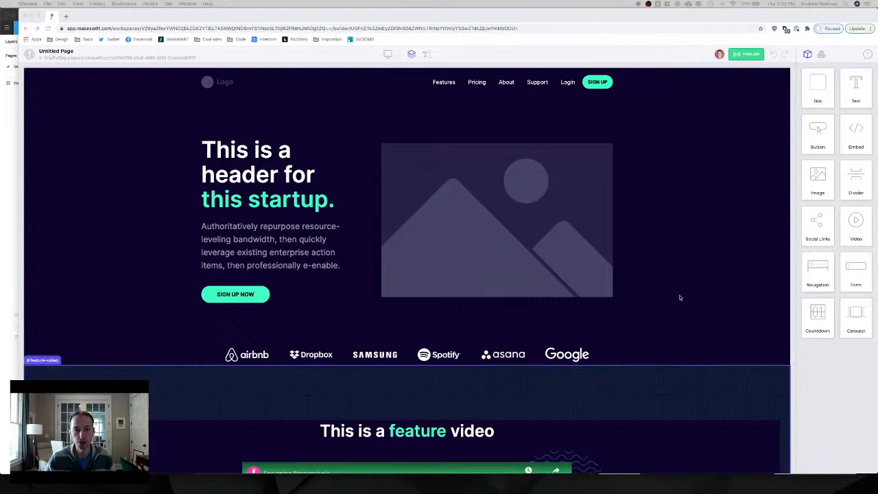
Review the startup landing page from its header through the feature grid to the fan testimonials.
{"action": "left_click", "coordinate": [182, 66]}
{"action": "scroll", "coordinate": [180, 90], "scroll_direction": "down", "scroll_amount": 15}
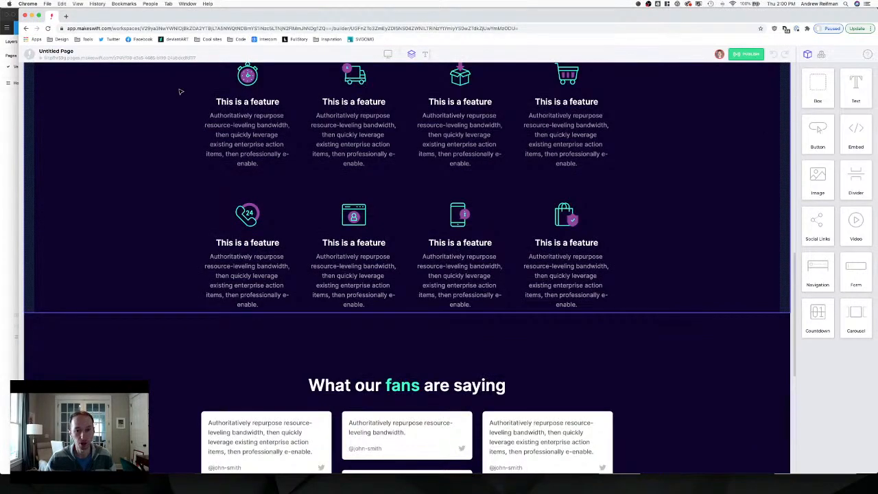
{"action": "scroll", "coordinate": [192, 96], "scroll_direction": "up", "scroll_amount": 3}
{"action": "scroll", "coordinate": [192, 96], "scroll_direction": "up", "scroll_amount": 10}
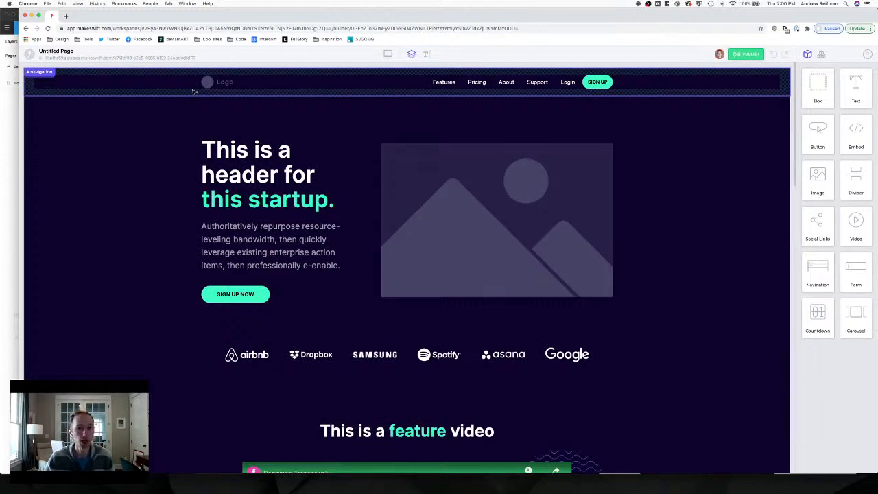
{"action": "left_click", "coordinate": [240, 143]}
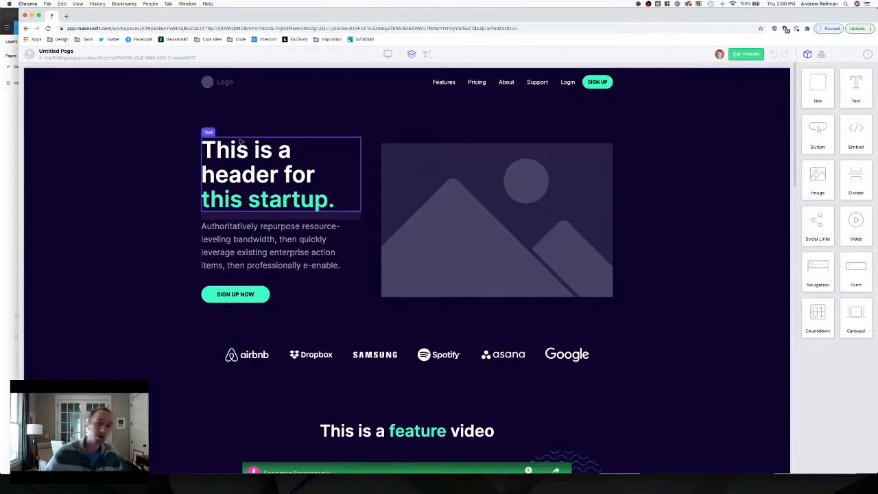
{"action": "scroll", "coordinate": [492, 225], "scroll_direction": "down", "scroll_amount": 10}
{"action": "scroll", "coordinate": [492, 225], "scroll_direction": "down", "scroll_amount": 9}
{"action": "scroll", "coordinate": [490, 223], "scroll_direction": "up", "scroll_amount": 8}
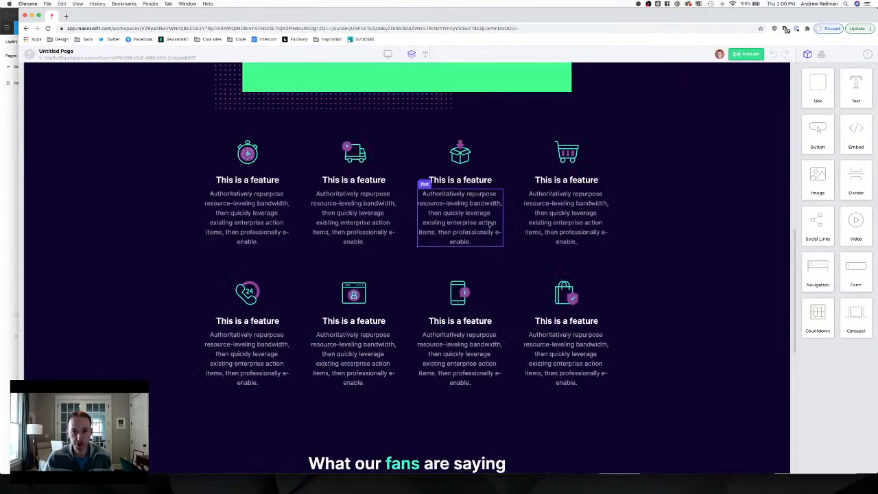
{"action": "scroll", "coordinate": [490, 224], "scroll_direction": "up", "scroll_amount": 11}
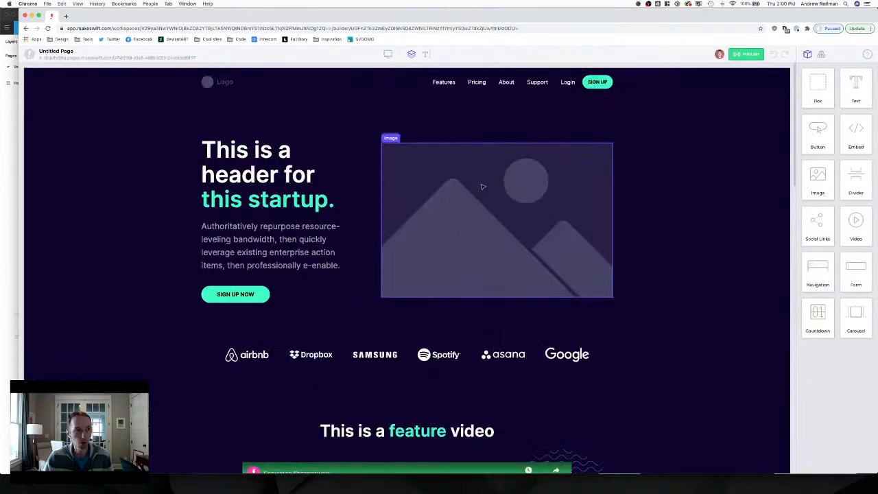
Switch to the Bootstrap design file in Figma and look over the Home frame's mockup.
{"action": "left_click", "coordinate": [3, 156]}
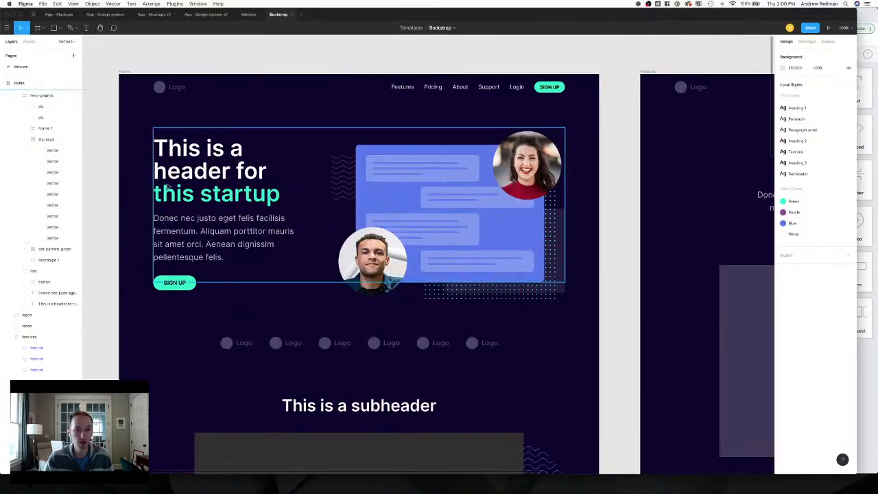
{"action": "scroll", "coordinate": [467, 194], "scroll_direction": "down", "scroll_amount": 5}
{"action": "scroll", "coordinate": [467, 194], "scroll_direction": "down", "scroll_amount": 3}
{"action": "scroll", "coordinate": [467, 194], "scroll_direction": "up", "scroll_amount": 8}
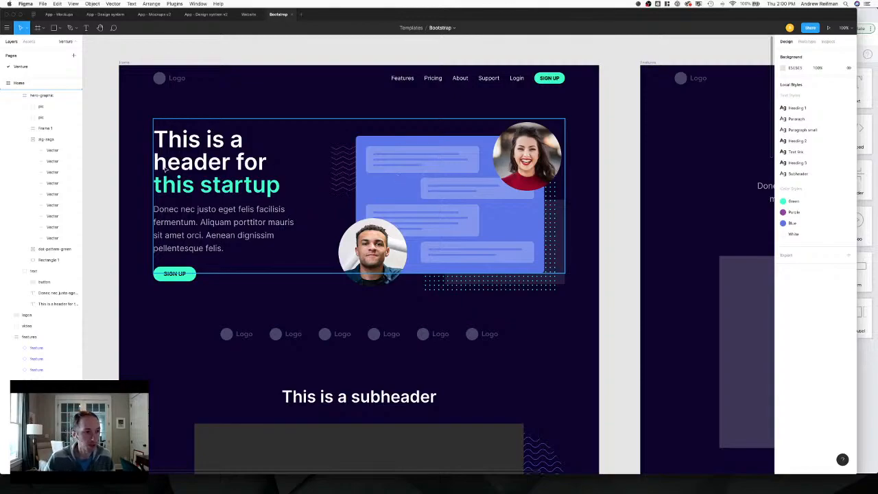
Rename the Frame 1 layer holding the blue chat illustration as hero-graphic.
{"action": "left_click", "coordinate": [39, 130]}
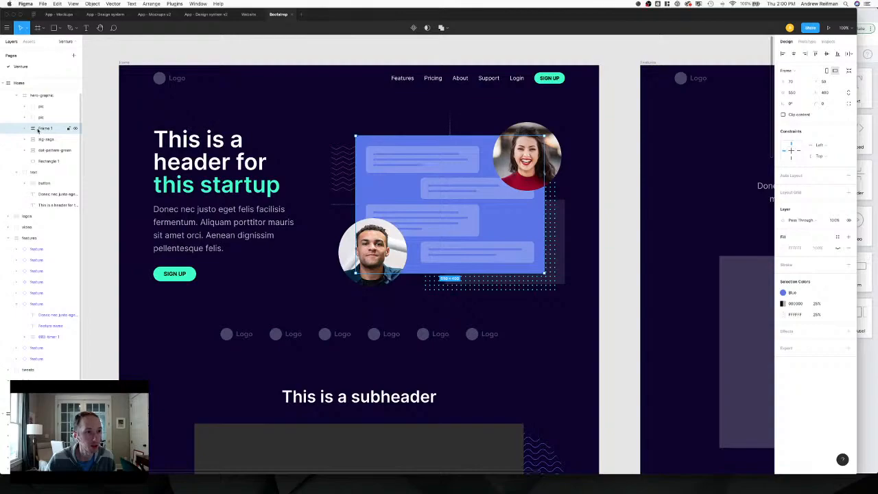
{"action": "left_click", "coordinate": [24, 129]}
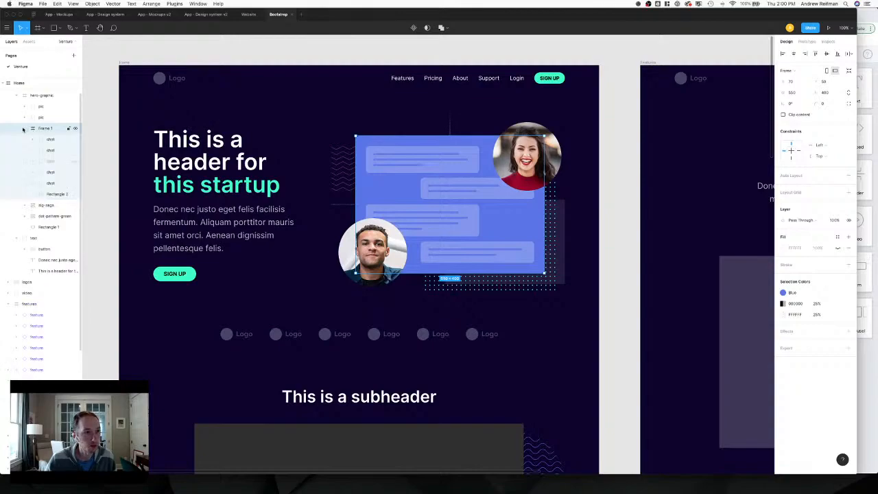
{"action": "left_click", "coordinate": [23, 129]}
{"action": "double_click", "coordinate": [45, 128]}
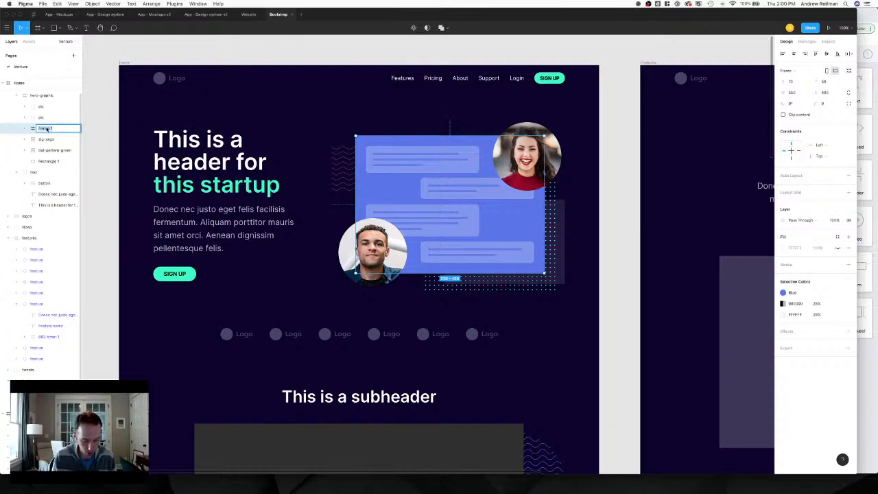
{"action": "type", "text": "chao-graphic"}
{"action": "key", "text": "Return"}
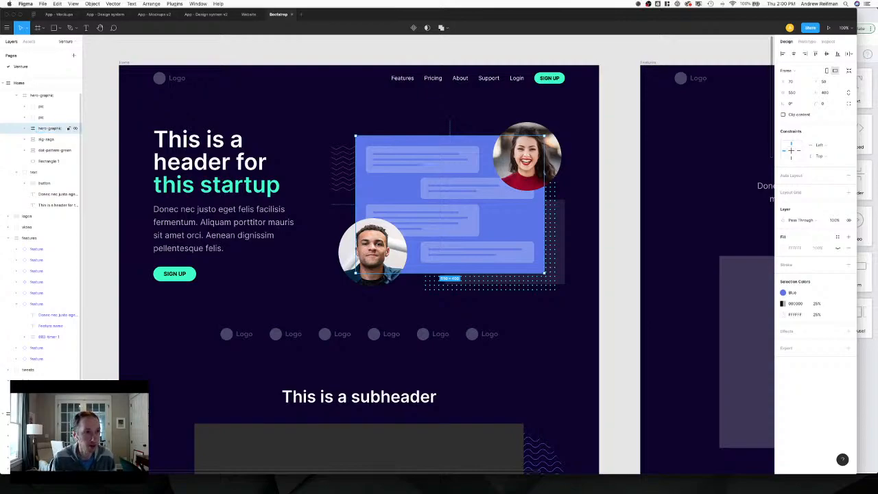
Move both pic portrait layers into the inner hero-graphic frame, above its chat layers.
{"action": "left_click", "coordinate": [38, 118]}
{"action": "left_click", "coordinate": [39, 107], "text": "shift"}
{"action": "left_click_drag", "start_coordinate": [39, 118], "coordinate": [47, 135]}
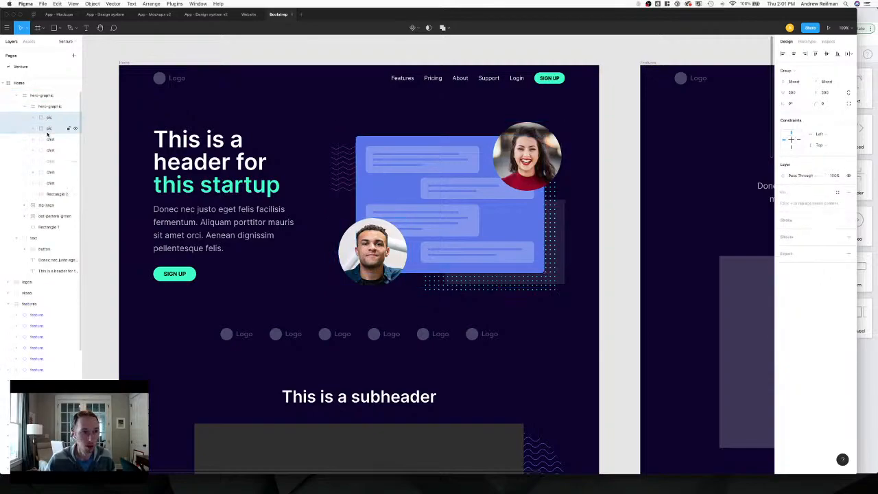
{"action": "left_click", "coordinate": [50, 107]}
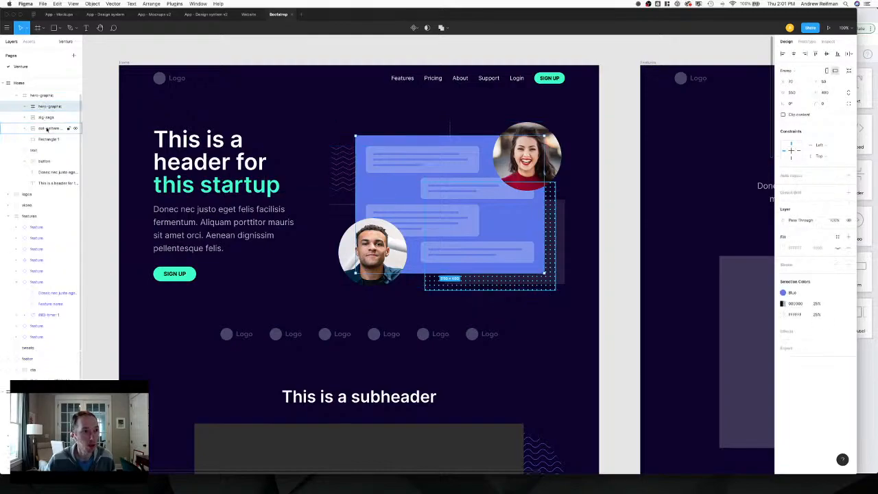
Set the fill opacity of the Rectangle 1 layer behind the hero illustration to 100%.
{"action": "left_click", "coordinate": [44, 118]}
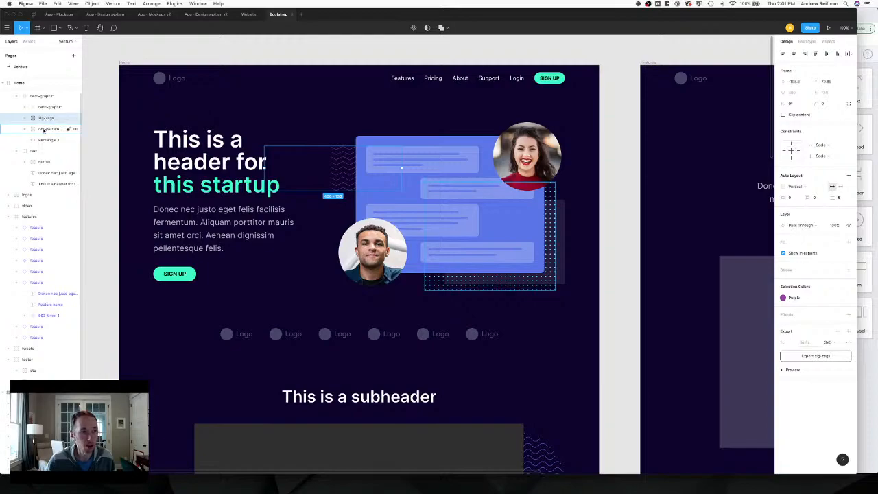
{"action": "left_click", "coordinate": [44, 130]}
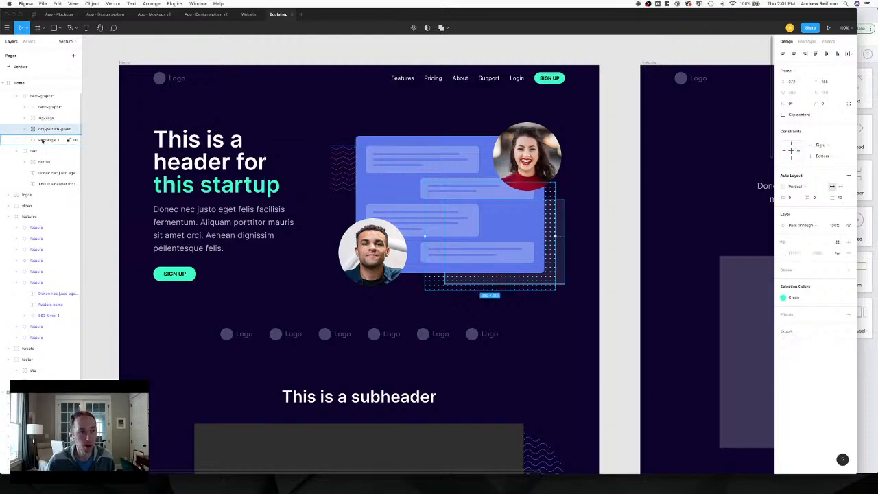
{"action": "left_click", "coordinate": [43, 139]}
{"action": "double_click", "coordinate": [44, 140]}
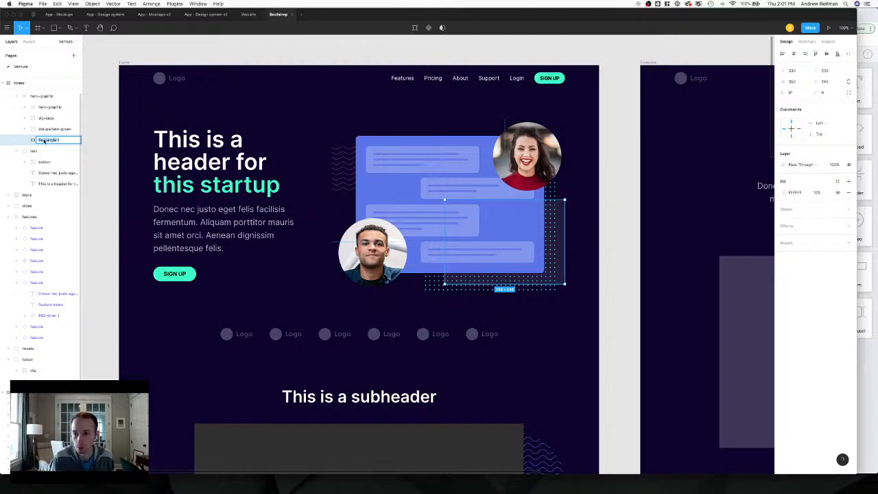
{"action": "left_click", "coordinate": [816, 192]}
{"action": "type", "text": "100"}
{"action": "key", "text": "Return"}
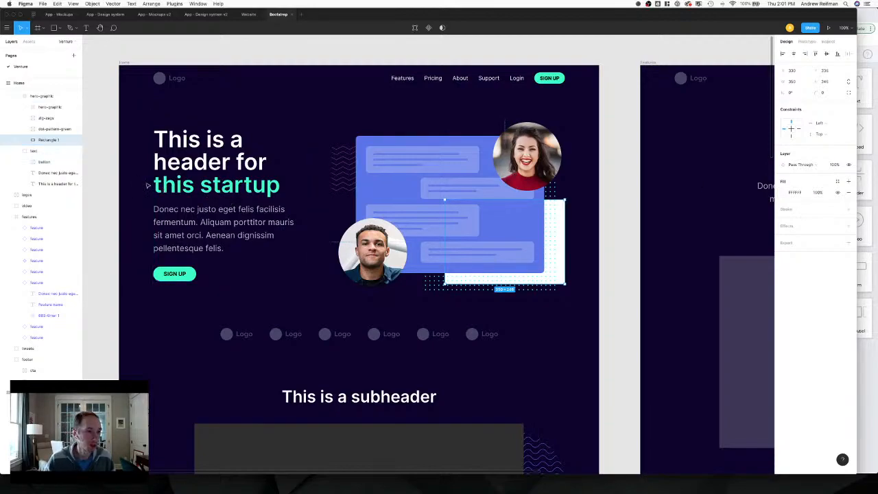
Rename the Rectangle 1 layer as white-rectangle.
{"action": "double_click", "coordinate": [44, 141]}
{"action": "type", "text": "white"}
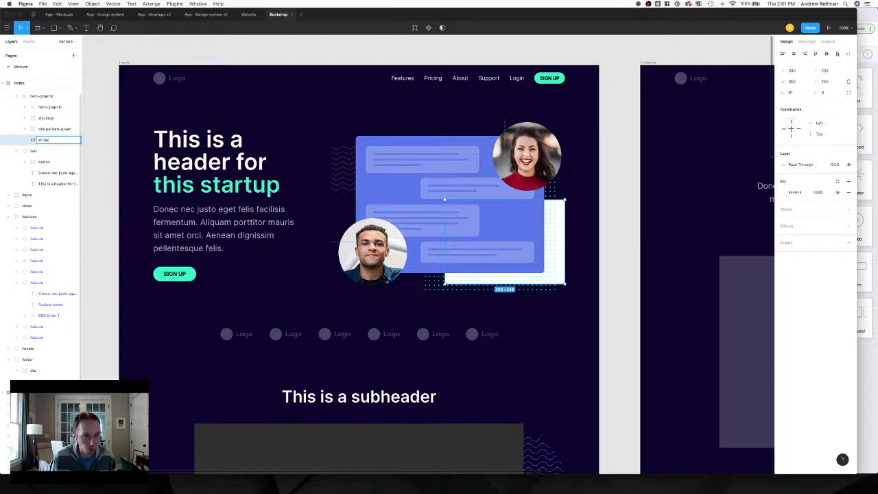
{"action": "type", "text": "-rectangle"}
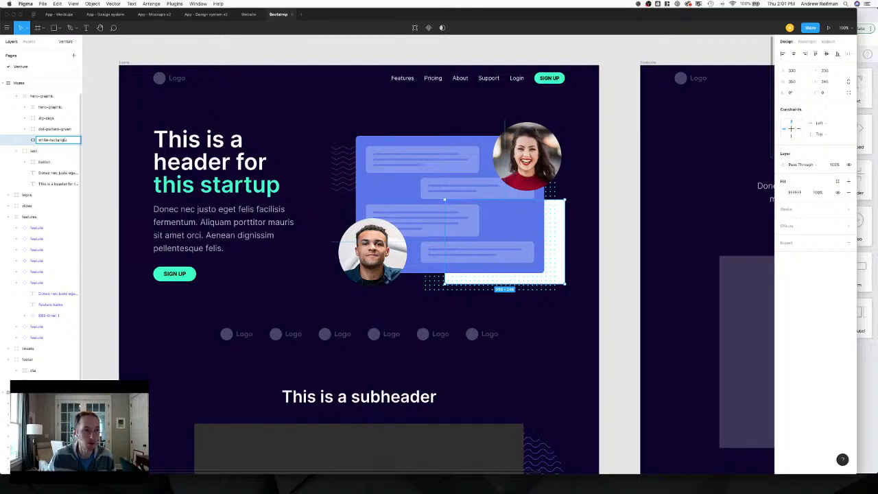
{"action": "key", "text": "Return"}
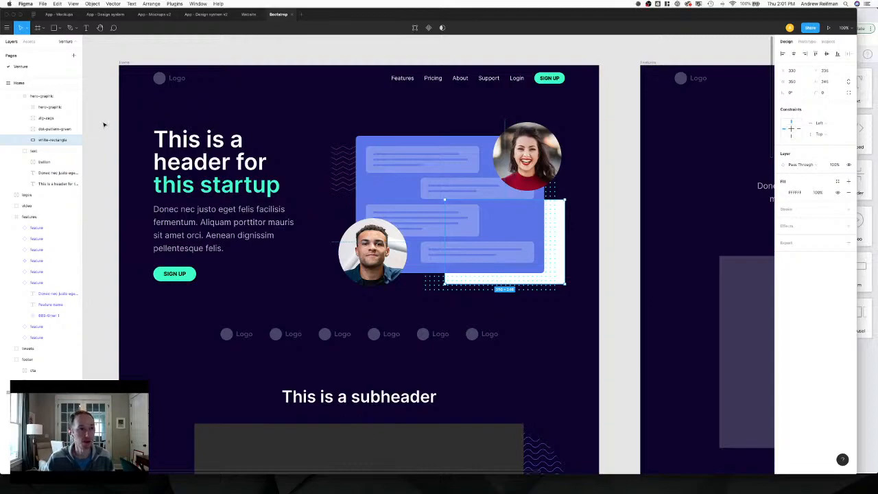
Add a PNG export setting at 2x scale to the inner hero-graphic frame.
{"action": "left_click", "coordinate": [46, 108]}
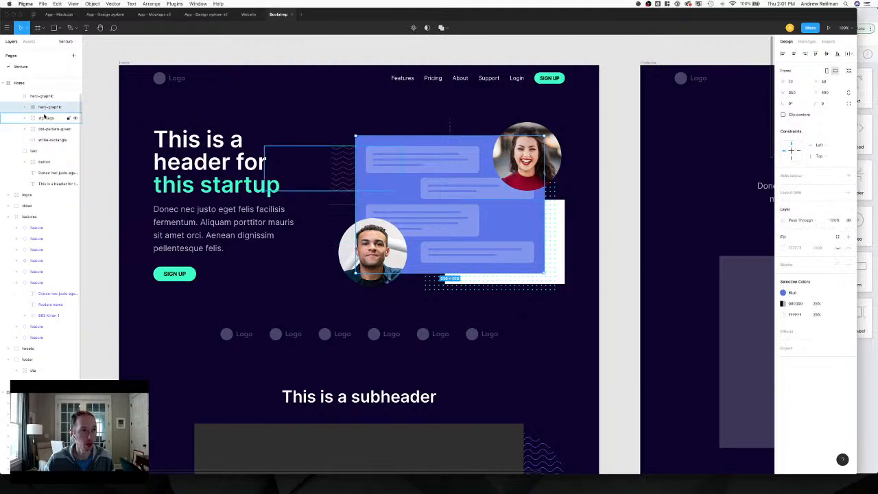
{"action": "left_click", "coordinate": [849, 349]}
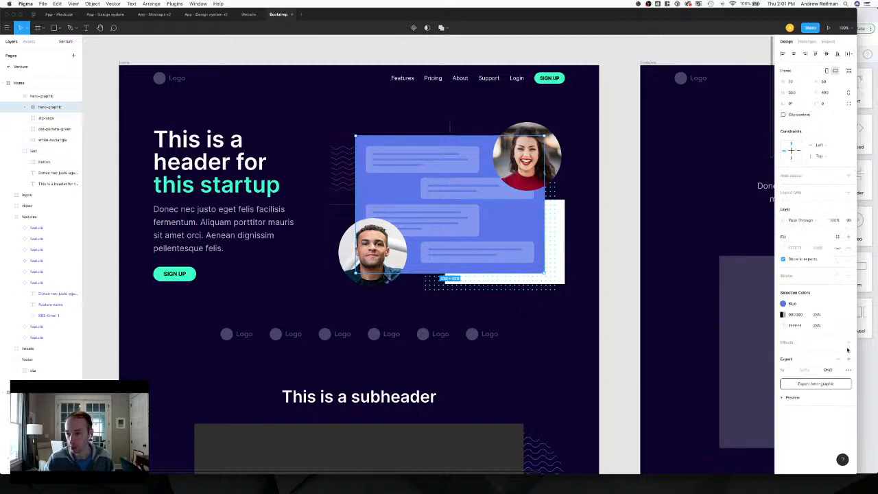
{"action": "left_click", "coordinate": [789, 371]}
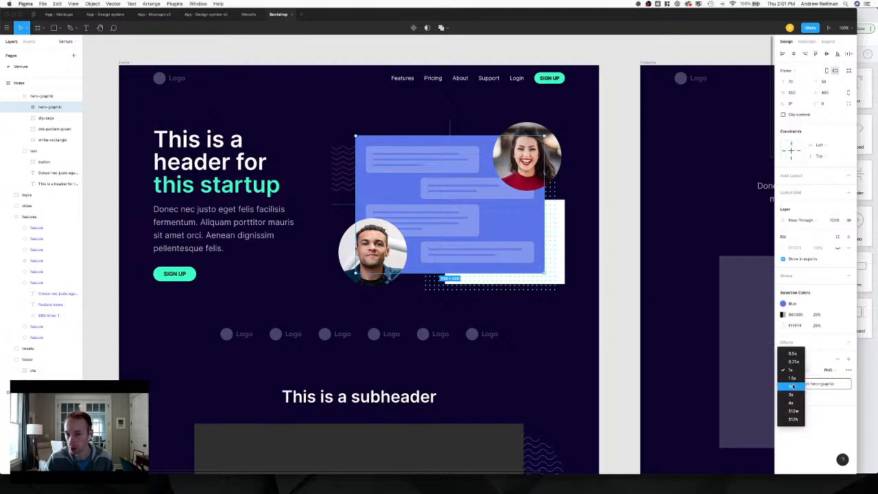
{"action": "left_click", "coordinate": [792, 386]}
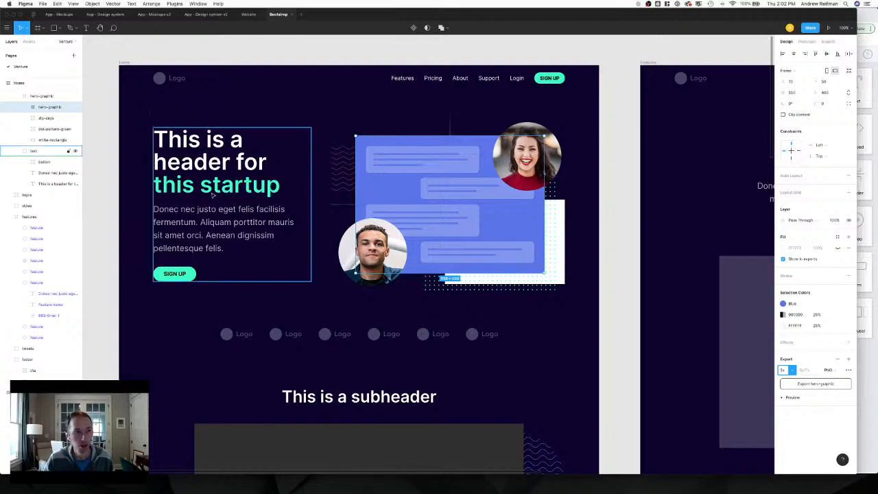
Add an export setting in SVG format to the dot-pattern-green layer.
{"action": "left_click", "coordinate": [39, 118]}
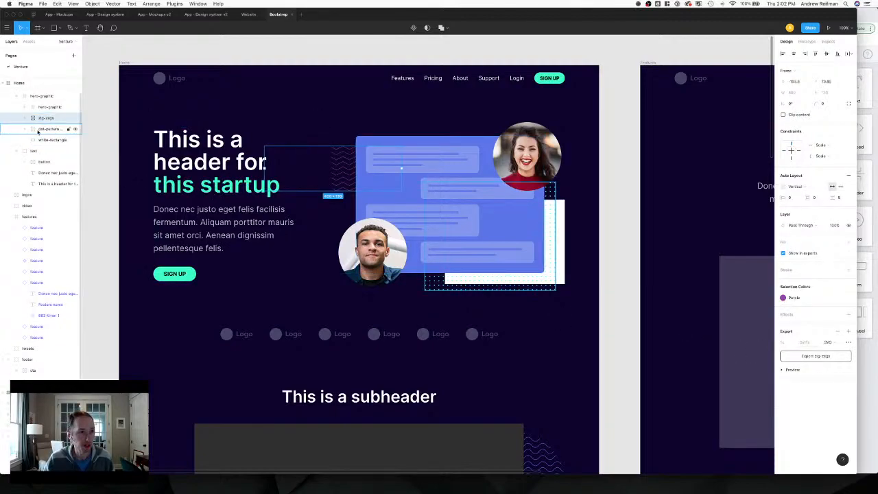
{"action": "left_click", "coordinate": [66, 129]}
{"action": "left_click", "coordinate": [849, 331]}
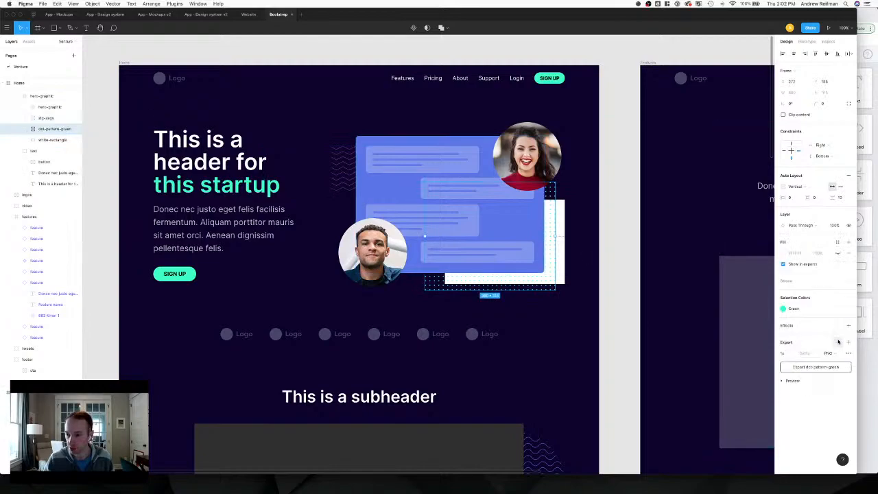
{"action": "left_click", "coordinate": [835, 353]}
{"action": "left_click", "coordinate": [836, 371]}
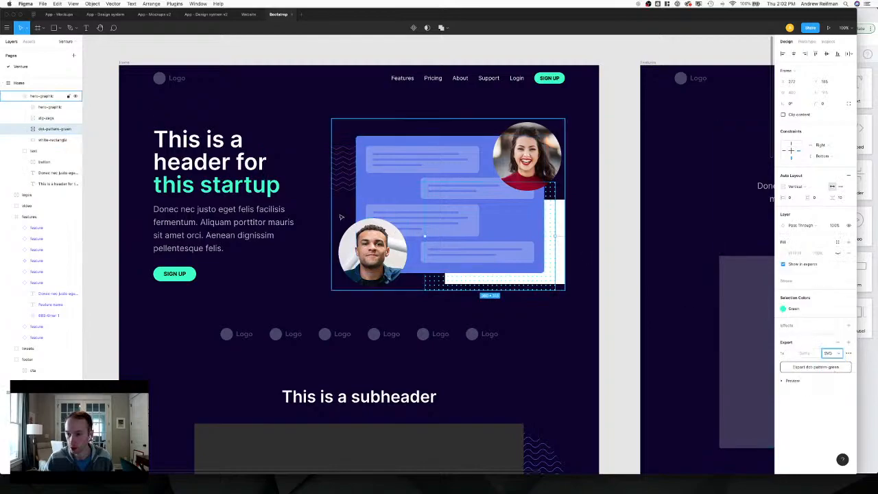
Add an export setting in SVG format to the white-rectangle layer.
{"action": "left_click", "coordinate": [39, 140]}
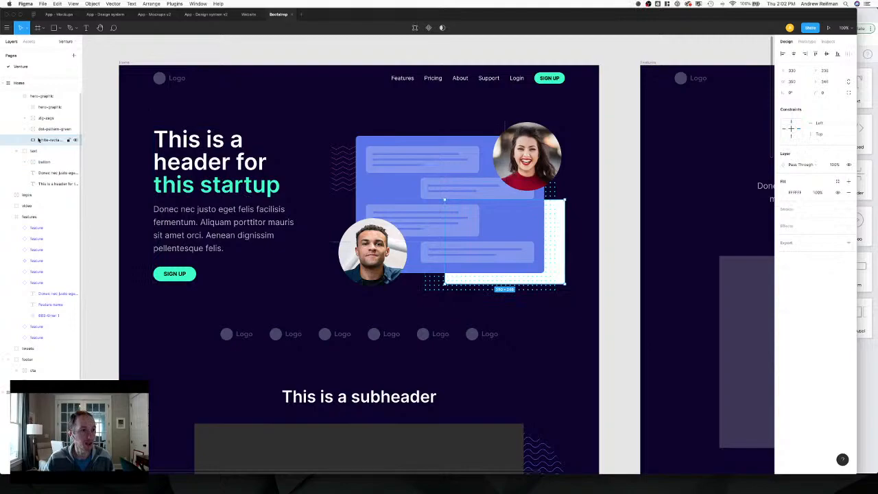
{"action": "left_click", "coordinate": [849, 244]}
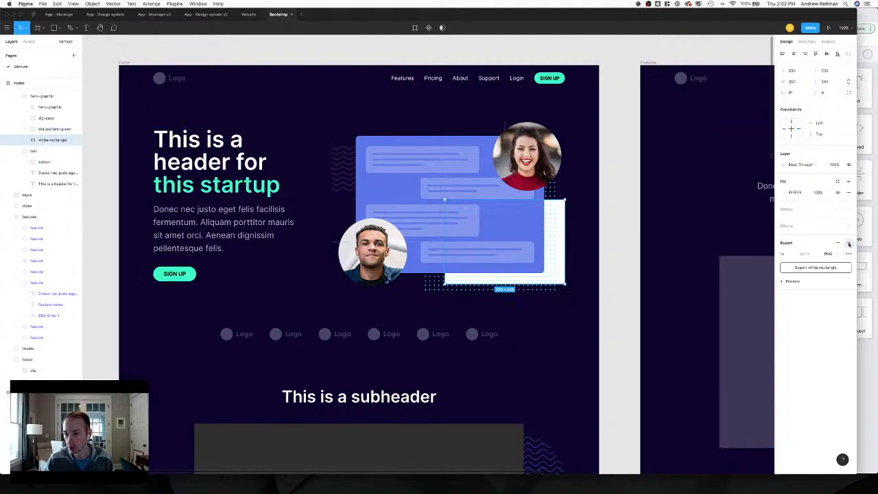
{"action": "left_click", "coordinate": [831, 256]}
{"action": "left_click", "coordinate": [836, 270]}
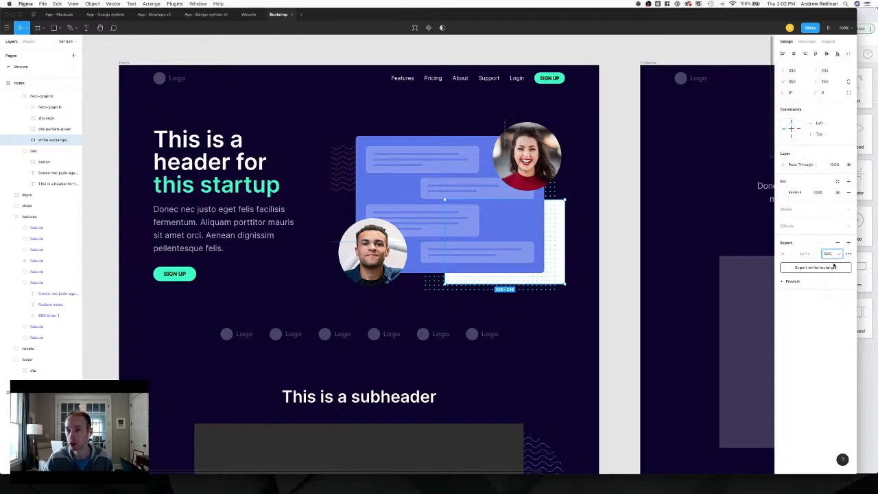
{"action": "left_click", "coordinate": [831, 254]}
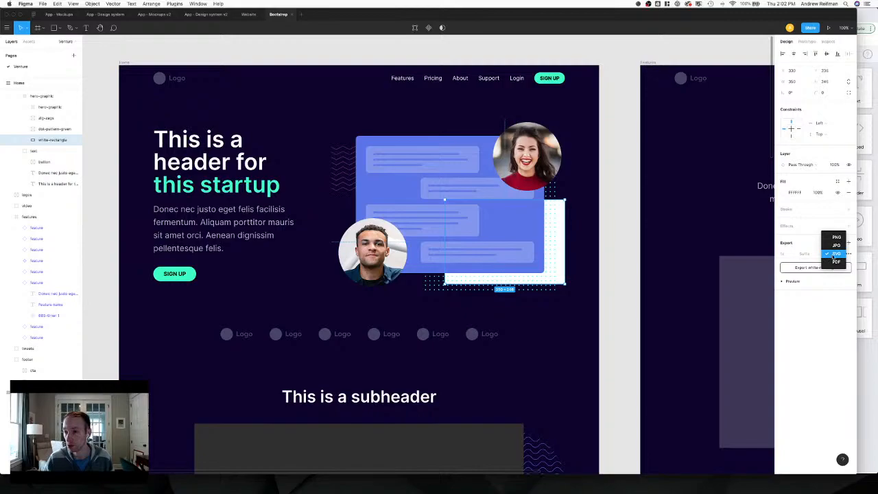
{"action": "left_click", "coordinate": [834, 256]}
{"action": "left_click", "coordinate": [781, 282]}
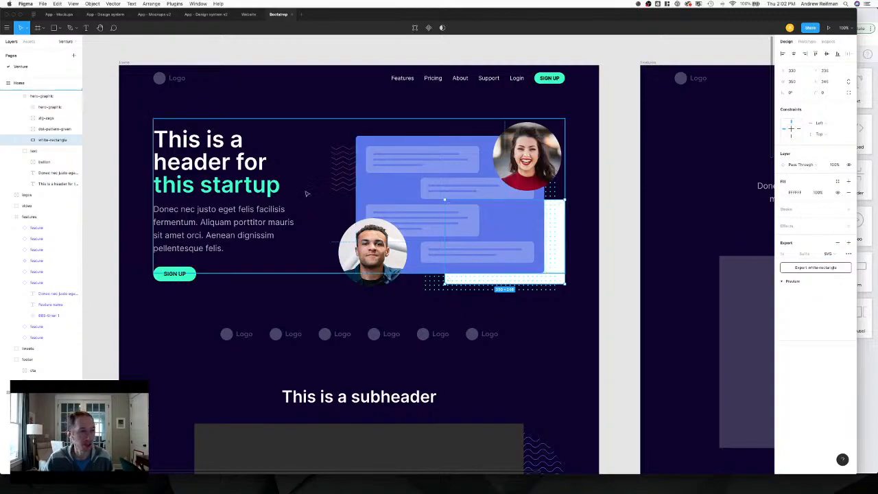
Export the inner hero-graphic frame to the Desktop as hero-graphic.png.
{"action": "left_click", "coordinate": [40, 108], "text": "shift"}
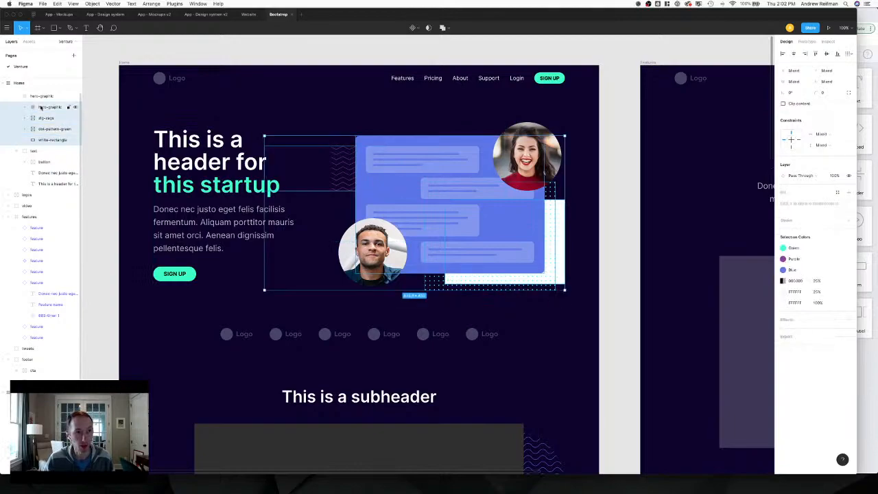
{"action": "left_click", "coordinate": [41, 107]}
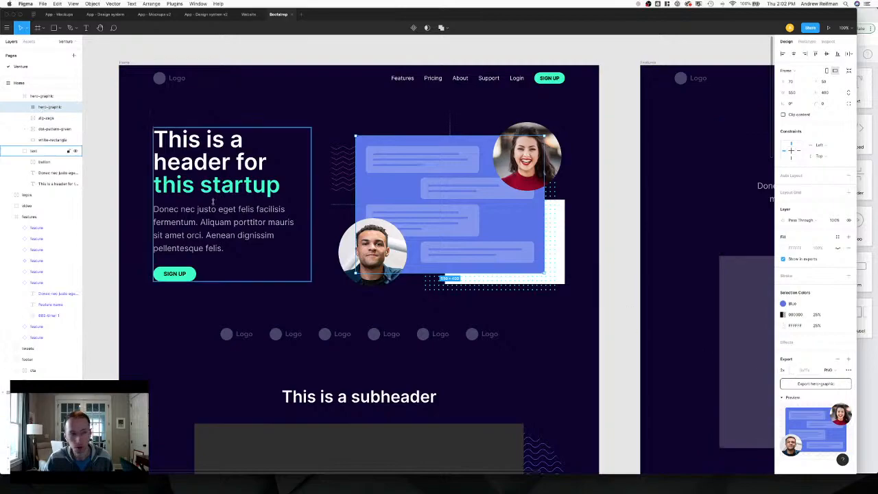
{"action": "left_click", "coordinate": [46, 118]}
{"action": "left_click", "coordinate": [49, 129], "text": "shift"}
{"action": "left_click", "coordinate": [48, 139], "text": "shift"}
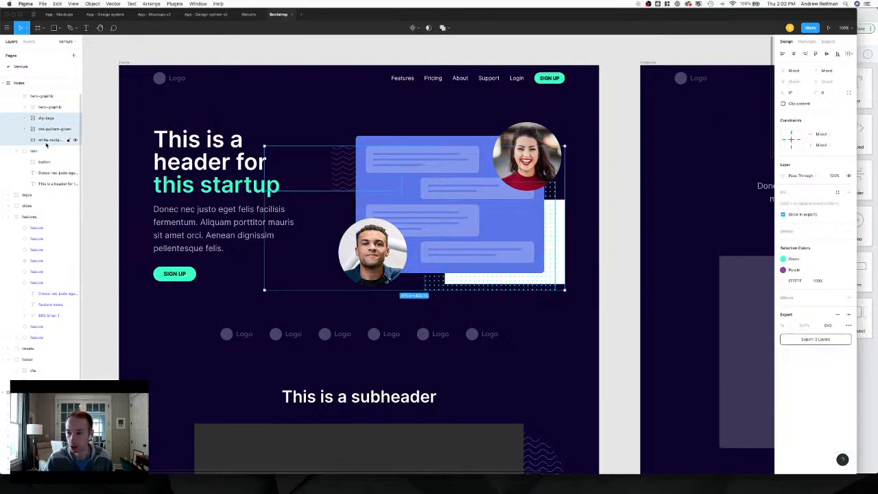
{"action": "left_click", "coordinate": [50, 107]}
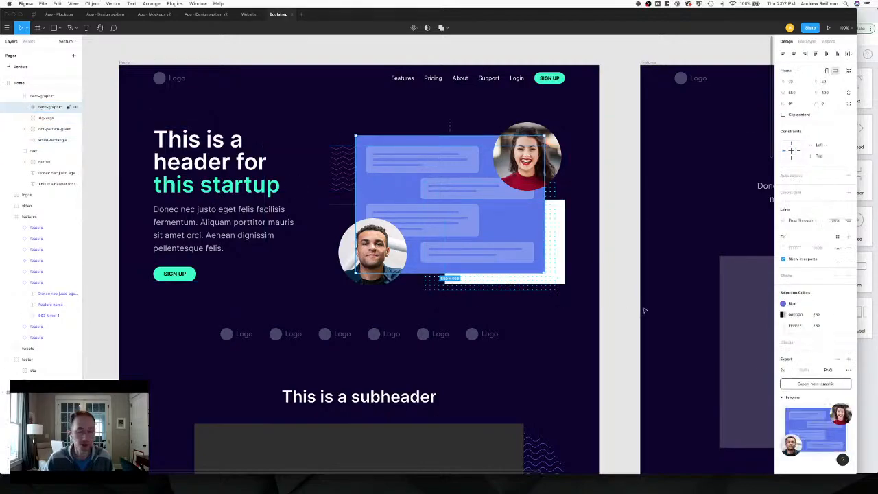
{"action": "left_click", "coordinate": [814, 384]}
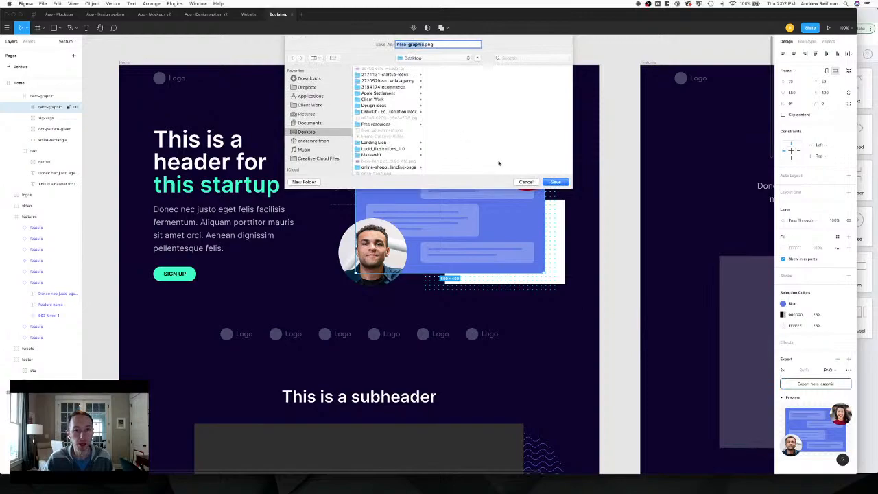
{"action": "left_click", "coordinate": [556, 182]}
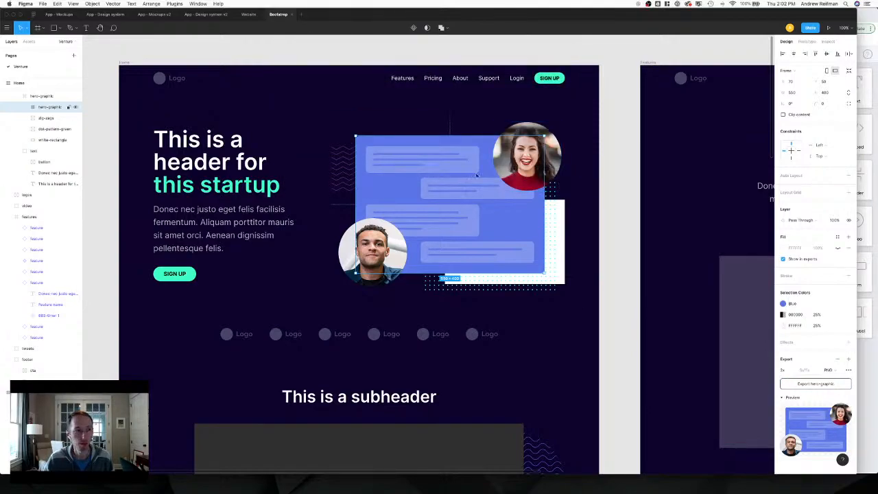
Export the zig-zags, dot-pattern-green and white-rectangle layers together as SVG files to the Desktop, and clear the selection.
{"action": "left_click", "coordinate": [42, 117]}
{"action": "left_click", "coordinate": [50, 140], "text": "shift"}
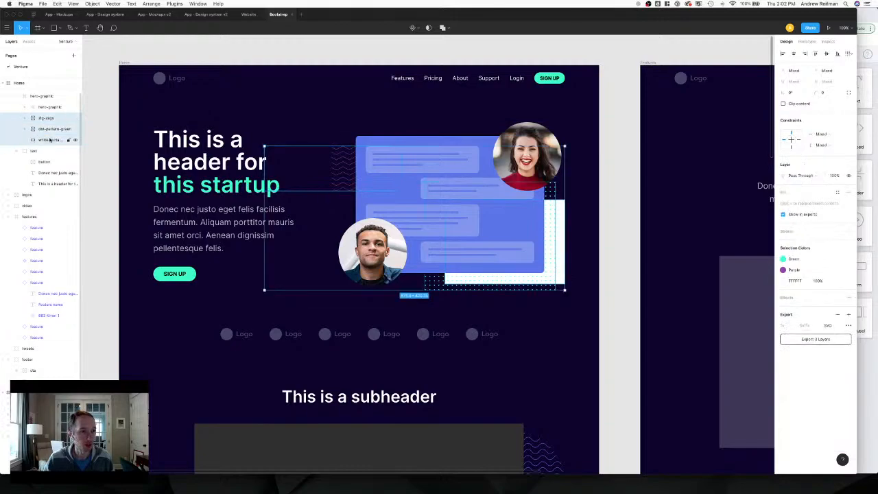
{"action": "left_click", "coordinate": [804, 339]}
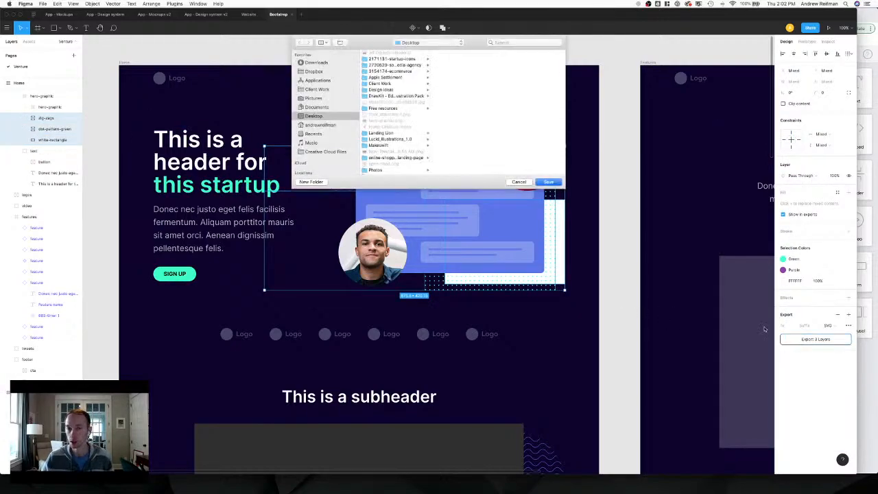
{"action": "left_click", "coordinate": [550, 182]}
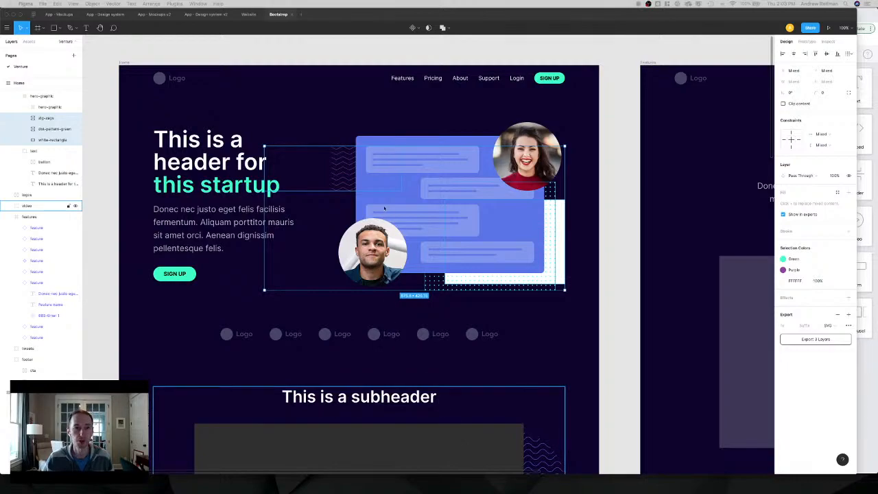
{"action": "left_click", "coordinate": [98, 71]}
{"action": "left_click", "coordinate": [103, 72]}
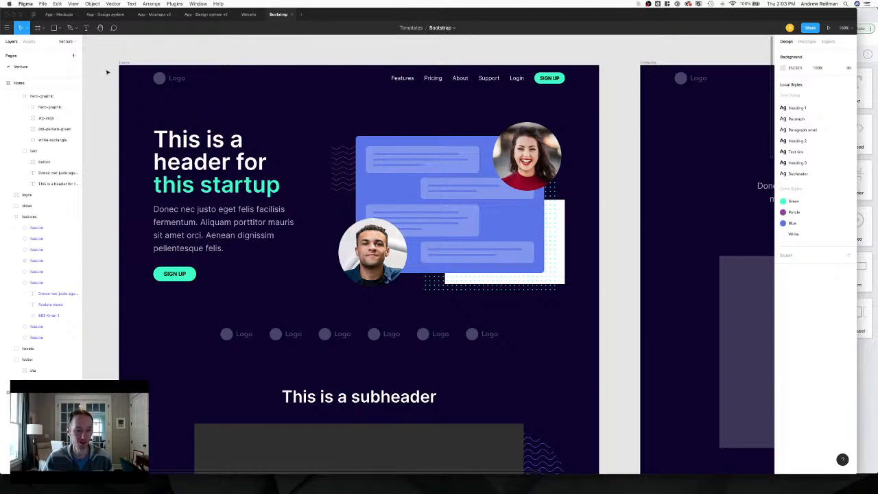
Switch to the Makeswift page builder in Chrome.
{"action": "key", "text": "super+Tab"}
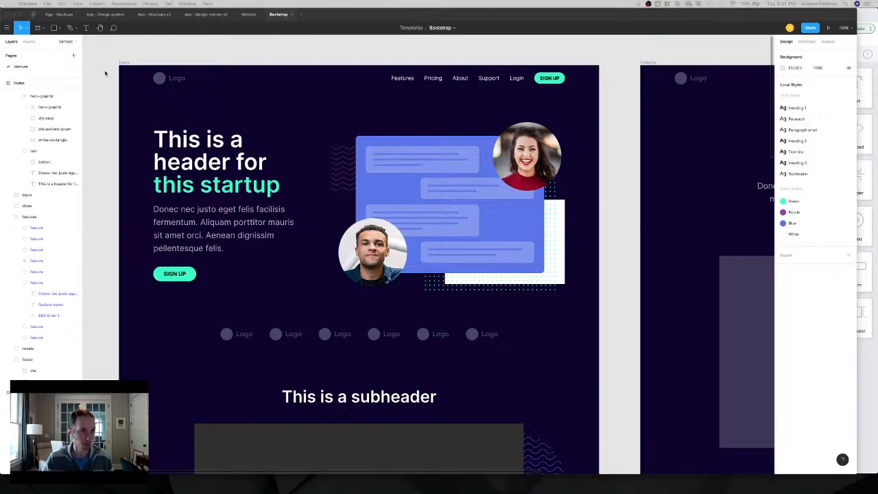
{"action": "left_click", "coordinate": [103, 75]}
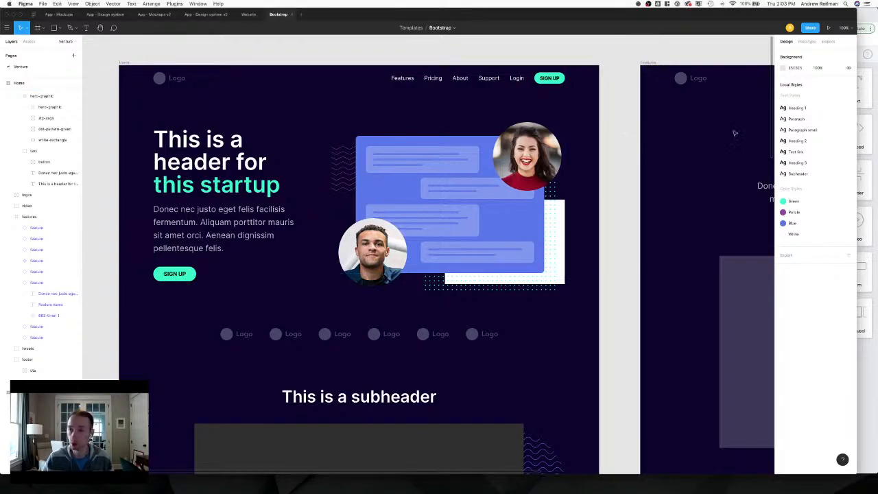
{"action": "left_click", "coordinate": [874, 78]}
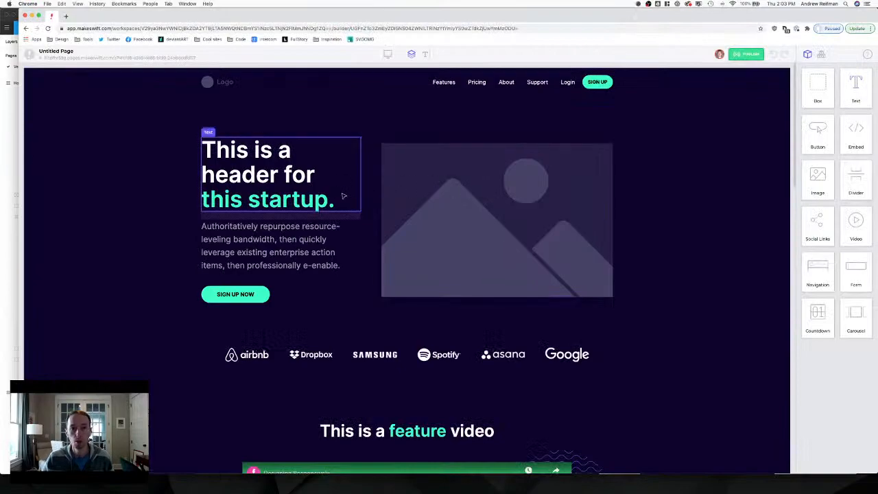
Add a Box beside the hero section's placeholder image and move the image into it.
{"action": "left_click", "coordinate": [466, 190]}
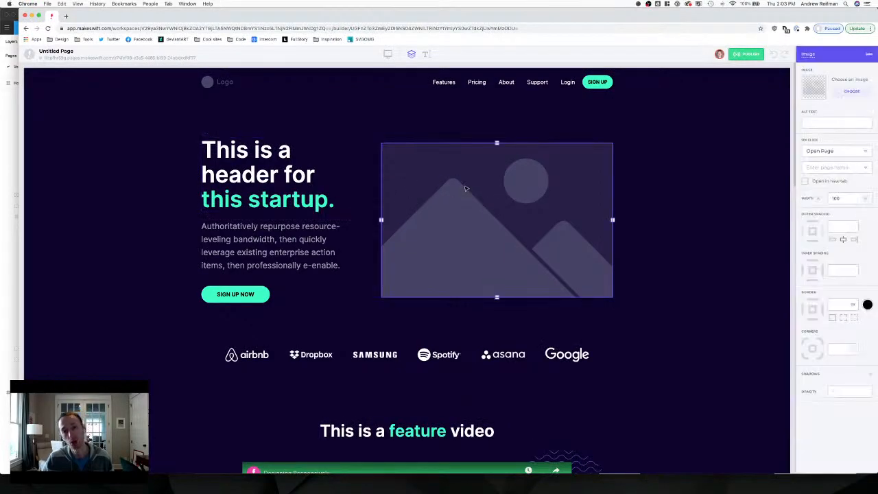
{"action": "left_click", "coordinate": [632, 176]}
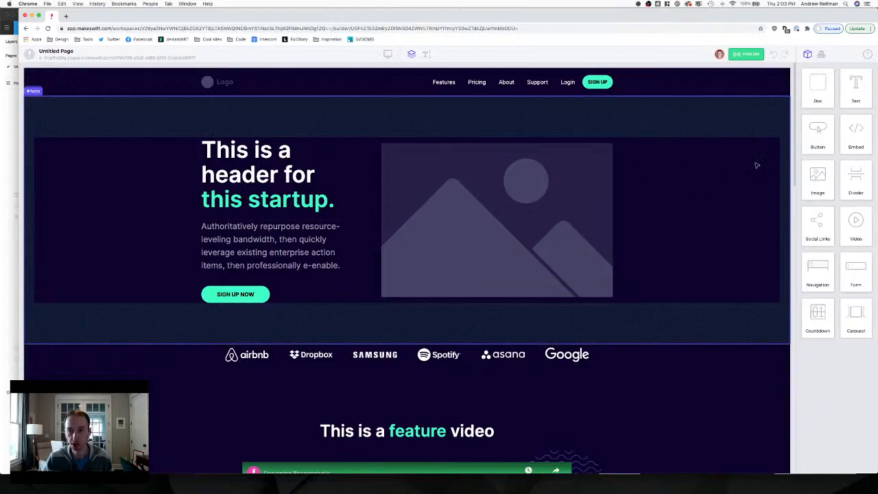
{"action": "left_click_drag", "start_coordinate": [817, 85], "coordinate": [605, 180]}
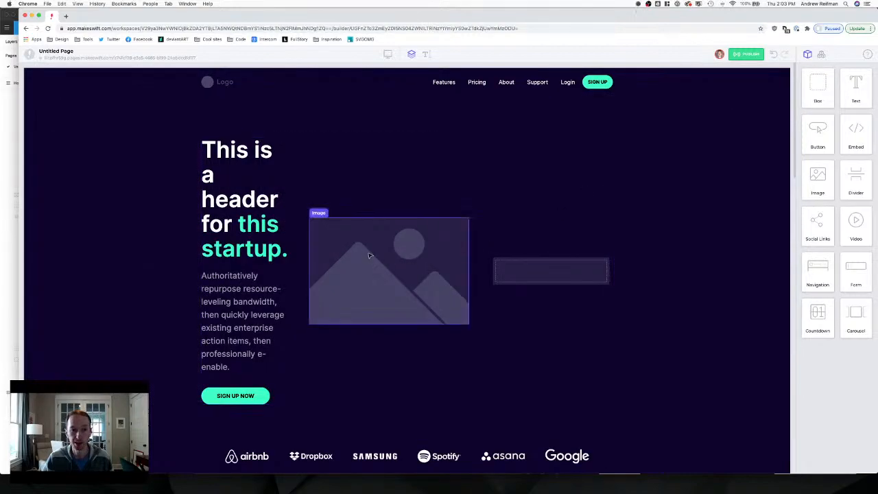
{"action": "left_click_drag", "start_coordinate": [375, 258], "coordinate": [516, 276]}
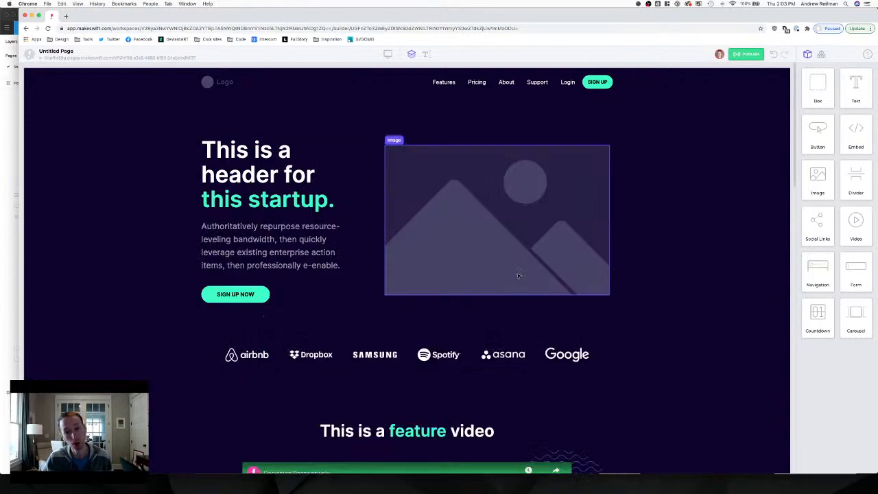
Set the inner spacing of the box around the hero image to 40 px on all sides.
{"action": "left_click", "coordinate": [385, 173]}
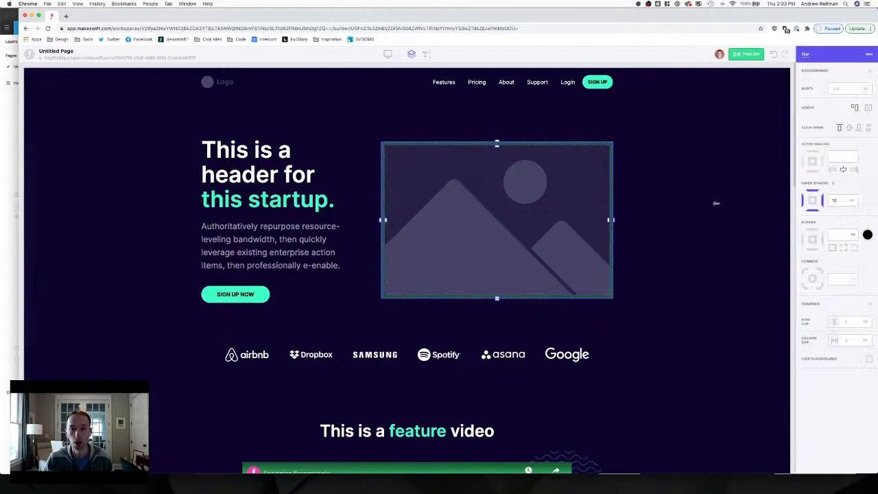
{"action": "left_click", "coordinate": [838, 201]}
{"action": "left_click_drag", "start_coordinate": [842, 201], "coordinate": [850, 200]}
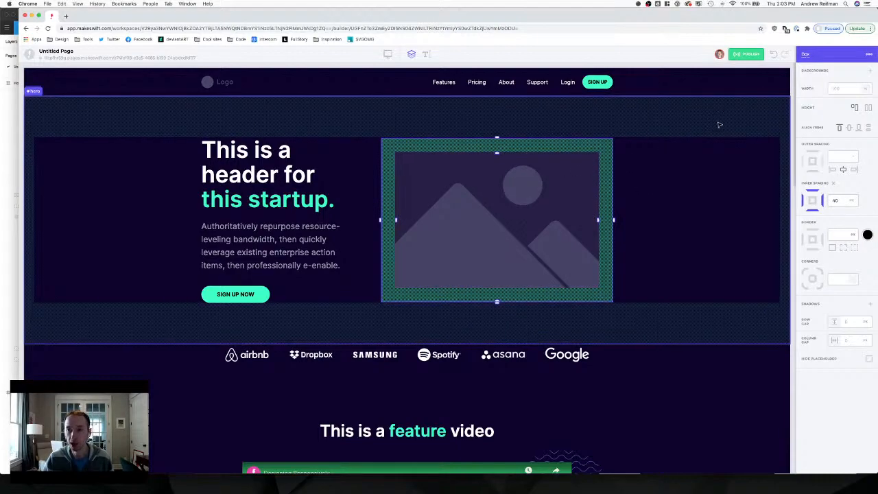
{"action": "left_click", "coordinate": [794, 82]}
Open the file chooser for the hero placeholder image and go to the Venture folder.
{"action": "left_click", "coordinate": [491, 214]}
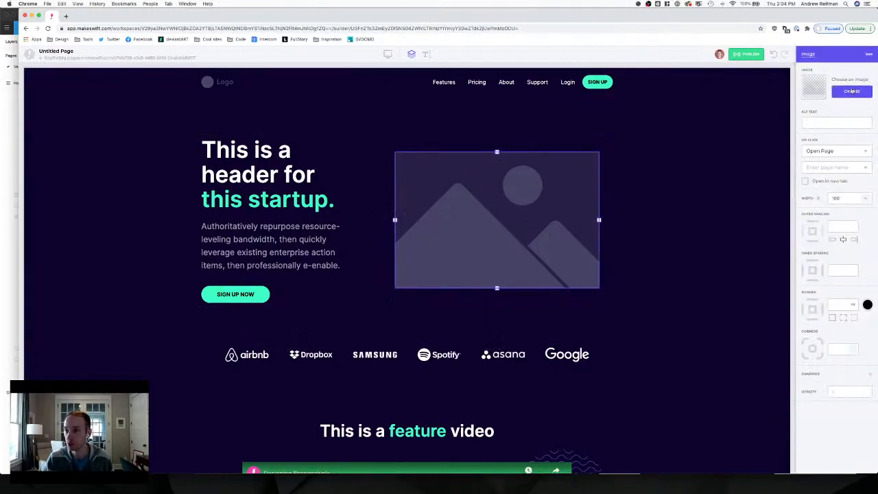
{"action": "left_click", "coordinate": [852, 91]}
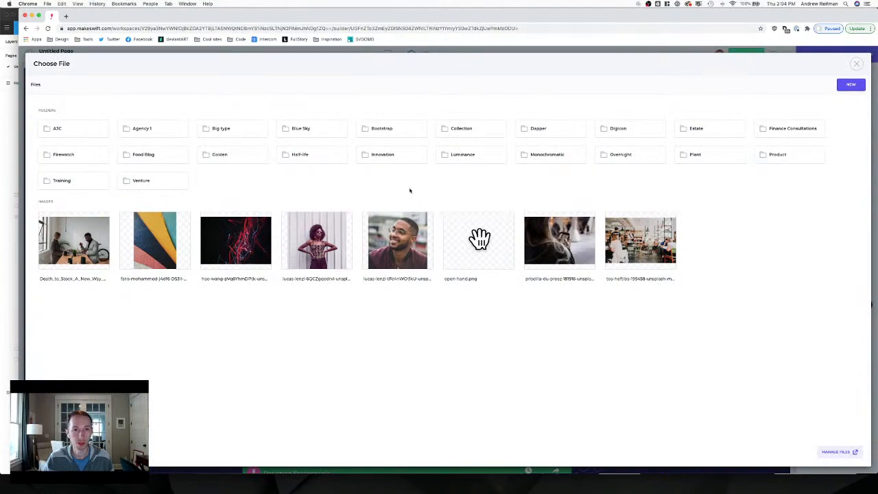
{"action": "left_click", "coordinate": [140, 181]}
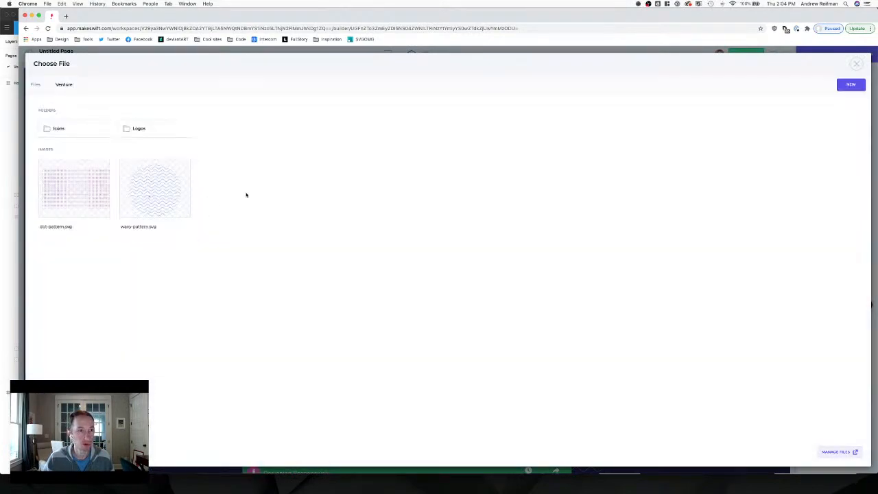
Upload dot-pattern-green.svg, hero-graphic.png, white-rectangle.svg and zig-zags.svg from the Desktop into the Venture folder.
{"action": "left_click", "coordinate": [851, 85]}
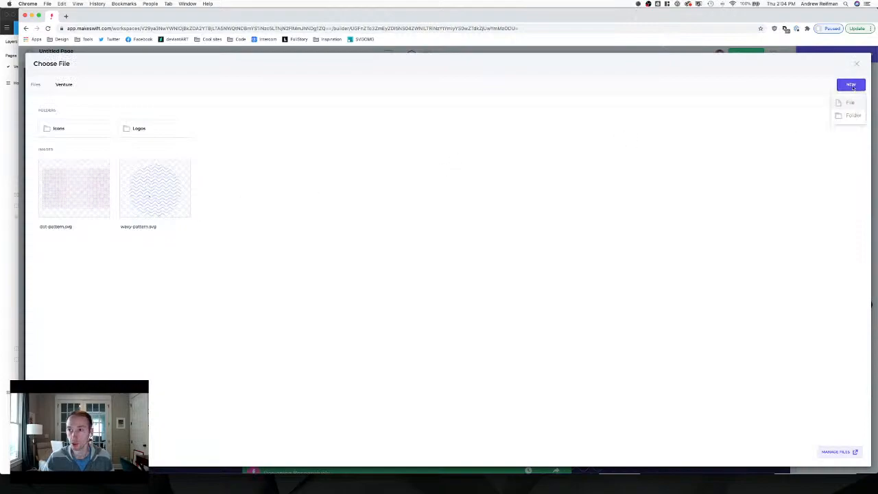
{"action": "left_click", "coordinate": [849, 102]}
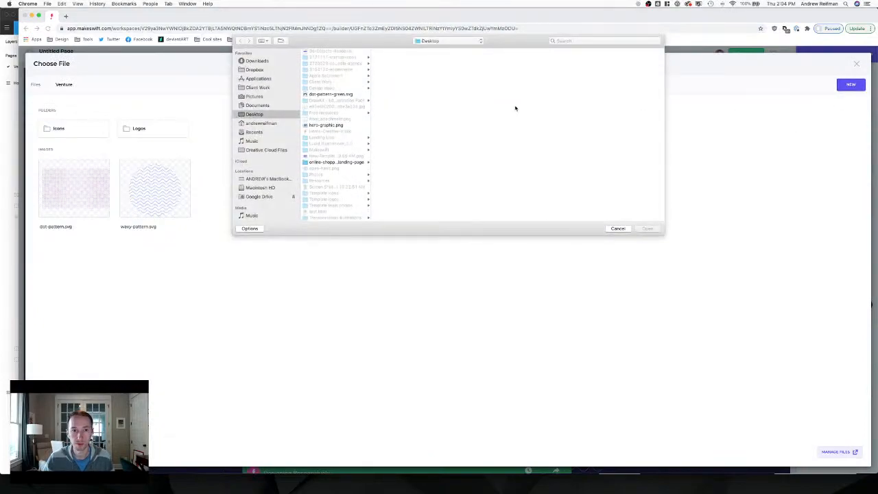
{"action": "left_click", "coordinate": [319, 95]}
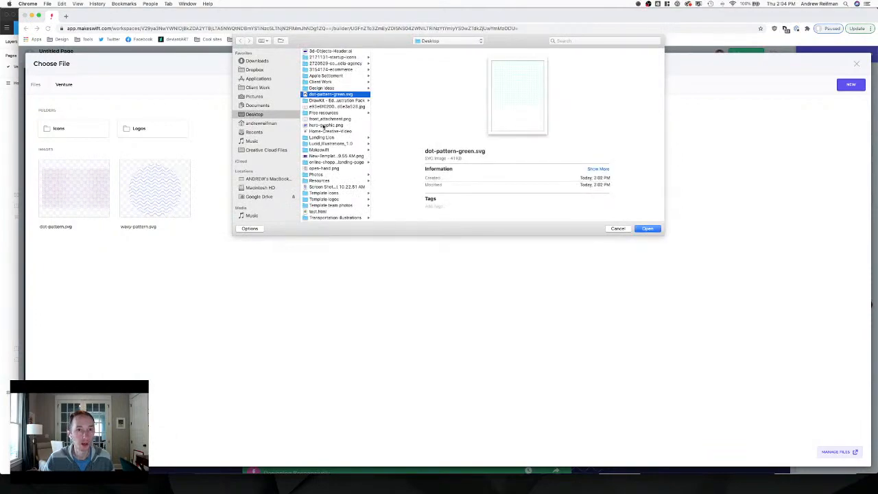
{"action": "left_click", "coordinate": [324, 125], "text": "super"}
{"action": "scroll", "coordinate": [338, 133], "scroll_direction": "down", "scroll_amount": 3}
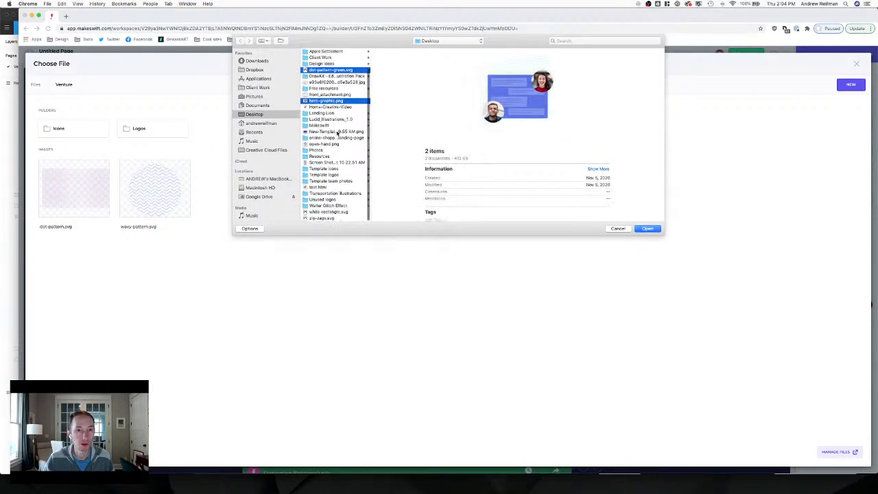
{"action": "left_click", "coordinate": [321, 213], "text": "super"}
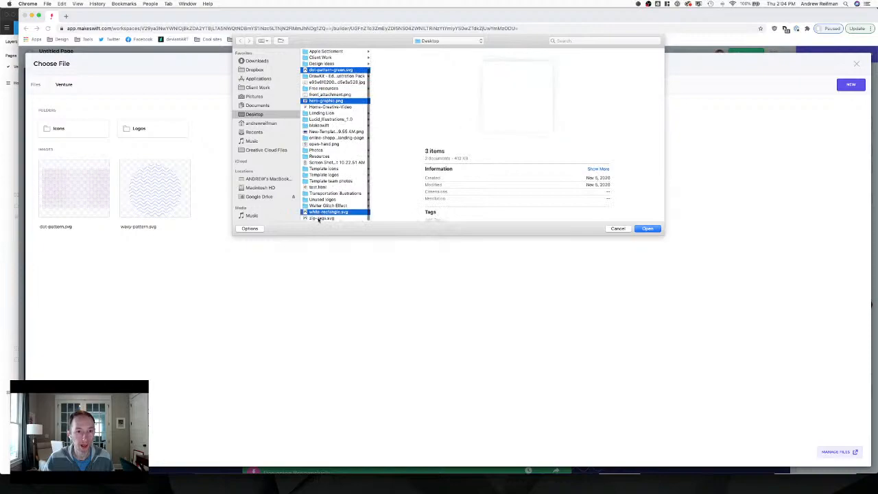
{"action": "left_click", "coordinate": [320, 218], "text": "super"}
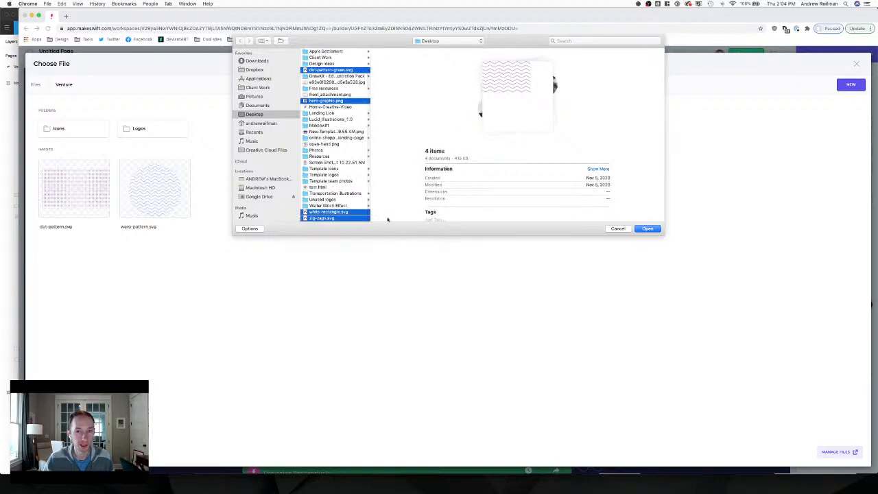
{"action": "left_click", "coordinate": [646, 229]}
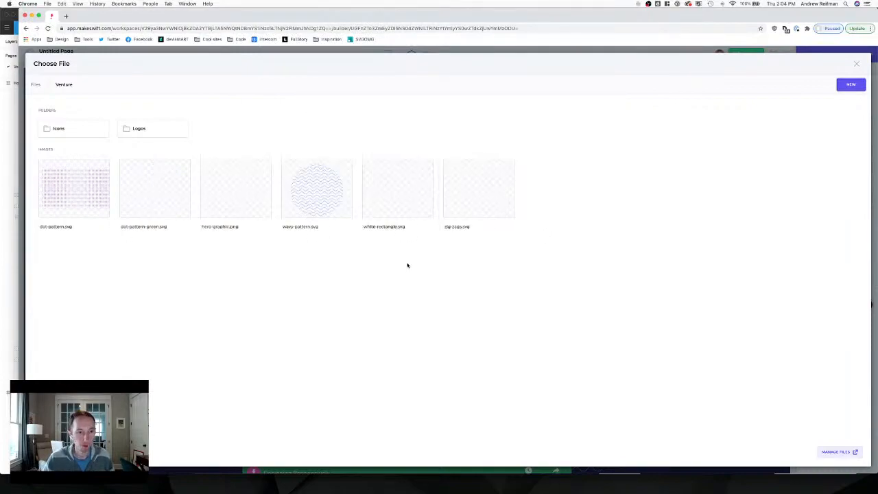
Use hero-graphic.png as the hero image and set its alt text to "Hero graphic".
{"action": "left_click", "coordinate": [240, 188]}
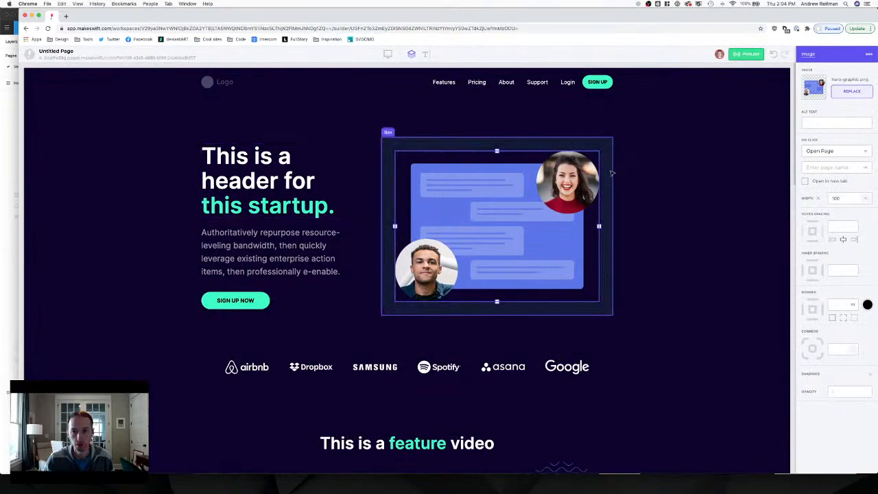
{"action": "left_click", "coordinate": [820, 124]}
{"action": "type", "text": "Hero graphic"}
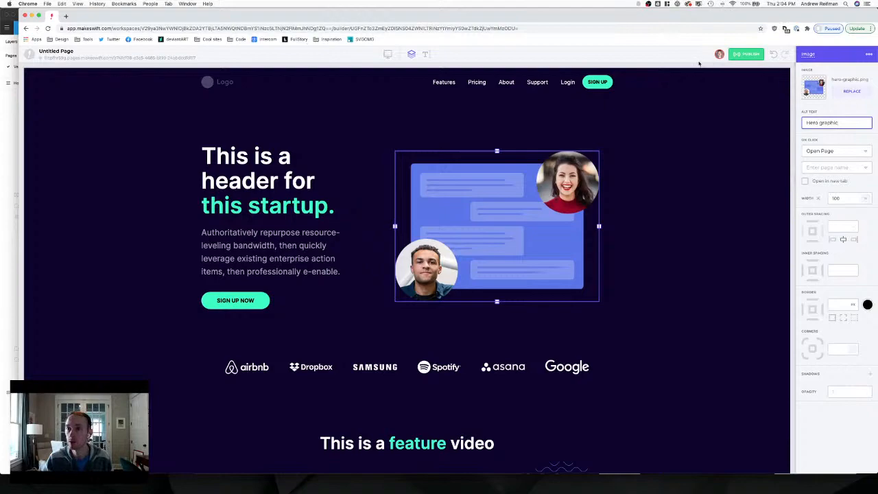
{"action": "left_click", "coordinate": [674, 63]}
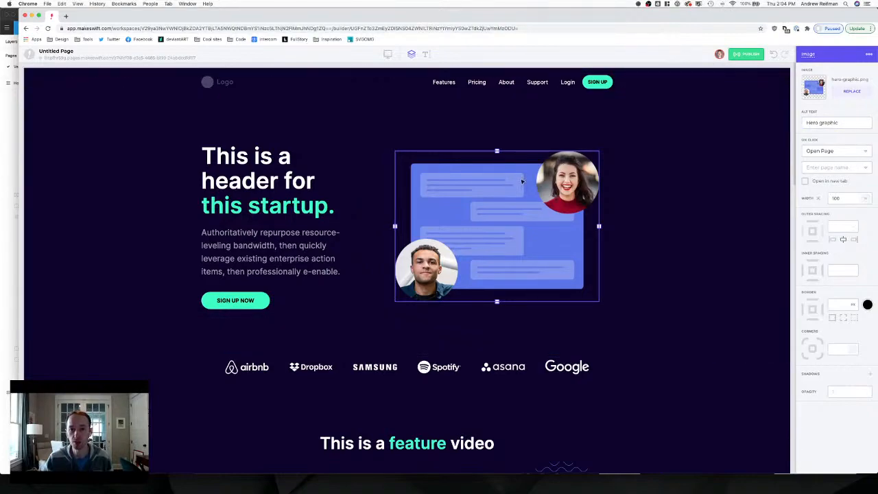
Select the box around the hero graphic, and switch to Figma to examine the decorative layers behind the mockup's hero graphic.
{"action": "left_click", "coordinate": [404, 142]}
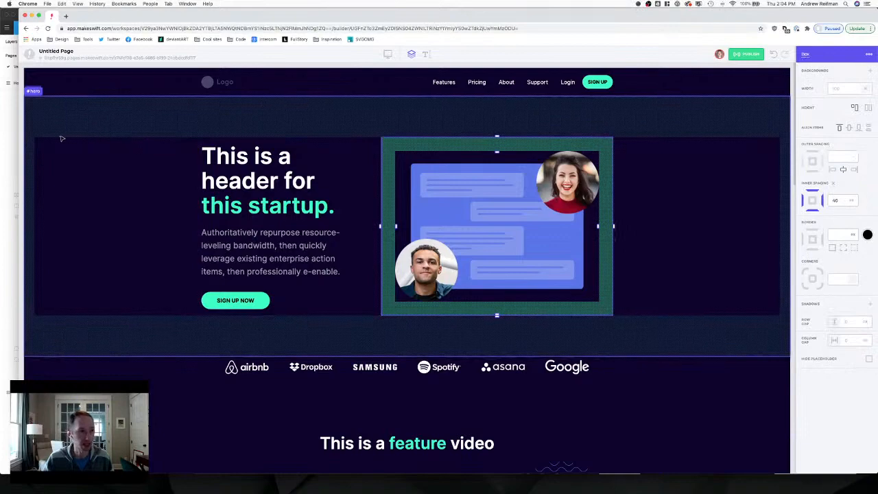
{"action": "left_click", "coordinate": [10, 129]}
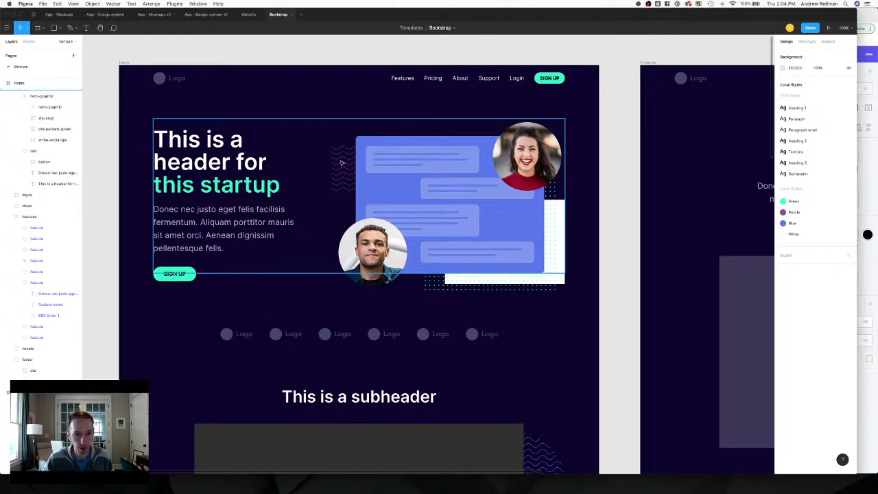
{"action": "left_click", "coordinate": [440, 288]}
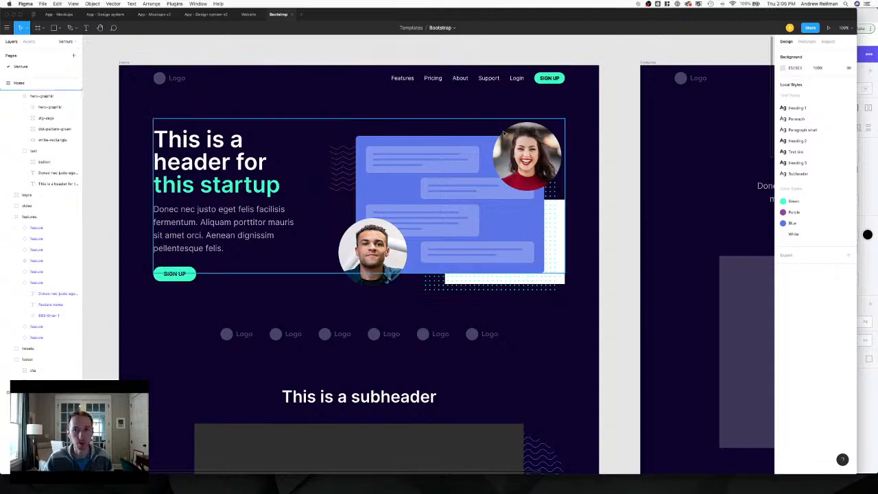
Switch to Makeswift and add zig-zags.svg from the Venture folder as a background image of the box around the hero graphic.
{"action": "left_click", "coordinate": [873, 184]}
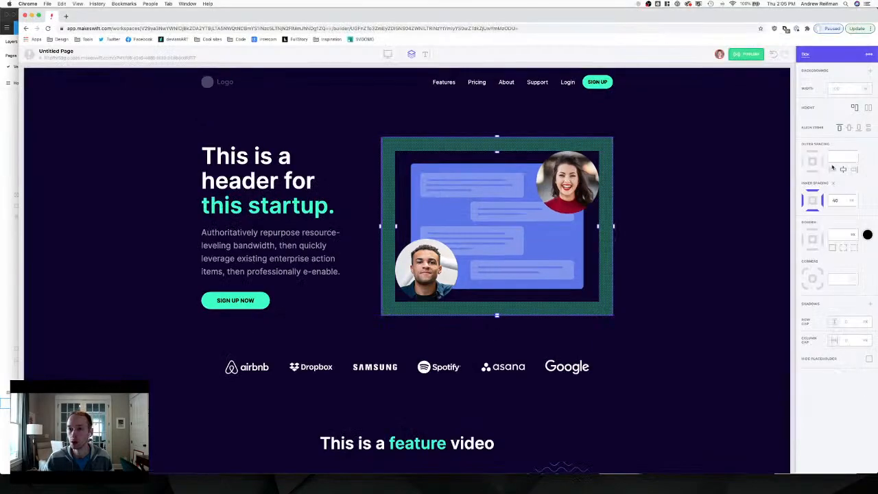
{"action": "left_click", "coordinate": [870, 71]}
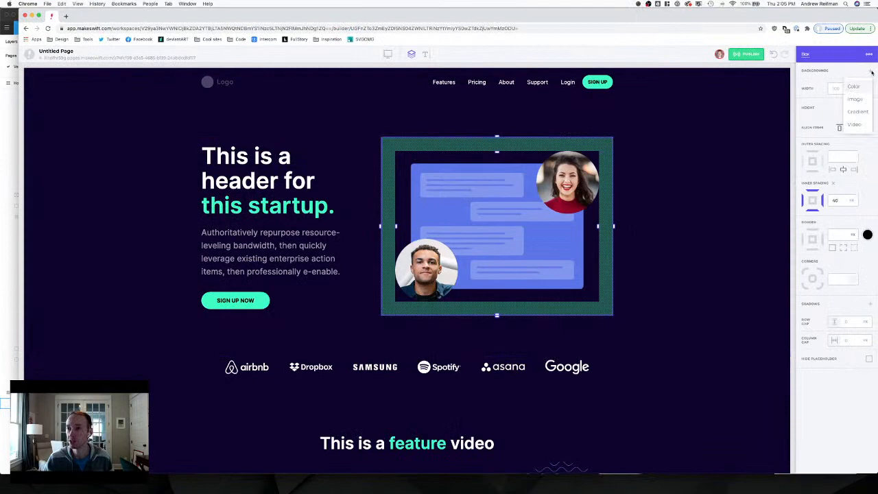
{"action": "left_click", "coordinate": [854, 99]}
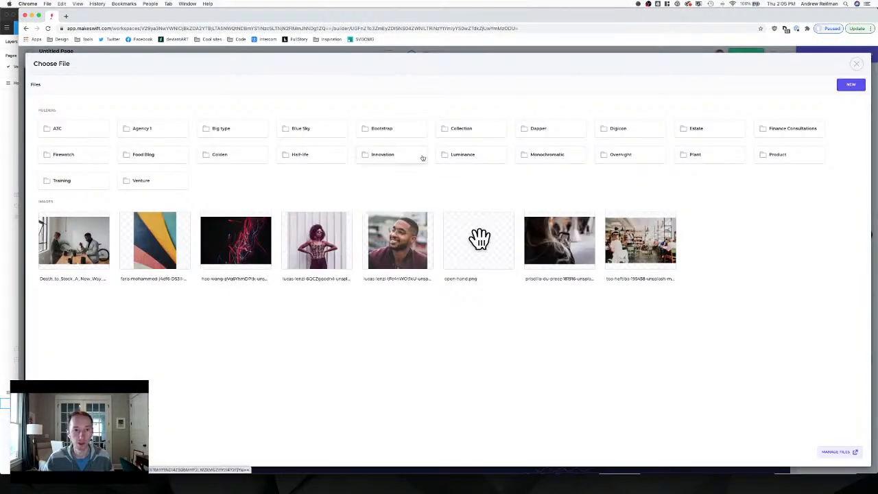
{"action": "left_click", "coordinate": [137, 183]}
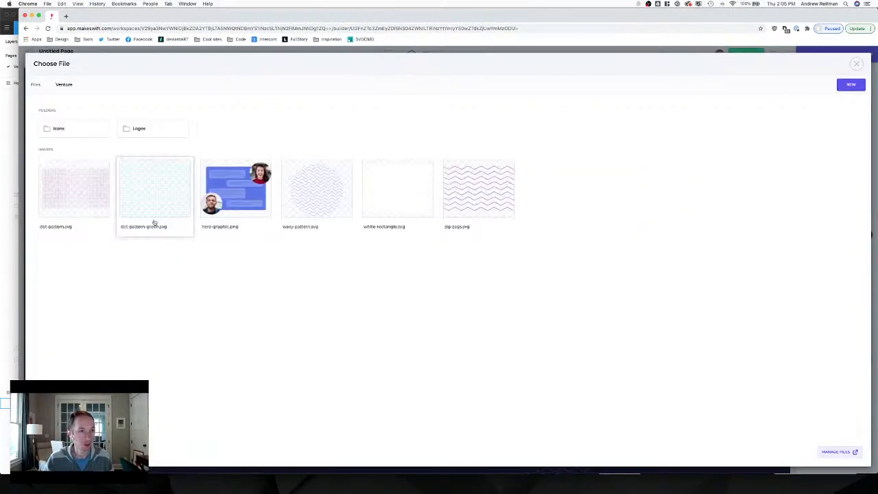
{"action": "left_click", "coordinate": [482, 199]}
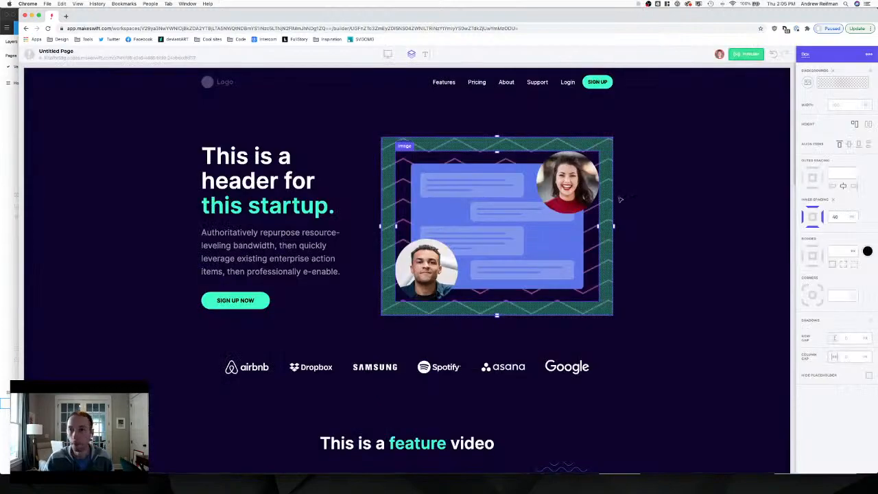
Show the zig-zag background at its own image size, anchored on the box's left edge slightly below the top-left corner.
{"action": "left_click", "coordinate": [840, 84]}
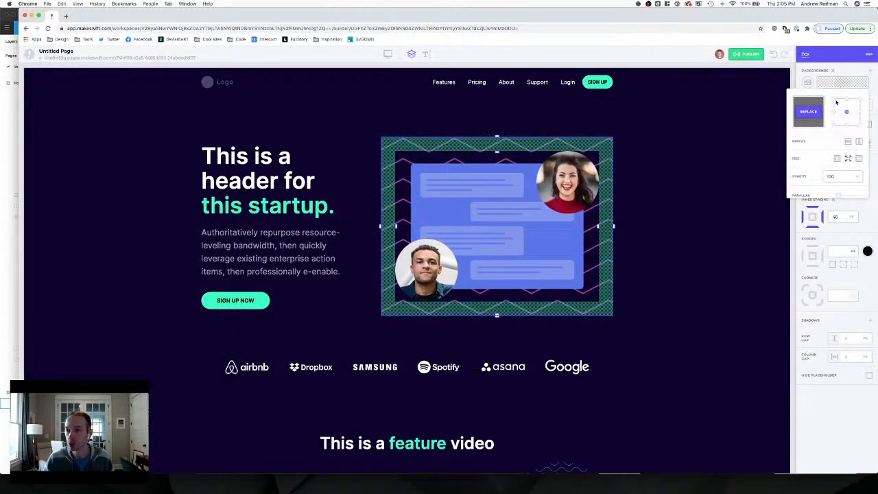
{"action": "left_click", "coordinate": [834, 99]}
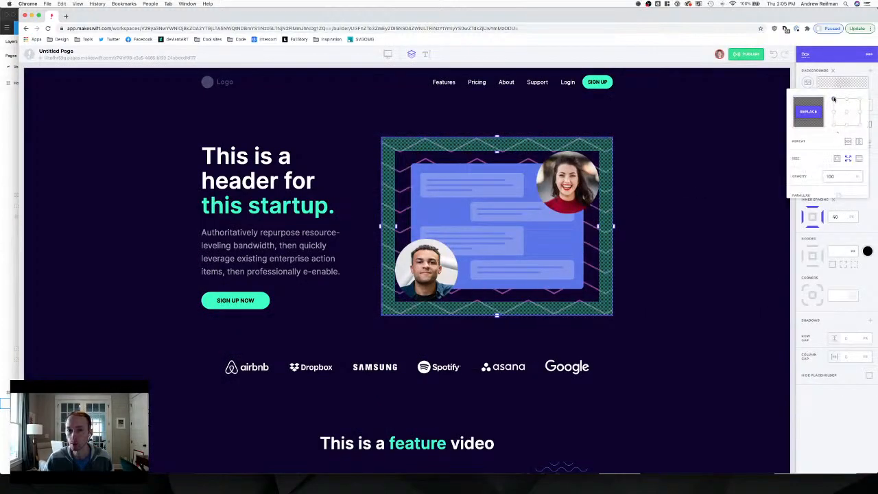
{"action": "left_click", "coordinate": [837, 159]}
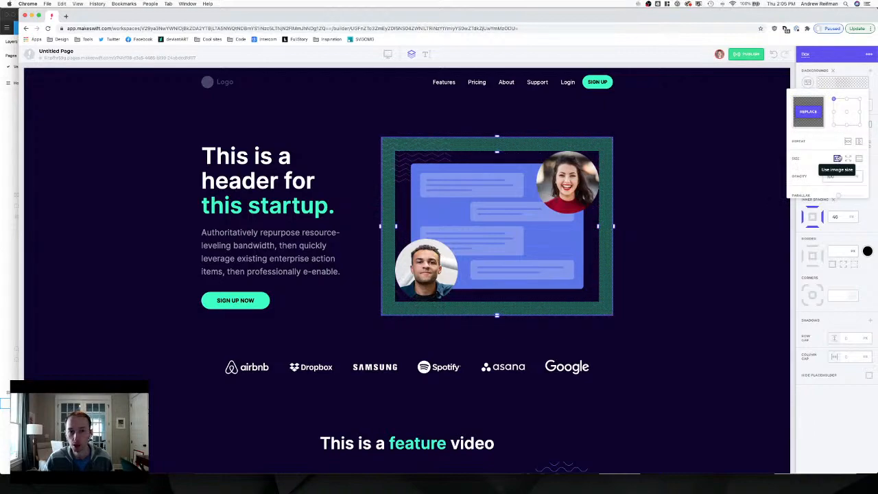
{"action": "left_click", "coordinate": [835, 101]}
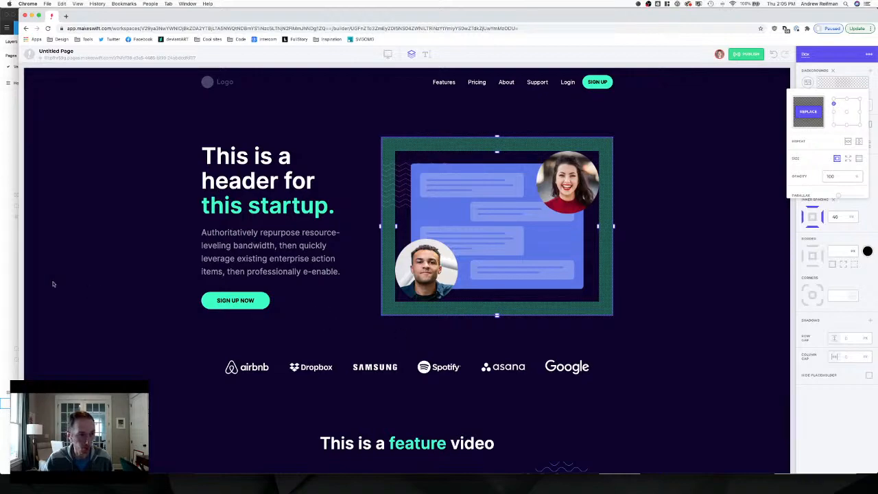
Switch to Figma and measure how far the two portrait photos sit from the edges of the outer hero-graphic frame.
{"action": "left_click", "coordinate": [9, 289]}
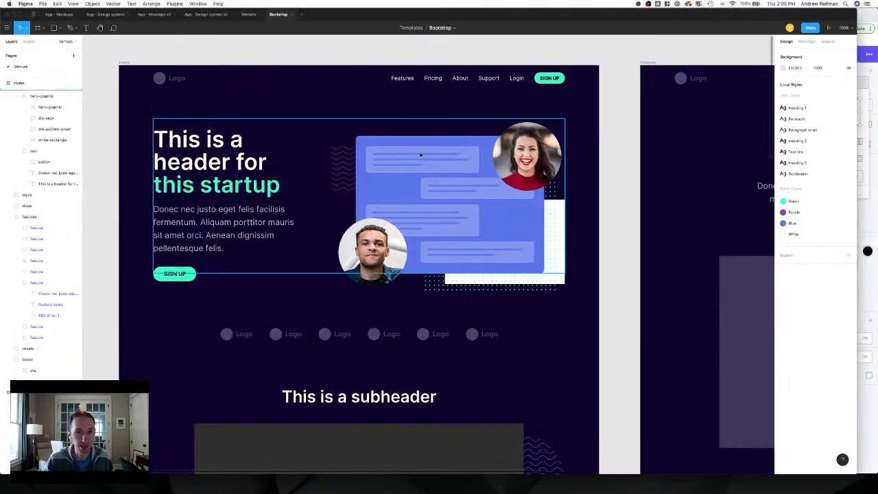
{"action": "left_click", "coordinate": [525, 132]}
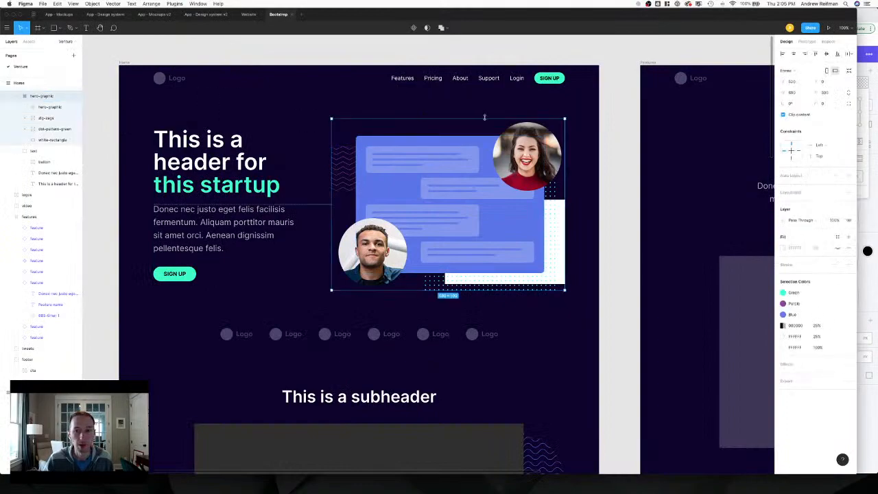
{"action": "double_click", "coordinate": [530, 128]}
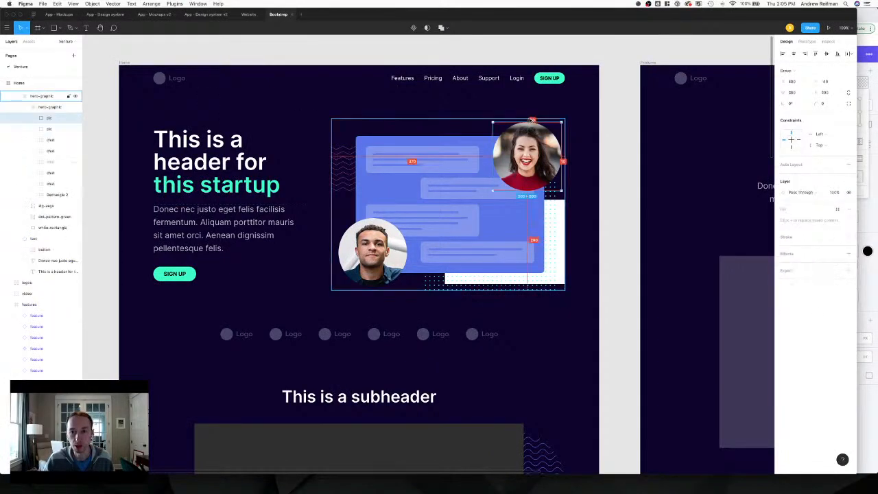
{"action": "left_click", "coordinate": [343, 273]}
{"action": "key", "text": "alt"}
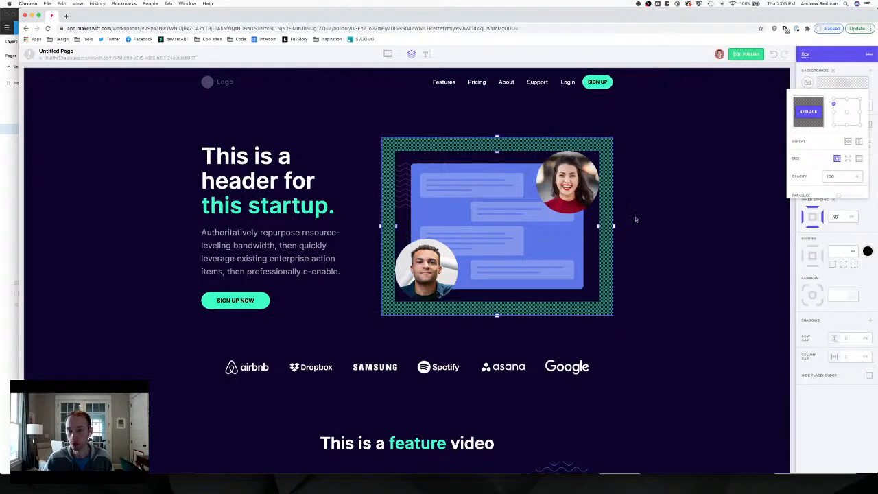
Switch to Makeswift and set the inner spacing of the box around the hero graphic to 10 px.
{"action": "left_click", "coordinate": [636, 219]}
{"action": "left_click", "coordinate": [837, 217]}
{"action": "key", "text": "shift+Down"}
{"action": "key", "text": "shift+Down"}
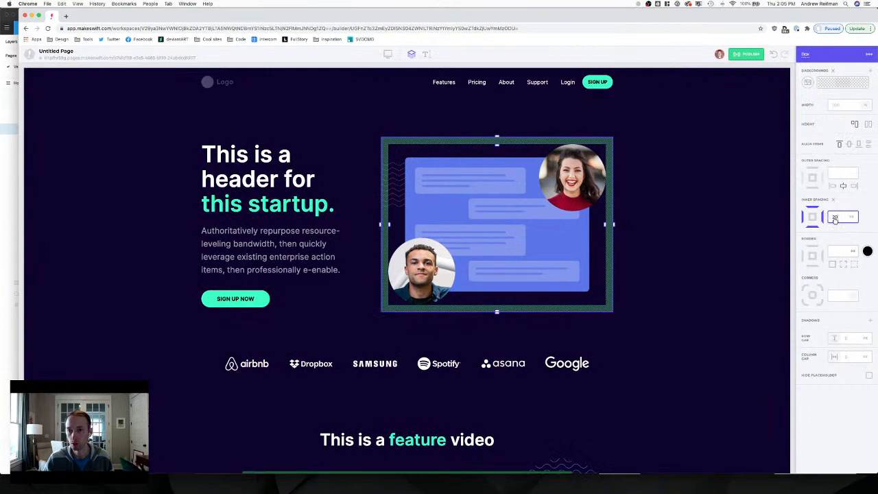
{"action": "key", "text": "shift+Down"}
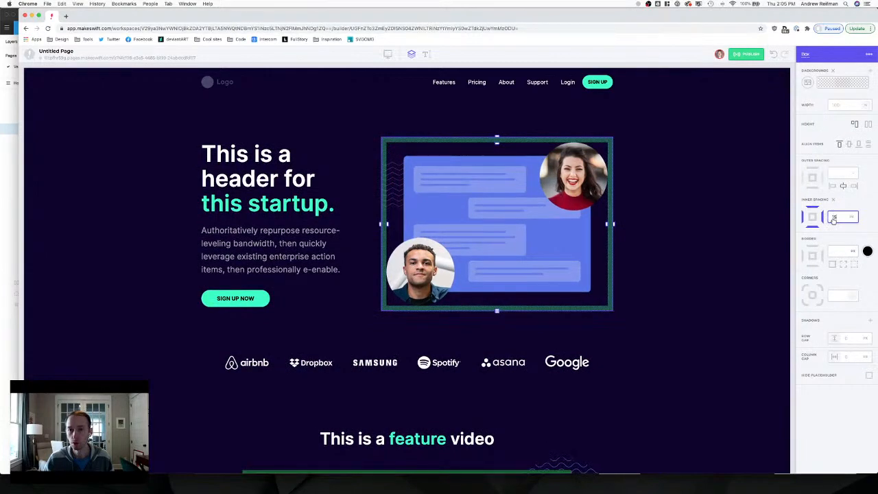
{"action": "key", "text": "shift+Down"}
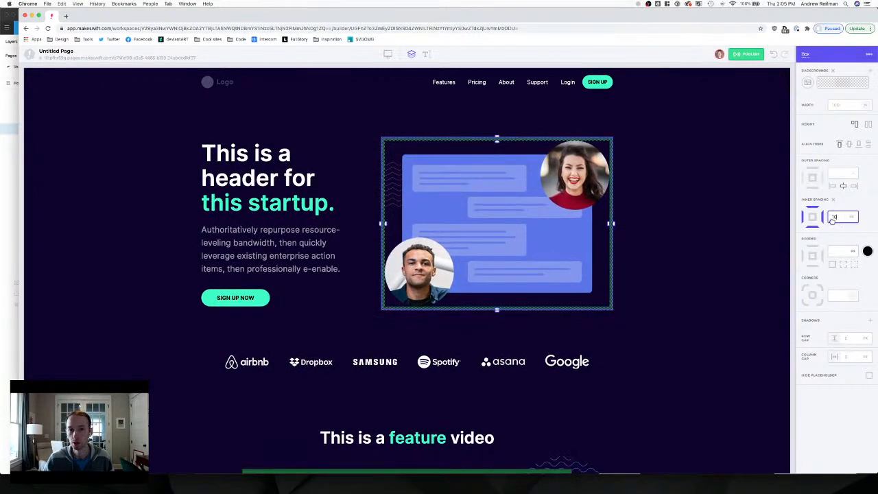
{"action": "key", "text": "Escape"}
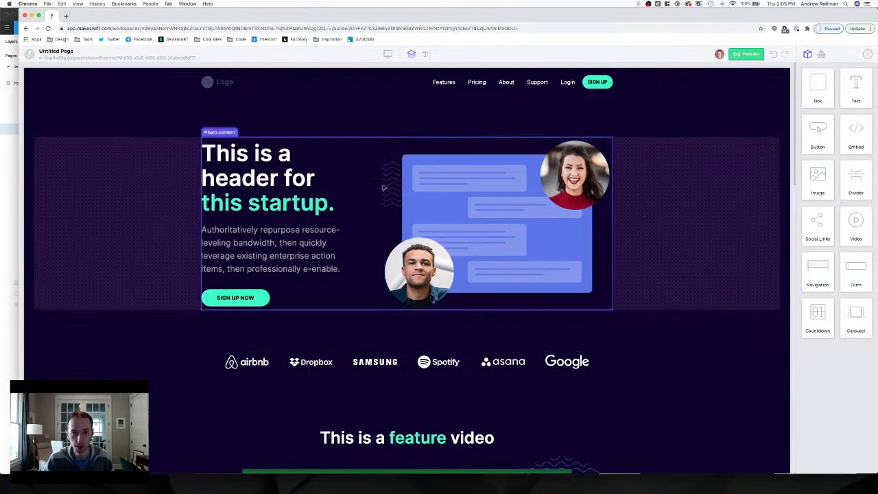
Check the hero box against the Figma mockup, and add white-rectangle.svg from the Venture folder as its second background image in Makeswift.
{"action": "left_click", "coordinate": [573, 172]}
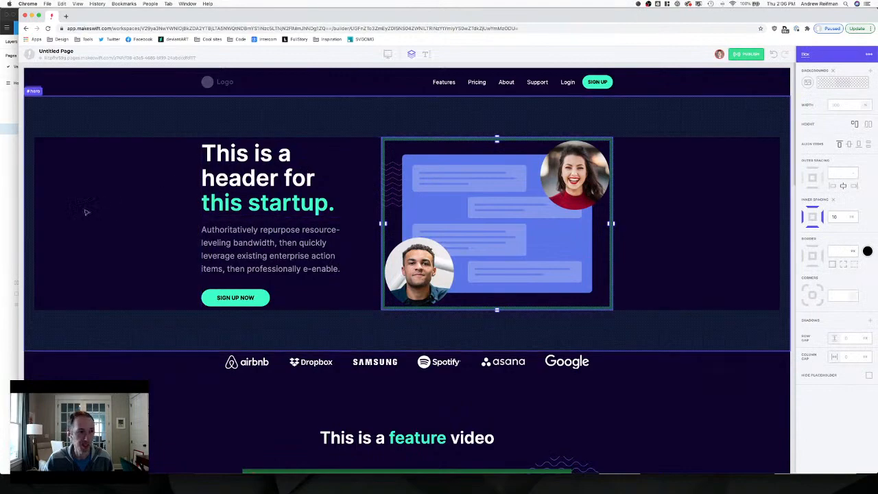
{"action": "left_click", "coordinate": [7, 204]}
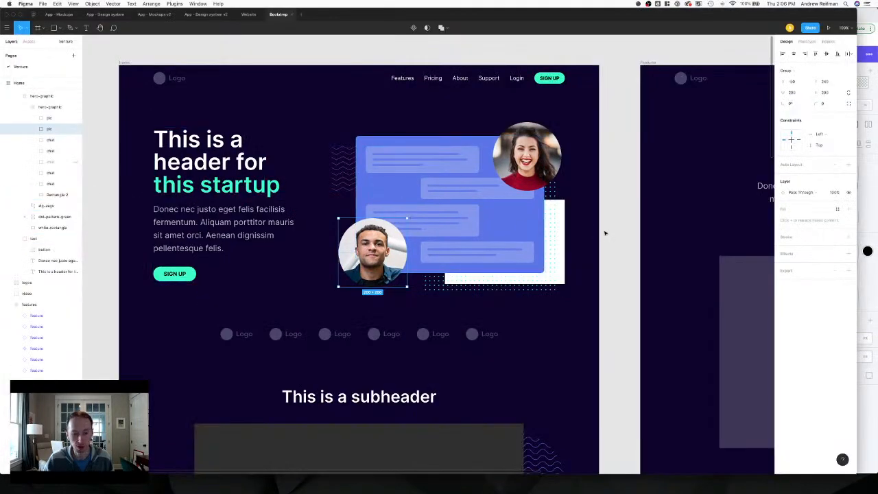
{"action": "left_click", "coordinate": [868, 274]}
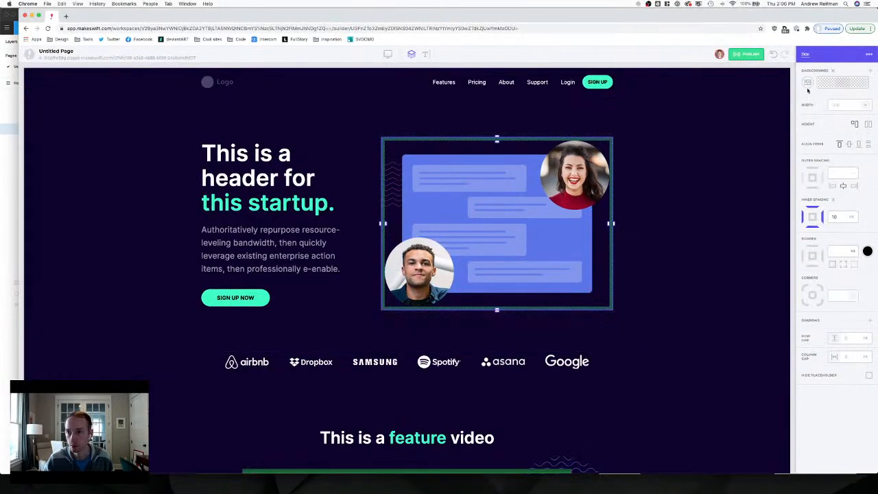
{"action": "left_click", "coordinate": [808, 82]}
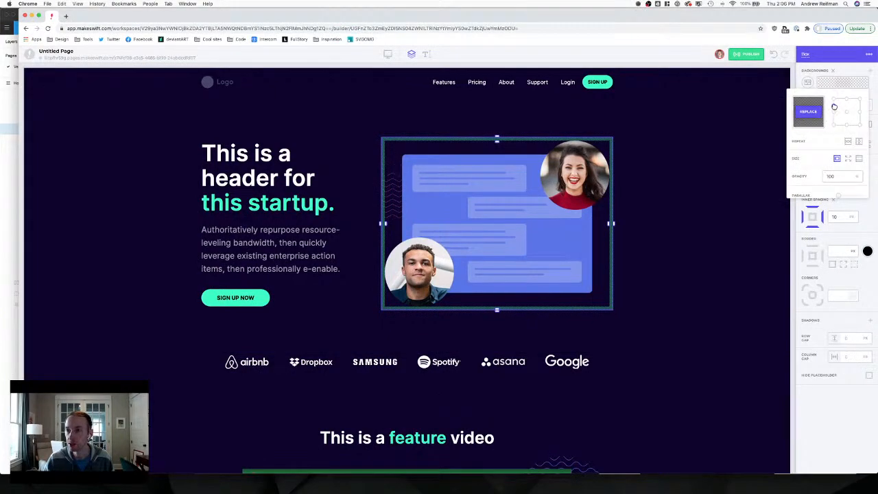
{"action": "left_click", "coordinate": [846, 73]}
{"action": "left_click", "coordinate": [871, 71]}
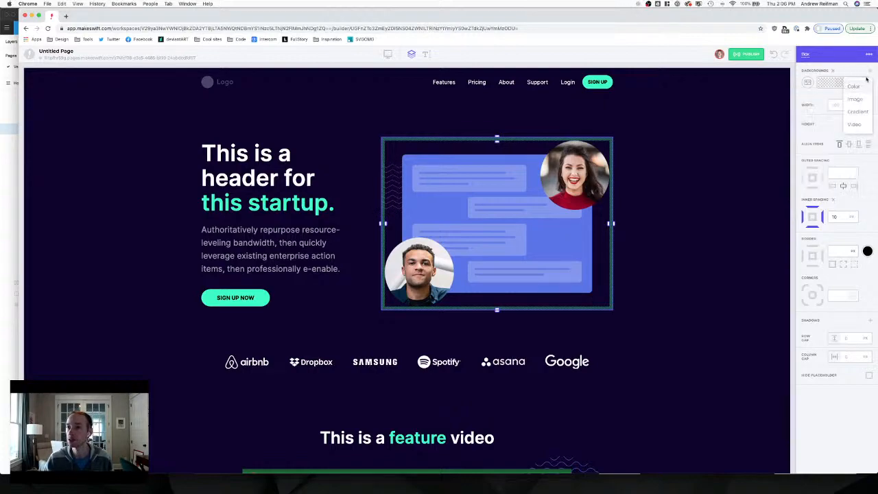
{"action": "left_click", "coordinate": [855, 100]}
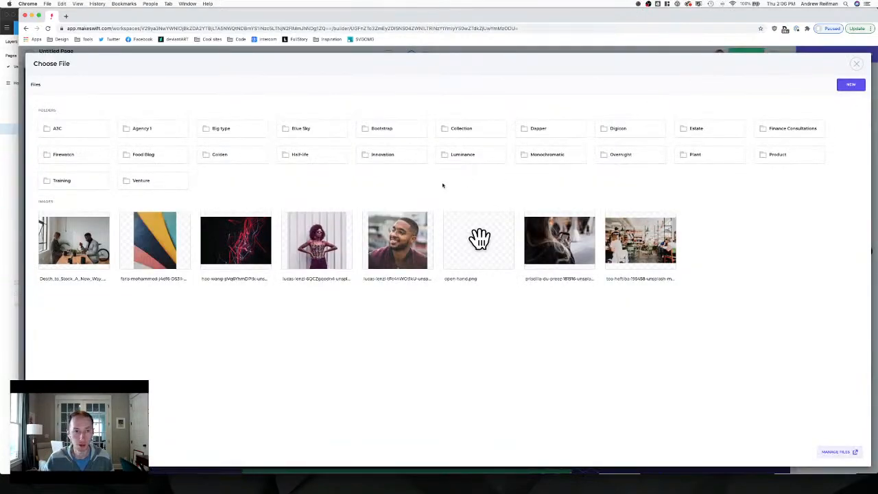
{"action": "left_click", "coordinate": [142, 180]}
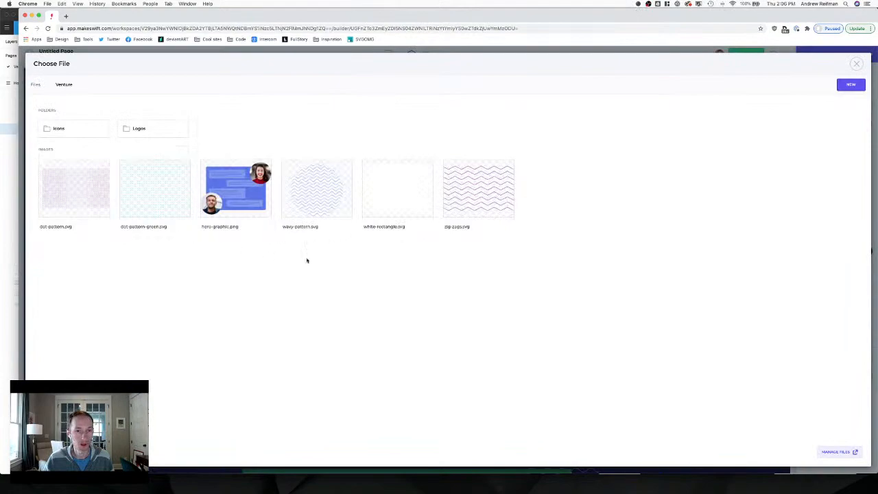
{"action": "left_click", "coordinate": [411, 197]}
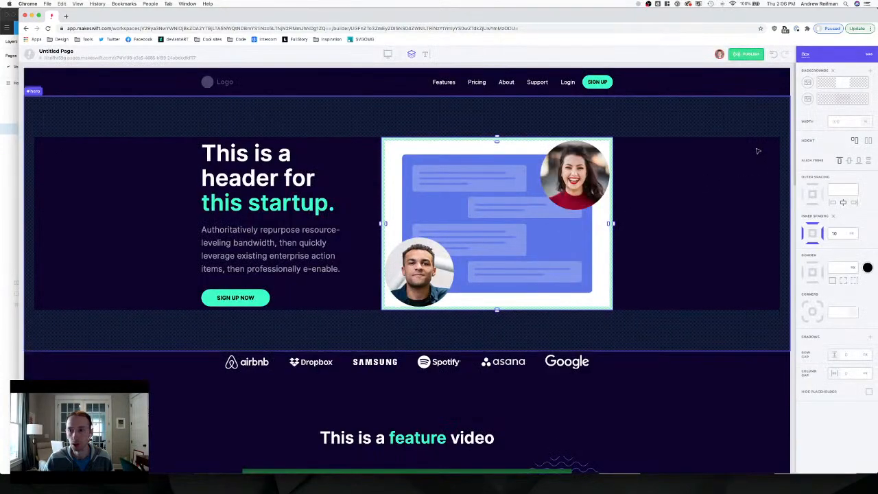
Anchor the white rectangle background to the box's bottom-right corner at its own image size, with 10% opacity.
{"action": "left_click", "coordinate": [837, 84]}
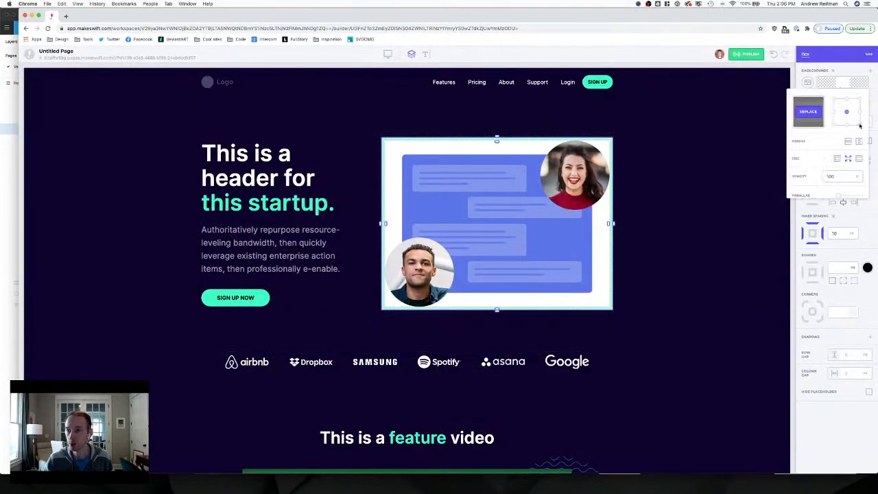
{"action": "left_click", "coordinate": [837, 158]}
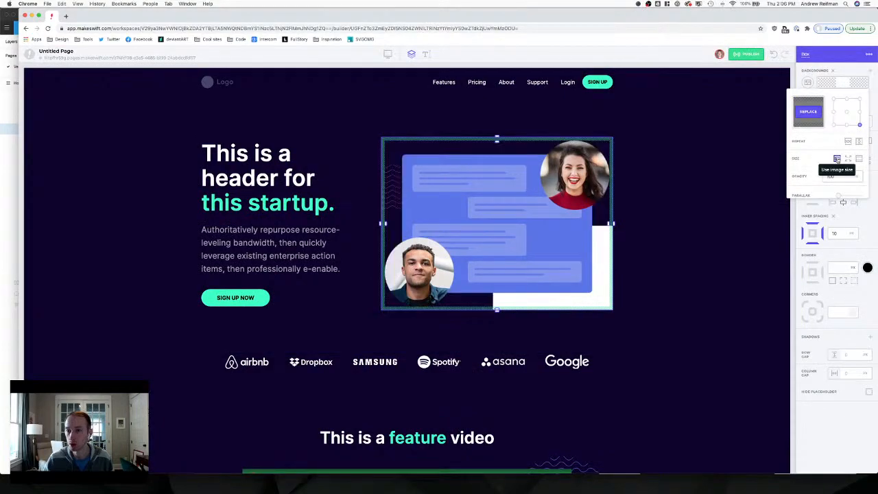
{"action": "left_click", "coordinate": [842, 177]}
{"action": "type", "text": "10"}
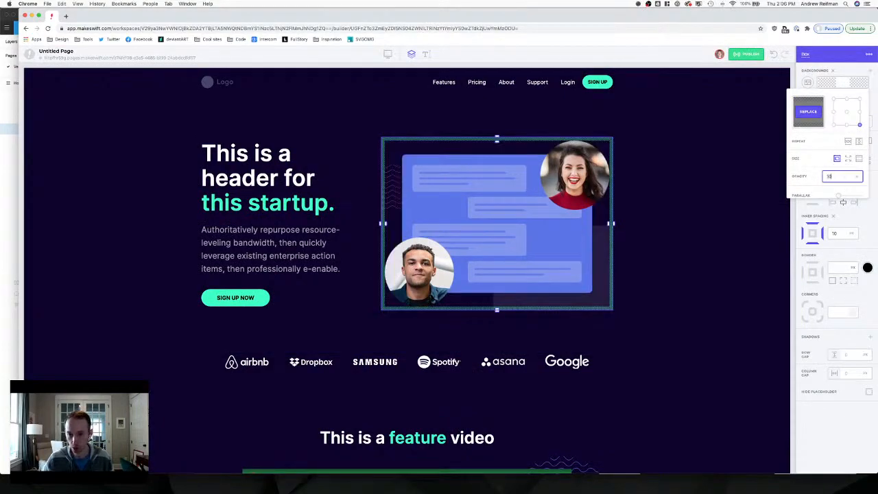
Switch to Figma, step back through the edit history to examine the white rectangle's original fill opacity, and redo the undone edits.
{"action": "left_click", "coordinate": [7, 182]}
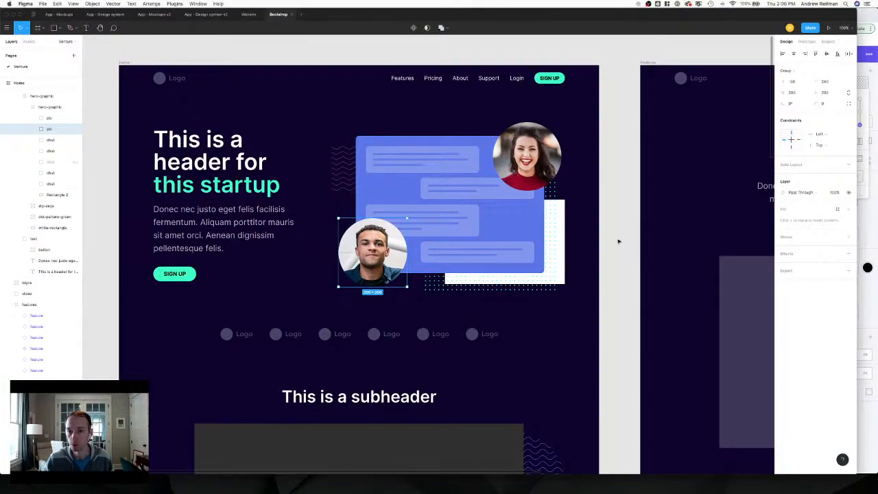
{"action": "left_click", "coordinate": [562, 226]}
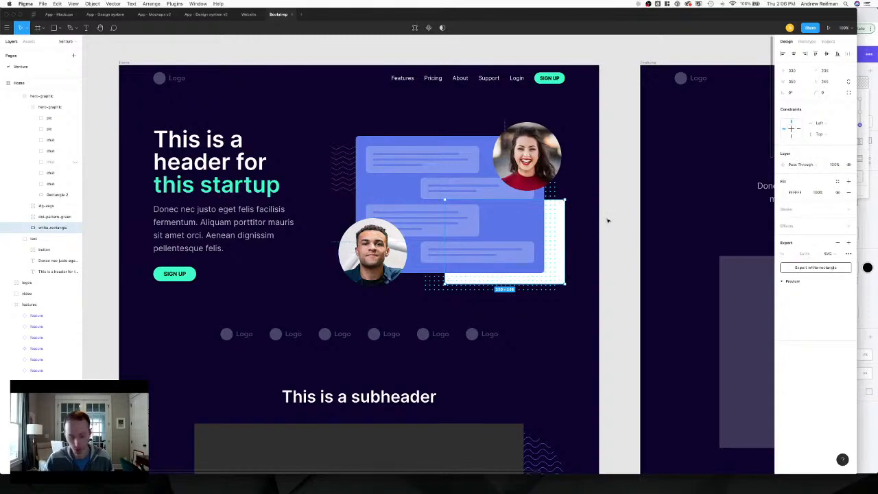
{"action": "key", "text": "super+z"}
{"action": "key", "text": "super+z"}
{"action": "key", "text": "super+z"}
{"action": "key", "text": "super+z"}
{"action": "key", "text": "super+z"}
{"action": "key", "text": "super+z"}
{"action": "key", "text": "super+z"}
{"action": "key", "text": "super+z"}
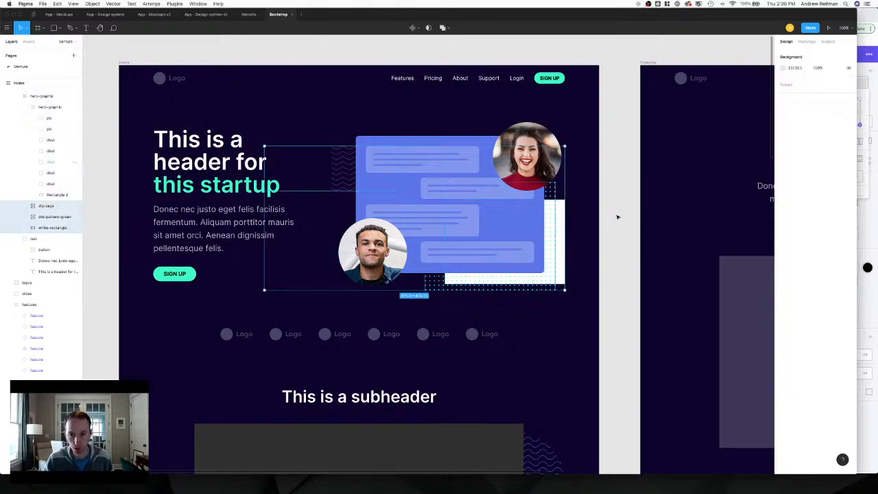
{"action": "key", "text": "super+z"}
{"action": "key", "text": "super+z"}
{"action": "key", "text": "super+z"}
{"action": "key", "text": "super+z"}
{"action": "key", "text": "super+z"}
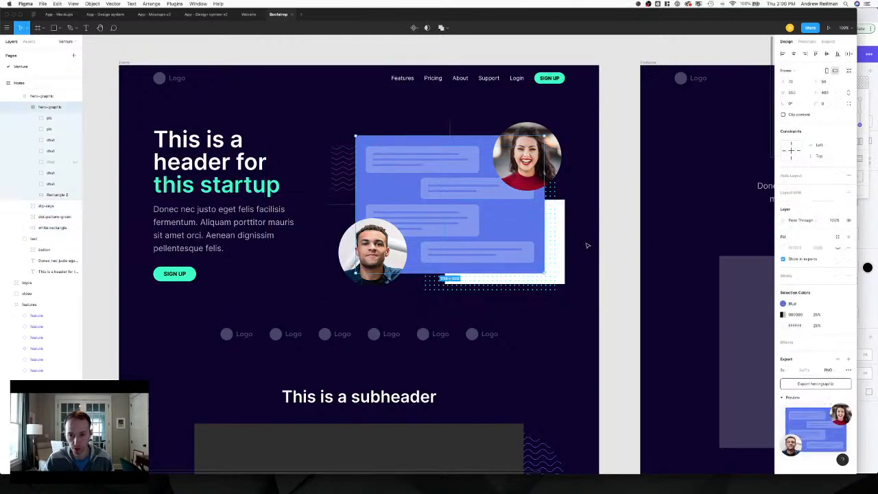
{"action": "key", "text": "super+z"}
{"action": "key", "text": "super+z"}
{"action": "key", "text": "super+z"}
{"action": "key", "text": "super+z"}
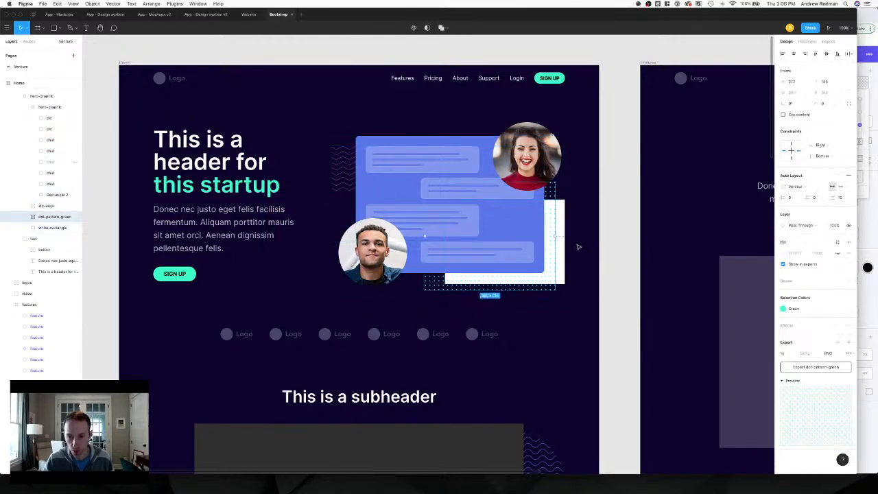
{"action": "key", "text": "super+z"}
{"action": "key", "text": "super+z"}
{"action": "key", "text": "super+z"}
{"action": "key", "text": "super+z"}
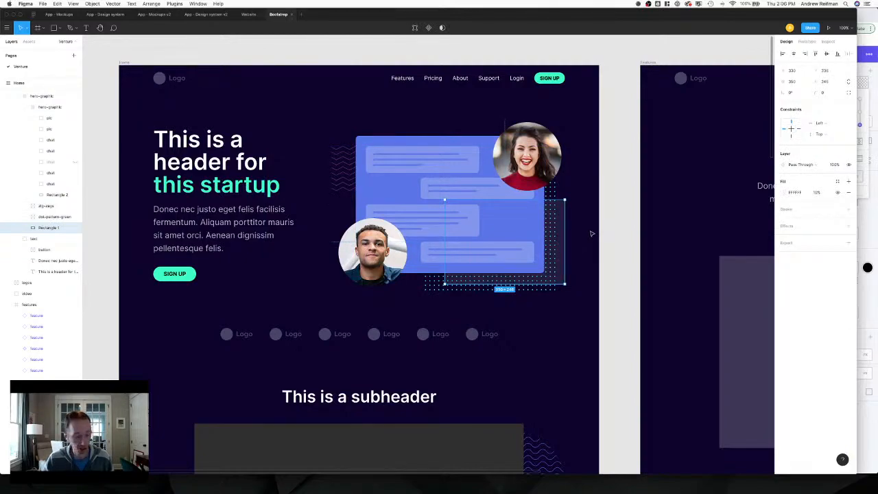
{"action": "key", "text": "super+shift+z"}
{"action": "key", "text": "super+shift+z"}
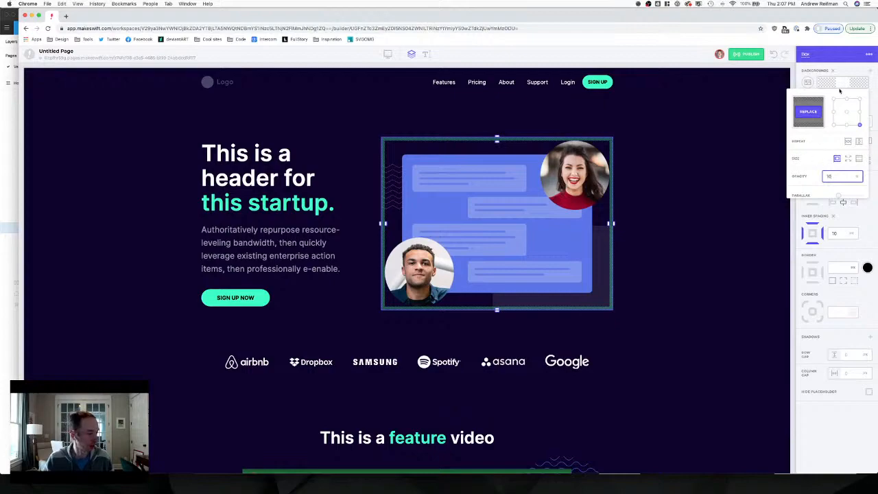
Shift the white rectangle background slightly up from the box's bottom-right corner in Makeswift and compare it with the Figma mockup.
{"action": "left_click", "coordinate": [848, 74]}
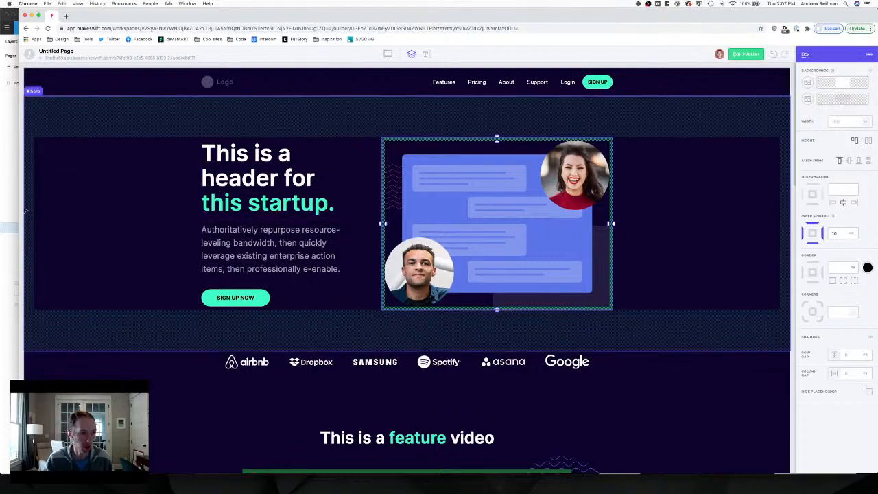
{"action": "left_click", "coordinate": [843, 93]}
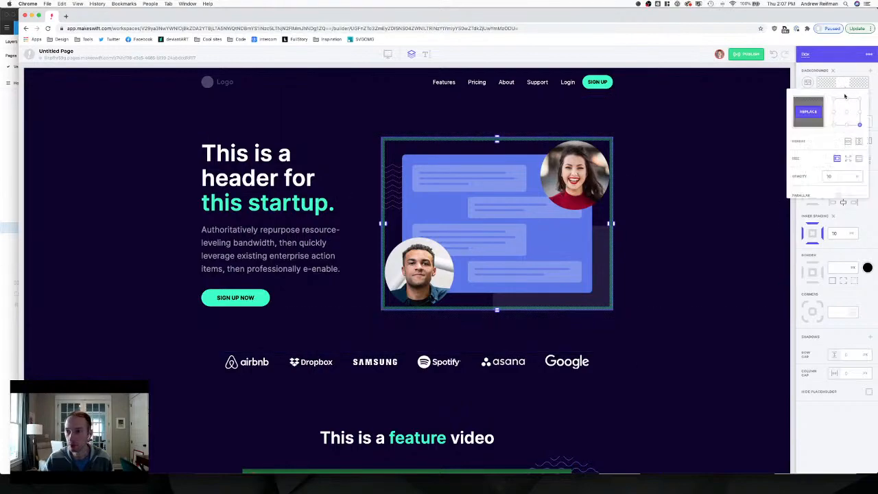
{"action": "left_click_drag", "start_coordinate": [861, 126], "coordinate": [863, 122]}
{"action": "left_click", "coordinate": [7, 262]}
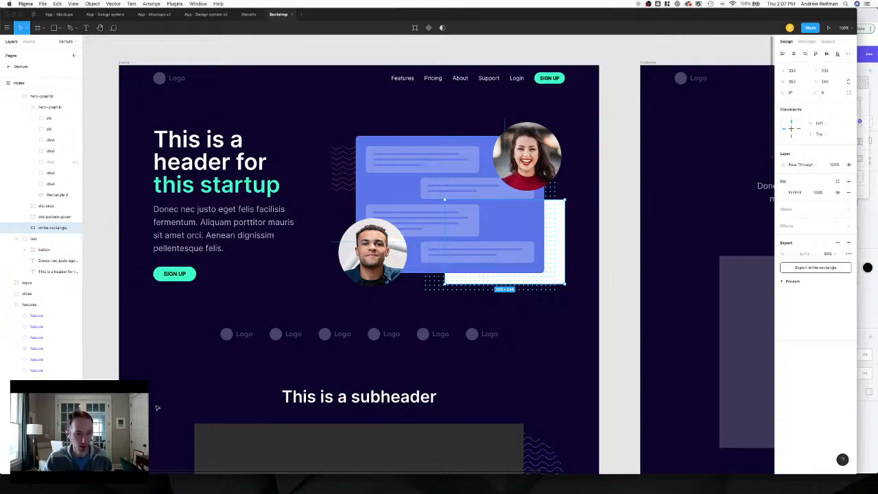
{"action": "left_click", "coordinate": [868, 328]}
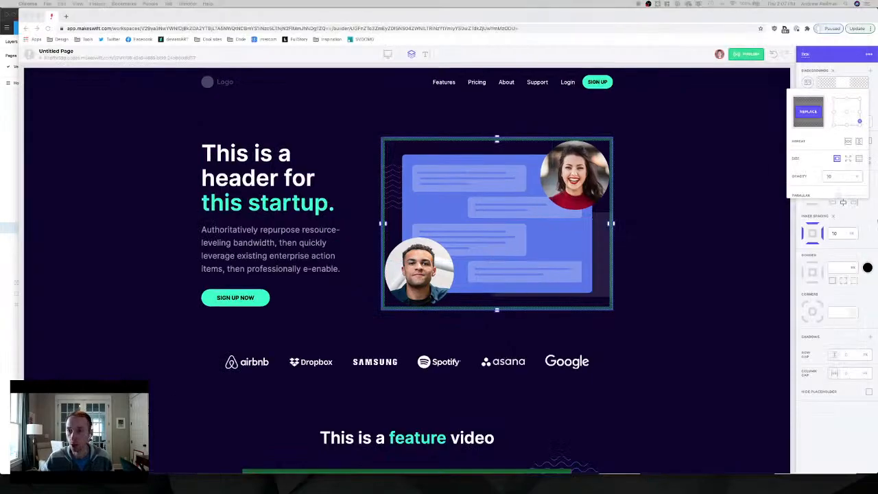
Add dot-pattern-green.svg from the Venture folder as the hero box's third background image.
{"action": "left_click", "coordinate": [870, 71]}
{"action": "left_click", "coordinate": [869, 72]}
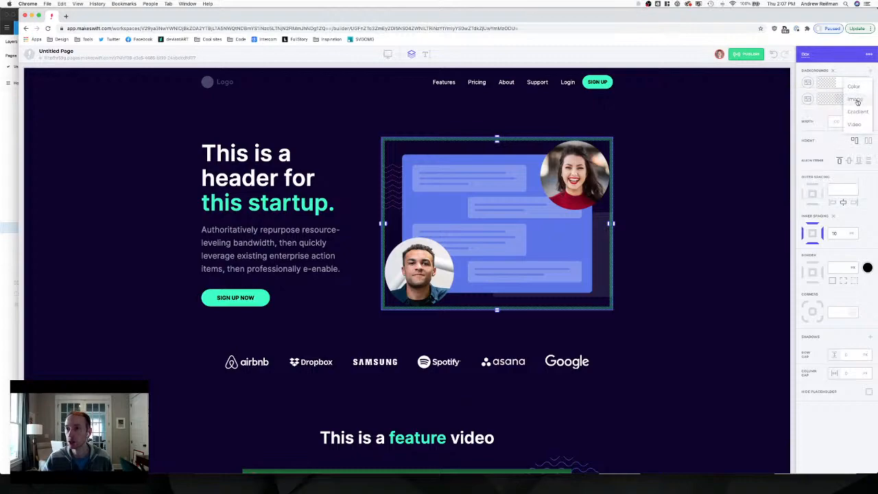
{"action": "left_click", "coordinate": [857, 101]}
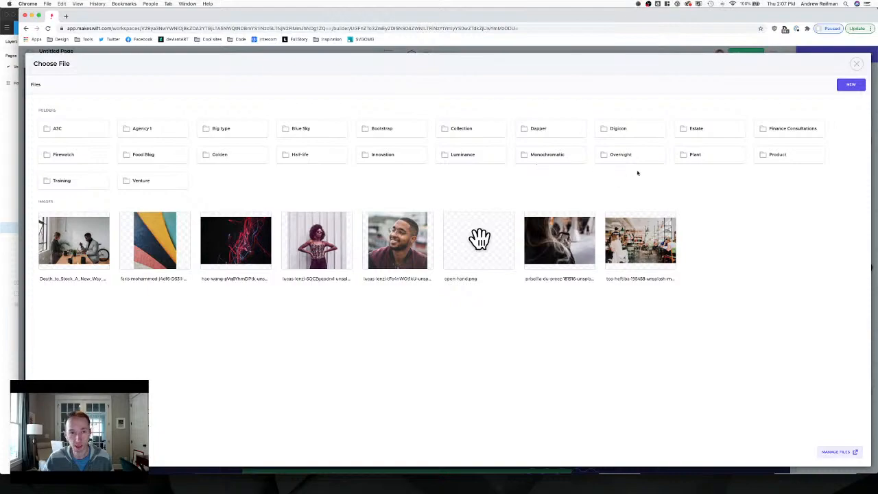
{"action": "left_click", "coordinate": [129, 181]}
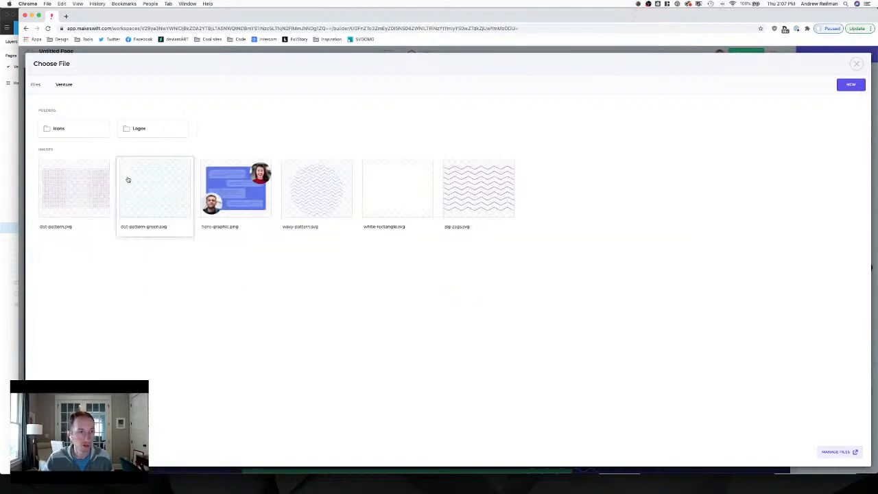
{"action": "left_click", "coordinate": [174, 196]}
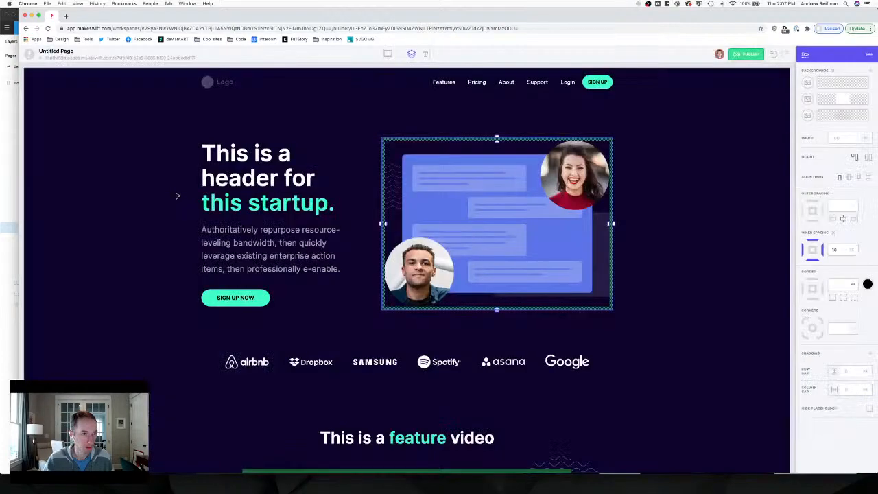
Anchor the green dot pattern to the box's bottom-right corner at its own image size and shift it slightly left.
{"action": "left_click", "coordinate": [844, 84]}
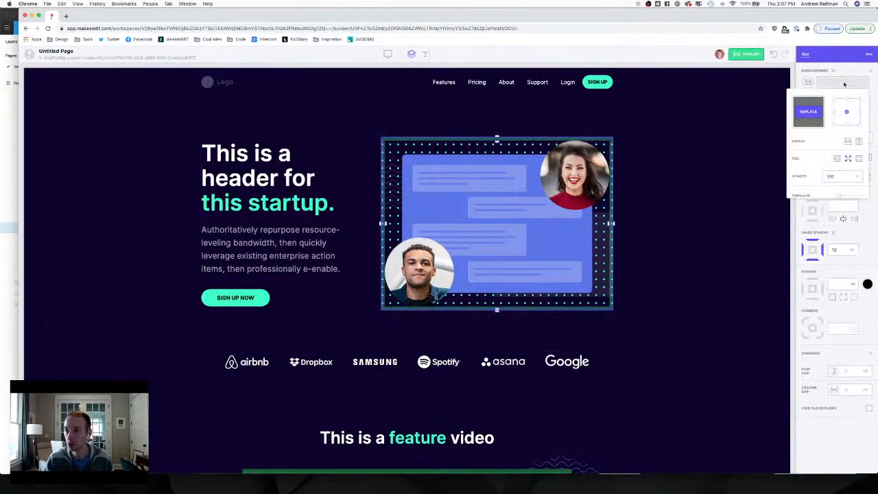
{"action": "left_click", "coordinate": [858, 125]}
{"action": "left_click", "coordinate": [837, 158]}
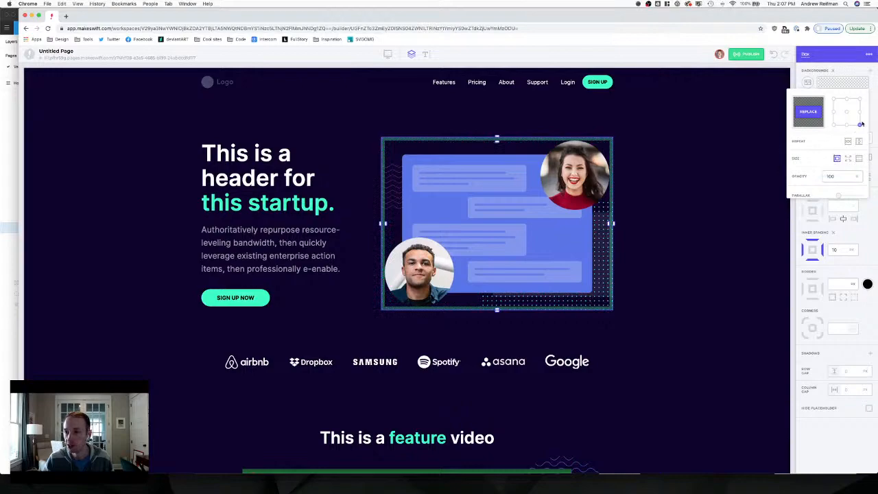
{"action": "left_click_drag", "start_coordinate": [860, 125], "coordinate": [858, 127]}
{"action": "left_click", "coordinate": [843, 83]}
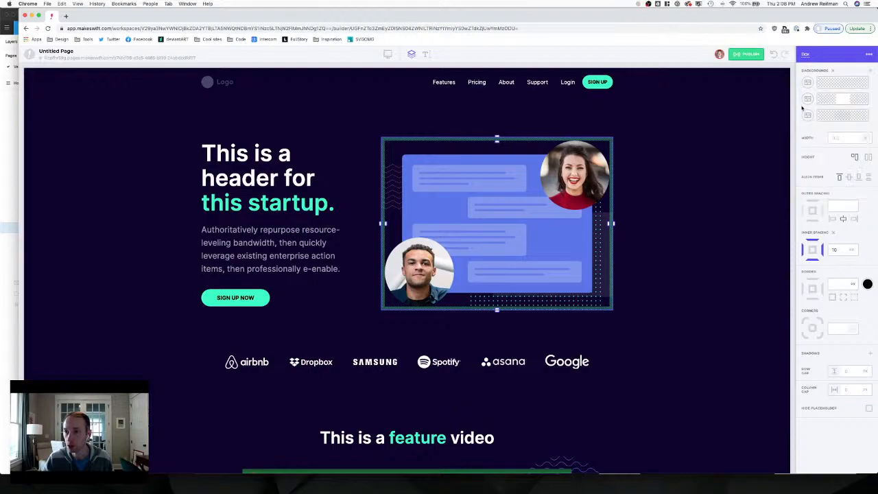
Switch to Figma, set the white rectangle's fill opacity to 10%, and deselect it.
{"action": "left_click", "coordinate": [7, 199]}
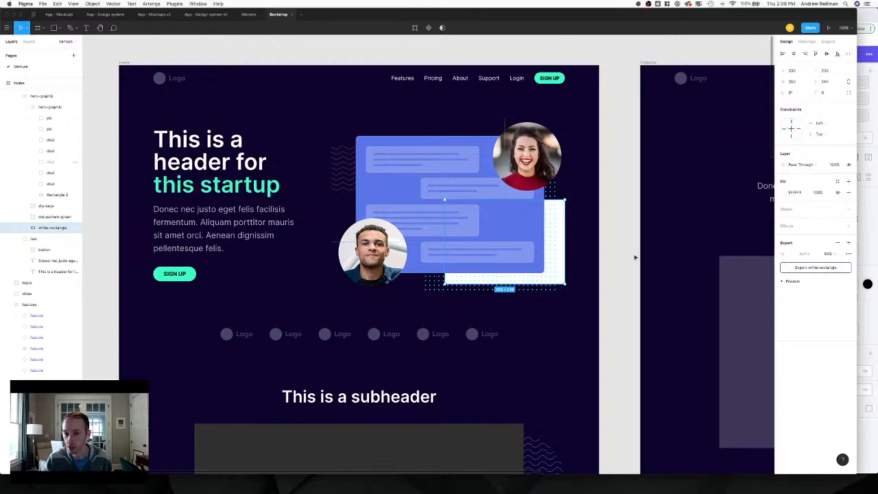
{"action": "left_click", "coordinate": [814, 193]}
{"action": "type", "text": "10"}
{"action": "key", "text": "Return"}
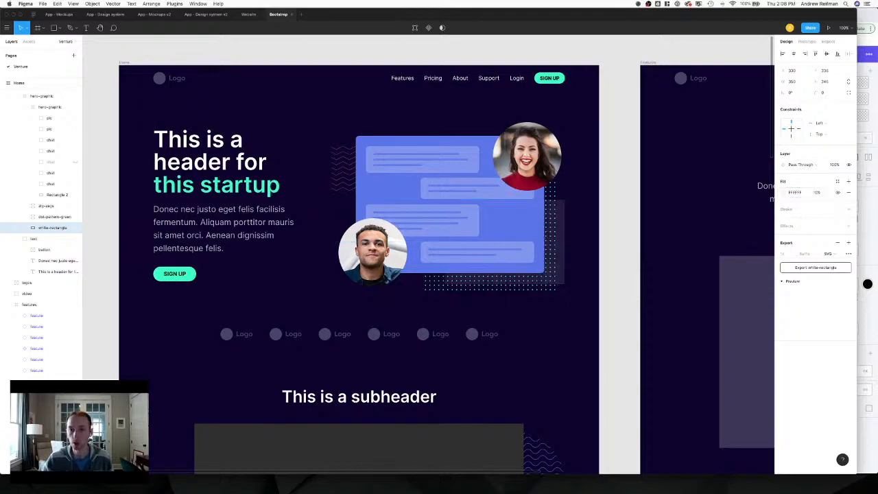
{"action": "left_click", "coordinate": [623, 136]}
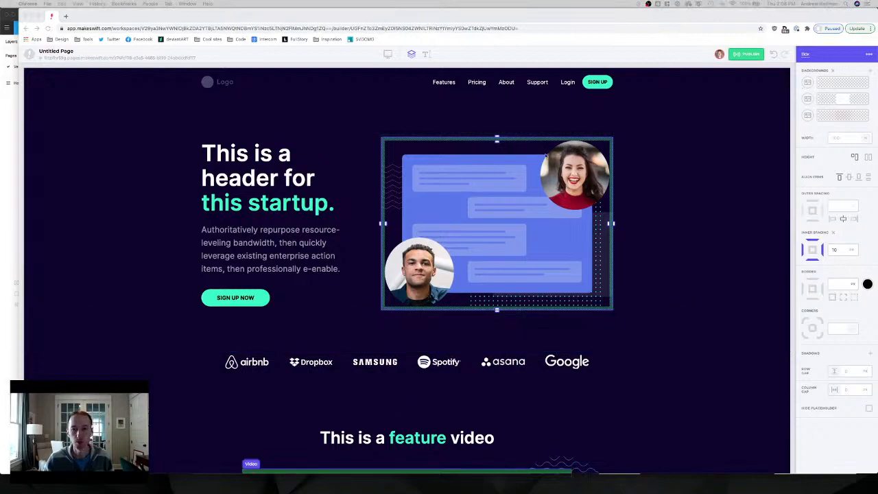
Switch to Makeswift and examine the landing page from the hero graphic down to the footer.
{"action": "left_click", "coordinate": [681, 152]}
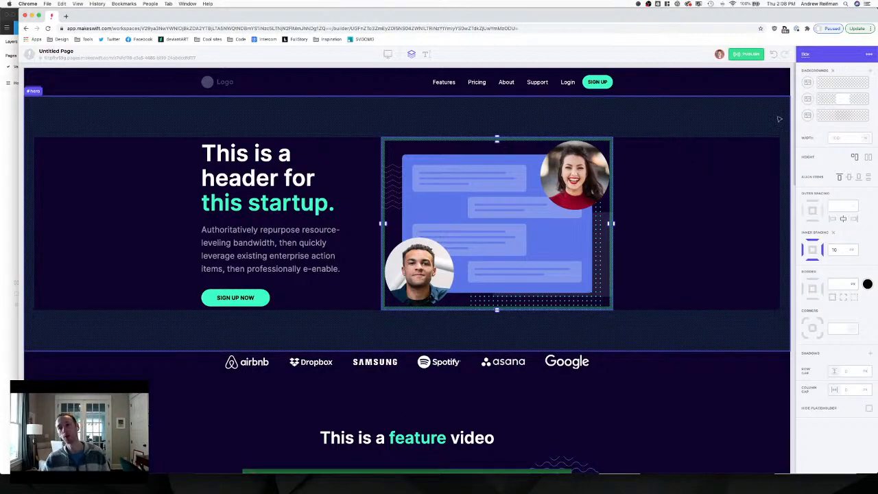
{"action": "key", "text": "Escape"}
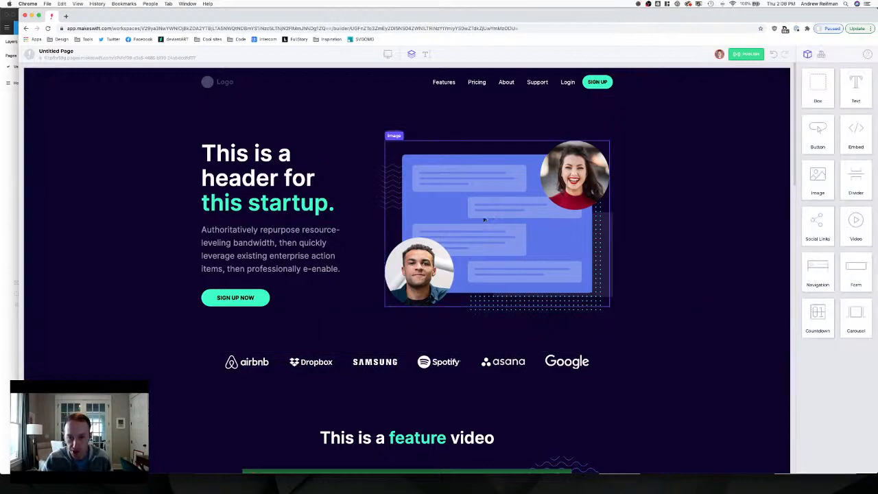
{"action": "left_click", "coordinate": [485, 225]}
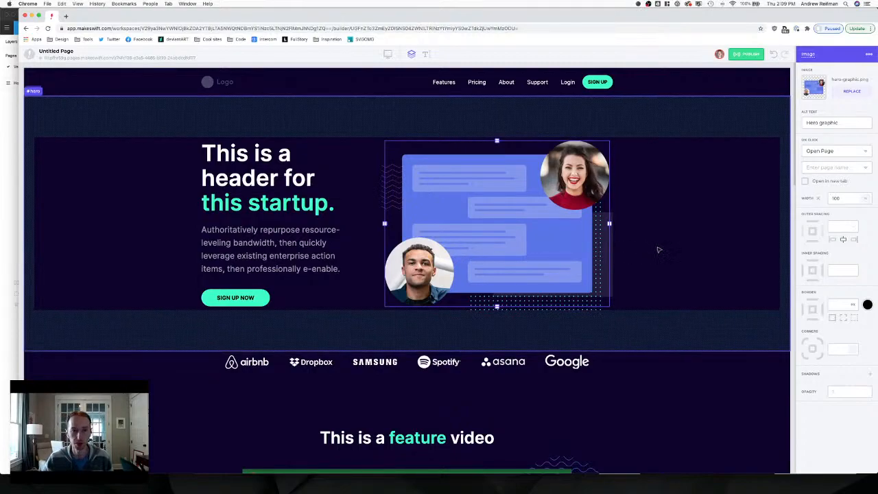
{"action": "scroll", "coordinate": [659, 250], "scroll_direction": "down", "scroll_amount": 10}
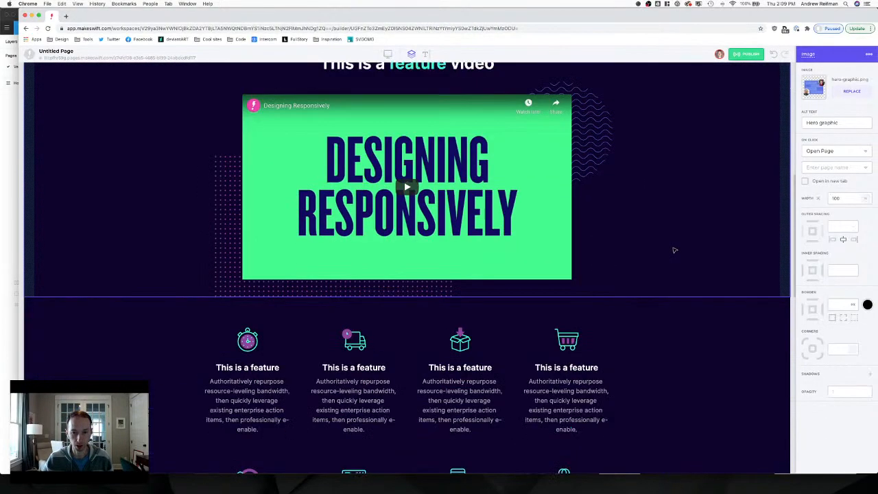
{"action": "scroll", "coordinate": [674, 250], "scroll_direction": "down", "scroll_amount": 9}
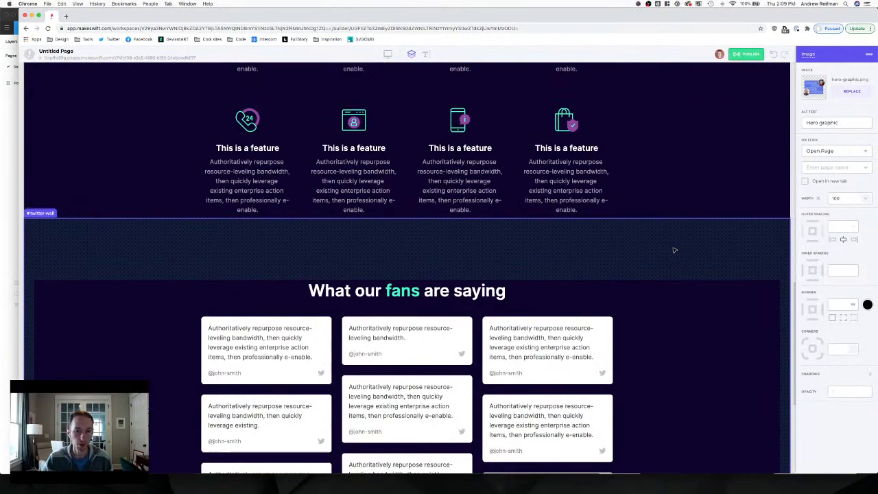
{"action": "scroll", "coordinate": [675, 251], "scroll_direction": "down", "scroll_amount": 6}
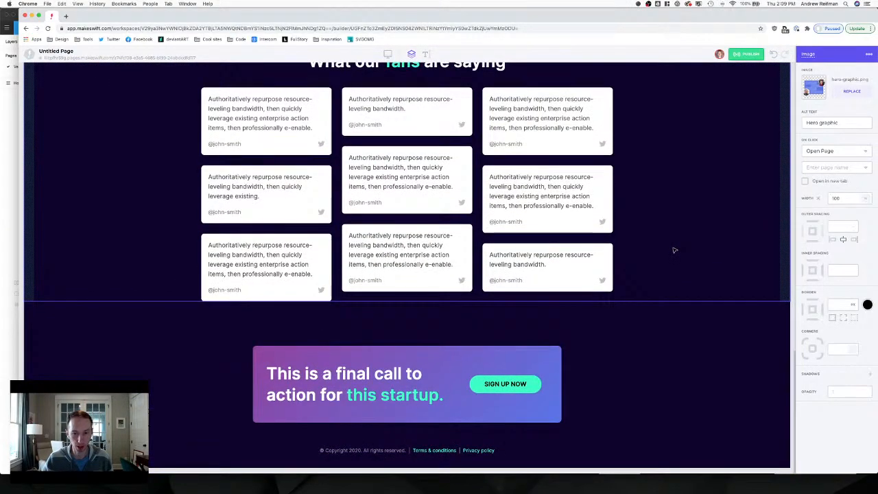
{"action": "scroll", "coordinate": [674, 251], "scroll_direction": "up", "scroll_amount": 20}
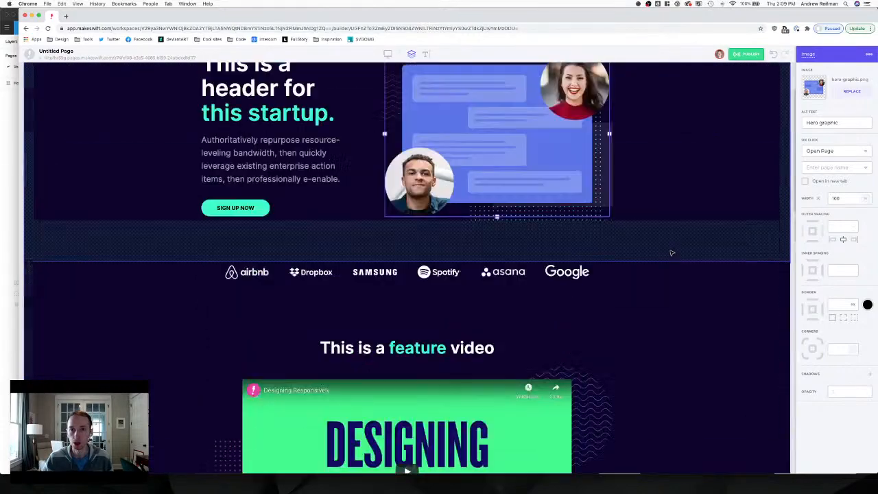
{"action": "scroll", "coordinate": [672, 252], "scroll_direction": "up", "scroll_amount": 3}
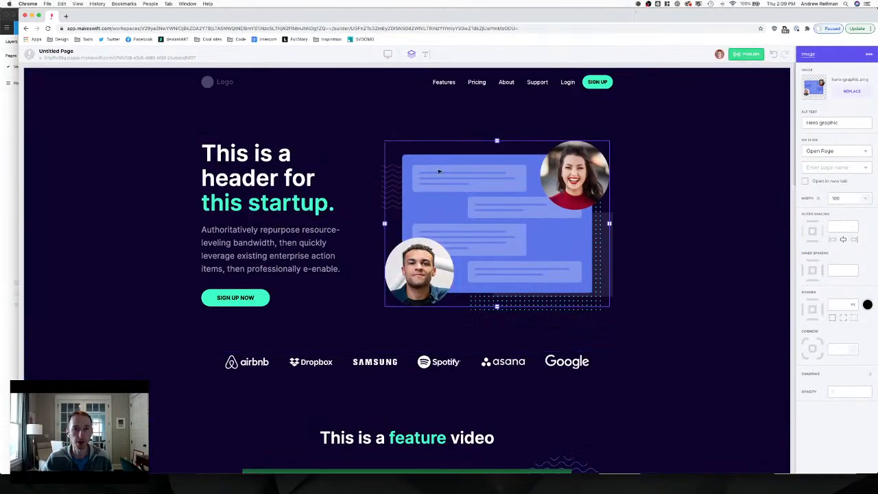
Exit the builder to the Home page's details, reopen its design, and exit to the details again.
{"action": "left_click", "coordinate": [29, 55]}
{"action": "left_click", "coordinate": [37, 69]}
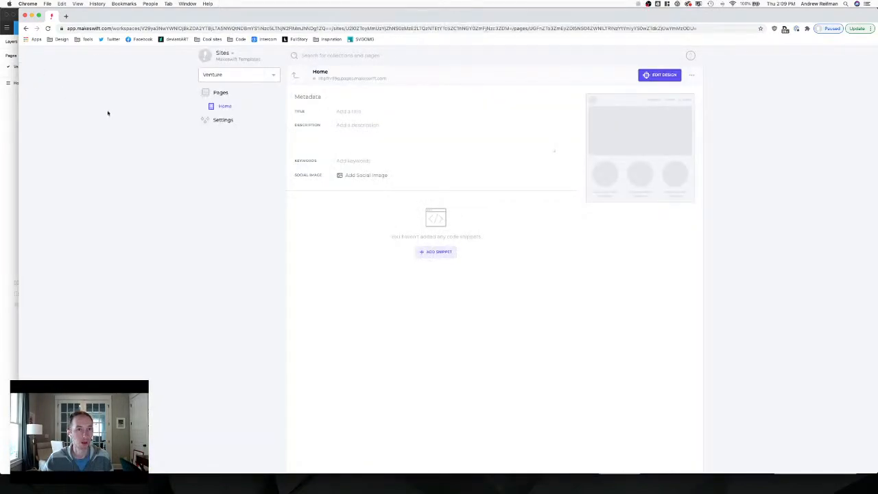
{"action": "left_click", "coordinate": [608, 140]}
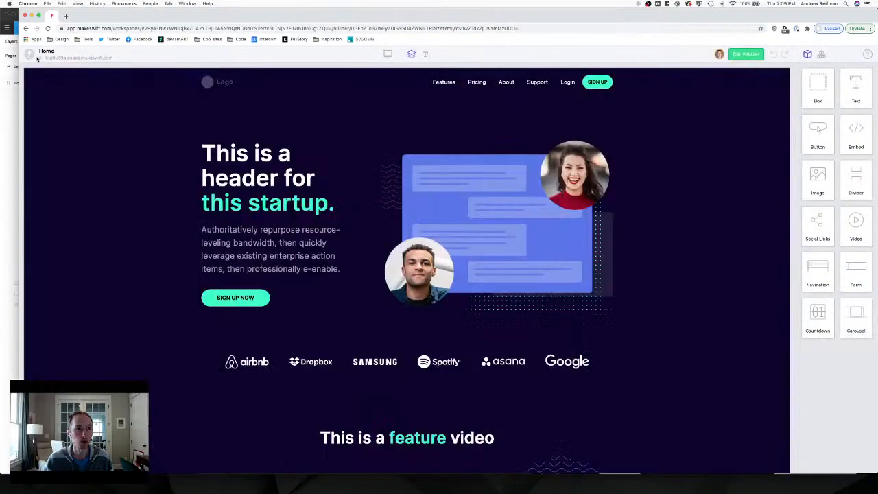
{"action": "left_click", "coordinate": [30, 54]}
{"action": "left_click", "coordinate": [39, 69]}
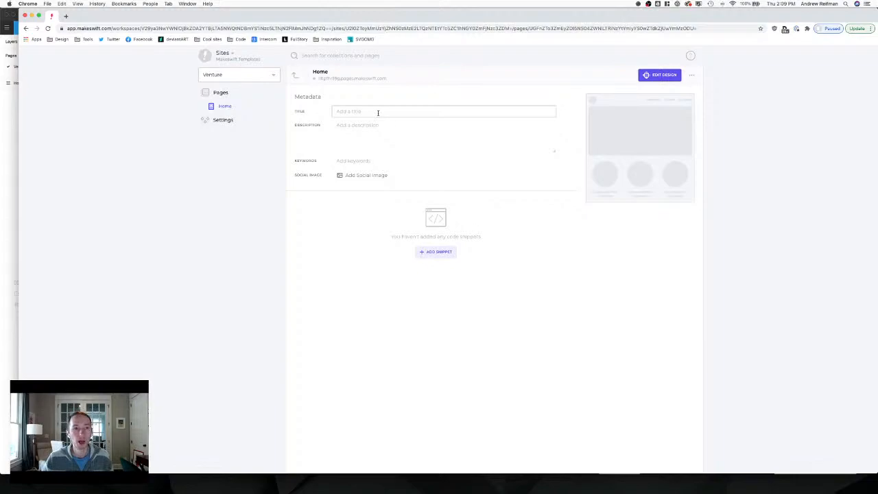
Duplicate the Home page with the name Features and the pathname features.
{"action": "mouse_move", "coordinate": [584, 108]}
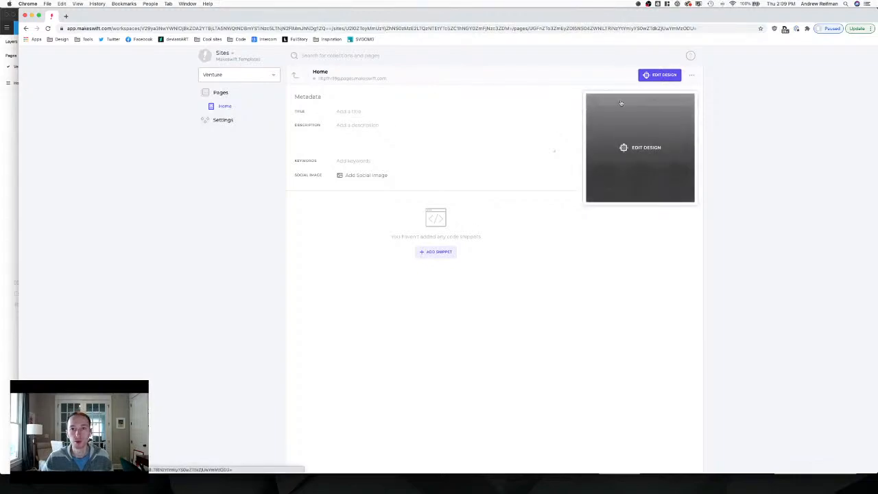
{"action": "left_click", "coordinate": [691, 75]}
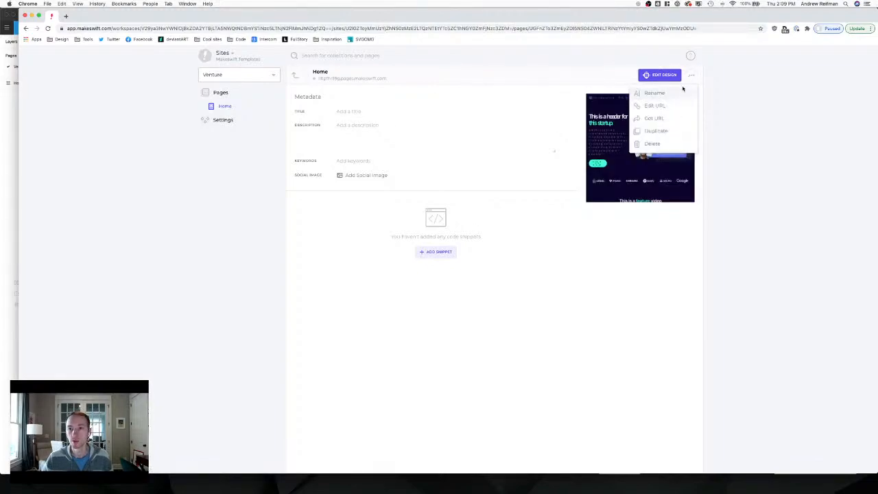
{"action": "left_click", "coordinate": [655, 130]}
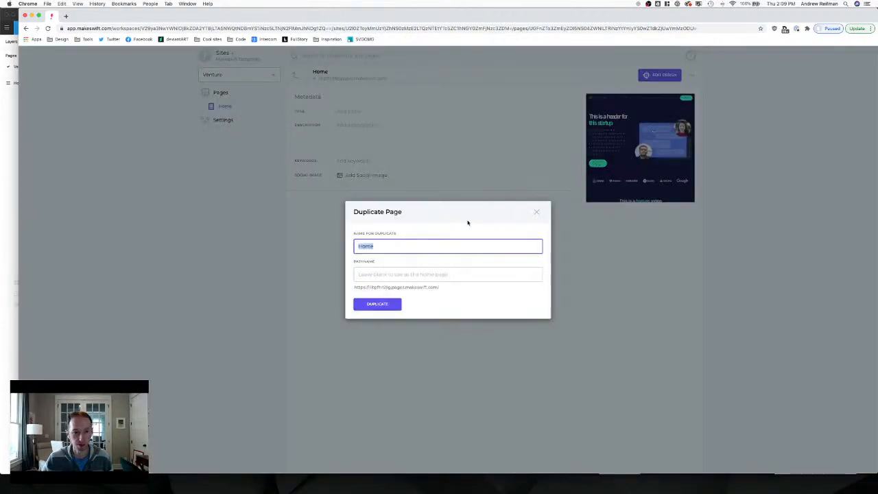
{"action": "type", "text": "H"}
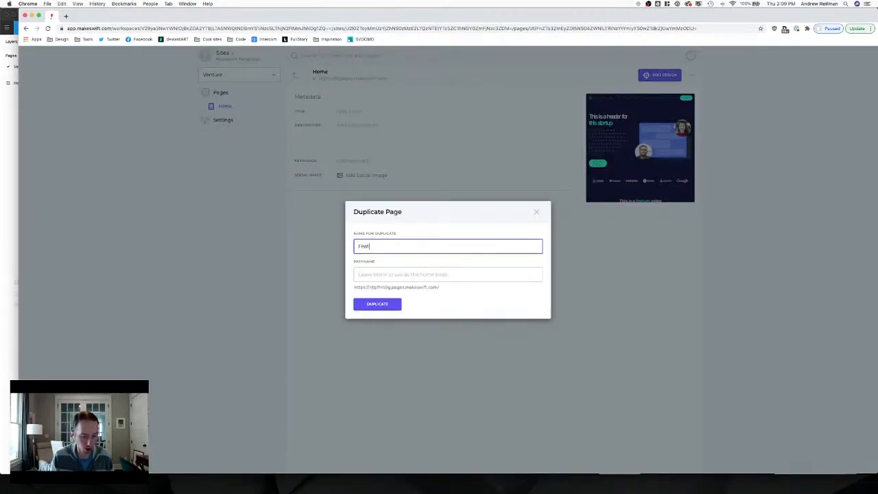
{"action": "left_click", "coordinate": [432, 273]}
{"action": "type", "text": "features"}
{"action": "left_click", "coordinate": [378, 303]}
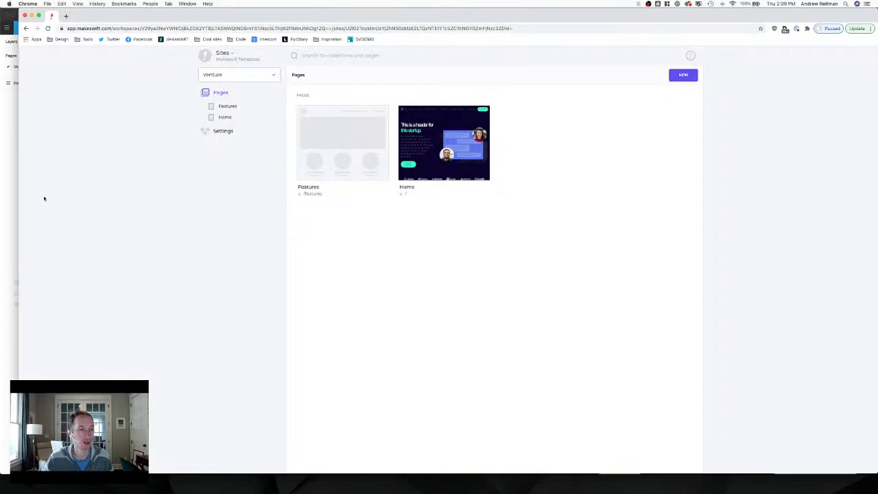
Switch to Figma and examine the Features page mockup's sections from the header down to the final call to action.
{"action": "left_click", "coordinate": [14, 182]}
{"action": "scroll", "coordinate": [251, 181], "scroll_direction": "right", "scroll_amount": 10}
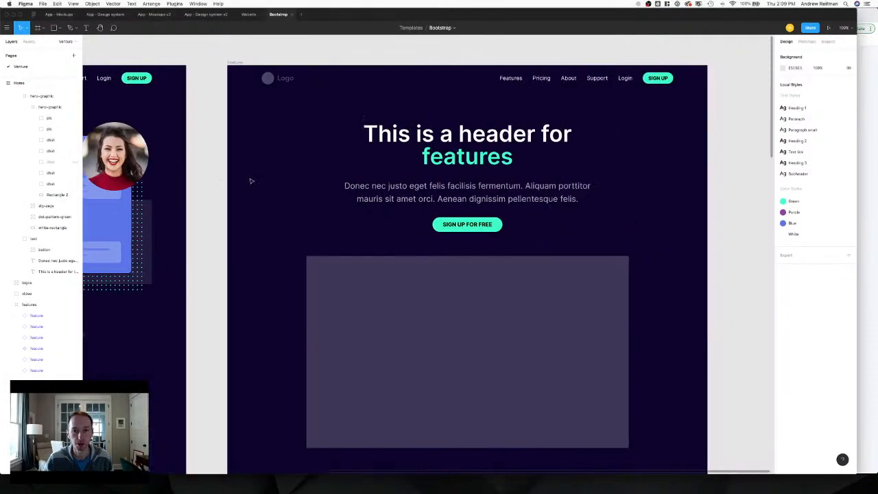
{"action": "scroll", "coordinate": [312, 192], "scroll_direction": "down", "scroll_amount": 15}
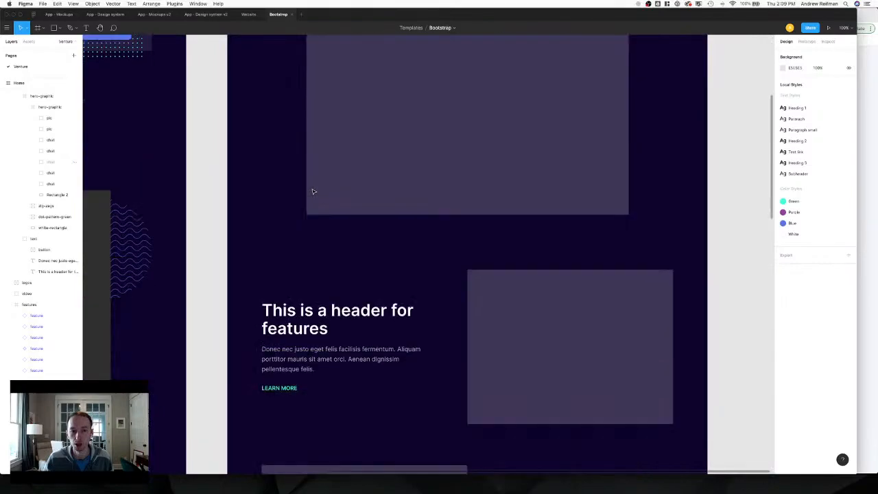
{"action": "scroll", "coordinate": [312, 192], "scroll_direction": "down", "scroll_amount": 12}
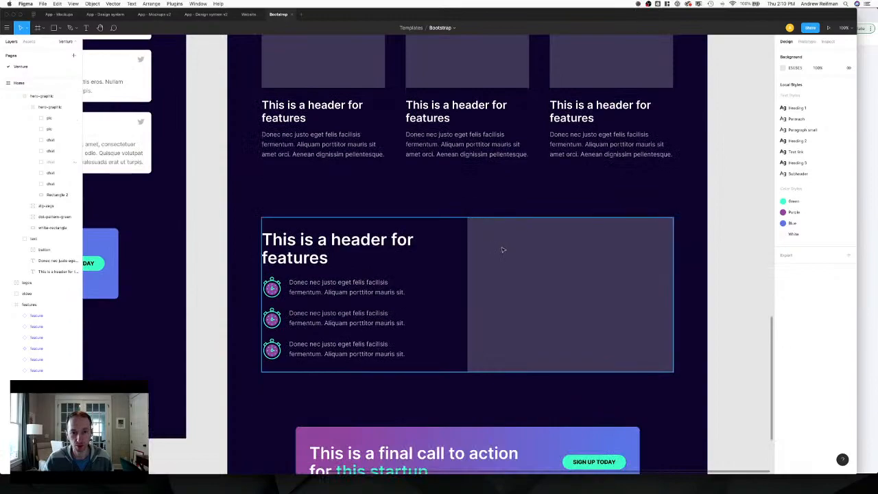
{"action": "scroll", "coordinate": [501, 250], "scroll_direction": "down", "scroll_amount": 3}
{"action": "scroll", "coordinate": [502, 251], "scroll_direction": "up", "scroll_amount": 7}
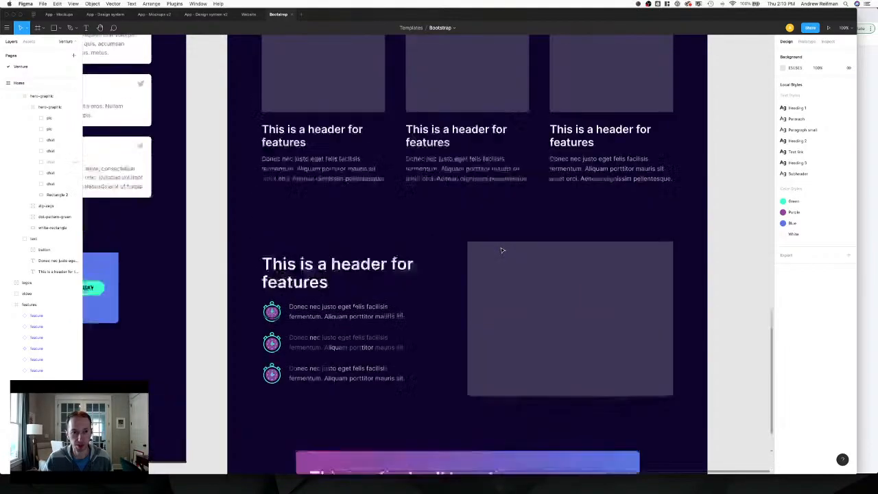
{"action": "scroll", "coordinate": [501, 250], "scroll_direction": "up", "scroll_amount": 10}
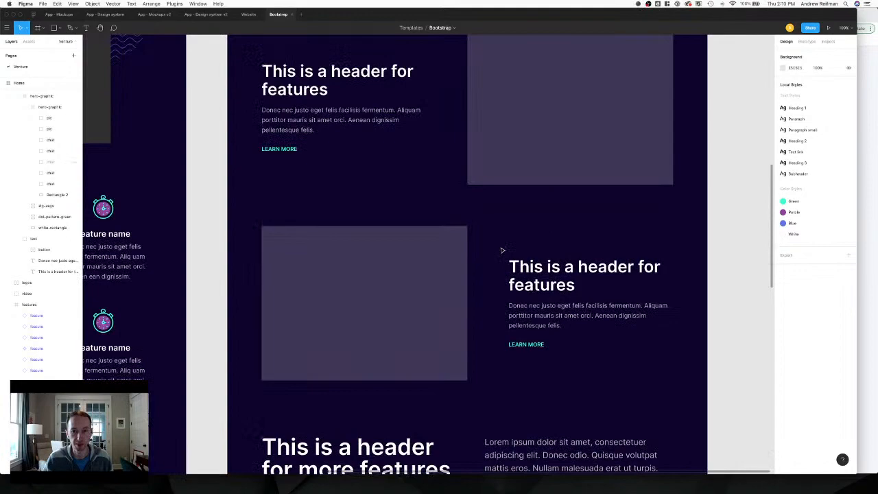
Switch to Makeswift and open the Features page's design in the builder.
{"action": "scroll", "coordinate": [501, 251], "scroll_direction": "up", "scroll_amount": 8}
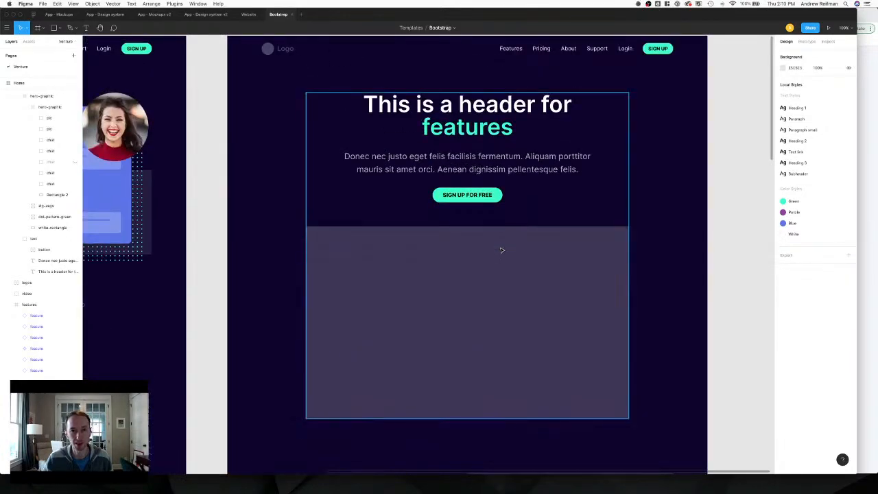
{"action": "scroll", "coordinate": [501, 251], "scroll_direction": "up", "scroll_amount": 2}
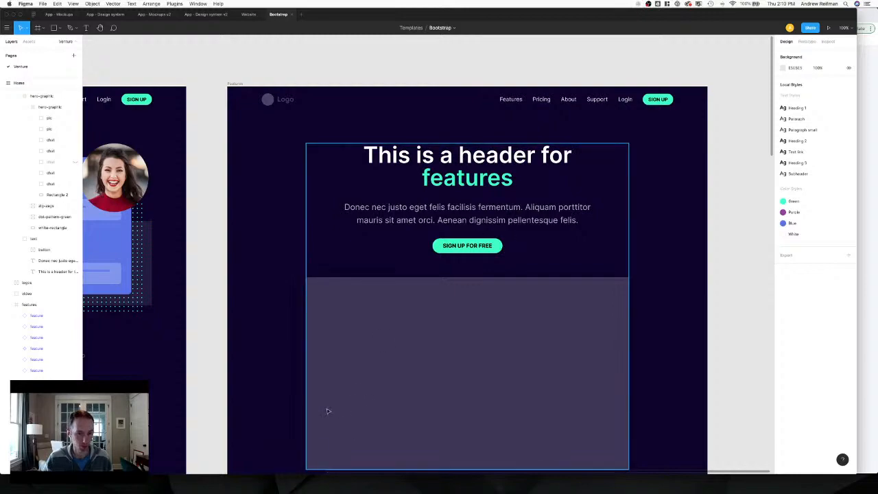
{"action": "key", "text": "super+Tab"}
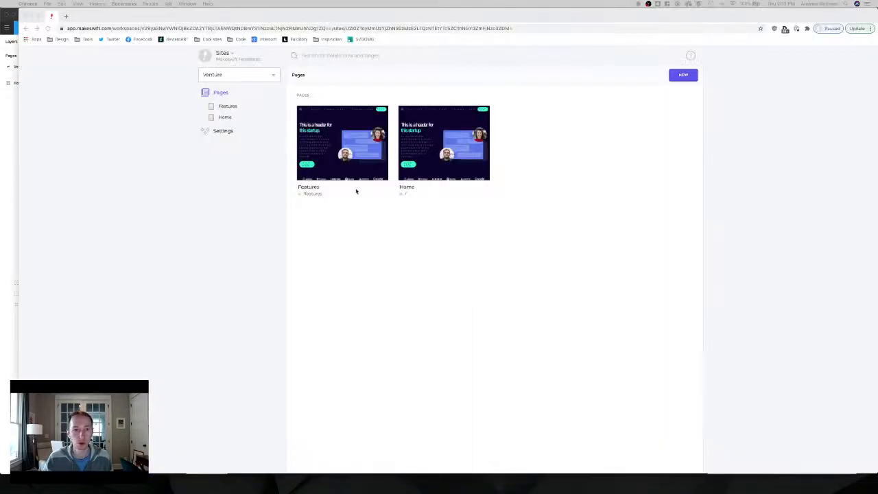
{"action": "left_click", "coordinate": [342, 152]}
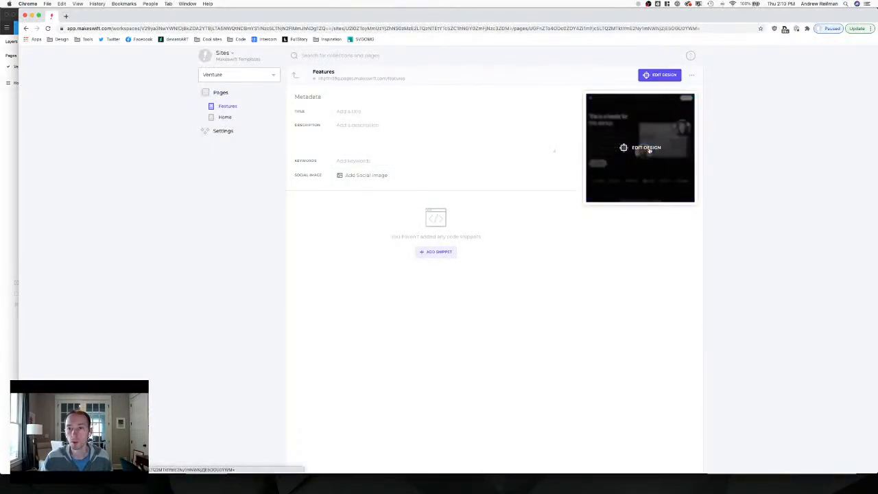
{"action": "left_click", "coordinate": [645, 148]}
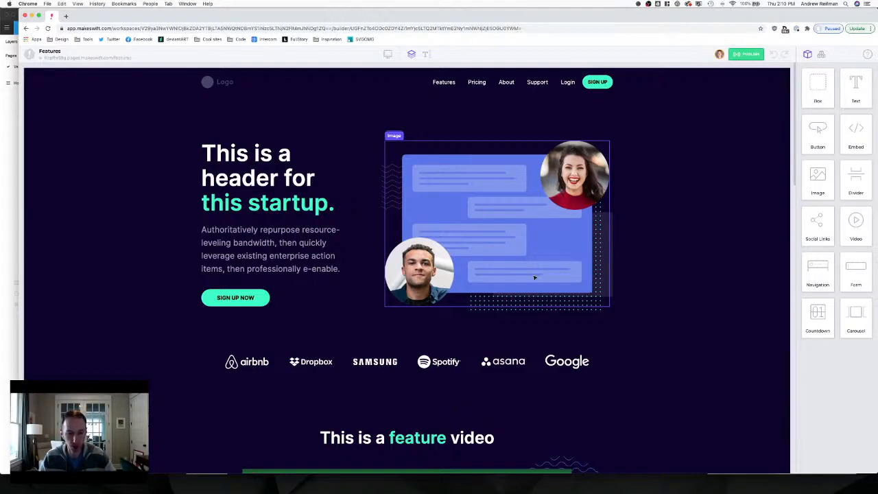
Delete the logos section and the box holding the hero graphic from the Features page.
{"action": "left_click", "coordinate": [170, 363]}
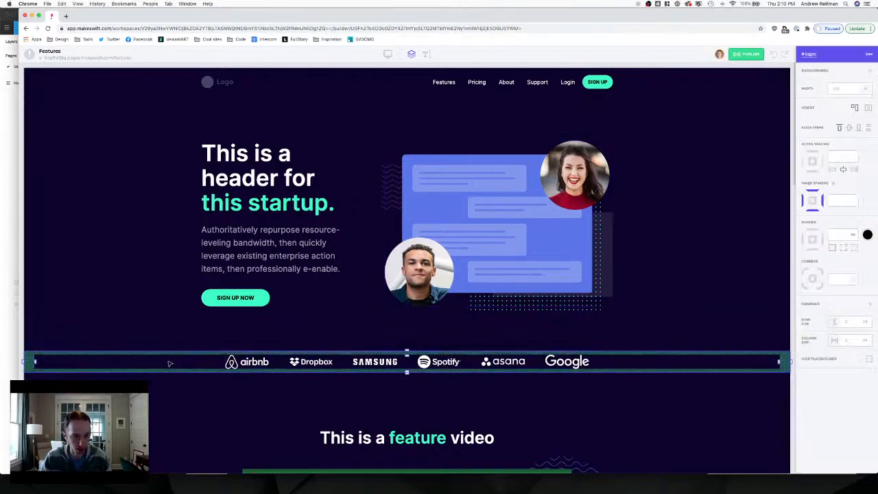
{"action": "key", "text": "BackSpace"}
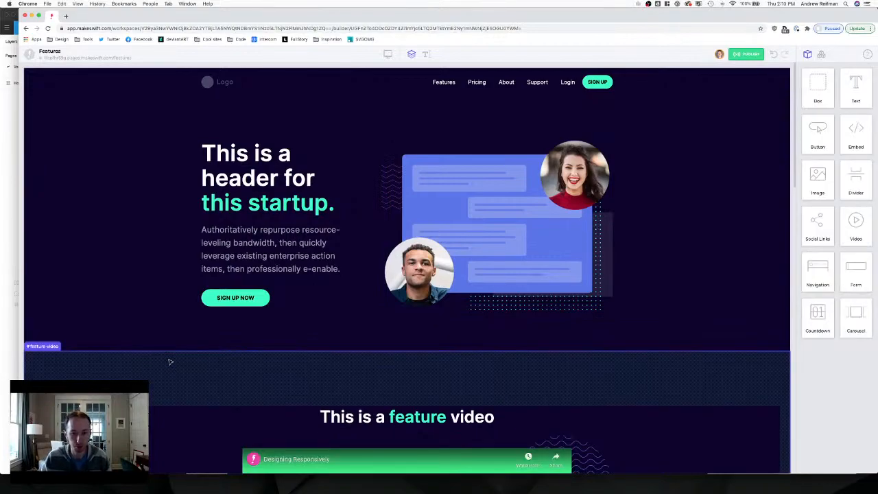
{"action": "scroll", "coordinate": [171, 362], "scroll_direction": "down", "scroll_amount": 5}
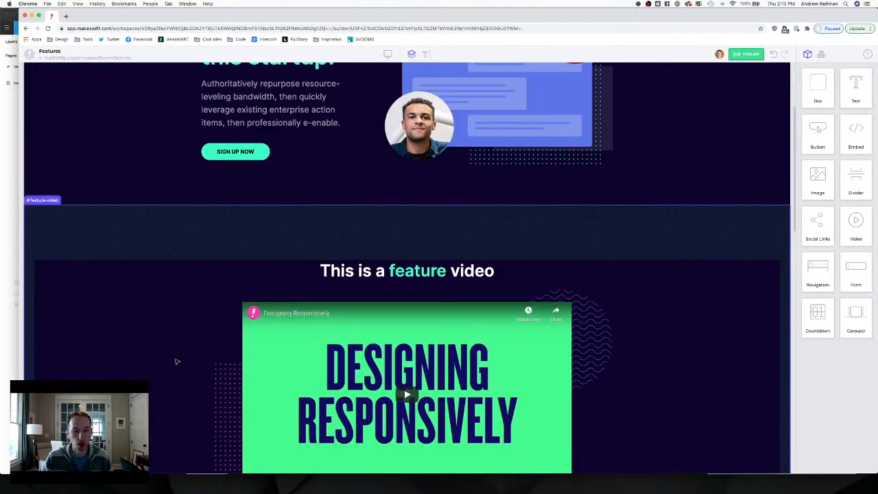
{"action": "scroll", "coordinate": [176, 361], "scroll_direction": "up", "scroll_amount": 5}
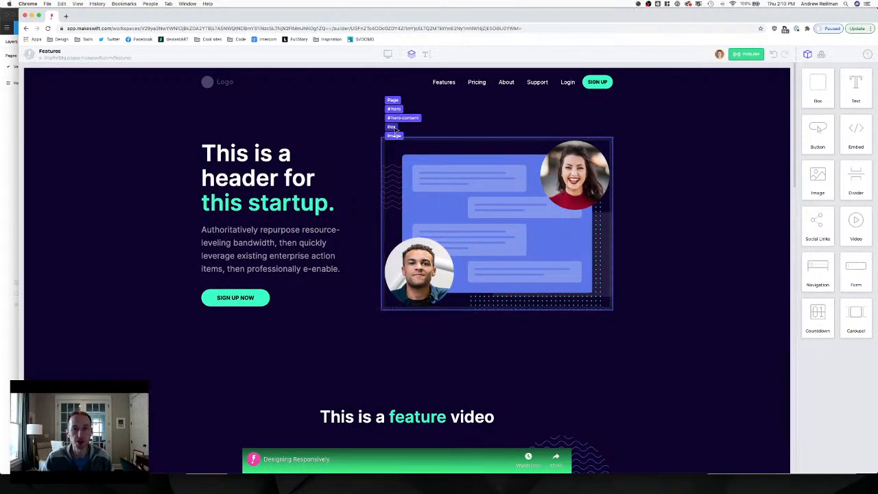
{"action": "left_click", "coordinate": [393, 128]}
{"action": "key", "text": "Delete"}
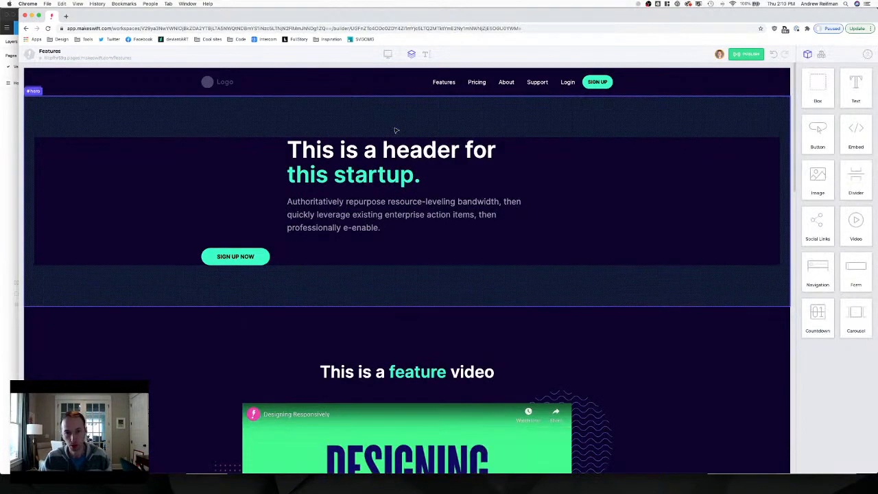
Clear the custom widths of the hero heading and the paragraph beneath it.
{"action": "left_click", "coordinate": [302, 165]}
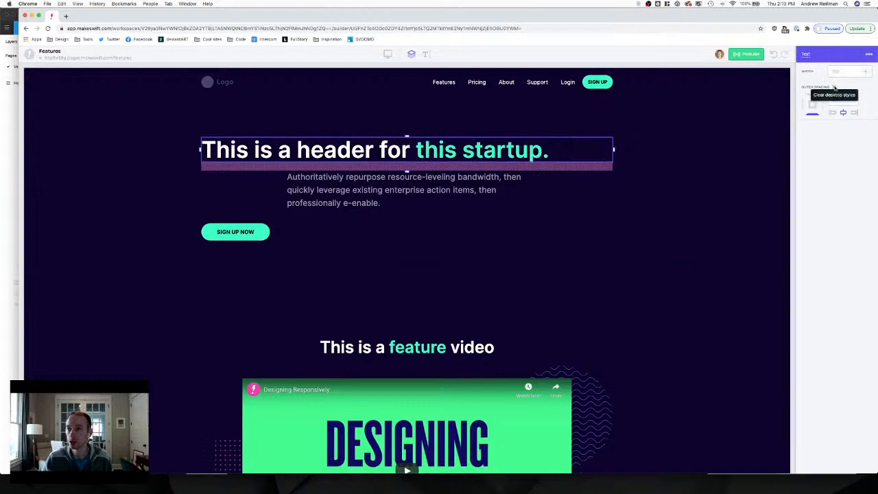
{"action": "left_click", "coordinate": [402, 197]}
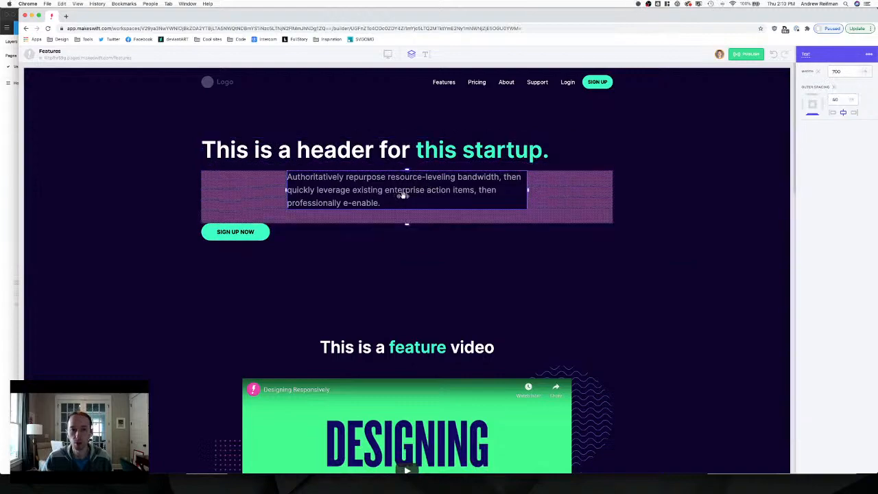
{"action": "left_click", "coordinate": [817, 71]}
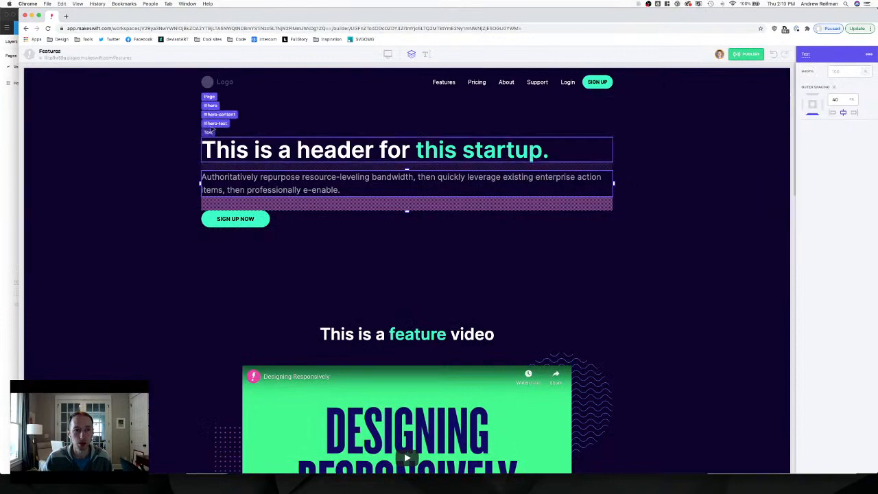
Check the Features mockup's header in Figma and centre-align the hero heading and paragraph in Makeswift to match.
{"action": "left_click", "coordinate": [214, 124]}
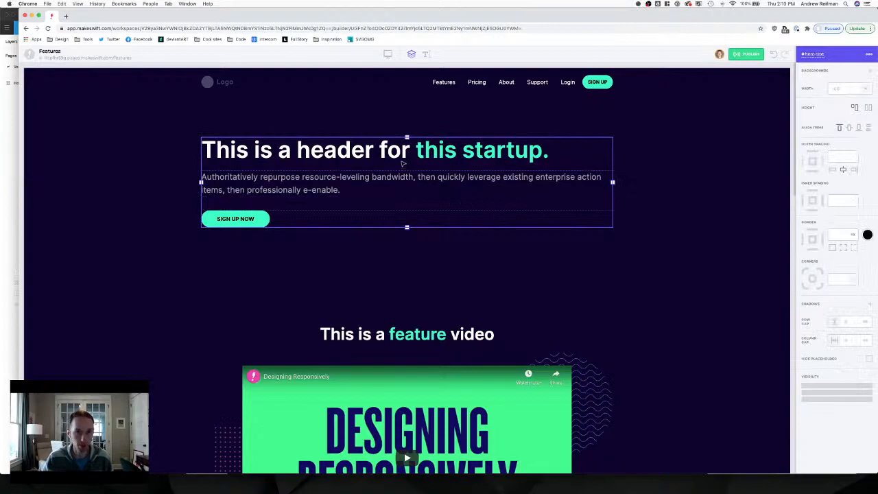
{"action": "left_click", "coordinate": [10, 162]}
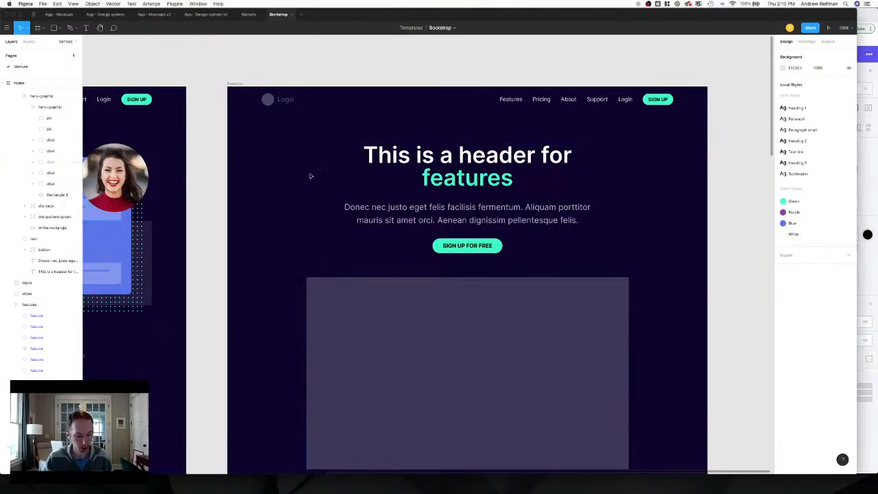
{"action": "left_click", "coordinate": [872, 201]}
{"action": "double_click", "coordinate": [485, 154]}
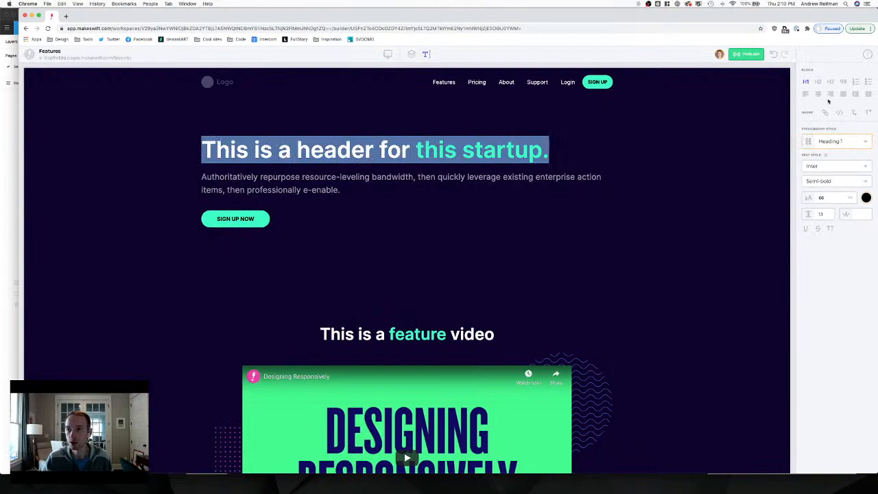
{"action": "left_click", "coordinate": [818, 94]}
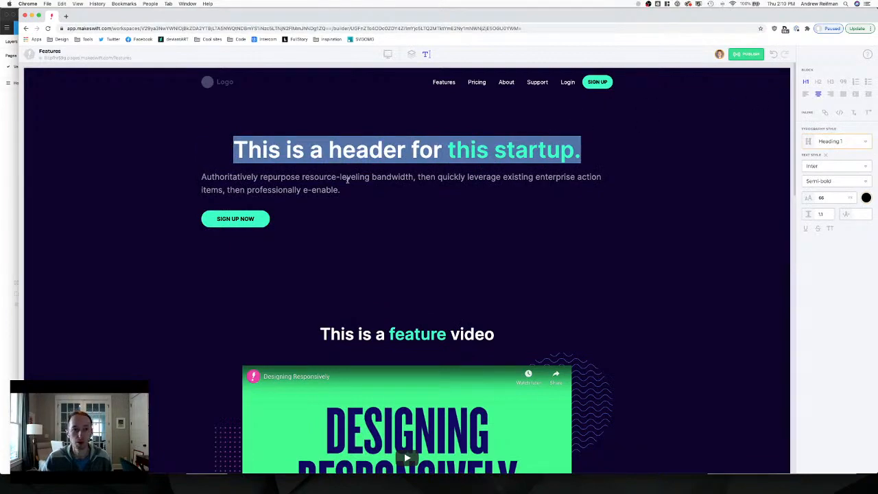
{"action": "double_click", "coordinate": [348, 180]}
{"action": "left_click", "coordinate": [818, 94]}
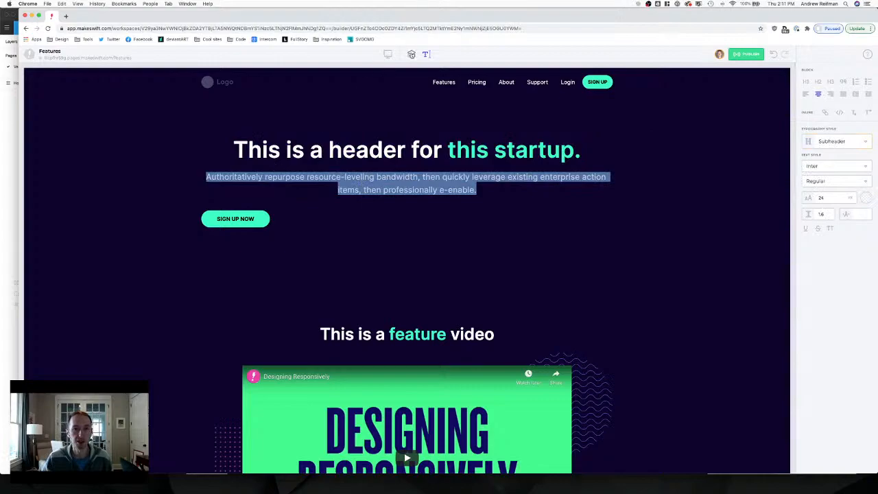
Set the hero's Sign up now button text to Semi-bold and centre the button under the paragraph.
{"action": "left_click", "coordinate": [411, 54]}
{"action": "left_click", "coordinate": [250, 218]}
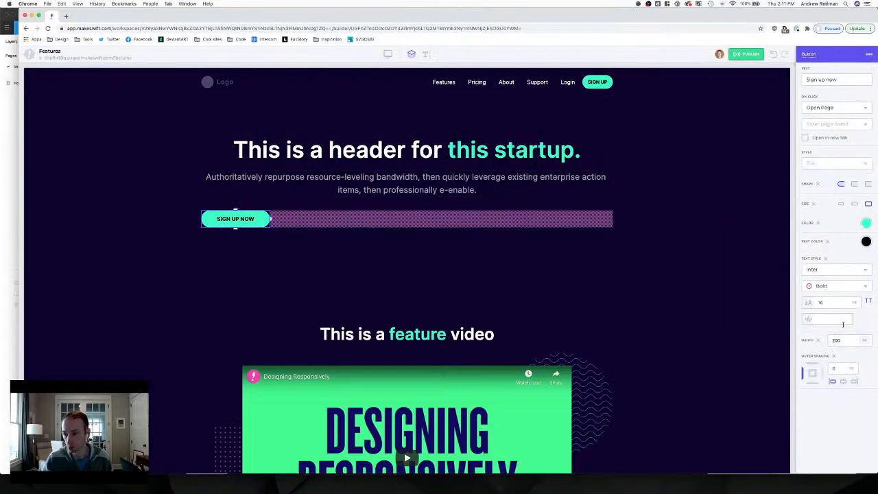
{"action": "left_click", "coordinate": [839, 289]}
{"action": "left_click", "coordinate": [818, 301]}
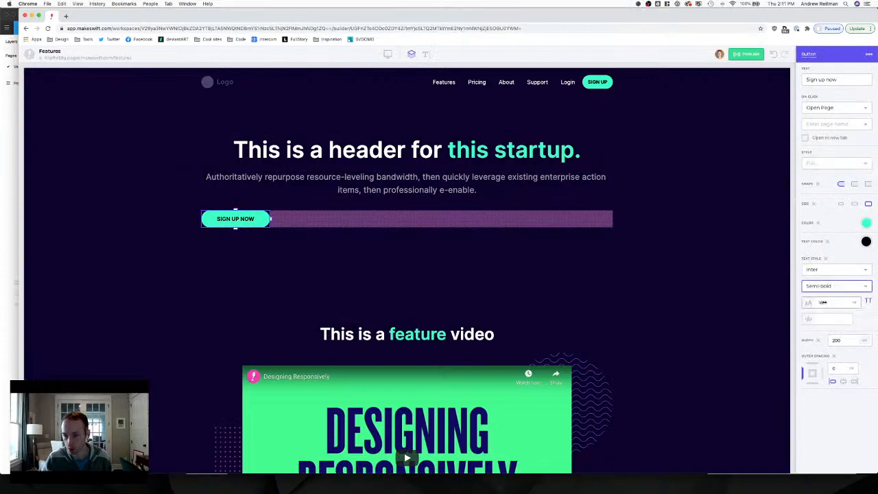
{"action": "left_click_drag", "start_coordinate": [275, 219], "coordinate": [428, 216]}
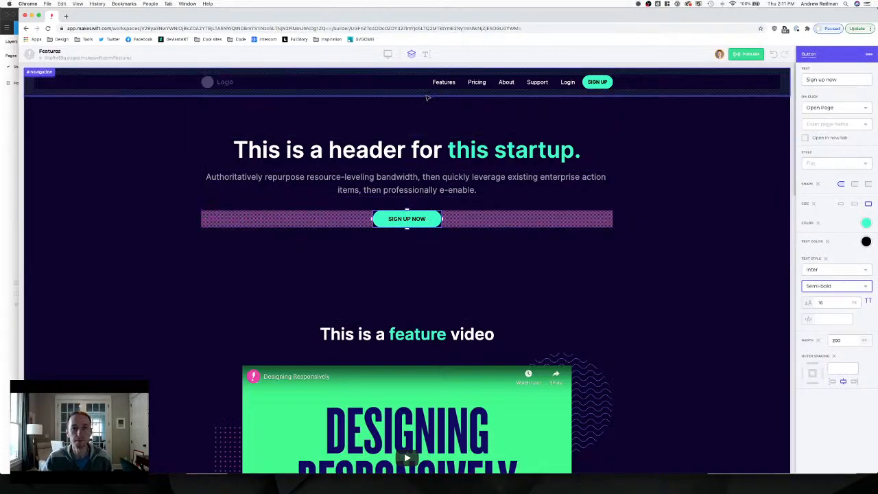
Narrow the hero-text box to a width of 840 px.
{"action": "left_click", "coordinate": [601, 165]}
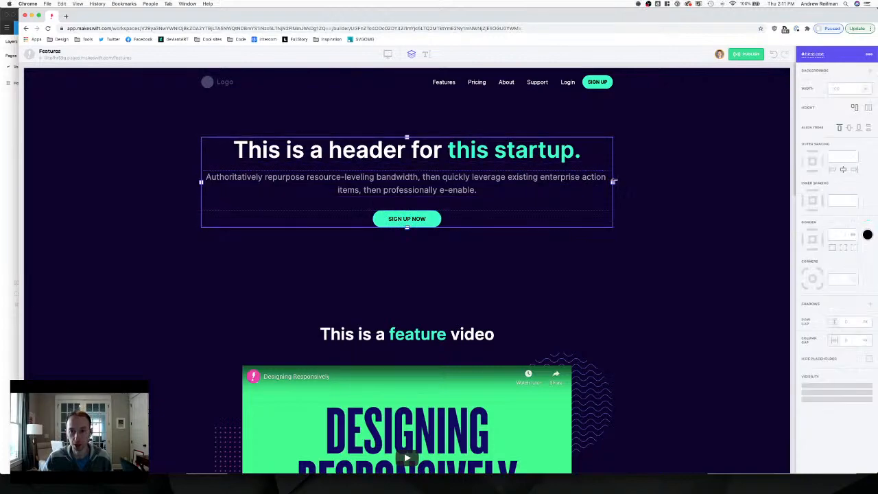
{"action": "left_click_drag", "start_coordinate": [615, 180], "coordinate": [556, 177]}
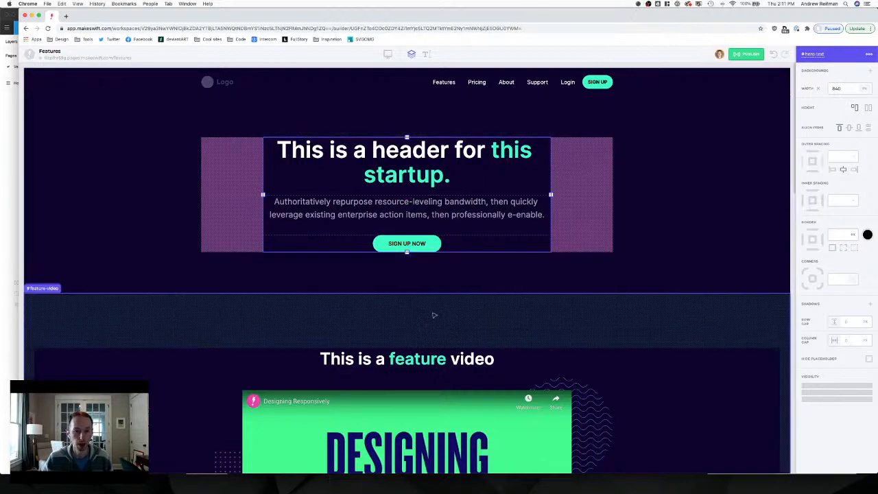
Delete the "This is a feature video" heading and move the video-background box into the hero, directly below the sign-up button.
{"action": "left_click", "coordinate": [407, 358]}
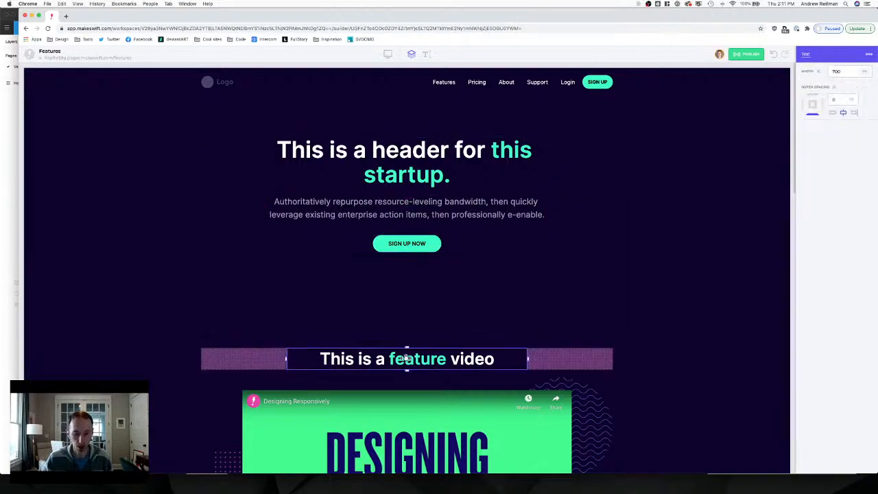
{"action": "key", "text": "BackSpace"}
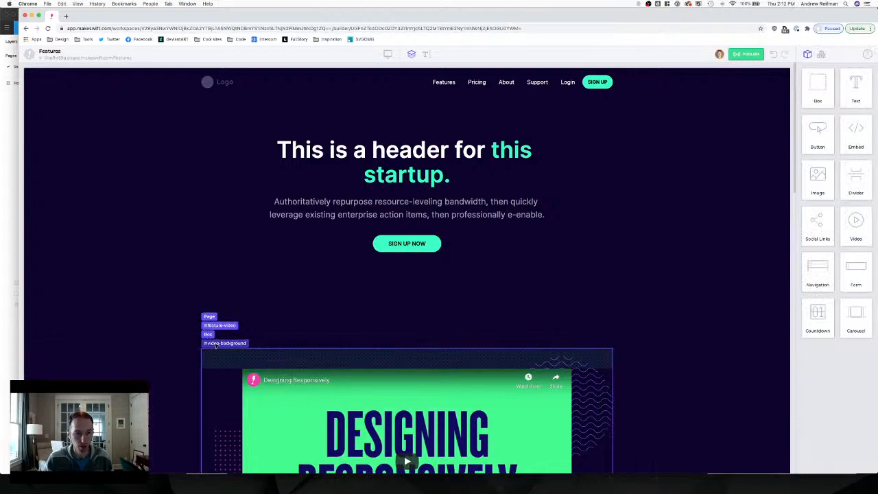
{"action": "left_click_drag", "start_coordinate": [216, 345], "coordinate": [365, 251]}
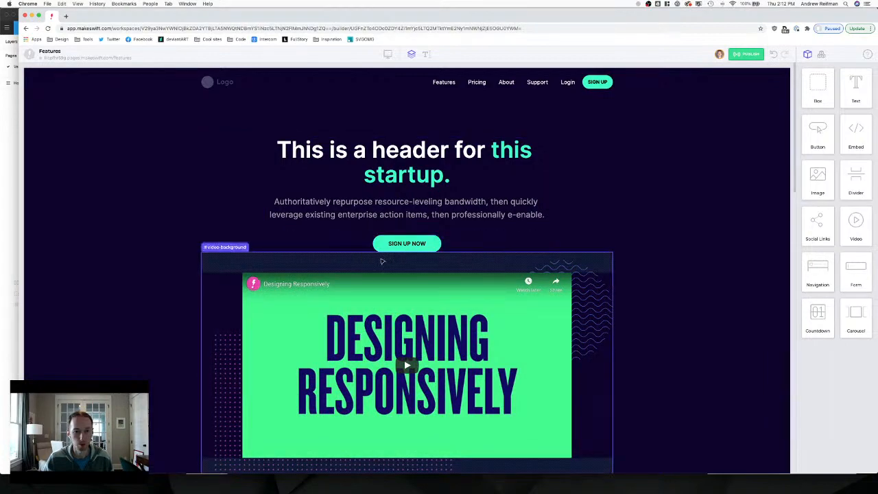
Delete the embedded video from the hero section and undo the deletion.
{"action": "scroll", "coordinate": [386, 261], "scroll_direction": "down", "scroll_amount": 2}
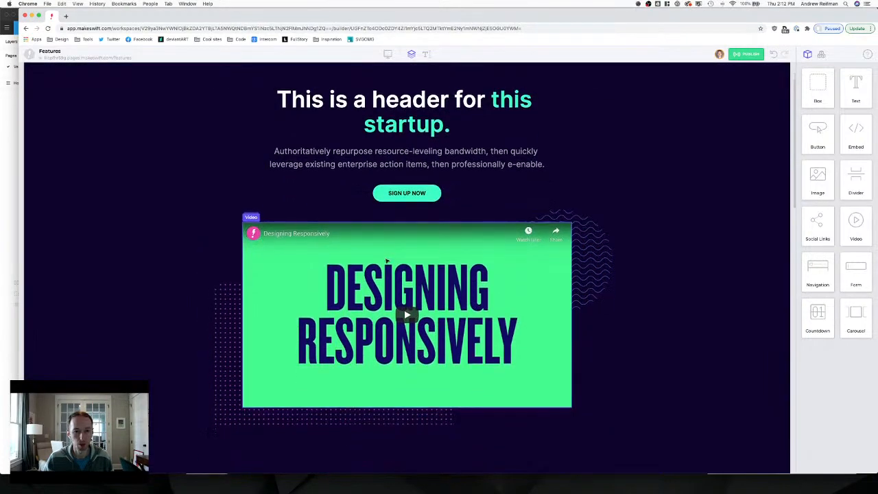
{"action": "left_click", "coordinate": [338, 273]}
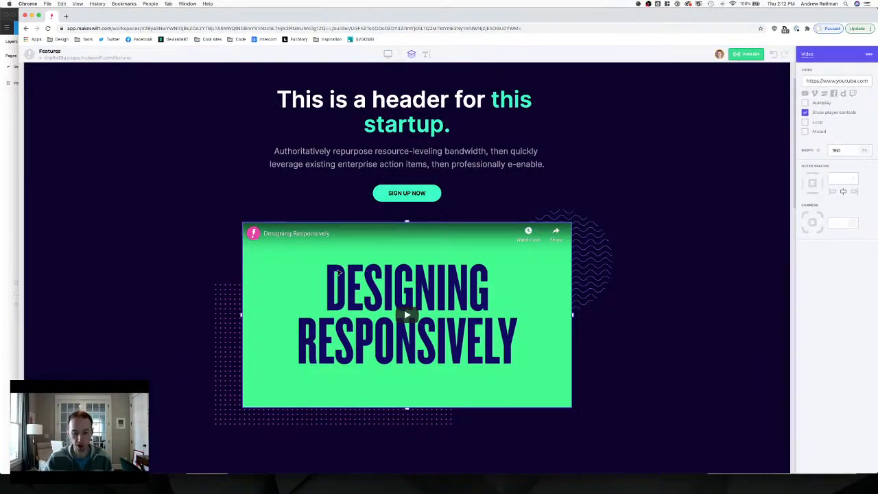
{"action": "key", "text": "Delete"}
{"action": "key", "text": "super+z"}
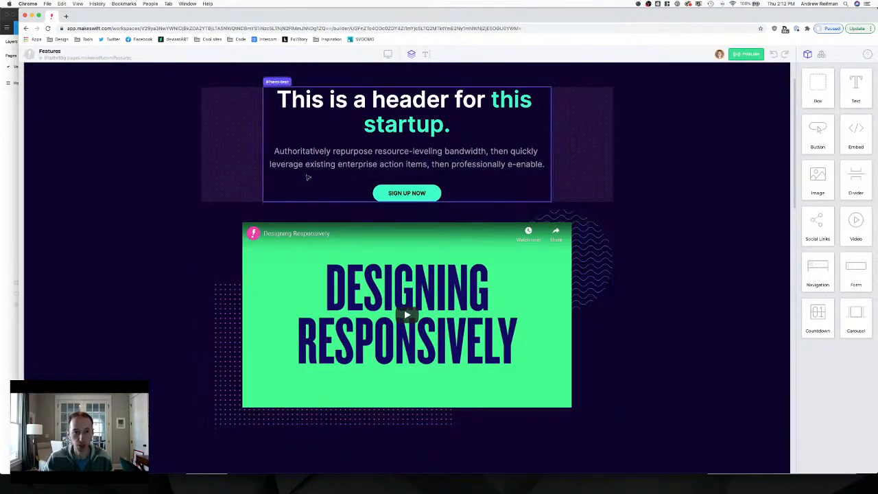
Add a little outer spacing below the hero's sign-up button to push the video further down.
{"action": "scroll", "coordinate": [302, 164], "scroll_direction": "up", "scroll_amount": 3}
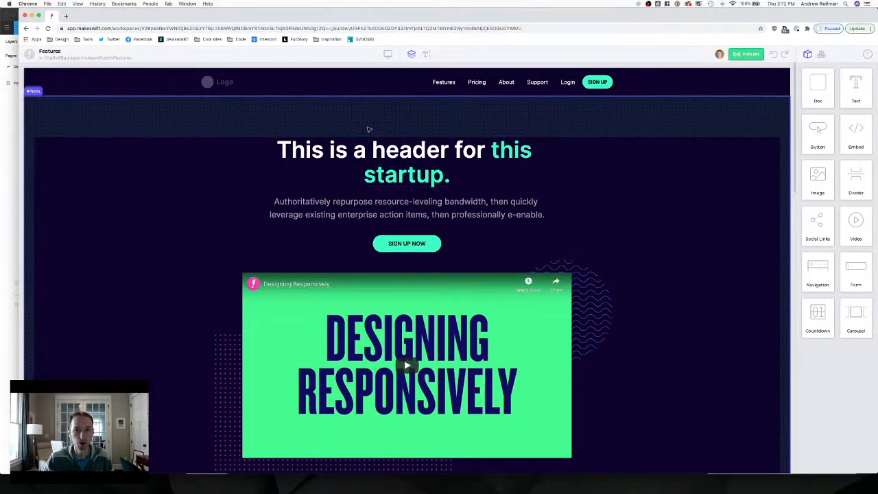
{"action": "left_click", "coordinate": [368, 128]}
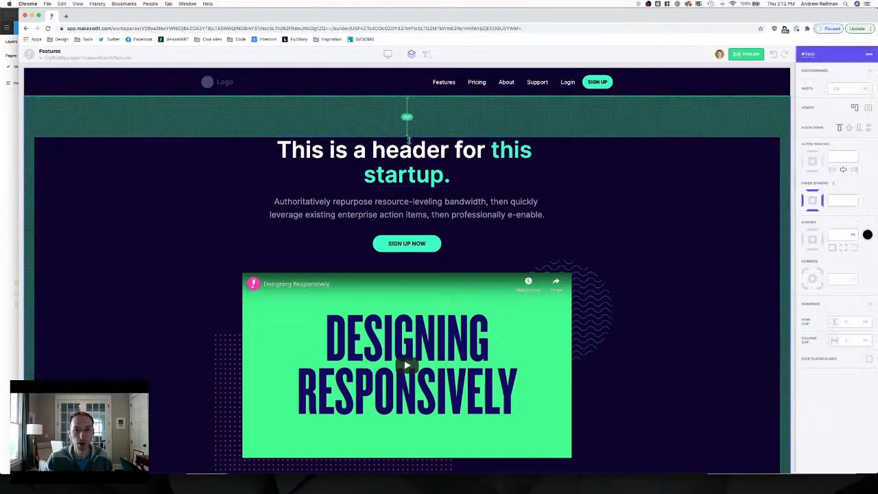
{"action": "key", "text": "Escape"}
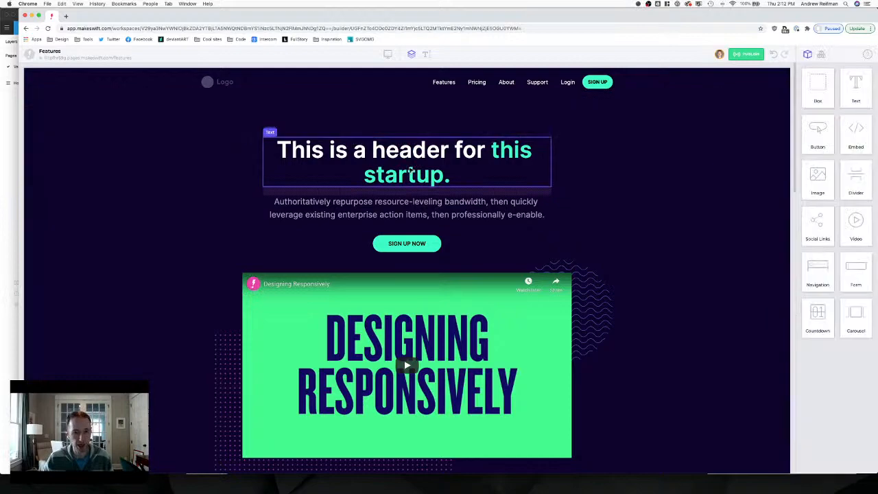
{"action": "scroll", "coordinate": [446, 171], "scroll_direction": "down", "scroll_amount": 1}
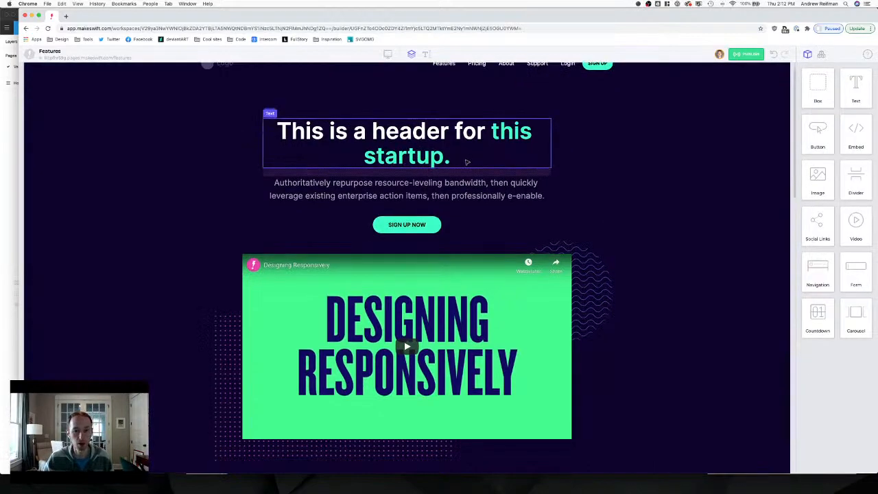
{"action": "left_click", "coordinate": [427, 228]}
{"action": "left_click_drag", "start_coordinate": [406, 234], "coordinate": [407, 241]}
{"action": "key", "text": "Escape"}
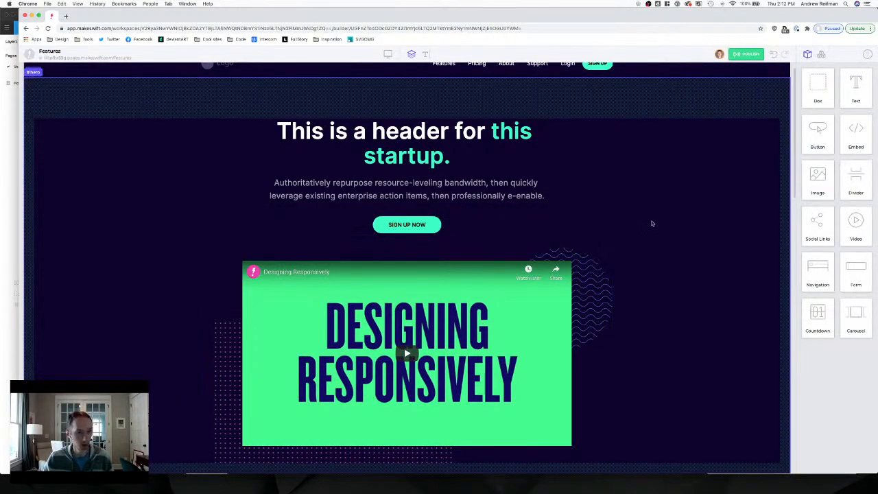
{"action": "scroll", "coordinate": [652, 222], "scroll_direction": "up", "scroll_amount": 1}
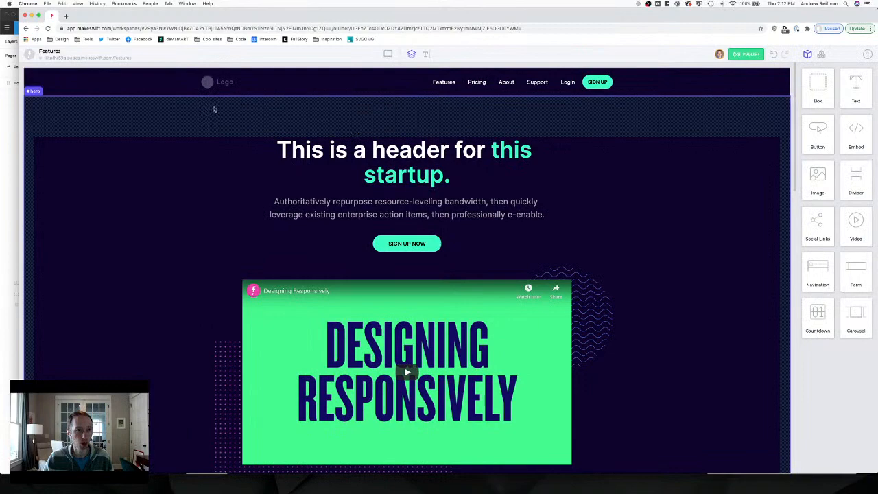
Change the ending of the hero heading from "this startup" to "our features", keeping the full stop.
{"action": "left_click", "coordinate": [216, 110]}
{"action": "double_click", "coordinate": [398, 162]}
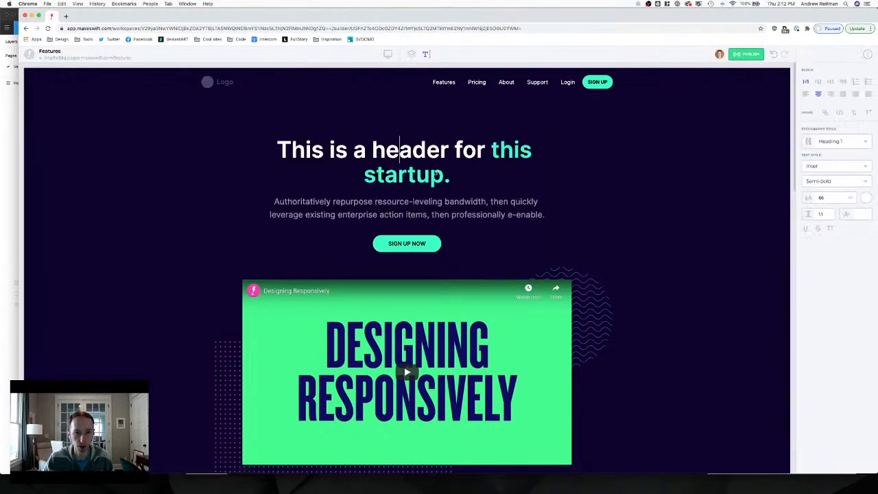
{"action": "left_click_drag", "start_coordinate": [492, 147], "coordinate": [438, 177]}
{"action": "type", "text": "our "}
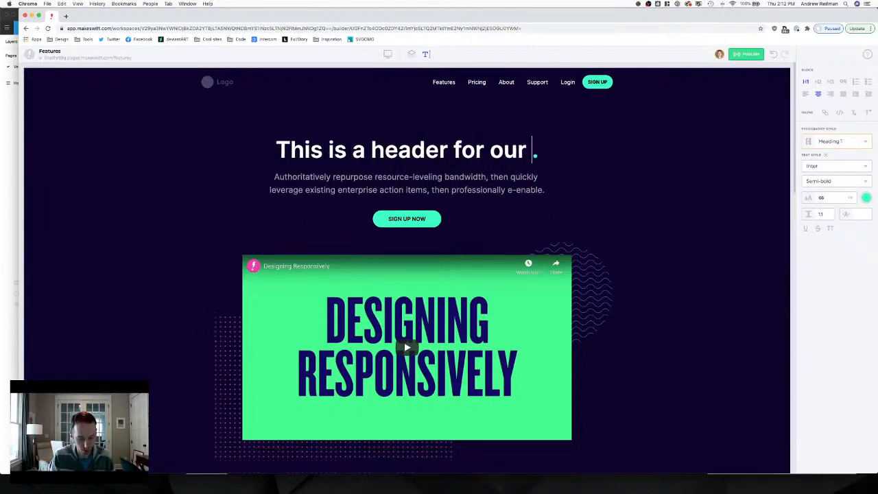
{"action": "type", "text": "features"}
Recolour the word "features" in the hero heading with the green site colour.
{"action": "left_click_drag", "start_coordinate": [449, 174], "coordinate": [357, 176]}
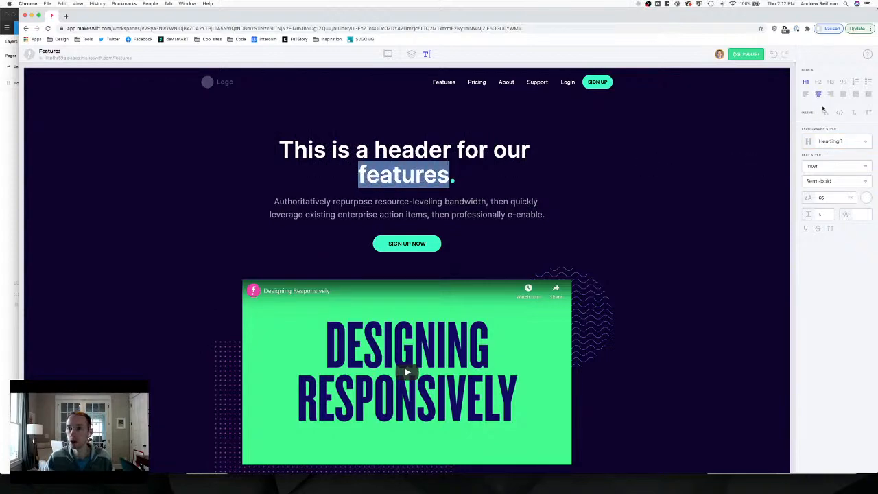
{"action": "left_click", "coordinate": [866, 198]}
{"action": "left_click", "coordinate": [808, 255]}
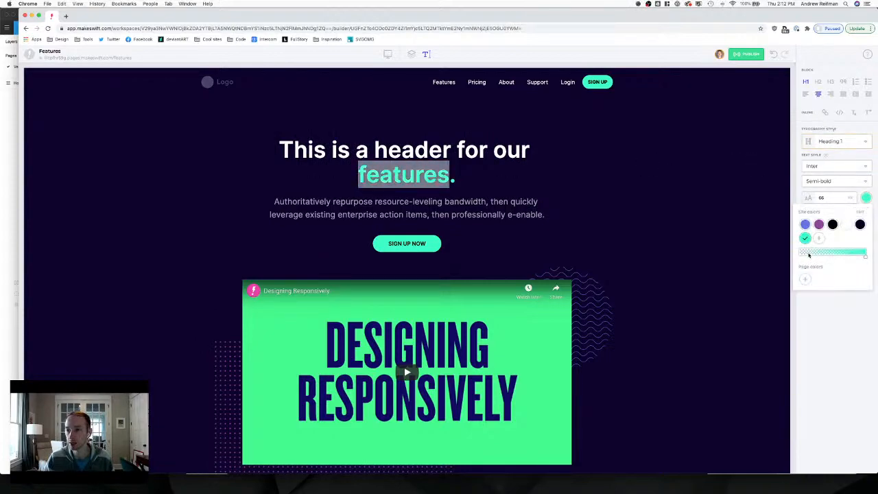
{"action": "left_click", "coordinate": [425, 171]}
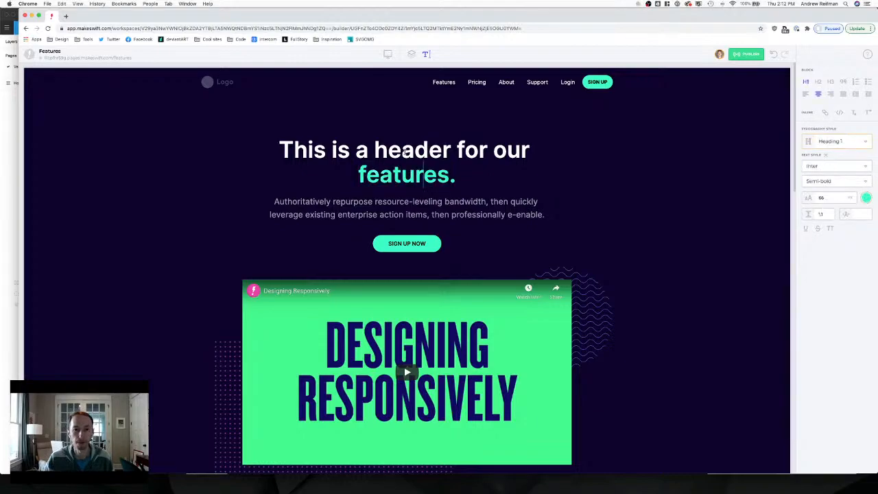
Delete the emptied feature-video section below the hero.
{"action": "scroll", "coordinate": [396, 152], "scroll_direction": "down", "scroll_amount": 3}
{"action": "left_click", "coordinate": [412, 53]}
{"action": "scroll", "coordinate": [240, 226], "scroll_direction": "down", "scroll_amount": 3}
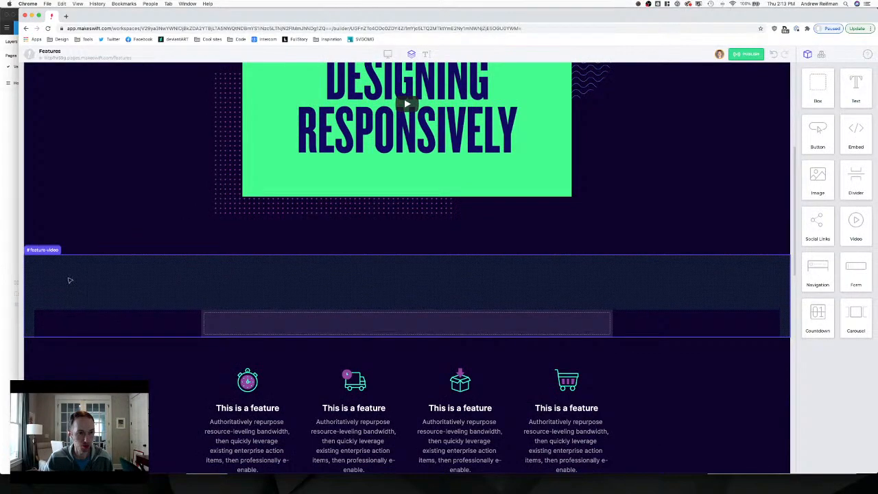
{"action": "left_click", "coordinate": [69, 280]}
{"action": "key", "text": "Delete"}
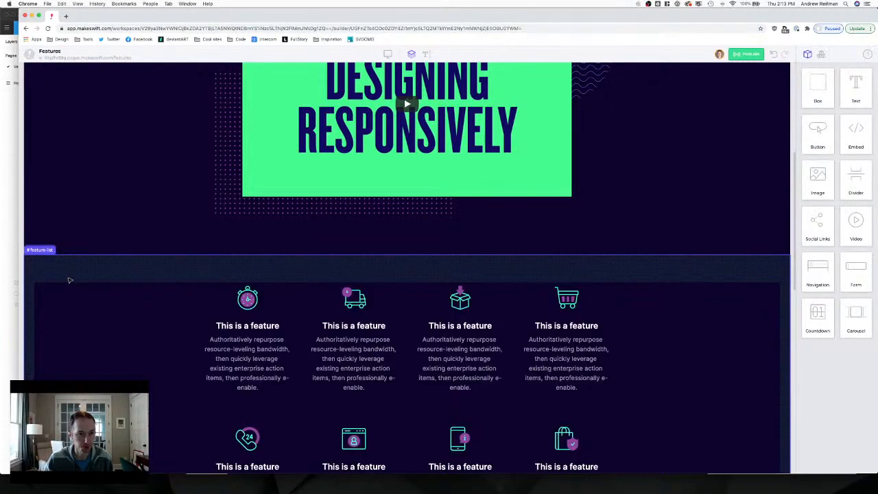
Delete the twitter-wall section with the "What our fans are saying" heading and its tweet cards.
{"action": "scroll", "coordinate": [76, 281], "scroll_direction": "down", "scroll_amount": 10}
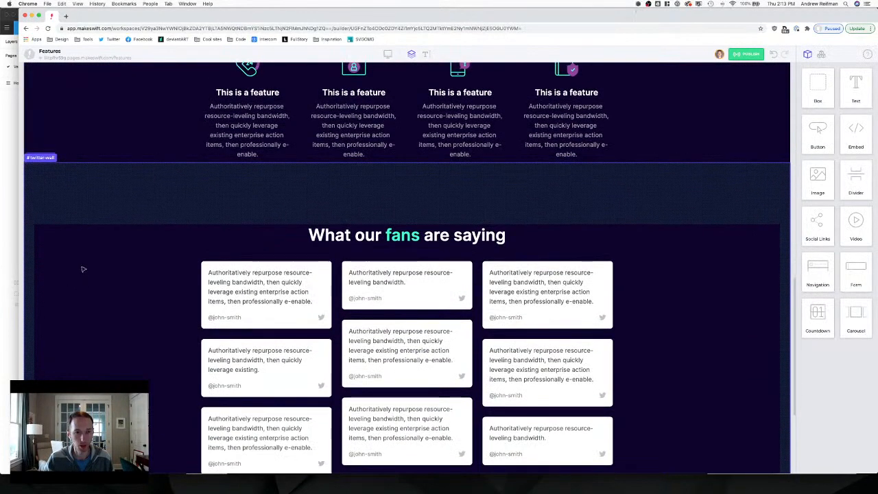
{"action": "scroll", "coordinate": [80, 237], "scroll_direction": "down", "scroll_amount": 2}
{"action": "scroll", "coordinate": [80, 238], "scroll_direction": "up", "scroll_amount": 4}
{"action": "left_click", "coordinate": [59, 243]}
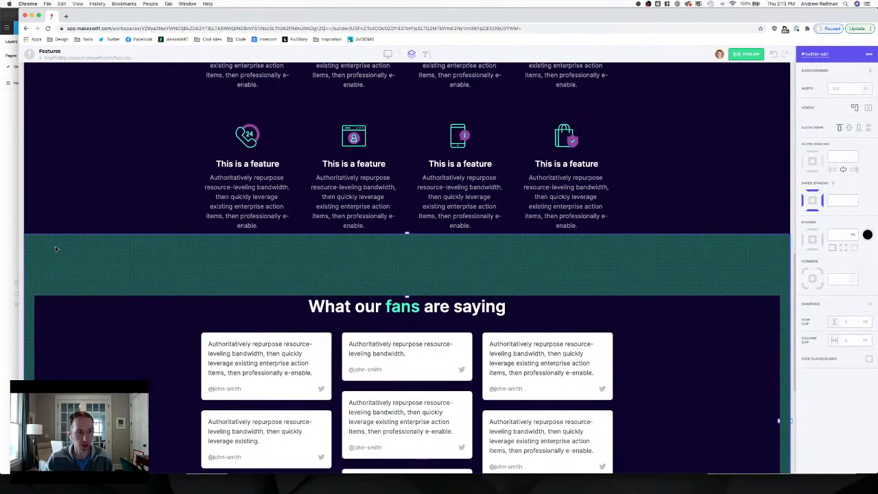
{"action": "key", "text": "Delete"}
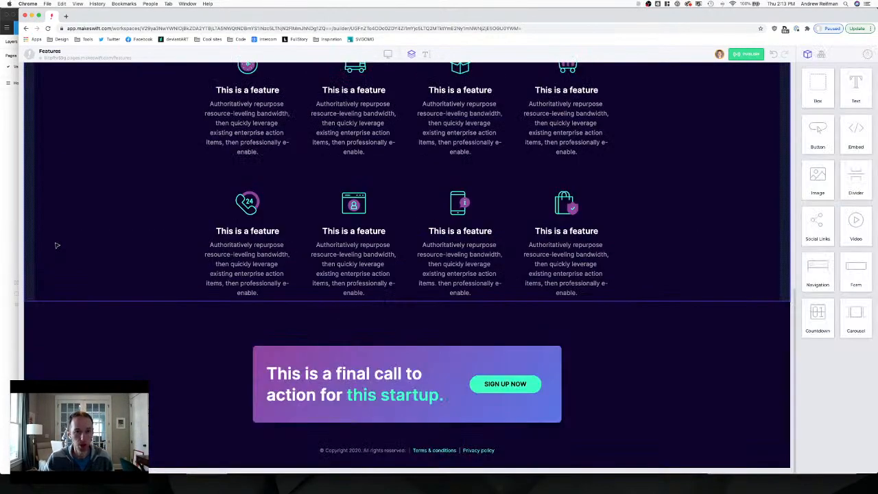
Compare the remaining page with the Features mockup in Figma, examining the image-and-text rows below its hero.
{"action": "scroll", "coordinate": [57, 247], "scroll_direction": "up", "scroll_amount": 3}
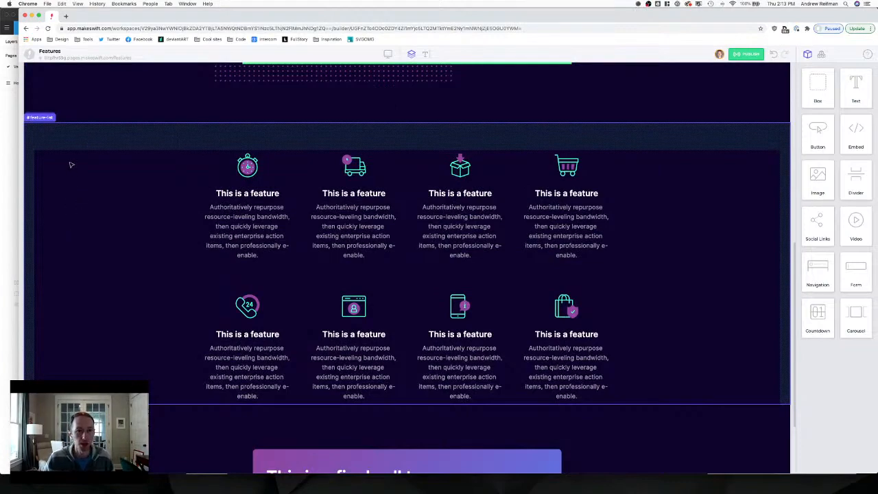
{"action": "scroll", "coordinate": [121, 138], "scroll_direction": "up", "scroll_amount": 3}
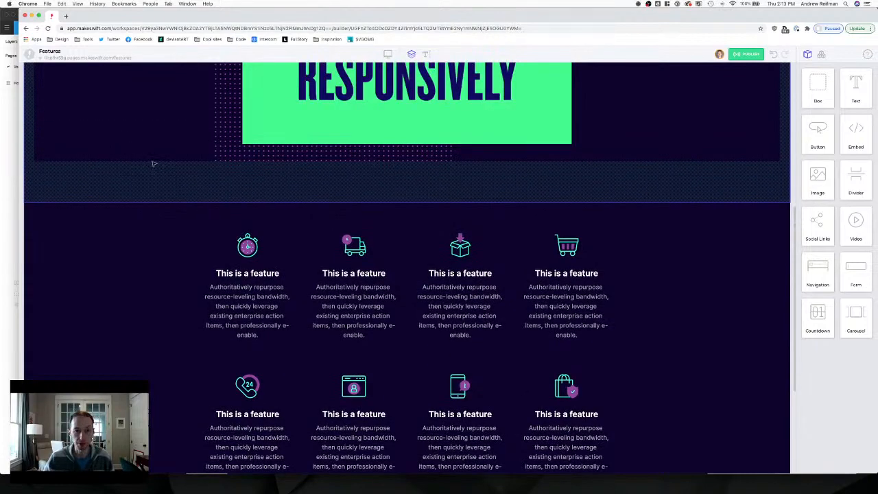
{"action": "scroll", "coordinate": [154, 164], "scroll_direction": "up", "scroll_amount": 6}
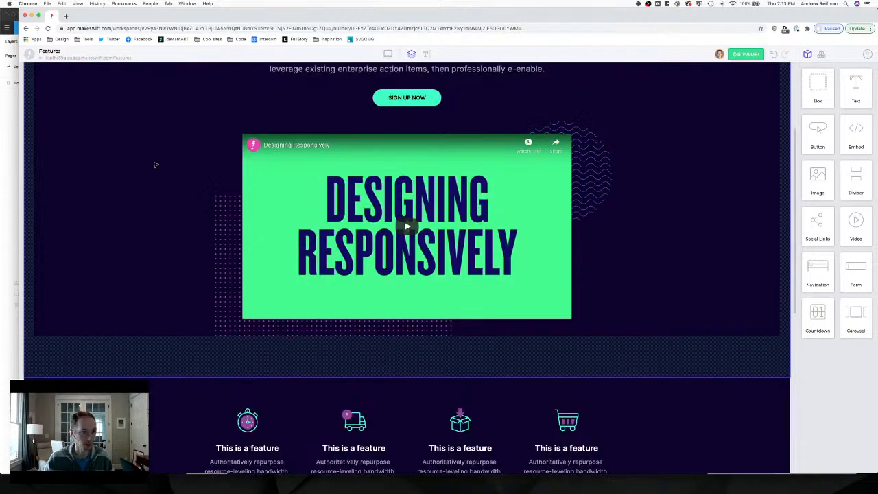
{"action": "key", "text": "super+Tab"}
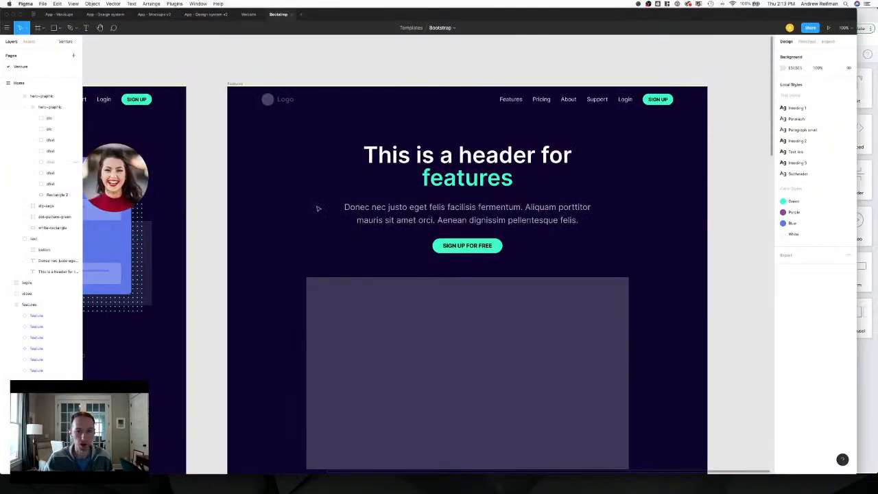
{"action": "scroll", "coordinate": [308, 207], "scroll_direction": "down", "scroll_amount": 10}
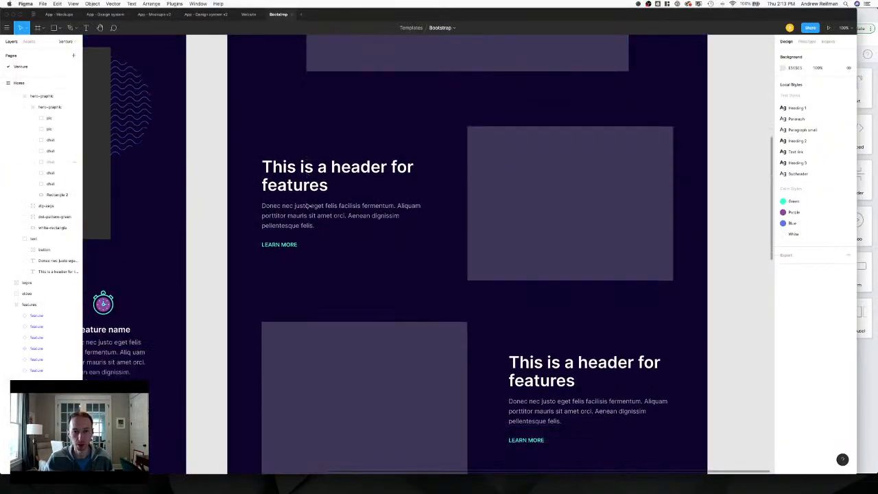
{"action": "scroll", "coordinate": [480, 214], "scroll_direction": "down", "scroll_amount": 4}
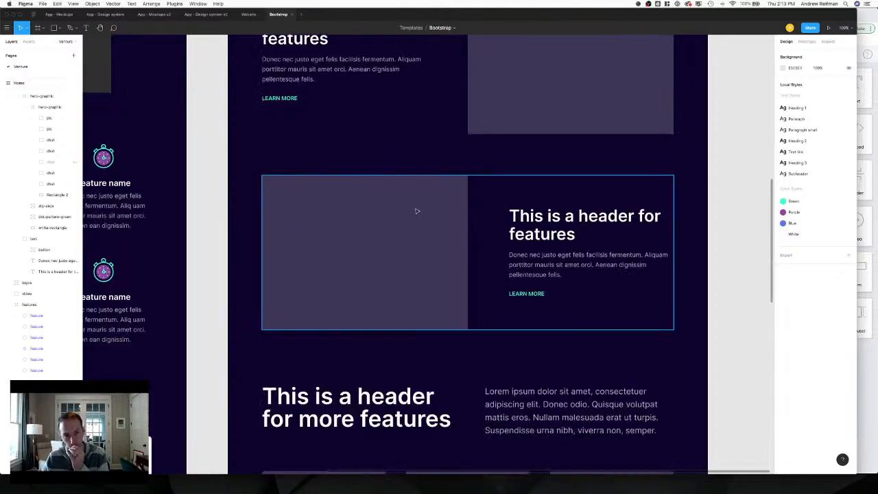
{"action": "scroll", "coordinate": [416, 211], "scroll_direction": "up", "scroll_amount": 3}
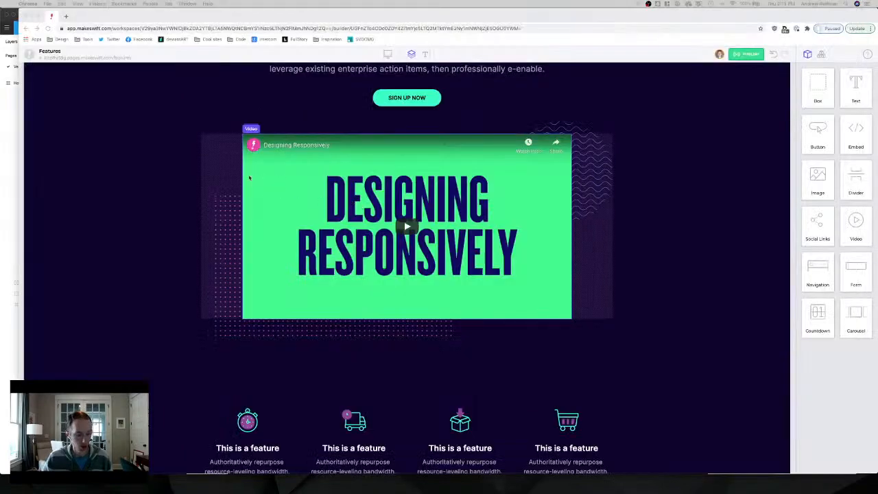
{"action": "scroll", "coordinate": [471, 185], "scroll_direction": "up", "scroll_amount": 3}
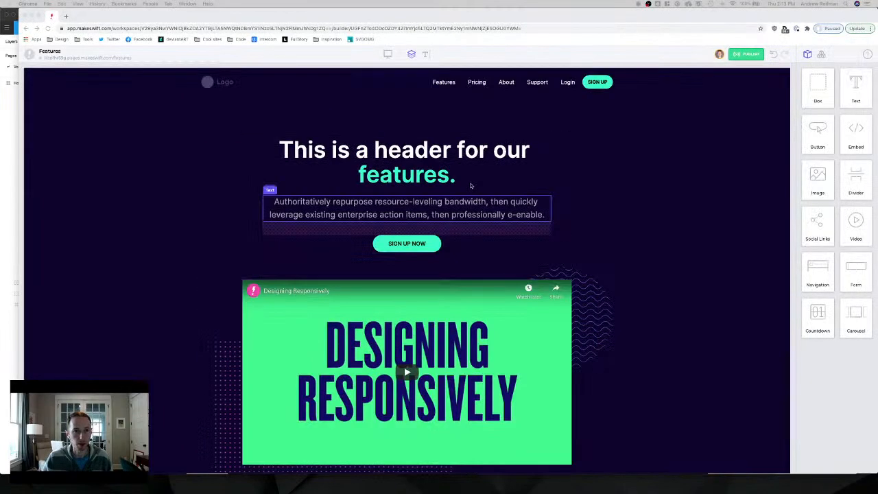
{"action": "scroll", "coordinate": [471, 186], "scroll_direction": "down", "scroll_amount": 5}
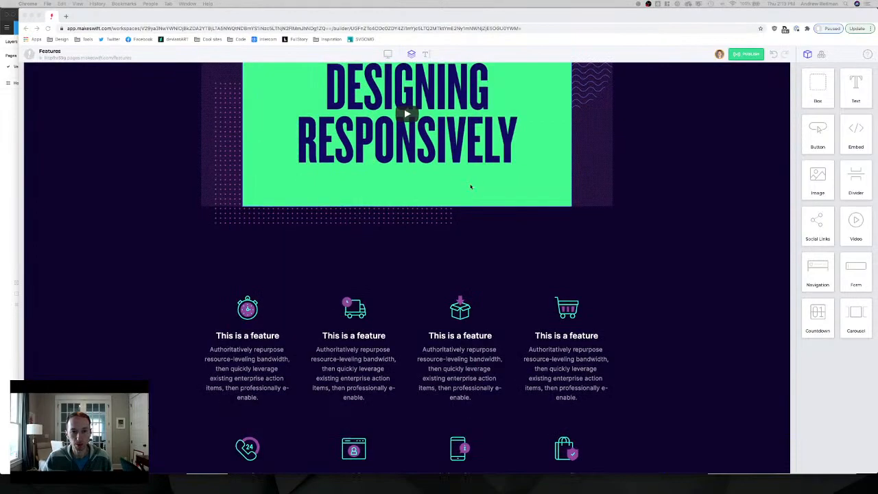
Insert the prebuilt section with two alternating image-and-text rows between the hero and the feature list.
{"action": "left_click", "coordinate": [821, 55]}
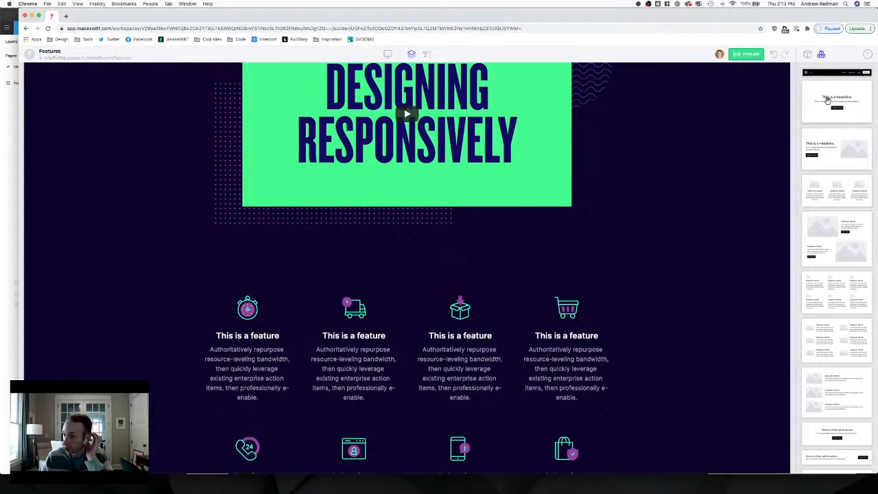
{"action": "mouse_move", "coordinate": [827, 99]}
{"action": "left_mouse_down"}
{"action": "mouse_move", "coordinate": [815, 127]}
{"action": "mouse_move", "coordinate": [527, 218]}
{"action": "mouse_move", "coordinate": [195, 185]}
{"action": "mouse_move", "coordinate": [734, 202]}
{"action": "left_mouse_up"}
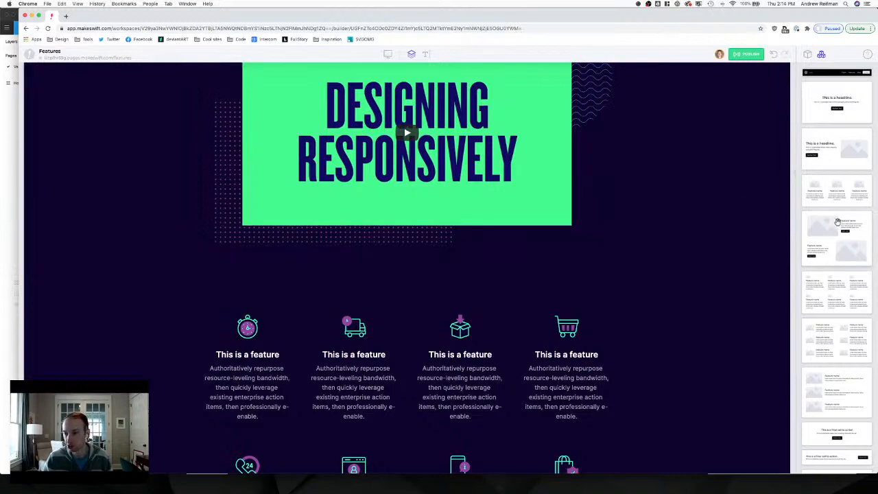
{"action": "left_click_drag", "start_coordinate": [839, 225], "coordinate": [380, 280]}
{"action": "scroll", "coordinate": [385, 285], "scroll_direction": "down", "scroll_amount": 3}
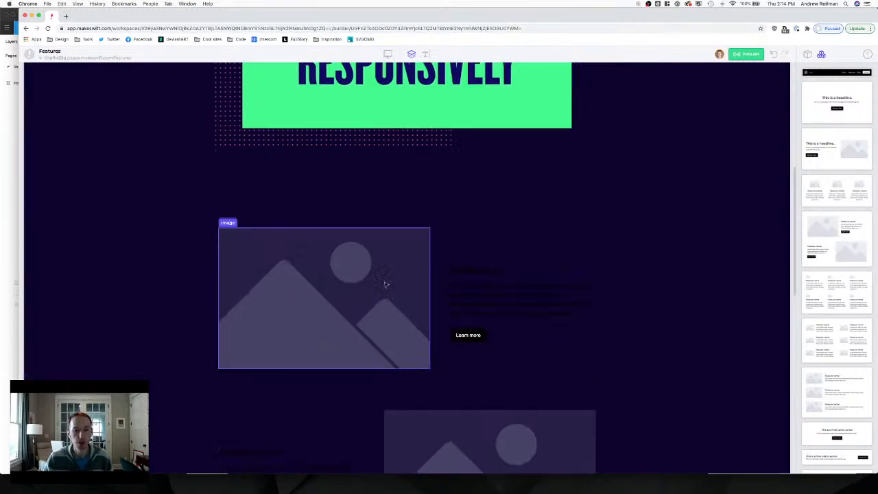
{"action": "scroll", "coordinate": [387, 283], "scroll_direction": "down", "scroll_amount": 2}
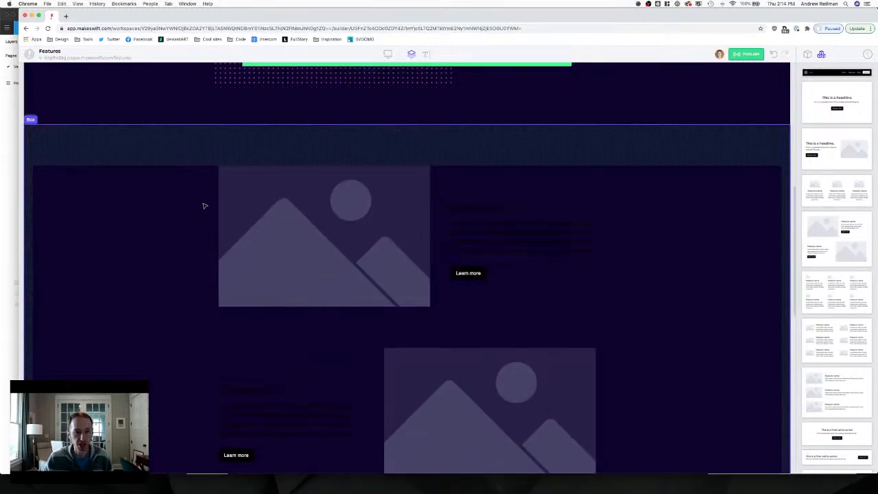
Give the new image-and-text section's outer box the ID "features-1".
{"action": "left_click", "coordinate": [141, 154]}
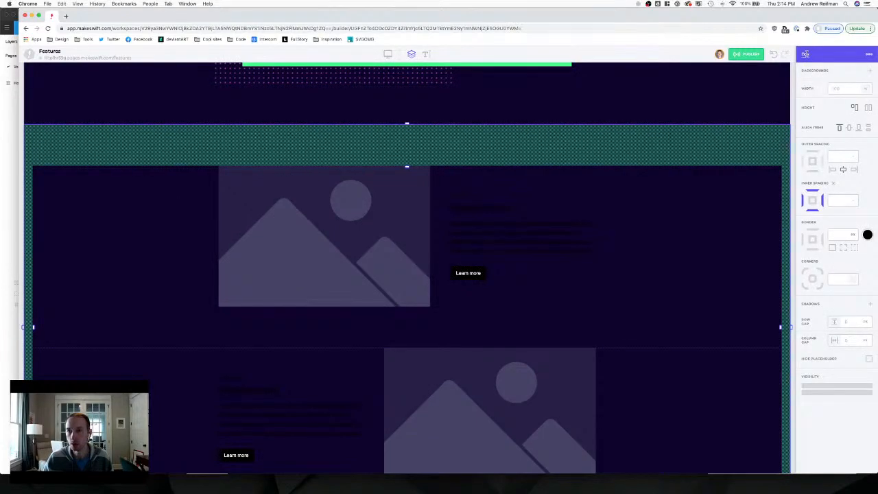
{"action": "left_click", "coordinate": [806, 53]}
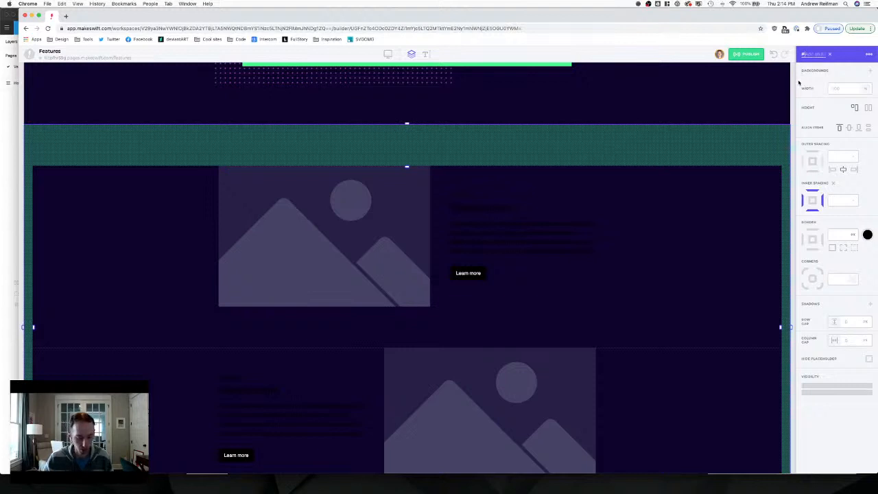
{"action": "type", "text": "features"}
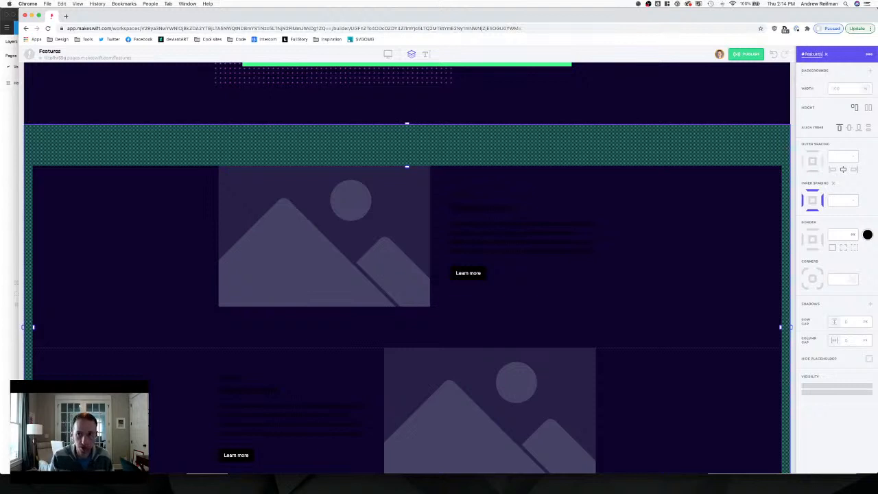
{"action": "key", "text": "Return"}
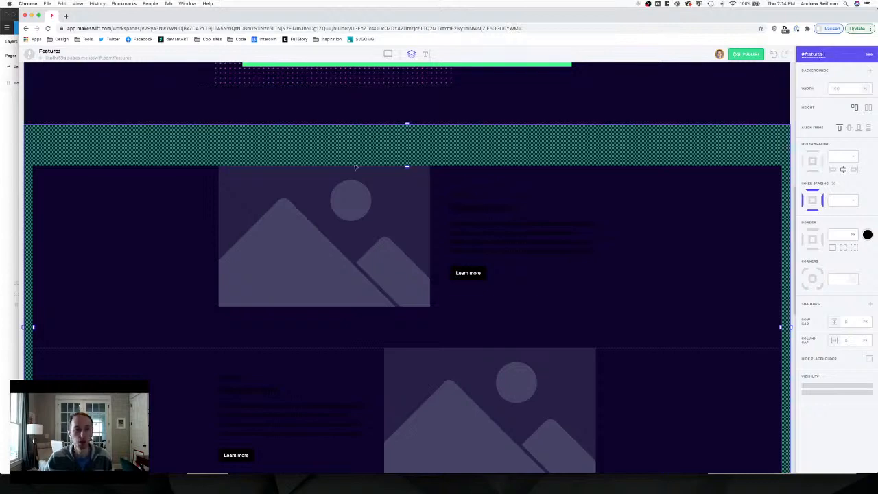
Remove the bottom inner spacing of the hero section below the video.
{"action": "left_click", "coordinate": [413, 114]}
{"action": "scroll", "coordinate": [412, 114], "scroll_direction": "up", "scroll_amount": 1}
{"action": "left_click_drag", "start_coordinate": [407, 186], "coordinate": [405, 144]}
Set the top inner spacing of the features-1 section to 160 px.
{"action": "left_click", "coordinate": [408, 185]}
{"action": "left_click_drag", "start_coordinate": [406, 187], "coordinate": [406, 202]}
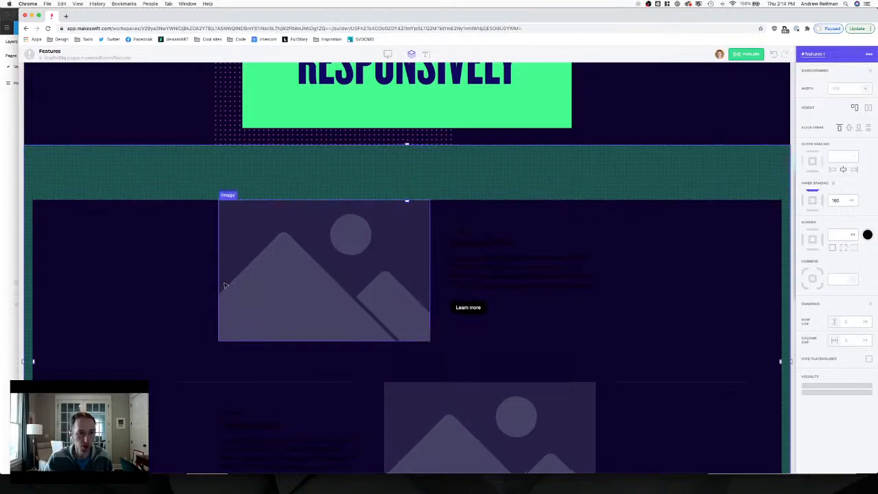
{"action": "key", "text": "Escape"}
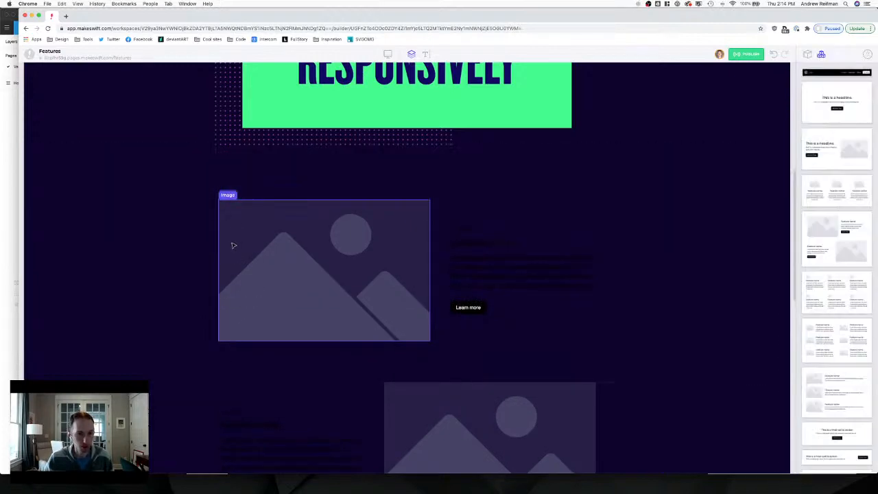
Widen the first image-and-text row's box to 1200 px to match the hero-content box.
{"action": "left_click", "coordinate": [225, 186]}
{"action": "left_click", "coordinate": [225, 186]}
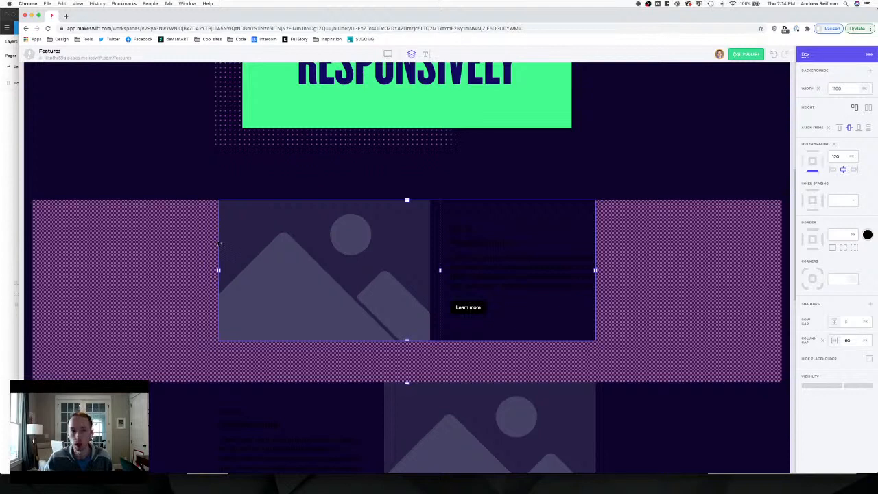
{"action": "scroll", "coordinate": [221, 172], "scroll_direction": "up", "scroll_amount": 10}
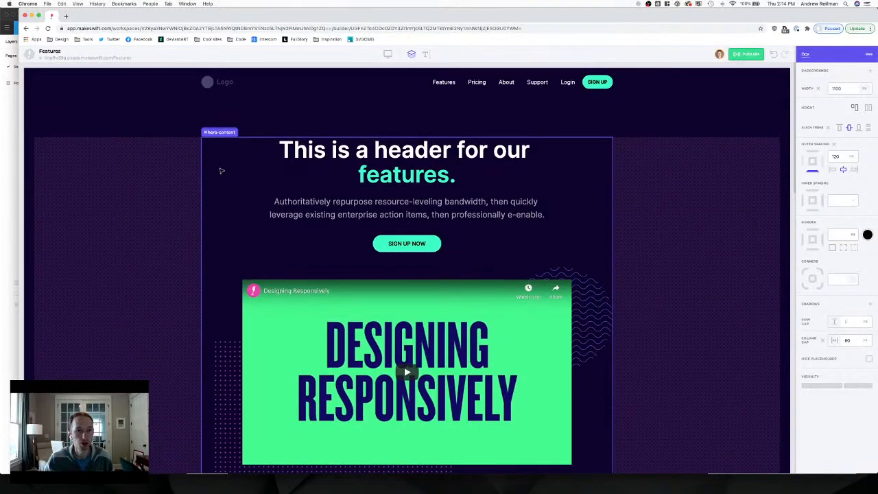
{"action": "left_click", "coordinate": [215, 168]}
{"action": "scroll", "coordinate": [216, 186], "scroll_direction": "down", "scroll_amount": 5}
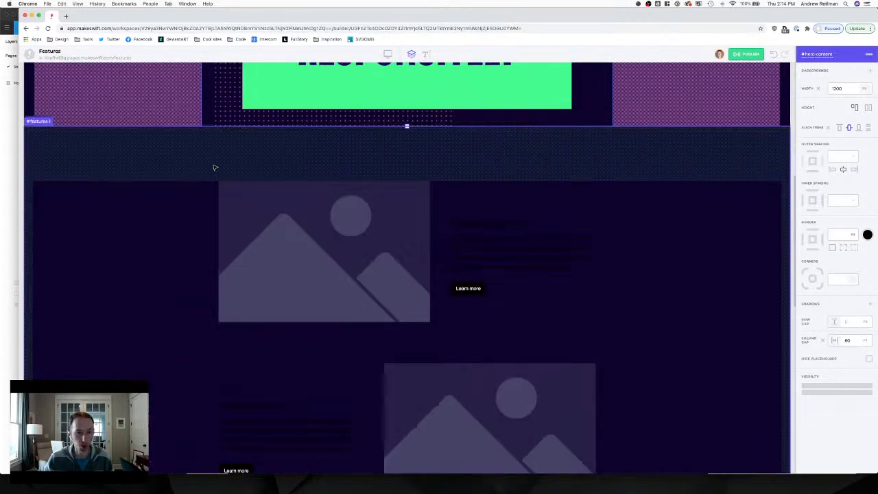
{"action": "left_click", "coordinate": [470, 202]}
{"action": "left_click_drag", "start_coordinate": [217, 252], "coordinate": [198, 251]}
Delete the second image-and-text row from the features-1 section.
{"action": "scroll", "coordinate": [660, 342], "scroll_direction": "down", "scroll_amount": 3}
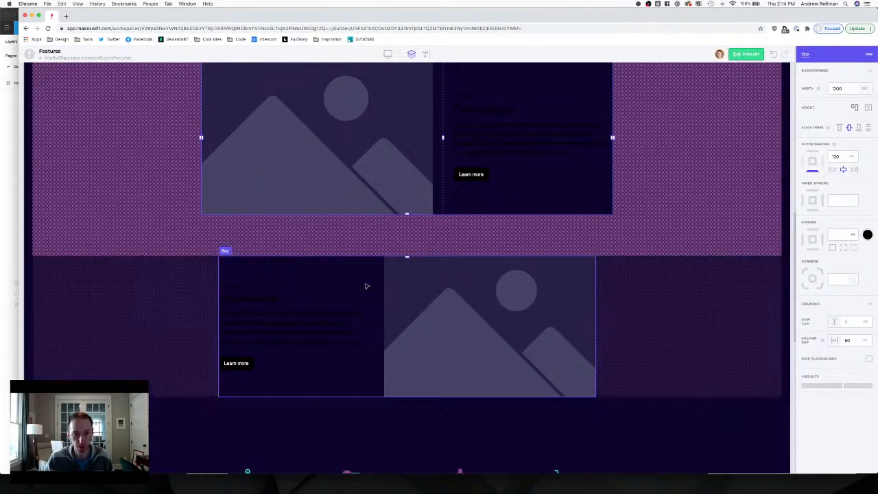
{"action": "left_click", "coordinate": [364, 284]}
{"action": "key", "text": "Delete"}
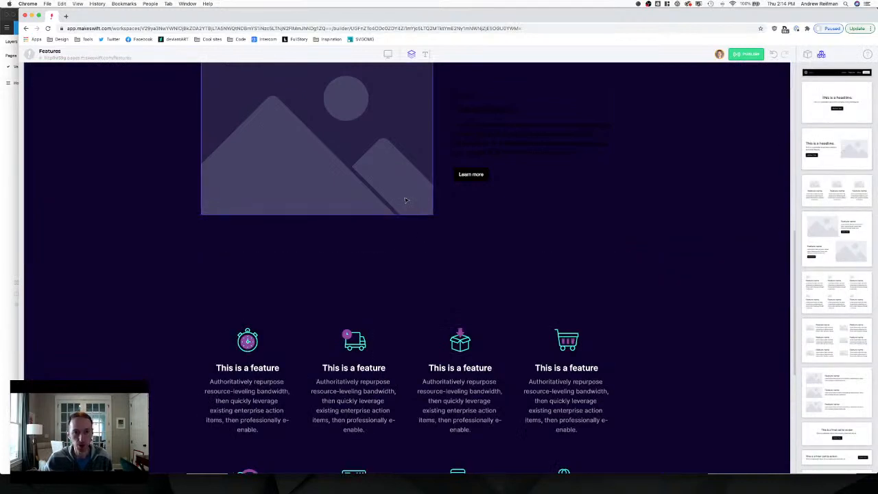
{"action": "scroll", "coordinate": [362, 248], "scroll_direction": "up", "scroll_amount": 4}
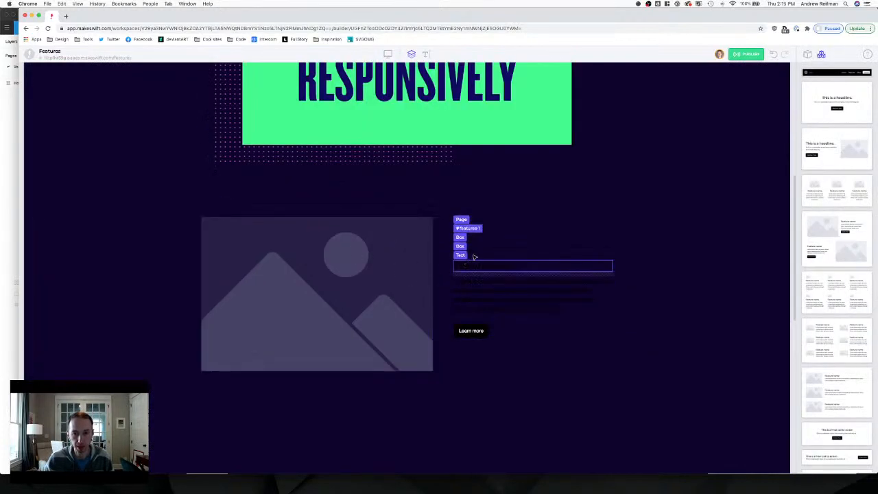
Apply the saved heading typography style to the "Feature name" text in the image-and-text row.
{"action": "left_click", "coordinate": [483, 257]}
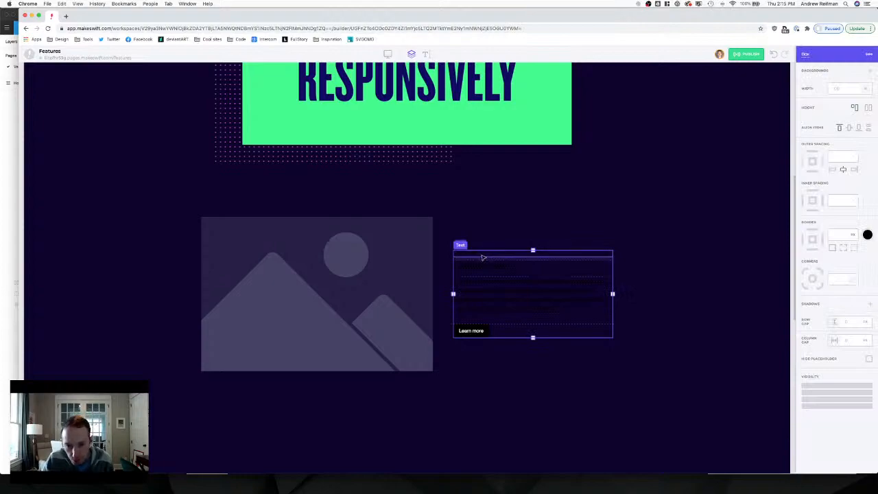
{"action": "left_click", "coordinate": [483, 257]}
{"action": "left_click", "coordinate": [482, 266]}
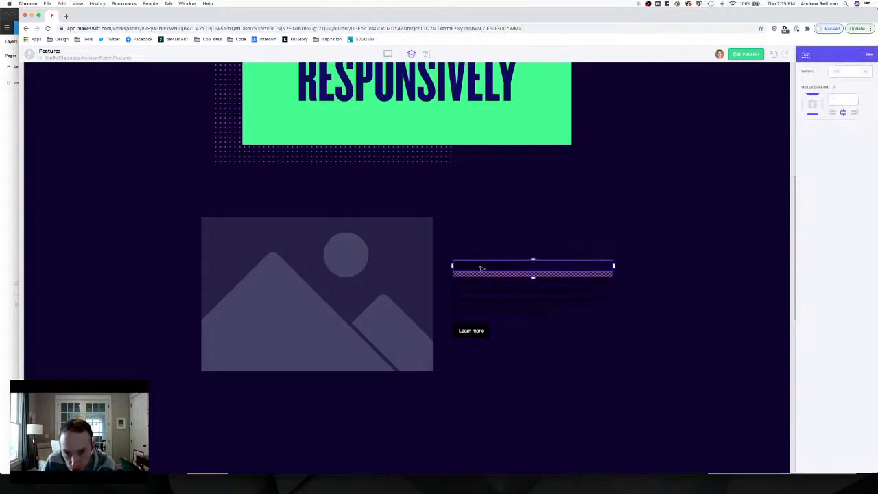
{"action": "key", "text": "t"}
{"action": "left_click", "coordinate": [481, 266]}
{"action": "key", "text": "super+a"}
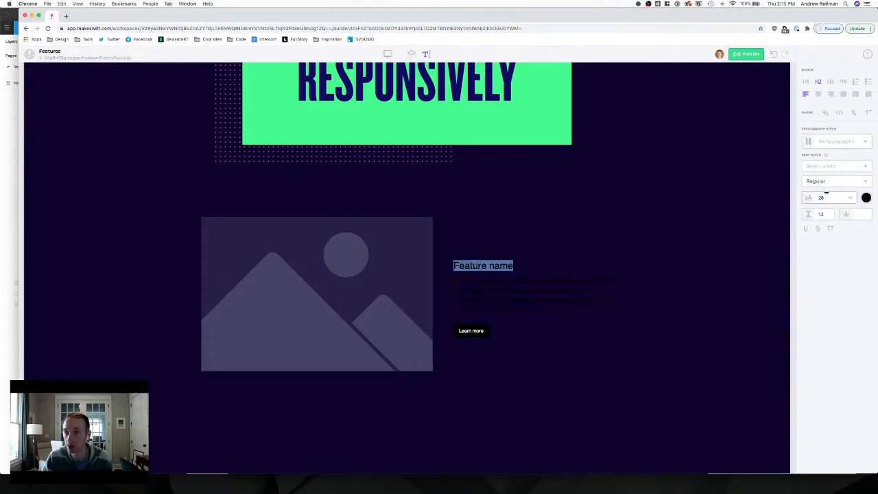
{"action": "left_click", "coordinate": [828, 143]}
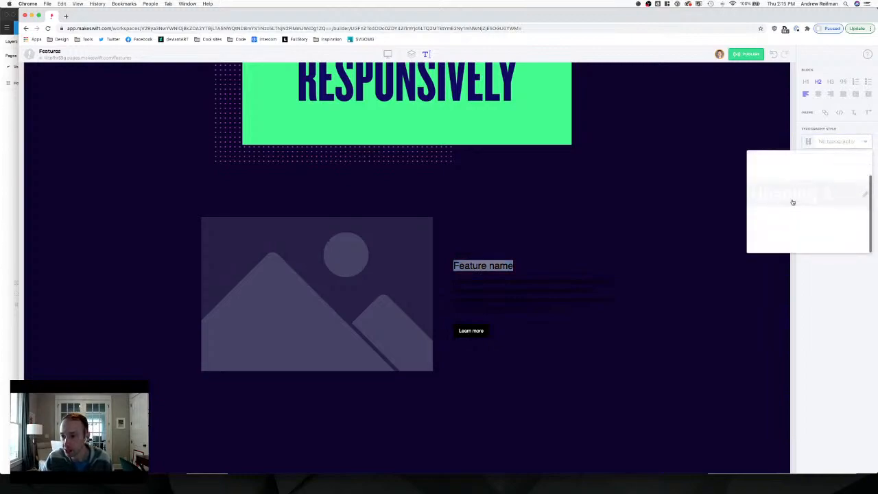
{"action": "left_click", "coordinate": [792, 199]}
Apply the Paragraph typography style to the description text below the feature name.
{"action": "triple_click", "coordinate": [527, 298]}
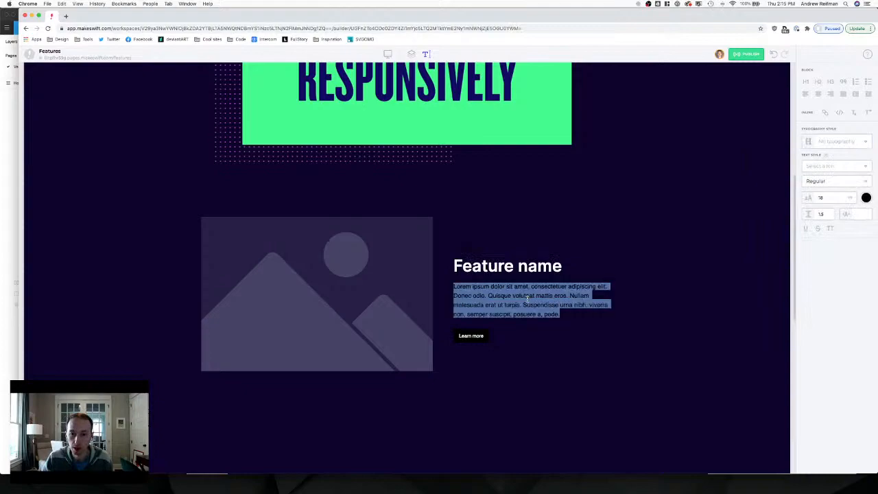
{"action": "left_click", "coordinate": [836, 141]}
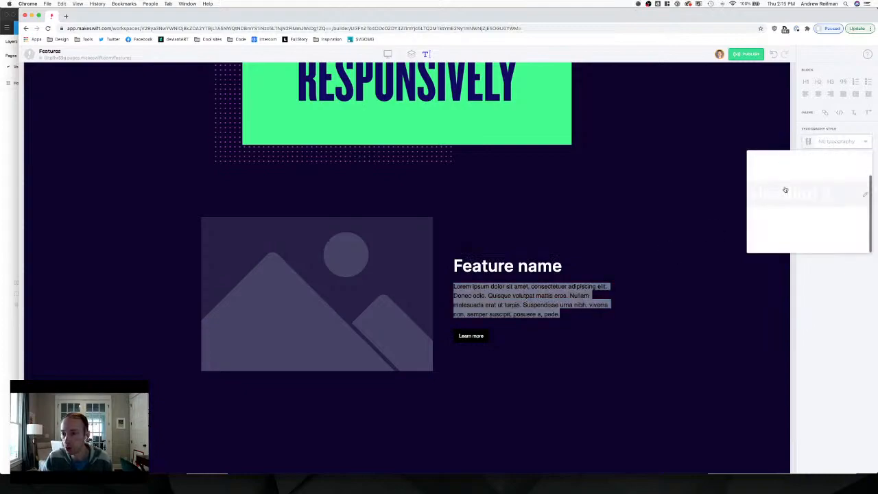
{"action": "left_click", "coordinate": [772, 232]}
Delete the category text above the "Feature name" heading.
{"action": "left_click", "coordinate": [488, 245]}
{"action": "double_click", "coordinate": [471, 250]}
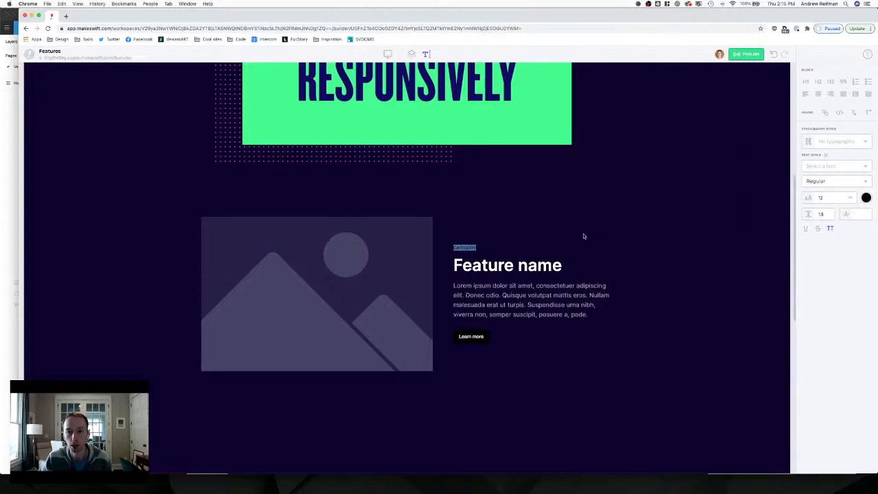
{"action": "left_click", "coordinate": [412, 54]}
{"action": "left_click", "coordinate": [468, 250]}
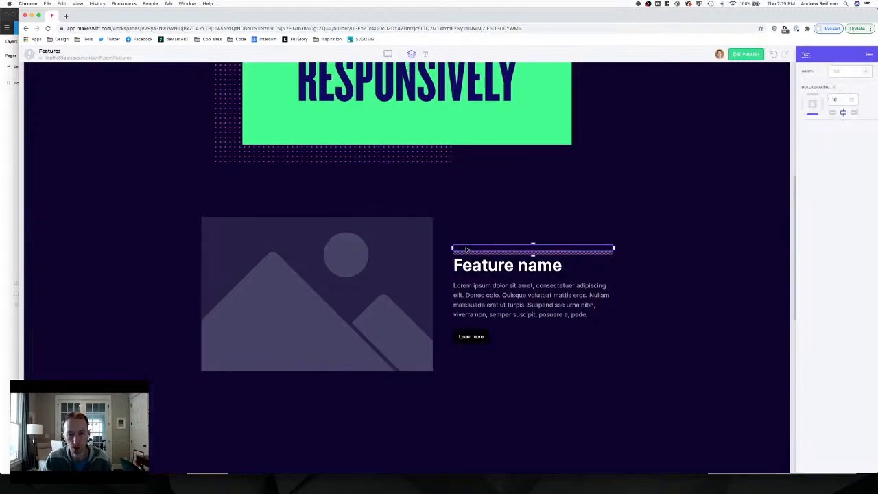
{"action": "key", "text": "BackSpace"}
Check the link style in the Figma mockup, then replace the row's "Learn more" button with a copy of the hero's "Sign up now" button.
{"action": "left_click", "coordinate": [16, 231]}
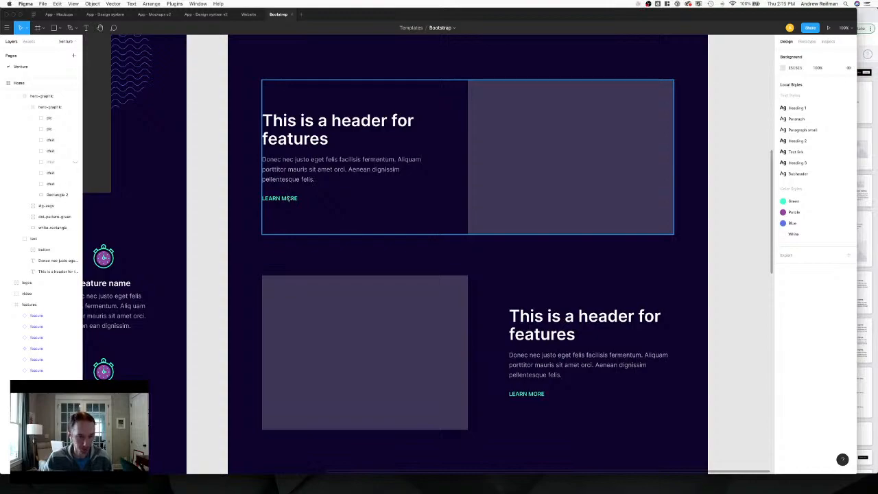
{"action": "key", "text": "super+Tab"}
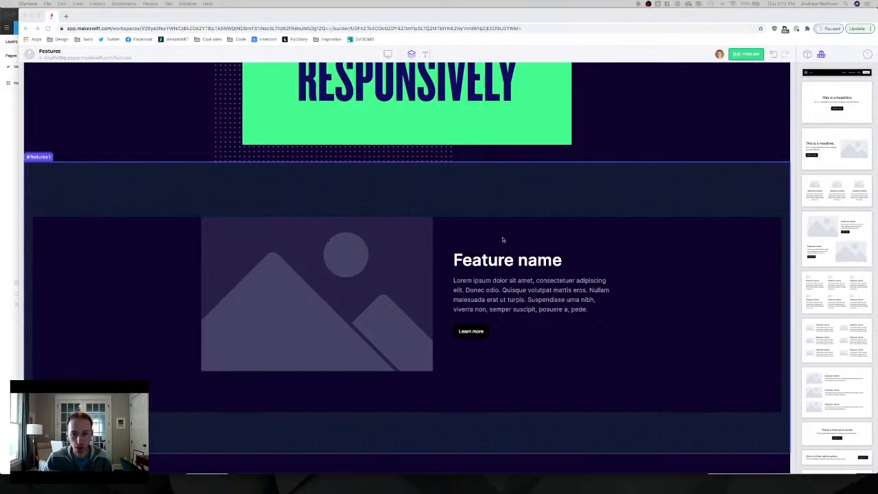
{"action": "scroll", "coordinate": [470, 265], "scroll_direction": "up", "scroll_amount": 5}
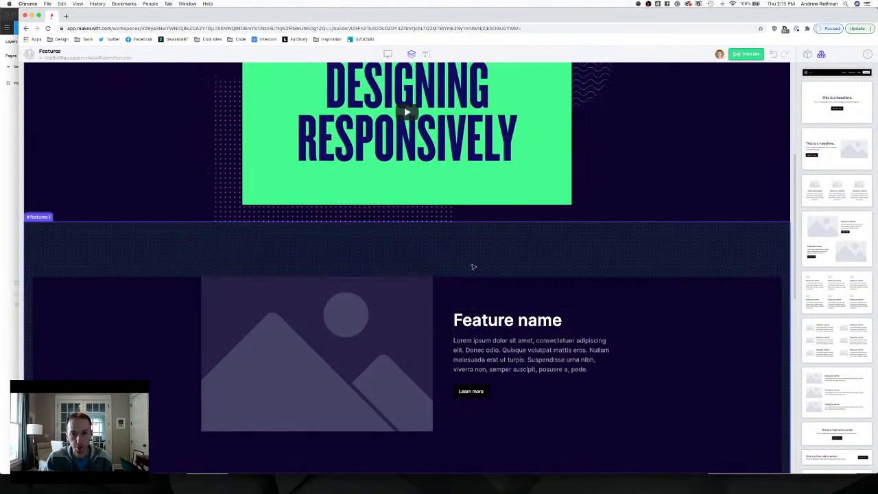
{"action": "left_click", "coordinate": [415, 137]}
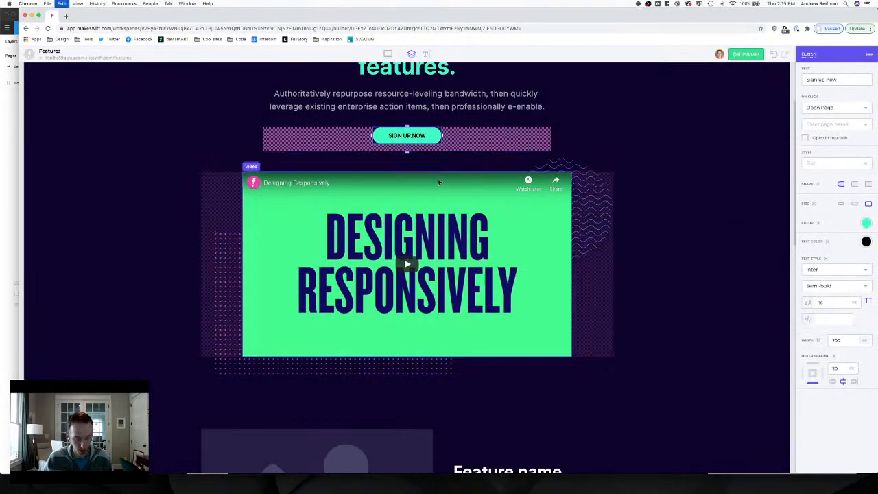
{"action": "scroll", "coordinate": [463, 214], "scroll_direction": "down", "scroll_amount": 5}
{"action": "key", "text": "super+v"}
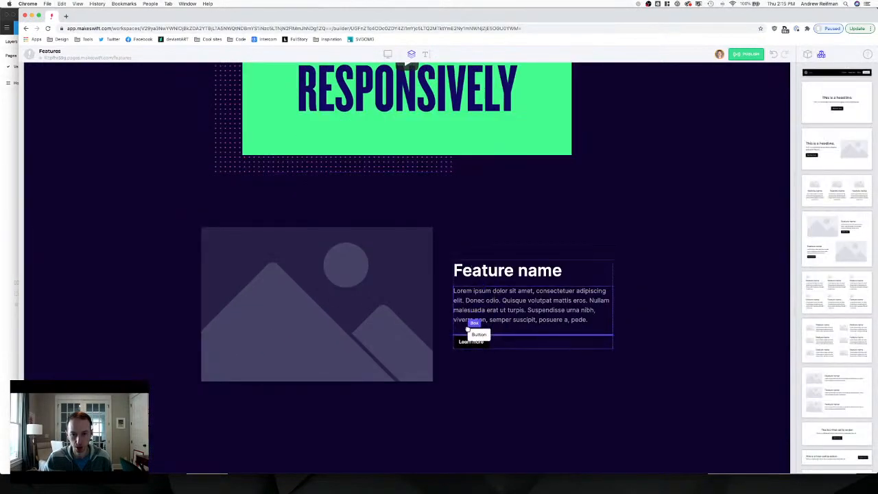
{"action": "left_click", "coordinate": [470, 333]}
{"action": "left_click", "coordinate": [470, 354]}
{"action": "key", "text": "BackSpace"}
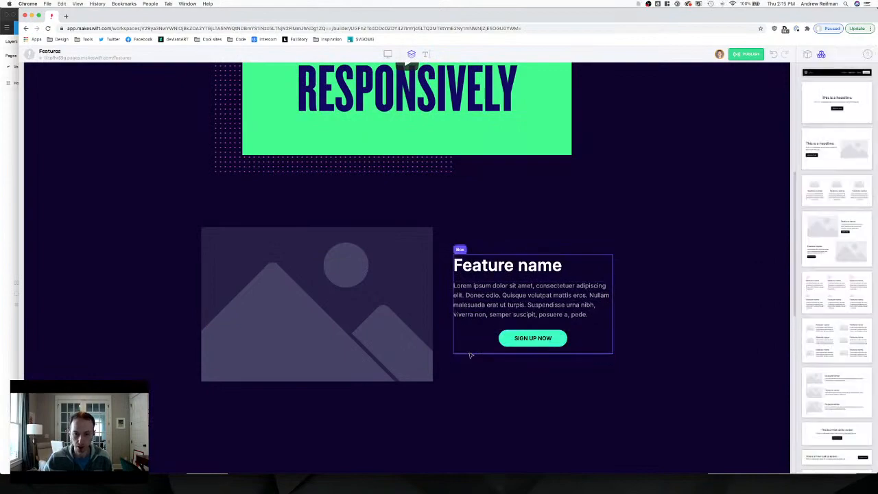
Replace the copied "Sign up now" button with a duplicate of the description text block that reads "Learn more".
{"action": "left_click", "coordinate": [522, 341]}
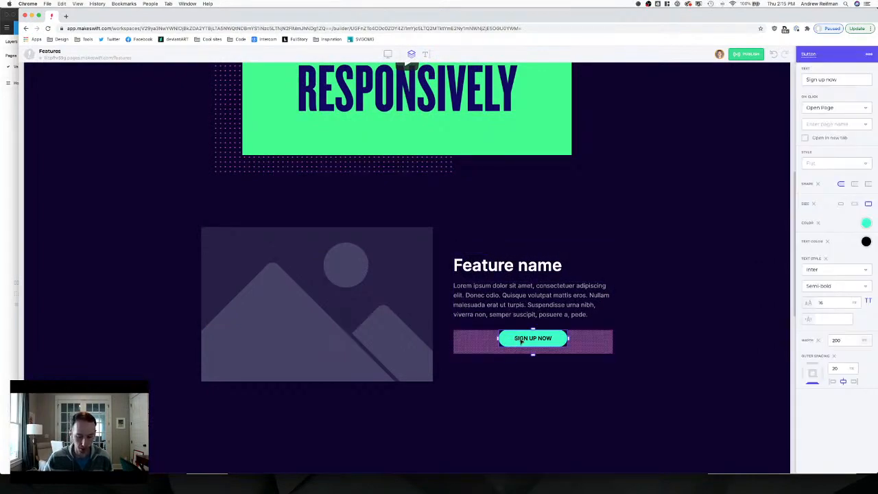
{"action": "key", "text": "BackSpace"}
{"action": "left_click", "coordinate": [492, 338]}
{"action": "key", "text": "BackSpace"}
{"action": "key", "text": "super+z"}
{"action": "triple_click", "coordinate": [492, 339]}
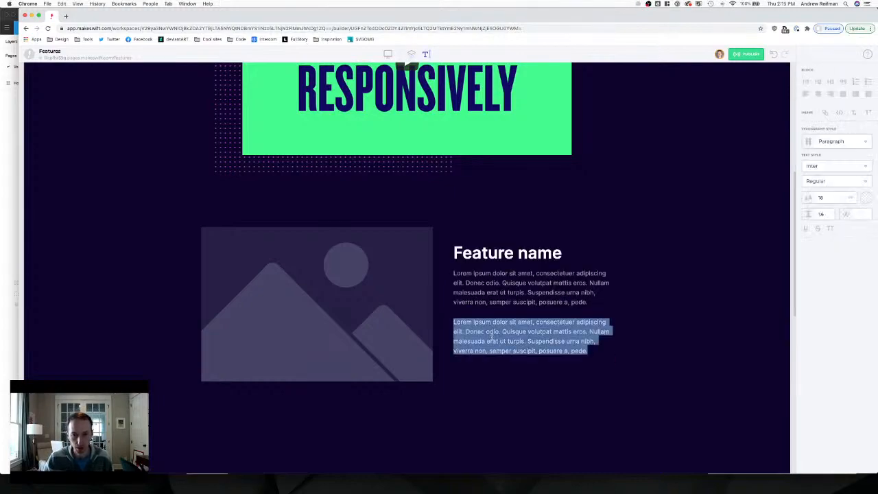
{"action": "type", "text": "Learn more"}
Color the "Learn more" text with the site's green swatch at full opacity.
{"action": "key", "text": "super+a"}
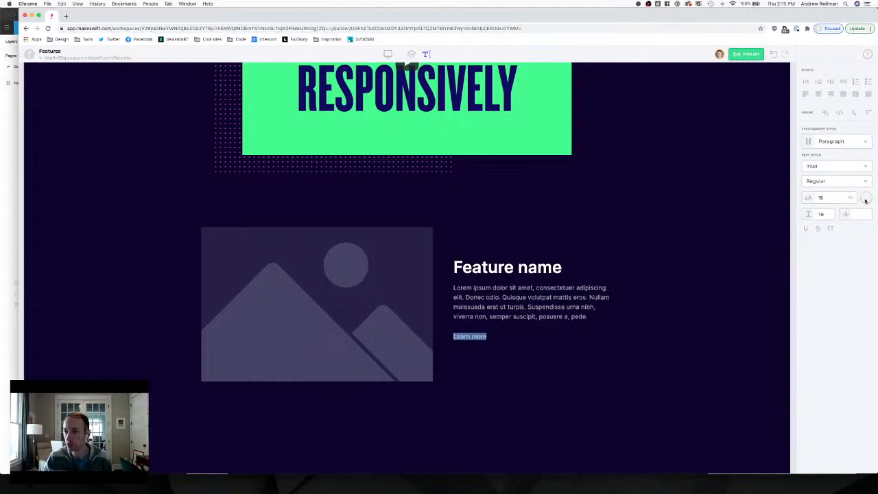
{"action": "left_click", "coordinate": [864, 201]}
{"action": "left_click", "coordinate": [805, 254]}
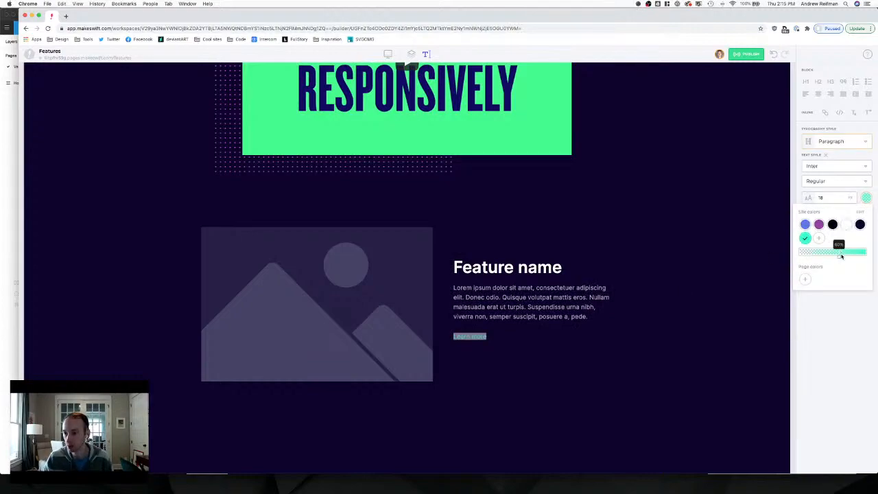
{"action": "left_click_drag", "start_coordinate": [846, 257], "coordinate": [869, 250]}
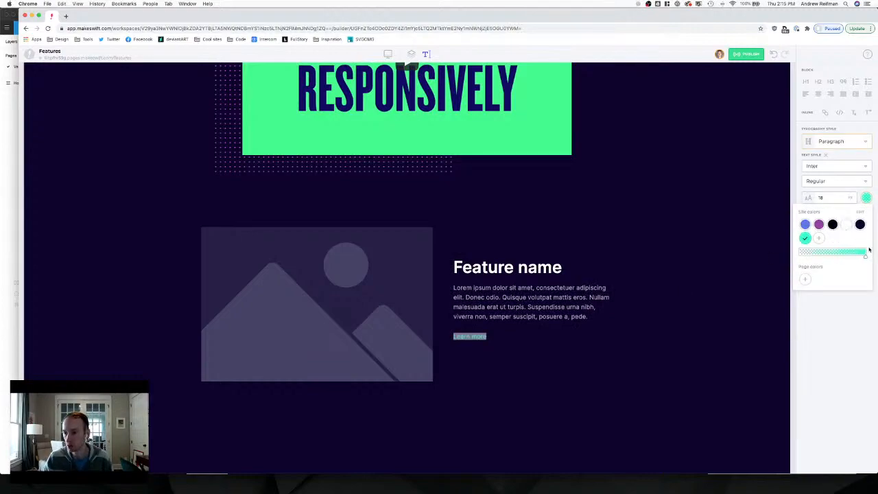
{"action": "left_click", "coordinate": [865, 197]}
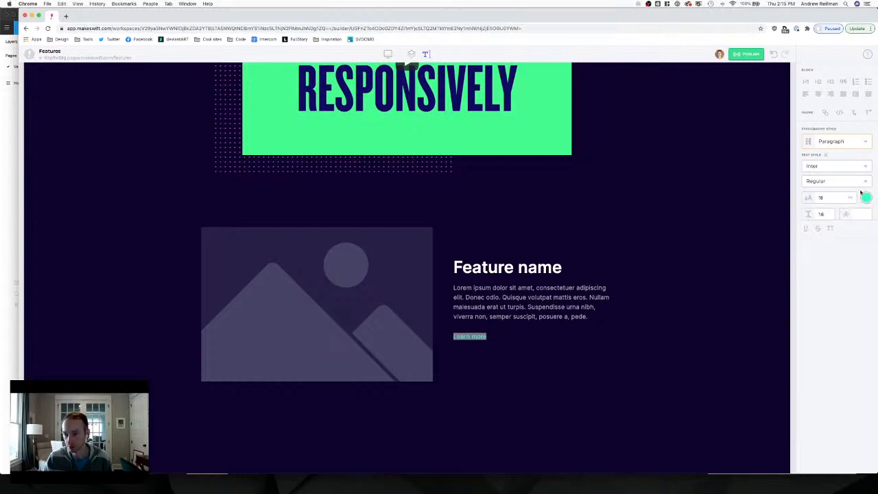
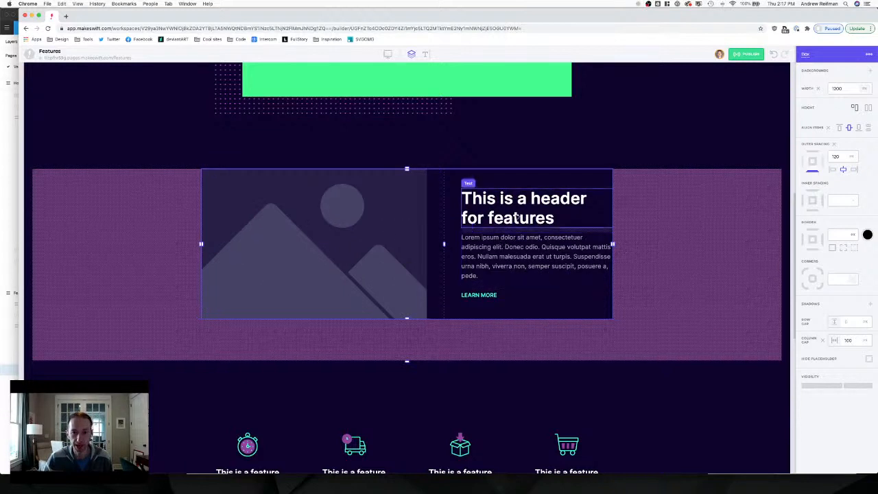
Duplicate the image-and-text row and move the copy's image to the right of its text.
{"action": "key", "text": "super+d"}
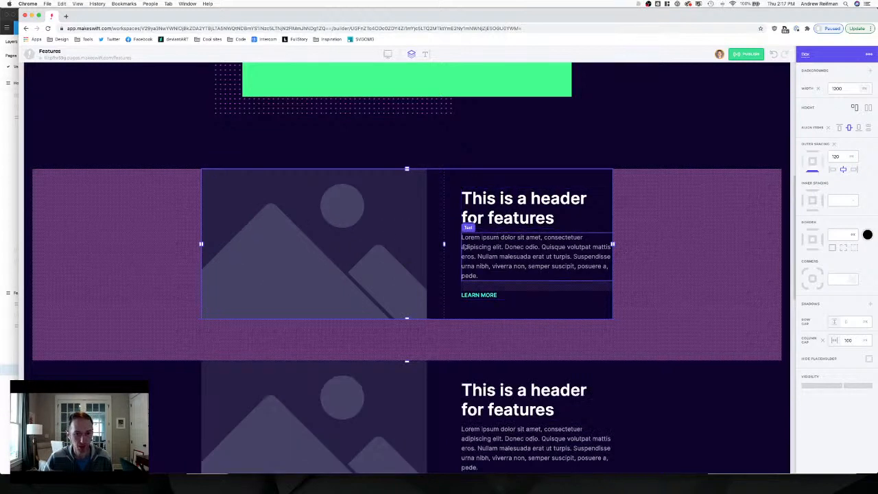
{"action": "scroll", "coordinate": [452, 246], "scroll_direction": "down", "scroll_amount": 2}
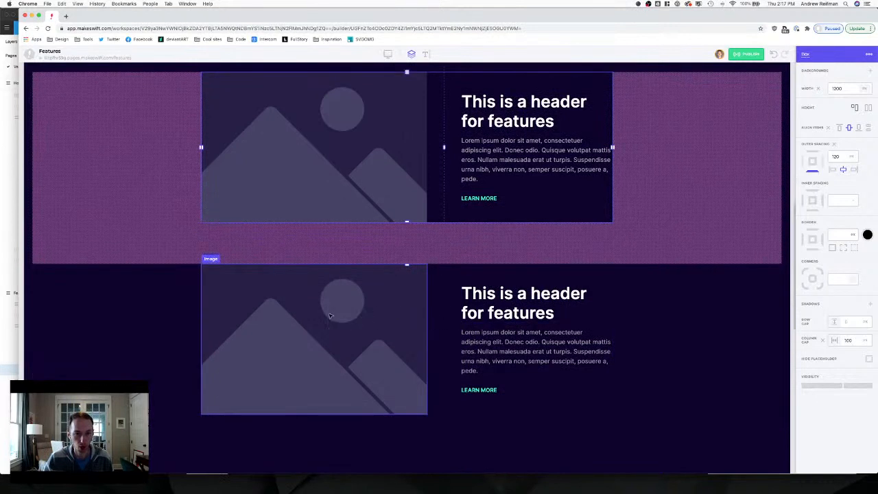
{"action": "left_click_drag", "start_coordinate": [325, 315], "coordinate": [613, 316]}
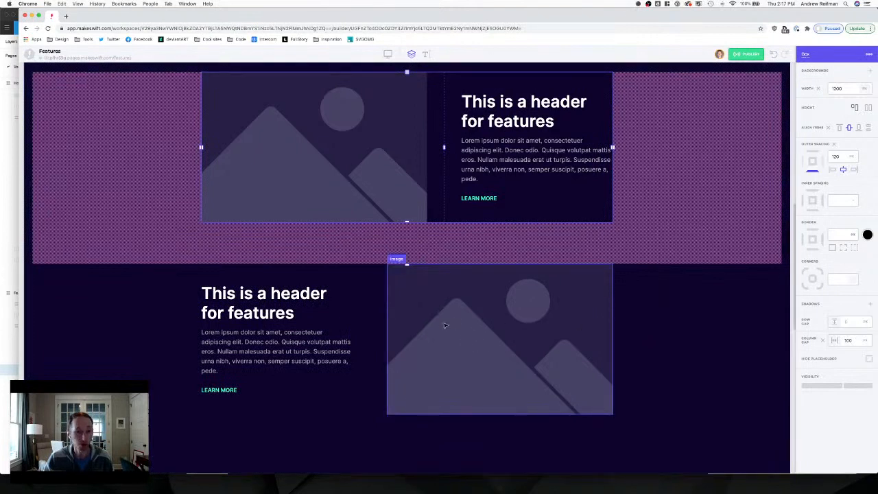
{"action": "left_click", "coordinate": [372, 343]}
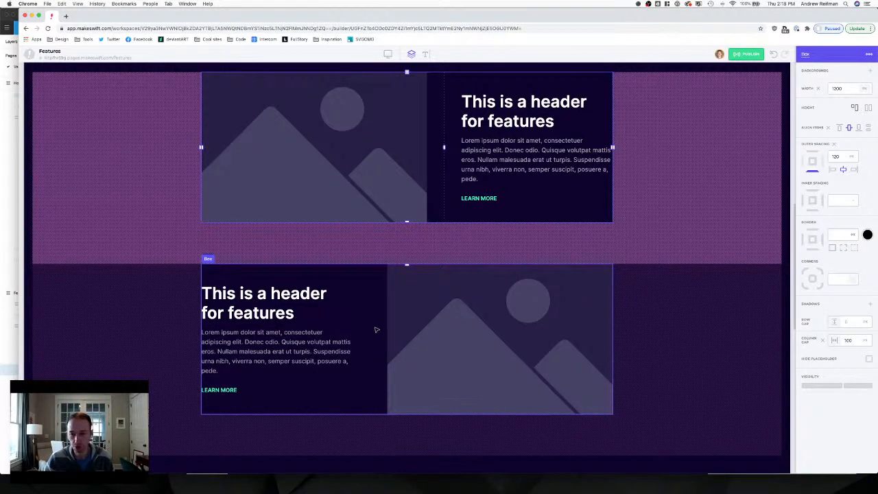
{"action": "scroll", "coordinate": [376, 330], "scroll_direction": "up", "scroll_amount": 1}
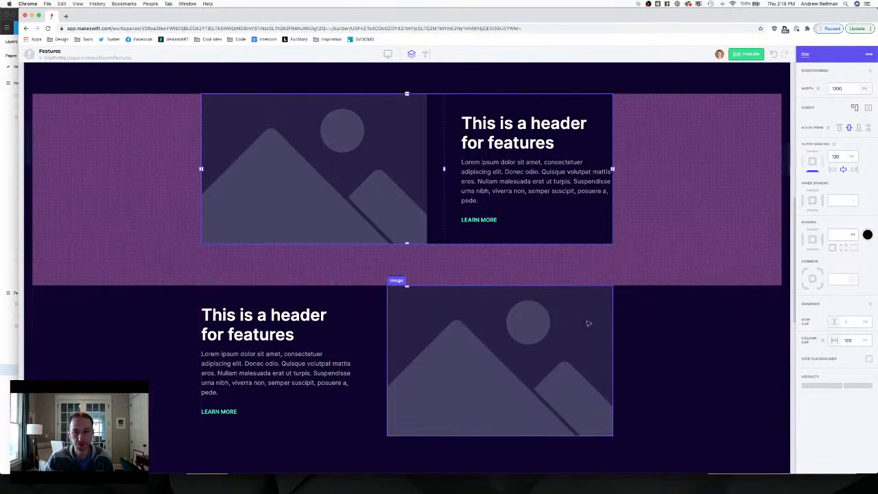
{"action": "left_click", "coordinate": [793, 305]}
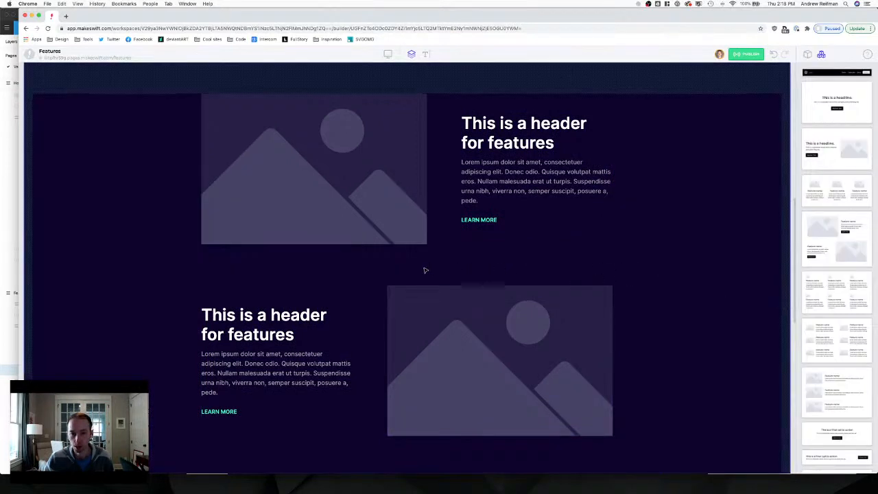
Try a bottom outer spacing of 130 px on the first image-and-text row, then restore 120 px.
{"action": "left_click", "coordinate": [432, 248]}
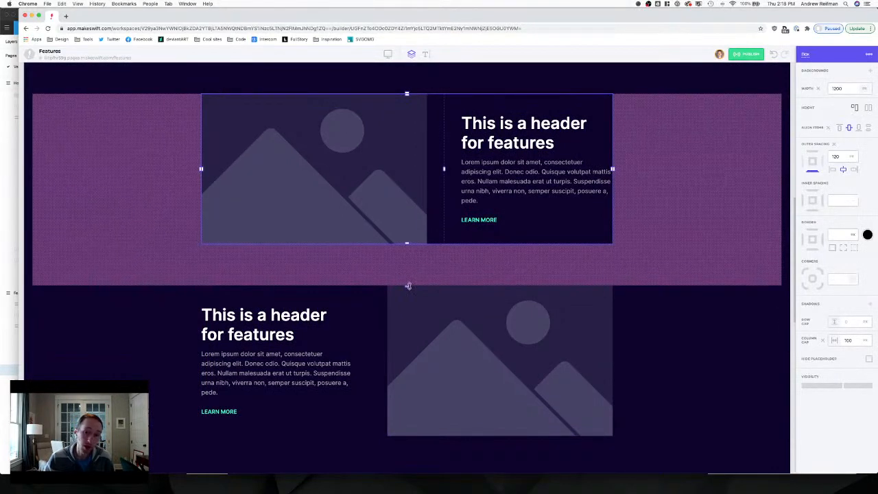
{"action": "mouse_move", "coordinate": [409, 286]}
{"action": "left_mouse_down"}
{"action": "mouse_move", "coordinate": [410, 272]}
{"action": "mouse_move", "coordinate": [408, 290]}
{"action": "left_mouse_up"}
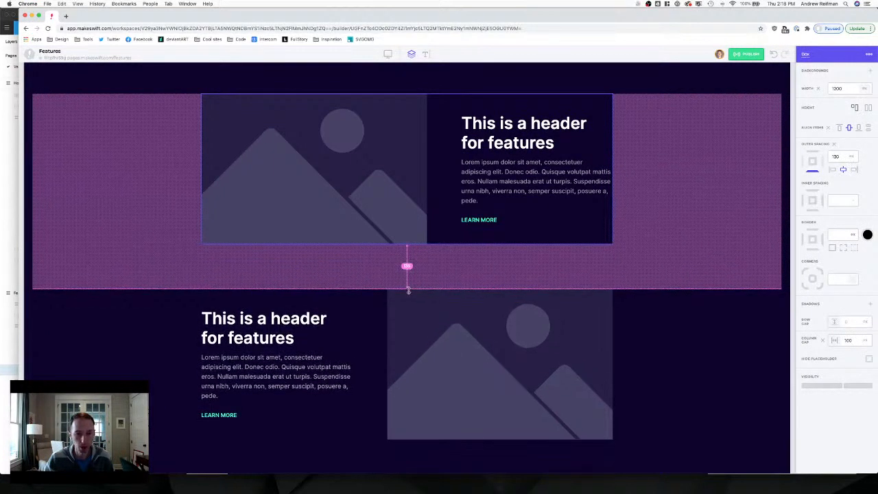
{"action": "left_click_drag", "start_coordinate": [408, 291], "coordinate": [408, 287]}
{"action": "key", "text": "Escape"}
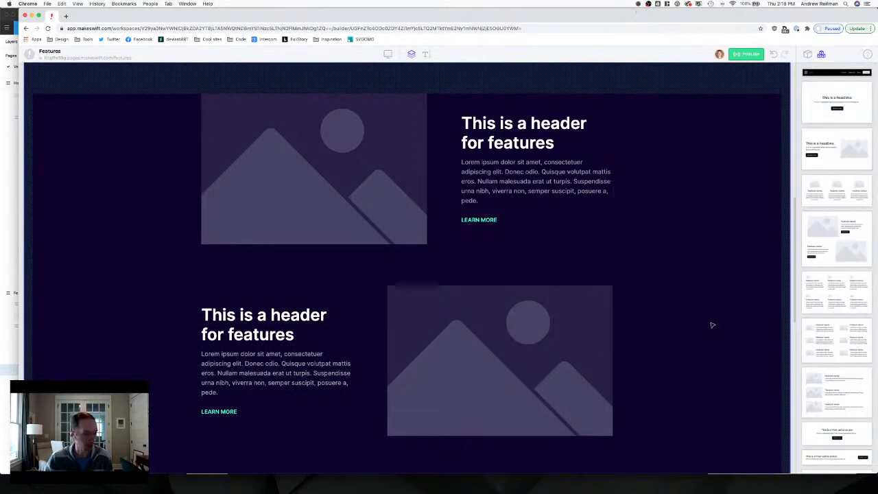
Compare with the Figma mockup and widen the second row's text column so text and image each take half the row.
{"action": "key", "text": "super+Tab"}
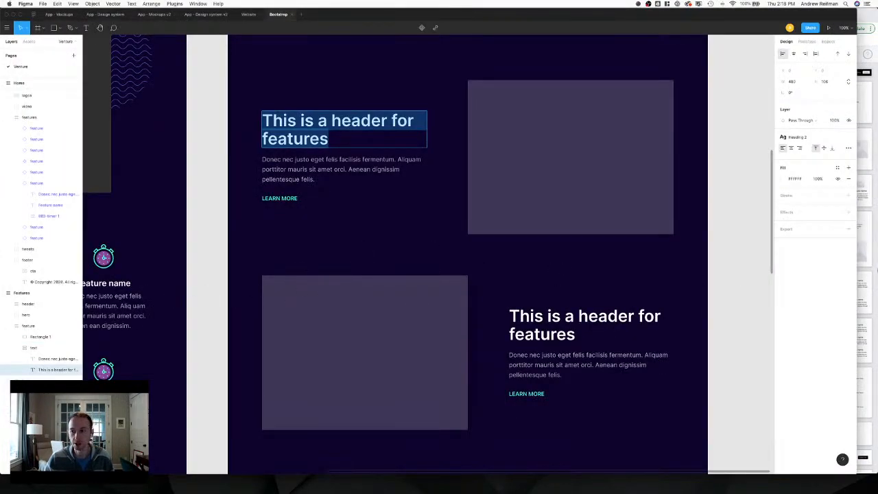
{"action": "key", "text": "super+Tab"}
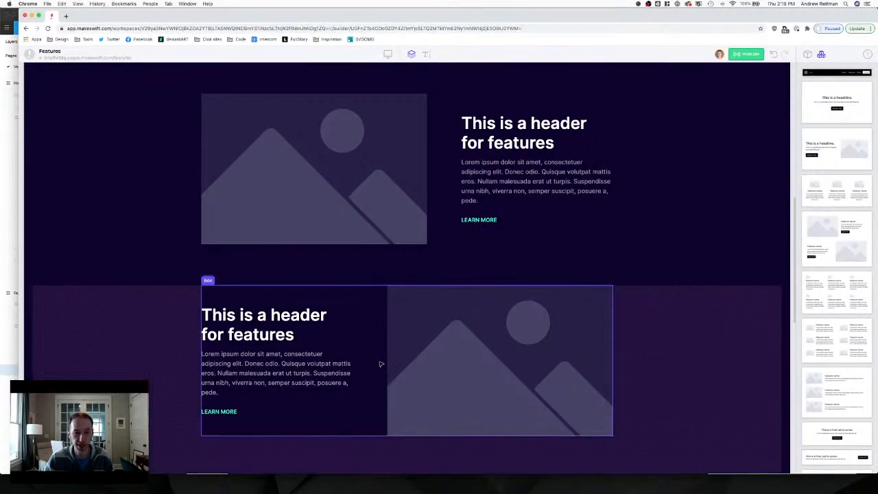
{"action": "left_click", "coordinate": [385, 365]}
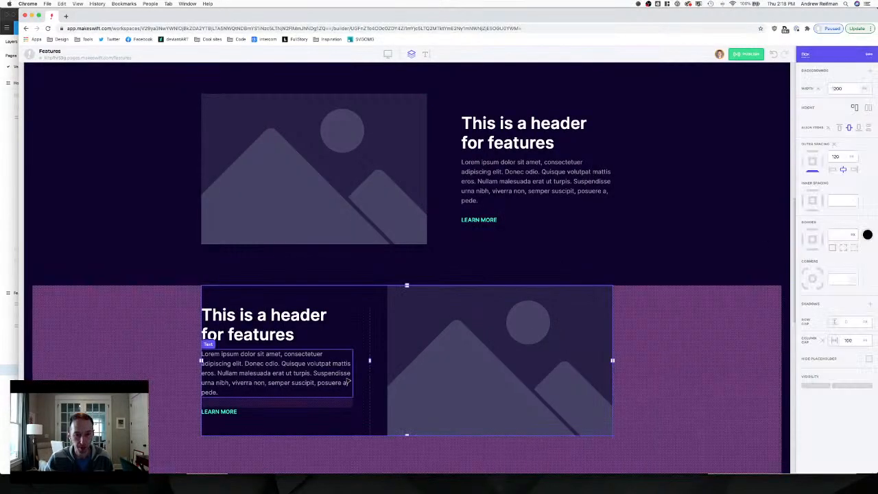
{"action": "left_click_drag", "start_coordinate": [369, 356], "coordinate": [396, 357]}
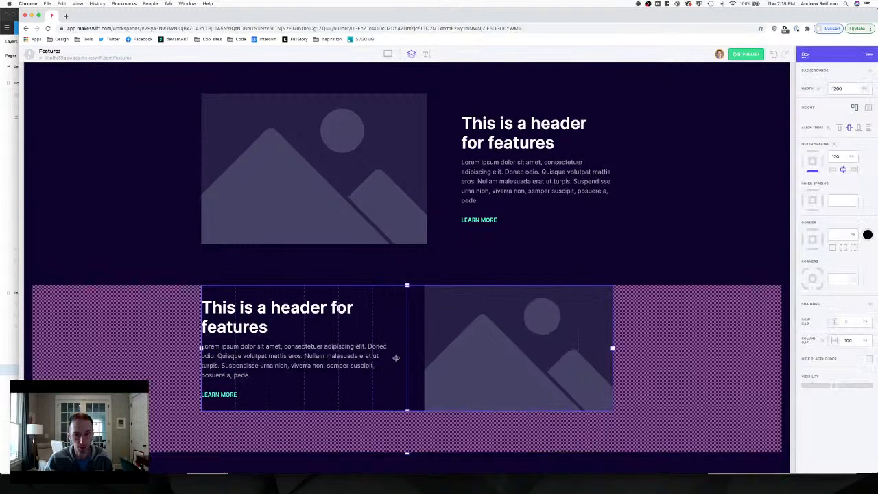
Resize the first row's columns so its image and text each take half the row.
{"action": "left_click", "coordinate": [433, 206]}
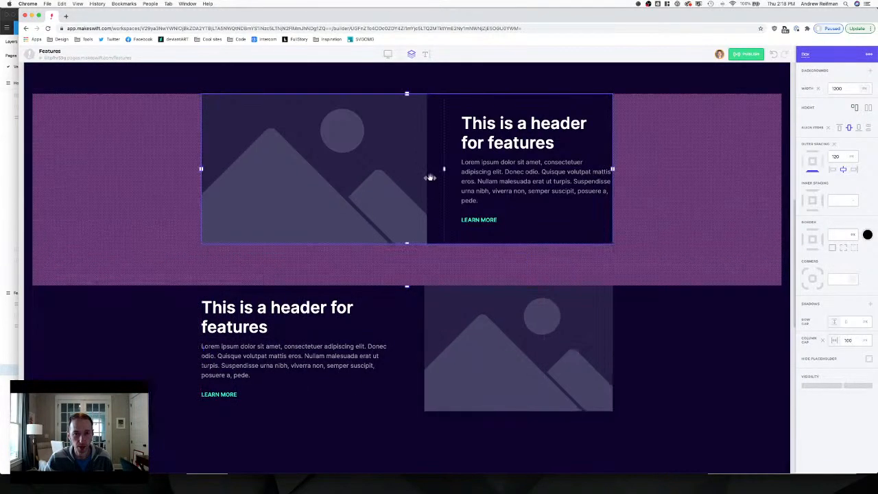
{"action": "left_click_drag", "start_coordinate": [444, 167], "coordinate": [417, 168]}
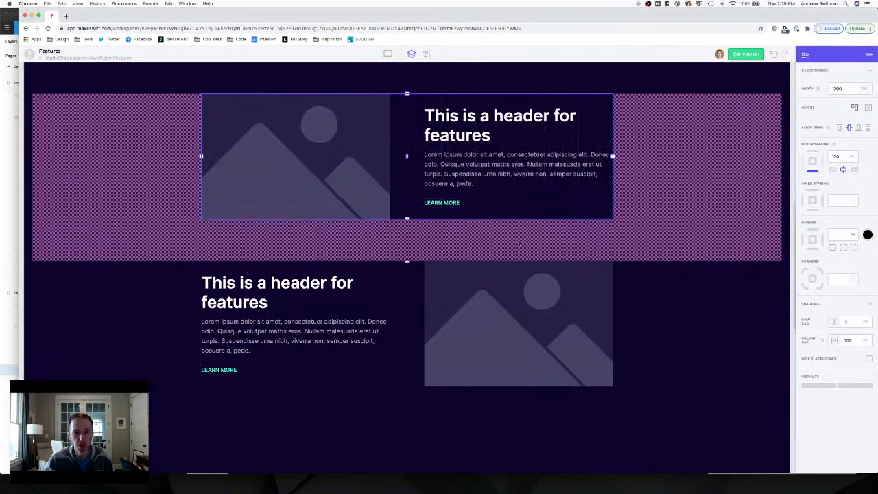
{"action": "left_click", "coordinate": [791, 300]}
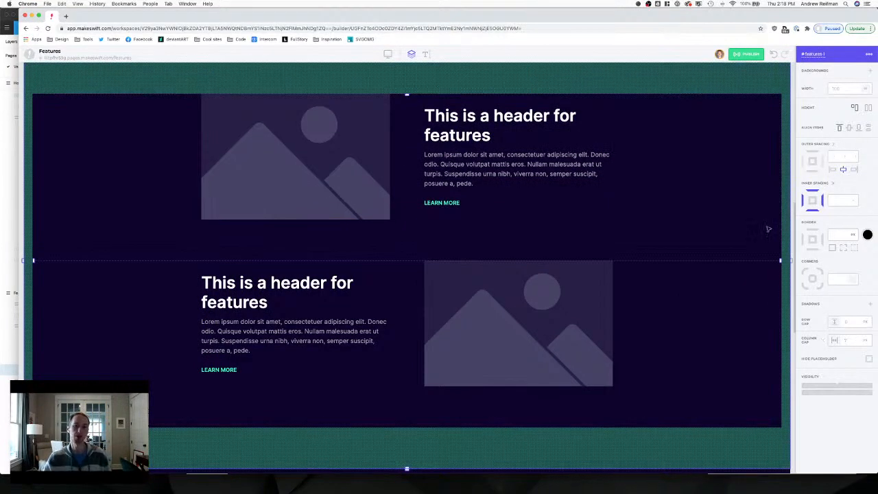
{"action": "left_click", "coordinate": [624, 60]}
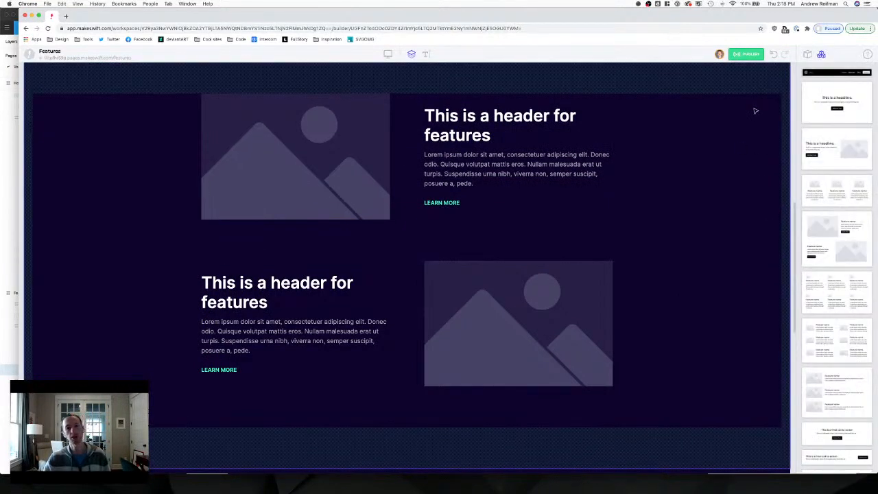
Set the column gap of both image-and-text rows to 80 px.
{"action": "scroll", "coordinate": [756, 111], "scroll_direction": "up", "scroll_amount": 2}
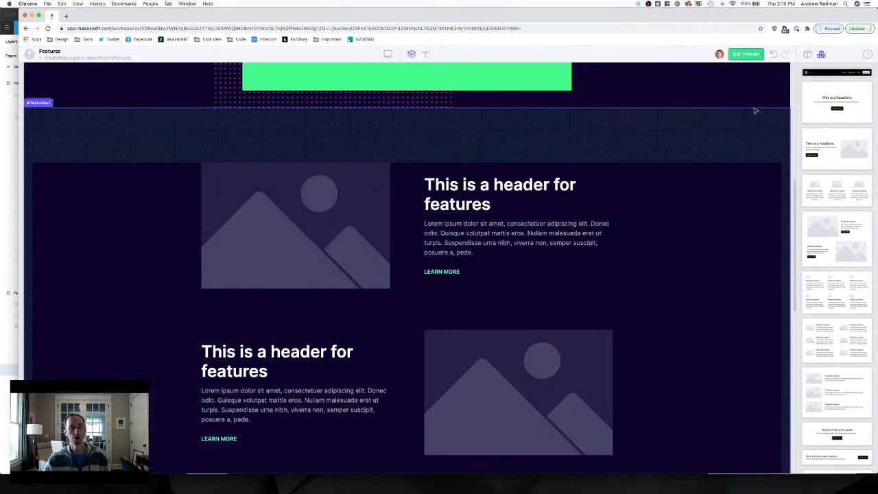
{"action": "scroll", "coordinate": [756, 110], "scroll_direction": "up", "scroll_amount": 3}
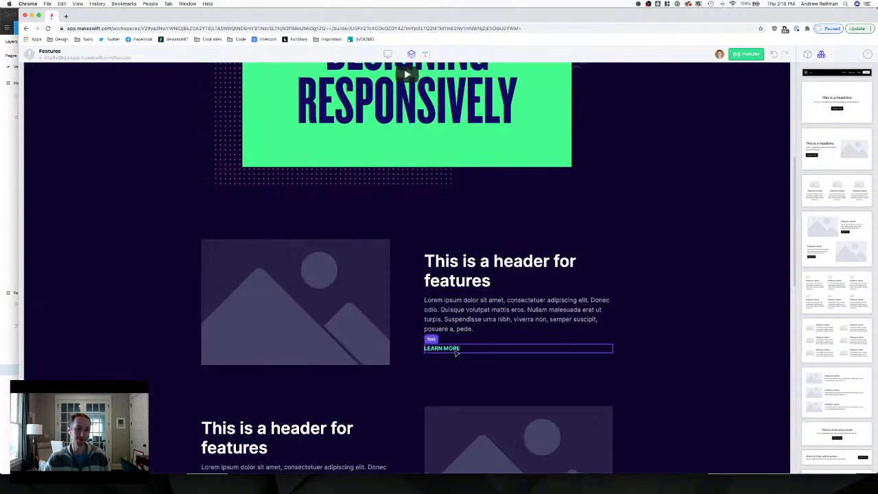
{"action": "scroll", "coordinate": [455, 353], "scroll_direction": "down", "scroll_amount": 3}
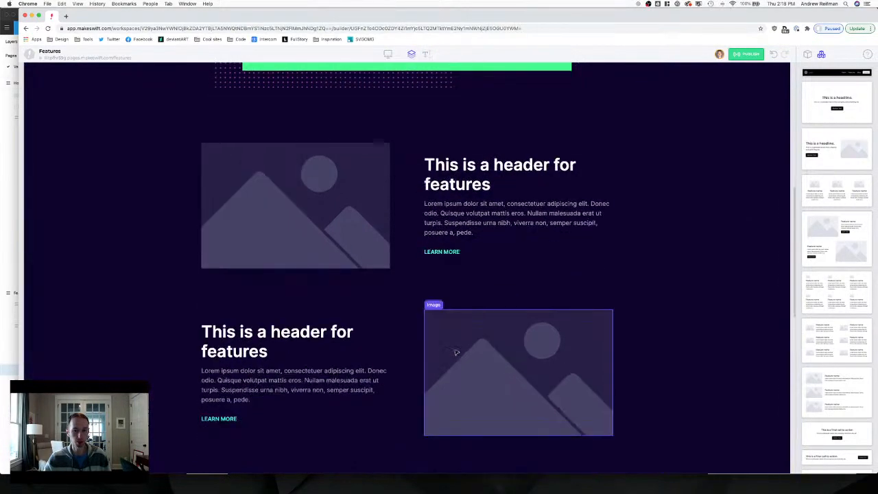
{"action": "scroll", "coordinate": [456, 353], "scroll_direction": "up", "scroll_amount": 2}
{"action": "left_click", "coordinate": [415, 274]}
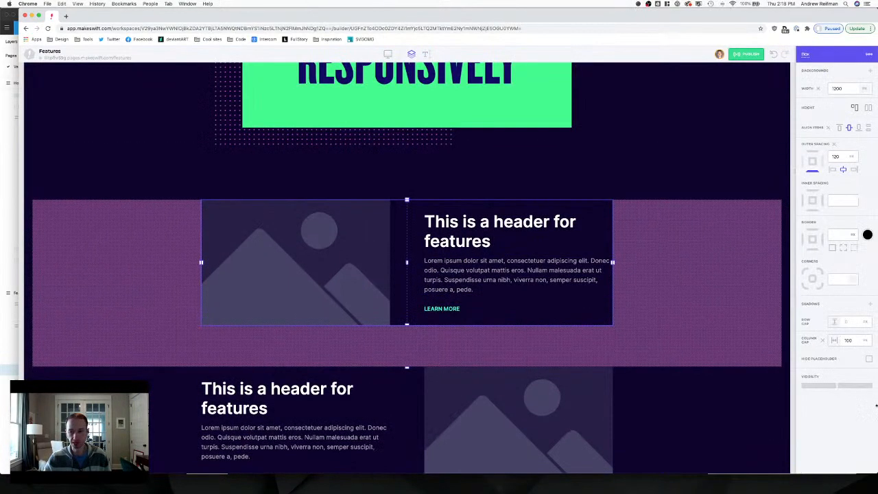
{"action": "left_click", "coordinate": [849, 340]}
{"action": "type", "text": "80"}
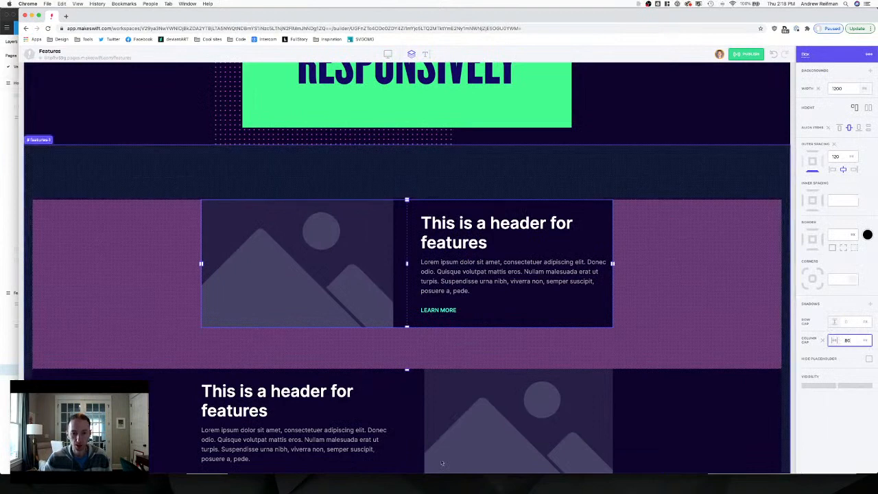
{"action": "left_click", "coordinate": [442, 464]}
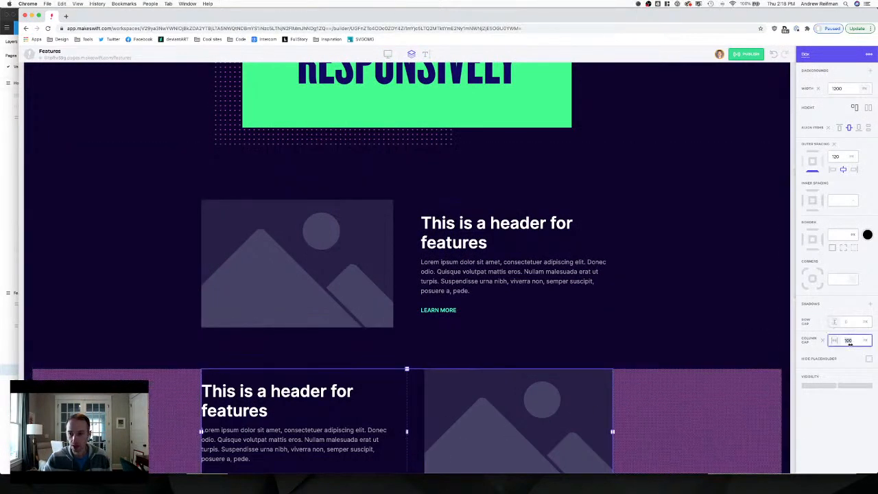
{"action": "type", "text": "80"}
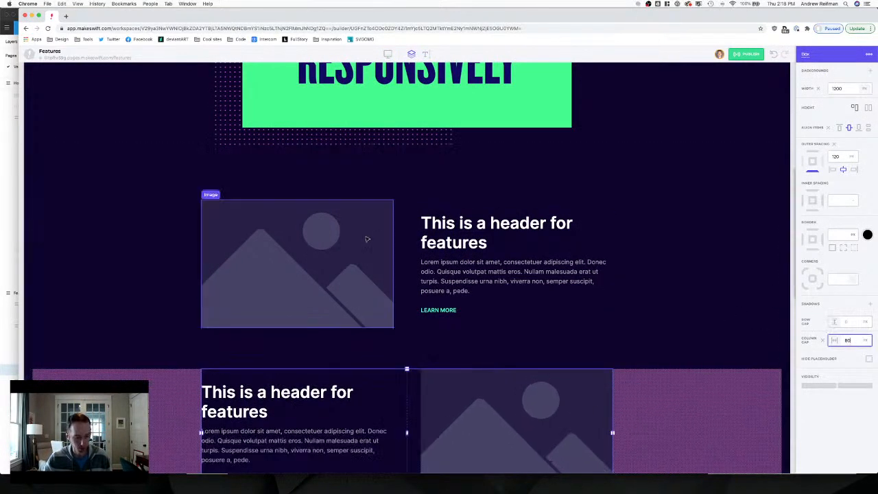
Switch to Figma to check the mockup's image-and-text row layout, and compare it with the rows in Makeswift.
{"action": "key", "text": "super+Tab"}
{"action": "left_click", "coordinate": [301, 296]}
{"action": "left_click", "coordinate": [345, 299]}
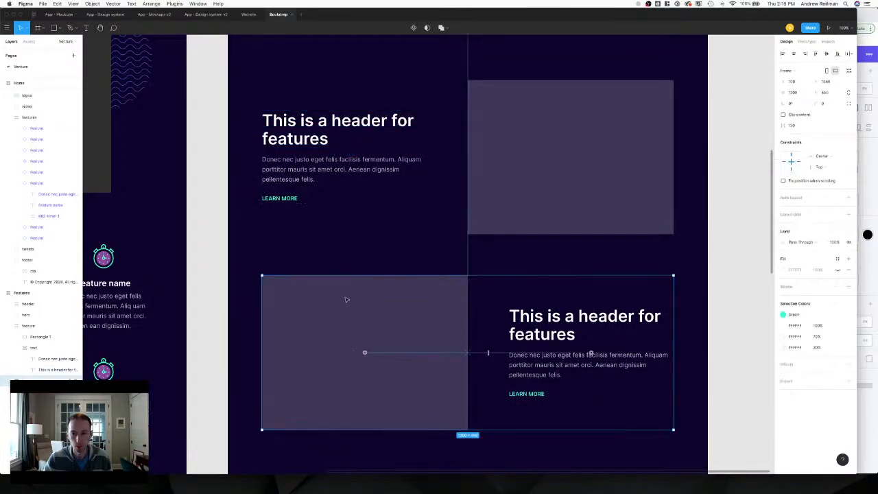
{"action": "key", "text": "super+Tab"}
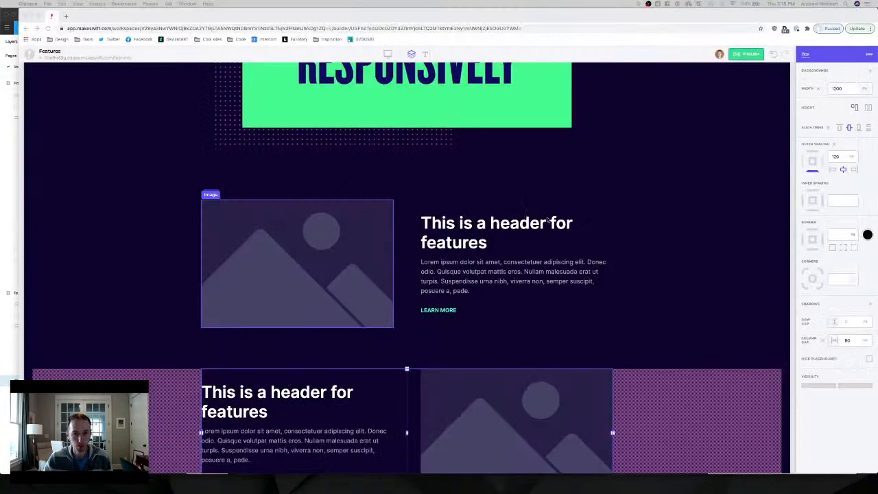
{"action": "scroll", "coordinate": [553, 214], "scroll_direction": "down", "scroll_amount": 1}
{"action": "scroll", "coordinate": [557, 210], "scroll_direction": "down", "scroll_amount": 5}
{"action": "scroll", "coordinate": [562, 207], "scroll_direction": "up", "scroll_amount": 2}
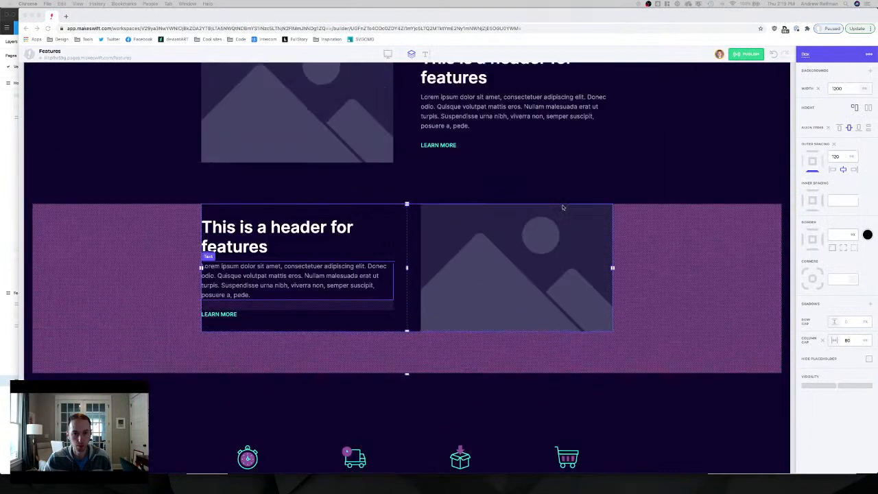
{"action": "left_click", "coordinate": [793, 270]}
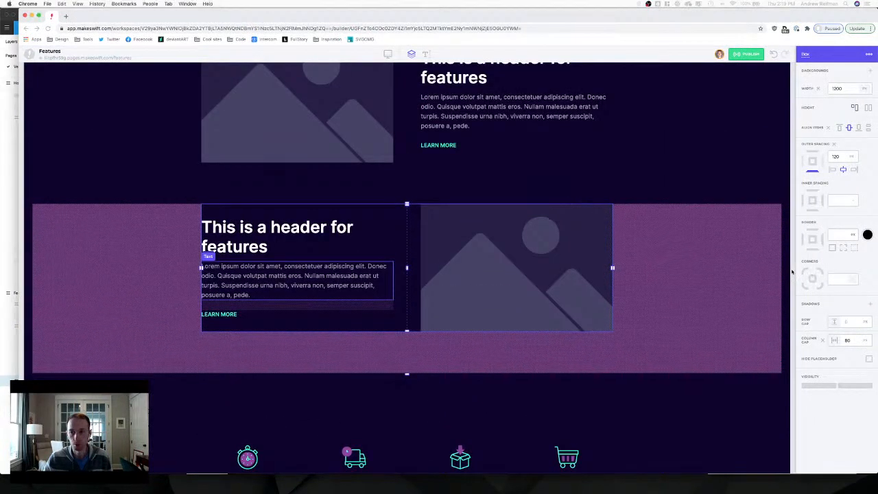
{"action": "left_click", "coordinate": [793, 270]}
{"action": "scroll", "coordinate": [770, 253], "scroll_direction": "up", "scroll_amount": 3}
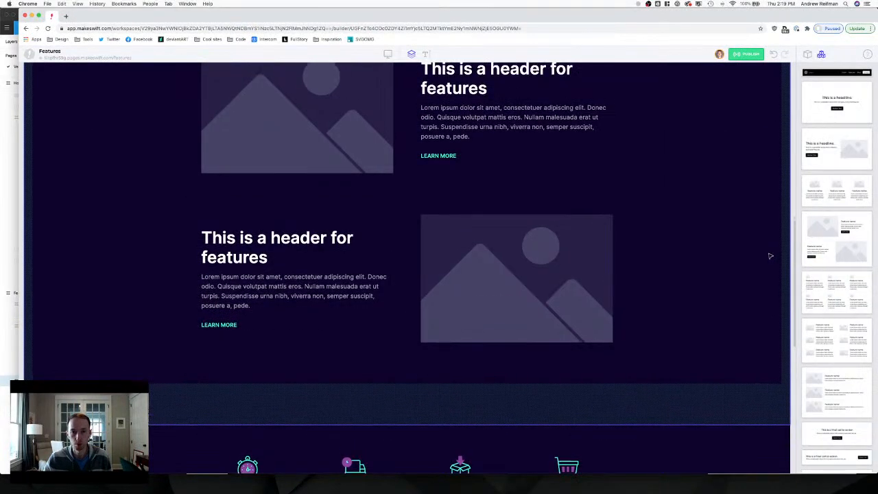
Increase the first image-and-text row's bottom outer spacing to 140 px.
{"action": "left_click", "coordinate": [461, 247]}
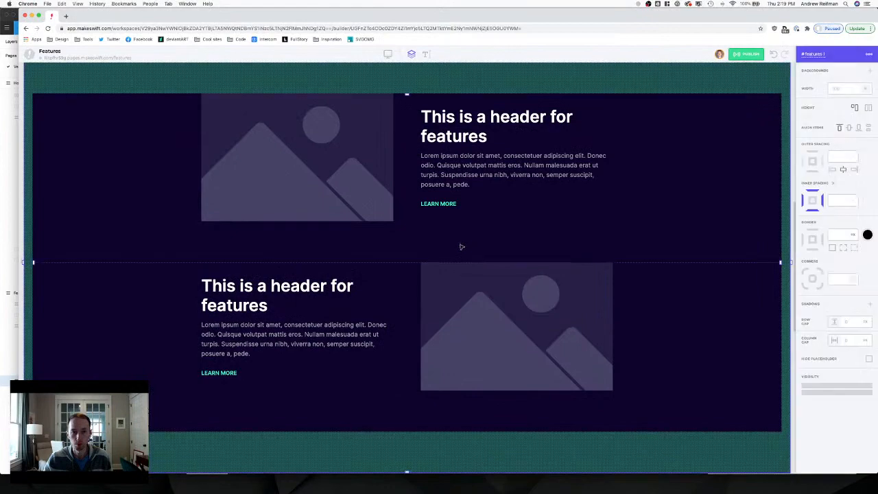
{"action": "left_click", "coordinate": [377, 219]}
{"action": "left_click", "coordinate": [401, 214]}
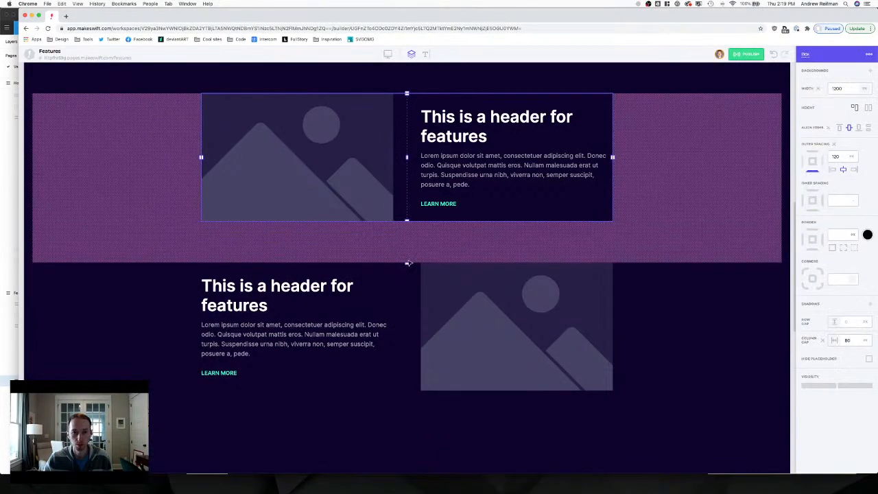
{"action": "left_click_drag", "start_coordinate": [406, 262], "coordinate": [405, 270]}
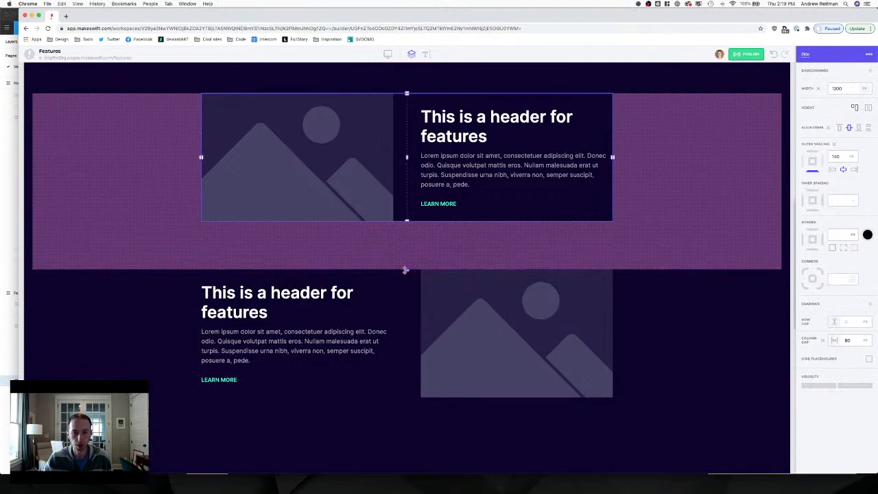
{"action": "key", "text": "Escape"}
Remove the bottom outer spacing below the second image-and-text row, just above the icon features.
{"action": "scroll", "coordinate": [732, 273], "scroll_direction": "up", "scroll_amount": 5}
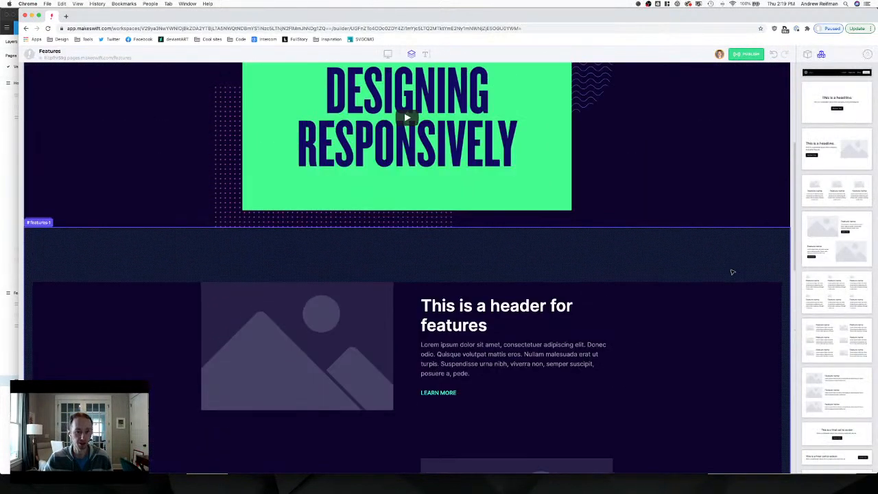
{"action": "scroll", "coordinate": [732, 272], "scroll_direction": "down", "scroll_amount": 1}
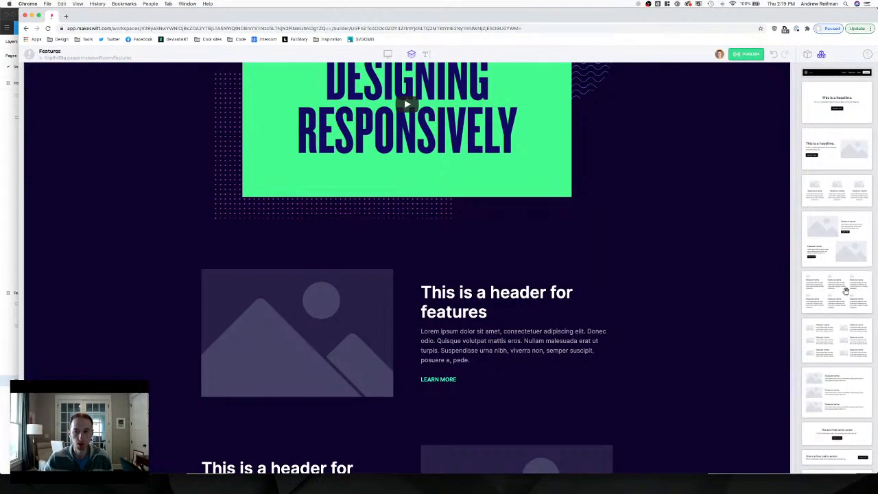
{"action": "scroll", "coordinate": [695, 272], "scroll_direction": "down", "scroll_amount": 8}
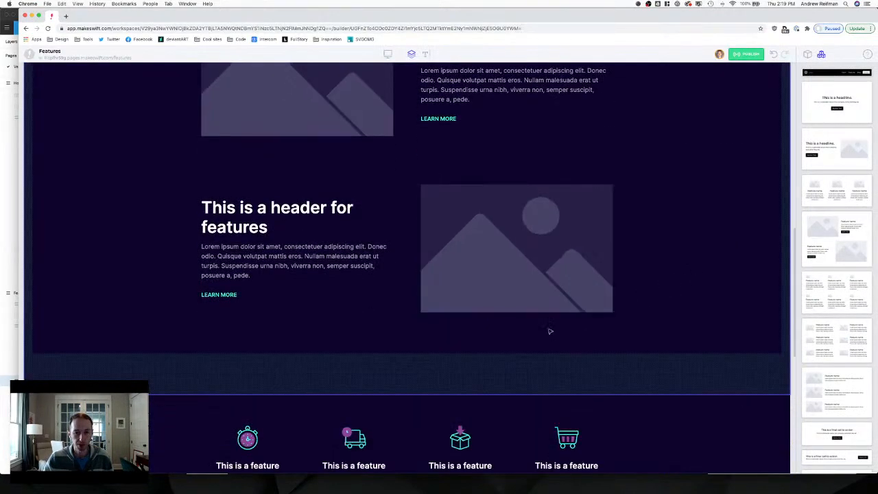
{"action": "left_click", "coordinate": [525, 337]}
{"action": "left_click", "coordinate": [404, 303]}
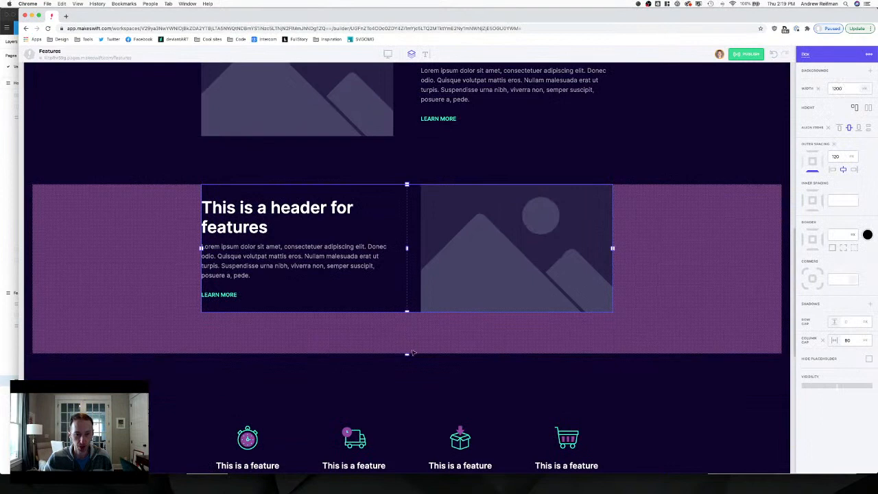
{"action": "left_click_drag", "start_coordinate": [410, 353], "coordinate": [407, 314]}
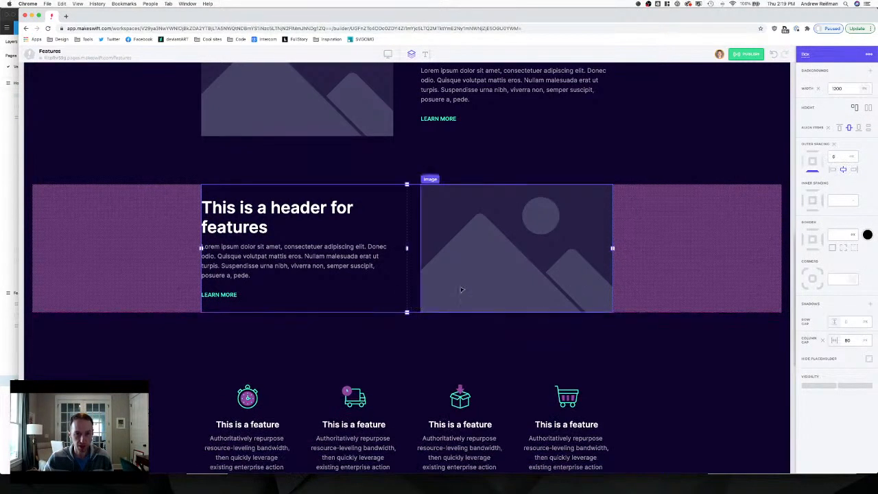
{"action": "left_click", "coordinate": [793, 220]}
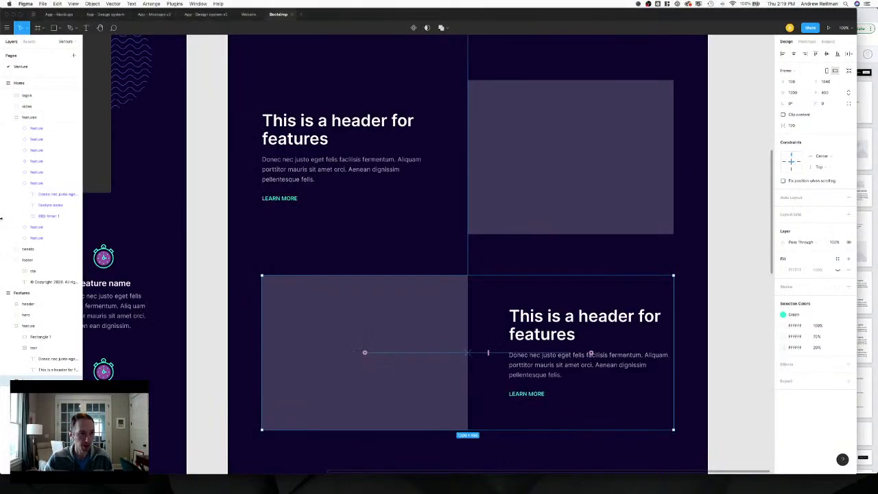
Examine the "This is a header for more features" section in the Figma mockup and compare it with the Makeswift page.
{"action": "scroll", "coordinate": [235, 238], "scroll_direction": "down", "scroll_amount": 4}
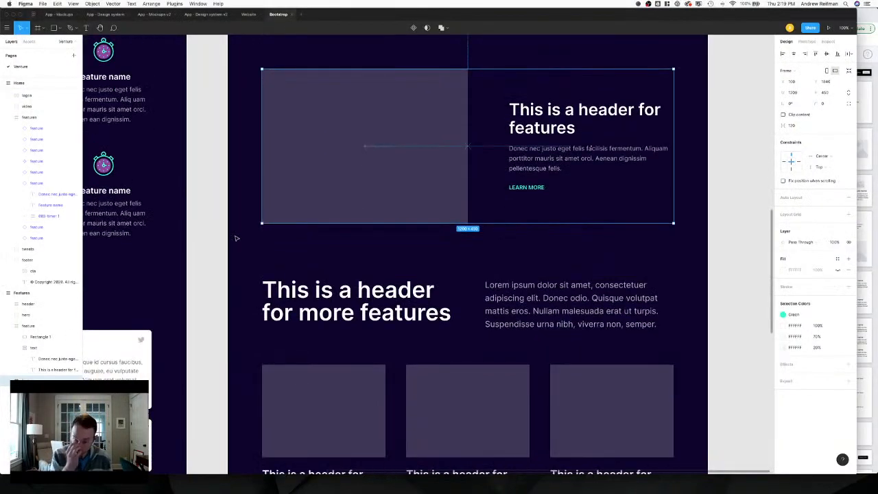
{"action": "scroll", "coordinate": [235, 238], "scroll_direction": "down", "scroll_amount": 5}
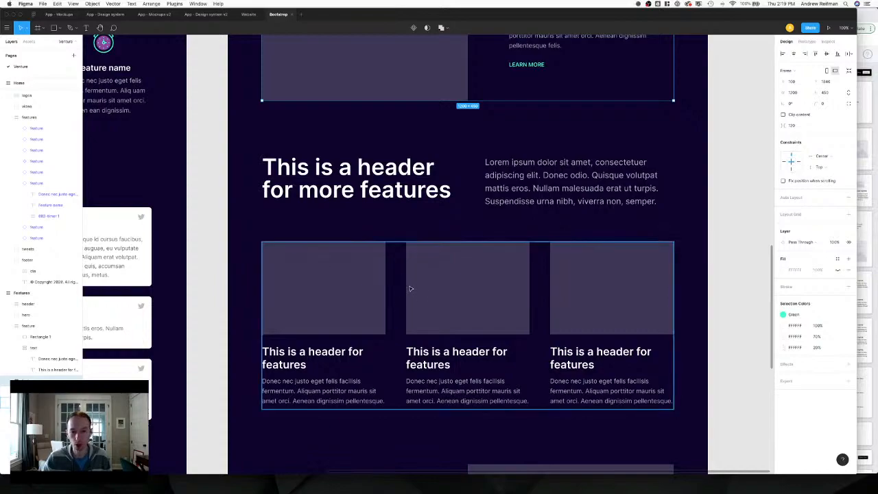
{"action": "key", "text": "super+Tab"}
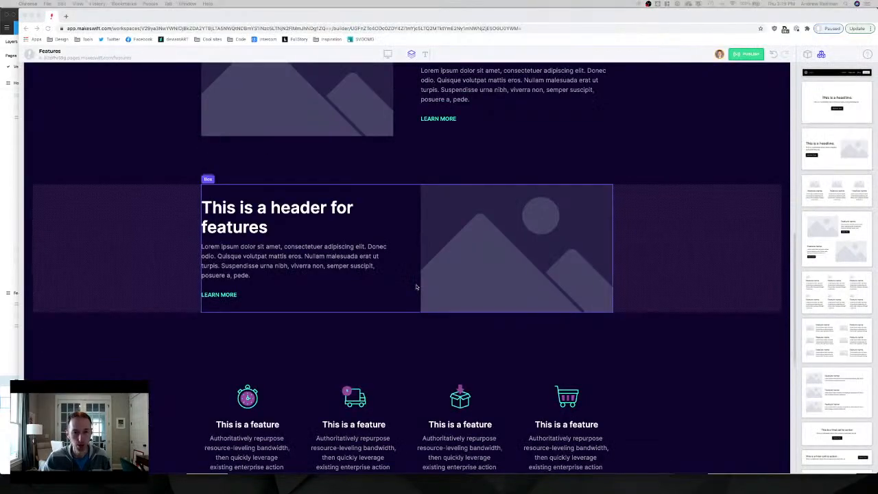
{"action": "scroll", "coordinate": [413, 256], "scroll_direction": "down", "scroll_amount": 1}
{"action": "scroll", "coordinate": [412, 256], "scroll_direction": "down", "scroll_amount": 1}
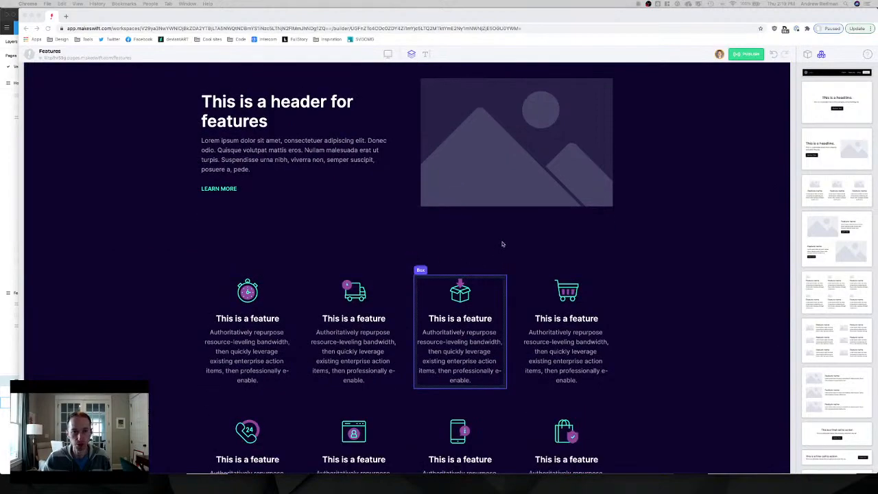
{"action": "scroll", "coordinate": [502, 244], "scroll_direction": "up", "scroll_amount": 1}
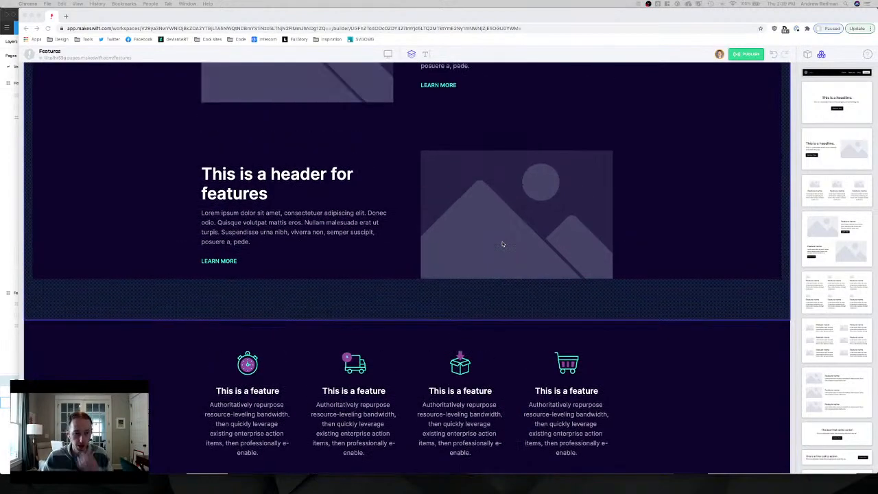
Duplicate the features-1 section holding both image-and-text rows and rename the copy features-2.
{"action": "scroll", "coordinate": [254, 220], "scroll_direction": "up", "scroll_amount": 3}
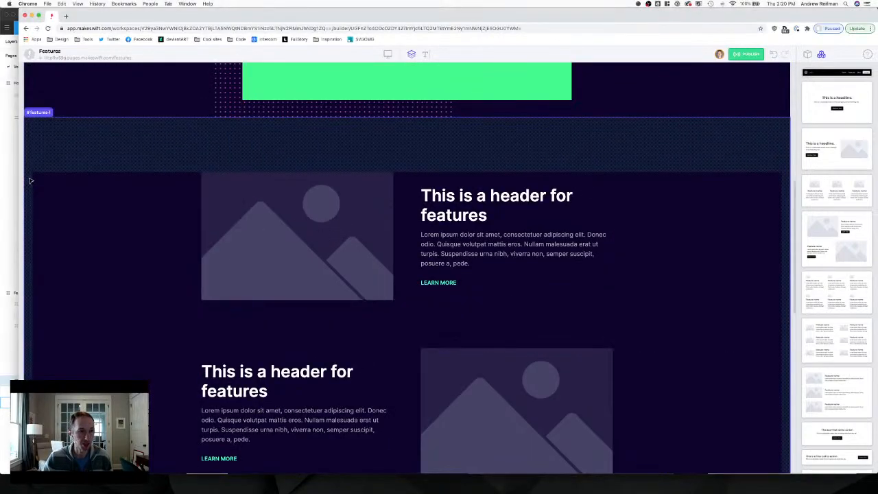
{"action": "left_click", "coordinate": [31, 181]}
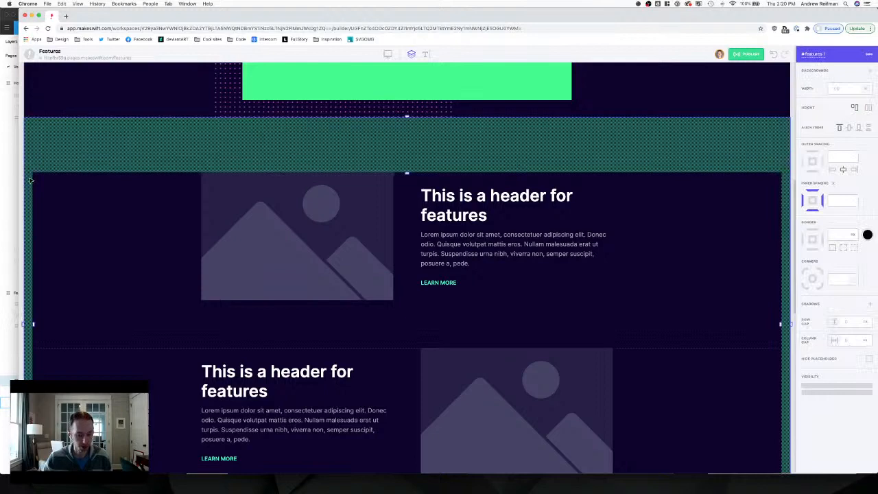
{"action": "scroll", "coordinate": [73, 173], "scroll_direction": "down", "scroll_amount": 5}
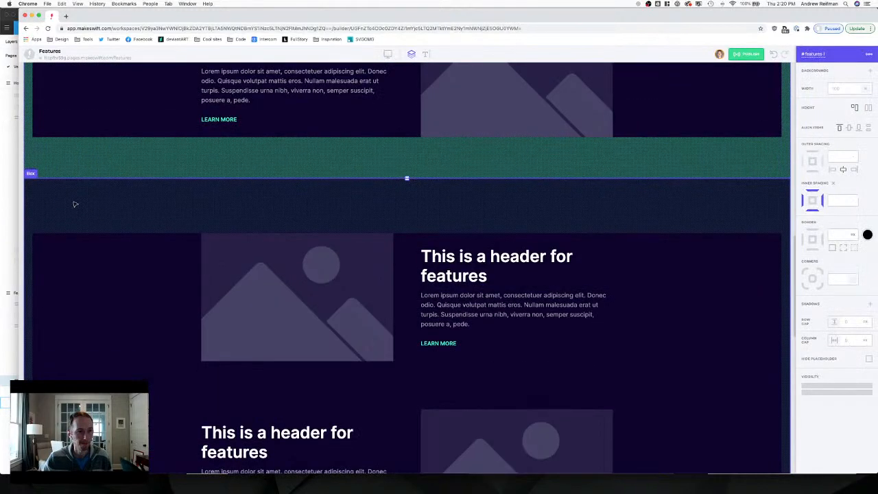
{"action": "left_click", "coordinate": [75, 204]}
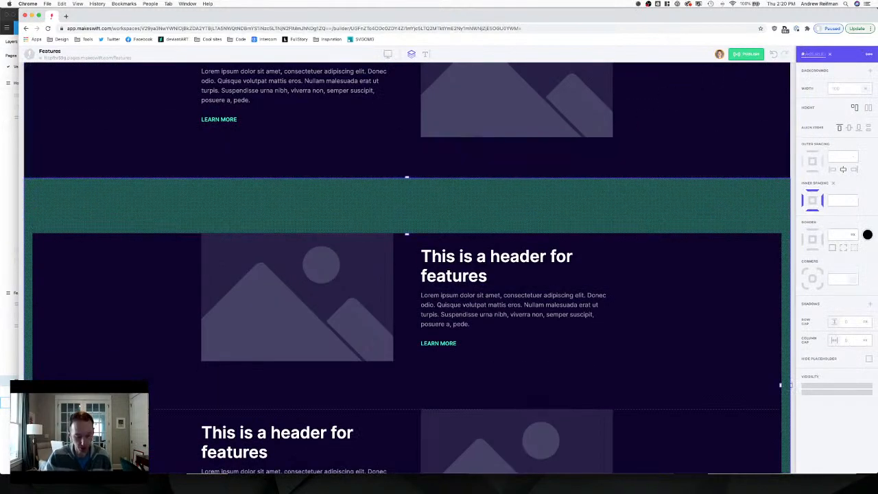
{"action": "type", "text": "features-2"}
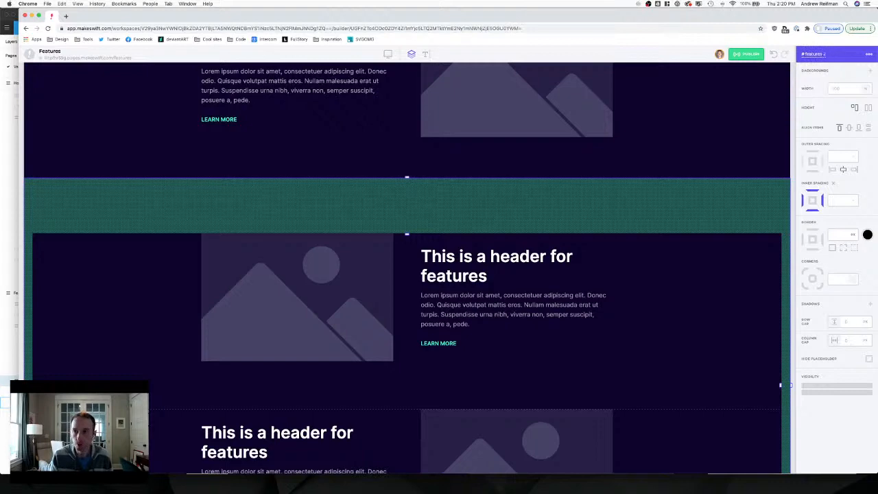
Delete the second image-and-text row, with its text beside the image on the right, from the features-2 section.
{"action": "left_click", "coordinate": [793, 105]}
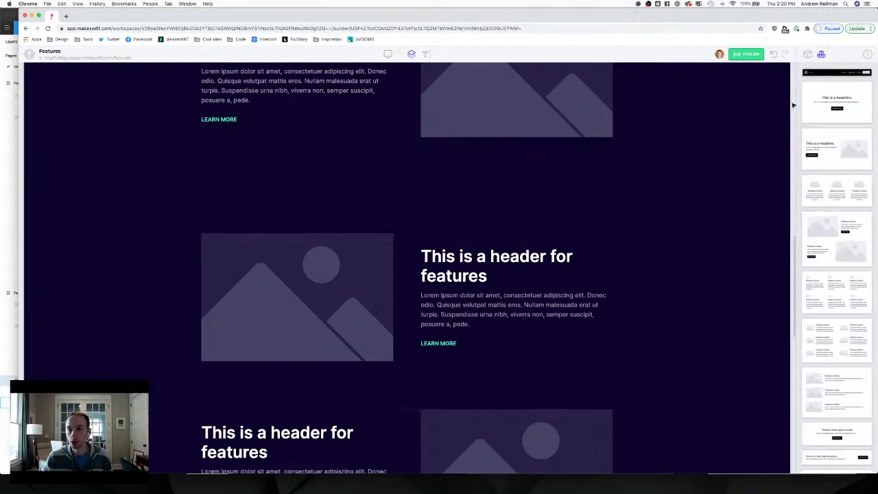
{"action": "scroll", "coordinate": [439, 357], "scroll_direction": "down", "scroll_amount": 2}
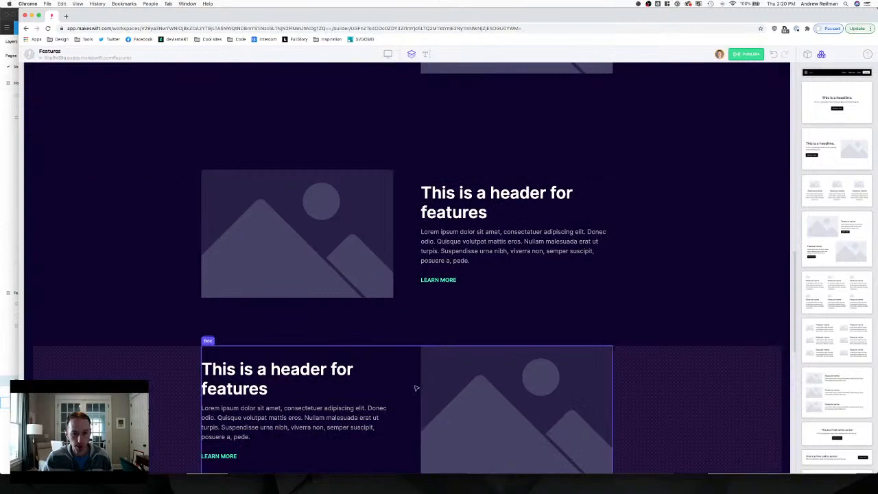
{"action": "left_click", "coordinate": [415, 389]}
{"action": "key", "text": "Delete"}
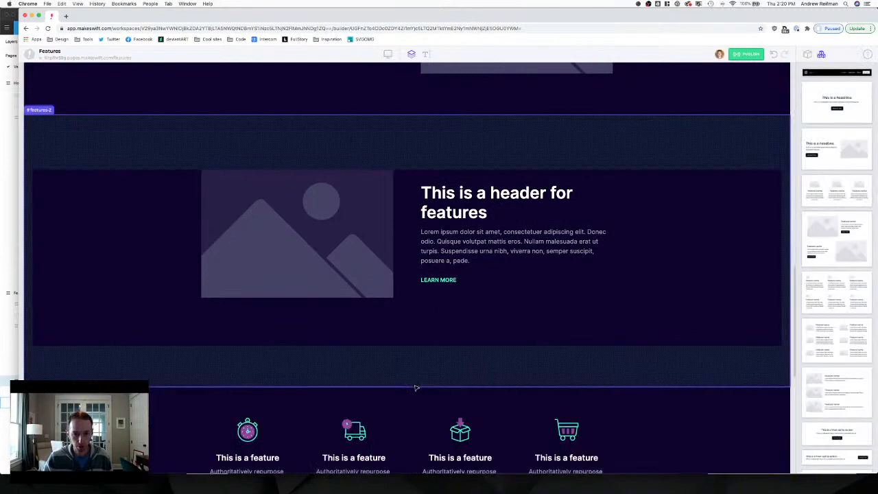
Remove the bottom outer spacing below the remaining image-and-text row in the features-2 section.
{"action": "left_click", "coordinate": [405, 293]}
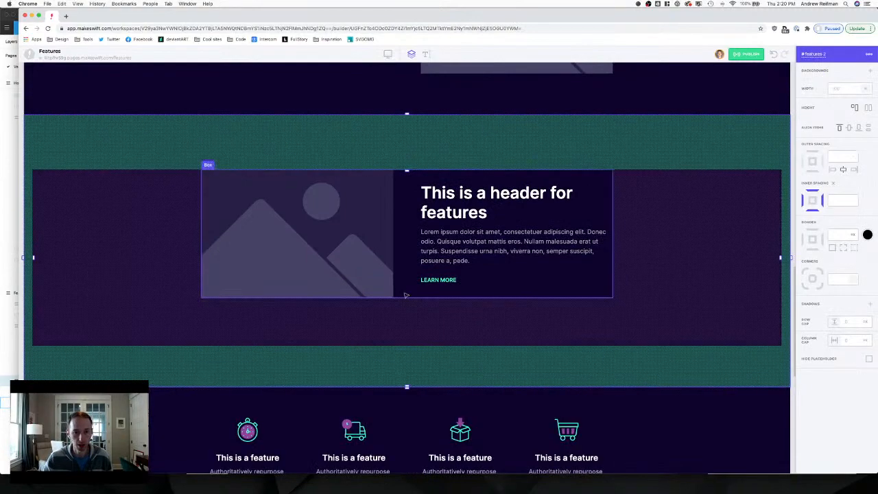
{"action": "left_click_drag", "start_coordinate": [406, 347], "coordinate": [411, 293]}
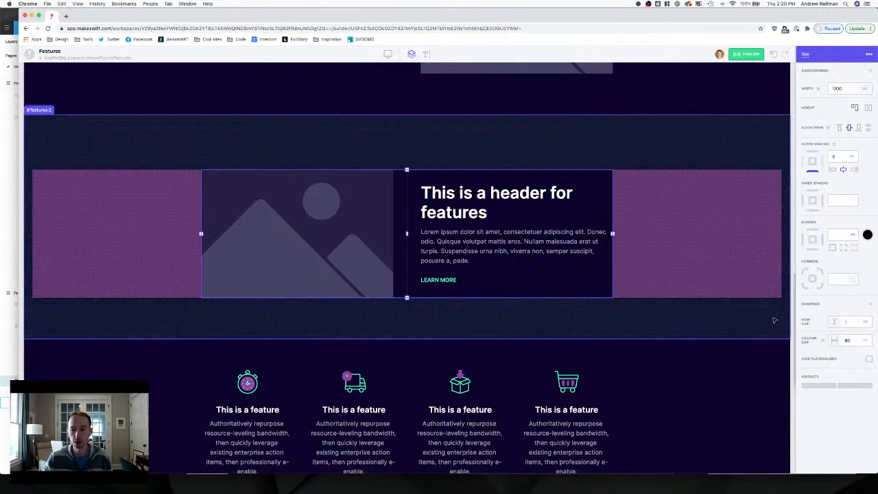
{"action": "left_click", "coordinate": [789, 311]}
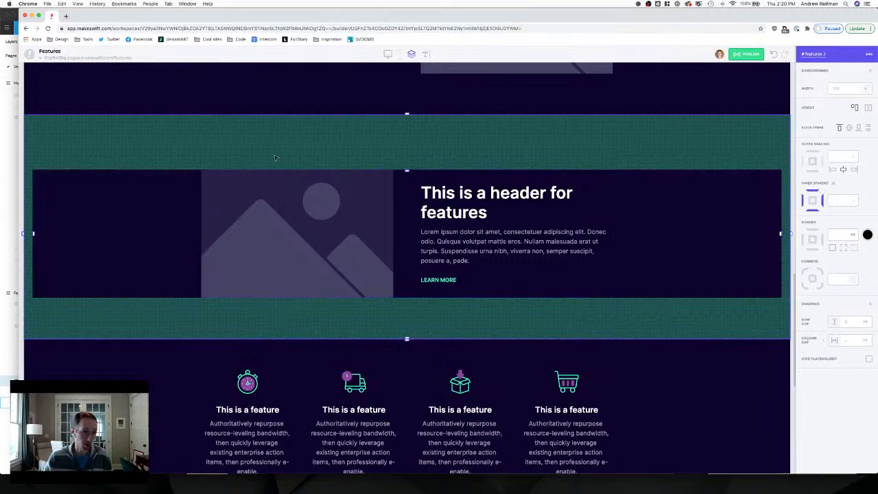
Check the available components and layouts, and reload the Features page in the builder.
{"action": "mouse_move", "coordinate": [212, 164]}
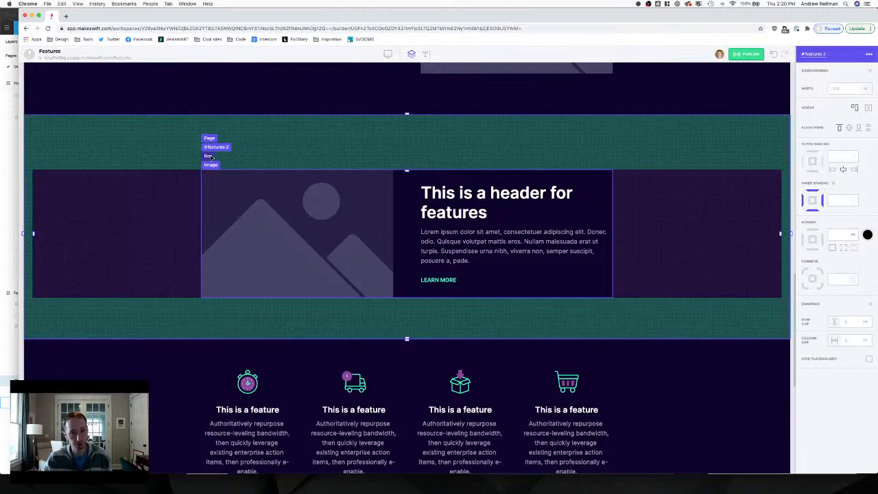
{"action": "left_click", "coordinate": [795, 92]}
{"action": "left_click", "coordinate": [807, 57]}
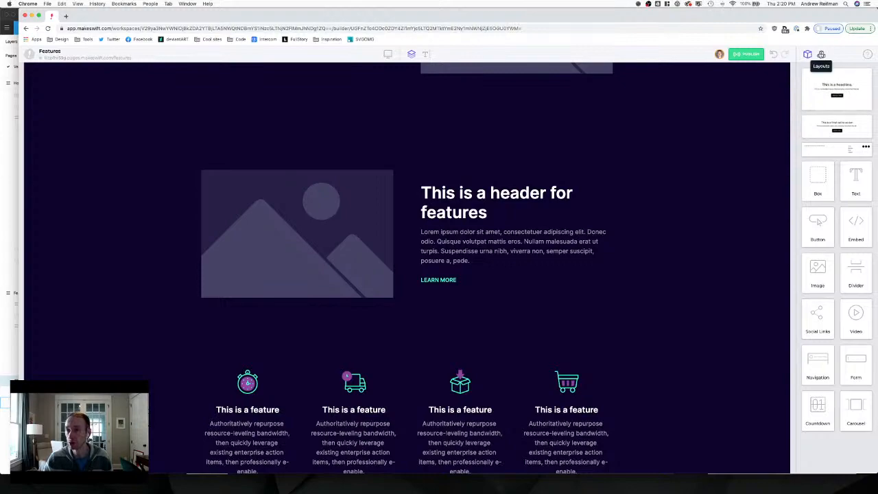
{"action": "left_click", "coordinate": [821, 54]}
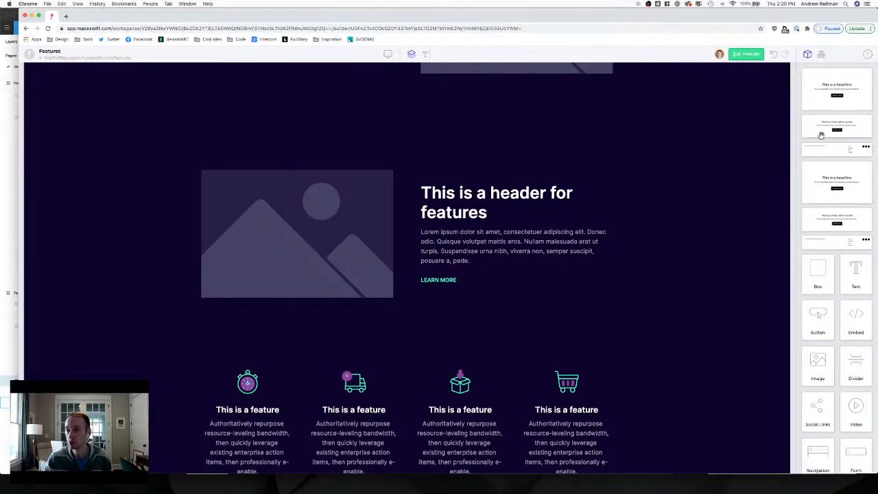
{"action": "scroll", "coordinate": [821, 134], "scroll_direction": "down", "scroll_amount": 2}
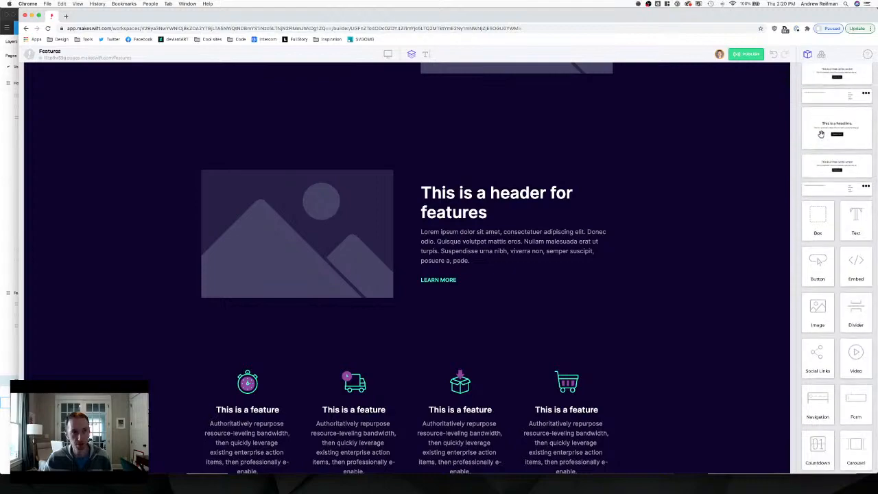
{"action": "key", "text": "super+r"}
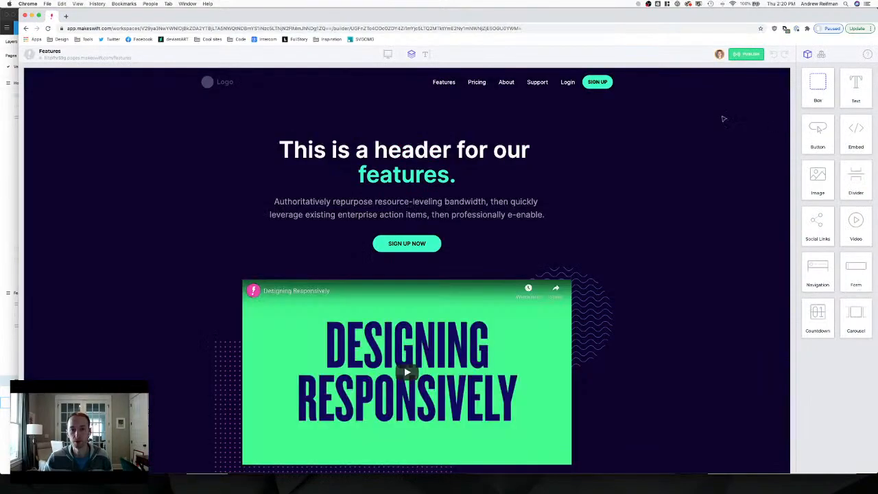
Insert an empty box above the image-and-text row in features-2 and set its width to 1200 px.
{"action": "scroll", "coordinate": [674, 117], "scroll_direction": "down", "scroll_amount": 10}
{"action": "scroll", "coordinate": [675, 117], "scroll_direction": "up", "scroll_amount": 4}
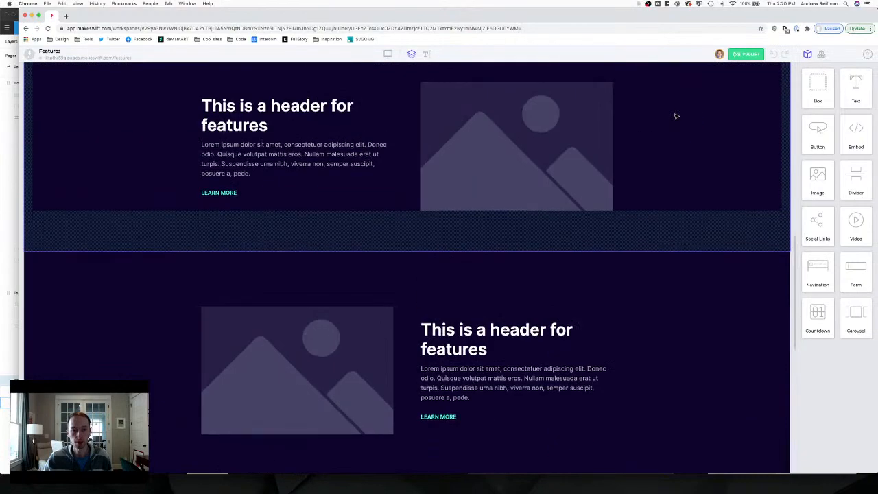
{"action": "scroll", "coordinate": [676, 116], "scroll_direction": "up", "scroll_amount": 3}
{"action": "scroll", "coordinate": [676, 116], "scroll_direction": "down", "scroll_amount": 6}
{"action": "scroll", "coordinate": [676, 116], "scroll_direction": "up", "scroll_amount": 1}
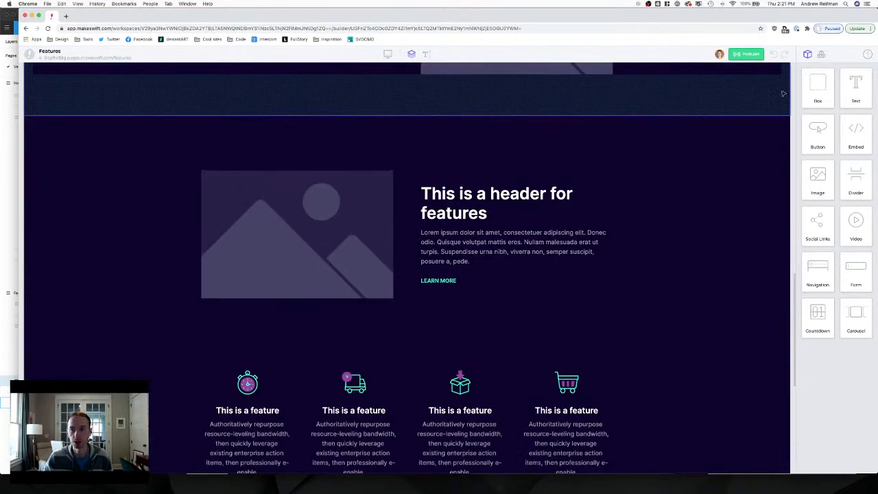
{"action": "left_click_drag", "start_coordinate": [816, 88], "coordinate": [398, 176]}
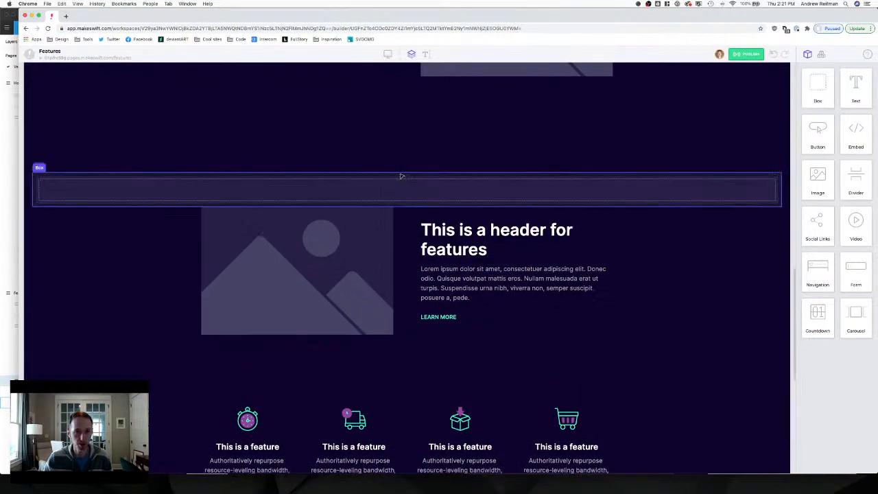
{"action": "left_click", "coordinate": [395, 189]}
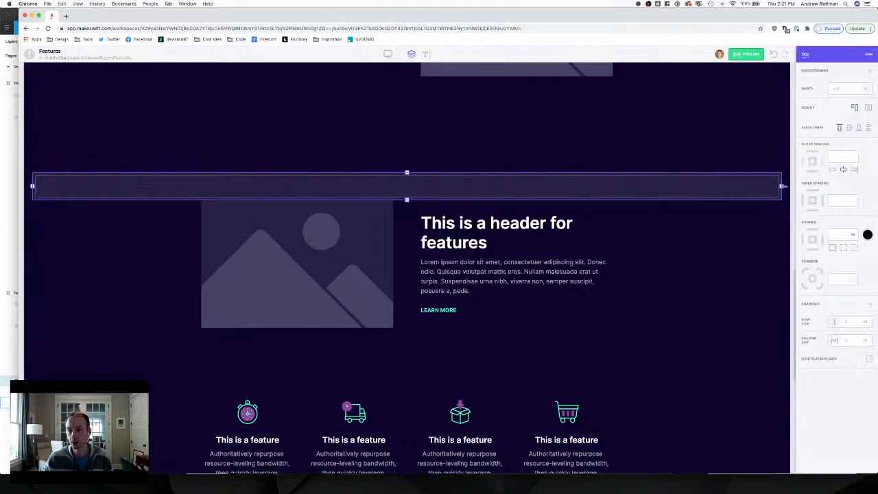
{"action": "left_click_drag", "start_coordinate": [782, 186], "coordinate": [615, 187]}
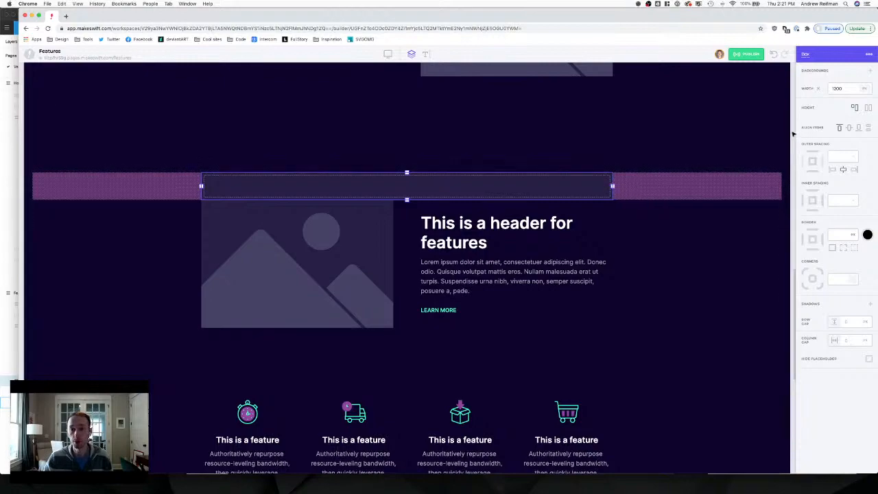
Name the new 1200 px box features-2-content.
{"action": "left_click", "coordinate": [805, 55]}
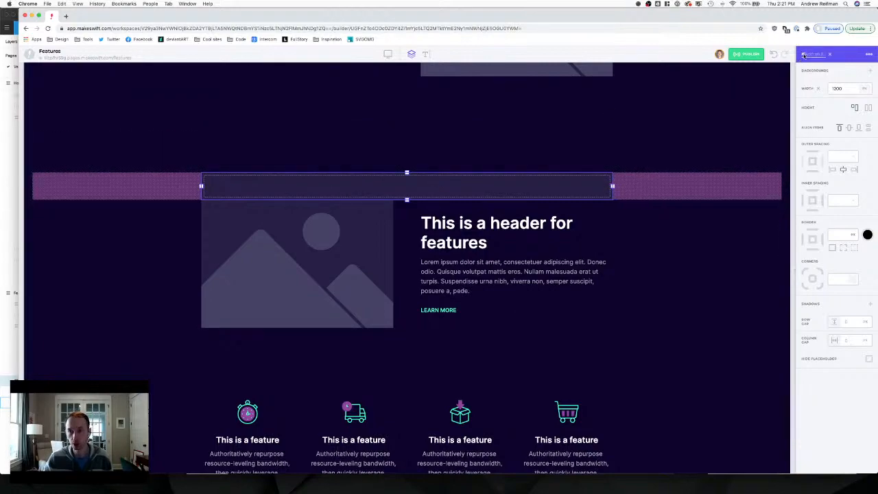
{"action": "type", "text": "features"}
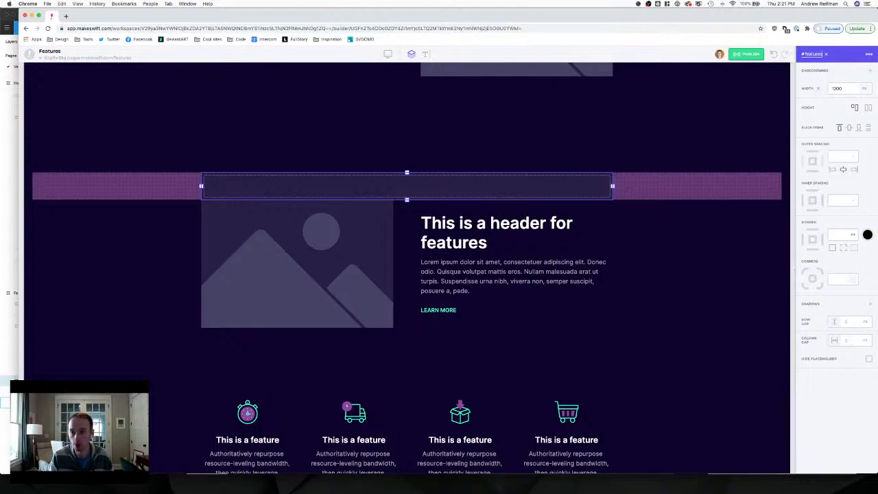
{"action": "type", "text": "-2-content"}
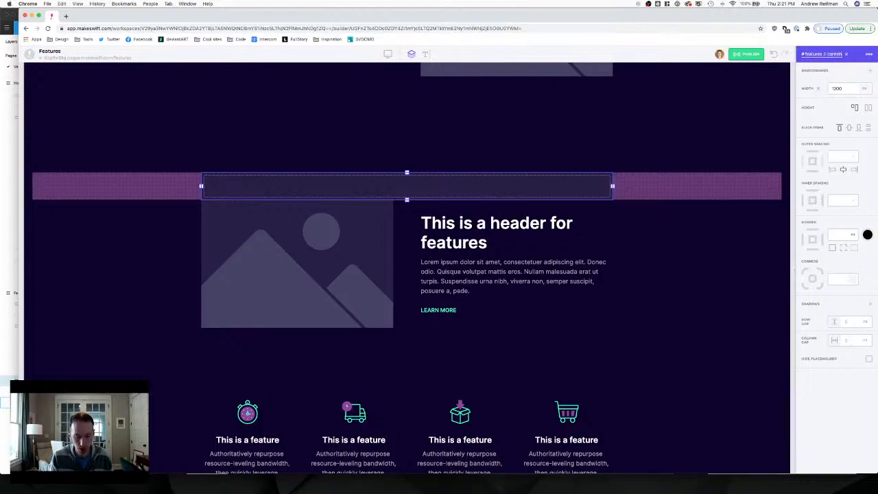
{"action": "left_click", "coordinate": [794, 101]}
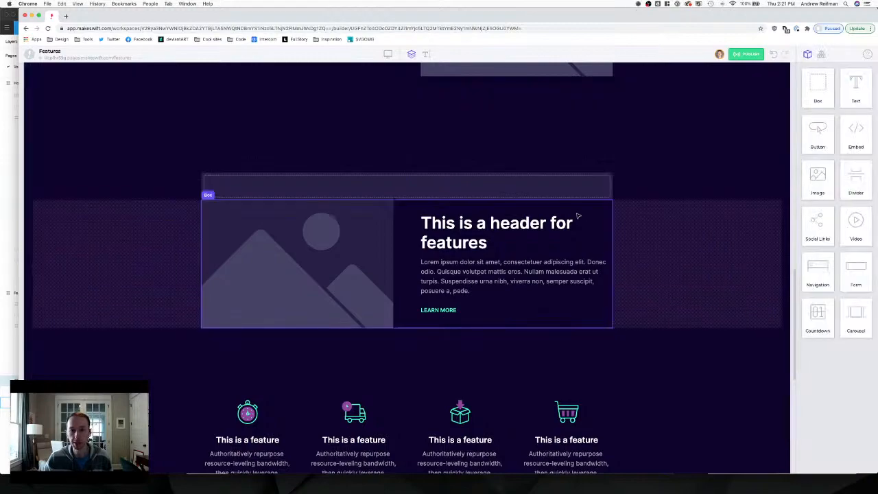
Copy the row's header and lorem ipsum paragraph into the features-2-content box, placing the paragraph to the right of the header.
{"action": "left_click", "coordinate": [451, 231]}
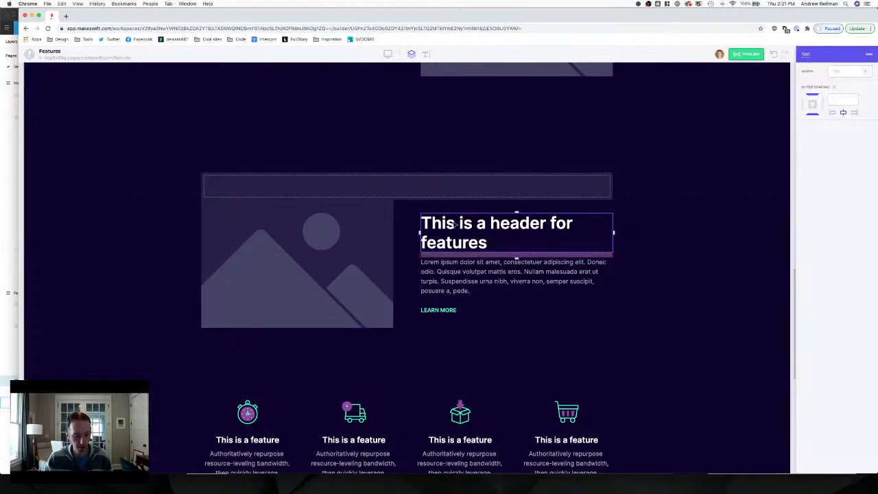
{"action": "left_click_drag", "start_coordinate": [454, 226], "coordinate": [349, 192]}
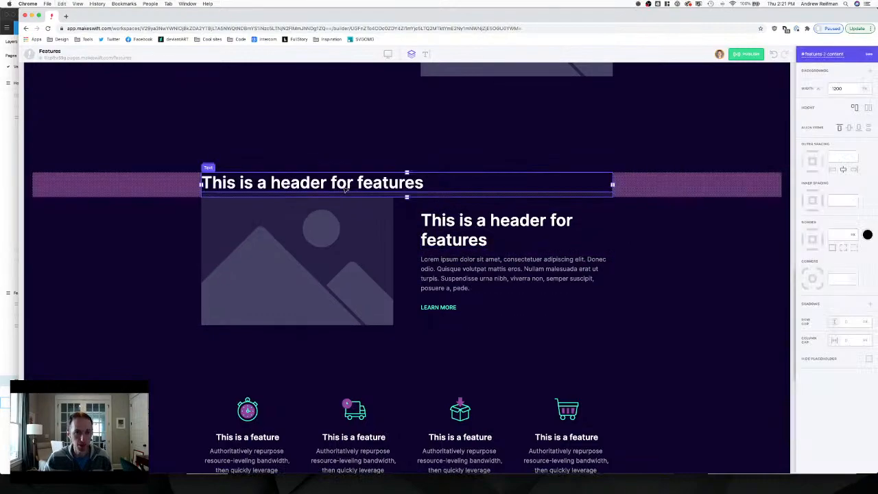
{"action": "left_click", "coordinate": [433, 270]}
{"action": "left_click_drag", "start_coordinate": [433, 270], "coordinate": [610, 186]}
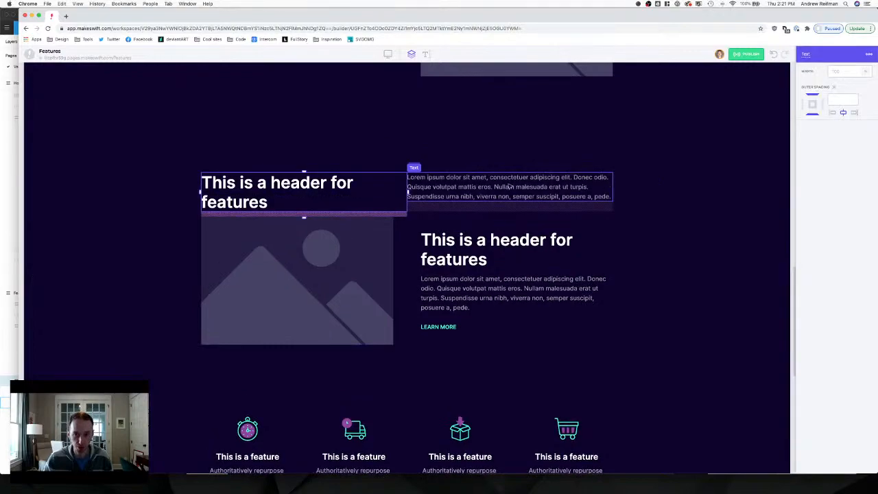
Apply the Heading 1 typography style to the copied header and the Subheader style to the copied paragraph.
{"action": "triple_click", "coordinate": [289, 183]}
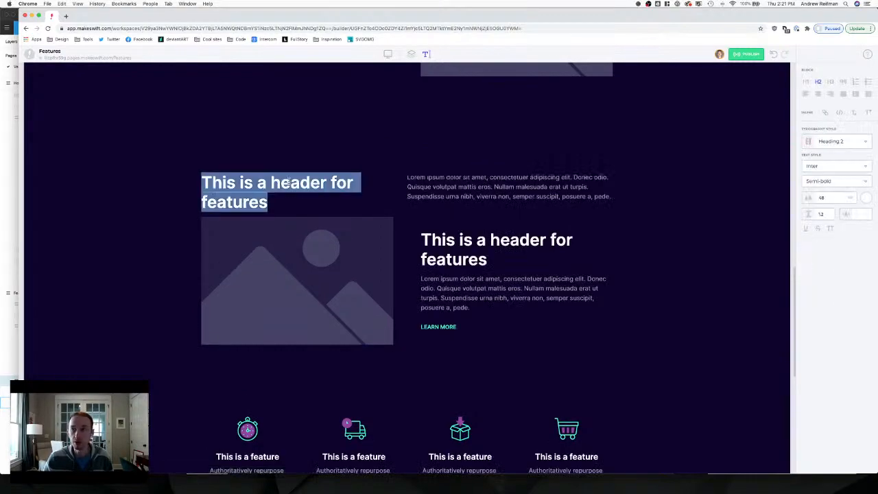
{"action": "left_click", "coordinate": [830, 141]}
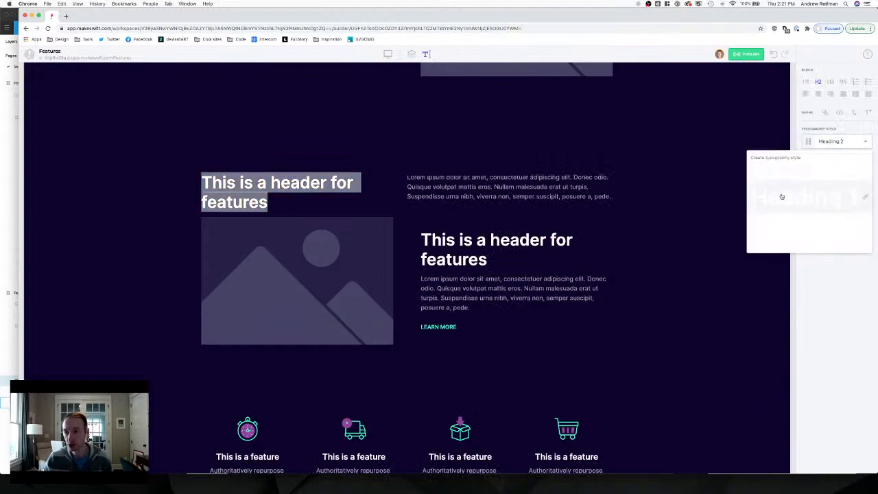
{"action": "left_click", "coordinate": [780, 197]}
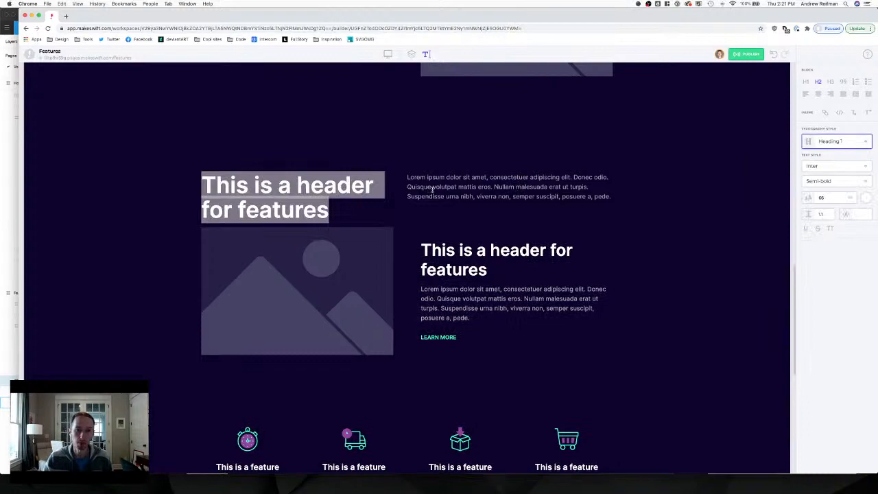
{"action": "triple_click", "coordinate": [430, 186]}
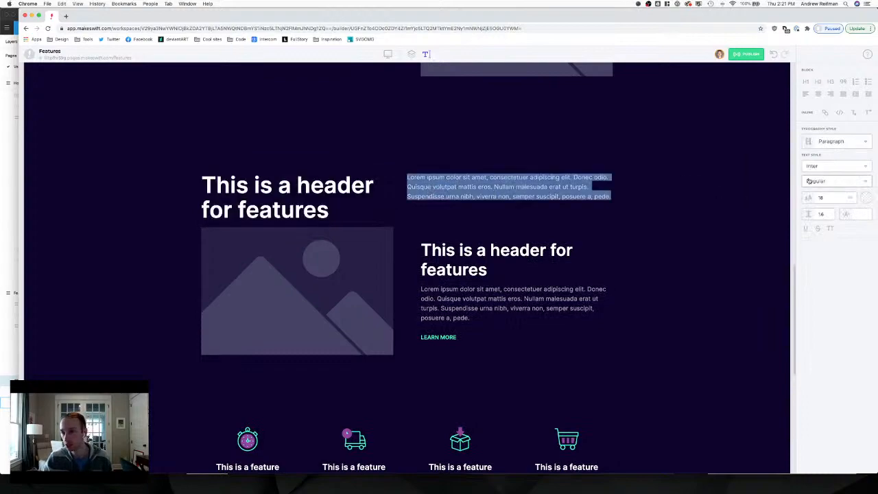
{"action": "left_click", "coordinate": [829, 143]}
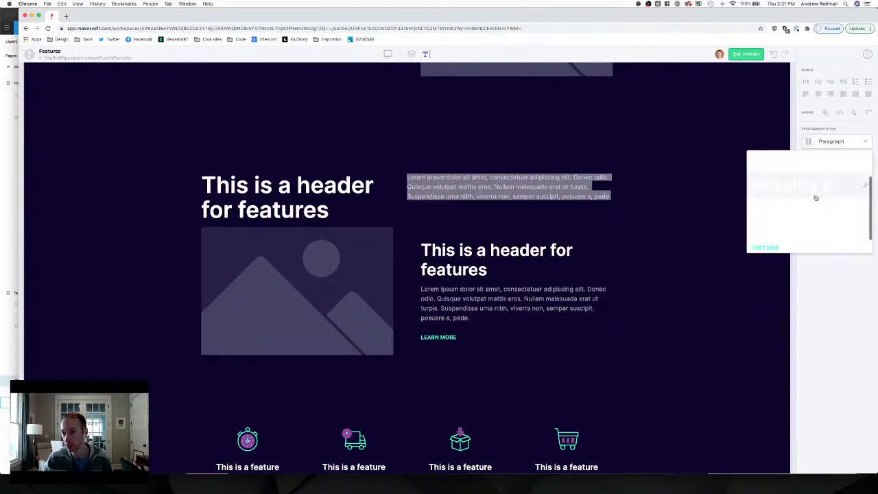
{"action": "left_click", "coordinate": [788, 234]}
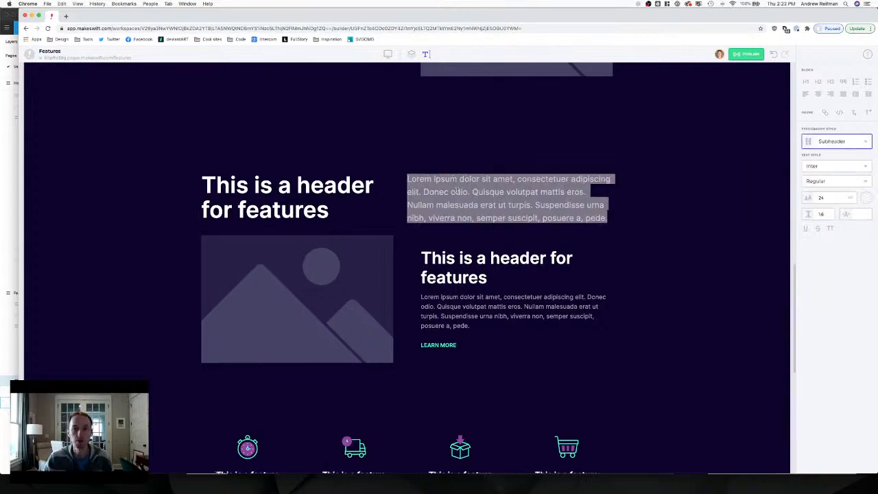
{"action": "left_click", "coordinate": [412, 54]}
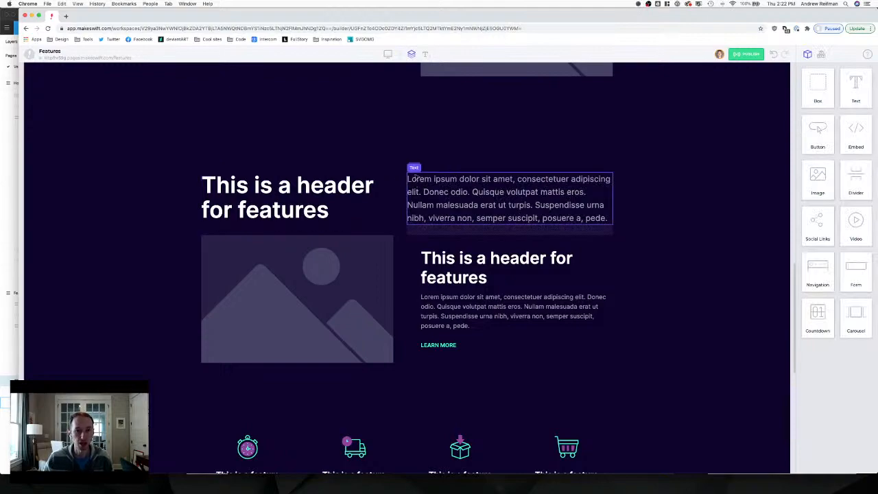
Set the bottom outer spacing of both the copied header and the copied paragraph to 0.
{"action": "left_click", "coordinate": [338, 221]}
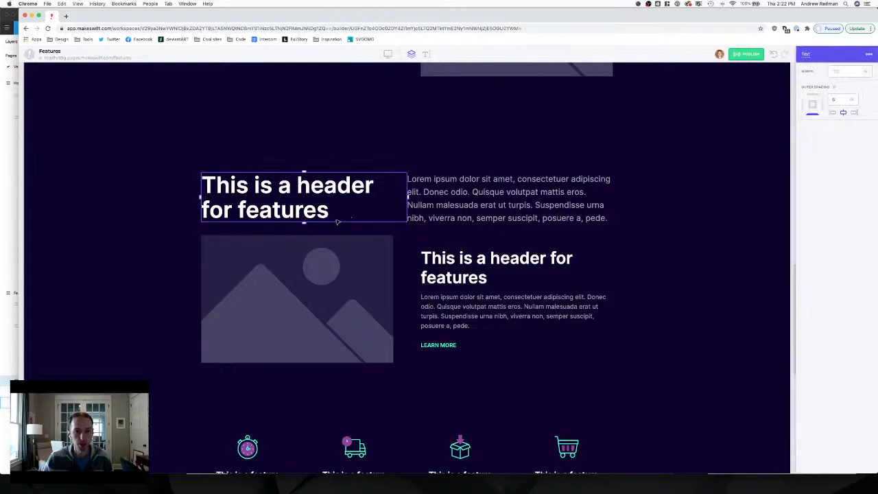
{"action": "left_click", "coordinate": [434, 217]}
{"action": "left_click_drag", "start_coordinate": [506, 231], "coordinate": [510, 221]}
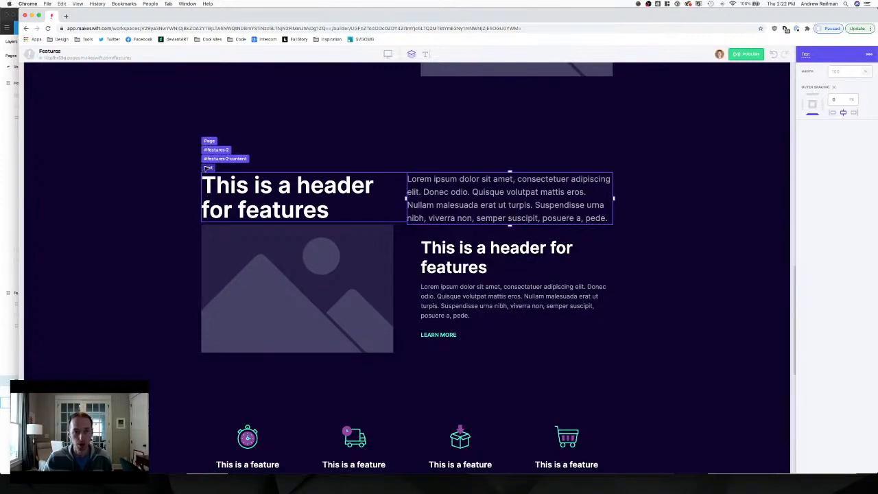
Set the column gap of the features-2-content box to 50 px.
{"action": "left_click", "coordinate": [208, 159]}
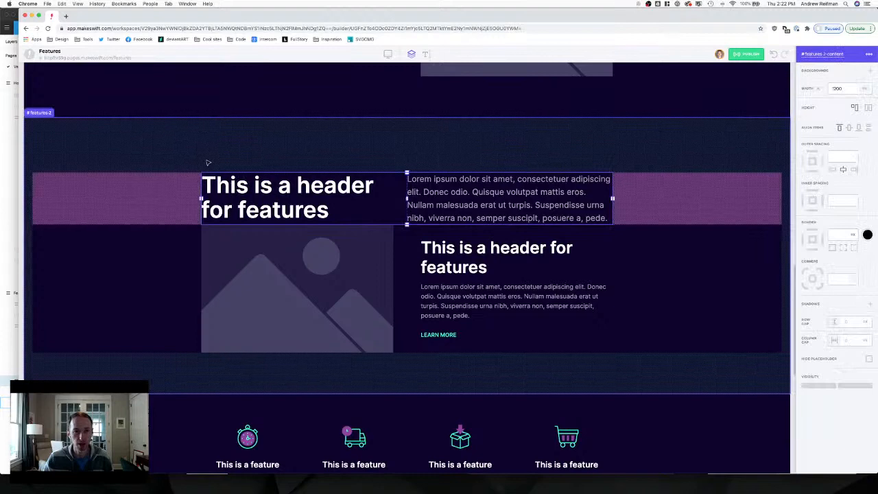
{"action": "left_click", "coordinate": [856, 342]}
{"action": "type", "text": "25"}
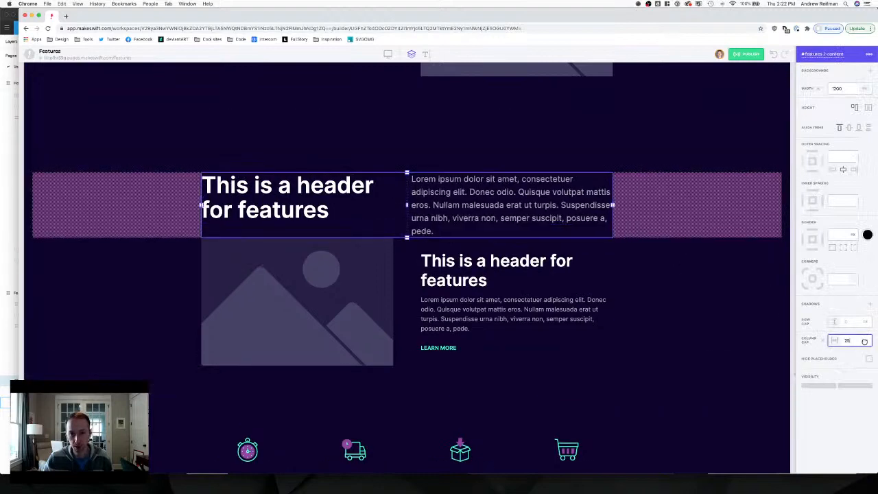
{"action": "left_click_drag", "start_coordinate": [865, 342], "coordinate": [870, 339]}
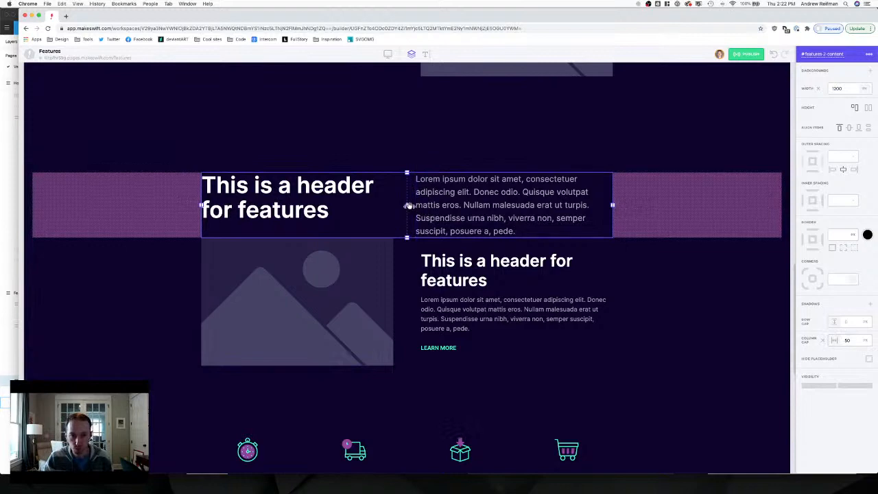
Compare the features-2 intro header and paragraph with the matching section of the Figma mockup, returning to Makeswift.
{"action": "mouse_move", "coordinate": [406, 205]}
{"action": "left_mouse_down"}
{"action": "mouse_move", "coordinate": [378, 204]}
{"action": "mouse_move", "coordinate": [396, 203]}
{"action": "left_mouse_up"}
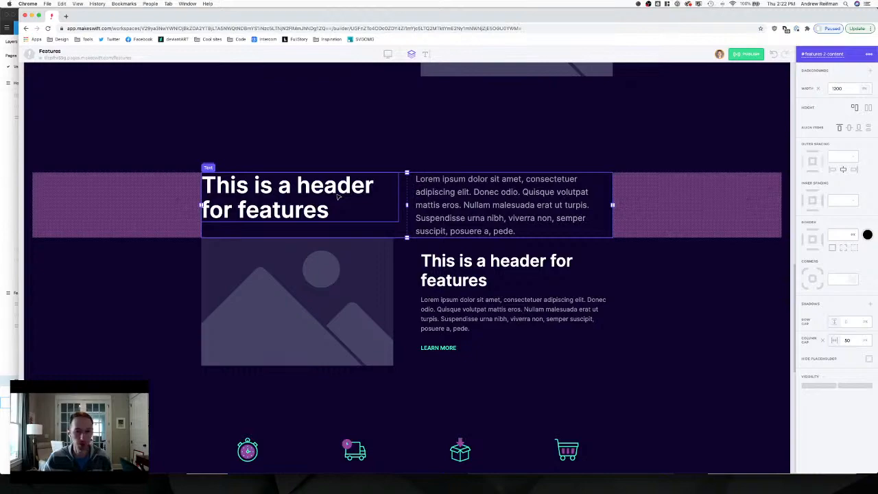
{"action": "scroll", "coordinate": [337, 197], "scroll_direction": "down", "scroll_amount": 2}
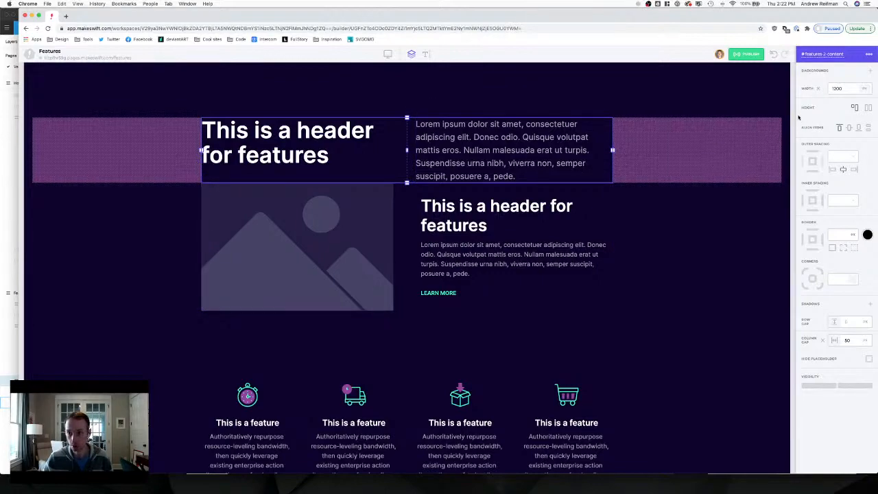
{"action": "key", "text": "Escape"}
{"action": "left_click", "coordinate": [10, 168]}
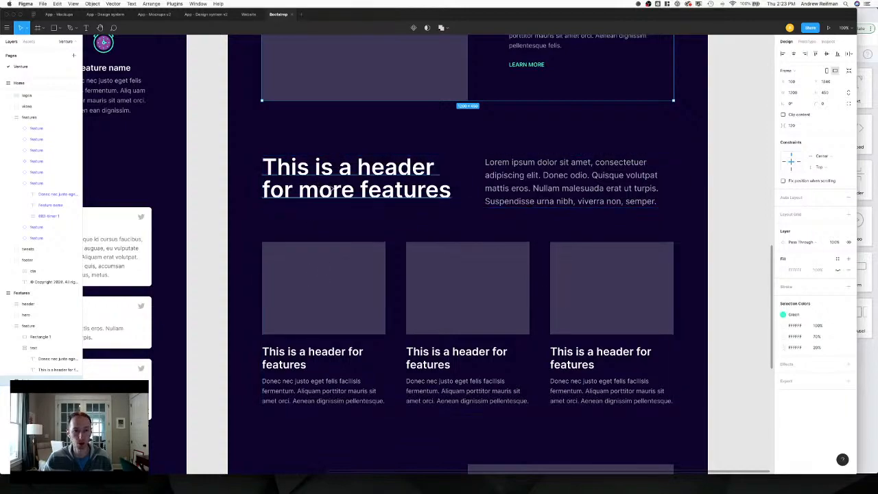
{"action": "key", "text": "super+Tab"}
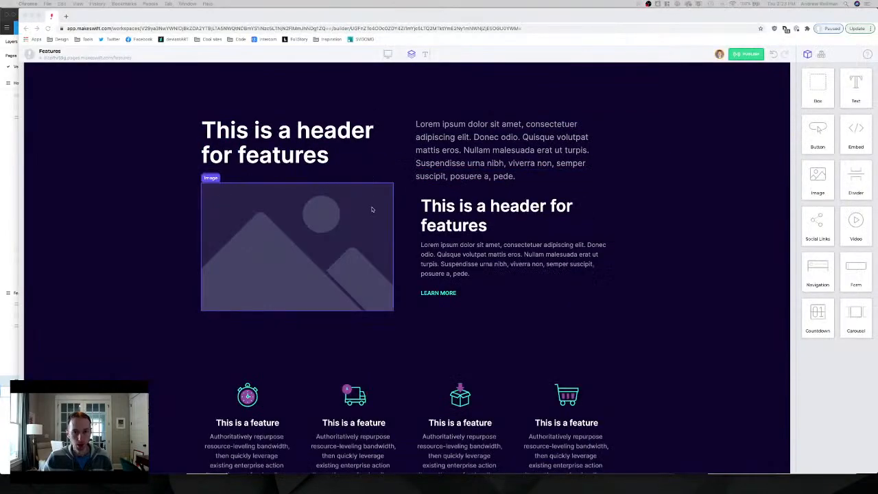
Add a box below the intro header and paragraph with 100 px top outer spacing, and check the layout against the Figma mockup.
{"action": "scroll", "coordinate": [375, 206], "scroll_direction": "down", "scroll_amount": 1}
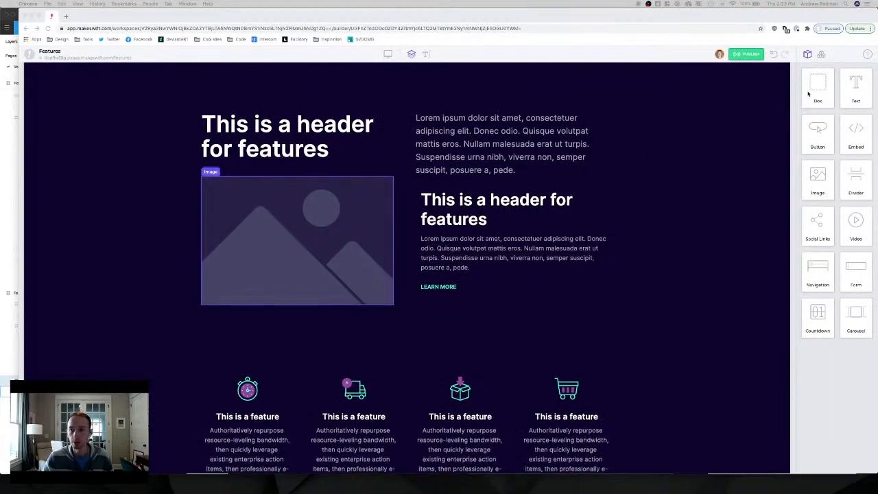
{"action": "left_click_drag", "start_coordinate": [818, 85], "coordinate": [417, 193]}
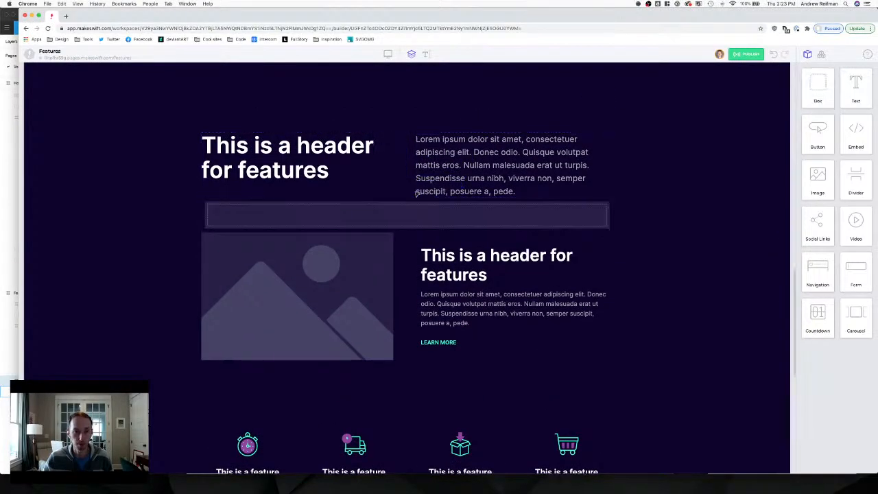
{"action": "left_click", "coordinate": [384, 218]}
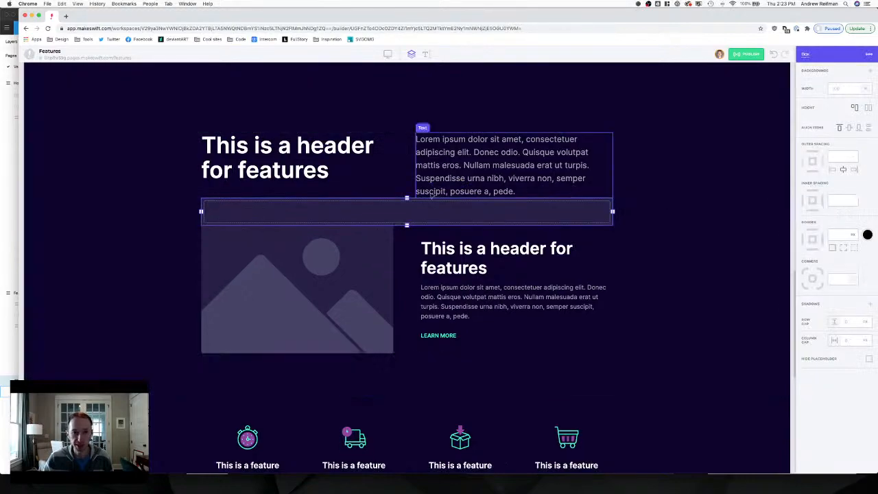
{"action": "left_click_drag", "start_coordinate": [406, 198], "coordinate": [409, 226]}
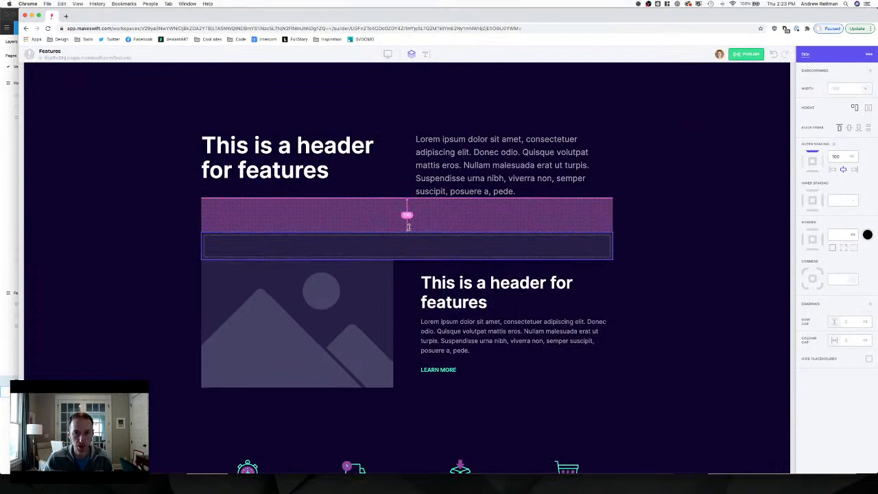
{"action": "left_click", "coordinate": [12, 219]}
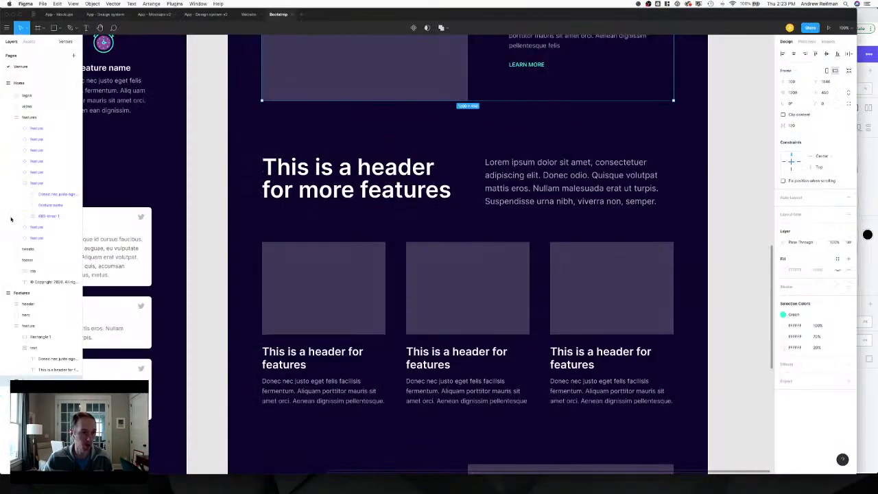
{"action": "left_click", "coordinate": [447, 251]}
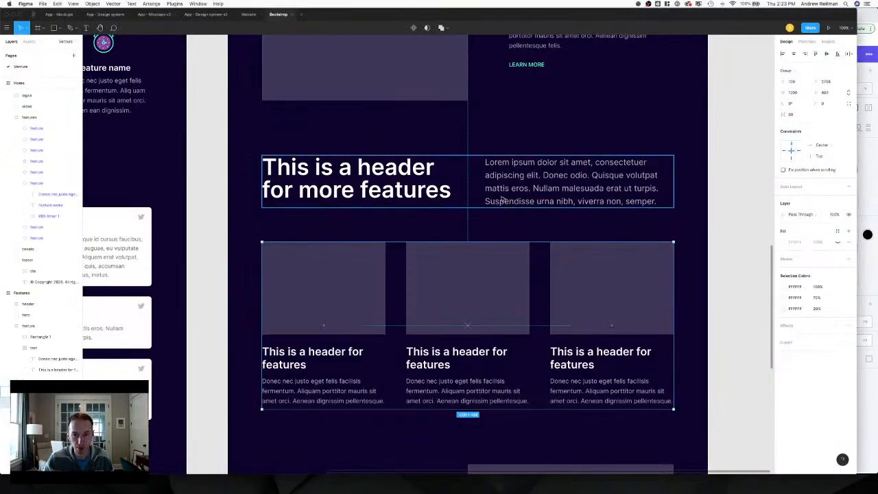
{"action": "key", "text": "super+Tab"}
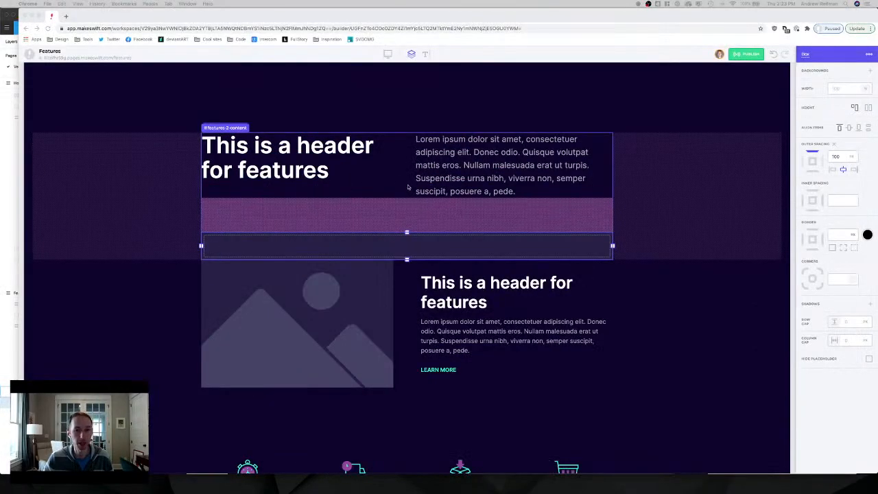
Move the image-and-text feature row into the new empty box below the intro.
{"action": "scroll", "coordinate": [429, 217], "scroll_direction": "down", "scroll_amount": 1}
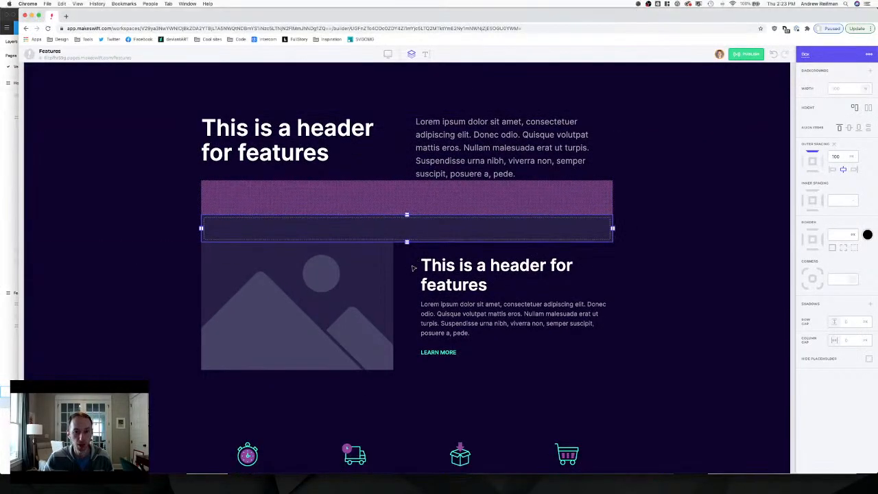
{"action": "mouse_move", "coordinate": [406, 275]}
{"action": "left_mouse_down"}
{"action": "mouse_move", "coordinate": [417, 268]}
{"action": "mouse_move", "coordinate": [418, 221]}
{"action": "mouse_move", "coordinate": [411, 237]}
{"action": "left_mouse_up"}
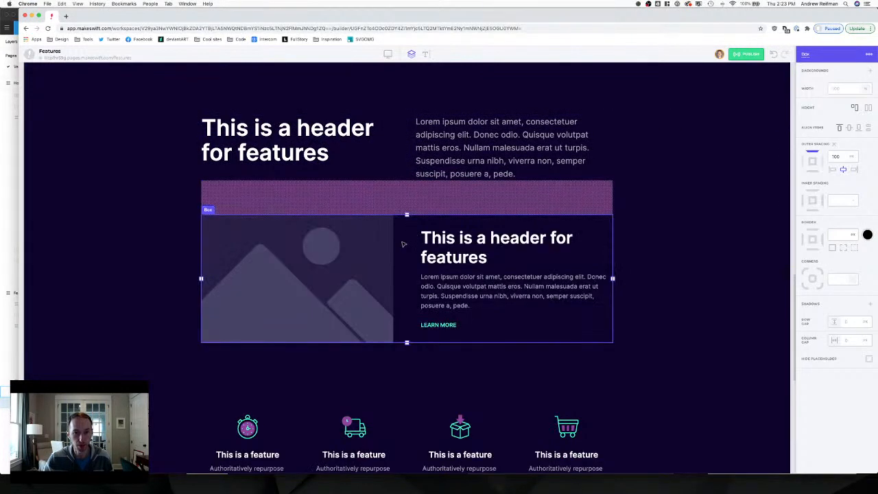
{"action": "left_click", "coordinate": [304, 247]}
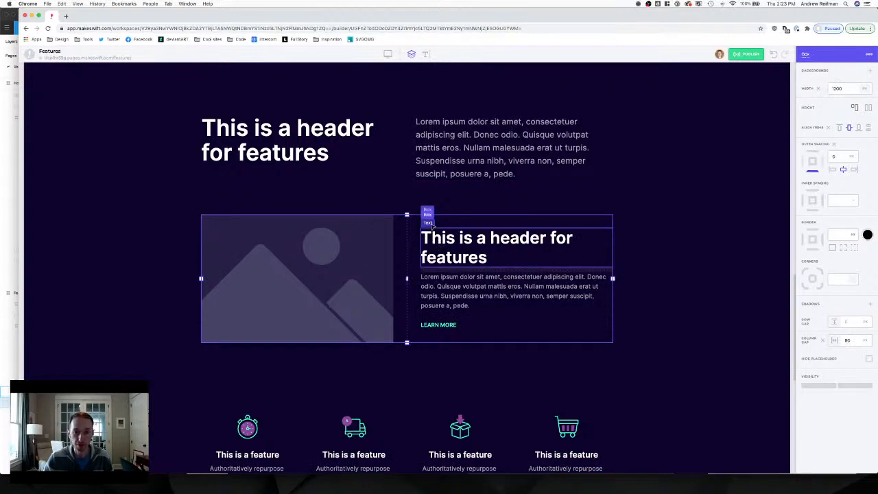
{"action": "mouse_move", "coordinate": [431, 219]}
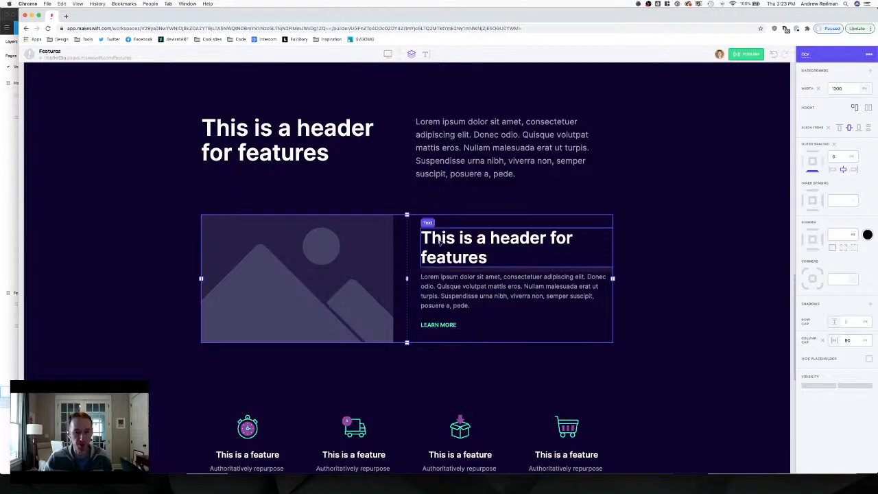
{"action": "key", "text": "Escape"}
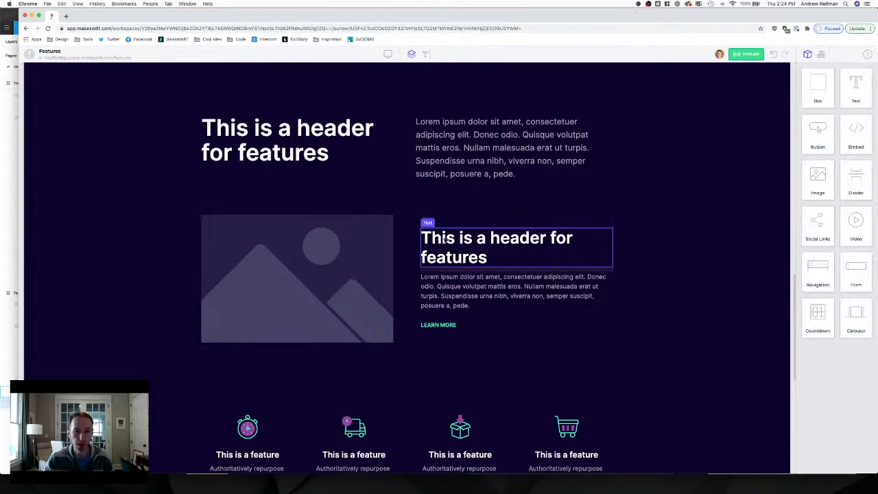
Move the feature's header, paragraph and LEARN MORE button underneath the image, and delete the emptied text box.
{"action": "left_click_drag", "start_coordinate": [453, 247], "coordinate": [296, 355]}
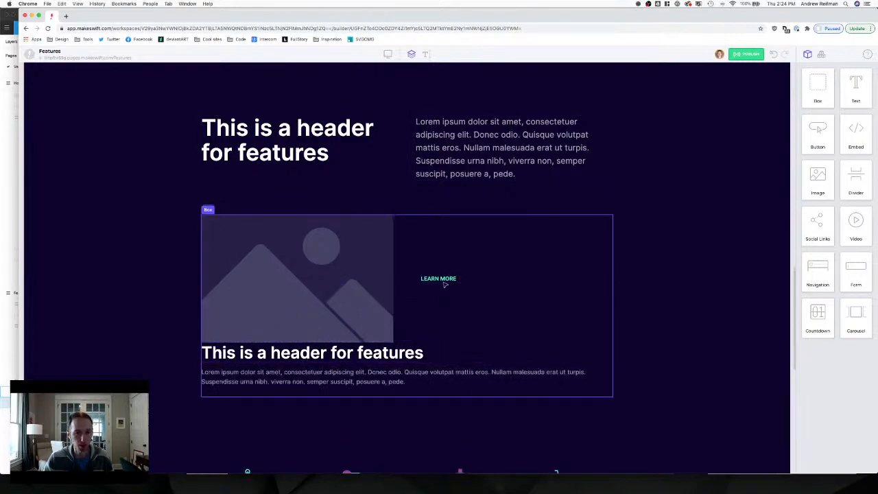
{"action": "left_click_drag", "start_coordinate": [444, 282], "coordinate": [335, 384]}
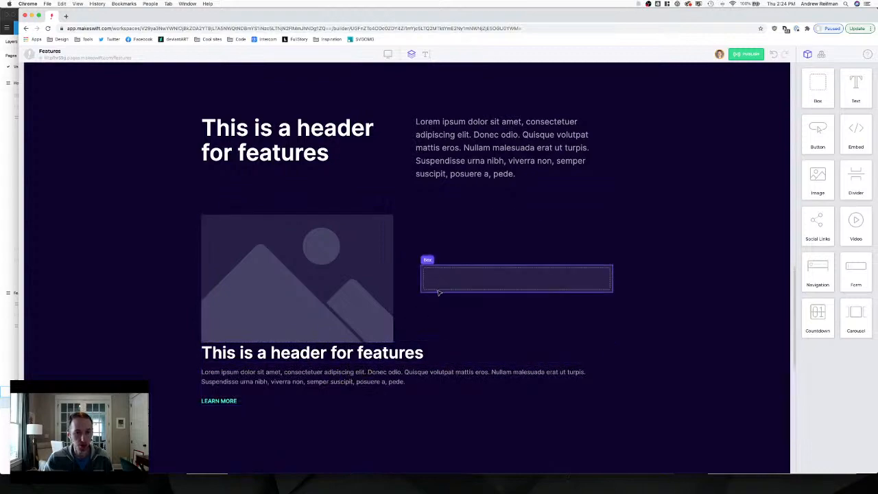
{"action": "left_click", "coordinate": [444, 282]}
{"action": "key", "text": "BackSpace"}
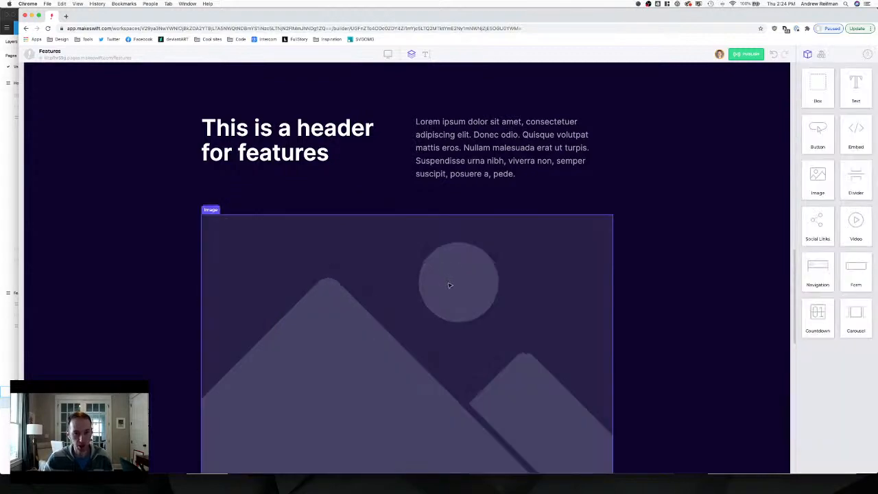
Set the feature image's bottom outer spacing to 20 px and switch to the Figma mockup for comparison.
{"action": "scroll", "coordinate": [406, 301], "scroll_direction": "down", "scroll_amount": 4}
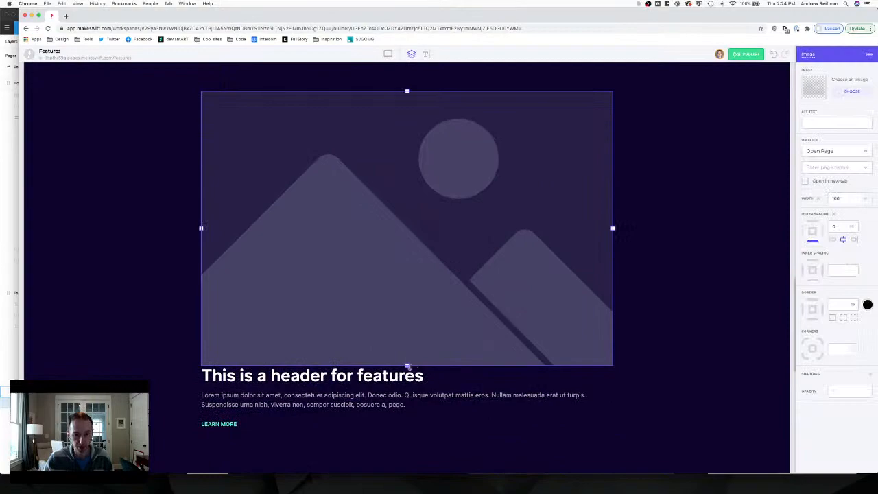
{"action": "left_click_drag", "start_coordinate": [407, 365], "coordinate": [407, 375]}
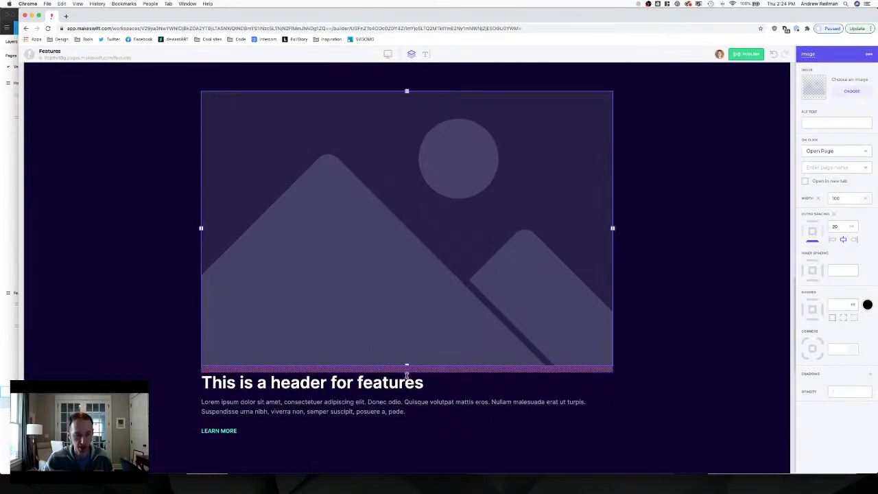
{"action": "left_click", "coordinate": [8, 249]}
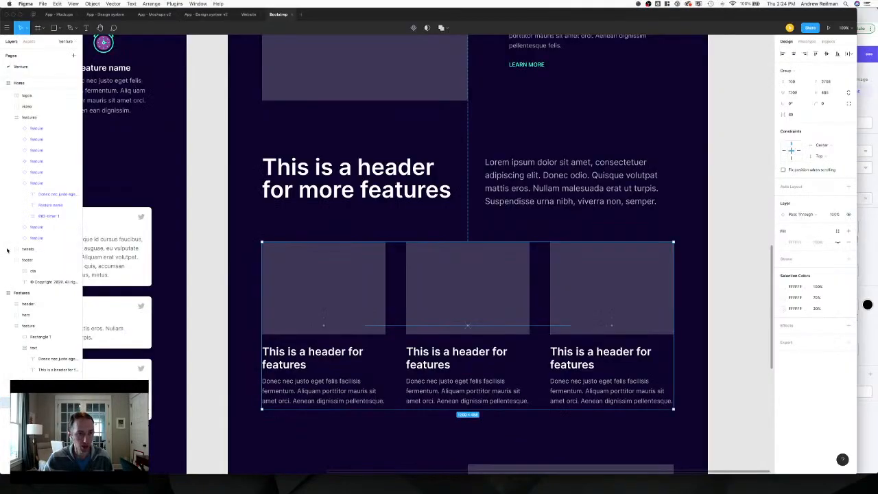
Set the spacing below the feature image to 30 px and apply the Heading 3 typography style to the header beneath it.
{"action": "left_click", "coordinate": [289, 357]}
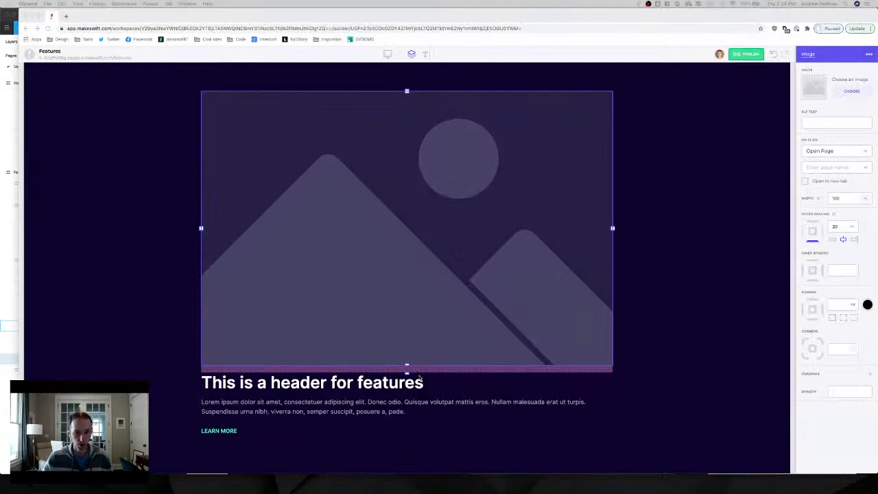
{"action": "left_click_drag", "start_coordinate": [406, 367], "coordinate": [406, 376]}
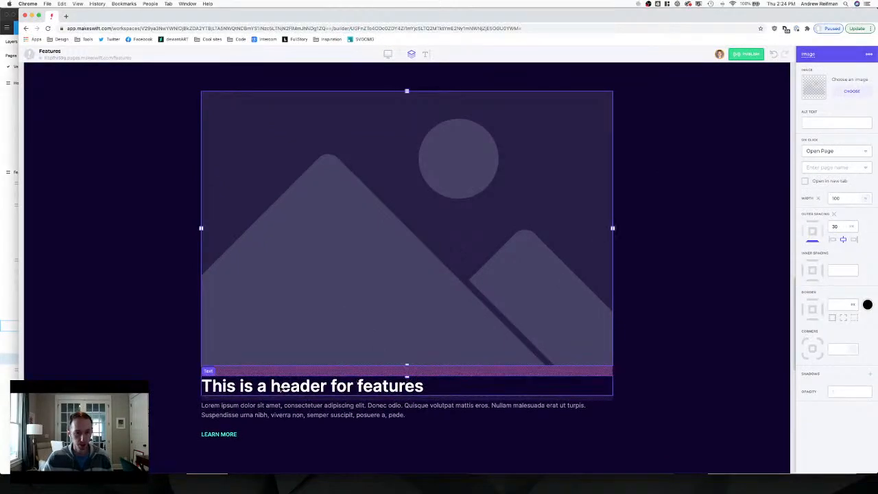
{"action": "left_click", "coordinate": [281, 387]}
{"action": "triple_click", "coordinate": [280, 387]}
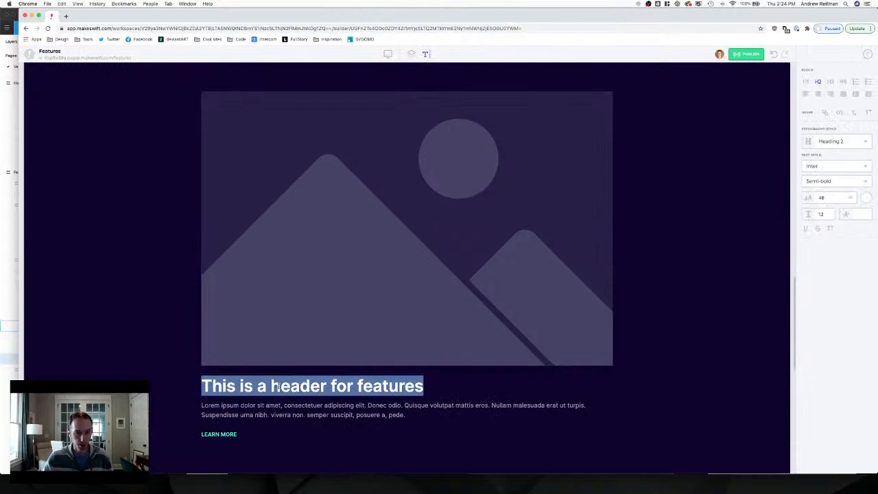
{"action": "left_click", "coordinate": [842, 142]}
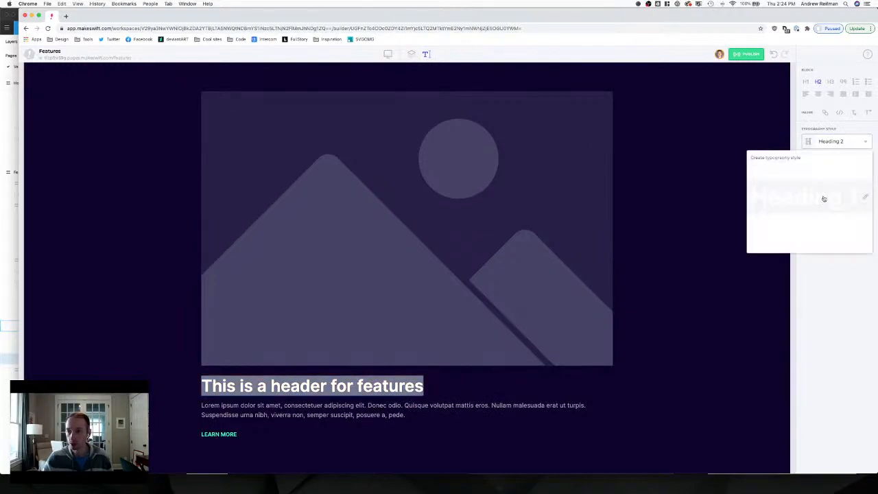
{"action": "left_click", "coordinate": [796, 244]}
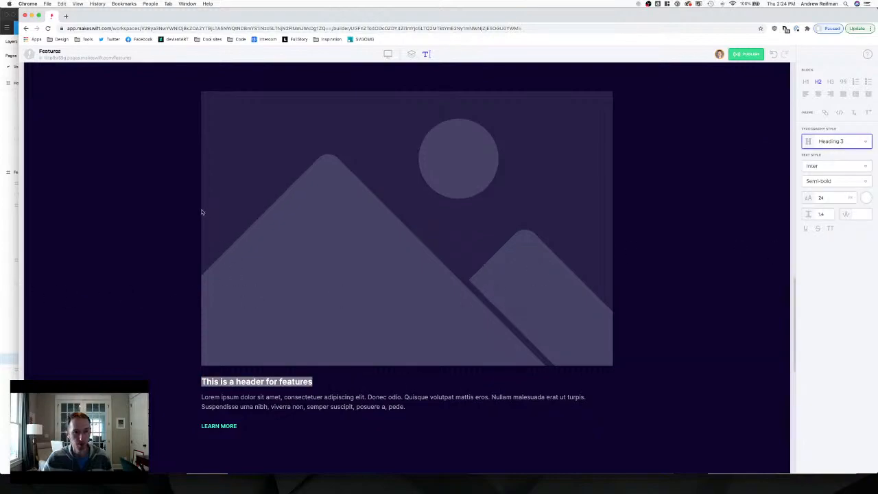
{"action": "left_click", "coordinate": [411, 53]}
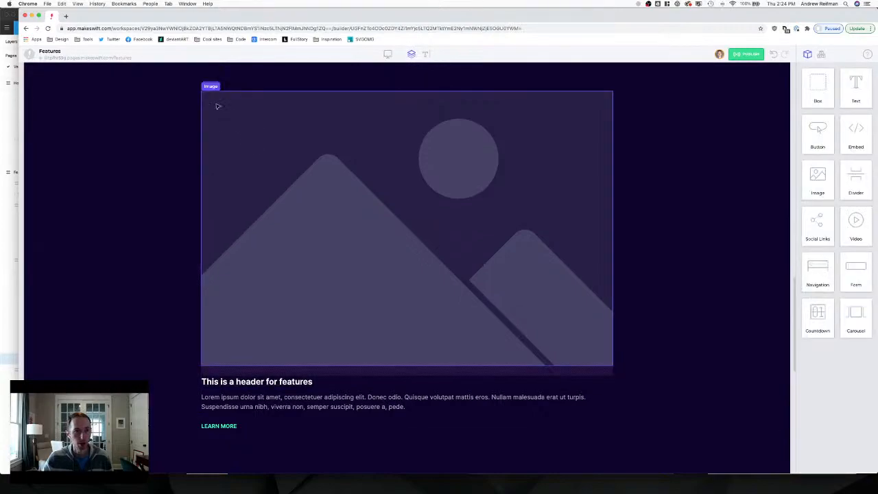
Rename the outer box that wraps the feature image and text as feature-2-row.
{"action": "scroll", "coordinate": [220, 103], "scroll_direction": "up", "scroll_amount": 1}
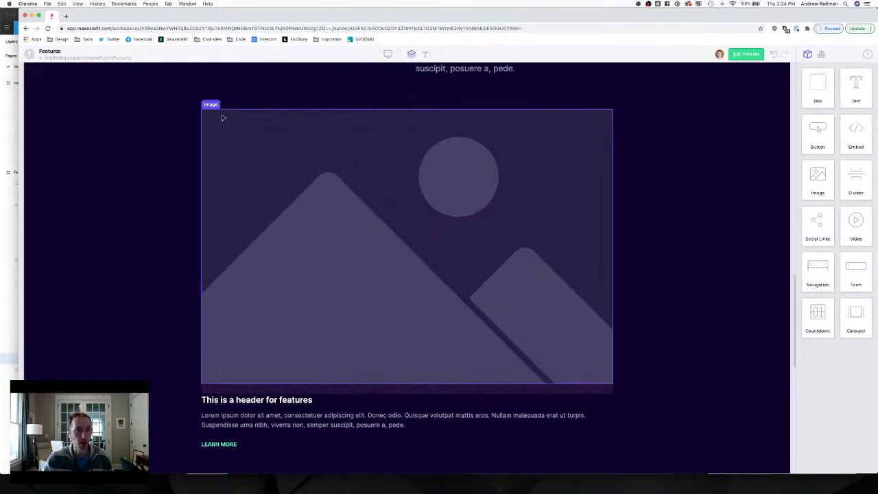
{"action": "scroll", "coordinate": [223, 122], "scroll_direction": "up", "scroll_amount": 1}
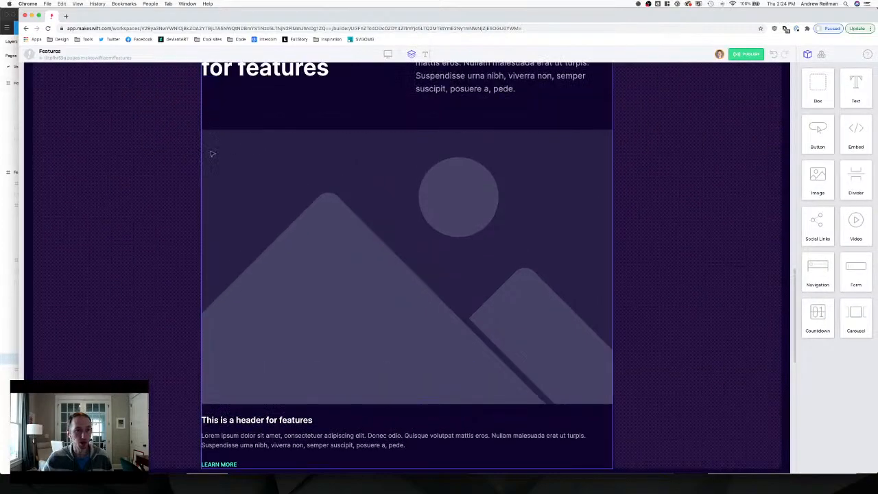
{"action": "left_click", "coordinate": [267, 159]}
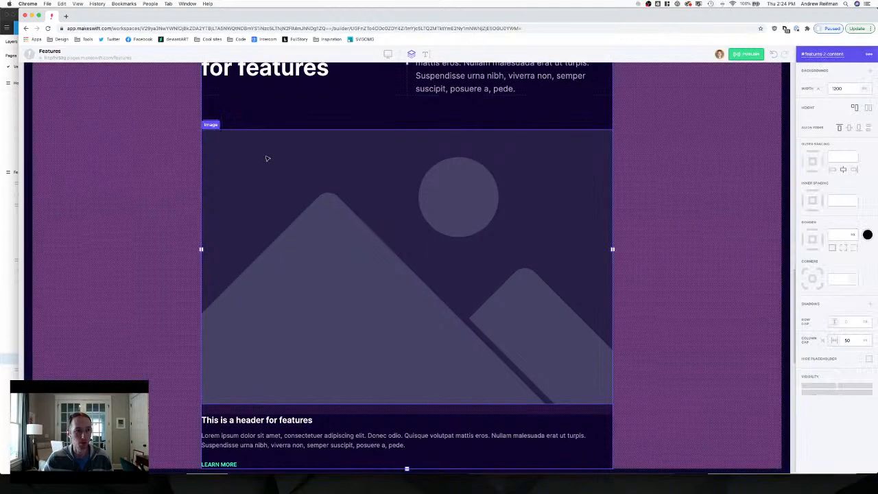
{"action": "key", "text": "Escape"}
{"action": "mouse_move", "coordinate": [215, 125]}
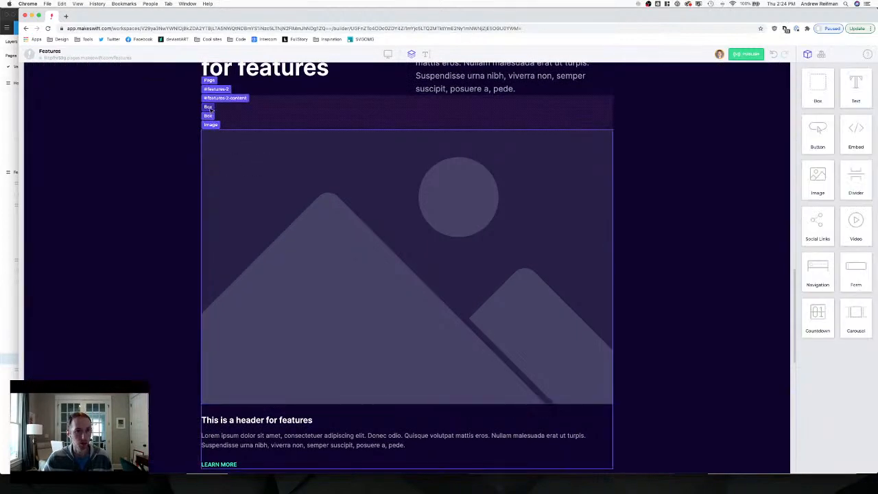
{"action": "left_click", "coordinate": [208, 107]}
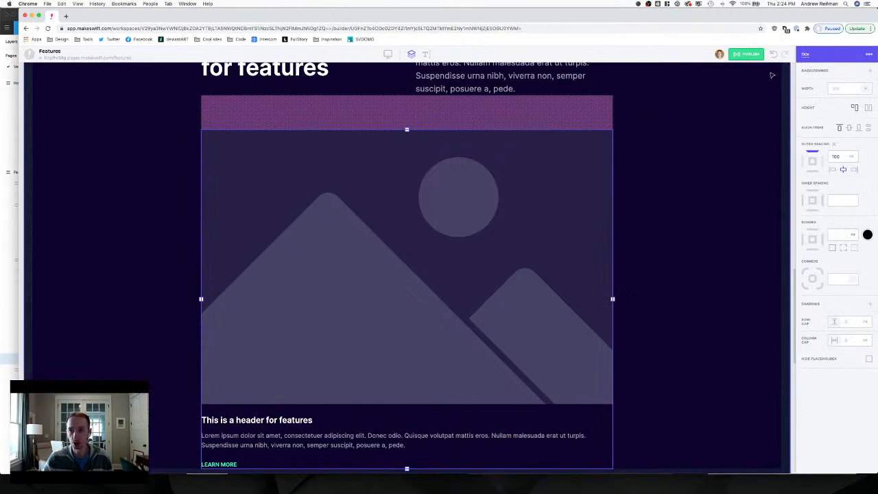
{"action": "left_click", "coordinate": [805, 54]}
{"action": "type", "text": "feature"}
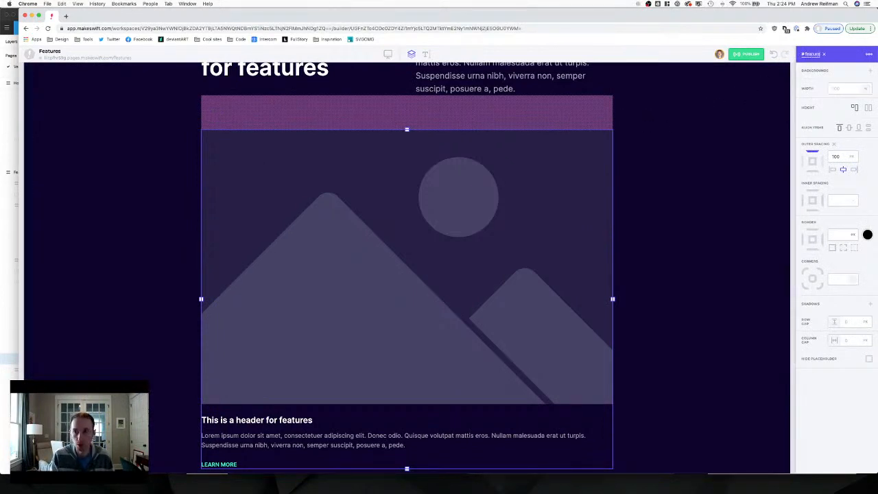
{"action": "type", "text": "-1-r"}
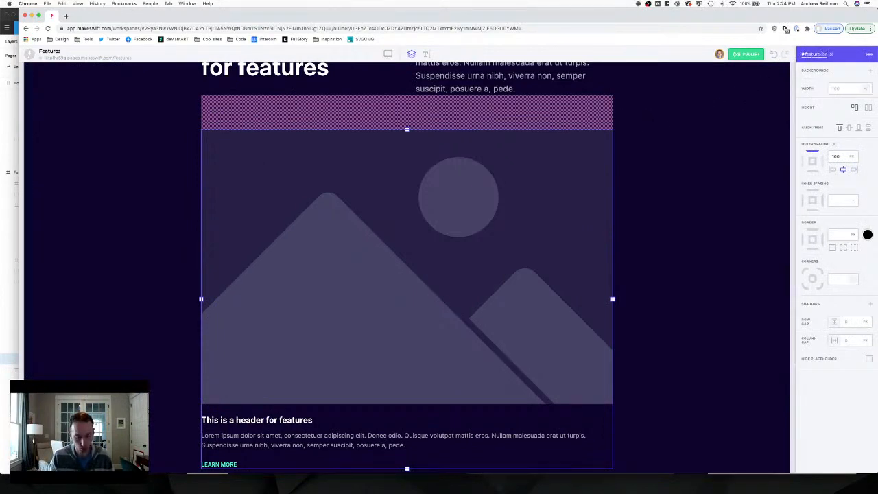
{"action": "type", "text": "ow"}
{"action": "key", "text": "Return"}
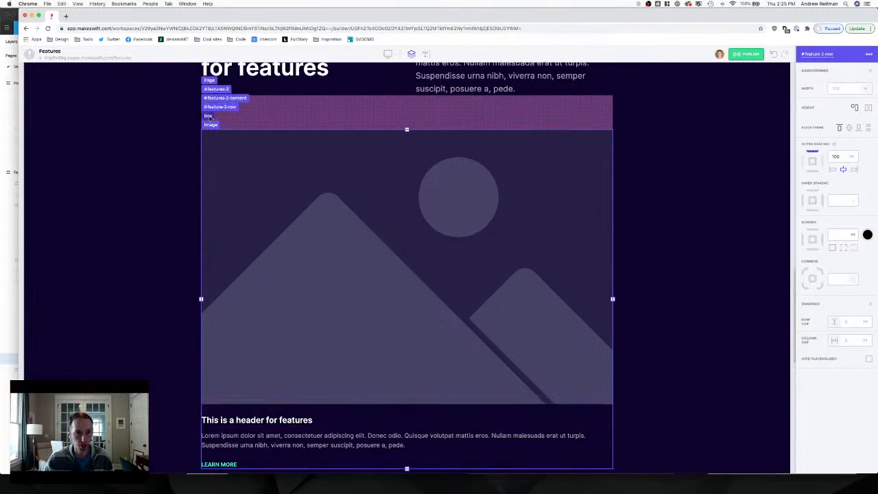
Duplicate the inner feature box twice so the row holds three side-by-side feature columns.
{"action": "left_click", "coordinate": [210, 117]}
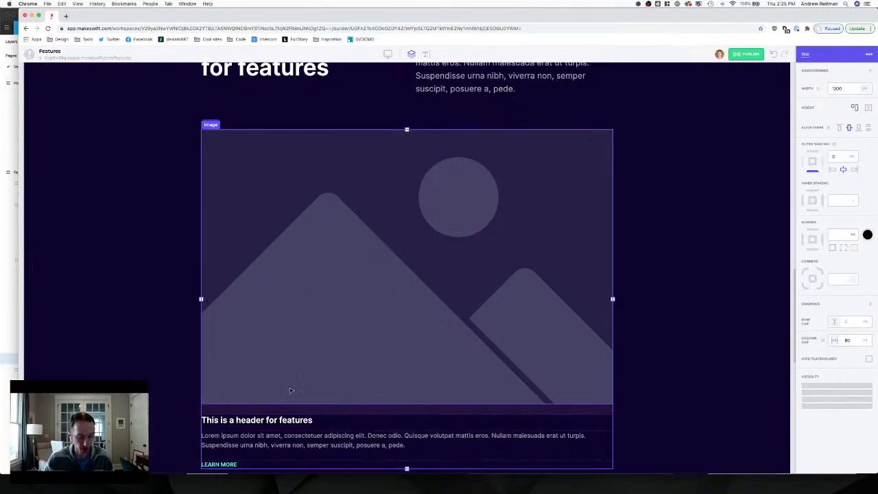
{"action": "left_click_drag", "start_coordinate": [390, 392], "coordinate": [611, 259]}
{"action": "mouse_move", "coordinate": [418, 125]}
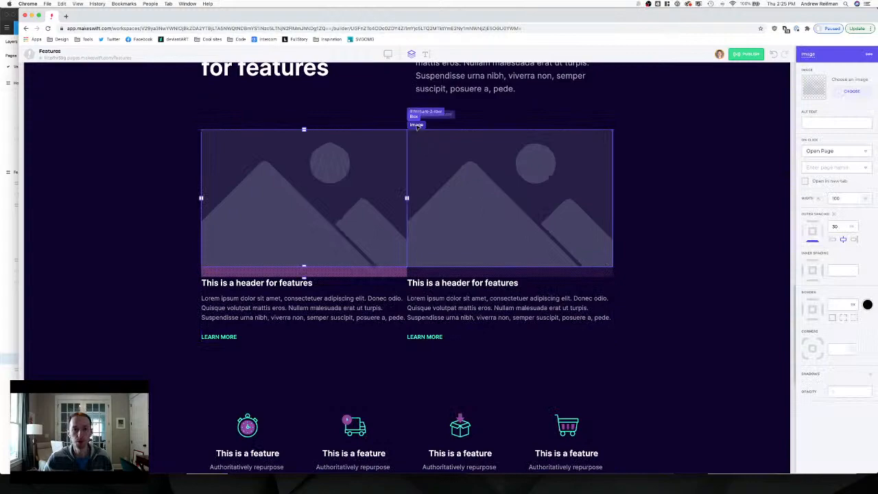
{"action": "left_click", "coordinate": [415, 116]}
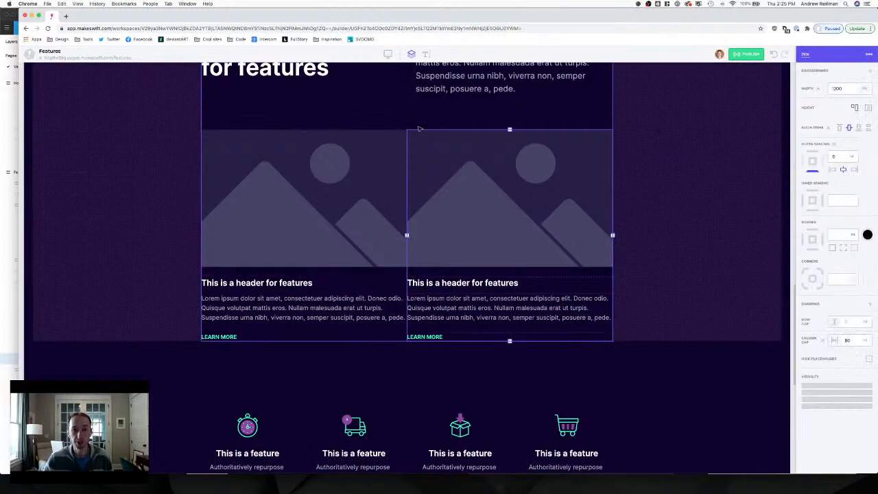
{"action": "key", "text": "super+d"}
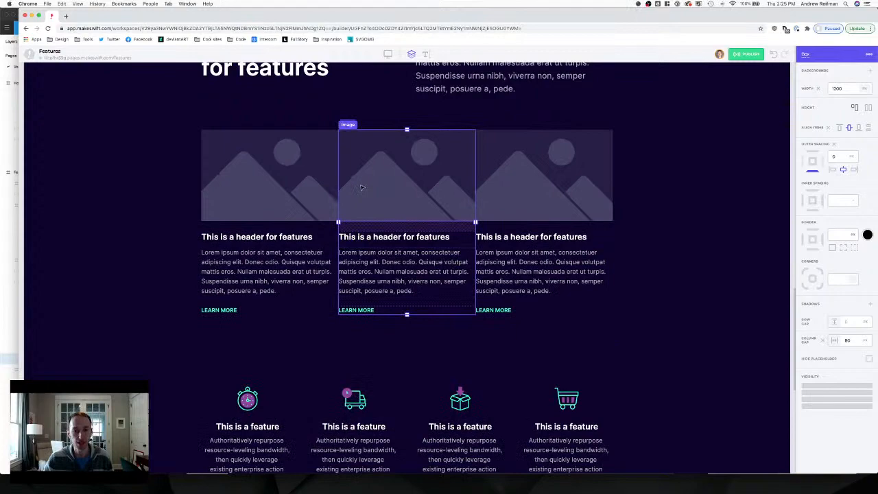
Set the column gap of the feature-2-row box to 60 px.
{"action": "mouse_move", "coordinate": [347, 125]}
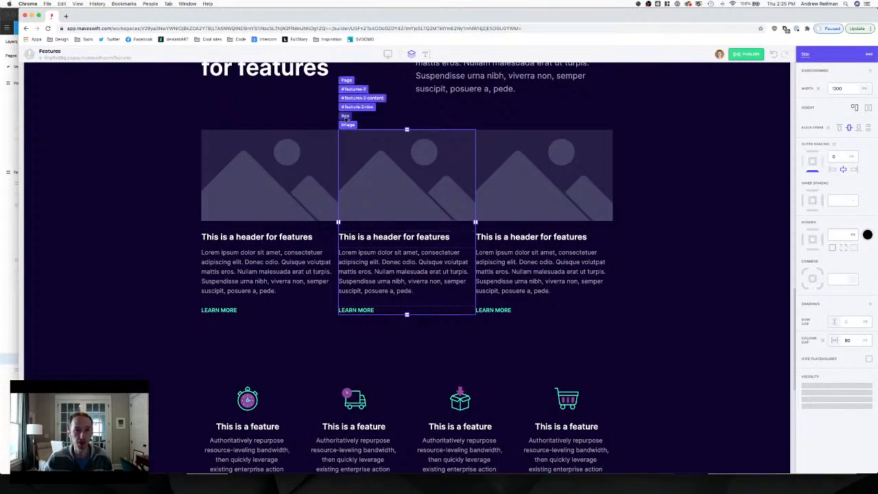
{"action": "left_click", "coordinate": [346, 109]}
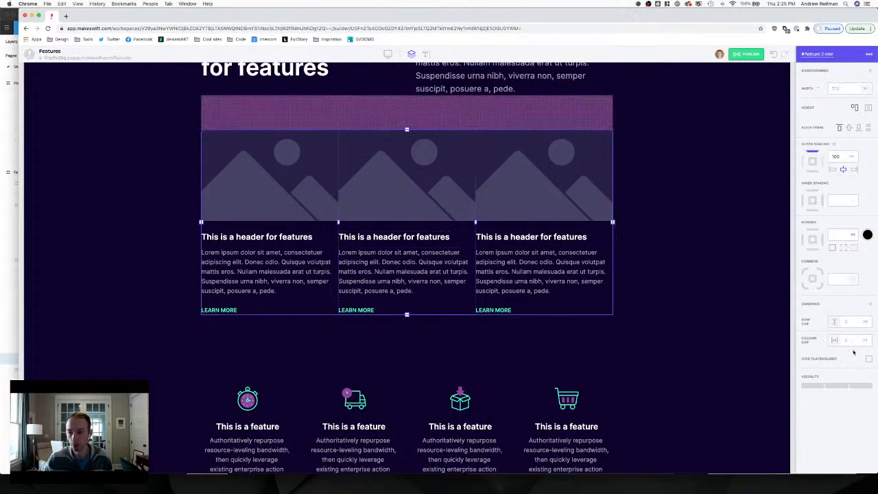
{"action": "left_click", "coordinate": [850, 341]}
{"action": "type", "text": "10"}
{"action": "left_click_drag", "start_coordinate": [859, 342], "coordinate": [873, 340]}
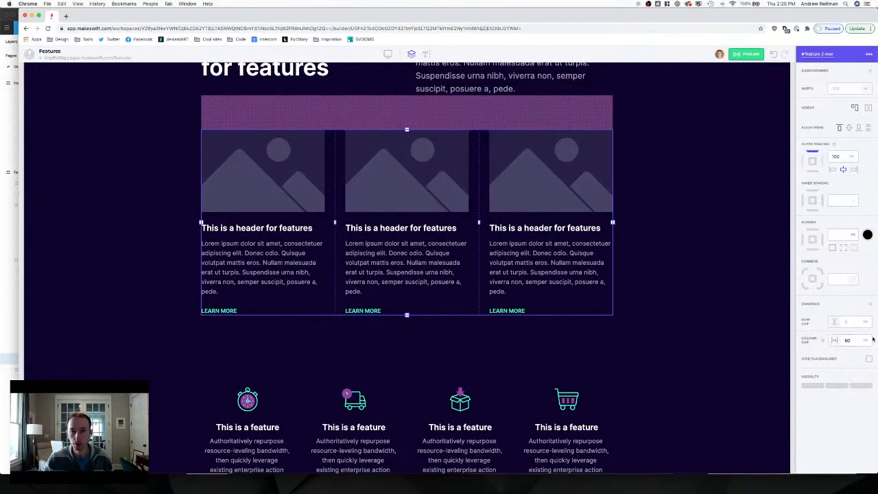
{"action": "left_click", "coordinate": [795, 344]}
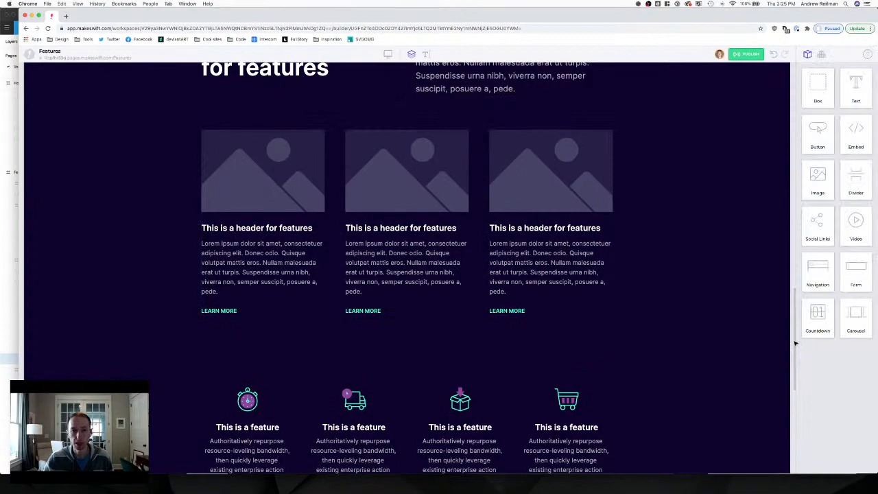
Compare the built features page with the Figma mockup, examining the feature name text and the properties of the column header's Heading 3 style.
{"action": "scroll", "coordinate": [754, 340], "scroll_direction": "up", "scroll_amount": 2}
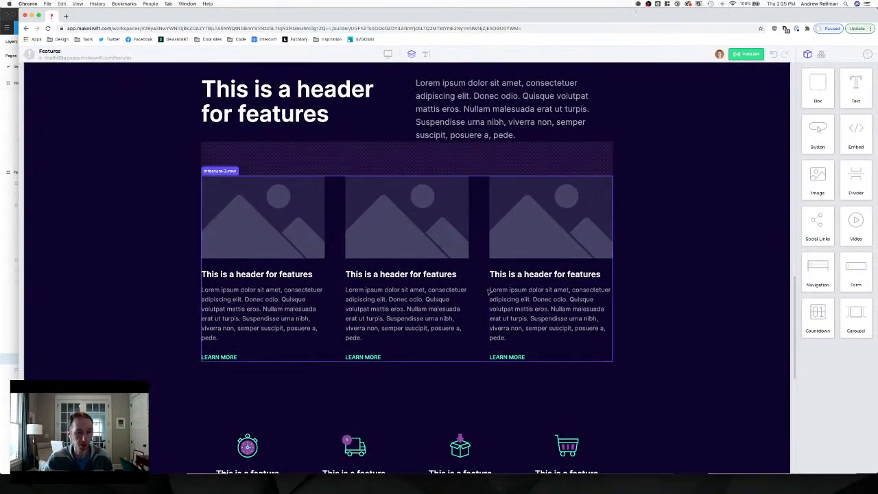
{"action": "scroll", "coordinate": [497, 292], "scroll_direction": "up", "scroll_amount": 3}
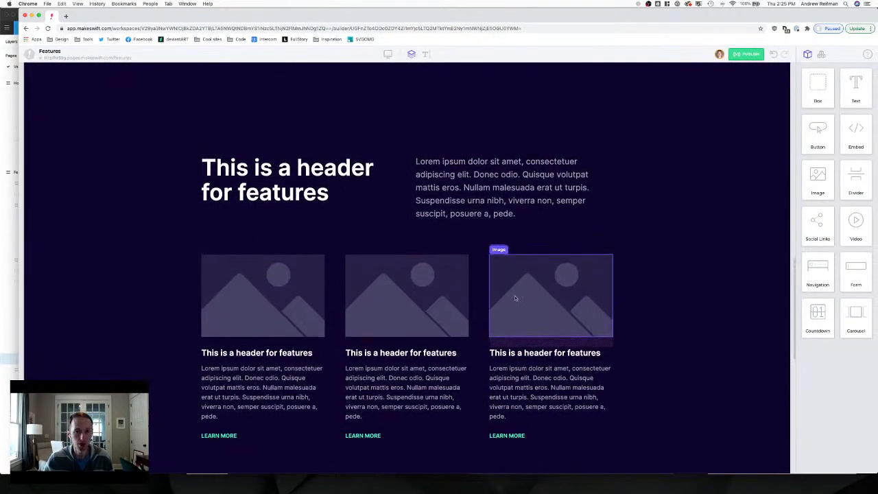
{"action": "scroll", "coordinate": [515, 297], "scroll_direction": "up", "scroll_amount": 15}
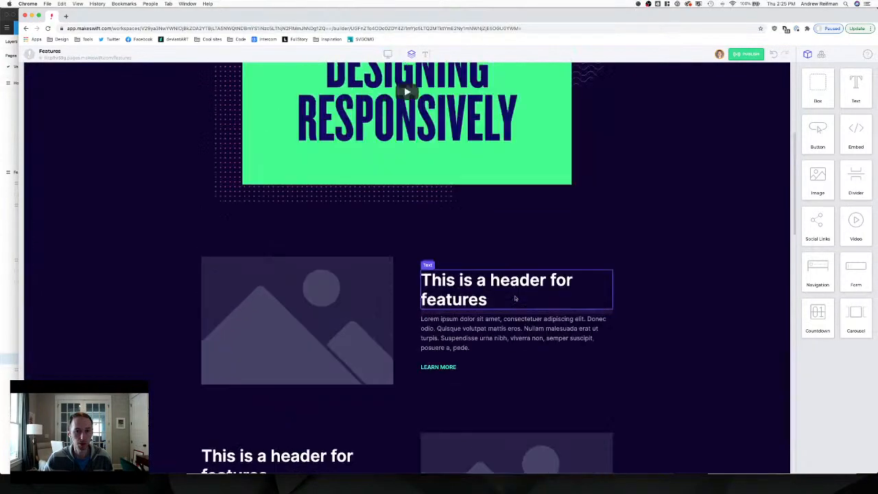
{"action": "scroll", "coordinate": [517, 303], "scroll_direction": "down", "scroll_amount": 13}
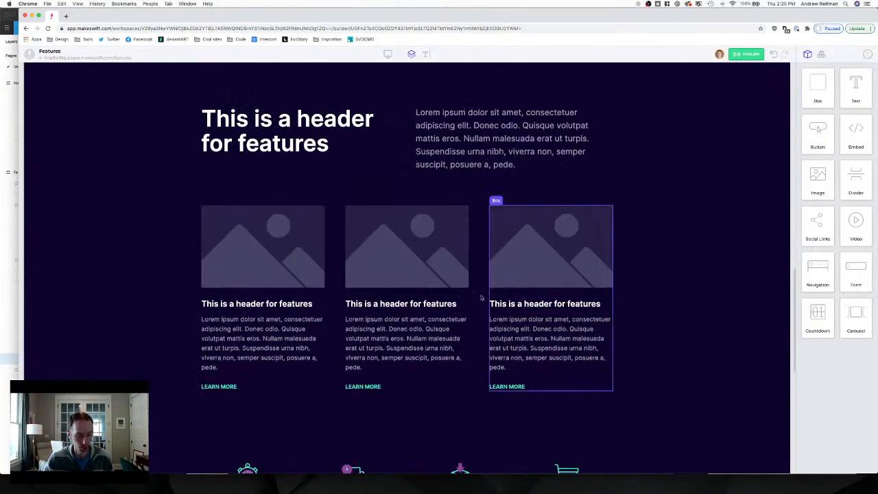
{"action": "left_click", "coordinate": [7, 268]}
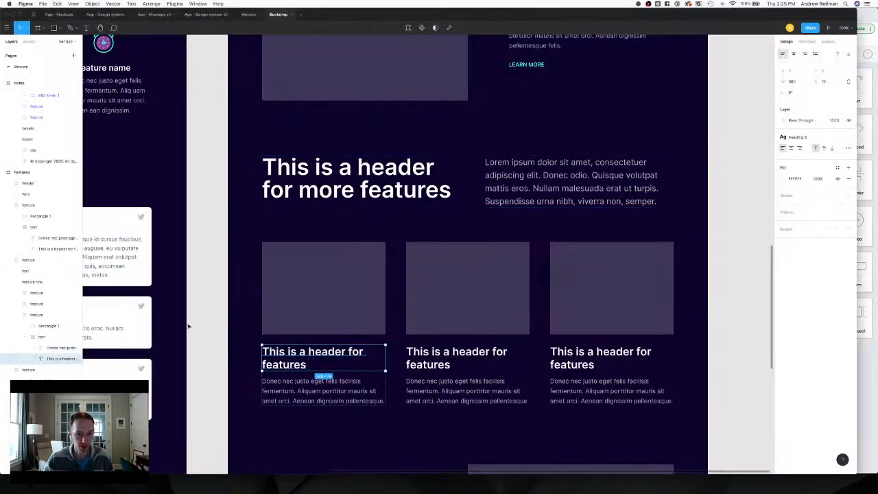
{"action": "left_click", "coordinate": [215, 328]}
{"action": "left_click", "coordinate": [275, 353]}
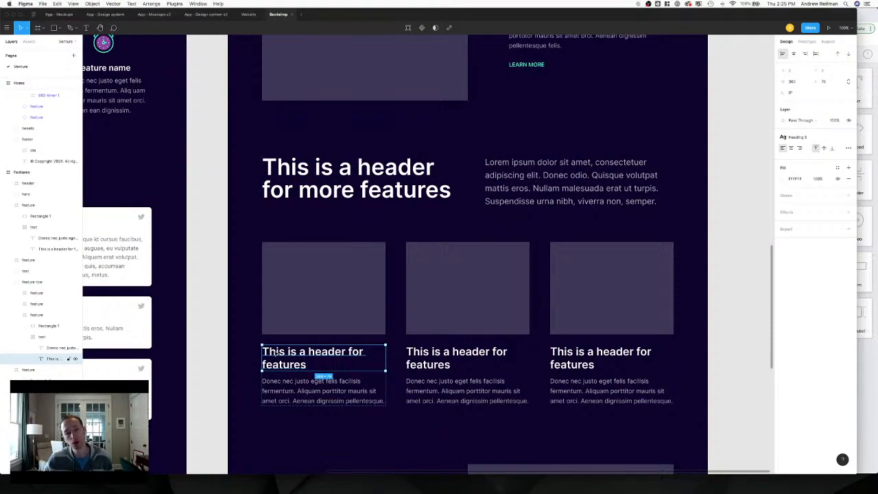
{"action": "scroll", "coordinate": [275, 346], "scroll_direction": "left", "scroll_amount": 4}
{"action": "scroll", "coordinate": [276, 346], "scroll_direction": "up", "scroll_amount": 3}
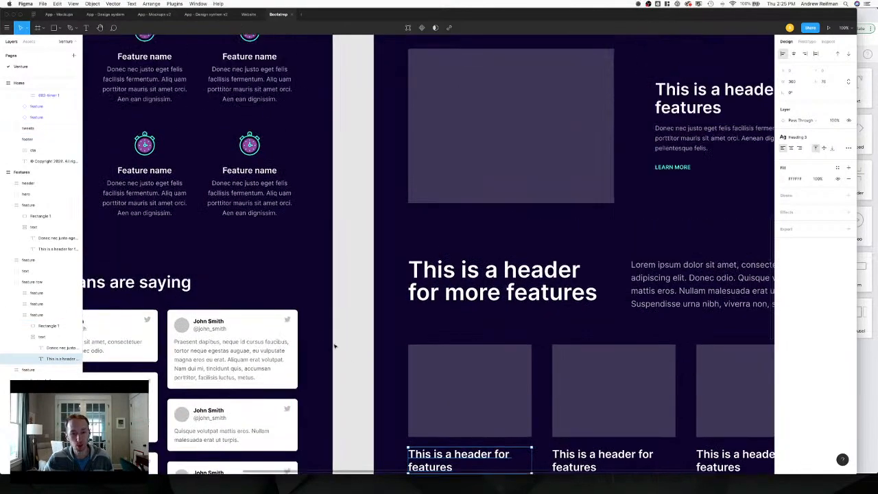
{"action": "left_click", "coordinate": [263, 171]}
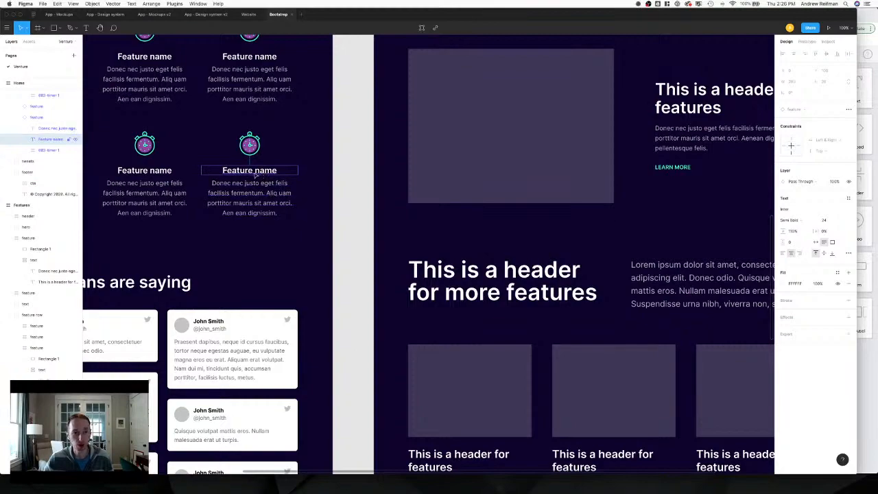
{"action": "scroll", "coordinate": [647, 211], "scroll_direction": "down", "scroll_amount": 2}
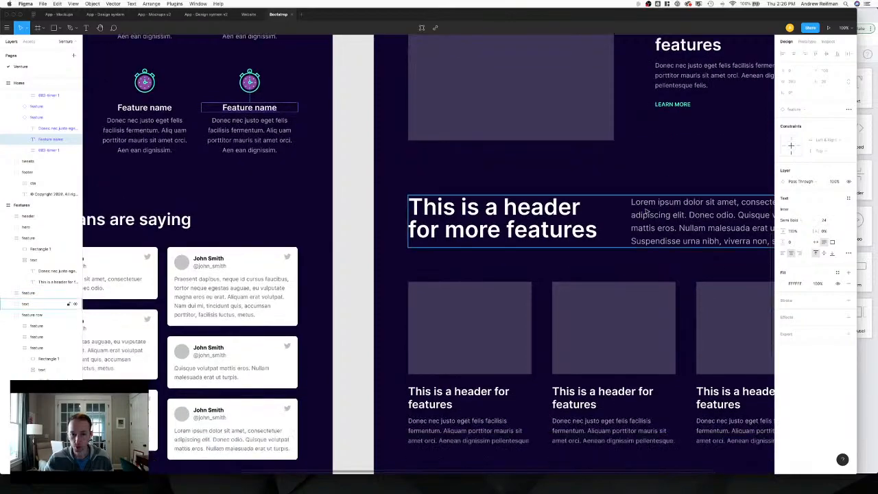
{"action": "scroll", "coordinate": [647, 211], "scroll_direction": "down", "scroll_amount": 1}
{"action": "left_click", "coordinate": [449, 358]}
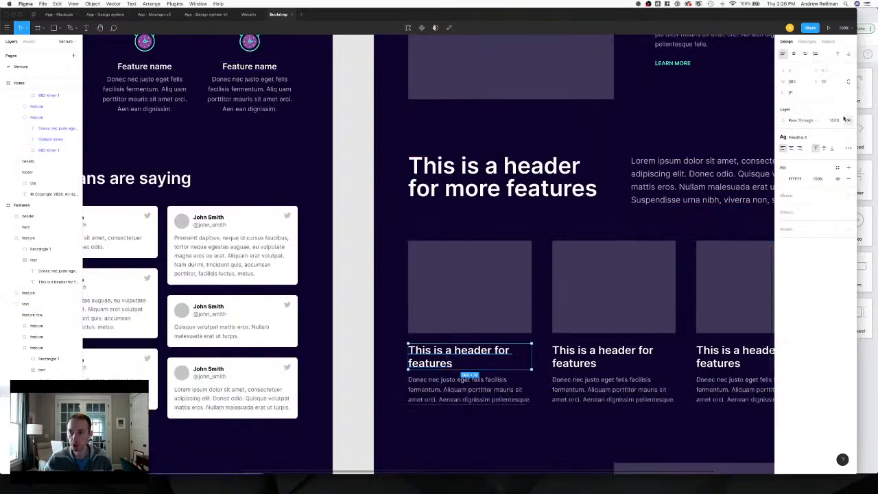
{"action": "left_click", "coordinate": [836, 139]}
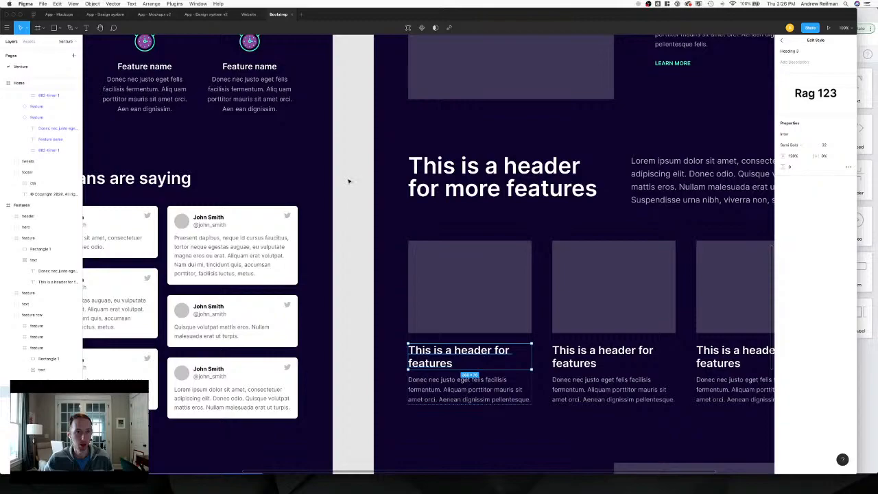
Switch to Makeswift and rename the typography style used by the first column's header from Heading 3 to Heading 4.
{"action": "key", "text": "super+Tab"}
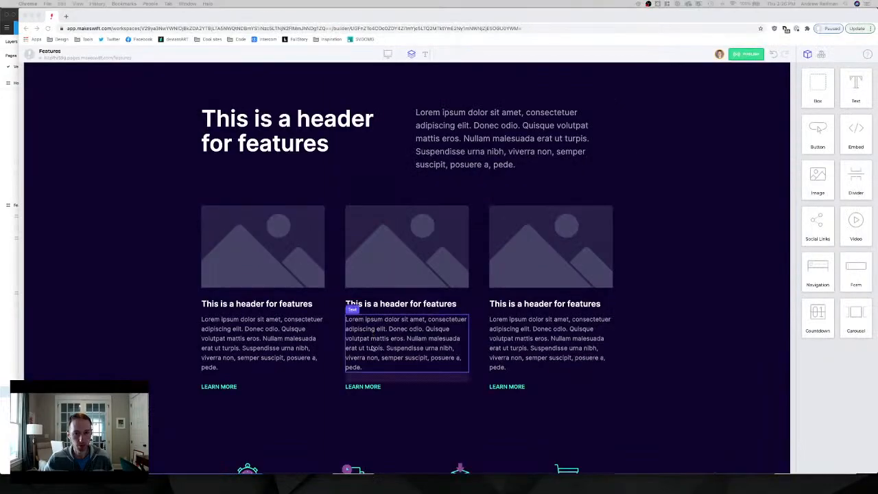
{"action": "left_click", "coordinate": [278, 306]}
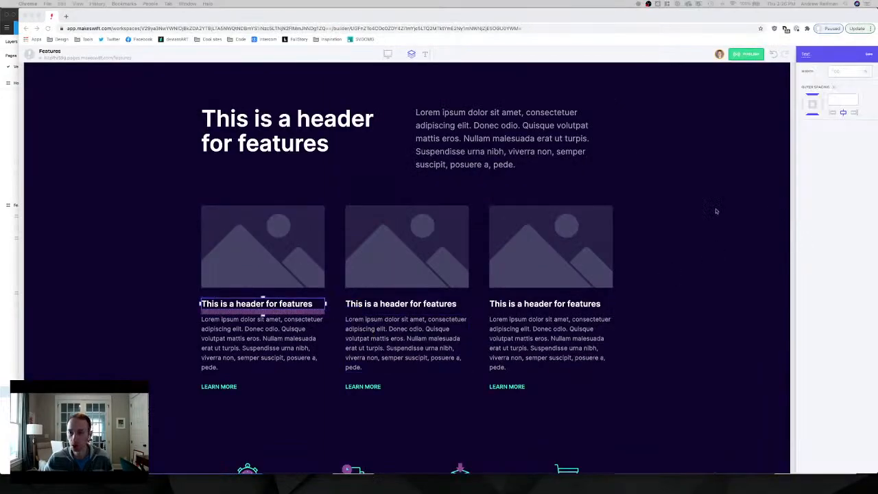
{"action": "double_click", "coordinate": [295, 305]}
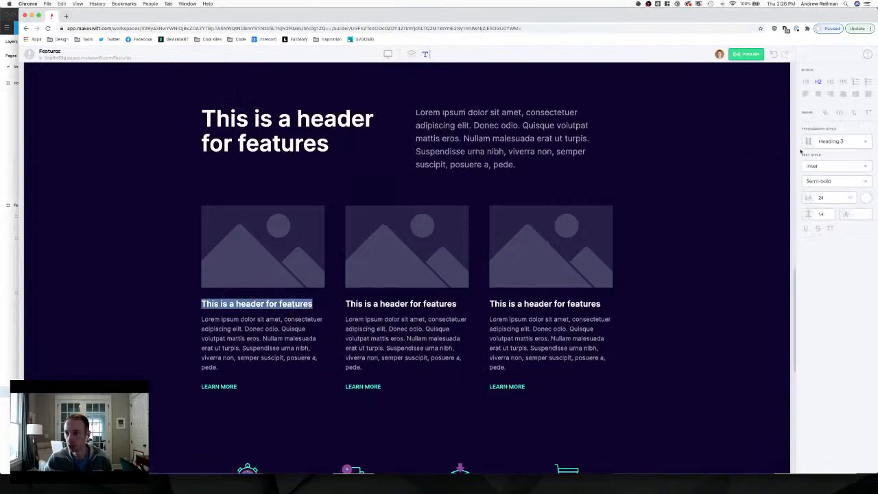
{"action": "left_click", "coordinate": [834, 140]}
{"action": "scroll", "coordinate": [777, 216], "scroll_direction": "down", "scroll_amount": 4}
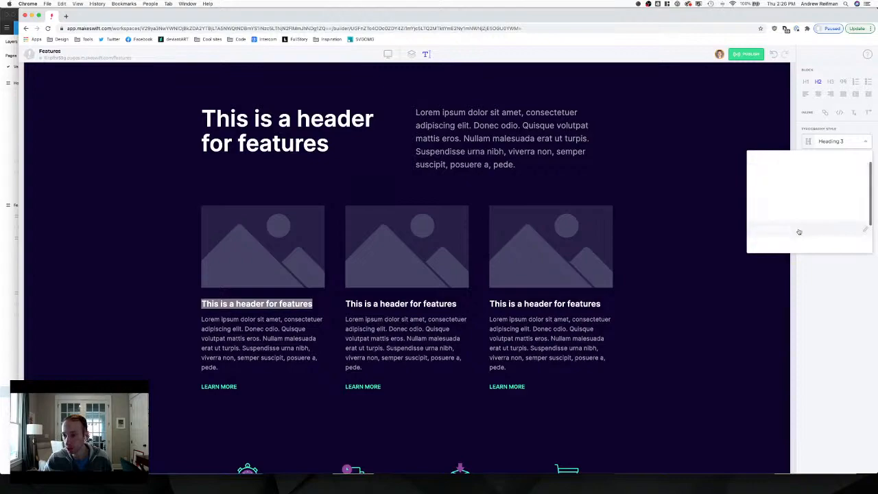
{"action": "left_click", "coordinate": [861, 230]}
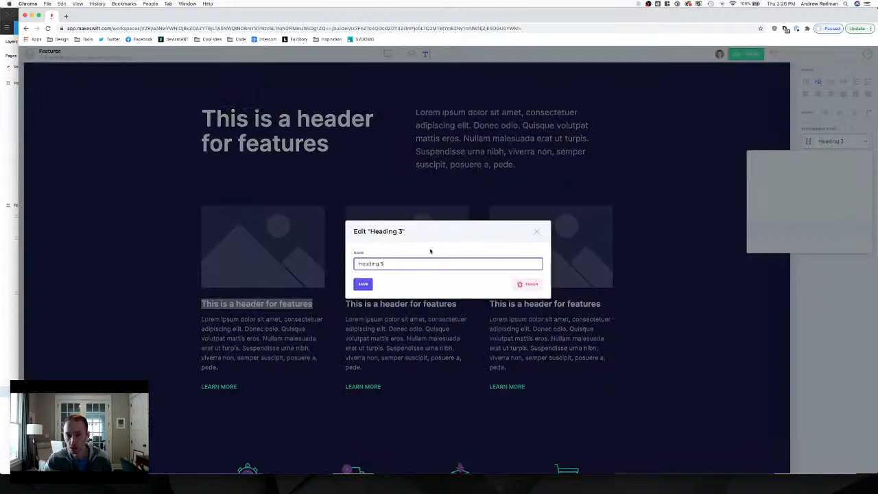
{"action": "key", "text": "BackSpace"}
{"action": "type", "text": "4"}
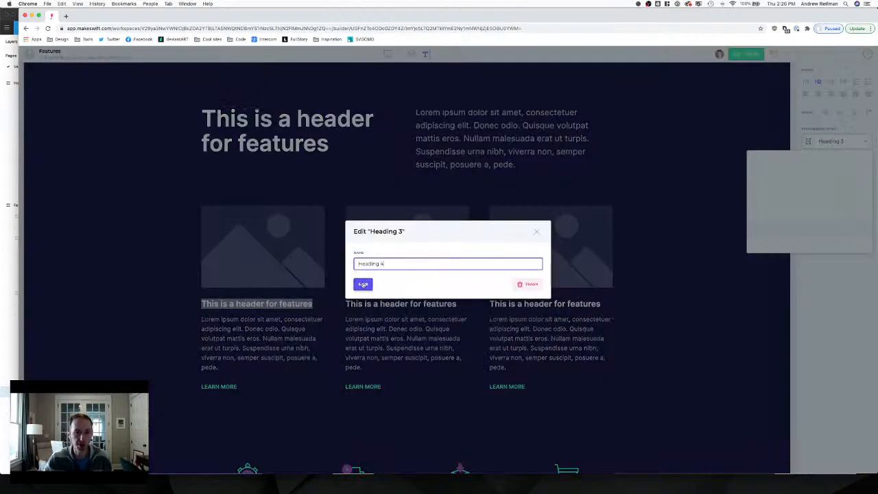
{"action": "left_click", "coordinate": [363, 284]}
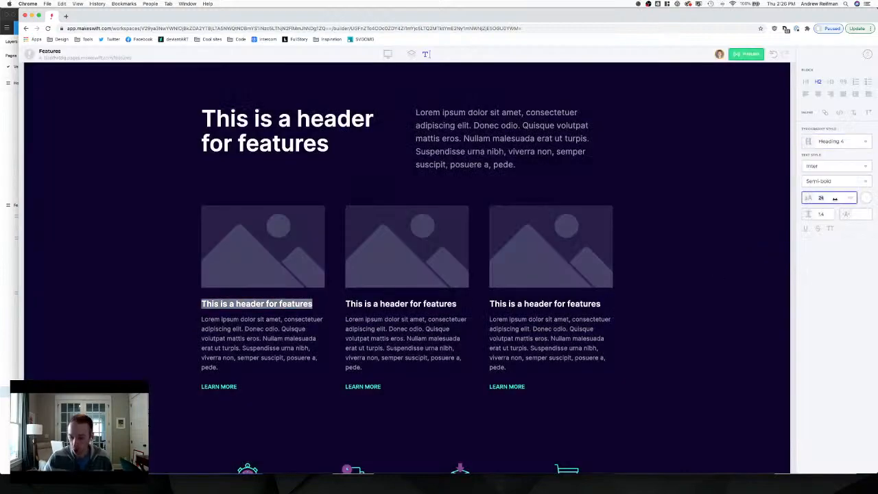
Set the first column header's font size to 32 and its line height to 1.2.
{"action": "type", "text": "32"}
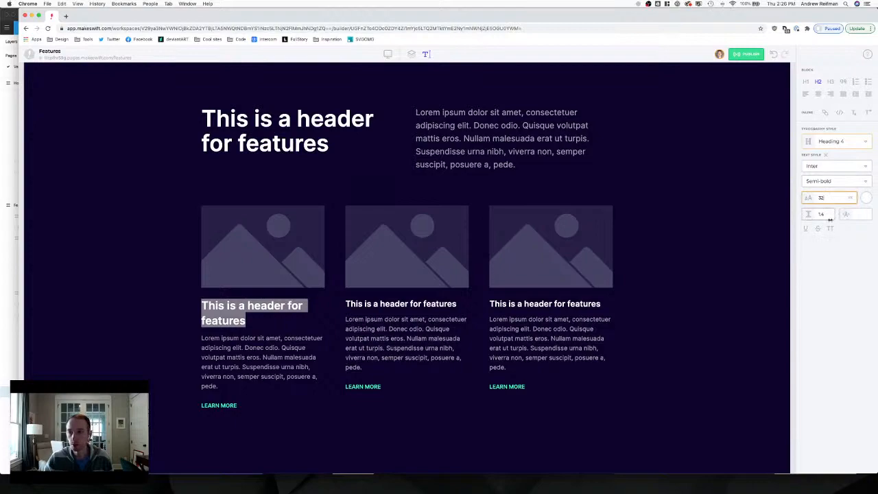
{"action": "left_click", "coordinate": [829, 218]}
{"action": "type", "text": "1.3"}
{"action": "key", "text": "Down"}
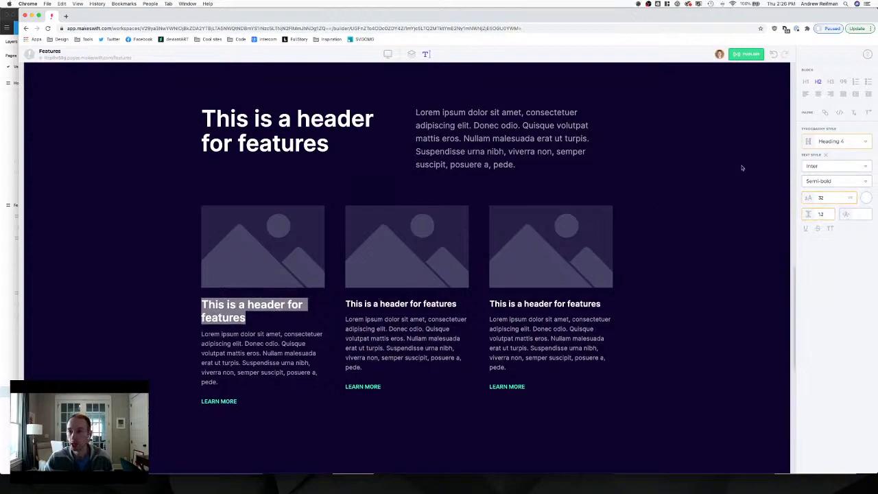
Save the first column header's overridden text settings as a new typography style named Heading 3.
{"action": "left_click", "coordinate": [808, 142]}
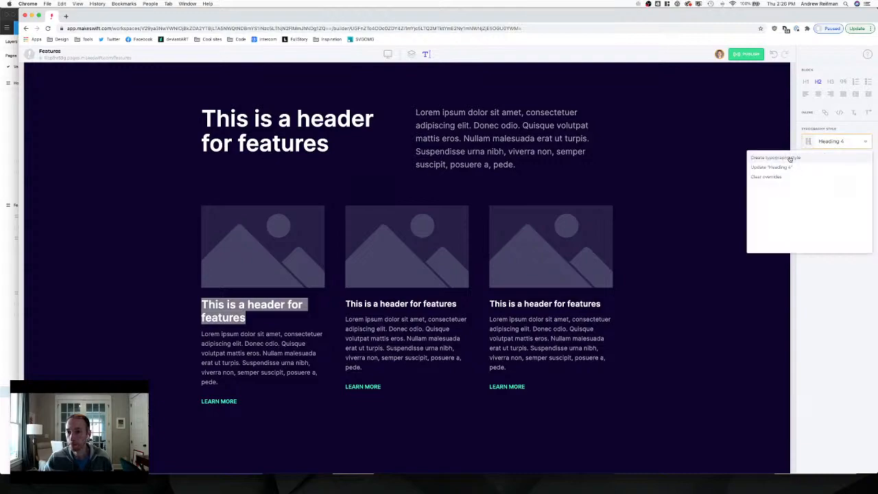
{"action": "left_click", "coordinate": [766, 159]}
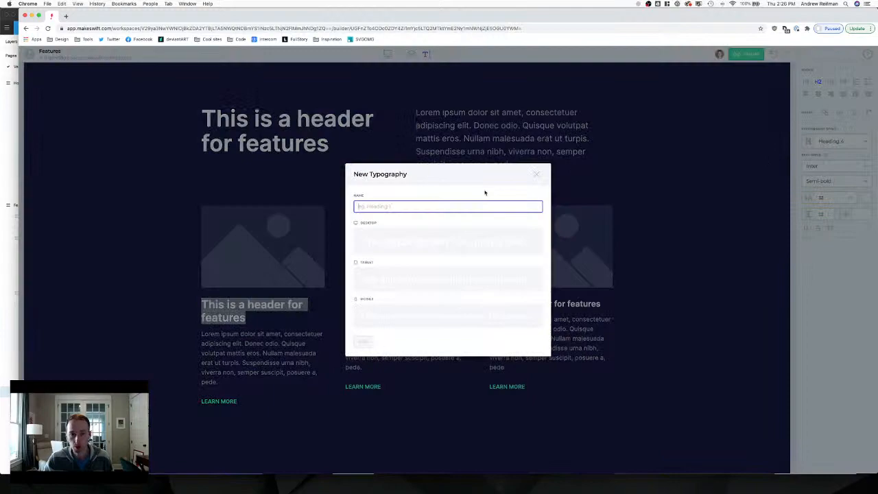
{"action": "type", "text": "Heading 3"}
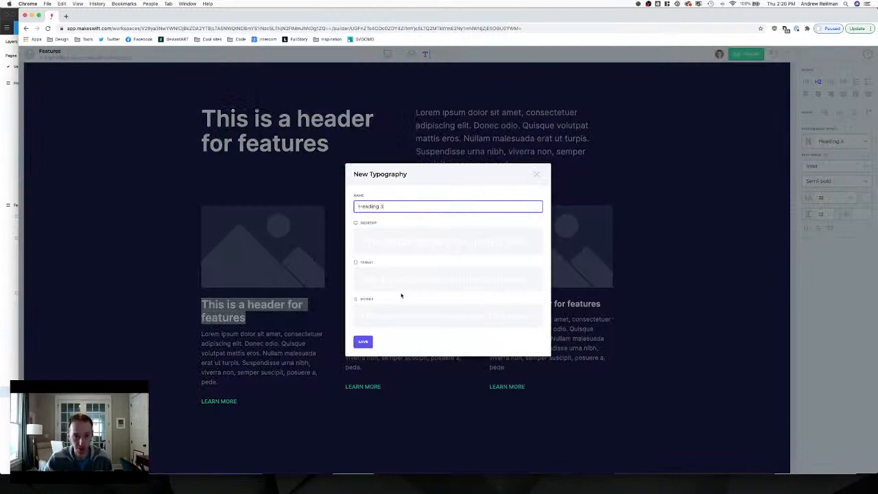
{"action": "left_click", "coordinate": [363, 342]}
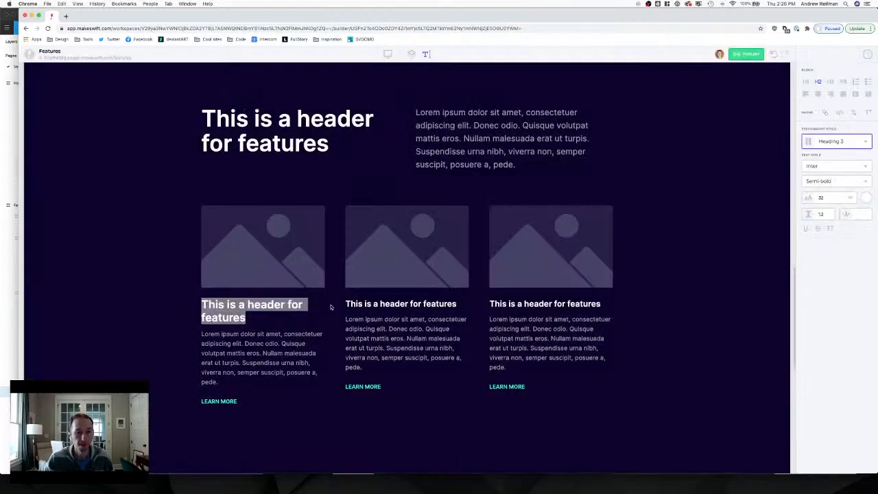
Apply the Heading 3 typography style to the headers of the second and third feature columns.
{"action": "triple_click", "coordinate": [370, 302]}
{"action": "left_click", "coordinate": [819, 142]}
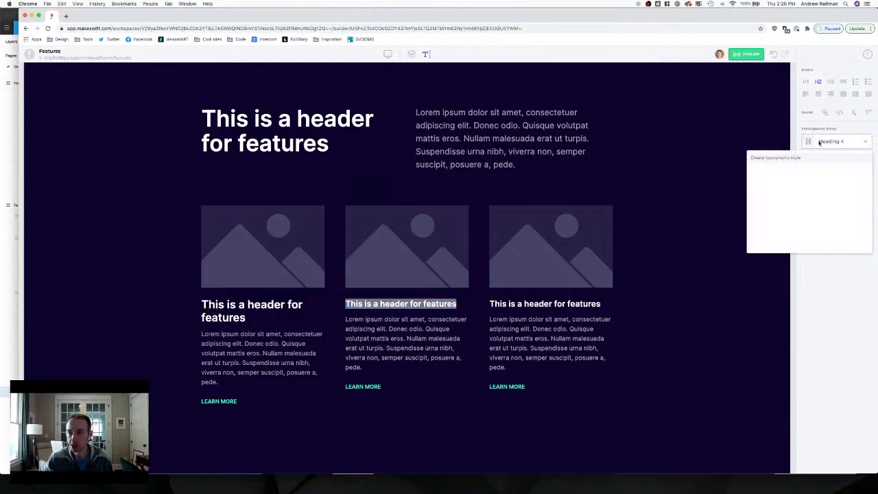
{"action": "scroll", "coordinate": [789, 212], "scroll_direction": "down", "scroll_amount": 3}
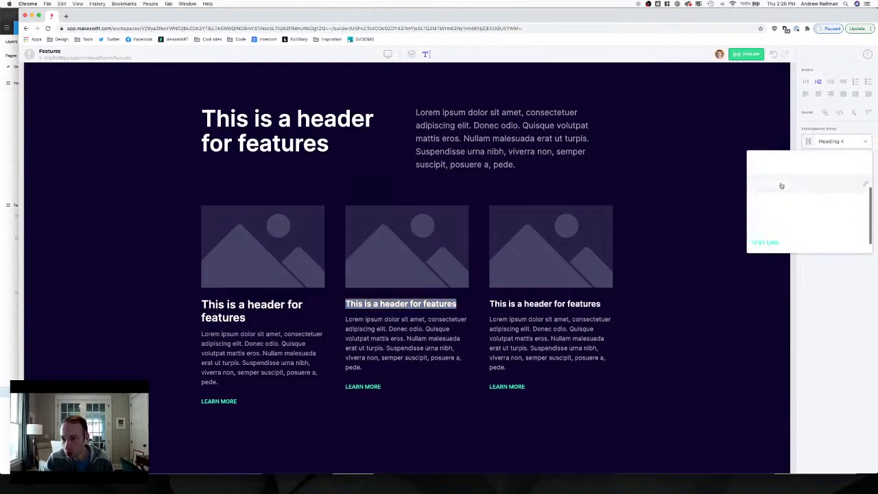
{"action": "left_click", "coordinate": [781, 186]}
{"action": "triple_click", "coordinate": [528, 304]}
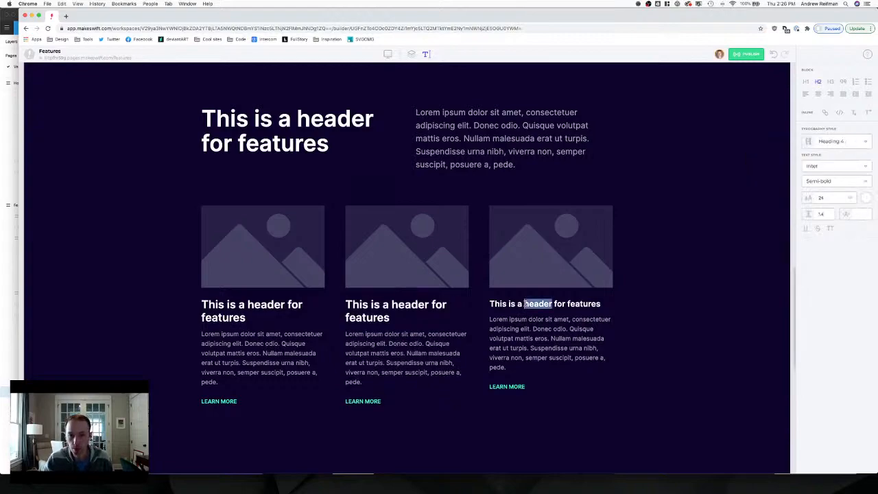
{"action": "left_click", "coordinate": [840, 143]}
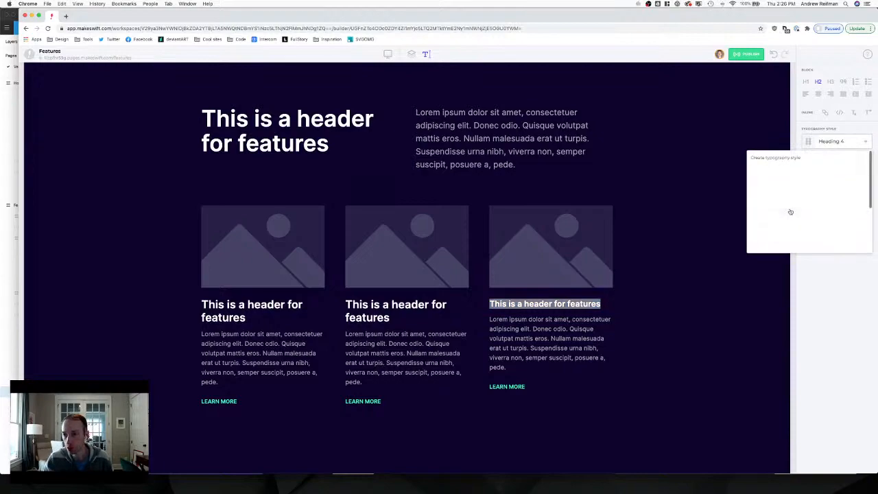
{"action": "left_click", "coordinate": [789, 205]}
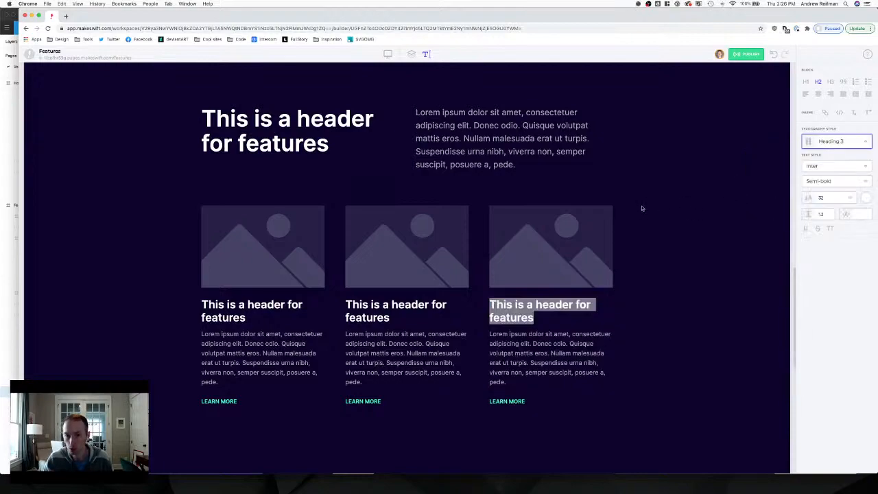
Change the block type of all three feature column headers to H3.
{"action": "scroll", "coordinate": [417, 164], "scroll_direction": "up", "scroll_amount": 2}
{"action": "scroll", "coordinate": [638, 192], "scroll_direction": "down", "scroll_amount": 2}
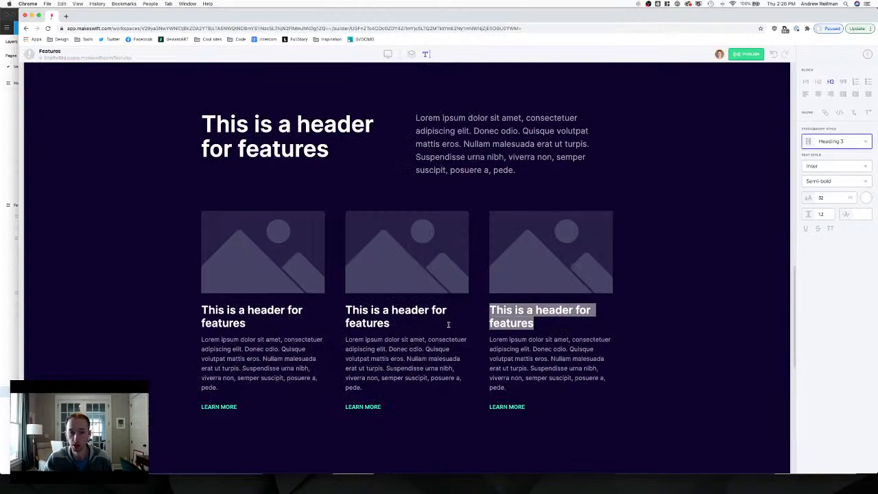
{"action": "left_click", "coordinate": [400, 313]}
{"action": "key", "text": "super+a"}
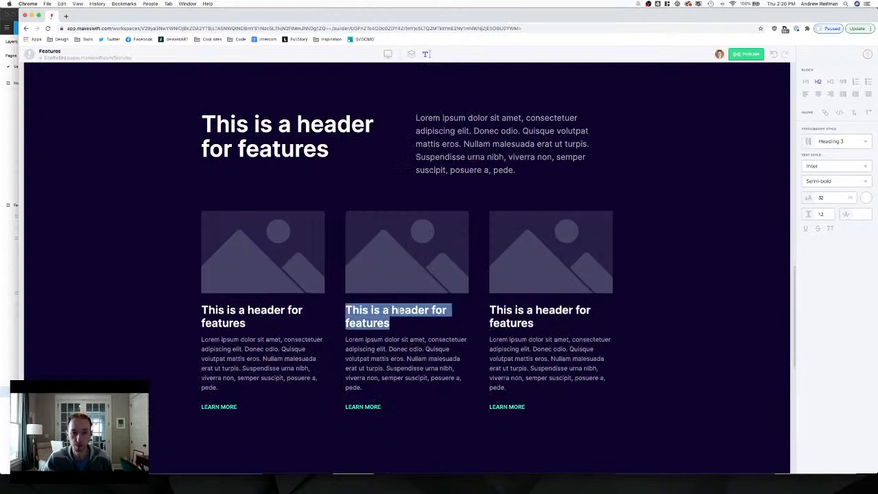
{"action": "left_click", "coordinate": [292, 125]}
{"action": "triple_click", "coordinate": [372, 322]}
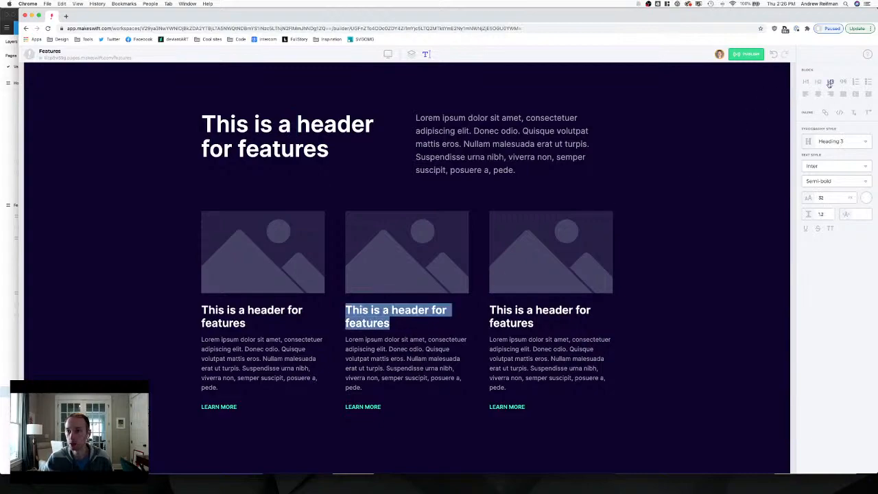
{"action": "triple_click", "coordinate": [230, 313]}
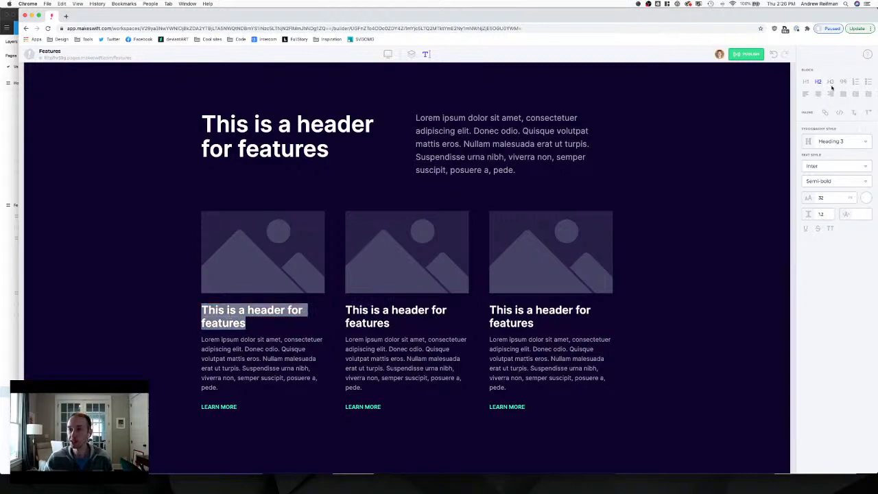
{"action": "left_click", "coordinate": [831, 82]}
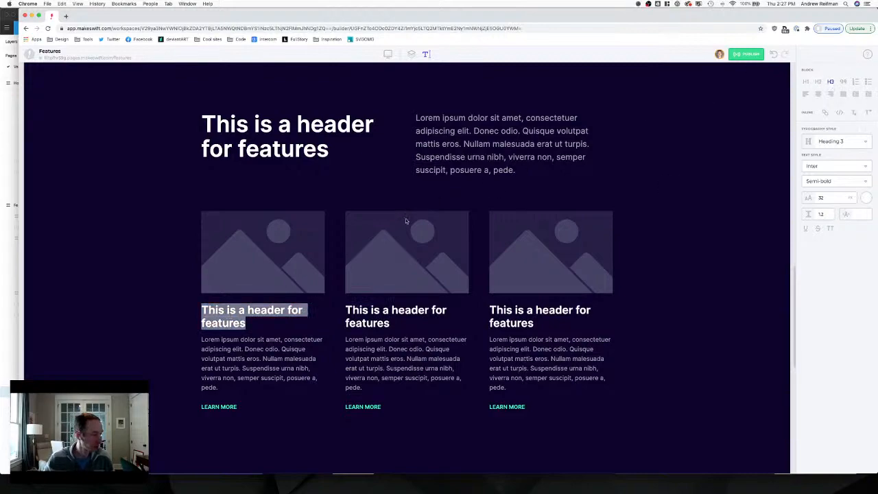
{"action": "scroll", "coordinate": [384, 210], "scroll_direction": "down", "scroll_amount": 5}
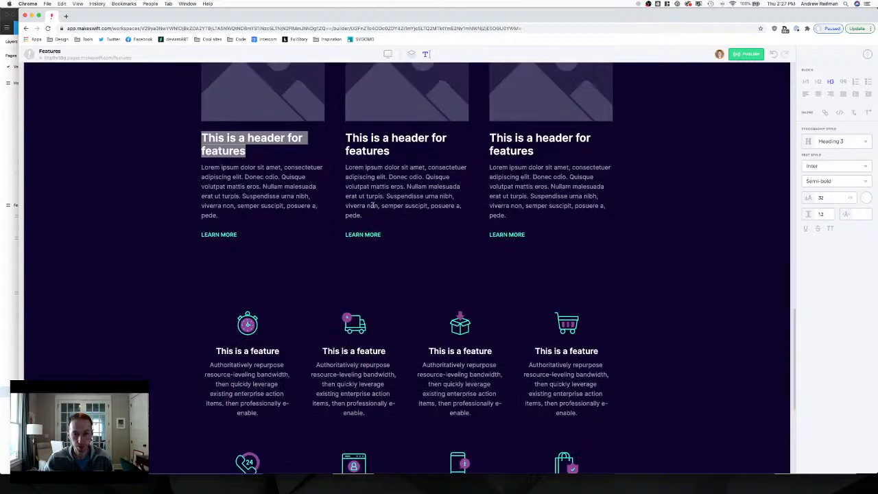
{"action": "scroll", "coordinate": [373, 205], "scroll_direction": "up", "scroll_amount": 2}
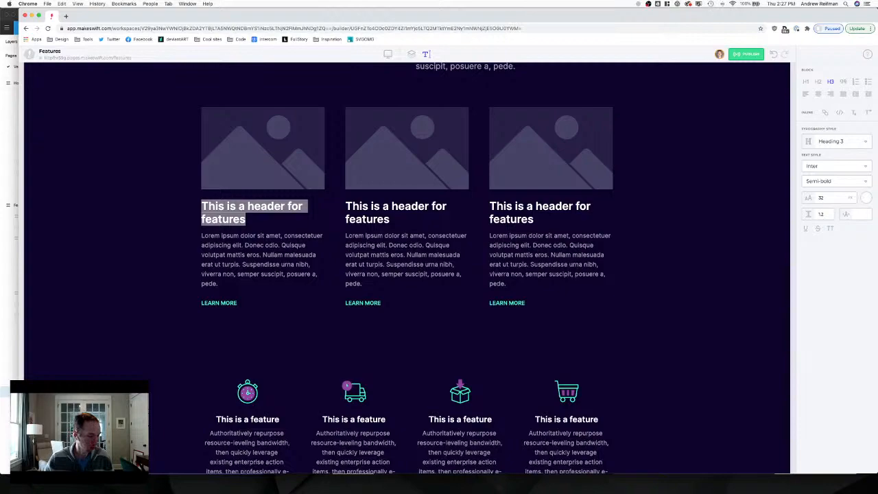
{"action": "key", "text": "super+Tab"}
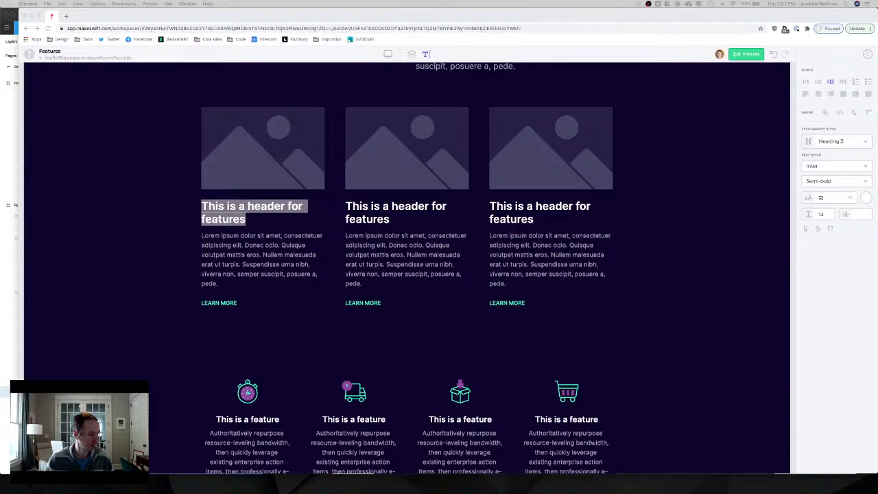
{"action": "key", "text": "super+Tab"}
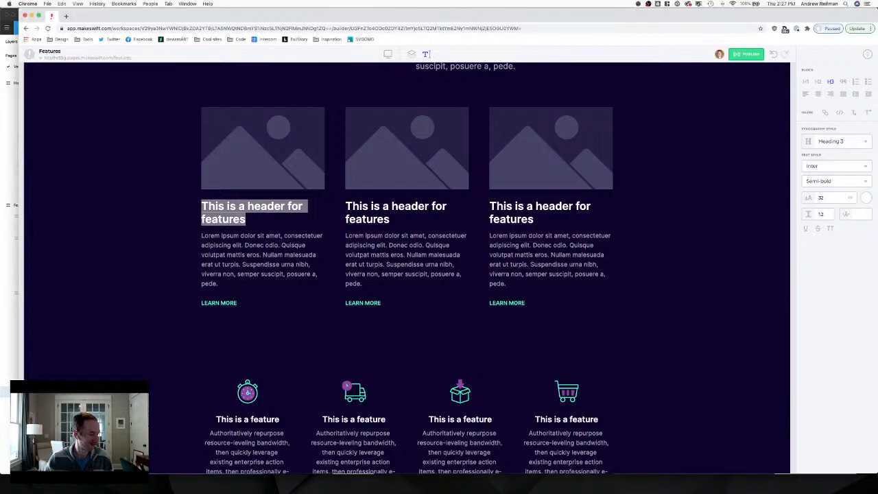
{"action": "key", "text": "super+Tab"}
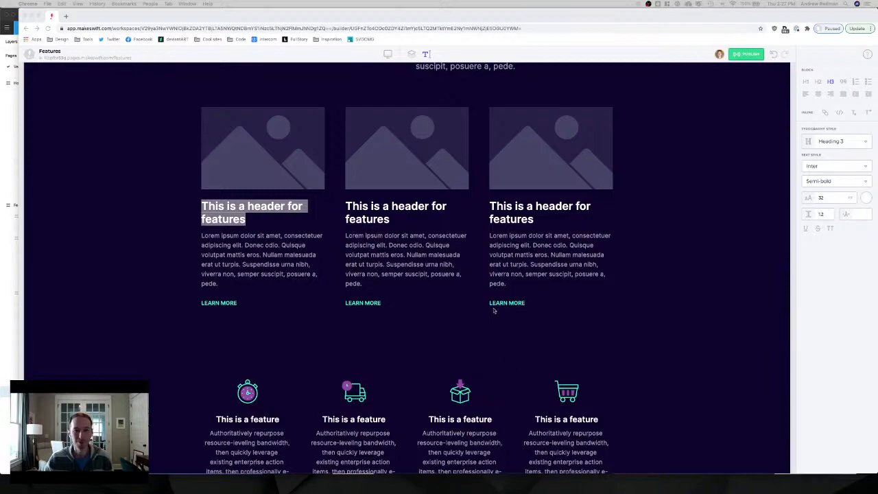
{"action": "key", "text": "super+Tab"}
Widen the column gap of the feature-2-row box that holds the three feature columns.
{"action": "scroll", "coordinate": [481, 280], "scroll_direction": "up", "scroll_amount": 1}
{"action": "left_click", "coordinate": [483, 255]}
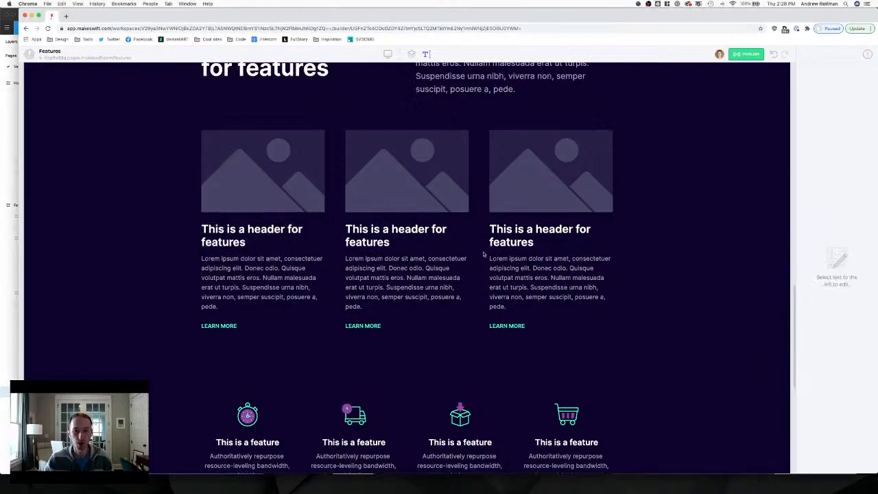
{"action": "key", "text": "b"}
{"action": "left_click", "coordinate": [482, 217]}
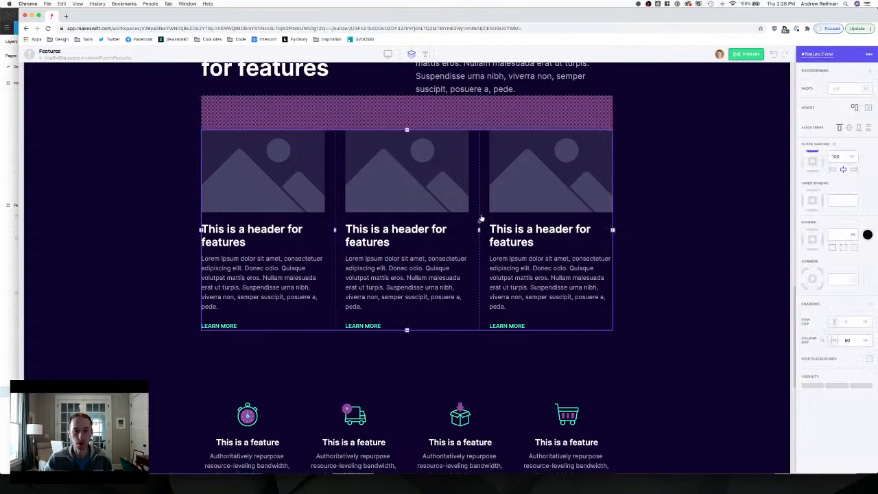
{"action": "left_click_drag", "start_coordinate": [855, 340], "coordinate": [866, 340]}
{"action": "left_click", "coordinate": [791, 341]}
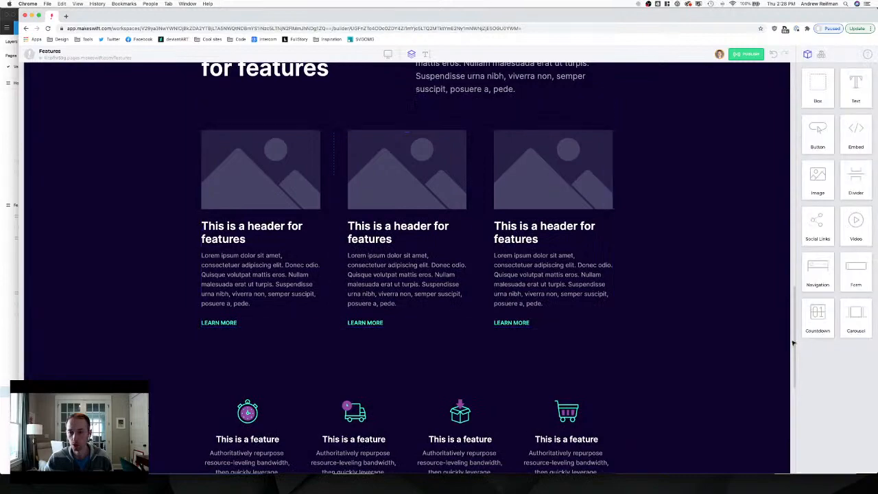
Review the built features section, then switch to Figma and compare it with the mockup's three-column feature row.
{"action": "scroll", "coordinate": [758, 323], "scroll_direction": "up", "scroll_amount": 3}
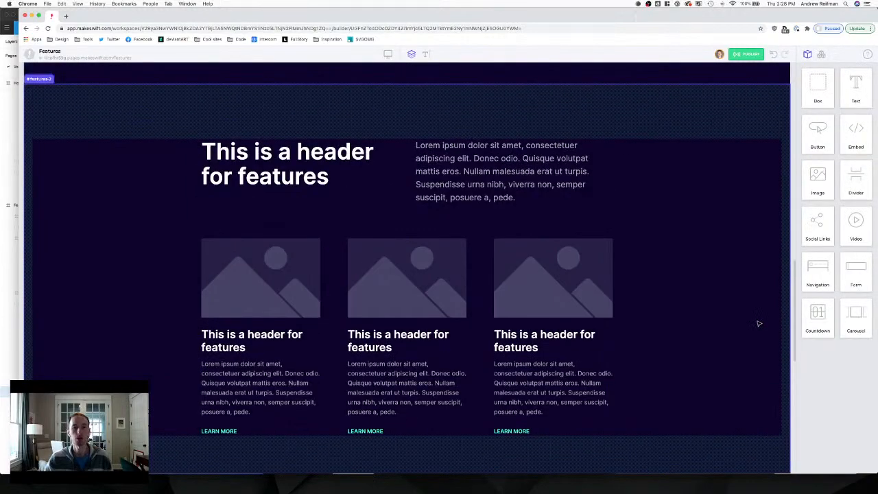
{"action": "scroll", "coordinate": [759, 323], "scroll_direction": "down", "scroll_amount": 3}
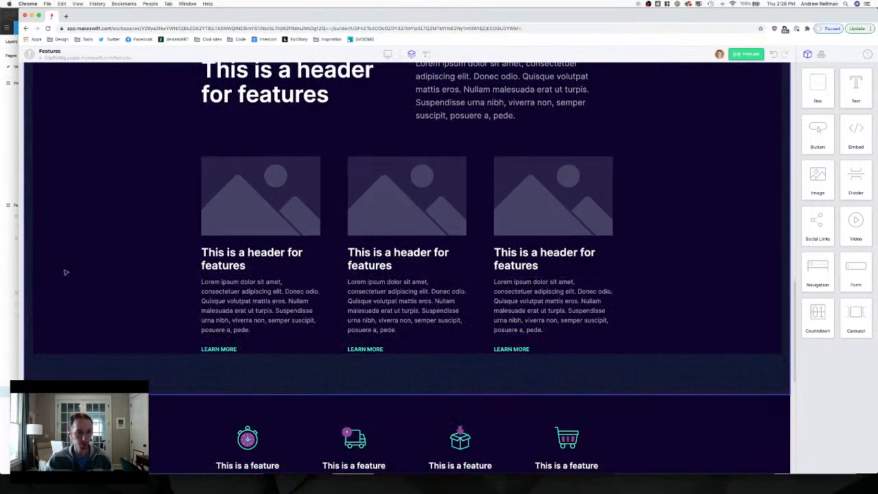
{"action": "left_click", "coordinate": [8, 276]}
{"action": "scroll", "coordinate": [406, 339], "scroll_direction": "right", "scroll_amount": 1}
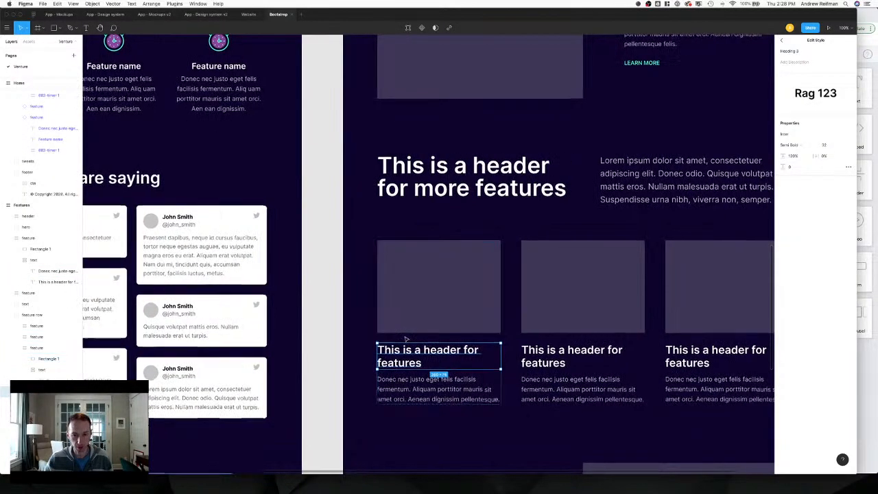
{"action": "scroll", "coordinate": [406, 339], "scroll_direction": "down", "scroll_amount": 3}
{"action": "scroll", "coordinate": [448, 348], "scroll_direction": "right", "scroll_amount": 2}
{"action": "scroll", "coordinate": [448, 348], "scroll_direction": "up", "scroll_amount": 2}
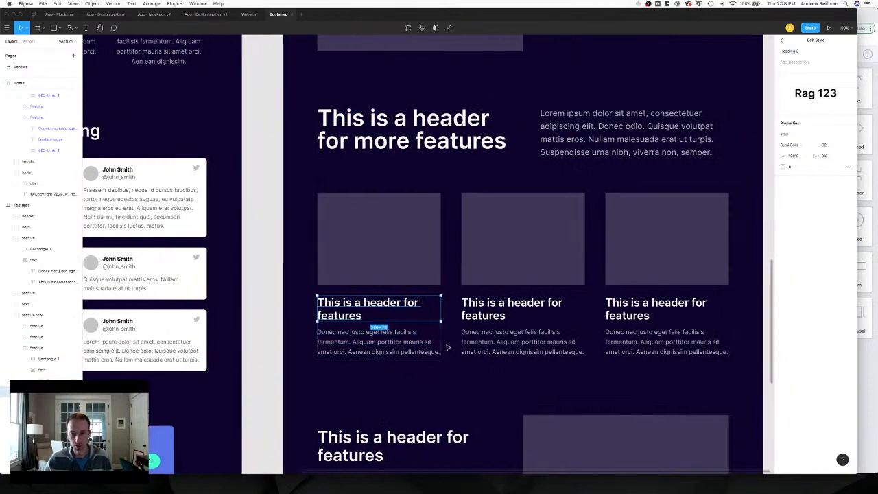
Switch to Makeswift and review the three-column features section with its Learn More links and the section above it against the mockup.
{"action": "scroll", "coordinate": [448, 348], "scroll_direction": "down", "scroll_amount": 1}
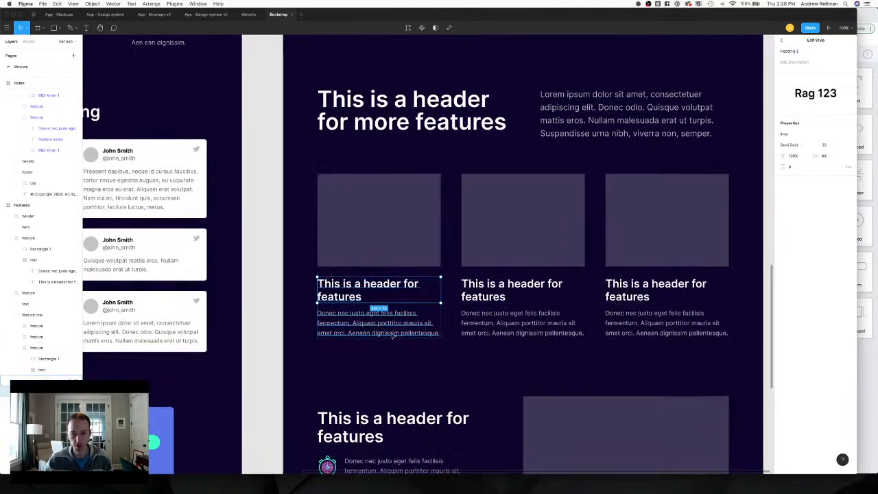
{"action": "key", "text": "super+Tab"}
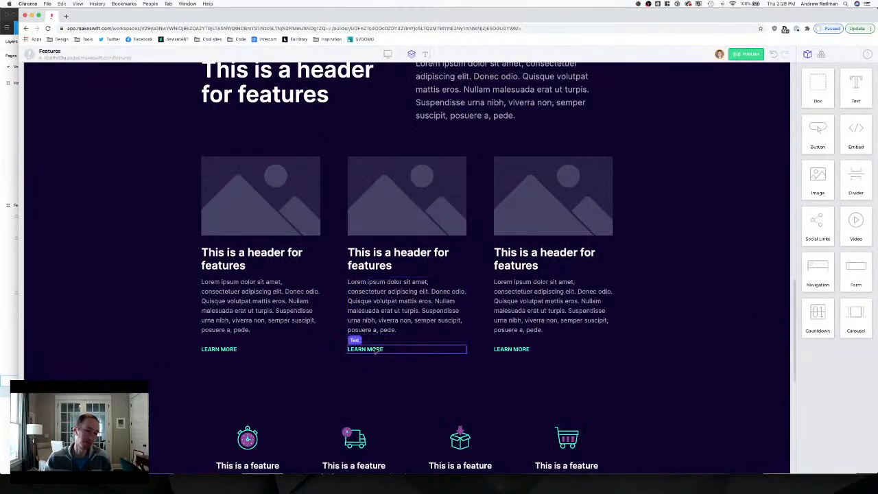
{"action": "left_click", "coordinate": [375, 350]}
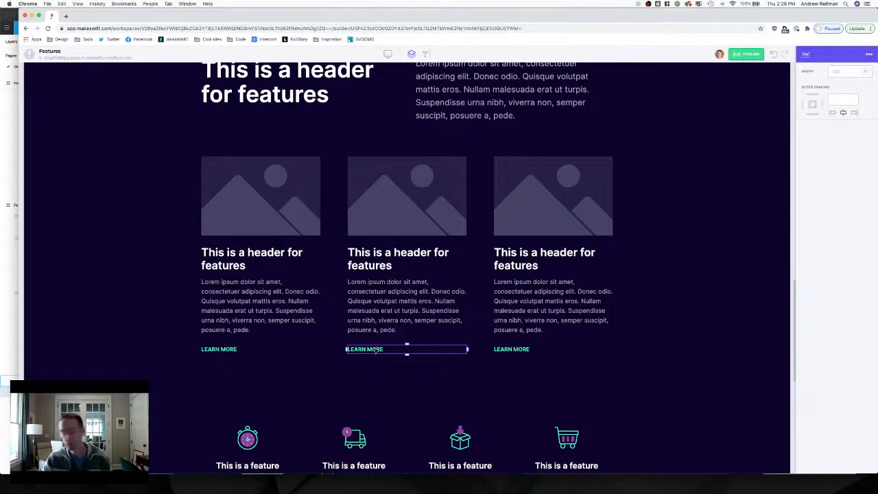
{"action": "scroll", "coordinate": [377, 319], "scroll_direction": "down", "scroll_amount": 1}
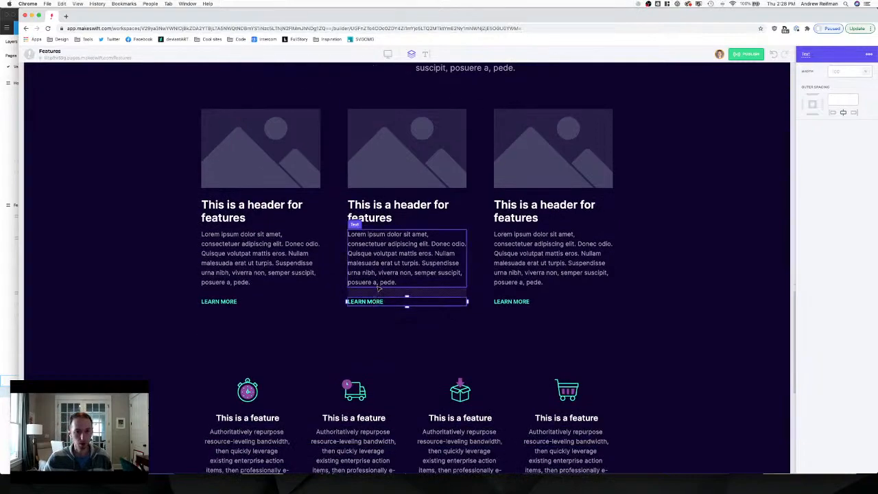
{"action": "scroll", "coordinate": [378, 302], "scroll_direction": "up", "scroll_amount": 3}
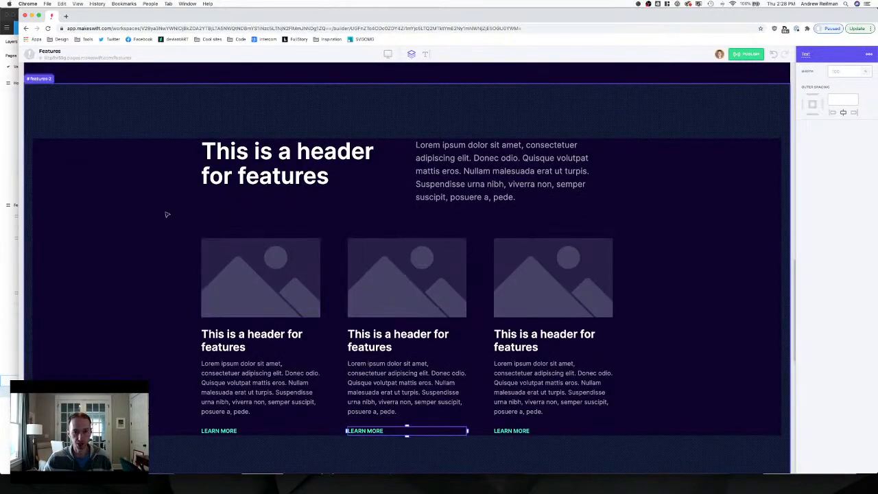
{"action": "scroll", "coordinate": [342, 153], "scroll_direction": "up", "scroll_amount": 2}
{"action": "scroll", "coordinate": [343, 152], "scroll_direction": "up", "scroll_amount": 15}
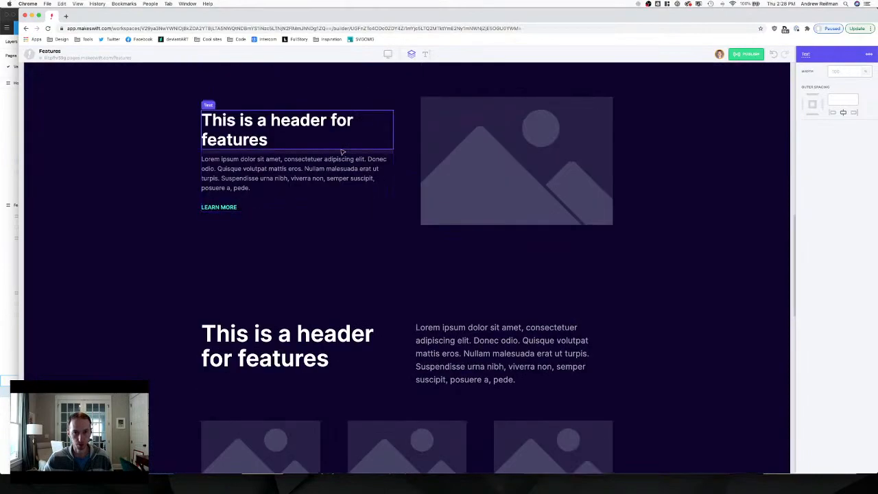
{"action": "scroll", "coordinate": [343, 151], "scroll_direction": "down", "scroll_amount": 15}
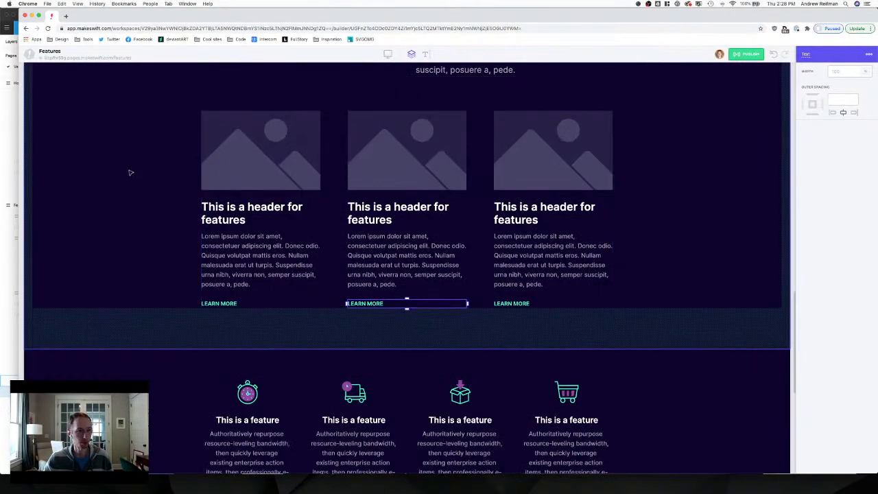
Examine the Figma mockup's feature section with the stopwatch-icon list, then compare it with the feature sections built in Makeswift.
{"action": "left_click", "coordinate": [10, 176]}
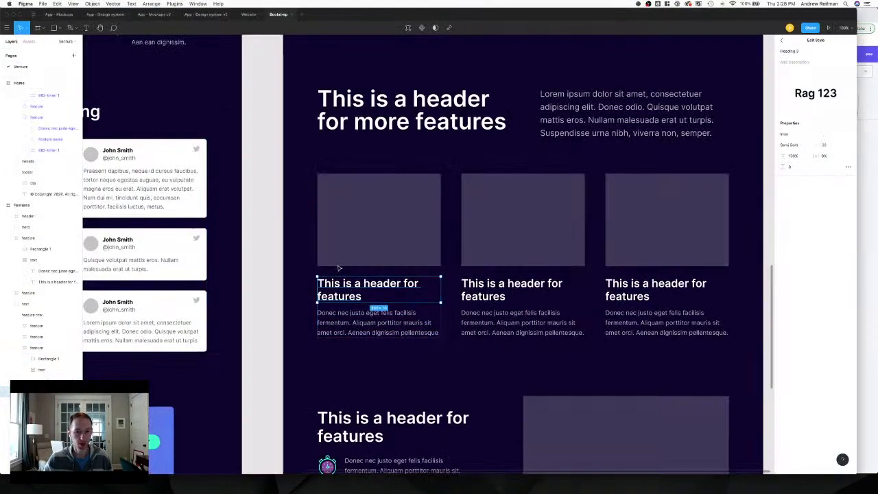
{"action": "scroll", "coordinate": [308, 254], "scroll_direction": "down", "scroll_amount": 2}
{"action": "scroll", "coordinate": [308, 255], "scroll_direction": "right", "scroll_amount": 1}
{"action": "scroll", "coordinate": [308, 254], "scroll_direction": "down", "scroll_amount": 2}
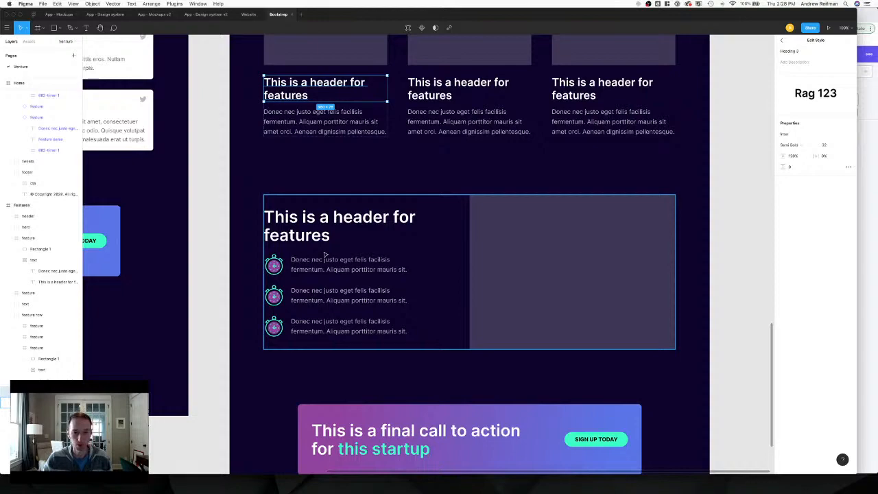
{"action": "key", "text": "super+Tab"}
{"action": "scroll", "coordinate": [323, 253], "scroll_direction": "down", "scroll_amount": 1}
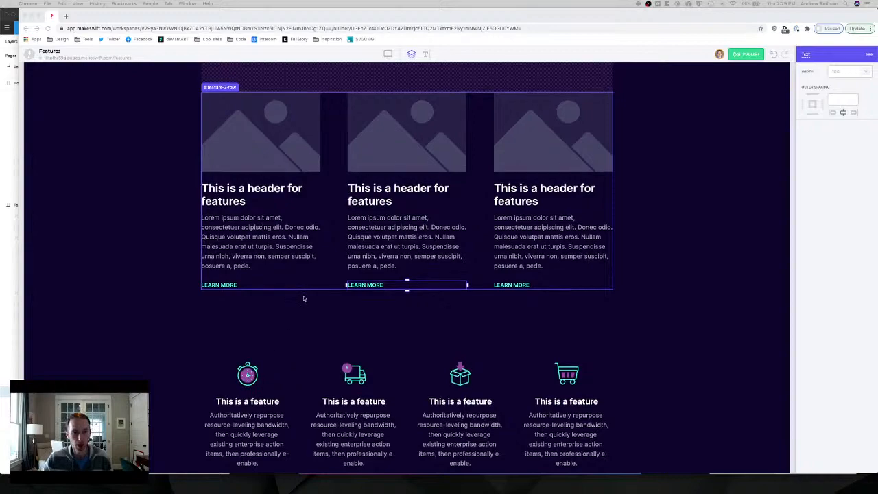
{"action": "scroll", "coordinate": [300, 304], "scroll_direction": "up", "scroll_amount": 1}
{"action": "scroll", "coordinate": [66, 220], "scroll_direction": "up", "scroll_amount": 1}
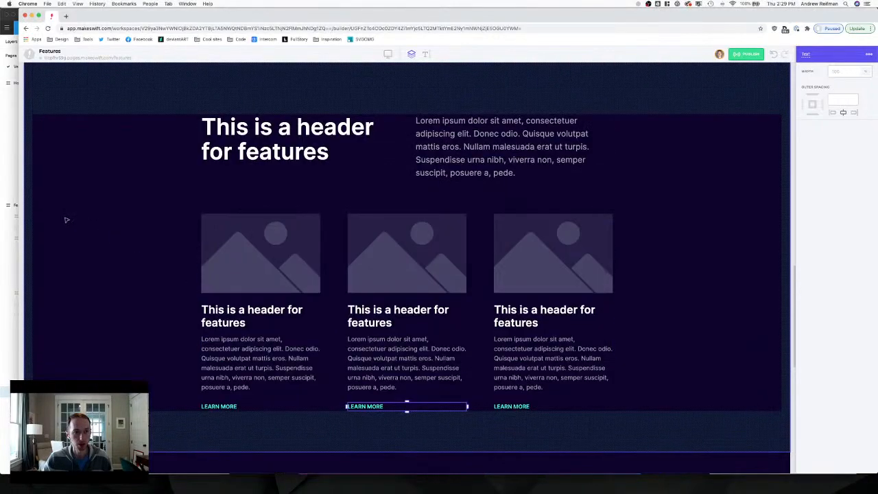
{"action": "key", "text": "super+Tab"}
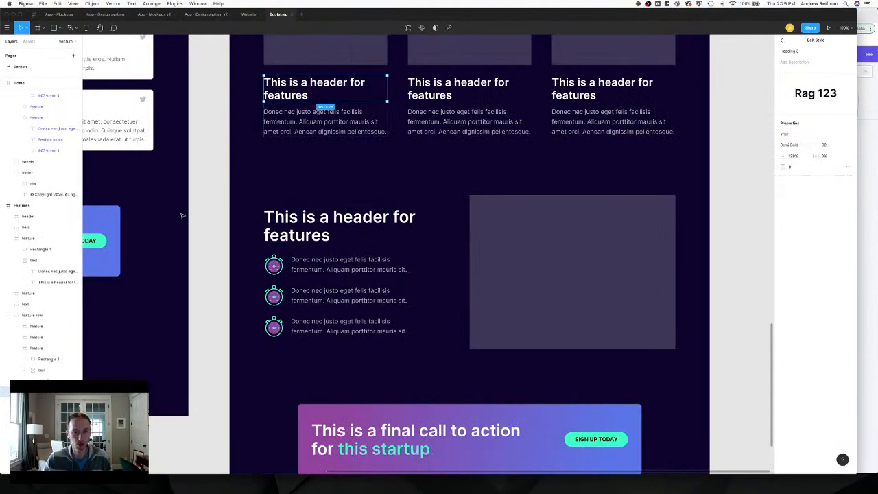
{"action": "scroll", "coordinate": [182, 216], "scroll_direction": "up", "scroll_amount": 10}
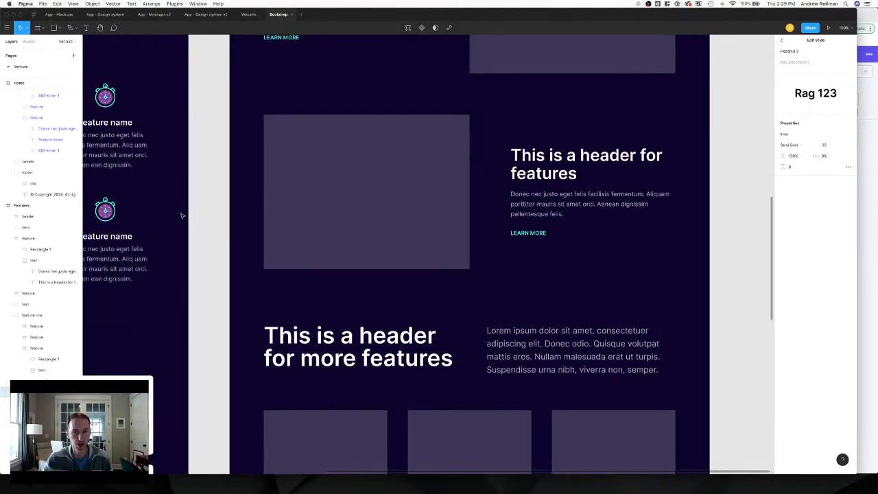
{"action": "key", "text": "super+Tab"}
{"action": "scroll", "coordinate": [181, 216], "scroll_direction": "up", "scroll_amount": 15}
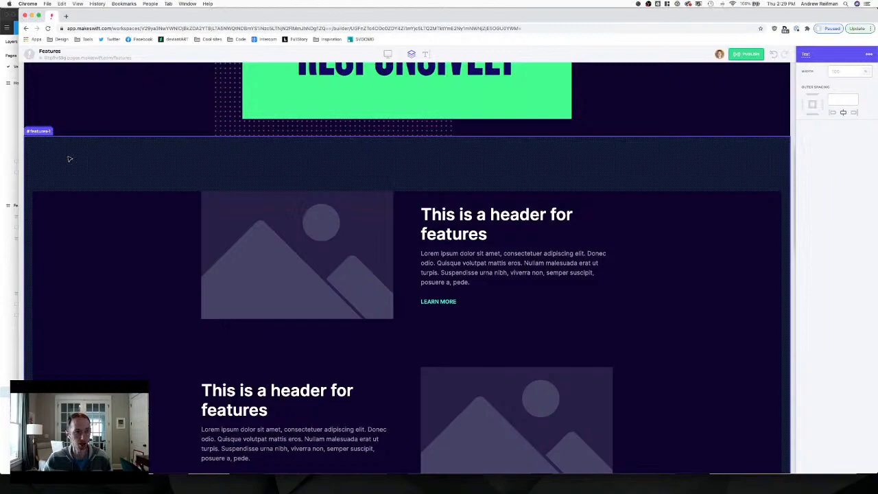
{"action": "scroll", "coordinate": [75, 157], "scroll_direction": "down", "scroll_amount": 12}
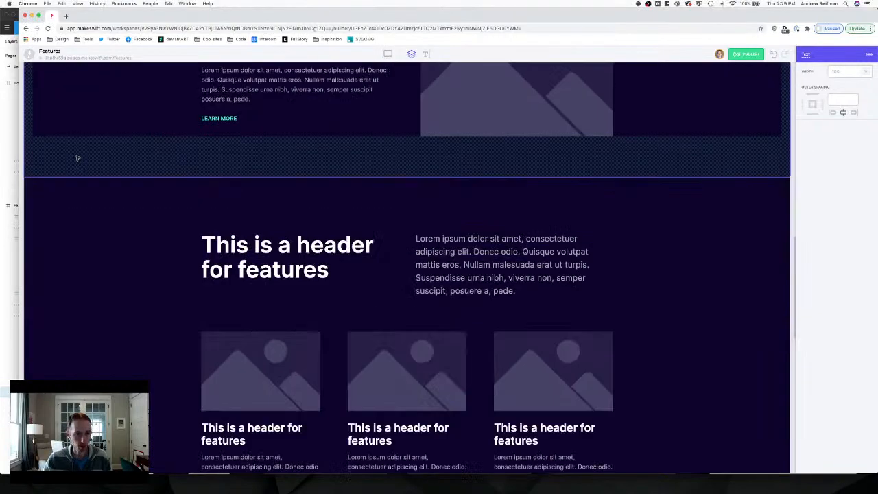
{"action": "key", "text": "t"}
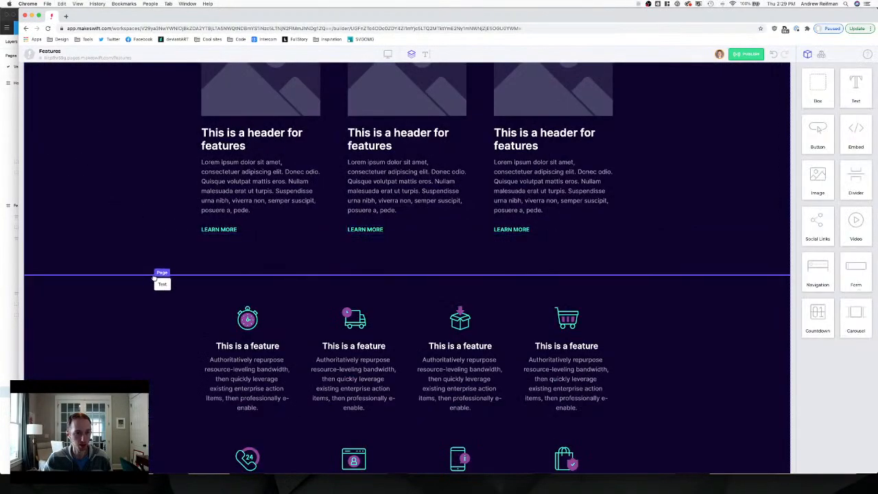
{"action": "left_click", "coordinate": [155, 276]}
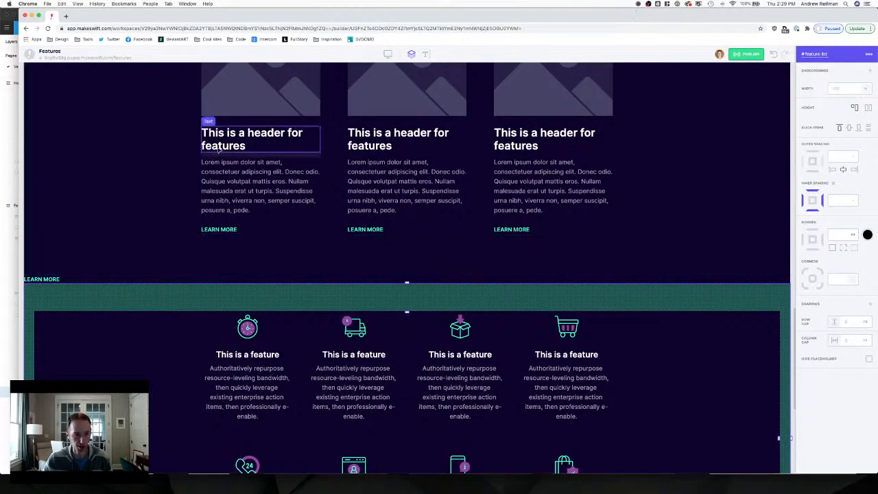
{"action": "scroll", "coordinate": [218, 150], "scroll_direction": "down", "scroll_amount": 10}
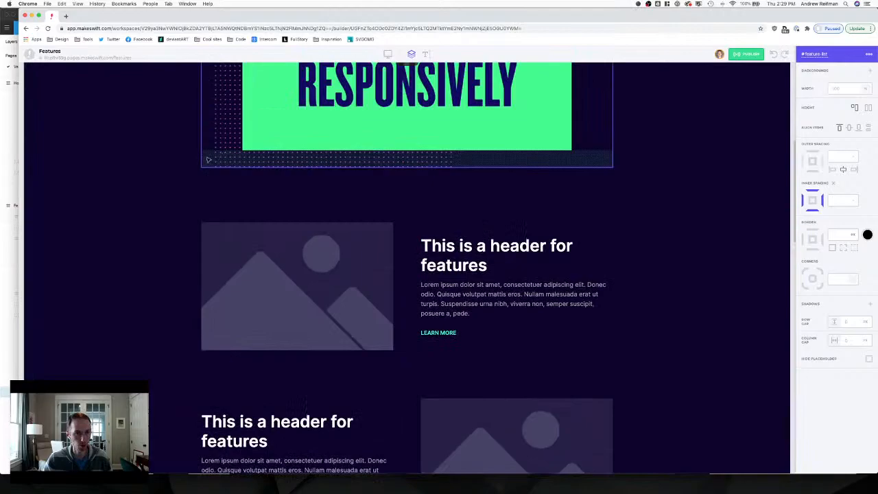
Copy the features-1 section and paste the duplicate directly below the three-column features section.
{"action": "left_click", "coordinate": [118, 190]}
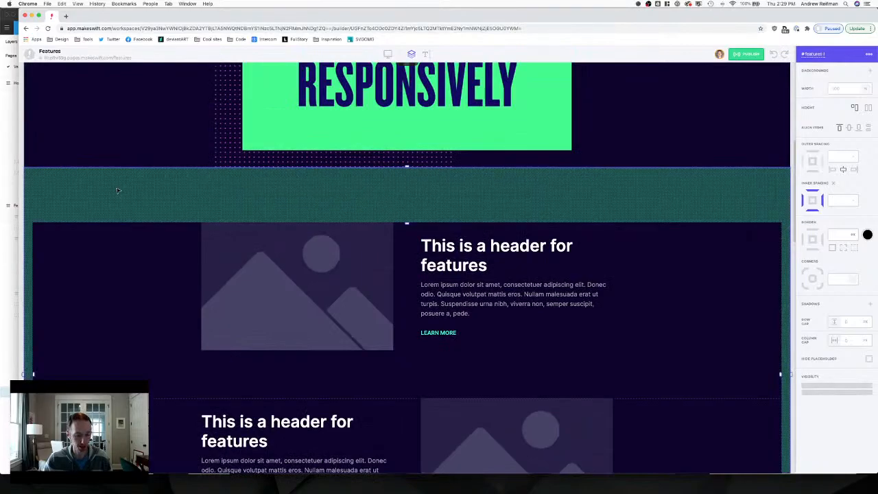
{"action": "scroll", "coordinate": [118, 191], "scroll_direction": "up", "scroll_amount": 10}
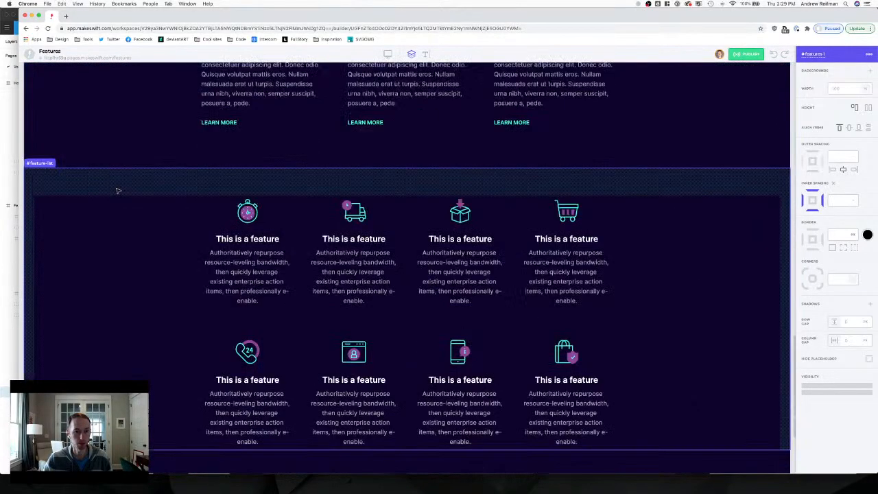
{"action": "scroll", "coordinate": [118, 191], "scroll_direction": "down", "scroll_amount": 2}
{"action": "mouse_move", "coordinate": [77, 117]}
{"action": "left_mouse_down"}
{"action": "mouse_move", "coordinate": [72, 108]}
{"action": "mouse_move", "coordinate": [68, 137]}
{"action": "left_mouse_up"}
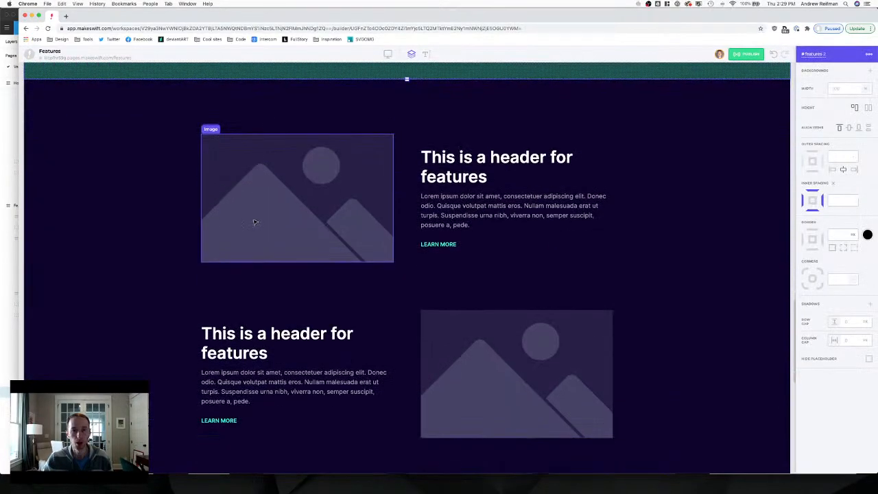
Delete the image-first row from the duplicated section and the Learn More link from its remaining row.
{"action": "left_click", "coordinate": [400, 217]}
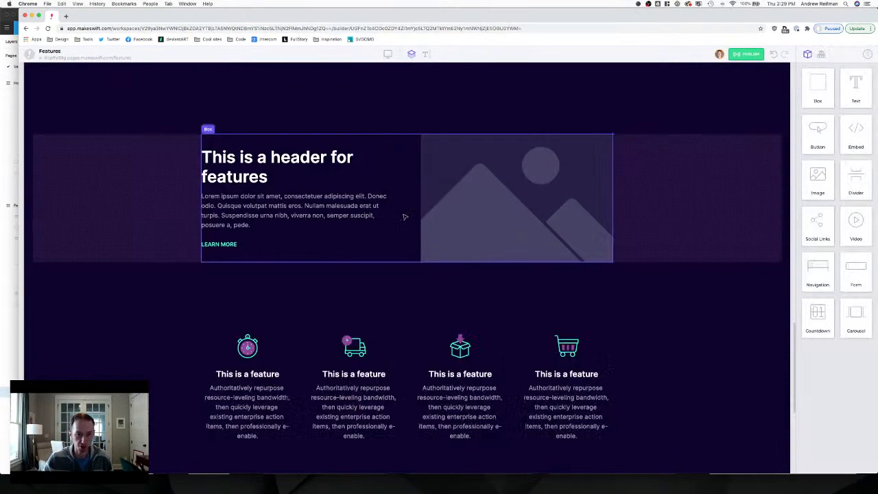
{"action": "key", "text": "BackSpace"}
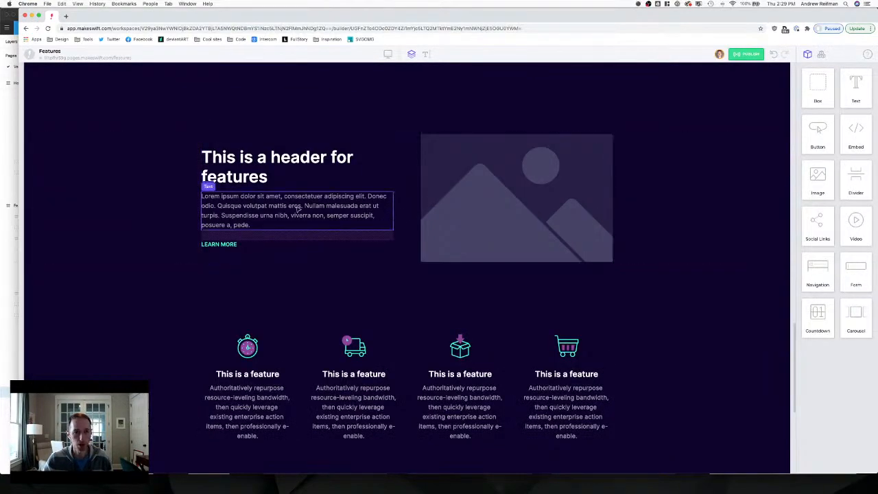
{"action": "left_click", "coordinate": [297, 209]}
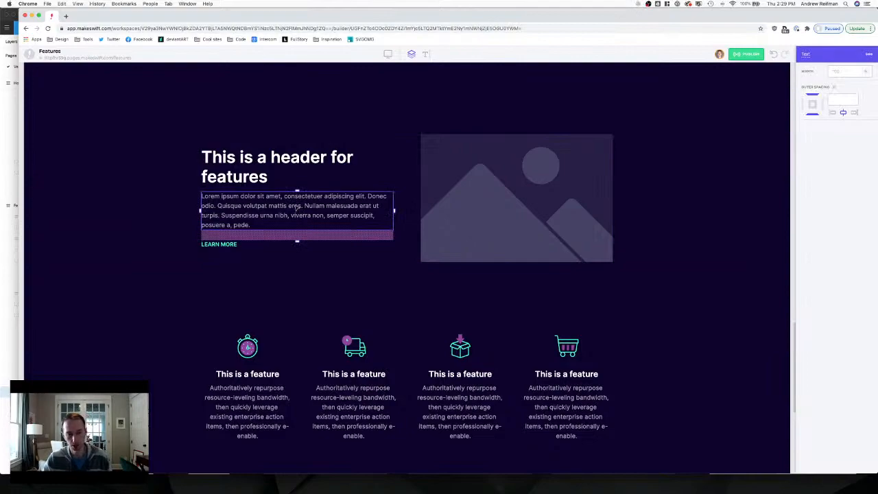
{"action": "left_click", "coordinate": [236, 245]}
{"action": "key", "text": "BackSpace"}
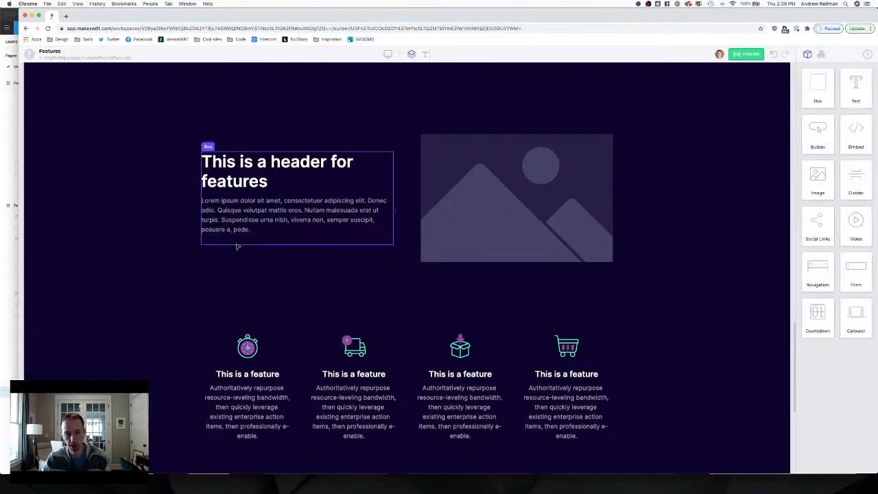
Set the paragraph's bottom outer spacing to 0 and shorten its text to end at "Quisque volutpat mattis.".
{"action": "left_click", "coordinate": [297, 239]}
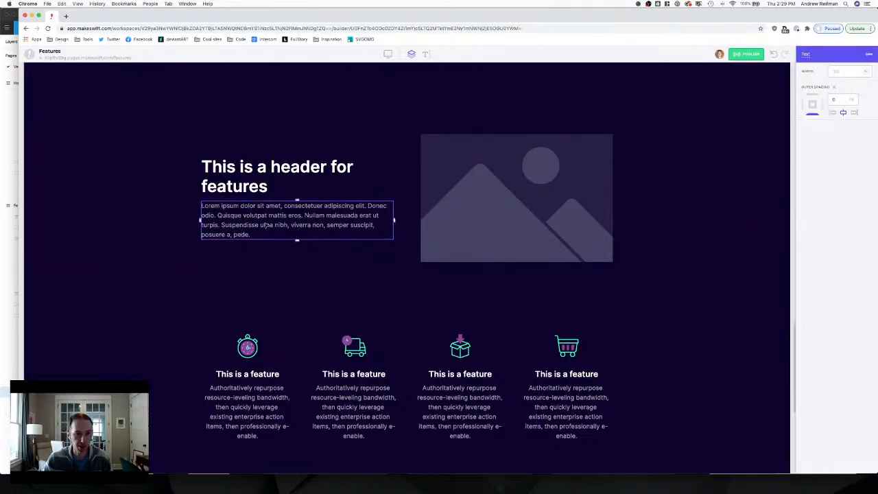
{"action": "left_click", "coordinate": [248, 226]}
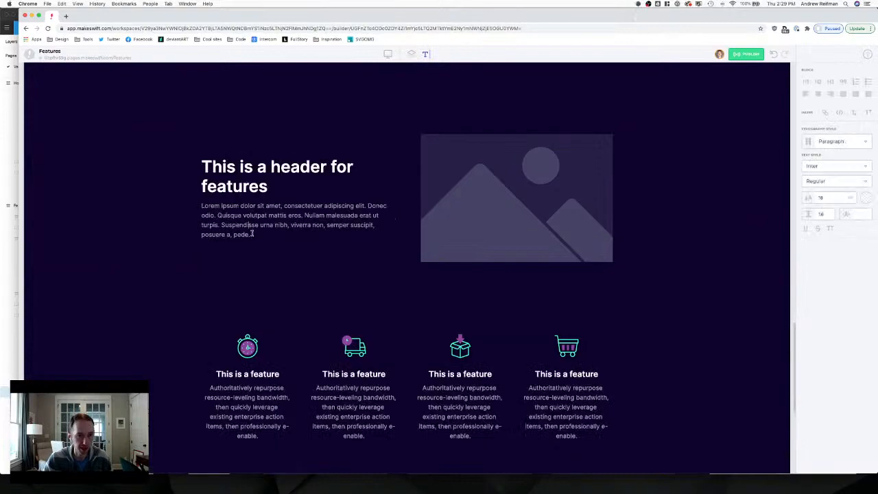
{"action": "left_click_drag", "start_coordinate": [249, 234], "coordinate": [283, 216]}
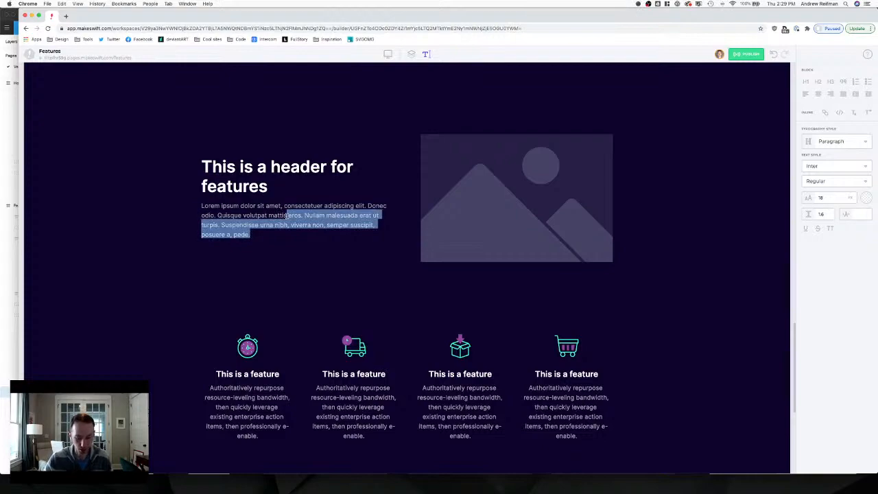
{"action": "type", "text": "."}
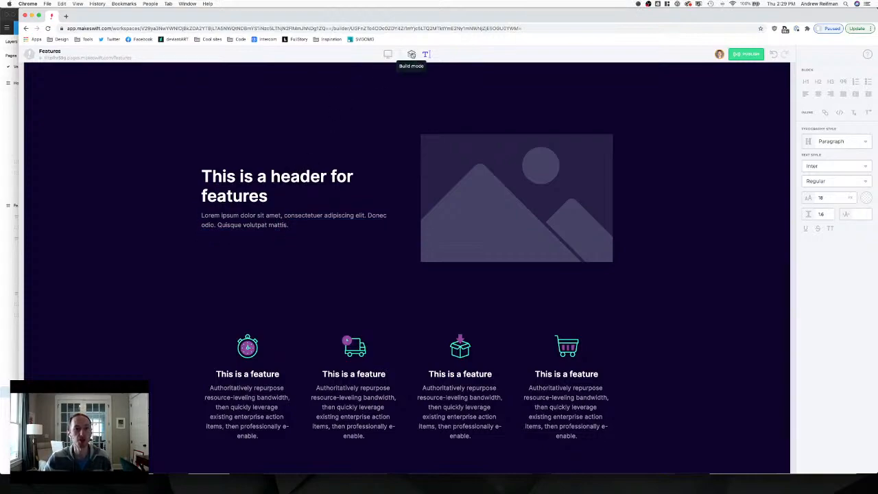
{"action": "left_click", "coordinate": [412, 54]}
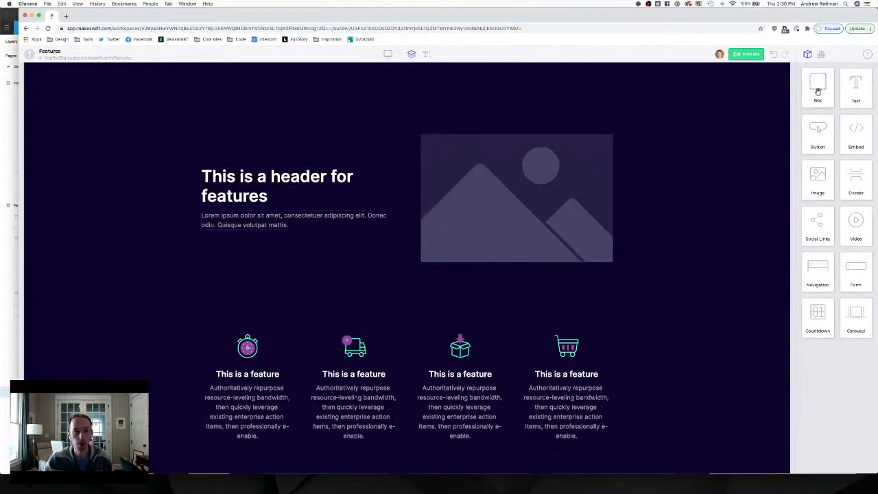
Add a box between the duplicated section's header and paragraph, and place a copy of the stopwatch icon in it.
{"action": "left_click_drag", "start_coordinate": [818, 95], "coordinate": [295, 214]}
{"action": "left_click", "coordinate": [281, 225]}
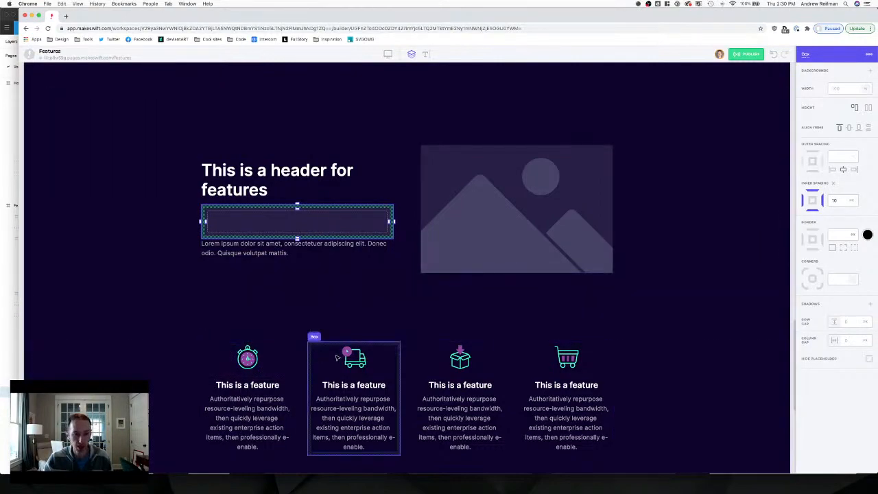
{"action": "left_click", "coordinate": [247, 357]}
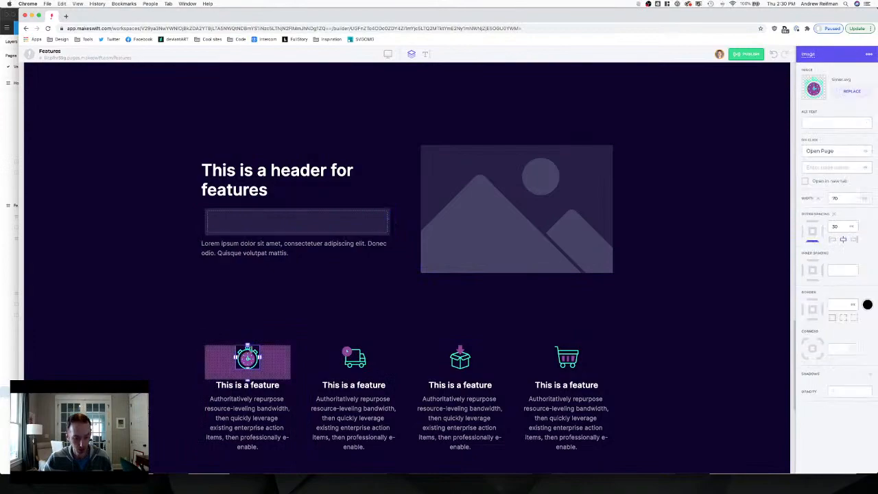
{"action": "left_click_drag", "start_coordinate": [247, 356], "coordinate": [227, 224]}
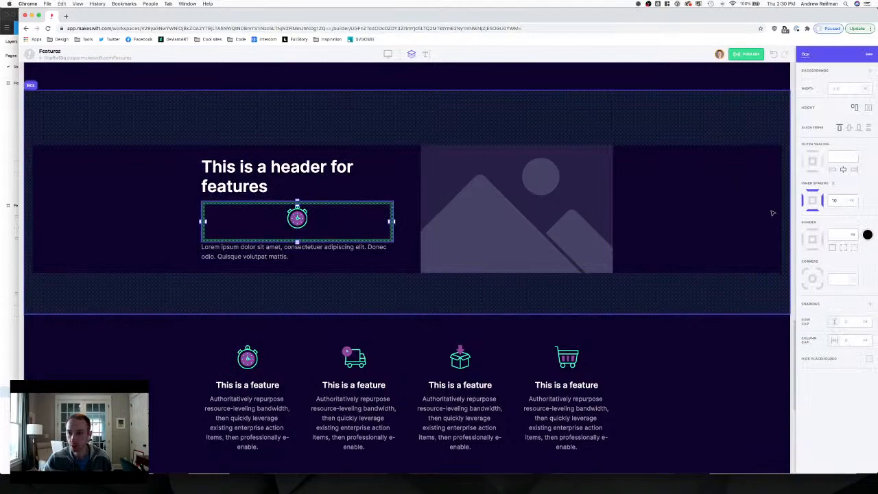
Remove the new box's inner spacing and move the paragraph into it beside the stopwatch icon.
{"action": "left_click", "coordinate": [833, 183]}
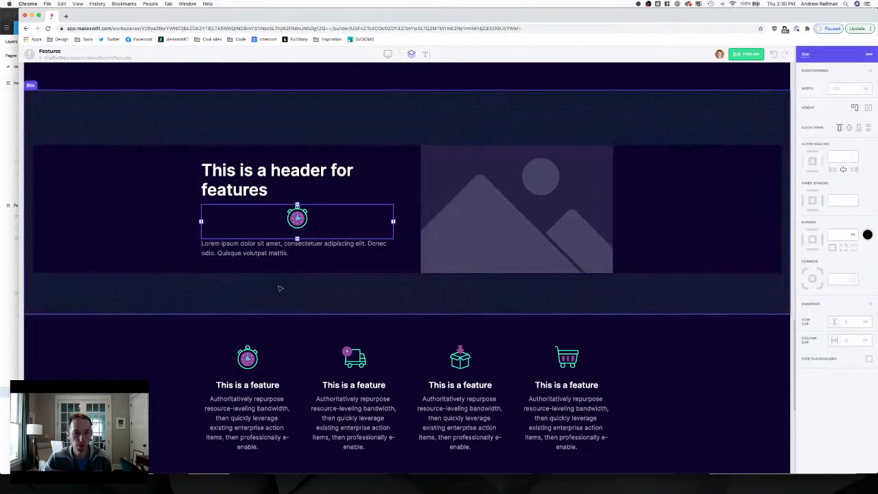
{"action": "left_click_drag", "start_coordinate": [240, 252], "coordinate": [385, 220]}
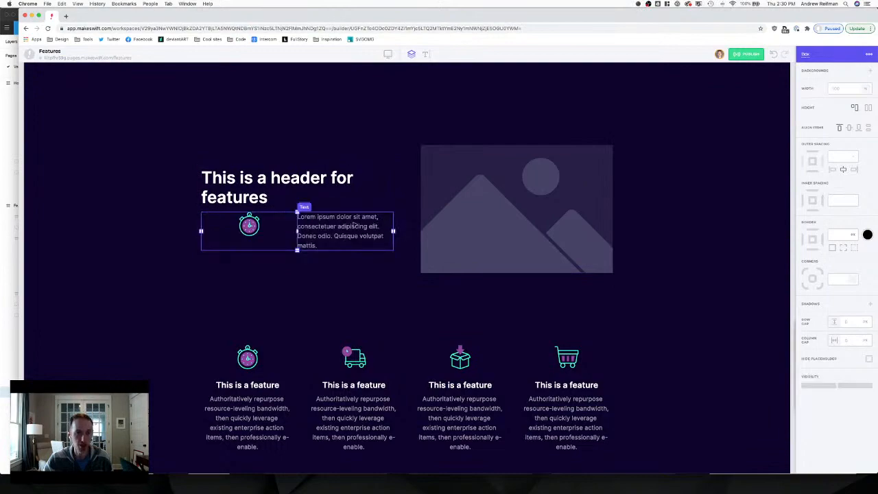
Narrow the stopwatch icon's column, then set the icon to 60 px wide with 0 bottom outer spacing and left alignment.
{"action": "left_click_drag", "start_coordinate": [297, 230], "coordinate": [238, 231]}
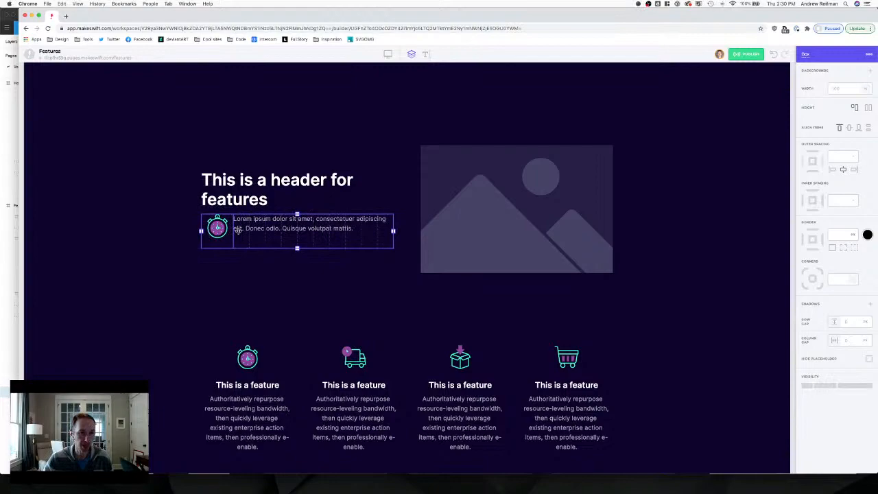
{"action": "left_click", "coordinate": [217, 233]}
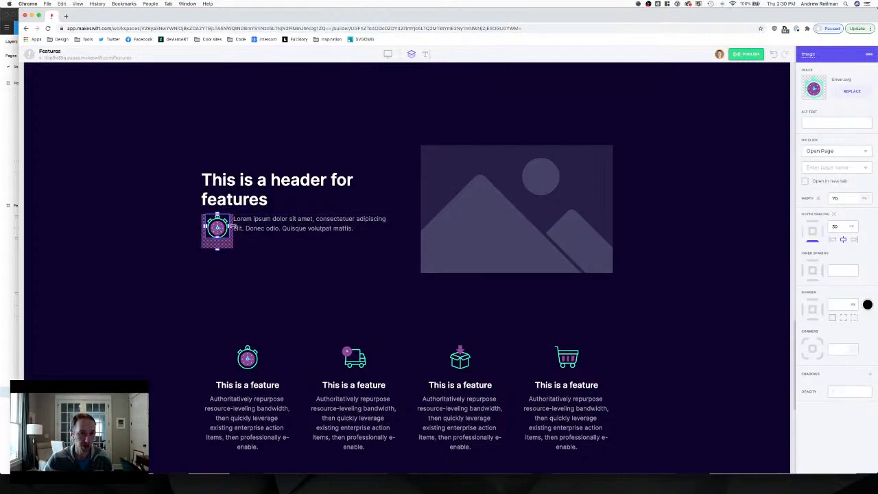
{"action": "left_click_drag", "start_coordinate": [231, 226], "coordinate": [217, 236]}
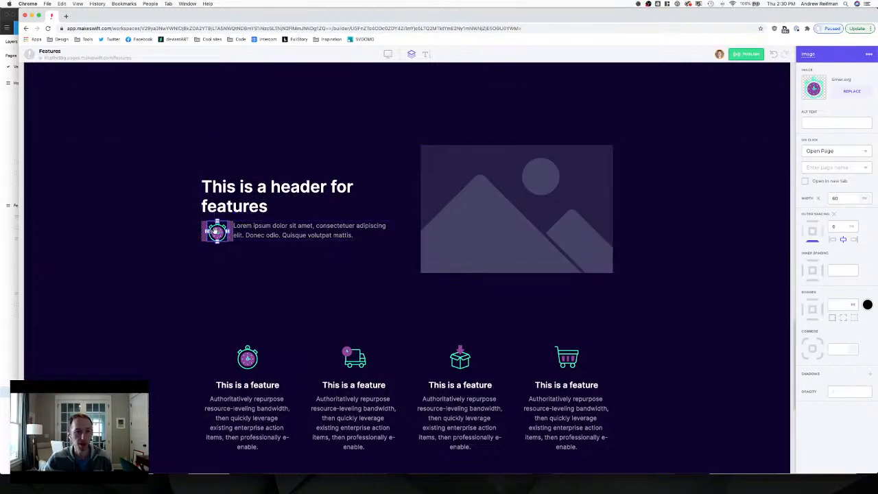
{"action": "left_click_drag", "start_coordinate": [209, 232], "coordinate": [207, 232]}
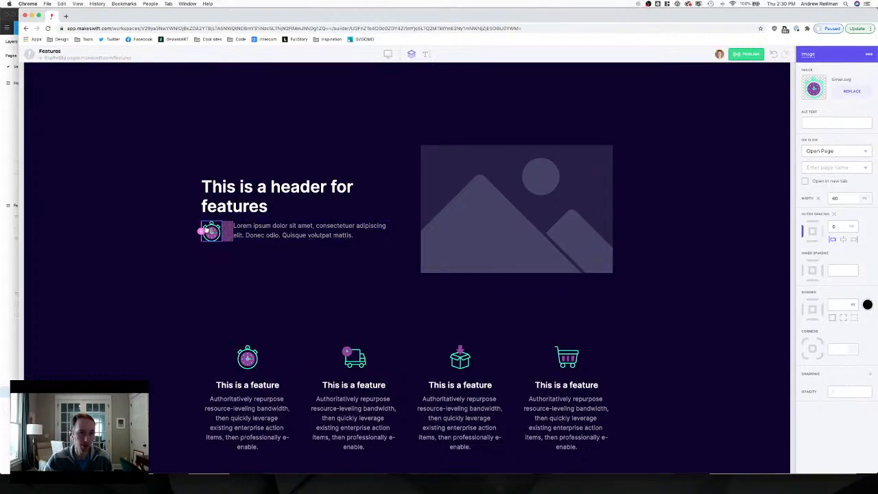
Vertically center the items in the box holding the stopwatch icon and paragraph.
{"action": "left_click", "coordinate": [239, 250]}
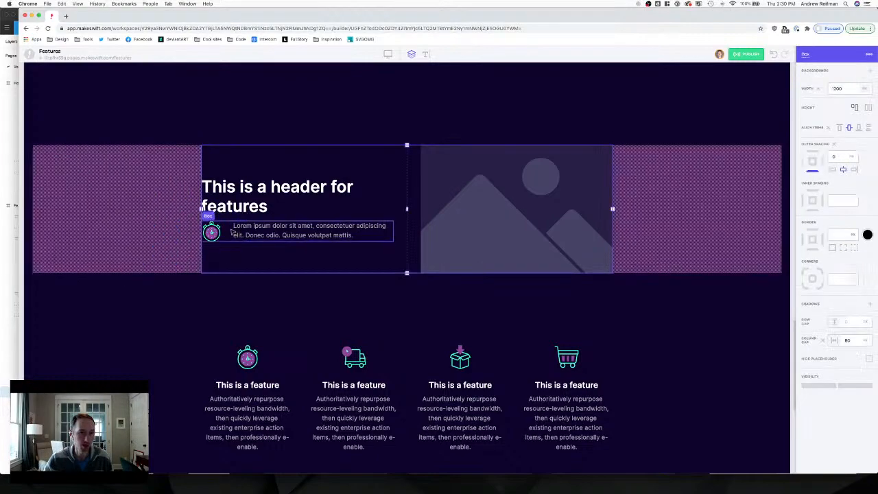
{"action": "left_click", "coordinate": [231, 231]}
{"action": "left_click_drag", "start_coordinate": [225, 231], "coordinate": [226, 230]}
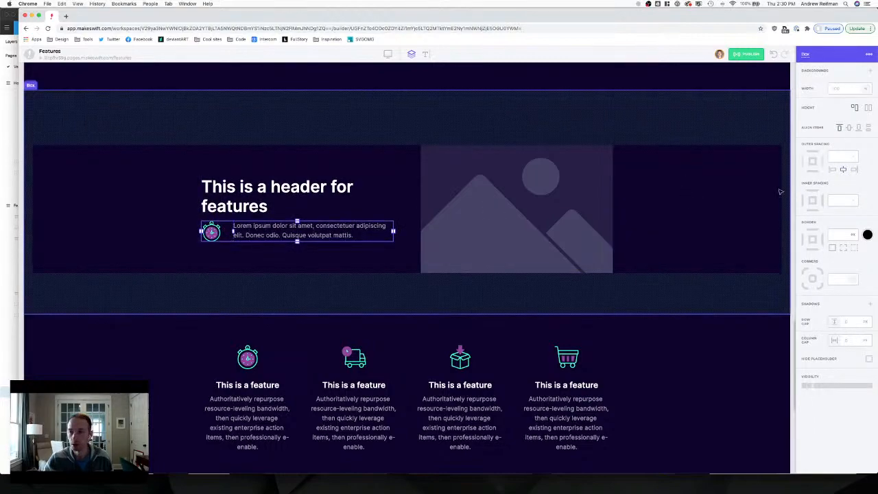
{"action": "left_click", "coordinate": [849, 128]}
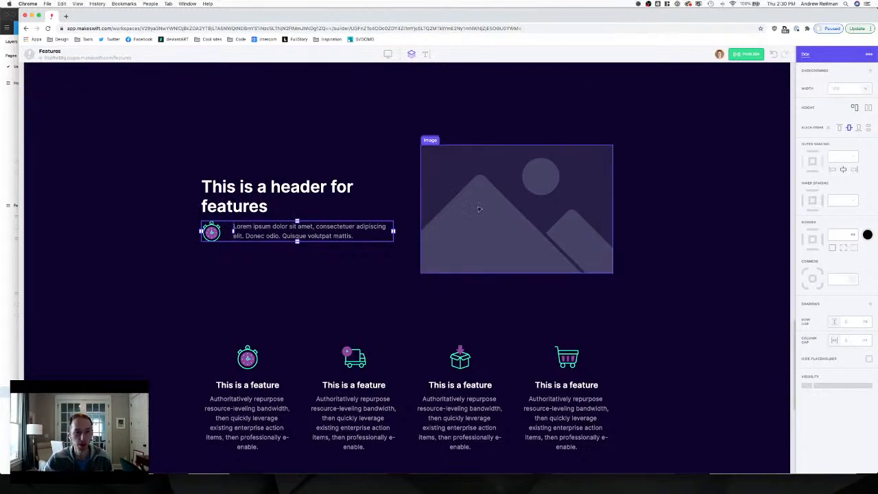
{"action": "left_click", "coordinate": [221, 217]}
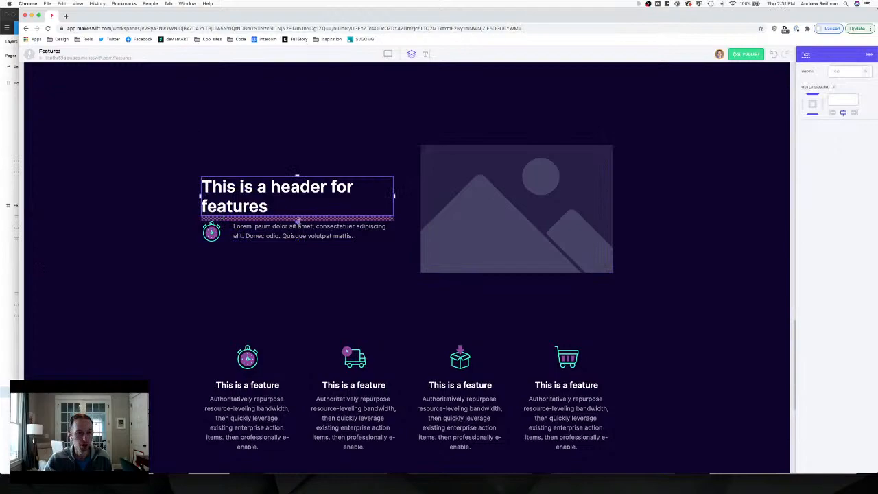
{"action": "left_click", "coordinate": [260, 263]}
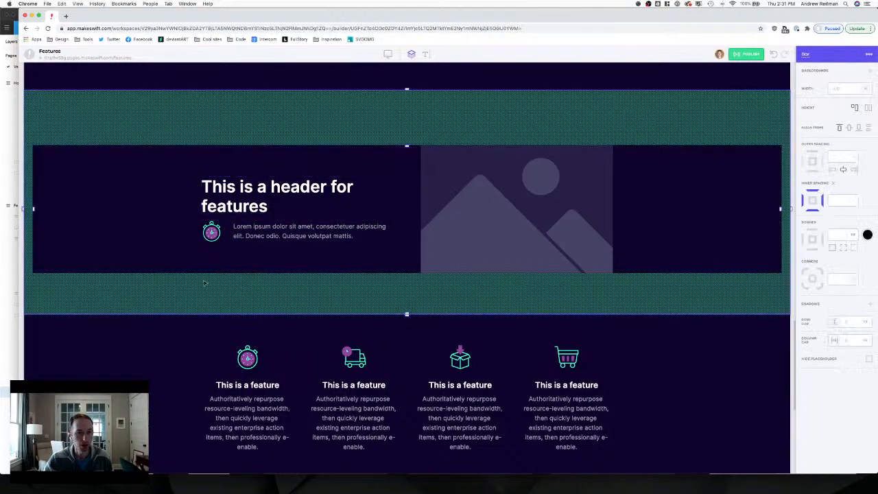
Duplicate the stopwatch-and-paragraph row twice to make a three-item list.
{"action": "left_click", "coordinate": [230, 235]}
{"action": "key", "text": "super+d"}
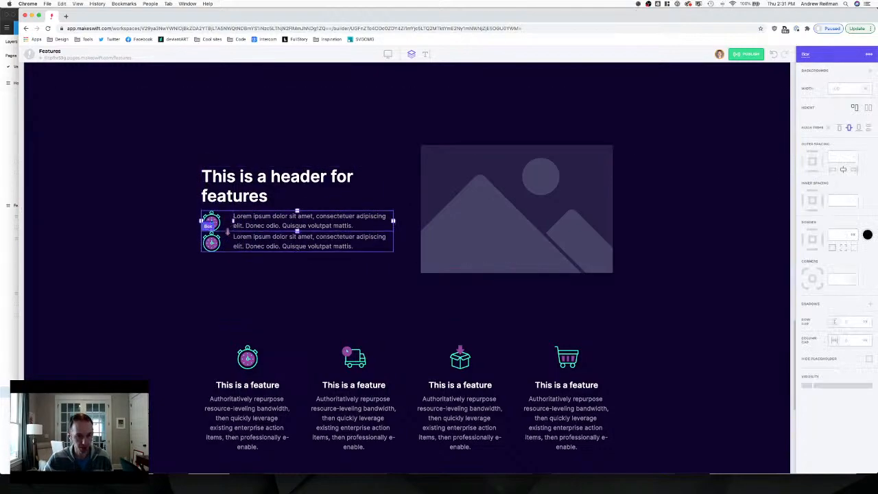
{"action": "key", "text": "super+d"}
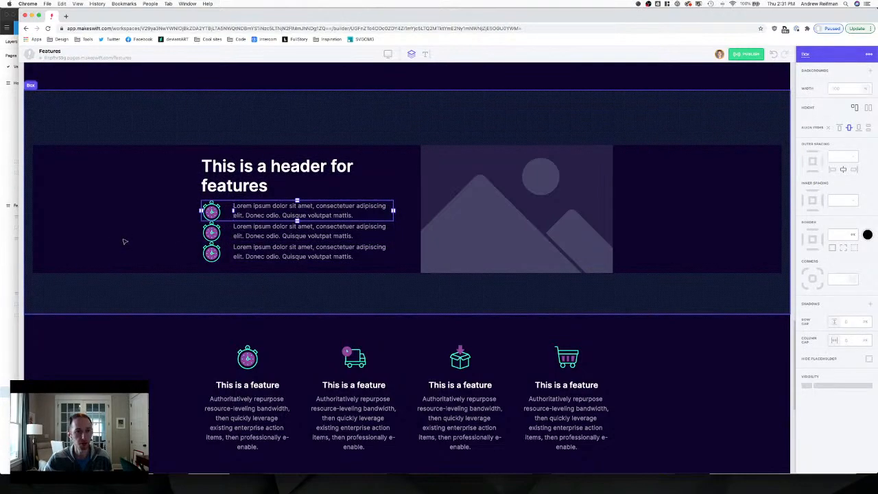
Set the header's bottom outer spacing to 0 and give the box around the header and list rows a 25 px row gap.
{"action": "left_click", "coordinate": [228, 194]}
{"action": "left_click_drag", "start_coordinate": [297, 199], "coordinate": [298, 195]}
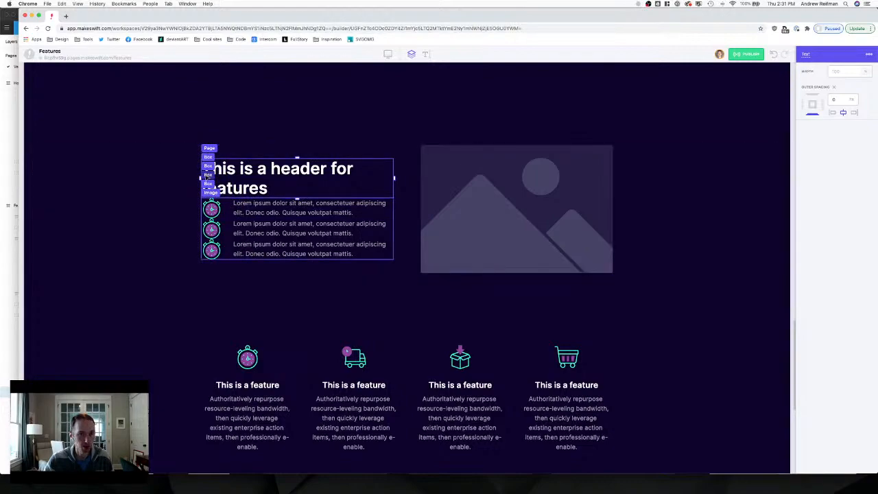
{"action": "left_click", "coordinate": [208, 175]}
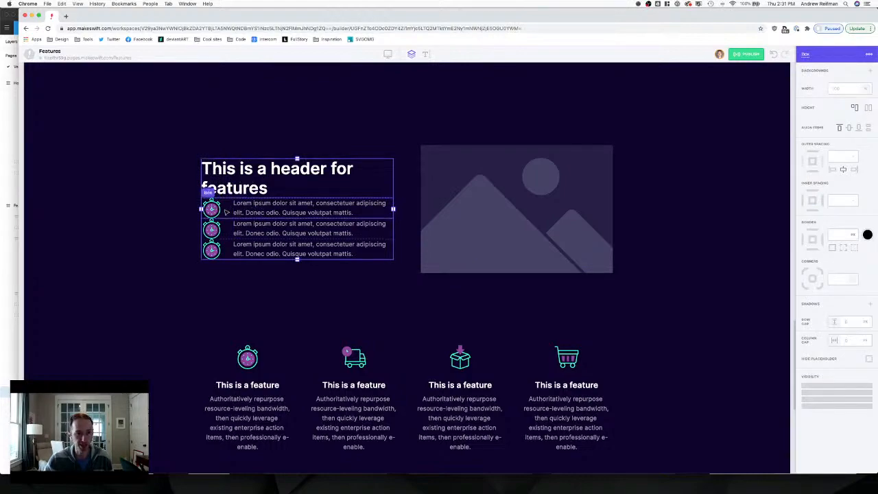
{"action": "left_click", "coordinate": [857, 321]}
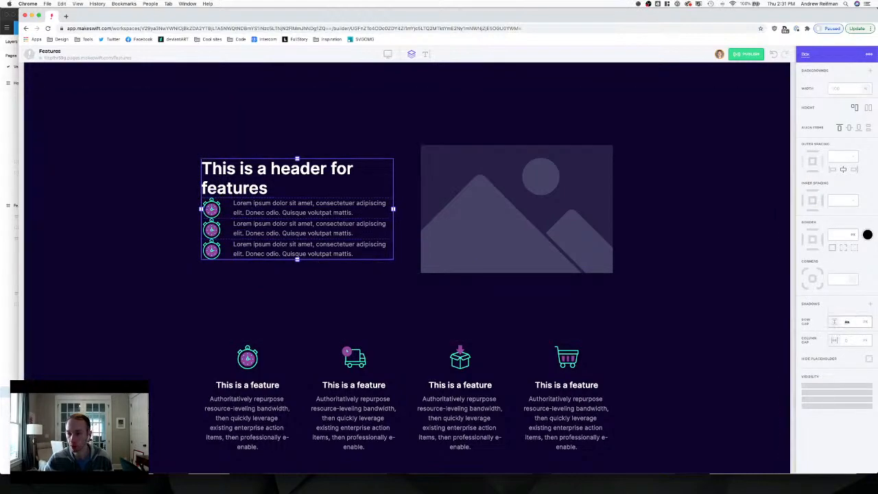
{"action": "type", "text": "20"}
{"action": "key", "text": "BackSpace"}
{"action": "type", "text": "5"}
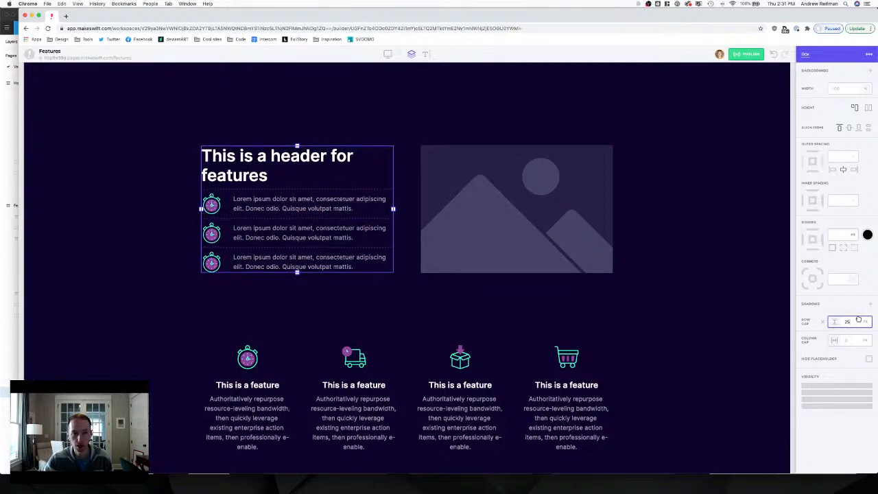
{"action": "left_click", "coordinate": [770, 302]}
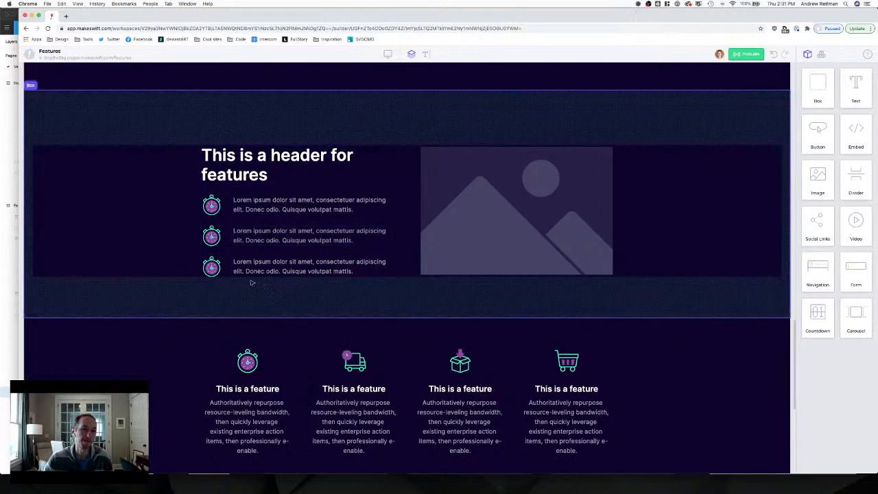
Set the first list row's column gap to 20 px.
{"action": "left_click", "coordinate": [230, 206]}
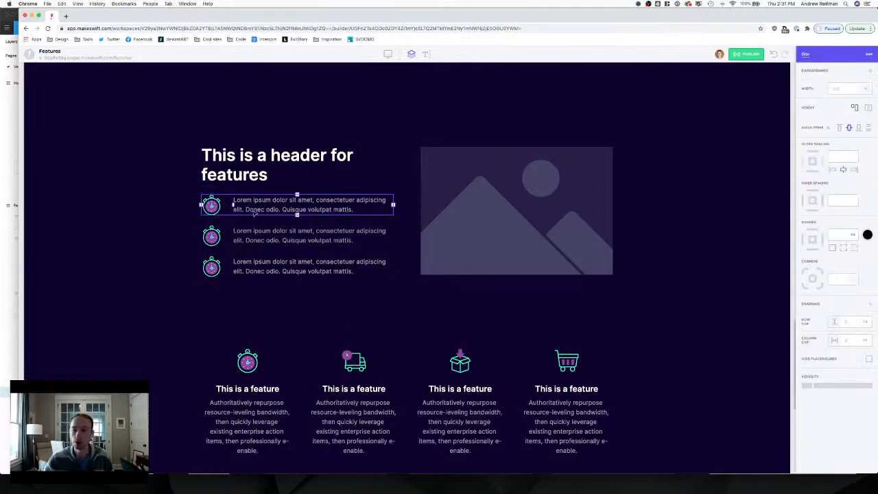
{"action": "left_click", "coordinate": [850, 340]}
{"action": "type", "text": "20"}
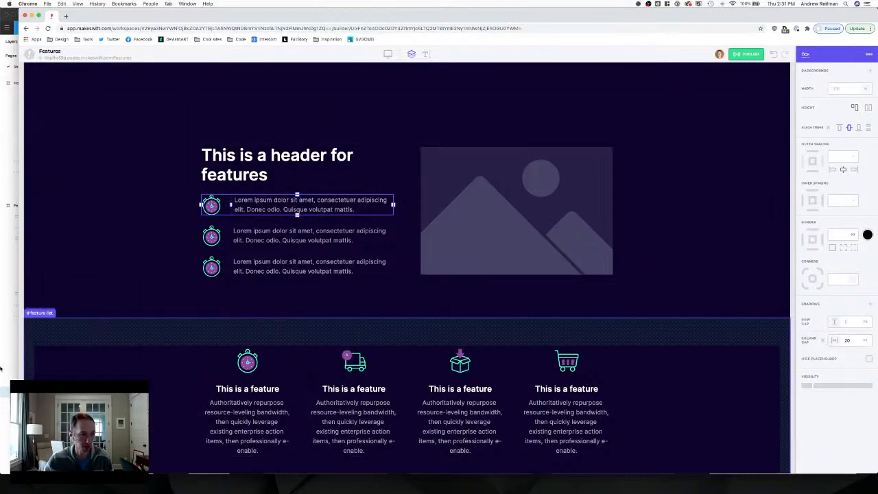
Switch to the Figma mockup and check the size of the first list item's paragraph.
{"action": "left_click", "coordinate": [9, 370]}
{"action": "scroll", "coordinate": [480, 284], "scroll_direction": "down", "scroll_amount": 10}
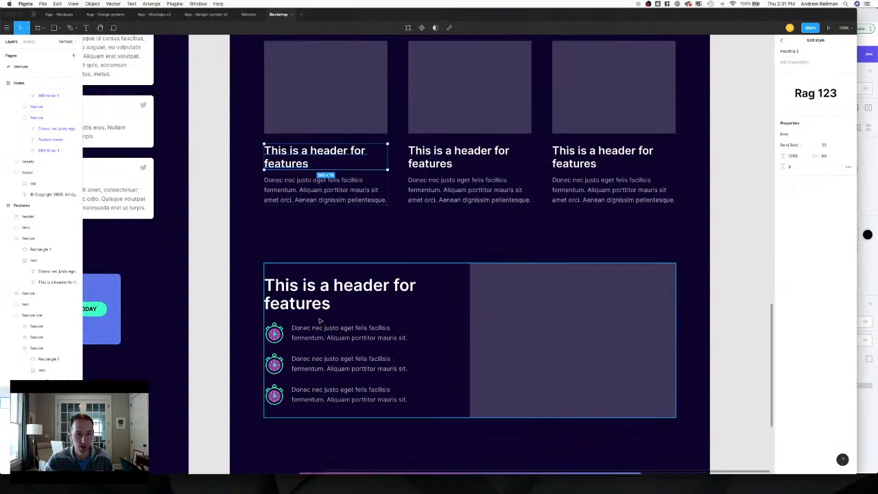
{"action": "left_click", "coordinate": [310, 332], "text": "super"}
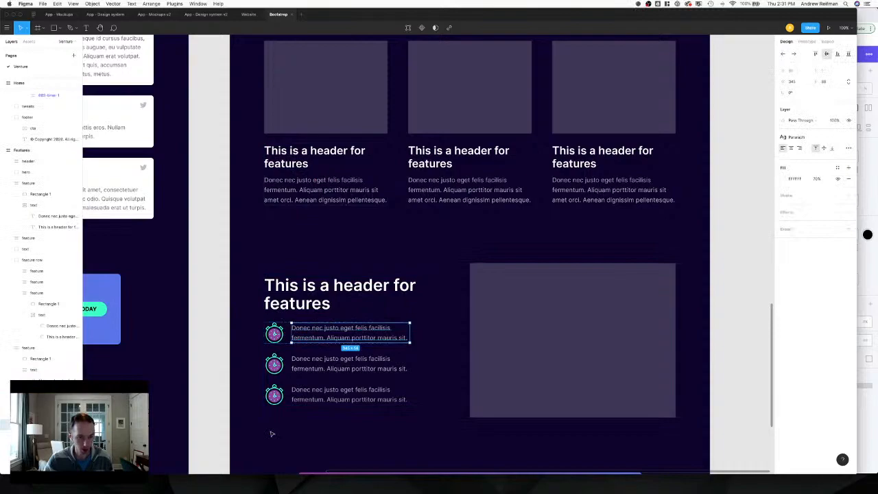
Return to Makeswift, set the first list row's width to 500 px, and align the row left.
{"action": "key", "text": "super+Tab"}
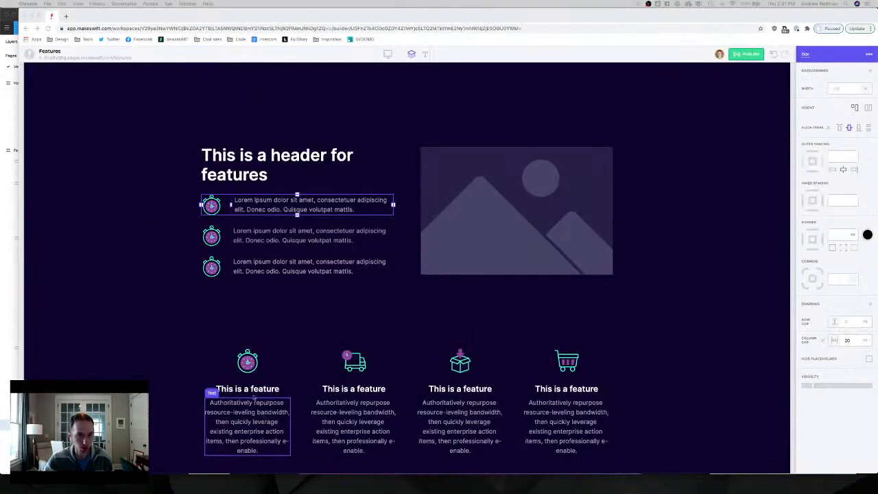
{"action": "left_click", "coordinate": [230, 235]}
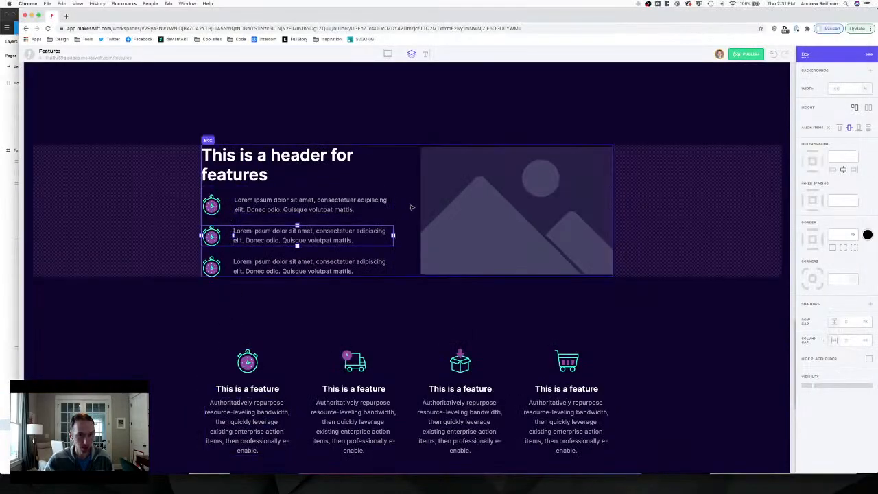
{"action": "left_click", "coordinate": [234, 208]}
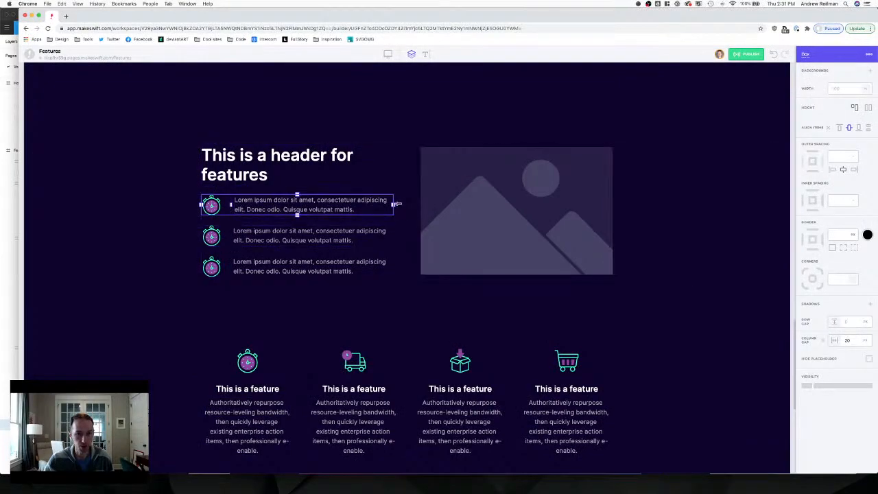
{"action": "mouse_move", "coordinate": [396, 204]}
{"action": "left_mouse_down"}
{"action": "mouse_move", "coordinate": [360, 203]}
{"action": "mouse_move", "coordinate": [389, 204]}
{"action": "left_mouse_up"}
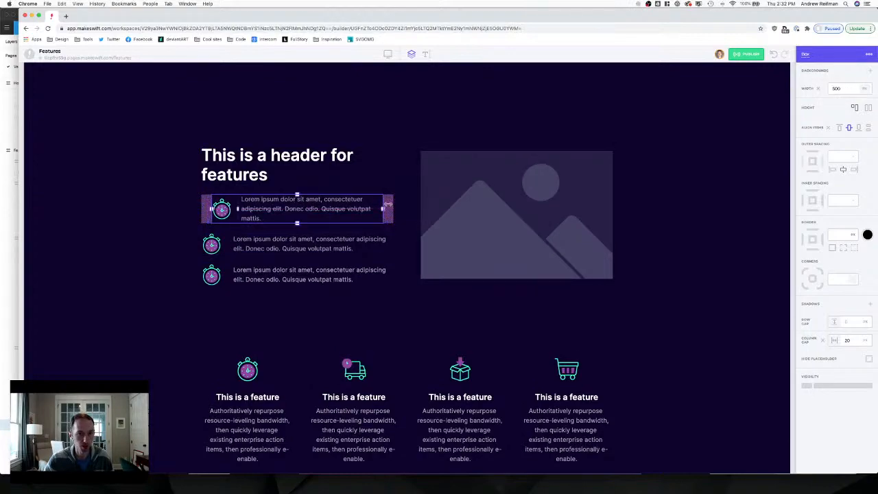
{"action": "left_click", "coordinate": [330, 206]}
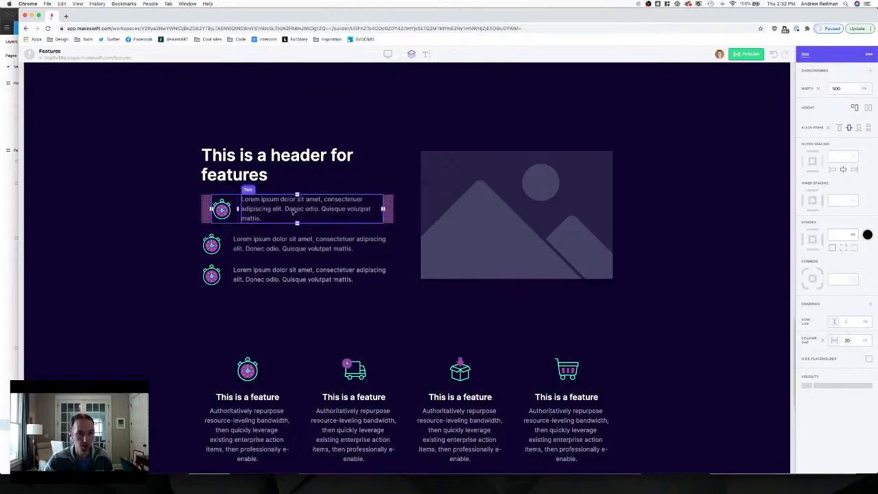
{"action": "left_click_drag", "start_coordinate": [233, 200], "coordinate": [218, 199]}
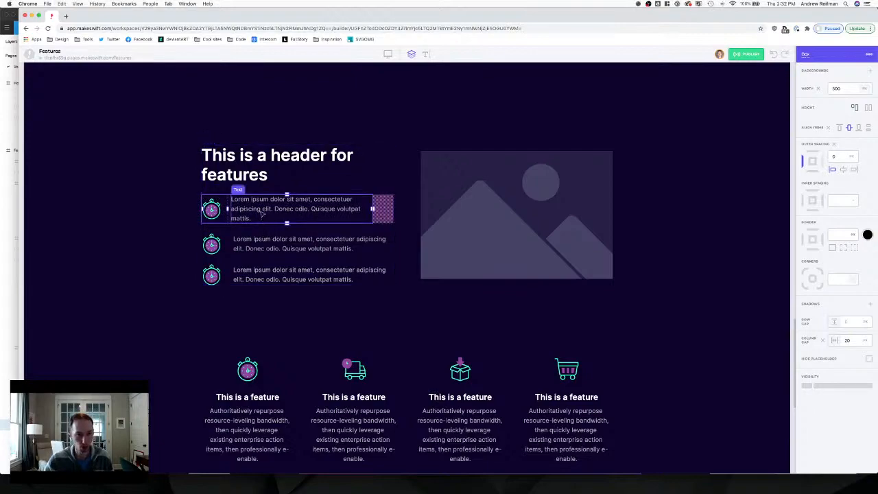
{"action": "key", "text": "super+z"}
{"action": "key", "text": "super+z"}
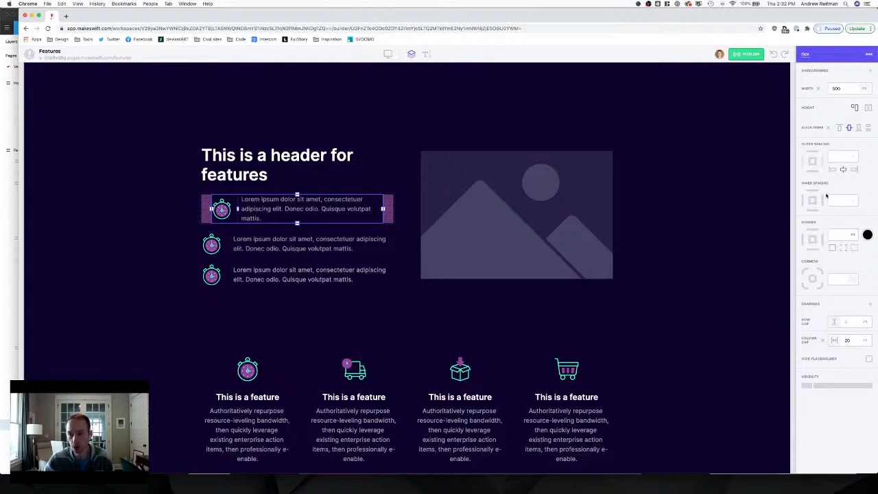
{"action": "left_click", "coordinate": [832, 170]}
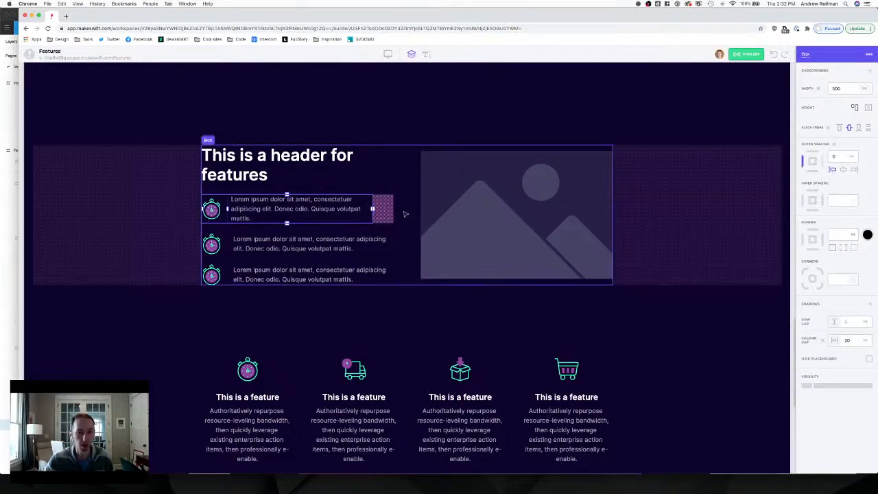
Shorten the first list row's paragraph to end at "Quisque volutpat.".
{"action": "left_click", "coordinate": [239, 221]}
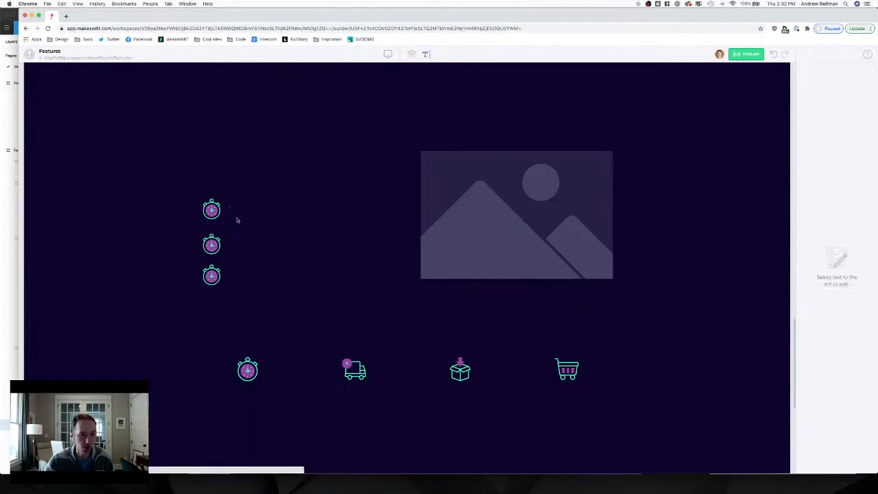
{"action": "double_click", "coordinate": [237, 217]}
{"action": "double_click", "coordinate": [236, 217]}
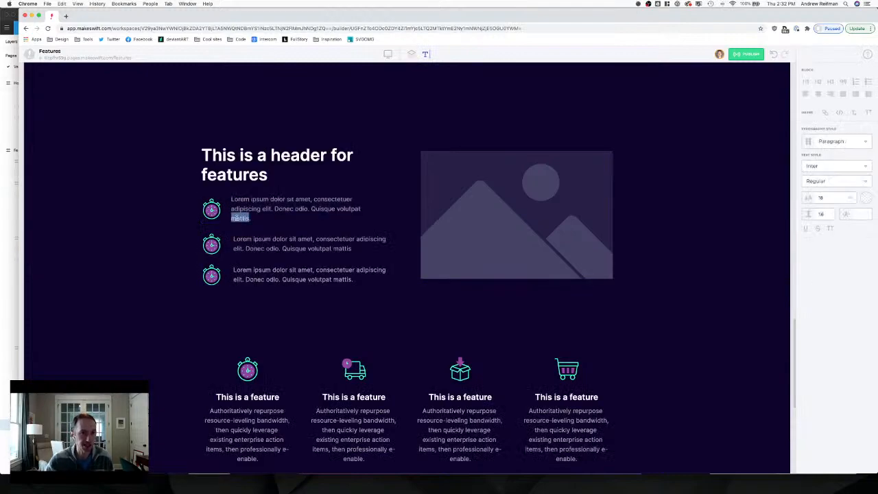
{"action": "key", "text": "BackSpace"}
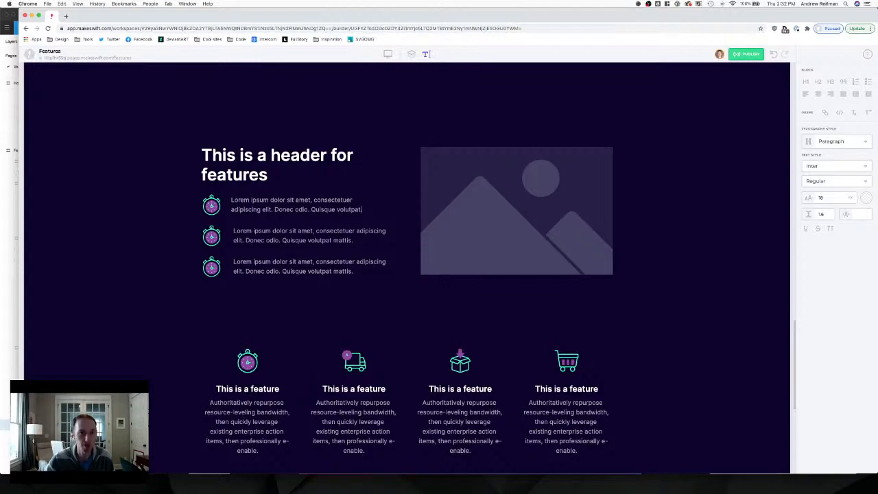
{"action": "type", "text": "."}
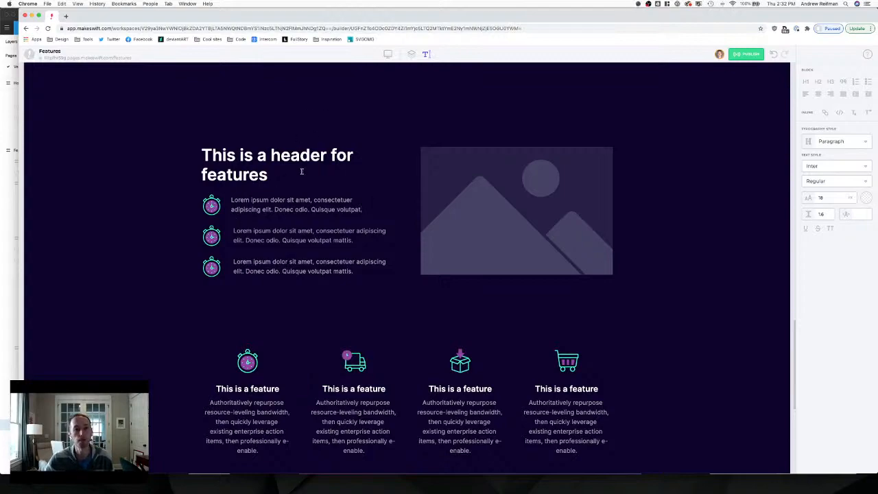
Delete the second and third stopwatch rows, leaving only the adjusted first row.
{"action": "left_click", "coordinate": [411, 54]}
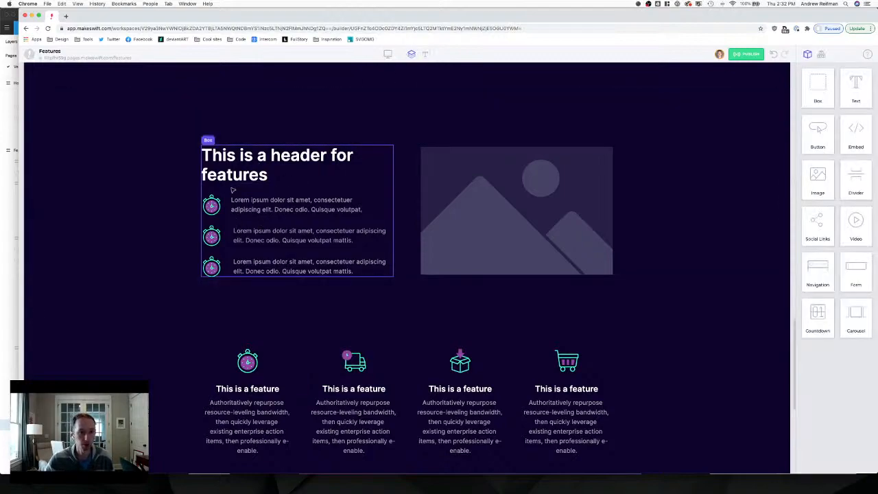
{"action": "left_click", "coordinate": [232, 235]}
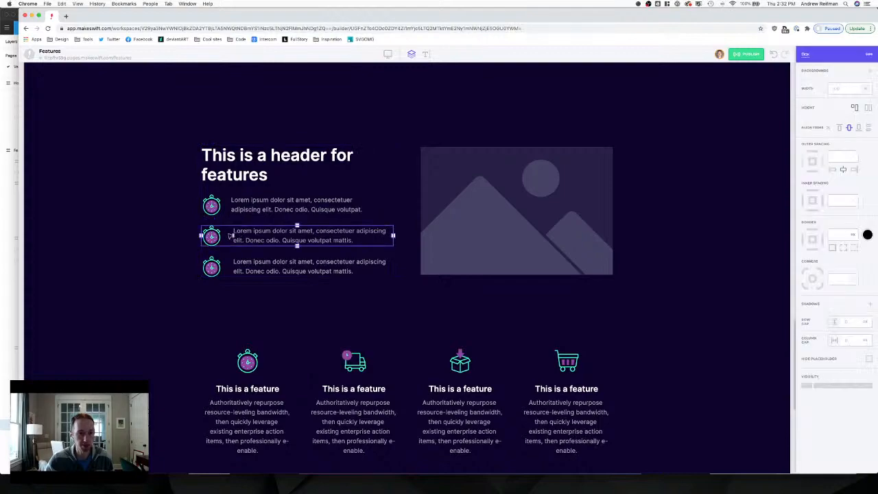
{"action": "key", "text": "BackSpace"}
{"action": "left_click", "coordinate": [233, 245]}
{"action": "key", "text": "BackSpace"}
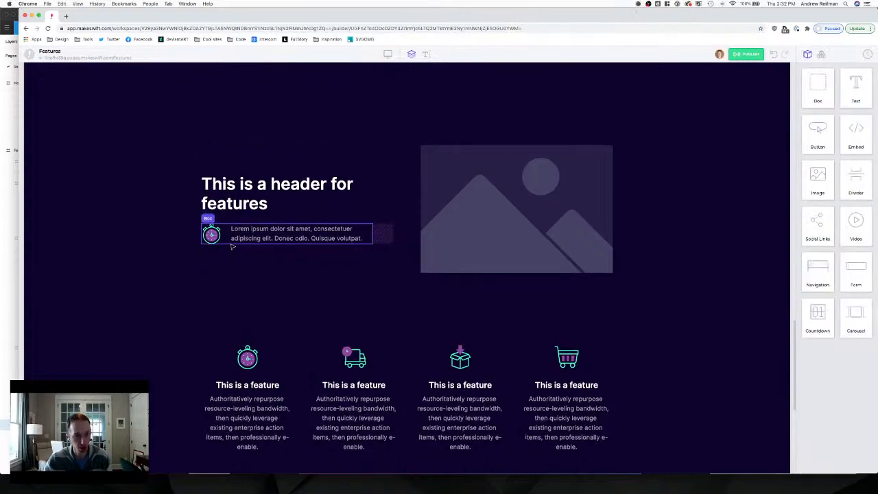
Duplicate the stopwatch list row three times to build a four-row list under the header.
{"action": "left_click", "coordinate": [226, 232]}
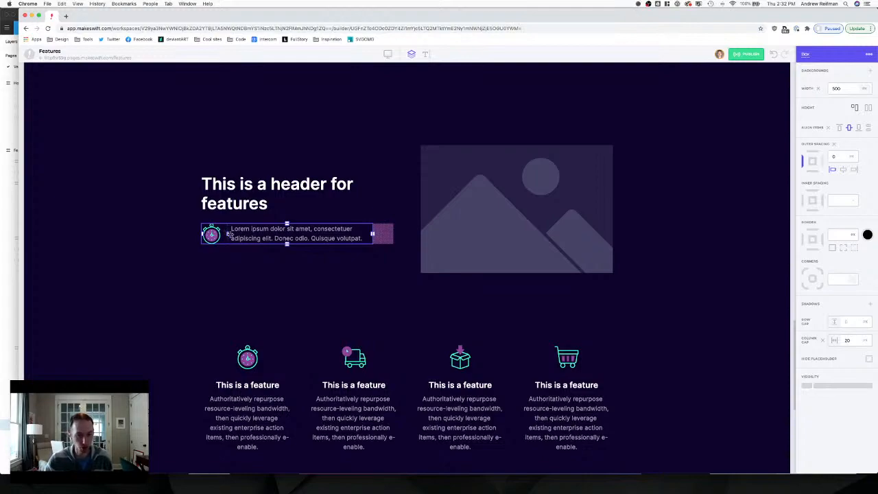
{"action": "key", "text": "super+d"}
{"action": "key", "text": "super+d"}
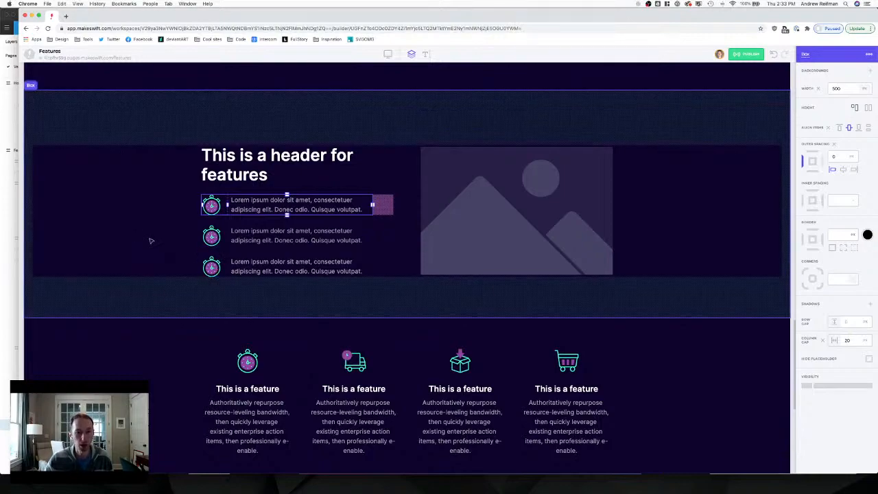
{"action": "key", "text": "Escape"}
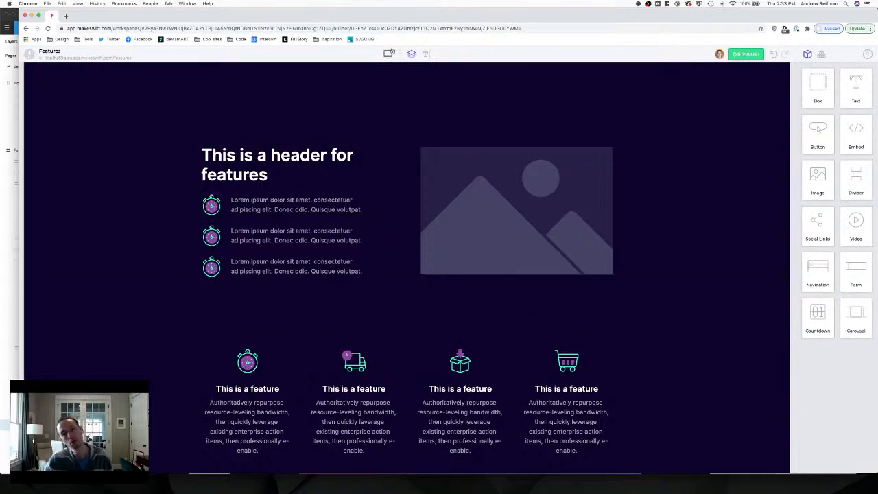
{"action": "left_click", "coordinate": [226, 264]}
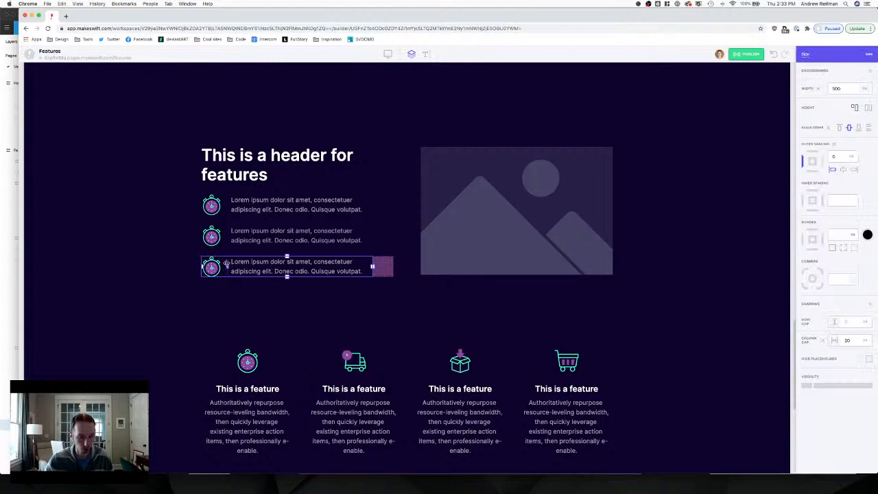
{"action": "key", "text": "super+d"}
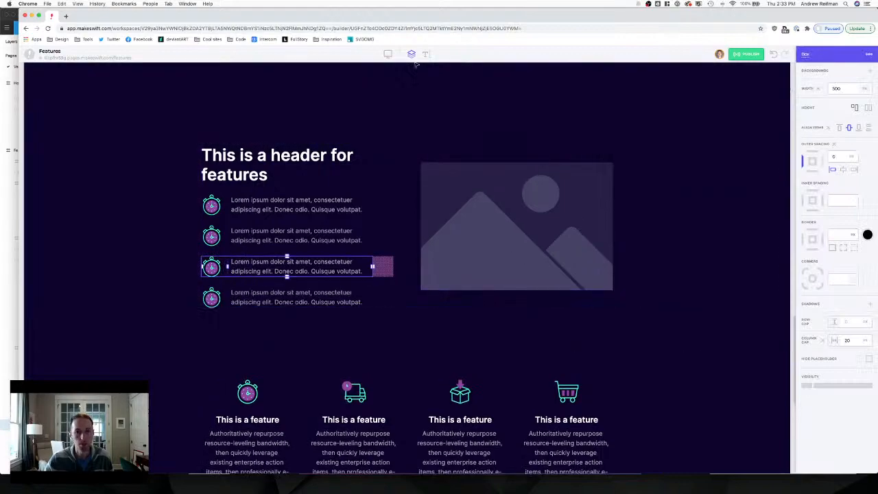
Replace the second list row's icon with delivery truck.svg from the Venture Icons folder.
{"action": "left_click", "coordinate": [452, 70]}
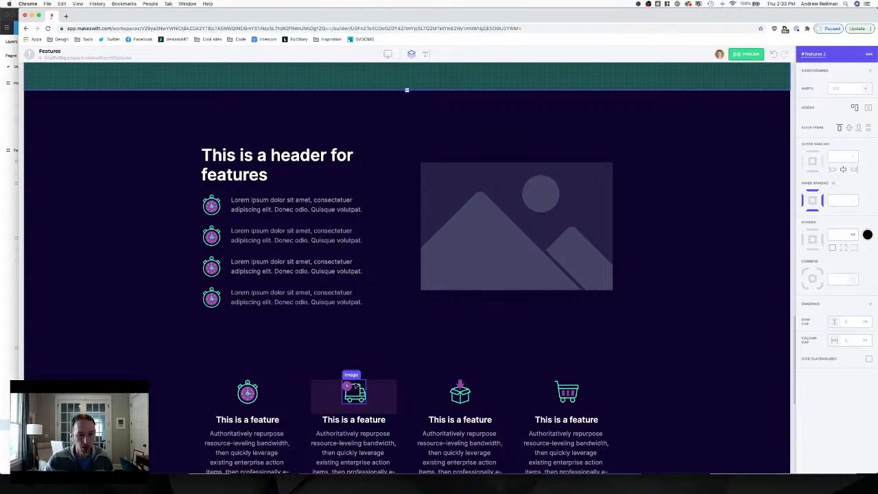
{"action": "left_click", "coordinate": [352, 391]}
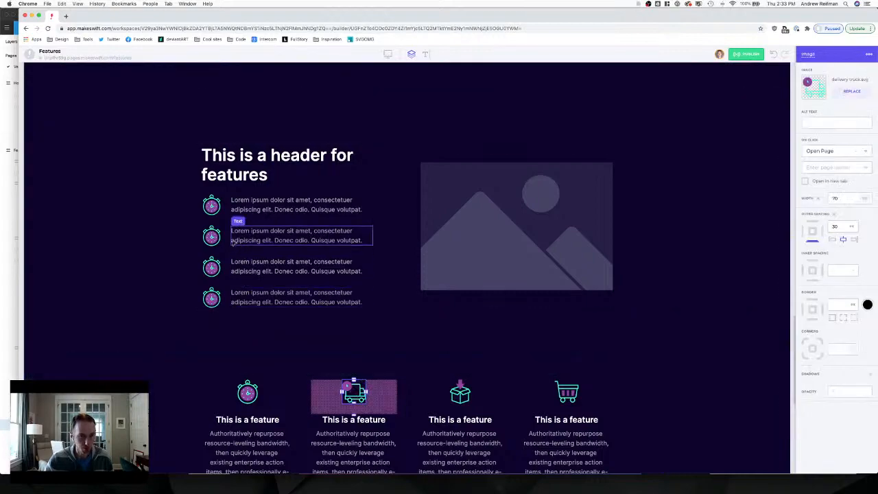
{"action": "left_click", "coordinate": [211, 235]}
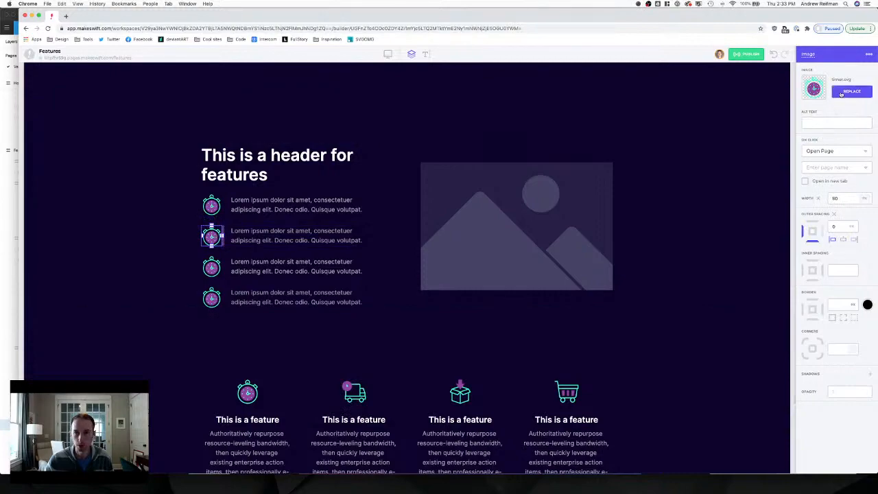
{"action": "left_click", "coordinate": [841, 94]}
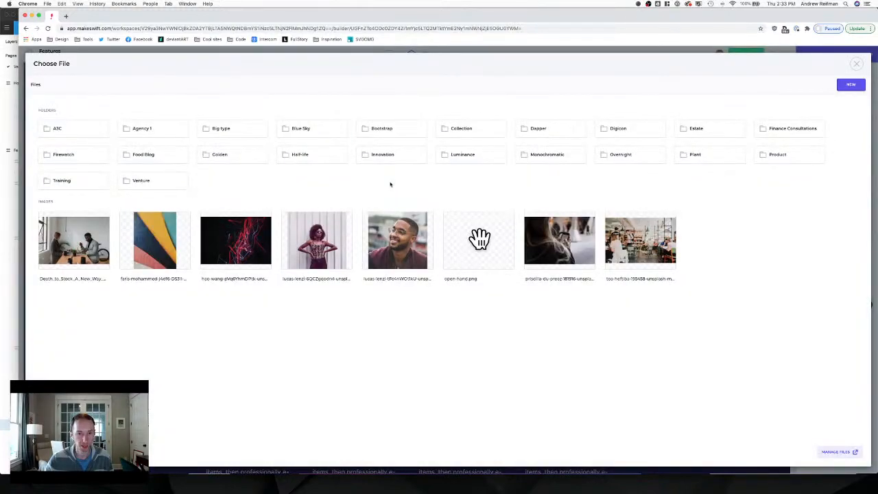
{"action": "left_click", "coordinate": [131, 183]}
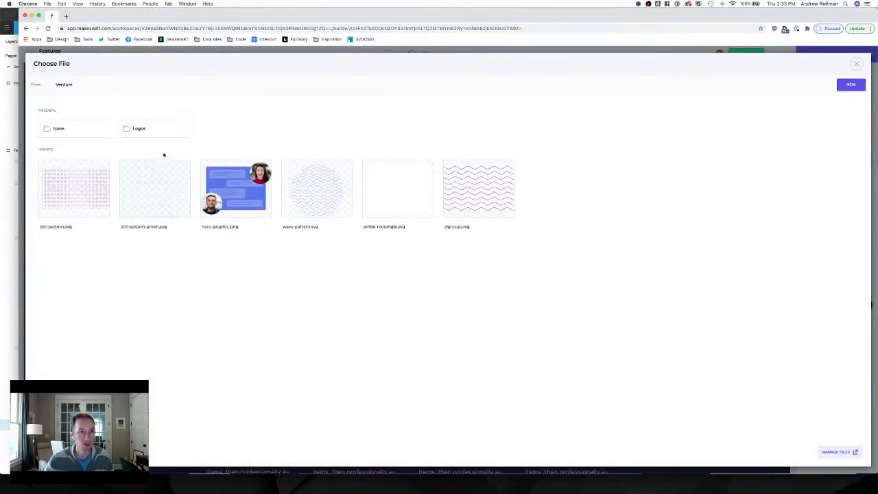
{"action": "left_click", "coordinate": [72, 133]}
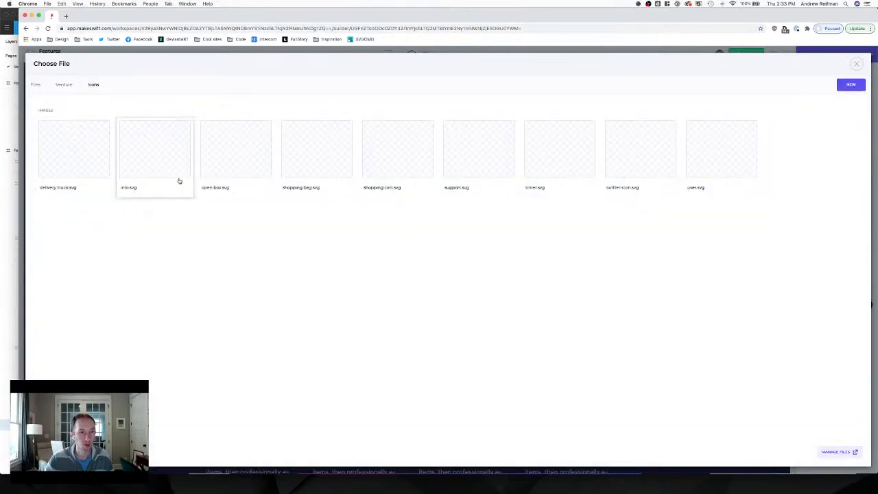
{"action": "left_click", "coordinate": [59, 162]}
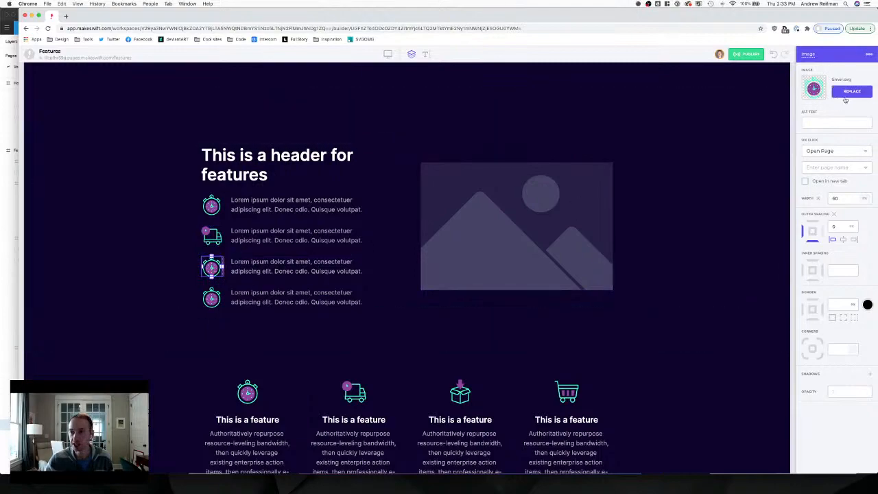
Replace the third list row's icon with open box.svg from the Venture Icons folder.
{"action": "left_click", "coordinate": [851, 91]}
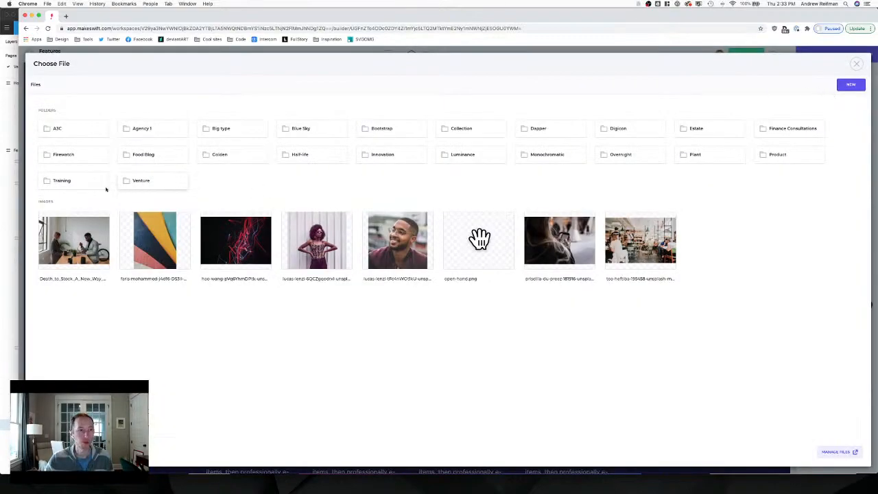
{"action": "left_click", "coordinate": [131, 181]}
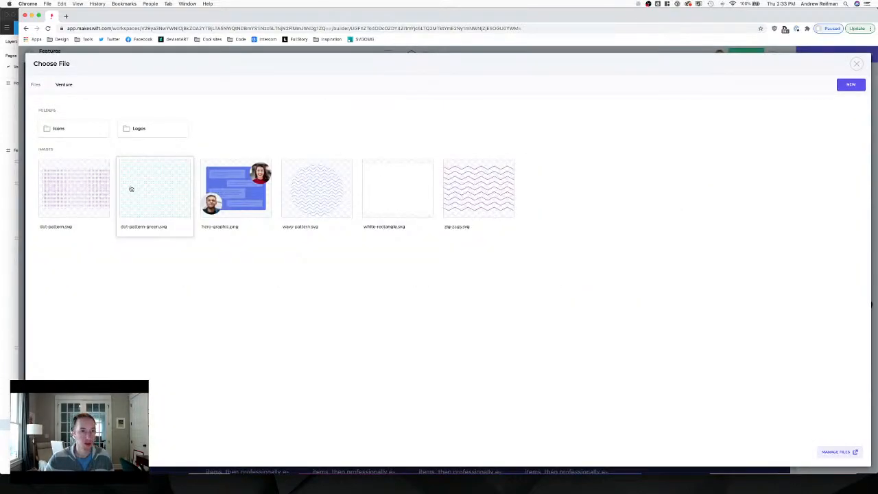
{"action": "left_click", "coordinate": [76, 132]}
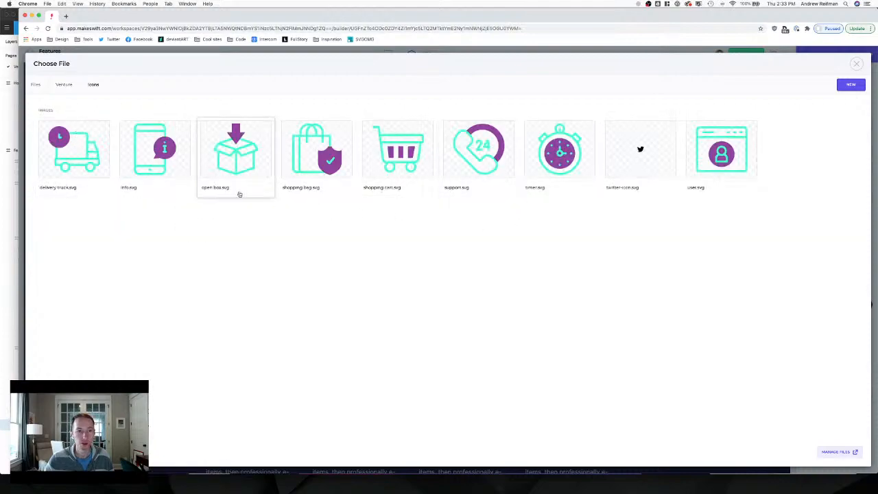
{"action": "left_click", "coordinate": [237, 154]}
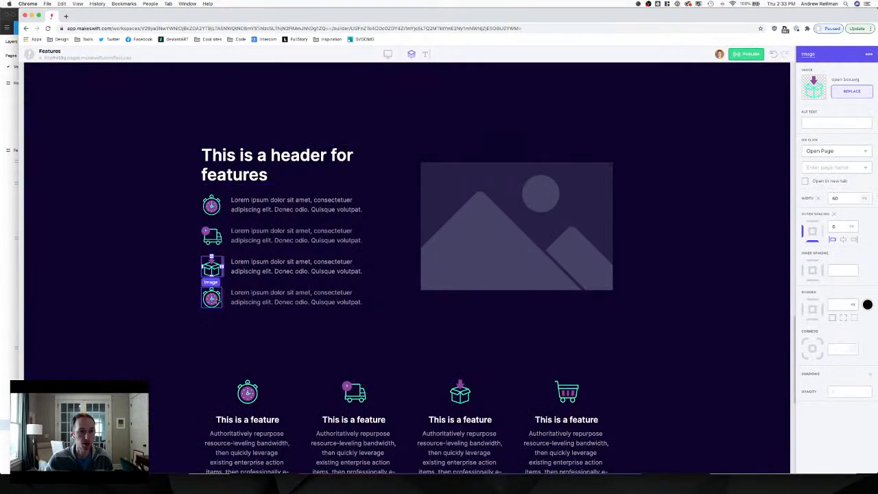
Replace the fourth list row's icon with shopping bag.svg from the Venture Icons folder.
{"action": "left_click", "coordinate": [211, 298]}
{"action": "left_click", "coordinate": [851, 91]}
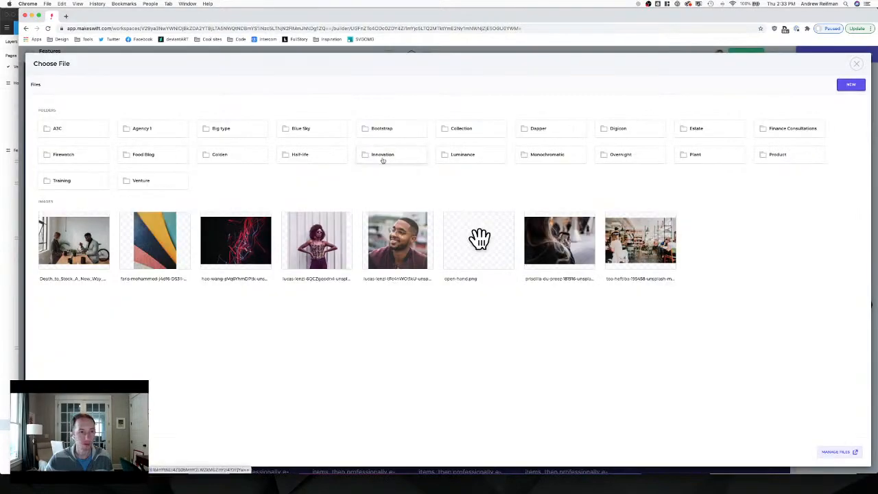
{"action": "left_click", "coordinate": [136, 184]}
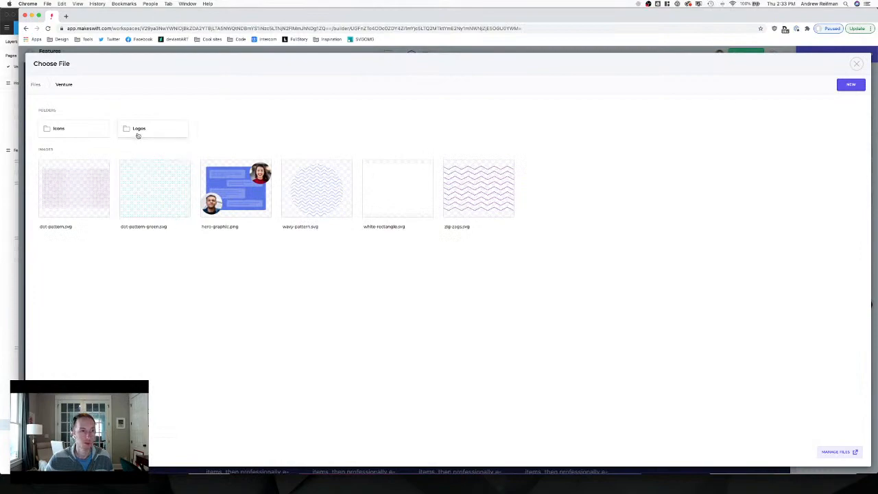
{"action": "left_click", "coordinate": [84, 132]}
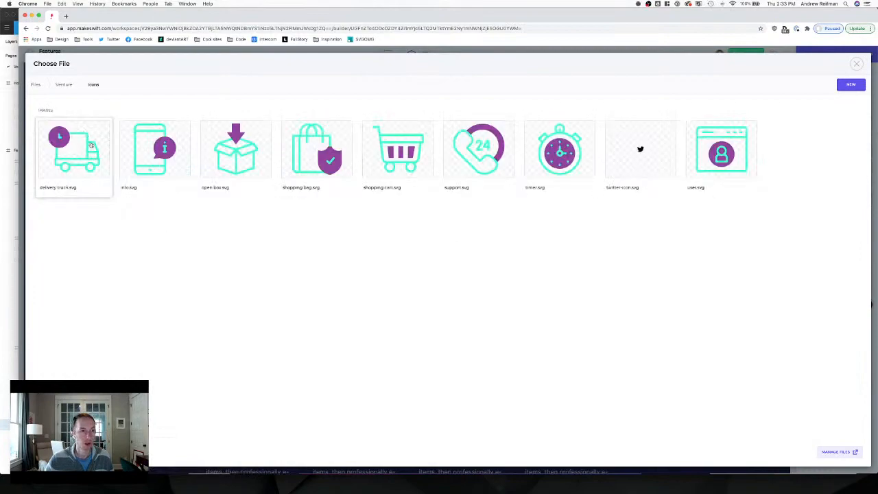
{"action": "left_click", "coordinate": [302, 162]}
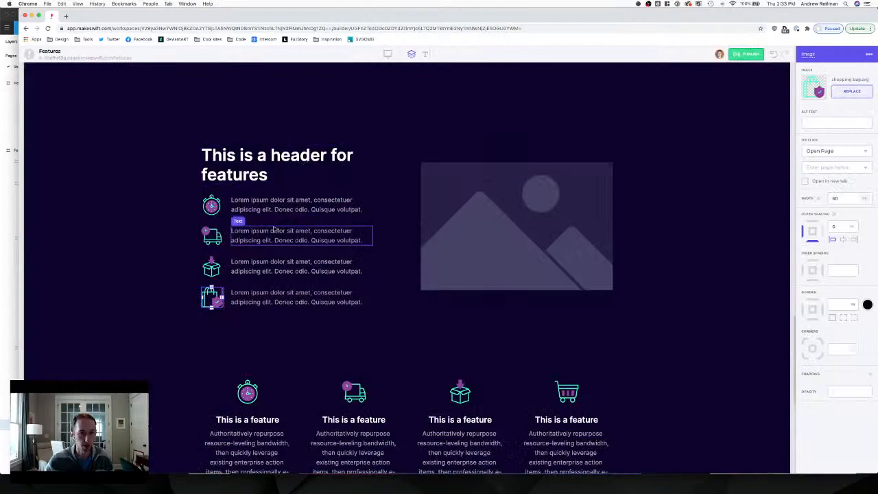
Delete the #feature-list section with the grid of icon features below the header, list and image section.
{"action": "left_click", "coordinate": [67, 318]}
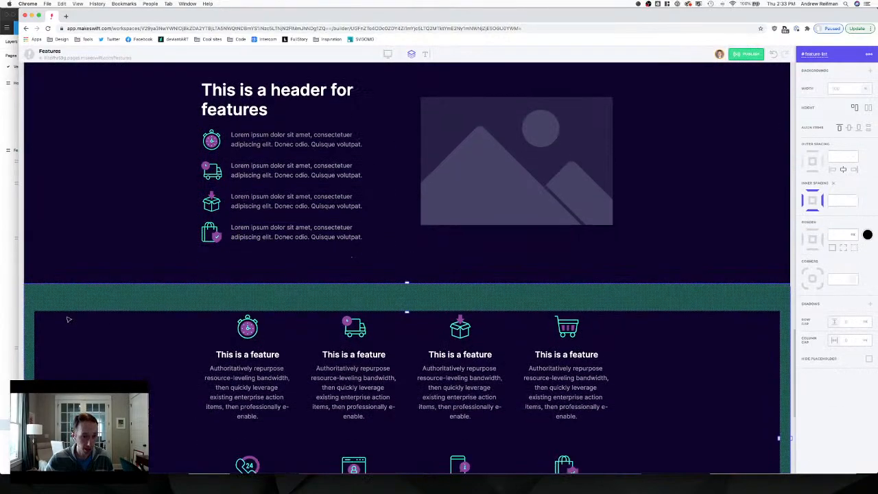
{"action": "scroll", "coordinate": [68, 319], "scroll_direction": "down", "scroll_amount": 4}
{"action": "key", "text": "Delete"}
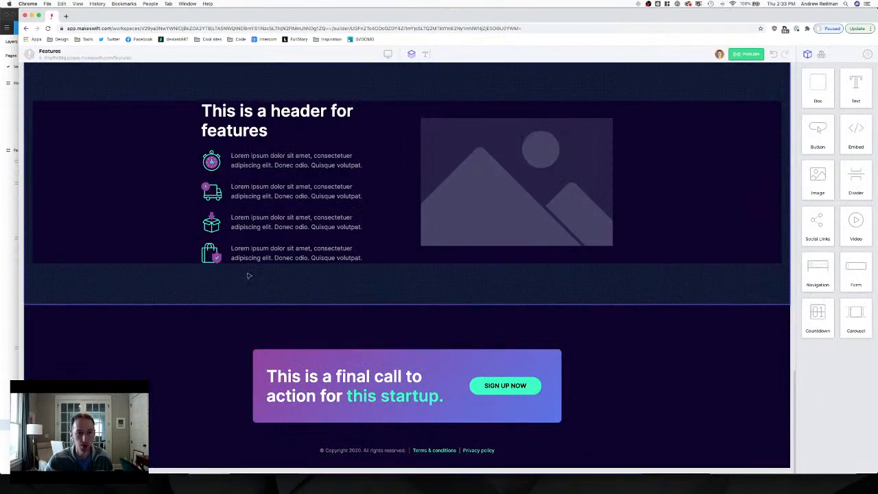
Remove the list section's bottom inner spacing and set the call-to-action section's top inner spacing to 160 px.
{"action": "left_click", "coordinate": [249, 276]}
{"action": "left_click_drag", "start_coordinate": [411, 303], "coordinate": [416, 255]}
{"action": "left_click", "coordinate": [423, 339]}
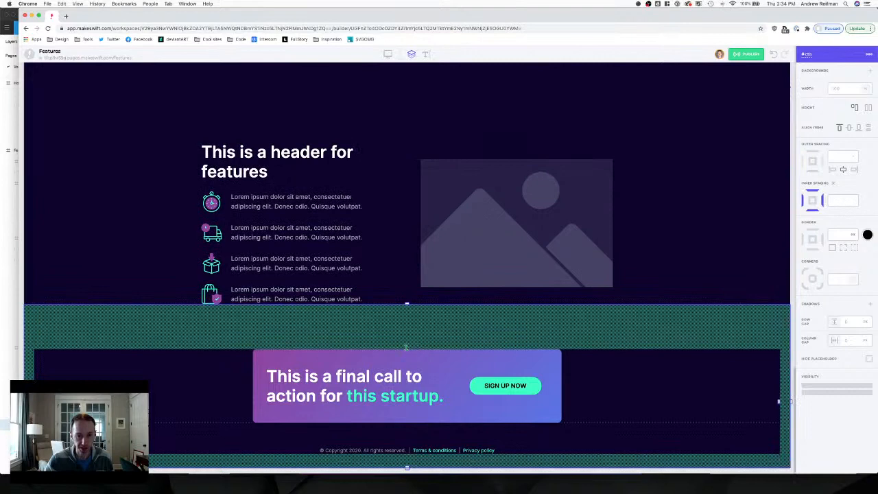
{"action": "left_click_drag", "start_coordinate": [406, 346], "coordinate": [406, 360]}
Remove the three-column #features-2 section's bottom inner spacing and set the list section's top inner spacing to 200 px.
{"action": "scroll", "coordinate": [398, 288], "scroll_direction": "up", "scroll_amount": 5}
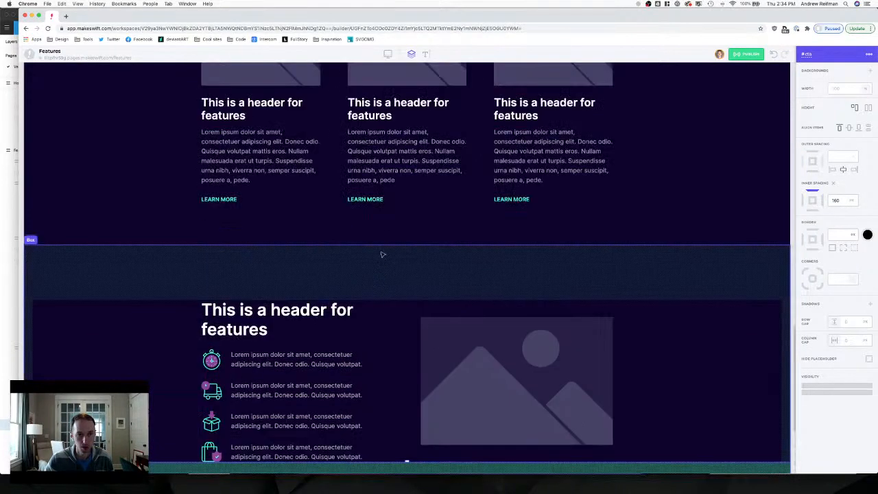
{"action": "left_click", "coordinate": [382, 219]}
{"action": "left_click_drag", "start_coordinate": [406, 244], "coordinate": [406, 202]}
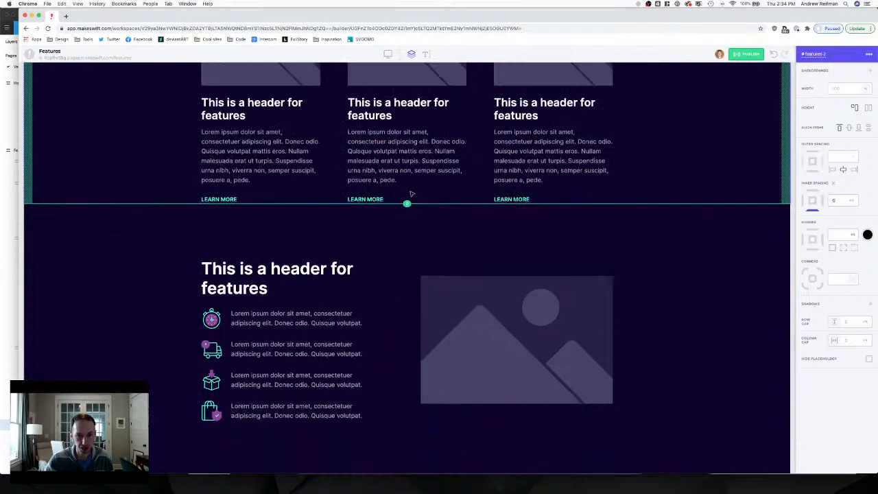
{"action": "left_click", "coordinate": [402, 239]}
{"action": "left_click_drag", "start_coordinate": [408, 261], "coordinate": [407, 266]}
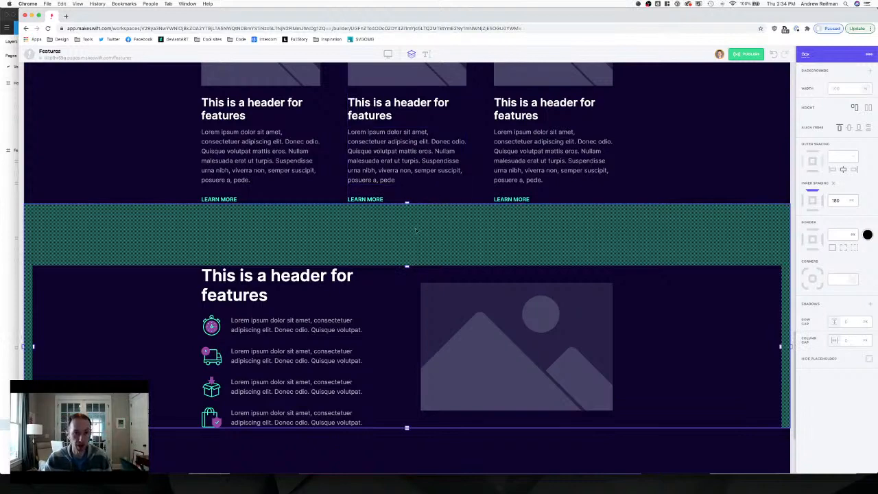
{"action": "left_click_drag", "start_coordinate": [406, 266], "coordinate": [405, 275]}
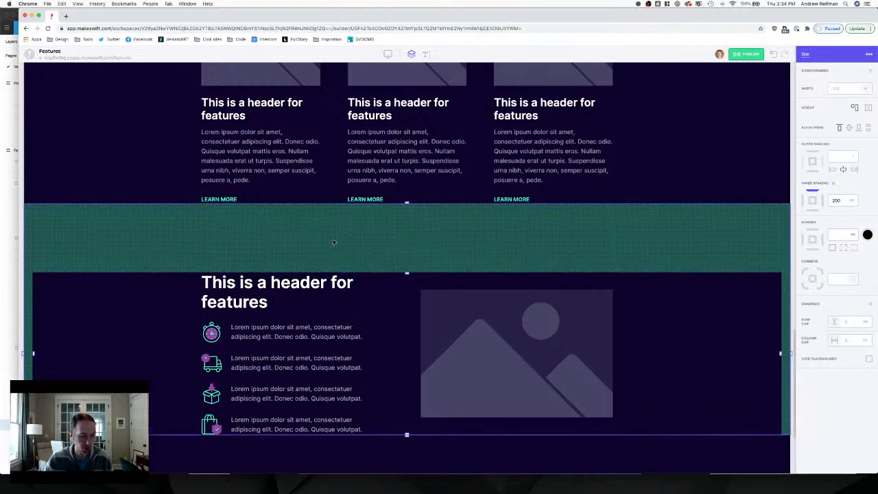
Switch to the Figma mockup, measure the gap between the three-column row and the image below it, and return to Makeswift.
{"action": "left_click", "coordinate": [4, 211]}
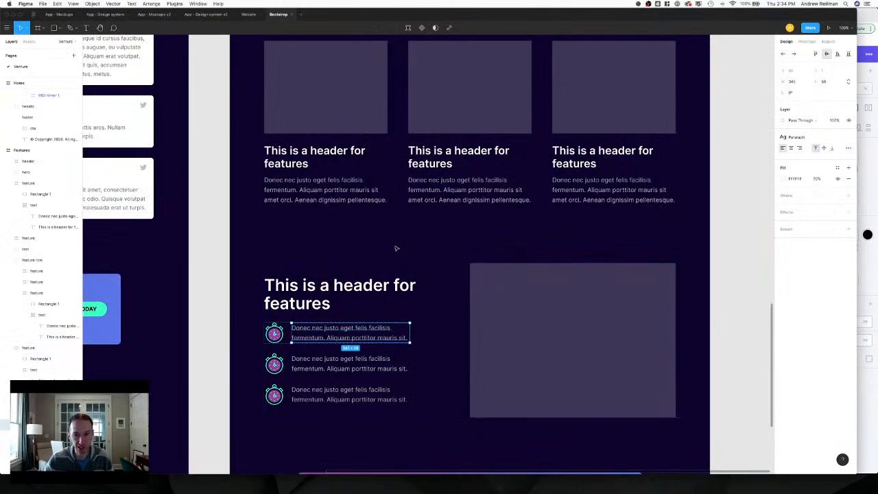
{"action": "left_click", "coordinate": [492, 274]}
{"action": "key", "text": "alt"}
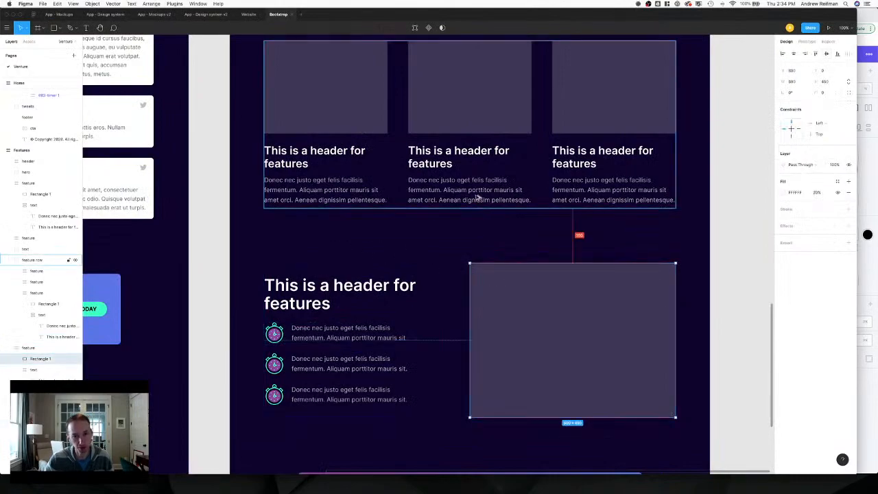
{"action": "key", "text": "super+Tab"}
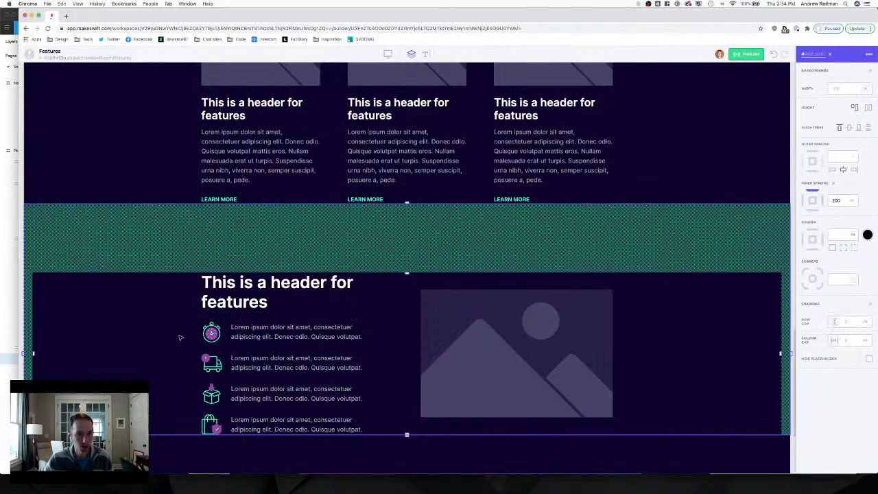
{"action": "key", "text": "Escape"}
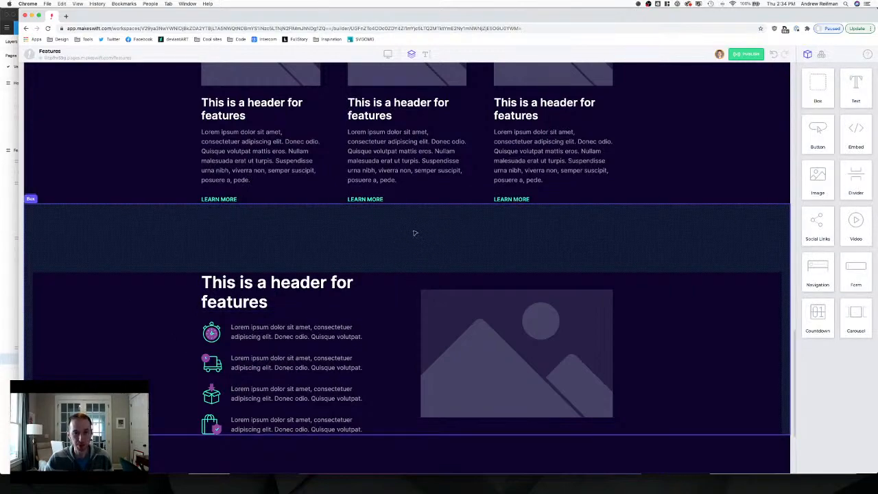
Remove the #features-1 section's bottom inner spacing and set the #features-2 section's top inner spacing to 200 px.
{"action": "scroll", "coordinate": [400, 220], "scroll_direction": "up", "scroll_amount": 5}
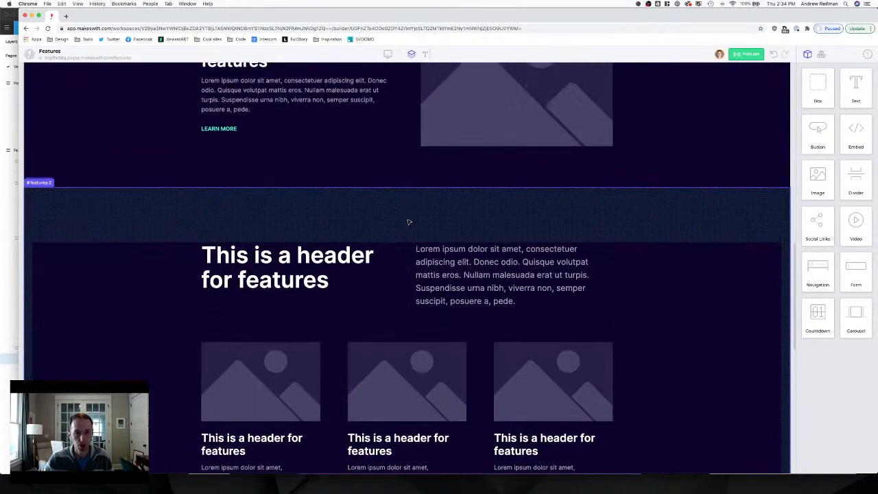
{"action": "left_click_drag", "start_coordinate": [411, 187], "coordinate": [408, 145]}
{"action": "left_click", "coordinate": [407, 202]}
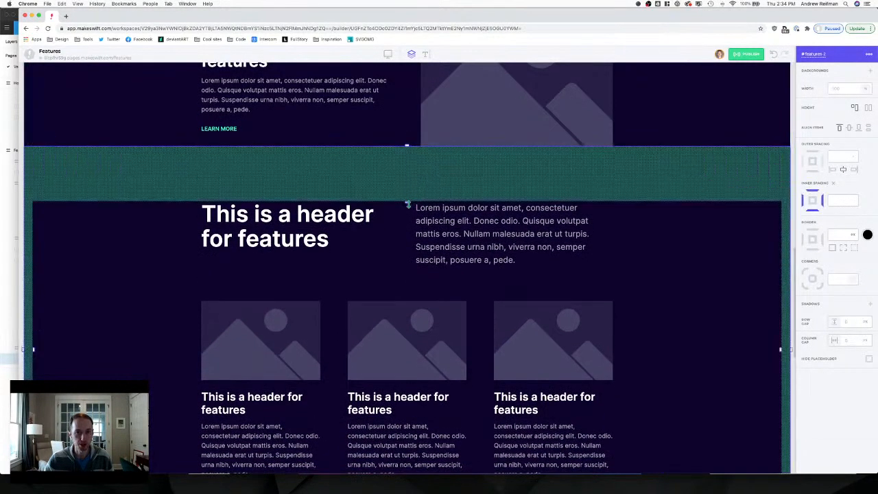
{"action": "left_click_drag", "start_coordinate": [408, 202], "coordinate": [406, 219]}
{"action": "scroll", "coordinate": [411, 218], "scroll_direction": "up", "scroll_amount": 3}
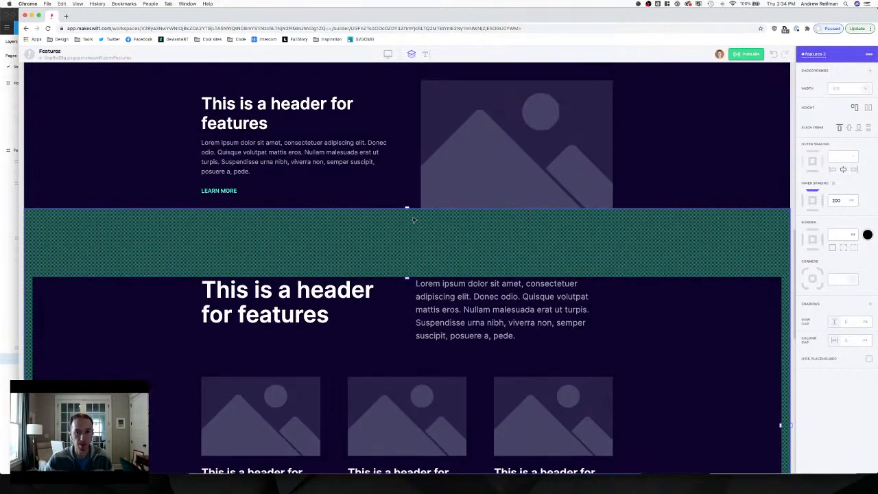
{"action": "scroll", "coordinate": [412, 206], "scroll_direction": "up", "scroll_amount": 3}
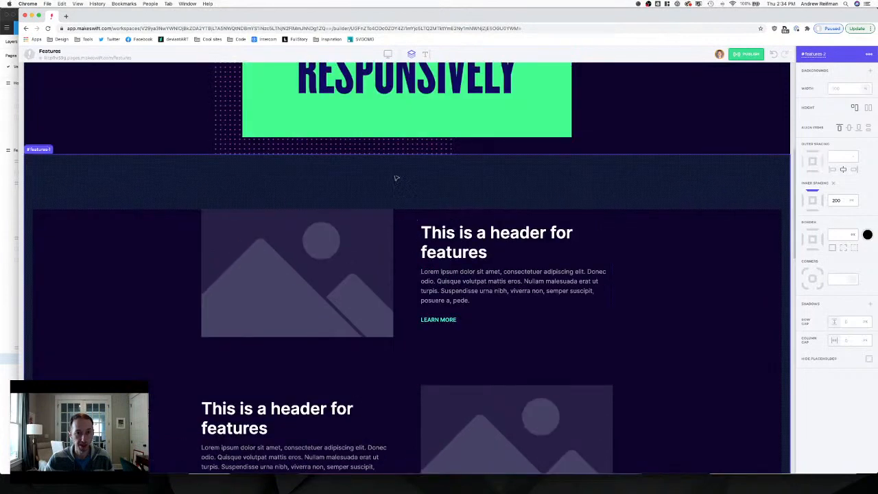
Review the spacing between sections down the page and set the call-to-action section's top inner spacing to 180 px.
{"action": "left_click", "coordinate": [398, 188]}
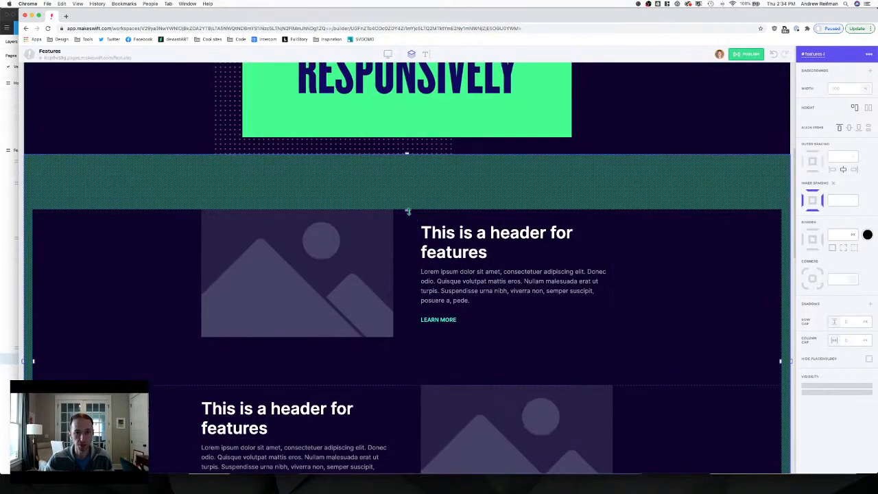
{"action": "scroll", "coordinate": [411, 214], "scroll_direction": "up", "scroll_amount": 2}
{"action": "scroll", "coordinate": [412, 215], "scroll_direction": "up", "scroll_amount": 5}
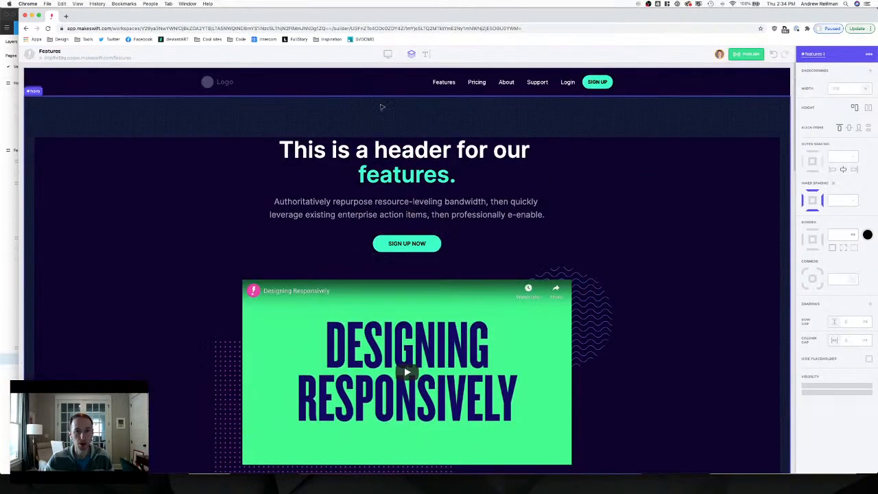
{"action": "scroll", "coordinate": [396, 177], "scroll_direction": "down", "scroll_amount": 15}
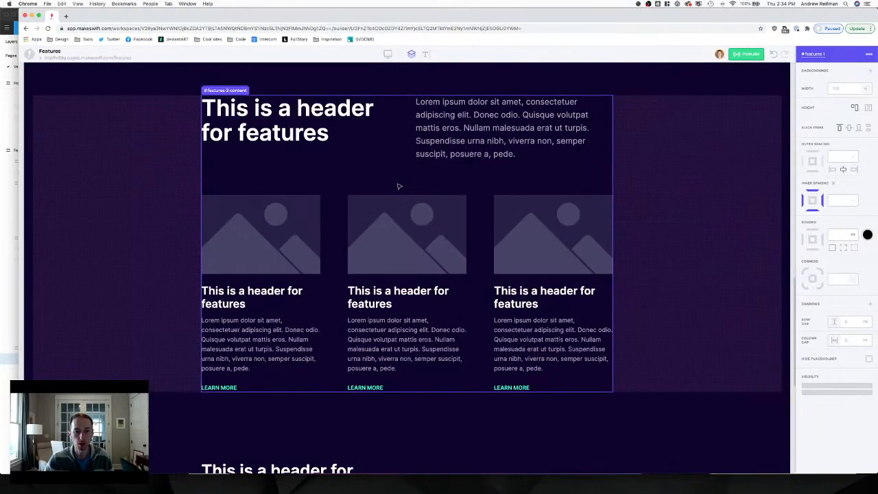
{"action": "scroll", "coordinate": [399, 186], "scroll_direction": "up", "scroll_amount": 3}
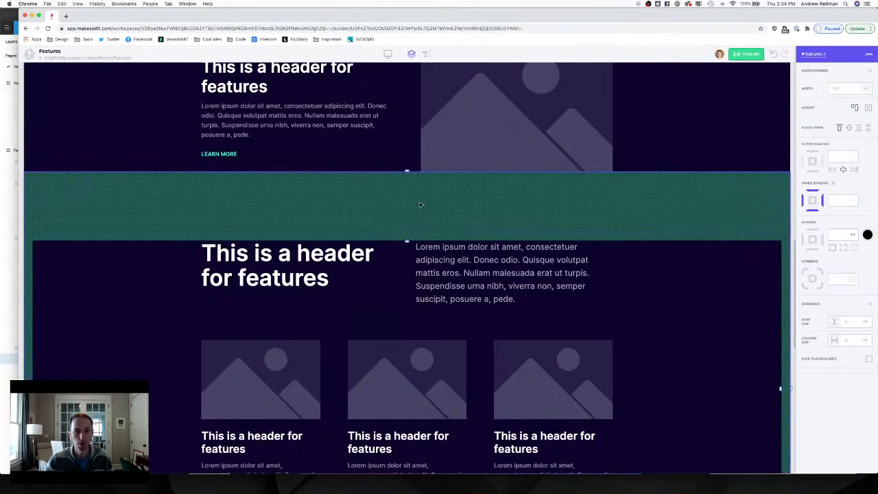
{"action": "scroll", "coordinate": [420, 204], "scroll_direction": "down", "scroll_amount": 7}
{"action": "scroll", "coordinate": [420, 194], "scroll_direction": "down", "scroll_amount": 3}
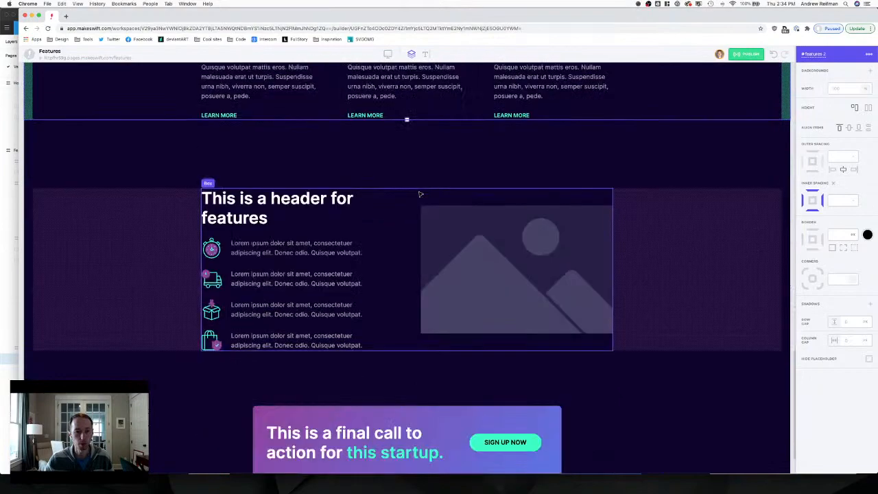
{"action": "left_click", "coordinate": [381, 386]}
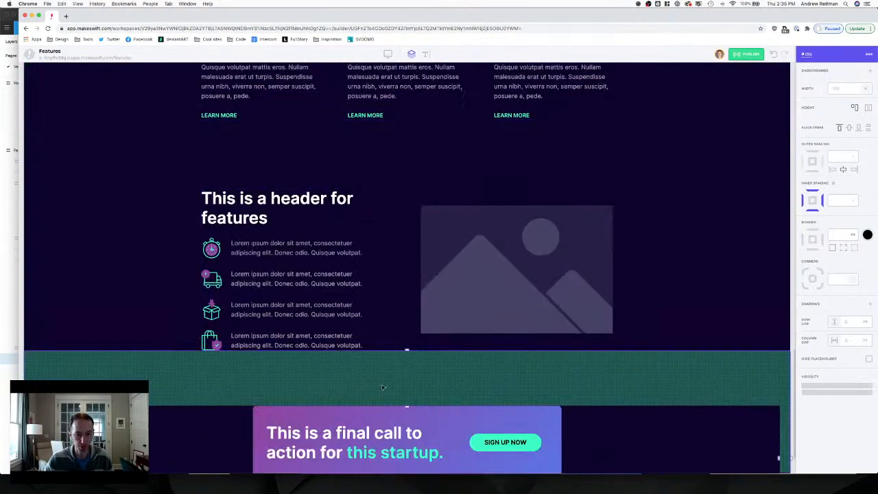
{"action": "scroll", "coordinate": [384, 388], "scroll_direction": "down", "scroll_amount": 1}
{"action": "scroll", "coordinate": [413, 391], "scroll_direction": "down", "scroll_amount": 1}
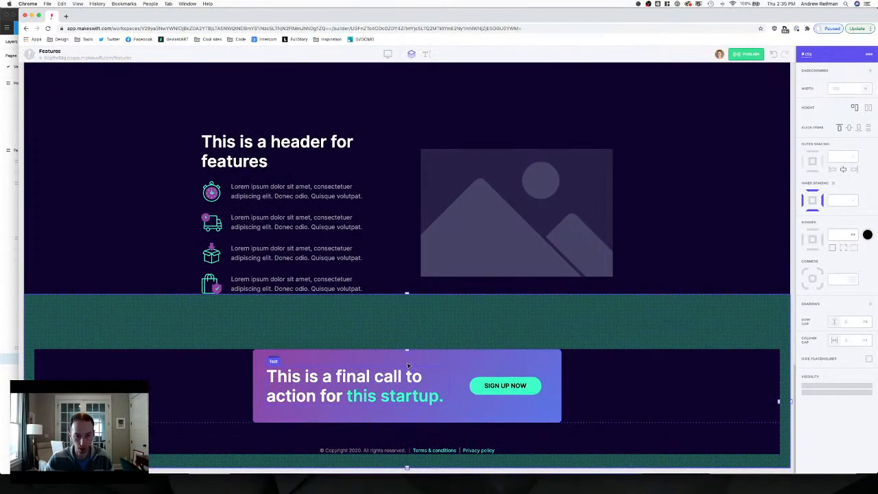
{"action": "left_click_drag", "start_coordinate": [407, 350], "coordinate": [407, 355]}
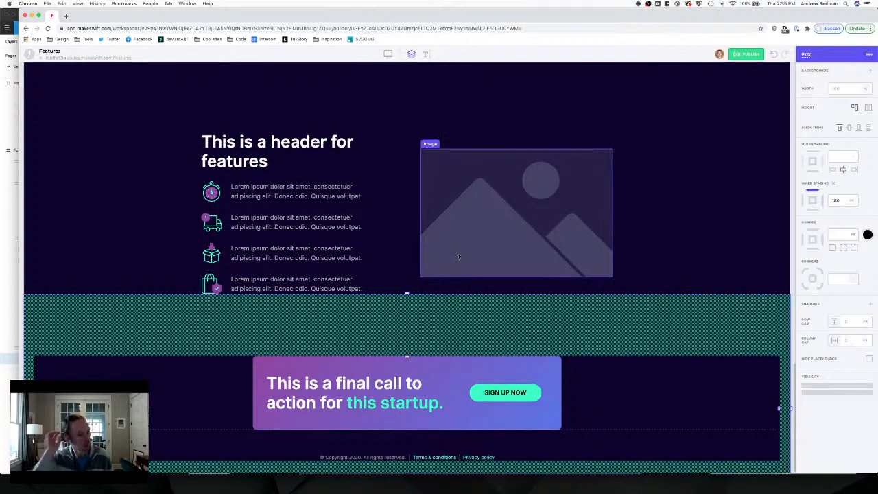
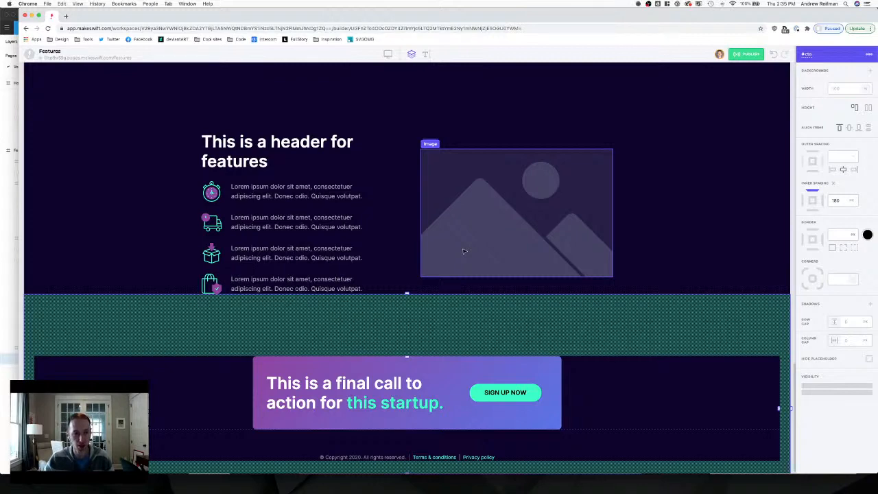
Look back over the whole desktop layout and switch the page to the tablet view.
{"action": "left_click", "coordinate": [798, 296]}
{"action": "scroll", "coordinate": [710, 295], "scroll_direction": "down", "scroll_amount": 1}
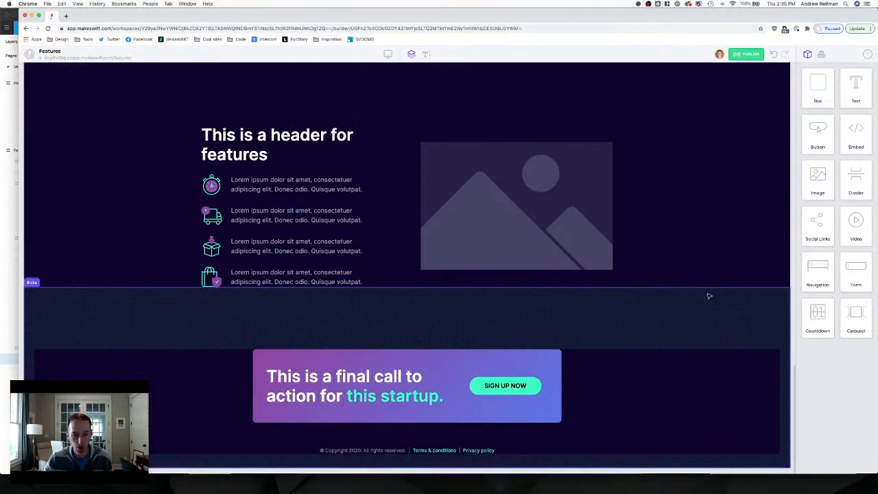
{"action": "scroll", "coordinate": [730, 327], "scroll_direction": "up", "scroll_amount": 8}
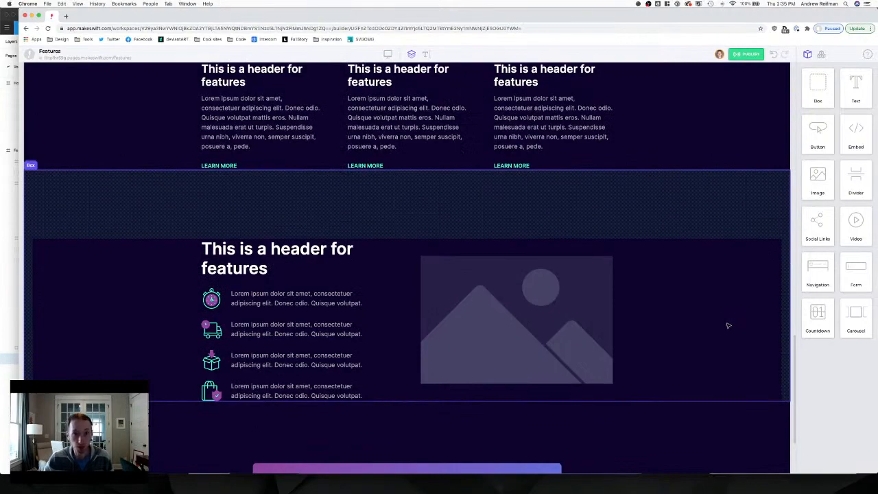
{"action": "scroll", "coordinate": [728, 324], "scroll_direction": "up", "scroll_amount": 3}
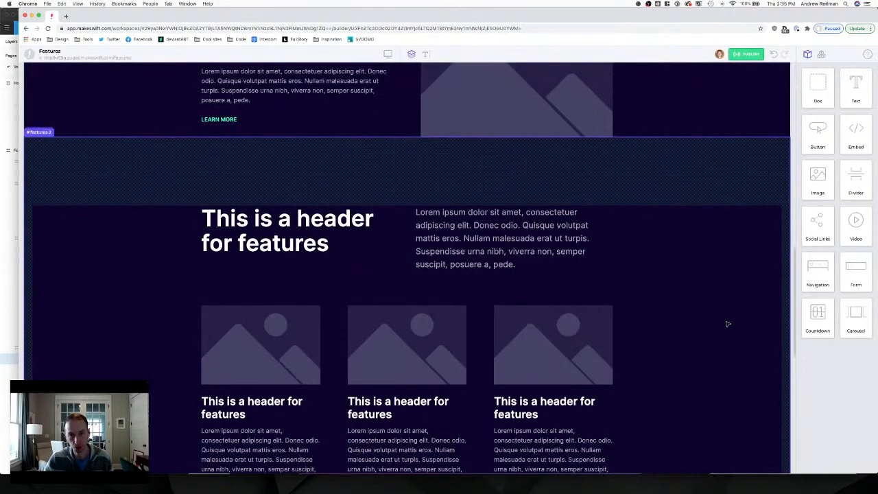
{"action": "scroll", "coordinate": [728, 324], "scroll_direction": "up", "scroll_amount": 15}
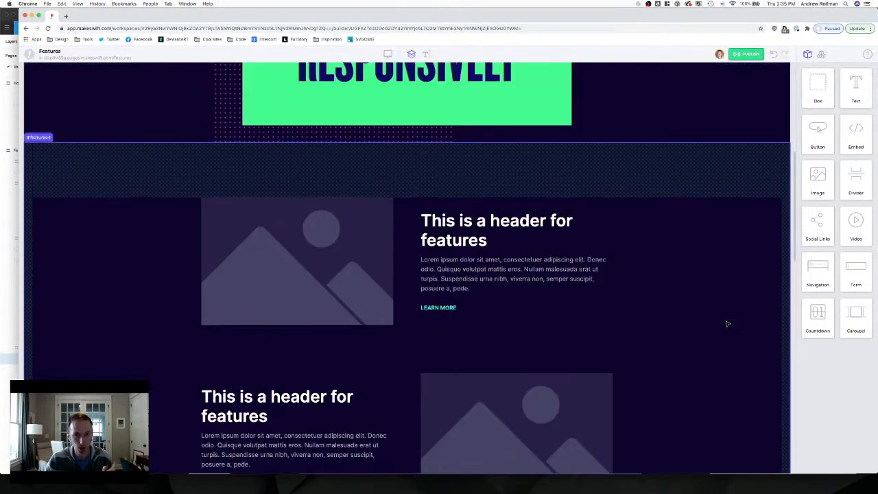
{"action": "scroll", "coordinate": [728, 323], "scroll_direction": "up", "scroll_amount": 4}
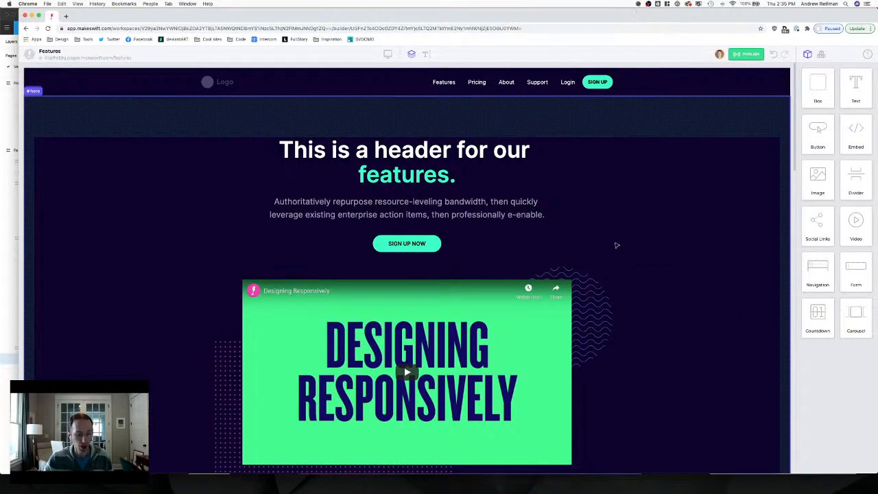
{"action": "left_click", "coordinate": [388, 54]}
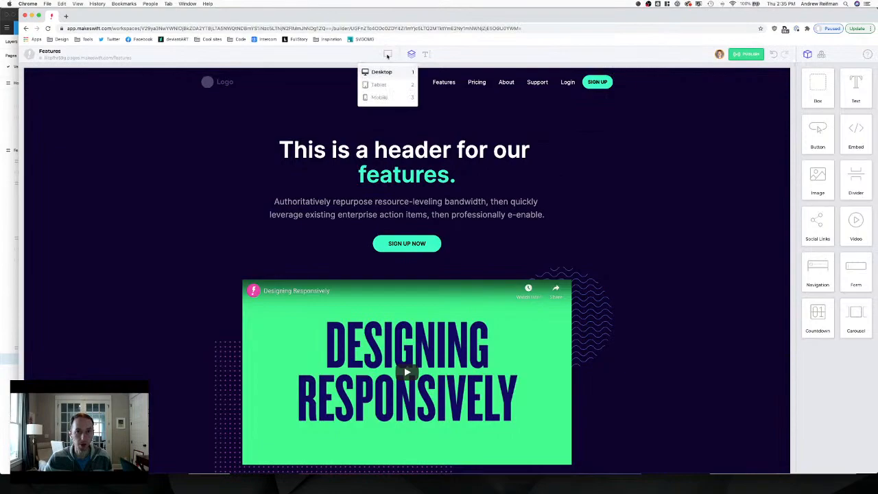
{"action": "left_click", "coordinate": [379, 97]}
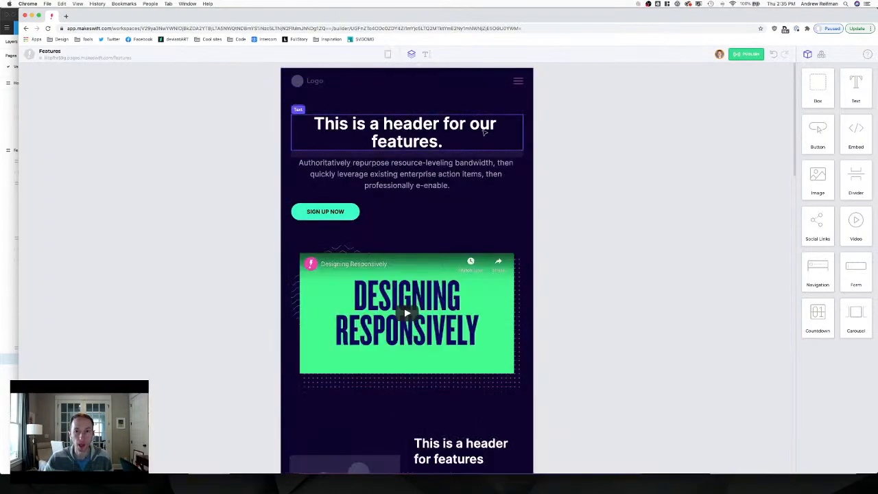
Reset the hero's Sign up now button's outer spacing so it inherits the desktop styles.
{"action": "left_click", "coordinate": [402, 82]}
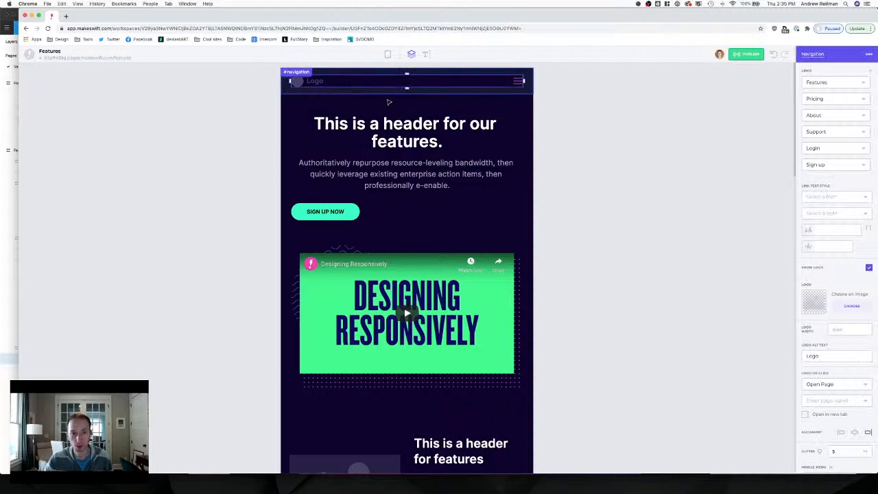
{"action": "left_click", "coordinate": [349, 208]}
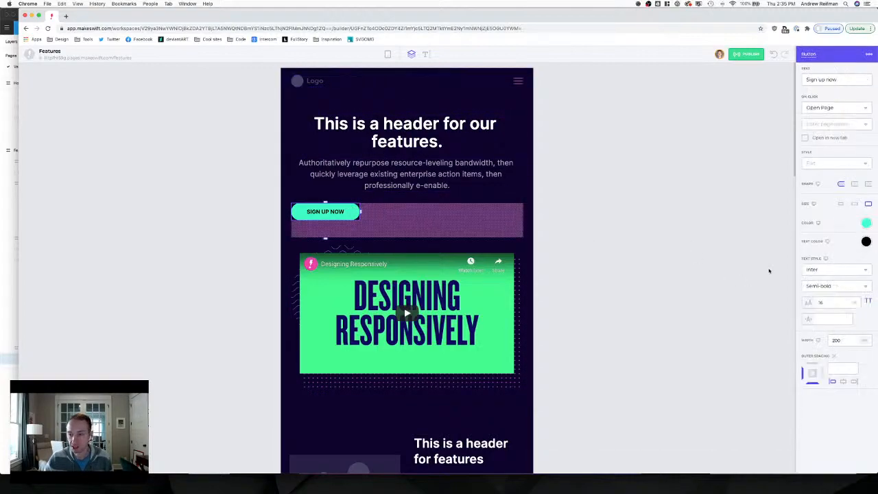
{"action": "left_click", "coordinate": [833, 356]}
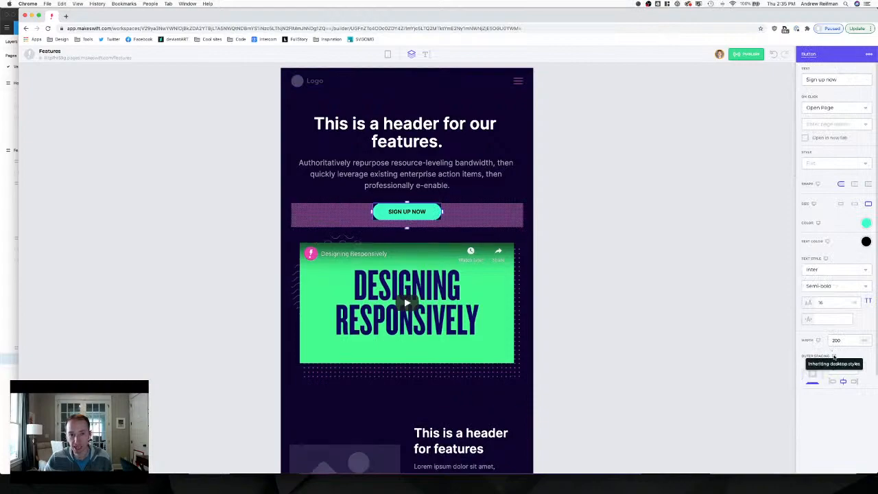
{"action": "left_click", "coordinate": [576, 238]}
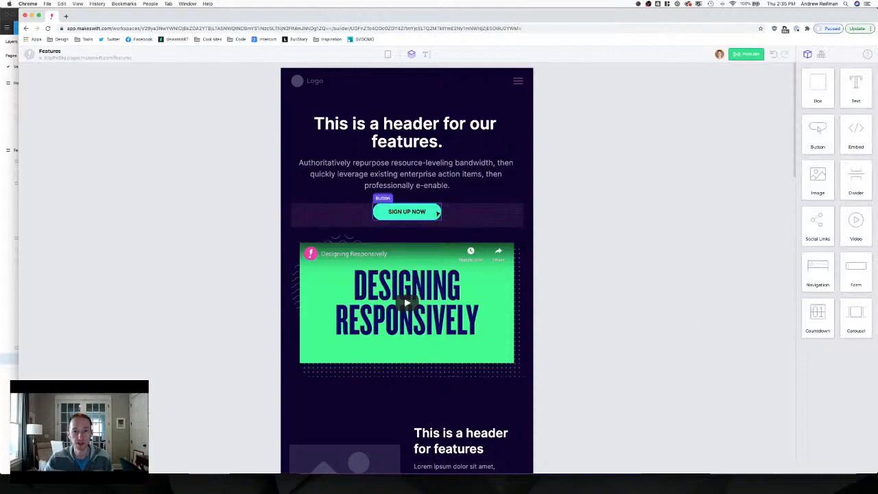
Try to shift the column split between the image and text in the first feature row.
{"action": "scroll", "coordinate": [607, 209], "scroll_direction": "down", "scroll_amount": 2}
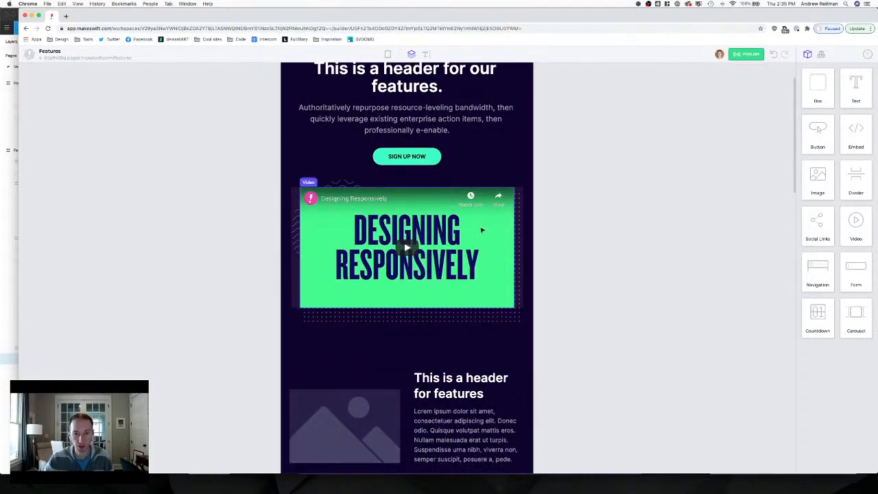
{"action": "scroll", "coordinate": [482, 231], "scroll_direction": "down", "scroll_amount": 5}
{"action": "scroll", "coordinate": [482, 230], "scroll_direction": "down", "scroll_amount": 1}
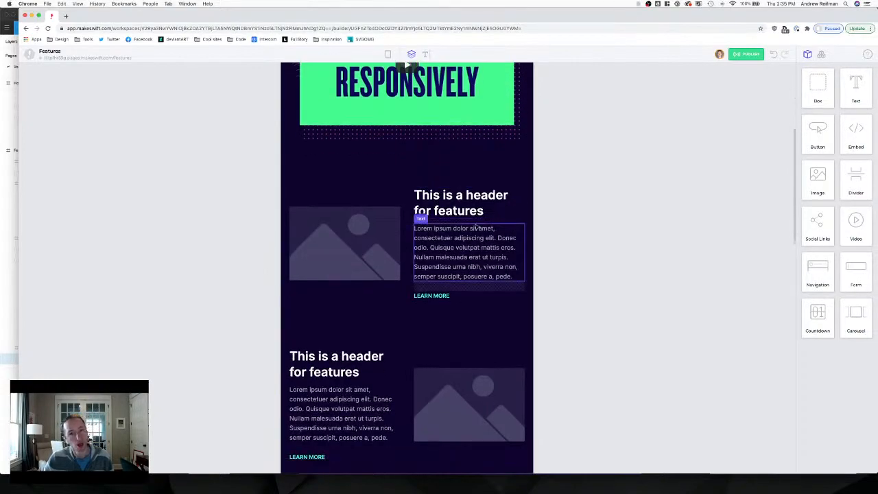
{"action": "left_click", "coordinate": [410, 227]}
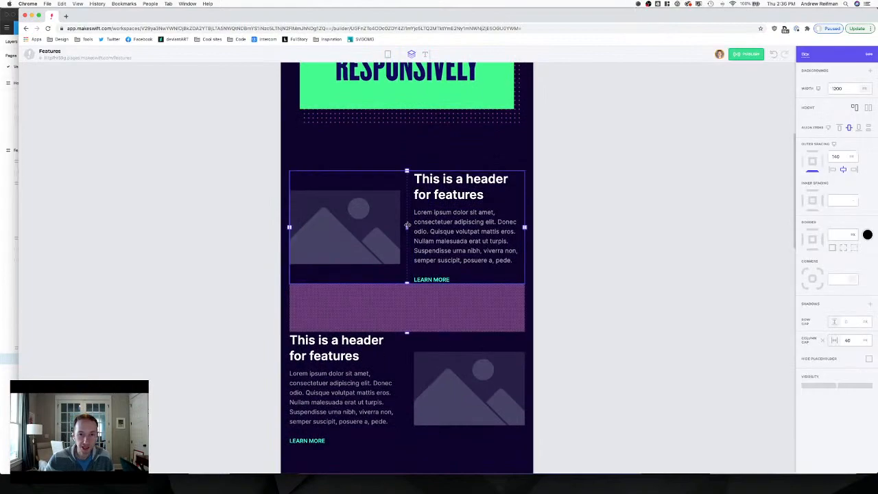
{"action": "mouse_move", "coordinate": [408, 227]}
{"action": "left_mouse_down"}
{"action": "mouse_move", "coordinate": [419, 226]}
{"action": "mouse_move", "coordinate": [412, 225]}
{"action": "left_mouse_up"}
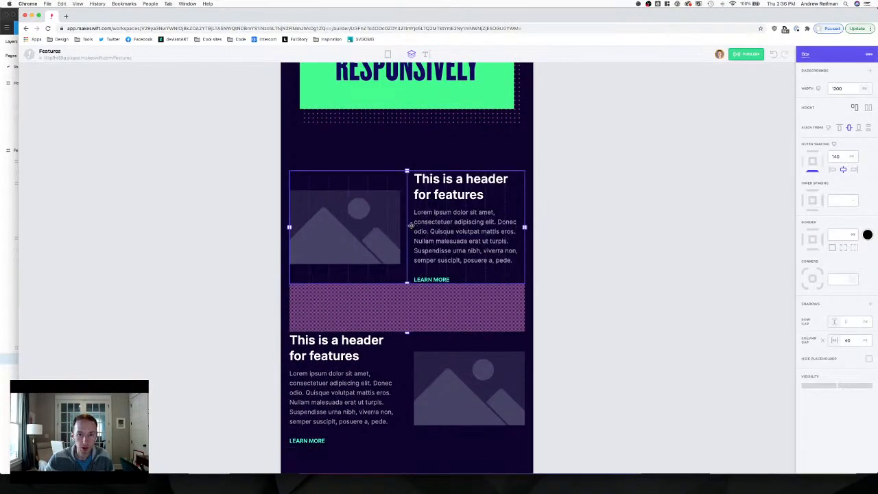
{"action": "left_click", "coordinate": [578, 226]}
Set the first feature row's bottom outer spacing to 100 px for tablet.
{"action": "scroll", "coordinate": [583, 226], "scroll_direction": "down", "scroll_amount": 2}
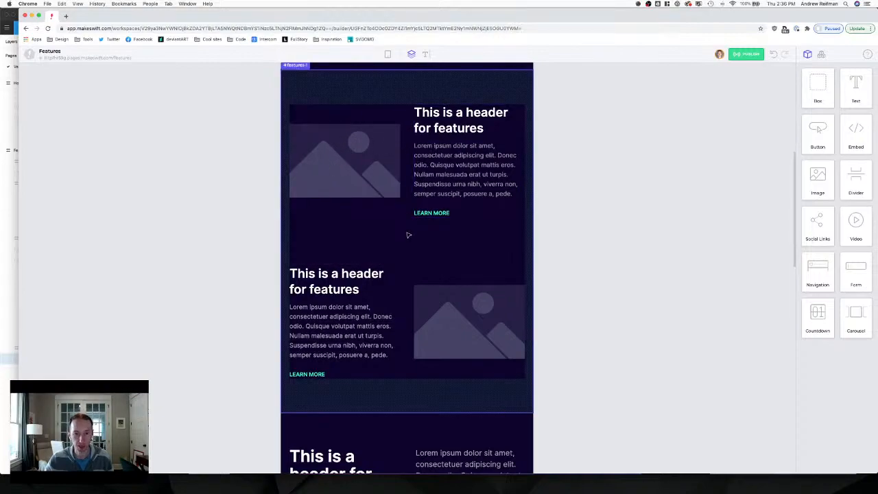
{"action": "left_click", "coordinate": [406, 210]}
{"action": "left_click_drag", "start_coordinate": [408, 266], "coordinate": [407, 256]}
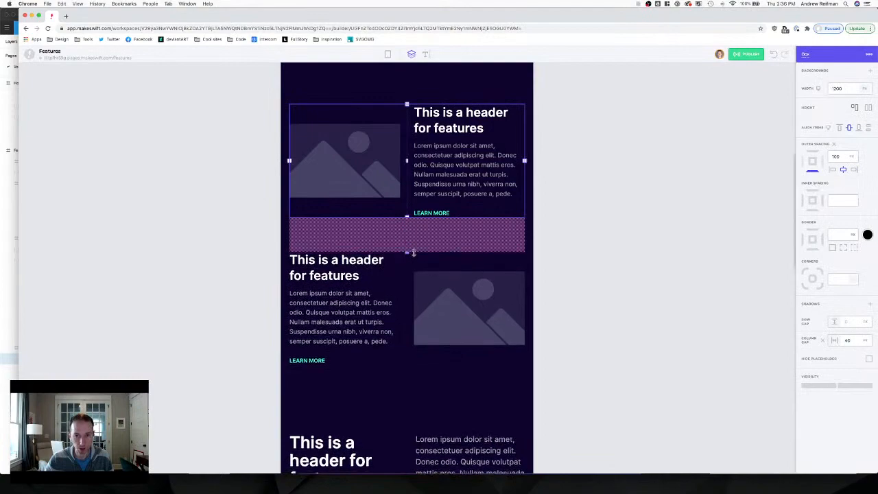
{"action": "left_click", "coordinate": [554, 227]}
Reduce the hero section's bottom inner spacing by about half, bringing the #features-1 section closer to the video.
{"action": "scroll", "coordinate": [568, 207], "scroll_direction": "up", "scroll_amount": 5}
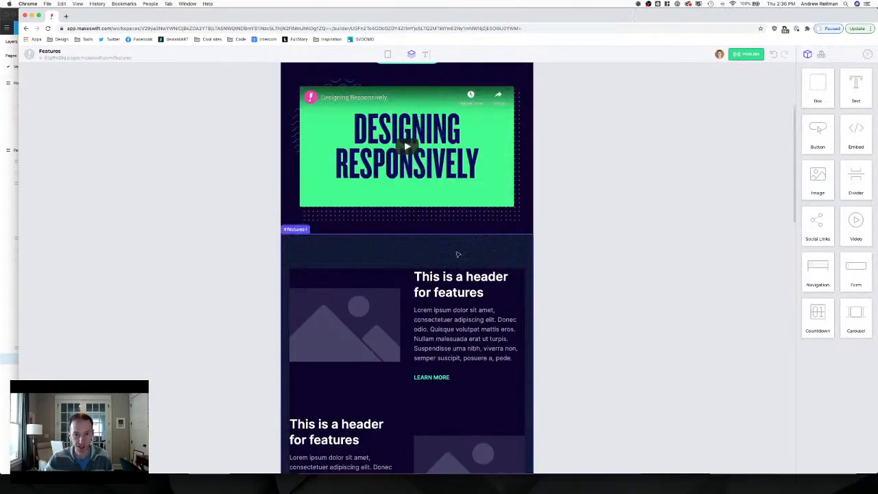
{"action": "left_click", "coordinate": [416, 231]}
{"action": "left_click_drag", "start_coordinate": [406, 233], "coordinate": [406, 220]}
{"action": "left_click", "coordinate": [600, 215]}
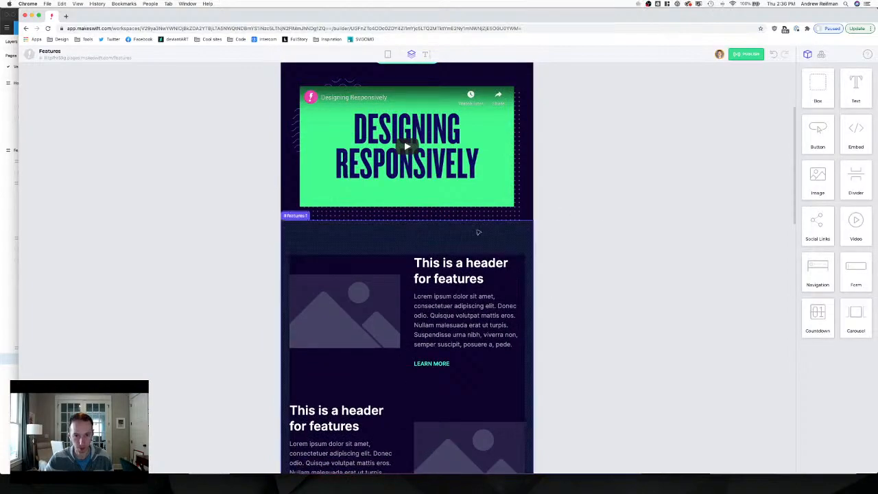
{"action": "left_click", "coordinate": [439, 245]}
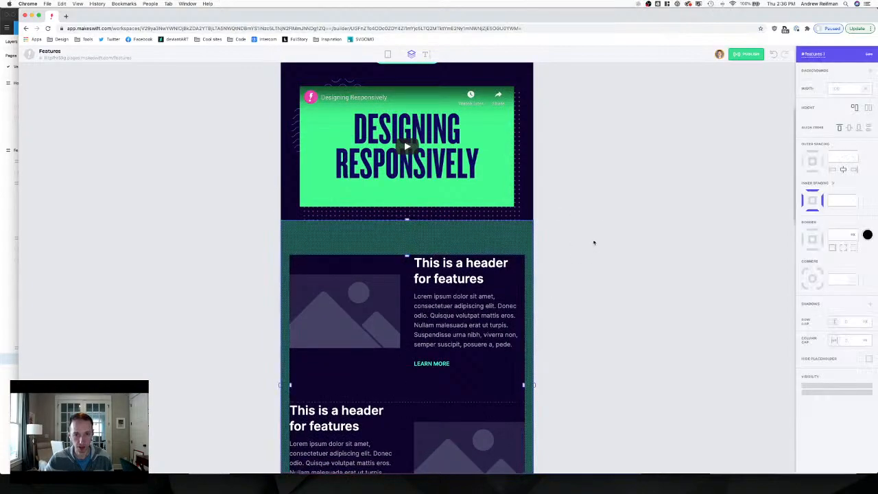
{"action": "left_click", "coordinate": [573, 222]}
Remove the #features-1 section's bottom inner spacing in the tablet view.
{"action": "scroll", "coordinate": [574, 222], "scroll_direction": "down", "scroll_amount": 5}
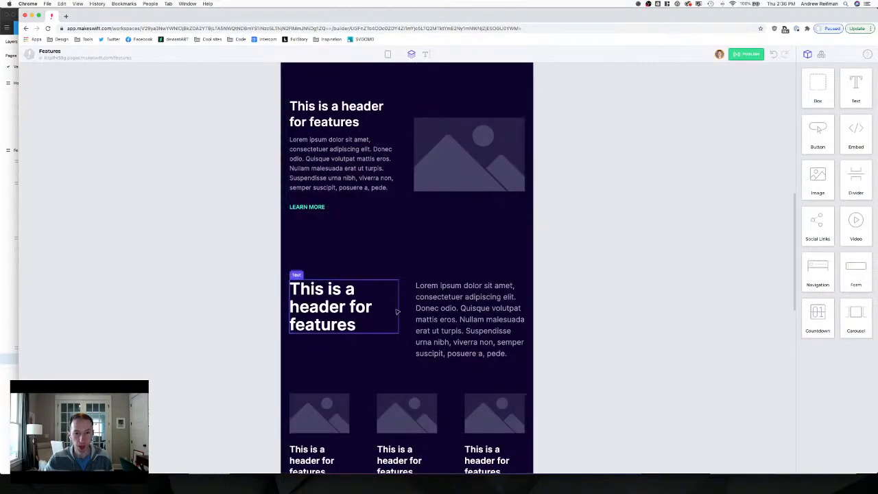
{"action": "left_click", "coordinate": [398, 245]}
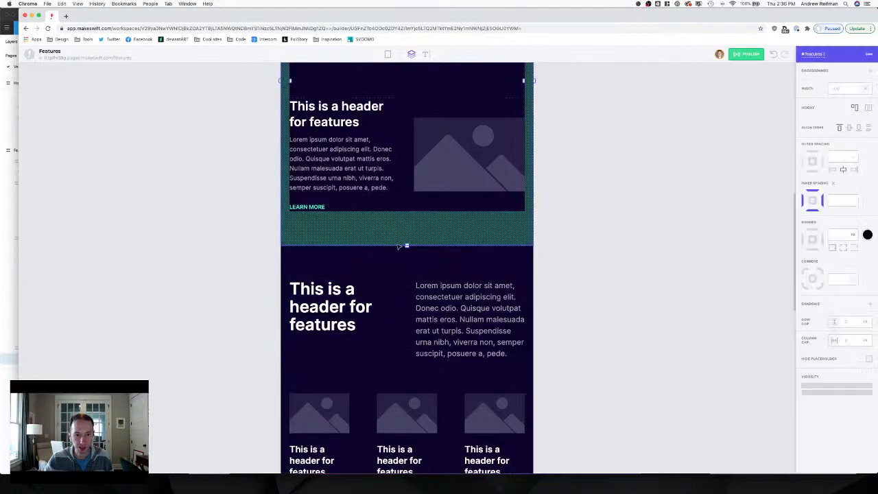
{"action": "left_click_drag", "start_coordinate": [407, 244], "coordinate": [407, 203]}
{"action": "left_click", "coordinate": [625, 236]}
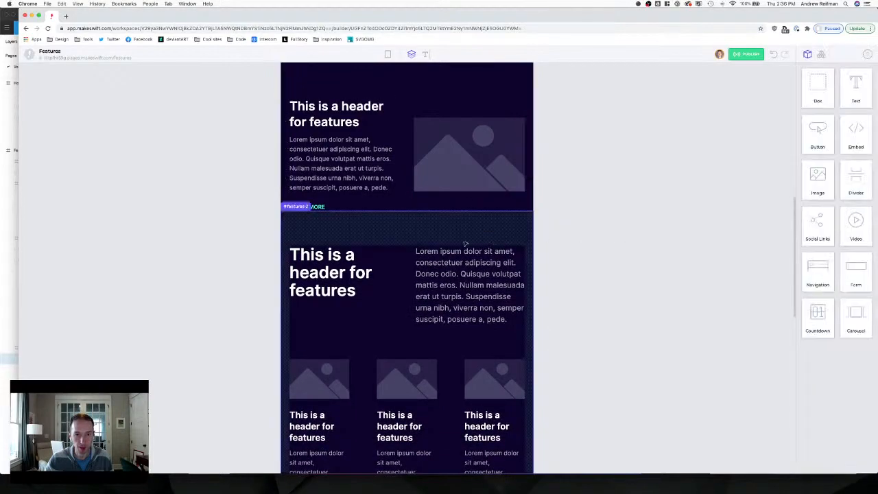
{"action": "left_click", "coordinate": [425, 234]}
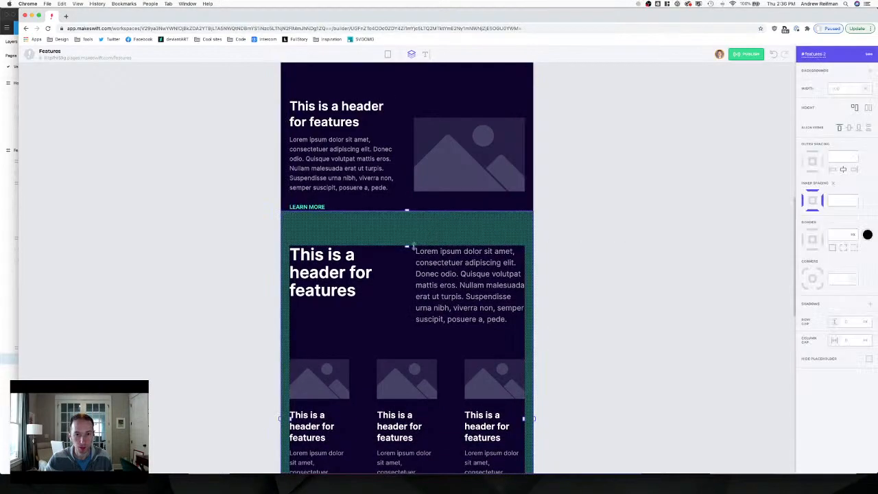
{"action": "left_click", "coordinate": [602, 258]}
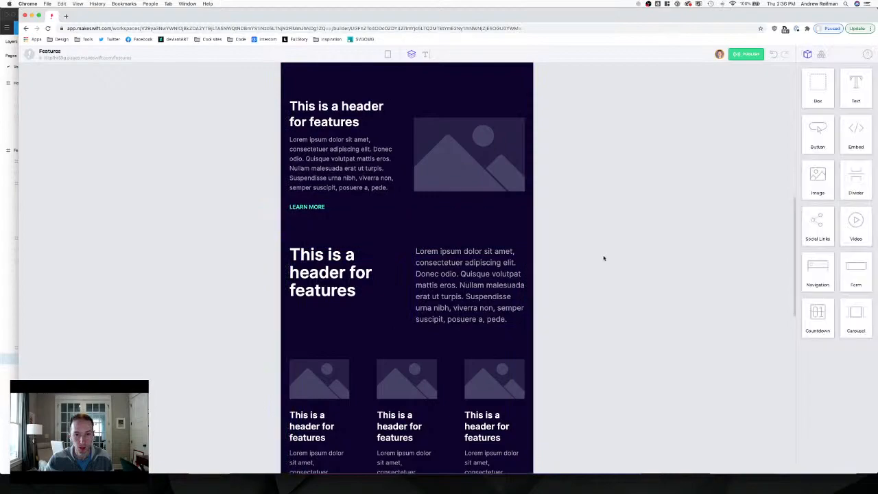
Shift the column split in #features-2-content toward the header, widening the paragraph column for the tablet view.
{"action": "left_click", "coordinate": [410, 278]}
{"action": "mouse_move", "coordinate": [406, 282]}
{"action": "left_mouse_down"}
{"action": "mouse_move", "coordinate": [422, 281]}
{"action": "mouse_move", "coordinate": [392, 278]}
{"action": "left_mouse_up"}
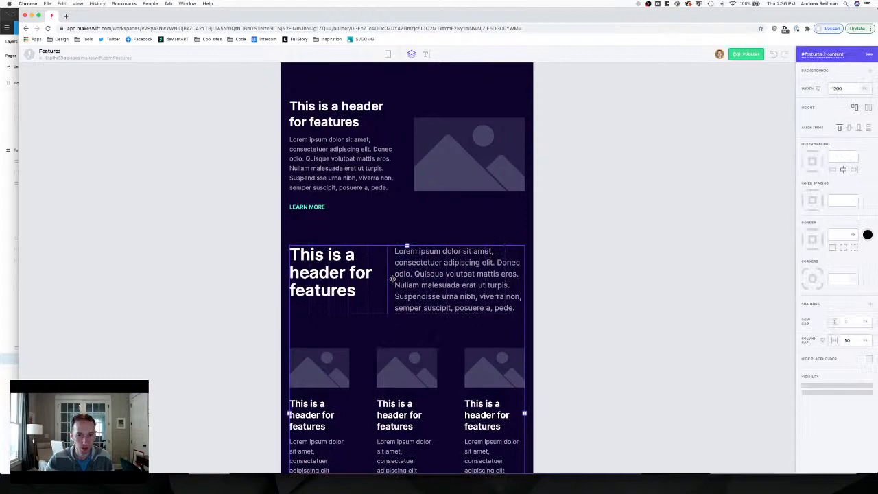
{"action": "left_click", "coordinate": [601, 270]}
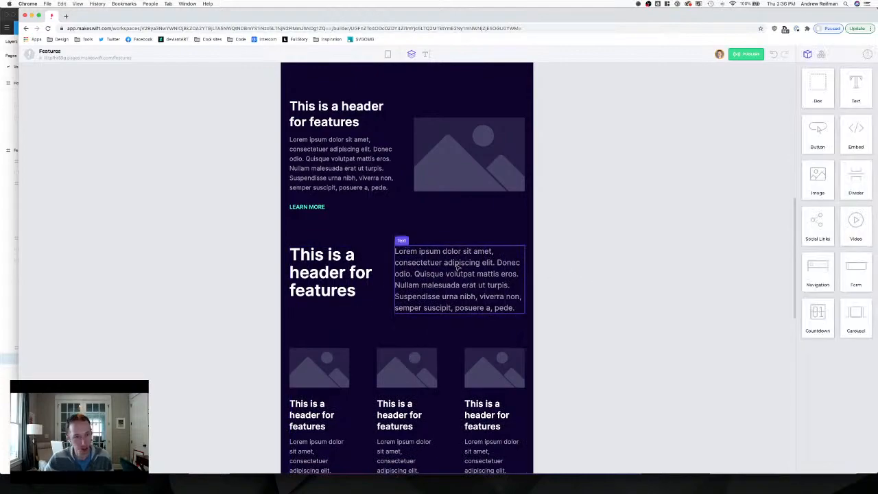
{"action": "left_click", "coordinate": [388, 277]}
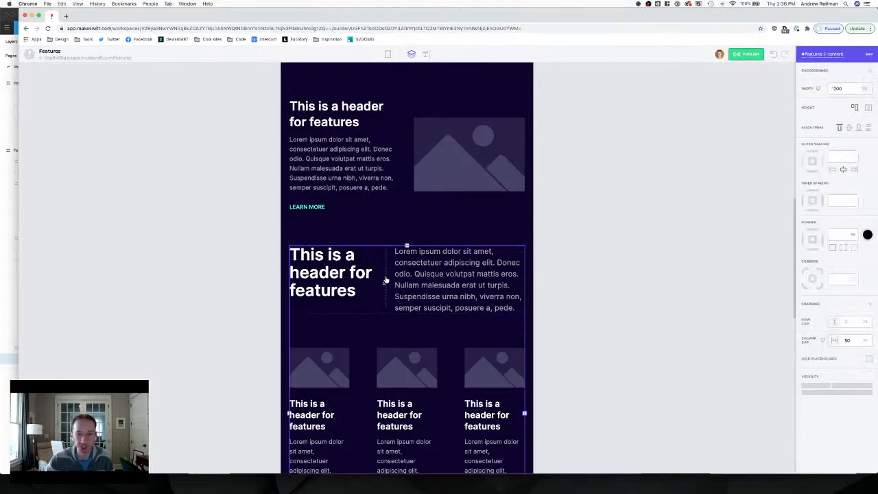
{"action": "left_click", "coordinate": [592, 281]}
Set the top outer spacing of the three-column #feature-2-row to 80 px for tablet.
{"action": "scroll", "coordinate": [589, 285], "scroll_direction": "down", "scroll_amount": 3}
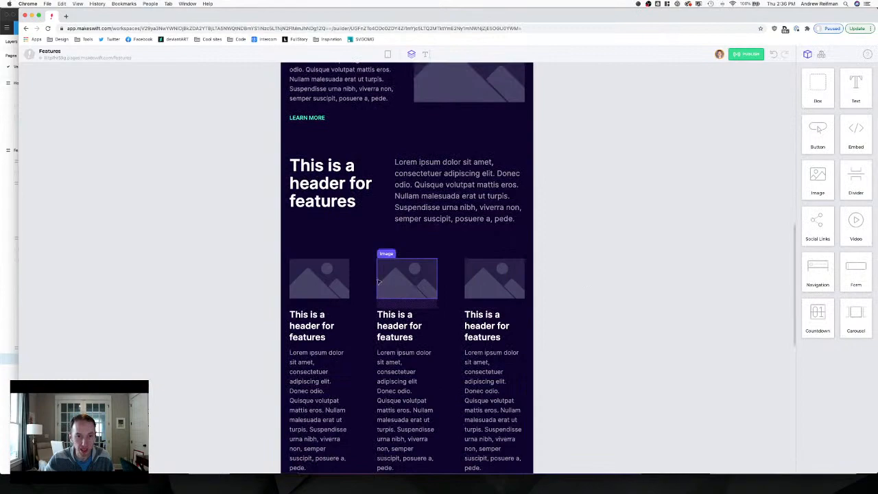
{"action": "scroll", "coordinate": [366, 281], "scroll_direction": "down", "scroll_amount": 4}
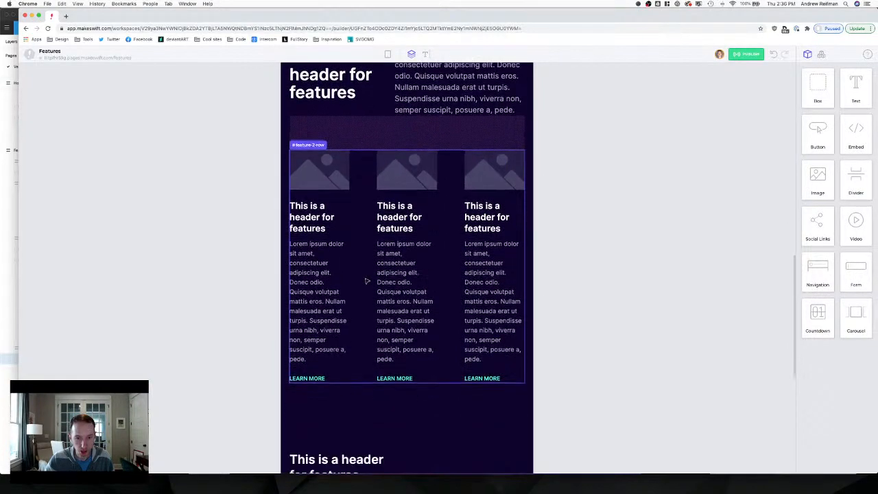
{"action": "scroll", "coordinate": [367, 281], "scroll_direction": "up", "scroll_amount": 3}
{"action": "left_click", "coordinate": [364, 265]}
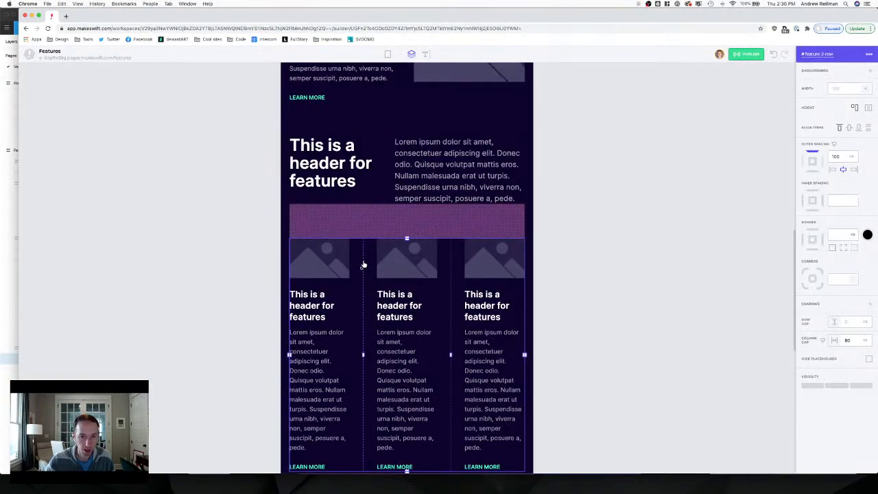
{"action": "mouse_move", "coordinate": [406, 238]}
{"action": "left_mouse_down"}
{"action": "mouse_move", "coordinate": [407, 216]}
{"action": "mouse_move", "coordinate": [408, 227]}
{"action": "left_mouse_up"}
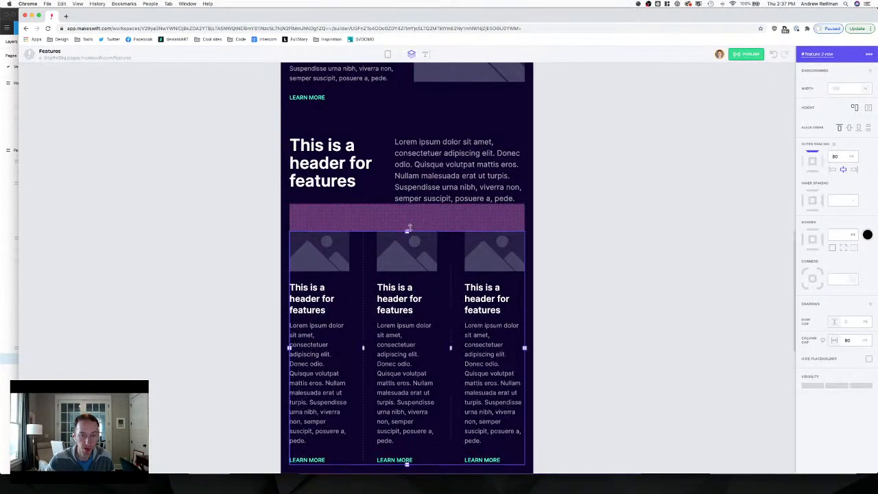
Reduce the three-column feature row's column gap to less than 60 px and compare the desktop and tablet layouts.
{"action": "left_click", "coordinate": [851, 340]}
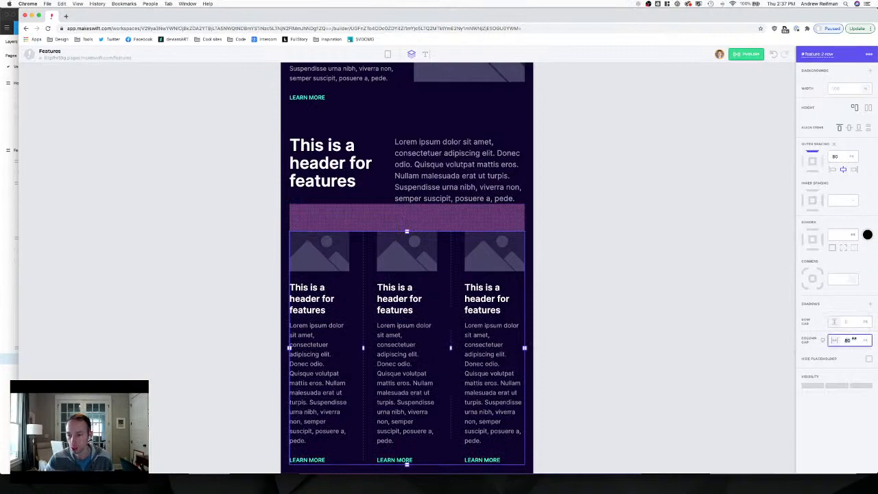
{"action": "type", "text": "60"}
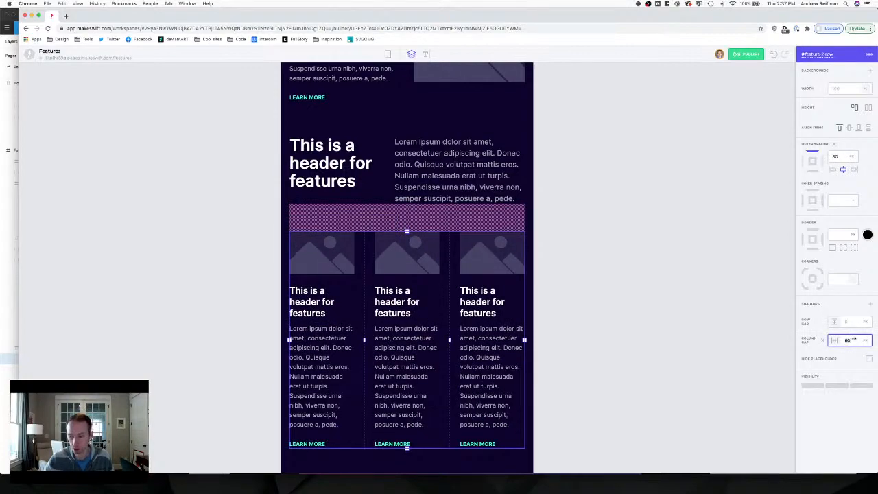
{"action": "left_click", "coordinate": [713, 308]}
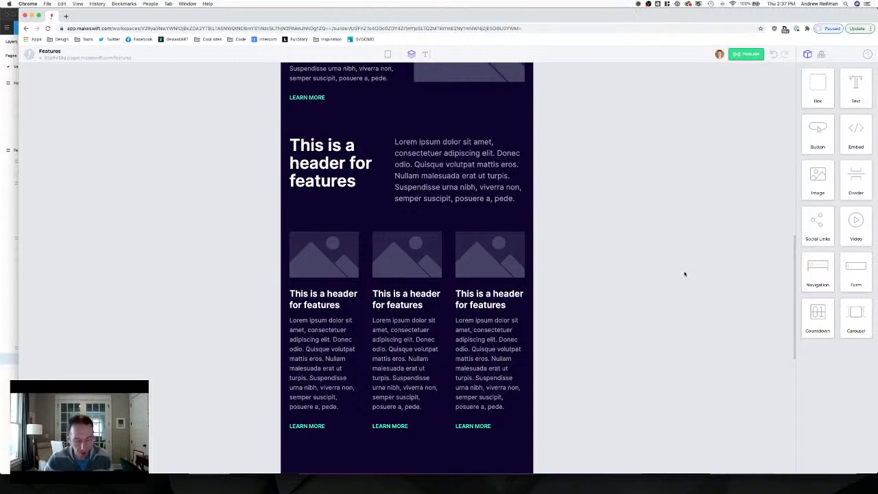
{"action": "key", "text": "1"}
{"action": "scroll", "coordinate": [688, 271], "scroll_direction": "down", "scroll_amount": 3}
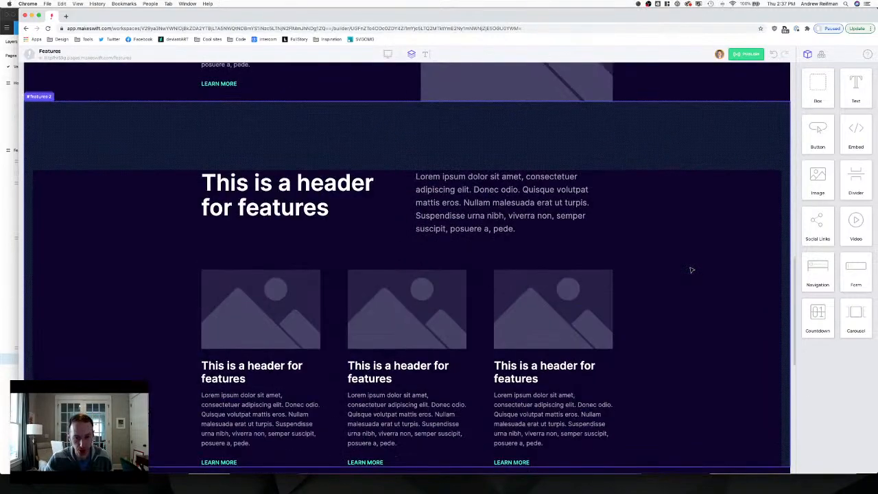
{"action": "key", "text": "3"}
{"action": "scroll", "coordinate": [367, 239], "scroll_direction": "up", "scroll_amount": 3}
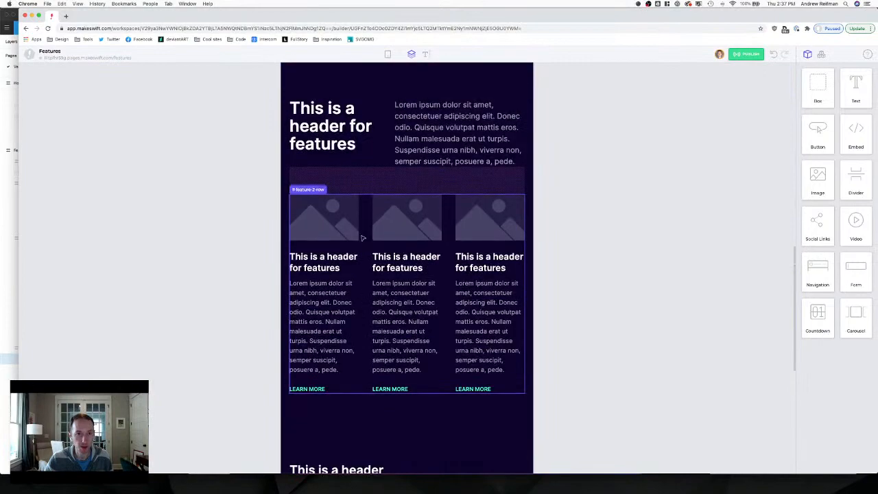
Reduce the bottom outer spacing of all three images in the feature row to 20 px for tablet.
{"action": "left_click", "coordinate": [327, 247]}
{"action": "left_click_drag", "start_coordinate": [324, 251], "coordinate": [324, 248]}
{"action": "left_click", "coordinate": [406, 247]}
{"action": "left_click_drag", "start_coordinate": [408, 252], "coordinate": [408, 249]}
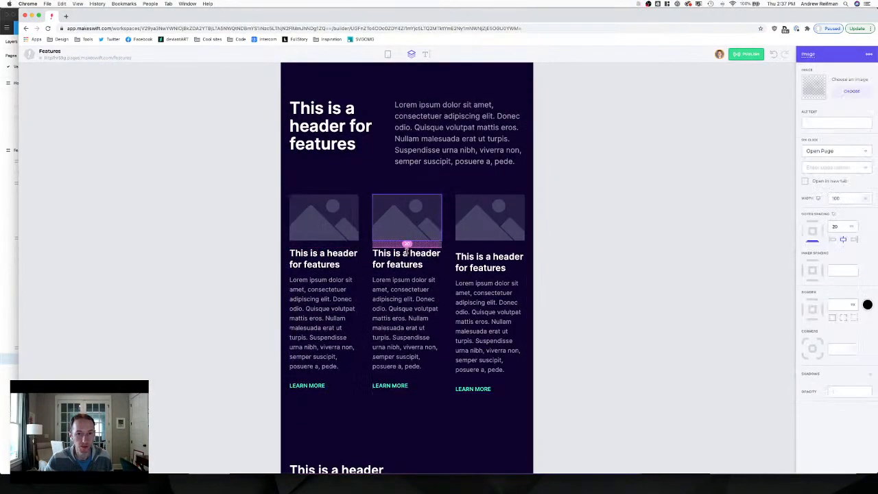
{"action": "left_click", "coordinate": [490, 244]}
{"action": "left_click_drag", "start_coordinate": [489, 247], "coordinate": [491, 244]}
{"action": "left_click", "coordinate": [574, 241]}
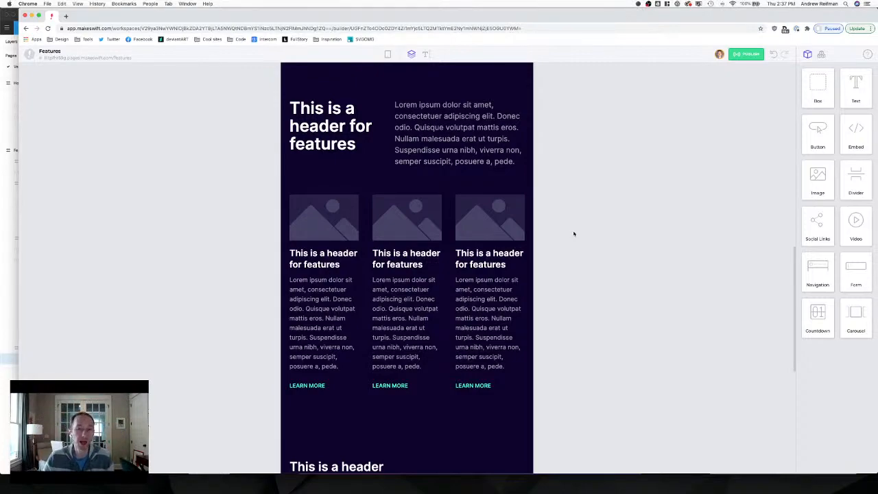
Set the #features-2 section's bottom inner spacing to 0 px in the tablet view.
{"action": "scroll", "coordinate": [574, 233], "scroll_direction": "down", "scroll_amount": 5}
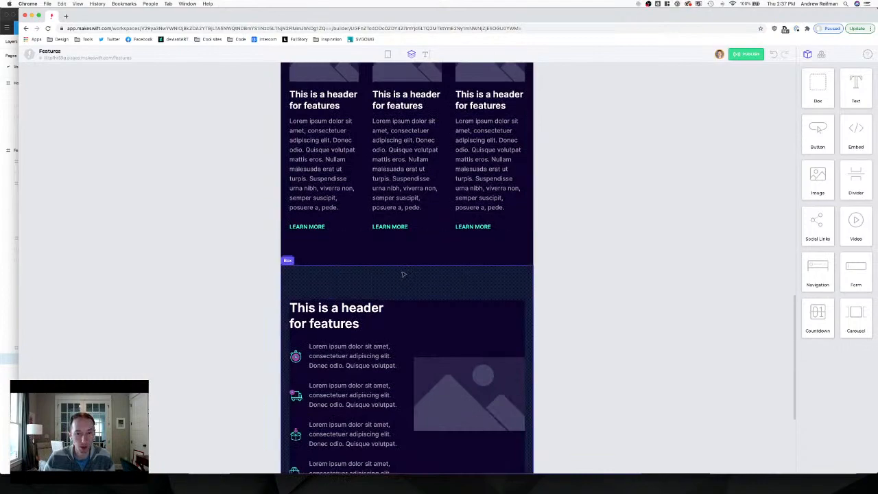
{"action": "left_click", "coordinate": [402, 257]}
{"action": "left_click_drag", "start_coordinate": [407, 265], "coordinate": [406, 230]}
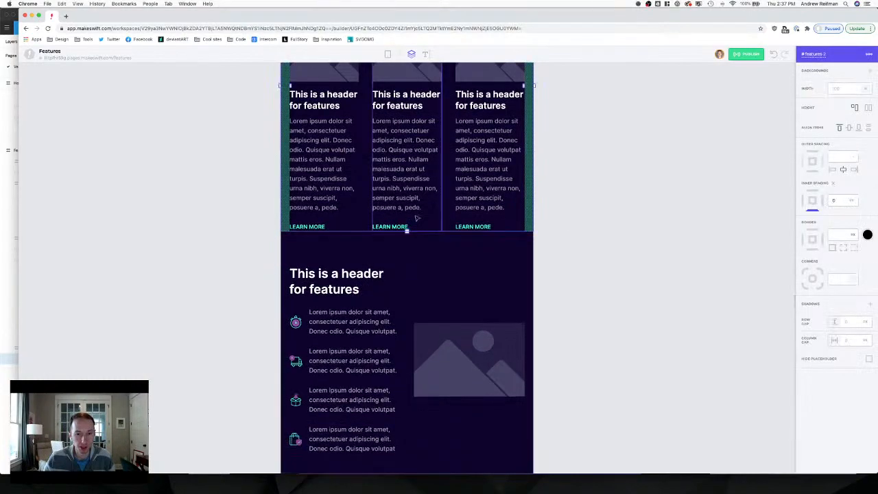
{"action": "left_click", "coordinate": [558, 244]}
Stack the icon-list column and the image column of the last feature section vertically for tablet.
{"action": "left_click", "coordinate": [408, 264]}
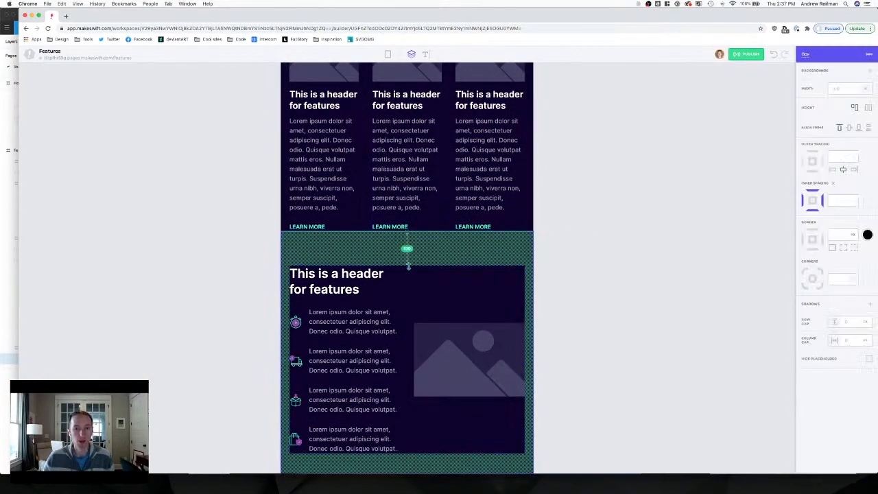
{"action": "left_click", "coordinate": [503, 270]}
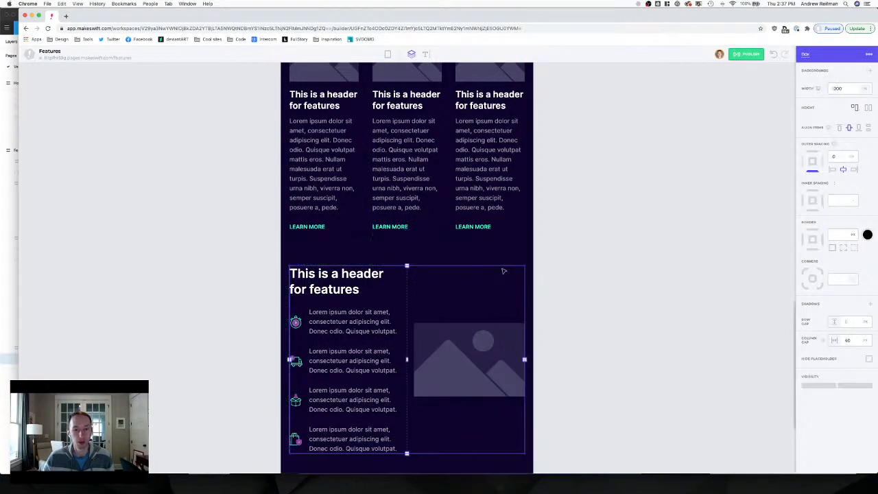
{"action": "left_click", "coordinate": [598, 269]}
{"action": "scroll", "coordinate": [600, 270], "scroll_direction": "down", "scroll_amount": 4}
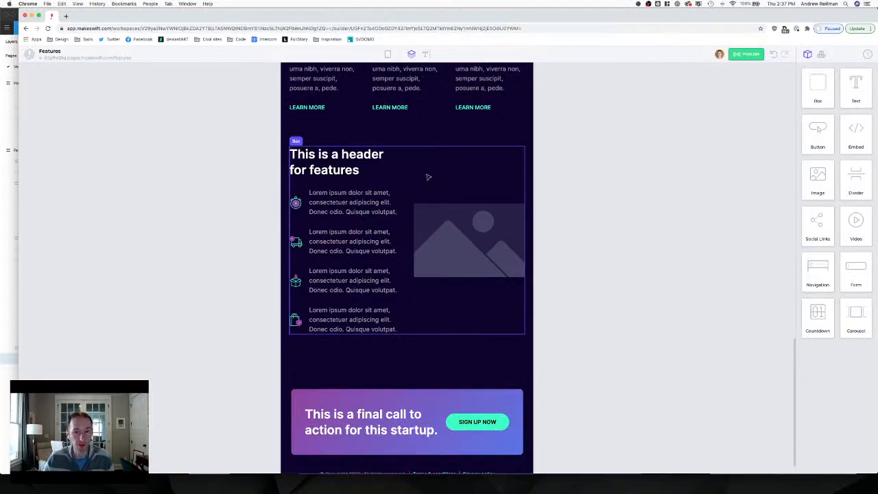
{"action": "left_click", "coordinate": [428, 177]}
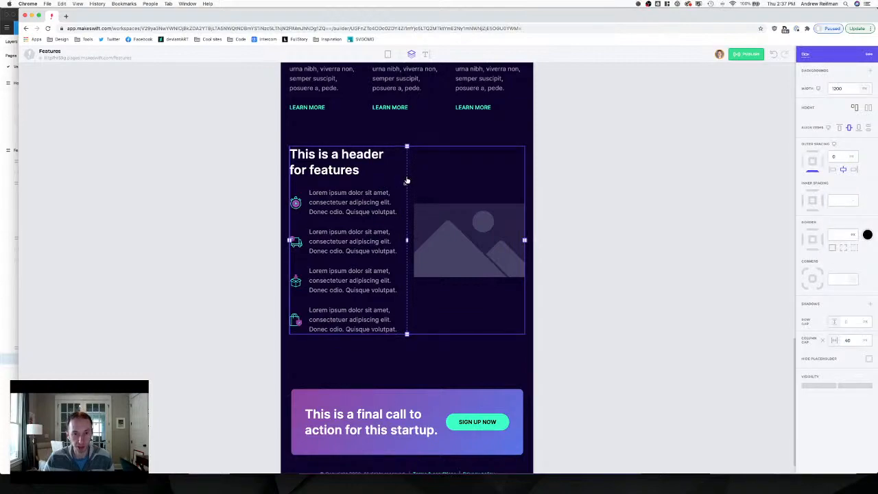
{"action": "double_click", "coordinate": [406, 180]}
{"action": "scroll", "coordinate": [607, 272], "scroll_direction": "down", "scroll_amount": 1}
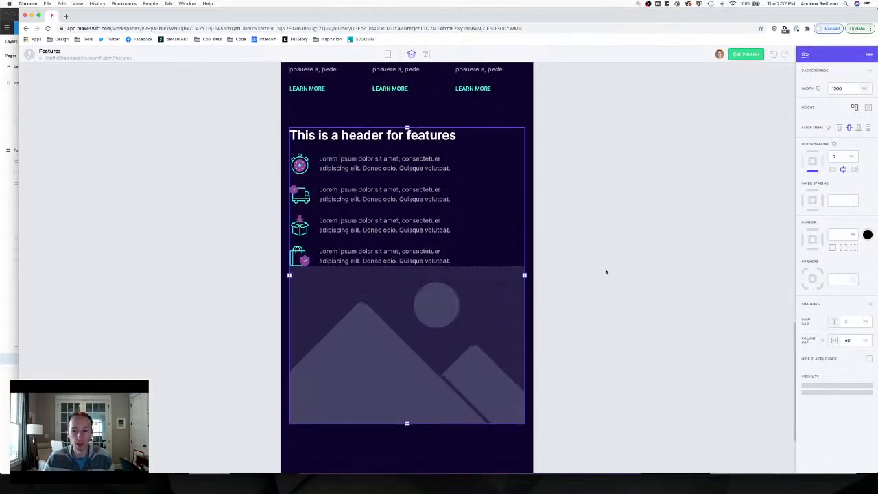
Add about 60 px of top outer spacing to the image below the icon list.
{"action": "scroll", "coordinate": [606, 272], "scroll_direction": "down", "scroll_amount": 3}
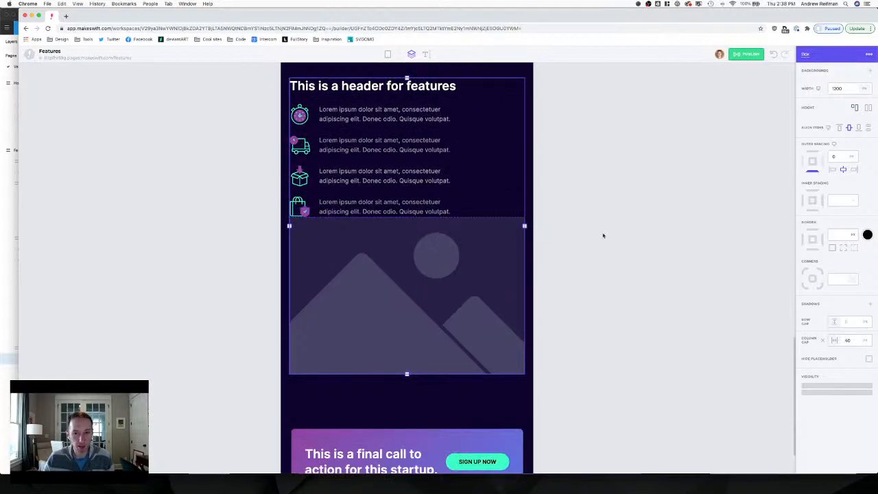
{"action": "left_click", "coordinate": [415, 267]}
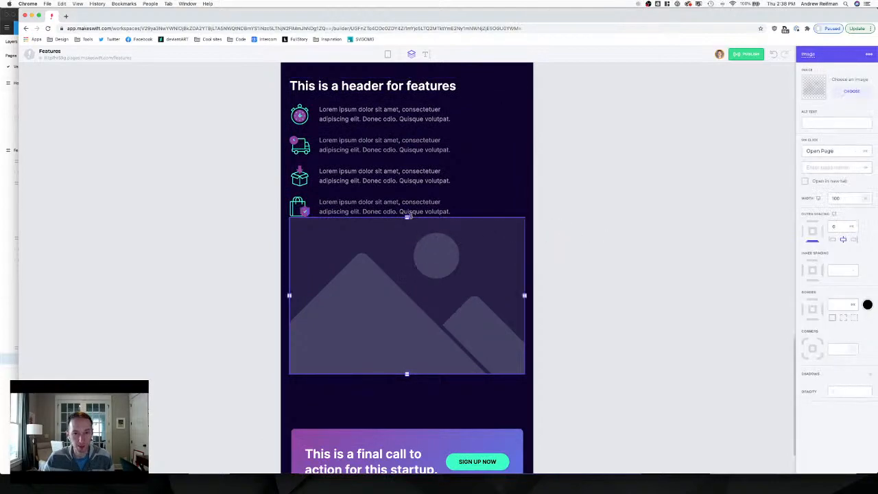
{"action": "left_click_drag", "start_coordinate": [407, 217], "coordinate": [407, 234]}
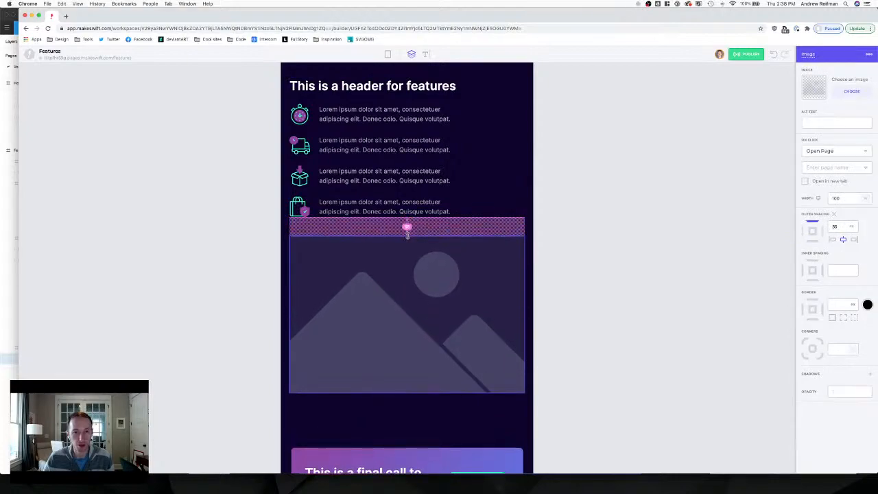
{"action": "left_click", "coordinate": [624, 242]}
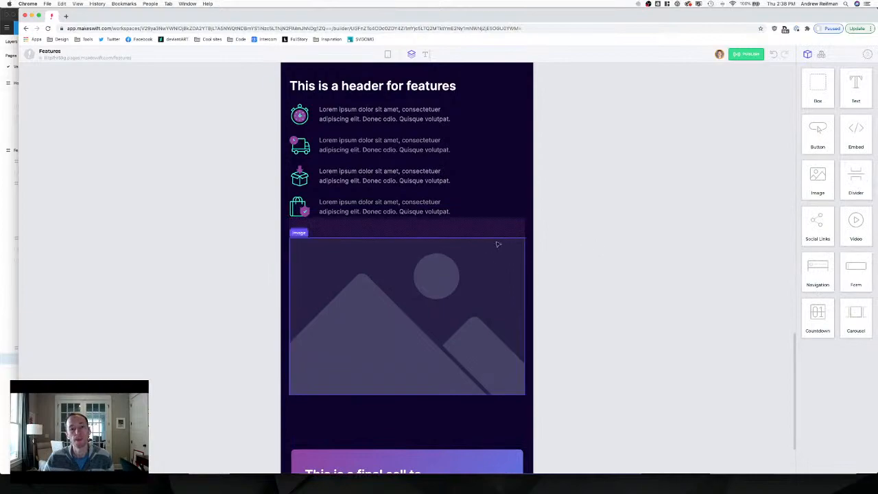
Remove the bottom inner spacing of the icon-list section above the call-to-action banner.
{"action": "scroll", "coordinate": [488, 243], "scroll_direction": "down", "scroll_amount": 3}
{"action": "left_click", "coordinate": [435, 317]}
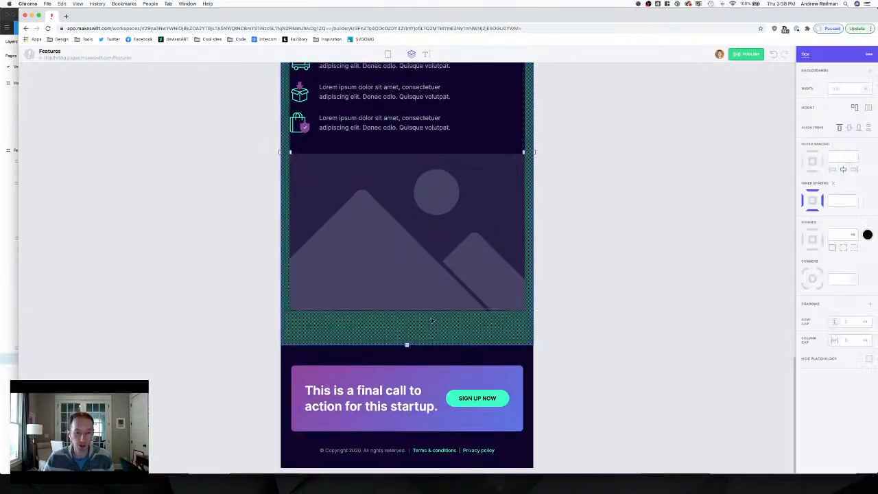
{"action": "left_click_drag", "start_coordinate": [408, 343], "coordinate": [417, 300]}
{"action": "left_click", "coordinate": [603, 342]}
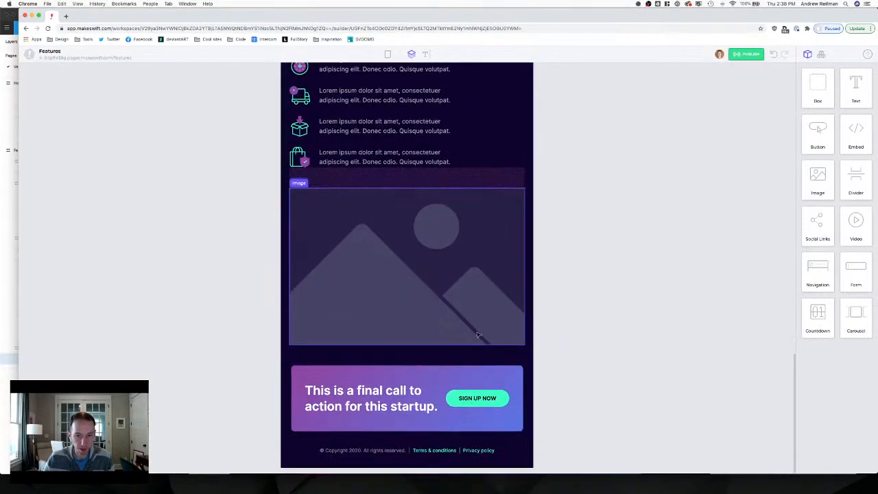
Set the #cta section's top inner spacing to 70 px for the tablet view.
{"action": "left_click", "coordinate": [408, 355]}
{"action": "left_click_drag", "start_coordinate": [408, 365], "coordinate": [408, 366]}
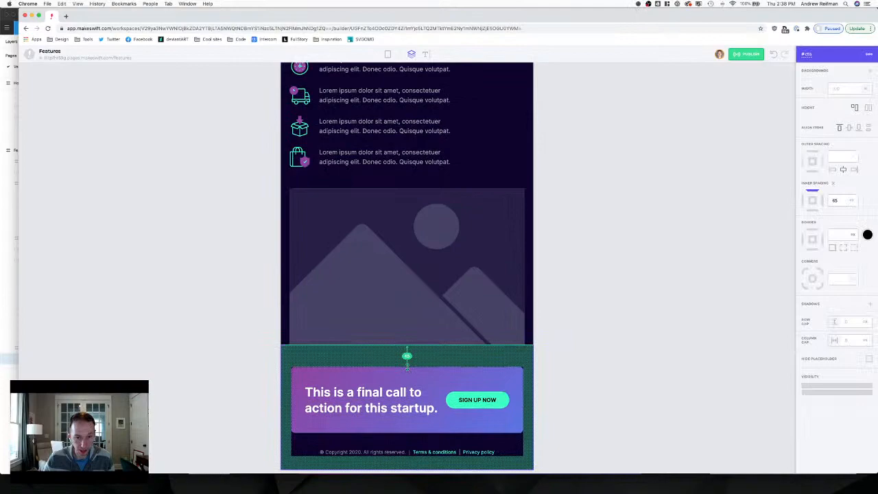
{"action": "left_click_drag", "start_coordinate": [407, 366], "coordinate": [408, 367]}
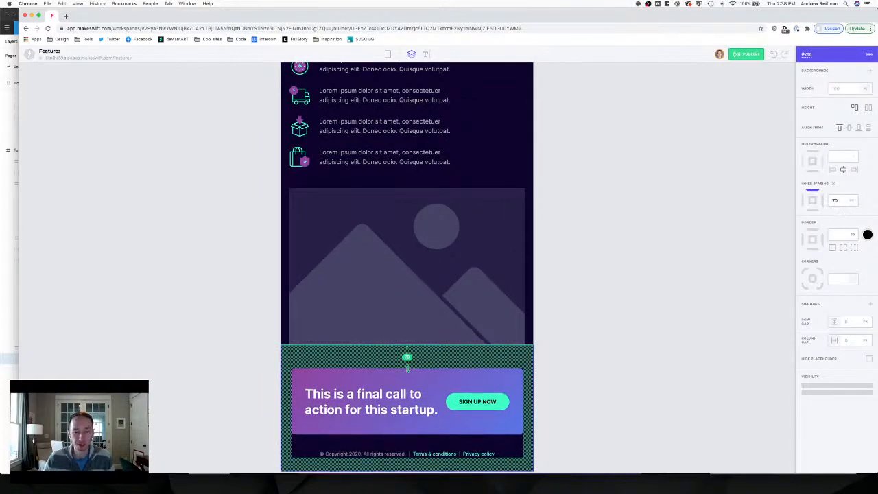
{"action": "left_click", "coordinate": [575, 357]}
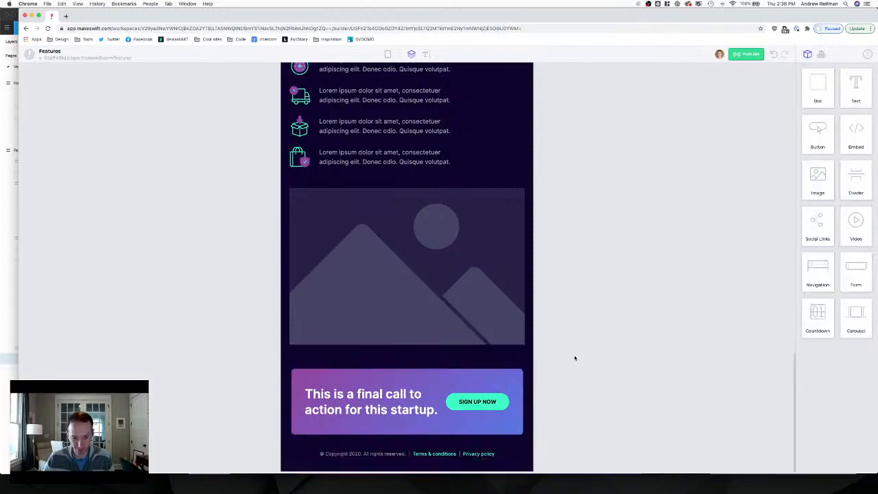
{"action": "left_click", "coordinate": [434, 368]}
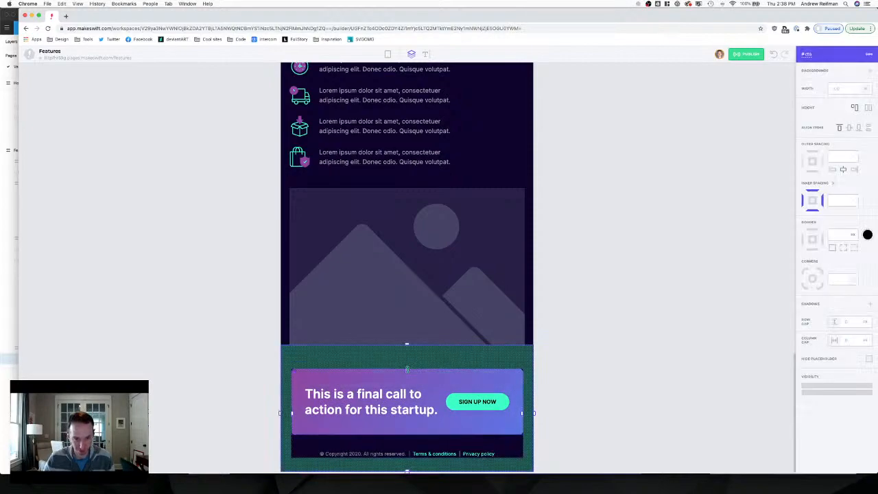
Open the Home page's design from the site's page list and examine its tablet layout.
{"action": "left_click", "coordinate": [29, 54]}
{"action": "left_click", "coordinate": [46, 73]}
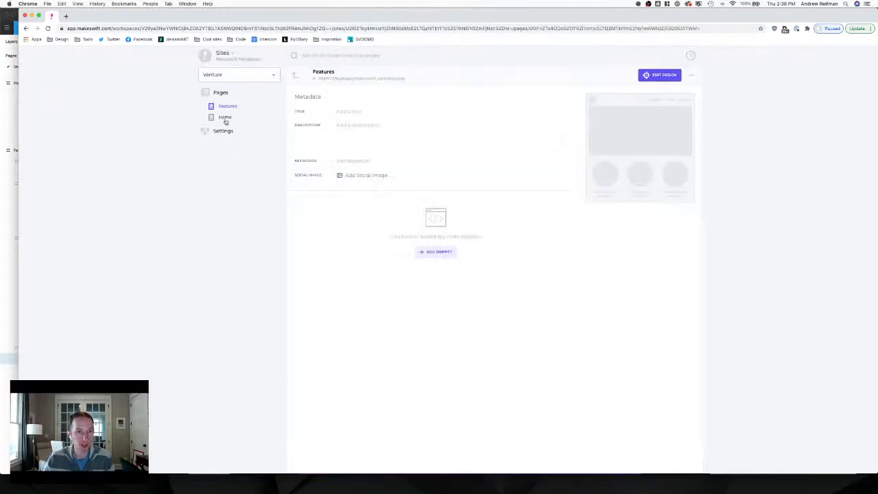
{"action": "left_click", "coordinate": [225, 120]}
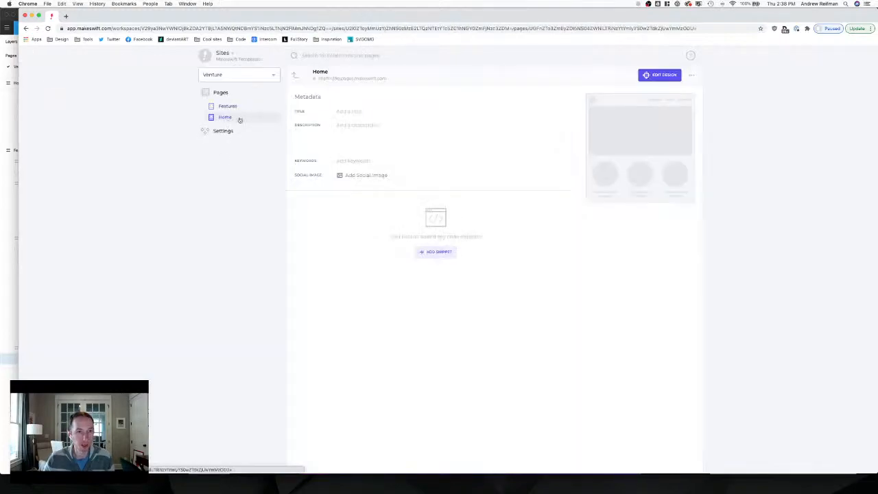
{"action": "left_click", "coordinate": [605, 140]}
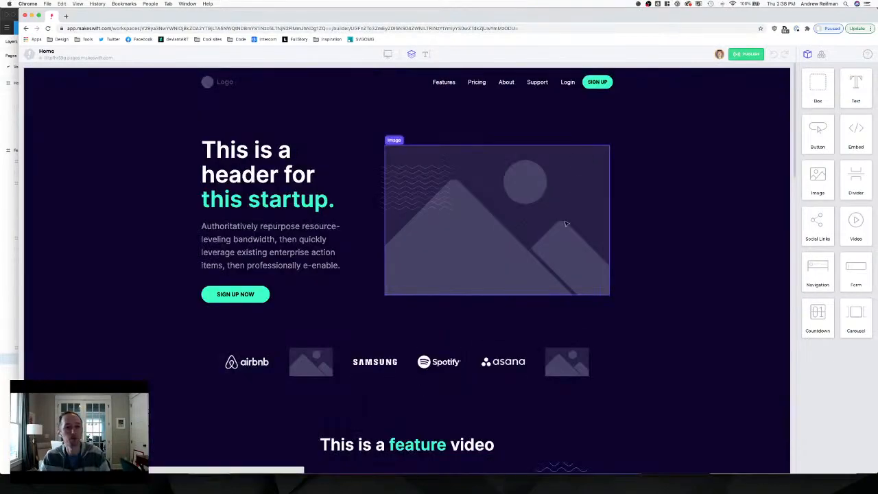
{"action": "scroll", "coordinate": [515, 206], "scroll_direction": "down", "scroll_amount": 10}
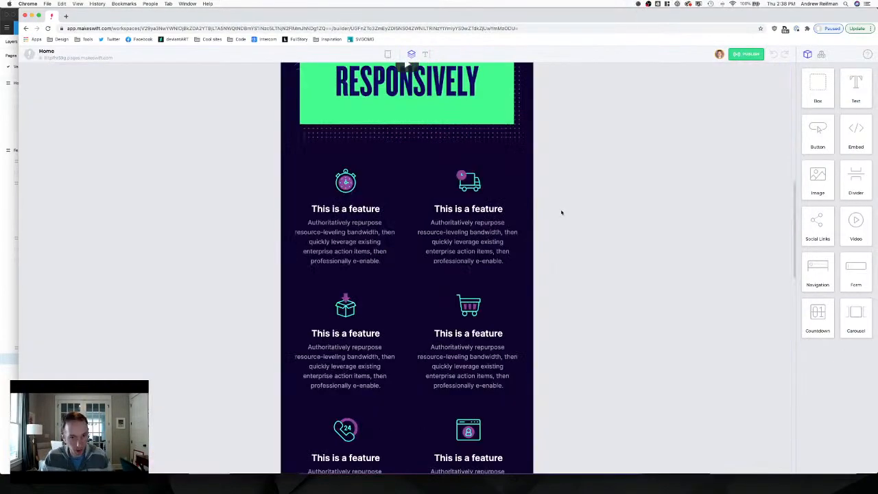
Inspect the spacing of the Home page's #cta section and reopen the Features page's design.
{"action": "scroll", "coordinate": [535, 212], "scroll_direction": "down", "scroll_amount": 10}
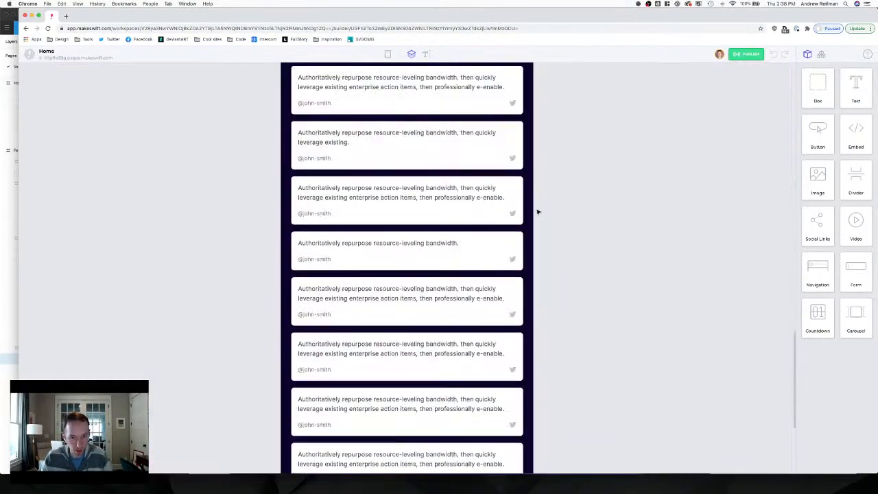
{"action": "left_click", "coordinate": [417, 354]}
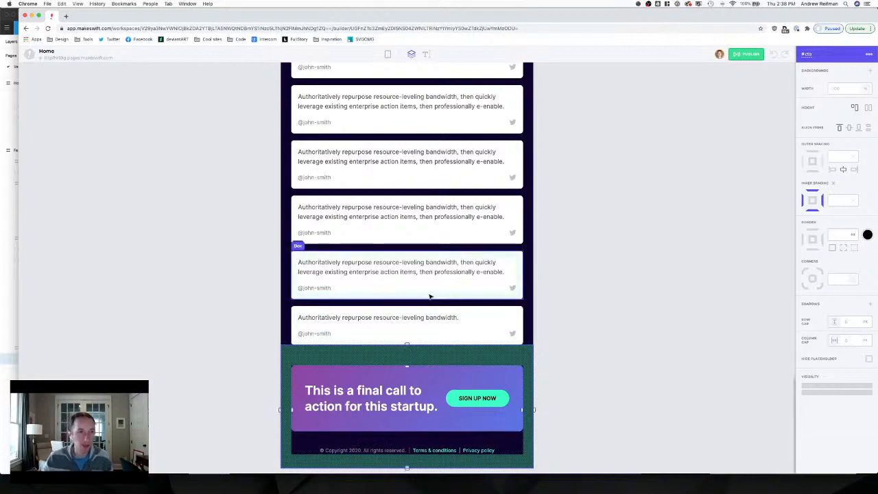
{"action": "left_click", "coordinate": [30, 55]}
{"action": "left_click", "coordinate": [45, 73]}
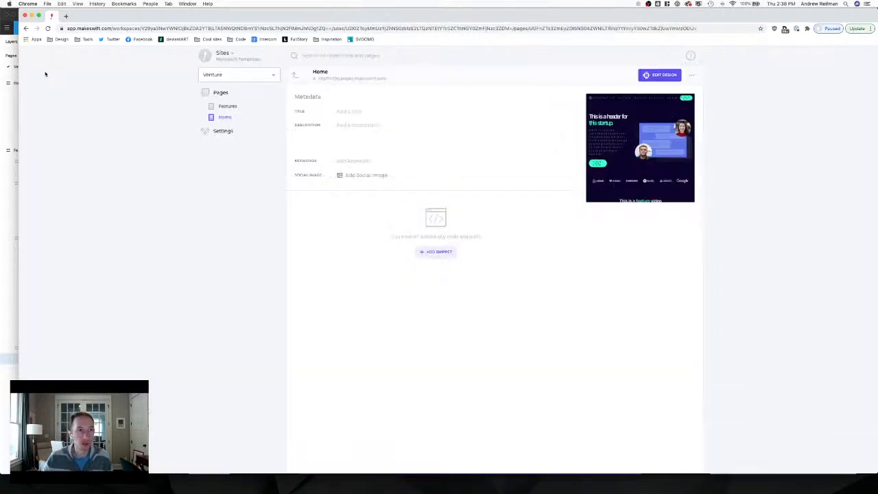
{"action": "left_click", "coordinate": [237, 106]}
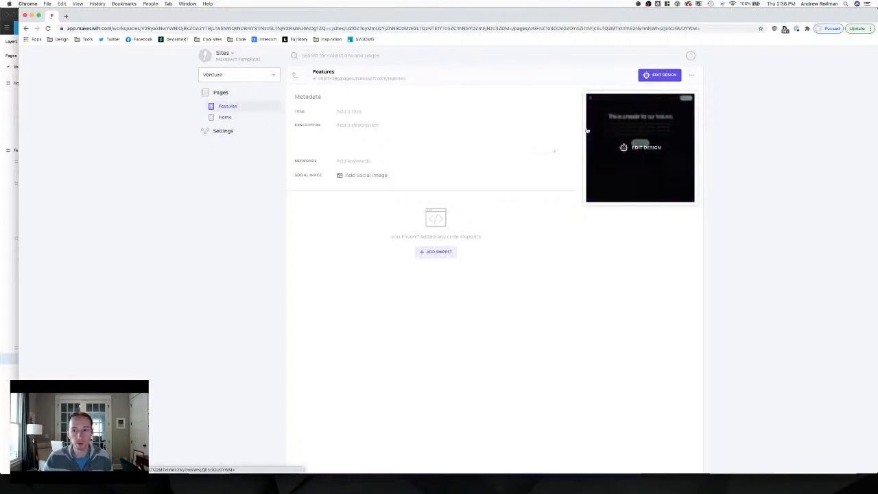
{"action": "left_click", "coordinate": [615, 132]}
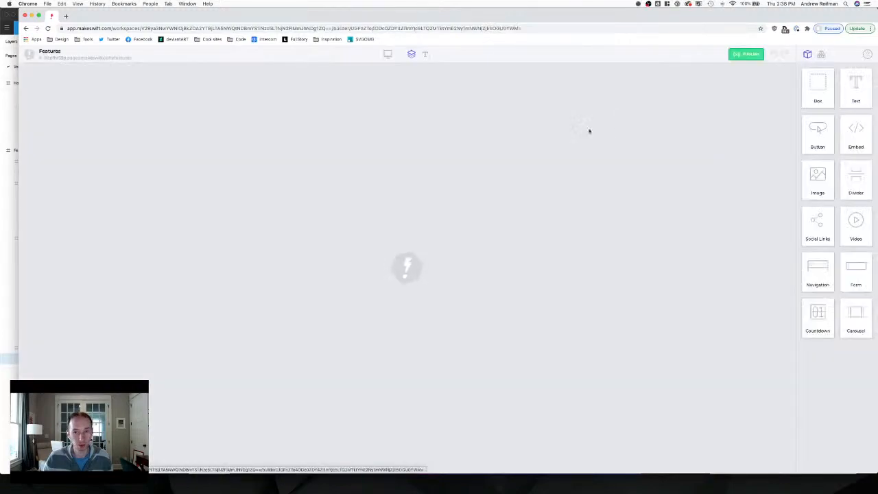
Set the top inner spacing of the Features page's #cta section to 65 px in the tablet view.
{"action": "scroll", "coordinate": [447, 226], "scroll_direction": "down", "scroll_amount": 15}
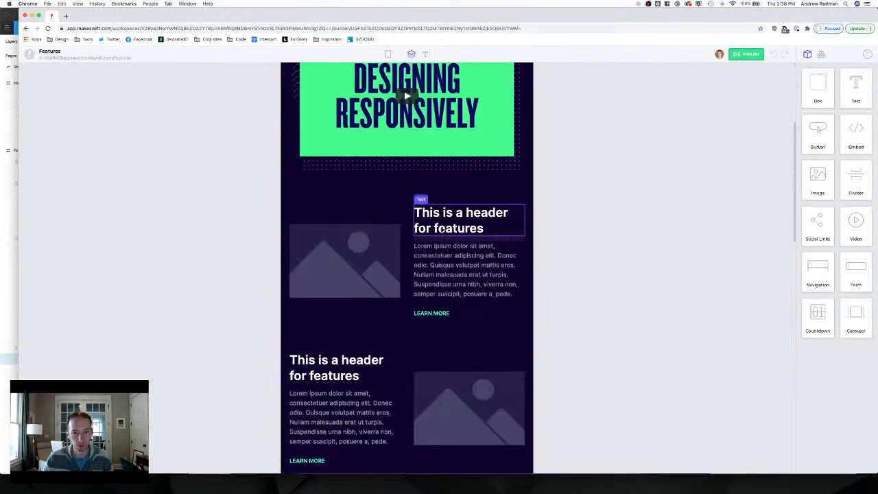
{"action": "left_click", "coordinate": [434, 356]}
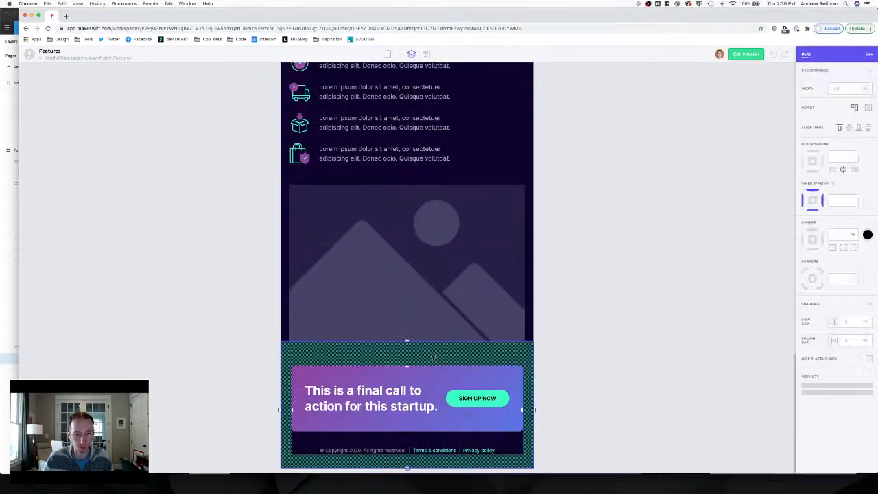
{"action": "left_click", "coordinate": [554, 352]}
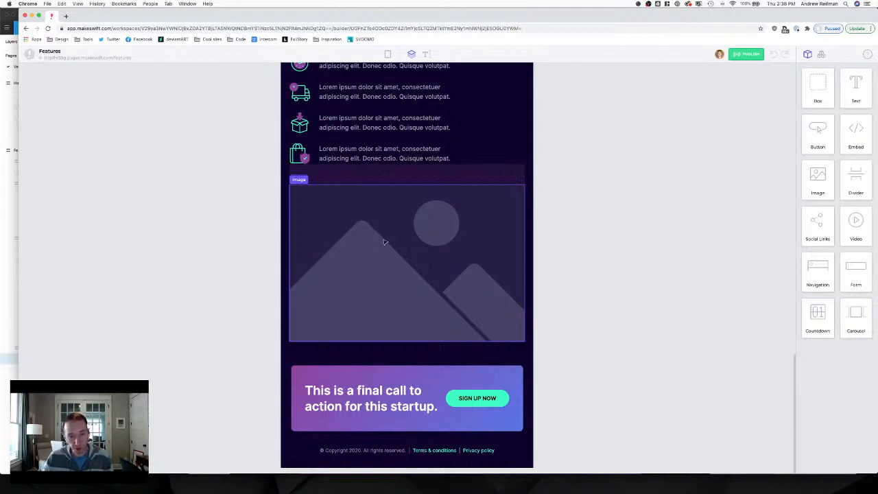
{"action": "left_click", "coordinate": [409, 364]}
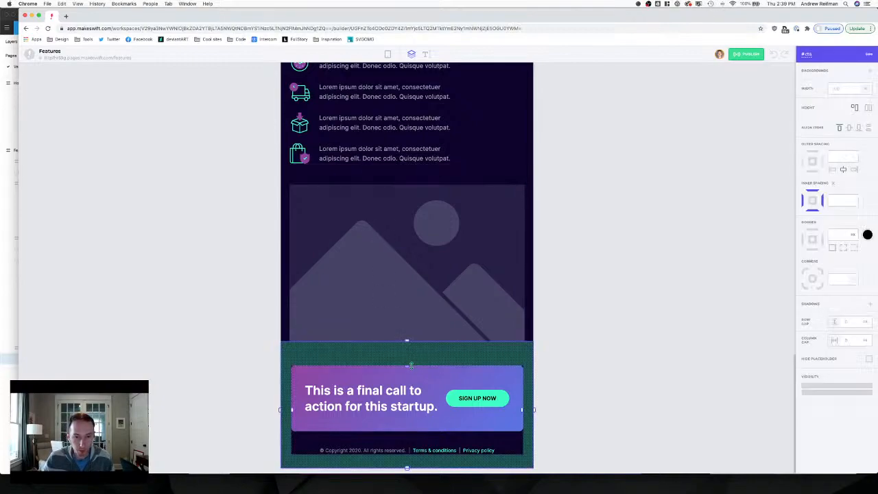
{"action": "left_click_drag", "start_coordinate": [411, 366], "coordinate": [409, 364]}
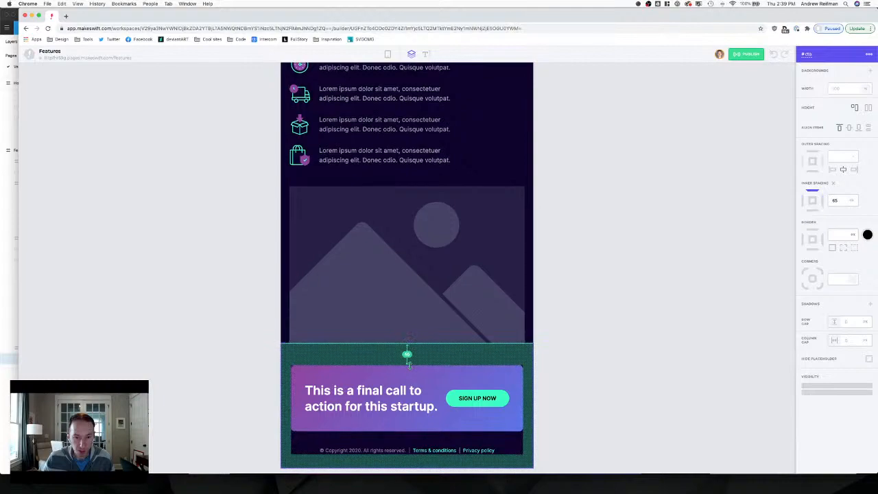
{"action": "left_click", "coordinate": [617, 301]}
Try widening the first row of the icon list in the tablet view, and undo the width changes.
{"action": "scroll", "coordinate": [554, 301], "scroll_direction": "up", "scroll_amount": 2}
{"action": "scroll", "coordinate": [554, 302], "scroll_direction": "up", "scroll_amount": 3}
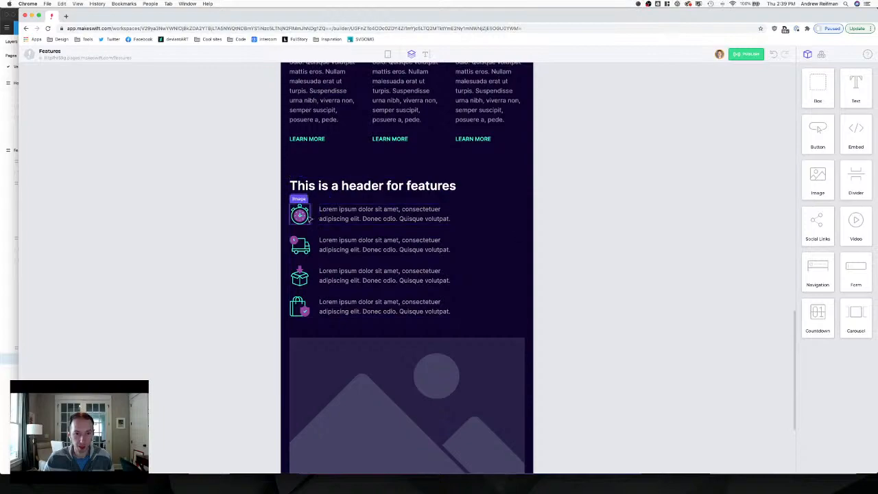
{"action": "left_click", "coordinate": [450, 218]}
{"action": "left_click_drag", "start_coordinate": [463, 214], "coordinate": [506, 213]}
{"action": "key", "text": "super+z"}
{"action": "key", "text": "super+z"}
{"action": "key", "text": "super+z"}
{"action": "key", "text": "super+z"}
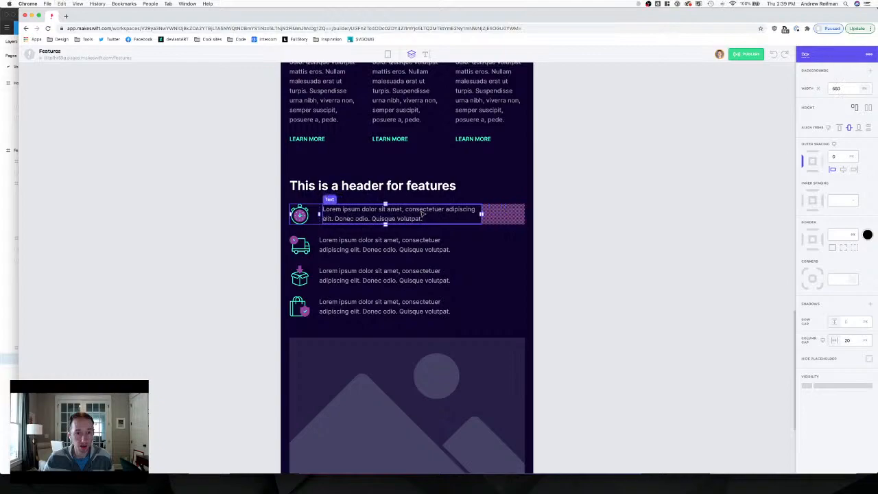
{"action": "key", "text": "super+z"}
{"action": "key", "text": "super+z"}
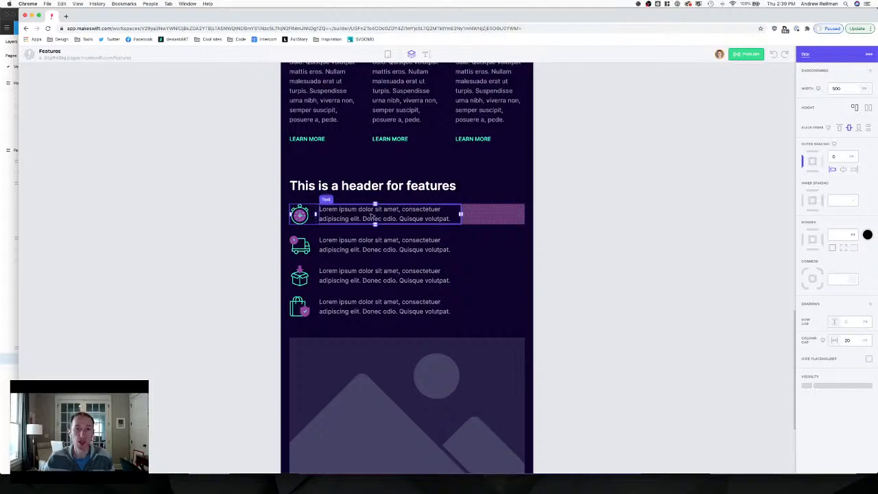
{"action": "left_click", "coordinate": [594, 228]}
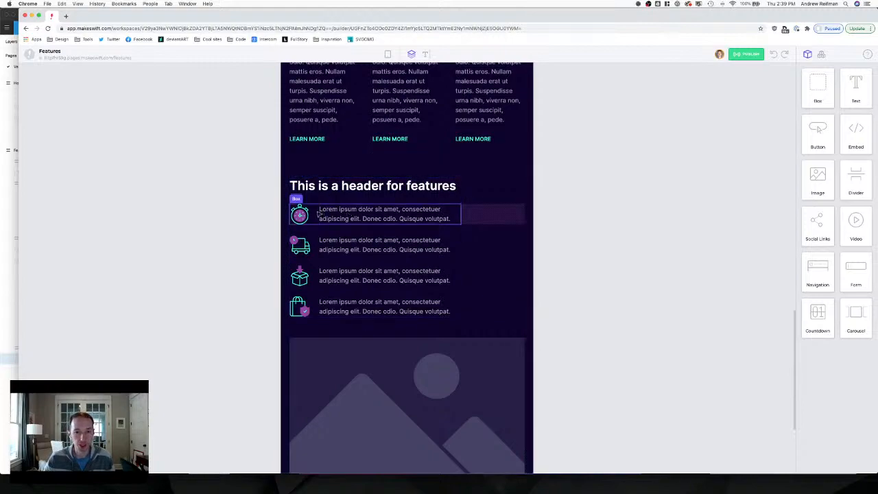
Review the full tablet layout of the Features page, from the navigation header to the footer.
{"action": "scroll", "coordinate": [657, 208], "scroll_direction": "up", "scroll_amount": 5}
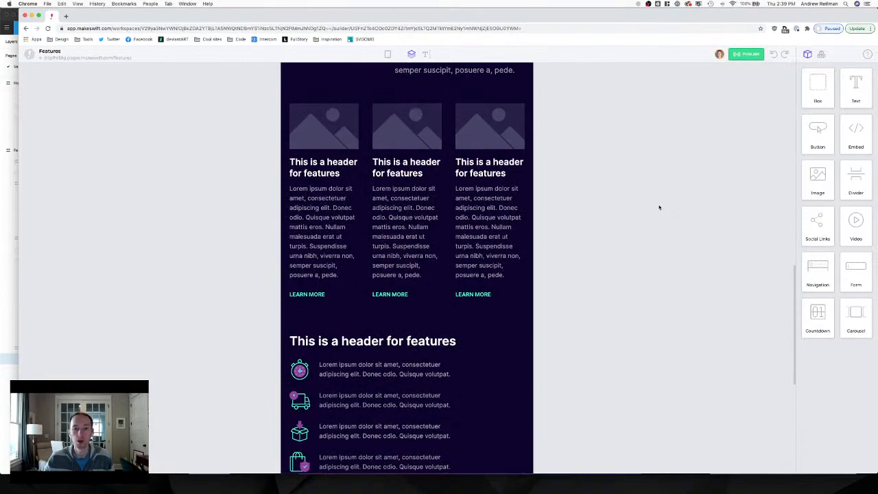
{"action": "scroll", "coordinate": [659, 208], "scroll_direction": "up", "scroll_amount": 8}
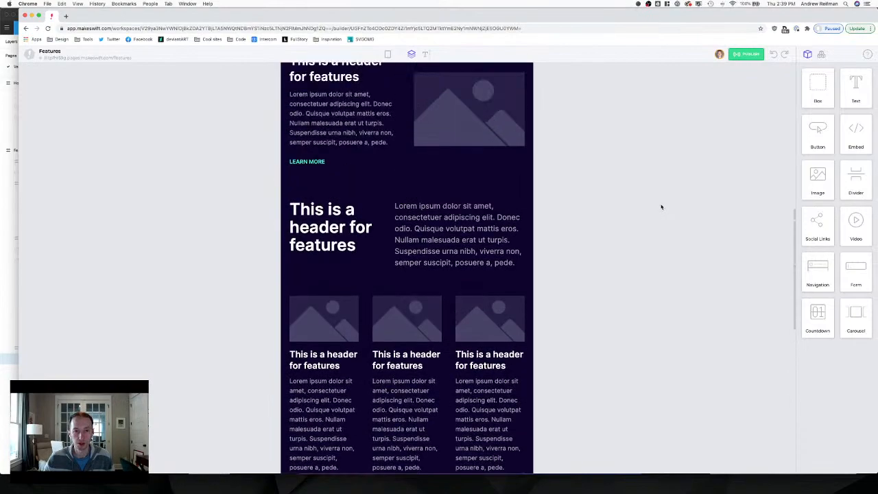
{"action": "scroll", "coordinate": [662, 206], "scroll_direction": "up", "scroll_amount": 9}
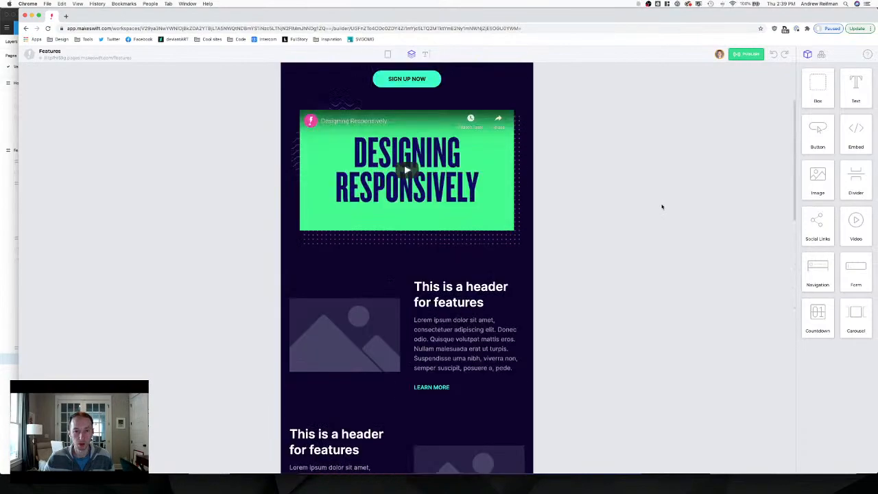
{"action": "scroll", "coordinate": [662, 207], "scroll_direction": "up", "scroll_amount": 4}
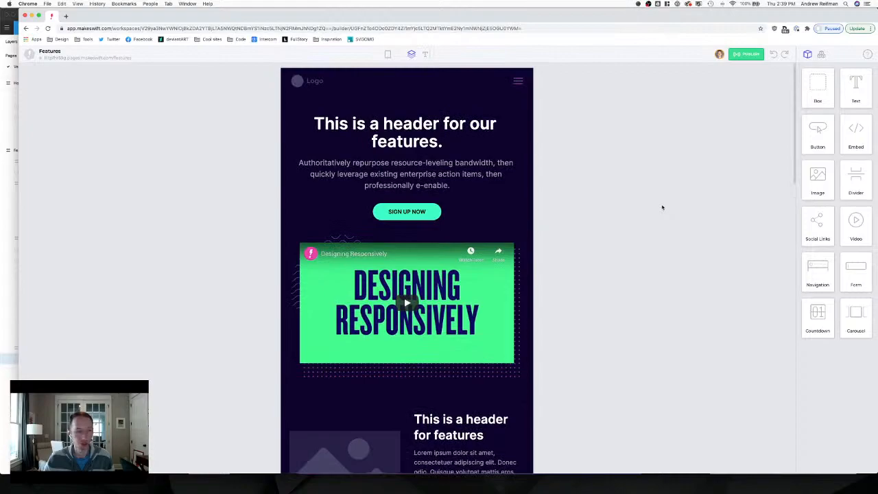
{"action": "scroll", "coordinate": [662, 207], "scroll_direction": "down", "scroll_amount": 20}
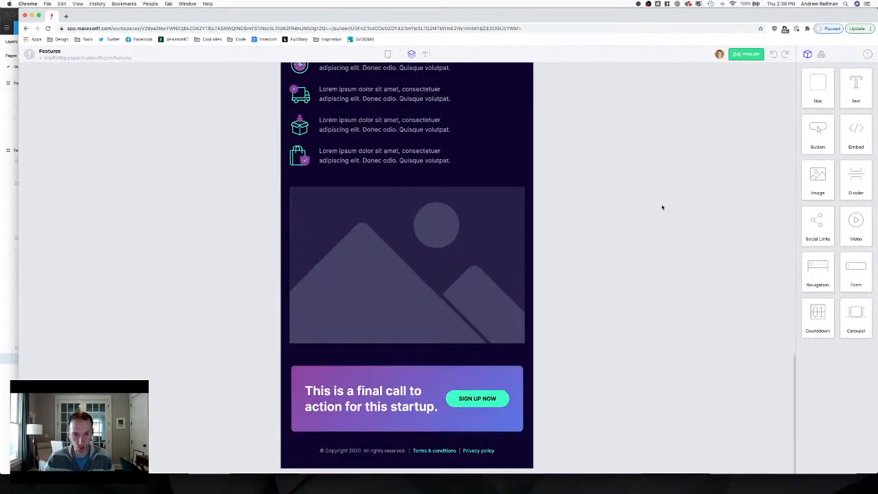
{"action": "scroll", "coordinate": [662, 207], "scroll_direction": "up", "scroll_amount": 20}
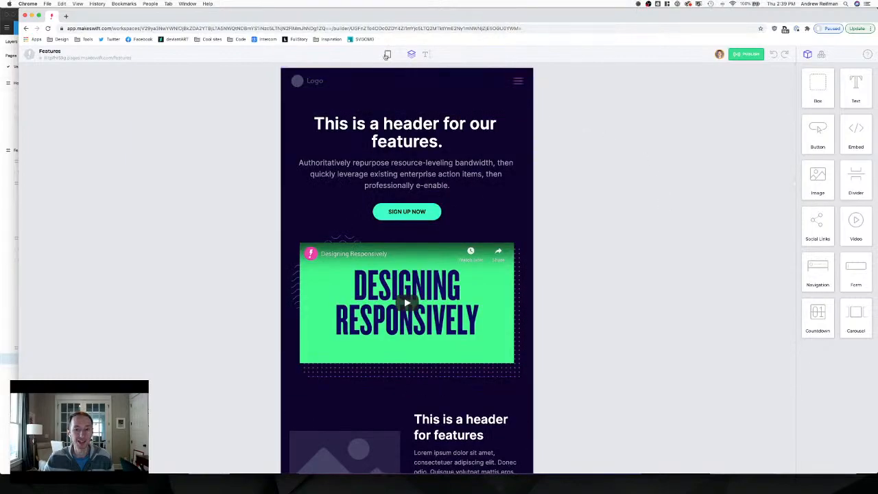
Switch the Features page to the mobile view and examine its layout down to the second feature row.
{"action": "left_click", "coordinate": [388, 54]}
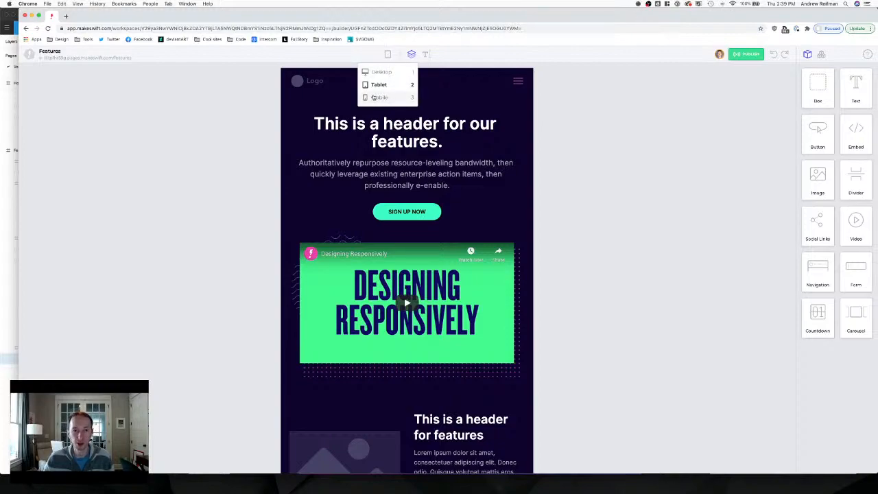
{"action": "left_click", "coordinate": [380, 98]}
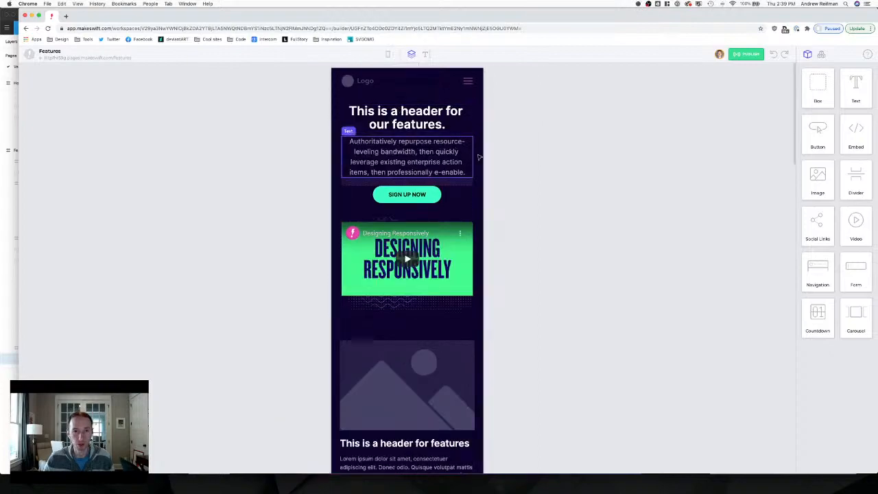
{"action": "scroll", "coordinate": [514, 192], "scroll_direction": "down", "scroll_amount": 2}
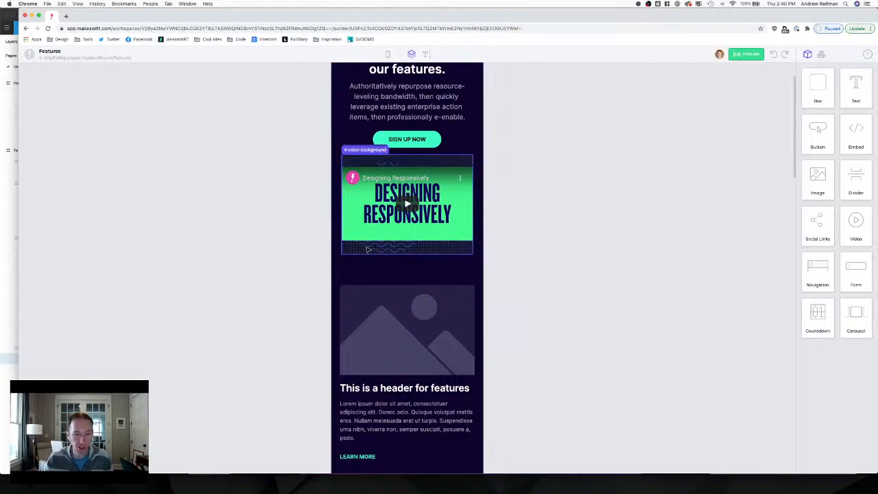
{"action": "scroll", "coordinate": [375, 250], "scroll_direction": "down", "scroll_amount": 4}
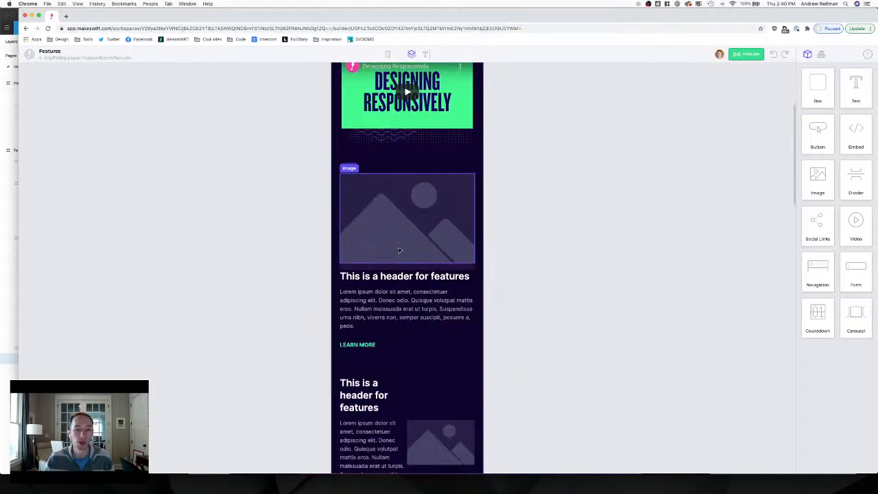
{"action": "scroll", "coordinate": [399, 251], "scroll_direction": "down", "scroll_amount": 3}
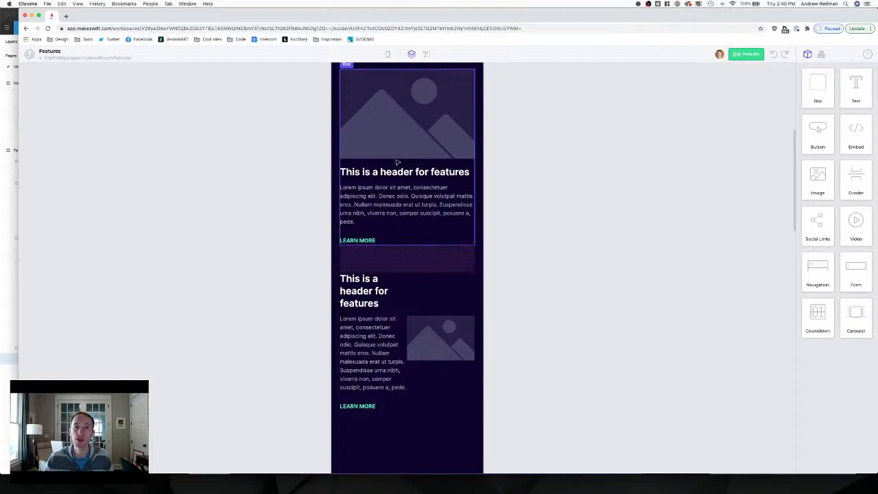
Stack the second feature row's text and image into one column for mobile and set its bottom outer spacing to 0.
{"action": "left_click", "coordinate": [417, 291]}
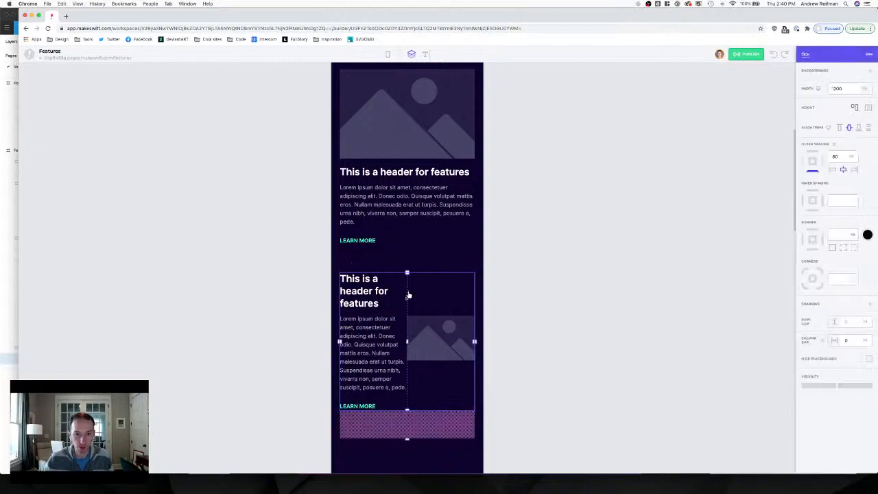
{"action": "left_click", "coordinate": [408, 296]}
{"action": "scroll", "coordinate": [507, 298], "scroll_direction": "down", "scroll_amount": 2}
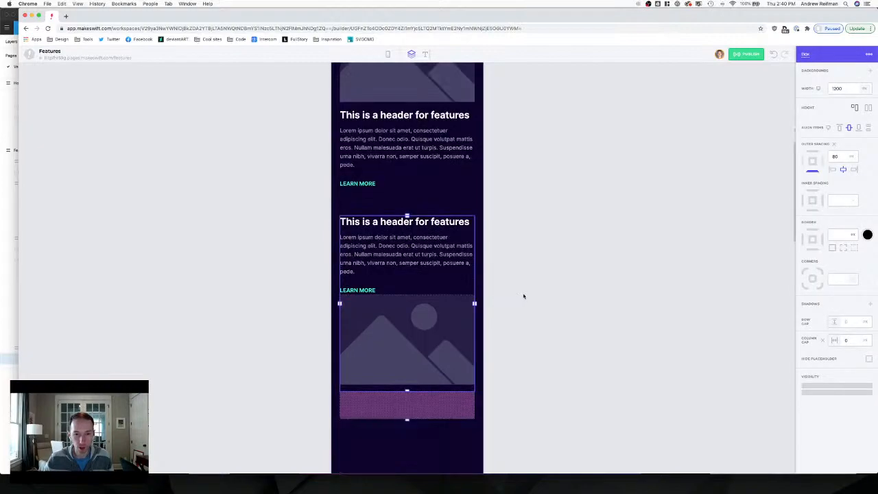
{"action": "left_click_drag", "start_coordinate": [406, 417], "coordinate": [406, 390]}
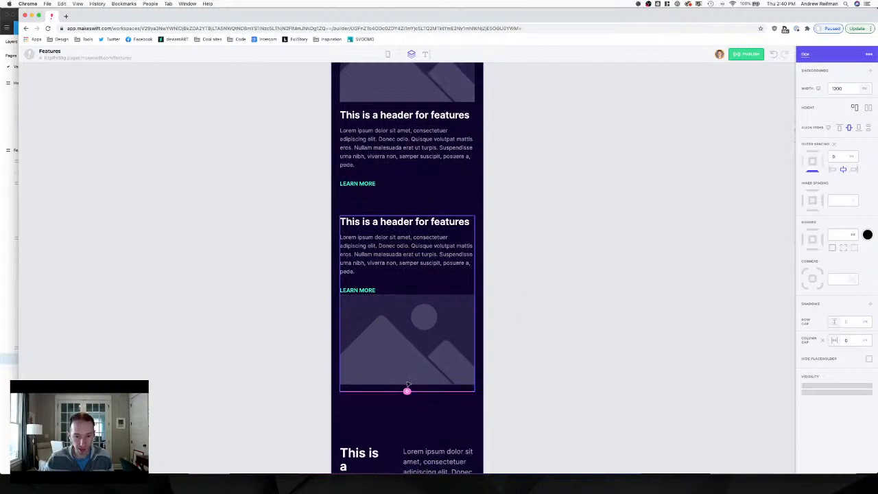
{"action": "left_click", "coordinate": [529, 289]}
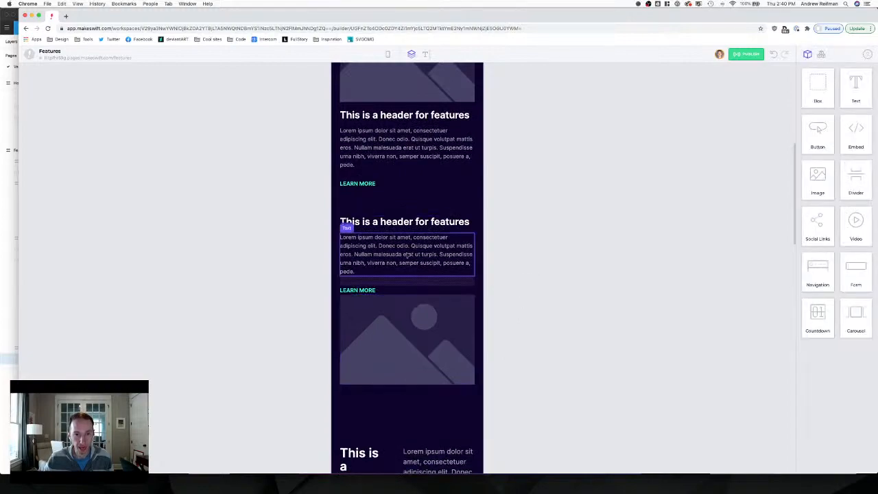
Remove the second feature image's bottom outer spacing and set its top outer spacing to 20 px, matching the gap used on the first image.
{"action": "left_click", "coordinate": [403, 97]}
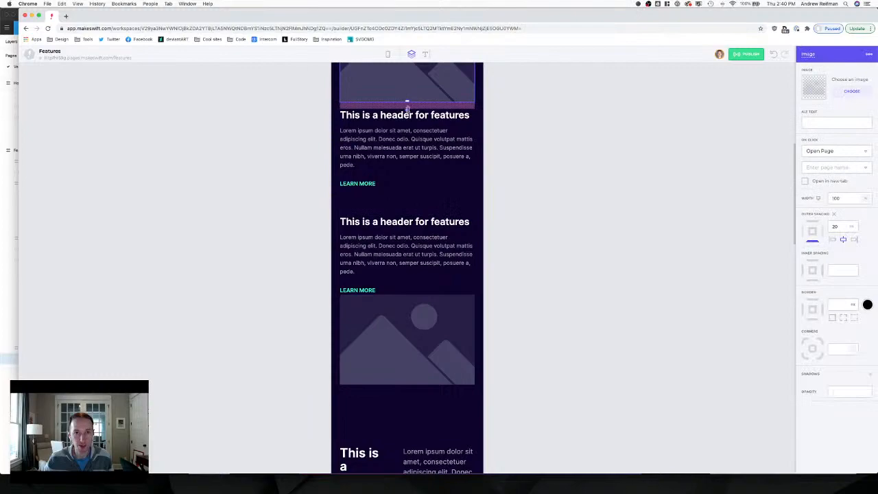
{"action": "left_click", "coordinate": [542, 236]}
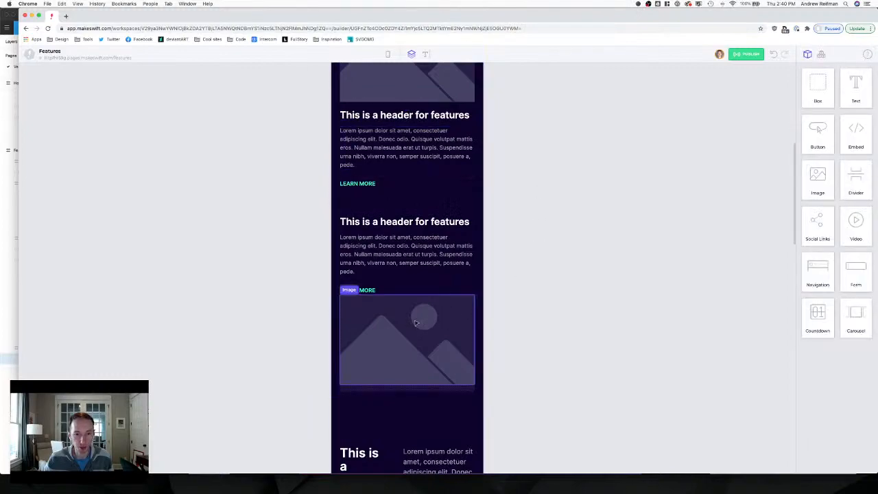
{"action": "left_click", "coordinate": [414, 305]}
{"action": "left_click_drag", "start_coordinate": [407, 391], "coordinate": [407, 384]}
{"action": "left_click_drag", "start_coordinate": [407, 293], "coordinate": [406, 299]}
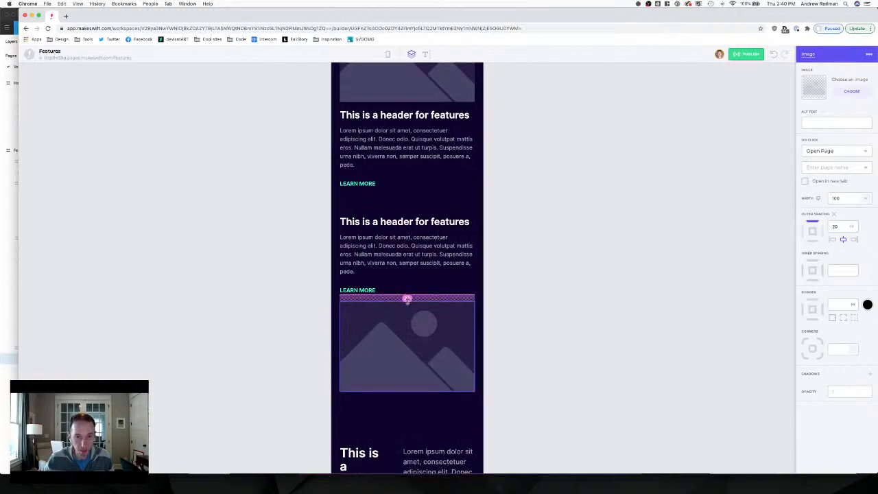
{"action": "left_click", "coordinate": [519, 295]}
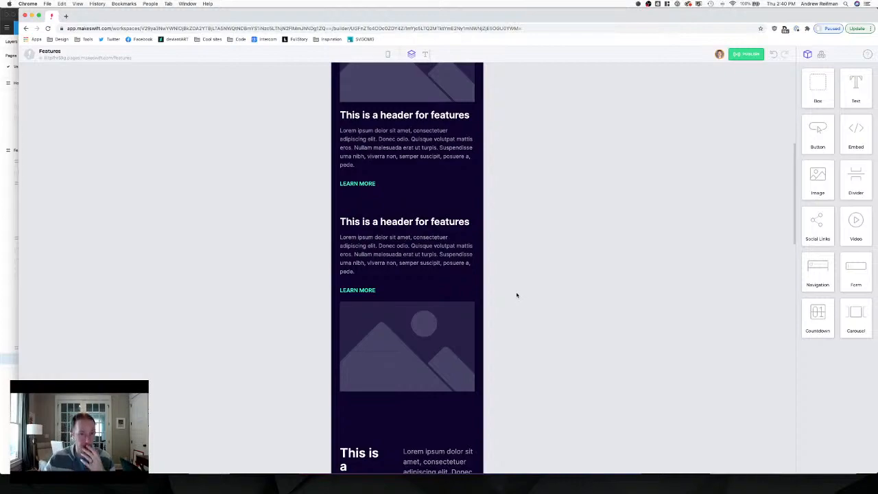
Switch to the desktop view and examine the arrangement of the image-and-text feature rows.
{"action": "scroll", "coordinate": [517, 295], "scroll_direction": "up", "scroll_amount": 3}
{"action": "key", "text": "d"}
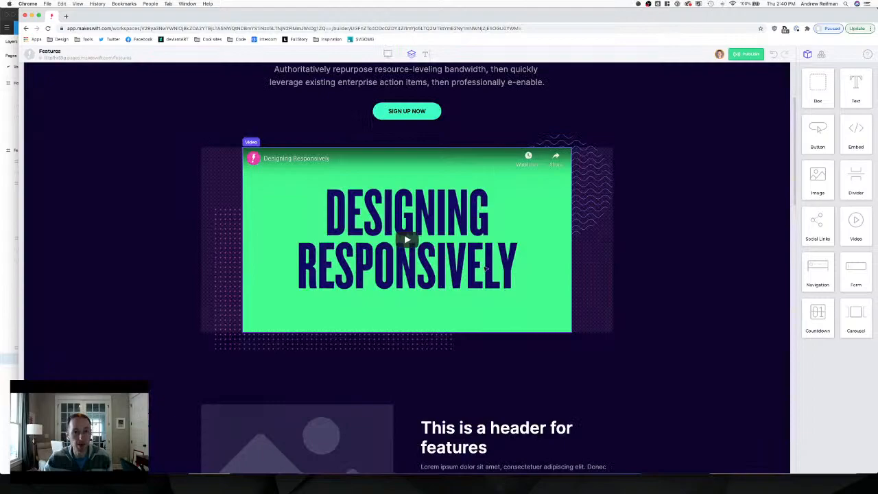
{"action": "scroll", "coordinate": [486, 268], "scroll_direction": "down", "scroll_amount": 3}
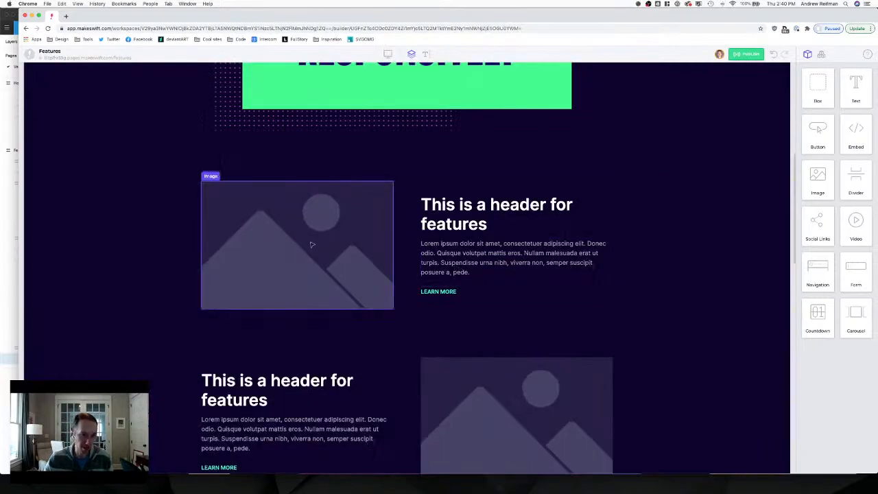
Compare how the image-and-text feature rows are ordered in the desktop and mobile views.
{"action": "scroll", "coordinate": [455, 222], "scroll_direction": "down", "scroll_amount": 2}
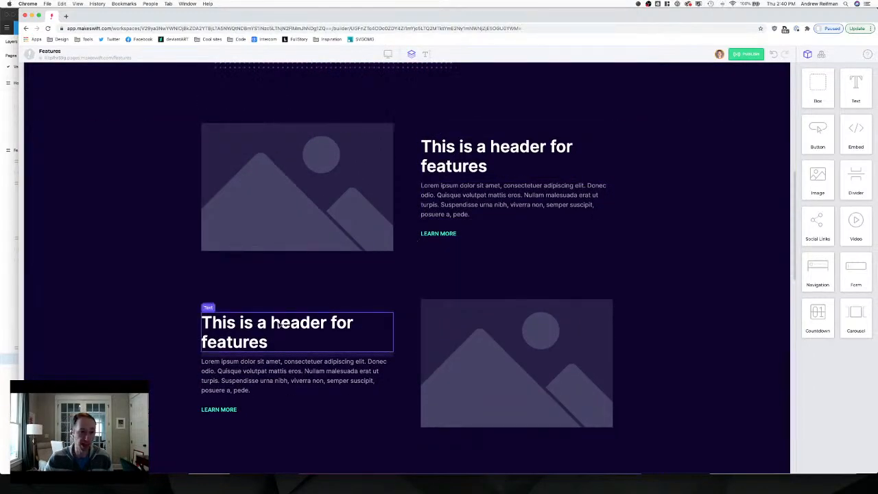
{"action": "scroll", "coordinate": [278, 324], "scroll_direction": "down", "scroll_amount": 2}
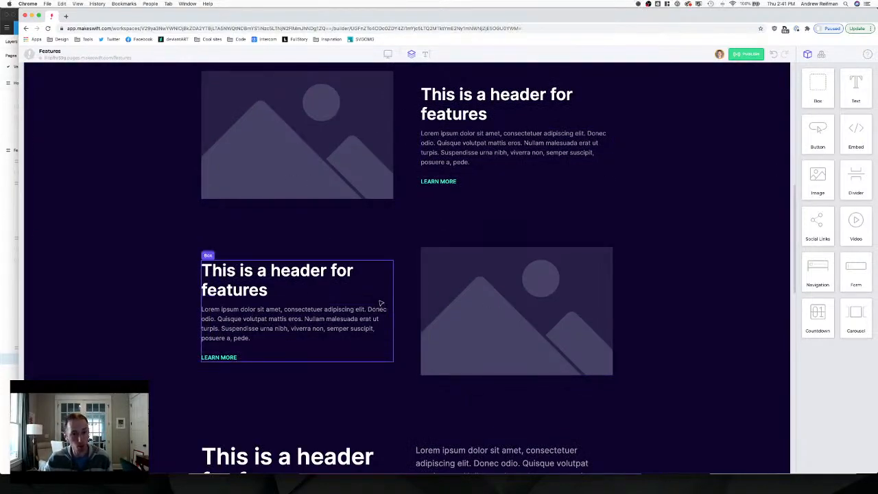
{"action": "key", "text": "m"}
{"action": "scroll", "coordinate": [525, 281], "scroll_direction": "up", "scroll_amount": 5}
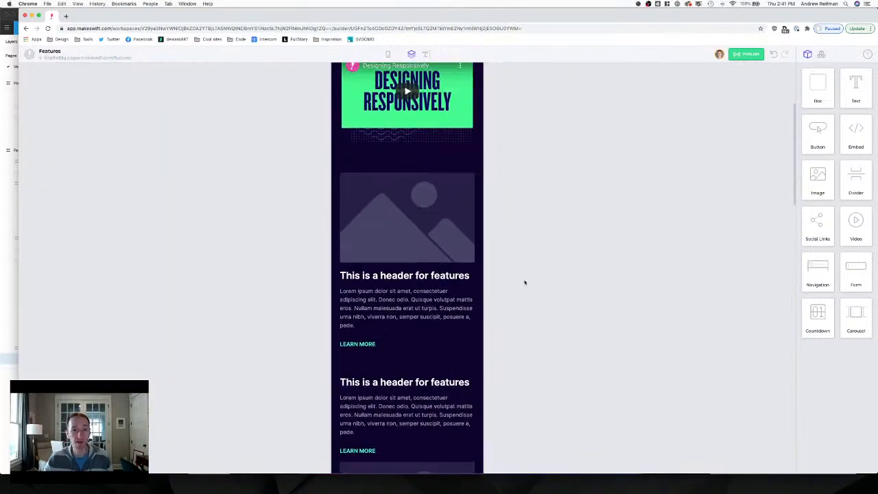
{"action": "scroll", "coordinate": [404, 384], "scroll_direction": "down", "scroll_amount": 3}
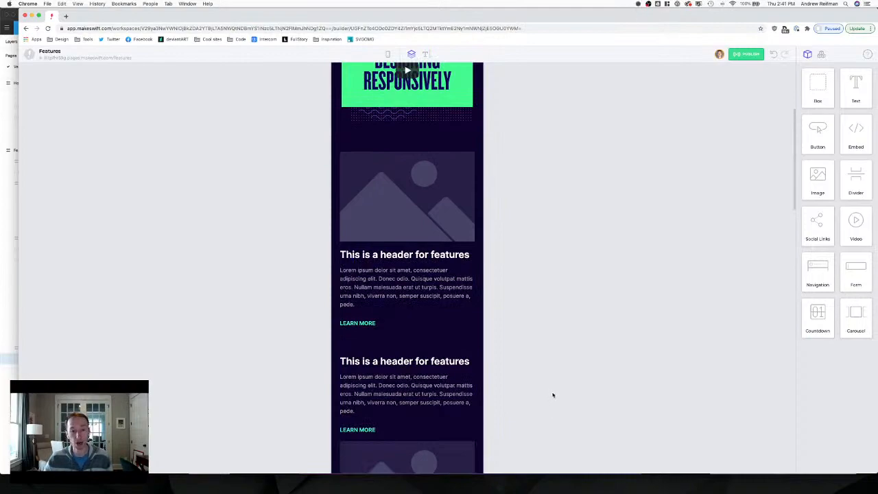
{"action": "scroll", "coordinate": [553, 395], "scroll_direction": "down", "scroll_amount": 1}
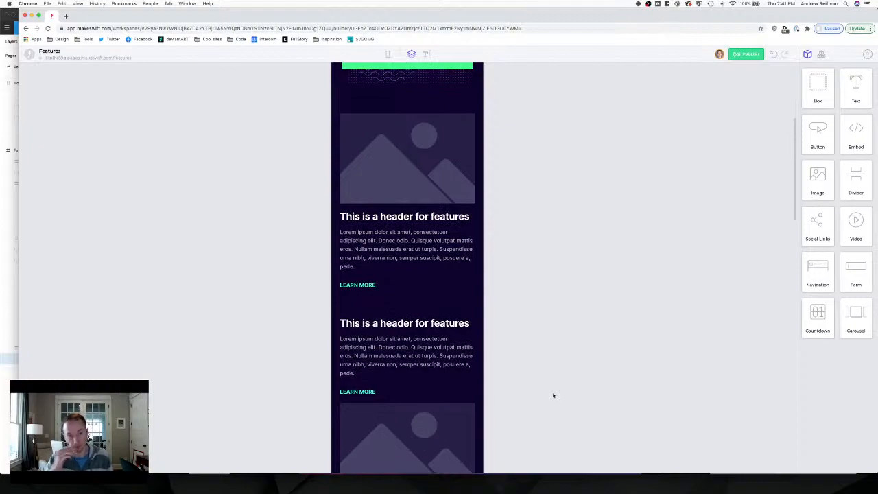
{"action": "scroll", "coordinate": [553, 391], "scroll_direction": "down", "scroll_amount": 2}
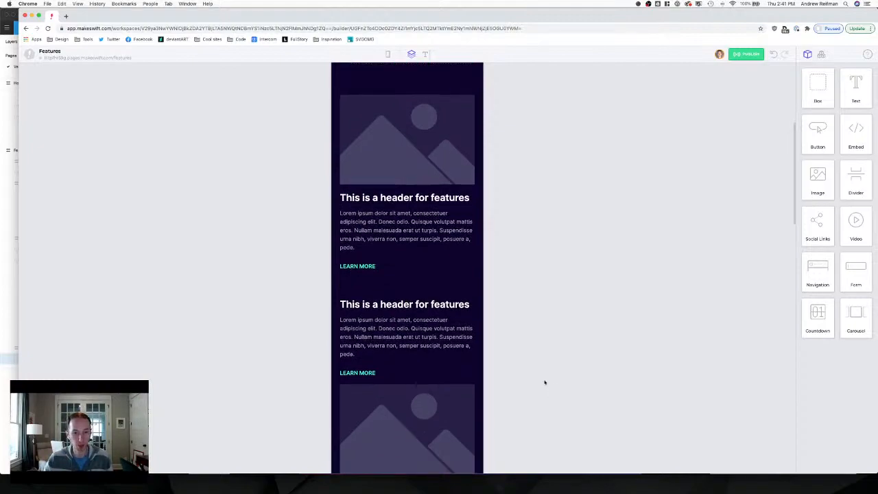
{"action": "left_click", "coordinate": [416, 380]}
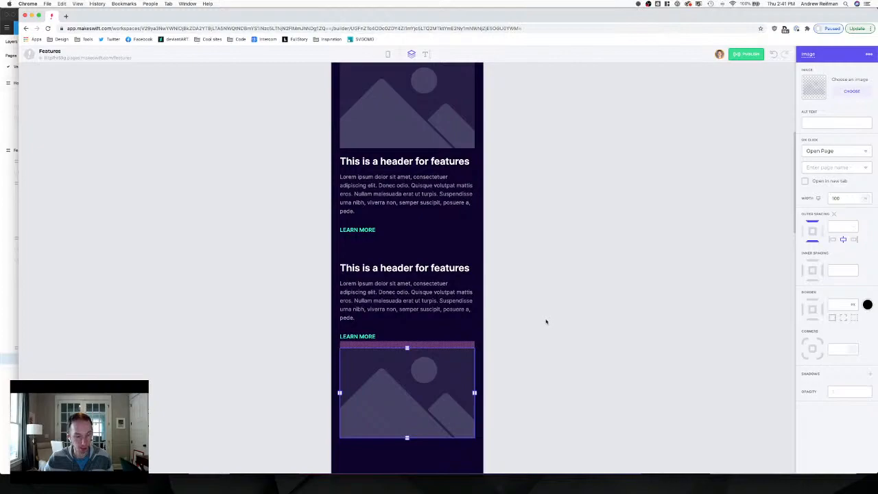
{"action": "left_click", "coordinate": [546, 321]}
{"action": "key", "text": "d"}
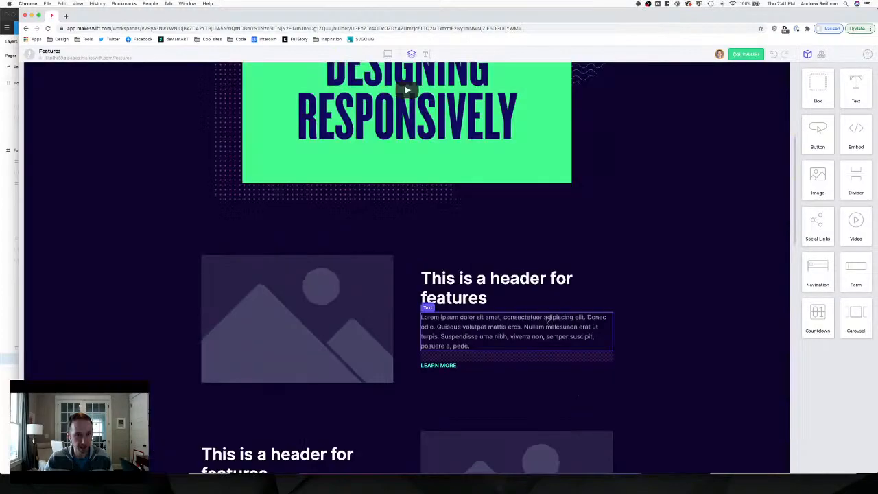
Place a copy of the second feature row's image above the header in its text box and hide the copy on desktop.
{"action": "scroll", "coordinate": [501, 296], "scroll_direction": "down", "scroll_amount": 4}
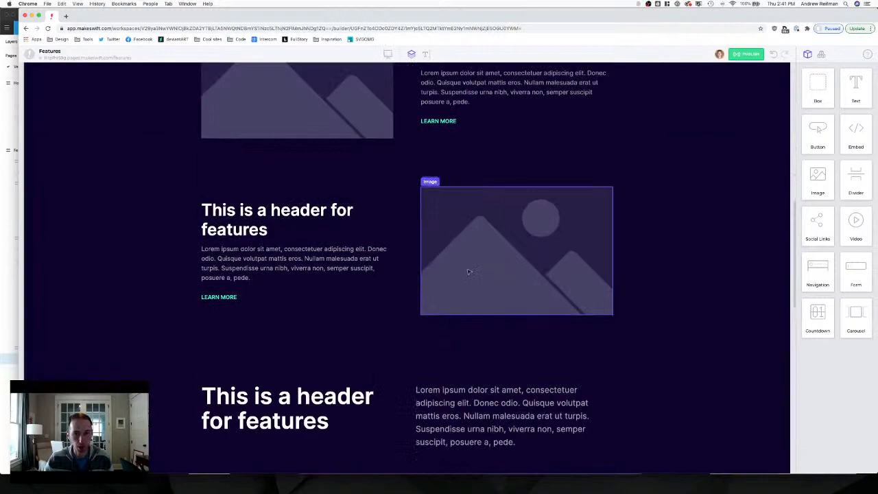
{"action": "left_click", "coordinate": [469, 271]}
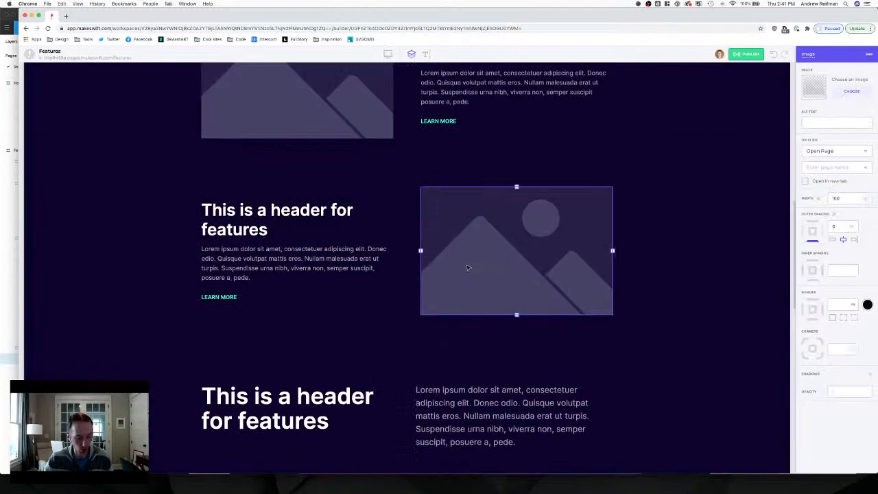
{"action": "left_click_drag", "start_coordinate": [469, 268], "coordinate": [239, 215]}
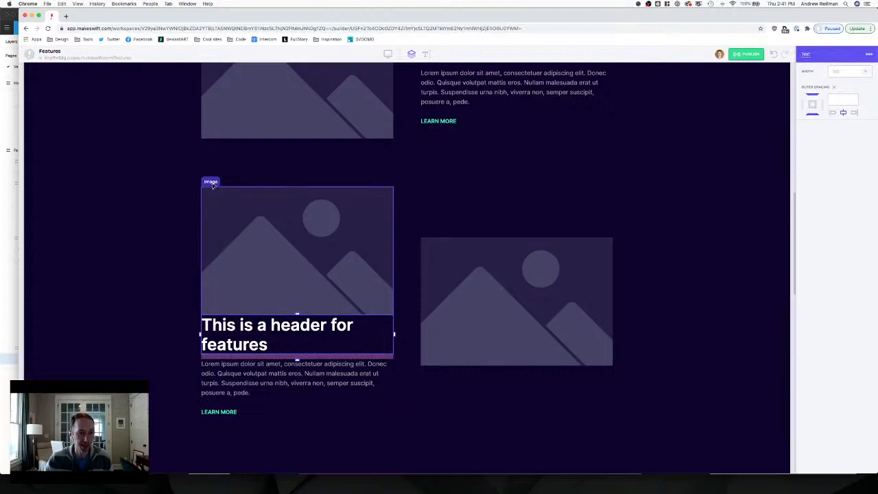
{"action": "mouse_move", "coordinate": [212, 186]}
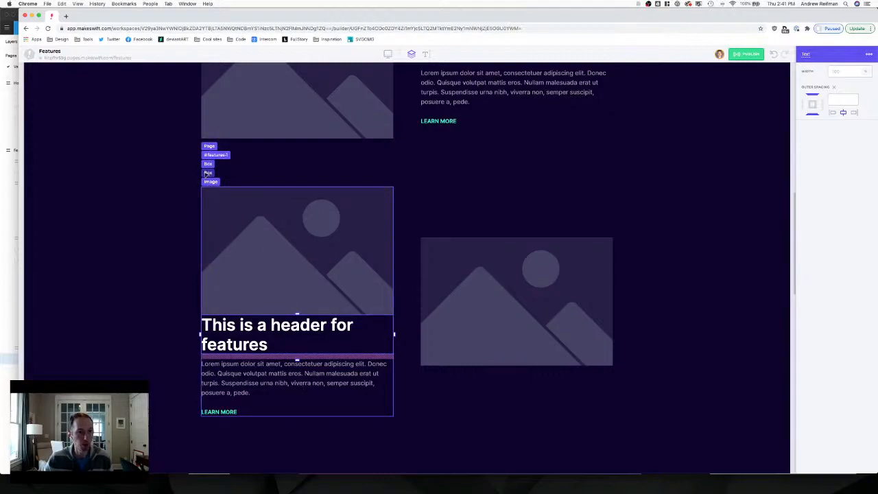
{"action": "left_click", "coordinate": [206, 172]}
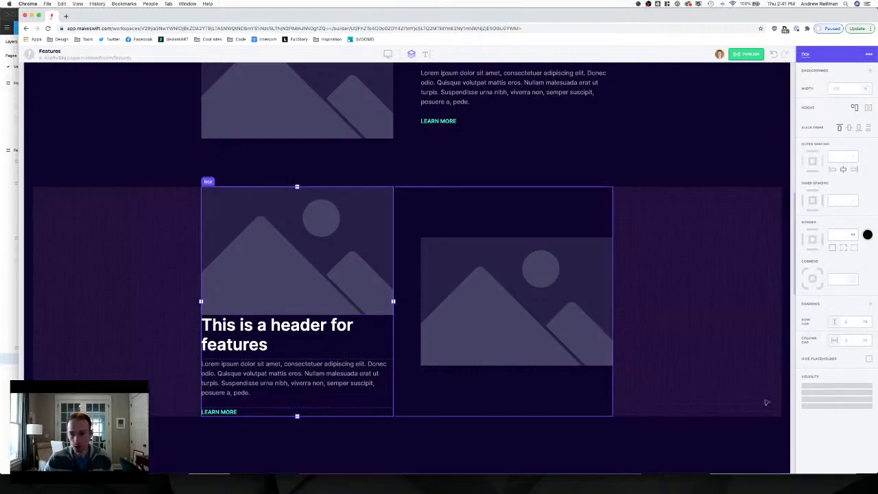
{"action": "left_click", "coordinate": [832, 387]}
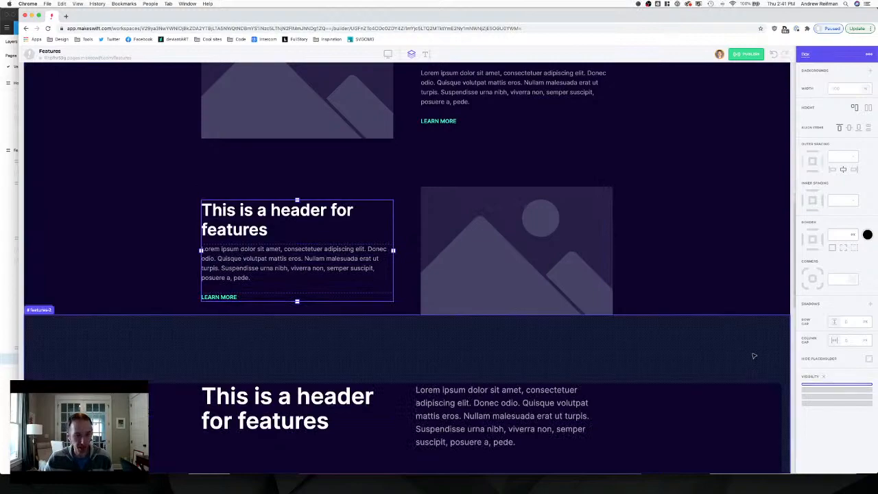
Check the second feature row in the tablet view and unhide the copied image above its header on mobile.
{"action": "key", "text": "2"}
{"action": "scroll", "coordinate": [568, 308], "scroll_direction": "up", "scroll_amount": 2}
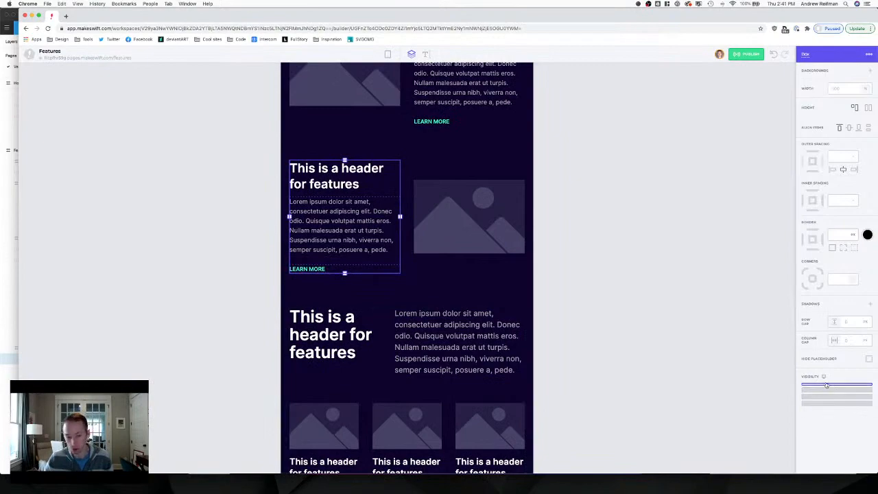
{"action": "key", "text": "3"}
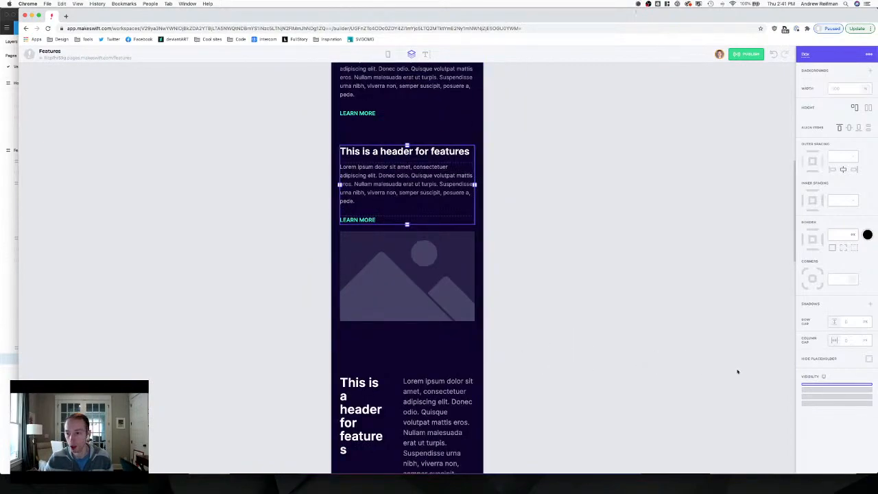
{"action": "left_click", "coordinate": [822, 385]}
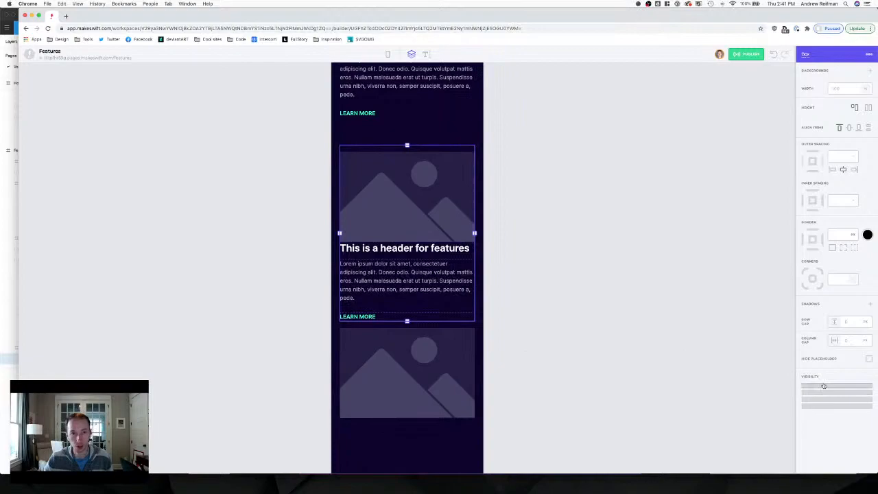
{"action": "scroll", "coordinate": [585, 256], "scroll_direction": "down", "scroll_amount": 1}
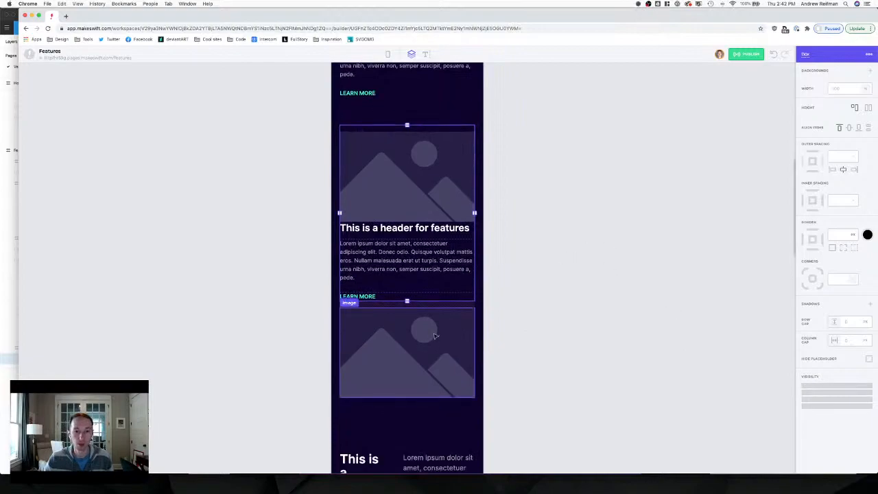
Hide the original image below the second feature row's text in the mobile view.
{"action": "mouse_move", "coordinate": [349, 304]}
{"action": "left_click", "coordinate": [398, 344]}
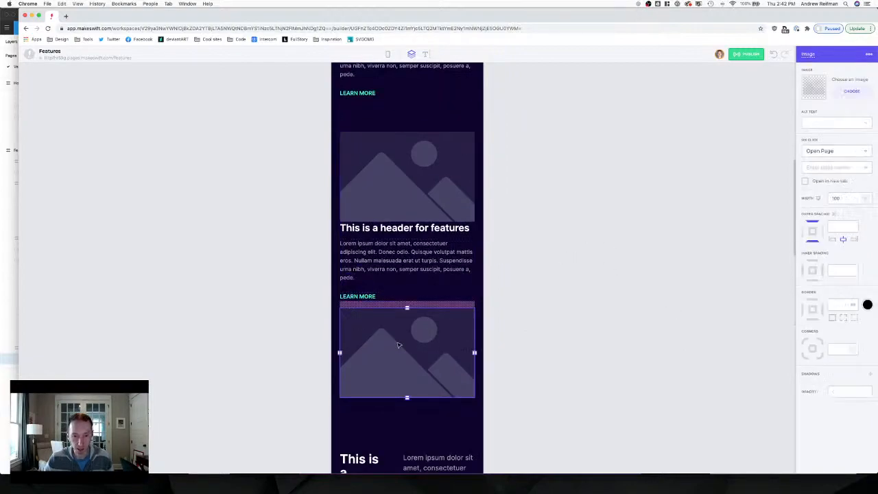
{"action": "key", "text": "Escape"}
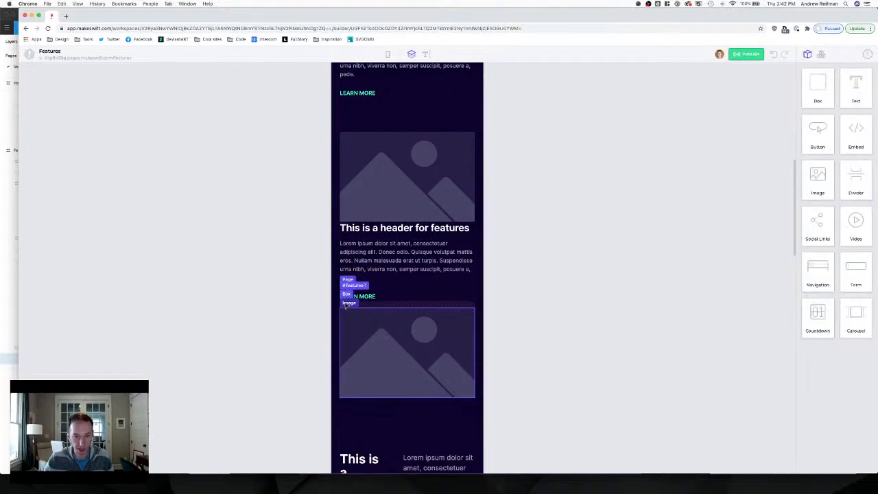
{"action": "left_click", "coordinate": [347, 295]}
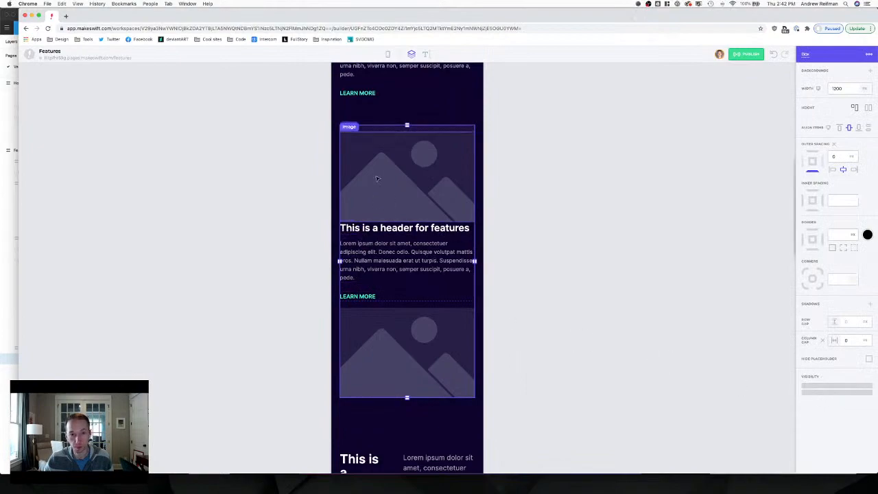
{"action": "left_click", "coordinate": [820, 395]}
{"action": "left_click", "coordinate": [619, 222]}
Set the copied image's top outer spacing to 0 and its bottom outer spacing to 20 px on mobile.
{"action": "left_click", "coordinate": [409, 131]}
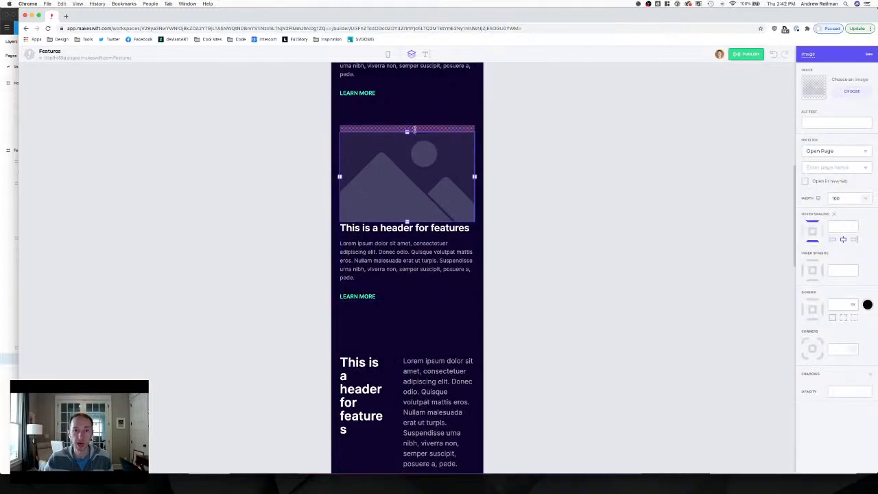
{"action": "left_click_drag", "start_coordinate": [408, 126], "coordinate": [407, 120]}
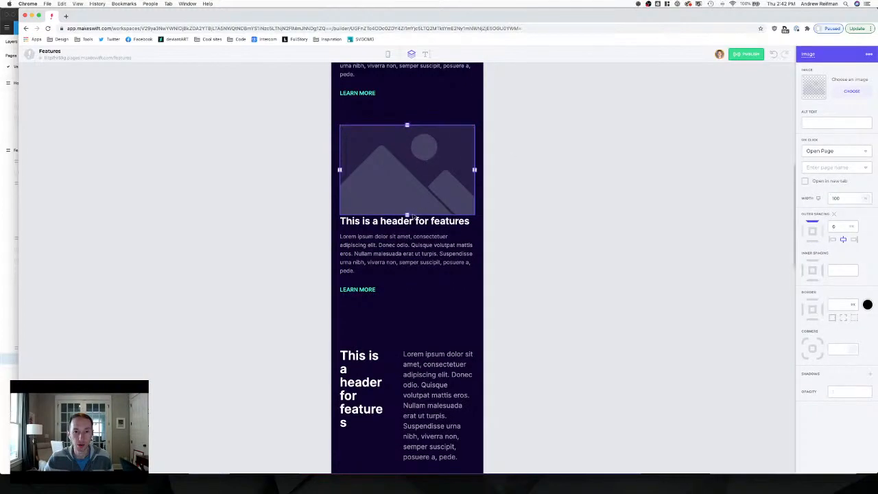
{"action": "left_click_drag", "start_coordinate": [407, 215], "coordinate": [409, 222]}
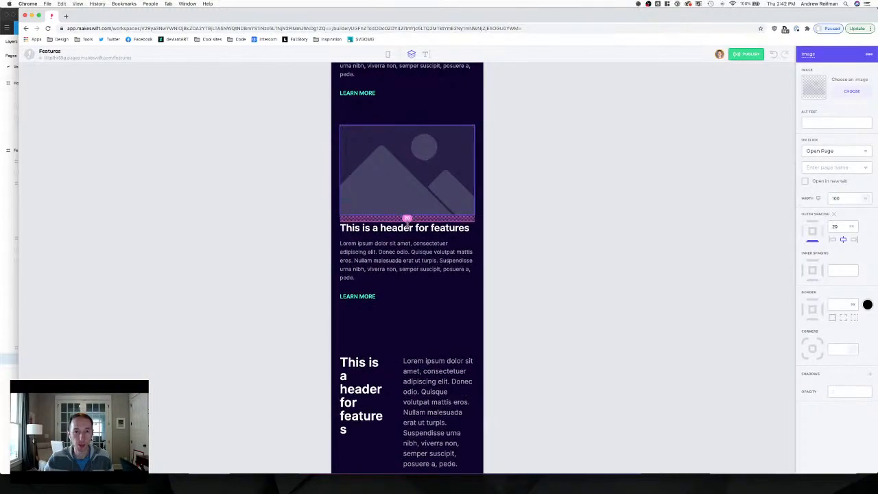
{"action": "left_click", "coordinate": [539, 229]}
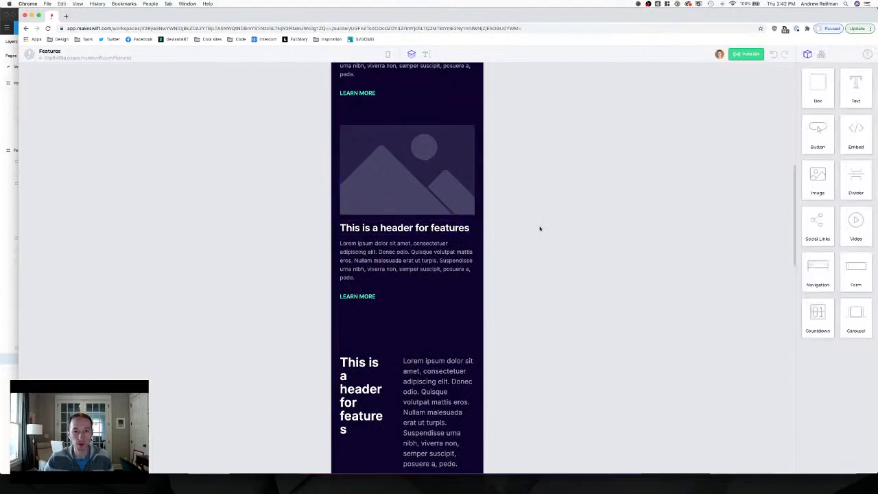
Return to the desktop view and undo the image copy and visibility changes in the second feature row.
{"action": "left_click", "coordinate": [401, 190]}
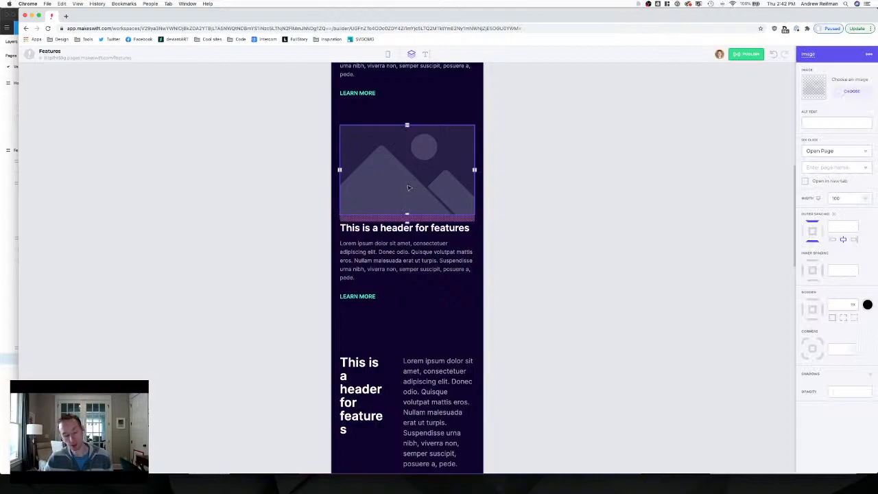
{"action": "key", "text": "d"}
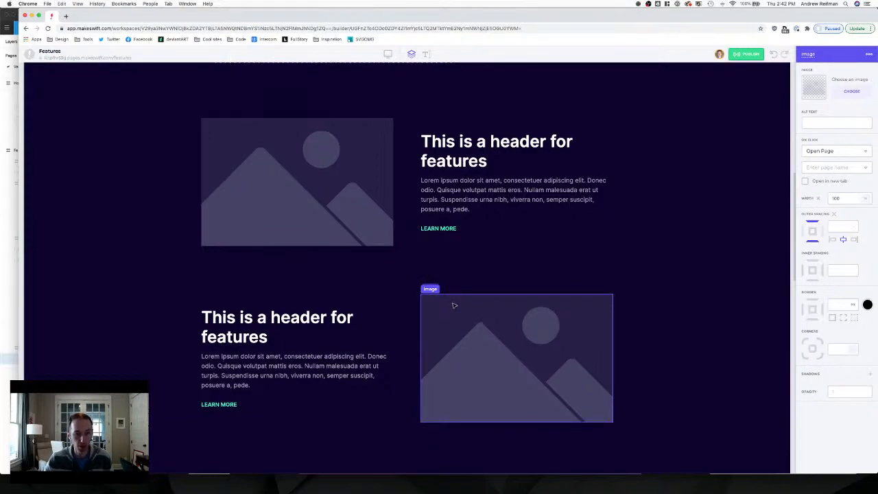
{"action": "key", "text": "super+z"}
{"action": "key", "text": "super+z"}
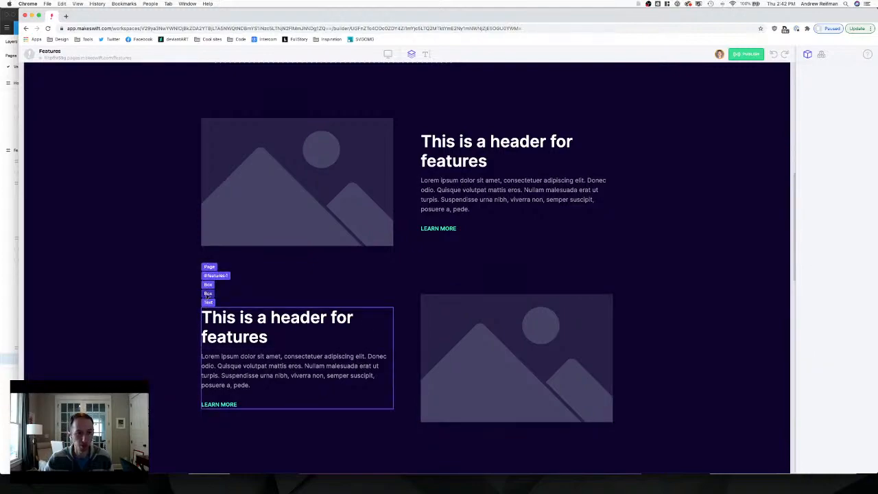
Check the restored order of text and images in the first two feature rows in the mobile view.
{"action": "left_click", "coordinate": [208, 294]}
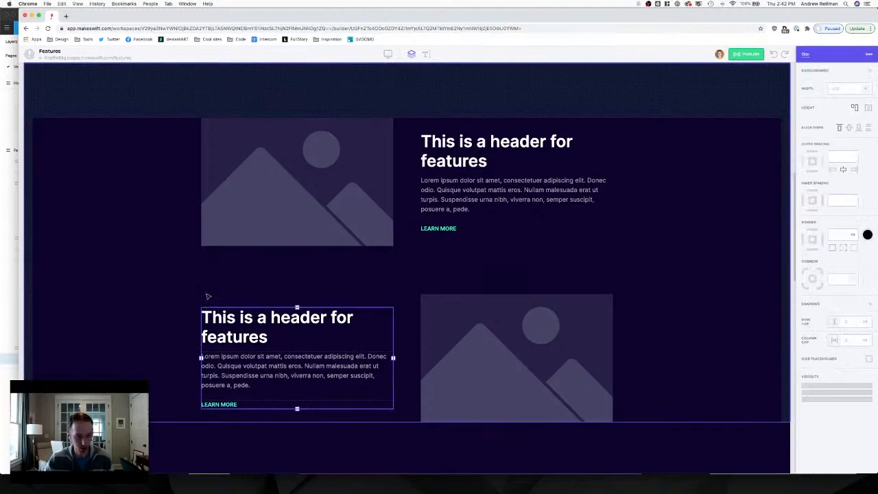
{"action": "key", "text": "m"}
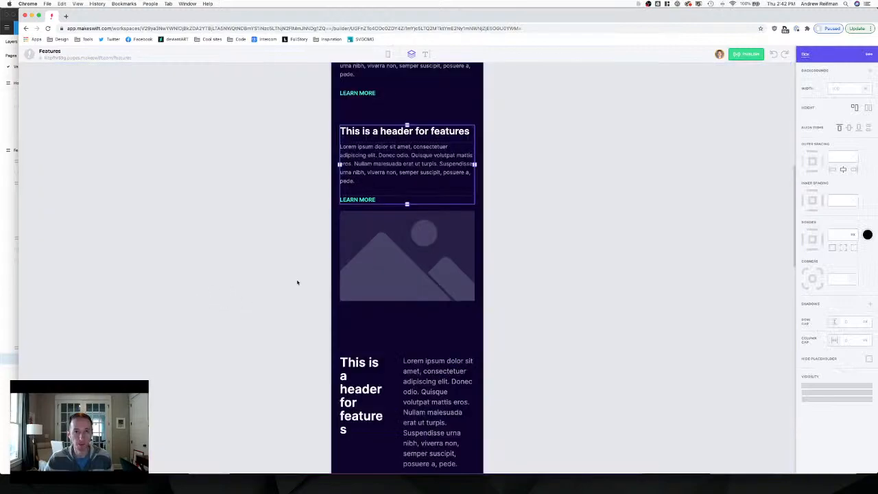
{"action": "left_click", "coordinate": [297, 282]}
{"action": "scroll", "coordinate": [281, 264], "scroll_direction": "up", "scroll_amount": 5}
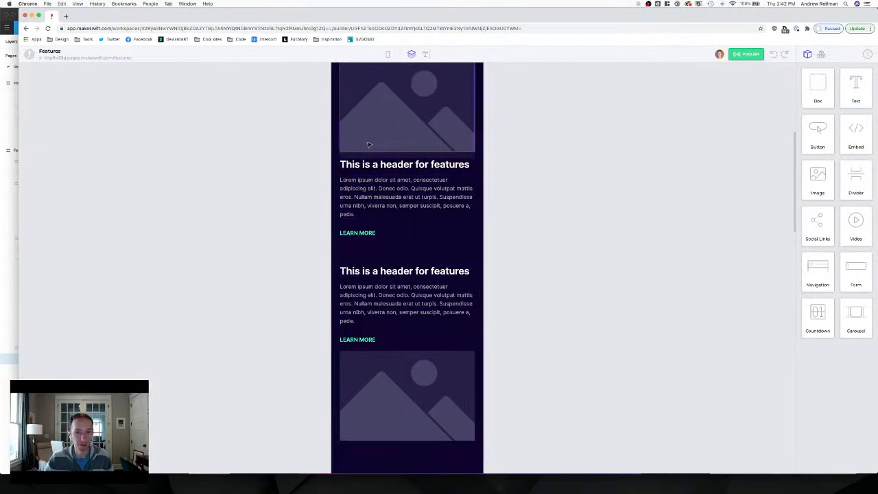
{"action": "scroll", "coordinate": [548, 347], "scroll_direction": "down", "scroll_amount": 2}
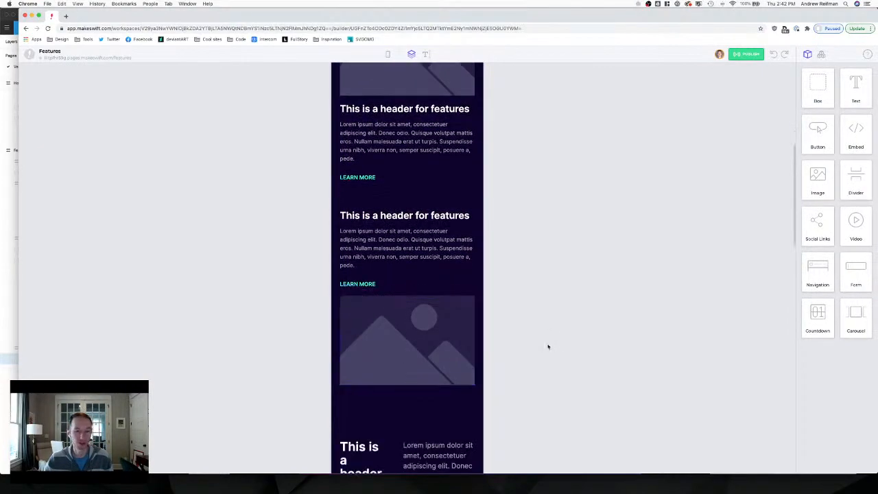
Set the bottom inner spacing of the features-1 section to 0 for mobile.
{"action": "scroll", "coordinate": [549, 345], "scroll_direction": "down", "scroll_amount": 4}
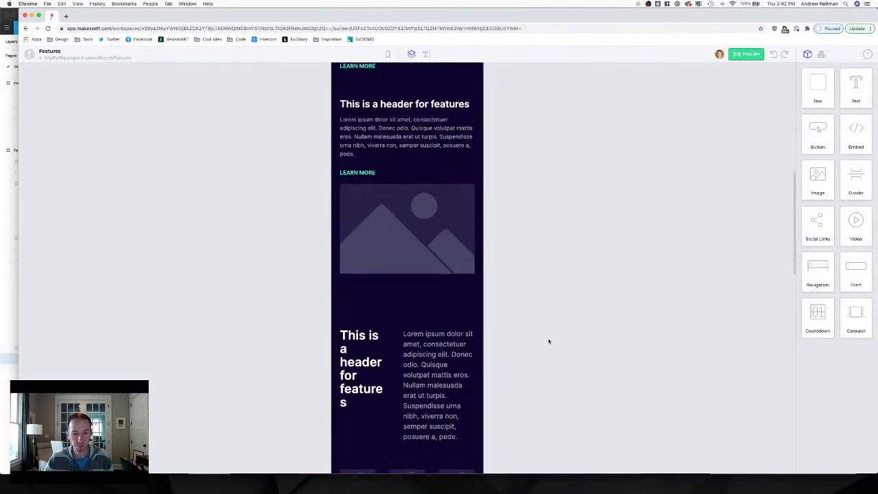
{"action": "scroll", "coordinate": [551, 341], "scroll_direction": "down", "scroll_amount": 2}
{"action": "scroll", "coordinate": [557, 332], "scroll_direction": "down", "scroll_amount": 4}
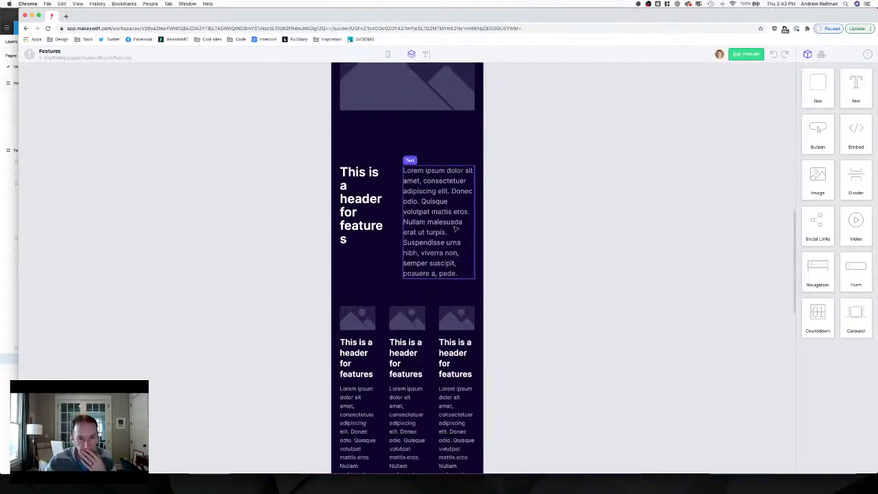
{"action": "left_click", "coordinate": [403, 119]}
{"action": "left_click_drag", "start_coordinate": [407, 137], "coordinate": [407, 108]}
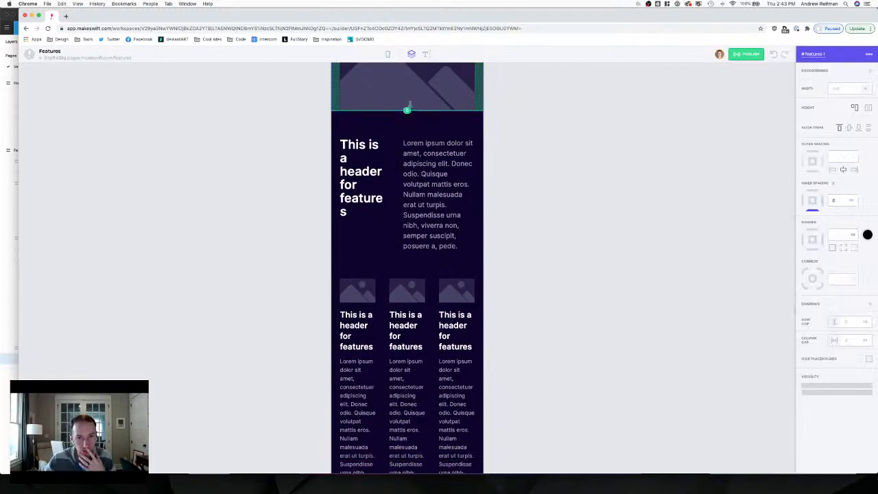
Stack the header and paragraph columns of features-2-content into a single column for mobile.
{"action": "left_click", "coordinate": [541, 135]}
{"action": "scroll", "coordinate": [534, 168], "scroll_direction": "up", "scroll_amount": 2}
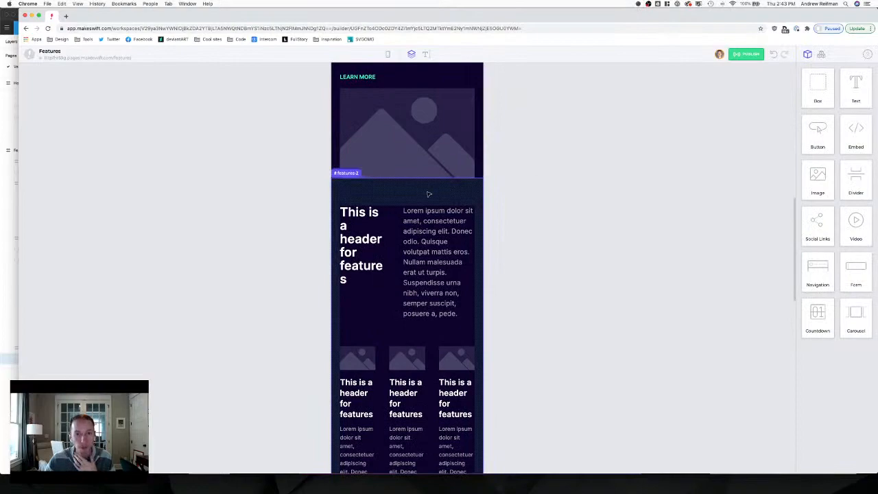
{"action": "left_click", "coordinate": [394, 223]}
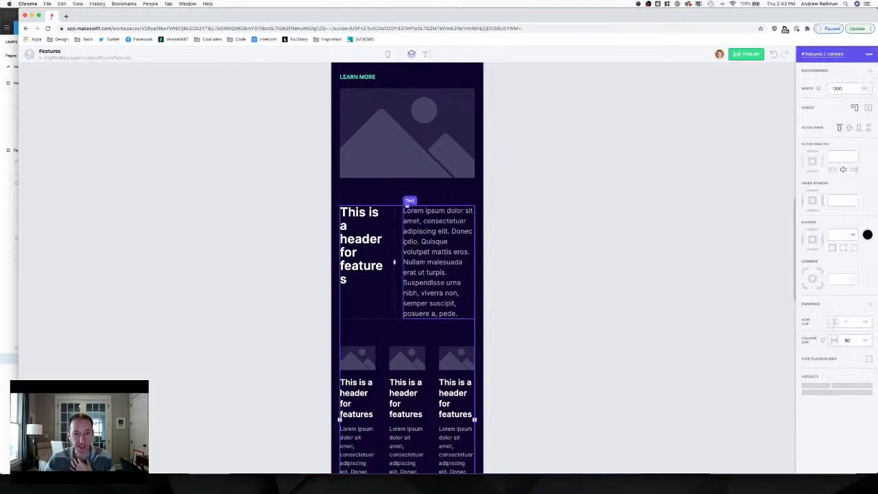
{"action": "left_click", "coordinate": [394, 231]}
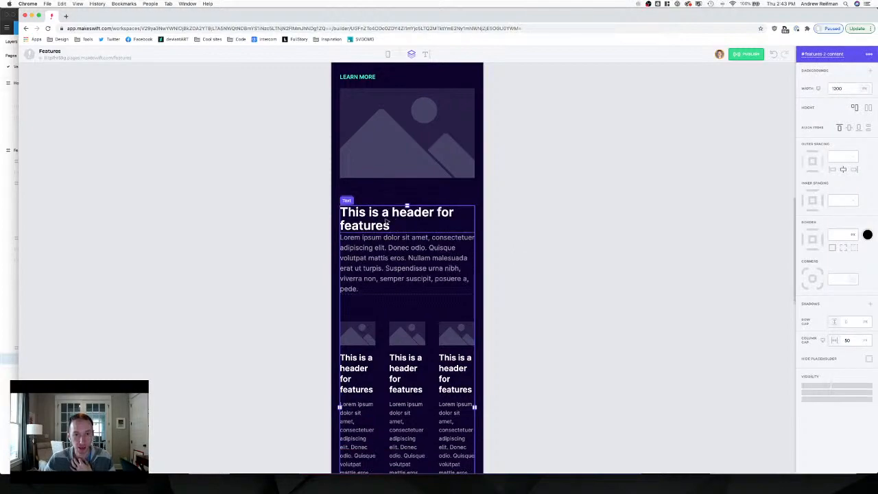
{"action": "left_click", "coordinate": [526, 245]}
Add a small gap between the features-2 header and its paragraph on mobile.
{"action": "left_click", "coordinate": [396, 231]}
{"action": "left_click_drag", "start_coordinate": [406, 235], "coordinate": [406, 242]}
{"action": "left_click", "coordinate": [537, 247]}
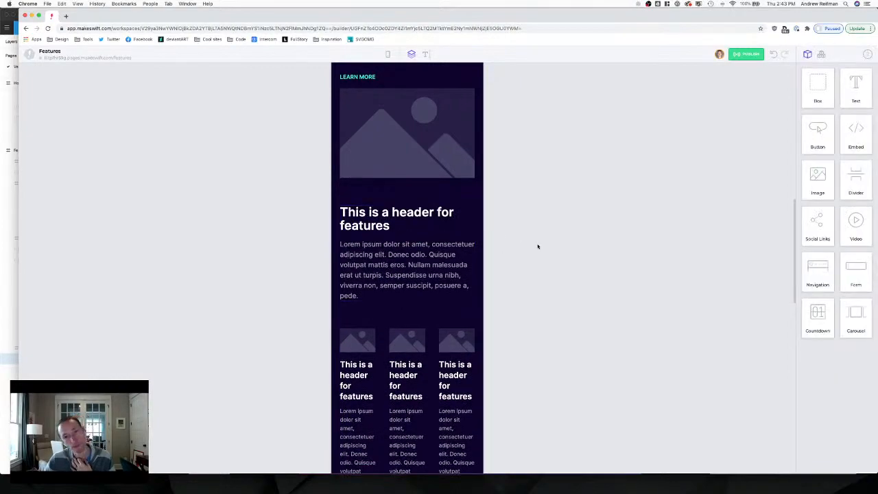
Stack the three feature cards of feature-2-row into one full-width column for mobile.
{"action": "scroll", "coordinate": [538, 247], "scroll_direction": "down", "scroll_amount": 3}
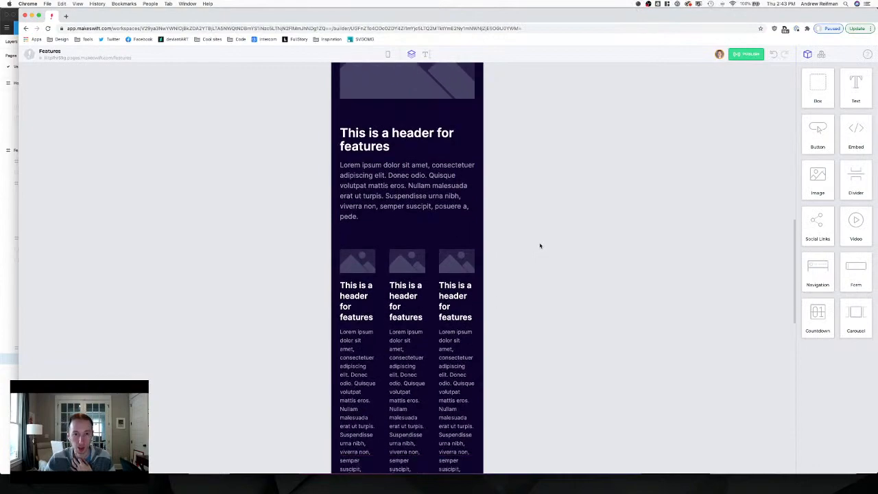
{"action": "left_click", "coordinate": [382, 273]}
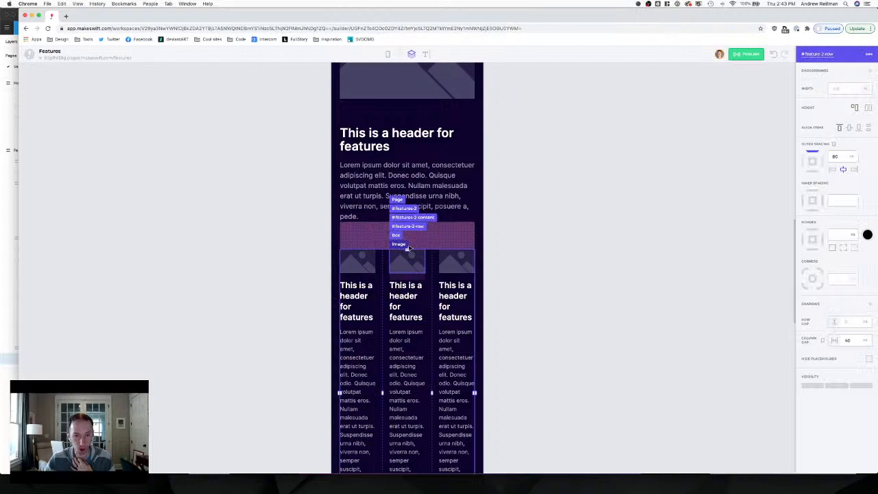
{"action": "scroll", "coordinate": [429, 288], "scroll_direction": "down", "scroll_amount": 3}
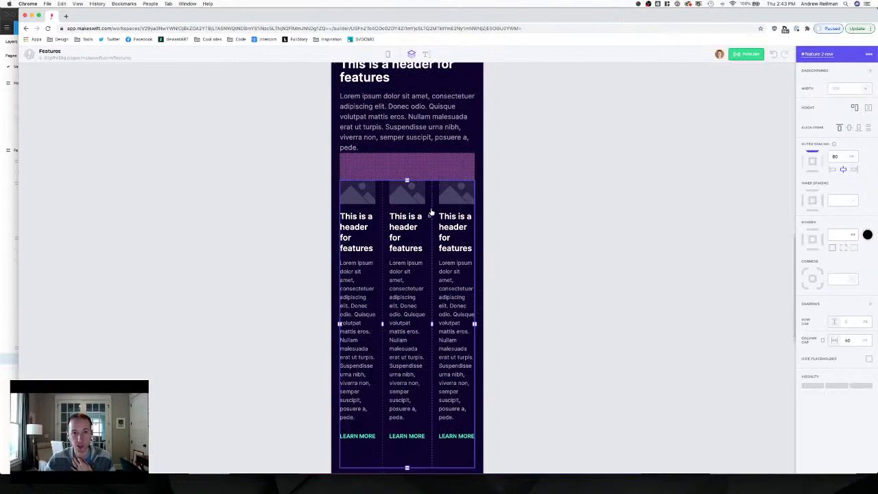
{"action": "left_click", "coordinate": [432, 212]}
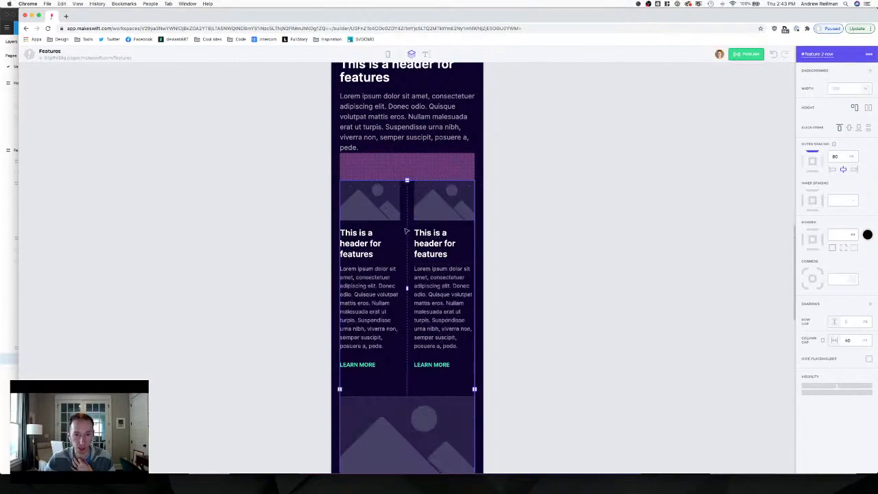
{"action": "left_click", "coordinate": [408, 228]}
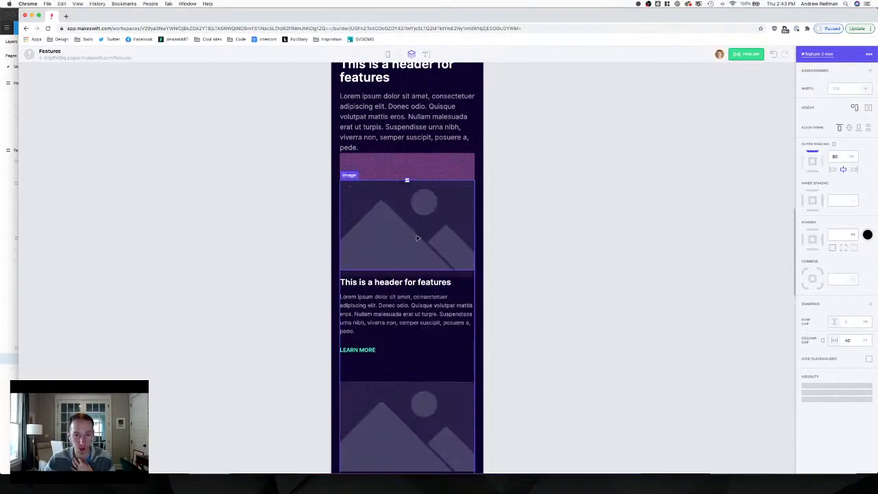
{"action": "scroll", "coordinate": [434, 247], "scroll_direction": "down", "scroll_amount": 5}
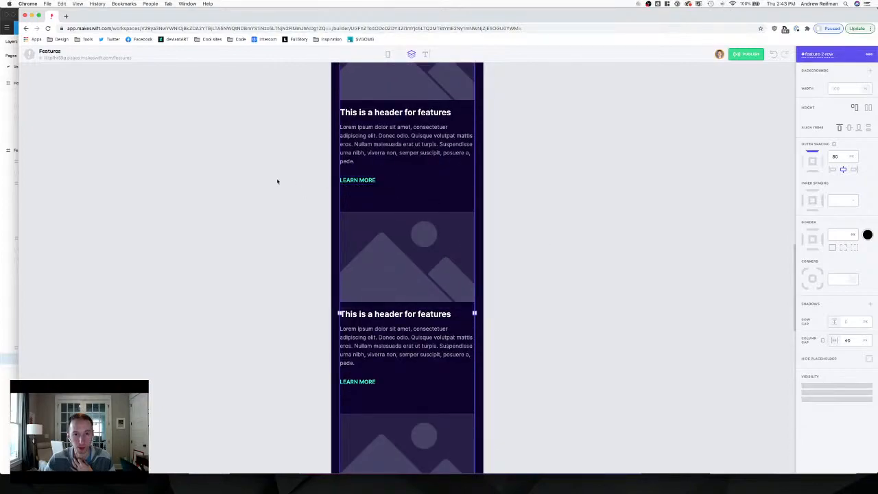
{"action": "left_click", "coordinate": [279, 182]}
{"action": "left_click", "coordinate": [364, 198]}
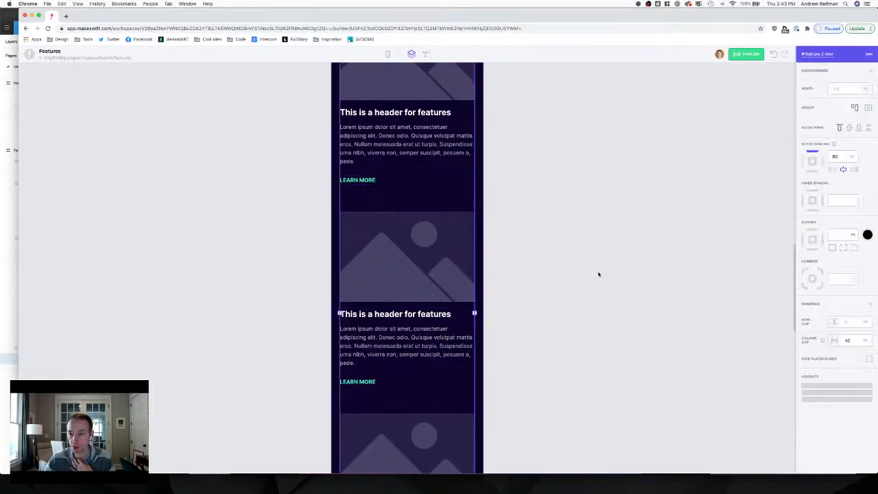
Set the bottom outer spacing of the first feature card's box in feature-2-row to 0 for mobile.
{"action": "scroll", "coordinate": [590, 299], "scroll_direction": "up", "scroll_amount": 4}
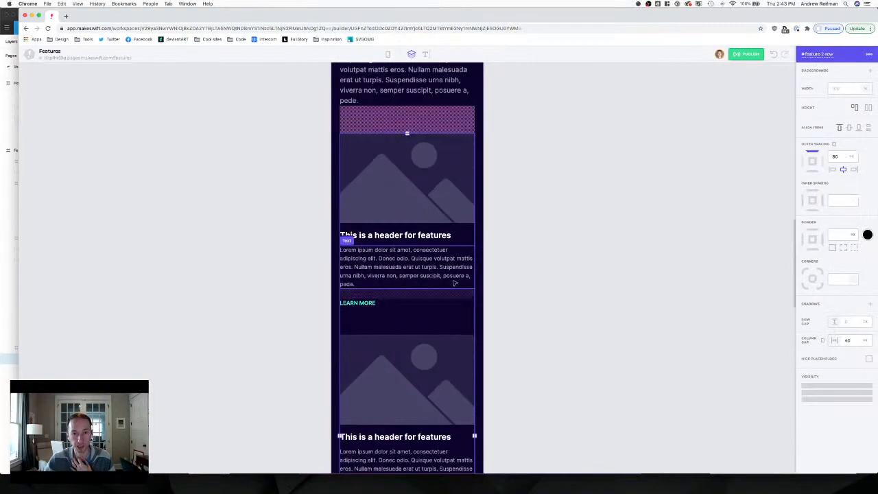
{"action": "left_click", "coordinate": [601, 304]}
{"action": "scroll", "coordinate": [590, 312], "scroll_direction": "up", "scroll_amount": 2}
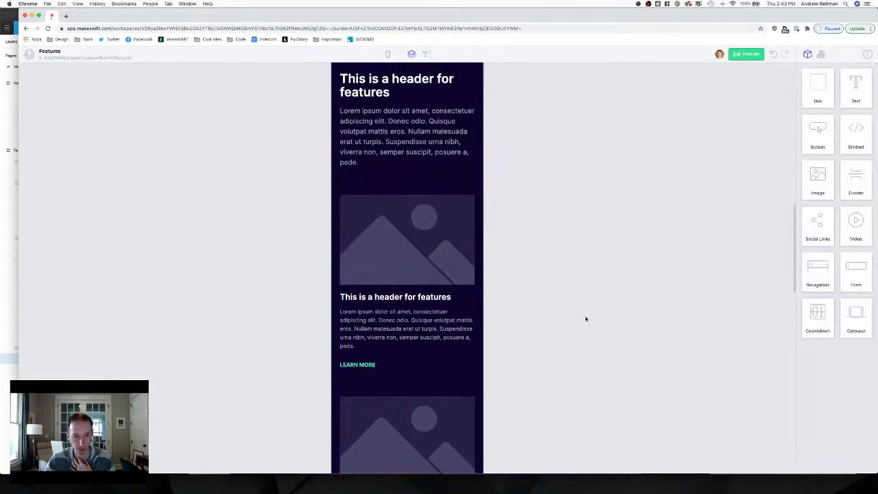
{"action": "left_click", "coordinate": [404, 353]}
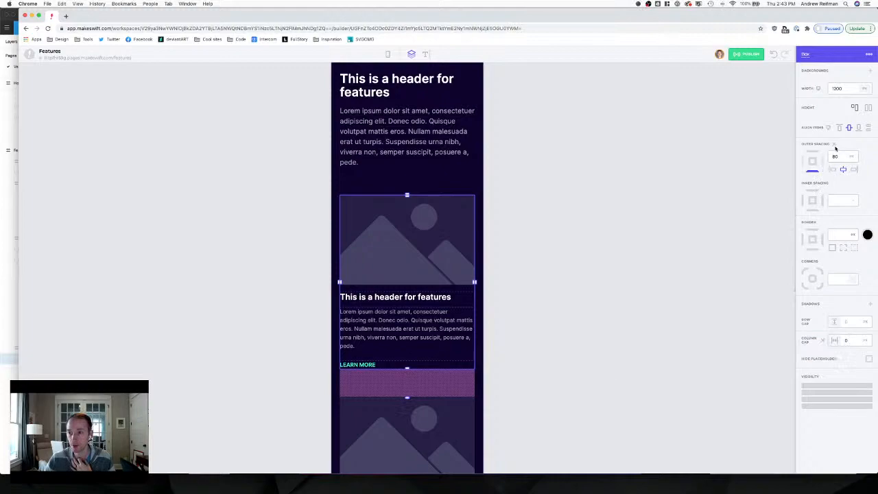
{"action": "left_click", "coordinate": [834, 146]}
Set the second feature card's bottom outer spacing in feature-2-row to 0 on mobile.
{"action": "scroll", "coordinate": [519, 280], "scroll_direction": "down", "scroll_amount": 3}
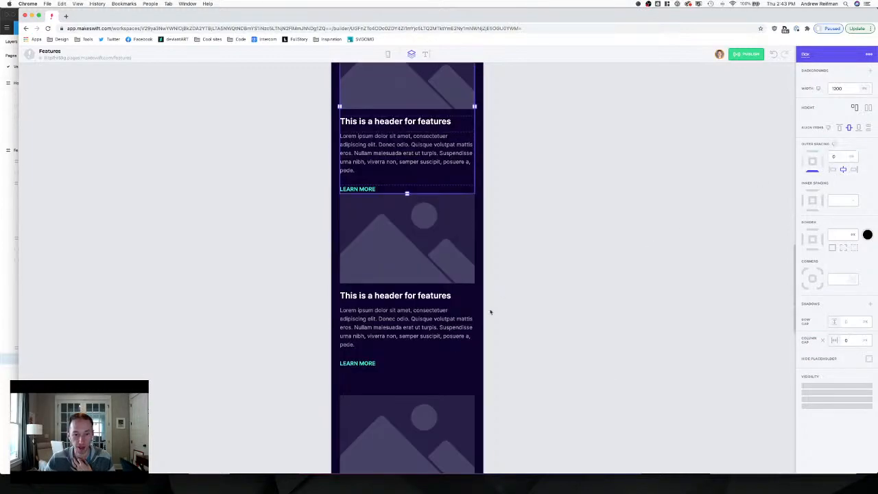
{"action": "left_click", "coordinate": [416, 355]}
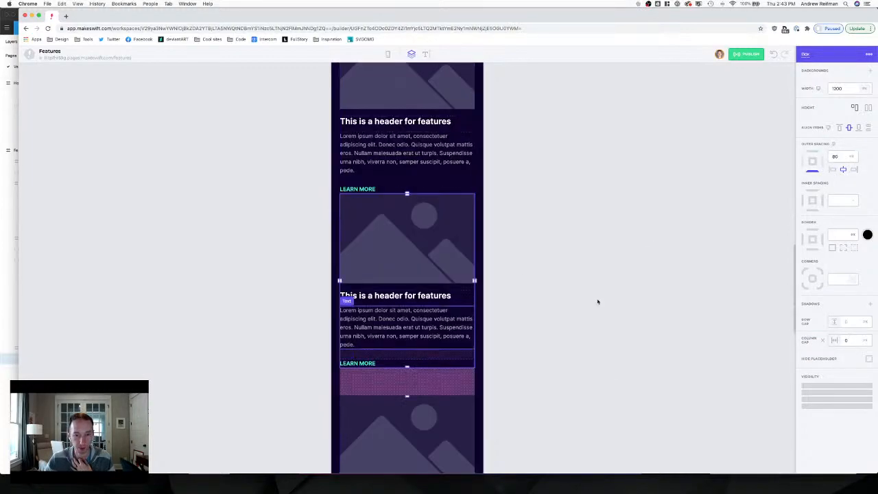
{"action": "left_click", "coordinate": [834, 145]}
Examine the nested containers around the first feature image in feature-2-row, selecting its parent box.
{"action": "scroll", "coordinate": [519, 172], "scroll_direction": "up", "scroll_amount": 2}
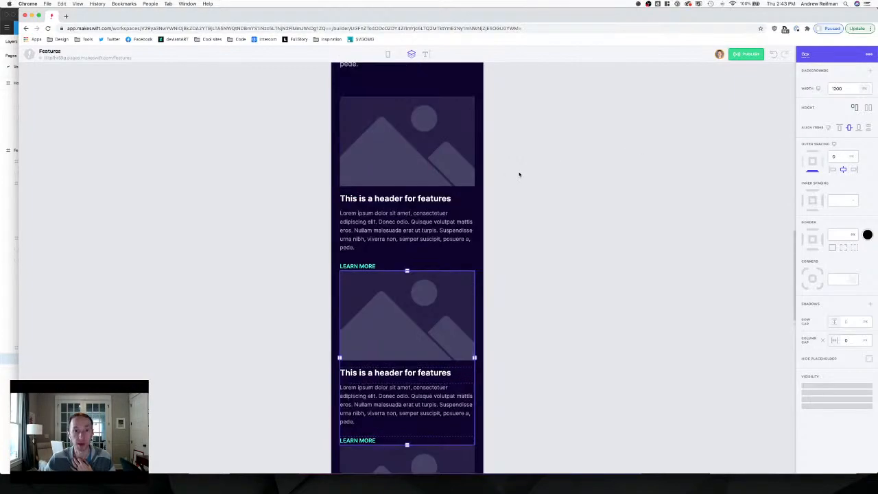
{"action": "mouse_move", "coordinate": [348, 105]}
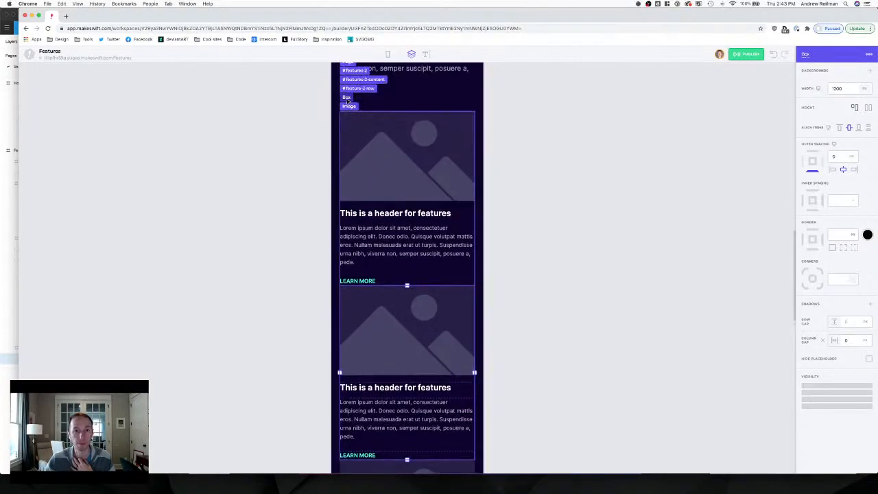
{"action": "left_click", "coordinate": [347, 98]}
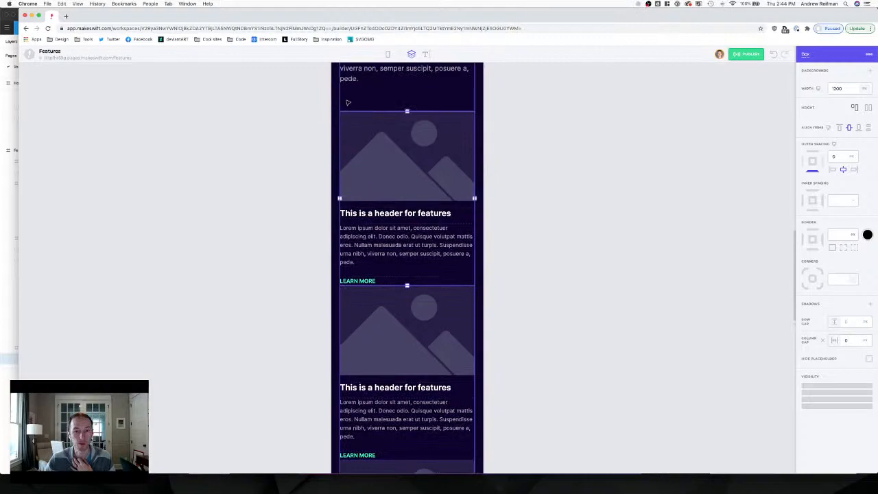
{"action": "left_click", "coordinate": [567, 210]}
{"action": "mouse_move", "coordinate": [350, 105]}
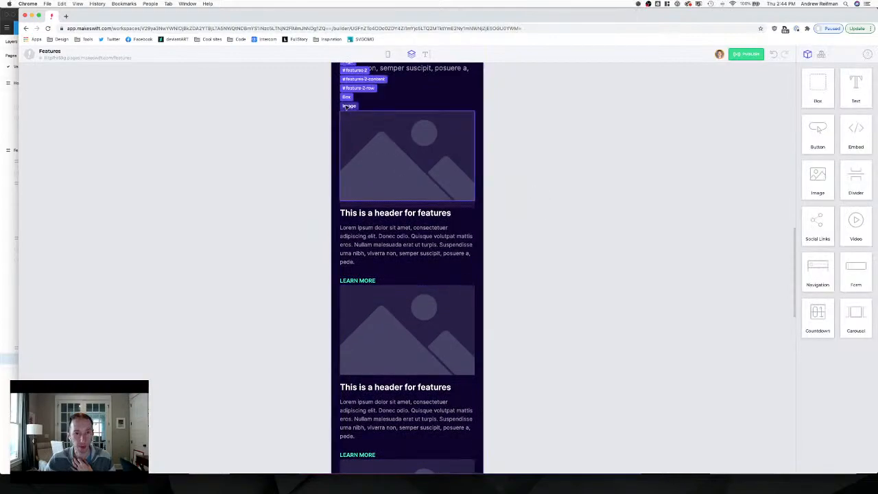
Set the row gap of the second features section's card row to 50 px.
{"action": "left_click", "coordinate": [369, 89]}
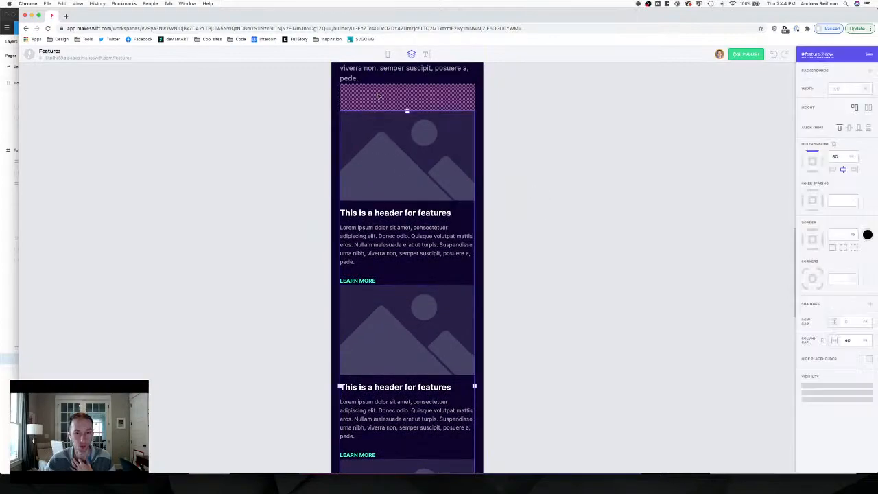
{"action": "left_click", "coordinate": [847, 322]}
{"action": "type", "text": "40"}
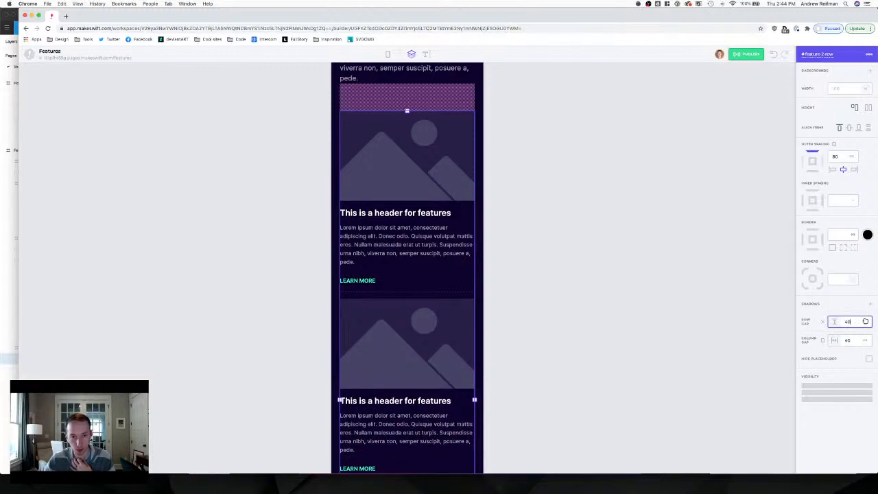
{"action": "type", "text": "5"}
{"action": "scroll", "coordinate": [658, 356], "scroll_direction": "down", "scroll_amount": 2}
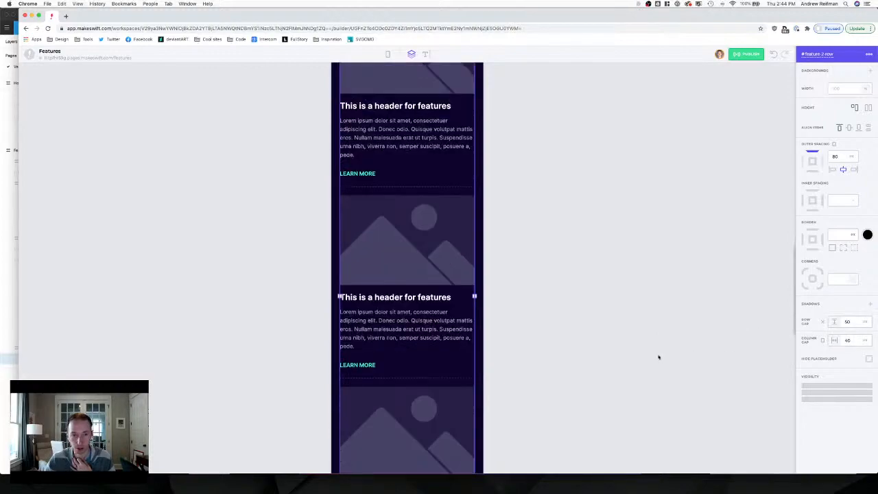
{"action": "scroll", "coordinate": [663, 357], "scroll_direction": "down", "scroll_amount": 3}
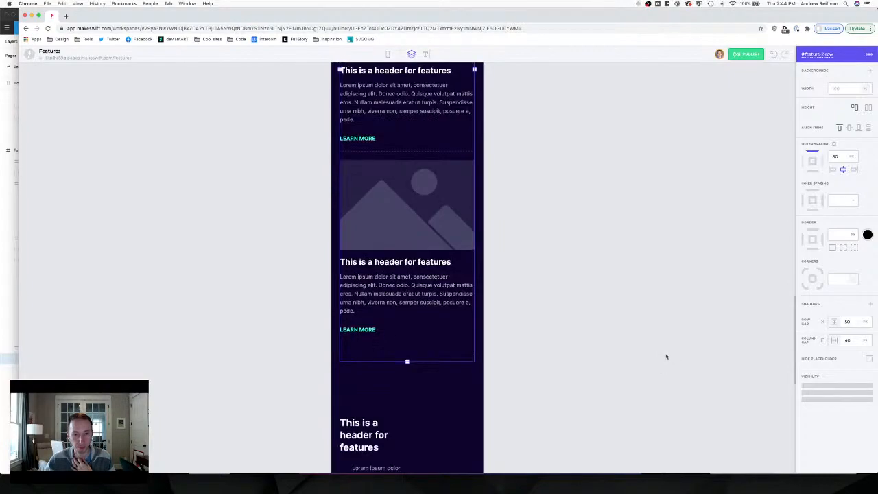
{"action": "left_click", "coordinate": [664, 354]}
{"action": "left_click", "coordinate": [389, 322]}
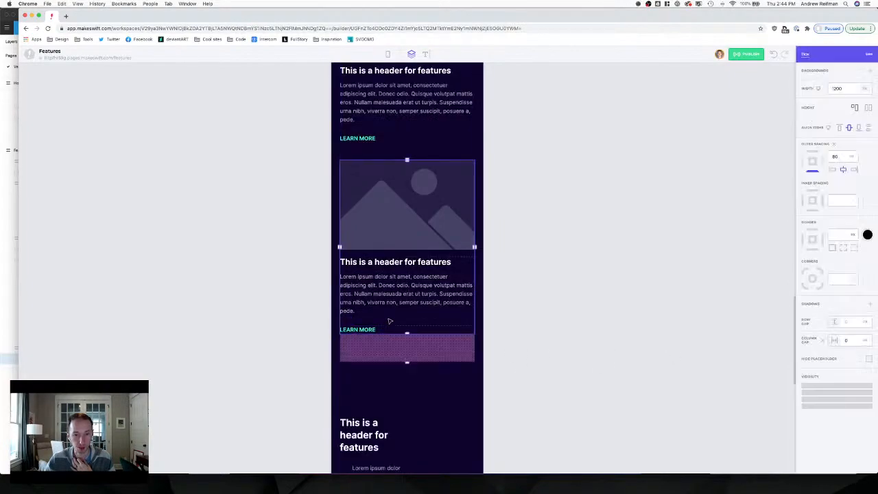
{"action": "left_click", "coordinate": [621, 217]}
{"action": "scroll", "coordinate": [617, 221], "scroll_direction": "down", "scroll_amount": 5}
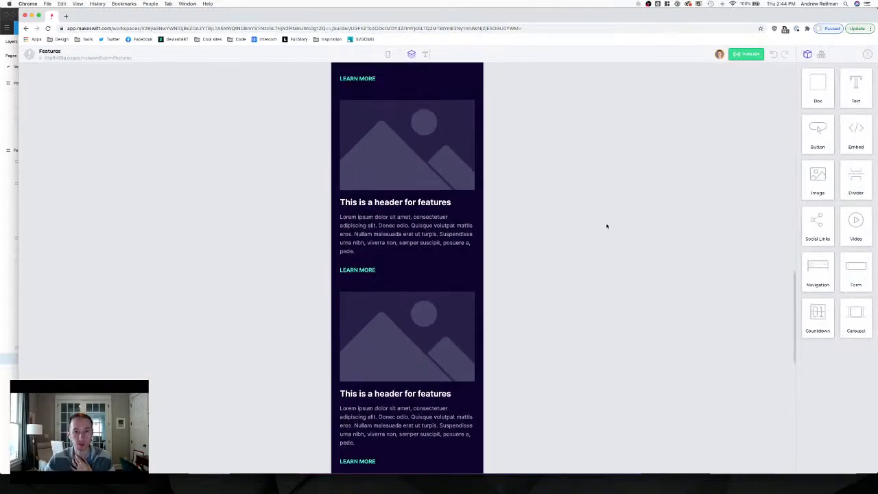
Reduce the top outer spacing of the card row beneath the second features section's intro paragraph.
{"action": "scroll", "coordinate": [607, 226], "scroll_direction": "up", "scroll_amount": 3}
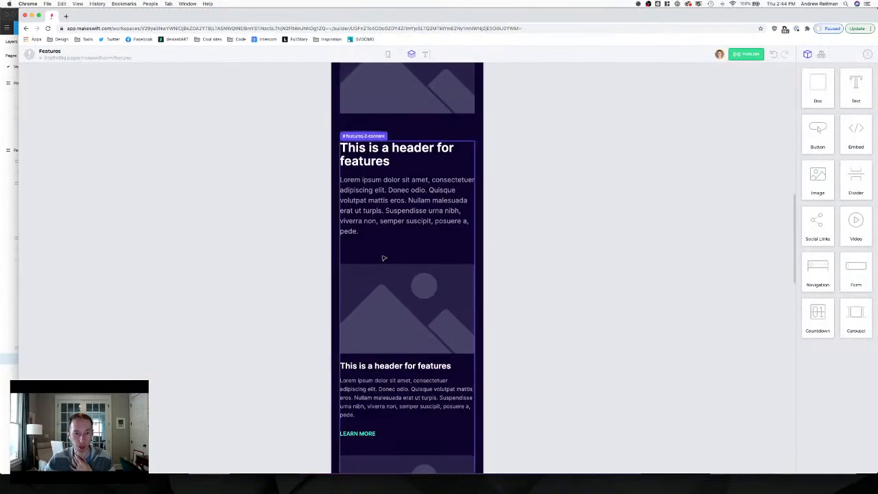
{"action": "left_click", "coordinate": [350, 240]}
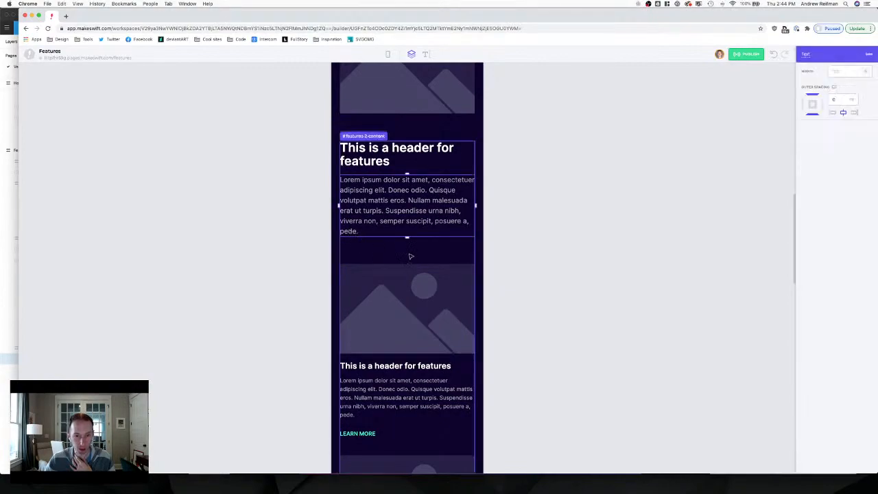
{"action": "left_click", "coordinate": [564, 240]}
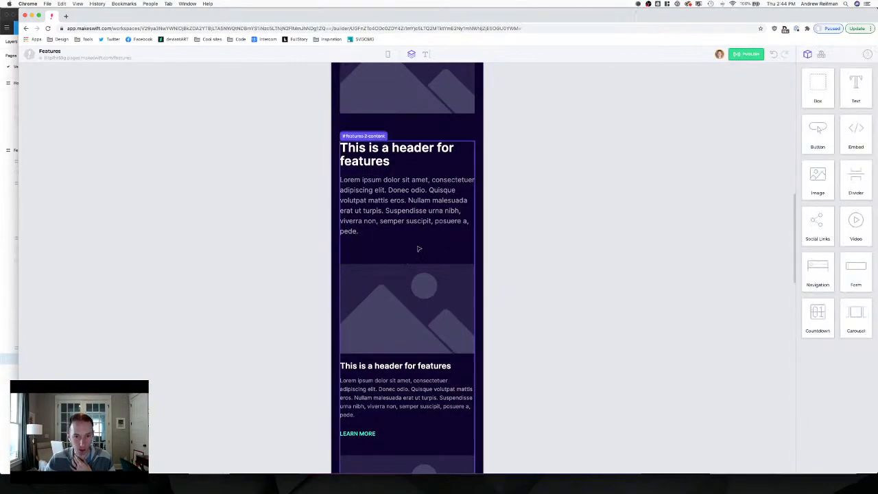
{"action": "left_click", "coordinate": [418, 248]}
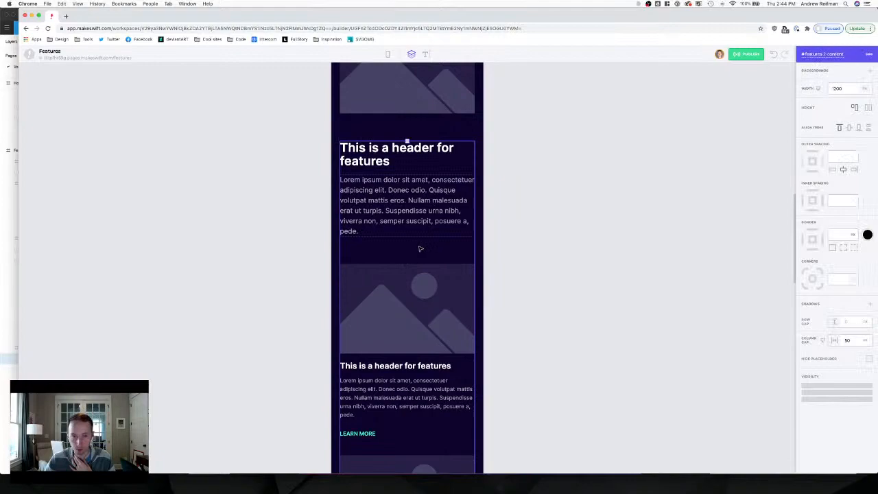
{"action": "left_click", "coordinate": [528, 240]}
{"action": "mouse_move", "coordinate": [349, 259]}
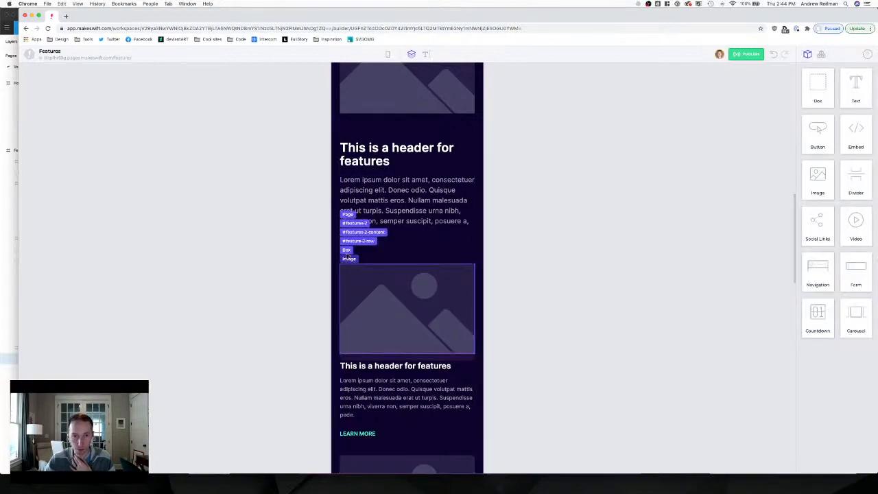
{"action": "left_click", "coordinate": [347, 243]}
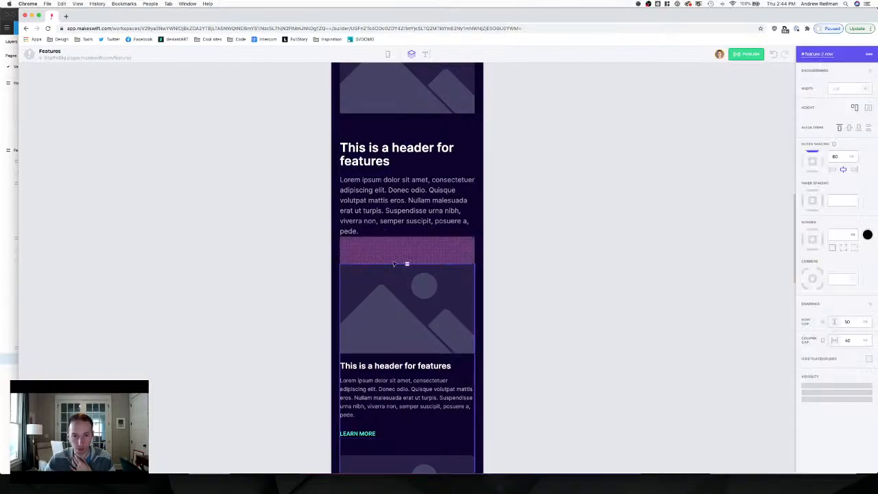
{"action": "left_click_drag", "start_coordinate": [408, 262], "coordinate": [407, 244]}
{"action": "left_click", "coordinate": [556, 245]}
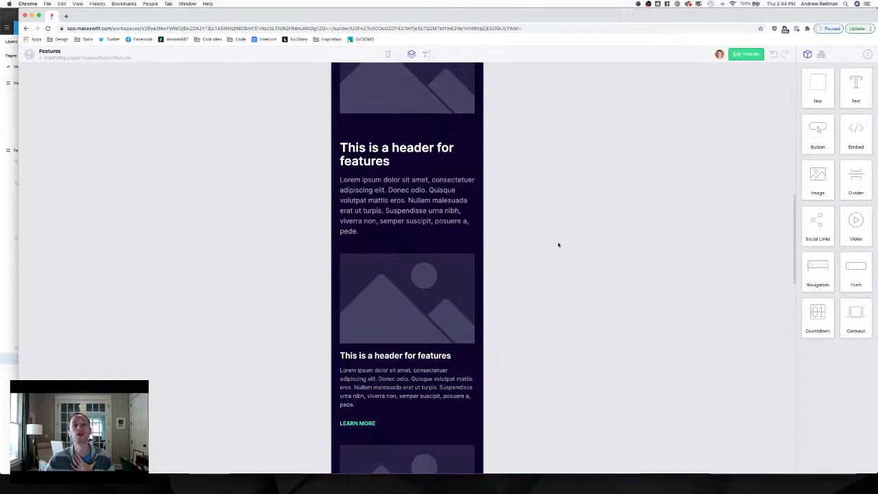
Increase the space above the second features section's header and compare it with the neighbouring sections.
{"action": "scroll", "coordinate": [375, 247], "scroll_direction": "up", "scroll_amount": 2}
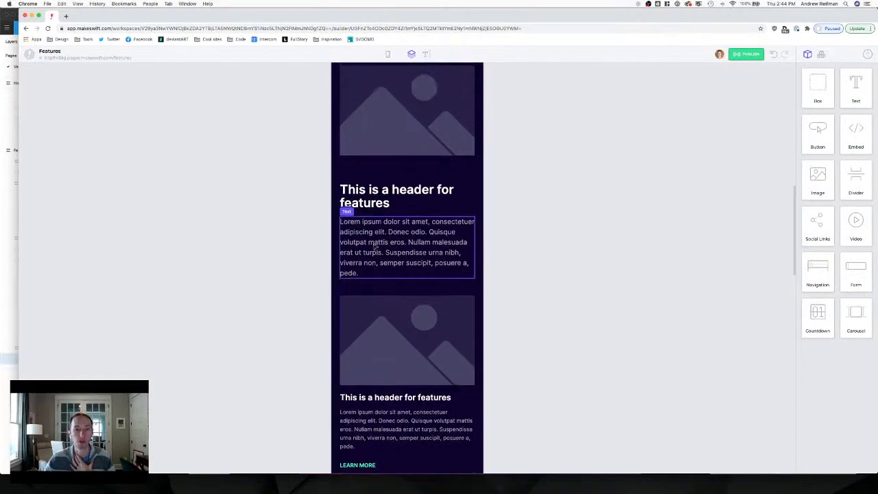
{"action": "left_click", "coordinate": [376, 173]}
{"action": "left_click_drag", "start_coordinate": [408, 185], "coordinate": [408, 190]}
{"action": "left_click", "coordinate": [560, 226]}
{"action": "scroll", "coordinate": [561, 226], "scroll_direction": "up", "scroll_amount": 3}
{"action": "scroll", "coordinate": [560, 226], "scroll_direction": "up", "scroll_amount": 10}
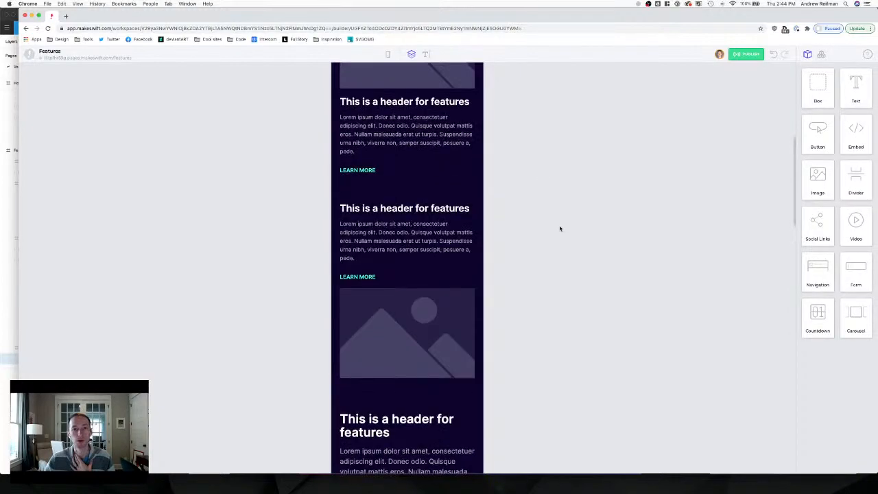
{"action": "scroll", "coordinate": [560, 229], "scroll_direction": "down", "scroll_amount": 5}
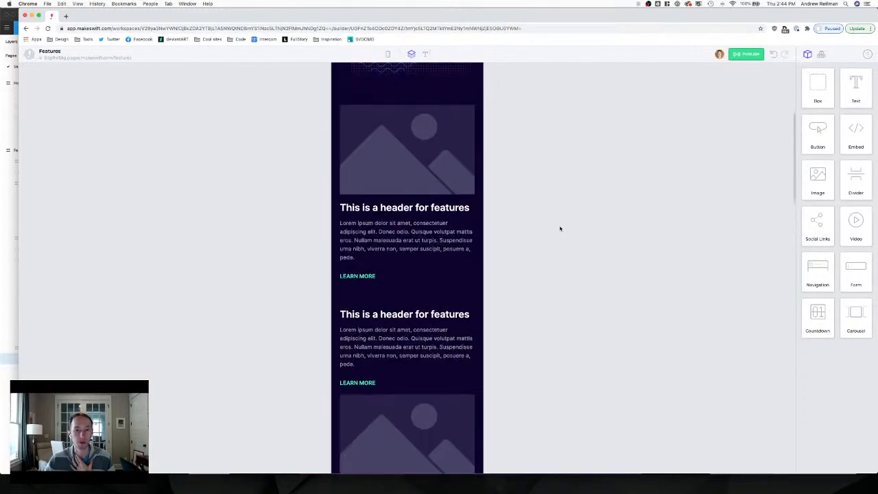
{"action": "scroll", "coordinate": [560, 228], "scroll_direction": "down", "scroll_amount": 12}
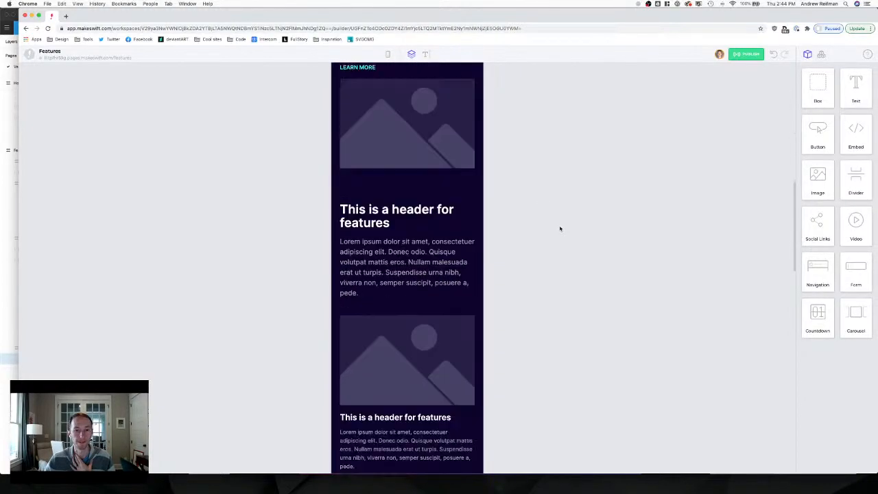
{"action": "scroll", "coordinate": [547, 223], "scroll_direction": "down", "scroll_amount": 4}
{"action": "scroll", "coordinate": [547, 224], "scroll_direction": "up", "scroll_amount": 3}
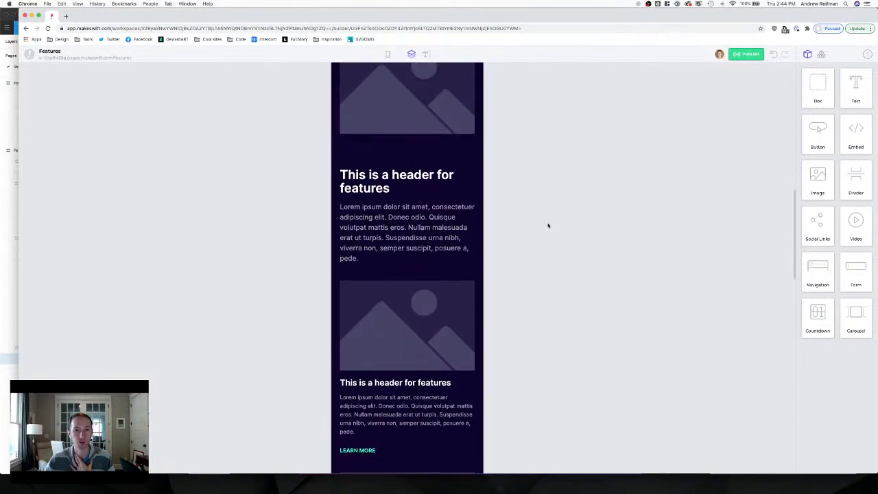
Bring the space above the second features section's header back down to its earlier size.
{"action": "left_click", "coordinate": [403, 157]}
{"action": "left_click_drag", "start_coordinate": [408, 169], "coordinate": [409, 162]}
{"action": "left_click", "coordinate": [322, 258]}
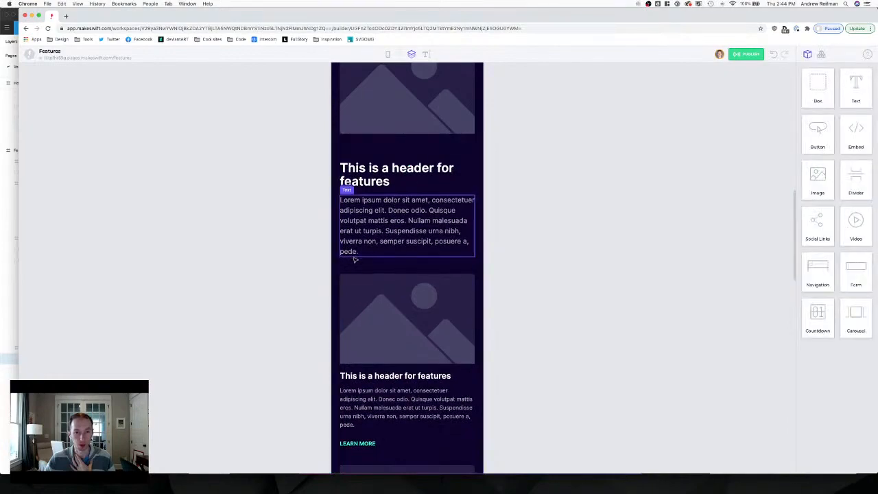
Remove the top outer spacing of the card row in the second features section.
{"action": "mouse_move", "coordinate": [349, 267]}
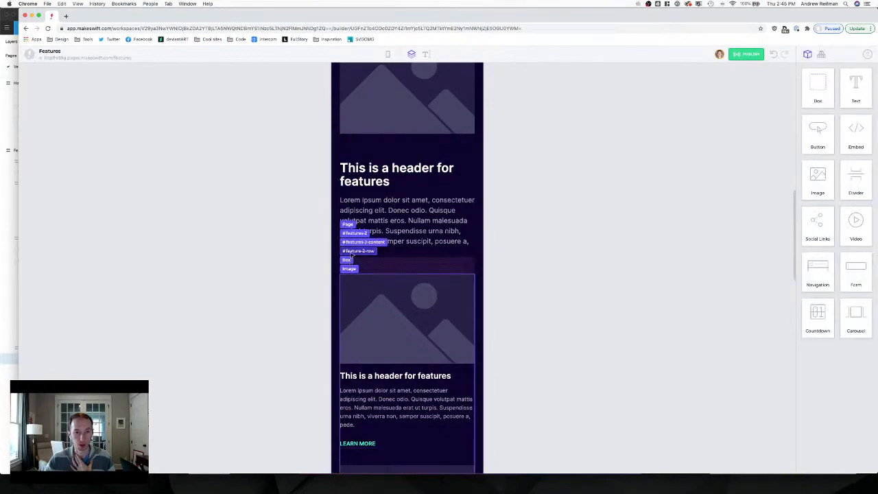
{"action": "left_click", "coordinate": [358, 250]}
{"action": "left_click_drag", "start_coordinate": [408, 273], "coordinate": [408, 255]}
{"action": "left_click", "coordinate": [523, 258]}
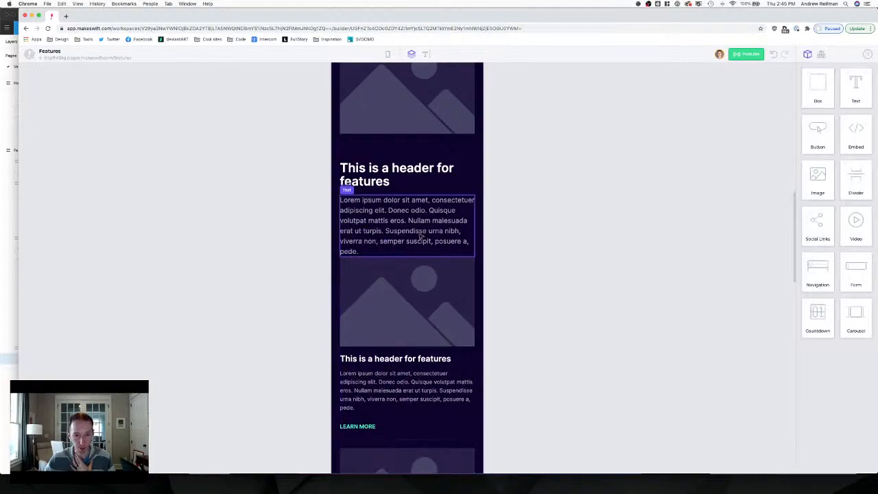
Give the second features section's intro paragraph a bottom outer spacing of 40 px.
{"action": "left_click", "coordinate": [392, 234]}
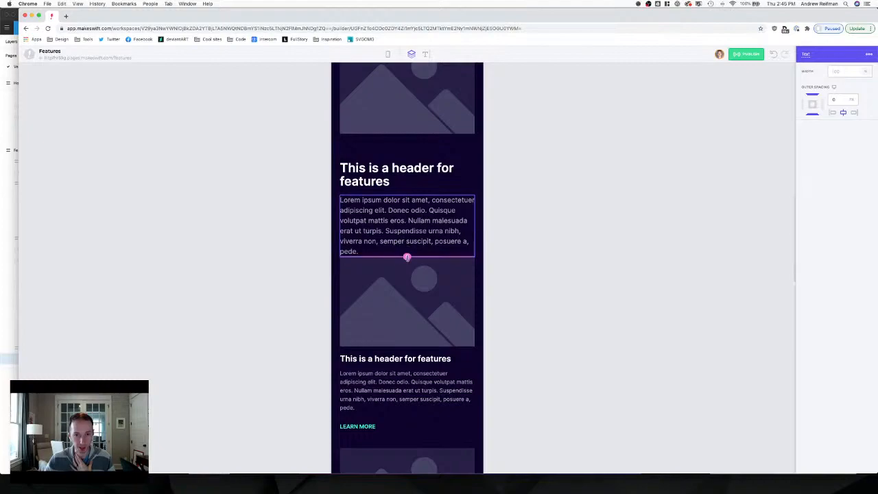
{"action": "left_click_drag", "start_coordinate": [406, 255], "coordinate": [406, 271]}
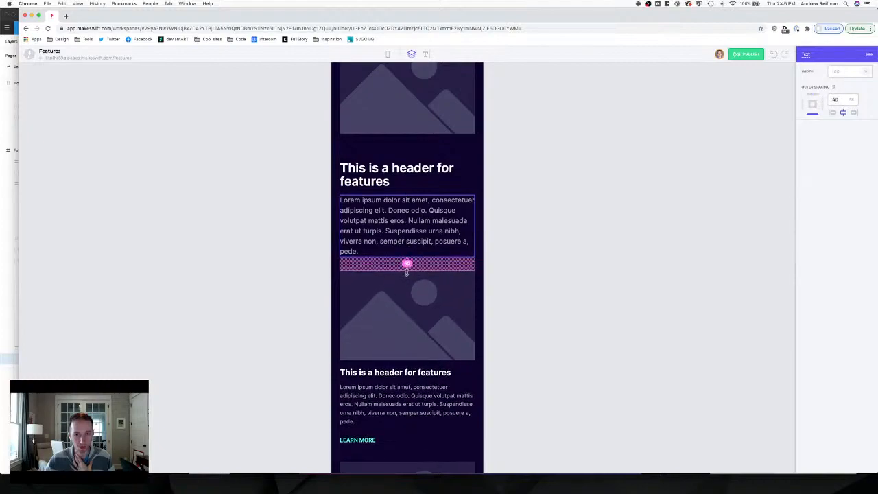
{"action": "left_click", "coordinate": [539, 268]}
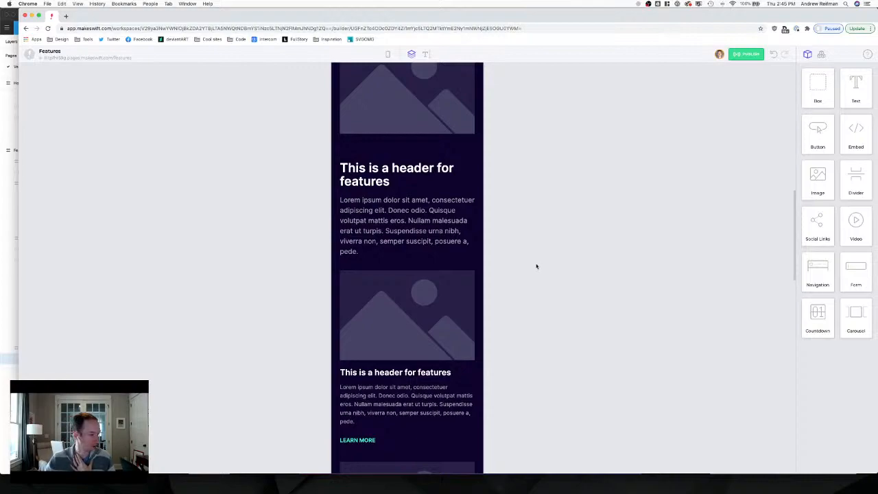
Remove the bottom outer spacing below the last feature card, above the icon list section.
{"action": "scroll", "coordinate": [537, 266], "scroll_direction": "down", "scroll_amount": 1}
{"action": "scroll", "coordinate": [537, 266], "scroll_direction": "down", "scroll_amount": 5}
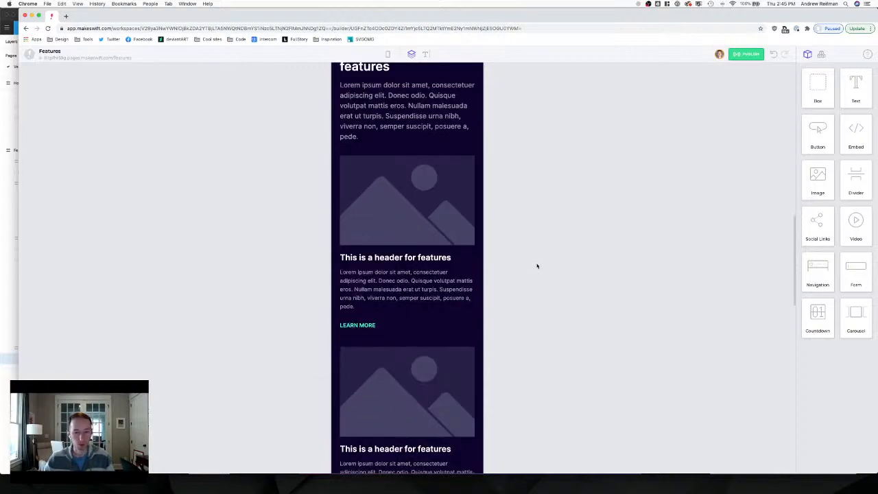
{"action": "scroll", "coordinate": [537, 266], "scroll_direction": "down", "scroll_amount": 5}
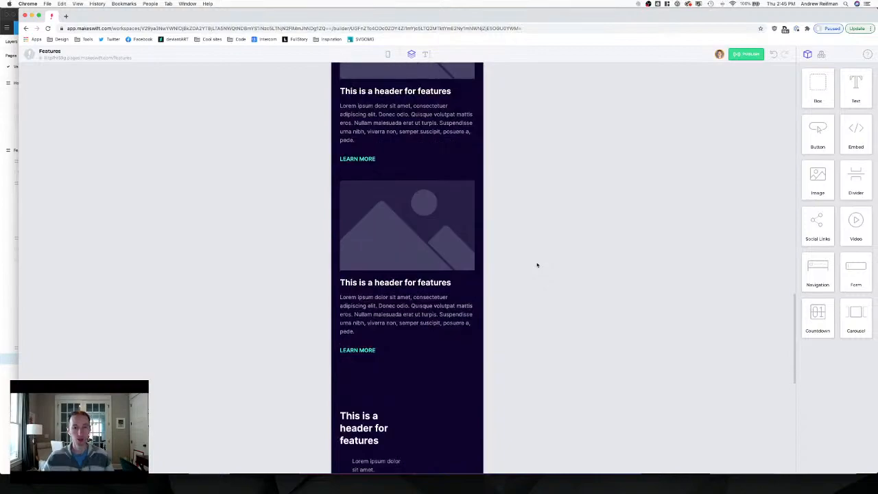
{"action": "scroll", "coordinate": [537, 265], "scroll_direction": "down", "scroll_amount": 5}
{"action": "scroll", "coordinate": [537, 263], "scroll_direction": "up", "scroll_amount": 1}
{"action": "scroll", "coordinate": [538, 262], "scroll_direction": "up", "scroll_amount": 4}
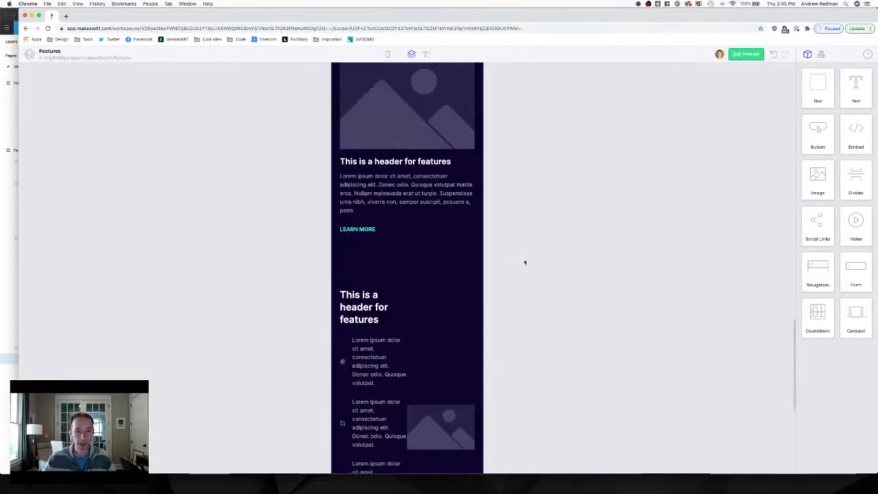
{"action": "left_click", "coordinate": [373, 249]}
{"action": "left_click_drag", "start_coordinate": [408, 256], "coordinate": [407, 234]}
{"action": "left_click", "coordinate": [545, 210]}
Set the bottom outer spacing of the icon list section's content box to 0 and stack its image column below the list.
{"action": "left_click", "coordinate": [411, 257]}
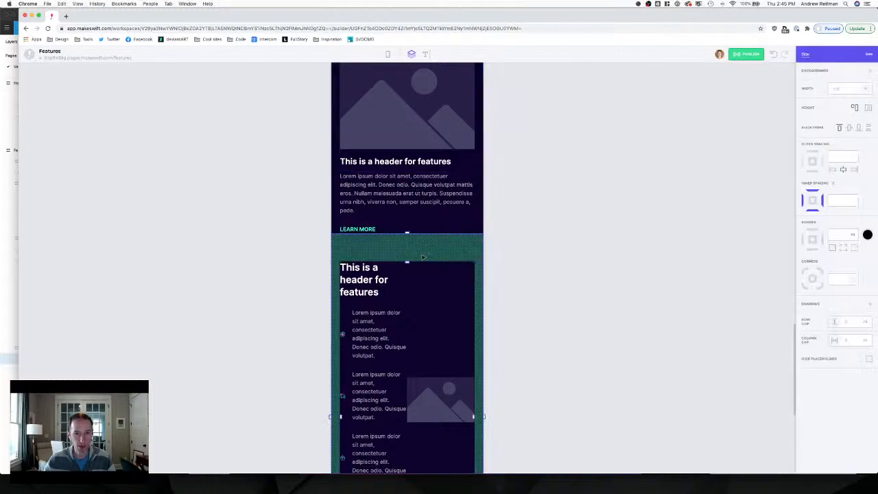
{"action": "left_click", "coordinate": [548, 257]}
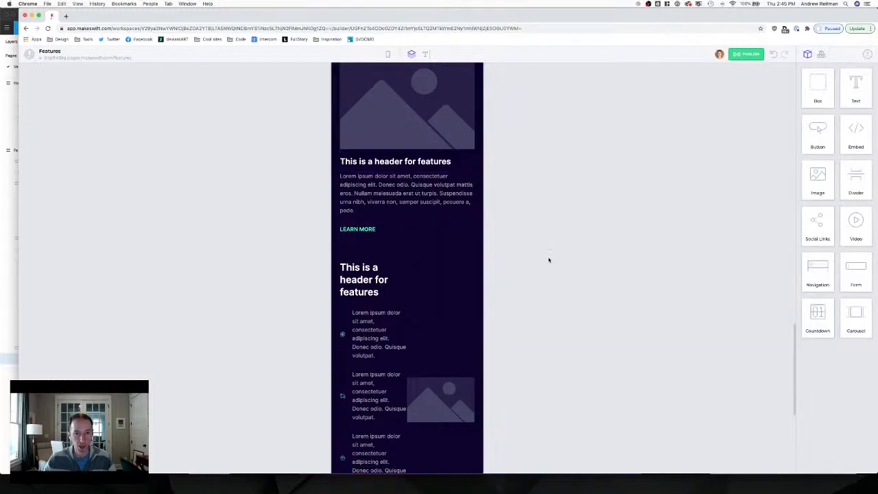
{"action": "scroll", "coordinate": [535, 253], "scroll_direction": "down", "scroll_amount": 6}
{"action": "left_click", "coordinate": [426, 211]}
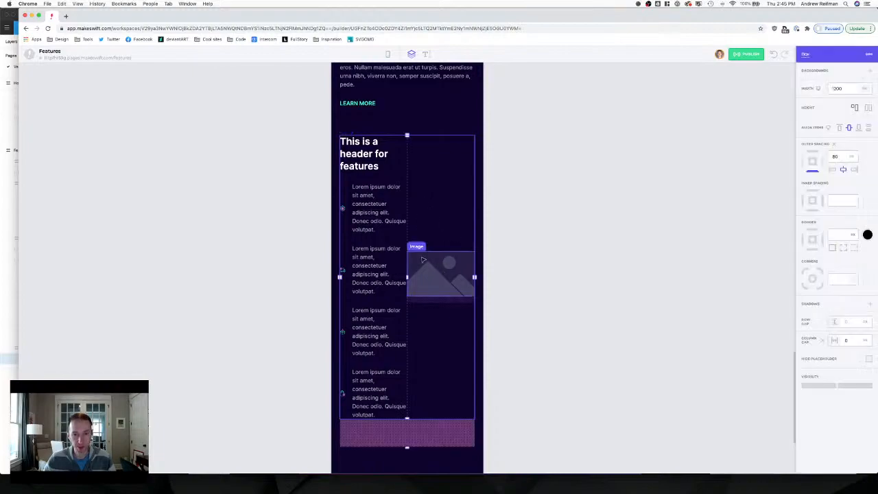
{"action": "scroll", "coordinate": [431, 397], "scroll_direction": "down", "scroll_amount": 1}
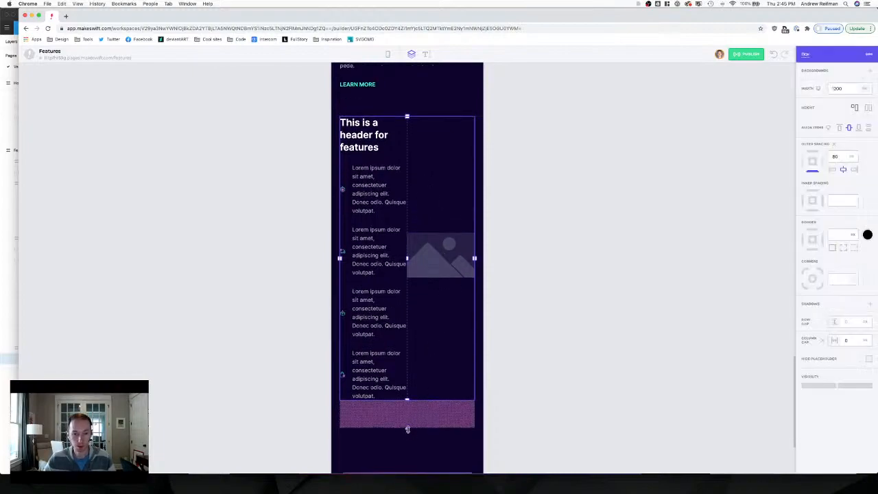
{"action": "left_click_drag", "start_coordinate": [407, 428], "coordinate": [406, 398]}
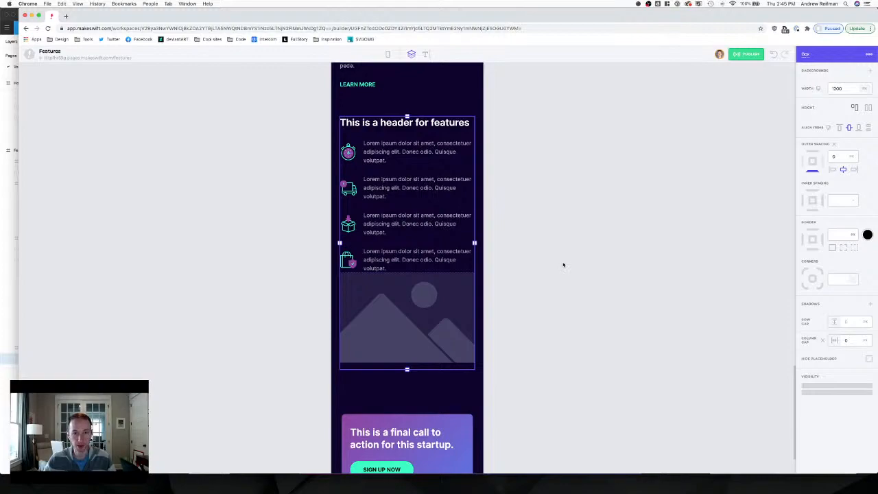
{"action": "left_click", "coordinate": [565, 264]}
Set the bottom outer spacing of the image below the icon list to 0 and add spacing above it.
{"action": "left_click", "coordinate": [406, 362]}
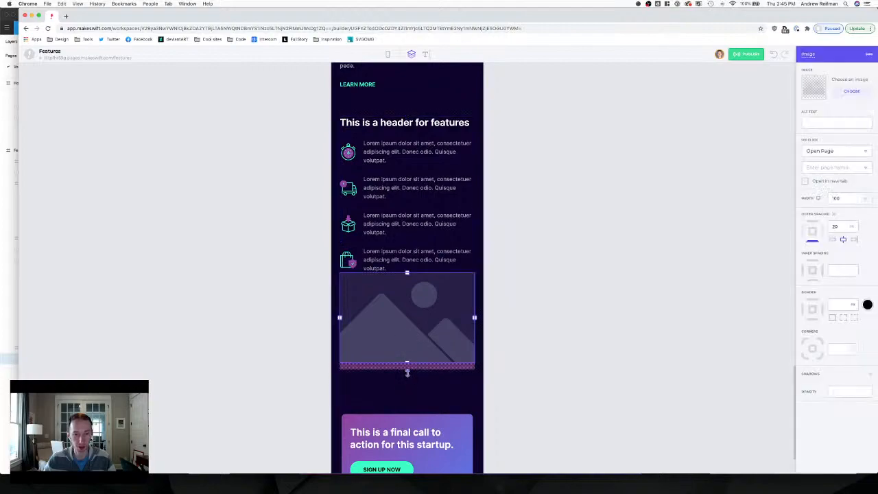
{"action": "left_click_drag", "start_coordinate": [407, 369], "coordinate": [406, 362]}
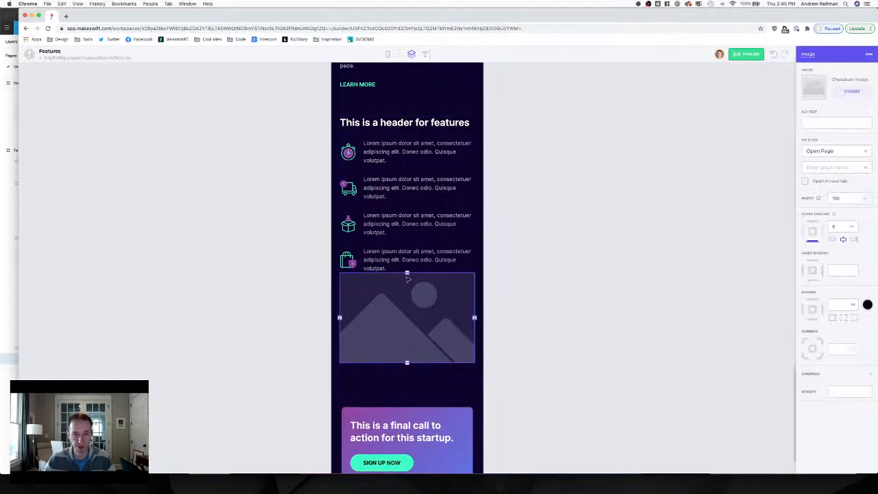
{"action": "left_click_drag", "start_coordinate": [407, 270], "coordinate": [416, 284]}
{"action": "left_click", "coordinate": [558, 284]}
{"action": "scroll", "coordinate": [558, 315], "scroll_direction": "down", "scroll_amount": 2}
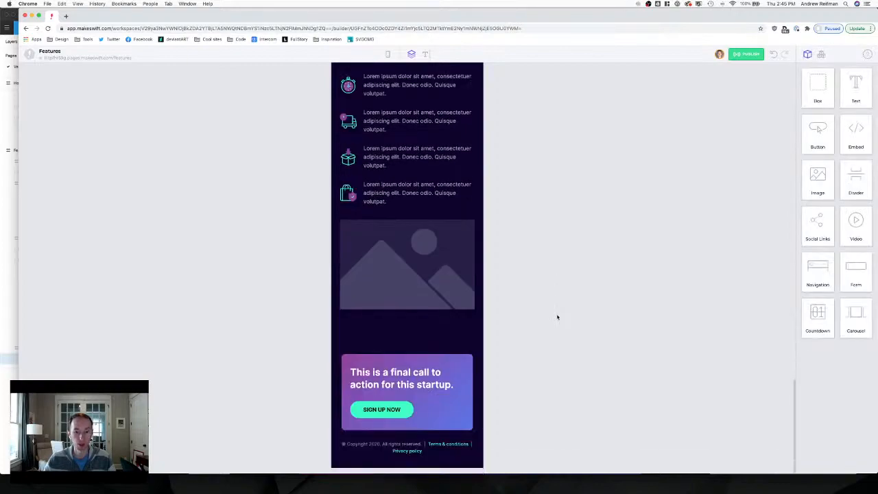
Set the bottom inner spacing of the icon list section's outer box to 0.
{"action": "left_click", "coordinate": [414, 319]}
{"action": "scroll", "coordinate": [408, 336], "scroll_direction": "up", "scroll_amount": 1}
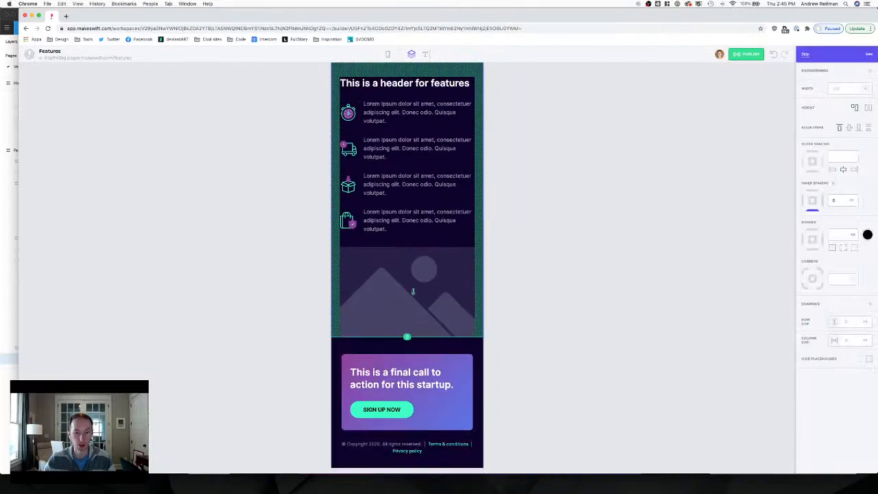
{"action": "left_click", "coordinate": [543, 308]}
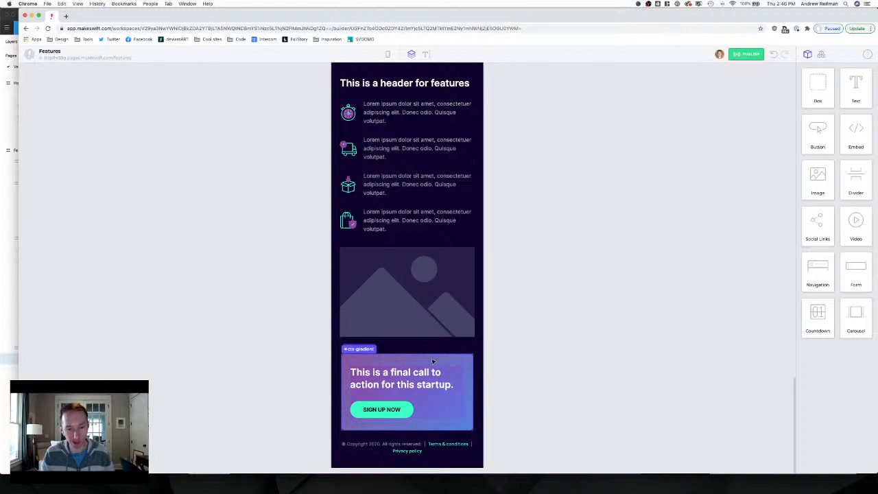
Examine the spacing of the final call-to-action box and its heading's text settings against the sections above.
{"action": "left_click", "coordinate": [389, 364]}
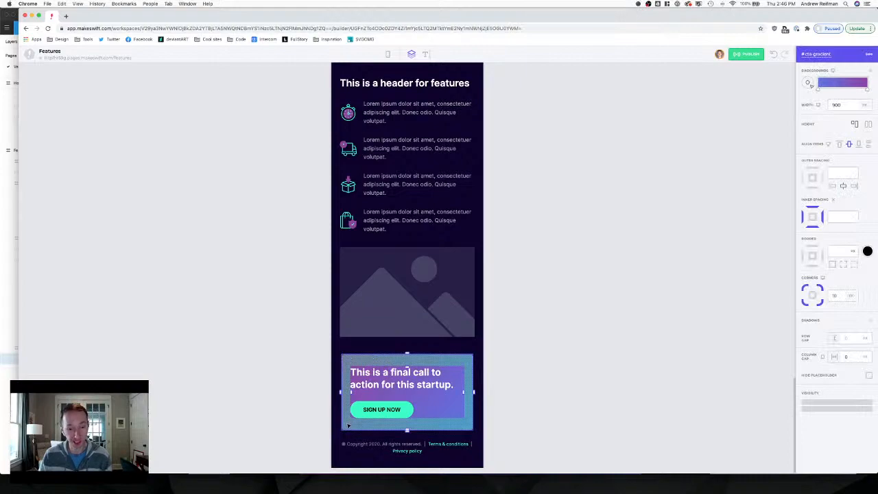
{"action": "scroll", "coordinate": [374, 377], "scroll_direction": "up", "scroll_amount": 4}
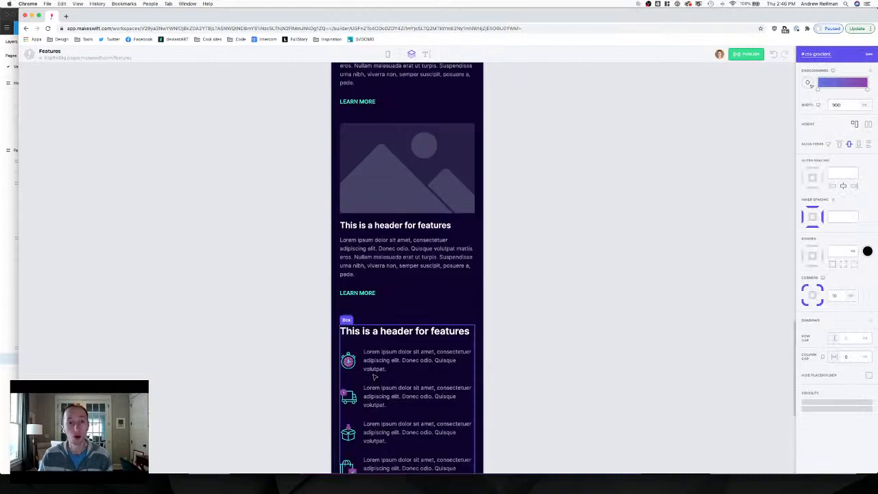
{"action": "scroll", "coordinate": [374, 377], "scroll_direction": "up", "scroll_amount": 3}
{"action": "scroll", "coordinate": [375, 374], "scroll_direction": "down", "scroll_amount": 5}
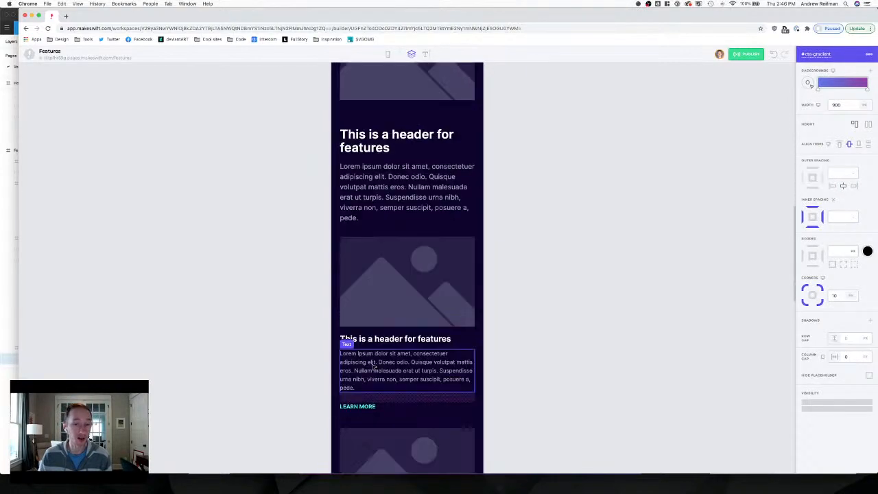
{"action": "scroll", "coordinate": [373, 366], "scroll_direction": "down", "scroll_amount": 10}
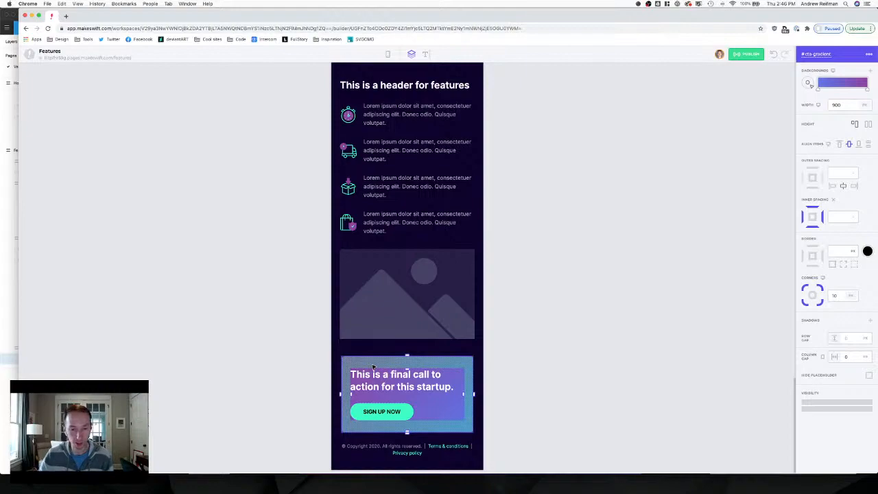
{"action": "left_click", "coordinate": [549, 346]}
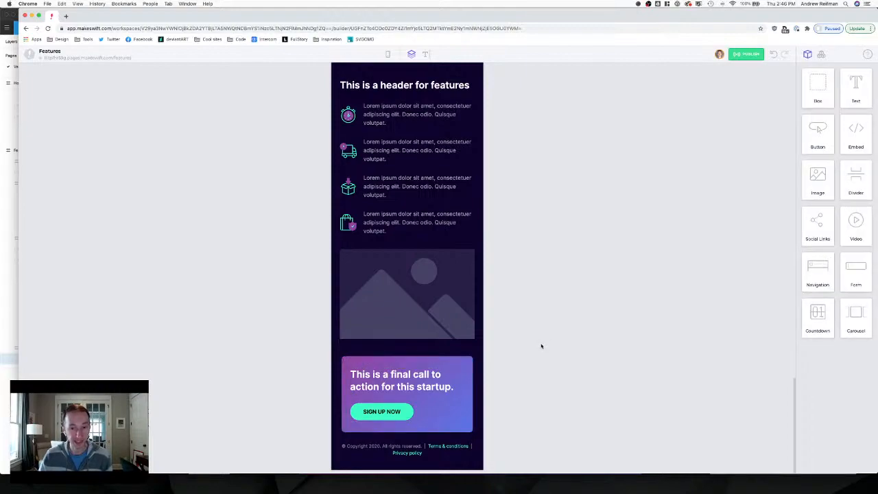
{"action": "left_click", "coordinate": [445, 366]}
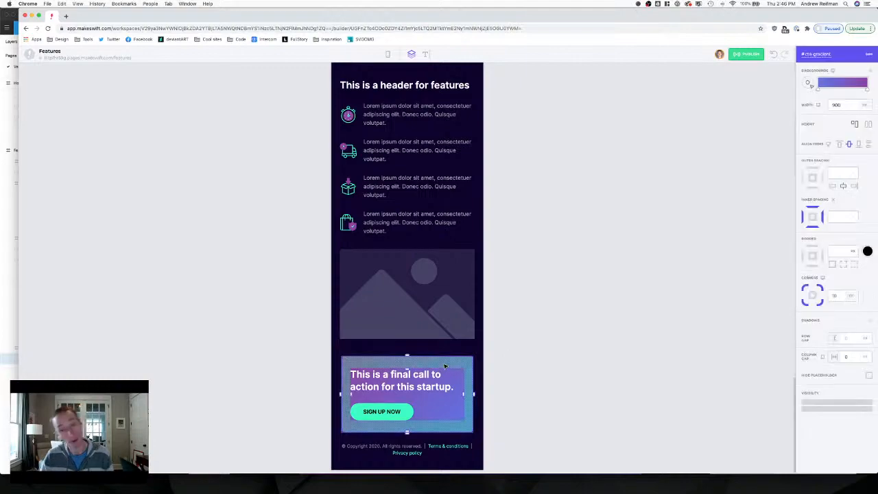
{"action": "double_click", "coordinate": [419, 380]}
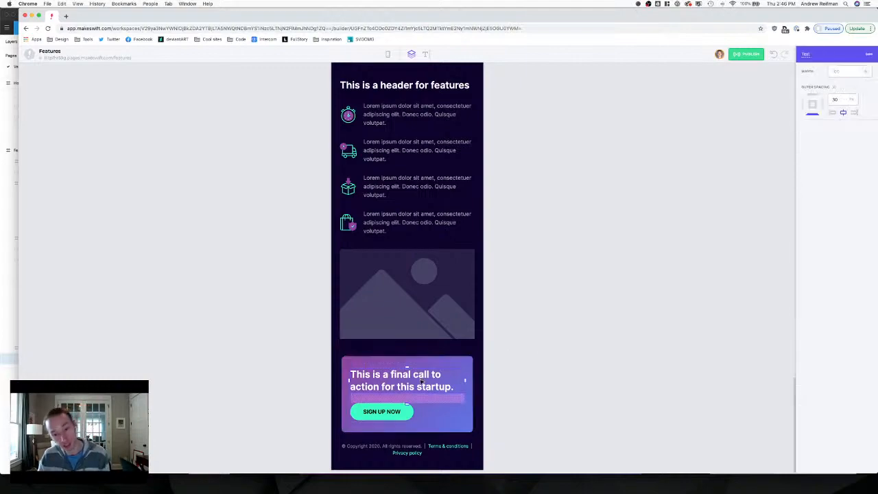
{"action": "left_click", "coordinate": [419, 379]}
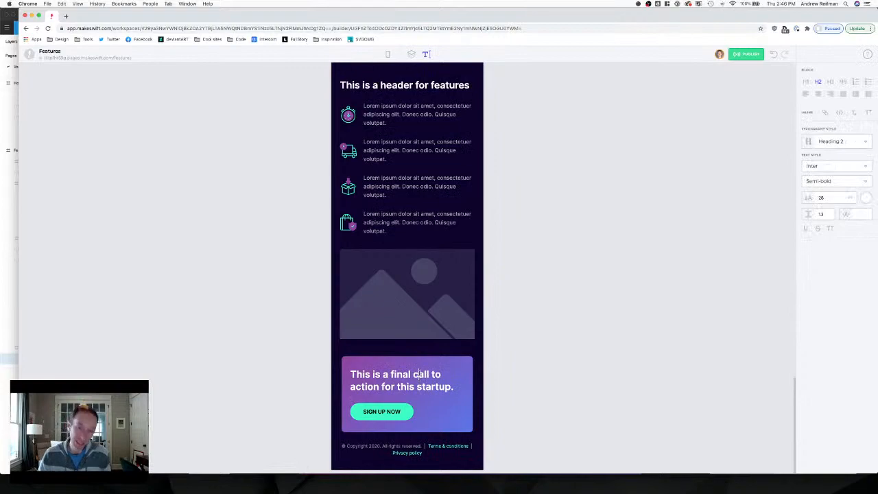
{"action": "left_click", "coordinate": [412, 54]}
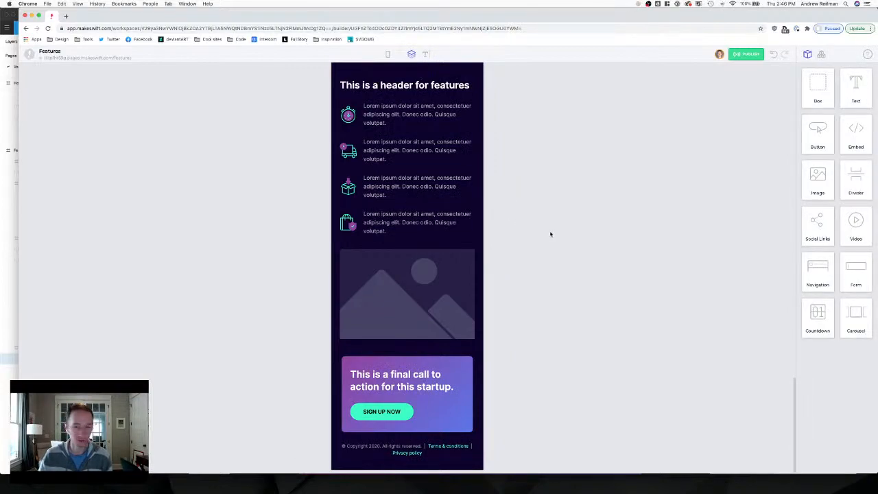
Review the whole Features page in the mobile layout, from the hero header to the footer.
{"action": "scroll", "coordinate": [560, 209], "scroll_direction": "up", "scroll_amount": 10}
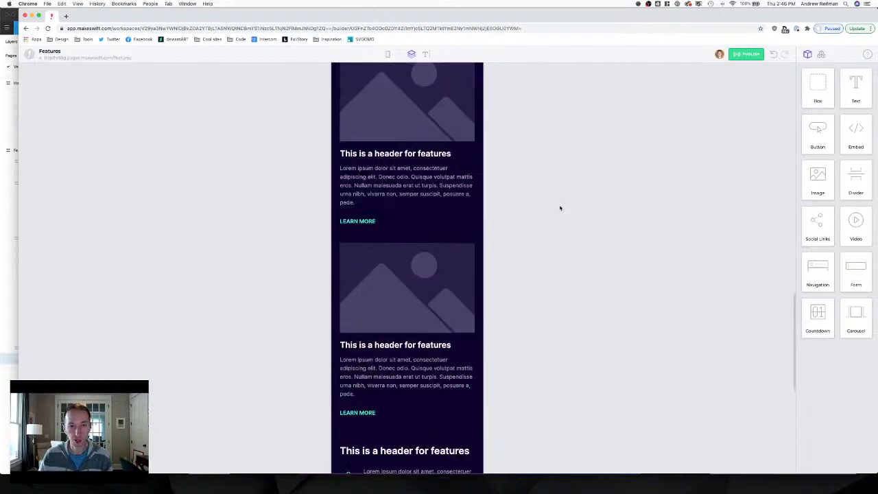
{"action": "scroll", "coordinate": [560, 208], "scroll_direction": "up", "scroll_amount": 15}
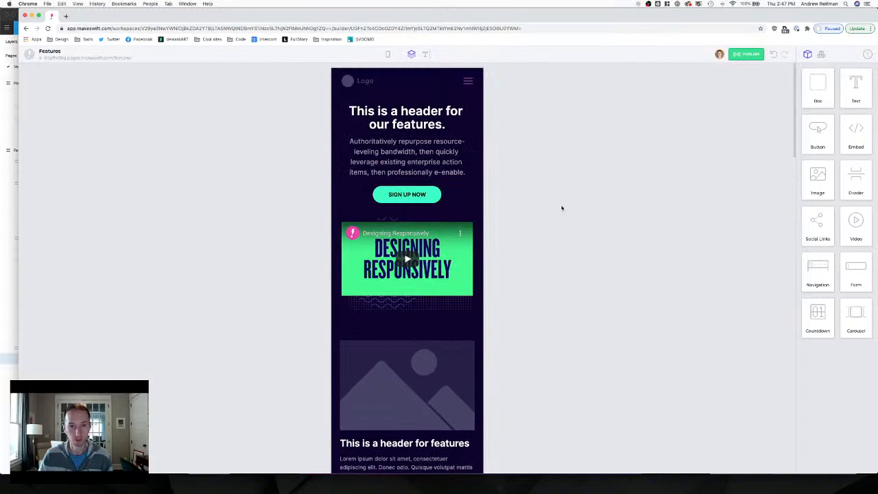
{"action": "scroll", "coordinate": [562, 208], "scroll_direction": "down", "scroll_amount": 10}
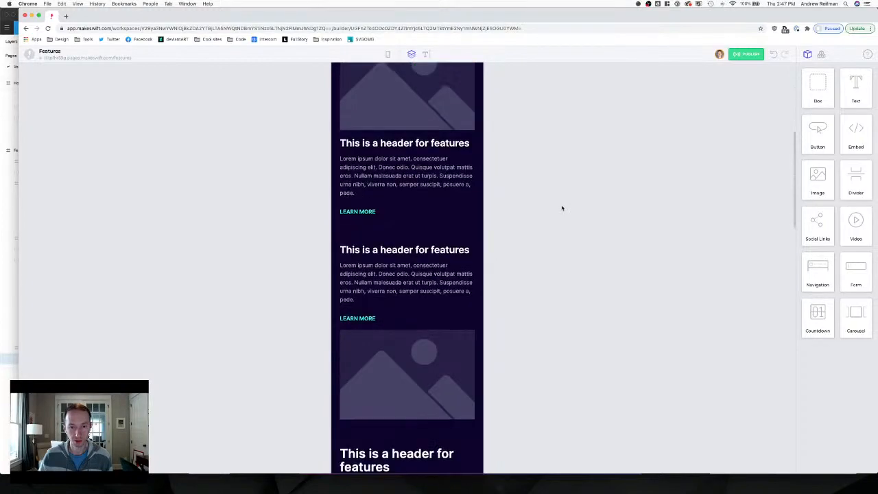
{"action": "scroll", "coordinate": [562, 208], "scroll_direction": "down", "scroll_amount": 10}
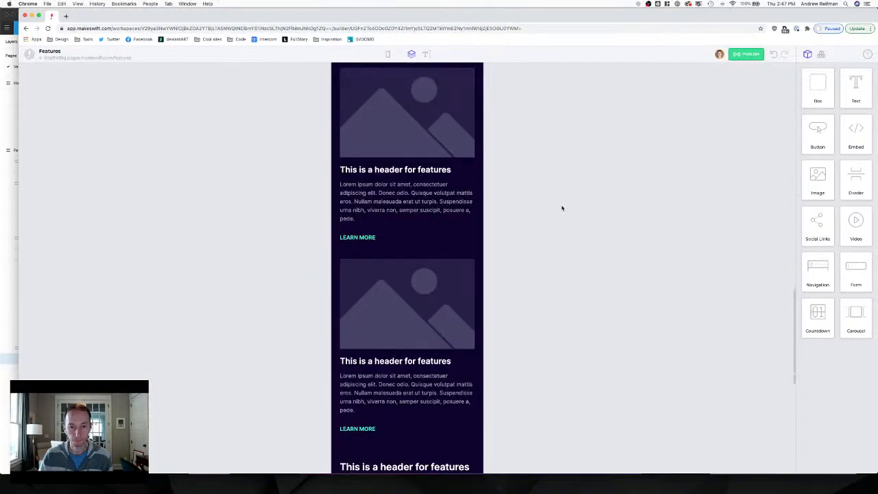
{"action": "scroll", "coordinate": [562, 208], "scroll_direction": "down", "scroll_amount": 2}
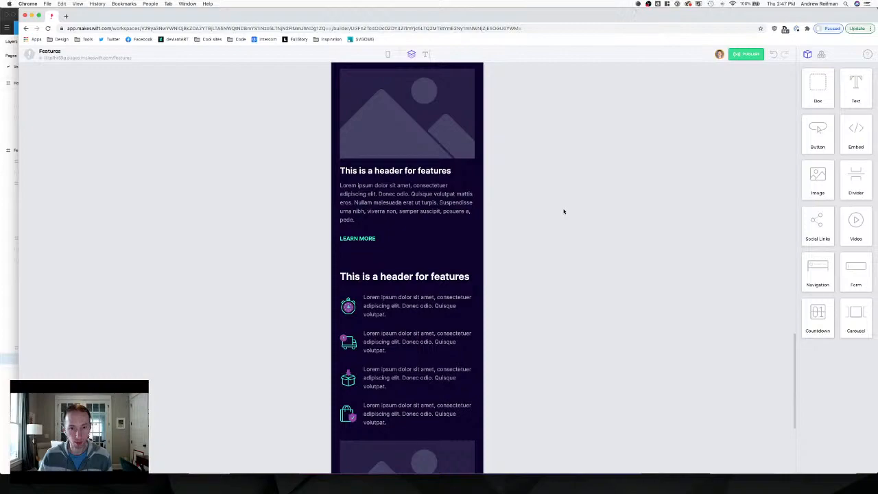
{"action": "scroll", "coordinate": [564, 211], "scroll_direction": "down", "scroll_amount": 2}
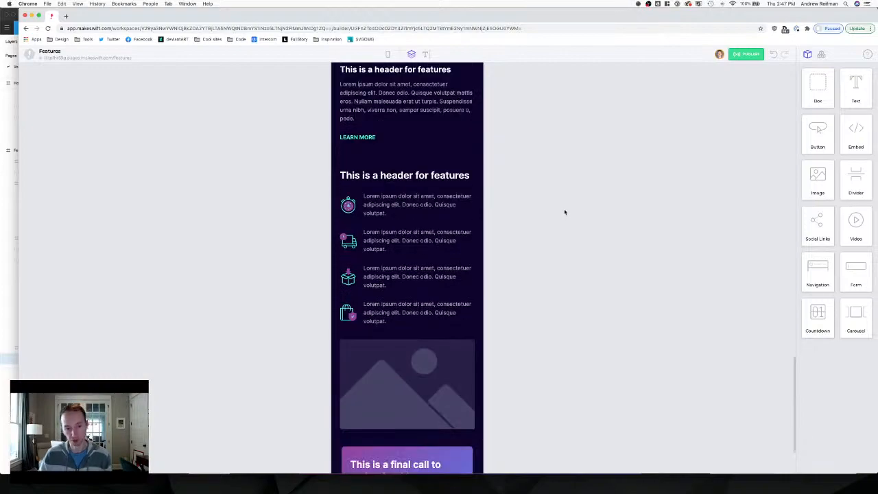
{"action": "scroll", "coordinate": [564, 212], "scroll_direction": "down", "scroll_amount": 1}
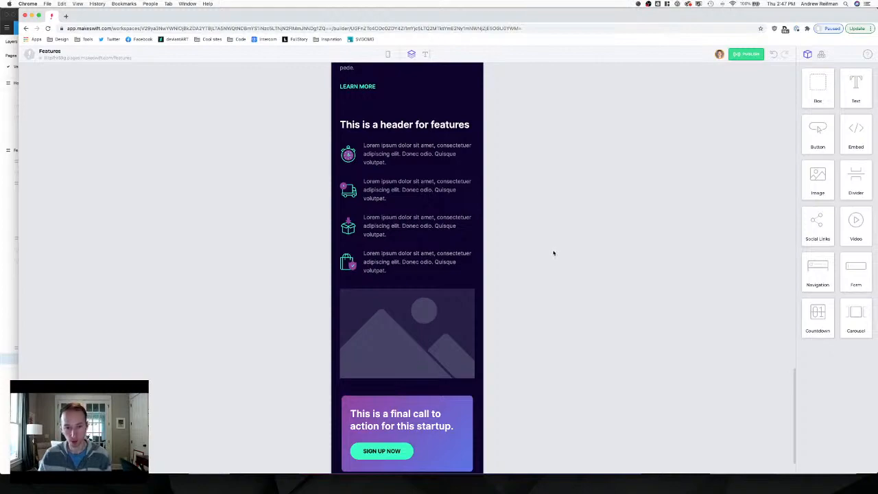
{"action": "scroll", "coordinate": [553, 253], "scroll_direction": "down", "scroll_amount": 1}
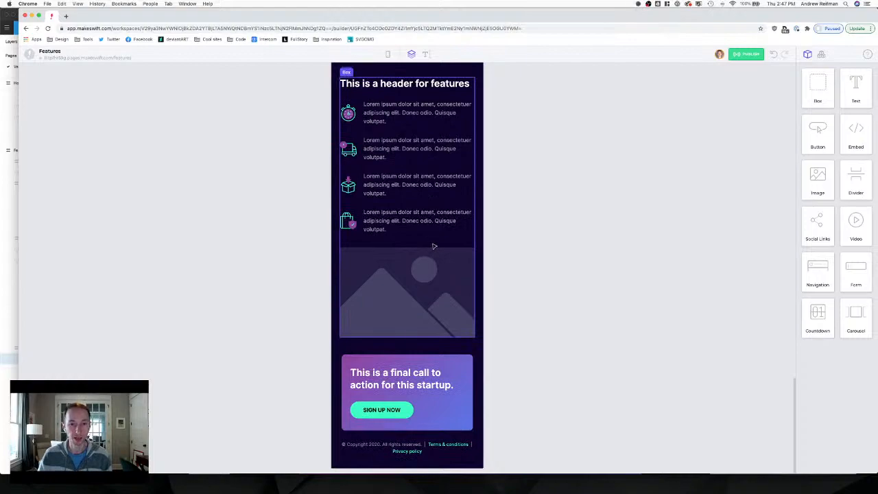
{"action": "scroll", "coordinate": [433, 246], "scroll_direction": "up", "scroll_amount": 3}
{"action": "scroll", "coordinate": [435, 247], "scroll_direction": "up", "scroll_amount": 6}
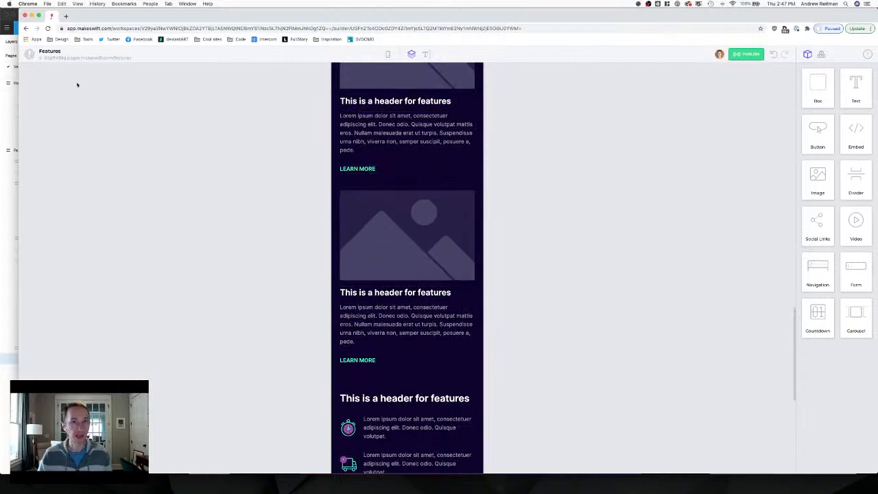
Switch the Features page to the tablet layout and review its sections up to the hero.
{"action": "left_click", "coordinate": [388, 54]}
{"action": "left_click", "coordinate": [389, 84]}
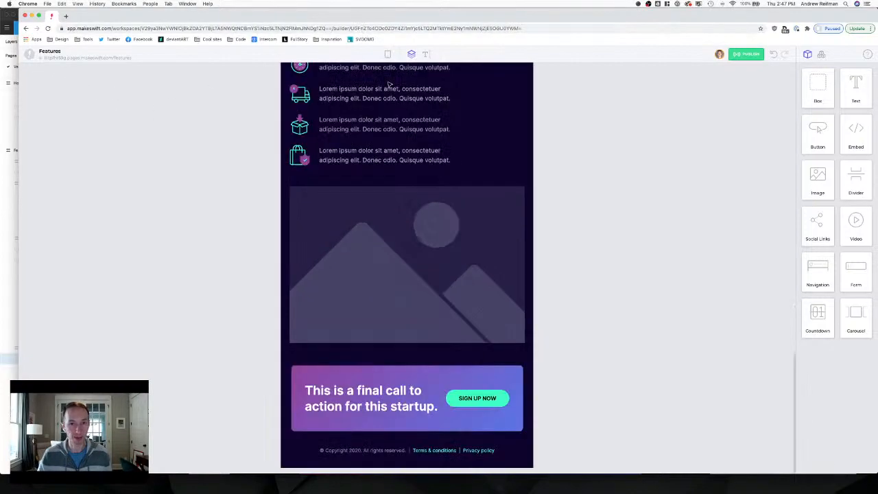
{"action": "scroll", "coordinate": [459, 155], "scroll_direction": "up", "scroll_amount": 2}
{"action": "scroll", "coordinate": [462, 152], "scroll_direction": "up", "scroll_amount": 15}
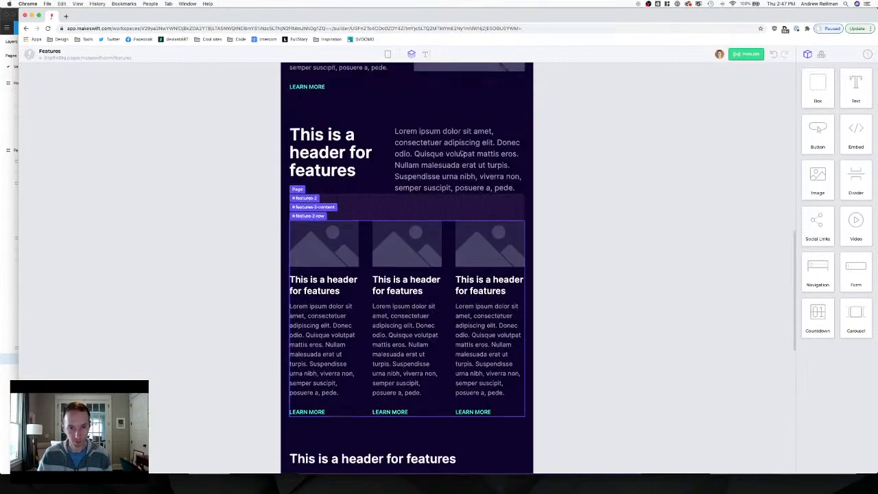
{"action": "scroll", "coordinate": [464, 156], "scroll_direction": "up", "scroll_amount": 2}
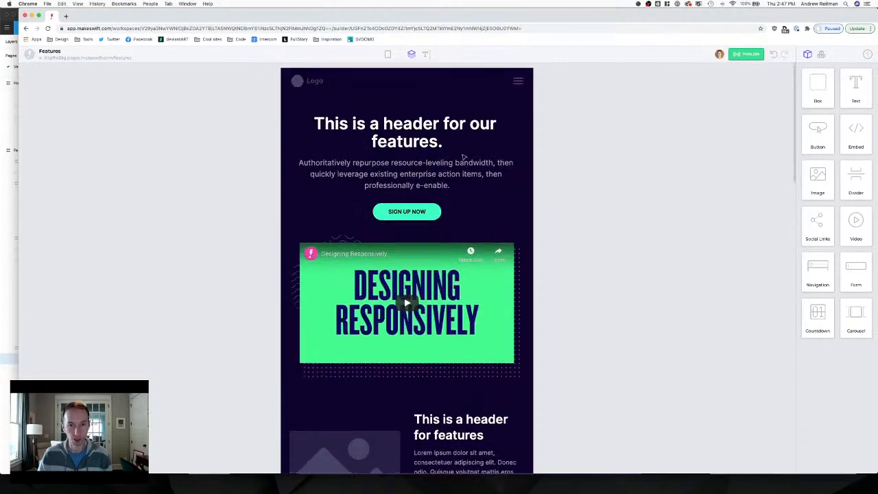
Switch the Features page to the desktop layout and review all its sections down to the footer.
{"action": "left_click", "coordinate": [389, 54]}
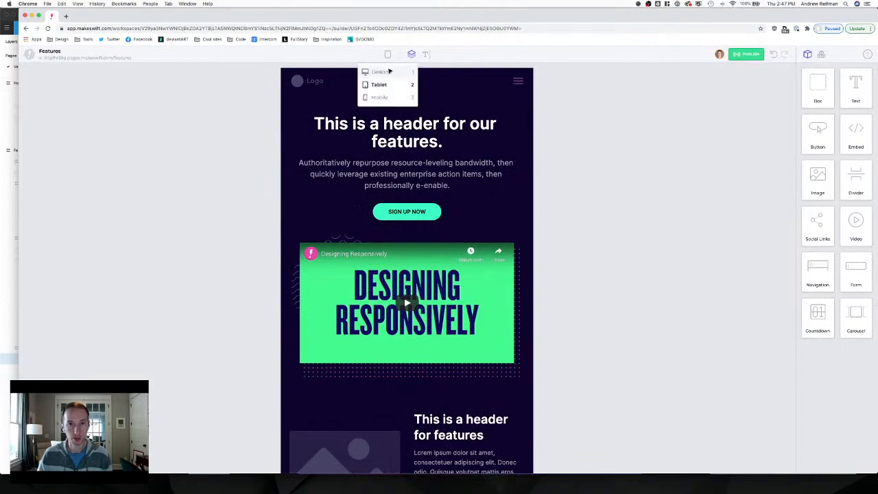
{"action": "left_click", "coordinate": [382, 71]}
{"action": "scroll", "coordinate": [564, 199], "scroll_direction": "down", "scroll_amount": 12}
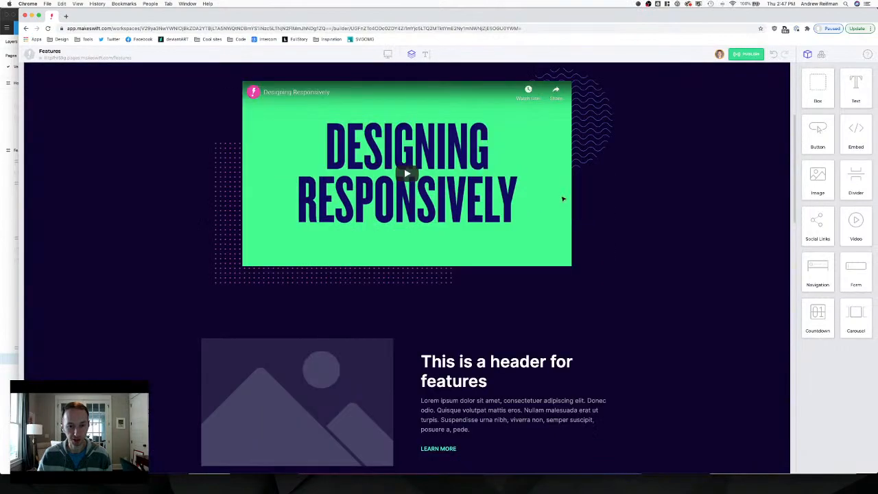
{"action": "scroll", "coordinate": [563, 199], "scroll_direction": "down", "scroll_amount": 2}
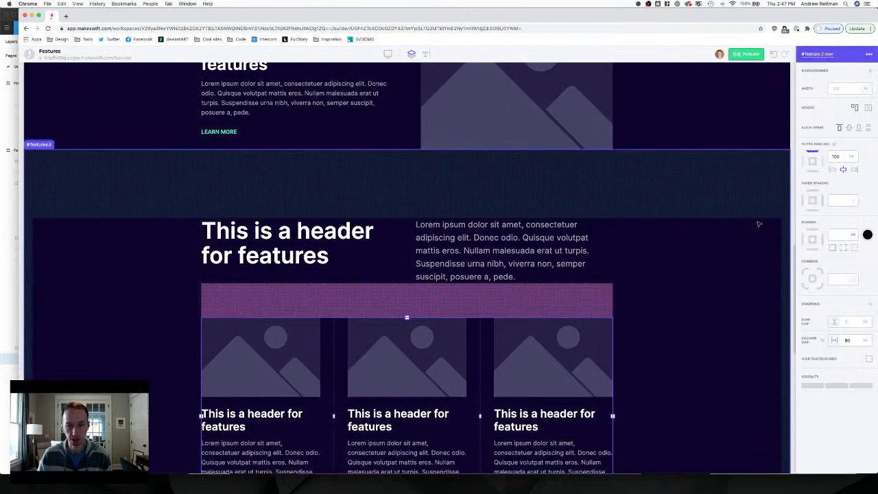
{"action": "left_click", "coordinate": [792, 208]}
{"action": "scroll", "coordinate": [728, 223], "scroll_direction": "down", "scroll_amount": 1}
{"action": "scroll", "coordinate": [727, 223], "scroll_direction": "down", "scroll_amount": 6}
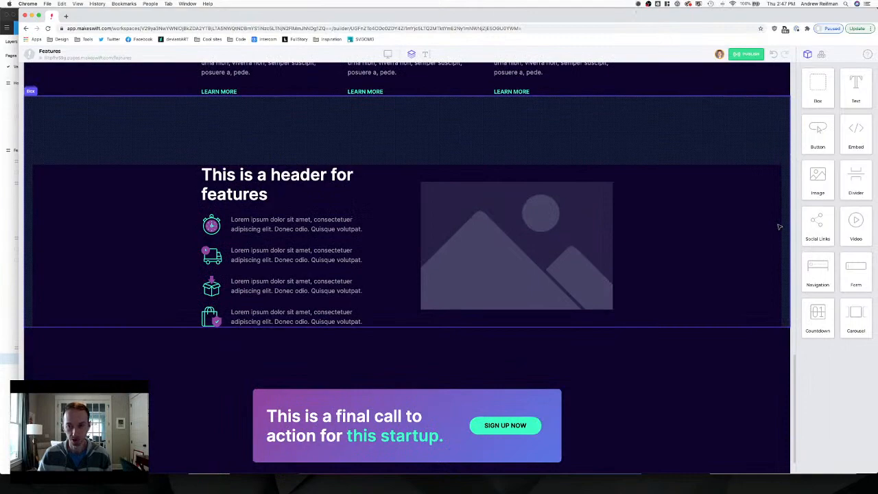
{"action": "scroll", "coordinate": [747, 223], "scroll_direction": "down", "scroll_amount": 1}
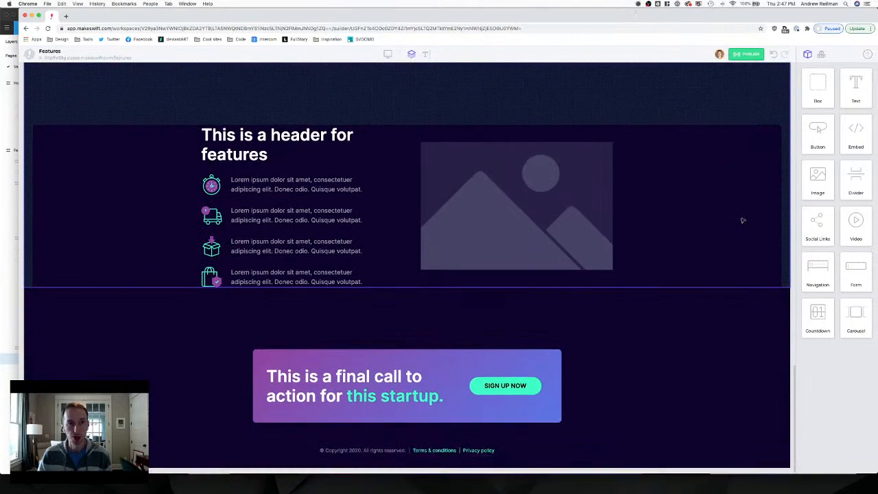
{"action": "scroll", "coordinate": [741, 219], "scroll_direction": "up", "scroll_amount": 4}
{"action": "scroll", "coordinate": [555, 184], "scroll_direction": "up", "scroll_amount": 15}
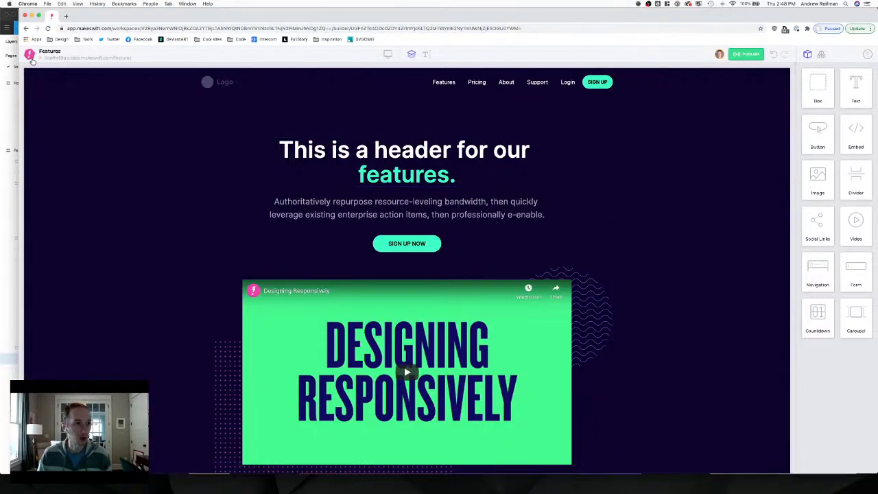
Duplicate the Features page from its page settings, naming the copy "Pricing" with the pathname "pricing".
{"action": "left_click", "coordinate": [31, 59]}
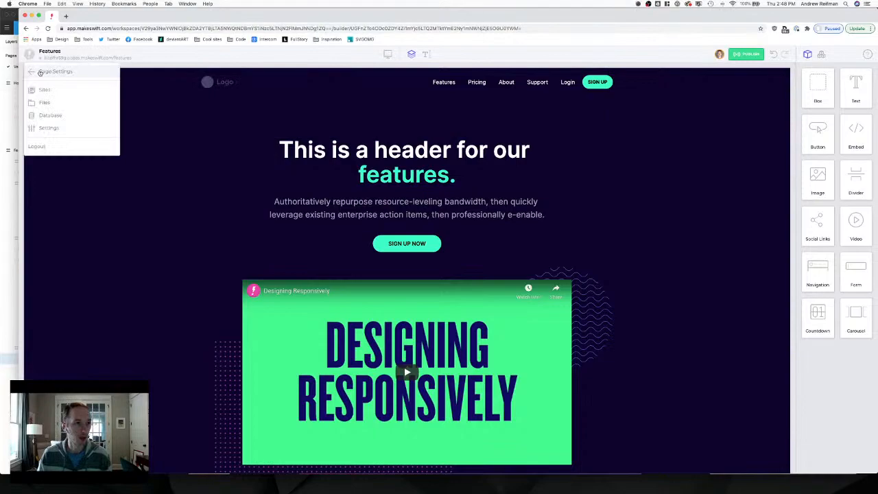
{"action": "left_click", "coordinate": [41, 72]}
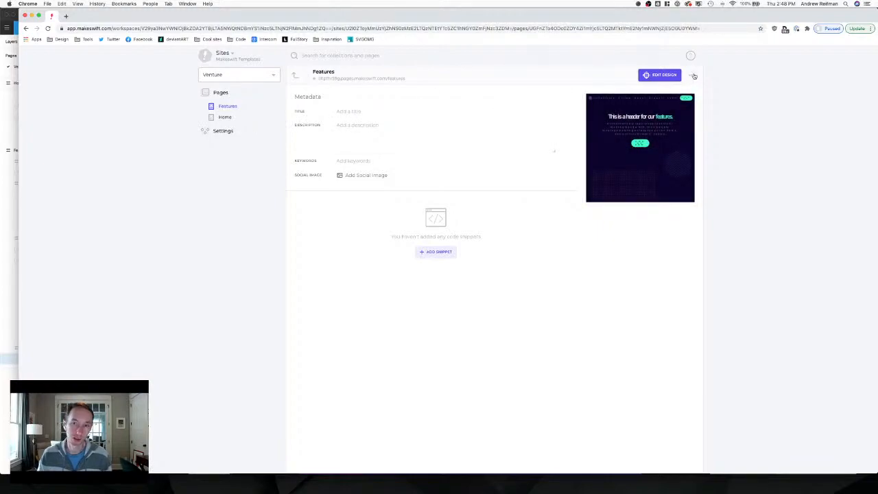
{"action": "left_click", "coordinate": [694, 76]}
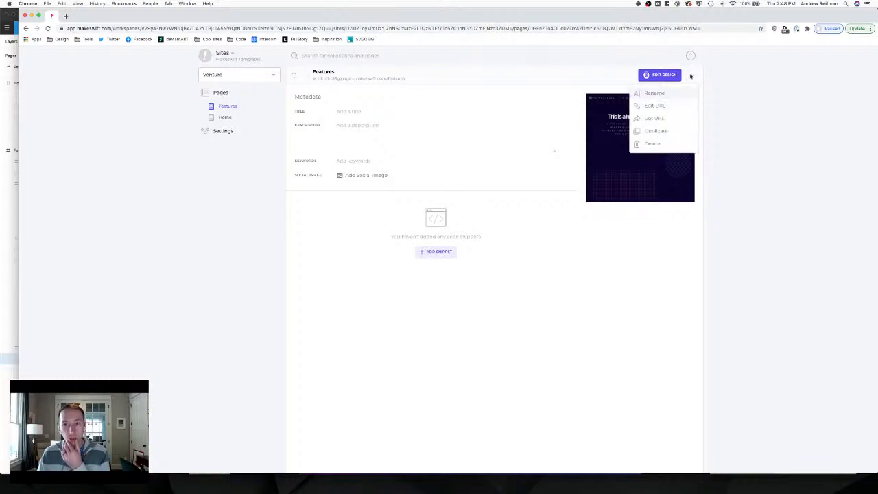
{"action": "left_click", "coordinate": [655, 131]}
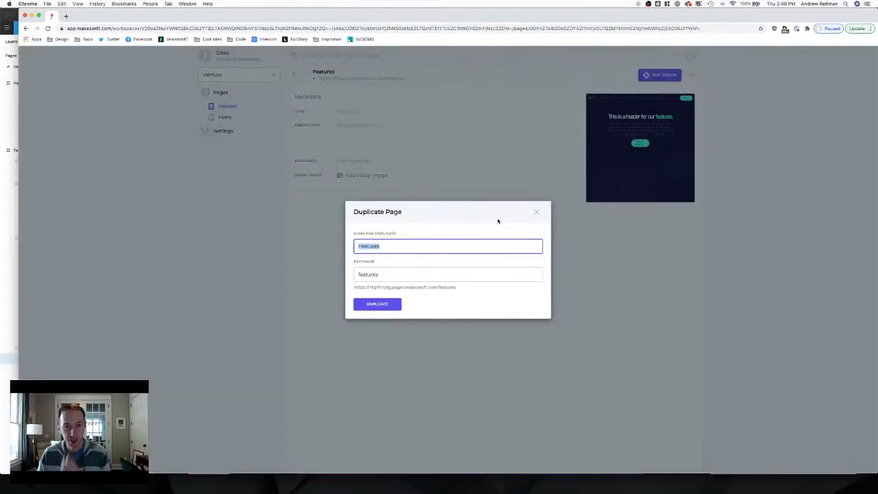
{"action": "type", "text": "Pricing"}
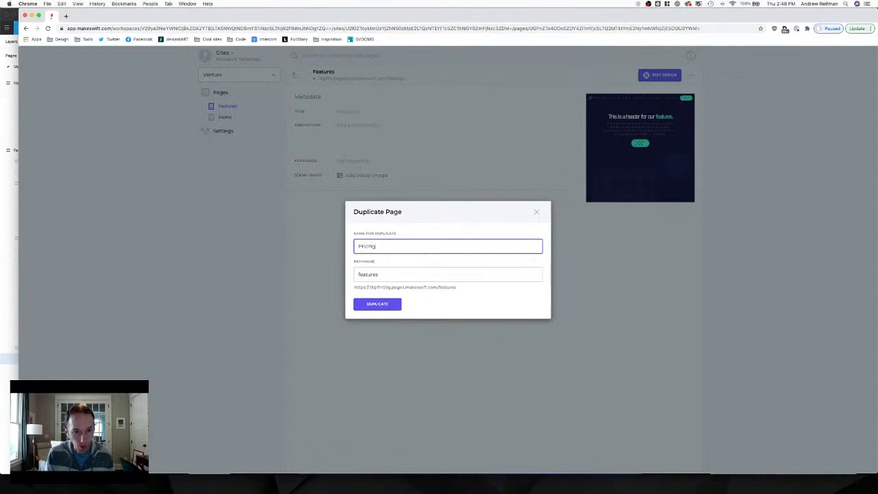
{"action": "left_click", "coordinate": [460, 275]}
{"action": "key", "text": "super+a"}
{"action": "type", "text": "pricing"}
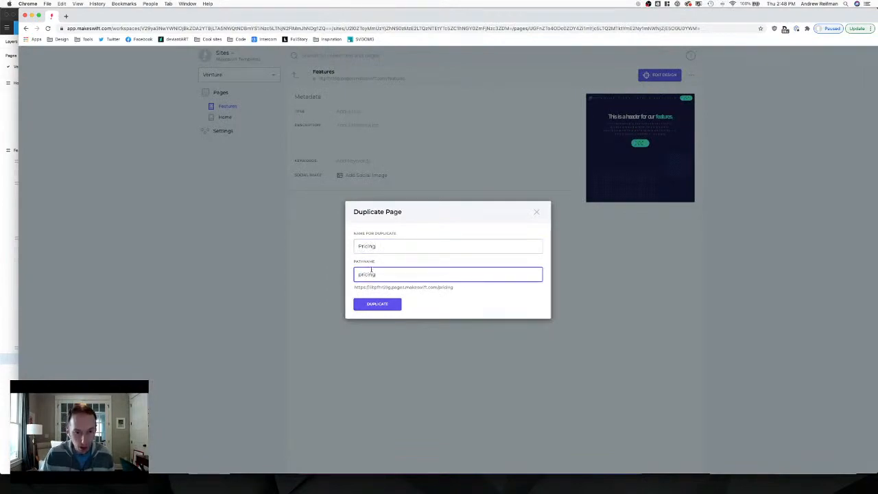
{"action": "left_click", "coordinate": [386, 308]}
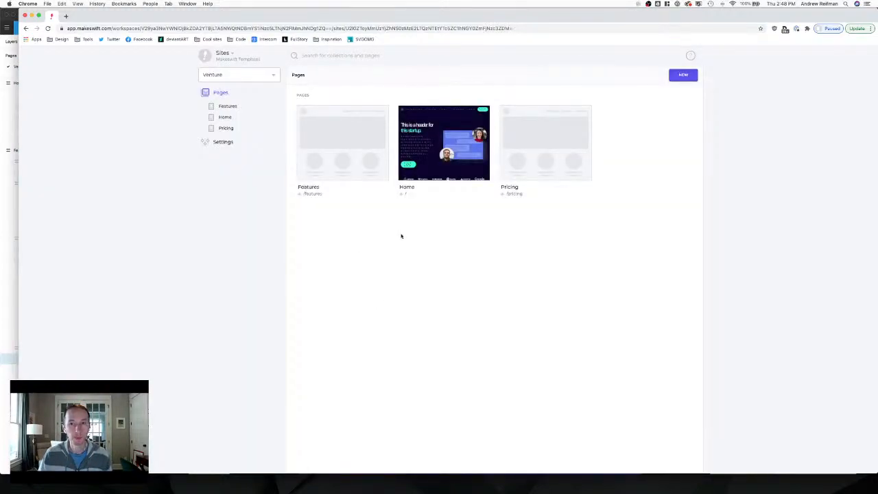
Open the Pricing page's design for editing and delete the video background box below the hero text.
{"action": "left_click", "coordinate": [535, 149]}
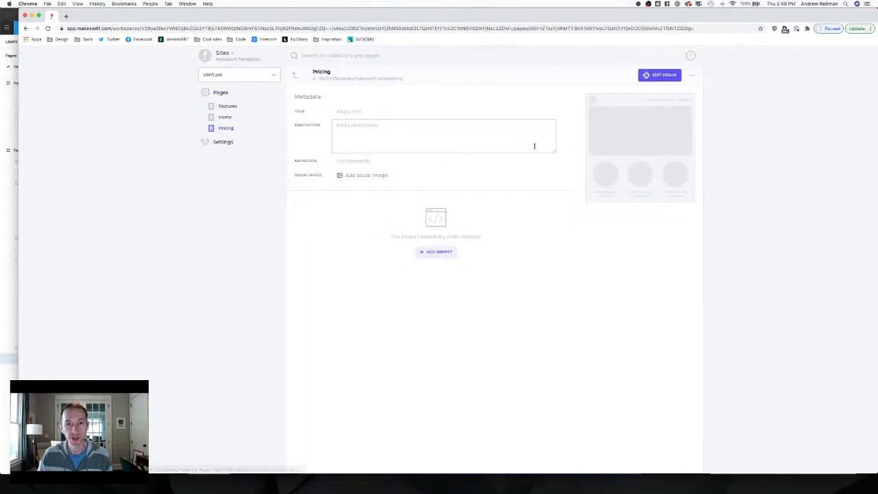
{"action": "left_click", "coordinate": [618, 162]}
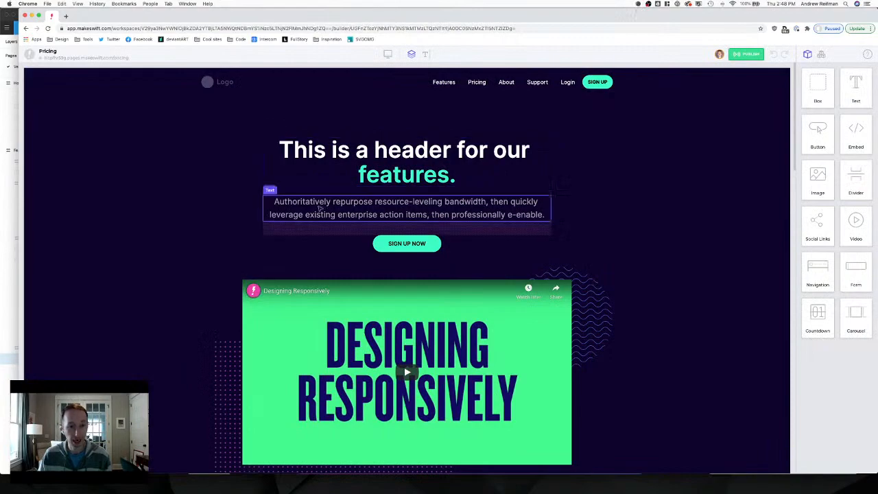
{"action": "scroll", "coordinate": [165, 232], "scroll_direction": "down", "scroll_amount": 2}
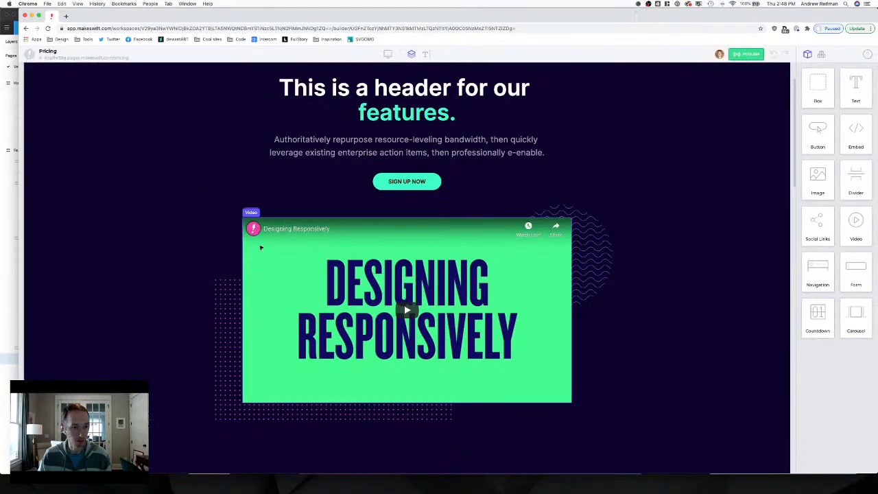
{"action": "left_click", "coordinate": [253, 205]}
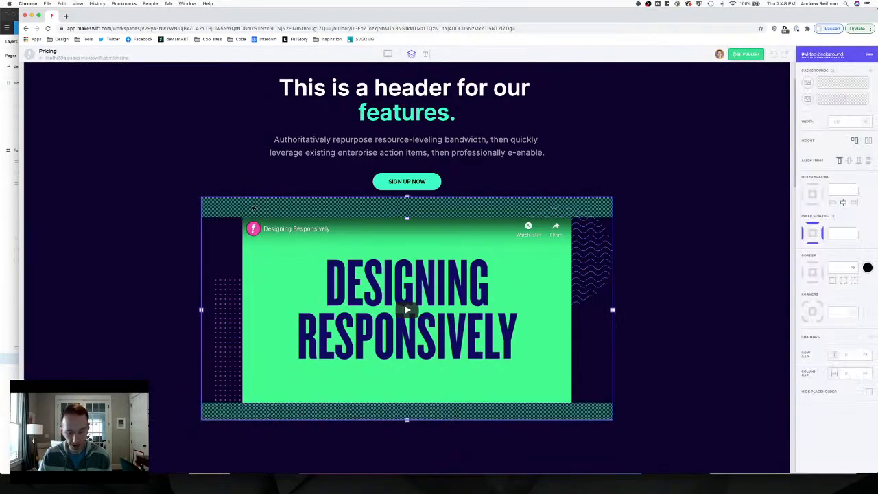
{"action": "key", "text": "Delete"}
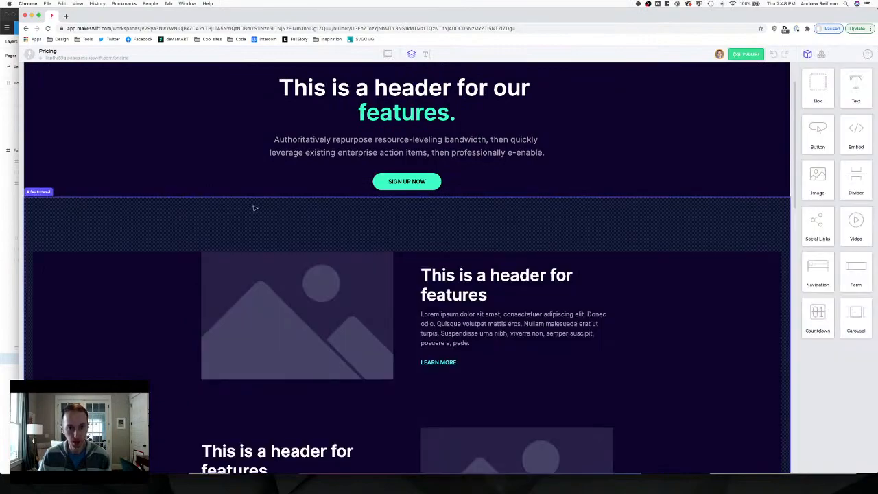
Delete the three feature sections between the hero and the final call to action on the Pricing page.
{"action": "left_click", "coordinate": [98, 231]}
{"action": "key", "text": "Delete"}
{"action": "scroll", "coordinate": [93, 219], "scroll_direction": "down", "scroll_amount": 3}
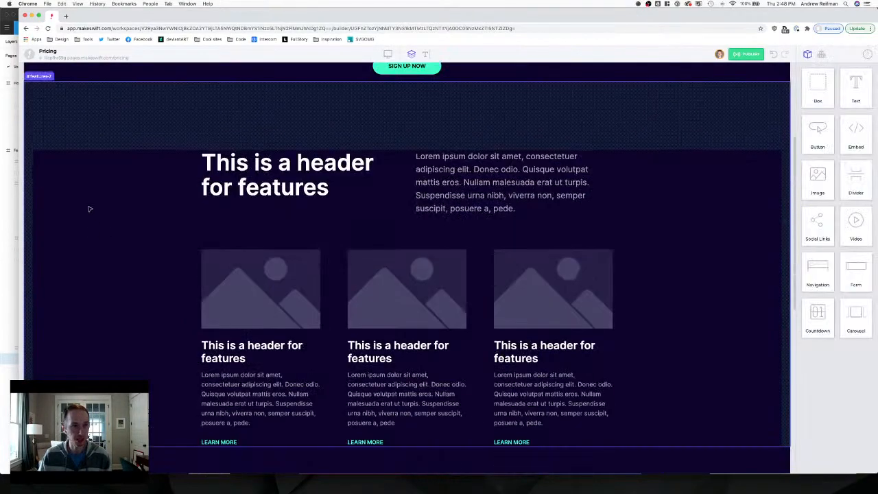
{"action": "left_click", "coordinate": [89, 207]}
{"action": "key", "text": "Delete"}
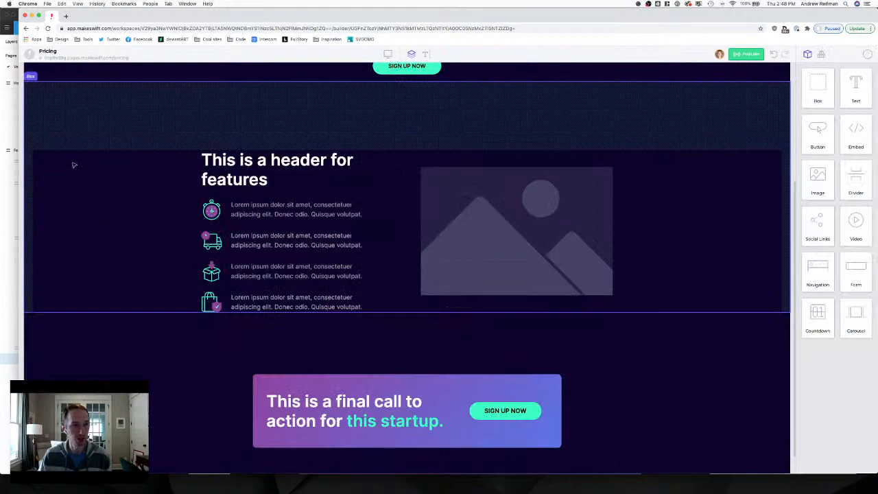
{"action": "left_click", "coordinate": [68, 136]}
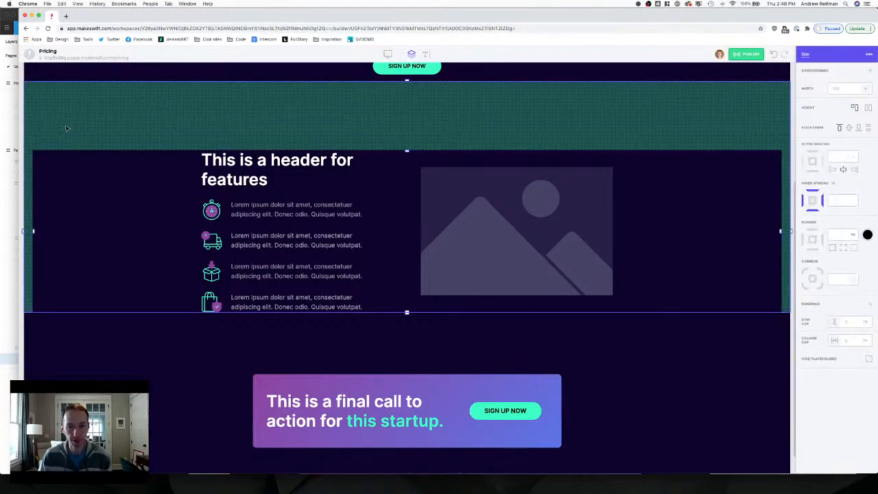
{"action": "key", "text": "Delete"}
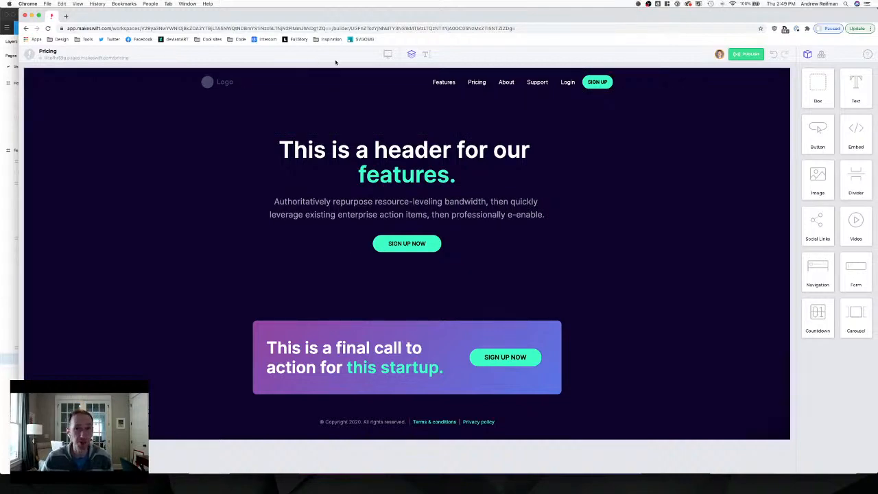
Replace "features" with "pricing" in the hero heading and colour the new word with the green site colour.
{"action": "left_click", "coordinate": [426, 54]}
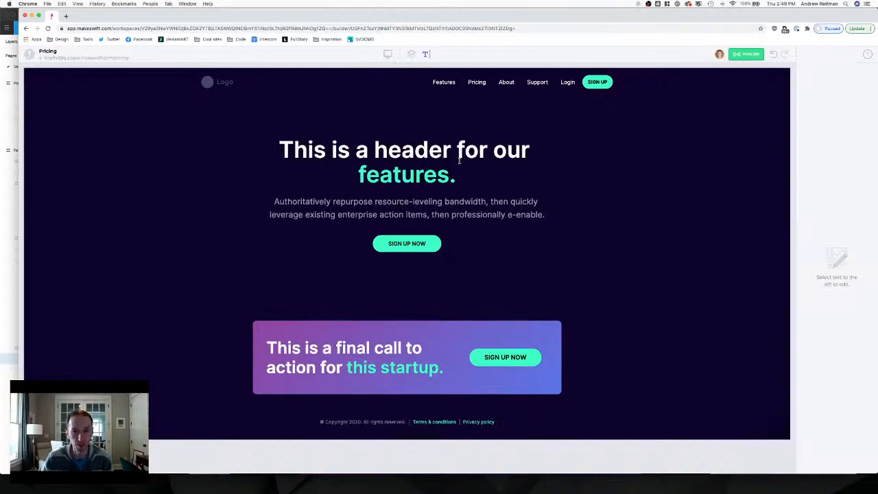
{"action": "double_click", "coordinate": [419, 175]}
{"action": "type", "text": "pricing"}
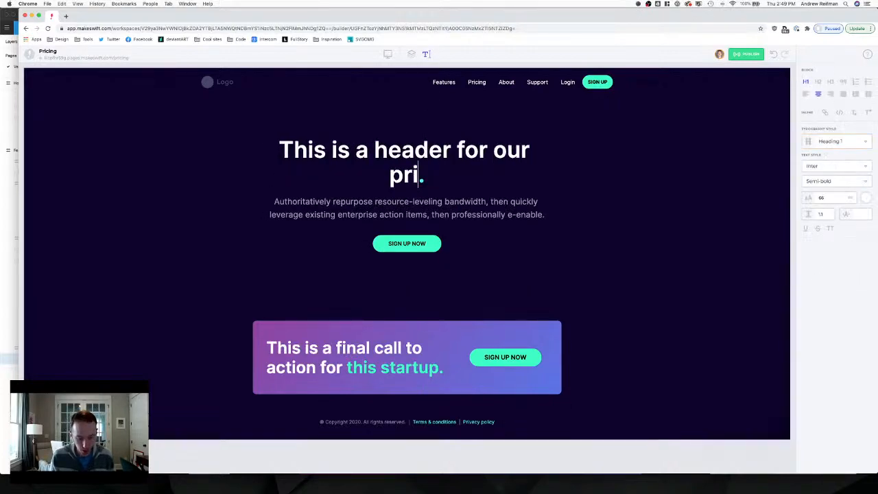
{"action": "double_click", "coordinate": [419, 175]}
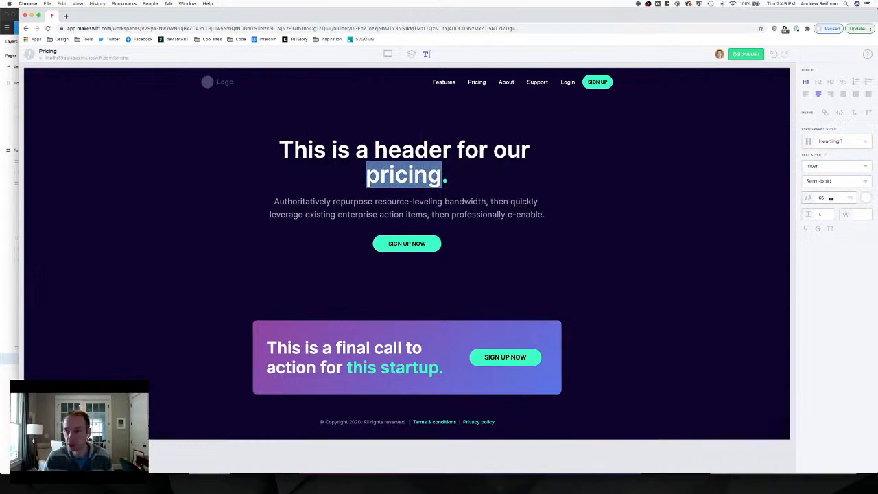
{"action": "left_click", "coordinate": [866, 198]}
{"action": "left_click", "coordinate": [806, 254]}
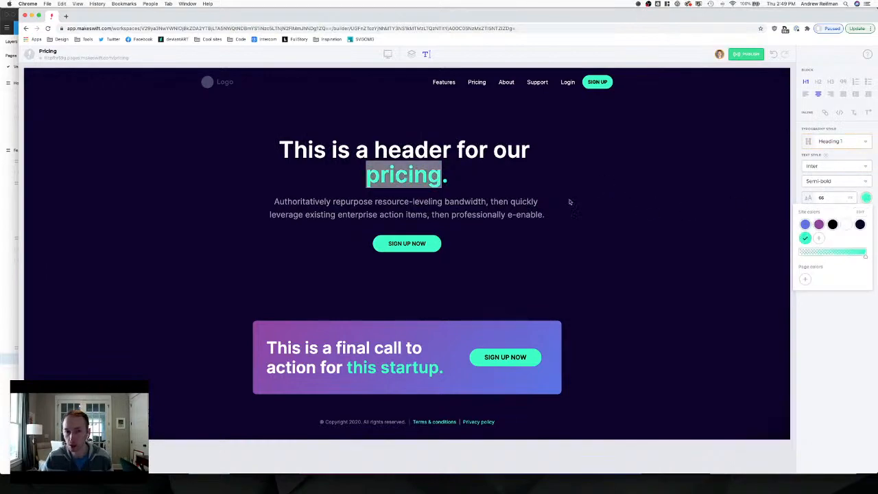
{"action": "left_click", "coordinate": [415, 158]}
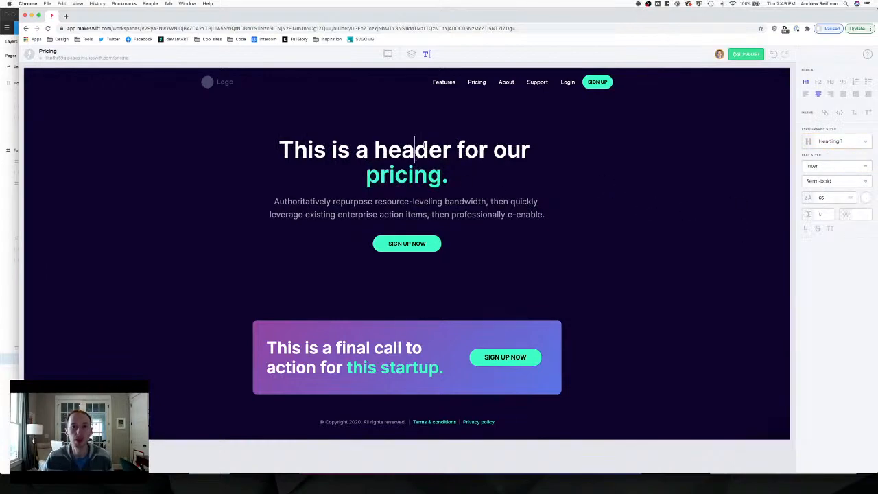
Delete the Sign up now button beneath the hero paragraph.
{"action": "left_click", "coordinate": [412, 55]}
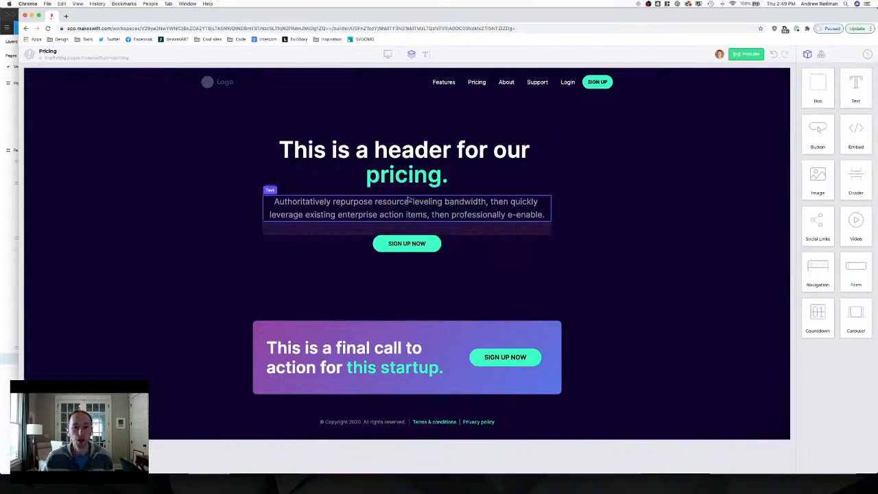
{"action": "left_click", "coordinate": [402, 243]}
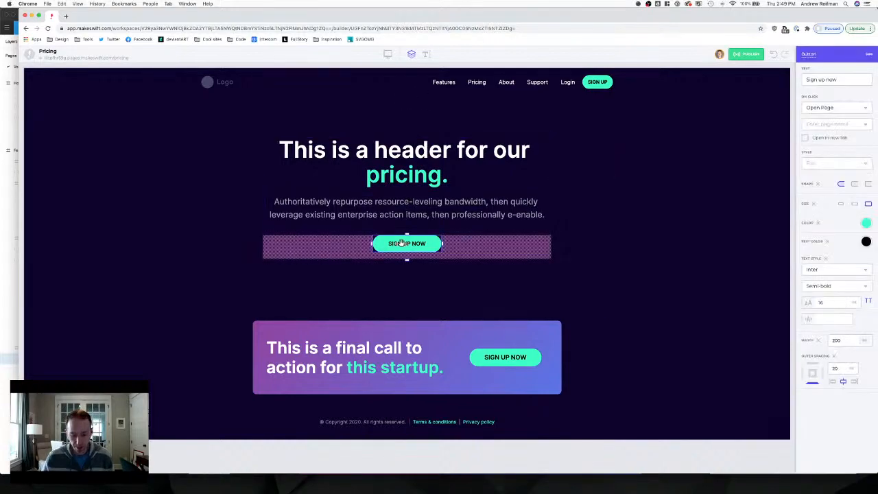
{"action": "key", "text": "BackSpace"}
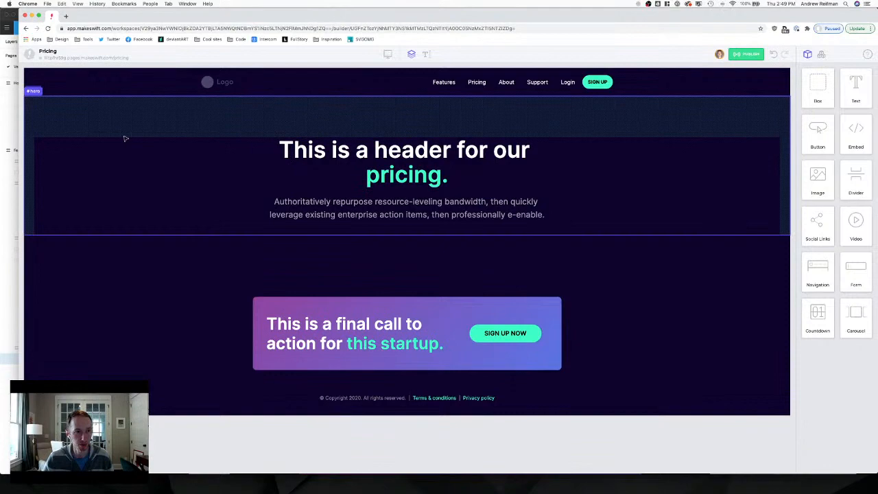
Duplicate the hero section and remove the heading and paragraph from the copy, leaving an empty box.
{"action": "left_click", "coordinate": [125, 138]}
{"action": "key", "text": "super+d"}
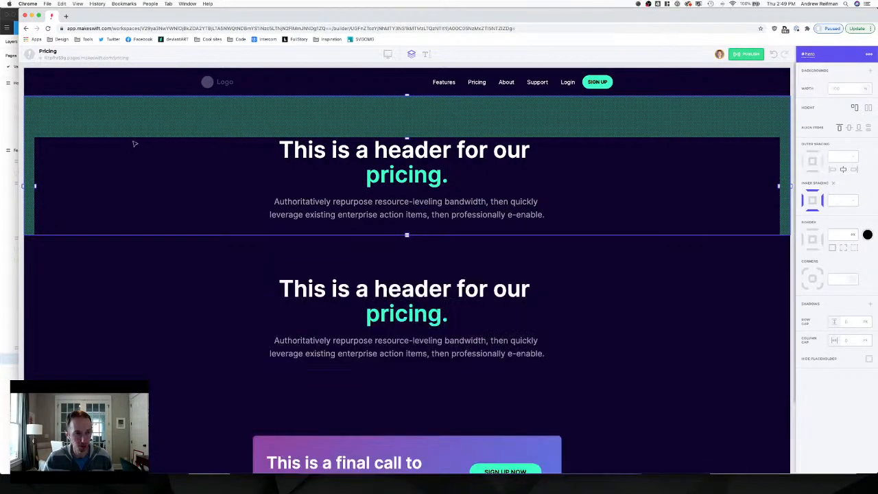
{"action": "left_click", "coordinate": [363, 293]}
{"action": "key", "text": "BackSpace"}
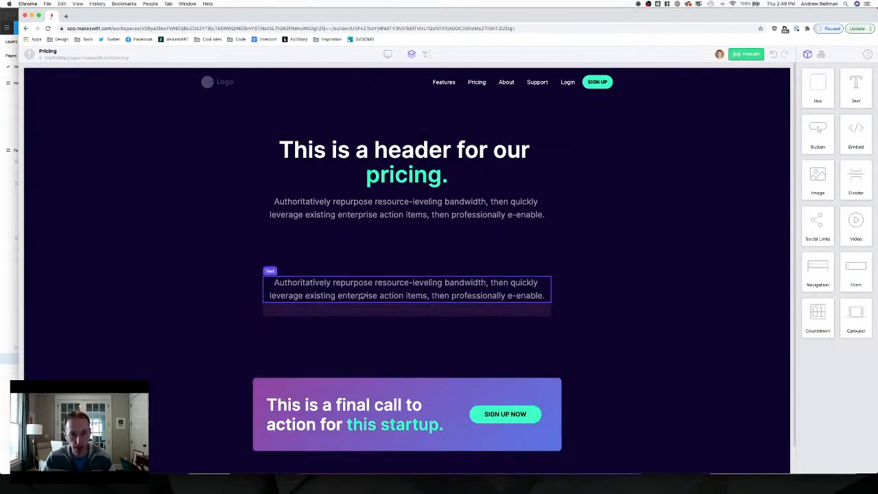
{"action": "key", "text": "BackSpace"}
Rename the duplicated section's hero-content container to "Box".
{"action": "left_click", "coordinate": [277, 273]}
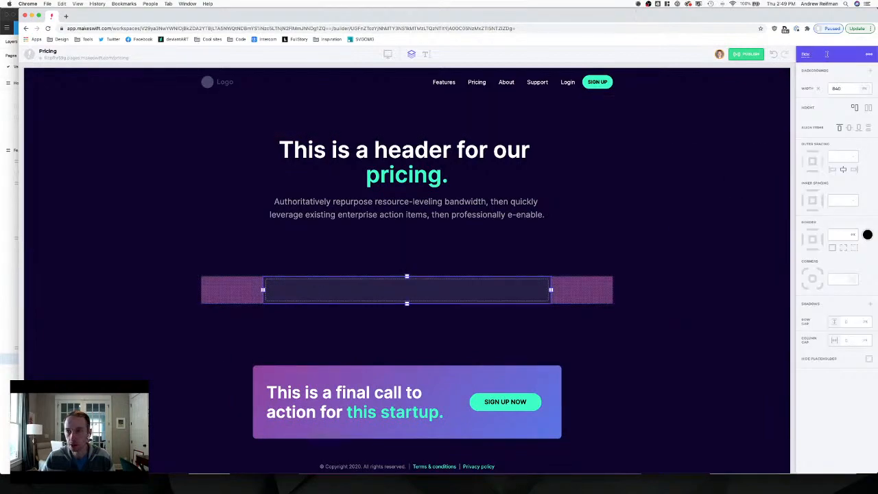
{"action": "left_click", "coordinate": [404, 251]}
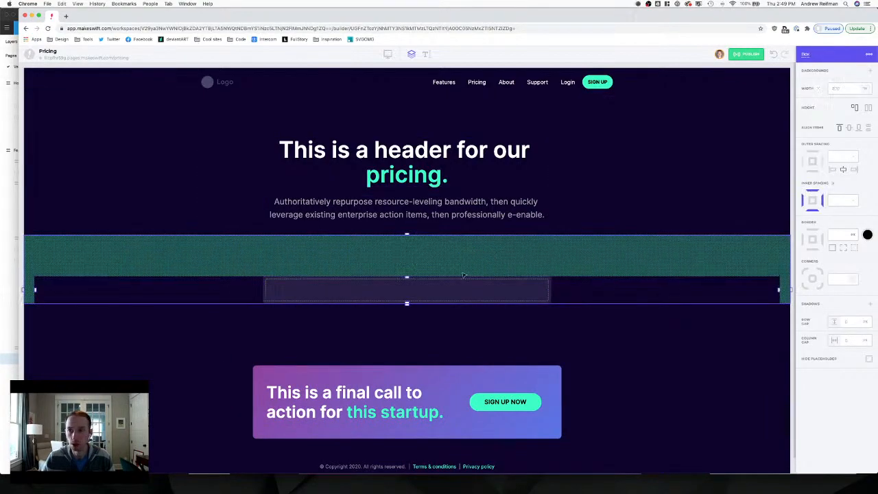
{"action": "left_click", "coordinate": [576, 289]}
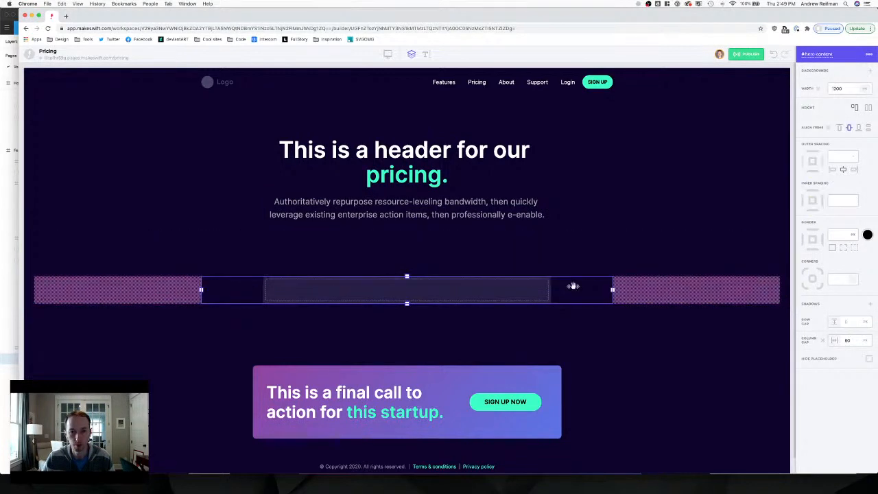
{"action": "left_click", "coordinate": [510, 289]}
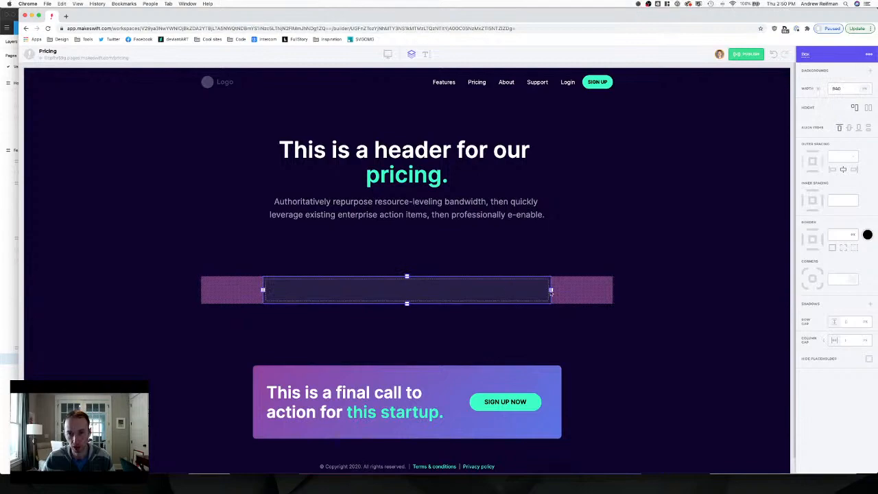
{"action": "left_click", "coordinate": [602, 324]}
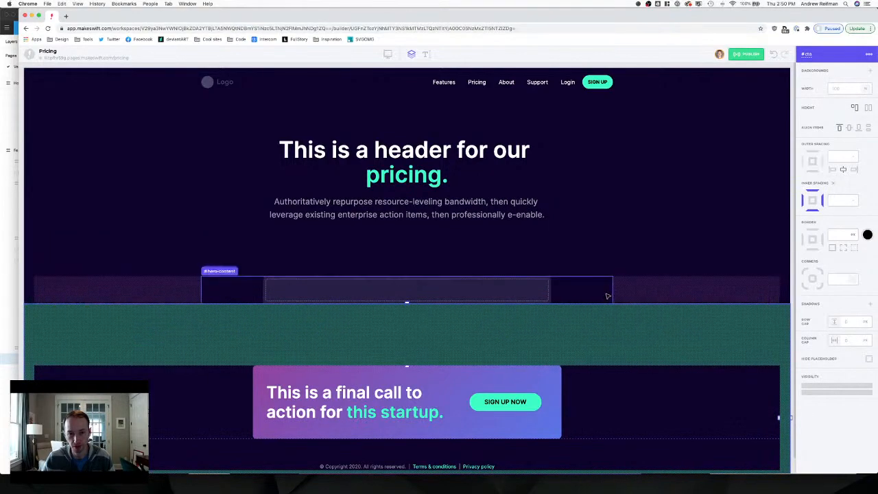
{"action": "left_click", "coordinate": [605, 295]}
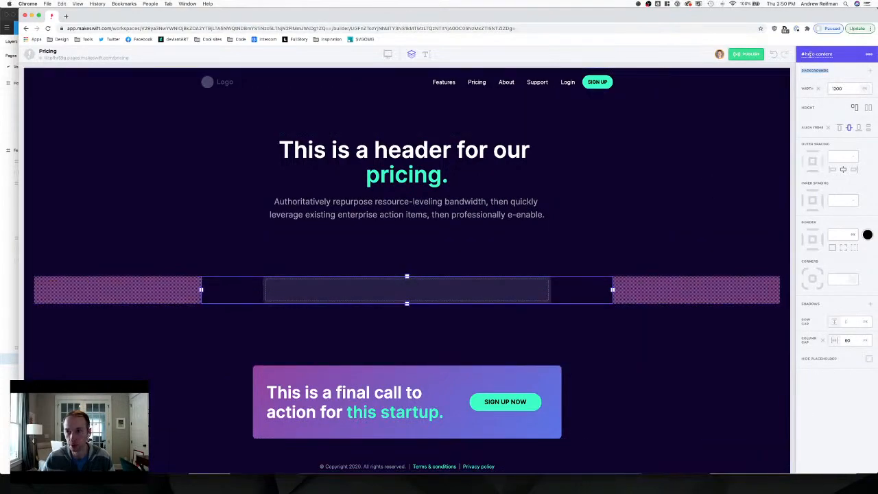
{"action": "double_click", "coordinate": [816, 54]}
{"action": "type", "text": "Box"}
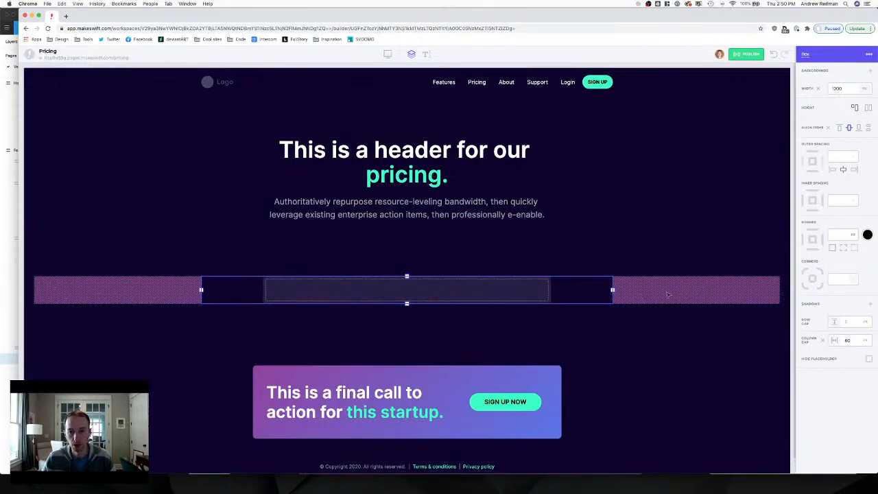
Name the duplicated outer section box "plans".
{"action": "left_click", "coordinate": [548, 270]}
{"action": "left_click", "coordinate": [806, 55]}
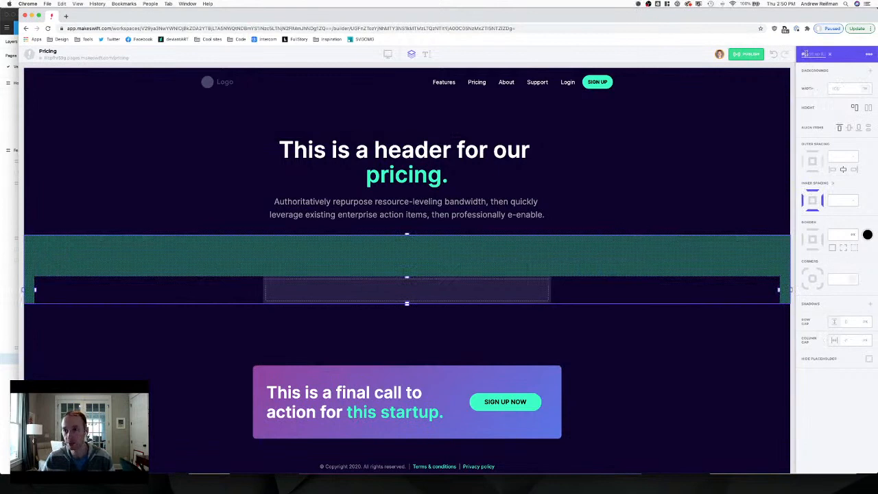
{"action": "type", "text": "plans"}
{"action": "key", "text": "Return"}
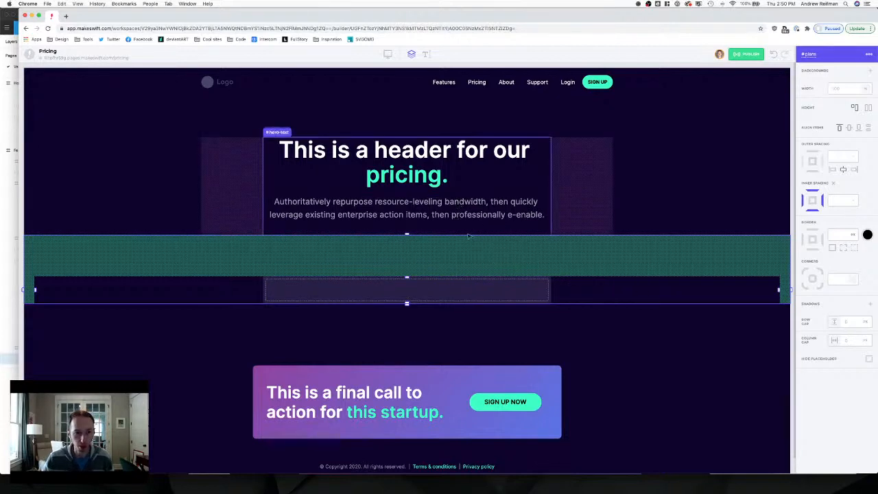
Reduce the hero paragraph's bottom outer spacing to 0.
{"action": "left_click", "coordinate": [417, 219]}
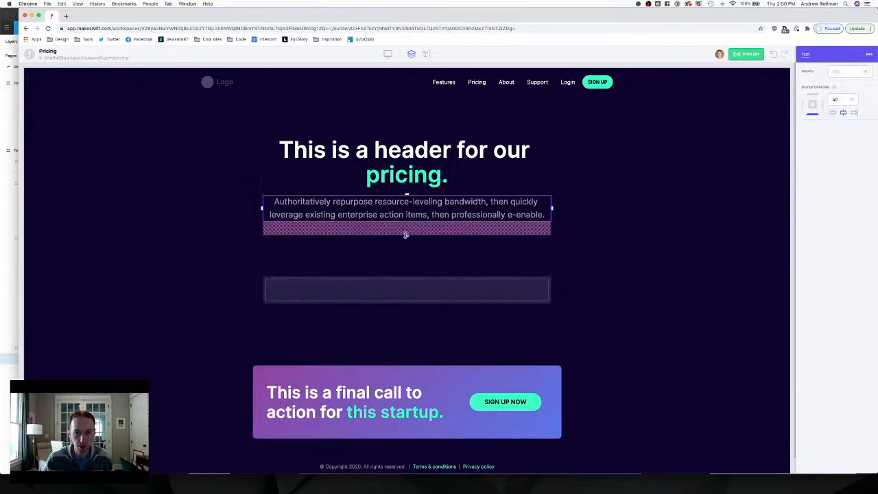
{"action": "left_click_drag", "start_coordinate": [406, 235], "coordinate": [406, 221]}
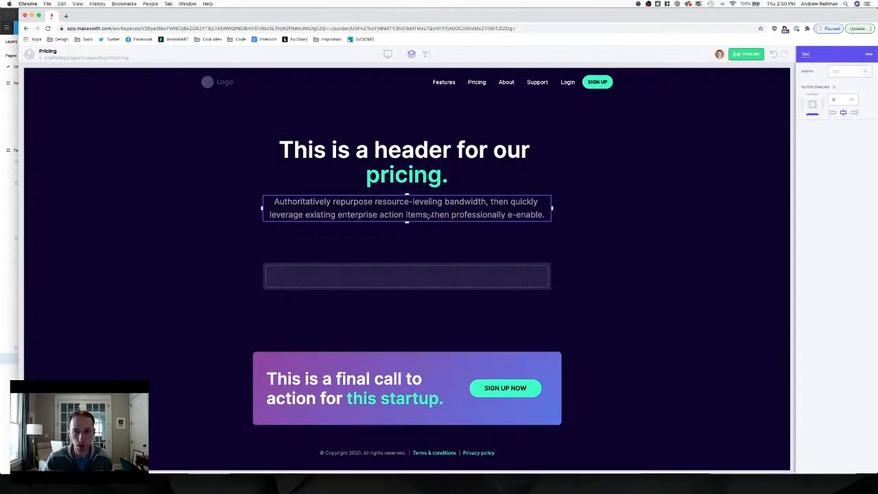
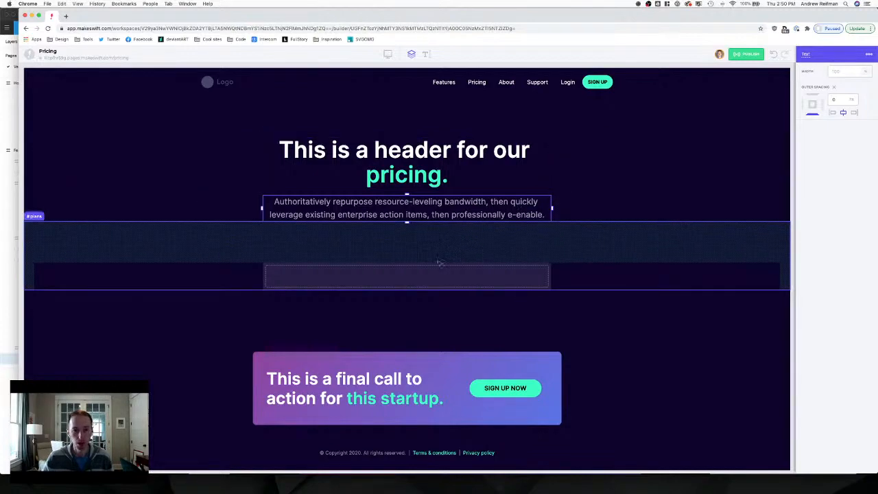
Widen the empty inner box of the plans section to 100% of its container and name it "plan-1".
{"action": "left_click", "coordinate": [577, 275]}
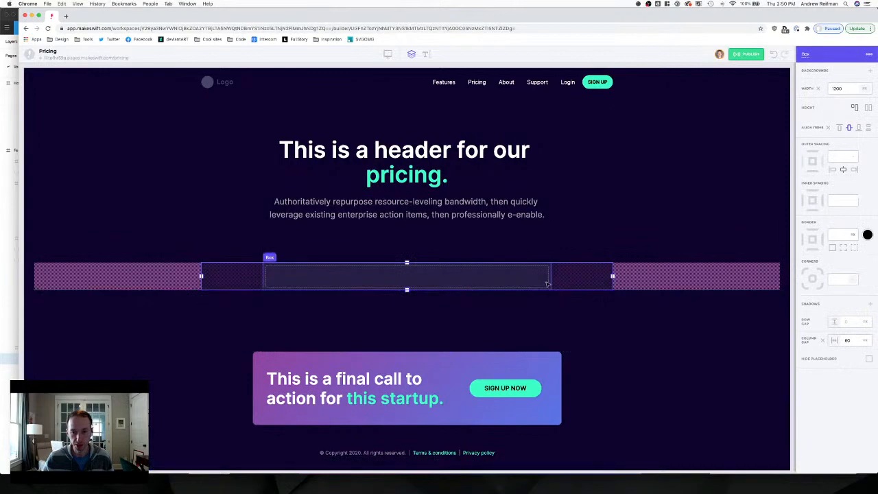
{"action": "left_click", "coordinate": [545, 282]}
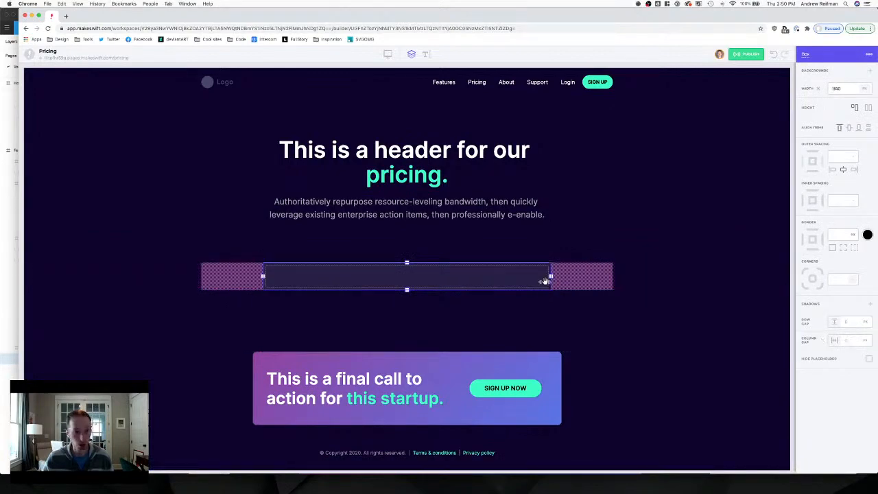
{"action": "left_click_drag", "start_coordinate": [550, 277], "coordinate": [636, 276]}
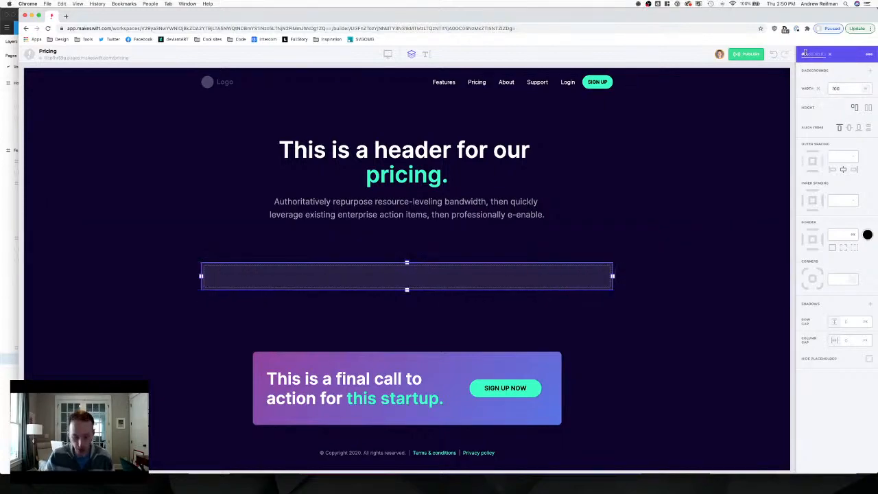
{"action": "type", "text": "plan-1"}
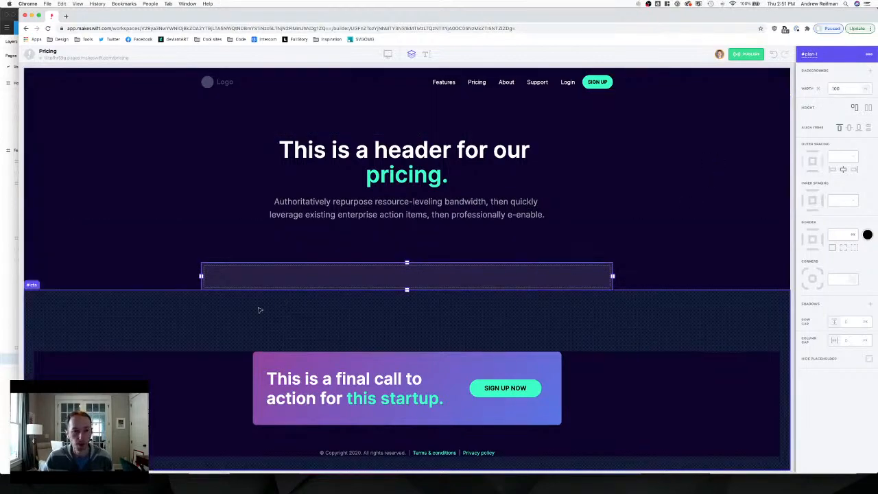
Name the 1200-wide container box around plan-1 "plans-list".
{"action": "left_click", "coordinate": [212, 269]}
{"action": "mouse_move", "coordinate": [212, 258]}
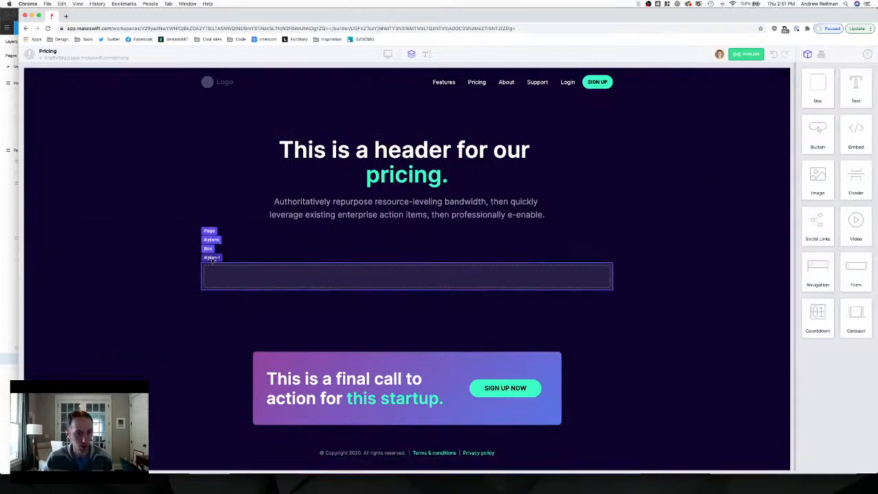
{"action": "left_click", "coordinate": [209, 249]}
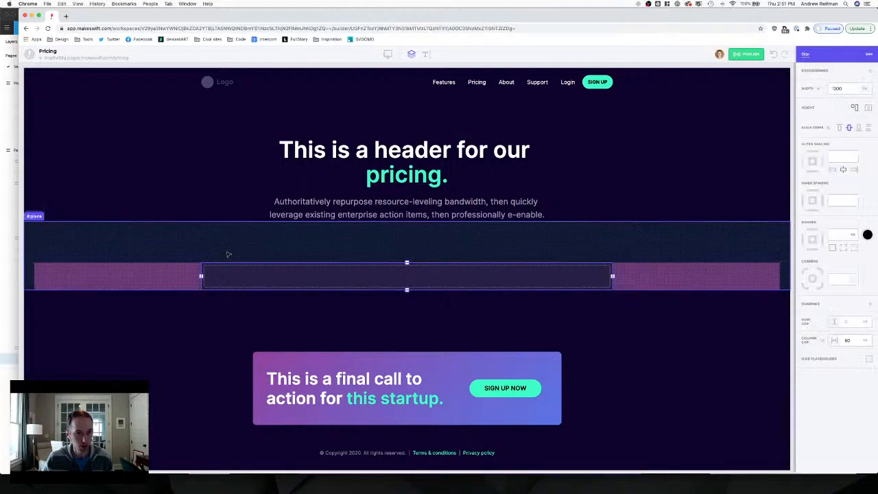
{"action": "type", "text": "plans-r"}
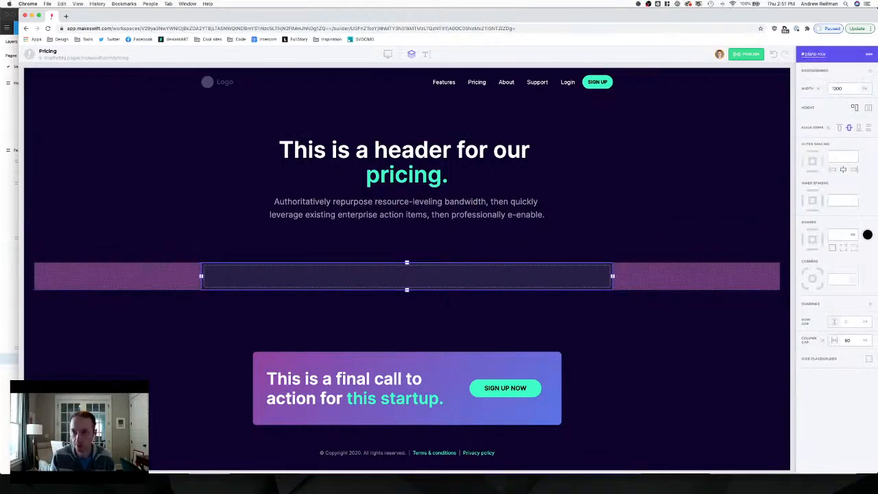
{"action": "double_click", "coordinate": [821, 53]}
{"action": "type", "text": "list"}
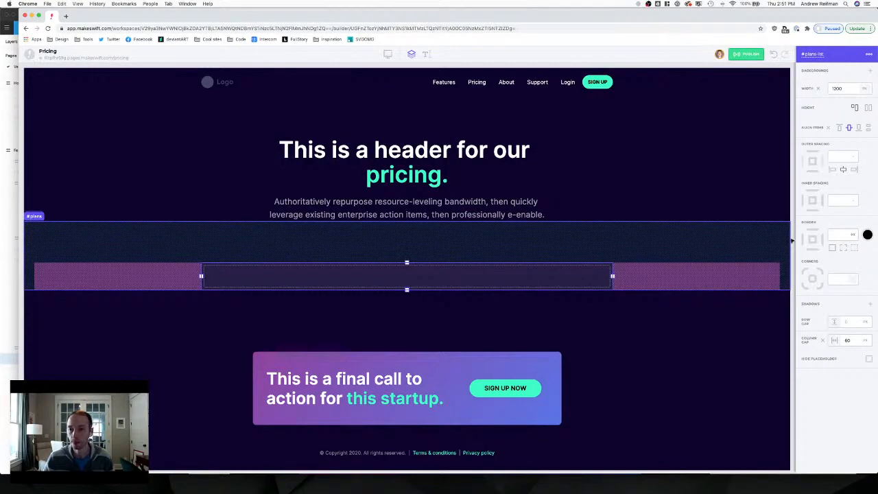
Give the plan-1 box a white background color with its opacity lowered to a faint tint.
{"action": "left_click", "coordinate": [791, 241]}
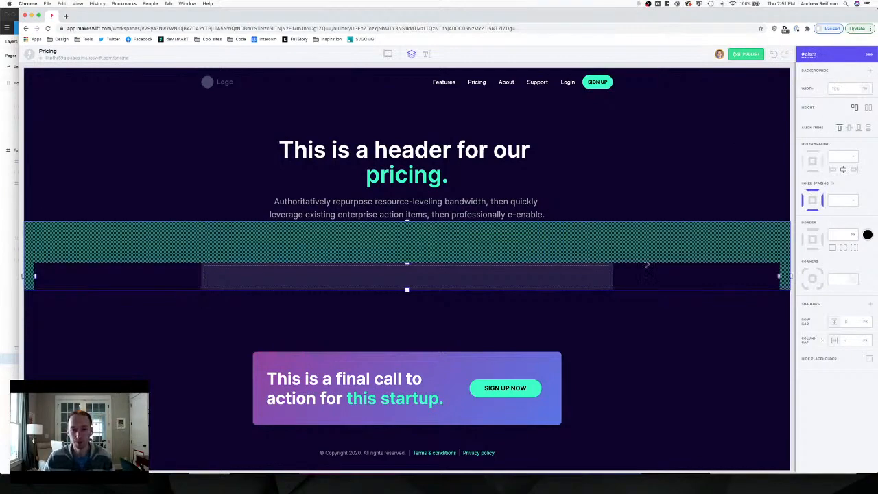
{"action": "left_click", "coordinate": [581, 277]}
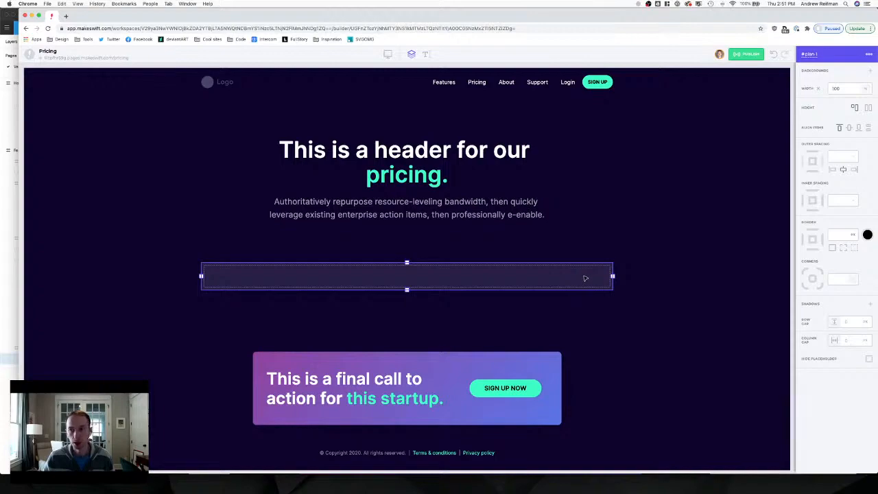
{"action": "left_click", "coordinate": [869, 72]}
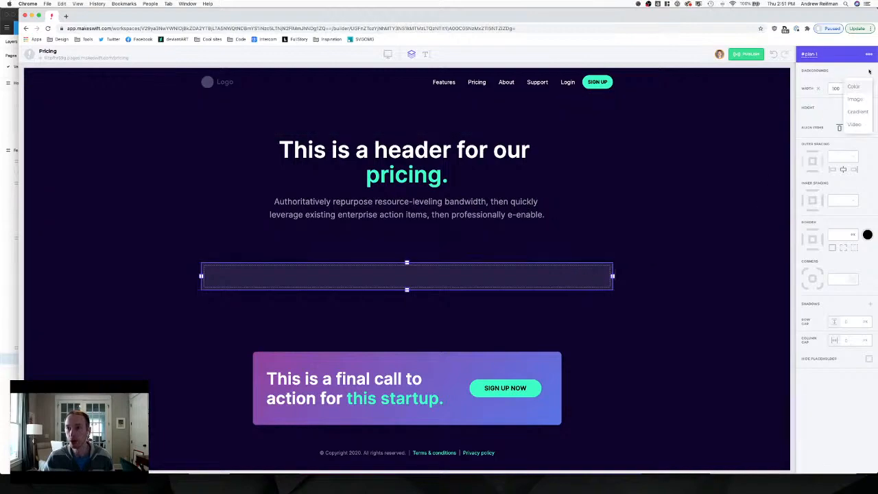
{"action": "left_click", "coordinate": [854, 88]}
{"action": "left_click", "coordinate": [808, 83]}
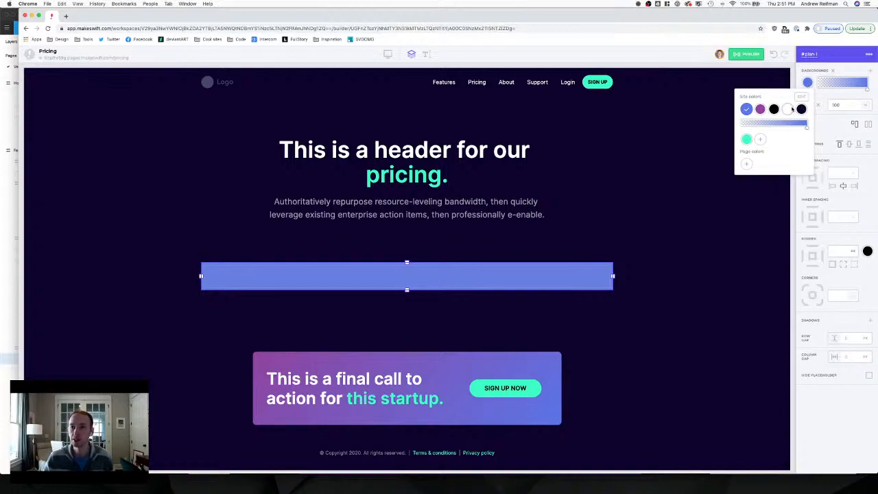
{"action": "left_click", "coordinate": [789, 110]}
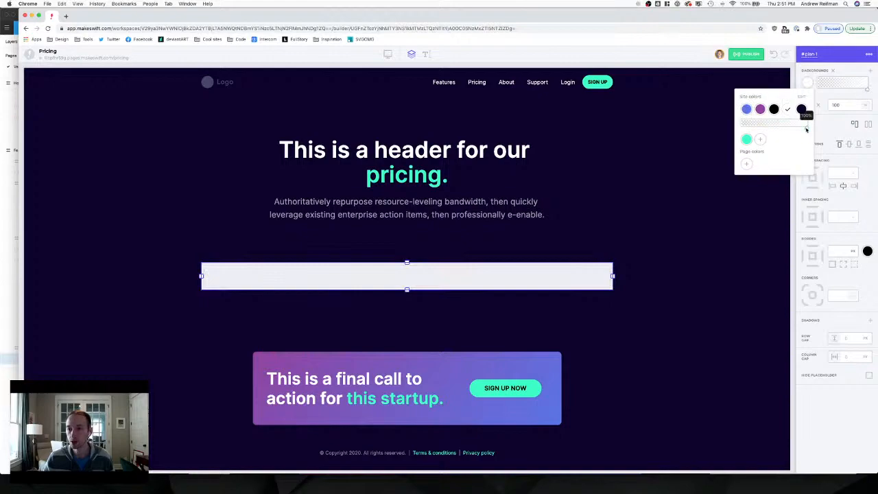
{"action": "left_click_drag", "start_coordinate": [806, 124], "coordinate": [748, 129]}
{"action": "left_click", "coordinate": [793, 200]}
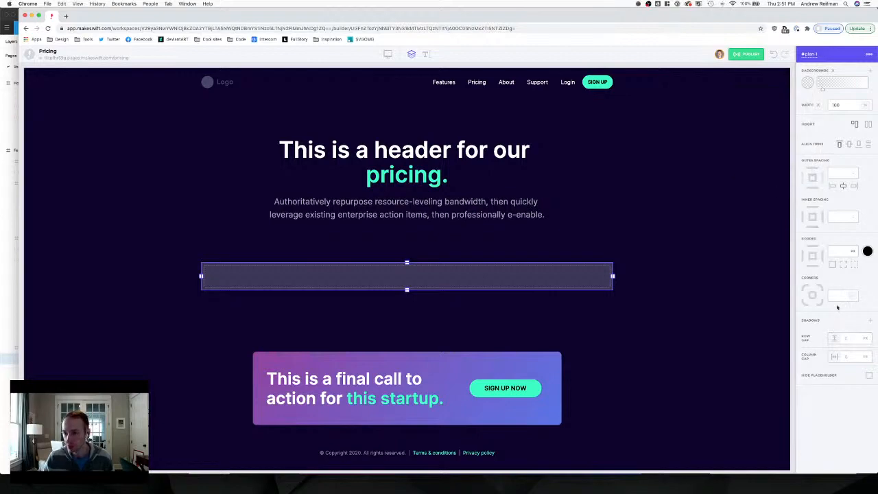
Round all corners of the plan-1 box with a radius of 10.
{"action": "left_click", "coordinate": [838, 297]}
{"action": "type", "text": "8"}
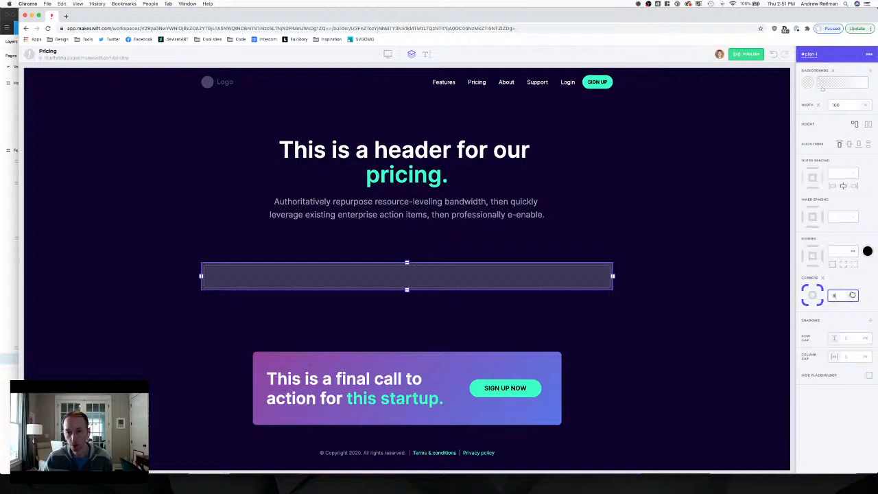
{"action": "key", "text": "BackSpace"}
{"action": "type", "text": "10"}
{"action": "key", "text": "Return"}
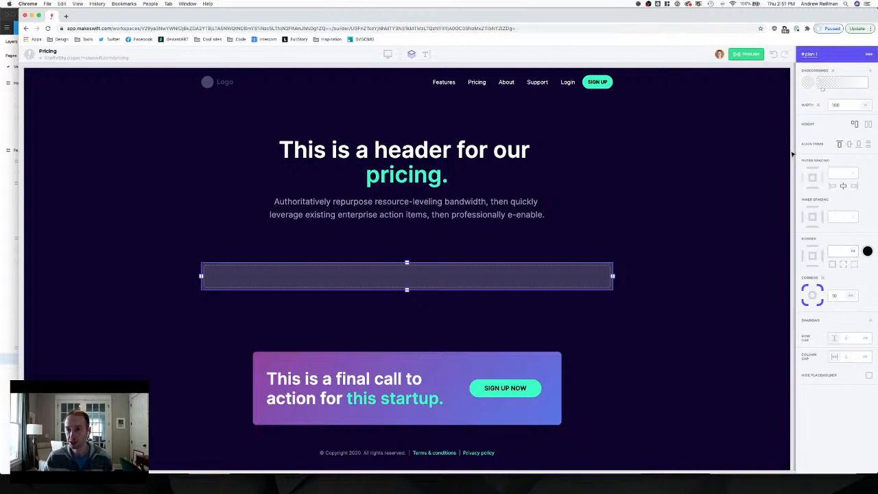
{"action": "key", "text": "Escape"}
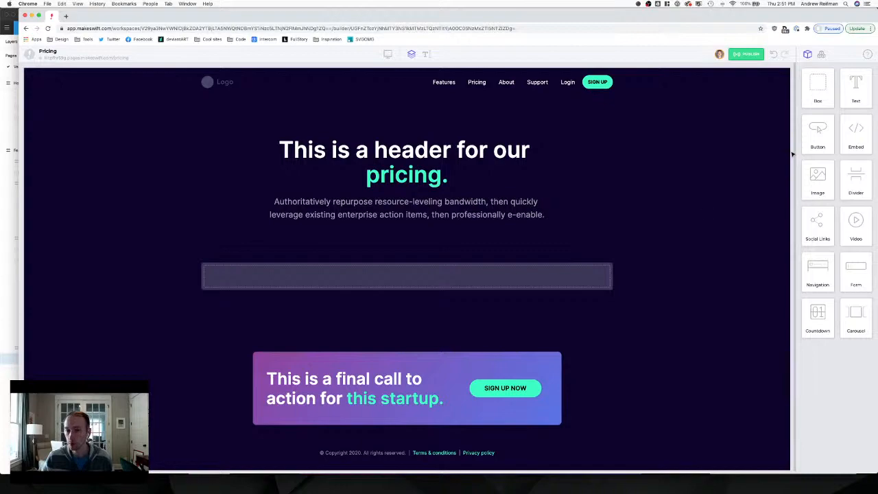
Set the plan-1 box's inner spacing to 30 on all sides.
{"action": "left_click", "coordinate": [580, 278]}
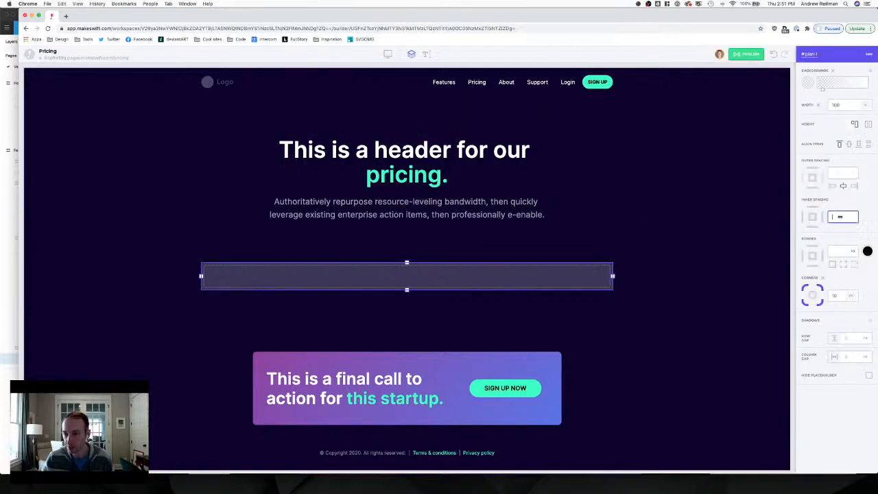
{"action": "left_click_drag", "start_coordinate": [839, 217], "coordinate": [849, 217]}
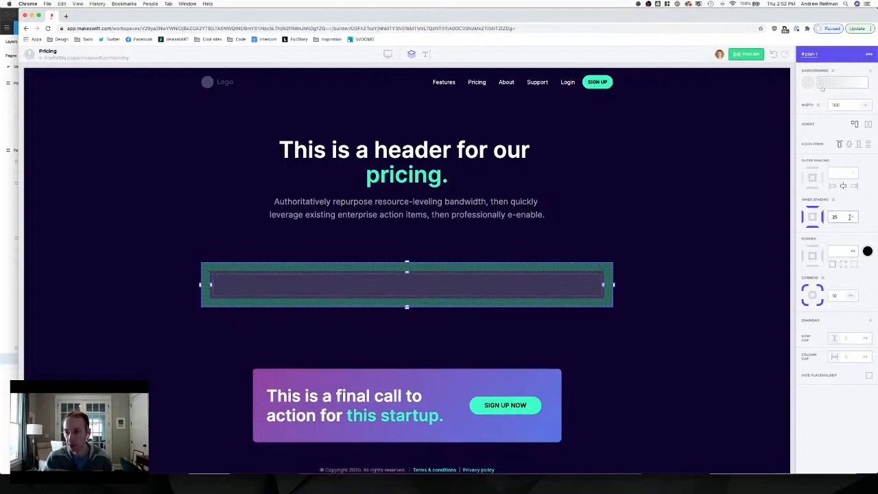
{"action": "left_click_drag", "start_coordinate": [845, 216], "coordinate": [847, 217]}
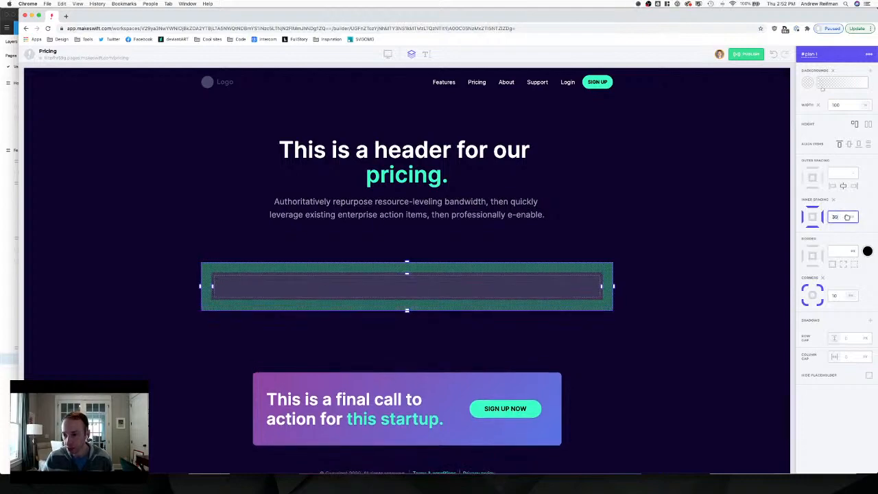
{"action": "left_click", "coordinate": [794, 198]}
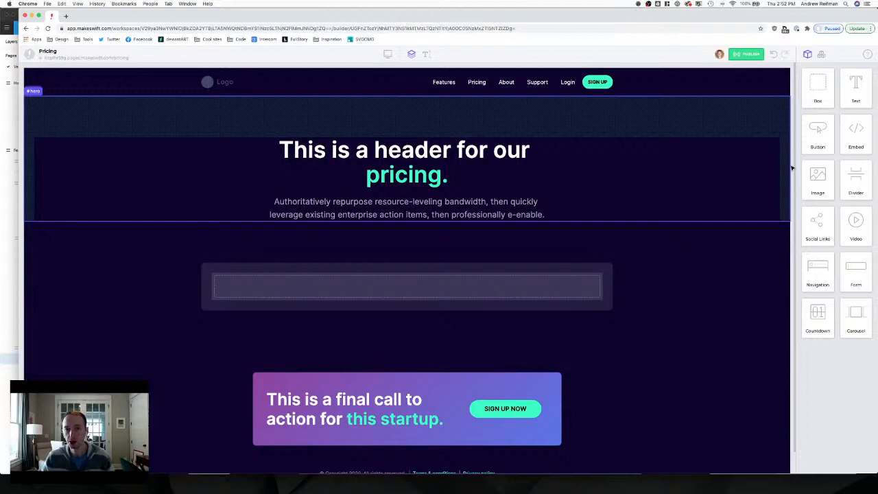
Copy the hero paragraph and the hero heading into the plan-1 box, with the heading below the paragraph.
{"action": "left_click", "coordinate": [459, 202]}
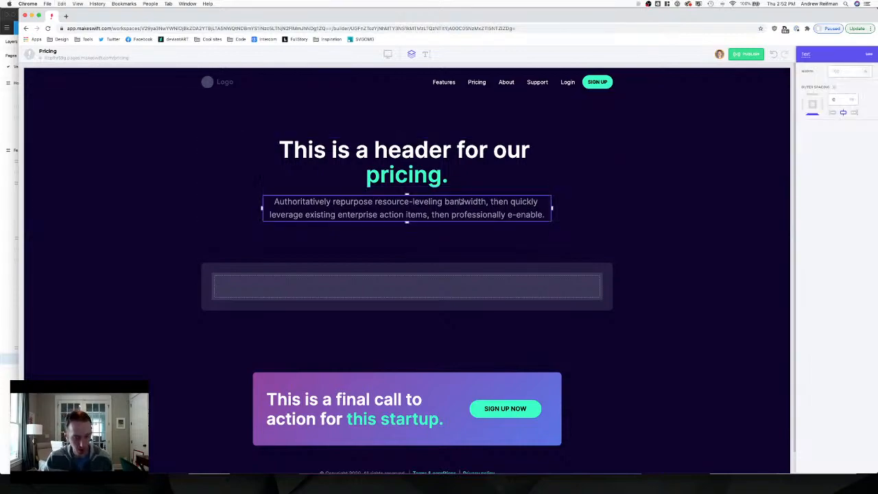
{"action": "left_click_drag", "start_coordinate": [459, 201], "coordinate": [405, 285]}
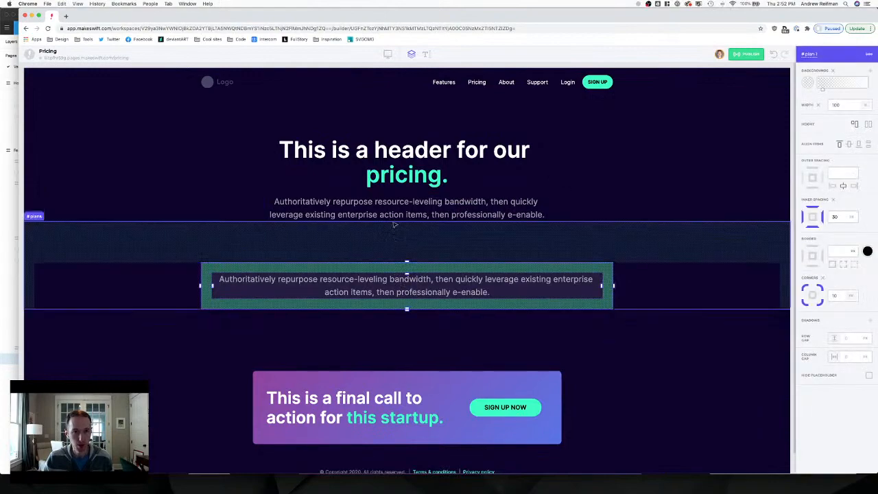
{"action": "left_click", "coordinate": [403, 175]}
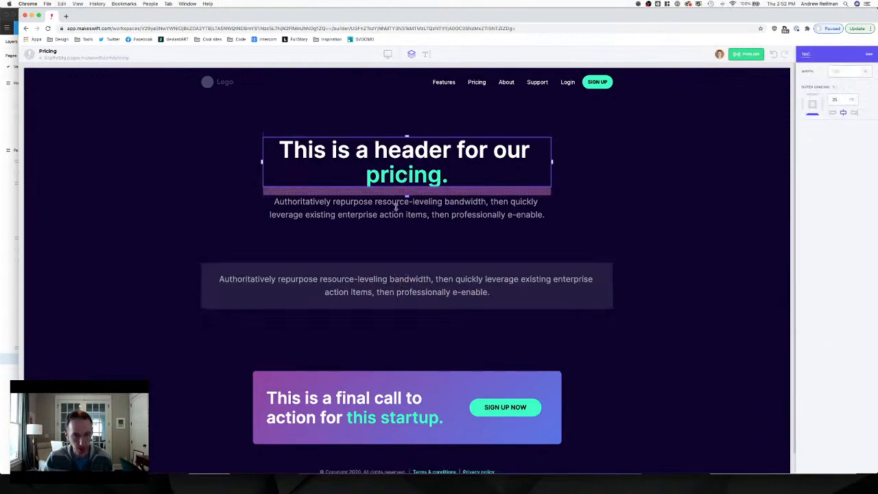
{"action": "left_click_drag", "start_coordinate": [396, 205], "coordinate": [375, 291]}
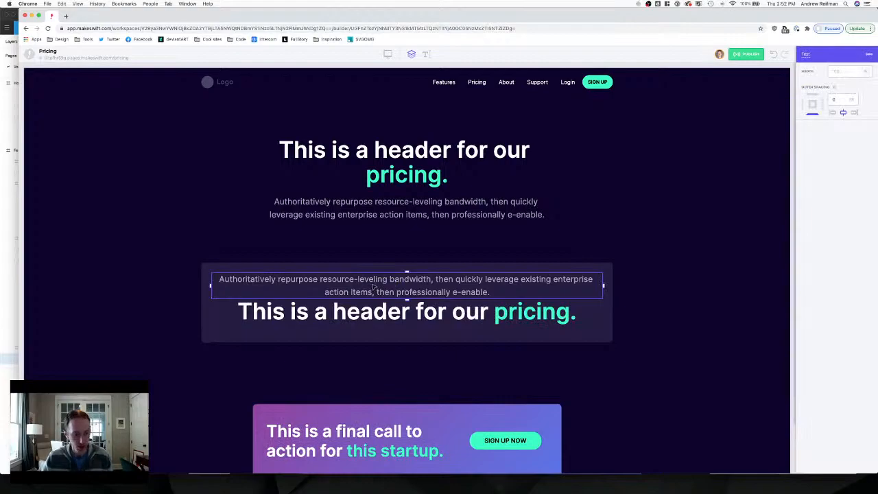
Open framer.com in a new browser tab, examine the plan cards on its Pricing page, and return to the Makeswift builder.
{"action": "left_click", "coordinate": [66, 17]}
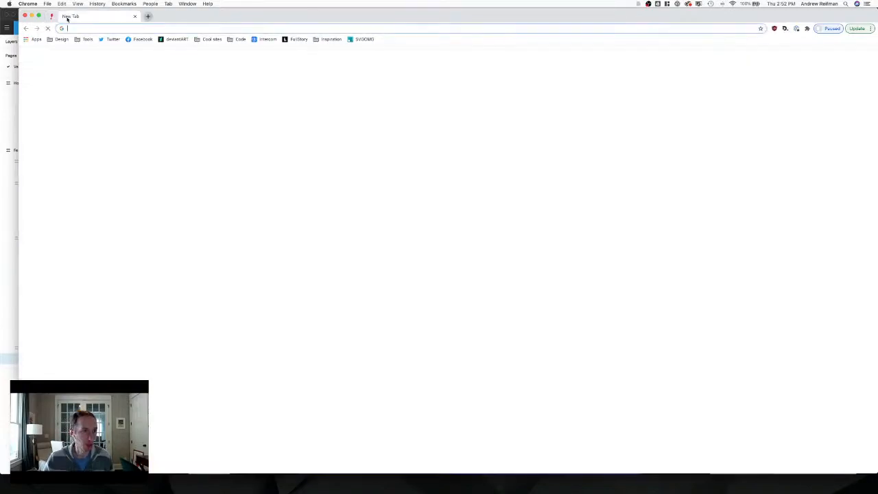
{"action": "type", "text": "framer.com"}
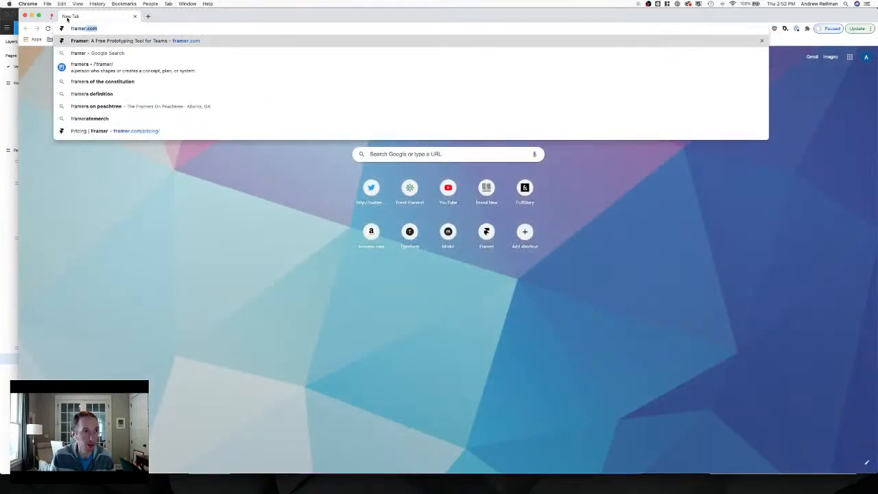
{"action": "key", "text": "Return"}
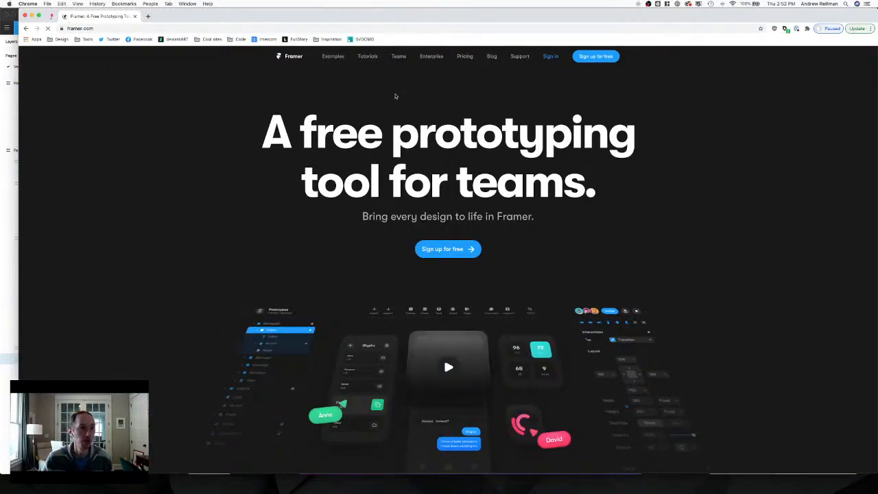
{"action": "left_click", "coordinate": [465, 59]}
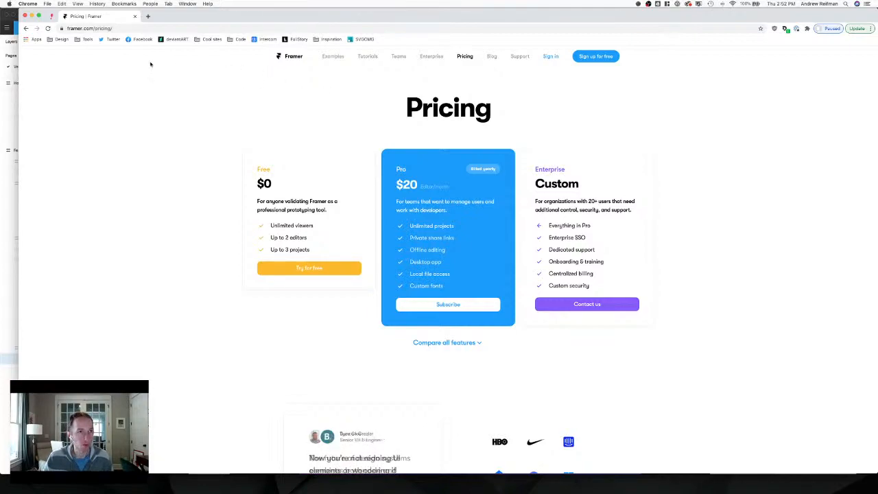
{"action": "left_click", "coordinate": [52, 16]}
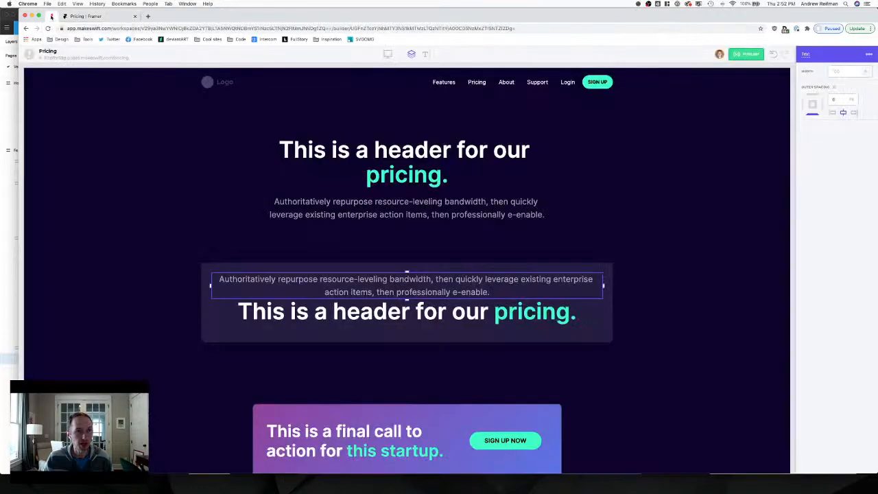
Replace the paragraph text in the plan-1 box with "Free" and select the new word.
{"action": "double_click", "coordinate": [405, 287]}
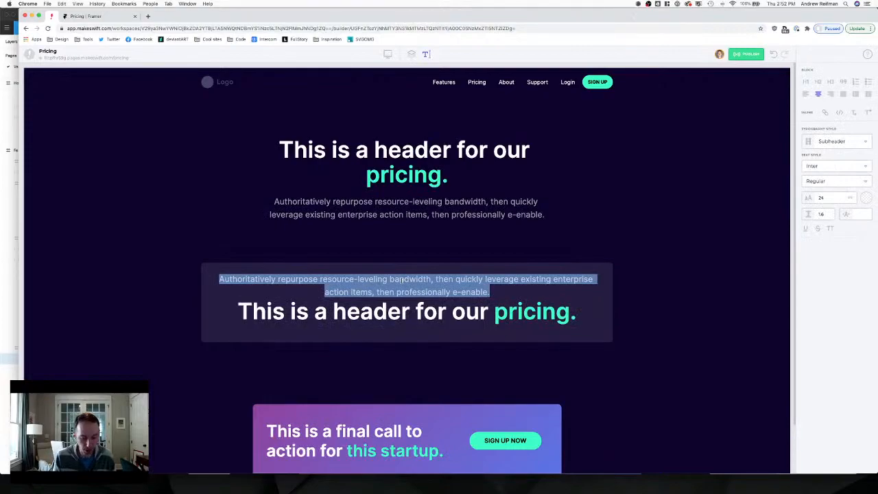
{"action": "type", "text": "Free"}
{"action": "double_click", "coordinate": [406, 278]}
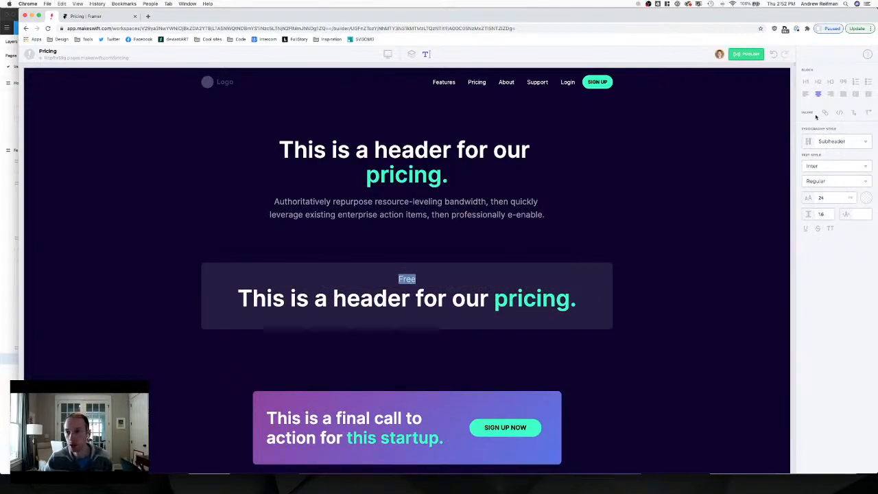
Left-align the "Free" text and the heading below it in the plan-1 box.
{"action": "left_click", "coordinate": [805, 94]}
{"action": "double_click", "coordinate": [348, 300]}
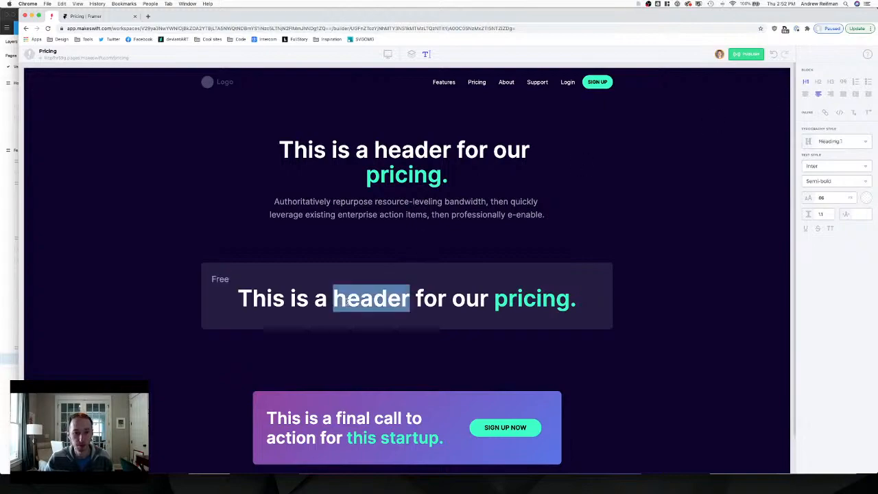
{"action": "triple_click", "coordinate": [348, 300]}
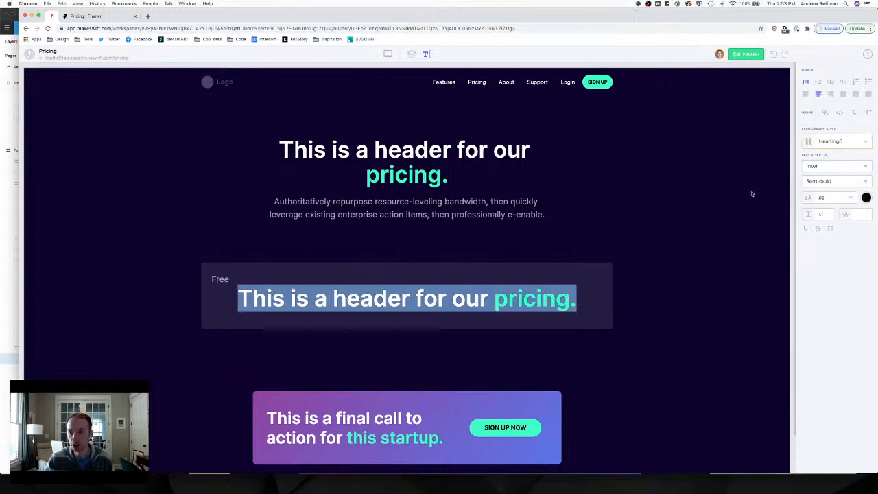
{"action": "left_click", "coordinate": [805, 94]}
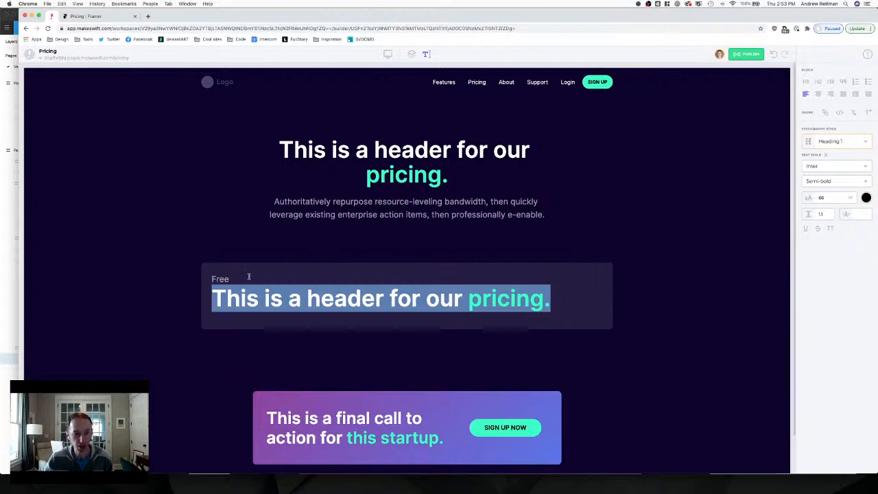
Replace the heading text in the plan-1 box with "$0/mo".
{"action": "double_click", "coordinate": [227, 279]}
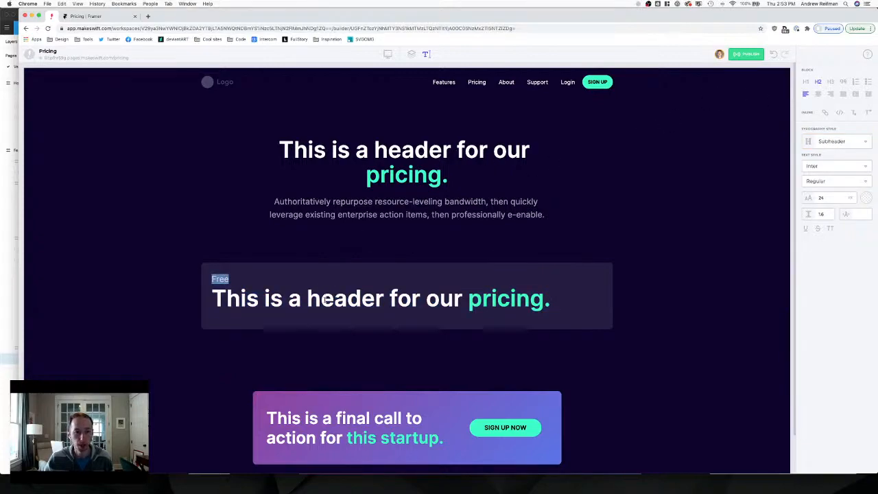
{"action": "triple_click", "coordinate": [326, 300]}
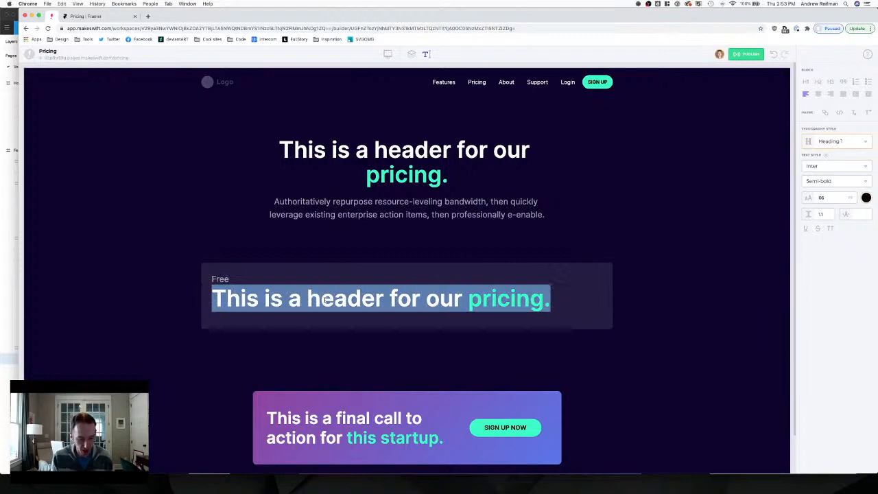
{"action": "type", "text": ")"}
{"action": "key", "text": "BackSpace"}
{"action": "type", "text": "$0"}
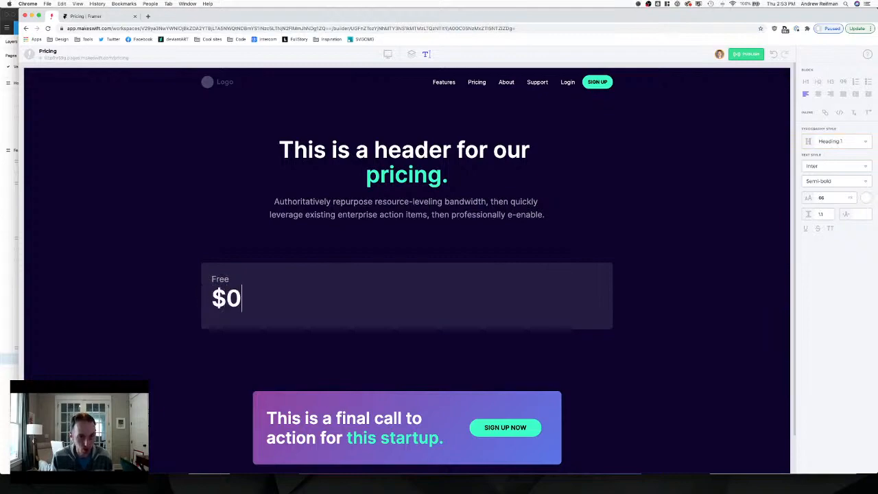
{"action": "type", "text": "/mo"}
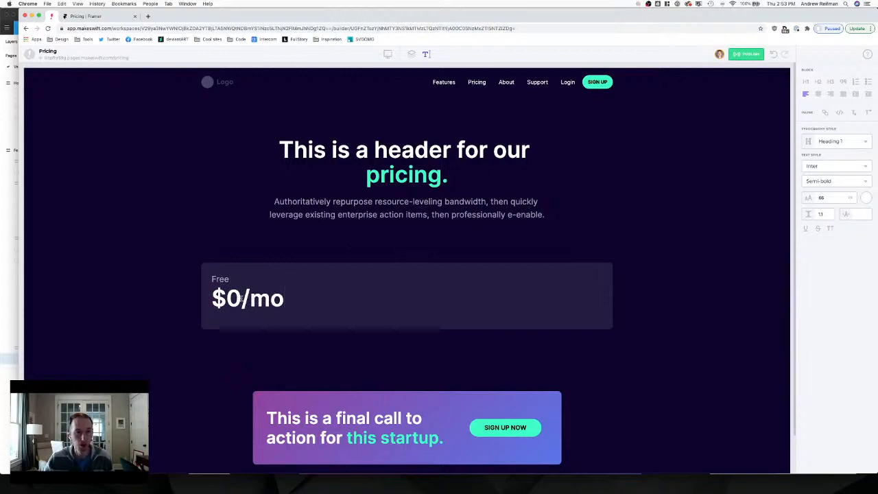
Apply the Heading 2 typography style to "$0" and the Subheader style to "/mo" in the plan-1 box.
{"action": "left_click_drag", "start_coordinate": [241, 297], "coordinate": [213, 296]}
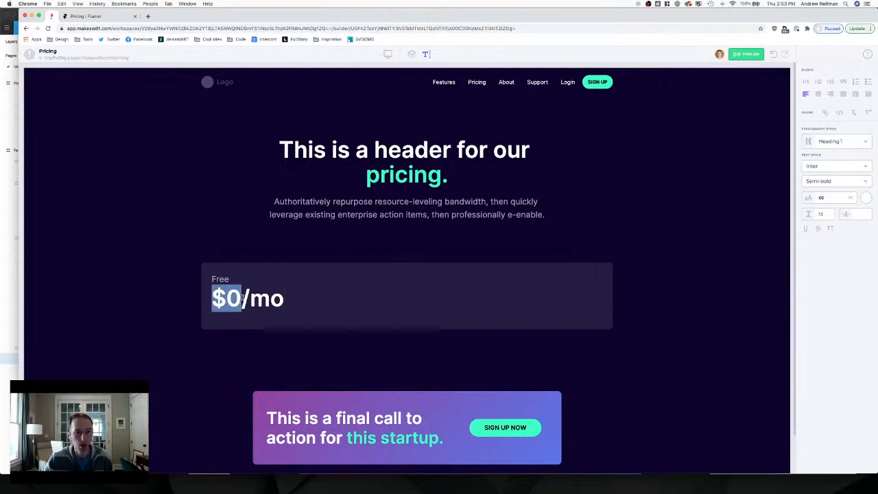
{"action": "left_click", "coordinate": [851, 141]}
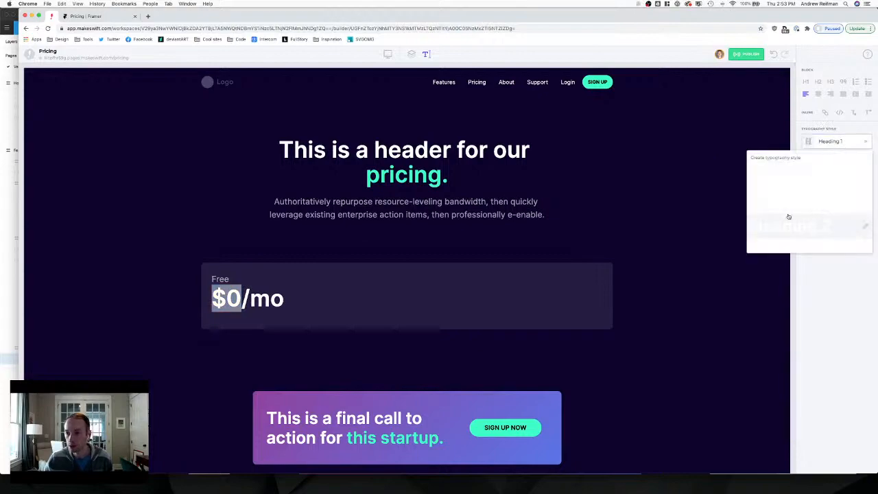
{"action": "left_click", "coordinate": [786, 225]}
{"action": "left_click", "coordinate": [262, 299]}
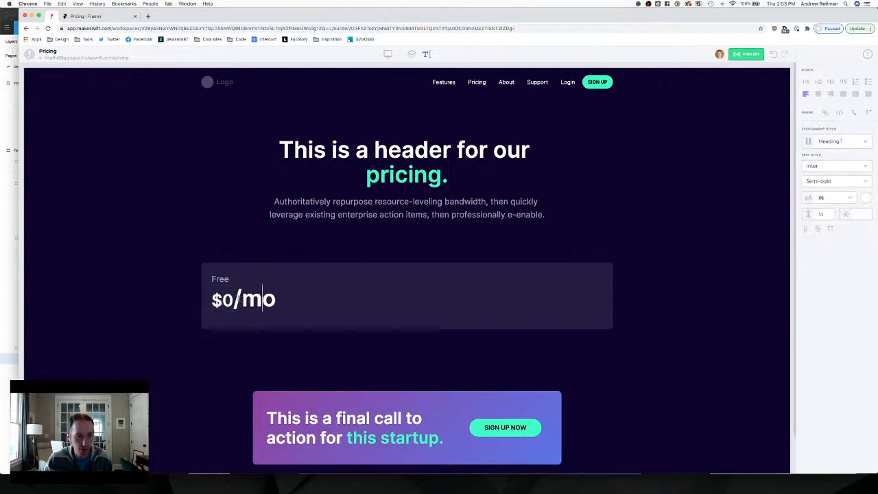
{"action": "left_click_drag", "start_coordinate": [233, 299], "coordinate": [315, 296]}
{"action": "left_click", "coordinate": [820, 143]}
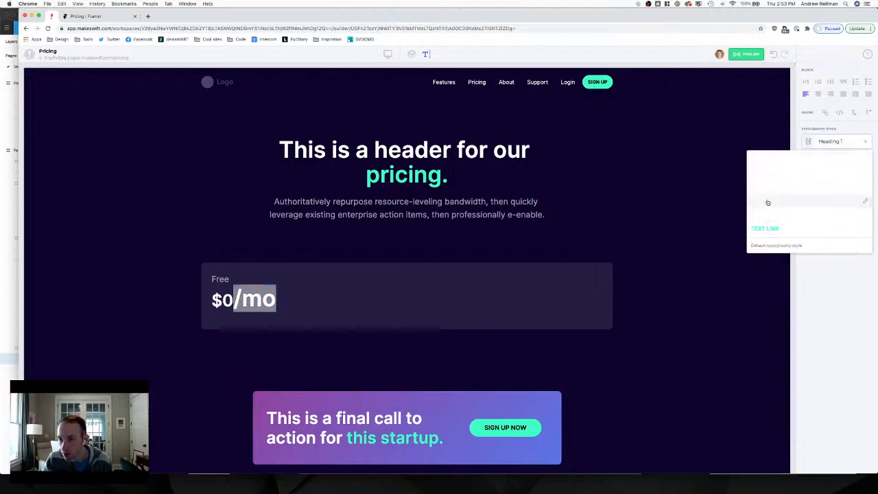
{"action": "left_click", "coordinate": [768, 202]}
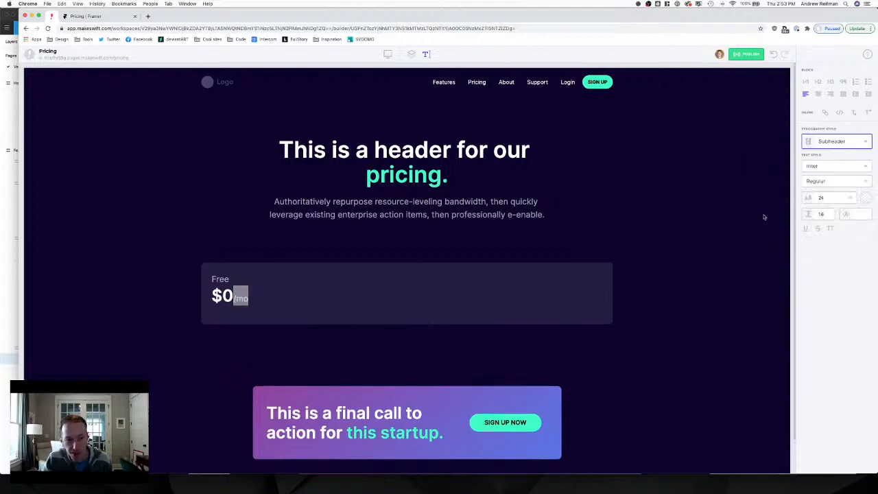
{"action": "left_click", "coordinate": [253, 299]}
Set the outer spacing below the "Free" text to 10 px.
{"action": "left_click", "coordinate": [411, 55]}
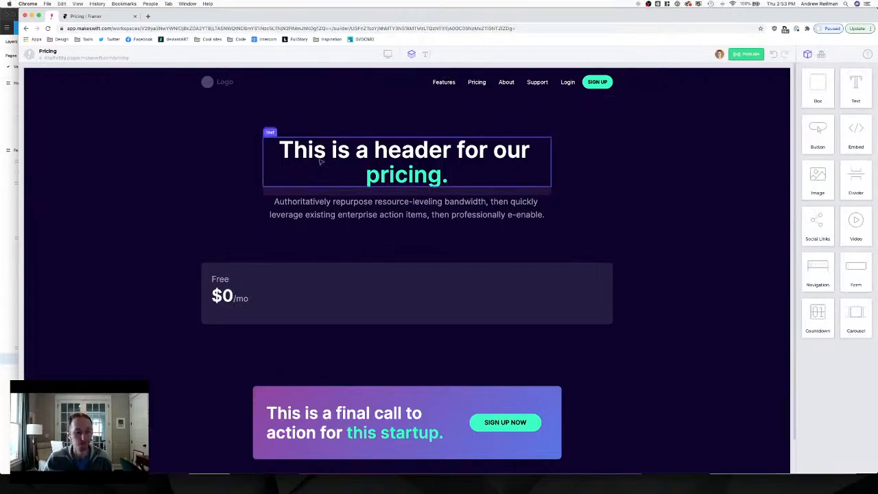
{"action": "left_click", "coordinate": [384, 280]}
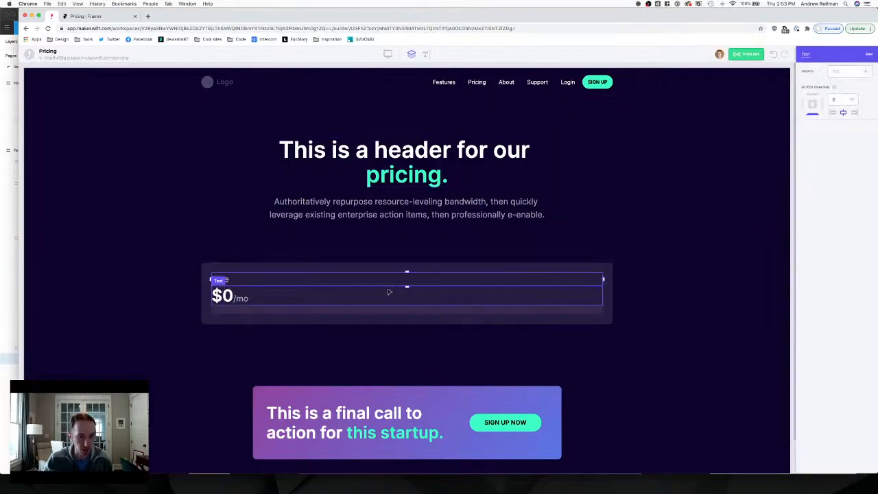
{"action": "left_click_drag", "start_coordinate": [406, 287], "coordinate": [403, 290]}
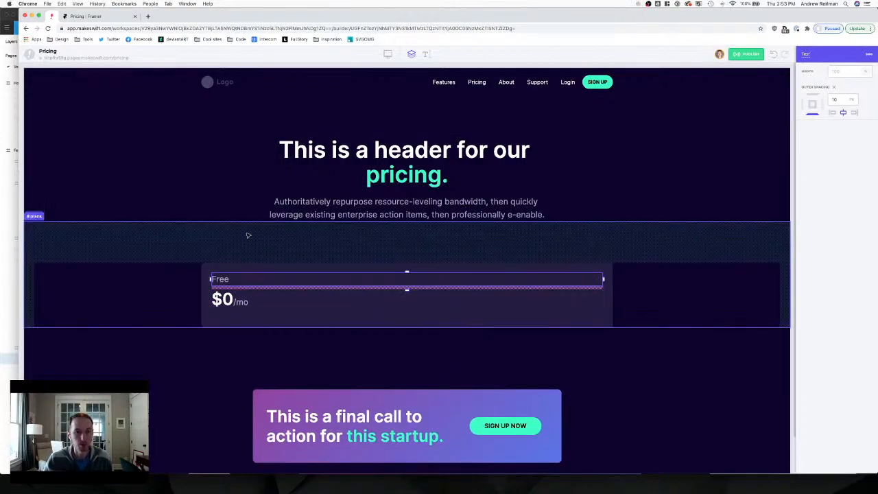
Check the plan cards on Framer's Pricing page, return to the Makeswift builder, and copy the hero paragraph below the price in the plan-1 box.
{"action": "left_click", "coordinate": [221, 211]}
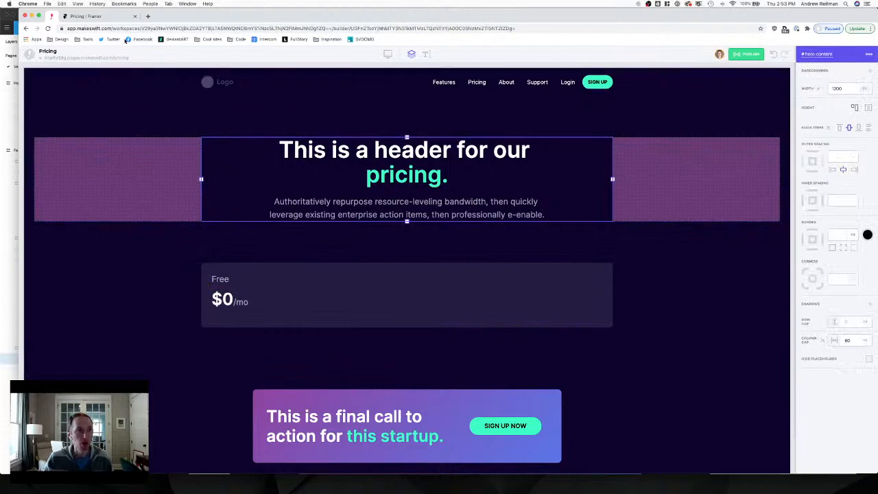
{"action": "left_click", "coordinate": [89, 15]}
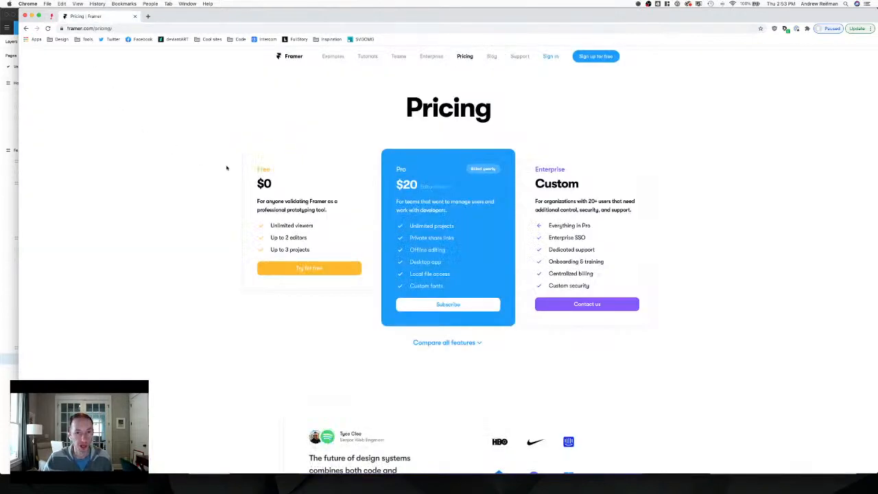
{"action": "left_click", "coordinate": [55, 15]}
{"action": "left_click", "coordinate": [327, 213]}
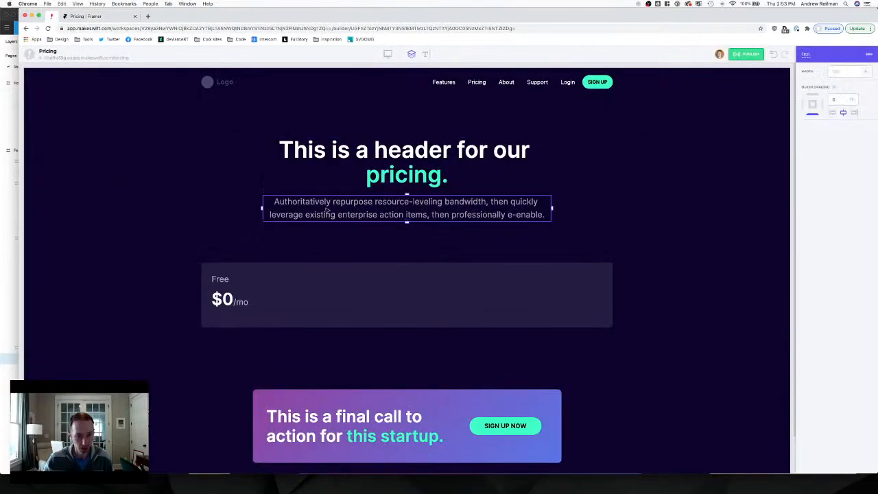
{"action": "left_click_drag", "start_coordinate": [328, 212], "coordinate": [238, 294]}
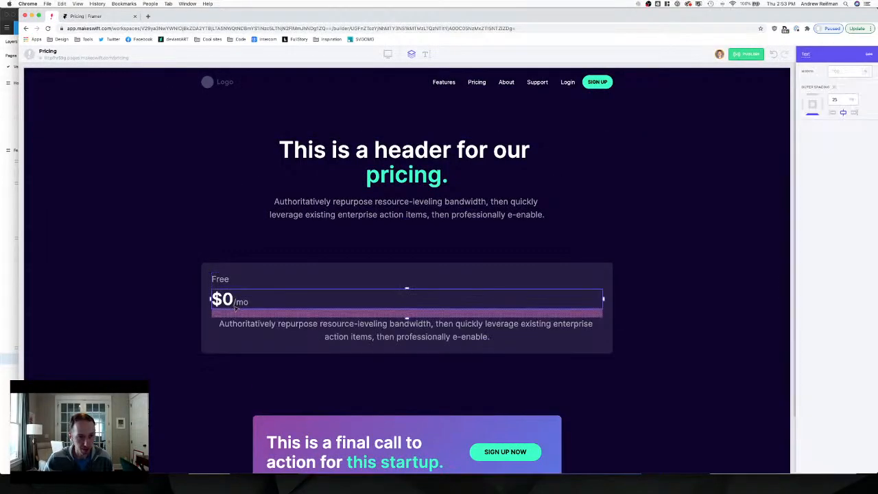
Apply the Paragraph typography style to the copied paragraph in the plan-1 box and left-align it.
{"action": "double_click", "coordinate": [307, 324]}
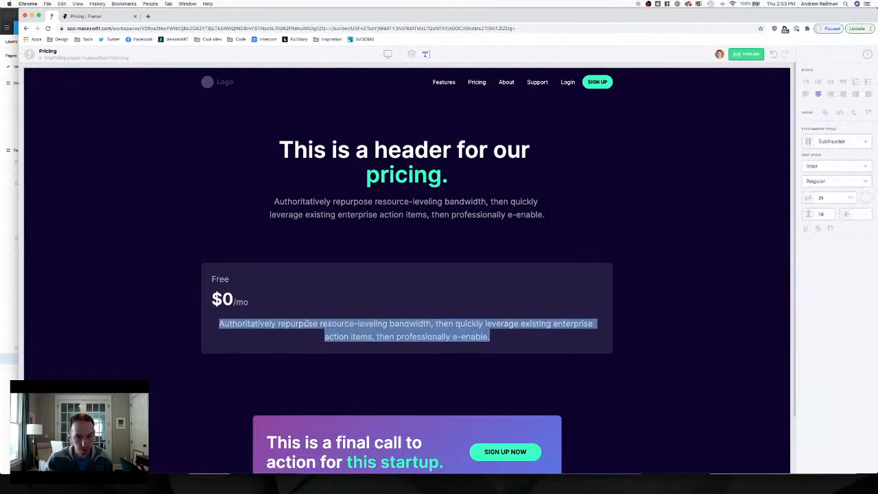
{"action": "left_click", "coordinate": [835, 141]}
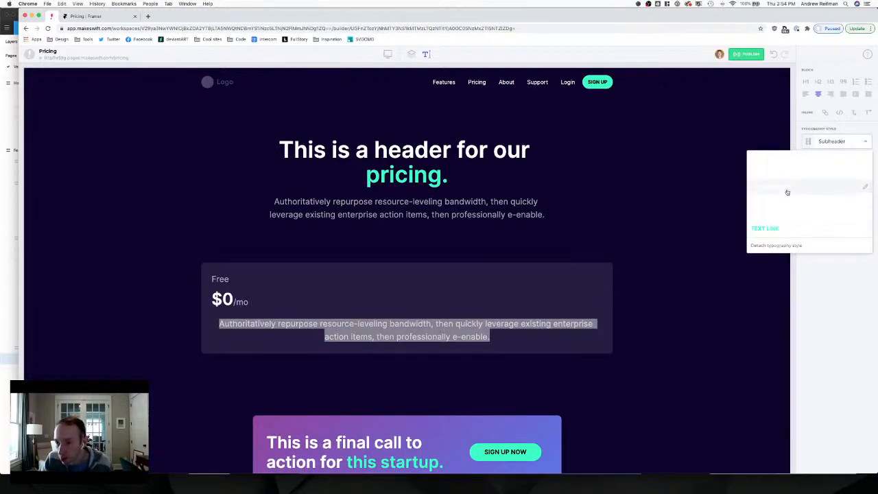
{"action": "left_click", "coordinate": [791, 202]}
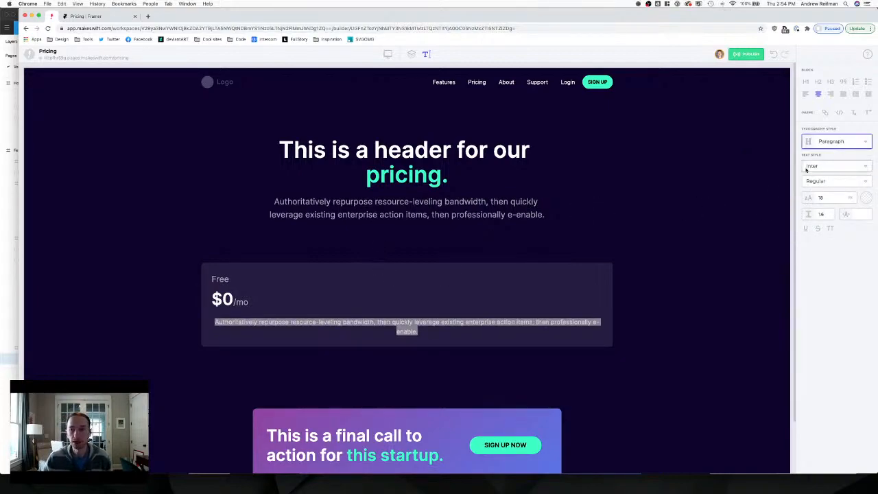
{"action": "left_click", "coordinate": [806, 94]}
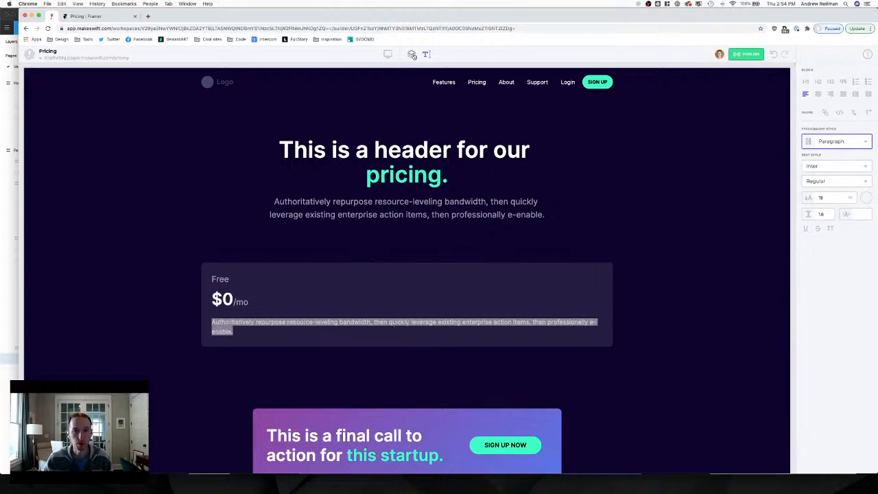
Replace the copied paragraph in the plan-1 box with "For people who just want to try this out.".
{"action": "double_click", "coordinate": [221, 330]}
{"action": "left_click", "coordinate": [220, 330]}
{"action": "key", "text": "super+a"}
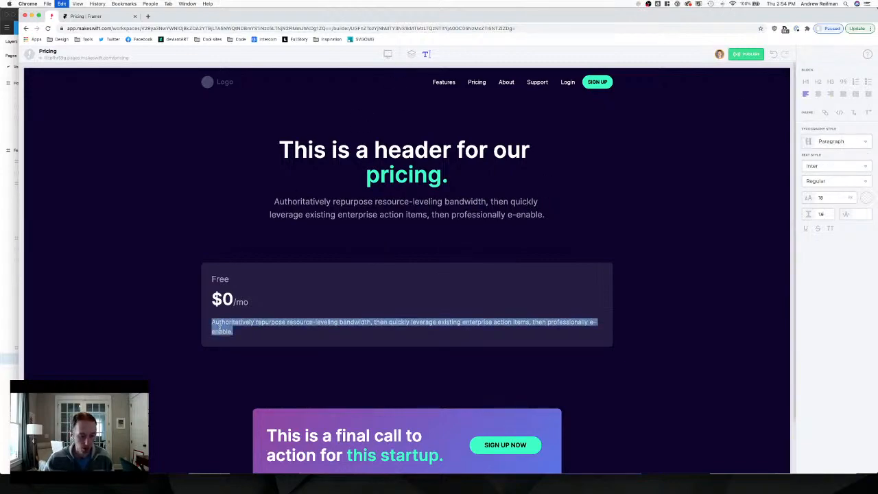
{"action": "type", "text": "For"}
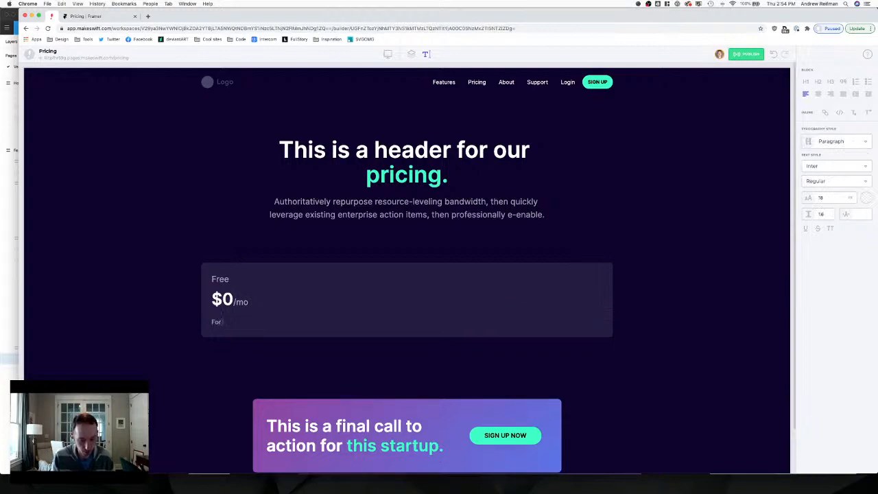
{"action": "type", "text": "people who just want to try"}
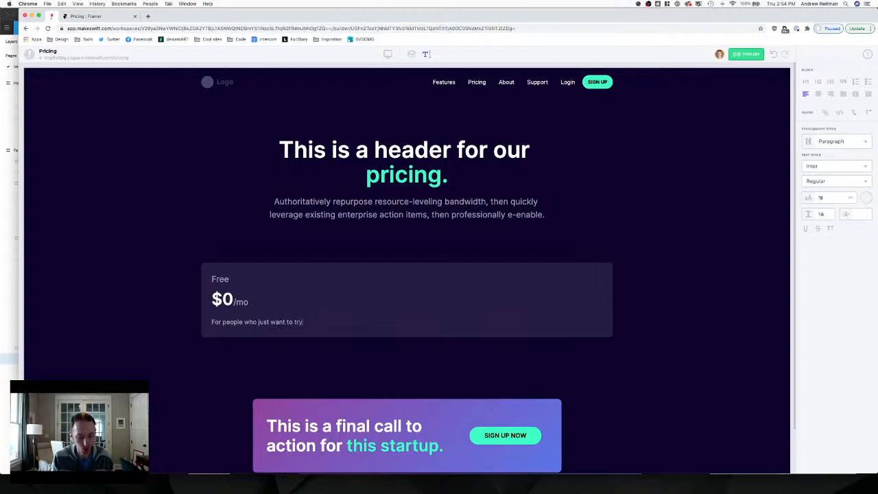
{"action": "type", "text": " this out."}
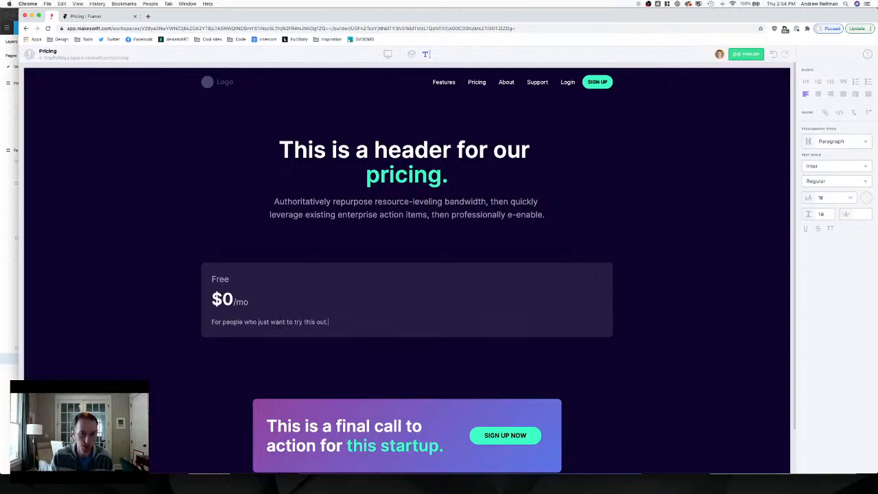
Set the outer spacing below the "$0/mo" price text to 15 px.
{"action": "left_click", "coordinate": [411, 56]}
{"action": "left_click", "coordinate": [224, 300]}
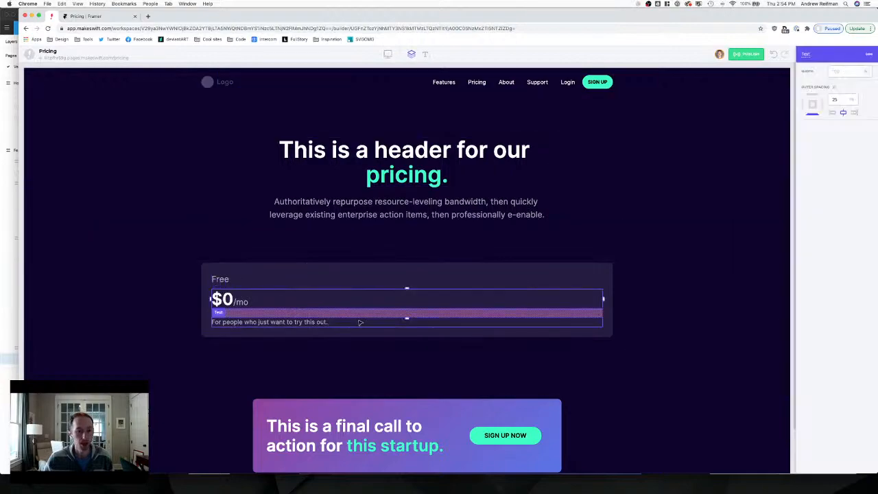
{"action": "left_click_drag", "start_coordinate": [404, 316], "coordinate": [404, 315]}
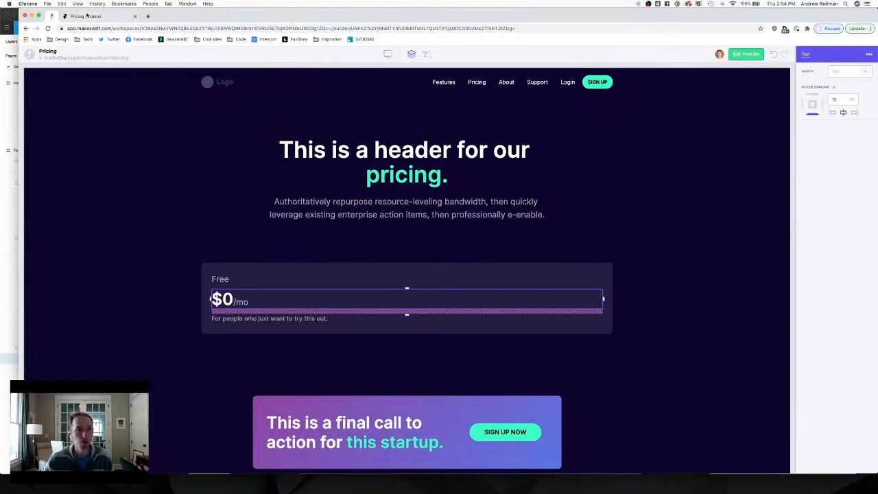
Recheck Framer's plan cards, return to the Makeswift builder, and add a box named "plan-1-feature-list" below the description in the plan-1 box.
{"action": "left_click", "coordinate": [86, 16]}
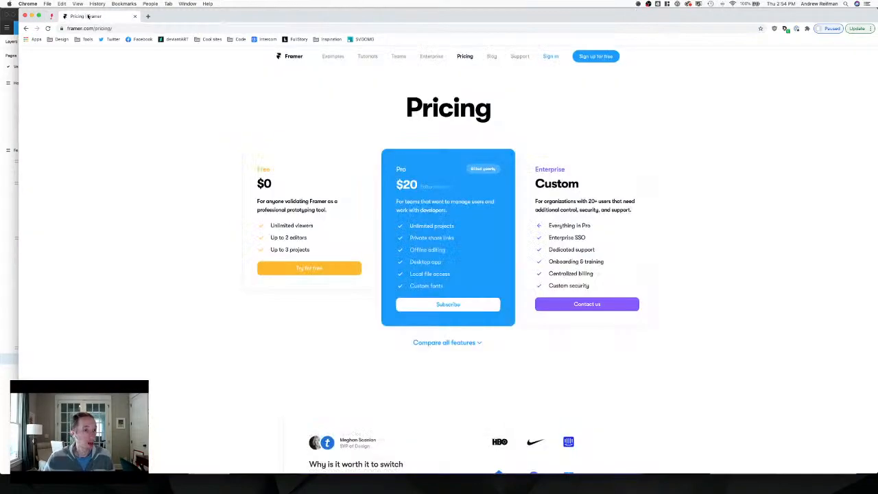
{"action": "left_click", "coordinate": [51, 17]}
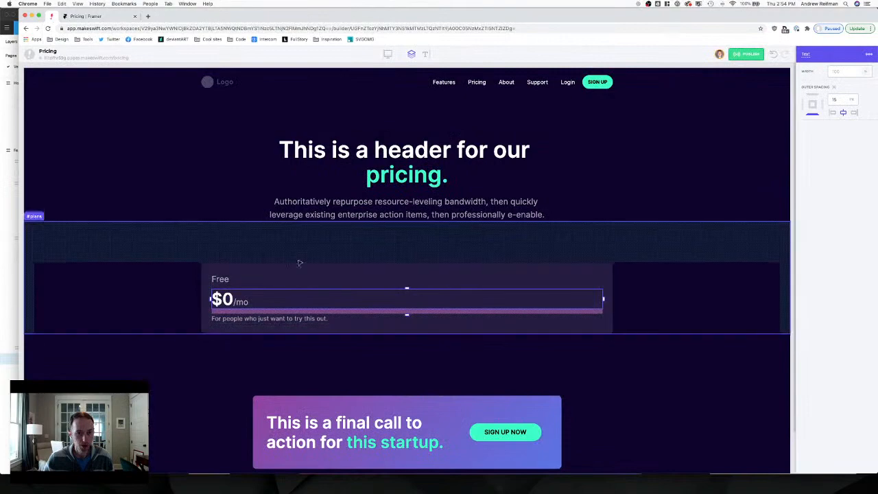
{"action": "scroll", "coordinate": [335, 211], "scroll_direction": "down", "scroll_amount": 1}
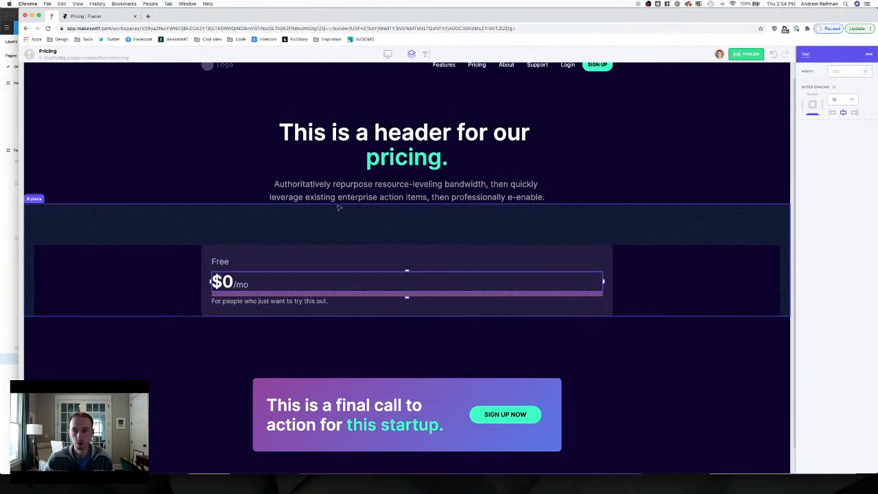
{"action": "left_click", "coordinate": [789, 242]}
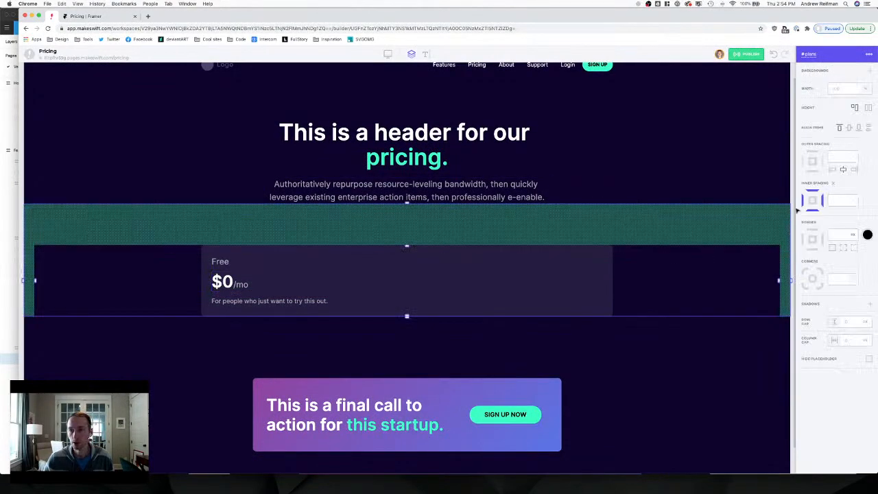
{"action": "key", "text": "Escape"}
{"action": "left_click_drag", "start_coordinate": [810, 87], "coordinate": [238, 330]}
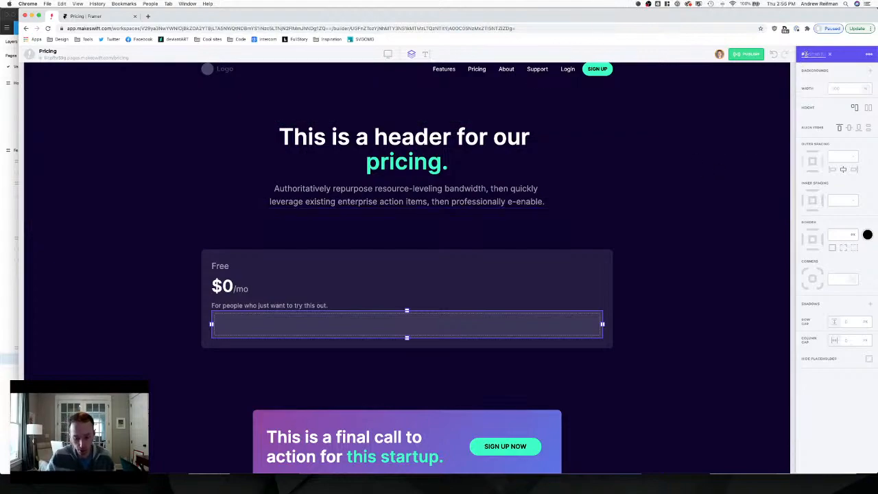
{"action": "type", "text": "plan-feature-list"}
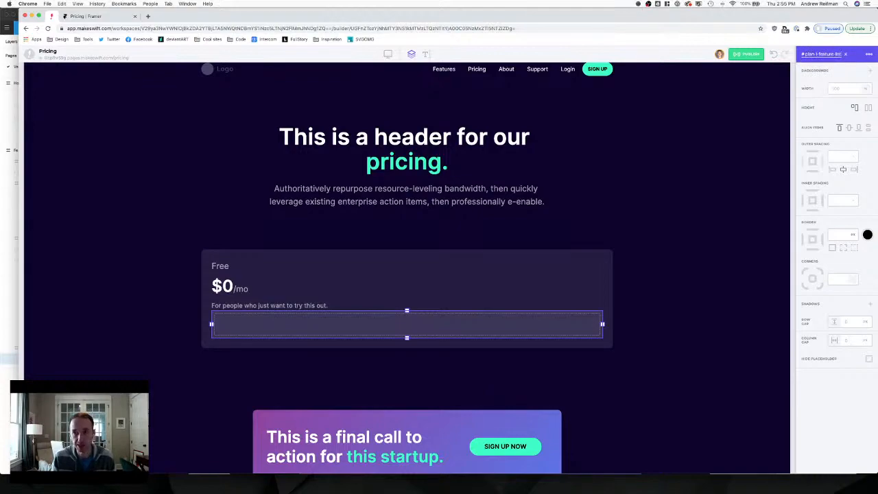
Set the outer spacing below the description text in the plan-1 box to 20 px.
{"action": "key", "text": "Return"}
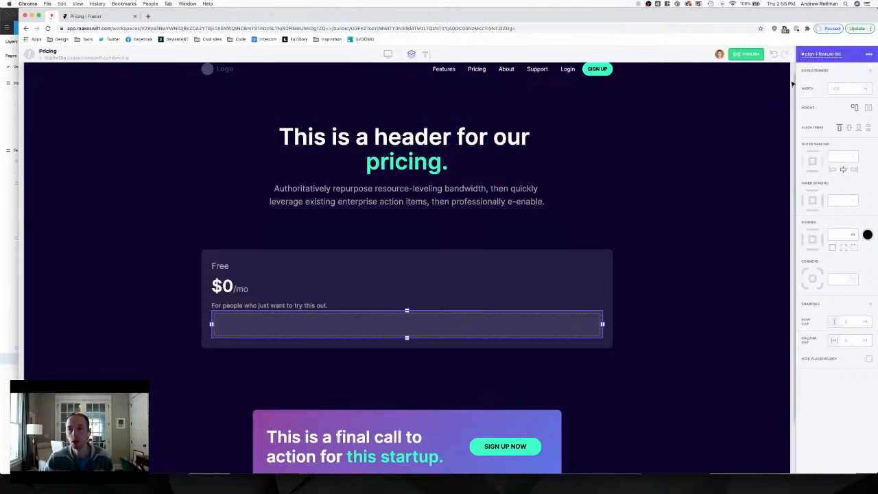
{"action": "key", "text": "Escape"}
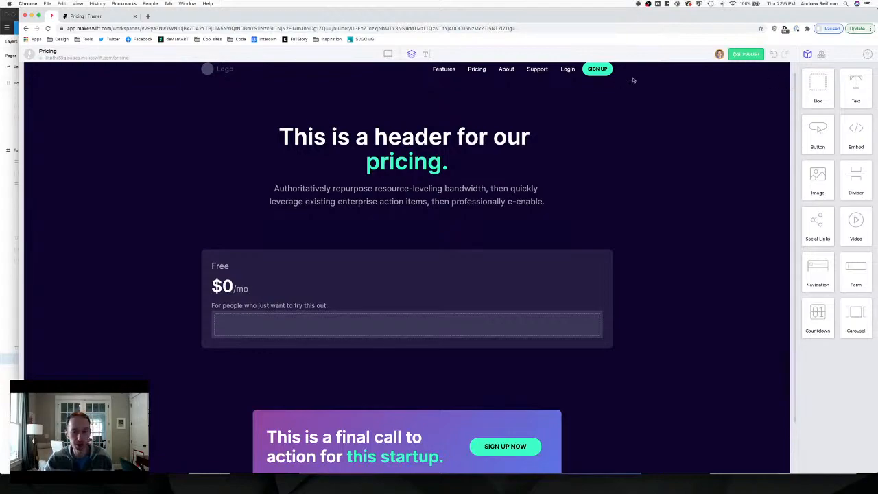
{"action": "left_click", "coordinate": [376, 307]}
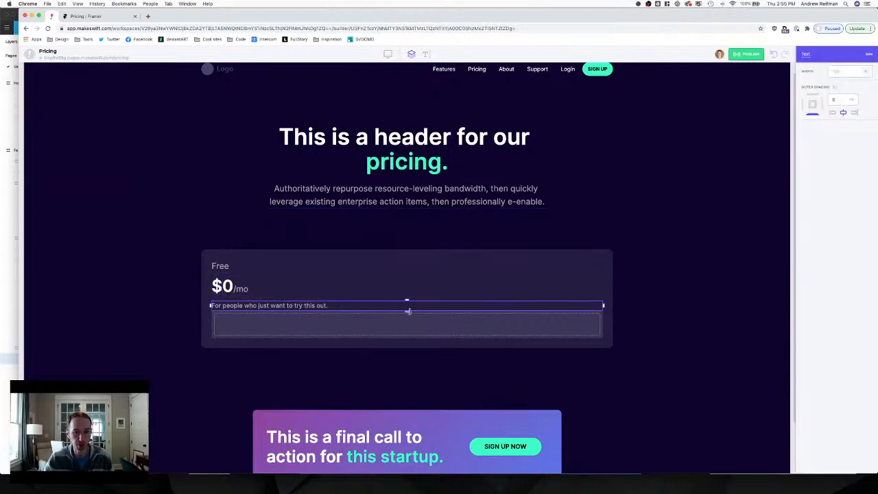
{"action": "left_click_drag", "start_coordinate": [407, 311], "coordinate": [407, 318]}
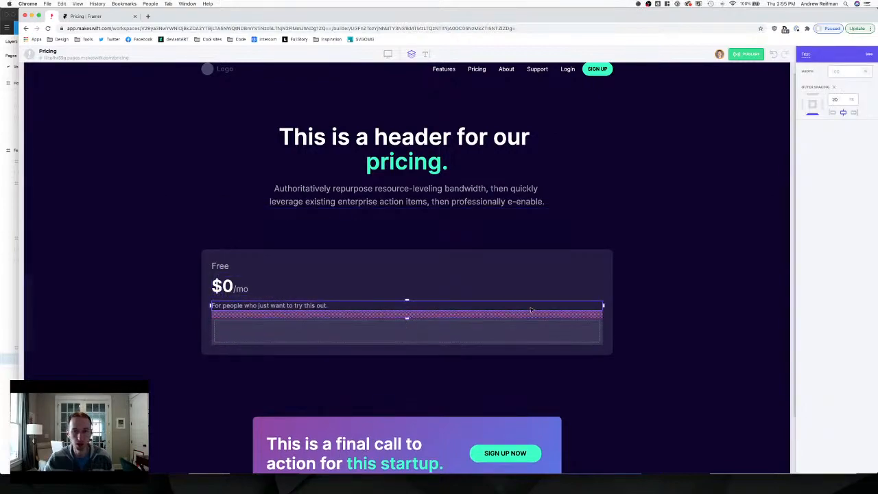
{"action": "left_click", "coordinate": [794, 254]}
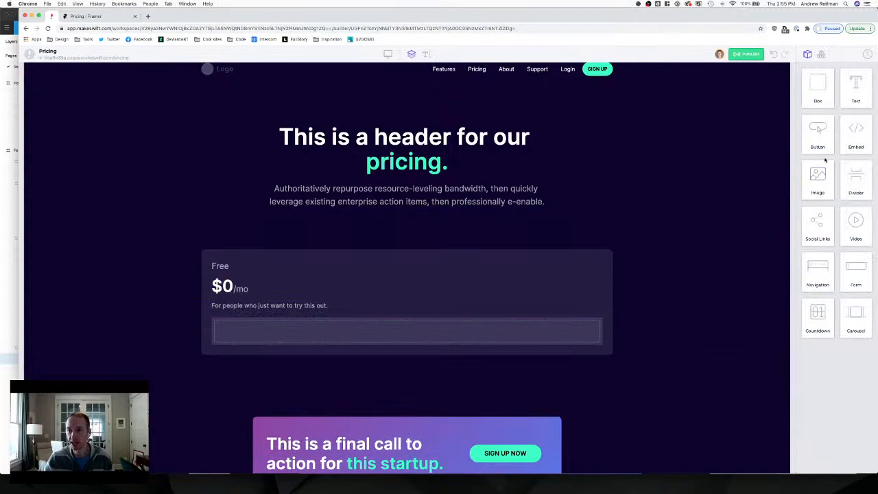
Add an image to the plan-1-feature-list box, 50 px wide and left-aligned.
{"action": "left_click_drag", "start_coordinate": [818, 180], "coordinate": [234, 335]}
{"action": "left_click_drag", "start_coordinate": [335, 359], "coordinate": [221, 323]}
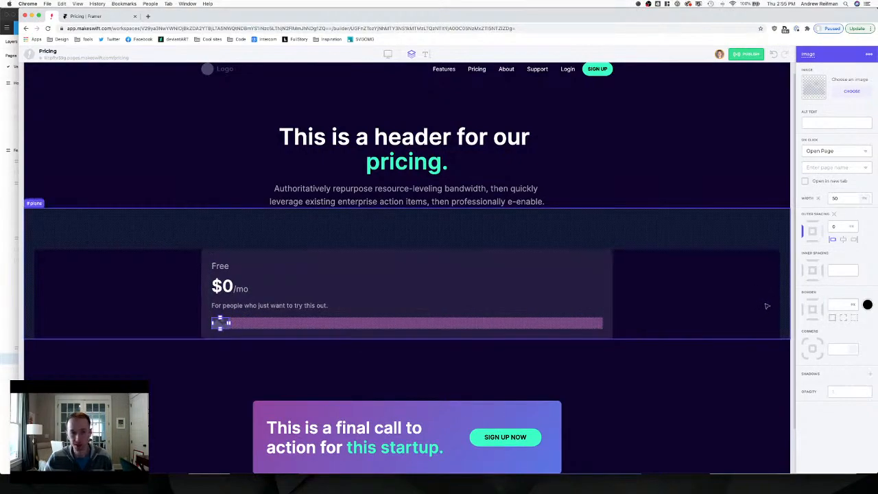
{"action": "left_click", "coordinate": [463, 221]}
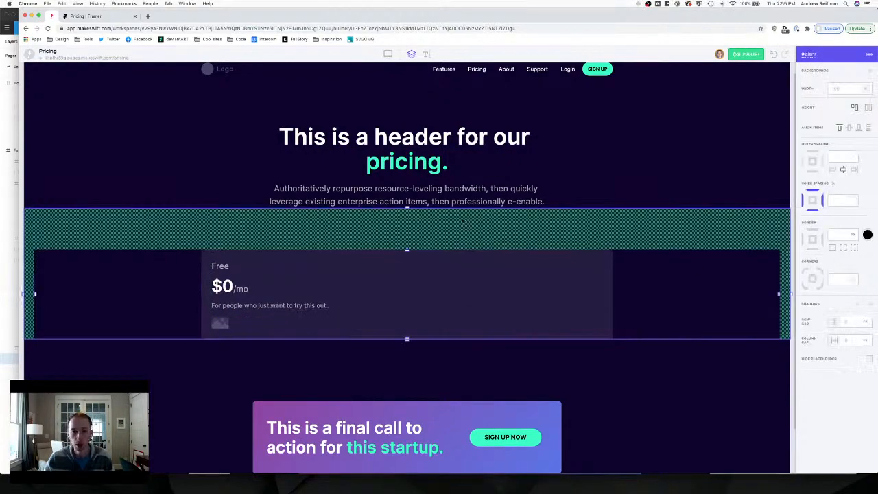
{"action": "left_click", "coordinate": [391, 196]}
Copy the description text into the plan-1-feature-list box beside the image and clear the copy's outer spacing.
{"action": "left_click", "coordinate": [296, 305]}
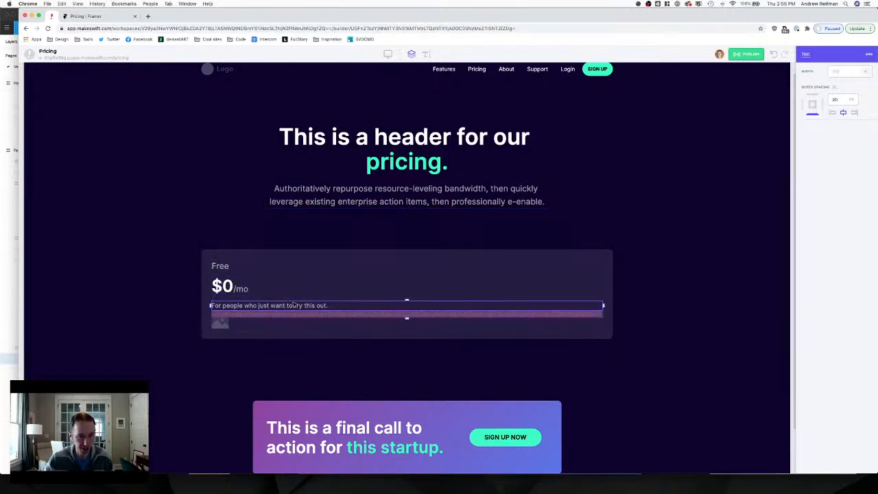
{"action": "left_click_drag", "start_coordinate": [298, 305], "coordinate": [605, 324]}
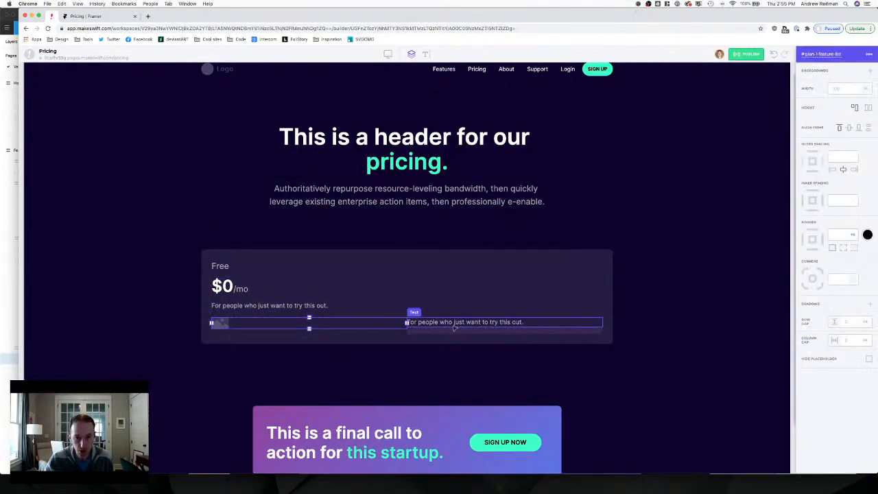
{"action": "left_click_drag", "start_coordinate": [423, 328], "coordinate": [599, 323]}
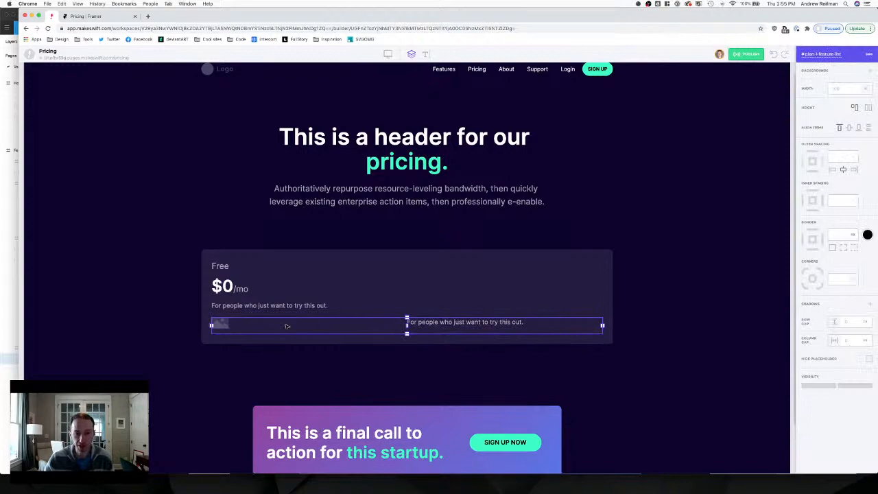
{"action": "left_click", "coordinate": [453, 322]}
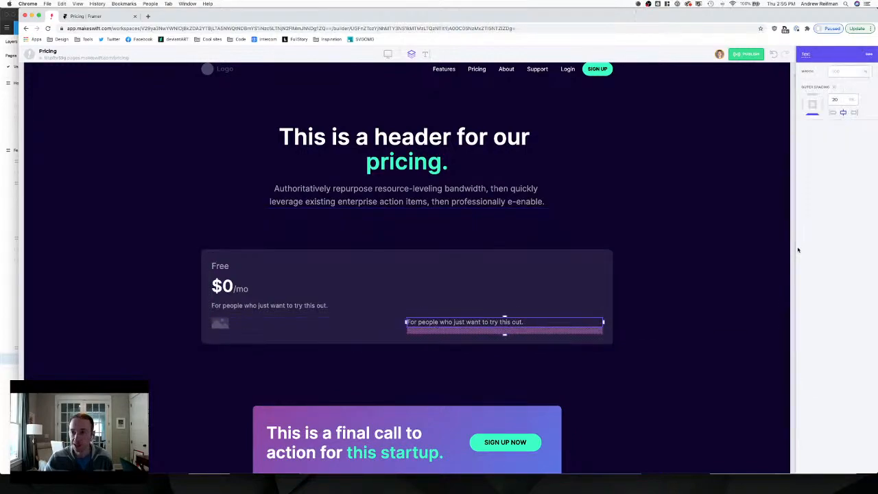
{"action": "left_click", "coordinate": [835, 87]}
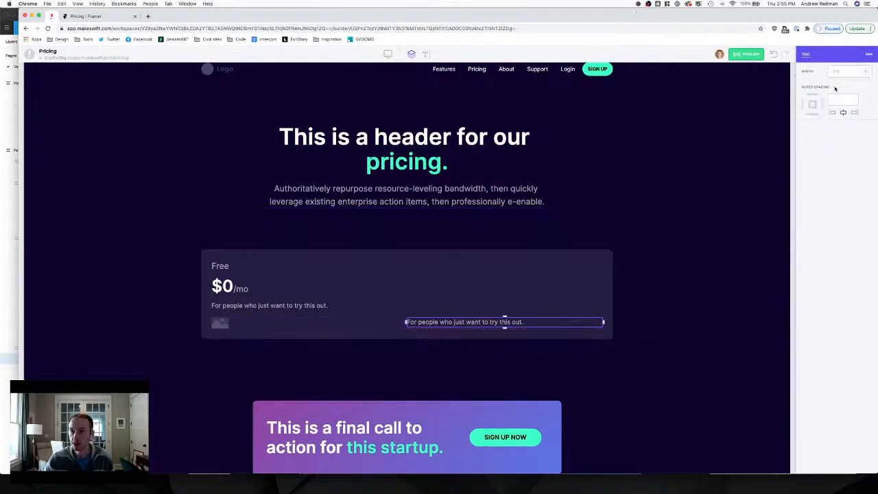
Align the items of the plan-1-feature-list box to the middle and set its row gap to 20 px.
{"action": "left_click", "coordinate": [378, 328]}
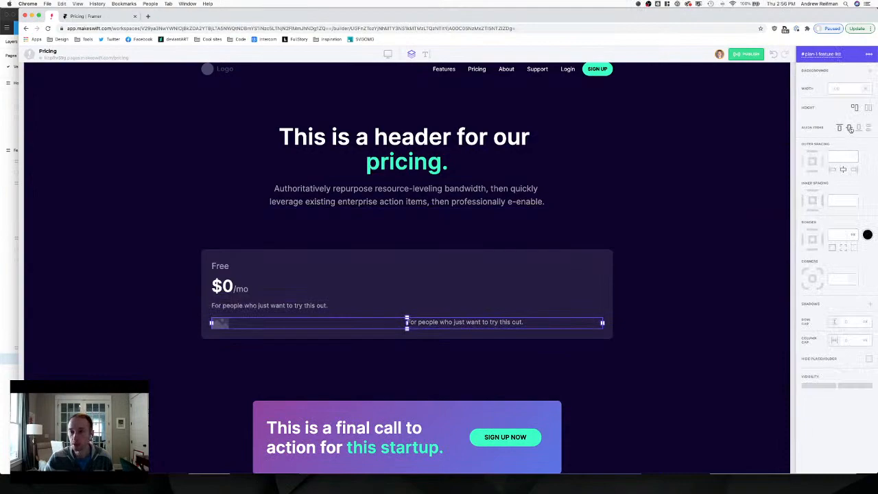
{"action": "left_click", "coordinate": [849, 128]}
{"action": "left_click", "coordinate": [853, 322]}
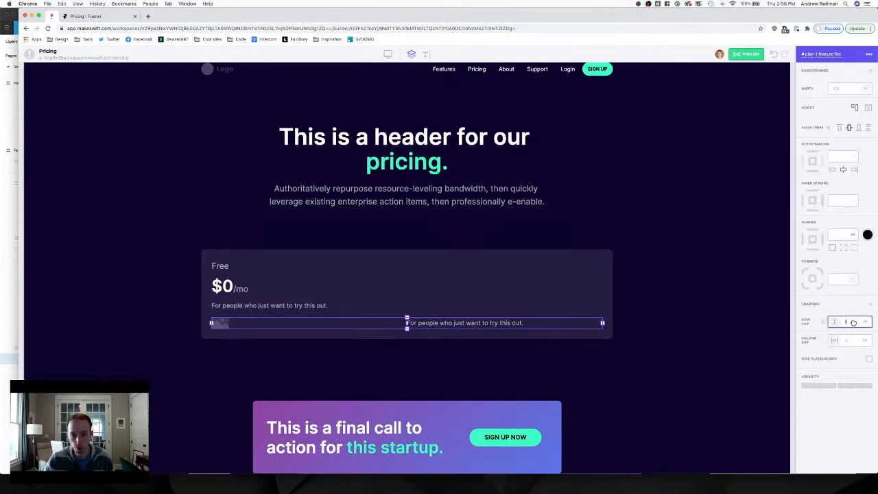
{"action": "type", "text": "10"}
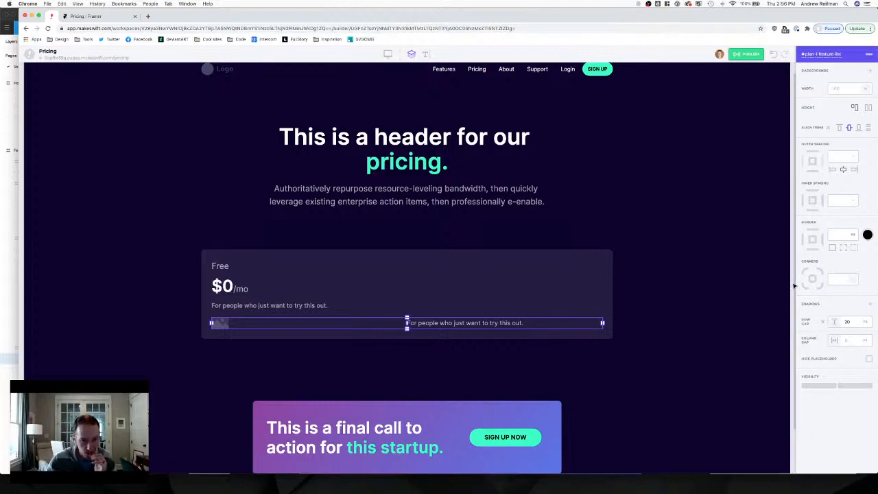
{"action": "left_click", "coordinate": [795, 285]}
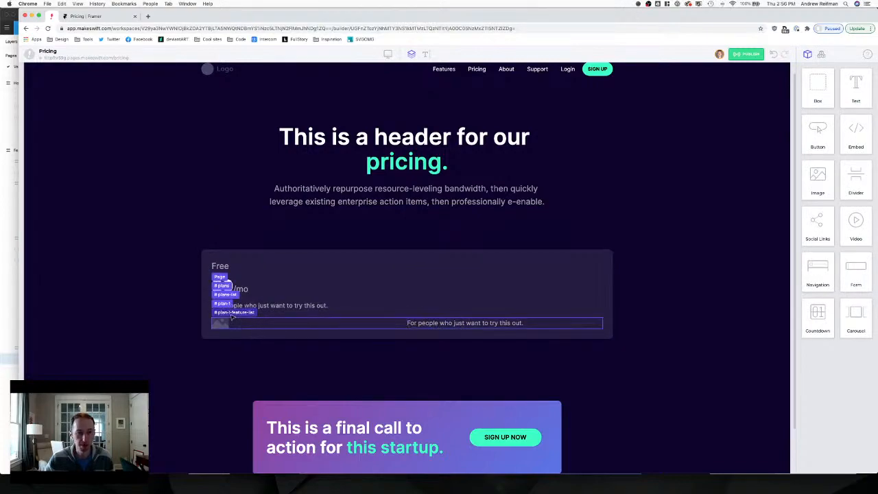
Remove the custom name from the box that holds the image and the copied text.
{"action": "left_click", "coordinate": [232, 317]}
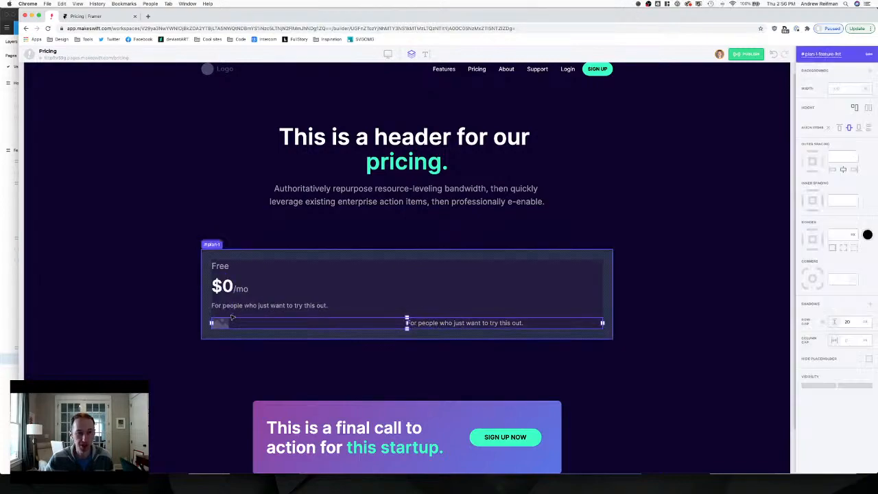
{"action": "left_click", "coordinate": [822, 54]}
{"action": "key", "text": "super+x"}
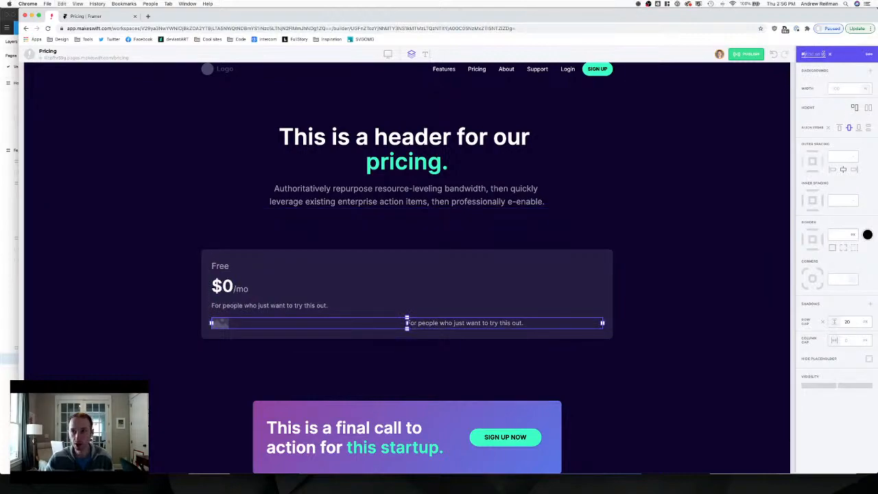
{"action": "left_click", "coordinate": [830, 54]}
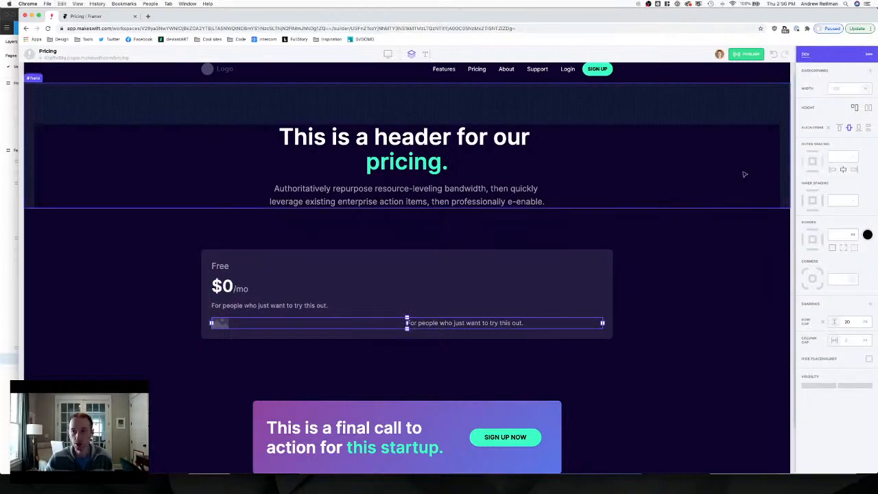
{"action": "left_click", "coordinate": [794, 133]}
Add a box below the plan-1 description, name it "plan-1-feature-list", and move the image-and-text box into it.
{"action": "left_click_drag", "start_coordinate": [819, 82], "coordinate": [279, 334]}
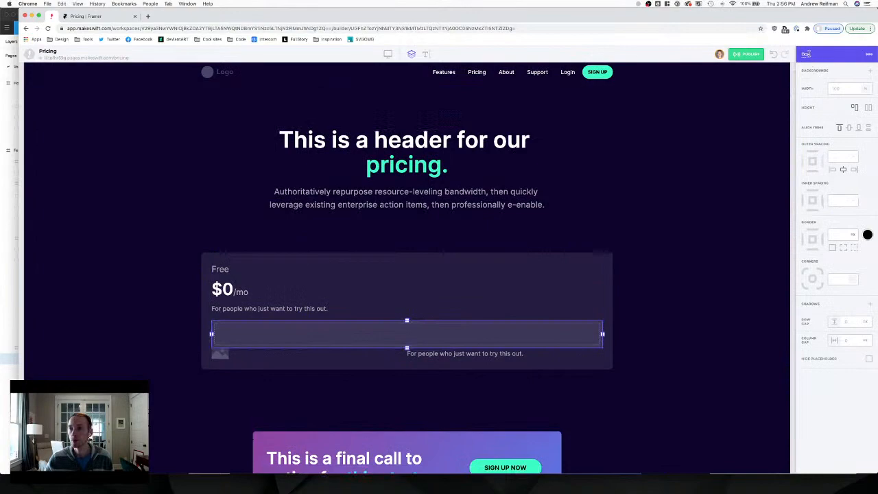
{"action": "left_click", "coordinate": [809, 54]}
{"action": "type", "text": "plan-feature-list"}
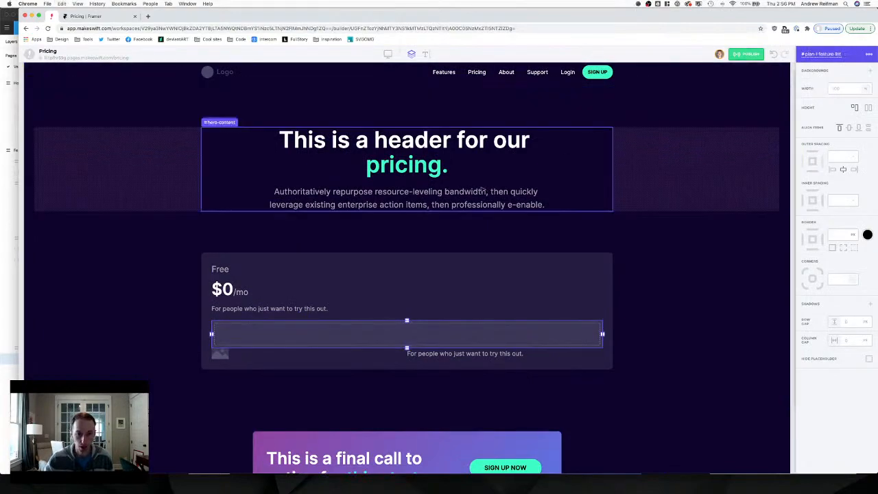
{"action": "left_click_drag", "start_coordinate": [386, 357], "coordinate": [389, 329]}
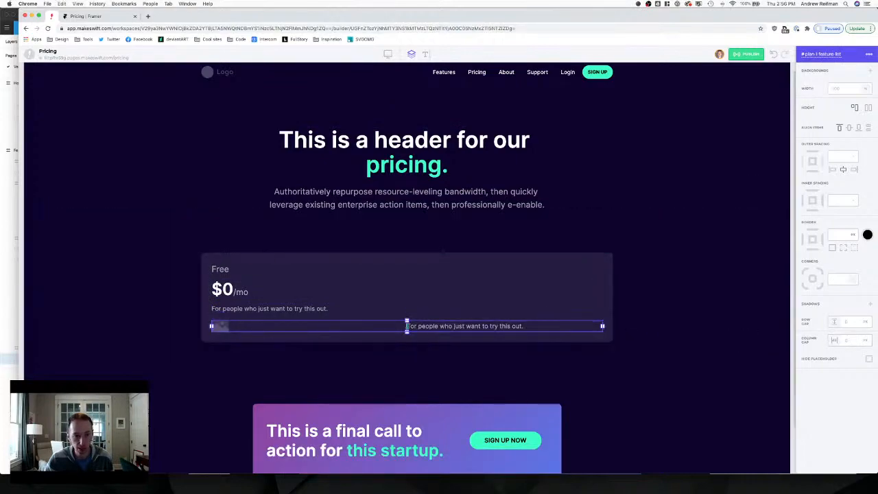
Replace the image-and-text box's row gap with a 20 px column gap and add 30 px of outer spacing below its text.
{"action": "left_click", "coordinate": [402, 330]}
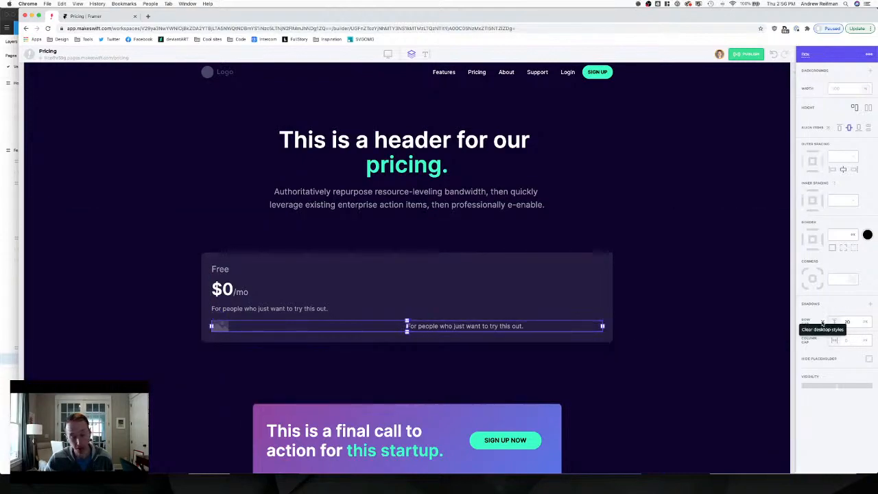
{"action": "left_click_drag", "start_coordinate": [844, 339], "coordinate": [861, 341]}
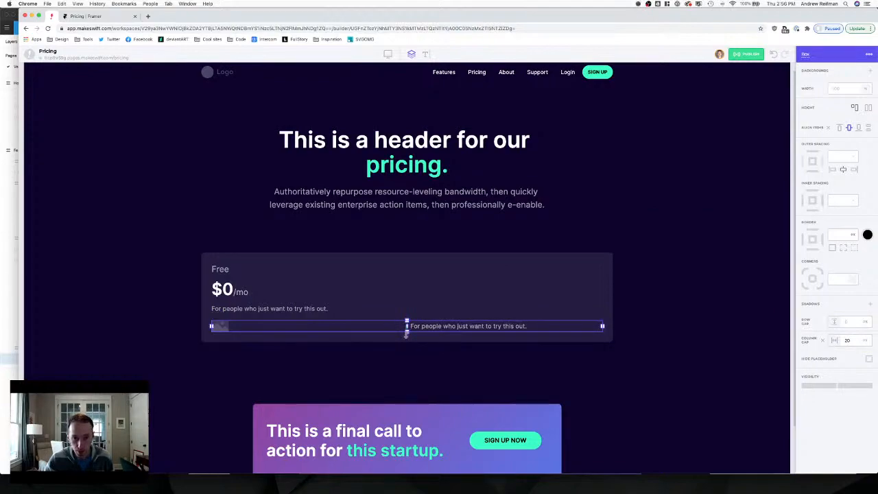
{"action": "left_click", "coordinate": [432, 327]}
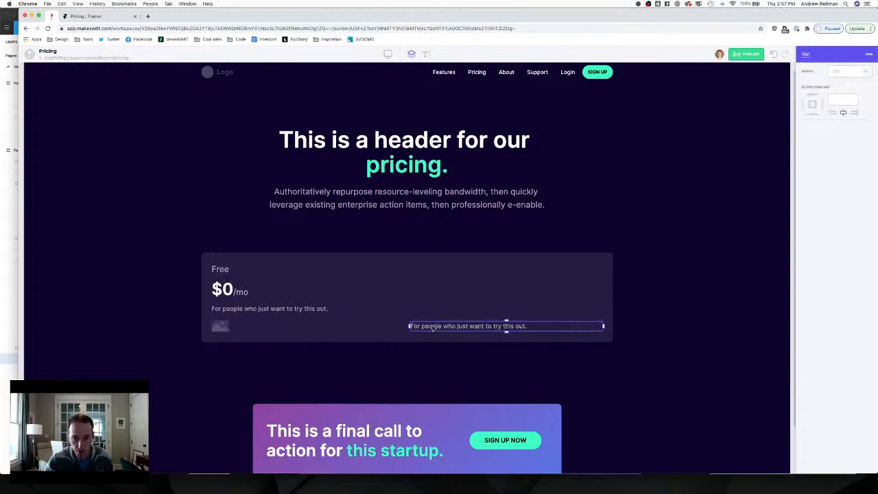
{"action": "left_click_drag", "start_coordinate": [507, 331], "coordinate": [506, 340]}
Narrow the image column of the image-and-text box so the text sits much closer to the image.
{"action": "left_click", "coordinate": [403, 331]}
{"action": "left_click_drag", "start_coordinate": [406, 330], "coordinate": [250, 333]}
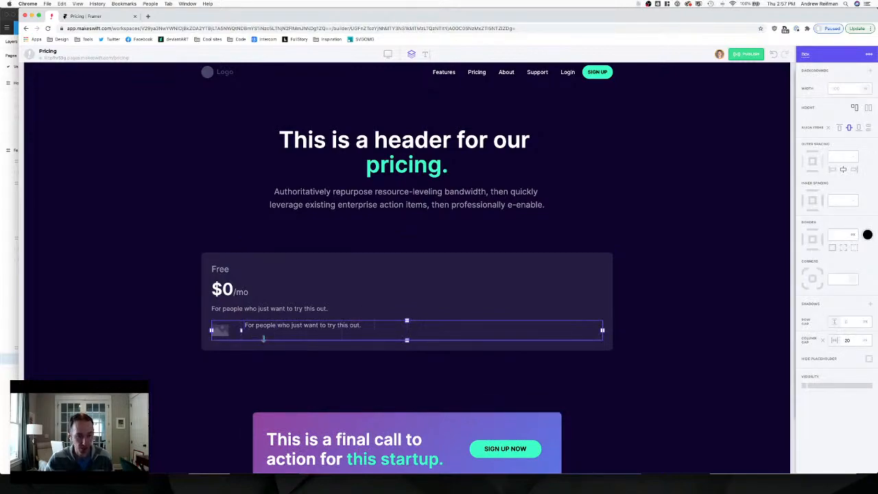
{"action": "left_click_drag", "start_coordinate": [246, 334], "coordinate": [273, 330]}
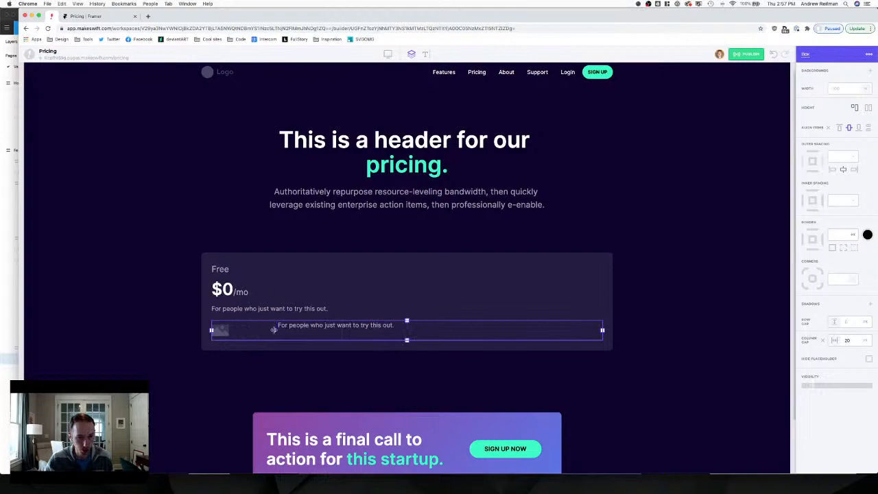
{"action": "key", "text": "Escape"}
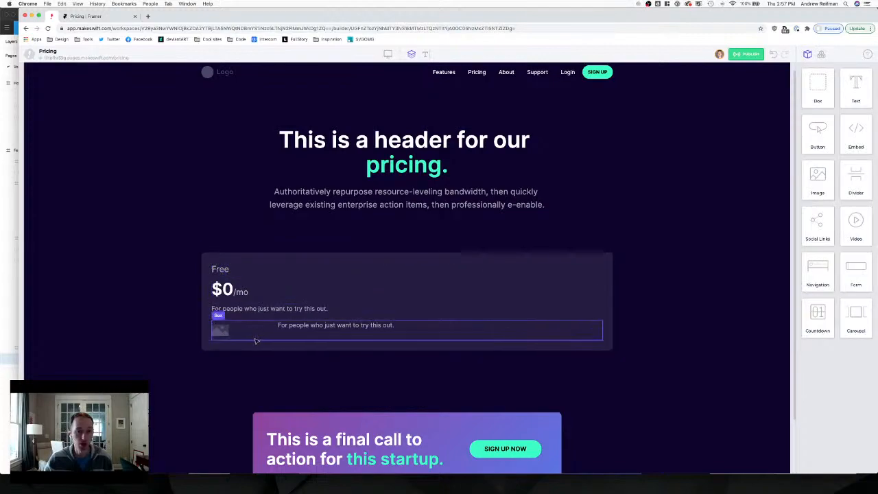
Clear the outer spacing of the text beside the image and select the box that holds them.
{"action": "left_click", "coordinate": [278, 332]}
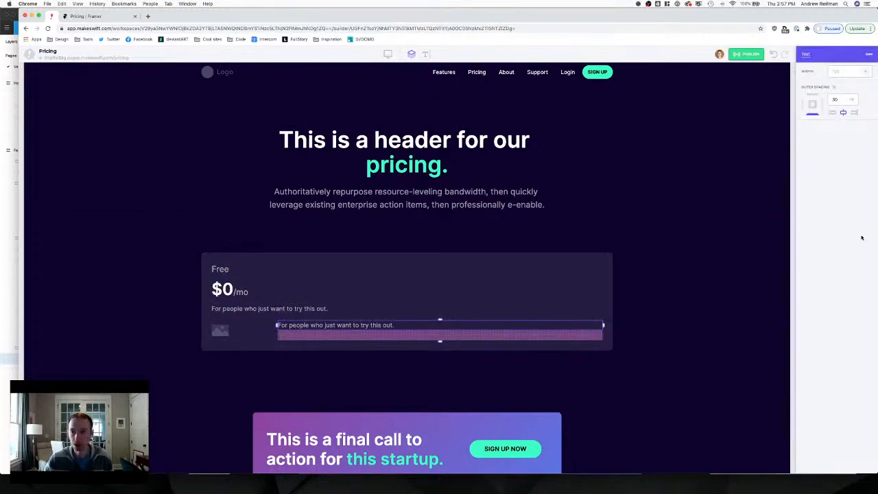
{"action": "left_click", "coordinate": [833, 87]}
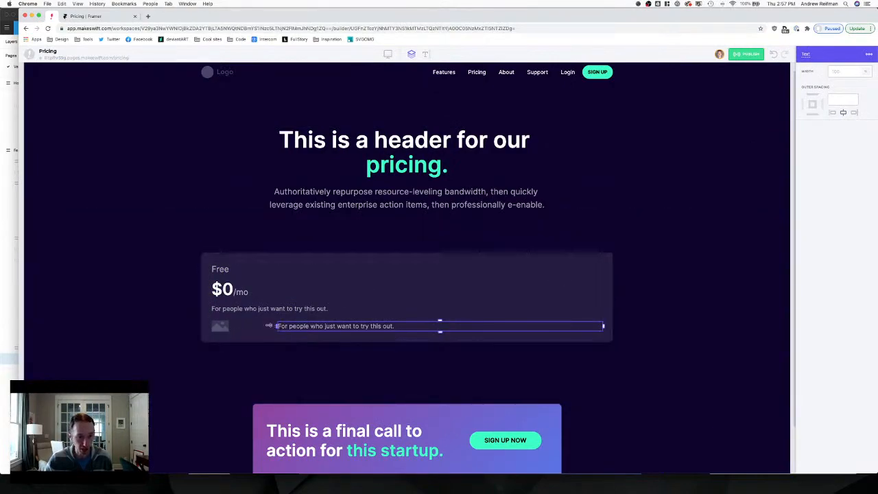
{"action": "left_click", "coordinate": [266, 328]}
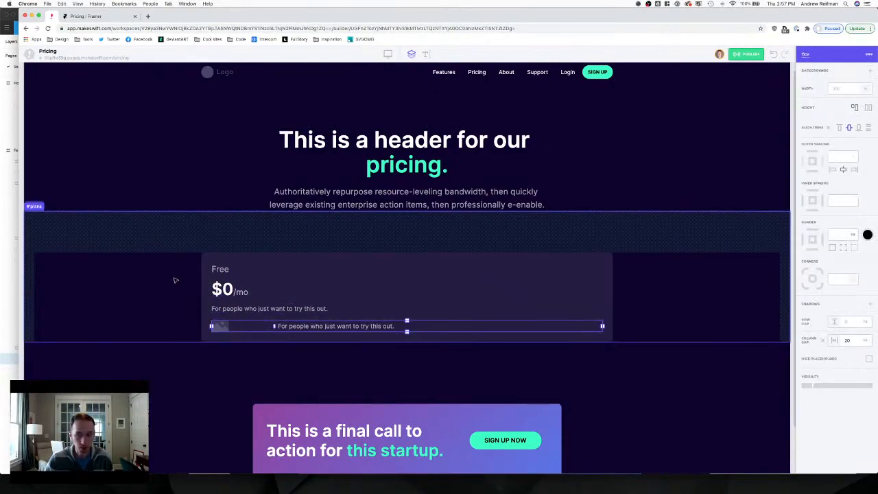
Duplicate the plan-1 card twice to form a row of three equal plan cards side by side.
{"action": "left_click", "coordinate": [213, 258]}
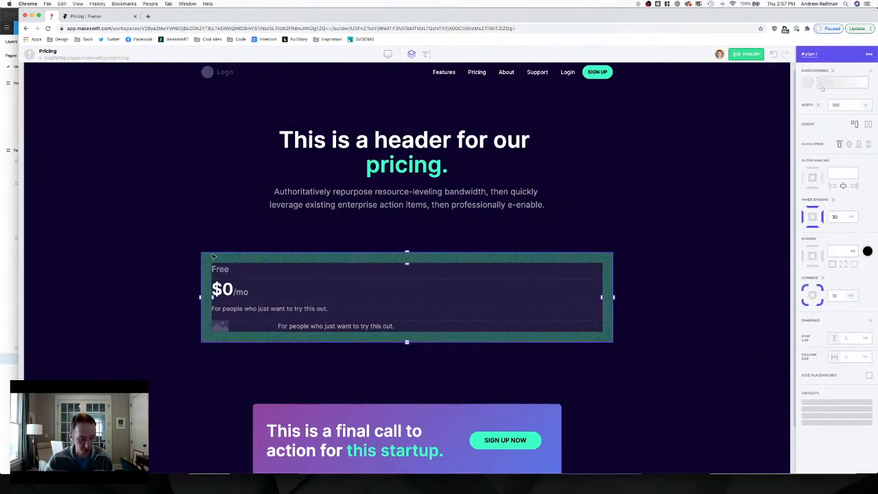
{"action": "key", "text": "Escape"}
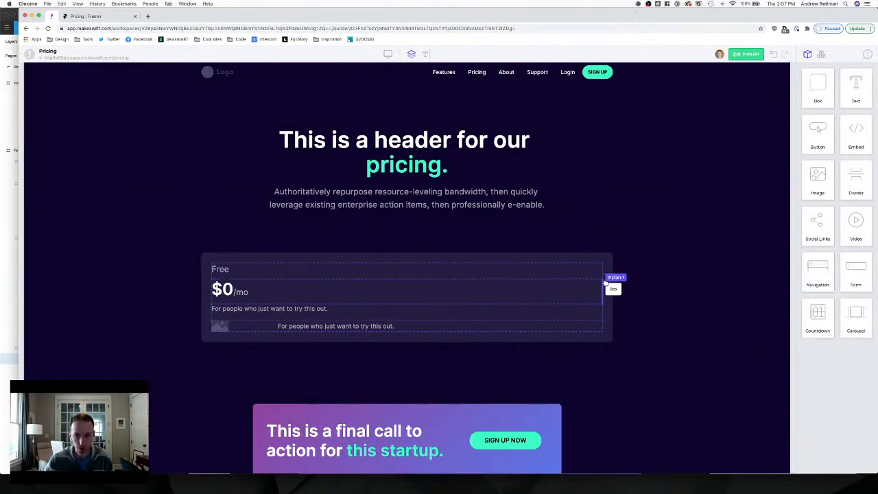
{"action": "left_click_drag", "start_coordinate": [614, 282], "coordinate": [618, 284]}
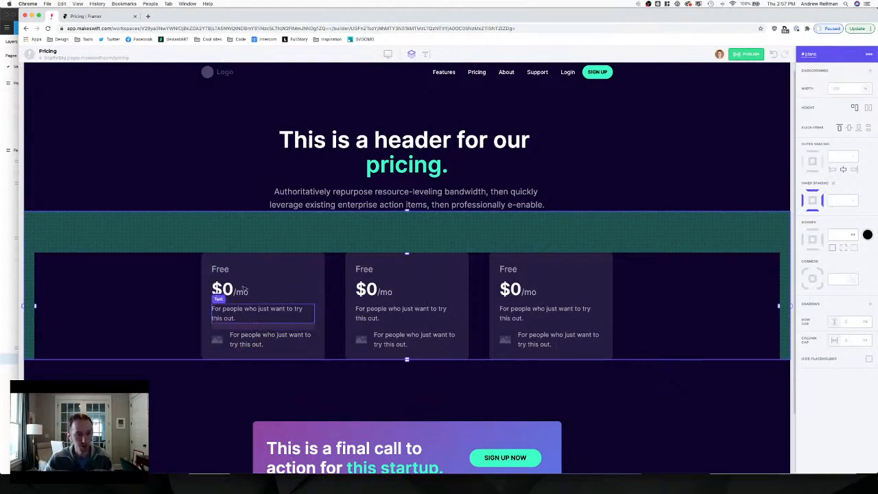
Replace the text beside the small image in the first plan card with "Unlimited something".
{"action": "left_click", "coordinate": [251, 344]}
{"action": "triple_click", "coordinate": [261, 345]}
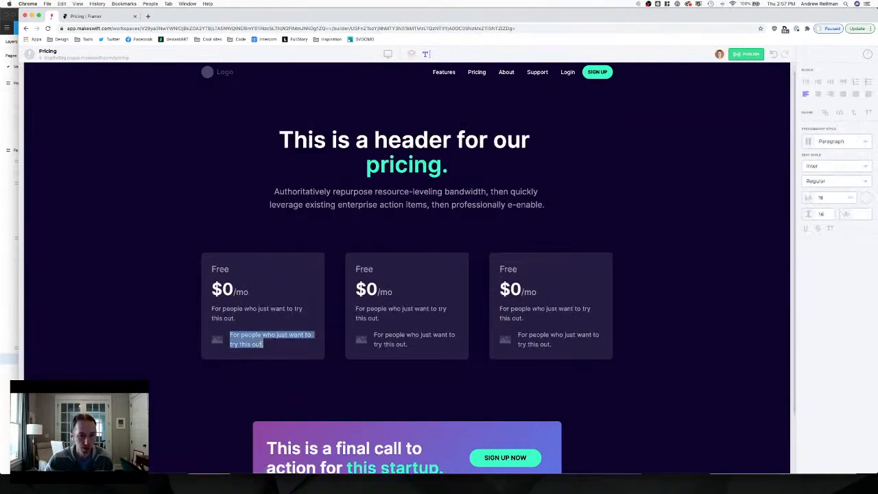
{"action": "left_click", "coordinate": [263, 344]}
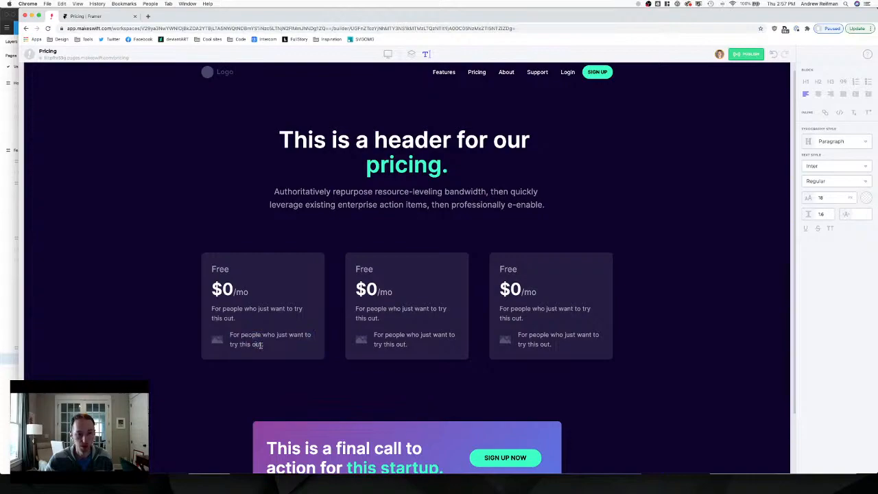
{"action": "left_click_drag", "start_coordinate": [263, 344], "coordinate": [233, 344]}
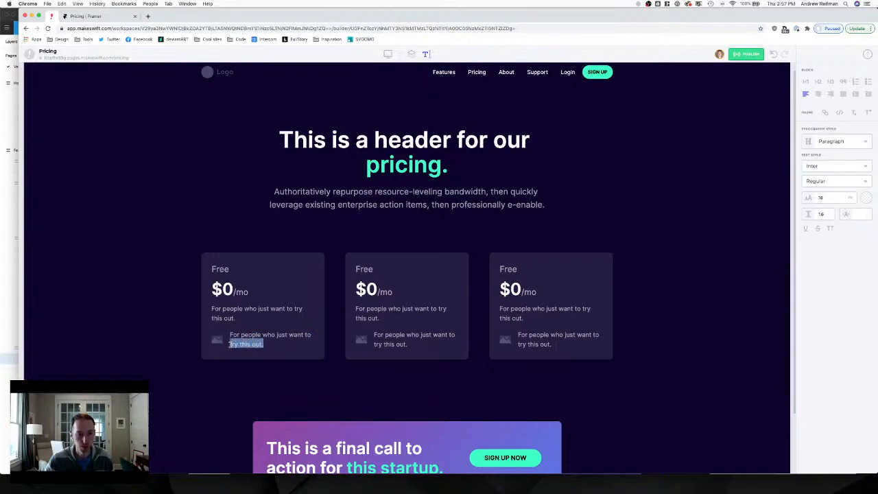
{"action": "left_click", "coordinate": [262, 345]}
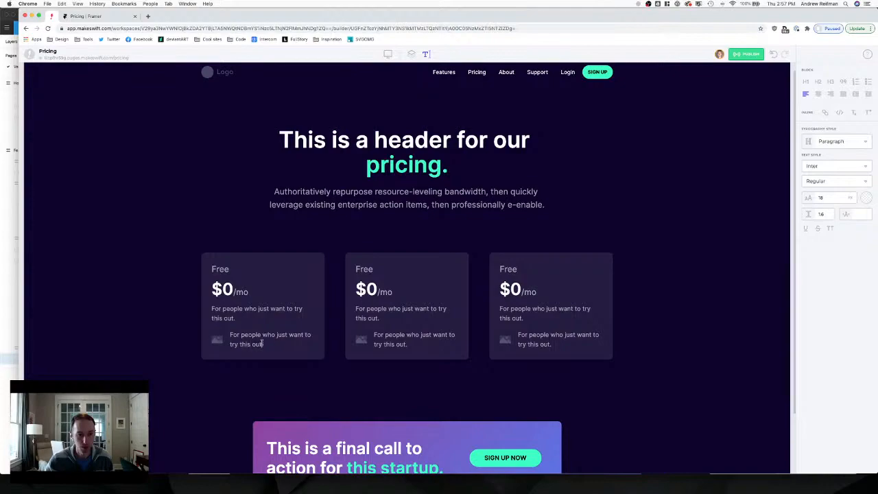
{"action": "left_click_drag", "start_coordinate": [274, 339], "coordinate": [296, 336]}
{"action": "triple_click", "coordinate": [296, 336]}
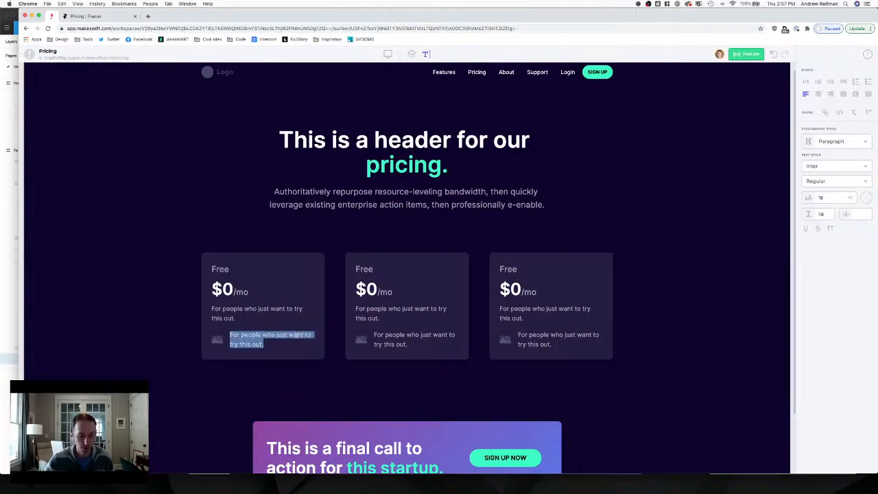
{"action": "type", "text": "Unlimited some"}
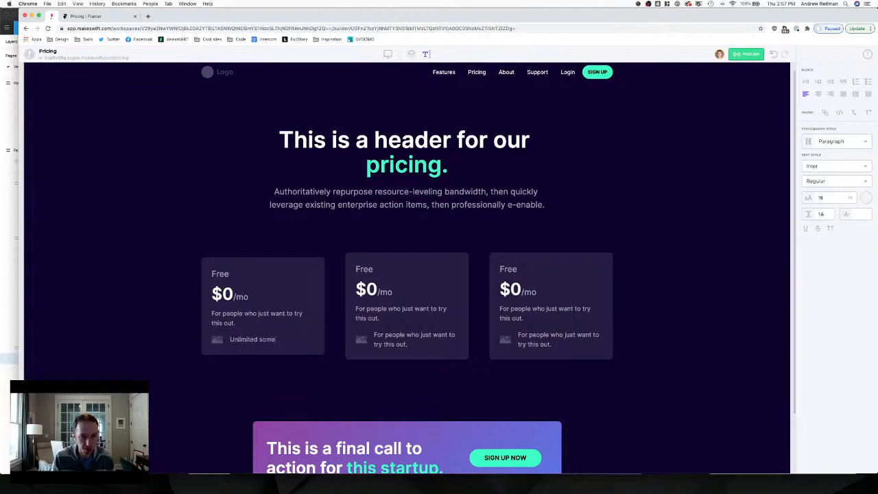
{"action": "type", "text": "thing"}
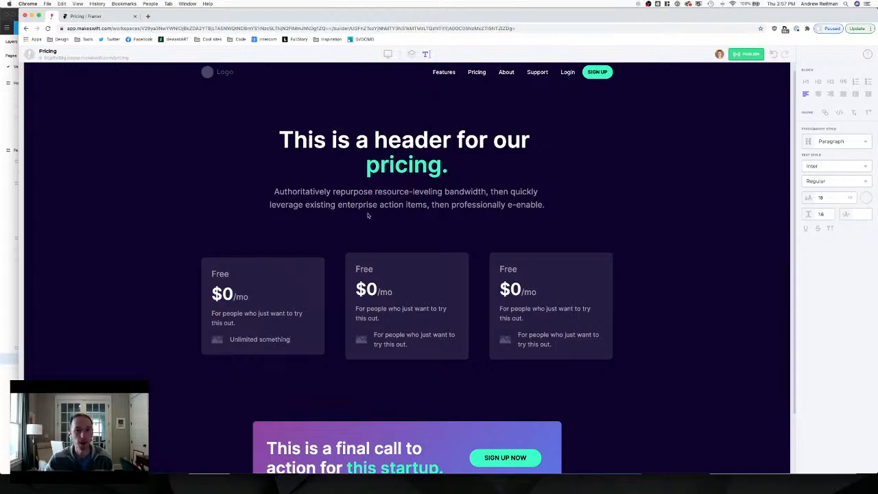
Duplicate the "Unlimited something" image-and-text row in the first plan card.
{"action": "left_click", "coordinate": [411, 54]}
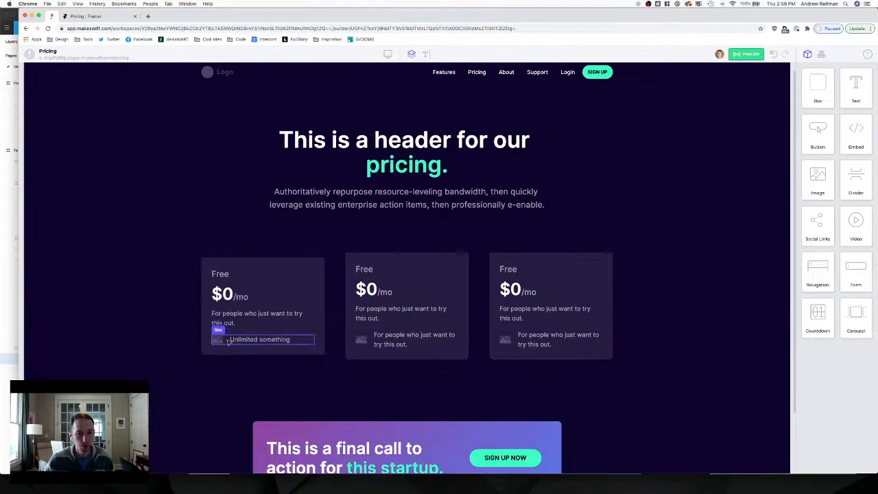
{"action": "left_click", "coordinate": [228, 341]}
{"action": "key", "text": "super+d"}
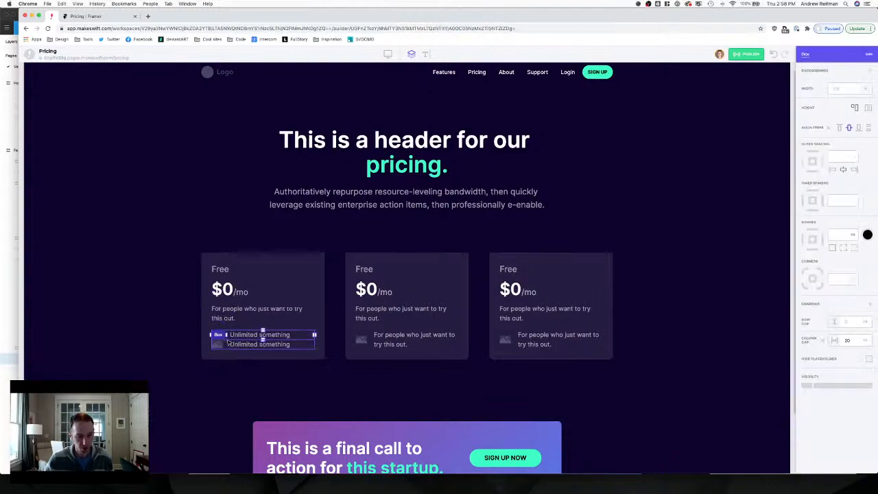
Set the row gap of the first card's feature list box to 15 px.
{"action": "mouse_move", "coordinate": [220, 327]}
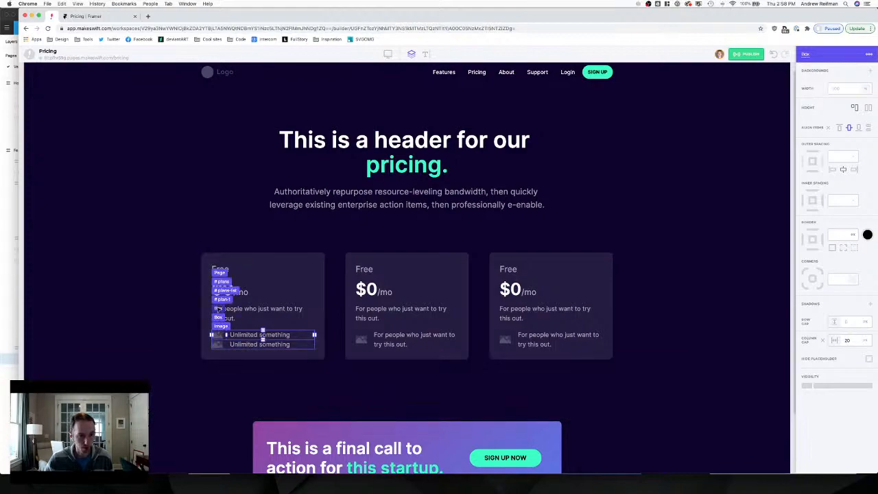
{"action": "left_click", "coordinate": [218, 309]}
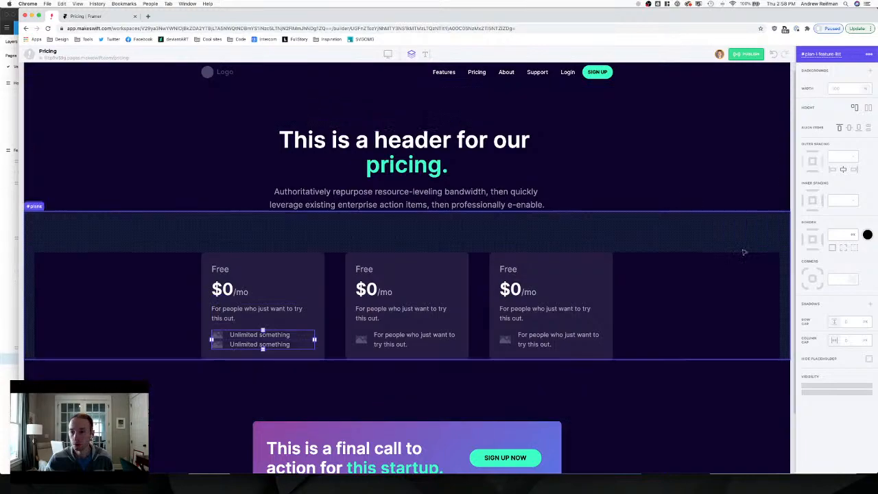
{"action": "left_click", "coordinate": [855, 322]}
{"action": "type", "text": "10"}
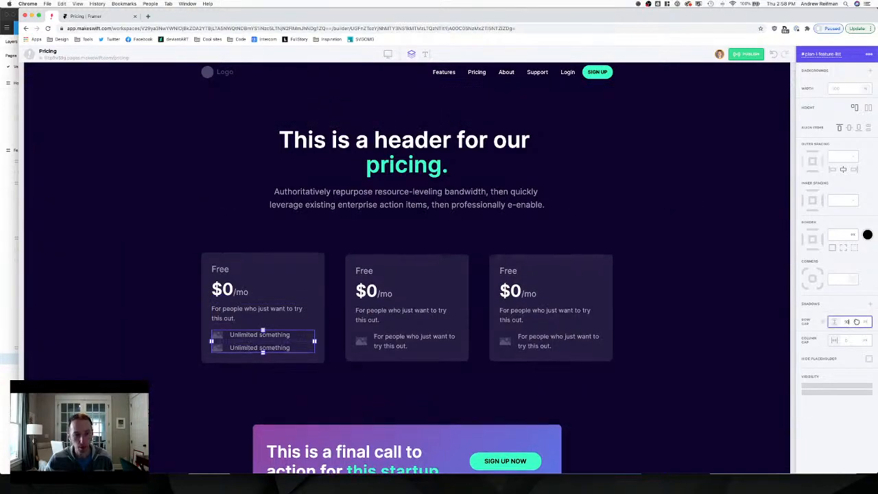
{"action": "key", "text": "BackSpace"}
{"action": "type", "text": "5"}
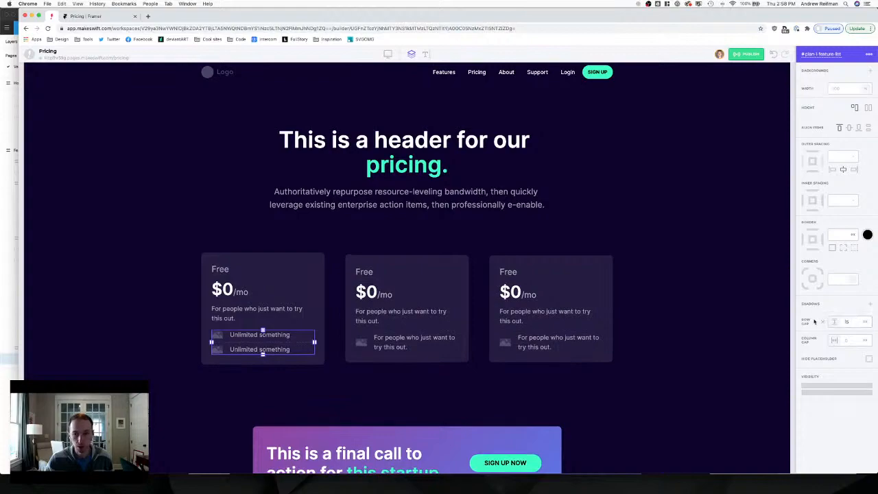
{"action": "left_click", "coordinate": [713, 300]}
Set the opacity of the image in the second feature row to 0.
{"action": "left_click", "coordinate": [217, 348]}
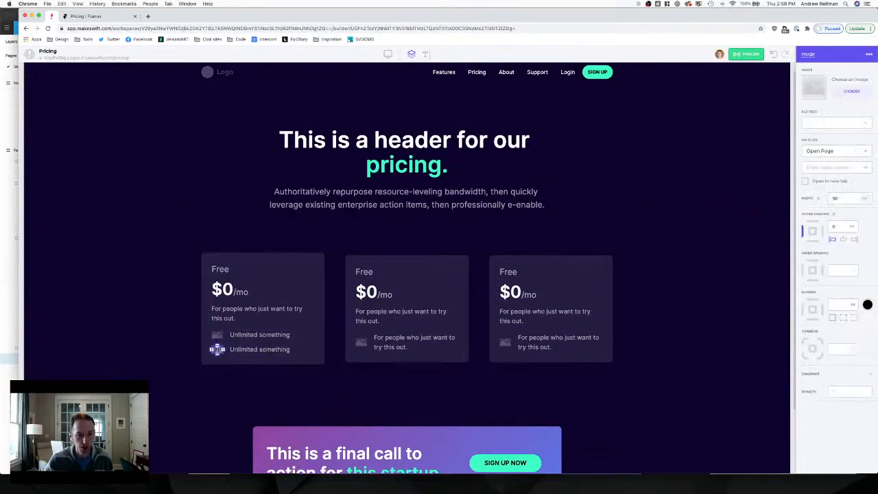
{"action": "left_click", "coordinate": [838, 391]}
{"action": "type", "text": "0"}
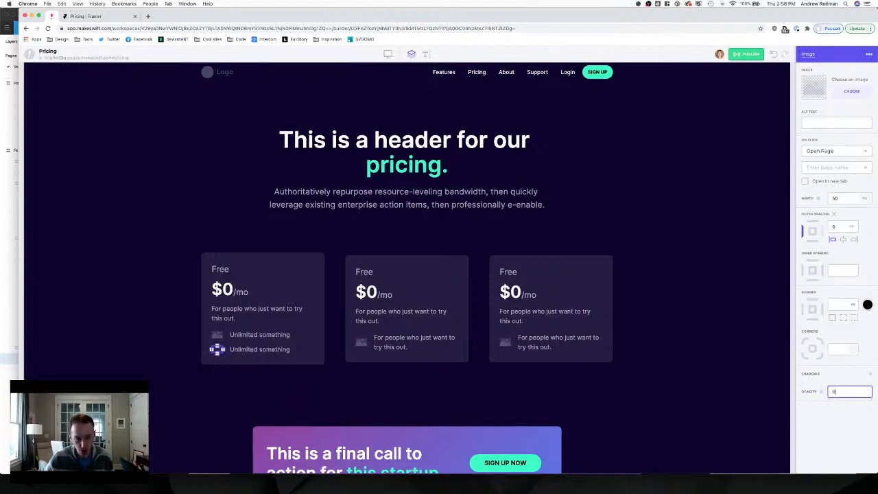
{"action": "left_click", "coordinate": [794, 374]}
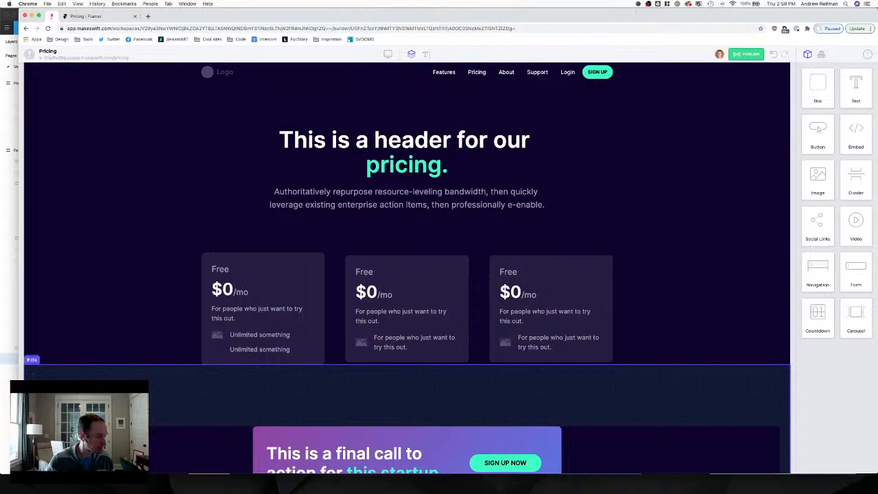
Switch to Figma and place the screenshot of the Free plan card on the empty canvas beside the Features frame.
{"action": "key", "text": "F11"}
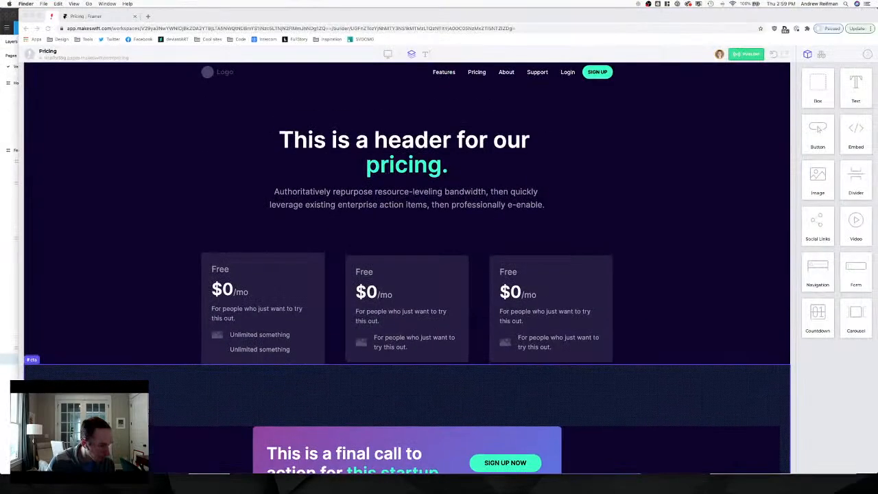
{"action": "key", "text": "F11"}
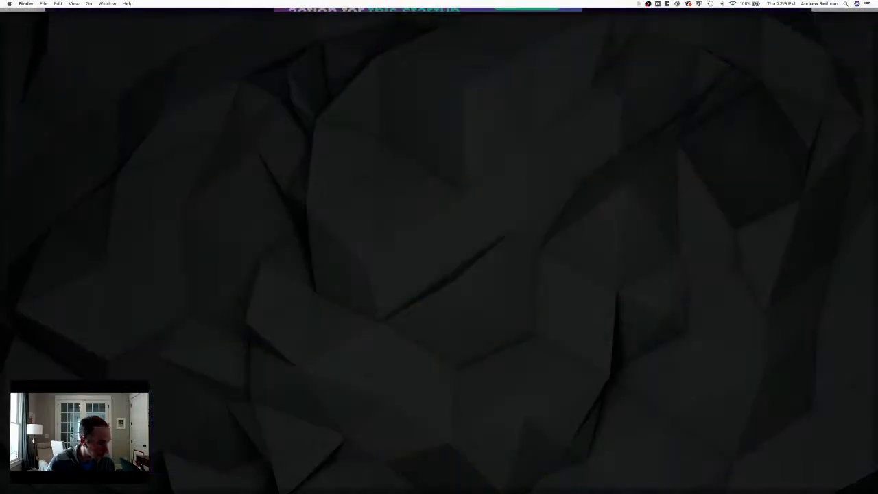
{"action": "key", "text": "F11"}
{"action": "left_click", "coordinate": [14, 289]}
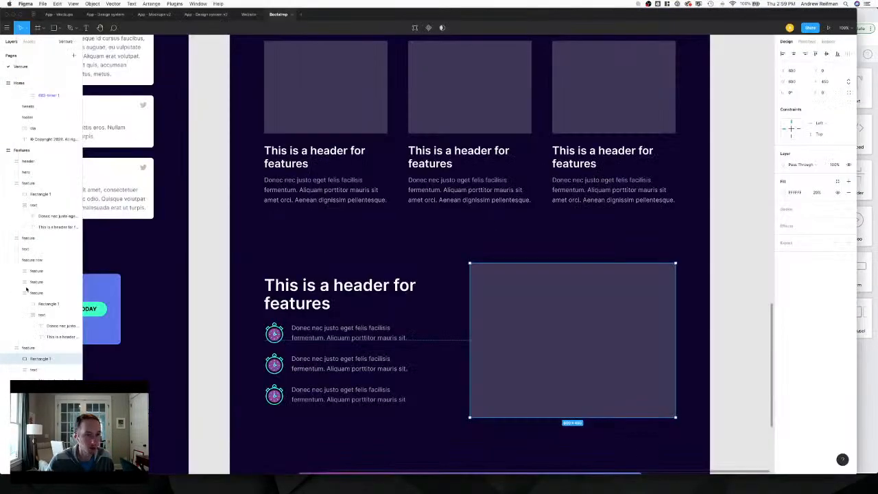
{"action": "scroll", "coordinate": [455, 298], "scroll_direction": "right", "scroll_amount": 5}
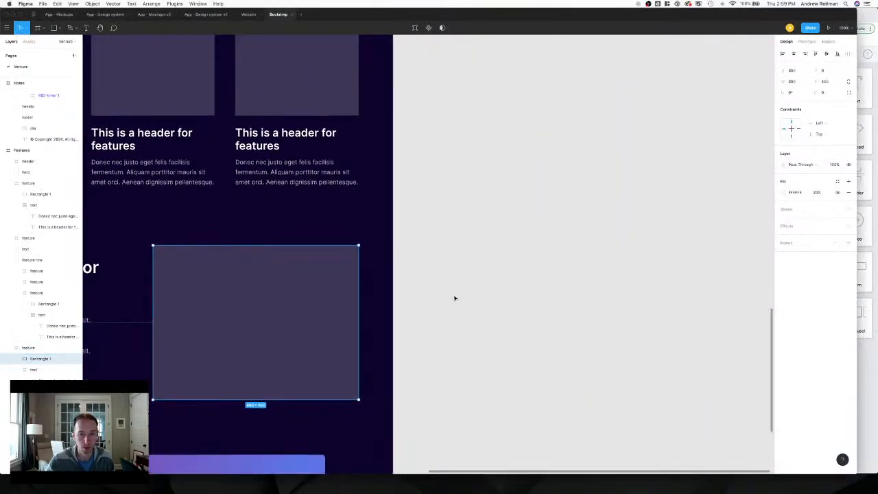
{"action": "scroll", "coordinate": [454, 298], "scroll_direction": "down", "scroll_amount": 3}
{"action": "scroll", "coordinate": [452, 297], "scroll_direction": "right", "scroll_amount": 2}
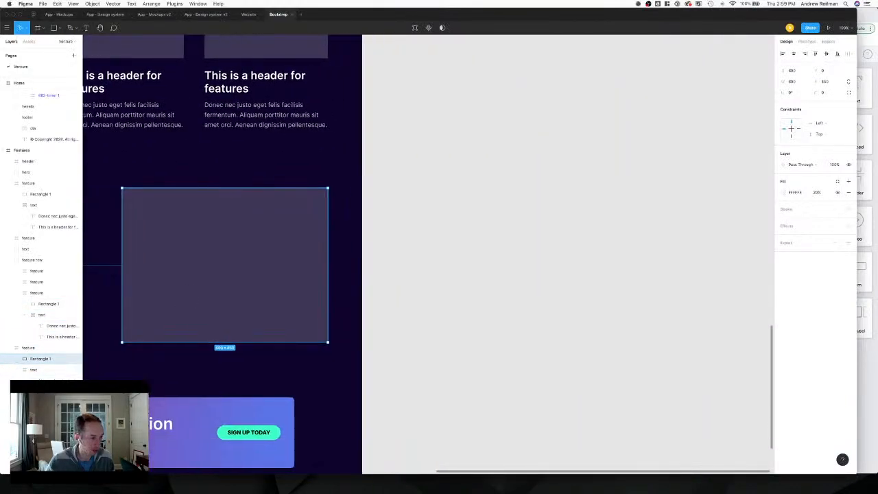
{"action": "key", "text": "F11"}
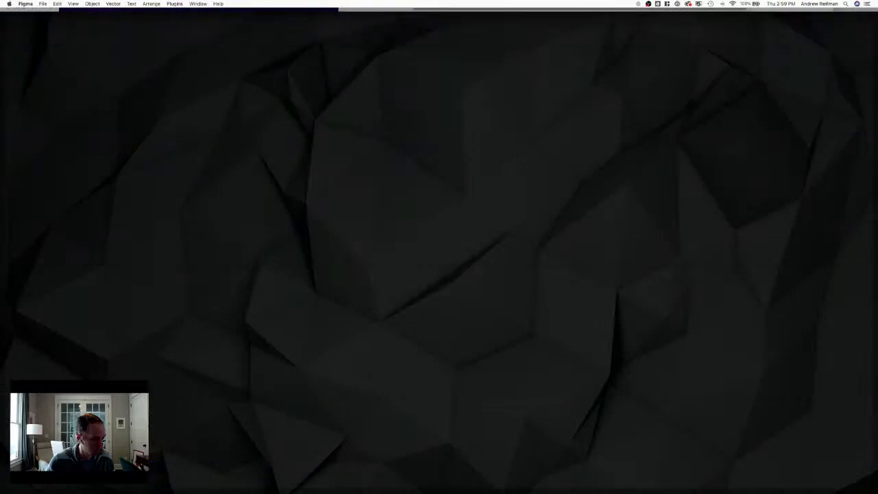
{"action": "key", "text": "F11"}
{"action": "left_click_drag", "start_coordinate": [487, 490], "coordinate": [470, 269]}
Draw a circle about 32 × 32 px in the empty icon spot of the second feature row and remove its fill.
{"action": "key", "text": "f"}
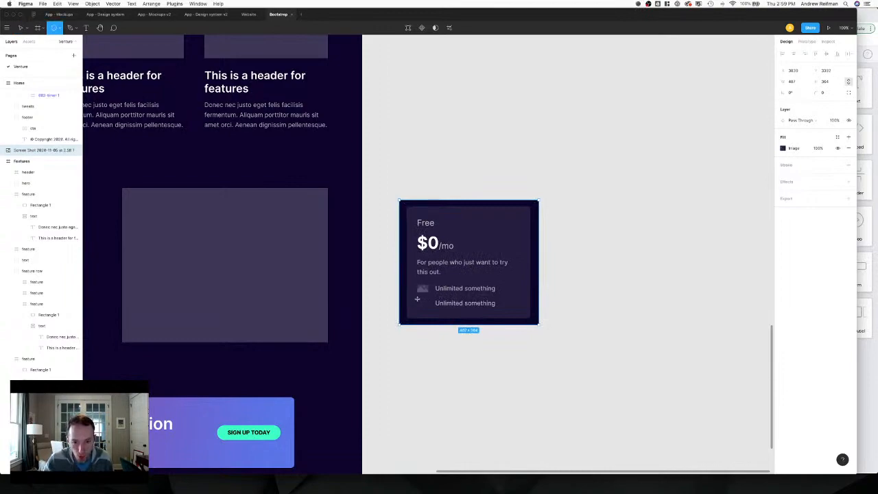
{"action": "left_click_drag", "start_coordinate": [417, 299], "coordinate": [429, 309]}
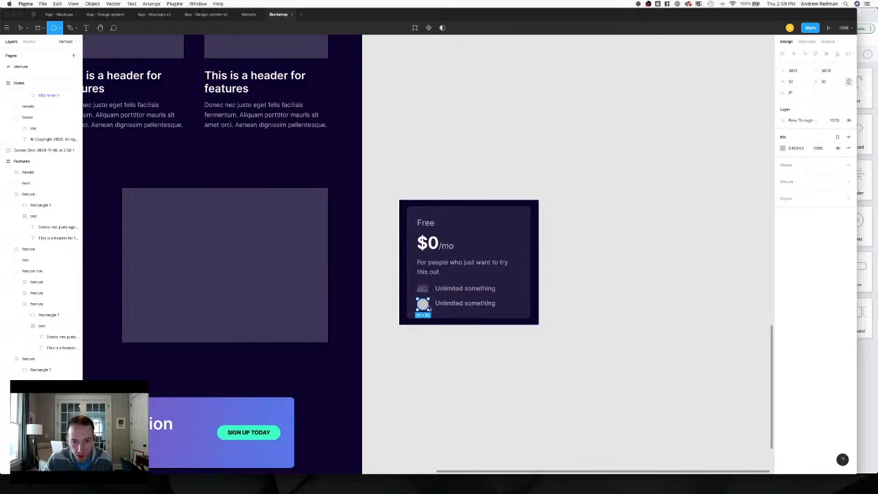
{"action": "left_click_drag", "start_coordinate": [428, 309], "coordinate": [427, 309]}
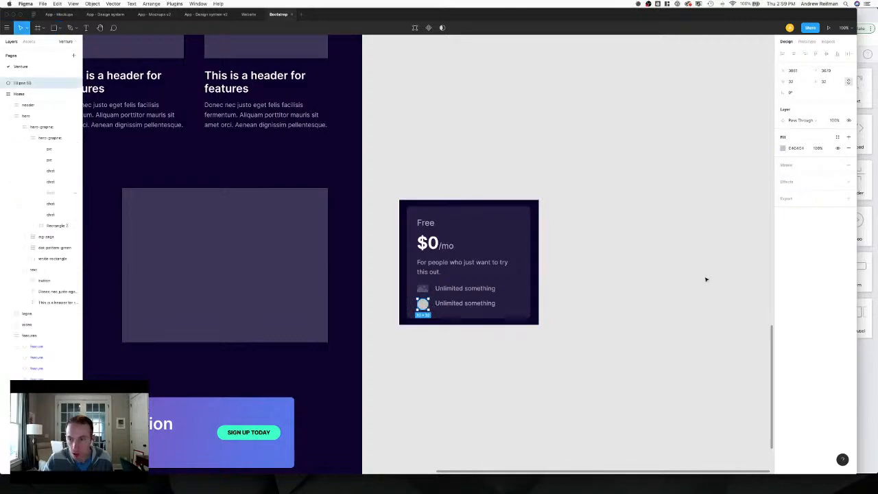
{"action": "left_click", "coordinate": [848, 149]}
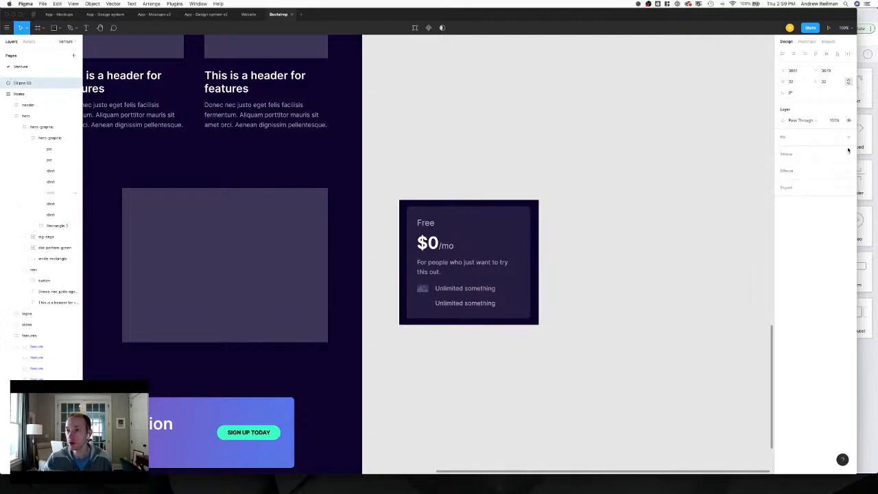
Try the Purple color style as the circle's stroke.
{"action": "left_click", "coordinate": [837, 154]}
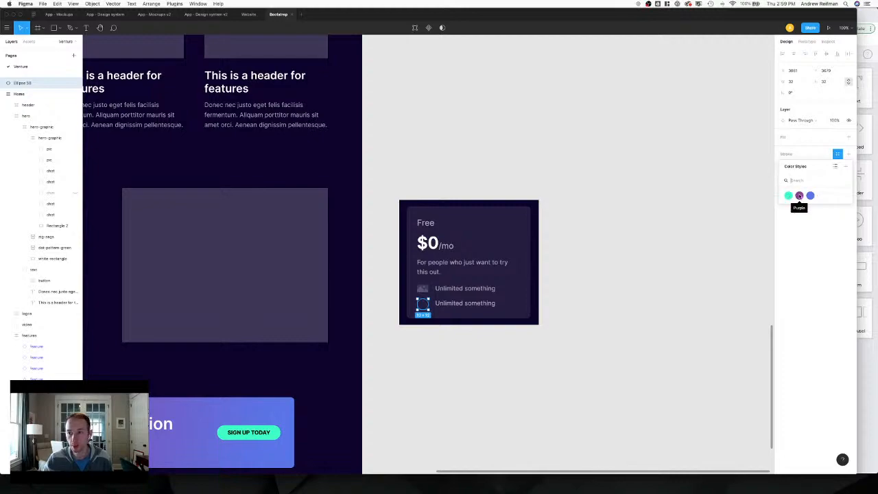
{"action": "left_click", "coordinate": [799, 196]}
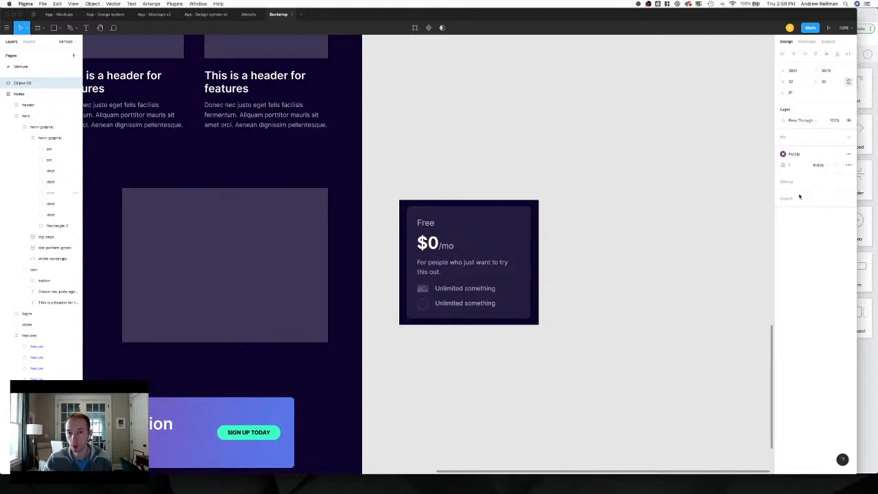
{"action": "left_click", "coordinate": [848, 154]}
Fill the circle with the Purple color style.
{"action": "left_click", "coordinate": [837, 138]}
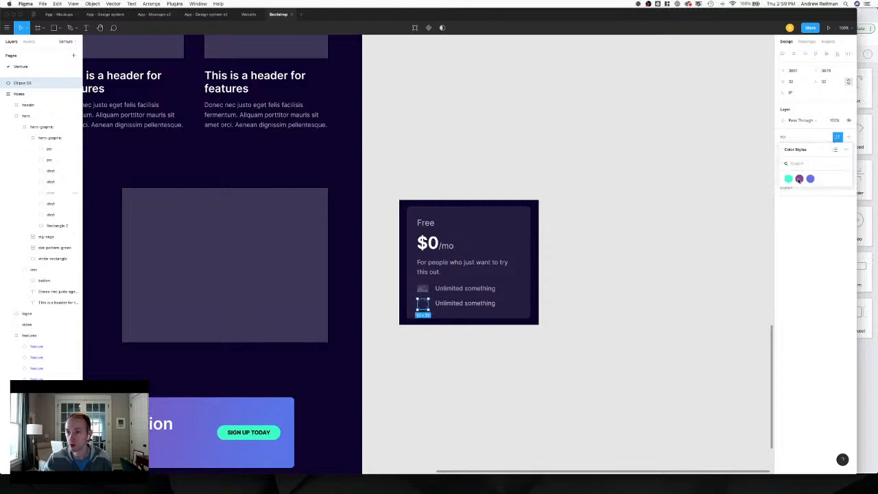
{"action": "left_click", "coordinate": [799, 179]}
Draw a three-point check mark inside the purple circle with the Pen tool.
{"action": "key", "text": "super+equal"}
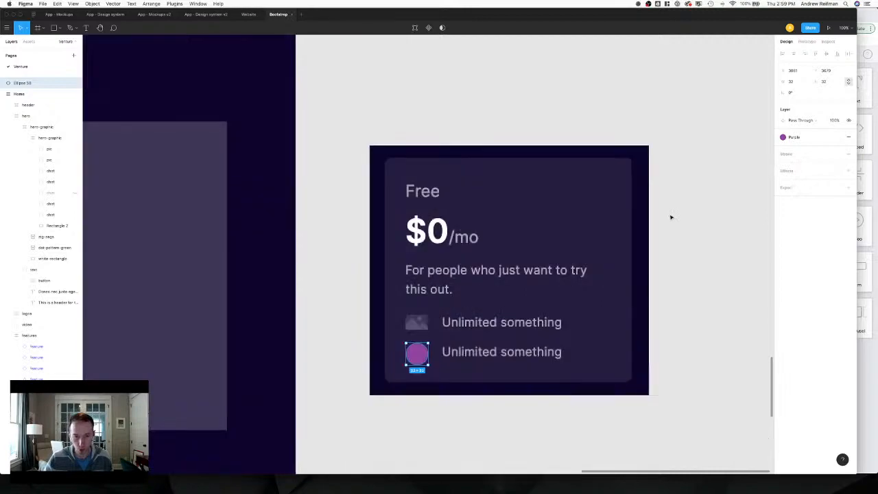
{"action": "key", "text": "super+equal"}
{"action": "key", "text": "super+equal"}
{"action": "scroll", "coordinate": [578, 226], "scroll_direction": "down", "scroll_amount": 10}
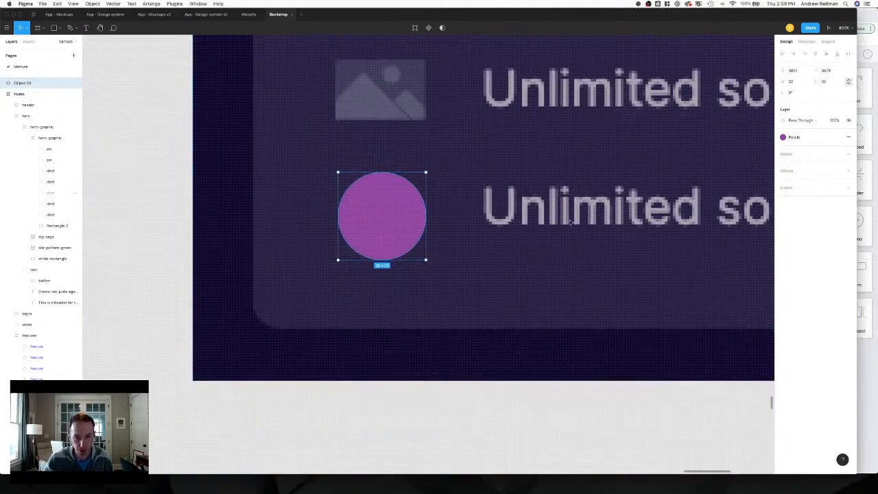
{"action": "left_click", "coordinate": [72, 28]}
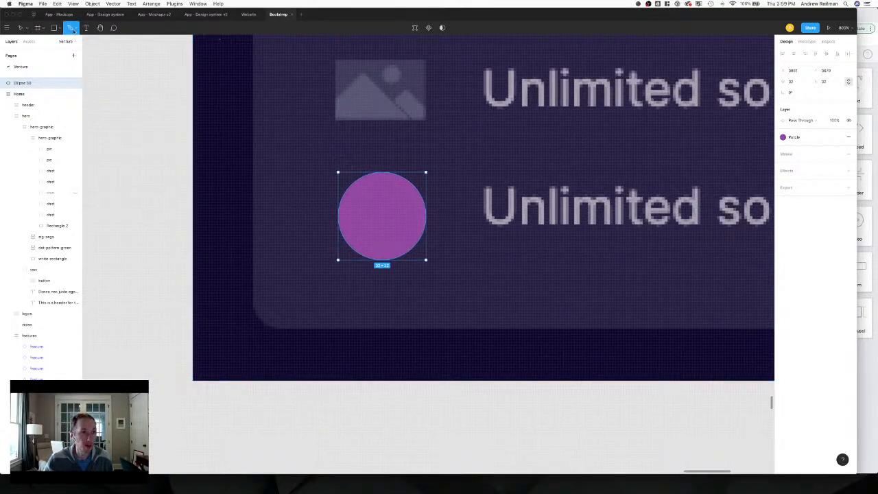
{"action": "left_click", "coordinate": [362, 223]}
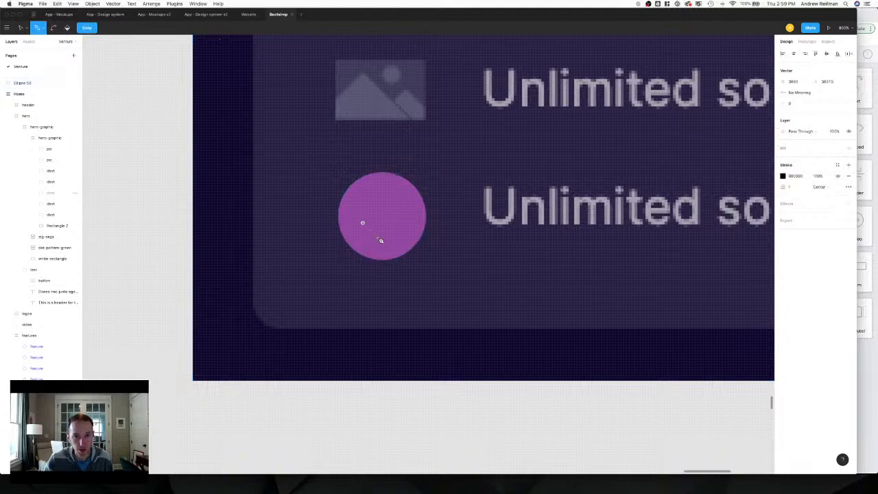
{"action": "left_click", "coordinate": [378, 237]}
{"action": "left_click", "coordinate": [407, 211]}
Give the check mark the Green color style as its stroke and set the stroke width to 2.
{"action": "left_click", "coordinate": [837, 164]}
{"action": "left_click", "coordinate": [790, 207]}
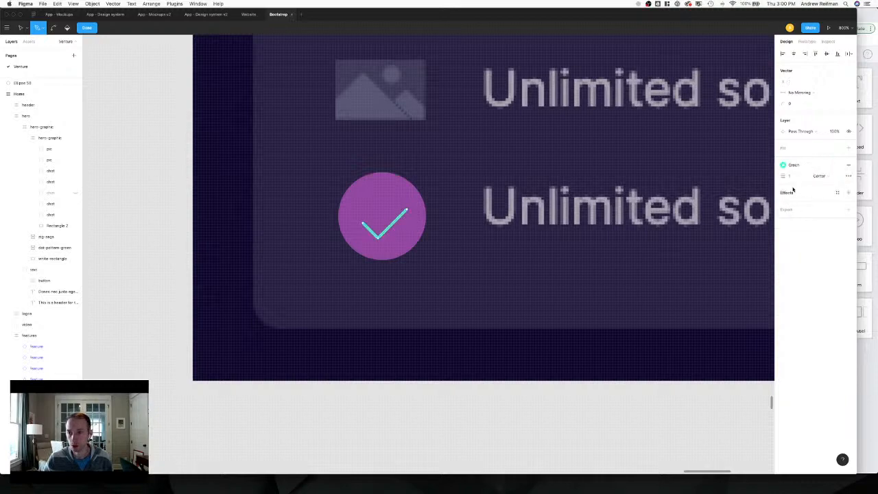
{"action": "left_click", "coordinate": [795, 176]}
{"action": "type", "text": "2"}
{"action": "key", "text": "Return"}
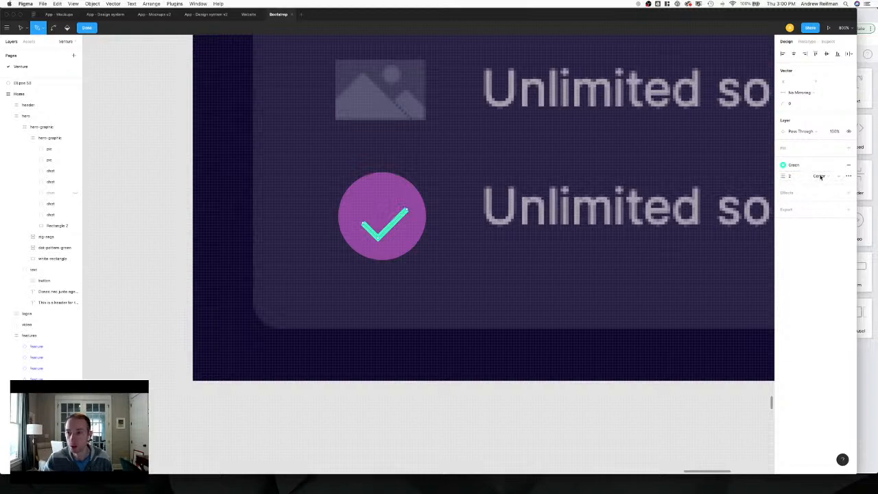
Give the check mark's stroke round joins and Round end caps.
{"action": "left_click", "coordinate": [848, 177]}
{"action": "left_click", "coordinate": [761, 204]}
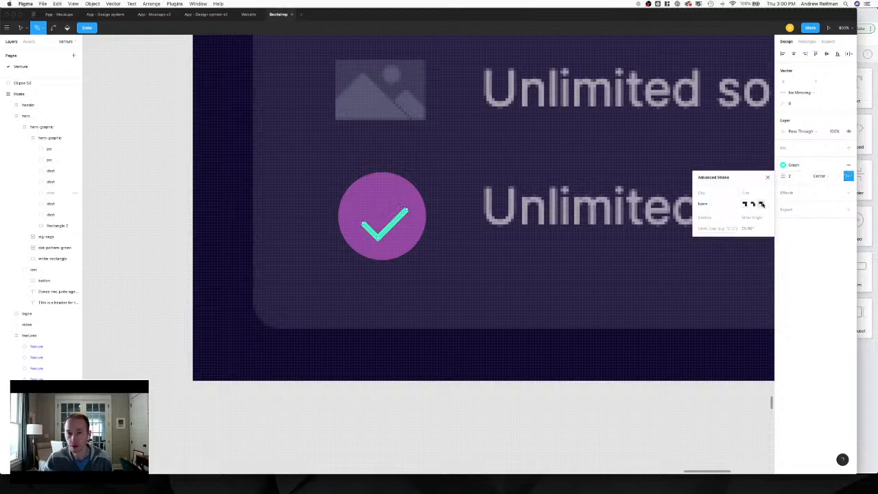
{"action": "left_click", "coordinate": [709, 205]}
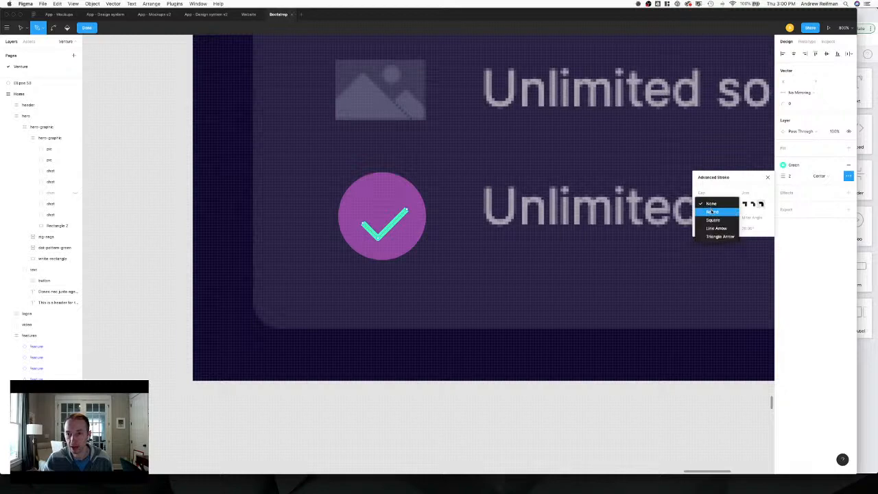
{"action": "left_click", "coordinate": [712, 211]}
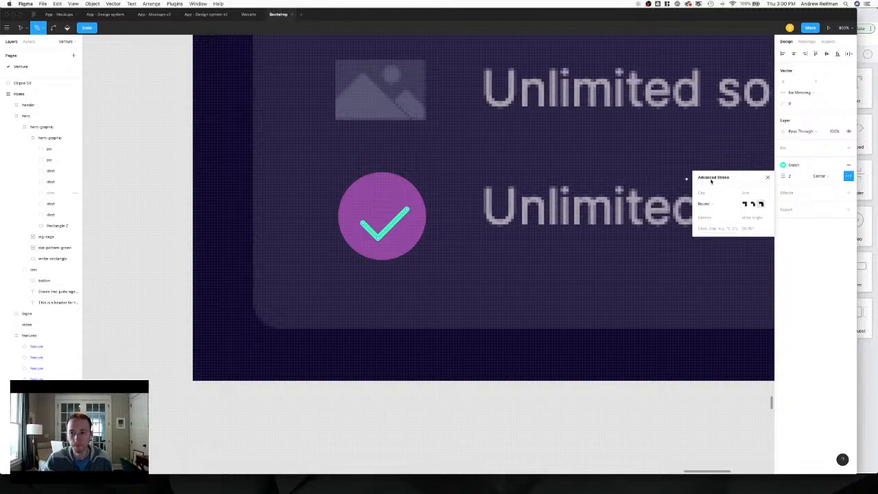
{"action": "left_click", "coordinate": [768, 177]}
Try a stroke width of 4 on the check mark and judge the icon at actual size.
{"action": "left_click", "coordinate": [789, 177]}
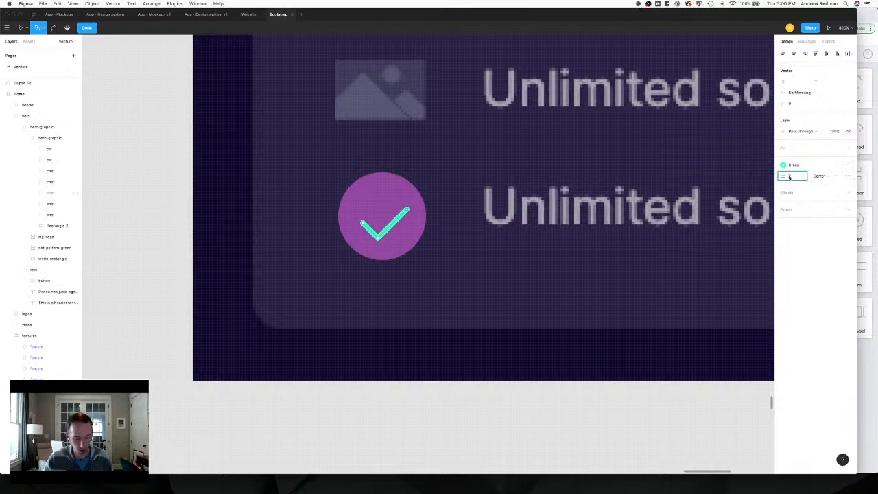
{"action": "key", "text": "Return"}
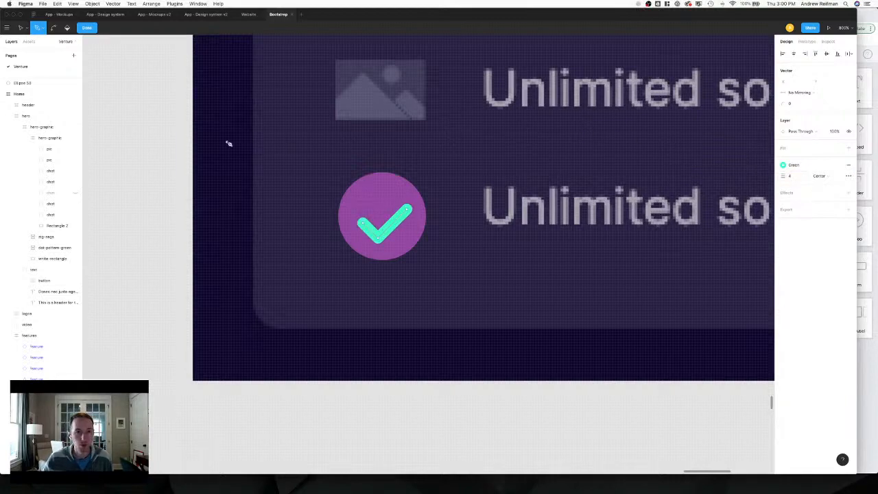
{"action": "key", "text": "Escape"}
{"action": "left_click", "coordinate": [122, 87]}
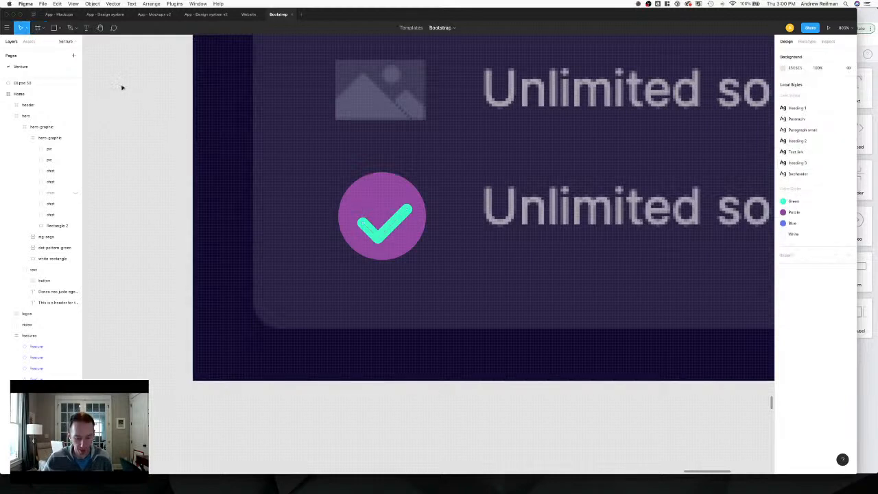
{"action": "key", "text": "shift+0"}
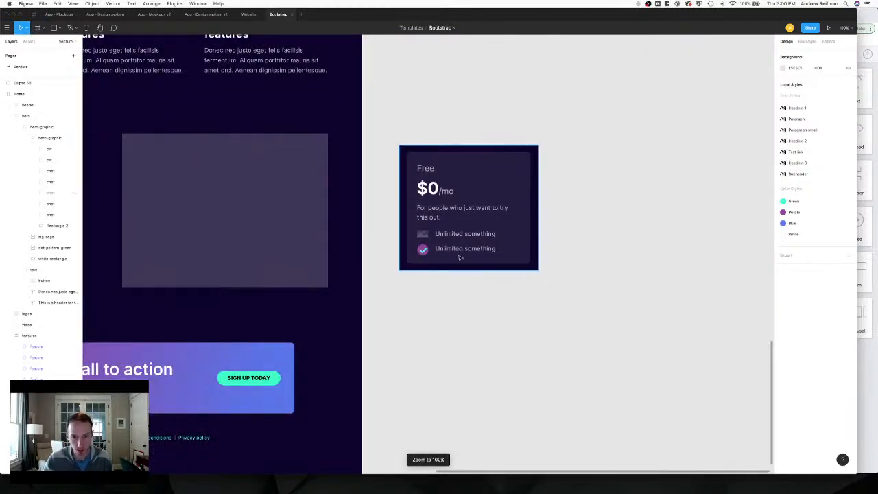
Set the check mark's stroke width to 2.
{"action": "left_click", "coordinate": [423, 251]}
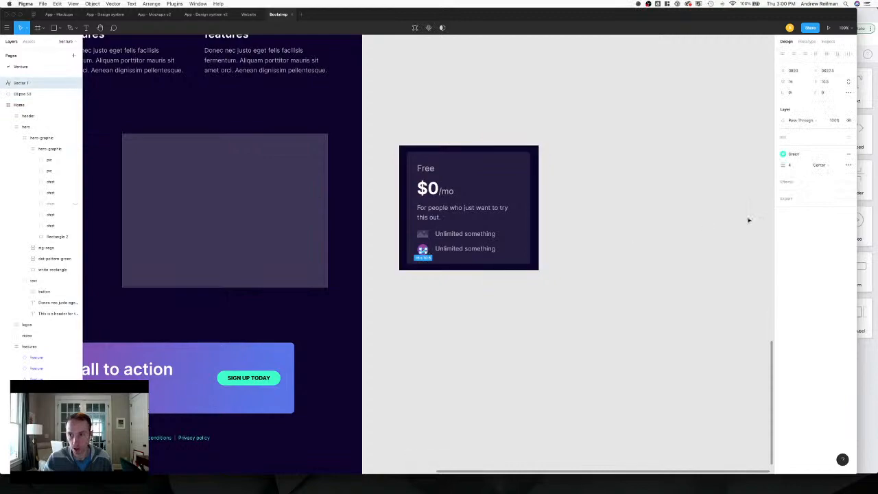
{"action": "left_click", "coordinate": [795, 166]}
{"action": "type", "text": "2"}
{"action": "key", "text": "Return"}
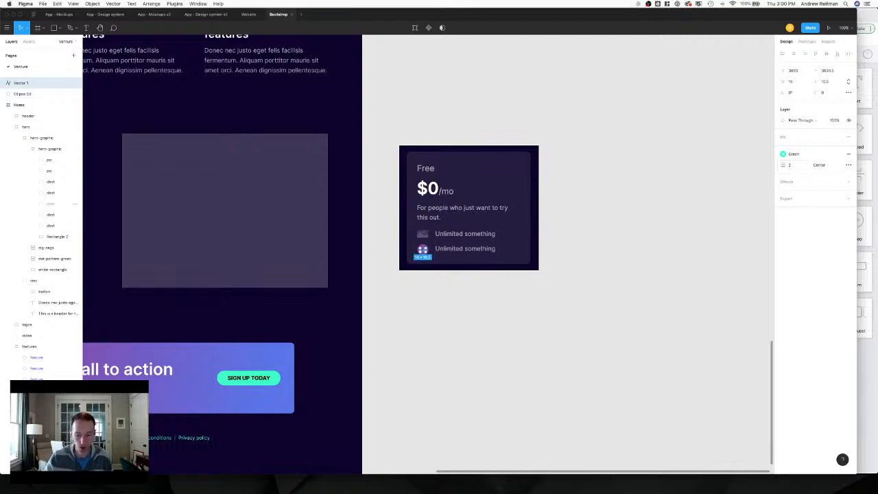
Shorten the check mark's long arm by moving its upper end point slightly inward along the diagonal.
{"action": "scroll", "coordinate": [369, 245], "scroll_direction": "left", "scroll_amount": 7}
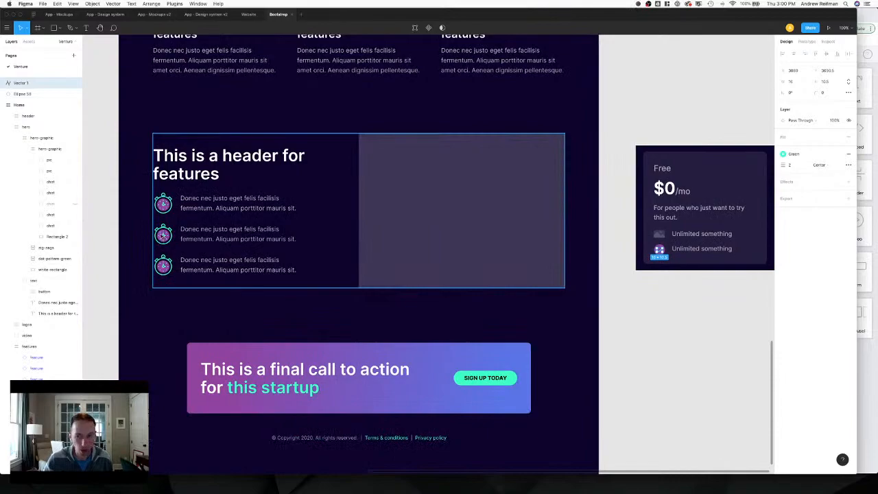
{"action": "key", "text": "super+plus"}
{"action": "key", "text": "super+plus"}
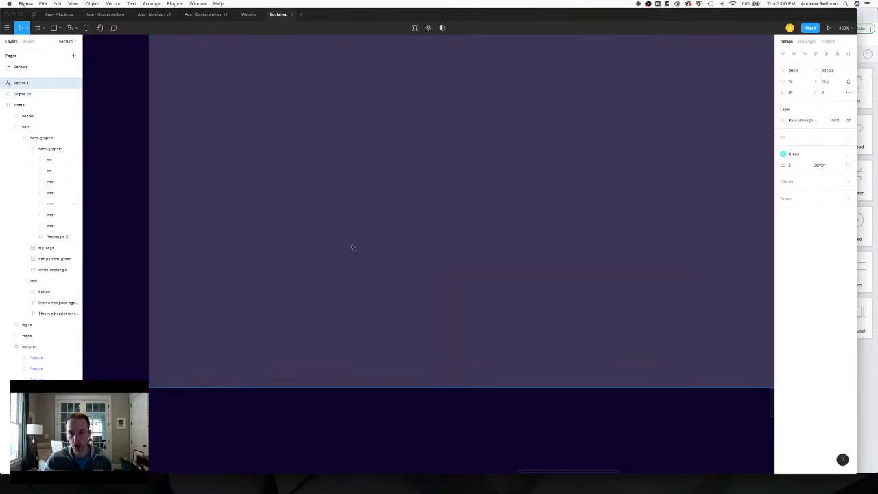
{"action": "scroll", "coordinate": [354, 247], "scroll_direction": "right", "scroll_amount": 7}
{"action": "scroll", "coordinate": [409, 237], "scroll_direction": "right", "scroll_amount": 20}
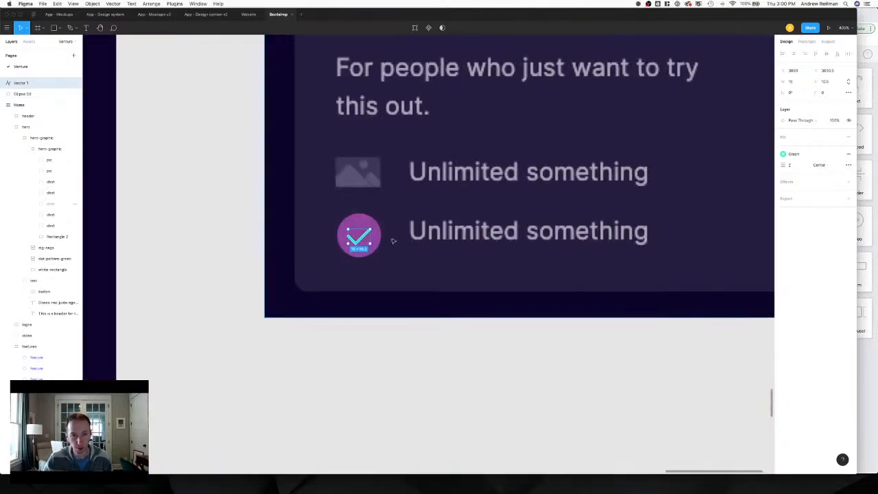
{"action": "key", "text": "super+plus"}
{"action": "key", "text": "super+plus"}
{"action": "scroll", "coordinate": [306, 233], "scroll_direction": "left", "scroll_amount": 4}
{"action": "scroll", "coordinate": [306, 233], "scroll_direction": "up", "scroll_amount": 2}
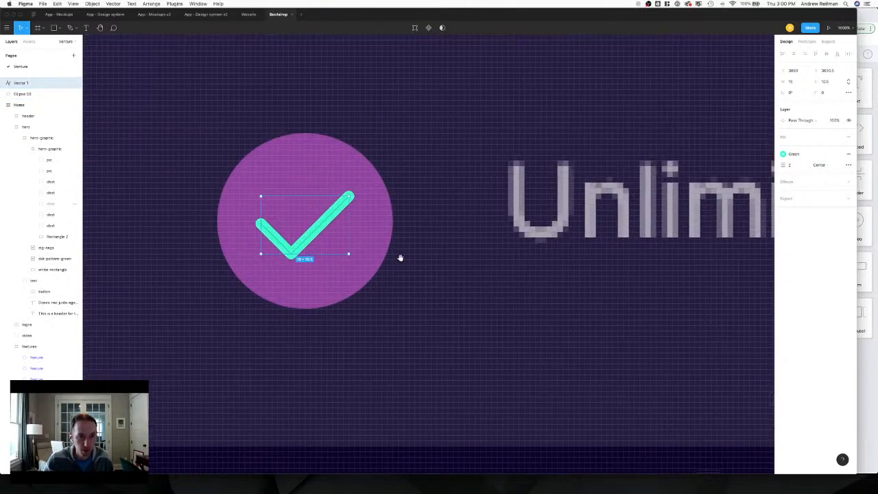
{"action": "double_click", "coordinate": [332, 217]}
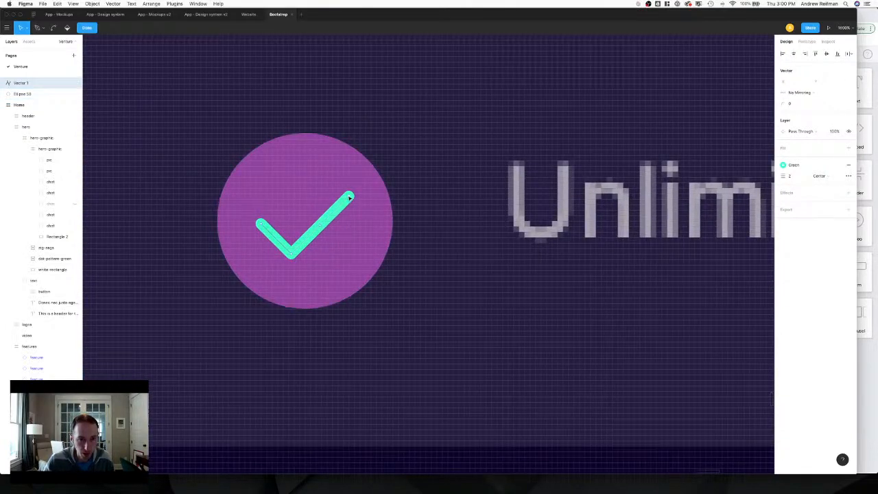
{"action": "left_click_drag", "start_coordinate": [350, 197], "coordinate": [344, 203]}
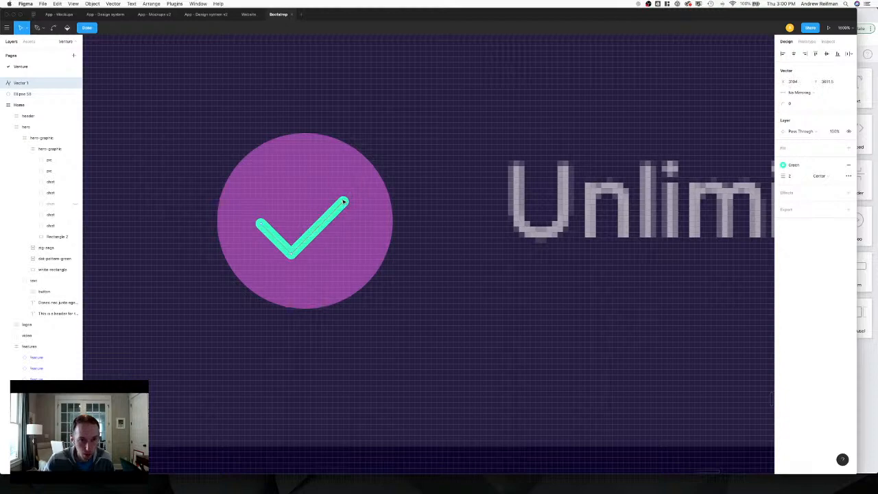
Reshape the check mark's three points to an overall size of about 15 × 10 and center it horizontally in the circle.
{"action": "key", "text": "super+plus"}
{"action": "scroll", "coordinate": [302, 212], "scroll_direction": "left", "scroll_amount": 3}
{"action": "scroll", "coordinate": [302, 212], "scroll_direction": "up", "scroll_amount": 2}
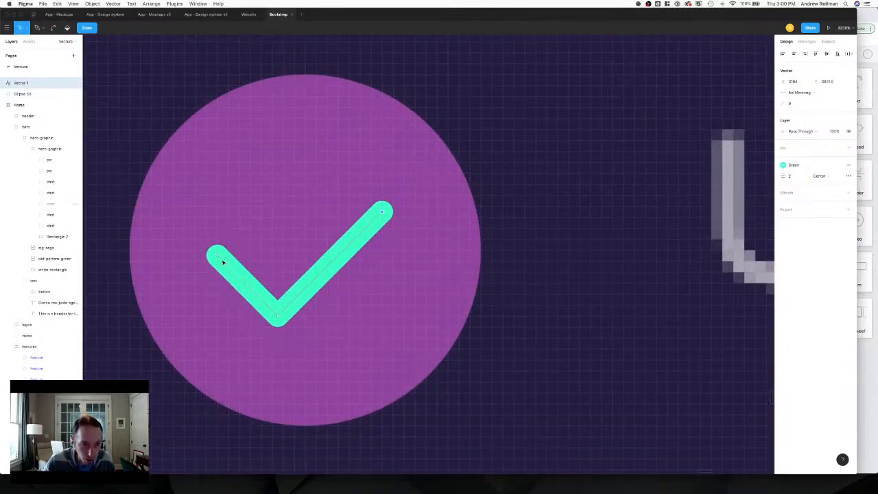
{"action": "left_click_drag", "start_coordinate": [218, 258], "coordinate": [220, 253]}
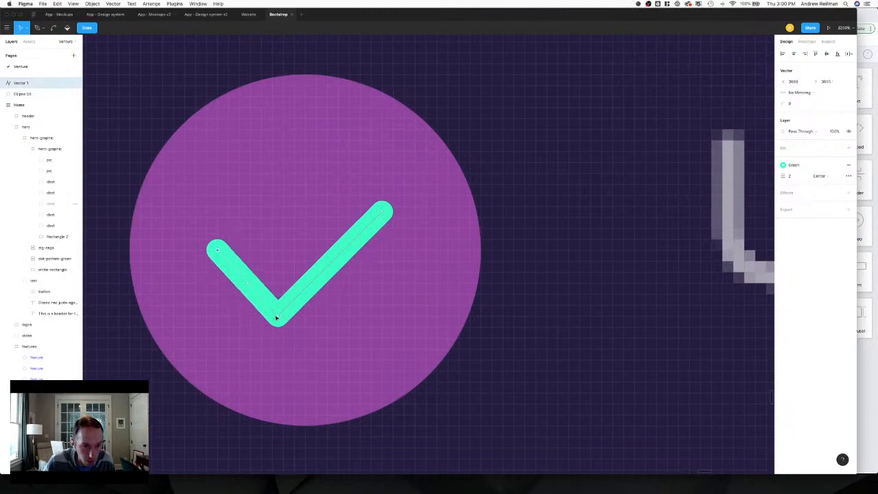
{"action": "left_click_drag", "start_coordinate": [276, 317], "coordinate": [284, 317]}
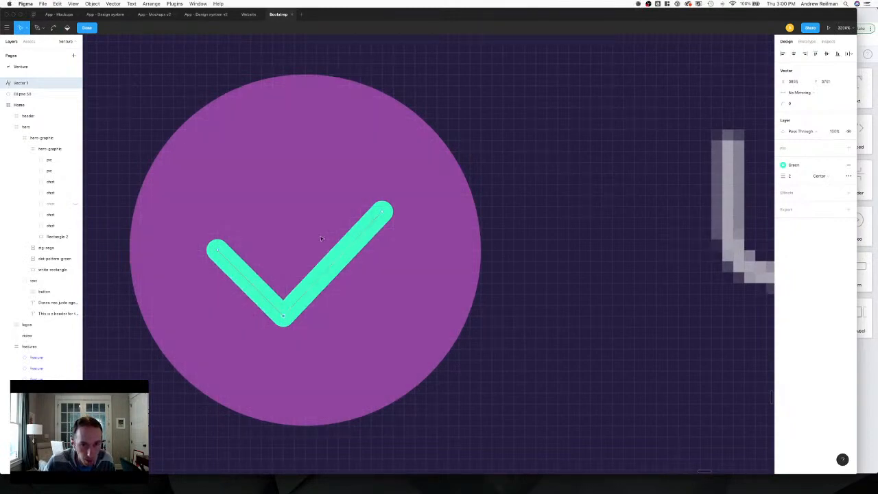
{"action": "left_click_drag", "start_coordinate": [219, 253], "coordinate": [228, 264]}
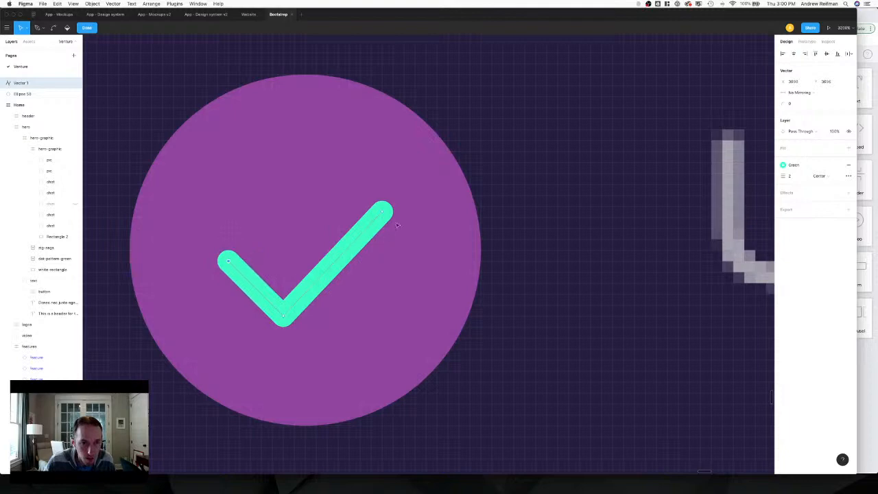
{"action": "left_click_drag", "start_coordinate": [382, 211], "coordinate": [386, 213]}
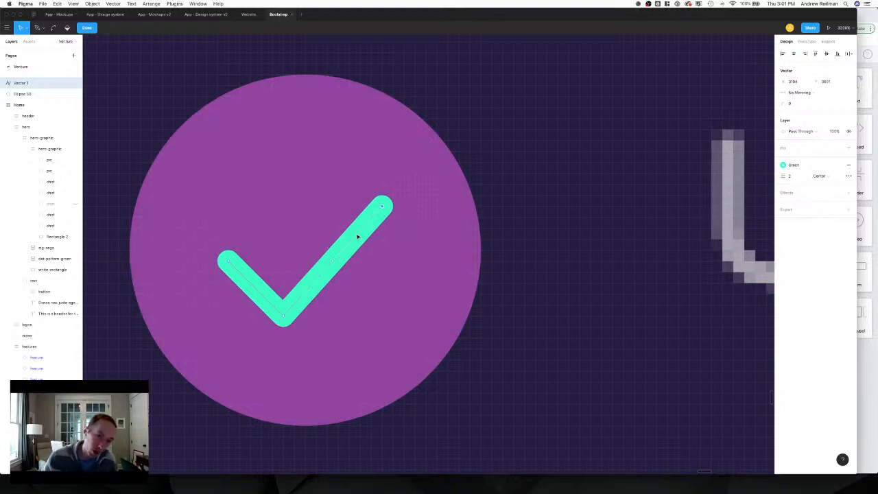
{"action": "mouse_move", "coordinate": [384, 205]}
{"action": "left_mouse_down"}
{"action": "mouse_move", "coordinate": [291, 317]}
{"action": "mouse_move", "coordinate": [392, 207]}
{"action": "left_mouse_up"}
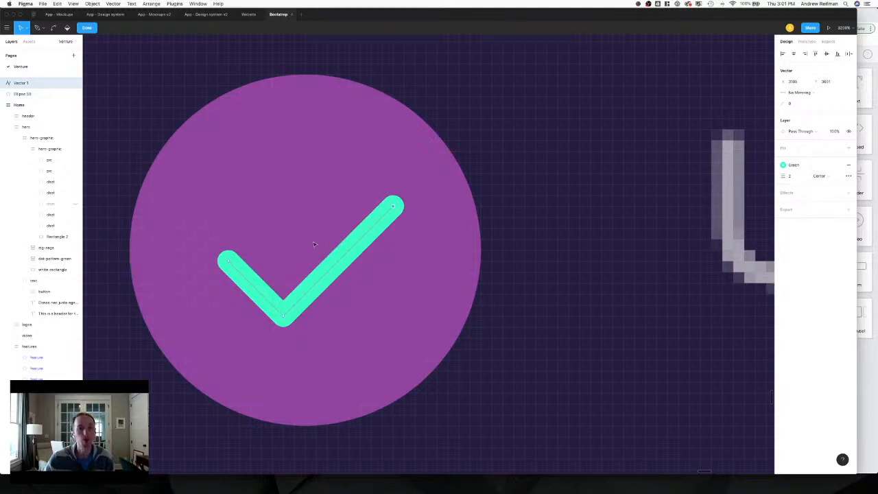
{"action": "key", "text": "Escape"}
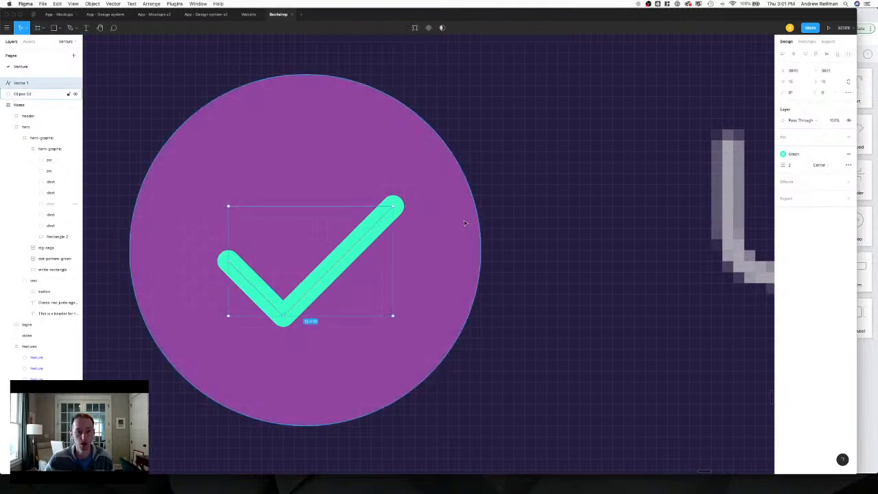
{"action": "left_click_drag", "start_coordinate": [343, 266], "coordinate": [332, 266]}
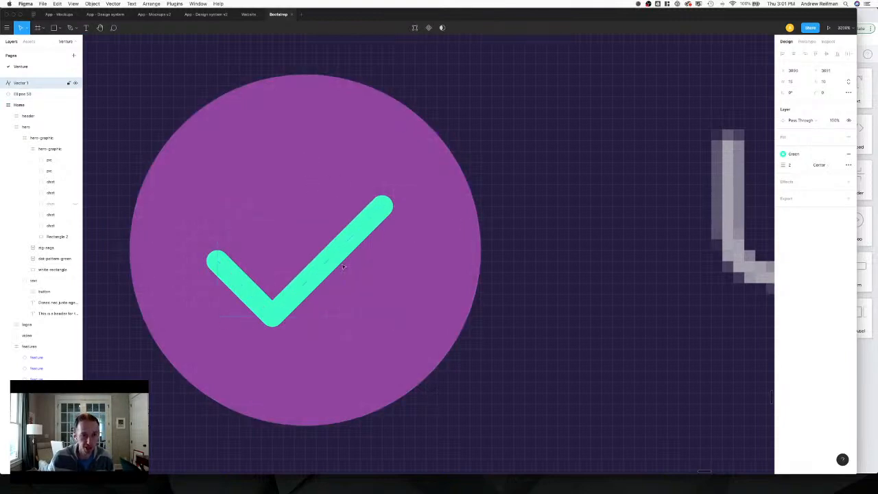
Give the circle a Green stroke 2 wide and remove its Purple fill.
{"action": "left_click", "coordinate": [458, 263]}
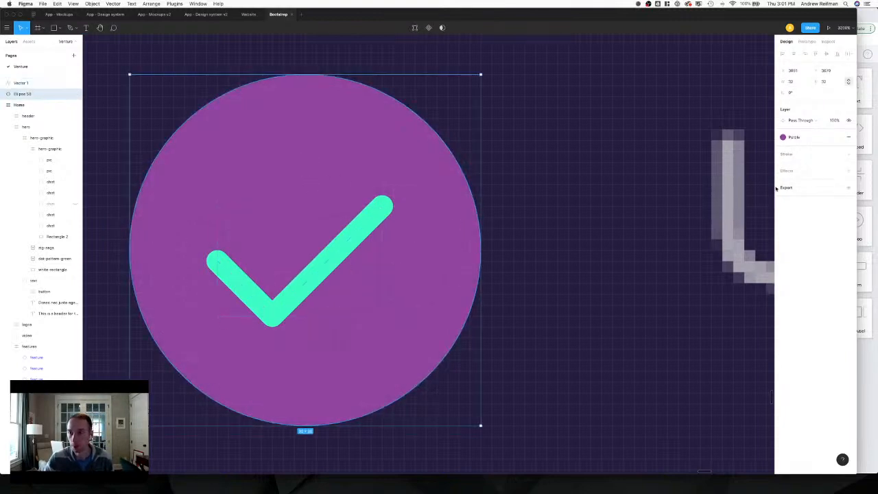
{"action": "left_click", "coordinate": [836, 154]}
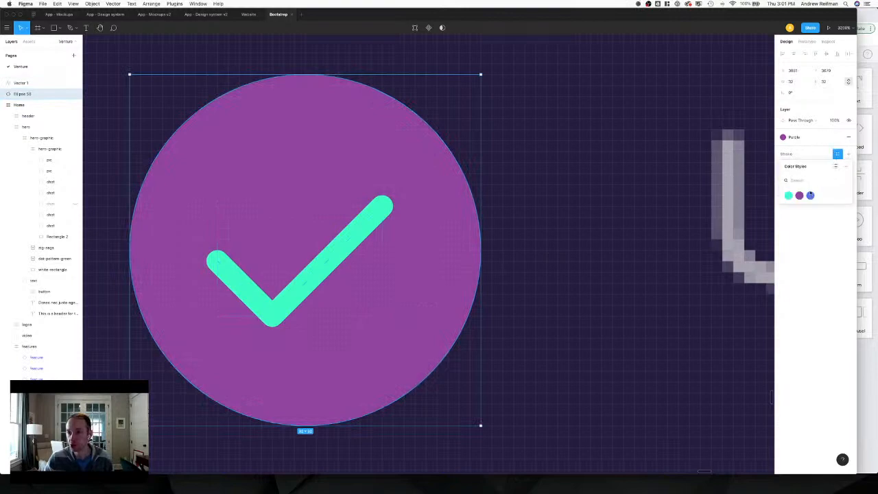
{"action": "left_click", "coordinate": [788, 195]}
{"action": "left_click", "coordinate": [793, 166]}
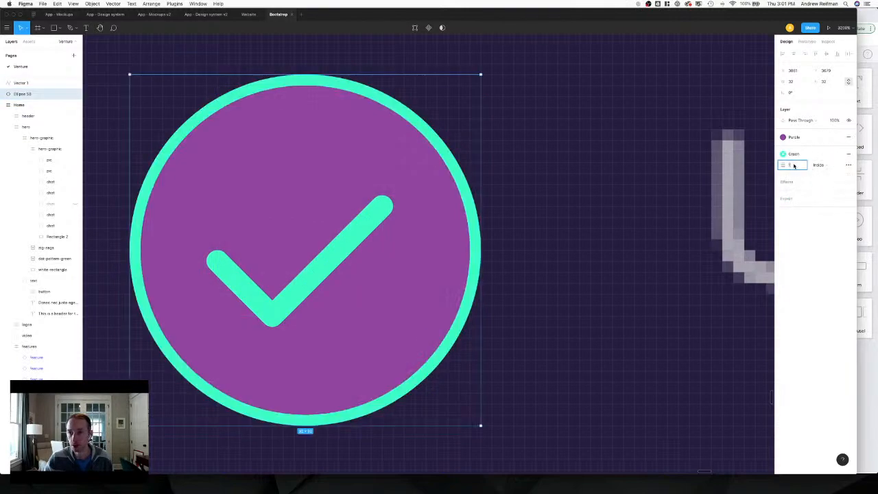
{"action": "type", "text": "2"}
{"action": "key", "text": "Return"}
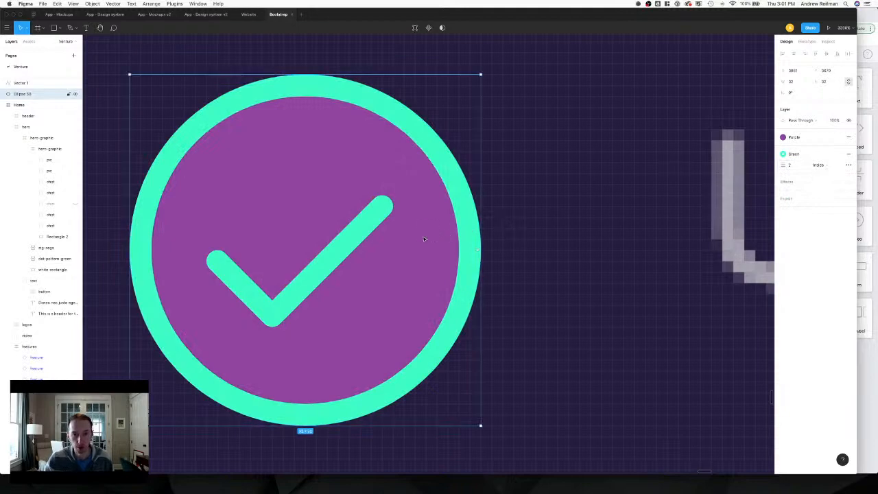
{"action": "left_click", "coordinate": [849, 137]}
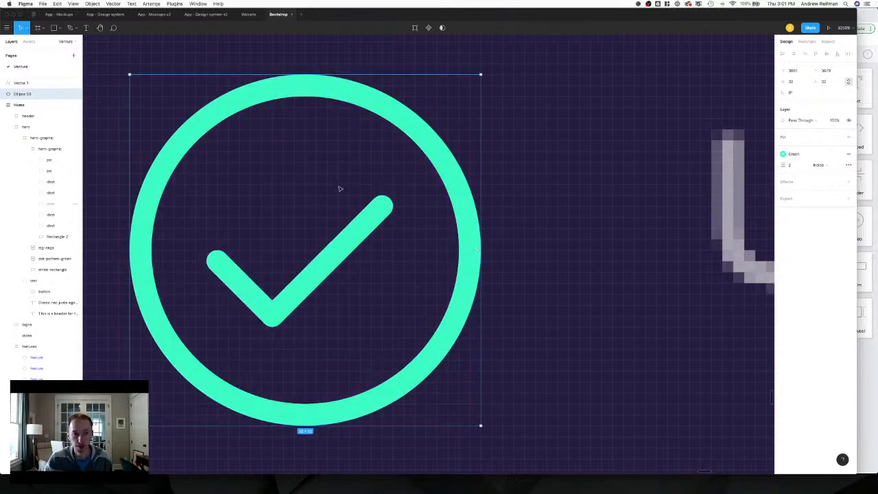
Try a centered 22 × 22 inner circle filled with the Purple color style and placed behind the check mark.
{"action": "key", "text": "o"}
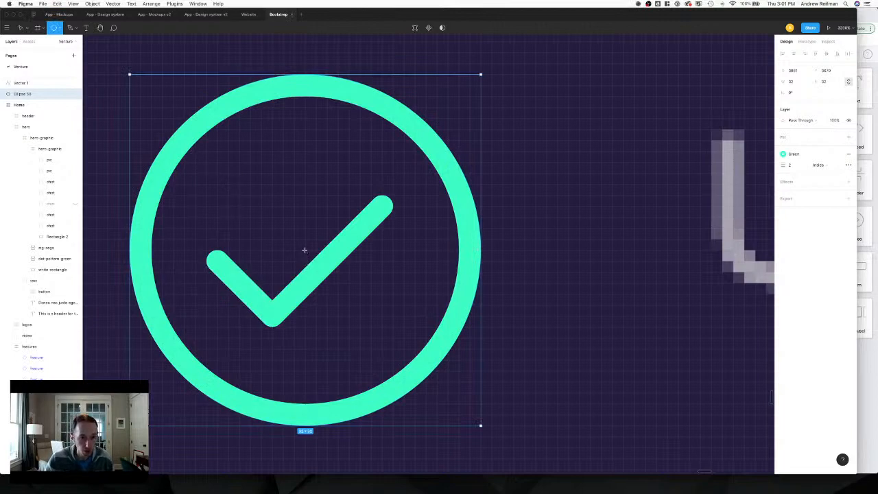
{"action": "mouse_move", "coordinate": [306, 249]}
{"action": "left_mouse_down"}
{"action": "mouse_move", "coordinate": [406, 346]}
{"action": "mouse_move", "coordinate": [415, 316]}
{"action": "mouse_move", "coordinate": [424, 320]}
{"action": "left_mouse_up"}
{"action": "left_click", "coordinate": [837, 137]}
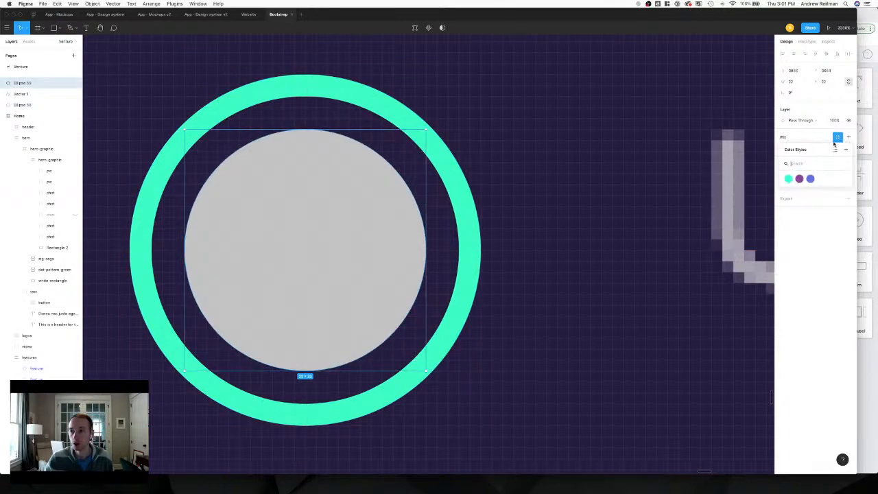
{"action": "left_click", "coordinate": [800, 177]}
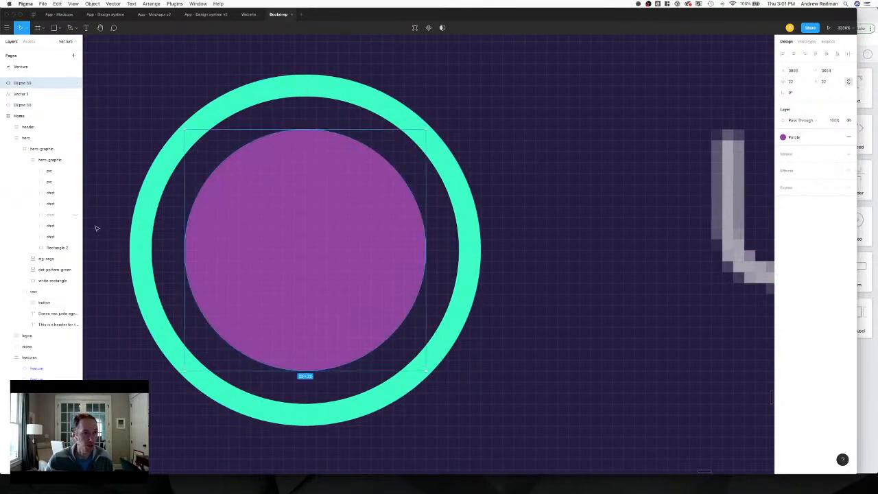
{"action": "left_click_drag", "start_coordinate": [15, 84], "coordinate": [16, 99]}
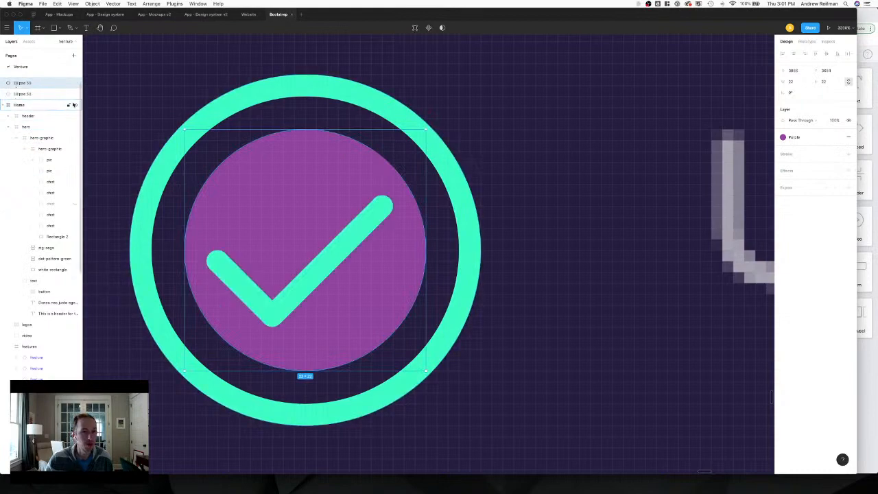
Delete the purple inner circle from the icon, leaving the green ring and check mark.
{"action": "left_click", "coordinate": [103, 112]}
{"action": "key", "text": "super+0"}
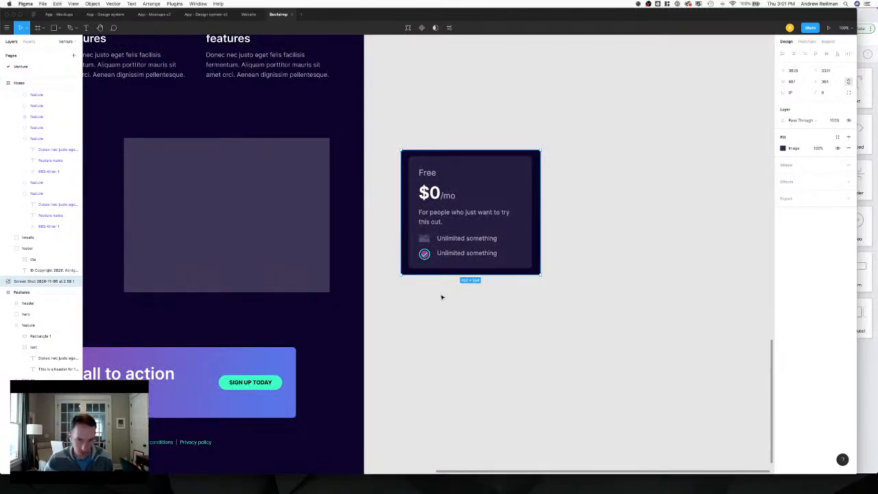
{"action": "scroll", "coordinate": [442, 297], "scroll_direction": "up", "scroll_amount": 10}
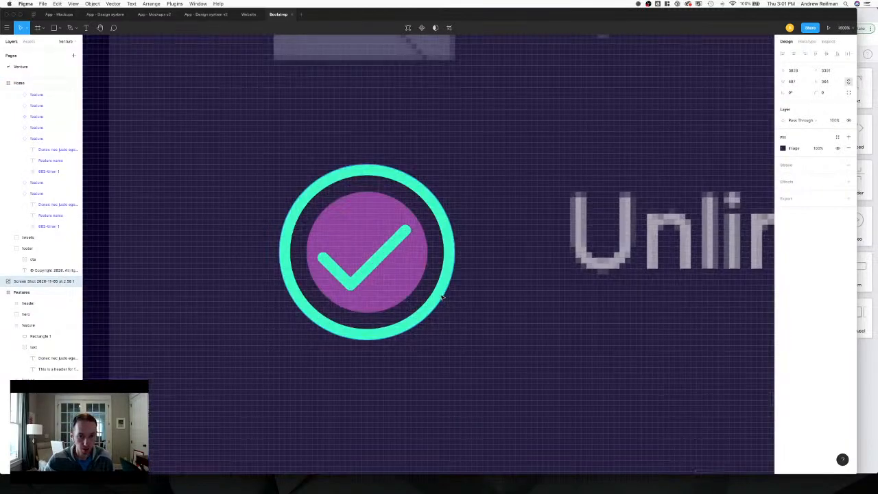
{"action": "left_click", "coordinate": [418, 286]}
{"action": "key", "text": "Delete"}
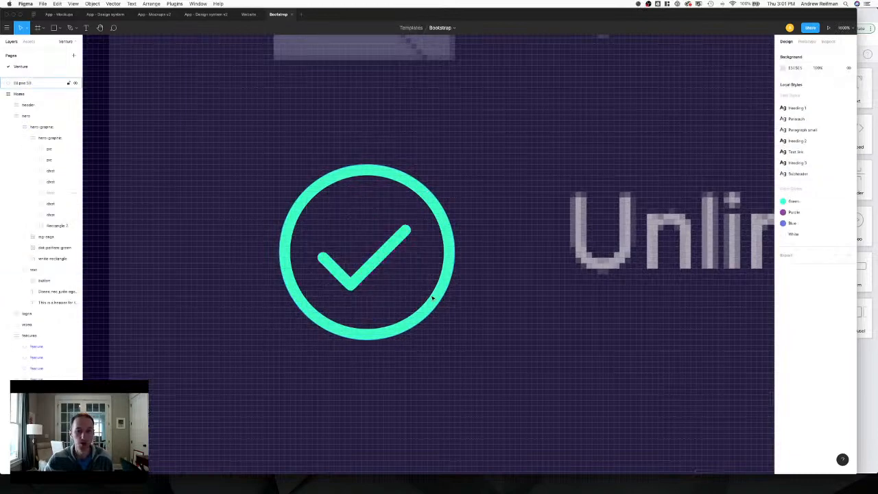
Remove the circle's green stroke and fill it with the Purple color style.
{"action": "left_click", "coordinate": [435, 303]}
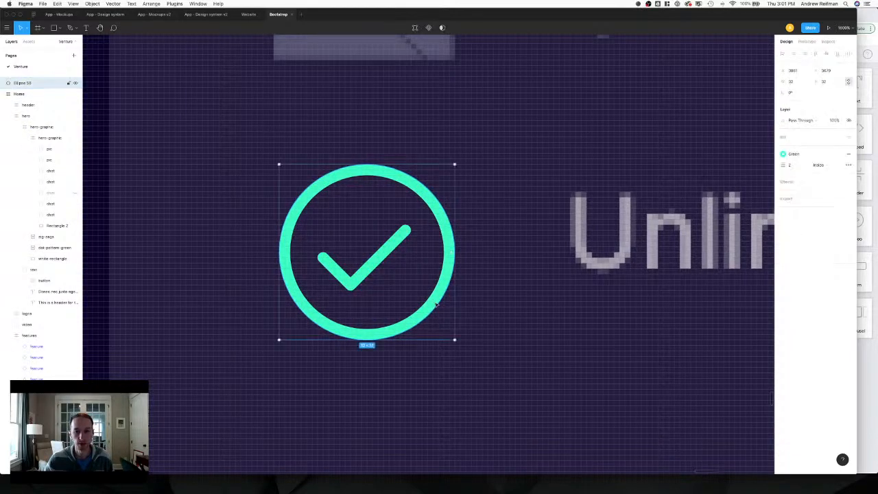
{"action": "left_click", "coordinate": [849, 154]}
{"action": "left_click", "coordinate": [837, 137]}
{"action": "left_click", "coordinate": [800, 178]}
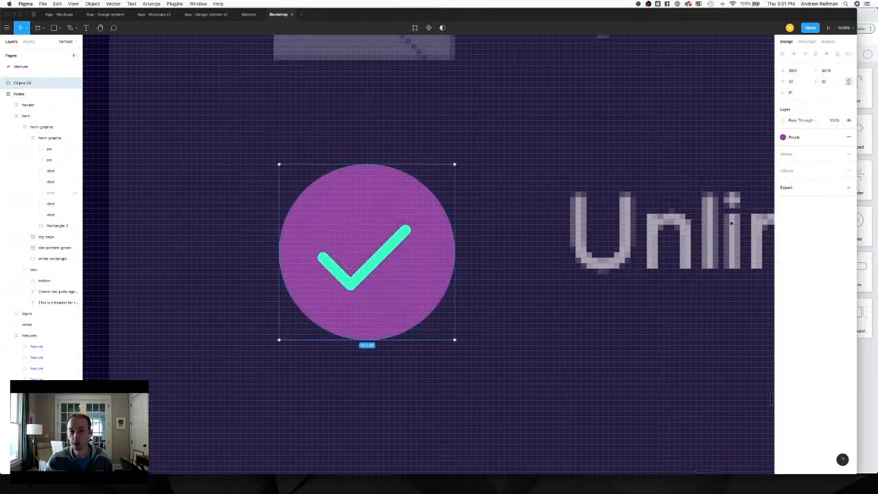
{"action": "left_click", "coordinate": [683, 260]}
{"action": "key", "text": "super+0"}
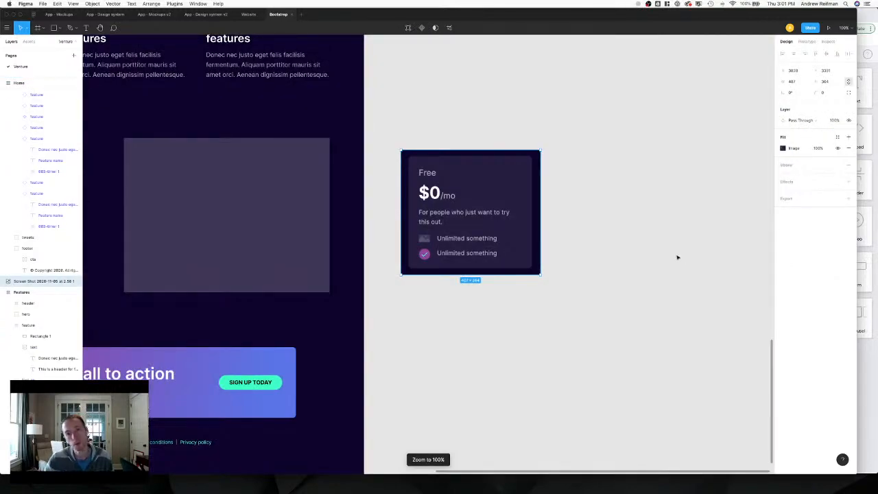
{"action": "left_click", "coordinate": [677, 257]}
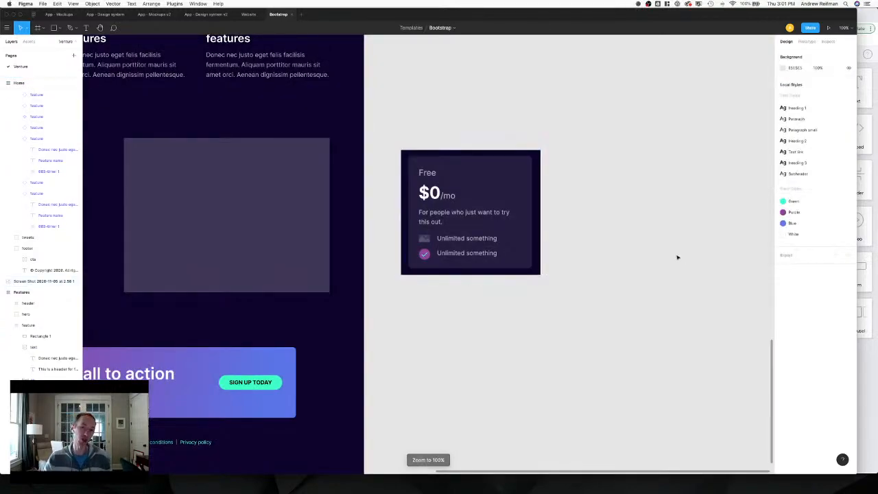
Frame the purple circle together with its check mark vector and name the frame checkmark.
{"action": "key", "text": "plus"}
{"action": "key", "text": "plus"}
{"action": "key", "text": "plus"}
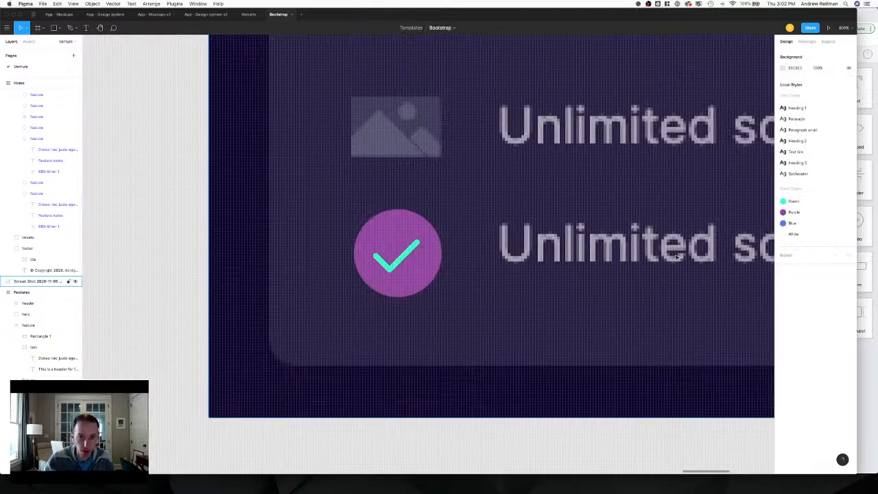
{"action": "left_click", "coordinate": [437, 263]}
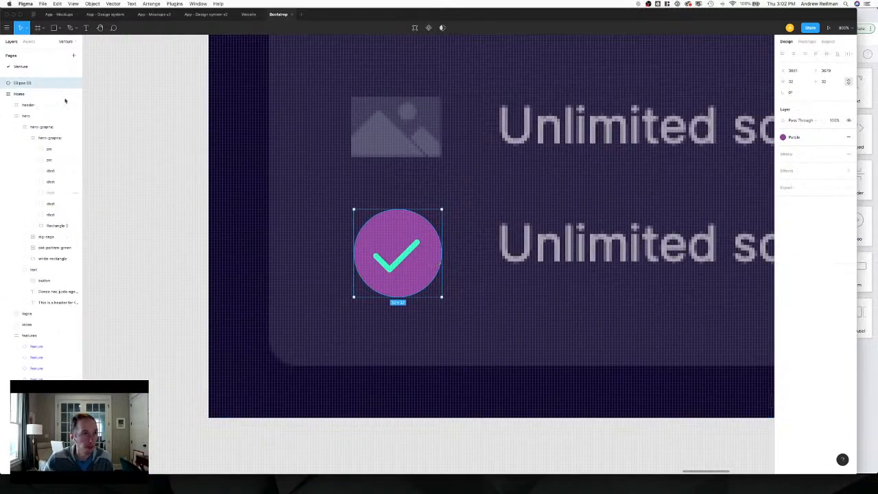
{"action": "scroll", "coordinate": [29, 96], "scroll_direction": "up", "scroll_amount": 1}
{"action": "left_click", "coordinate": [23, 83], "text": "shift"}
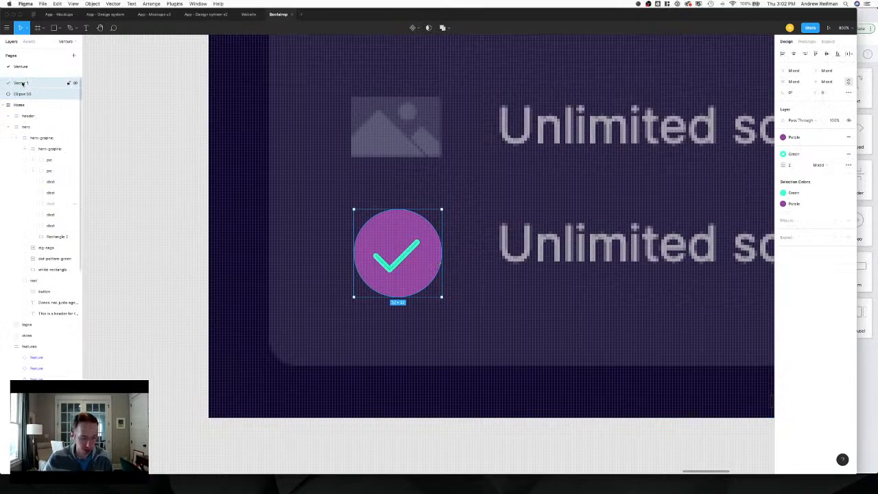
{"action": "key", "text": "super+alt+g"}
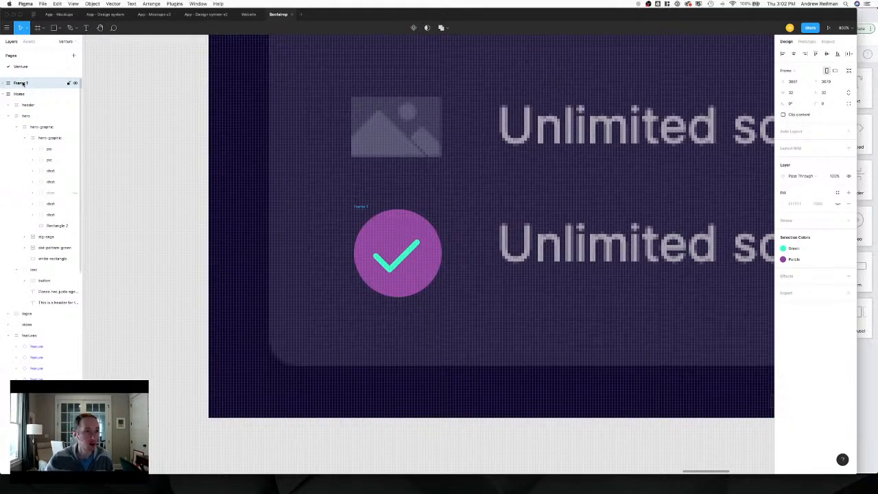
{"action": "double_click", "coordinate": [20, 83]}
{"action": "type", "text": "checkmark"}
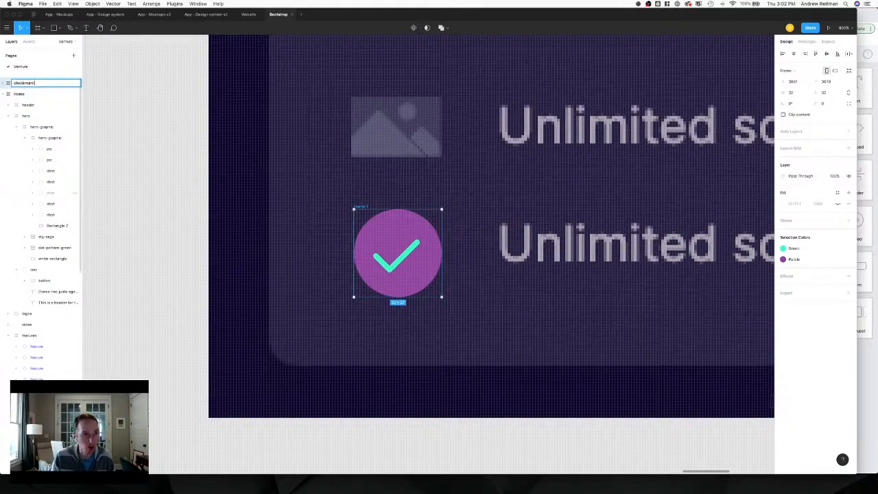
{"action": "key", "text": "Return"}
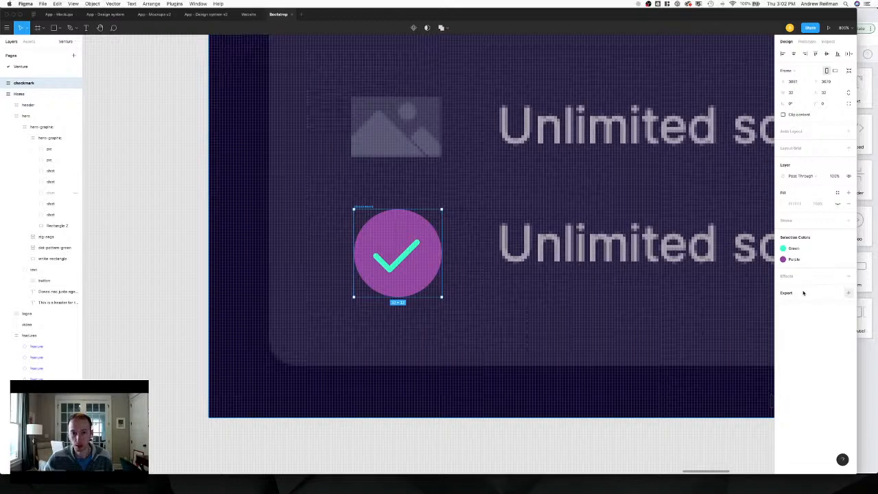
Nudge the checkmark frame up about 4 px beside its feature text, and shift the check mark vector 1 px right inside the circle.
{"action": "key", "text": "Up"}
{"action": "key", "text": "Up"}
{"action": "key", "text": "shift+0"}
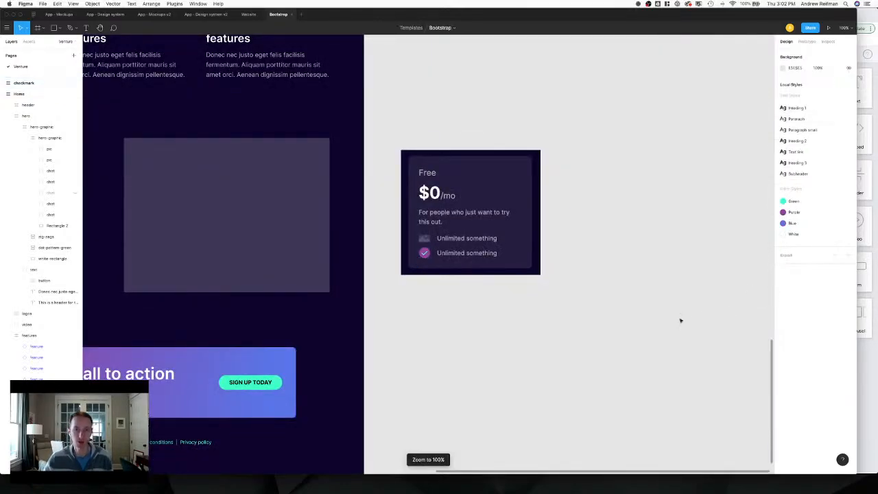
{"action": "key", "text": "shift+2"}
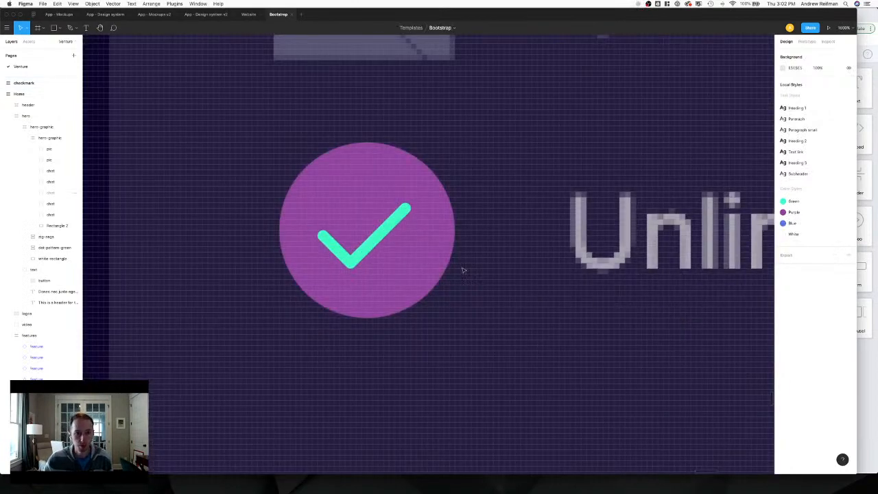
{"action": "left_click", "coordinate": [381, 234]}
{"action": "key", "text": "Right"}
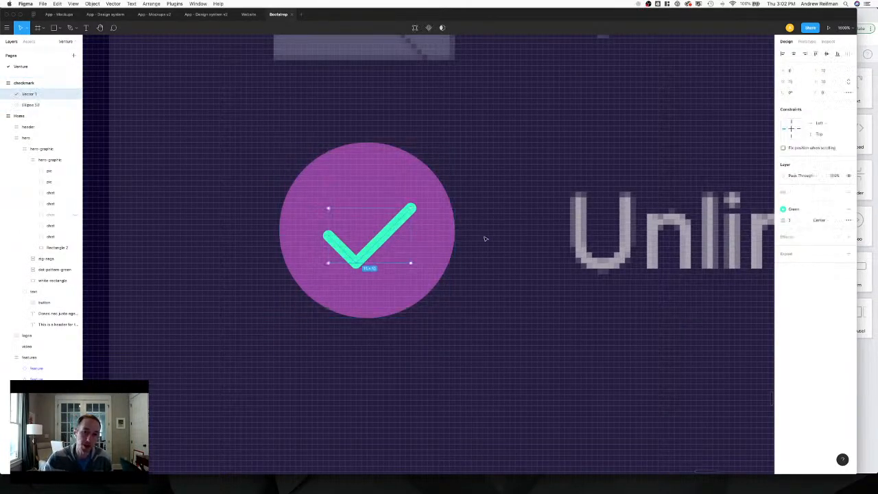
{"action": "left_click", "coordinate": [486, 239]}
{"action": "key", "text": "shift+0"}
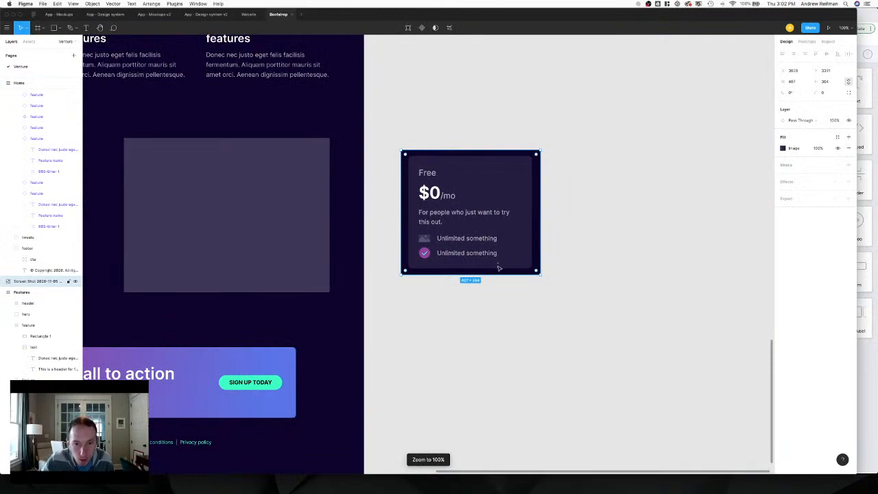
{"action": "left_click", "coordinate": [487, 307]}
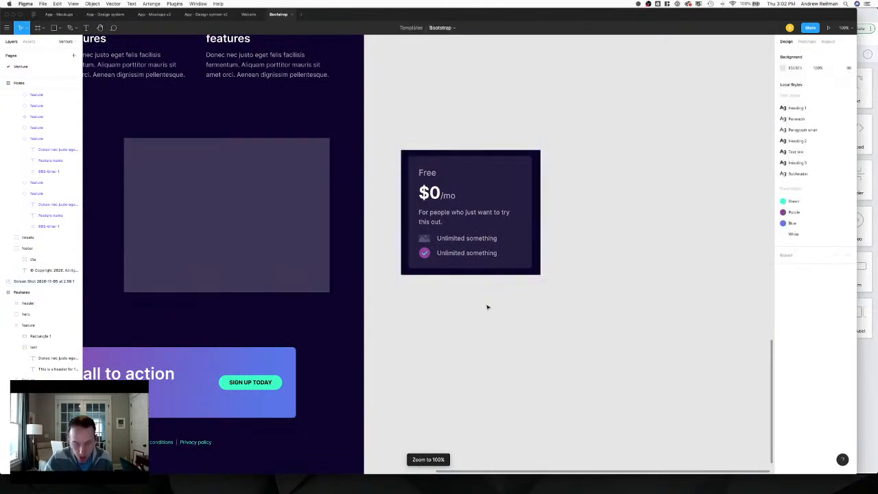
Export the checkmark frame as an SVG named checkmark.svg to the Desktop.
{"action": "key", "text": "plus"}
{"action": "key", "text": "plus"}
{"action": "key", "text": "plus"}
{"action": "key", "text": "plus"}
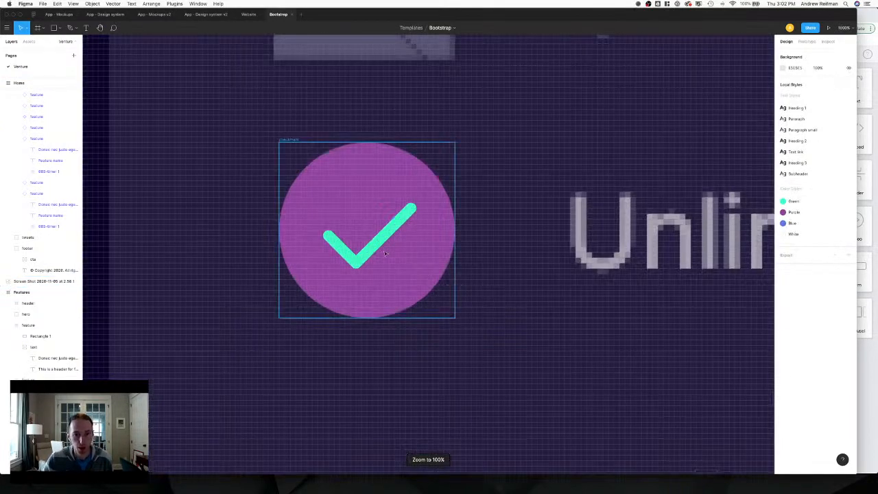
{"action": "left_click", "coordinate": [389, 230]}
{"action": "left_click", "coordinate": [17, 83]}
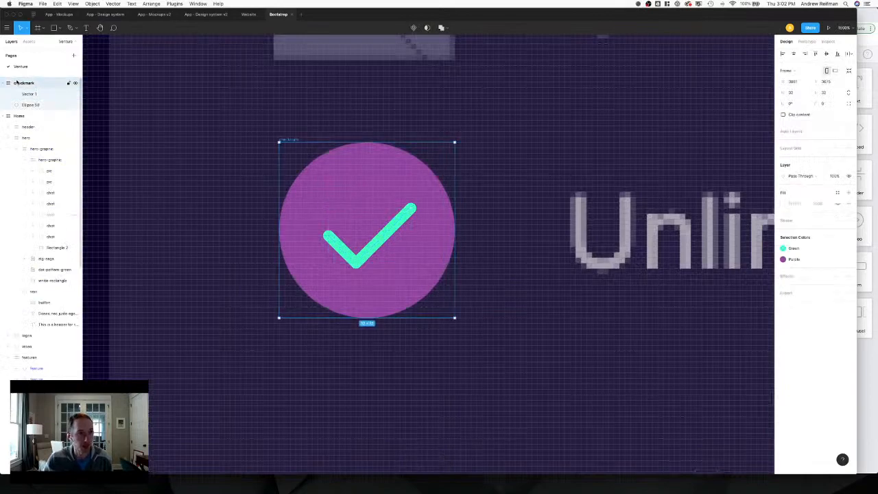
{"action": "left_click", "coordinate": [848, 304]}
{"action": "left_click", "coordinate": [848, 314]}
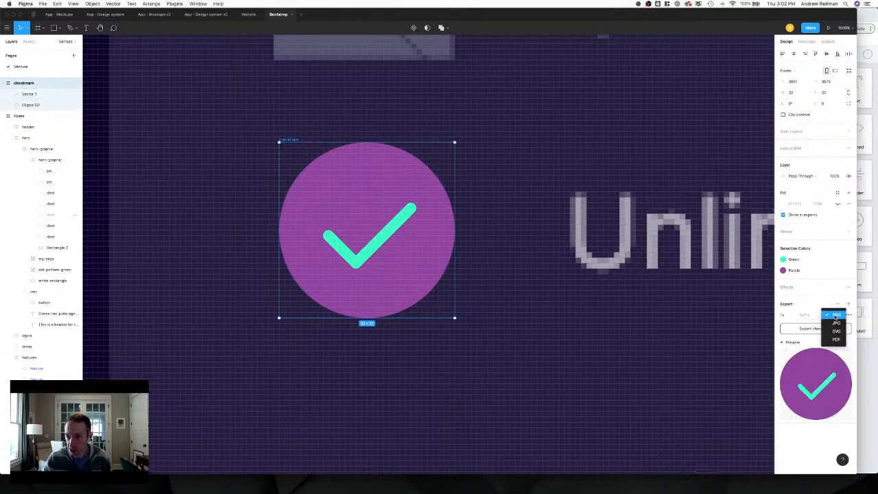
{"action": "left_click", "coordinate": [838, 333]}
{"action": "left_click", "coordinate": [830, 331]}
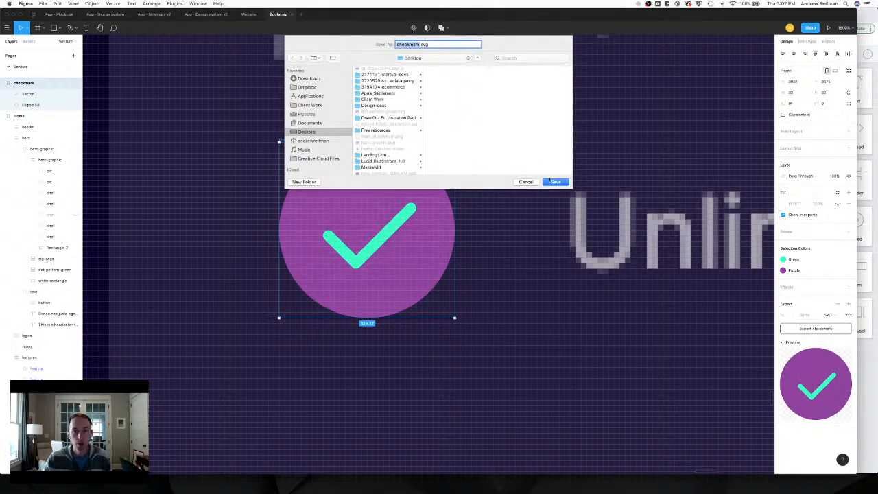
{"action": "left_click", "coordinate": [557, 182]}
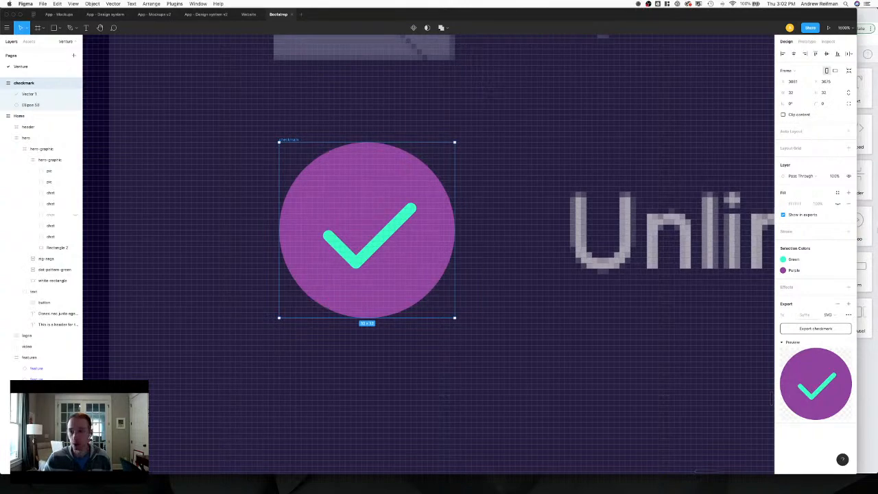
Switch to the Makeswift Pricing page and delete the second feature row in the first plan card.
{"action": "left_click", "coordinate": [874, 322]}
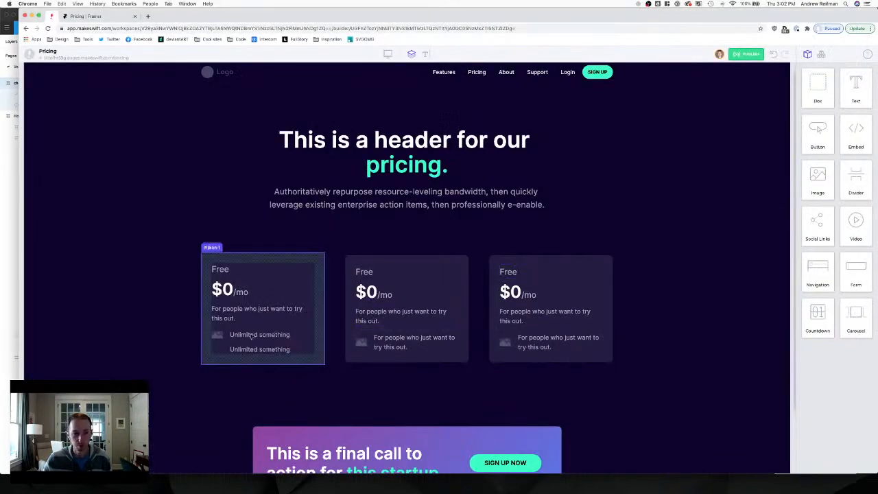
{"action": "left_click", "coordinate": [225, 349]}
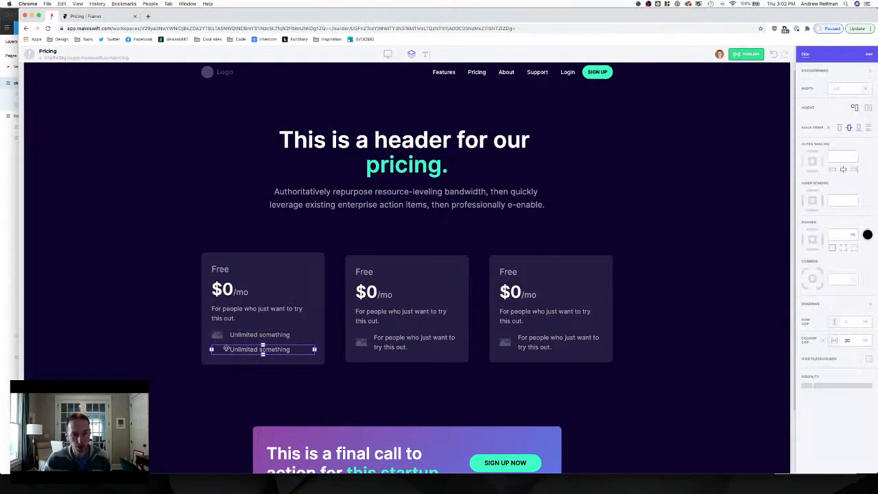
{"action": "key", "text": "BackSpace"}
Upload checkmark.svg from the Desktop to the Venture folder and use it as the first plan card's feature icon.
{"action": "left_click", "coordinate": [217, 336]}
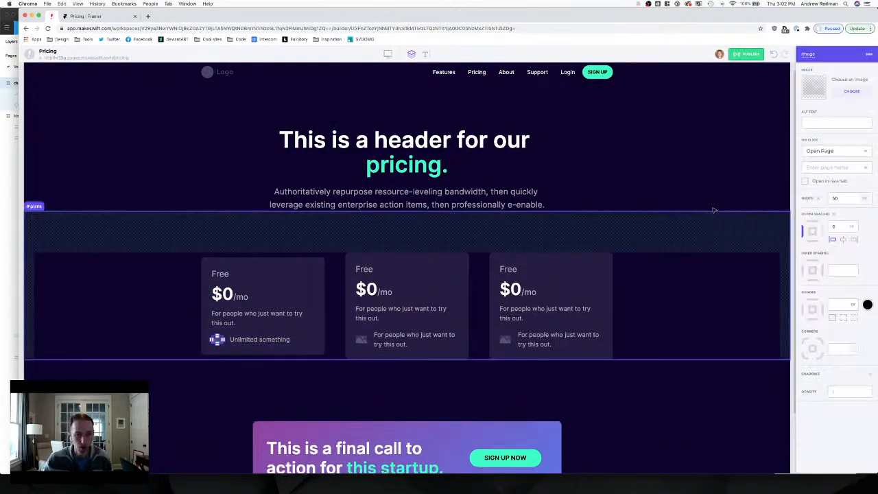
{"action": "left_click", "coordinate": [850, 91]}
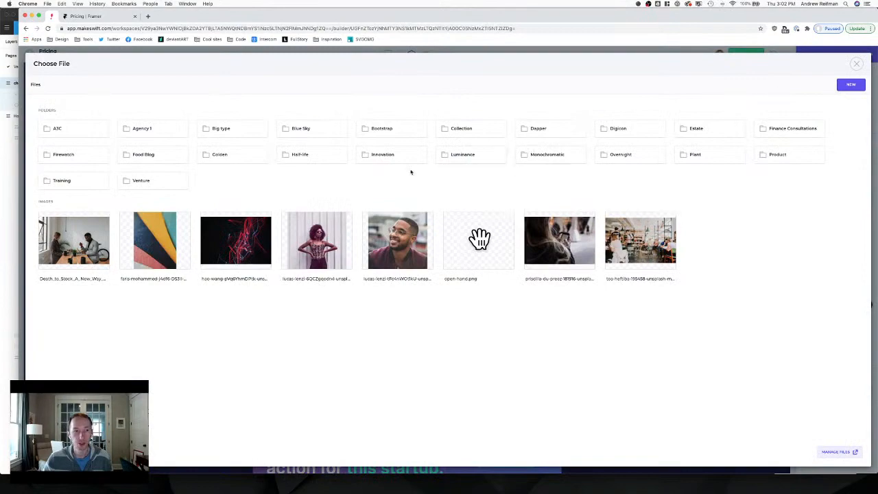
{"action": "left_click", "coordinate": [153, 183]}
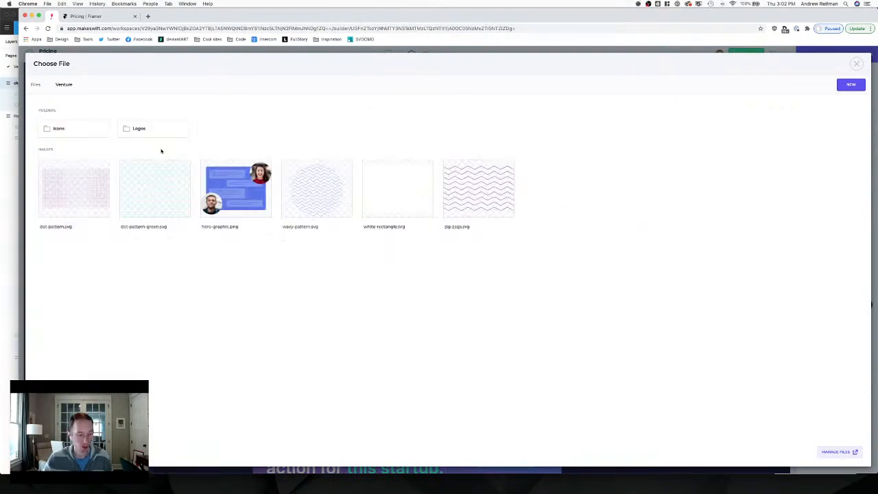
{"action": "left_click", "coordinate": [853, 85]}
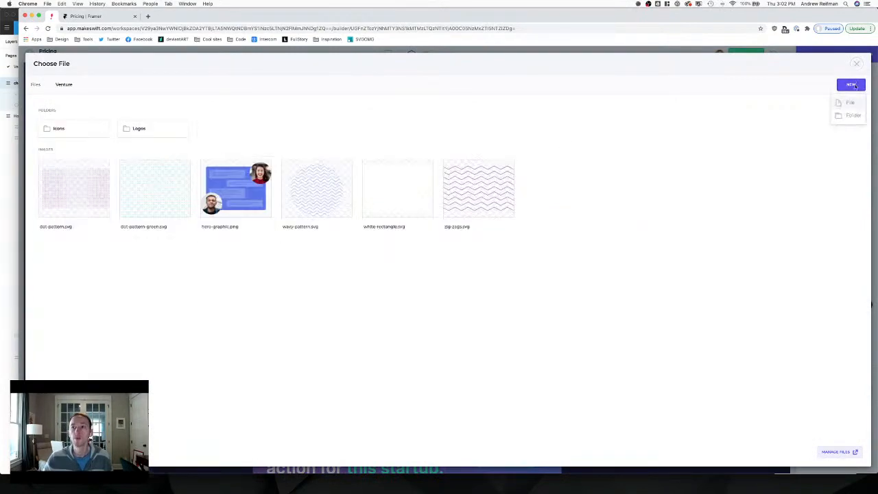
{"action": "left_click", "coordinate": [850, 102]}
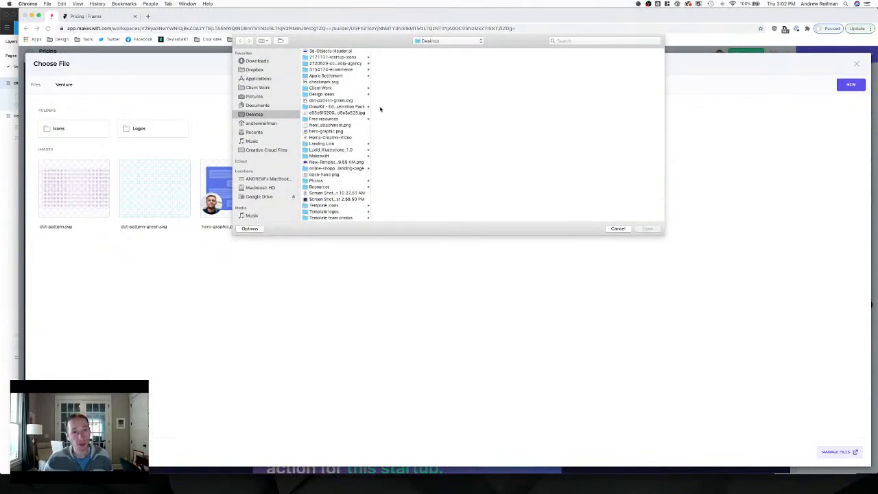
{"action": "left_click", "coordinate": [330, 82]}
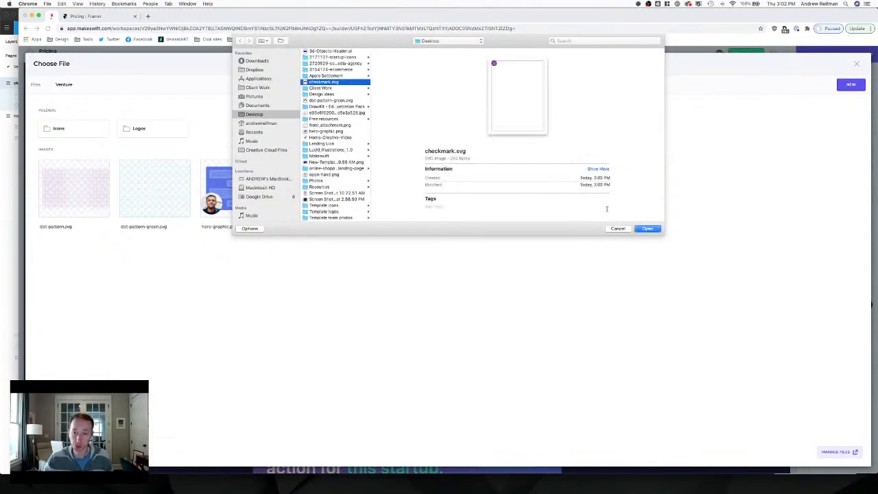
{"action": "left_click", "coordinate": [648, 229]}
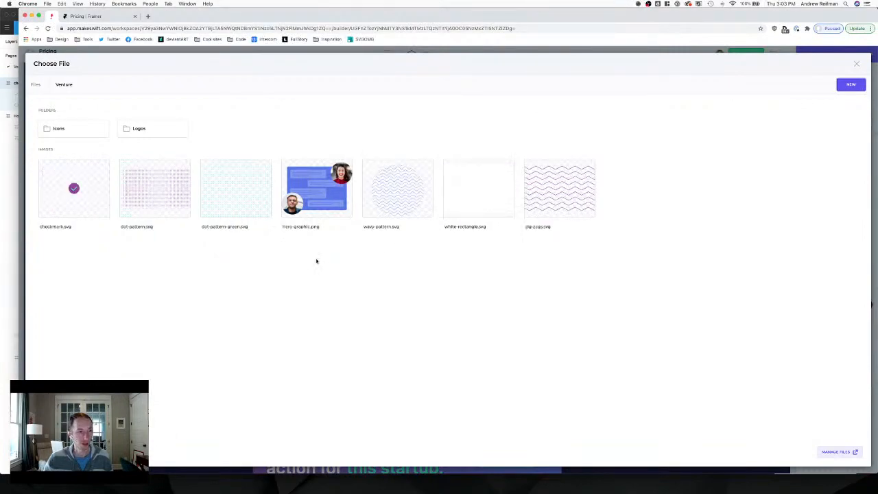
{"action": "left_click", "coordinate": [83, 200]}
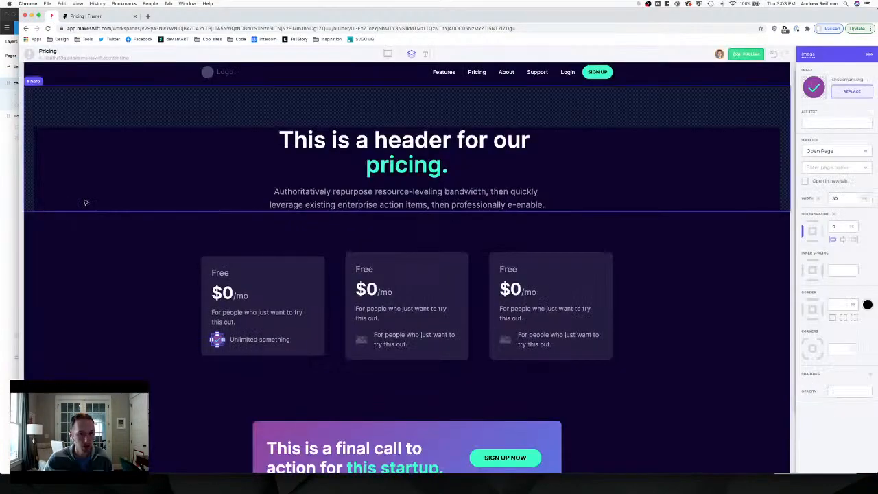
Duplicate the first plan card's Unlimited something feature row twice to make three rows.
{"action": "left_click", "coordinate": [228, 343]}
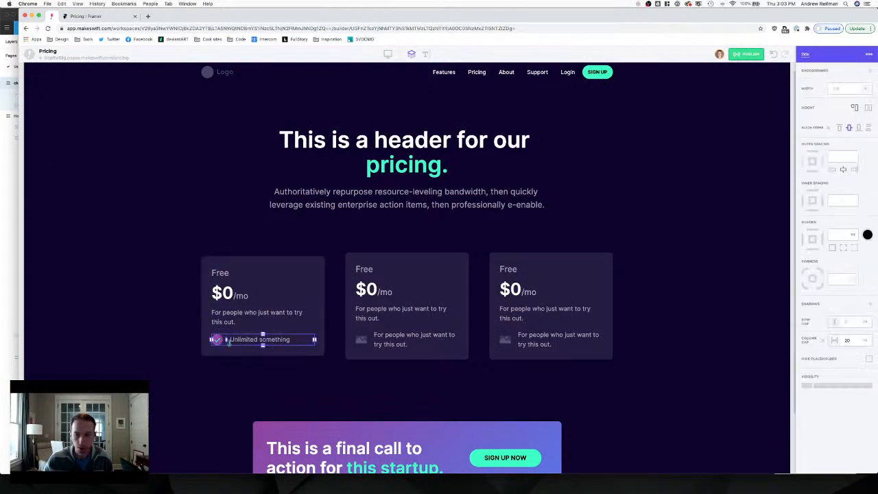
{"action": "left_click", "coordinate": [240, 379]}
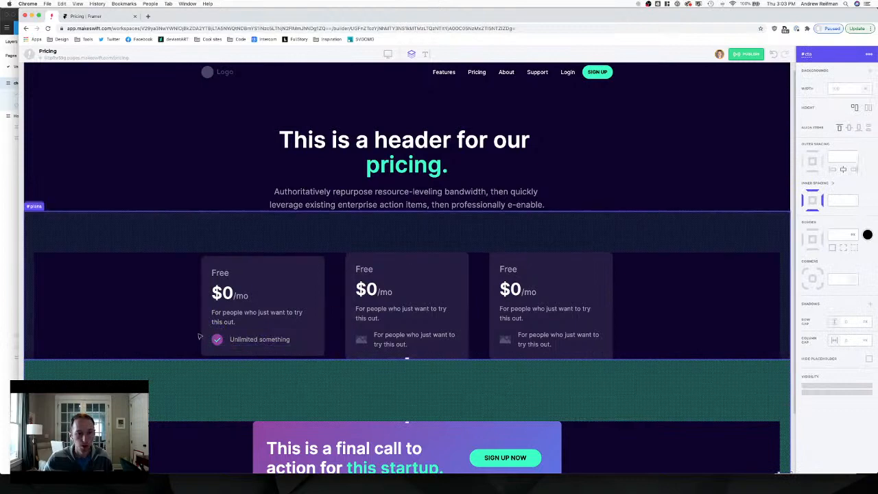
{"action": "left_click", "coordinate": [227, 342]}
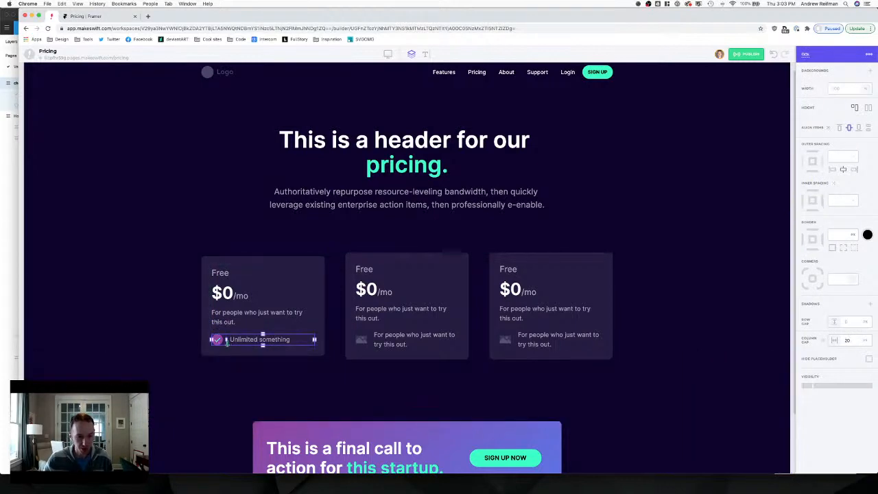
{"action": "key", "text": "super+d"}
{"action": "key", "text": "super+d"}
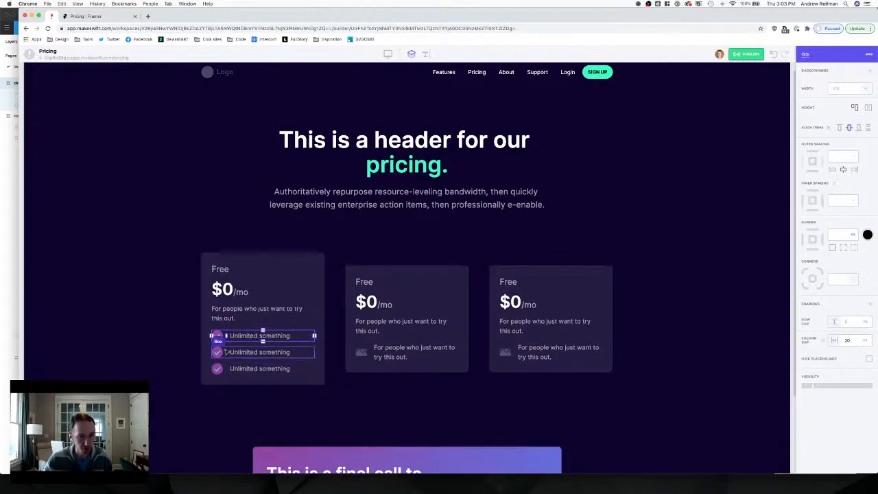
{"action": "mouse_move", "coordinate": [229, 347]}
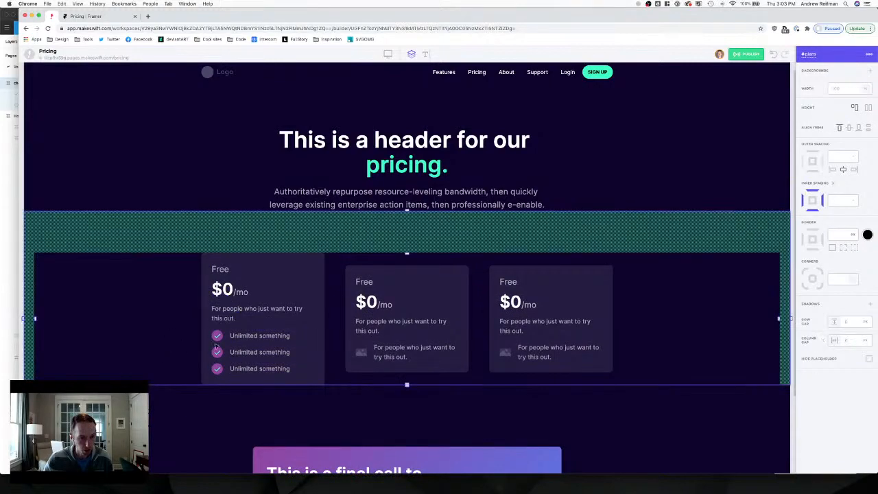
Set the row gap of the first plan card's feature list to 10 px.
{"action": "left_click", "coordinate": [235, 345]}
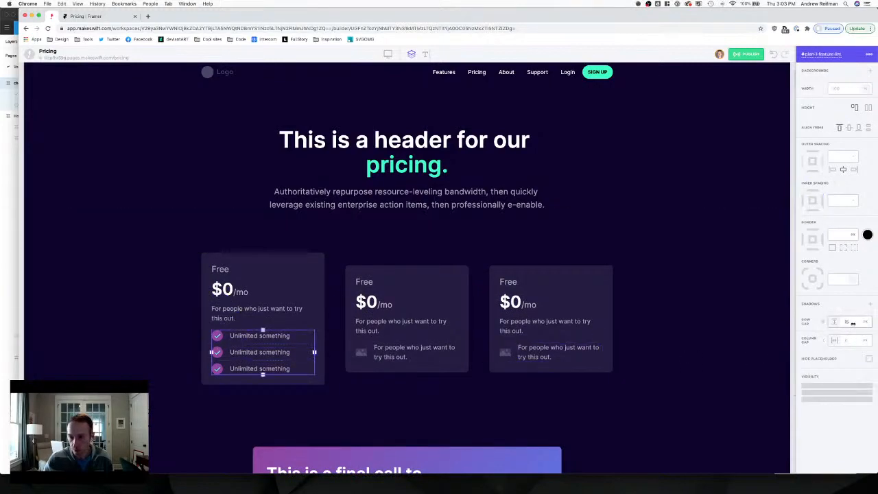
{"action": "left_click", "coordinate": [852, 323]}
{"action": "type", "text": "10"}
{"action": "key", "text": "Return"}
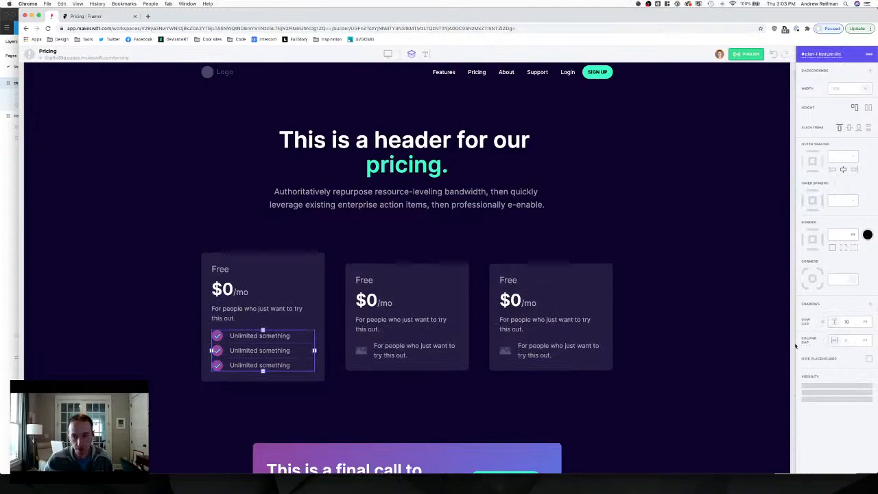
{"action": "left_click", "coordinate": [790, 347]}
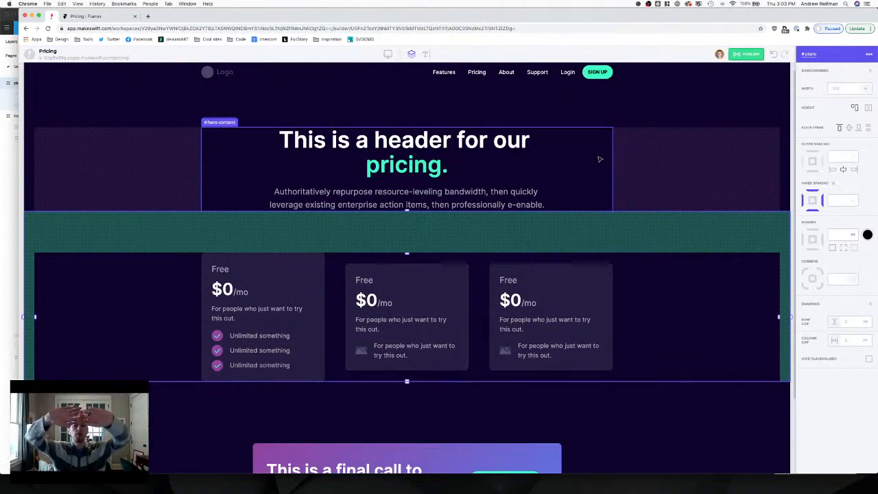
Delete the second plan card, which still has the placeholder feature row.
{"action": "left_click", "coordinate": [386, 269]}
{"action": "key", "text": "BackSpace"}
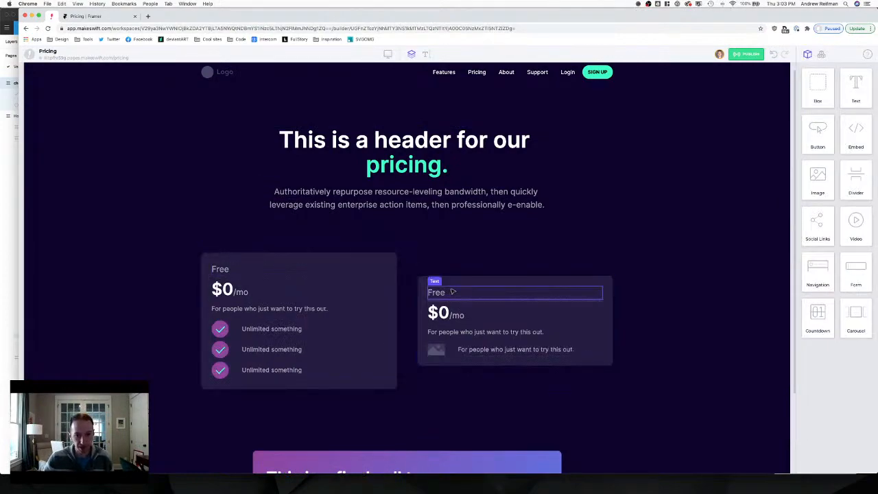
Duplicate the finished first plan card twice and delete the outdated last card with the placeholder feature.
{"action": "left_click", "coordinate": [390, 260]}
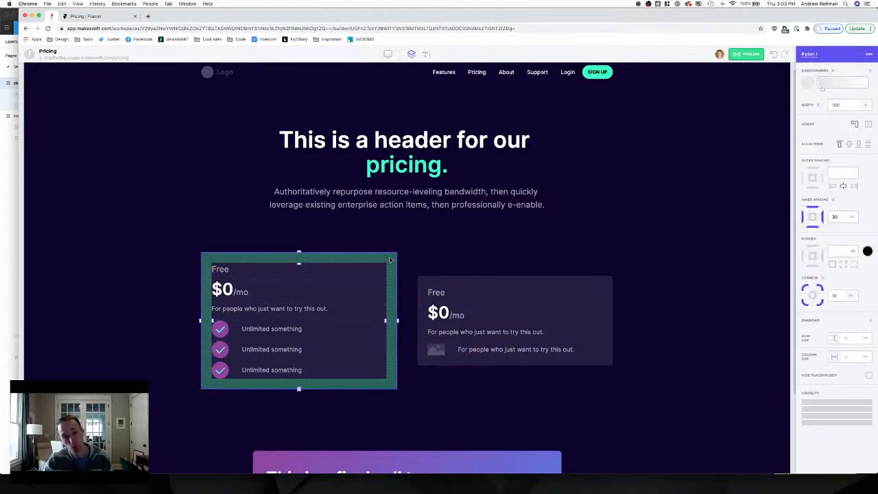
{"action": "key", "text": "super+d"}
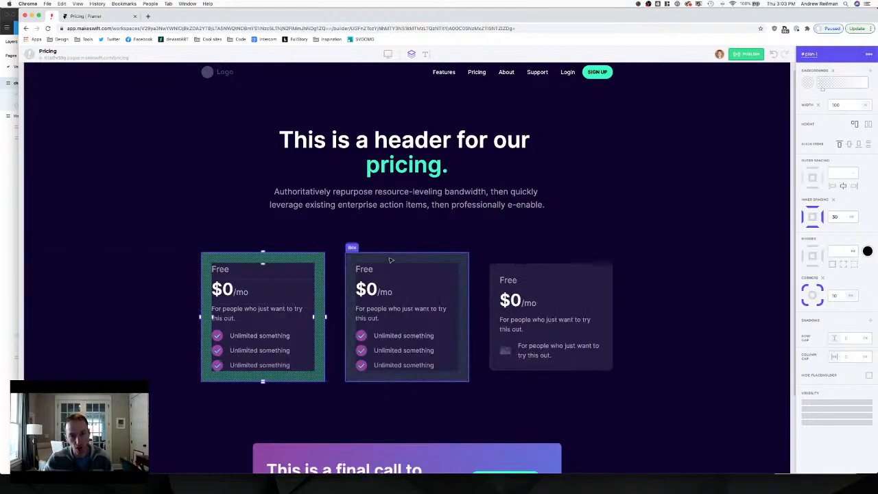
{"action": "key", "text": "super+d"}
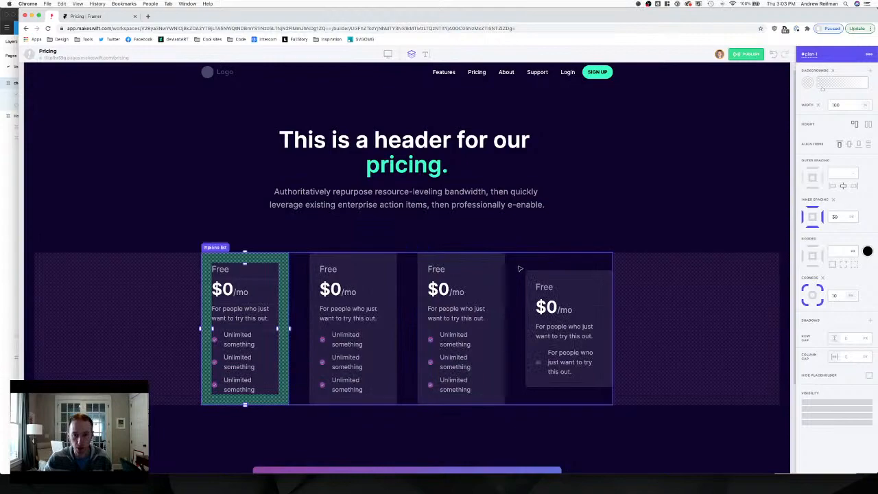
{"action": "left_click", "coordinate": [535, 277]}
{"action": "key", "text": "BackSpace"}
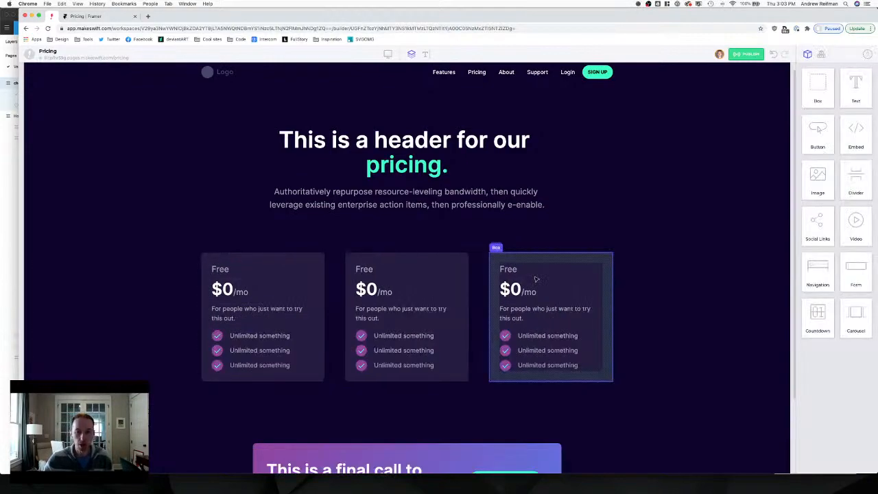
Set the column gap between the plan cards in the plans list to 30 px.
{"action": "left_click", "coordinate": [486, 285]}
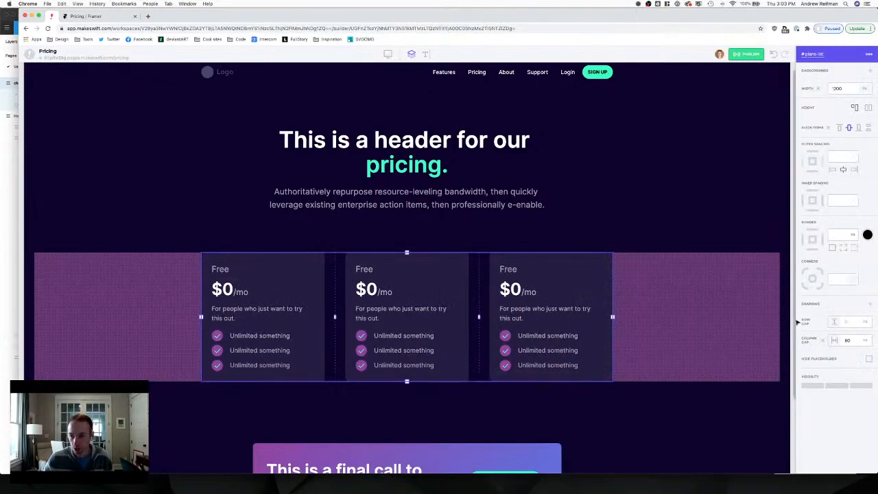
{"action": "left_click", "coordinate": [847, 340]}
{"action": "type", "text": "30"}
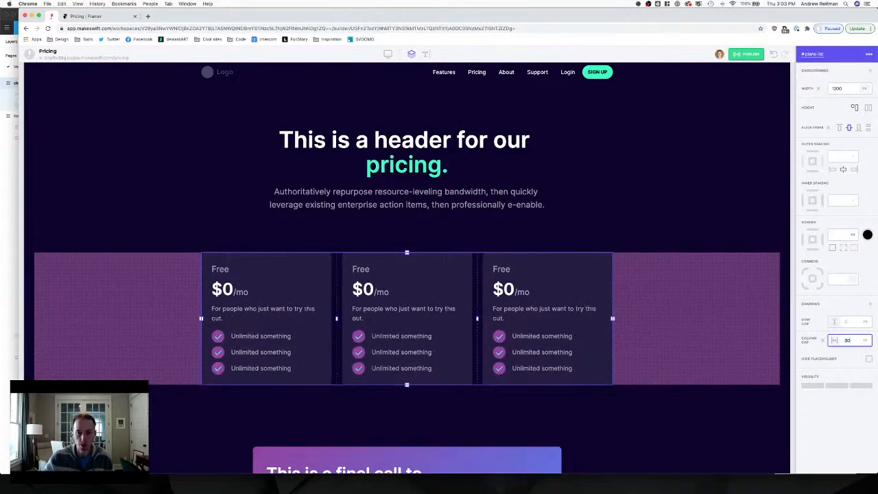
{"action": "left_click", "coordinate": [794, 264]}
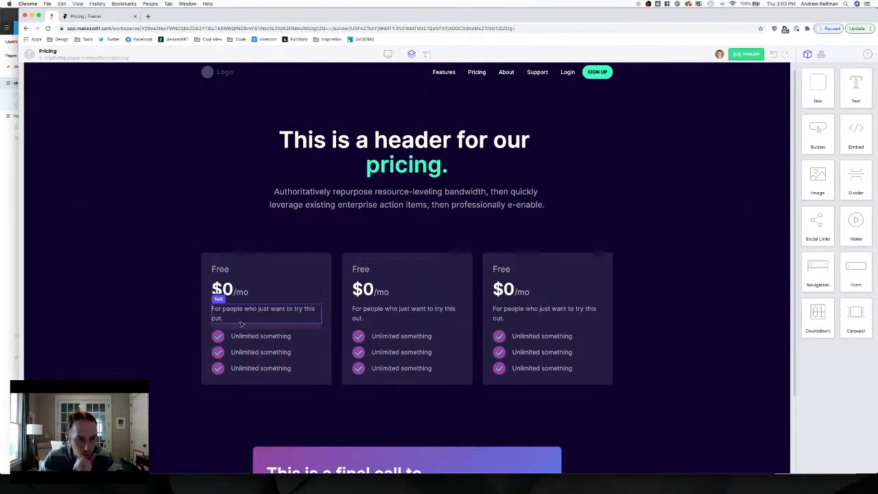
Try resetting the first checkmark icon's width to auto in the first plan card.
{"action": "left_click", "coordinate": [217, 336]}
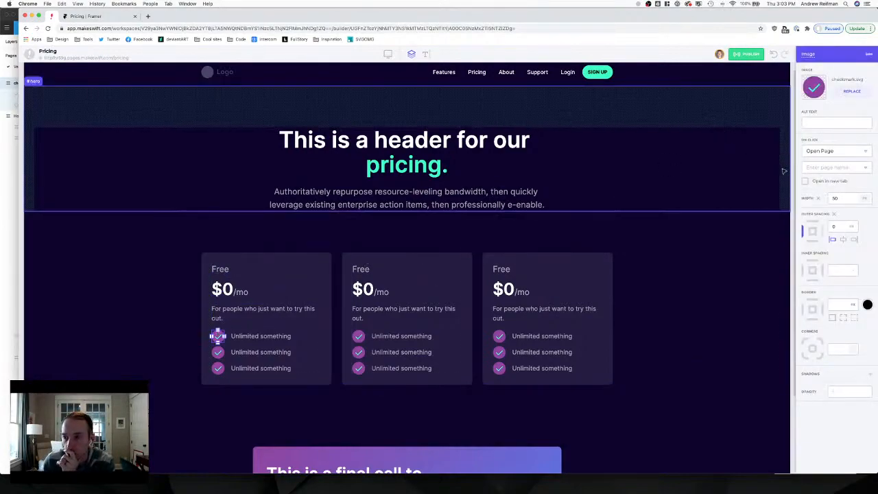
{"action": "left_click", "coordinate": [819, 198]}
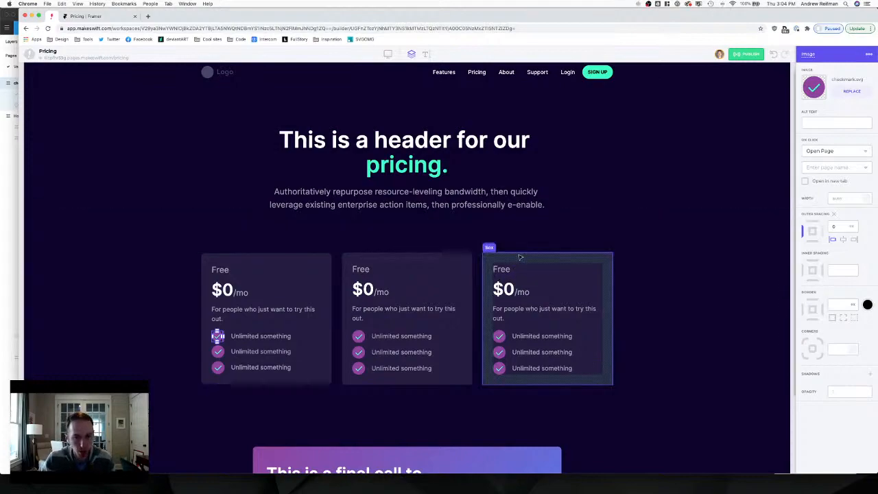
Undo the icon width, column gap, card deletion and card duplication changes back to the two-card layout.
{"action": "key", "text": "super+z"}
{"action": "key", "text": "super+z"}
{"action": "key", "text": "super+z"}
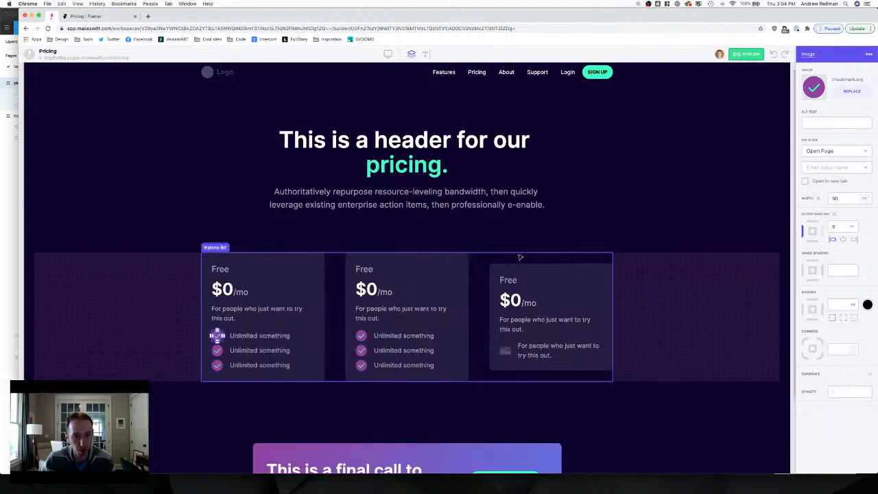
{"action": "key", "text": "super+z"}
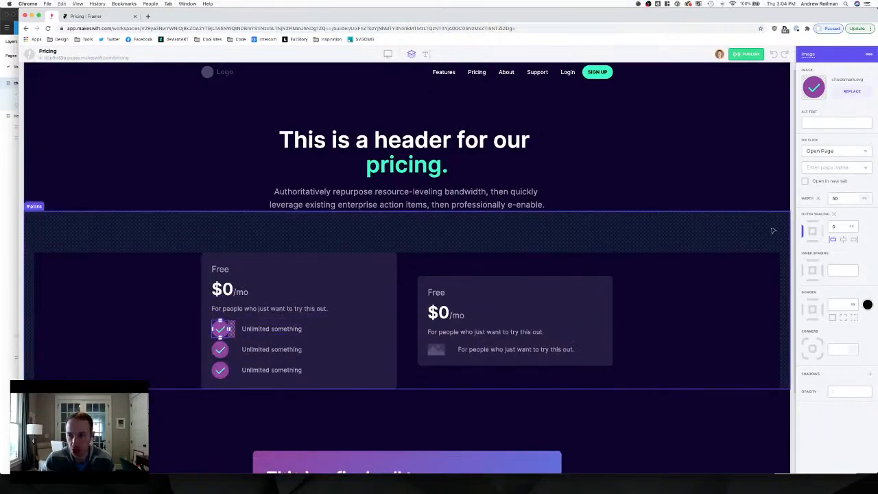
{"action": "key", "text": "super+z"}
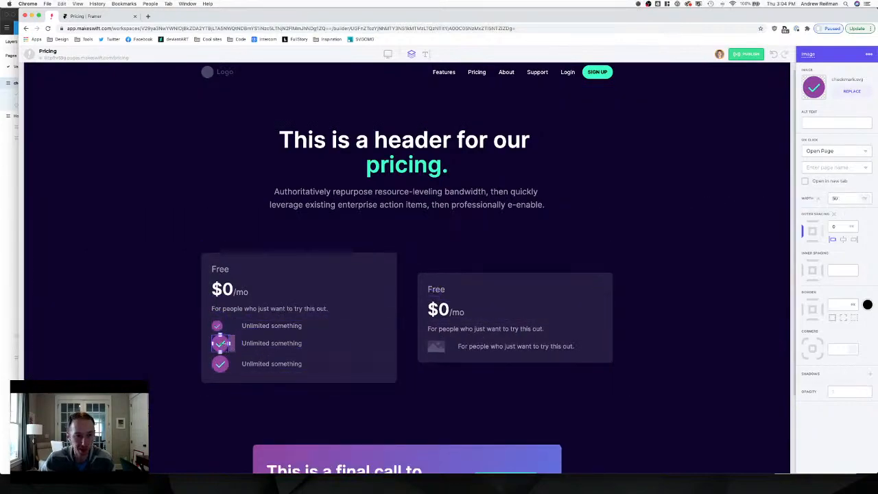
Reset the widths of the second and third checkmark icons in the first plan card to auto.
{"action": "left_click", "coordinate": [818, 198]}
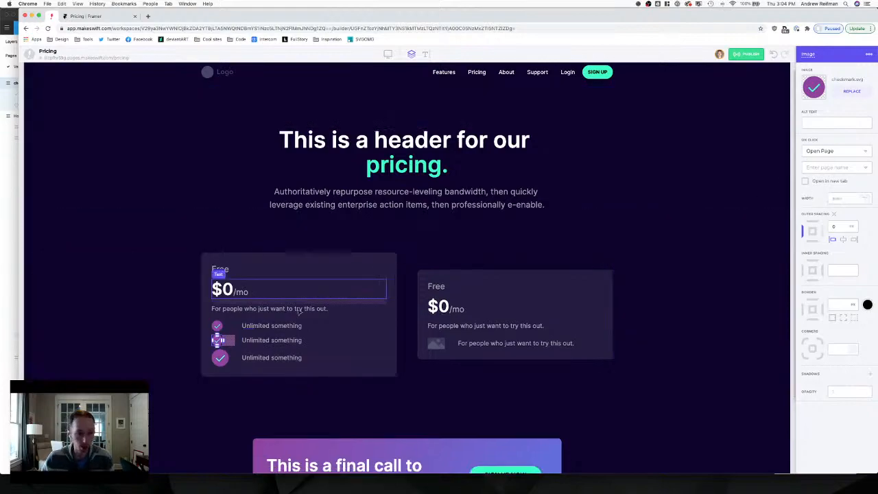
{"action": "left_click", "coordinate": [221, 361]}
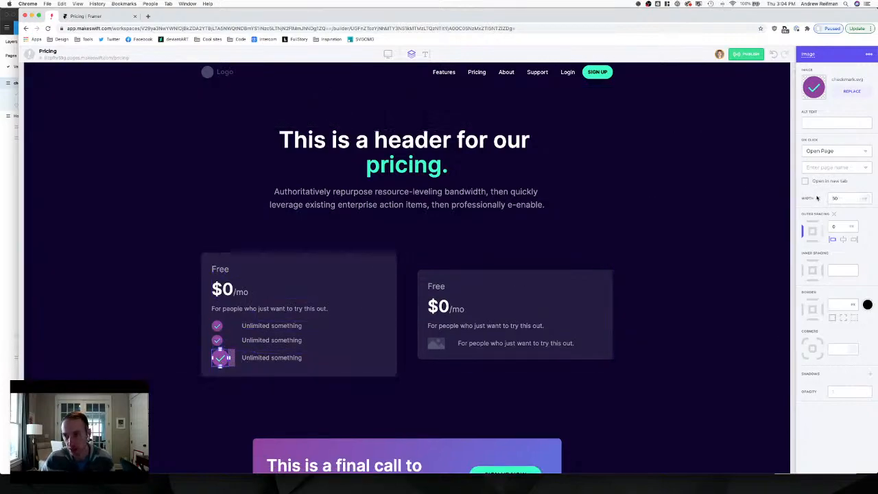
{"action": "left_click", "coordinate": [818, 198]}
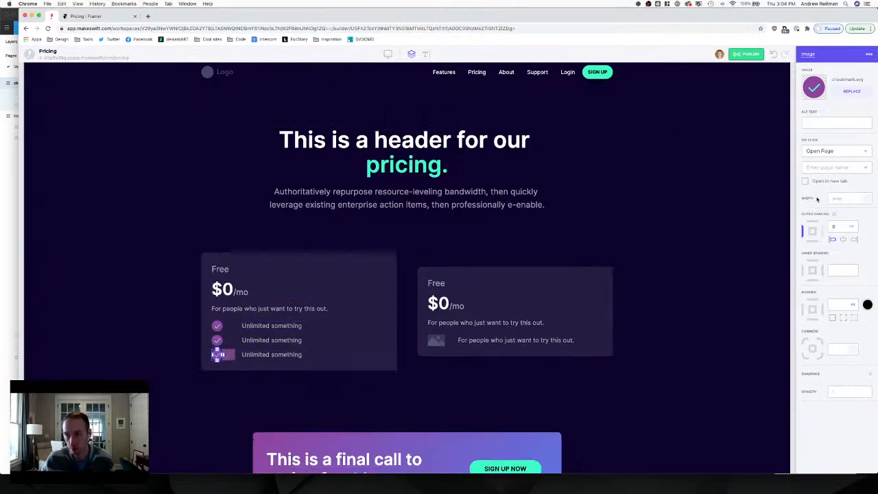
Duplicate the first plan card twice and delete the outdated last card so three matching cards remain.
{"action": "left_click", "coordinate": [286, 259]}
{"action": "key", "text": "super+d"}
{"action": "key", "text": "super+d"}
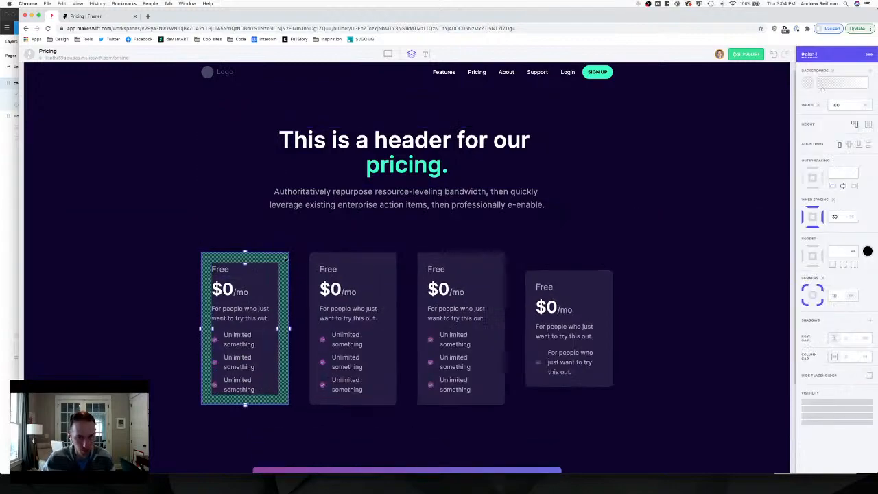
{"action": "key", "text": "super+z"}
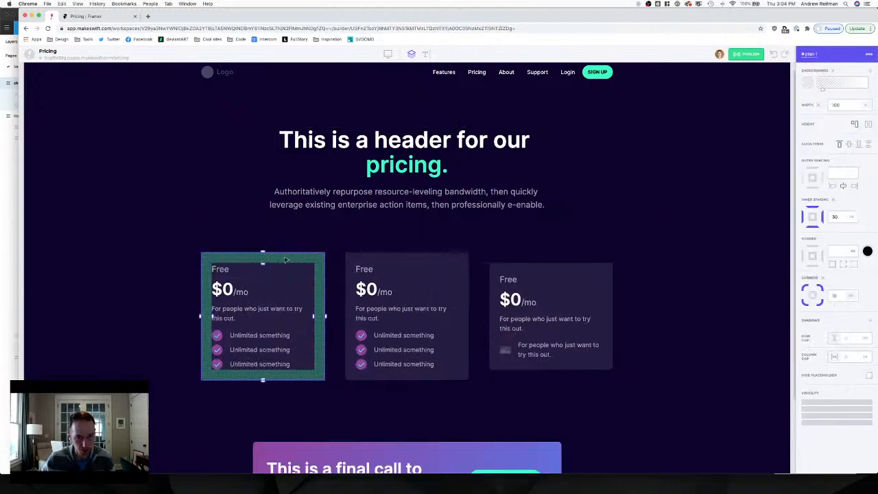
{"action": "key", "text": "super+d"}
{"action": "left_click", "coordinate": [549, 278]}
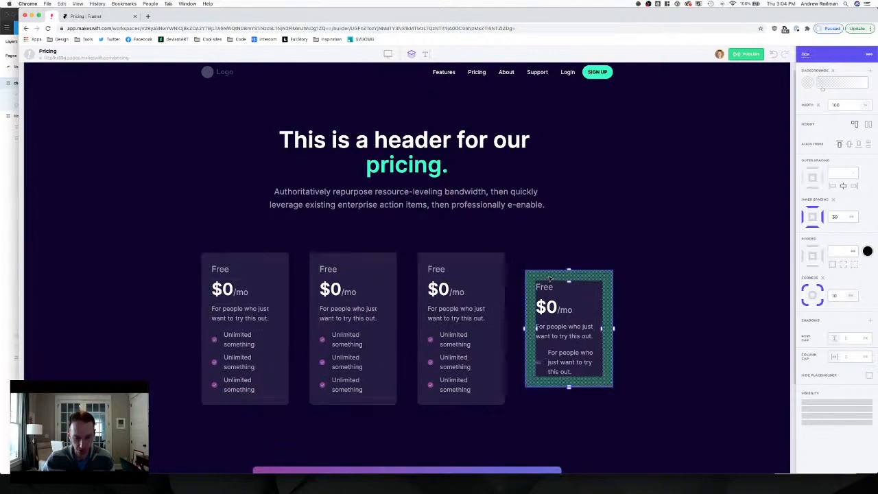
{"action": "key", "text": "BackSpace"}
Try a 40 px column gap on the plans list, and set it to 30 px instead.
{"action": "left_click", "coordinate": [482, 282]}
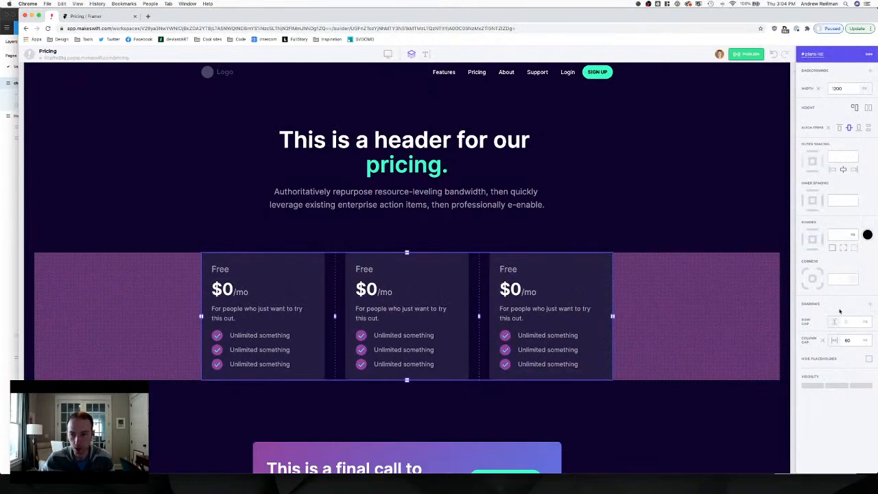
{"action": "left_click", "coordinate": [849, 340]}
{"action": "type", "text": "40"}
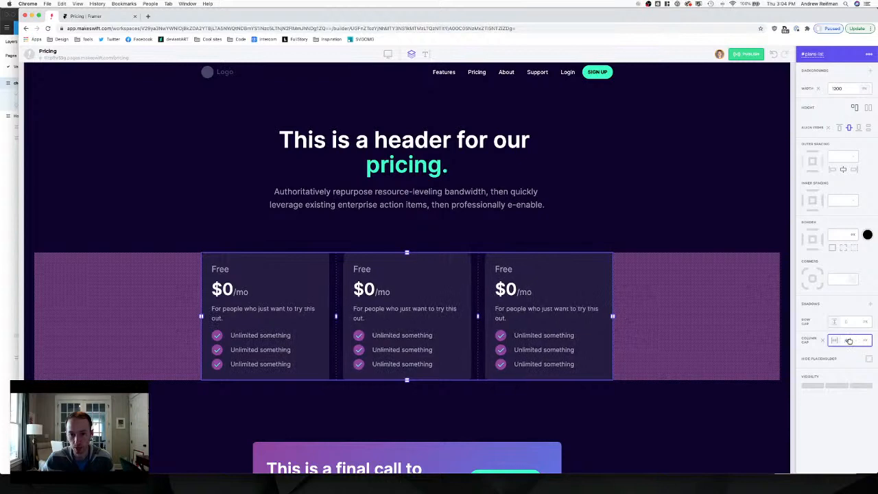
{"action": "left_click_drag", "start_coordinate": [847, 341], "coordinate": [847, 344]}
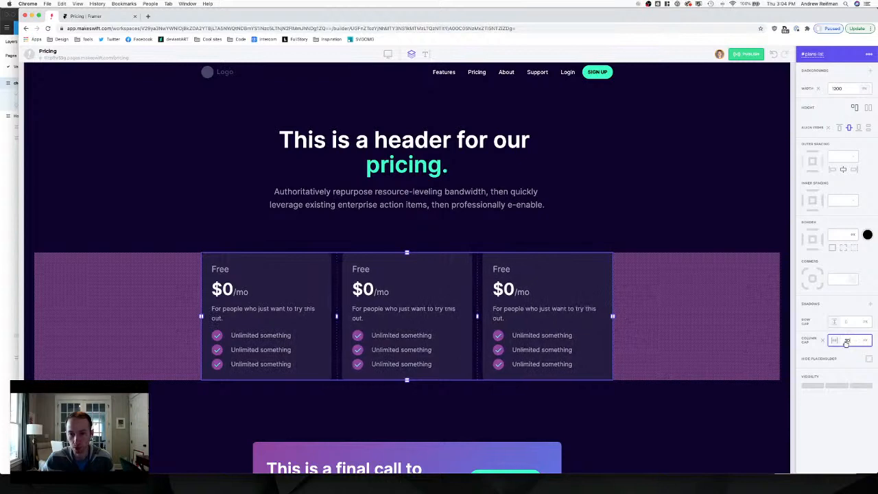
Rename the middle plan card's title to Pro and set its monthly price to $49.
{"action": "left_click", "coordinate": [790, 349]}
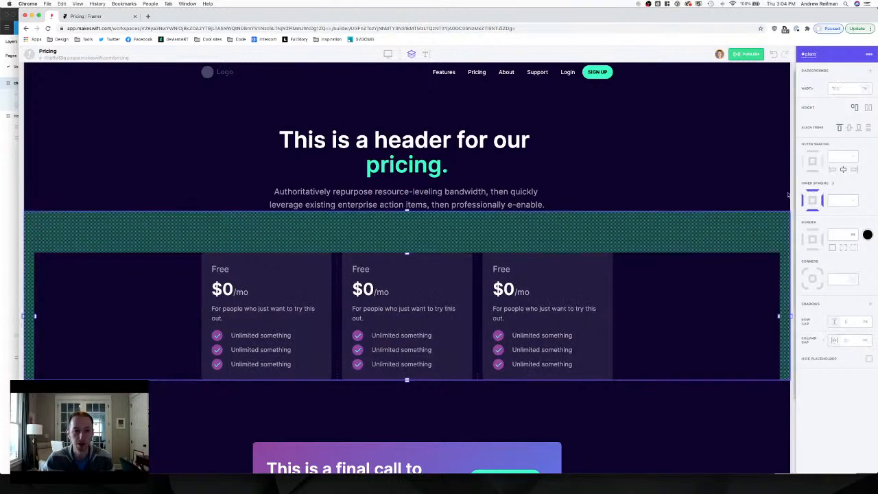
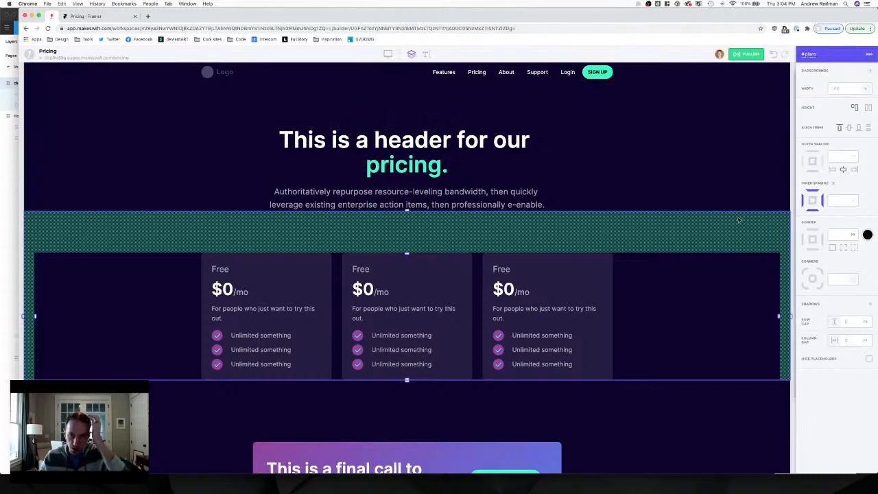
{"action": "double_click", "coordinate": [360, 269]}
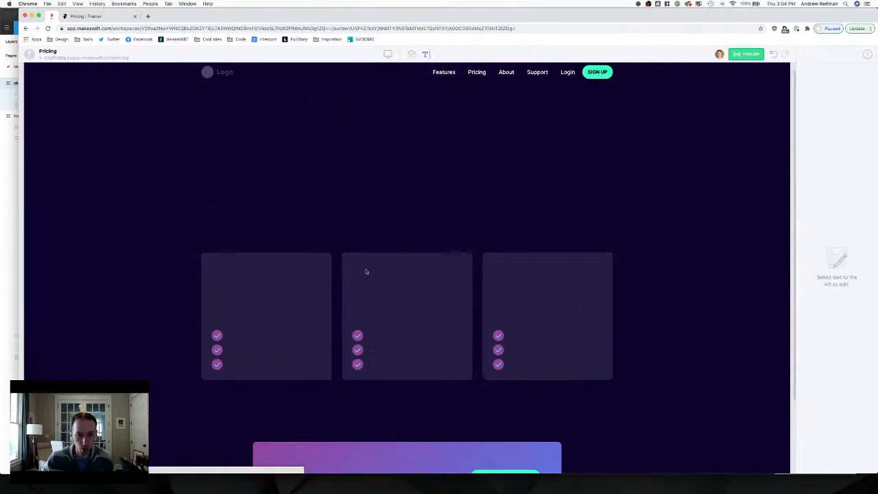
{"action": "type", "text": "Pro"}
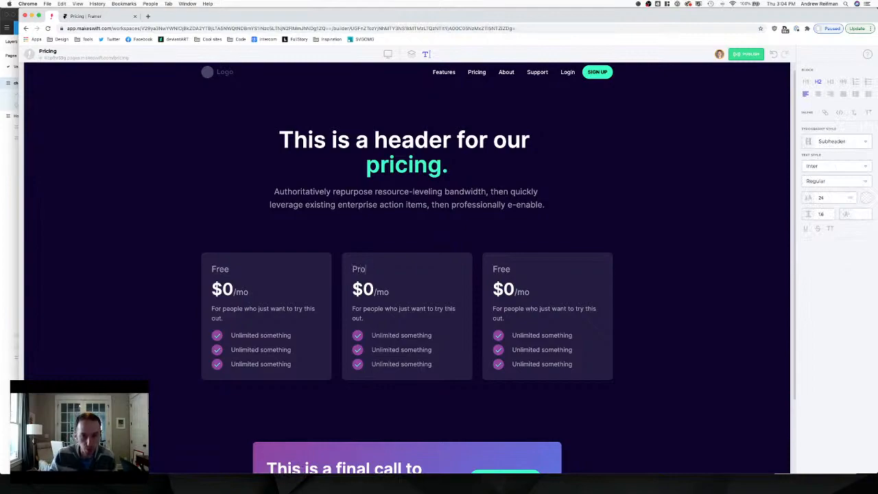
{"action": "double_click", "coordinate": [369, 290]}
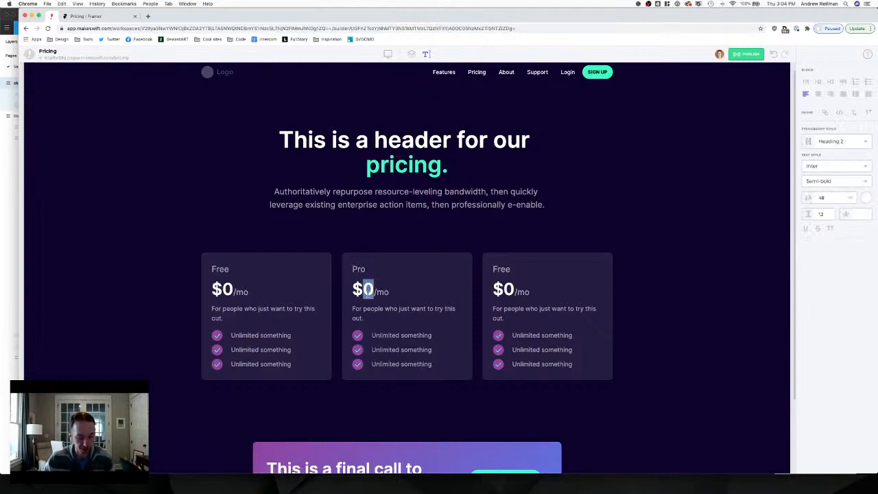
{"action": "type", "text": "49"}
Rename the third plan card's title to Enterprise and replace its whole price text with Custom.
{"action": "double_click", "coordinate": [495, 269]}
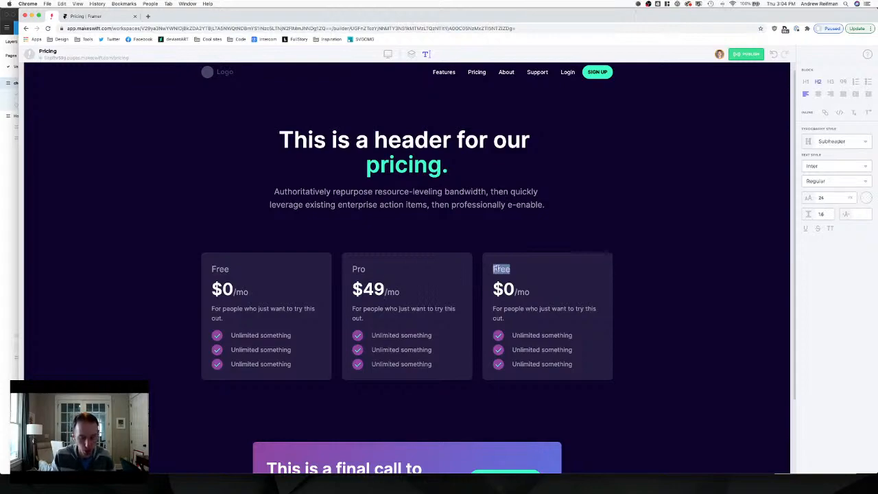
{"action": "left_click", "coordinate": [96, 15]}
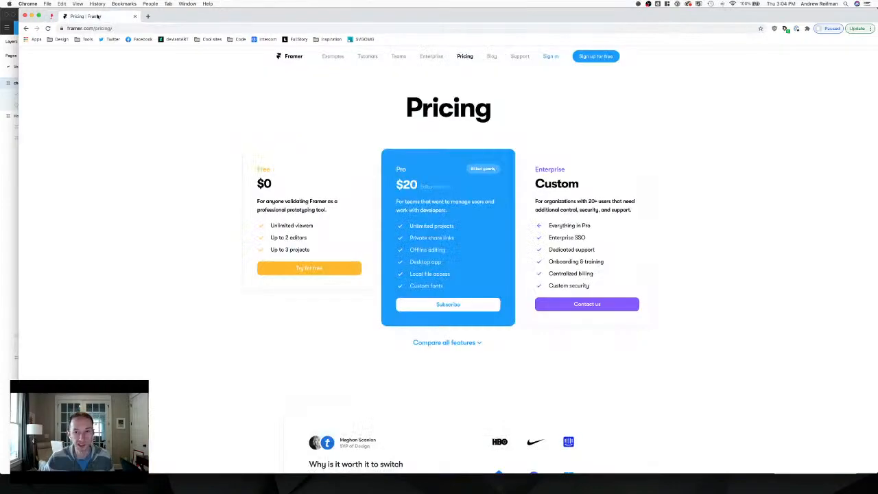
{"action": "left_click", "coordinate": [52, 16]}
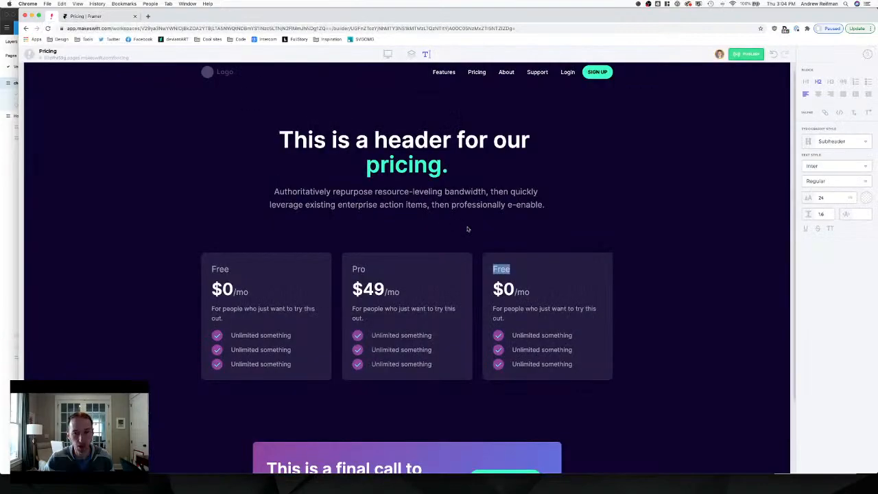
{"action": "type", "text": "Enterprise"}
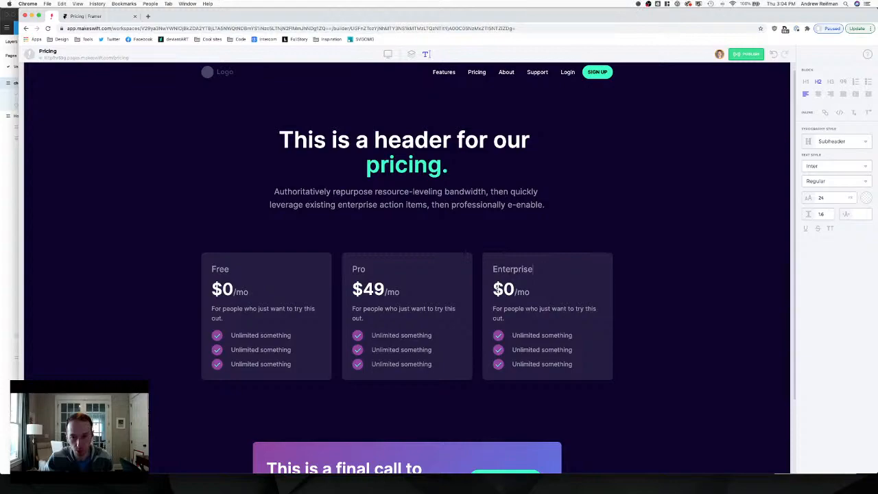
{"action": "left_click_drag", "start_coordinate": [494, 289], "coordinate": [531, 292]}
{"action": "type", "text": "Custom"}
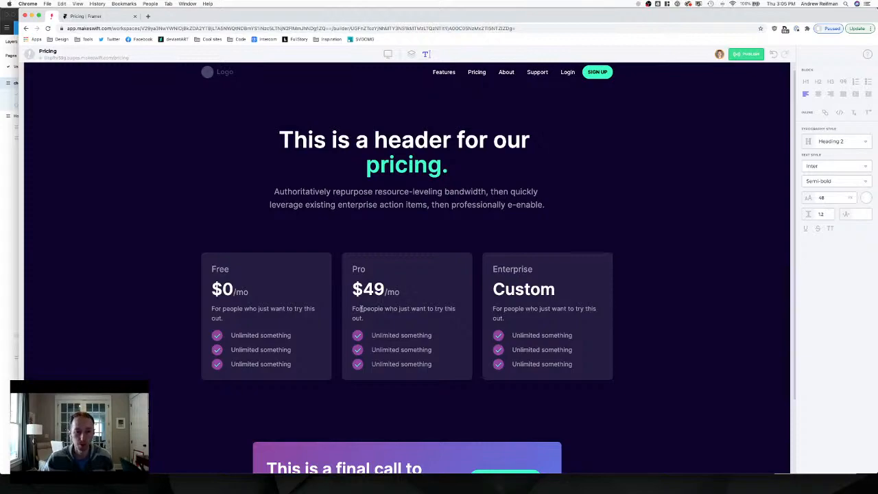
Change the Pro card's description to "For teams who need more features.".
{"action": "left_click_drag", "start_coordinate": [363, 310], "coordinate": [361, 317]}
{"action": "type", "text": "teams who need"}
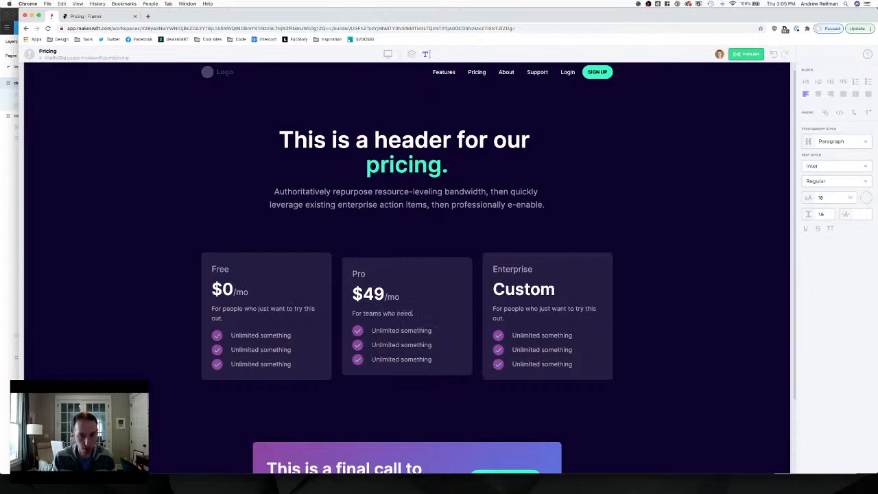
{"action": "type", "text": " more features."}
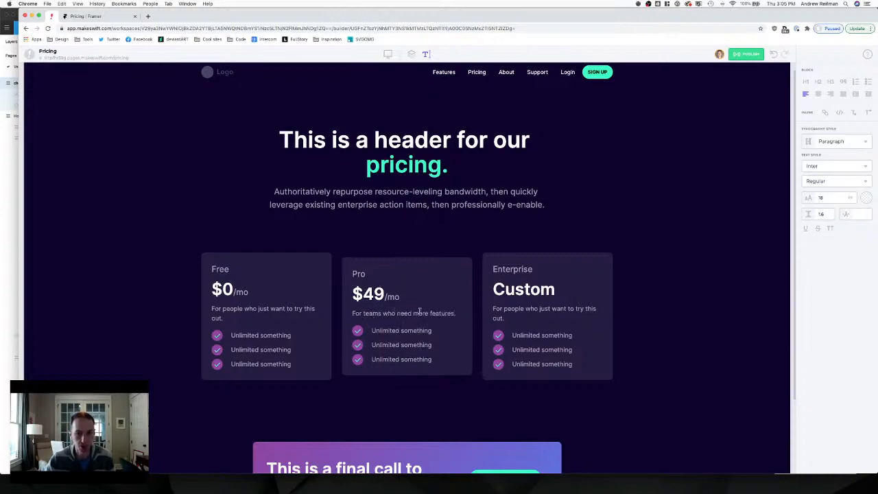
Change the Enterprise card's description to "For large companies who need support and security.".
{"action": "left_click_drag", "start_coordinate": [504, 309], "coordinate": [505, 316]}
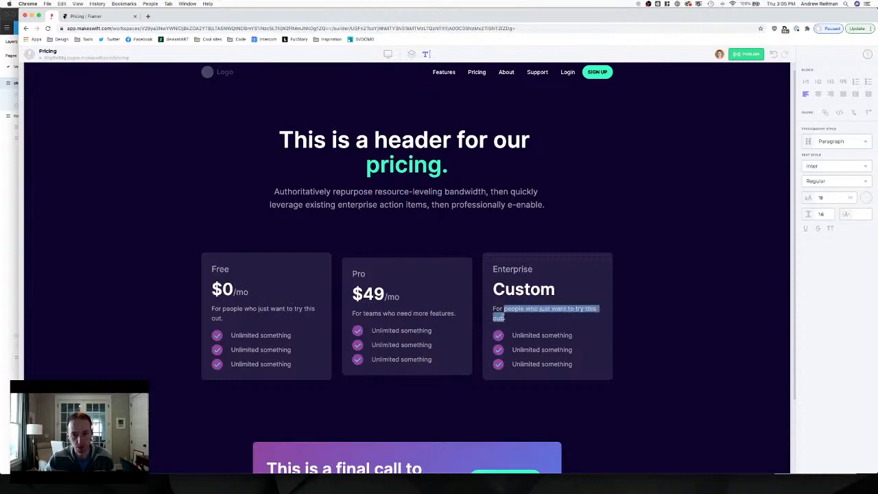
{"action": "type", "text": "large"}
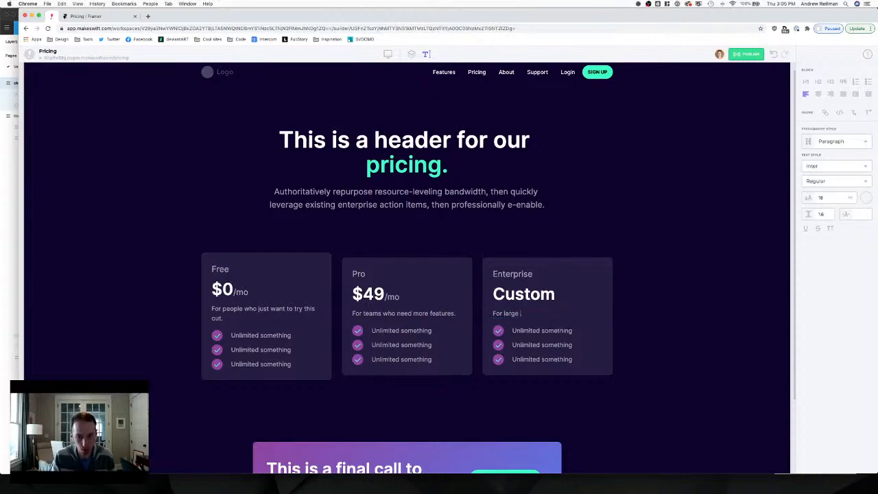
{"action": "type", "text": " companies"}
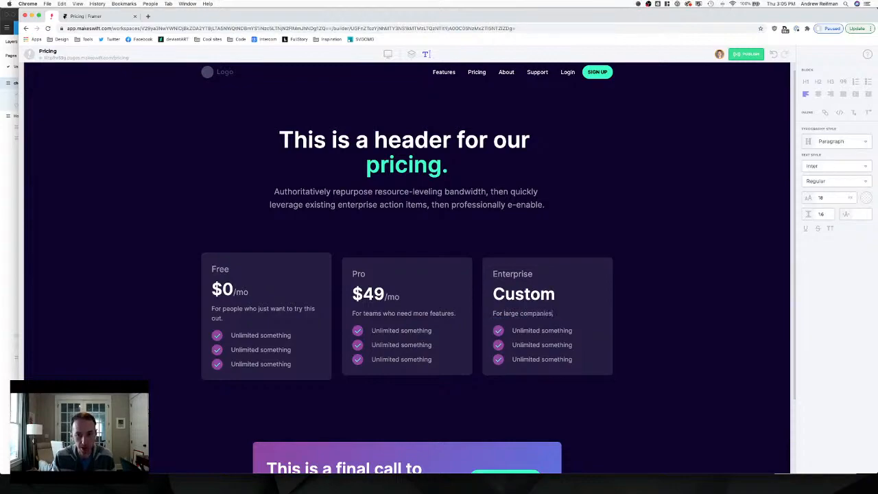
{"action": "type", "text": " who need"}
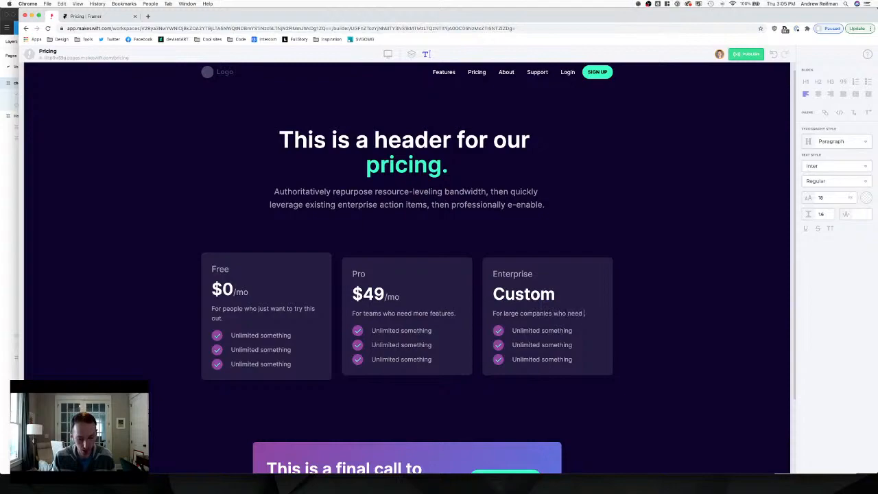
{"action": "type", "text": " support"}
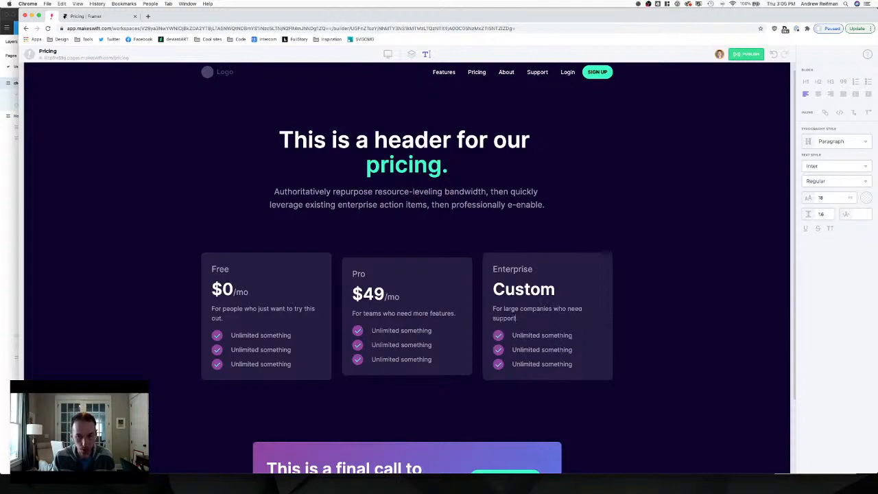
{"action": "type", "text": " and secu"}
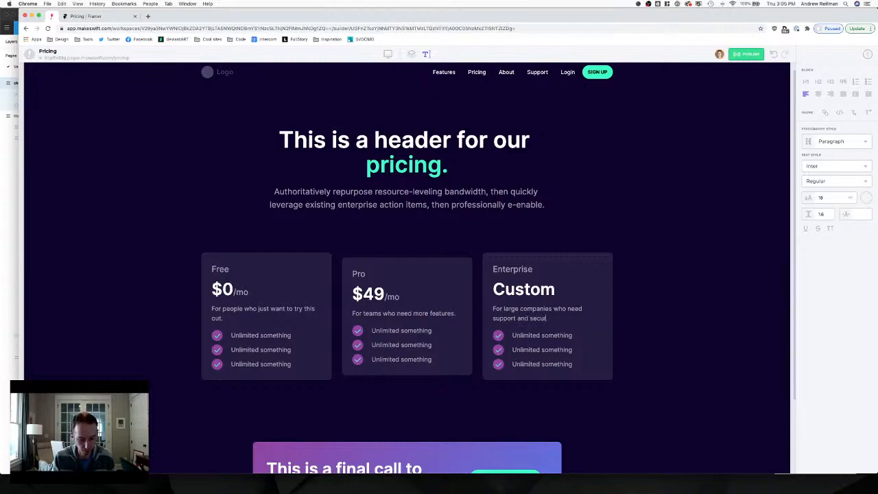
{"action": "type", "text": "rity."}
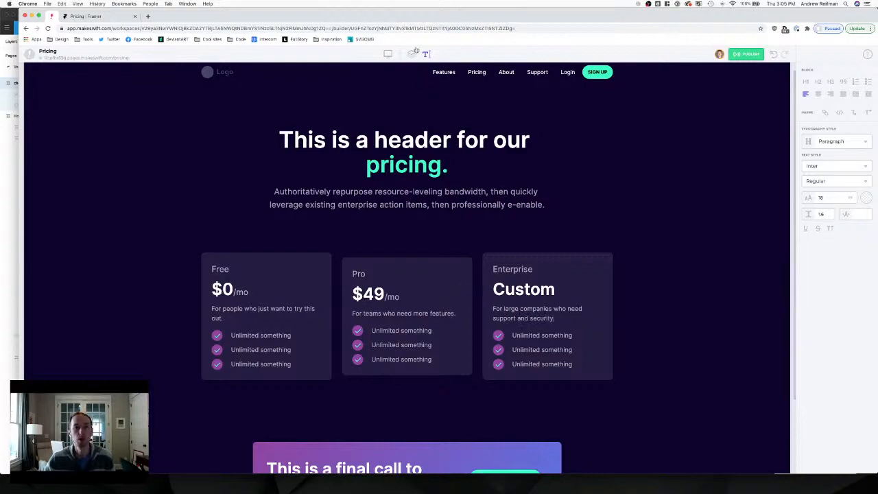
Align the items of the plans list container to the top.
{"action": "left_click", "coordinate": [411, 53]}
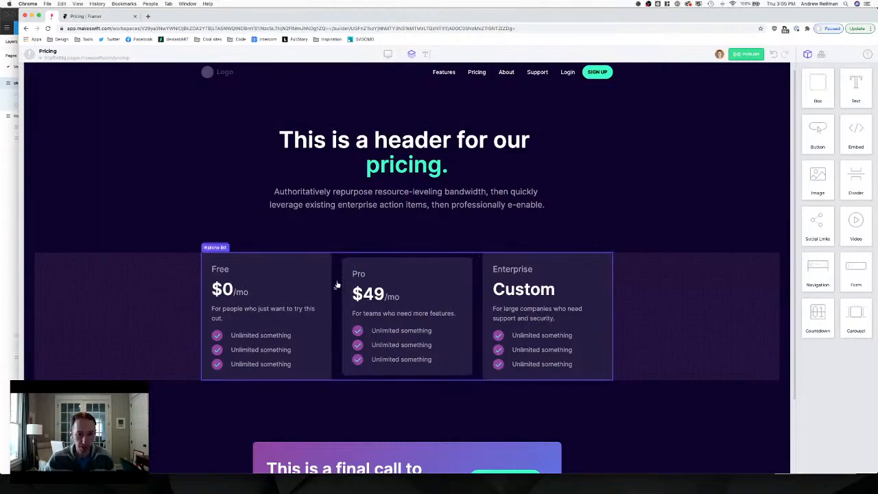
{"action": "left_click", "coordinate": [337, 285]}
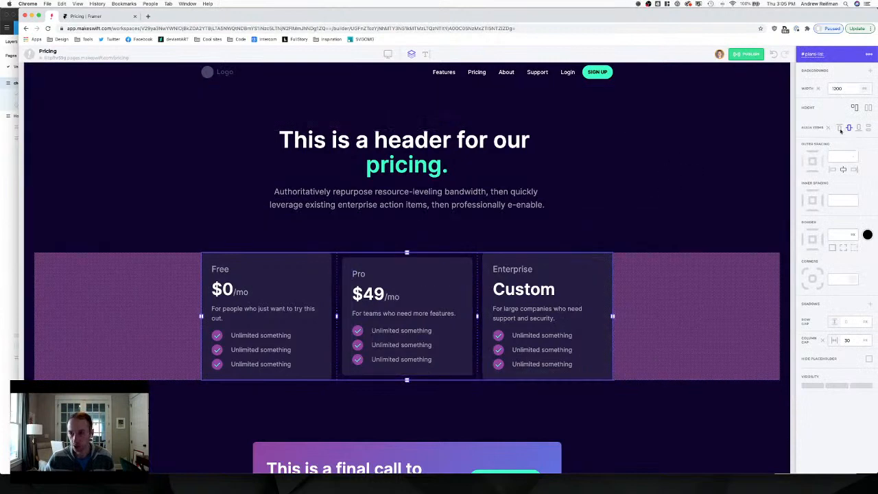
{"action": "left_click", "coordinate": [839, 128]}
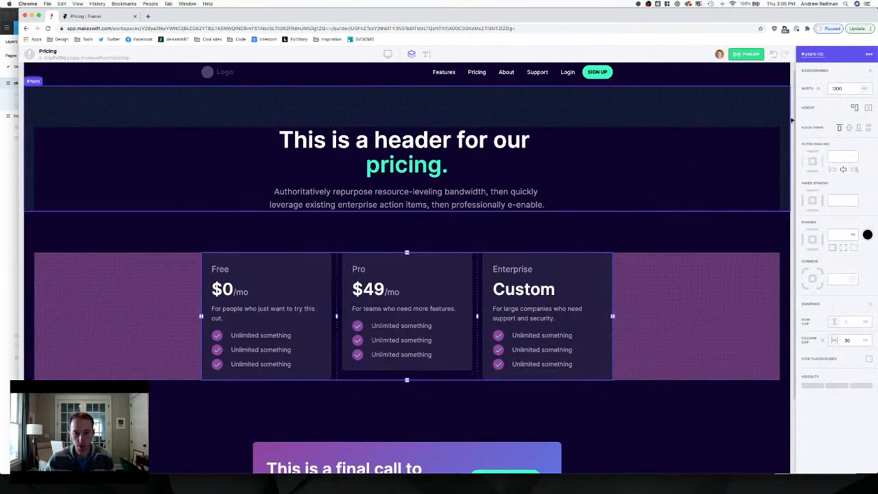
{"action": "left_click", "coordinate": [792, 127]}
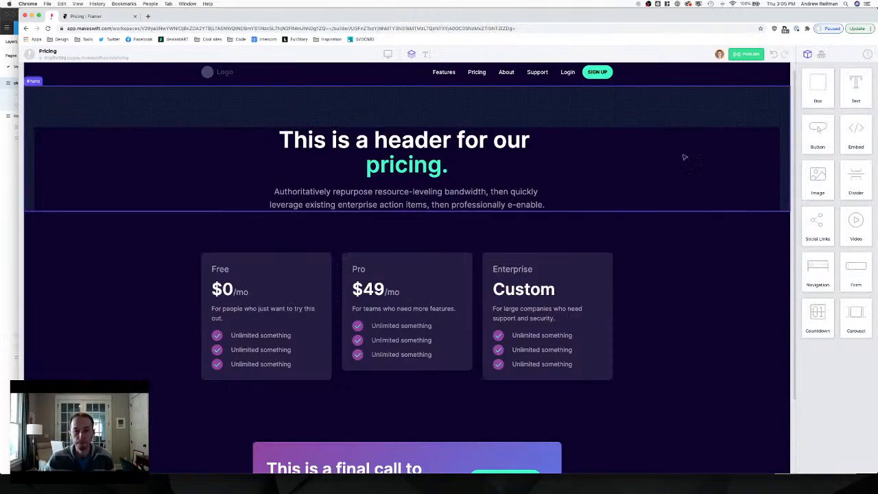
Duplicate the third "Unlimited something" feature row in the Pro card three times.
{"action": "left_click", "coordinate": [367, 354]}
{"action": "key", "text": "super+d"}
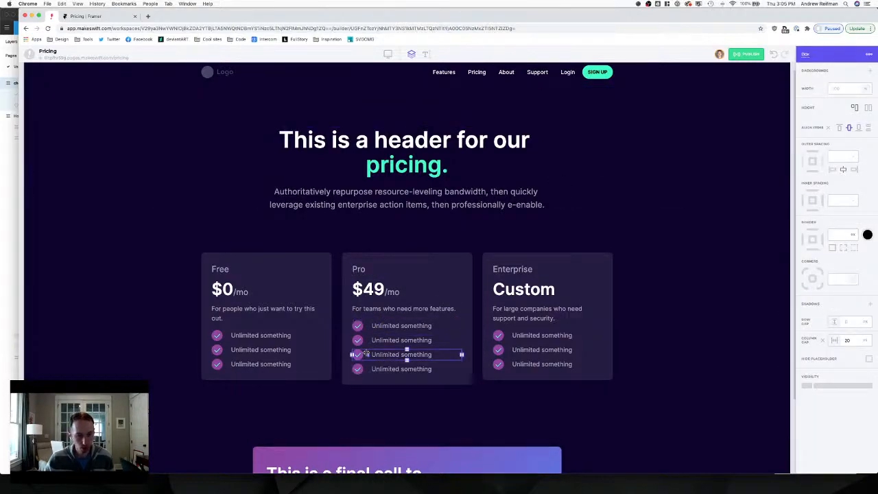
{"action": "key", "text": "super+d"}
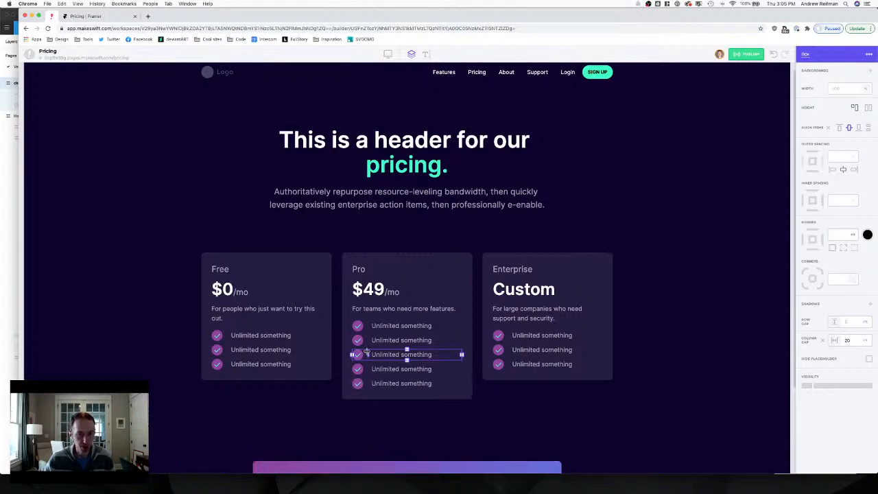
{"action": "key", "text": "super+d"}
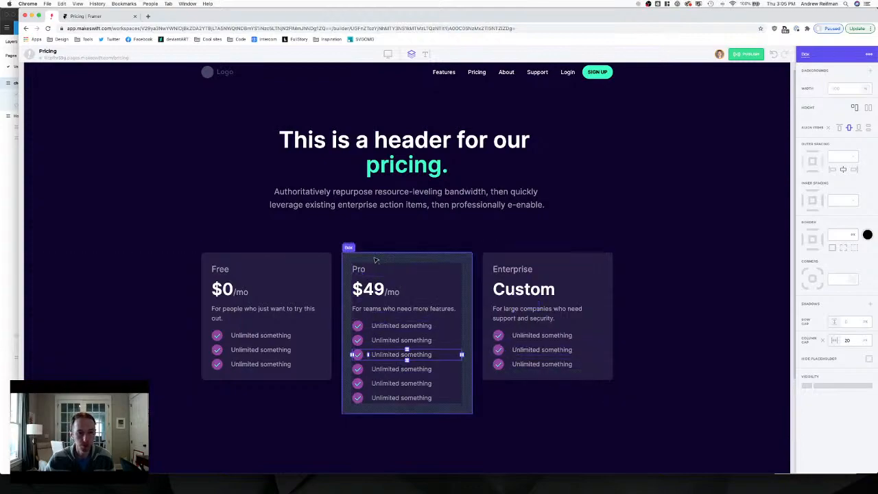
Reduce the top inner spacing of the Free, Pro and Enterprise cards to 25 px.
{"action": "left_click", "coordinate": [270, 259]}
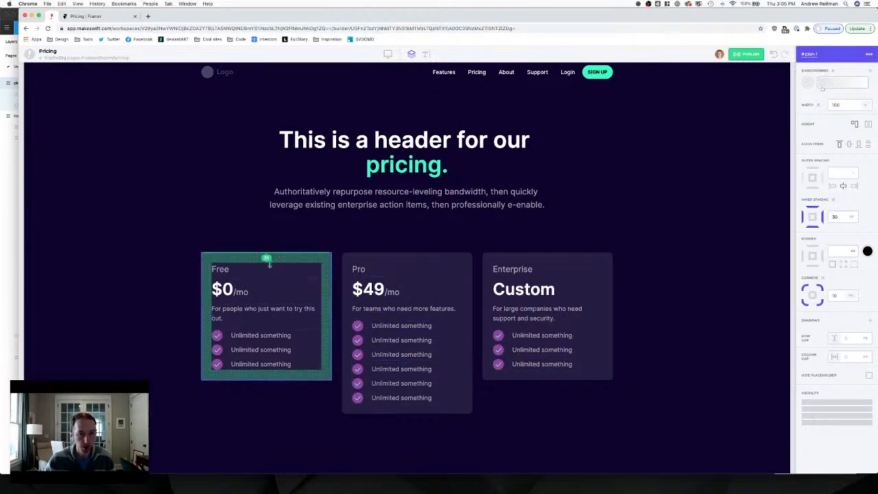
{"action": "left_click", "coordinate": [408, 260]}
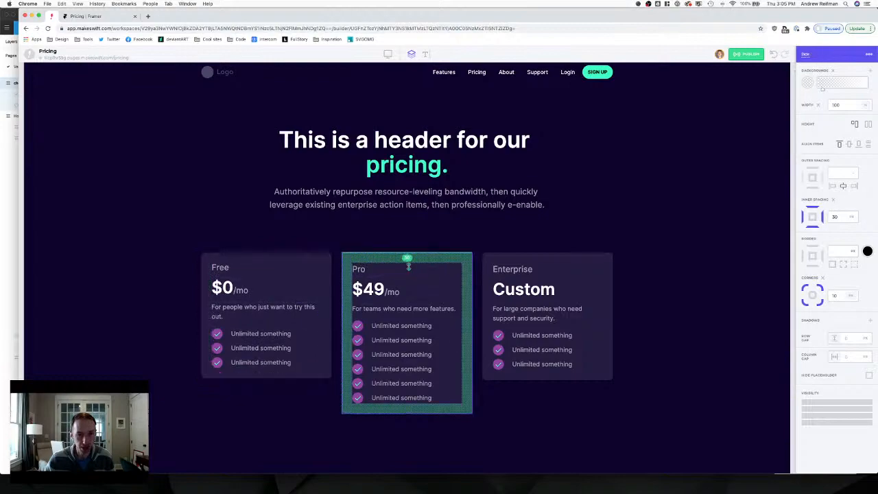
{"action": "left_click", "coordinate": [516, 259]}
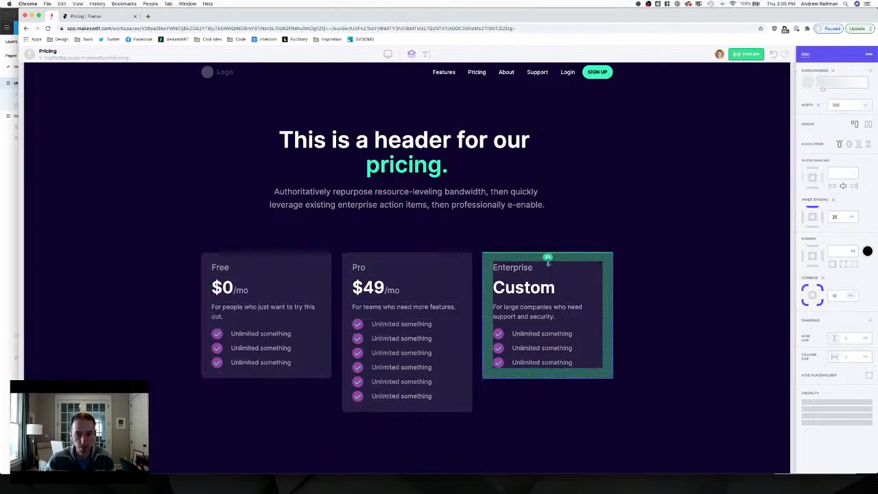
{"action": "left_click", "coordinate": [379, 260]}
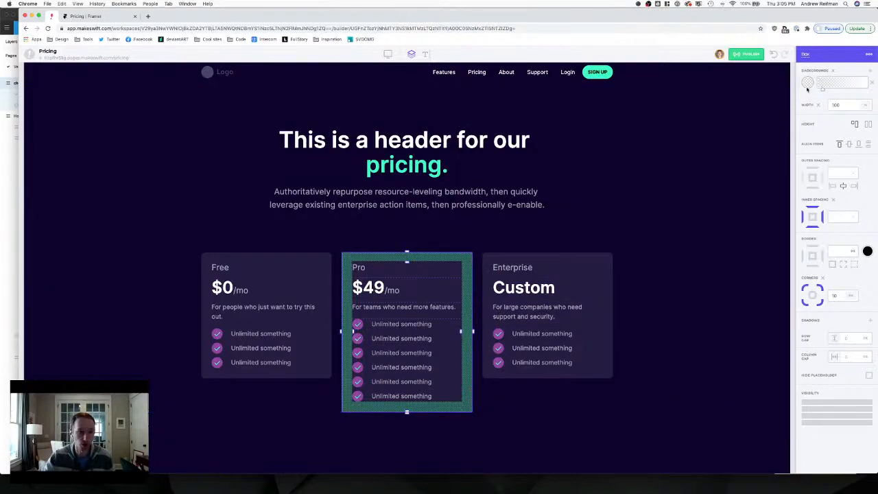
Check the Framer pricing page for reference and copy the banner's Sign up now button below the Free card's feature list.
{"action": "left_click", "coordinate": [78, 17]}
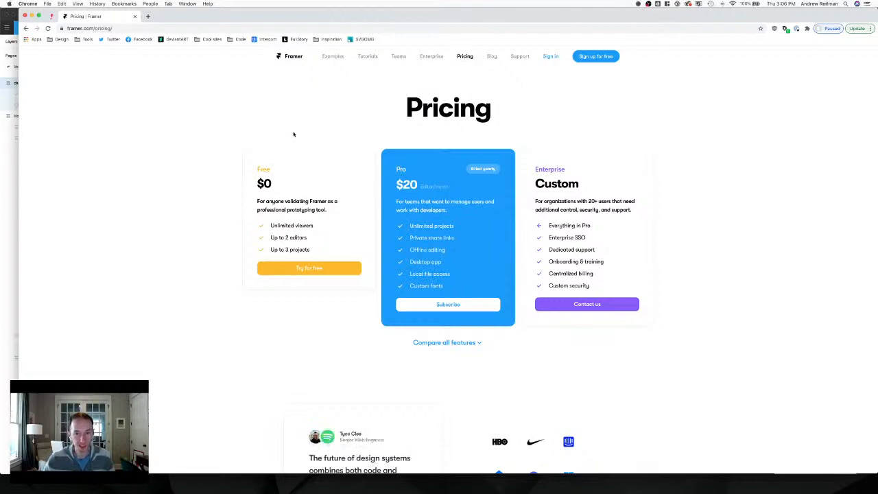
{"action": "left_click", "coordinate": [51, 15]}
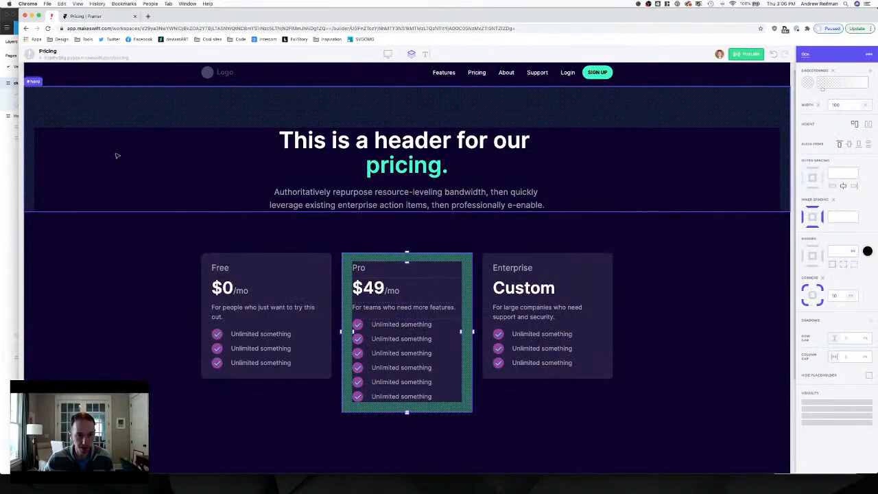
{"action": "scroll", "coordinate": [117, 147], "scroll_direction": "down", "scroll_amount": 3}
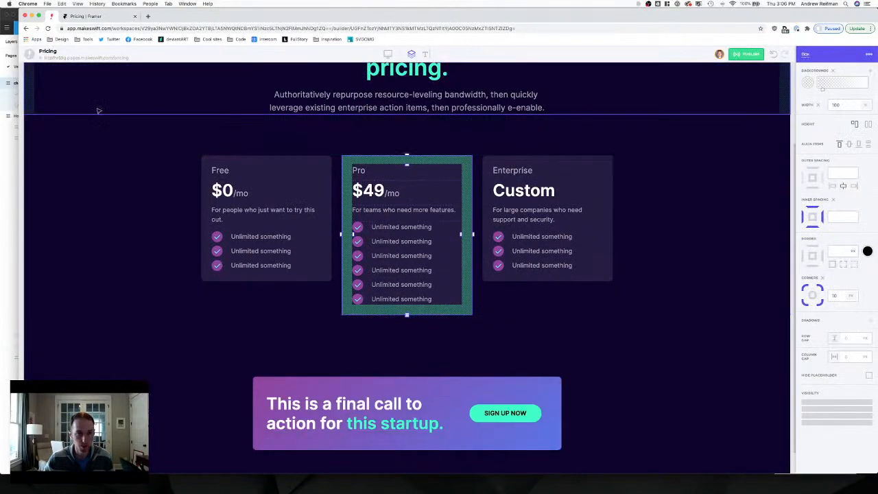
{"action": "left_click", "coordinate": [498, 412]}
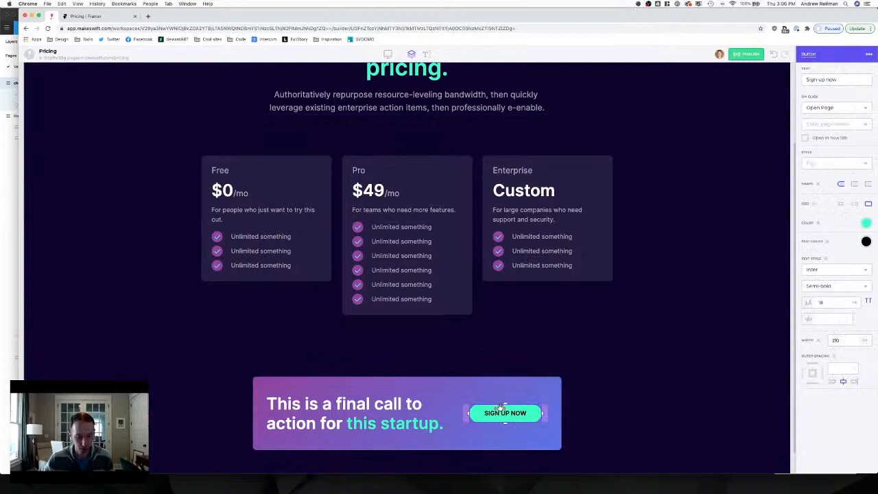
{"action": "left_click_drag", "start_coordinate": [501, 409], "coordinate": [226, 280]}
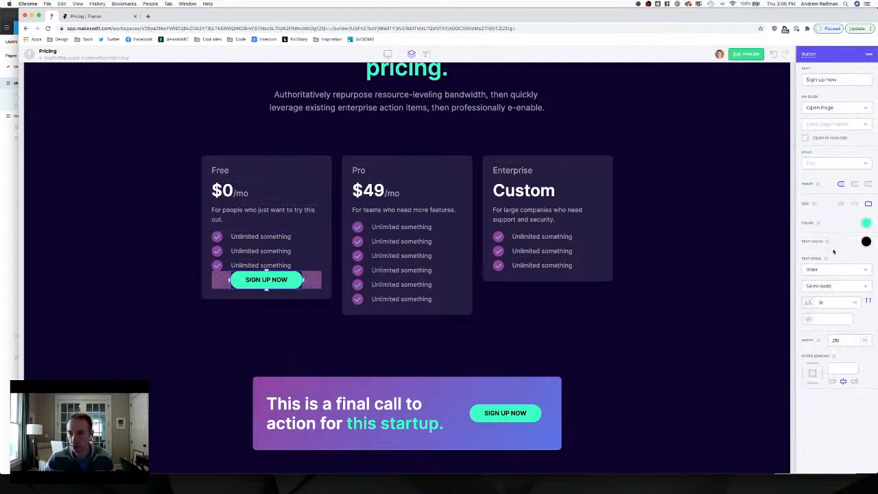
Set the text size of the Free card's sign-up button to 16.
{"action": "left_click", "coordinate": [837, 304]}
{"action": "type", "text": "16"}
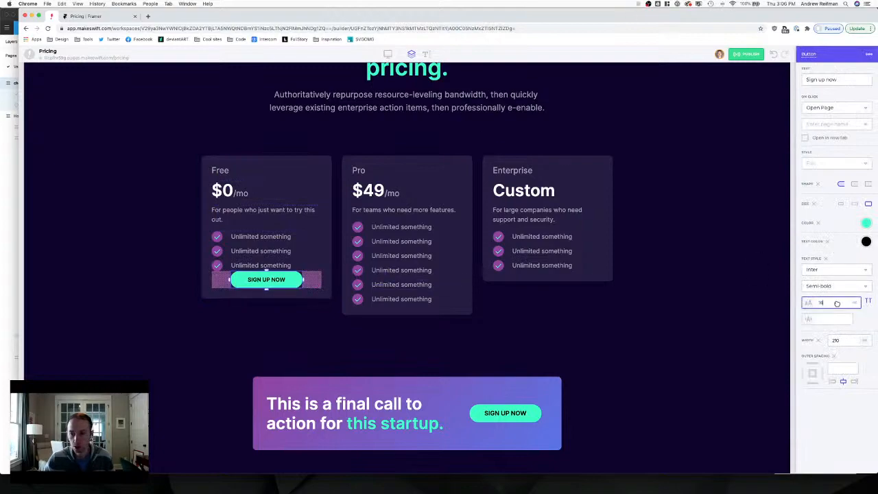
{"action": "key", "text": "Return"}
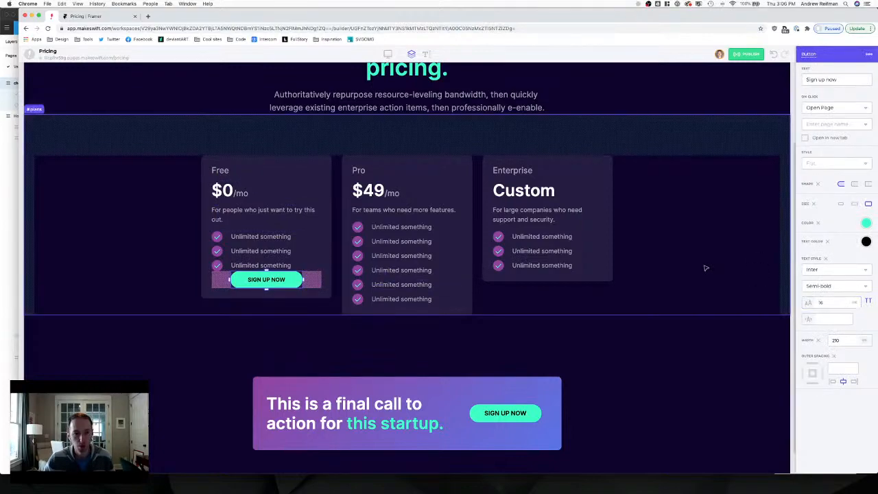
Stretch the Free card's sign-up button to 100% width and give it 30 px of top outer spacing.
{"action": "left_click_drag", "start_coordinate": [303, 279], "coordinate": [348, 282]}
{"action": "left_click_drag", "start_coordinate": [266, 271], "coordinate": [267, 278]}
{"action": "key", "text": "Escape"}
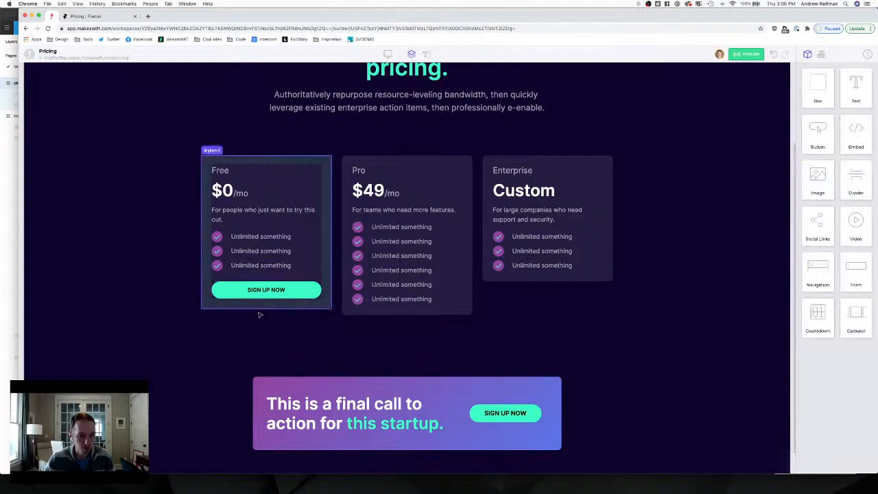
Increase the Free card button's top outer spacing to 35 px and change its size to medium.
{"action": "left_click", "coordinate": [264, 287]}
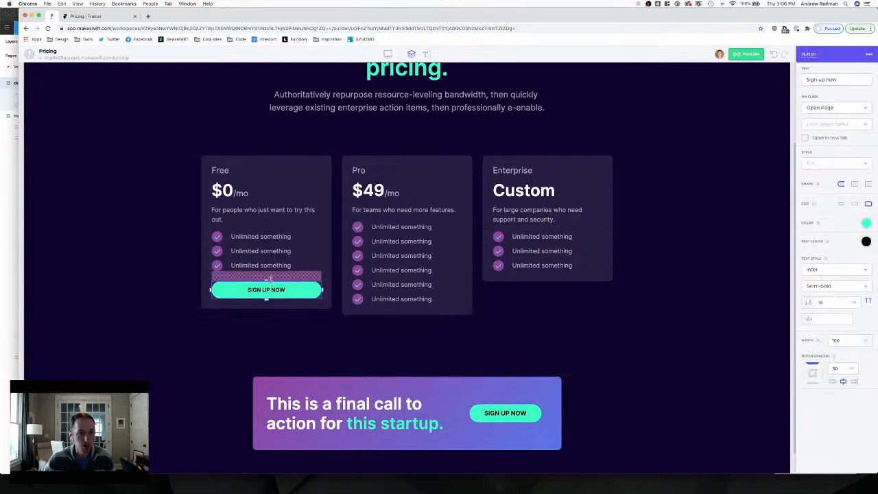
{"action": "left_click", "coordinate": [251, 335]}
{"action": "left_click", "coordinate": [263, 293]}
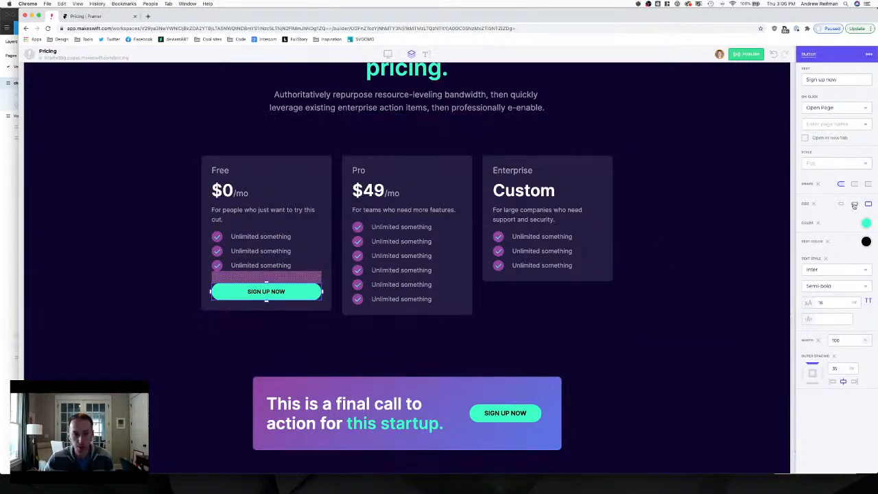
{"action": "left_click", "coordinate": [728, 266]}
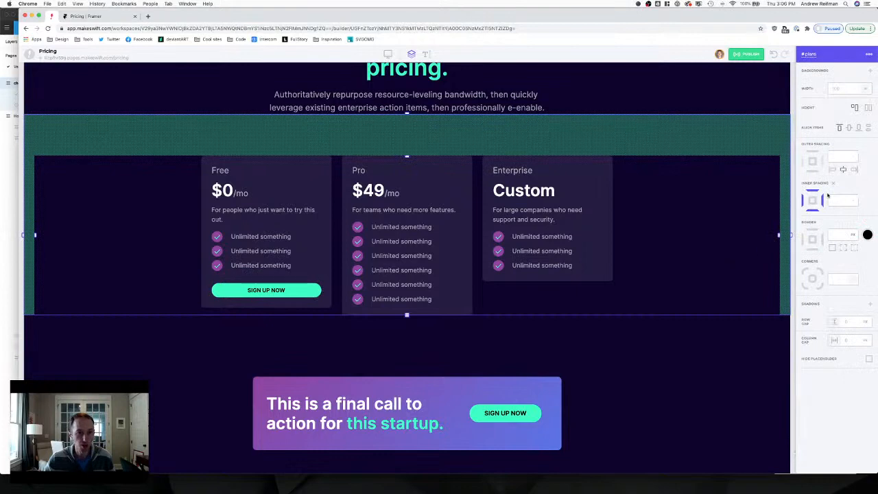
Copy the Free card's sign-up button below the feature lists of the Pro and Enterprise cards.
{"action": "left_click", "coordinate": [264, 294]}
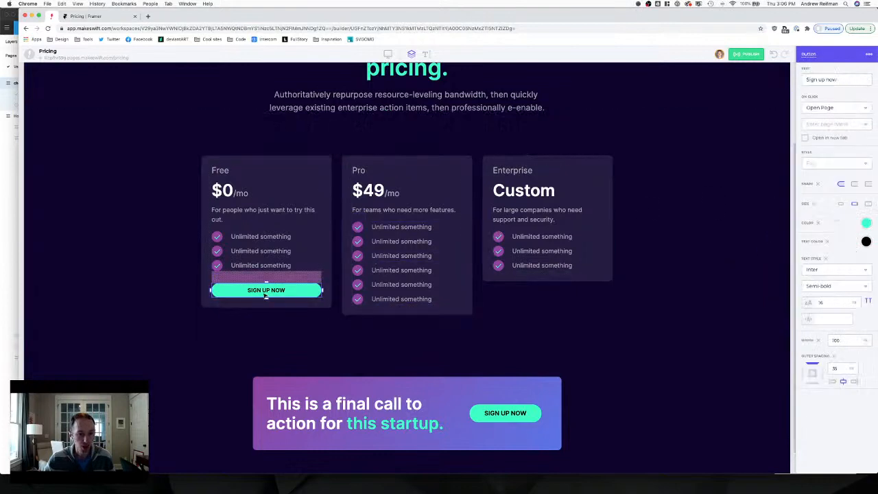
{"action": "left_click_drag", "start_coordinate": [266, 291], "coordinate": [518, 277]}
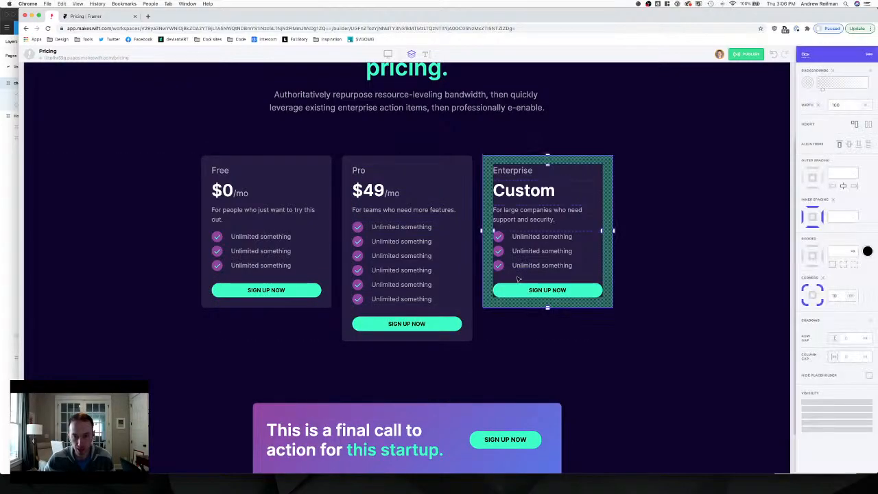
{"action": "left_click", "coordinate": [789, 301]}
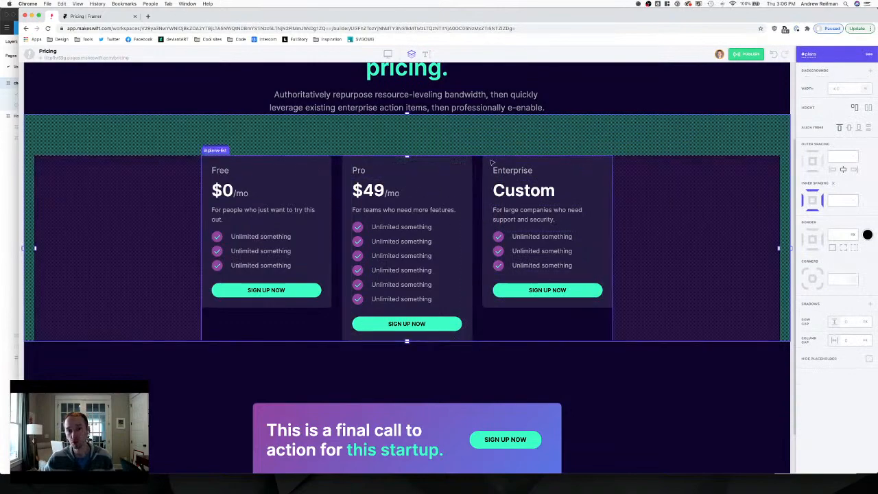
{"action": "key", "text": "Escape"}
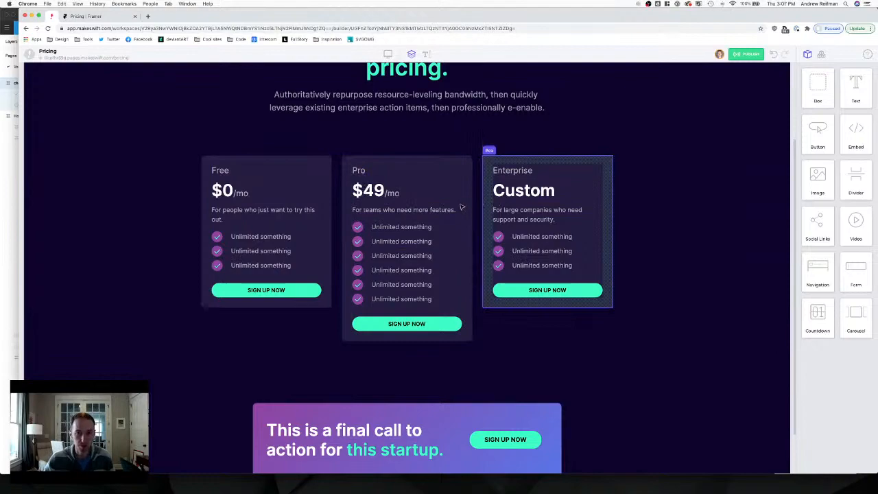
Insert "and professionals" after "teams" in the Pro description and add "at no cost" to the end of the Free description.
{"action": "left_click", "coordinate": [404, 210]}
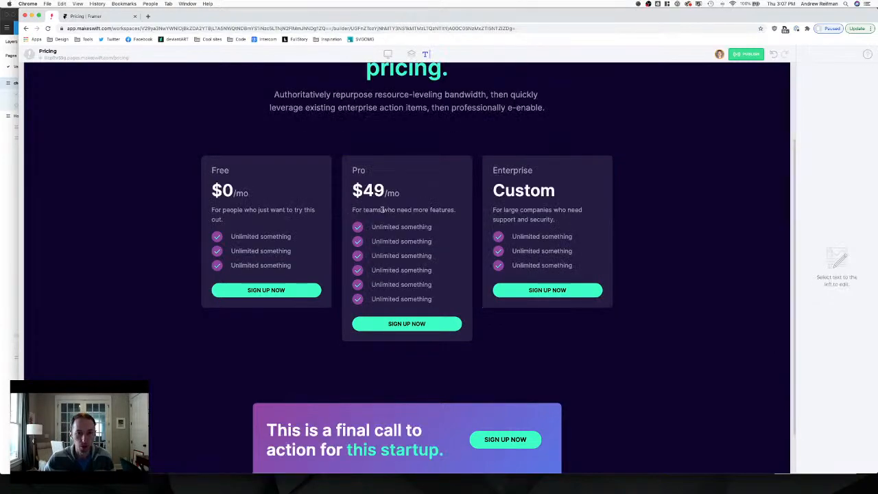
{"action": "left_click", "coordinate": [383, 209]}
{"action": "type", "text": "and professional"}
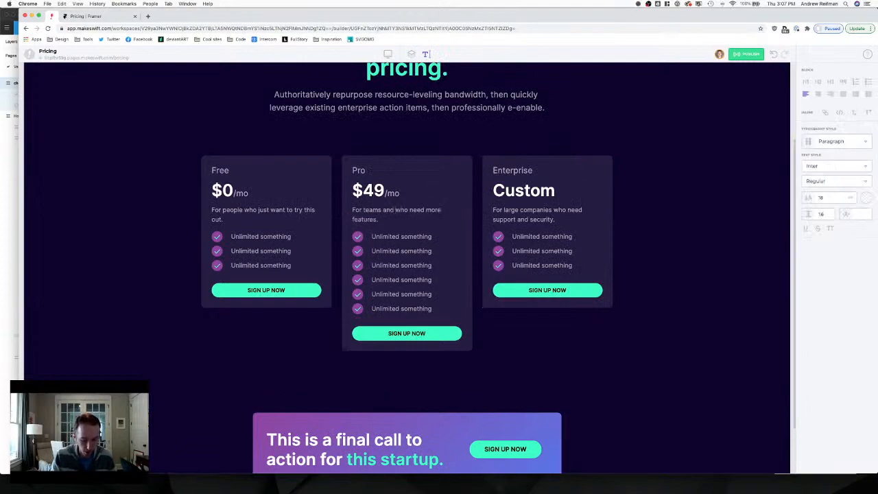
{"action": "type", "text": "s "}
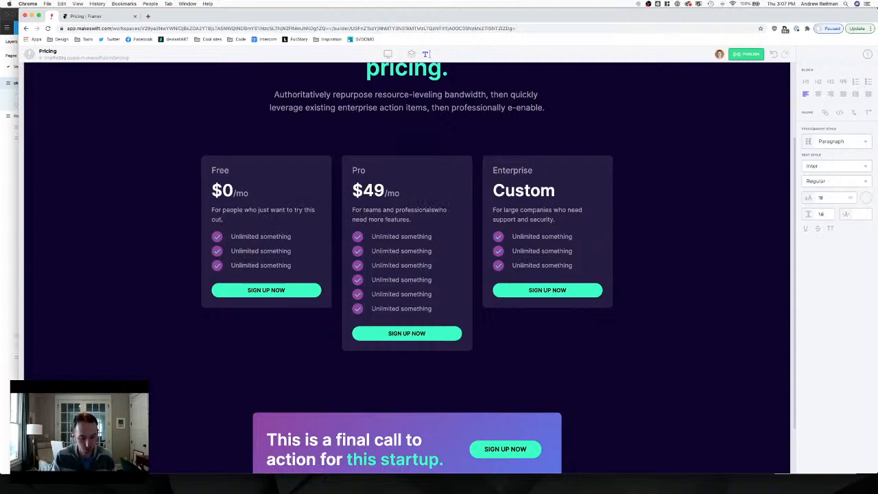
{"action": "type", "text": " at no cost"}
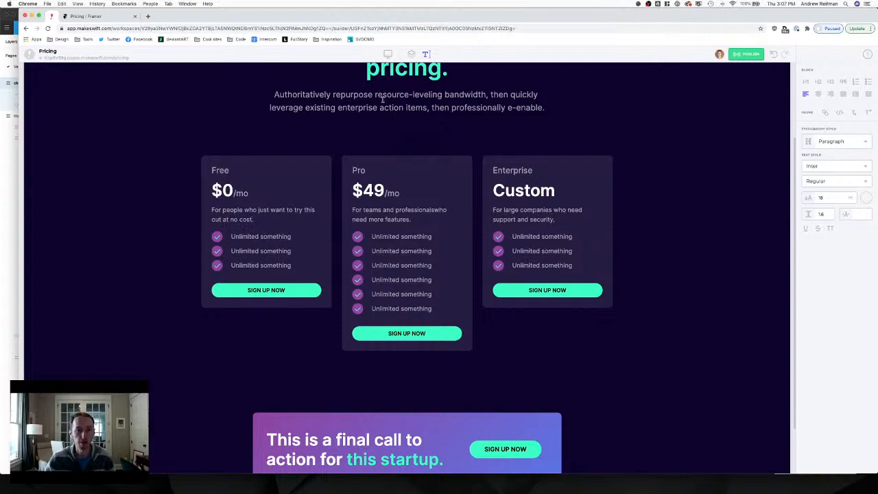
{"action": "left_click", "coordinate": [412, 55]}
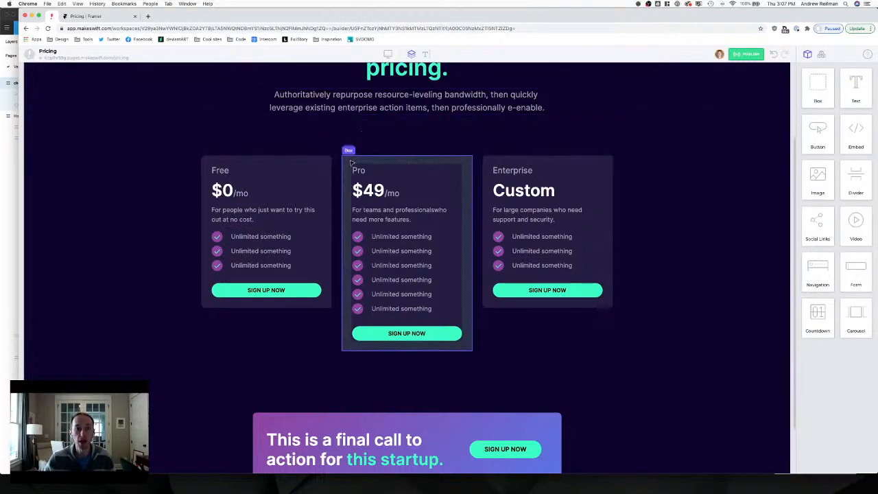
Set the Pro card's background to the blue site color at 100% opacity.
{"action": "left_click", "coordinate": [350, 163]}
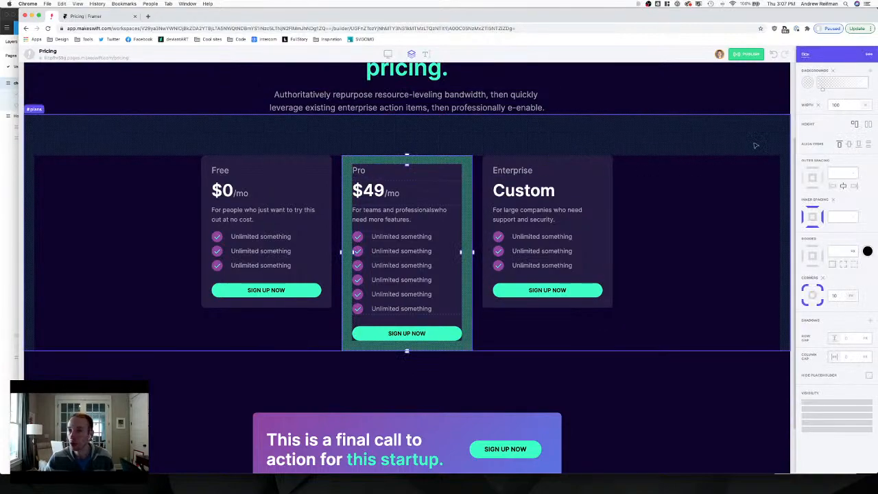
{"action": "left_click", "coordinate": [807, 83]}
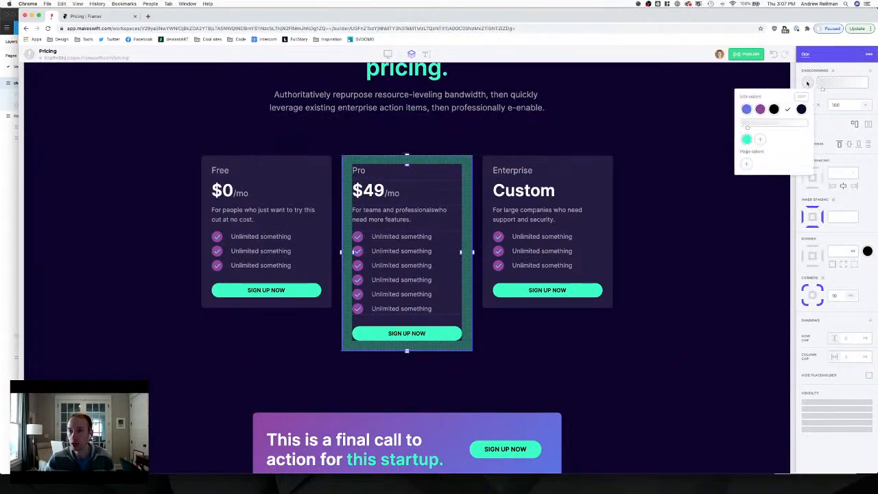
{"action": "left_click", "coordinate": [746, 109]}
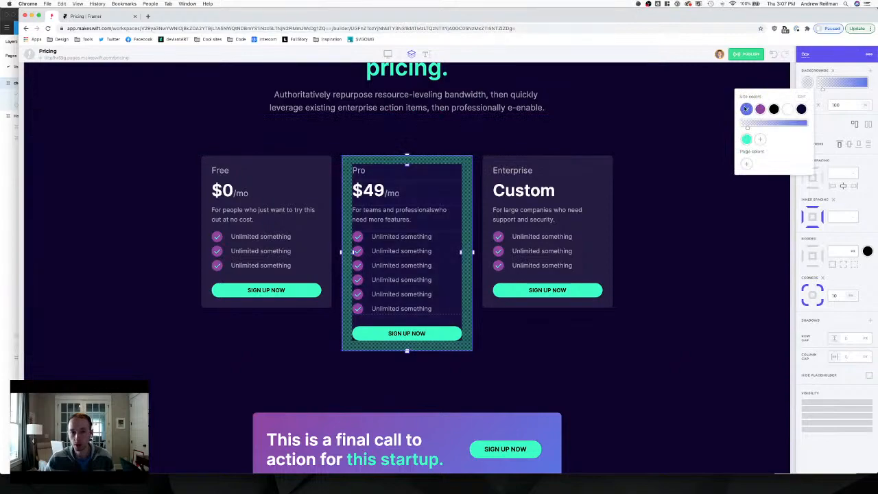
{"action": "left_click", "coordinate": [825, 93]}
{"action": "left_click_drag", "start_coordinate": [823, 83], "coordinate": [875, 88]}
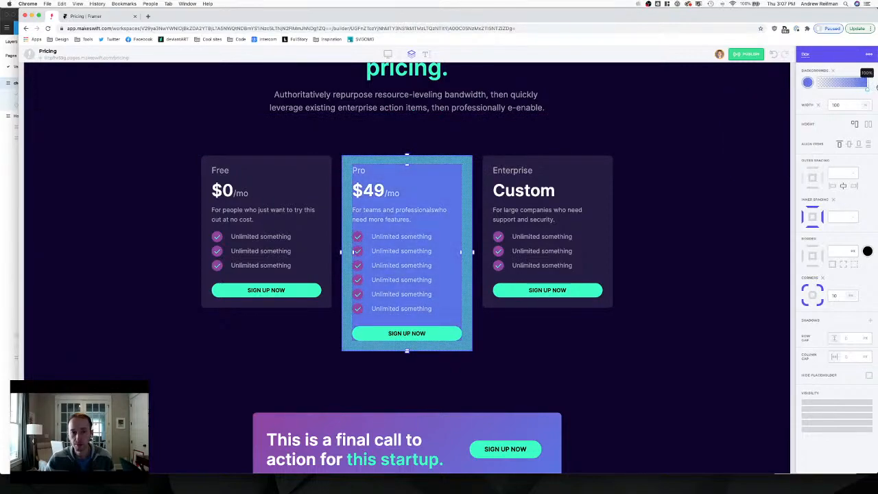
{"action": "left_click", "coordinate": [751, 81]}
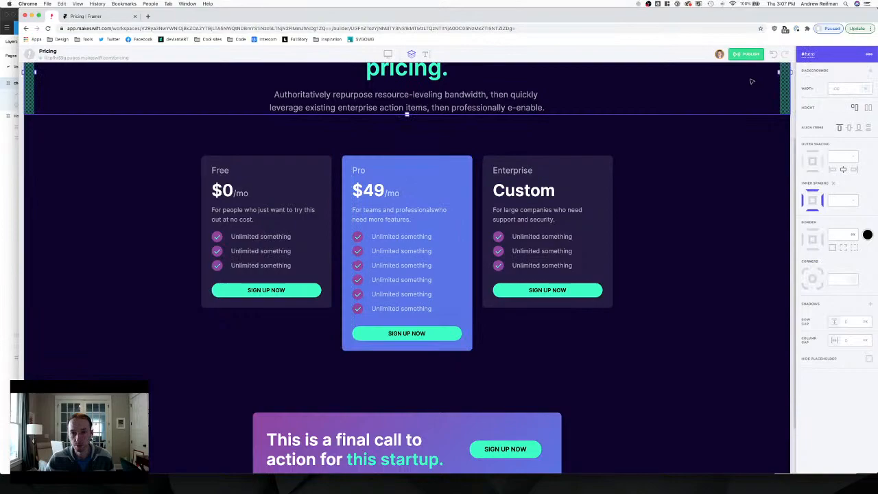
Try the green site color as the Pro card's background, then undo that color change.
{"action": "scroll", "coordinate": [744, 82], "scroll_direction": "up", "scroll_amount": 2}
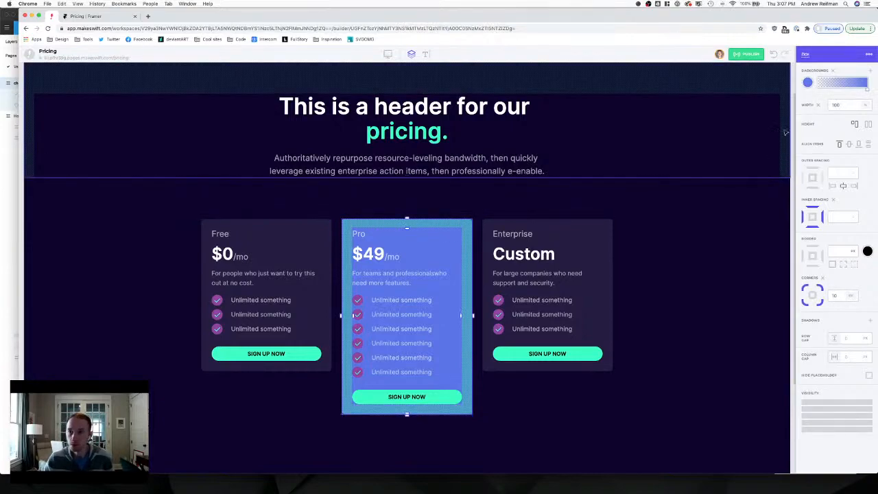
{"action": "left_click", "coordinate": [807, 82]}
{"action": "left_click", "coordinate": [747, 138]}
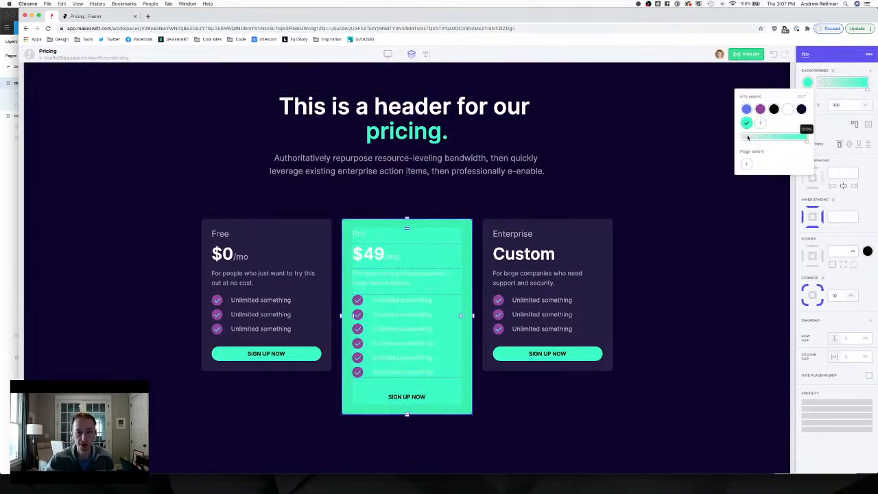
{"action": "left_click", "coordinate": [794, 193]}
{"action": "left_click", "coordinate": [794, 193]}
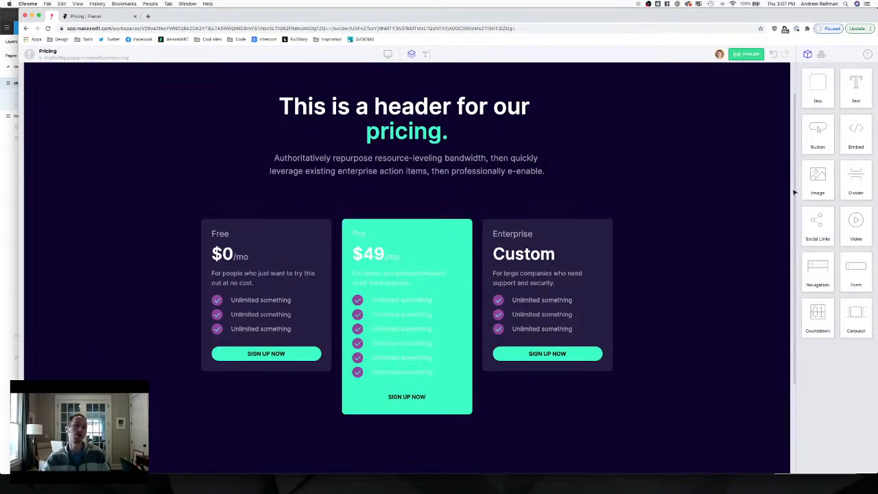
{"action": "key", "text": "super+z"}
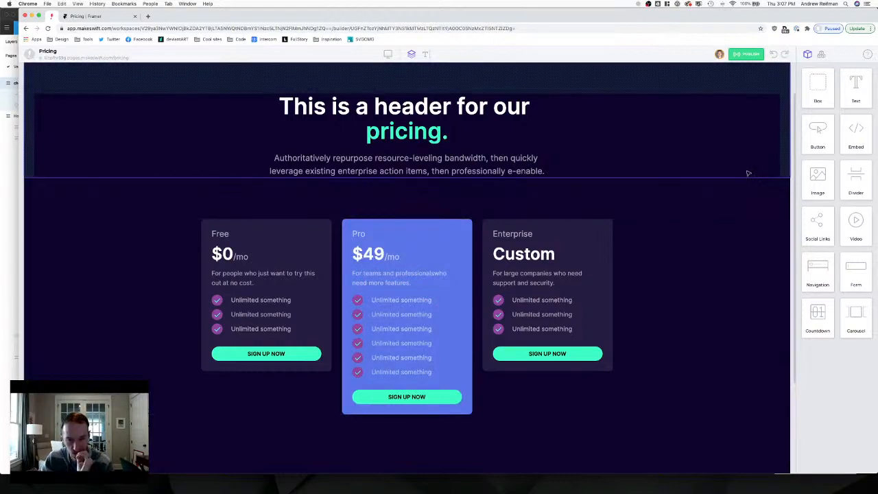
Check the call-to-action banner's gradient for reference and replace the Pro card's solid background with a gradient.
{"action": "scroll", "coordinate": [748, 173], "scroll_direction": "down", "scroll_amount": 1}
{"action": "scroll", "coordinate": [749, 173], "scroll_direction": "down", "scroll_amount": 3}
{"action": "scroll", "coordinate": [748, 173], "scroll_direction": "up", "scroll_amount": 2}
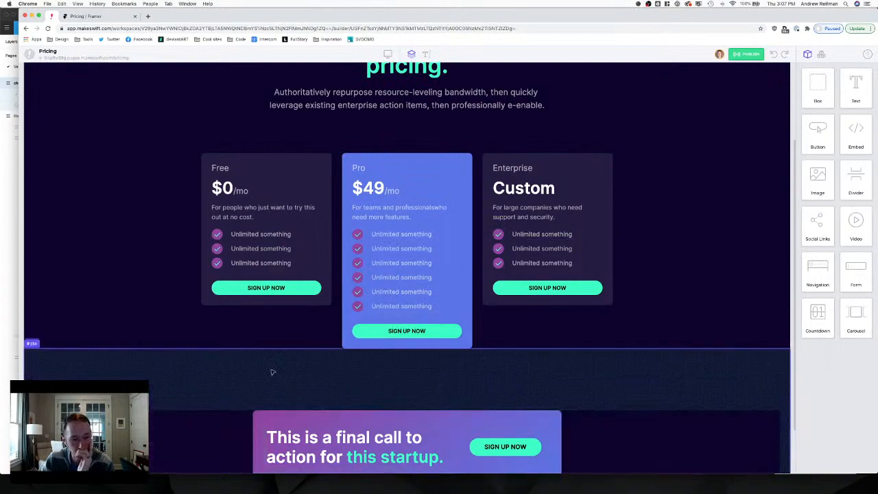
{"action": "scroll", "coordinate": [254, 367], "scroll_direction": "down", "scroll_amount": 1}
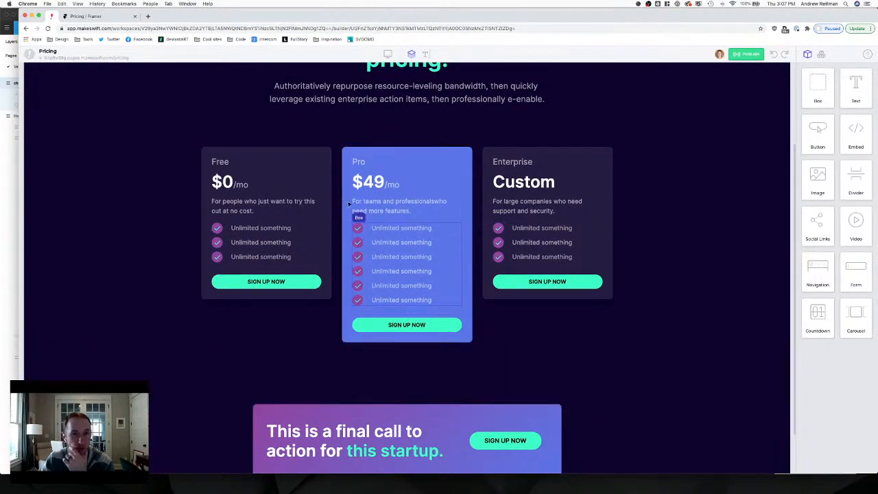
{"action": "left_click", "coordinate": [347, 192]}
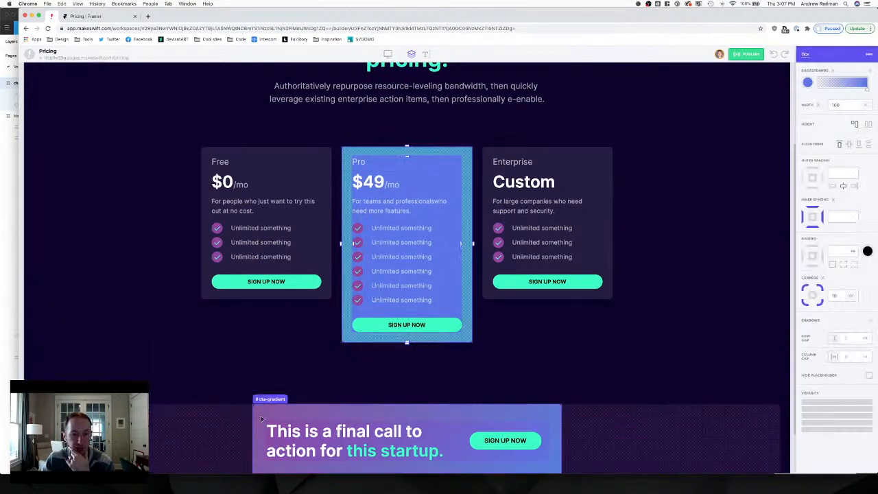
{"action": "left_click", "coordinate": [282, 402]}
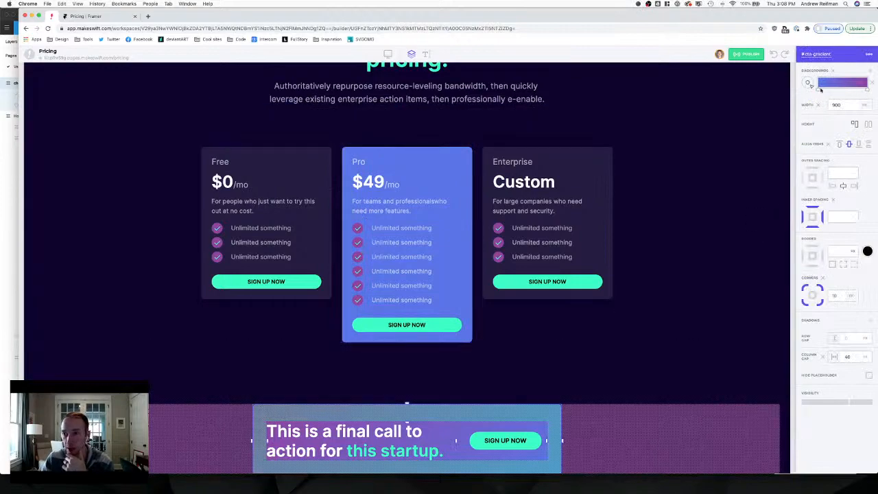
{"action": "left_click", "coordinate": [368, 155]}
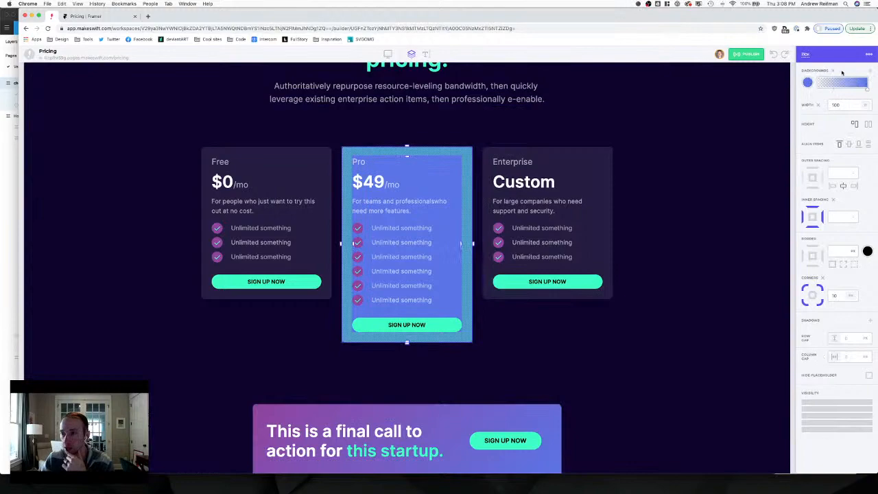
{"action": "left_click", "coordinate": [872, 83]}
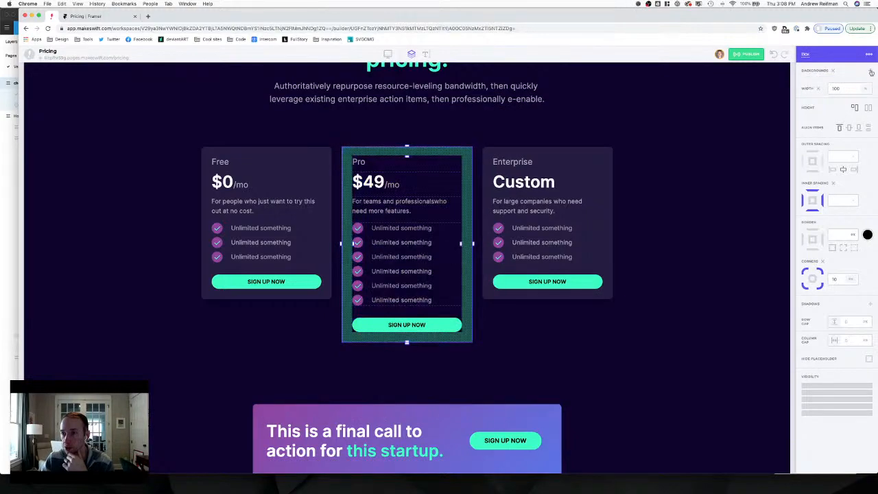
{"action": "left_click", "coordinate": [870, 70]}
{"action": "left_click", "coordinate": [857, 111]}
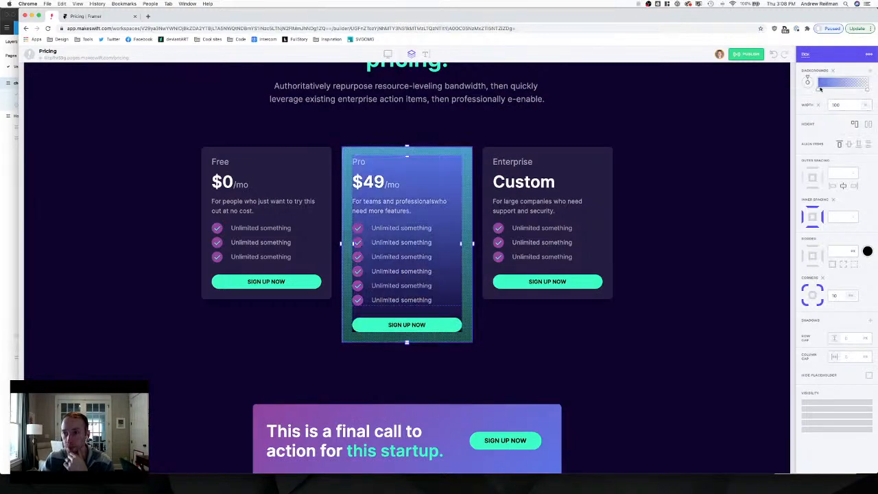
Set the end color of the Pro card's gradient to opaque purple and rotate the gradient so purple is at the card's top.
{"action": "left_click", "coordinate": [865, 90]}
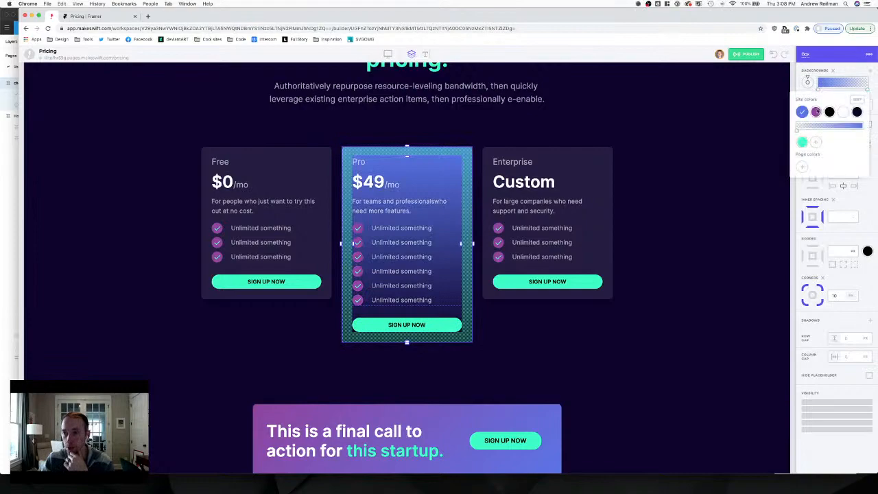
{"action": "left_click_drag", "start_coordinate": [798, 132], "coordinate": [870, 131]}
{"action": "left_click", "coordinate": [870, 98]}
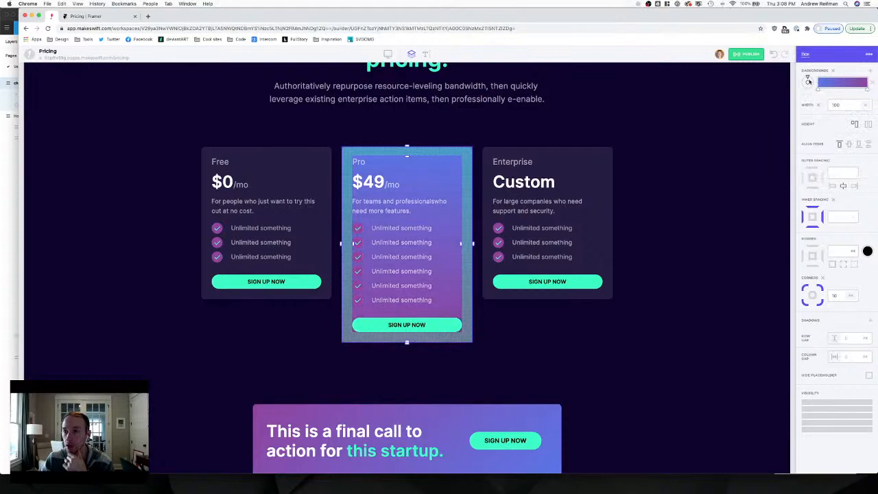
{"action": "left_click", "coordinate": [808, 83]}
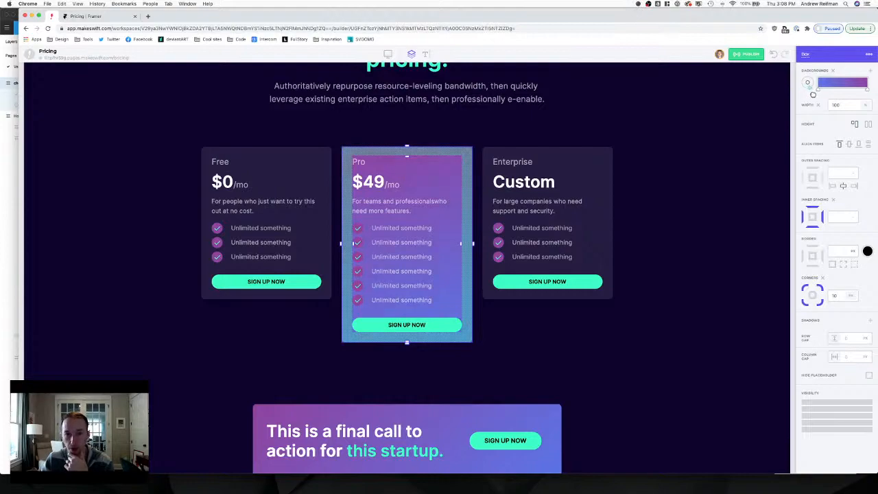
{"action": "left_click", "coordinate": [793, 167]}
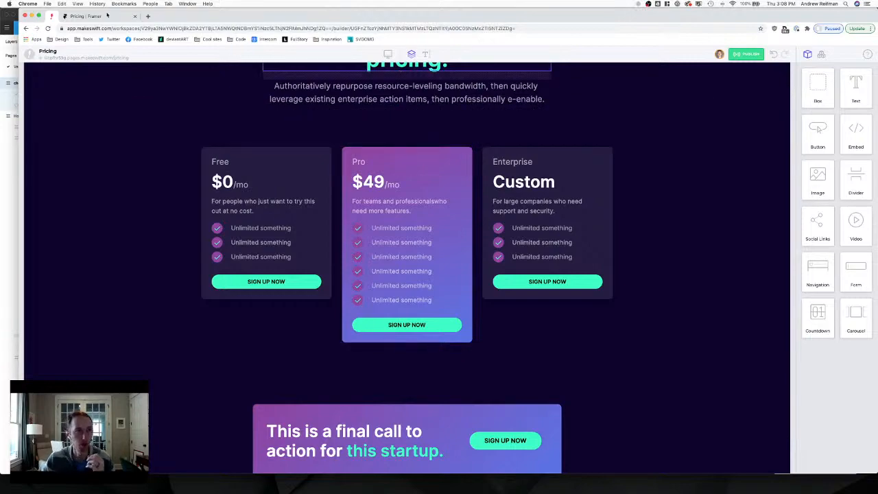
Check the Framer pricing page for reference and change the Enterprise card's button text to "Contact us".
{"action": "left_click", "coordinate": [105, 16]}
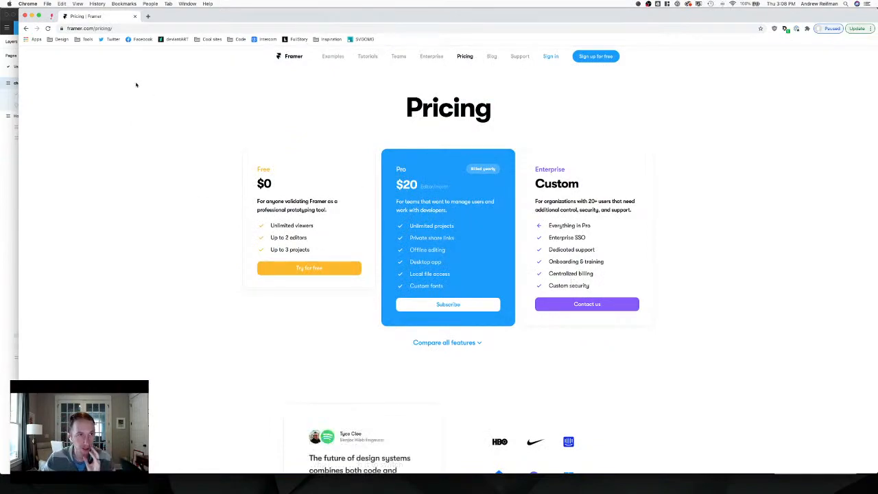
{"action": "left_click", "coordinate": [50, 16]}
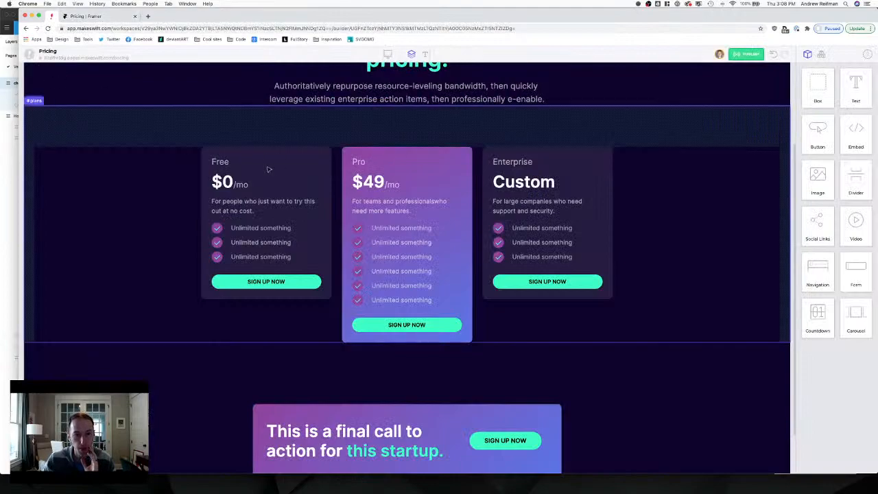
{"action": "left_click", "coordinate": [547, 282]}
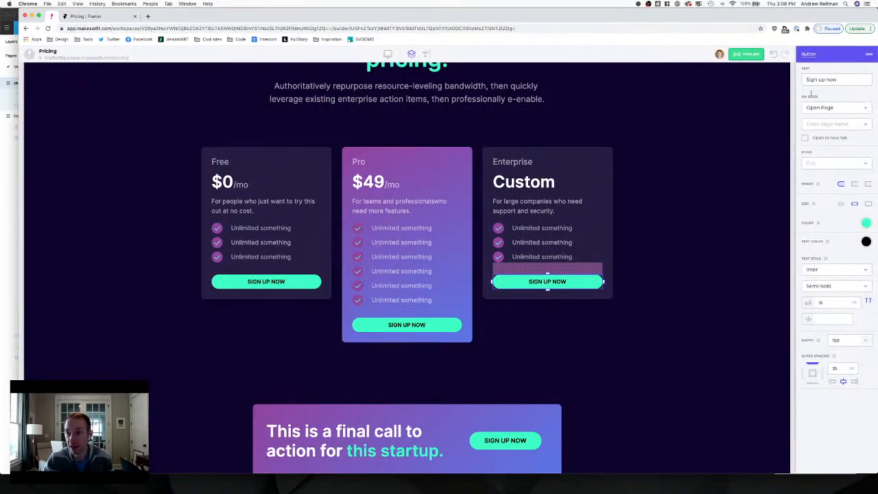
{"action": "left_click_drag", "start_coordinate": [836, 80], "coordinate": [804, 81]}
{"action": "type", "text": "Conta"}
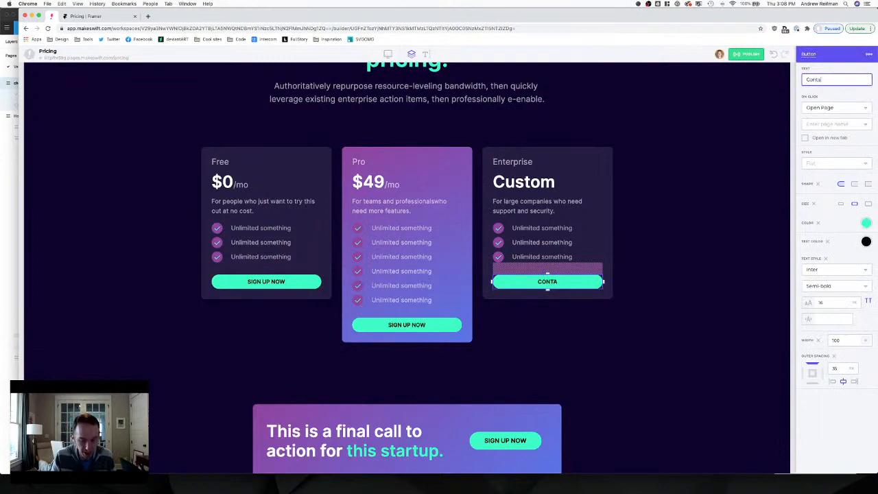
{"action": "type", "text": "ct us"}
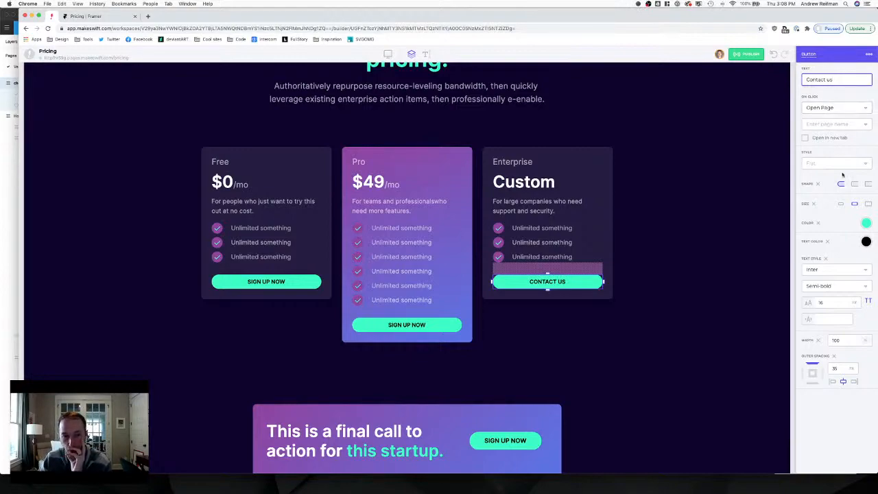
Set the Enterprise card's button to the blue site color with white text.
{"action": "left_click", "coordinate": [866, 223]}
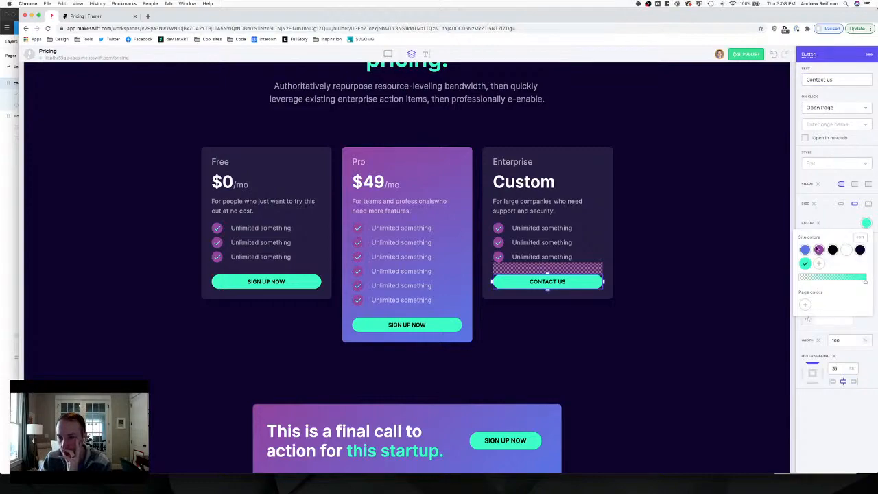
{"action": "left_click", "coordinate": [805, 250]}
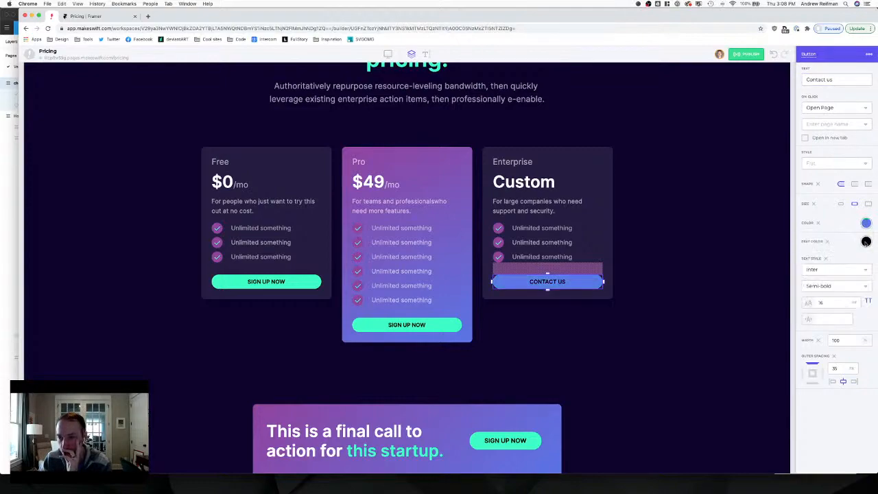
{"action": "left_click", "coordinate": [866, 241]}
{"action": "left_click", "coordinate": [846, 268]}
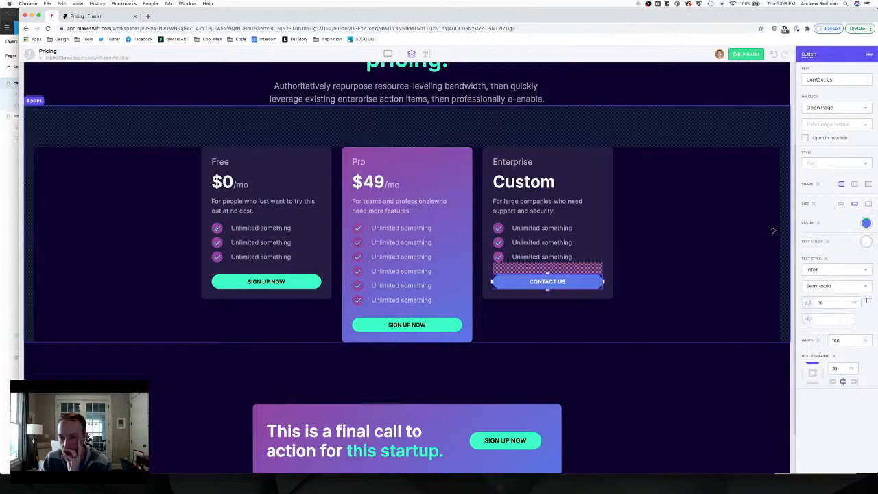
{"action": "left_click", "coordinate": [772, 226]}
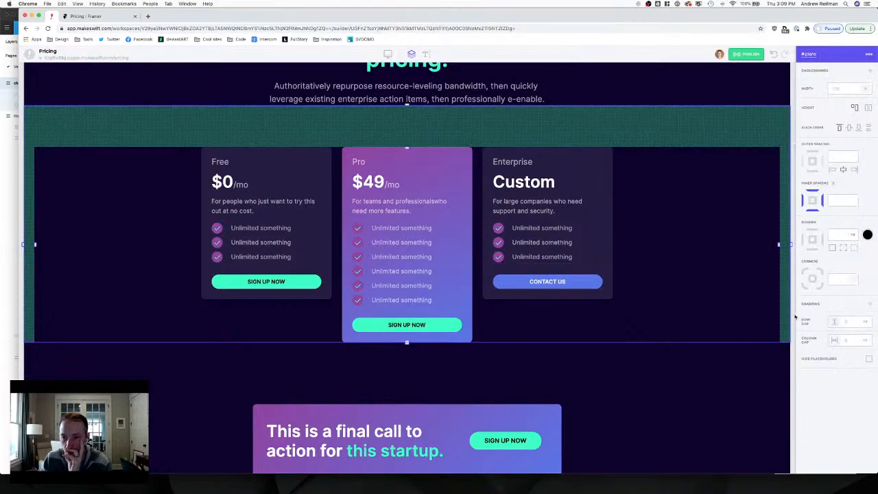
{"action": "left_click", "coordinate": [789, 347]}
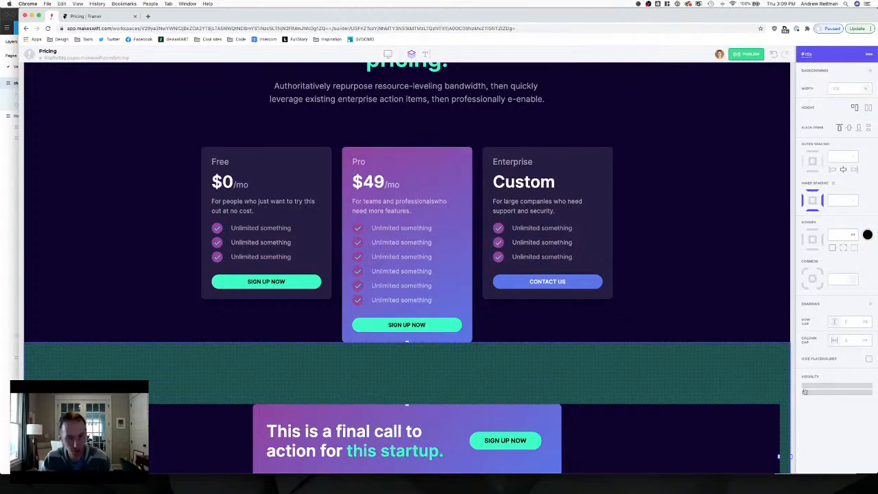
{"action": "key", "text": "Escape"}
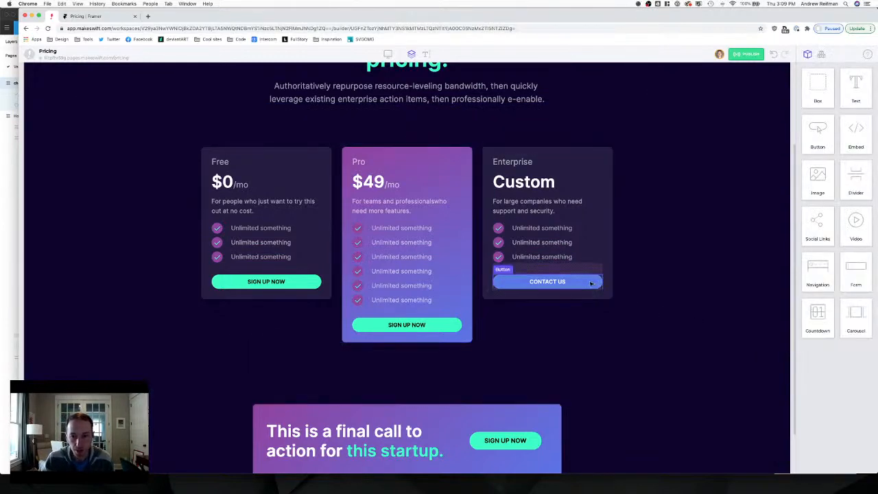
Change the Enterprise card's button color to the purple site color.
{"action": "left_click", "coordinate": [590, 283]}
{"action": "left_click", "coordinate": [866, 223]}
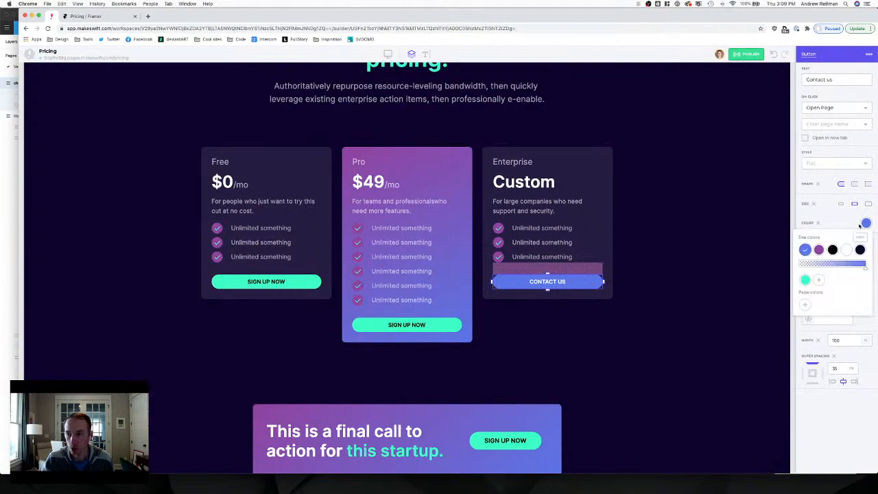
{"action": "left_click", "coordinate": [819, 250]}
{"action": "key", "text": "Escape"}
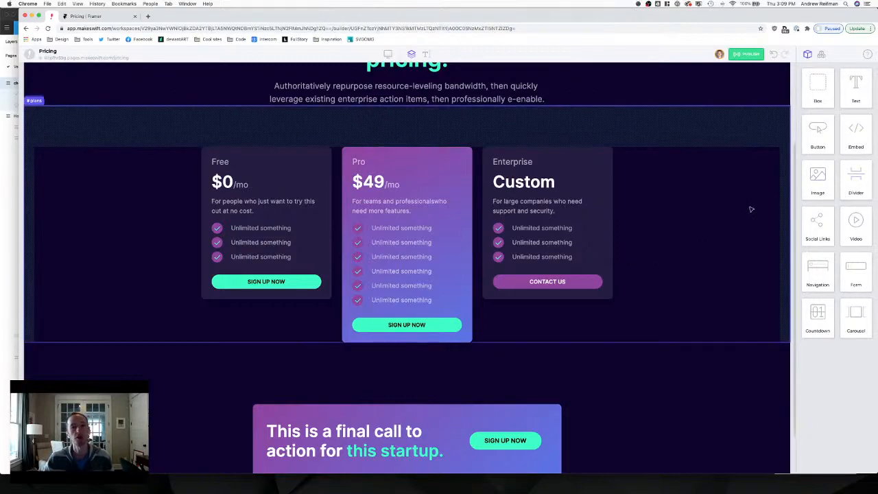
Reduce the plans section's top inner spacing to 100 px and review the page.
{"action": "scroll", "coordinate": [751, 209], "scroll_direction": "up", "scroll_amount": 2}
{"action": "left_click", "coordinate": [432, 205]}
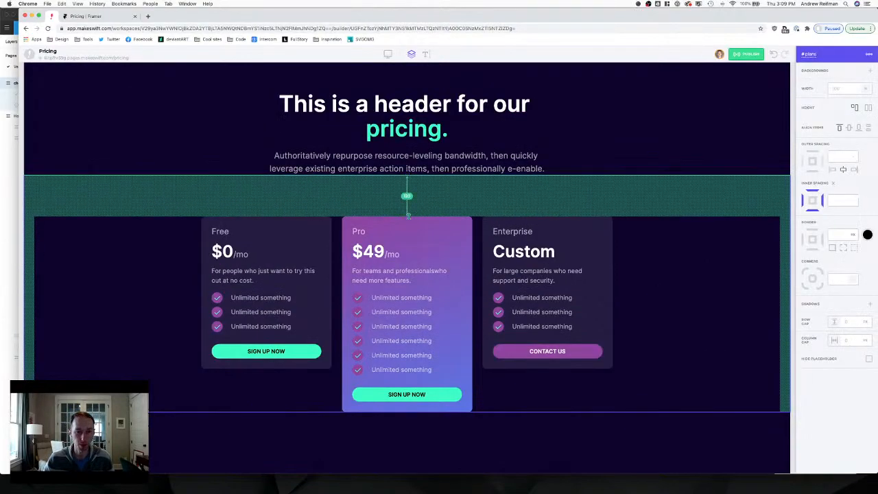
{"action": "left_click_drag", "start_coordinate": [407, 216], "coordinate": [408, 209]}
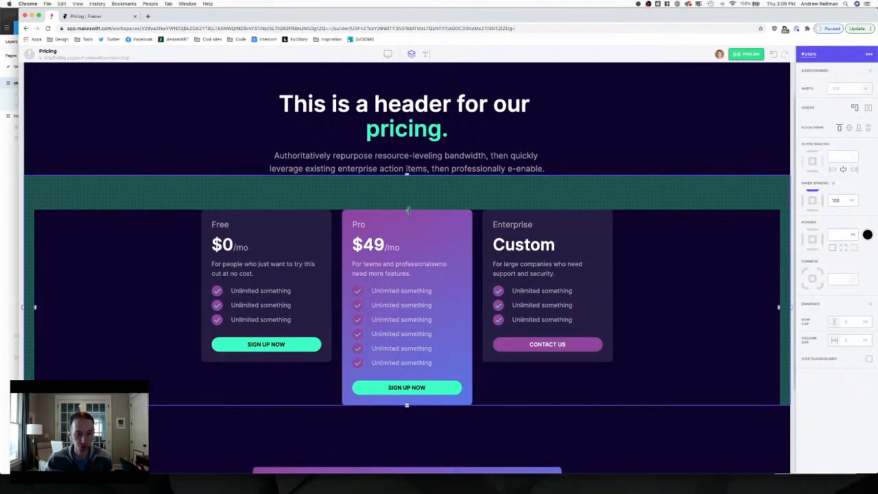
{"action": "key", "text": "Escape"}
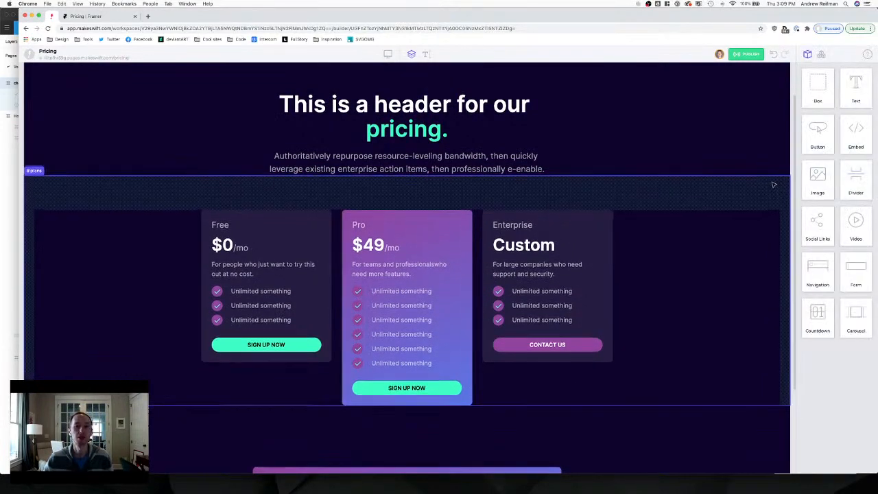
{"action": "scroll", "coordinate": [771, 183], "scroll_direction": "up", "scroll_amount": 2}
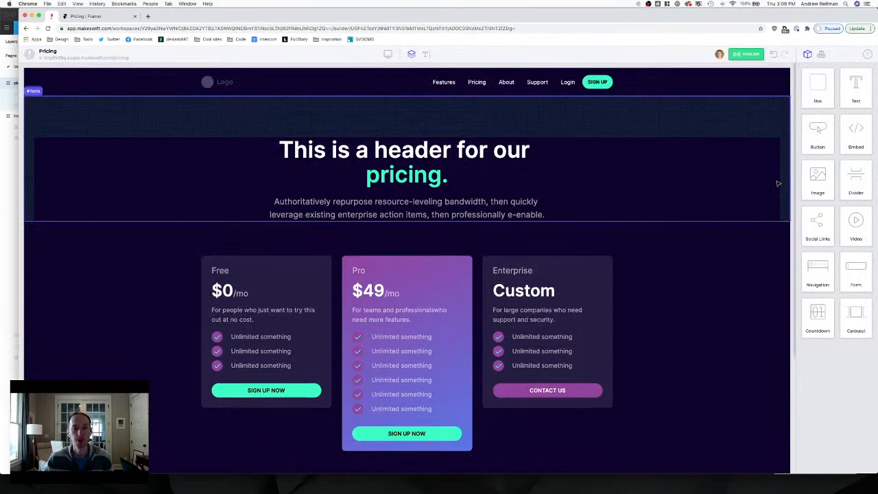
{"action": "scroll", "coordinate": [771, 180], "scroll_direction": "down", "scroll_amount": 5}
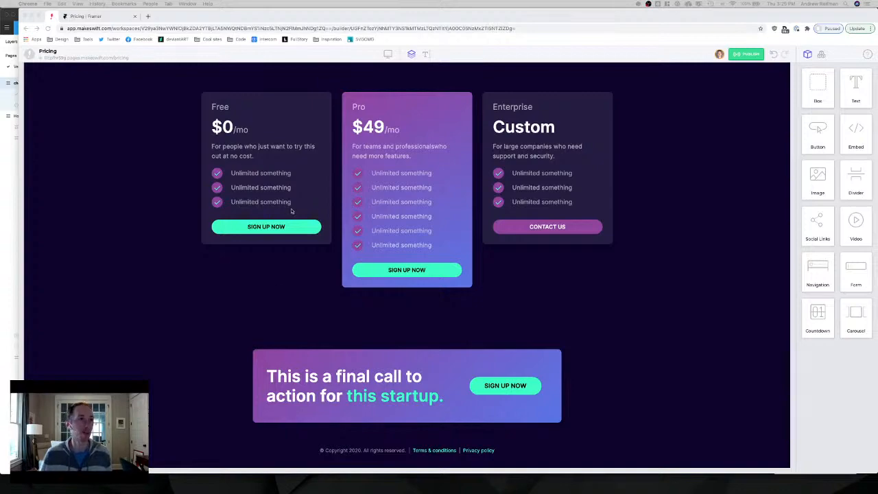
Examine the feature comparison table and FAQ section on the Framer pricing page for layout reference.
{"action": "left_click", "coordinate": [86, 17]}
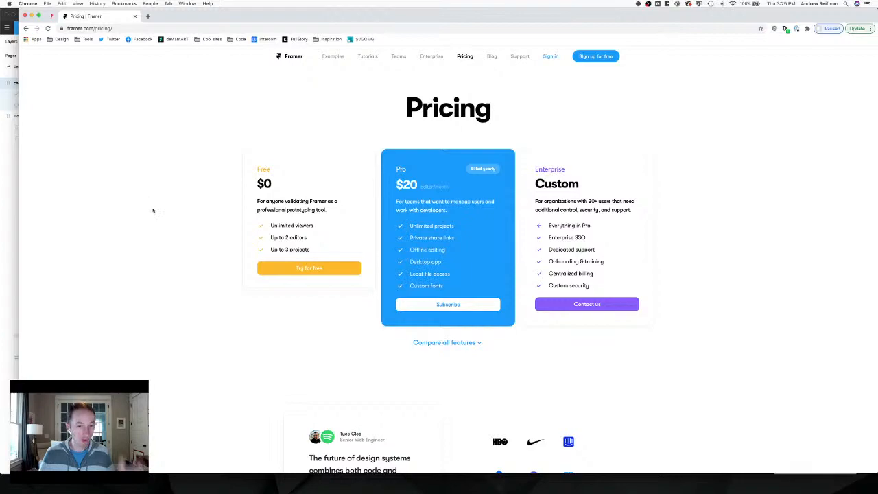
{"action": "scroll", "coordinate": [152, 206], "scroll_direction": "down", "scroll_amount": 8}
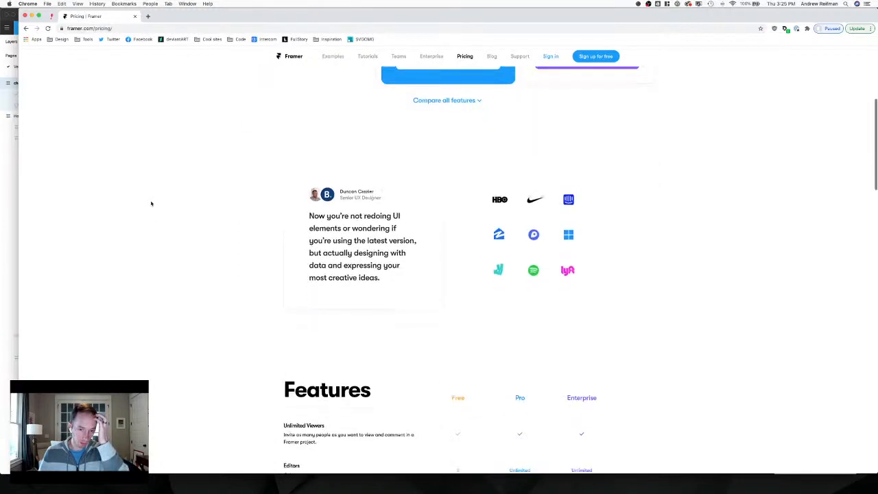
{"action": "scroll", "coordinate": [152, 203], "scroll_direction": "down", "scroll_amount": 3}
{"action": "scroll", "coordinate": [151, 202], "scroll_direction": "down", "scroll_amount": 2}
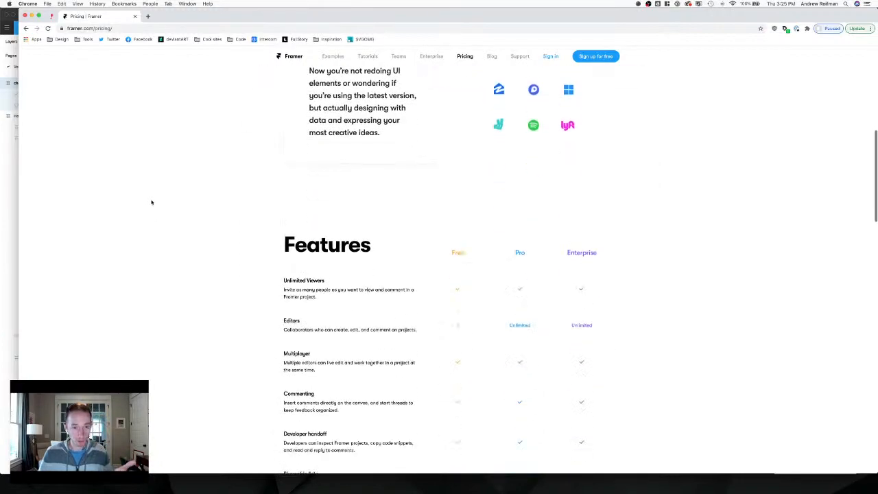
{"action": "scroll", "coordinate": [151, 199], "scroll_direction": "down", "scroll_amount": 3}
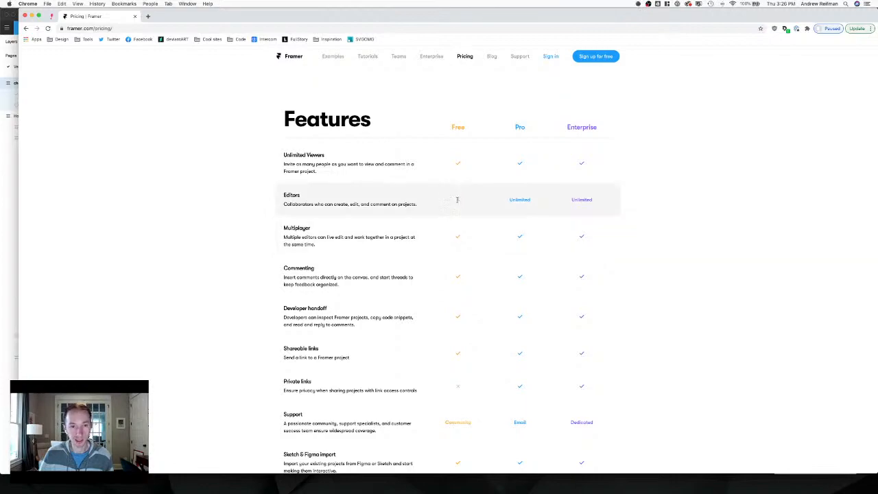
{"action": "scroll", "coordinate": [427, 203], "scroll_direction": "down", "scroll_amount": 3}
{"action": "scroll", "coordinate": [426, 207], "scroll_direction": "down", "scroll_amount": 10}
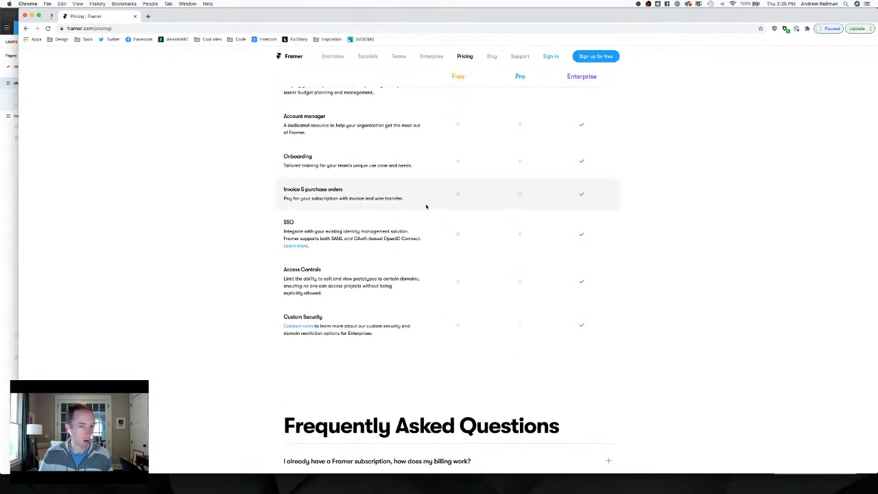
{"action": "scroll", "coordinate": [417, 205], "scroll_direction": "up", "scroll_amount": 8}
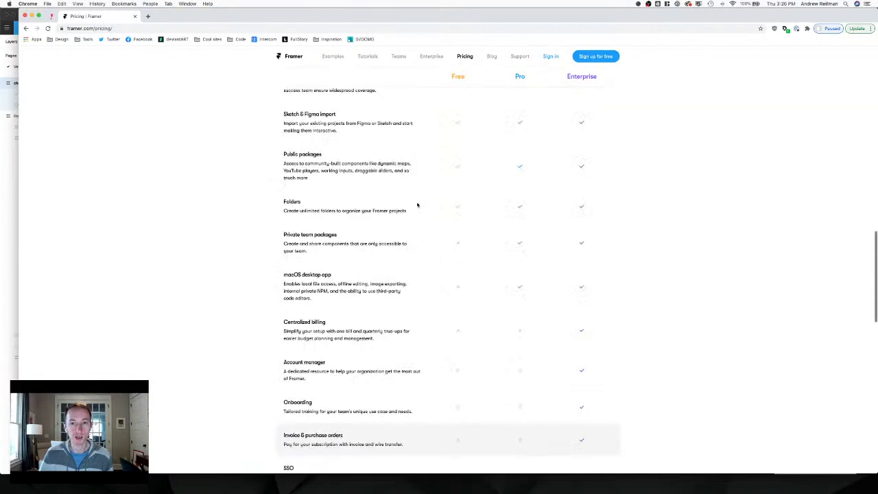
{"action": "scroll", "coordinate": [417, 205], "scroll_direction": "up", "scroll_amount": 3}
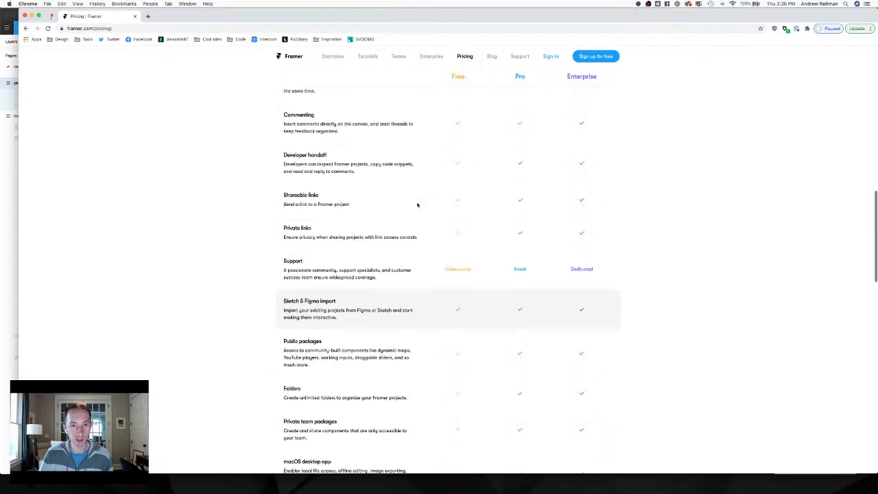
{"action": "scroll", "coordinate": [417, 204], "scroll_direction": "up", "scroll_amount": 4}
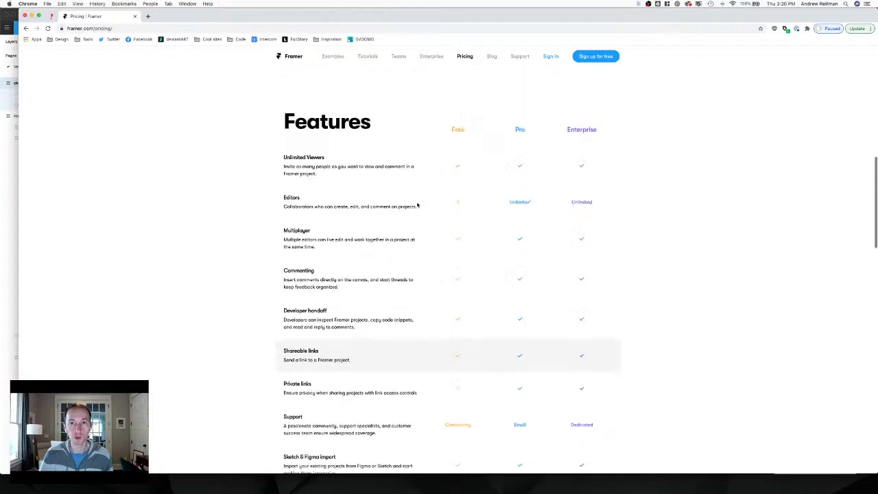
{"action": "scroll", "coordinate": [417, 204], "scroll_direction": "down", "scroll_amount": 15}
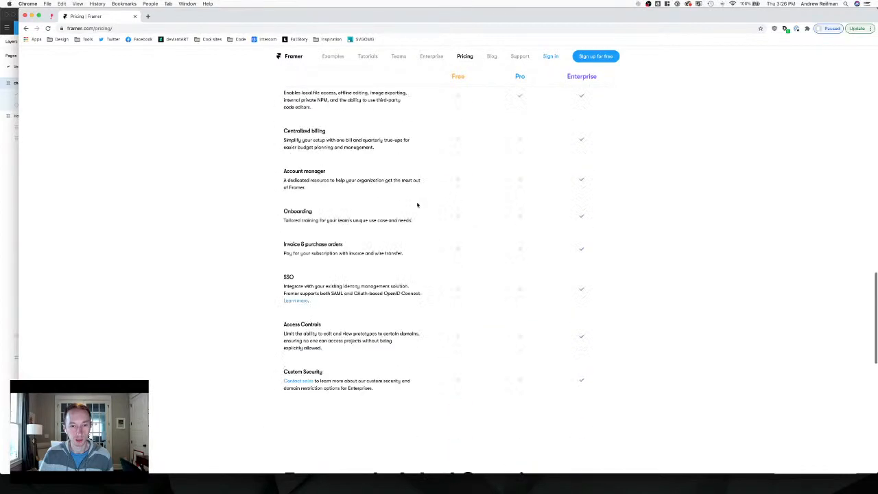
{"action": "scroll", "coordinate": [417, 205], "scroll_direction": "down", "scroll_amount": 2}
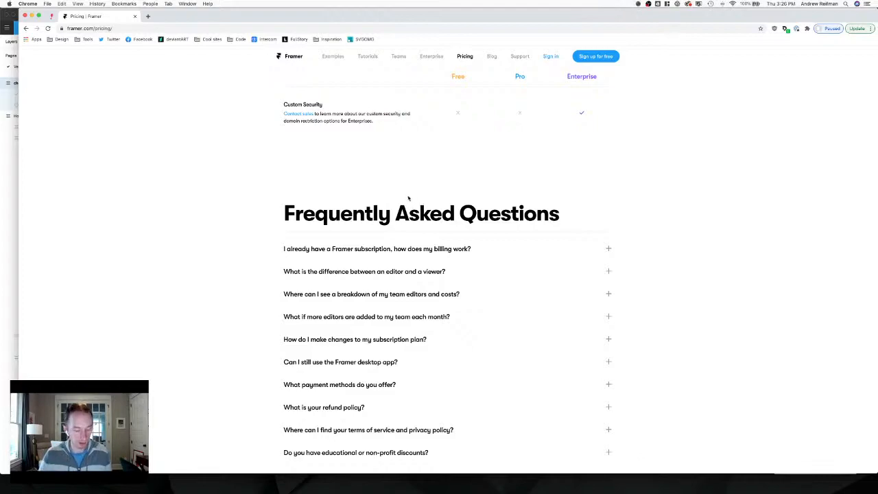
{"action": "scroll", "coordinate": [408, 197], "scroll_direction": "up", "scroll_amount": 2}
{"action": "scroll", "coordinate": [408, 198], "scroll_direction": "up", "scroll_amount": 12}
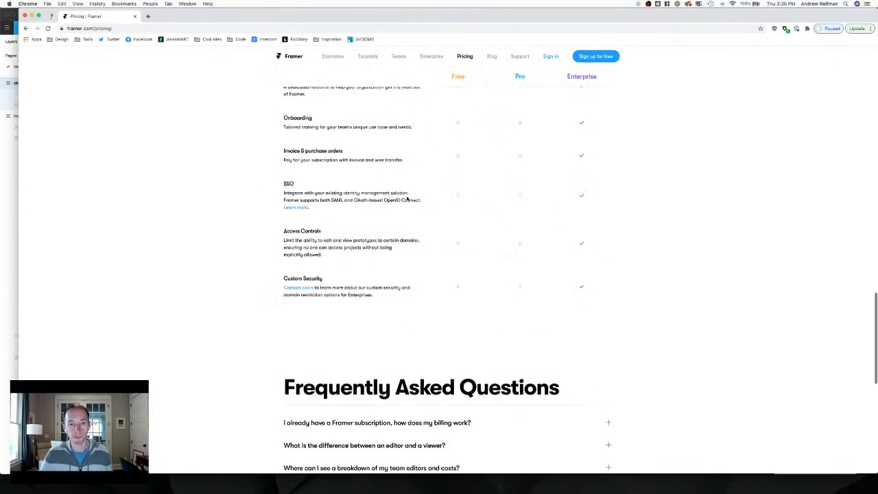
{"action": "scroll", "coordinate": [408, 199], "scroll_direction": "up", "scroll_amount": 8}
{"action": "scroll", "coordinate": [407, 199], "scroll_direction": "down", "scroll_amount": 2}
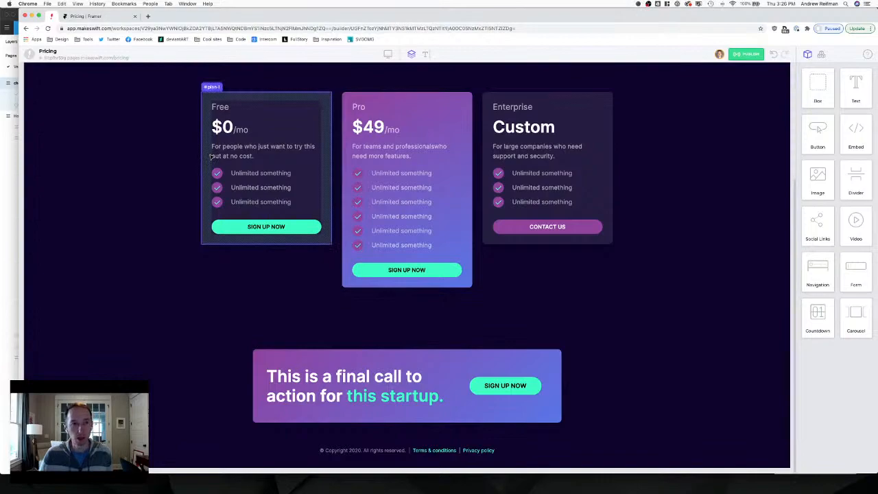
Return to the Pricing page editor and add an empty box between the plan cards and the call-to-action banner.
{"action": "scroll", "coordinate": [211, 157], "scroll_direction": "up", "scroll_amount": 1}
{"action": "scroll", "coordinate": [211, 157], "scroll_direction": "down", "scroll_amount": 1}
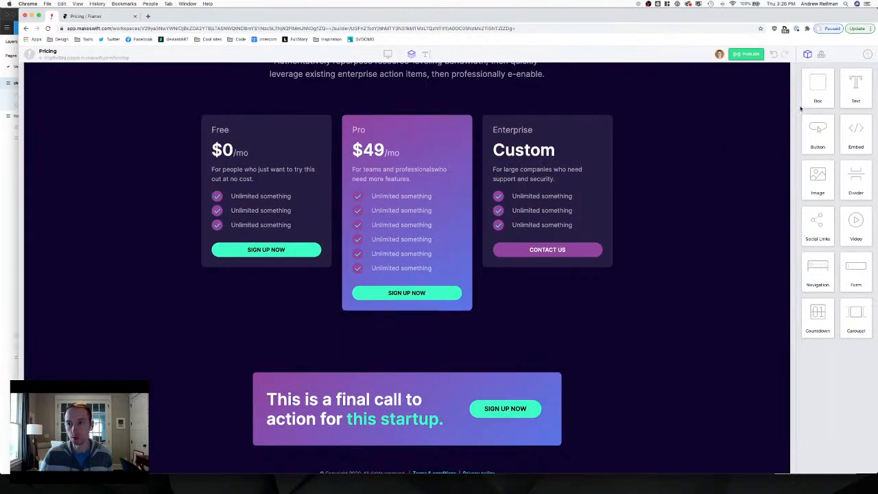
{"action": "left_click_drag", "start_coordinate": [816, 88], "coordinate": [381, 342]}
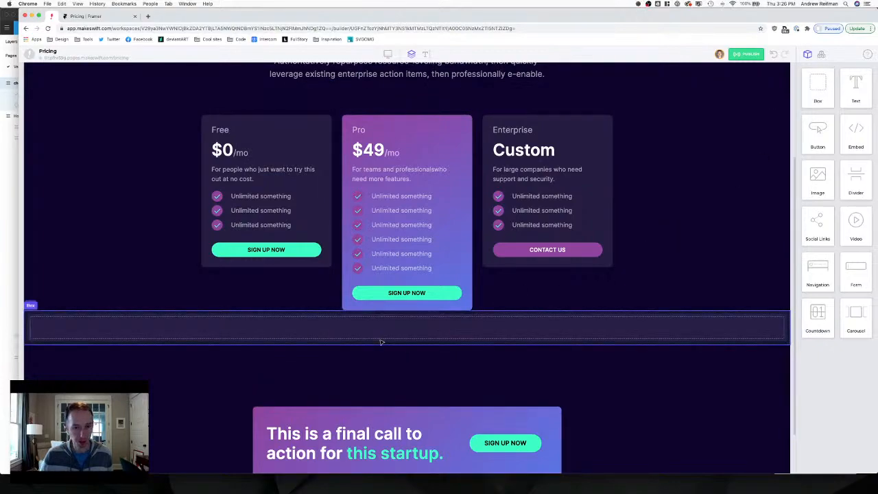
Match the new empty box to the plans section by setting its left and right inner spacing to 30 px.
{"action": "left_click", "coordinate": [338, 333]}
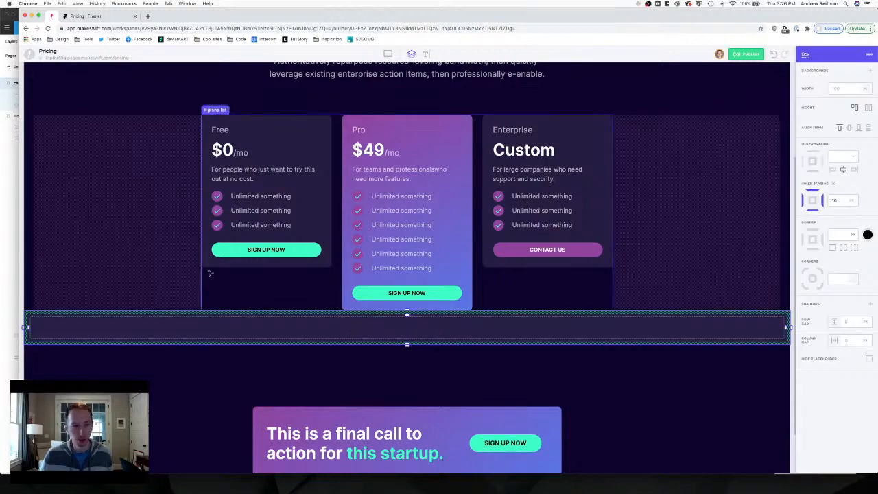
{"action": "left_click", "coordinate": [26, 269]}
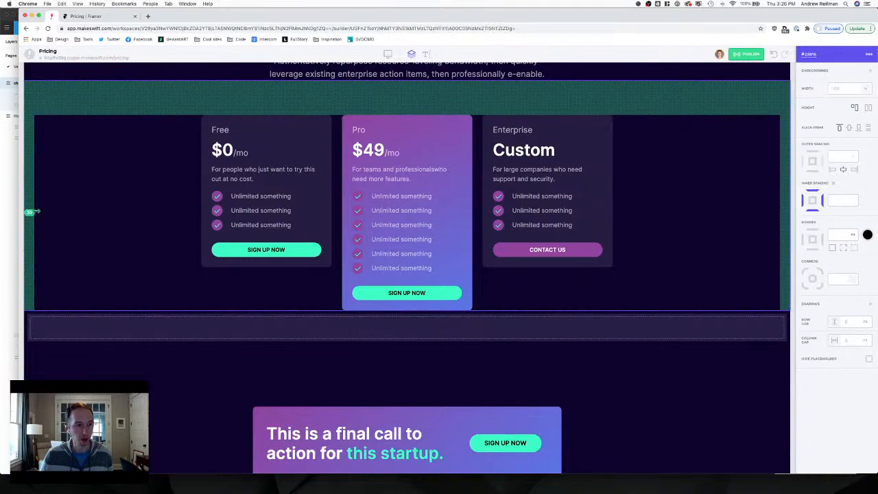
{"action": "left_click", "coordinate": [31, 326]}
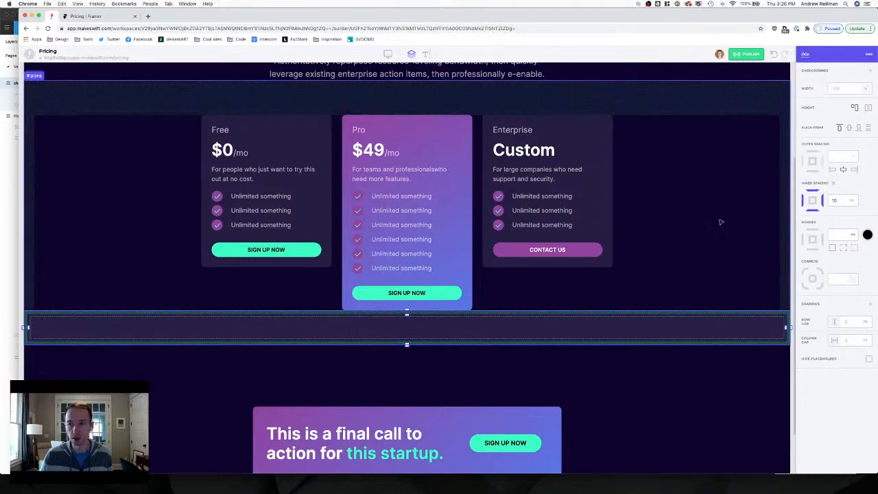
{"action": "left_click", "coordinate": [834, 200]}
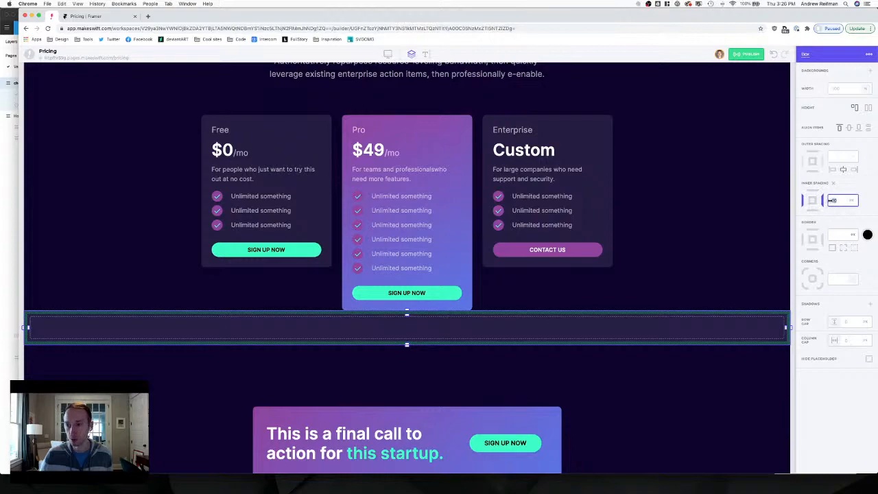
{"action": "type", "text": "30"}
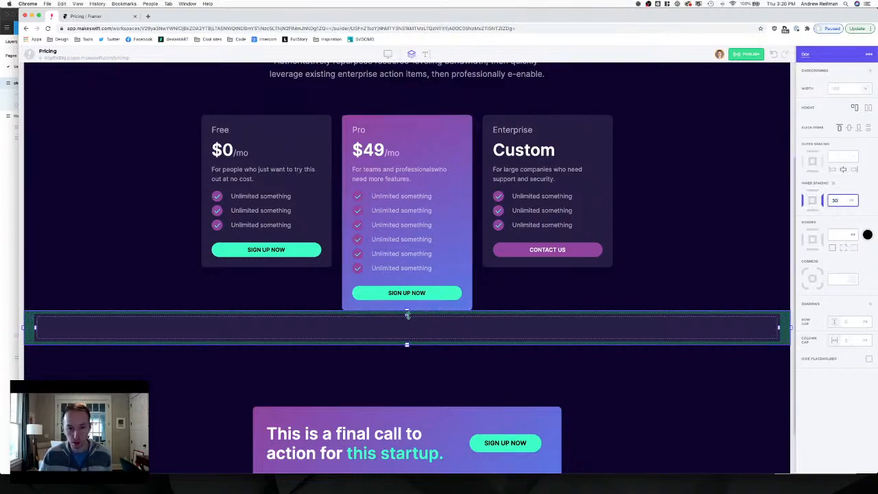
Enlarge the new box's top inner spacing and set its bottom inner spacing to 0 px.
{"action": "left_click_drag", "start_coordinate": [407, 311], "coordinate": [406, 385]}
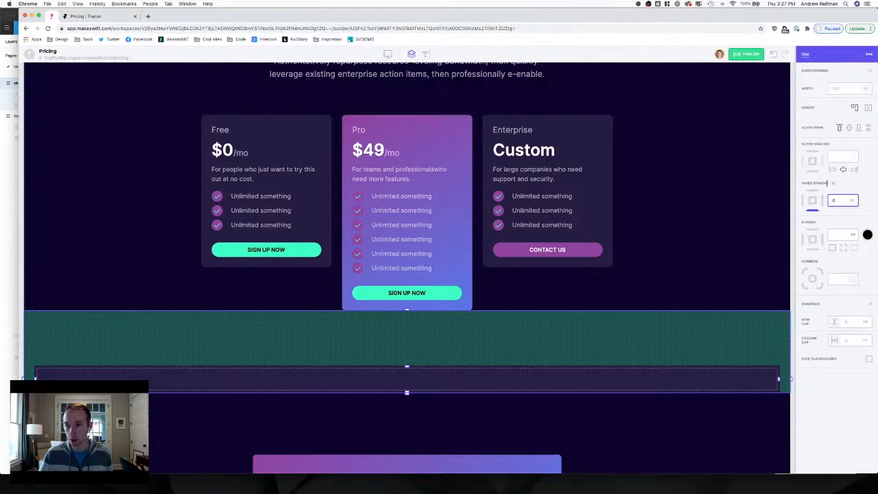
{"action": "key", "text": "Escape"}
{"action": "key", "text": "Escape"}
Nest another box inside the new section, clear its inner spacing and set its width to 1200 px.
{"action": "left_click_drag", "start_coordinate": [817, 88], "coordinate": [507, 372]}
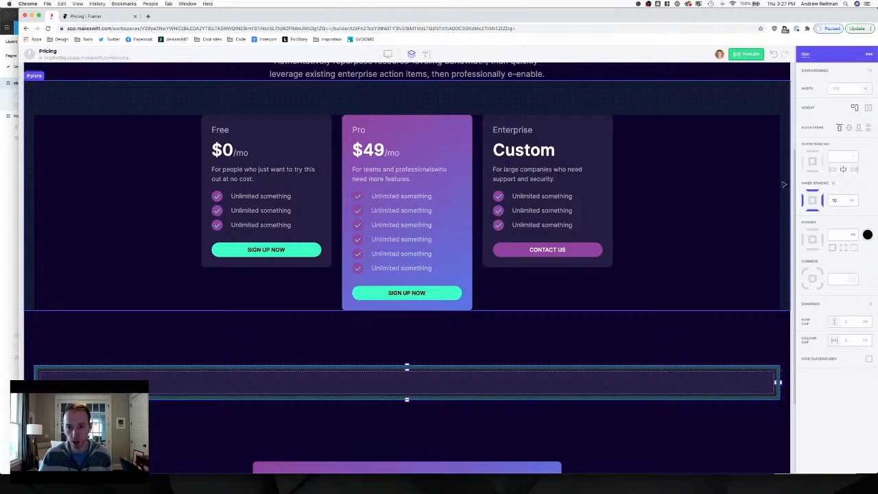
{"action": "left_click", "coordinate": [833, 184]}
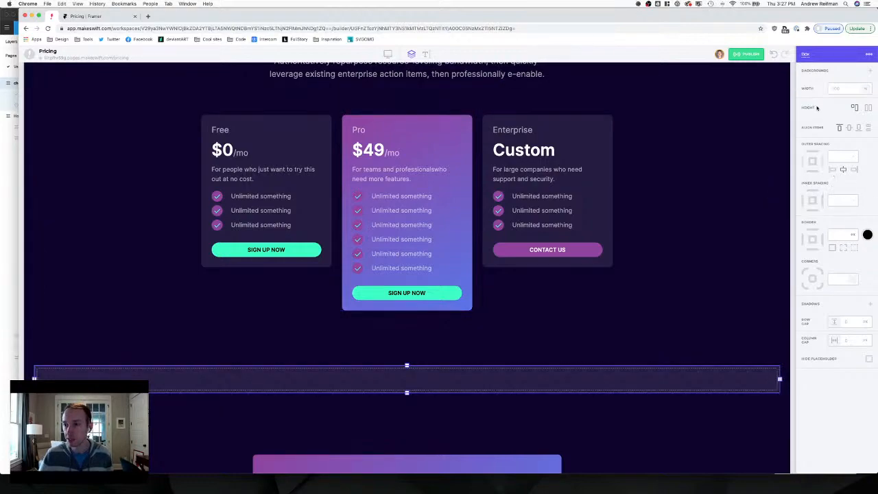
{"action": "left_click", "coordinate": [865, 88]}
{"action": "left_click", "coordinate": [866, 120]}
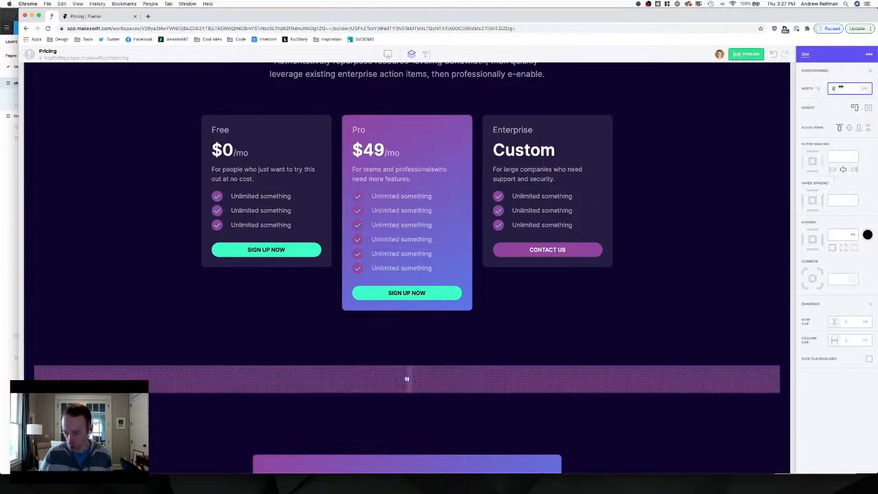
{"action": "type", "text": "1200"}
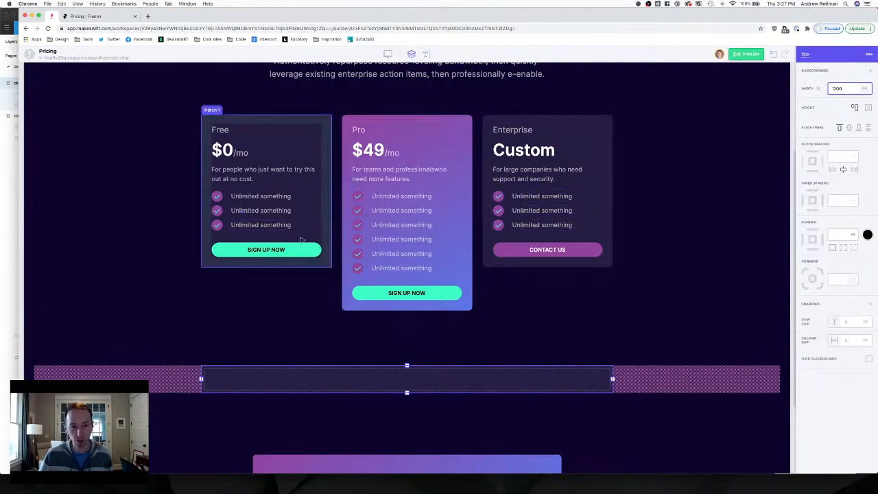
Name the 1200 px wide inner box "#features-table".
{"action": "scroll", "coordinate": [301, 241], "scroll_direction": "down", "scroll_amount": 2}
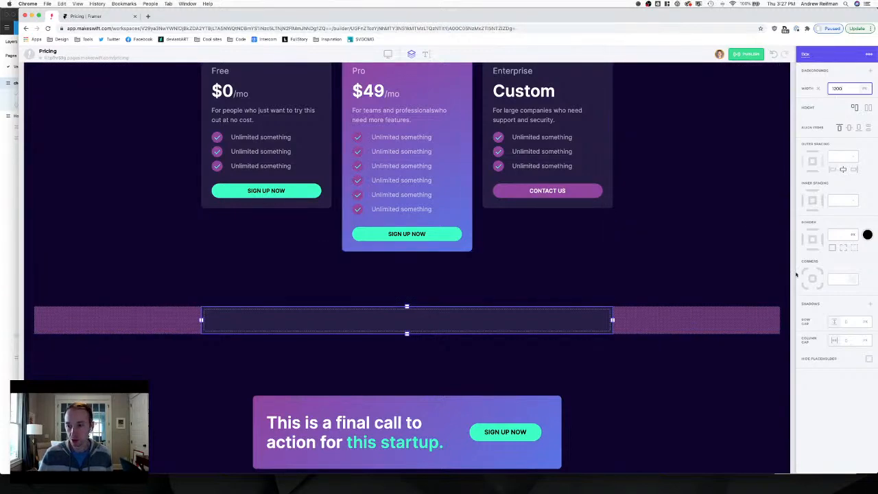
{"action": "left_click", "coordinate": [788, 318]}
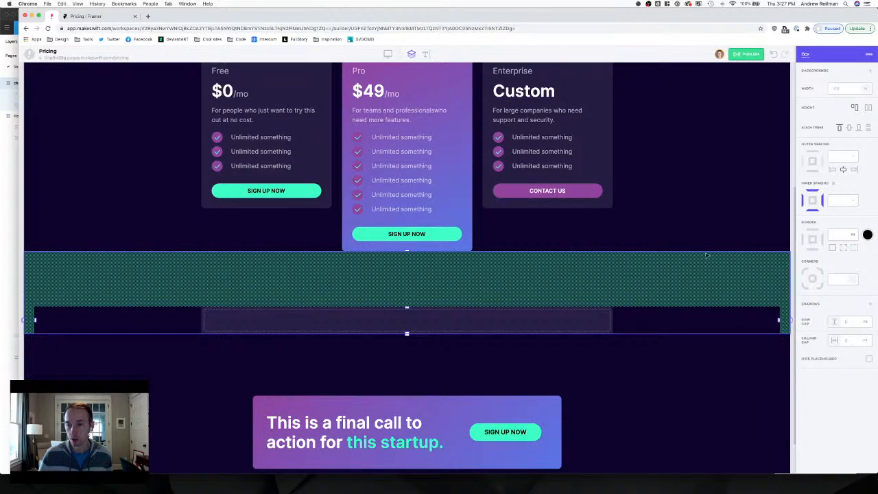
{"action": "left_click", "coordinate": [600, 328]}
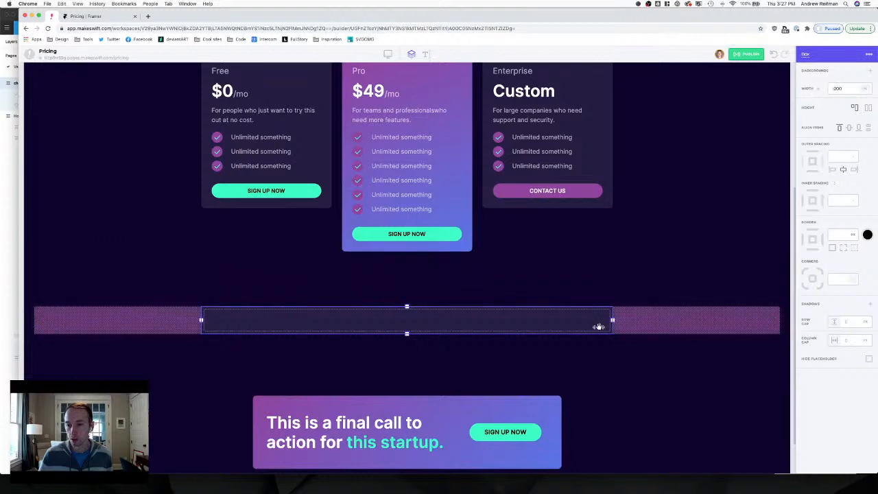
{"action": "left_click", "coordinate": [803, 55]}
{"action": "type", "text": "#featured"}
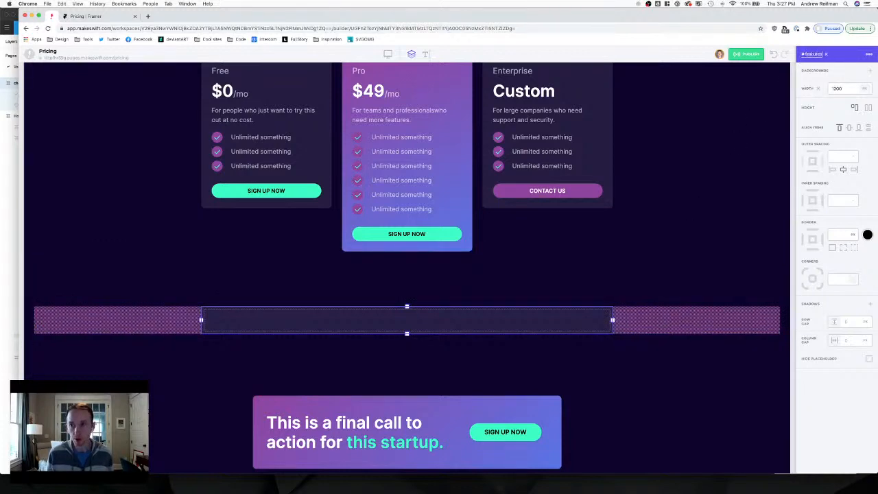
{"action": "type", "text": "-table"}
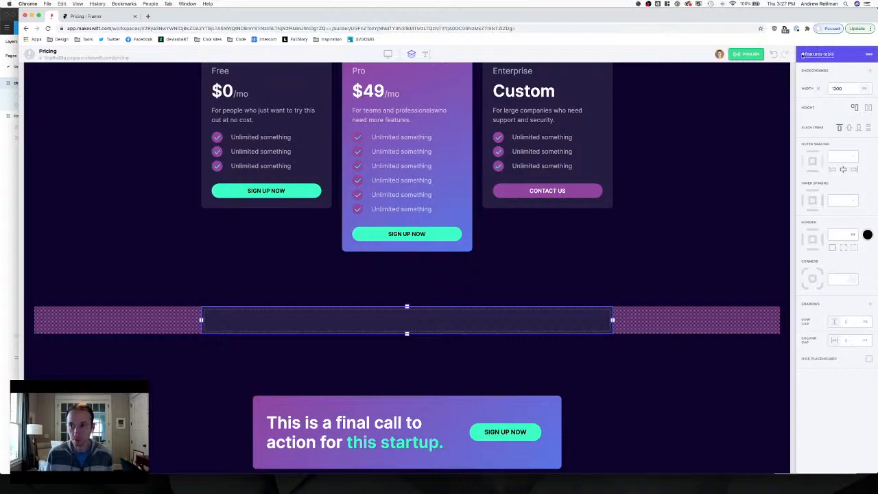
{"action": "left_click", "coordinate": [795, 110]}
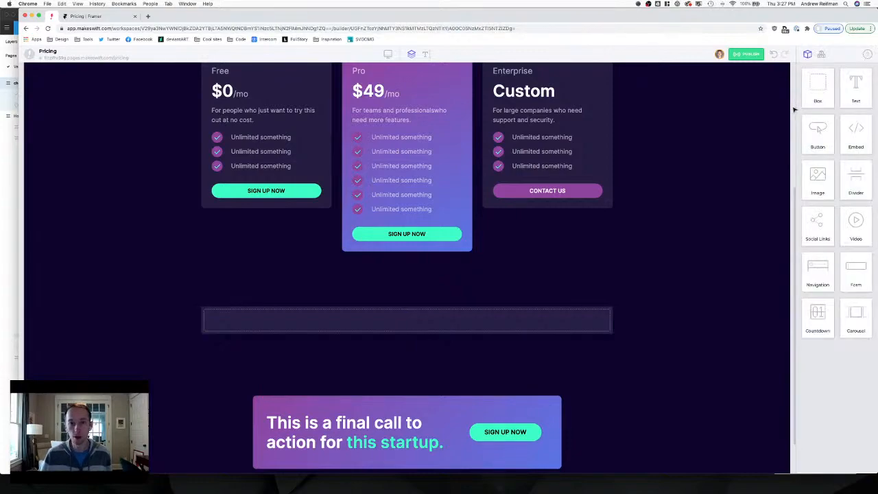
Examine the rows and plan columns of the Features table on the Framer pricing page.
{"action": "left_click", "coordinate": [70, 16]}
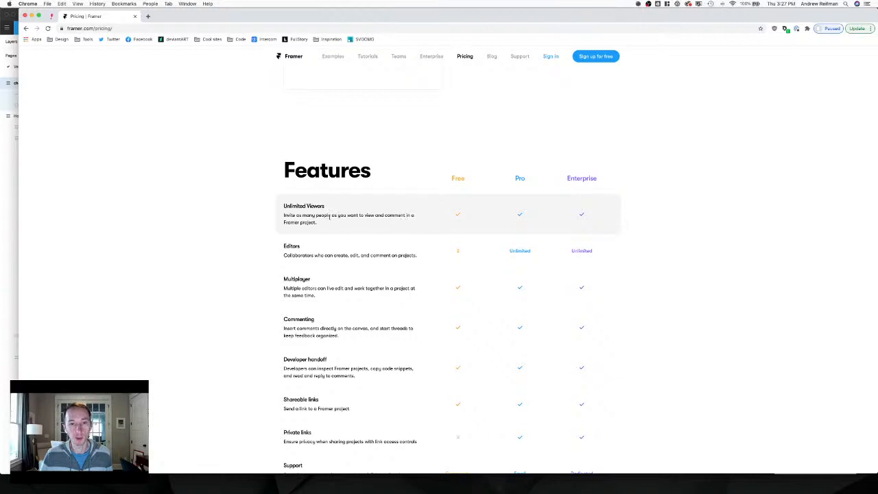
{"action": "left_click_drag", "start_coordinate": [320, 207], "coordinate": [294, 207]}
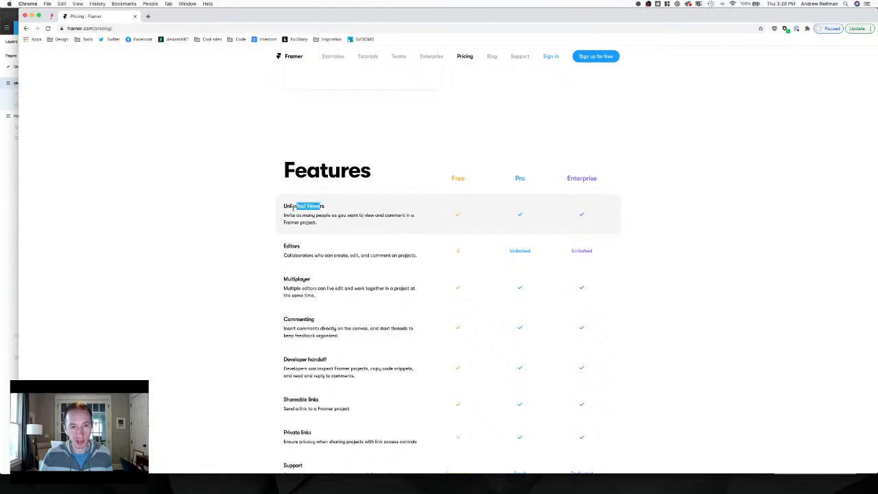
{"action": "left_click", "coordinate": [293, 208]}
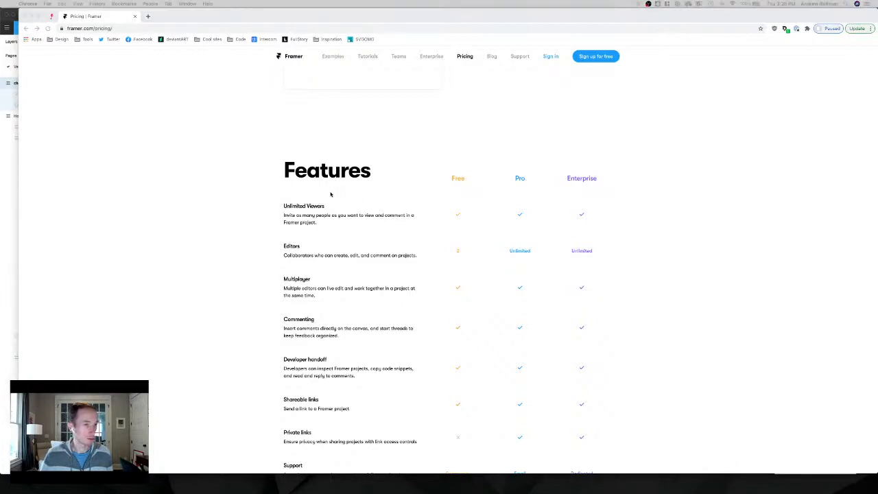
{"action": "left_click", "coordinate": [14, 185]}
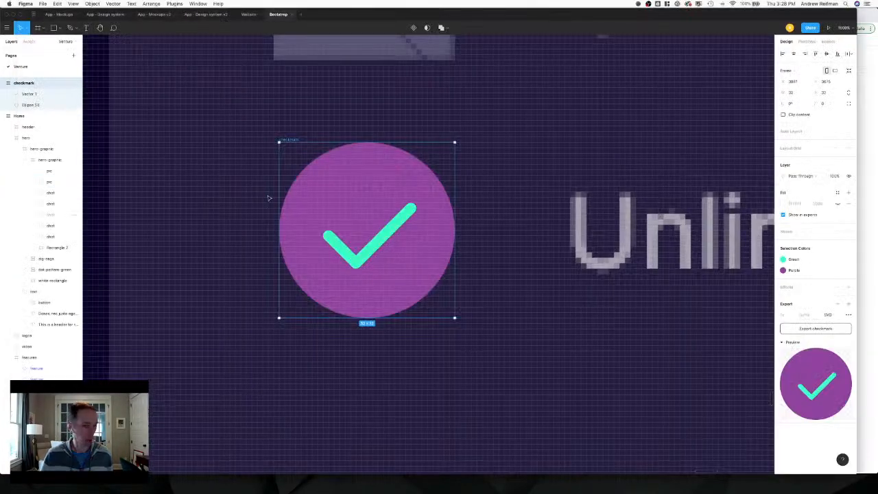
{"action": "left_click", "coordinate": [875, 217]}
Return to the Pricing page editor and add a row box inside the features table with only 20 px top and bottom inner spacing.
{"action": "left_click", "coordinate": [52, 16]}
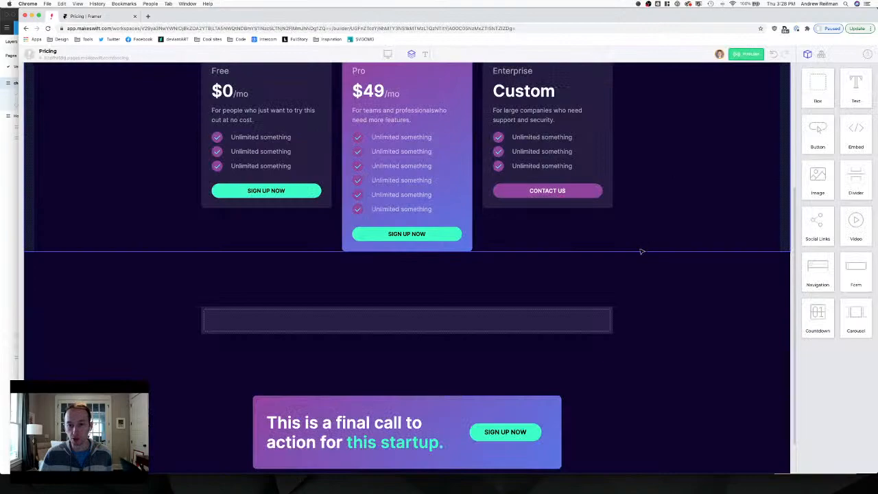
{"action": "left_click_drag", "start_coordinate": [812, 79], "coordinate": [492, 302]}
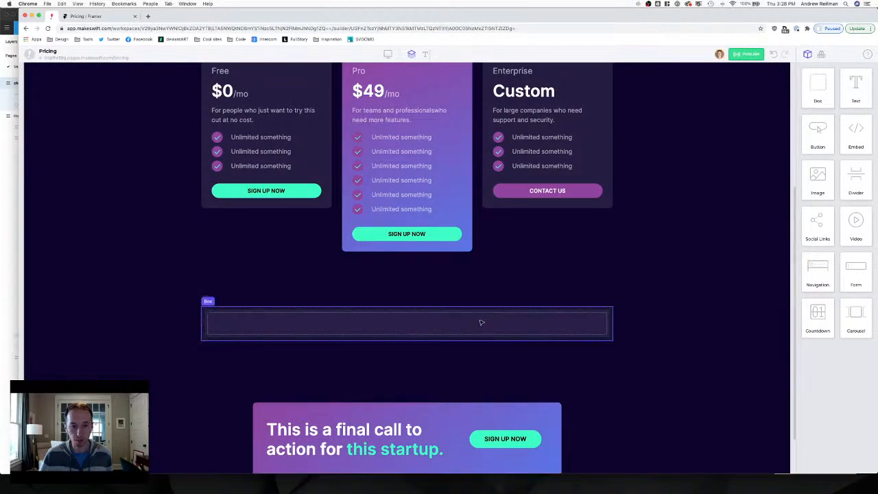
{"action": "left_click", "coordinate": [481, 320]}
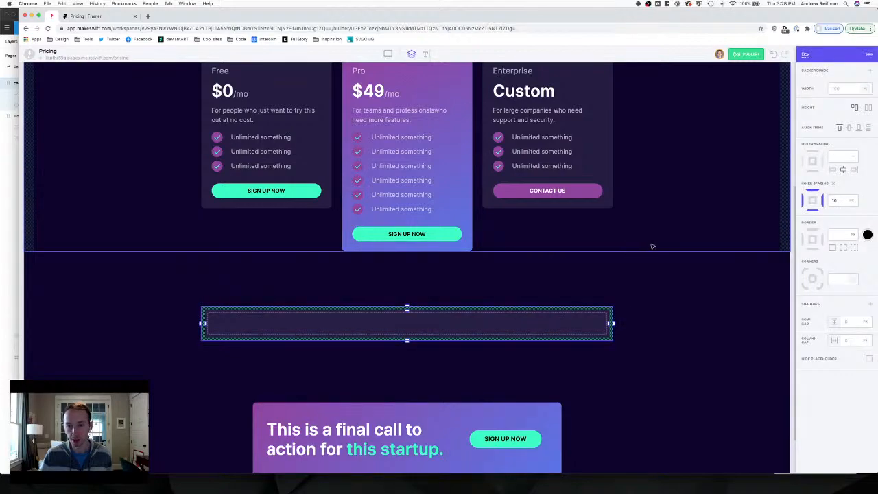
{"action": "left_click", "coordinate": [833, 183]}
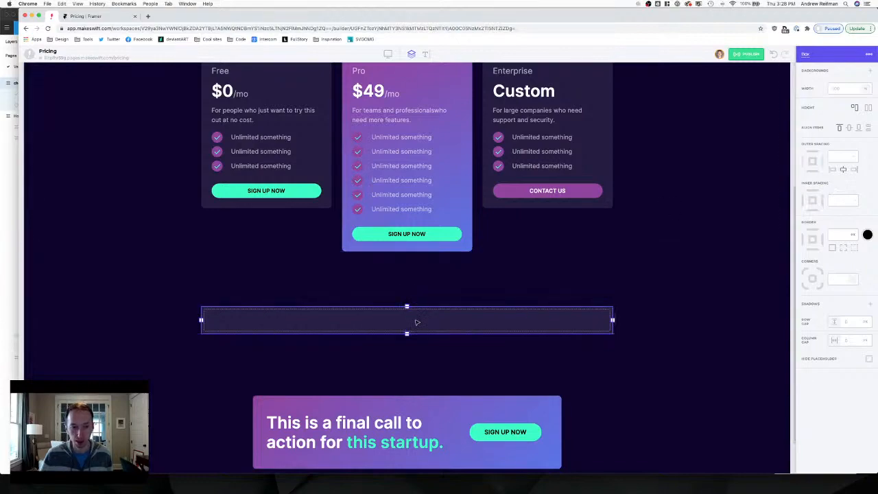
{"action": "left_click_drag", "start_coordinate": [407, 309], "coordinate": [407, 346]}
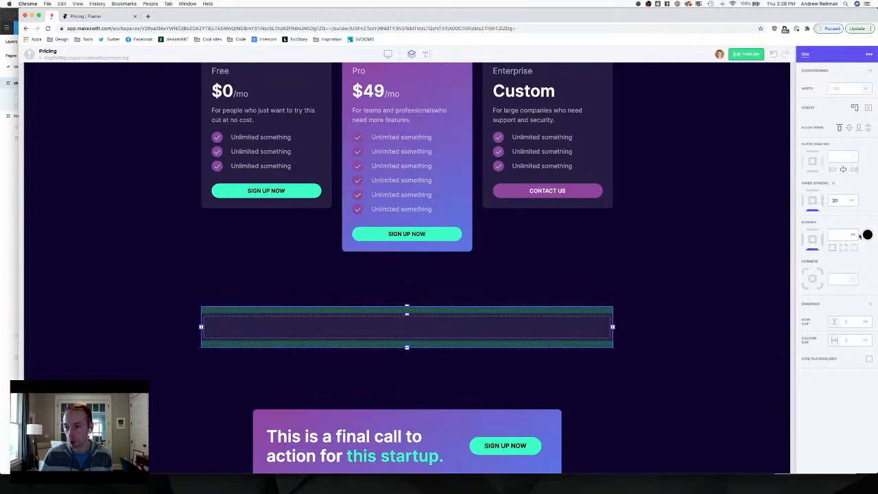
Color the row box's bottom border with the white site color at a low opacity.
{"action": "left_click", "coordinate": [868, 235]}
{"action": "left_click", "coordinate": [847, 261]}
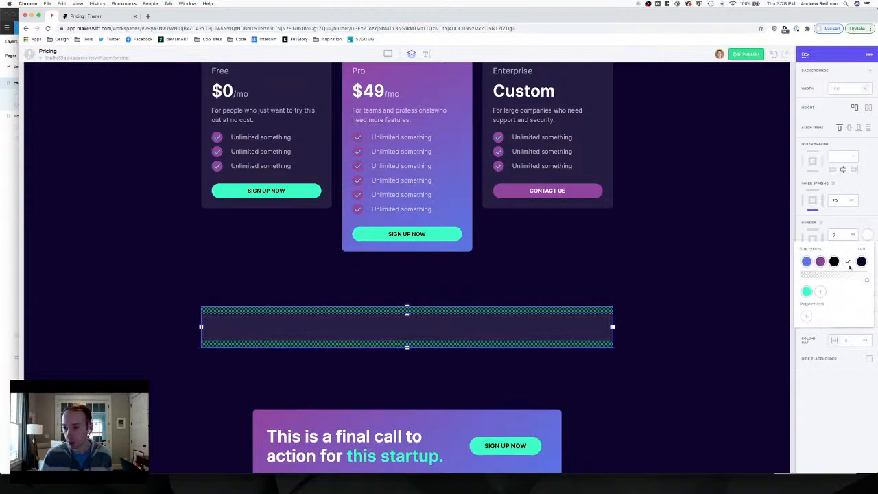
{"action": "left_click_drag", "start_coordinate": [869, 280], "coordinate": [825, 280]}
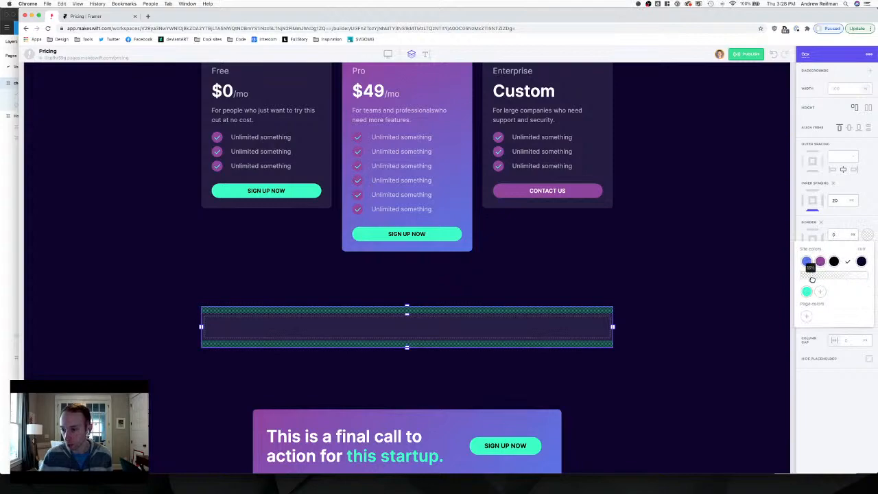
{"action": "left_click", "coordinate": [759, 278]}
{"action": "left_click", "coordinate": [759, 278]}
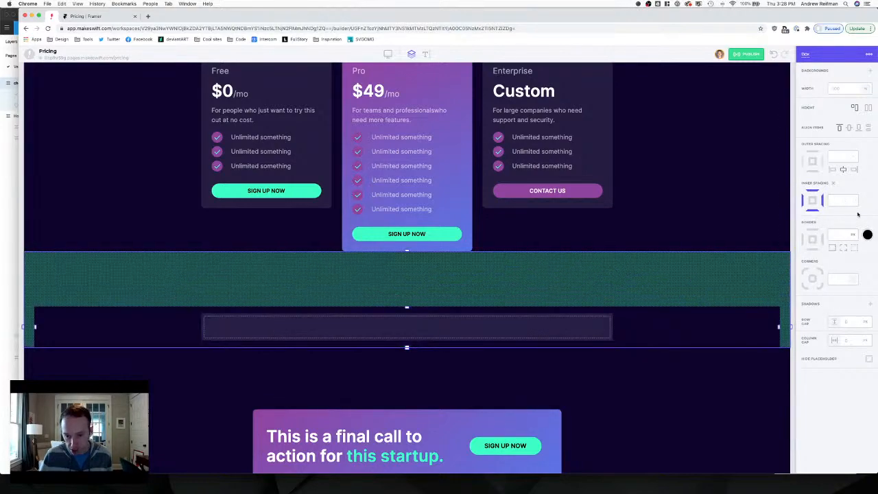
Give the row box a solid 1 px bottom border and recheck its border color.
{"action": "left_click", "coordinate": [789, 365]}
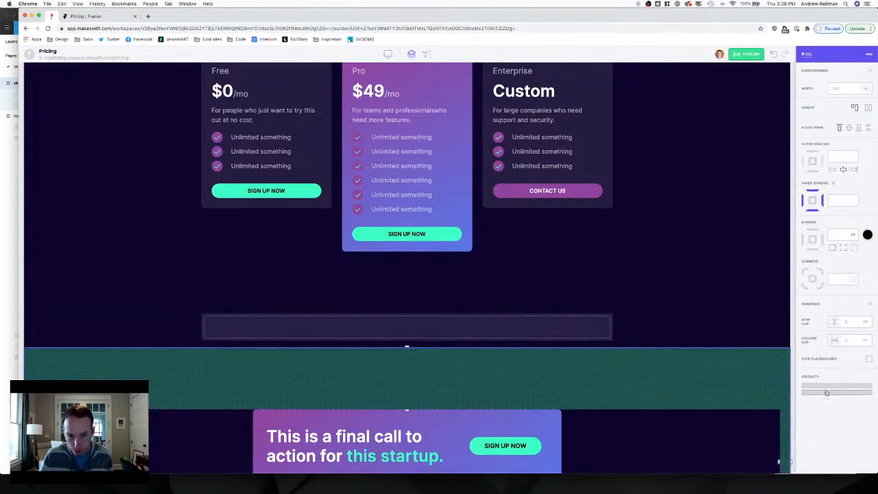
{"action": "key", "text": "Escape"}
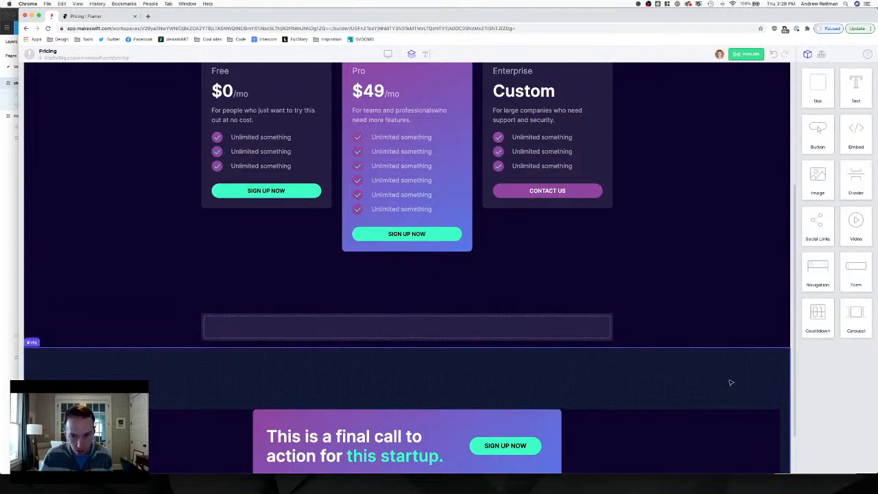
{"action": "left_click", "coordinate": [608, 345]}
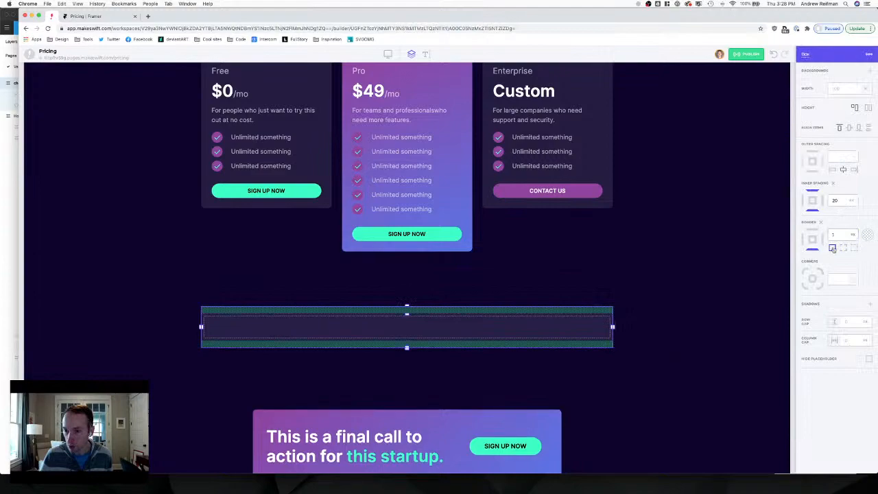
{"action": "key", "text": "Escape"}
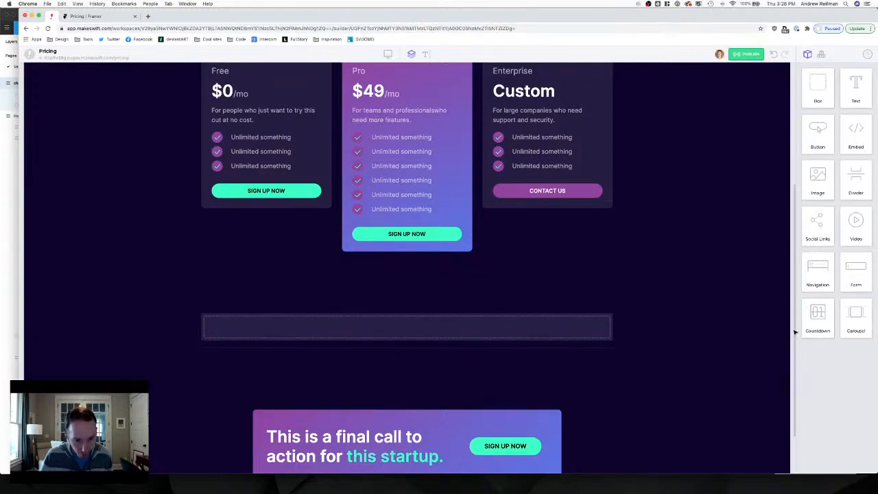
{"action": "left_click", "coordinate": [609, 341]}
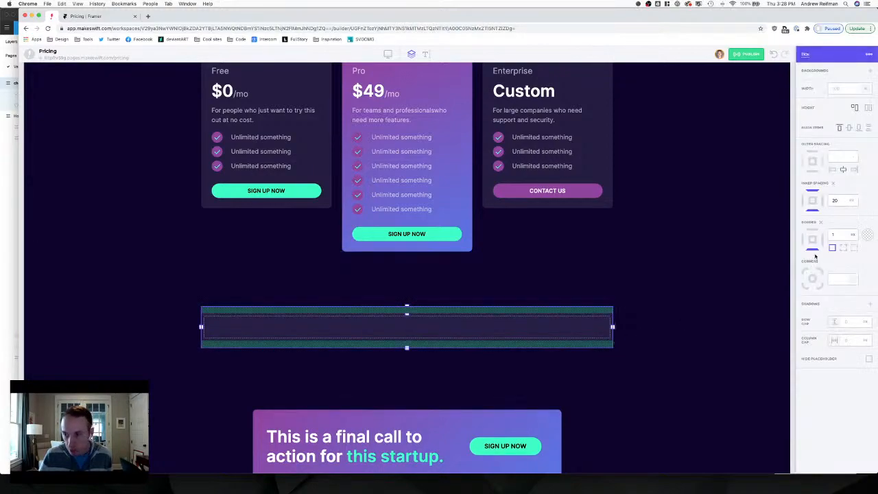
{"action": "left_click", "coordinate": [848, 245]}
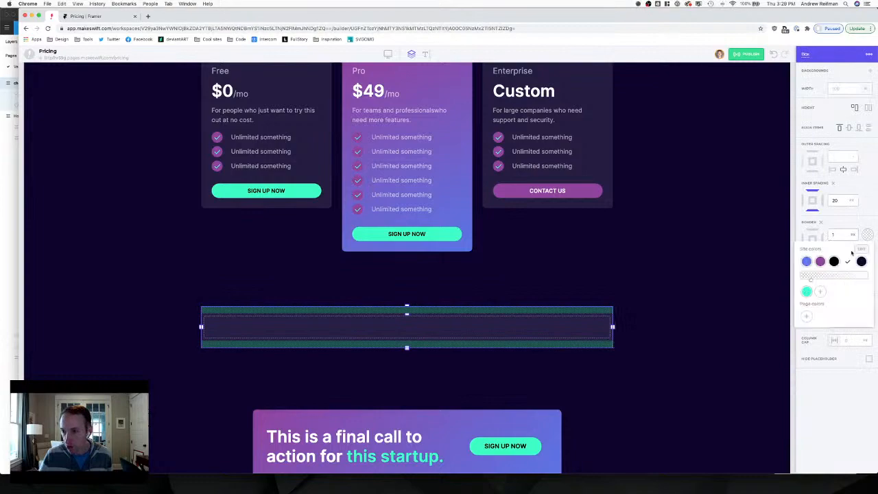
{"action": "left_click", "coordinate": [791, 282]}
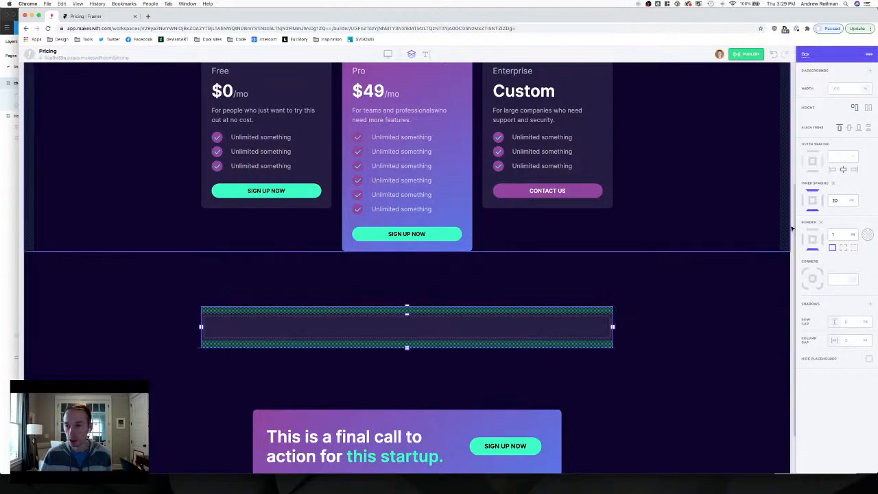
Check the Features table's heading row on the Framer pricing page and return to the Pricing page editor.
{"action": "left_click", "coordinate": [791, 180]}
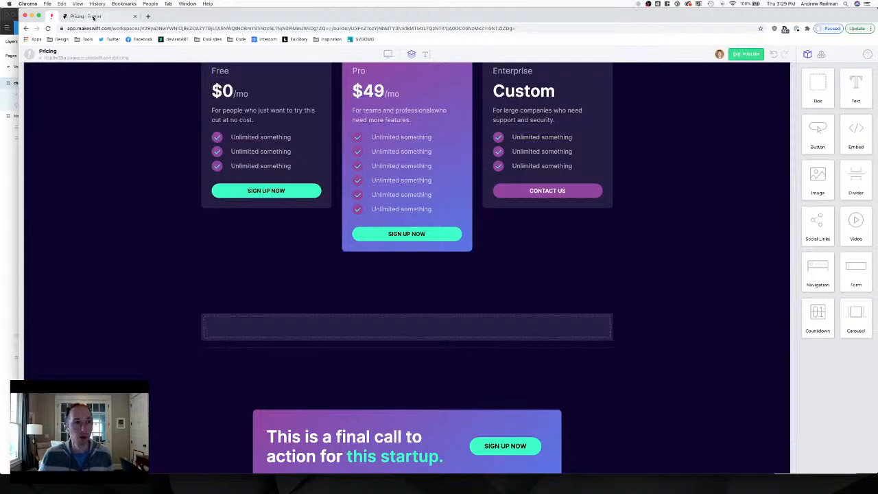
{"action": "left_click", "coordinate": [93, 17]}
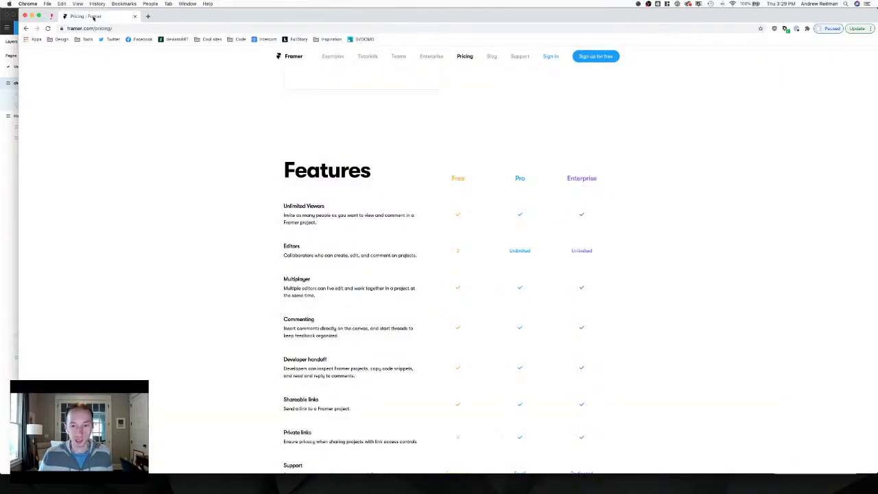
{"action": "left_click", "coordinate": [51, 16]}
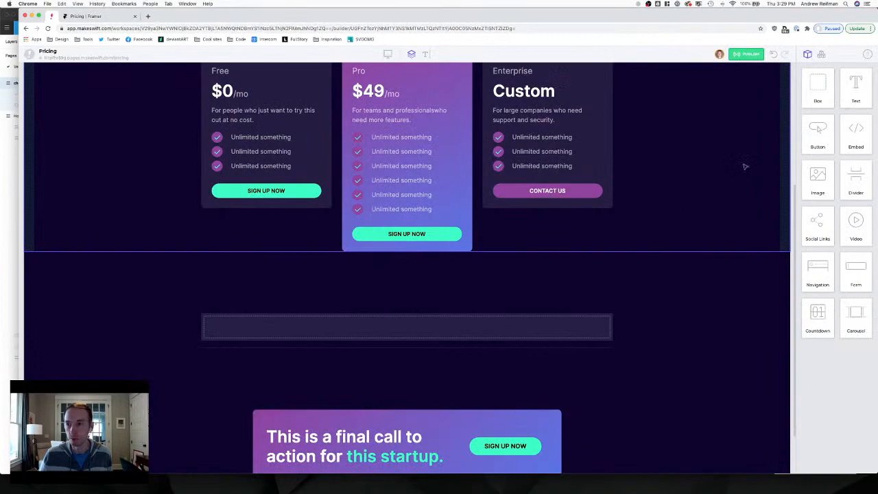
Copy the Free card's price text into the empty row box below the plan cards.
{"action": "left_click_drag", "start_coordinate": [843, 93], "coordinate": [425, 322]}
{"action": "scroll", "coordinate": [262, 104], "scroll_direction": "up", "scroll_amount": 2}
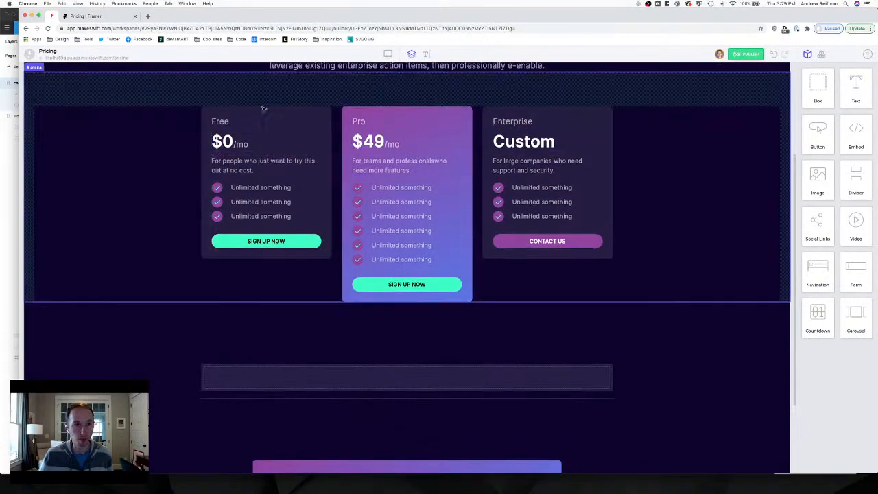
{"action": "left_click", "coordinate": [225, 143]}
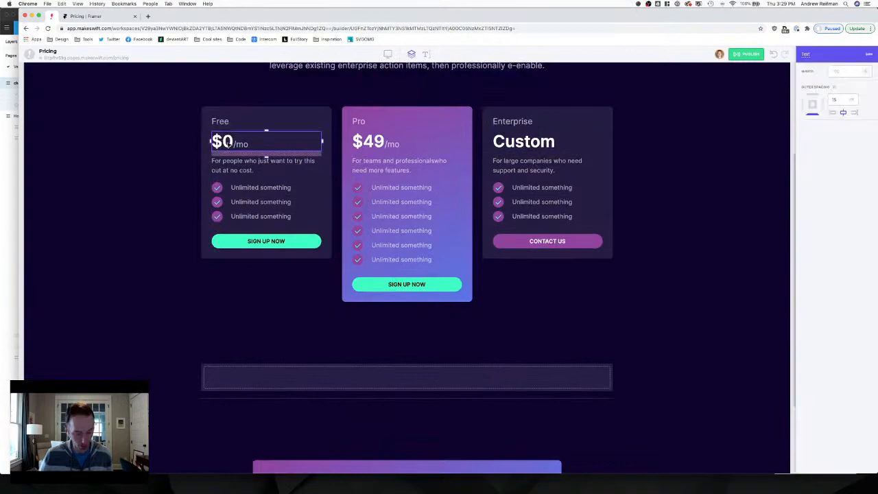
{"action": "left_click_drag", "start_coordinate": [227, 144], "coordinate": [267, 377]}
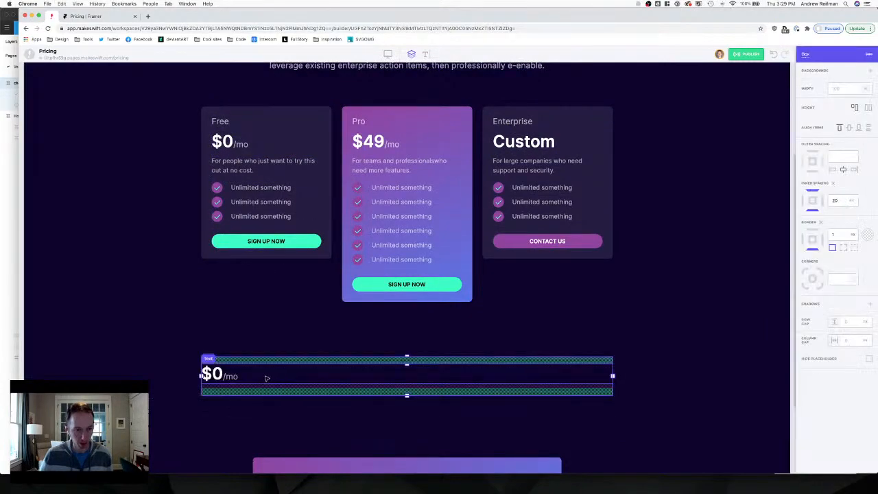
Replace the copied price text in the row box with the heading "Features".
{"action": "double_click", "coordinate": [228, 376]}
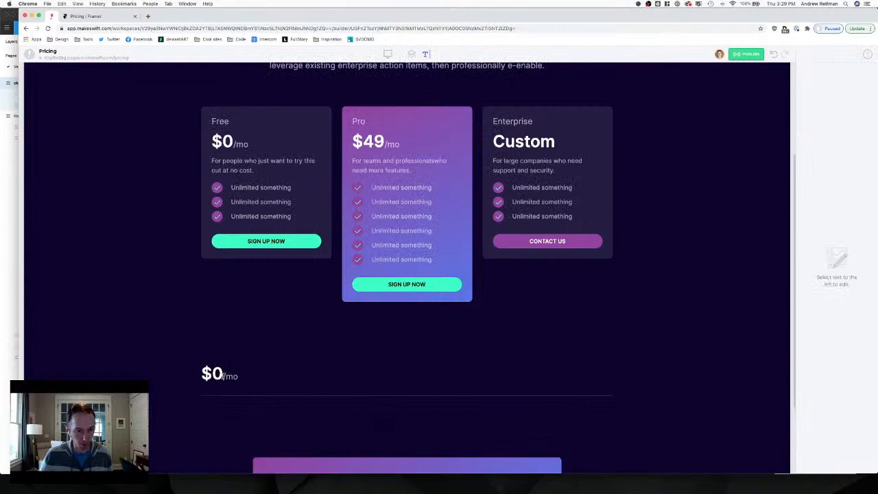
{"action": "left_click_drag", "start_coordinate": [222, 375], "coordinate": [239, 376]}
{"action": "key", "text": "BackSpace"}
{"action": "key", "text": "BackSpace"}
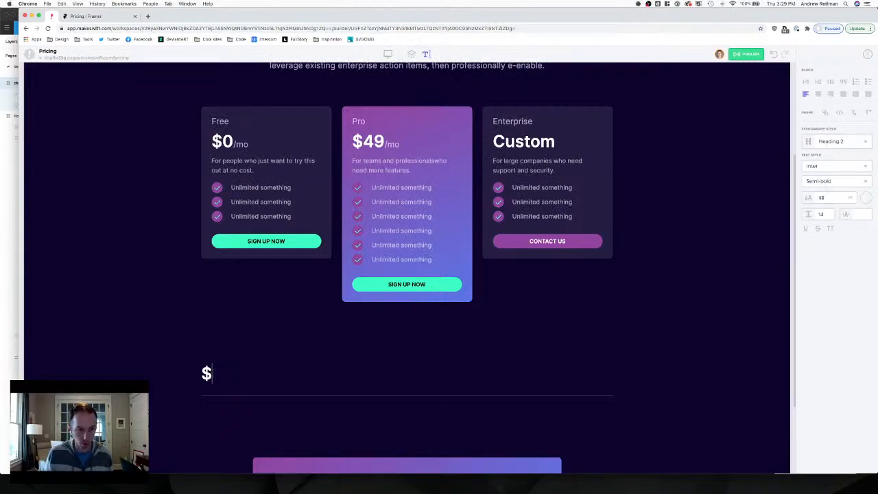
{"action": "key", "text": "BackSpace"}
{"action": "type", "text": "Fea"}
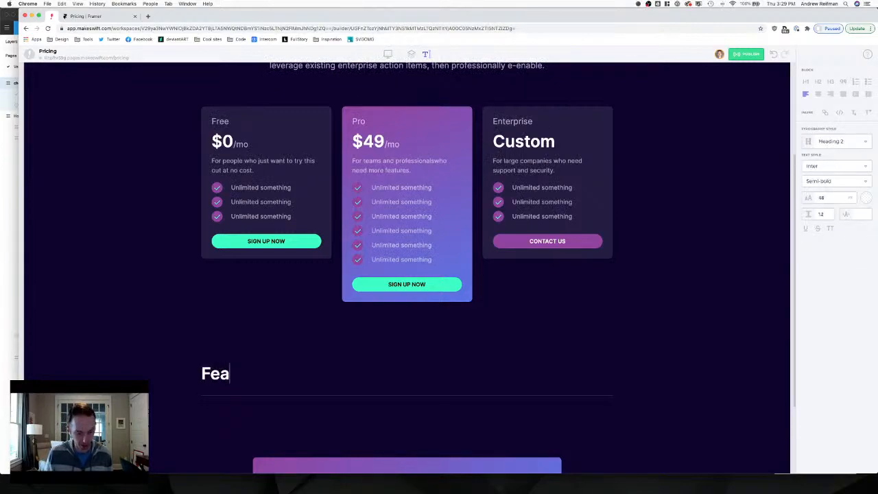
{"action": "type", "text": "tures"}
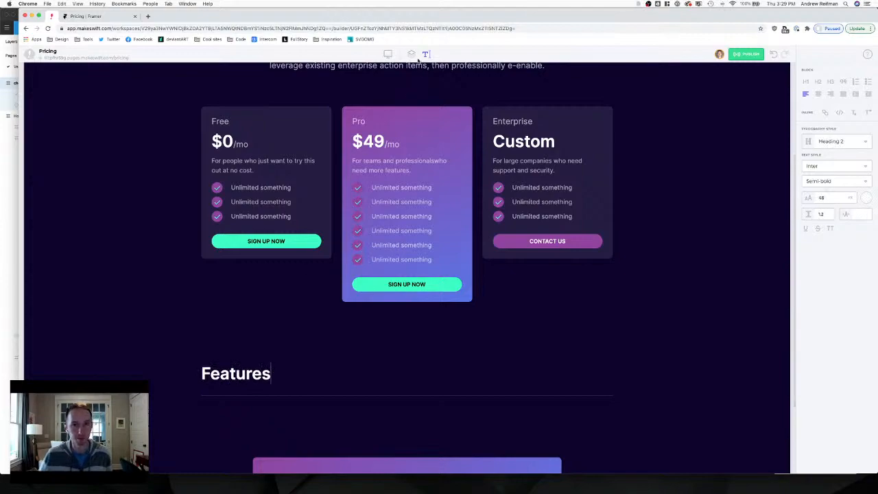
{"action": "left_click", "coordinate": [412, 55]}
Copy the Free card's plan name into the row box, beside the Features heading.
{"action": "left_click", "coordinate": [229, 121]}
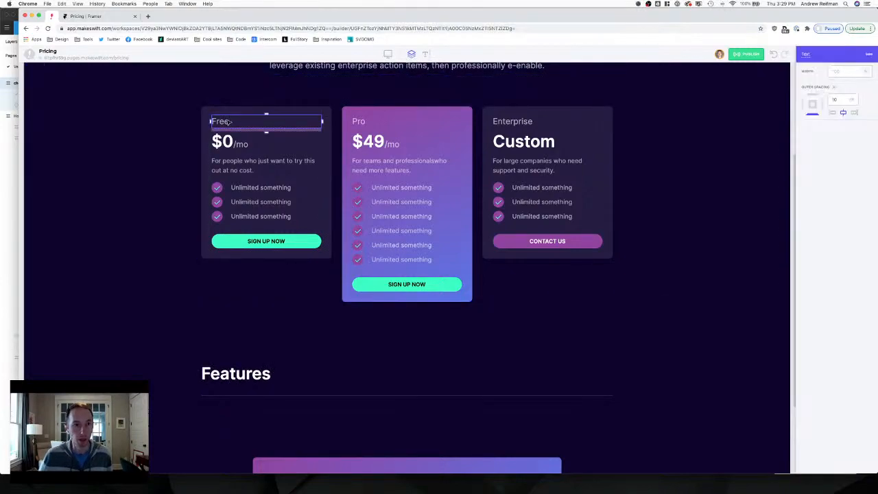
{"action": "key", "text": "t"}
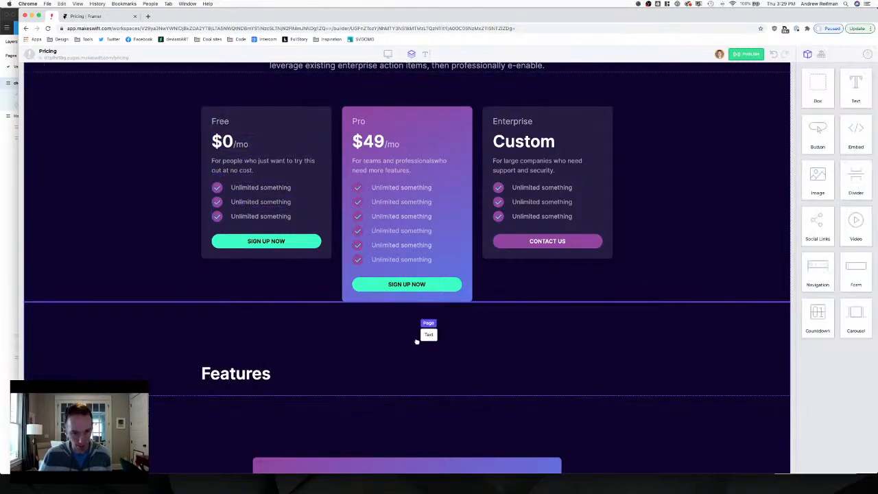
{"action": "left_click", "coordinate": [611, 373]}
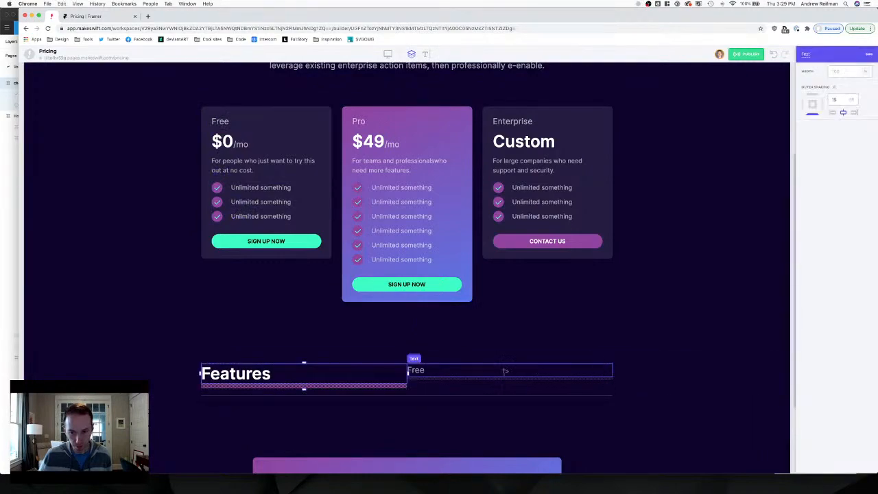
{"action": "double_click", "coordinate": [419, 370]}
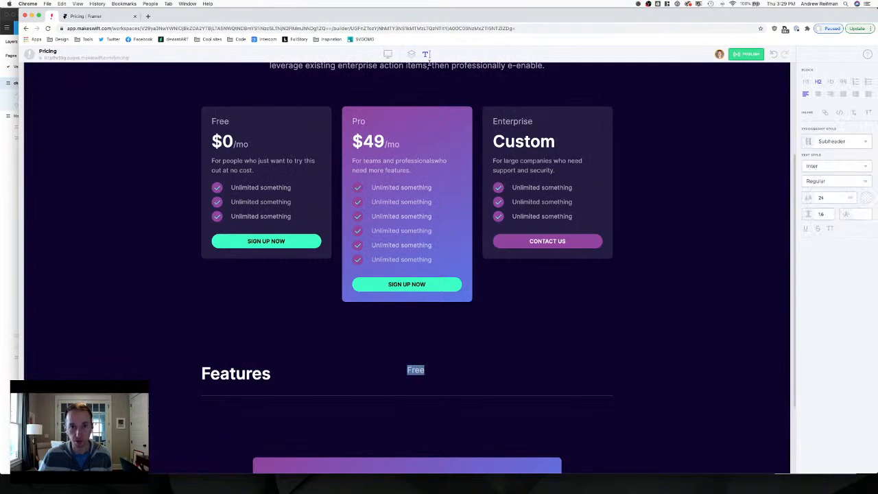
{"action": "key", "text": "Escape"}
Remove the outer spacing from the row's Free label and Features heading.
{"action": "left_click", "coordinate": [447, 375]}
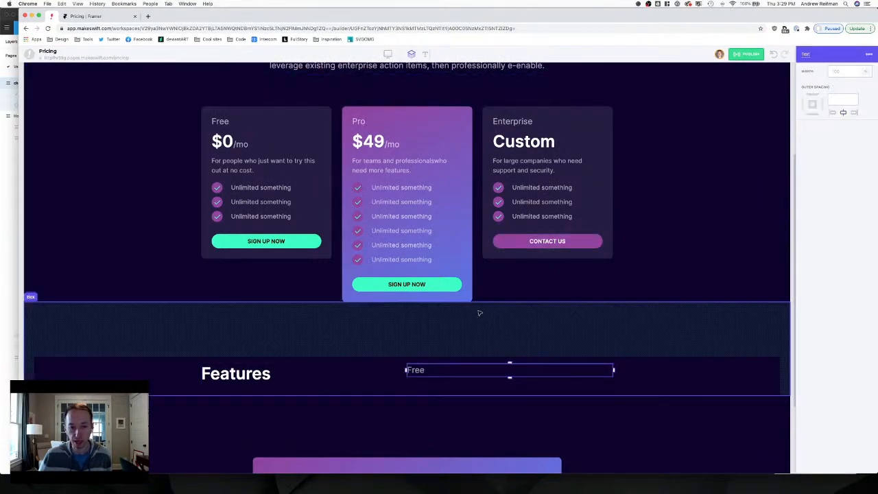
{"action": "left_click", "coordinate": [315, 381]}
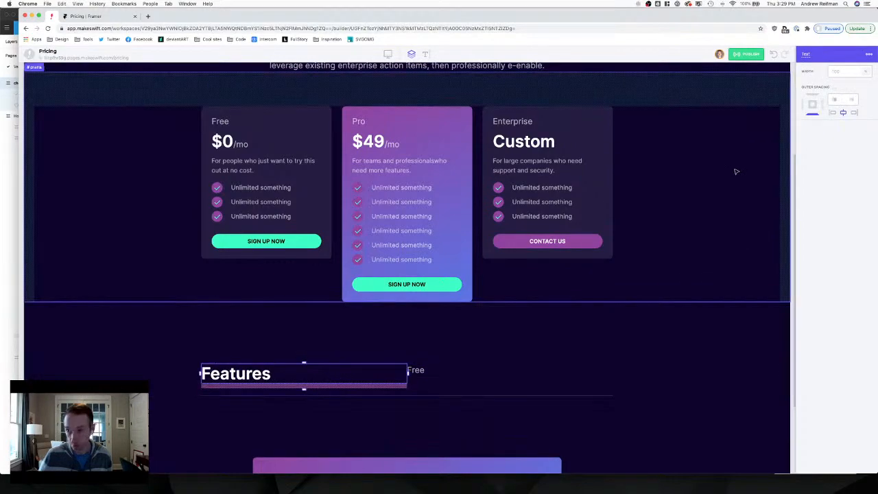
{"action": "left_click", "coordinate": [834, 87]}
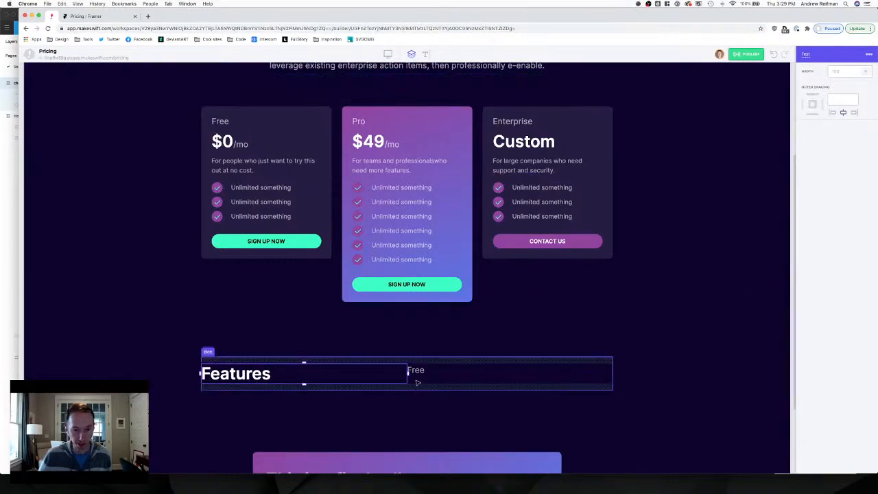
Align the row box's items to the bottom.
{"action": "left_click", "coordinate": [420, 381]}
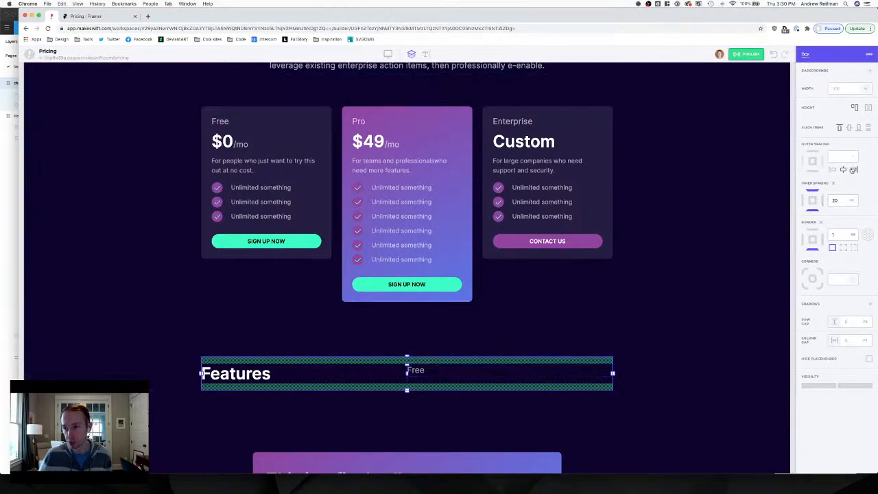
{"action": "left_click", "coordinate": [858, 128]}
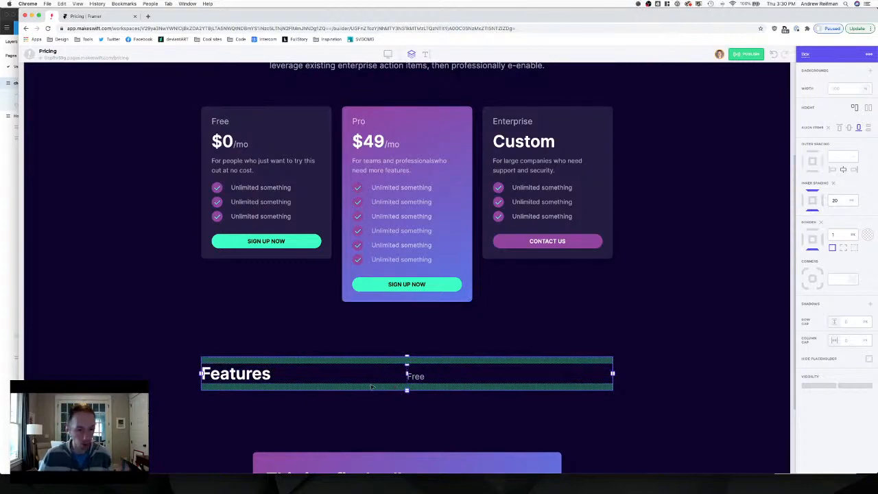
{"action": "key", "text": "Escape"}
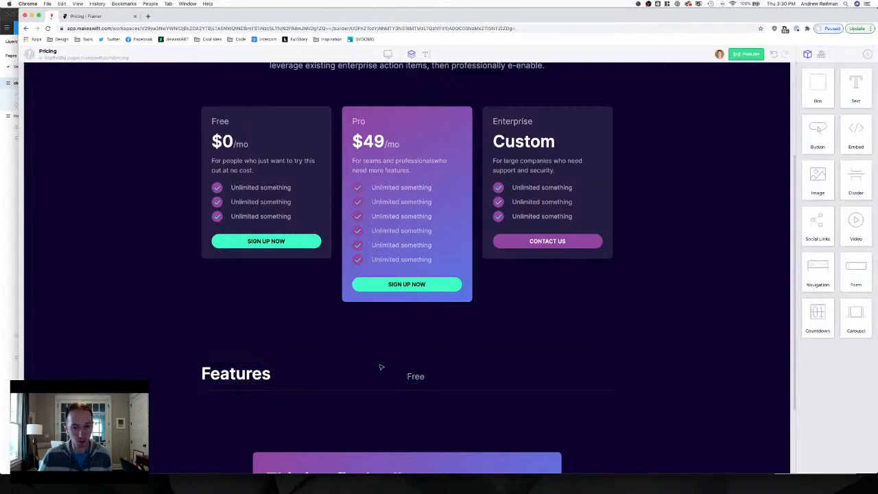
Duplicate the row's Free label twice and change the copies to "Pro" and "Enterprise".
{"action": "left_click", "coordinate": [420, 377]}
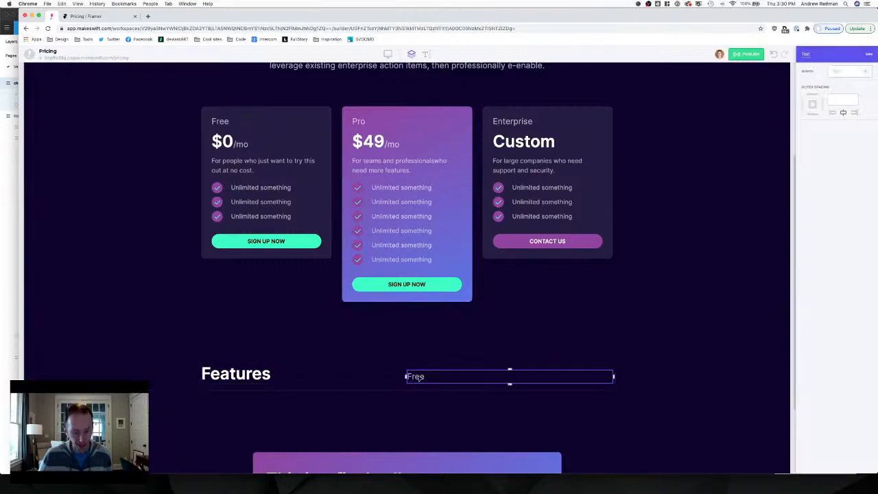
{"action": "key", "text": "super+d"}
{"action": "key", "text": "super+d"}
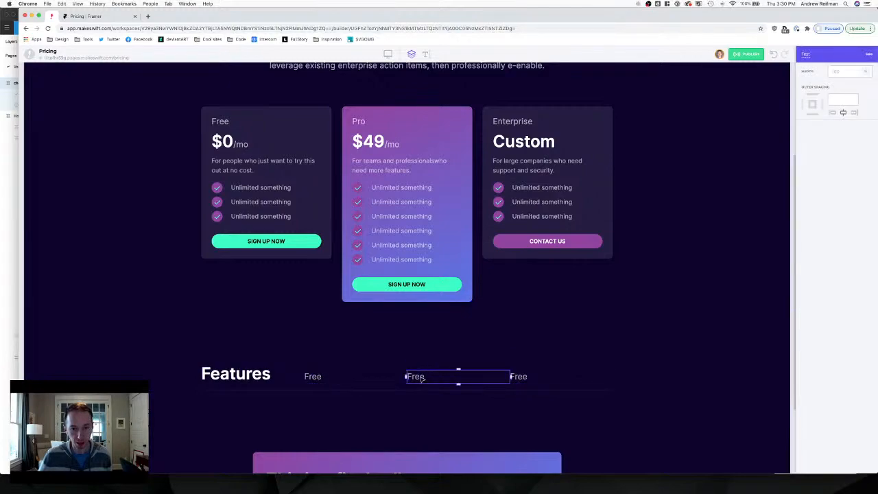
{"action": "double_click", "coordinate": [415, 377]}
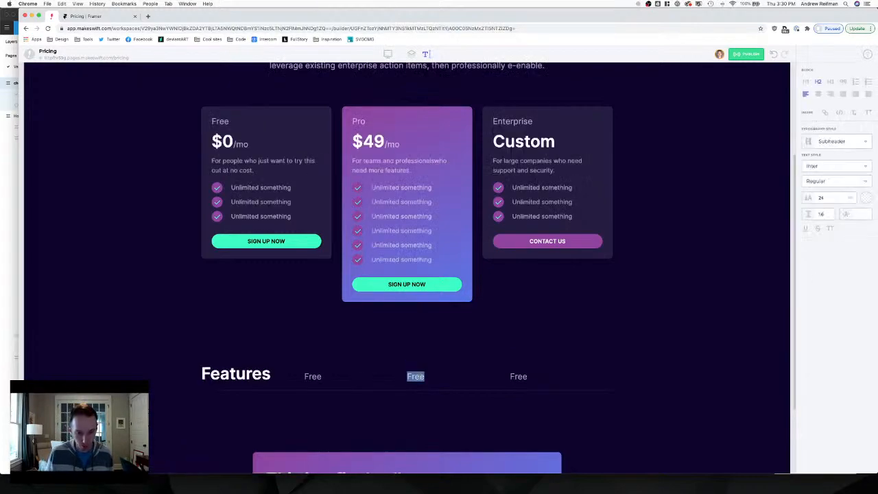
{"action": "type", "text": "Pro"}
{"action": "double_click", "coordinate": [518, 376]}
{"action": "type", "text": "E"}
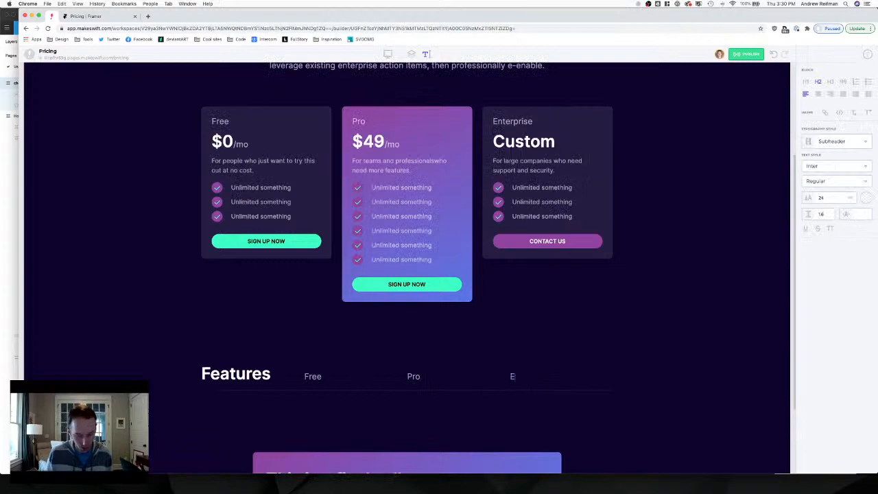
{"action": "type", "text": "nterprise"}
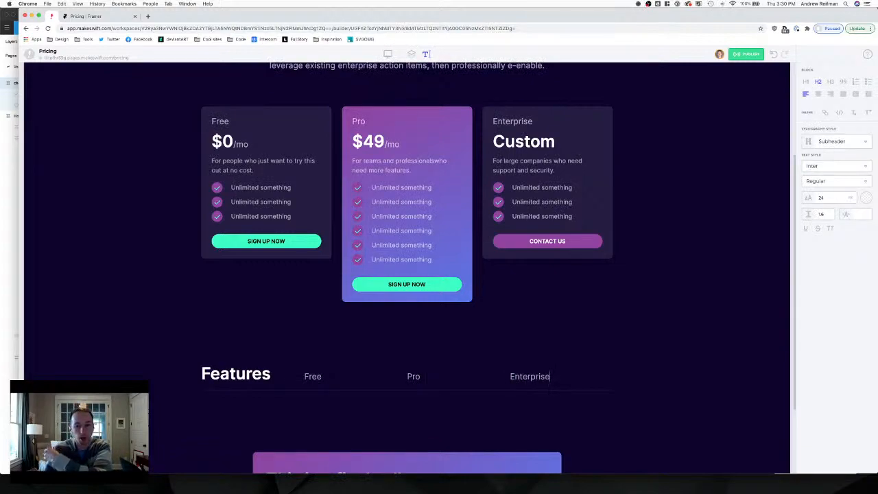
Center-align the text of the row's Enterprise, Pro and Free labels.
{"action": "key", "text": "super+a"}
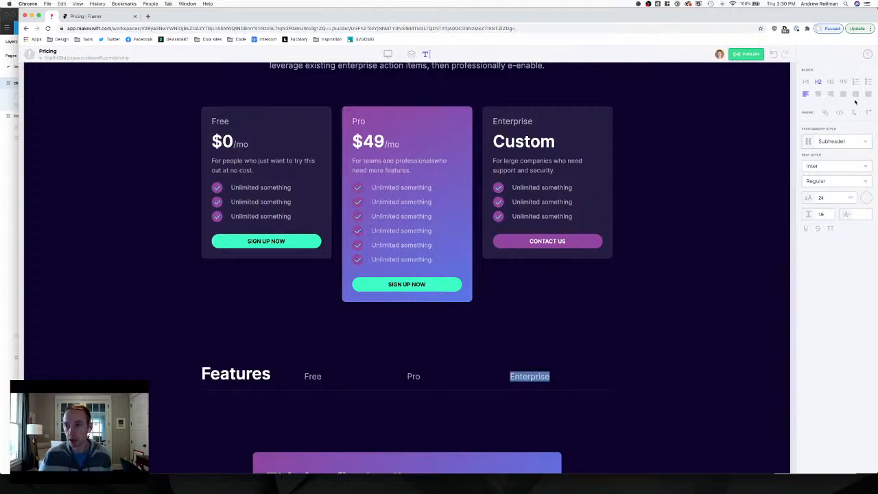
{"action": "left_click", "coordinate": [818, 96]}
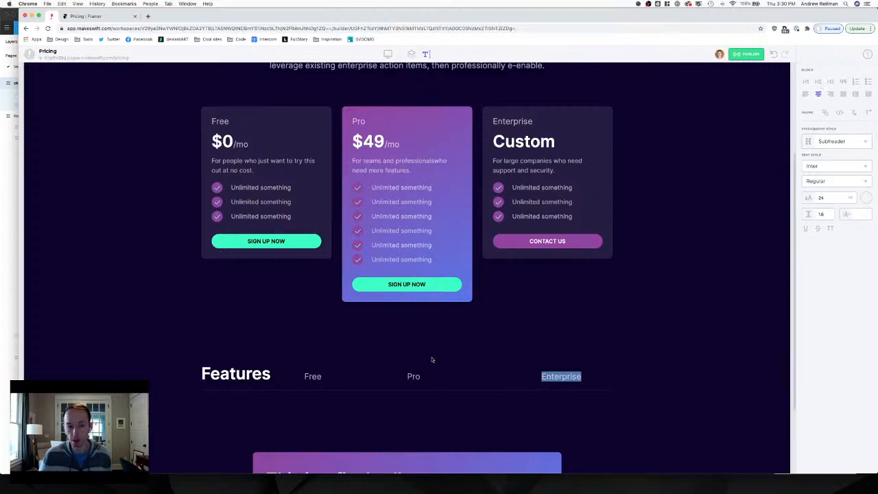
{"action": "double_click", "coordinate": [414, 376]}
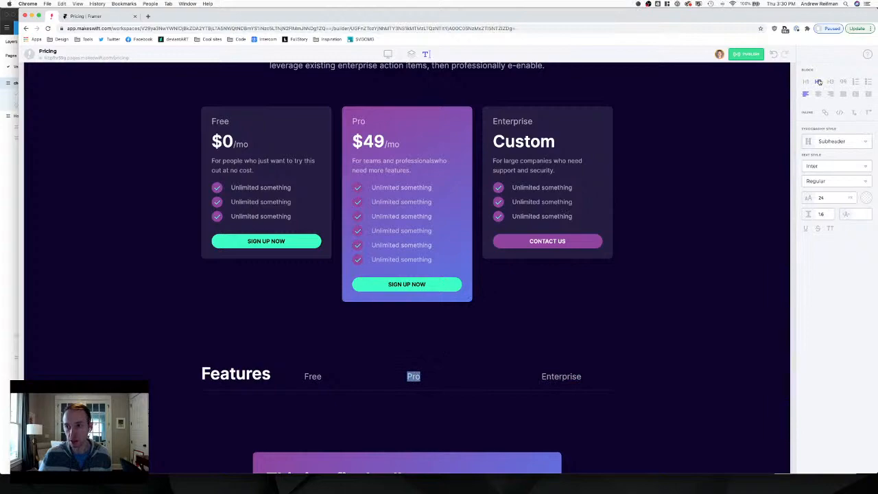
{"action": "left_click", "coordinate": [819, 81]}
{"action": "double_click", "coordinate": [311, 376]}
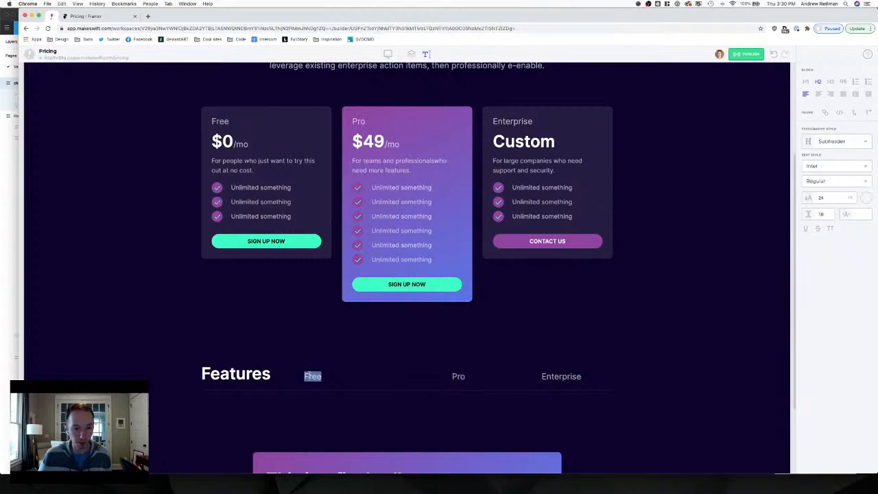
{"action": "left_click", "coordinate": [819, 94]}
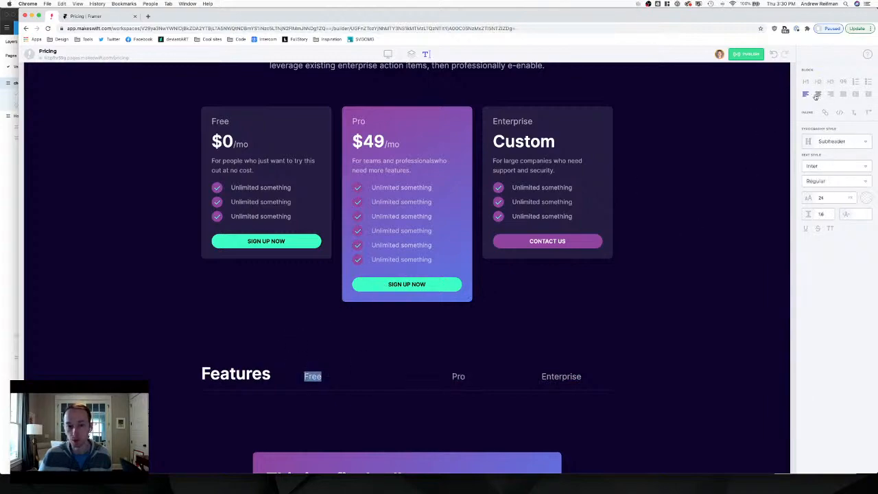
Make the row's Features heading an H2 and change its text to "Compare plans".
{"action": "double_click", "coordinate": [243, 374]}
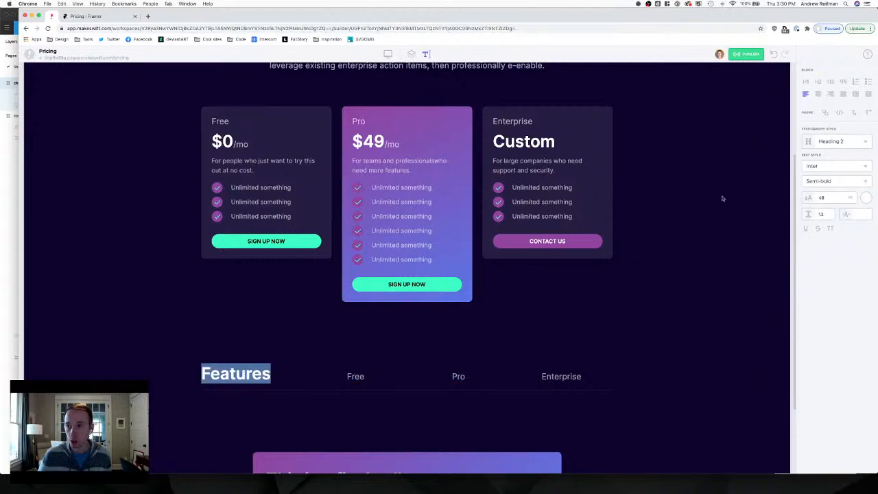
{"action": "left_click", "coordinate": [821, 83]}
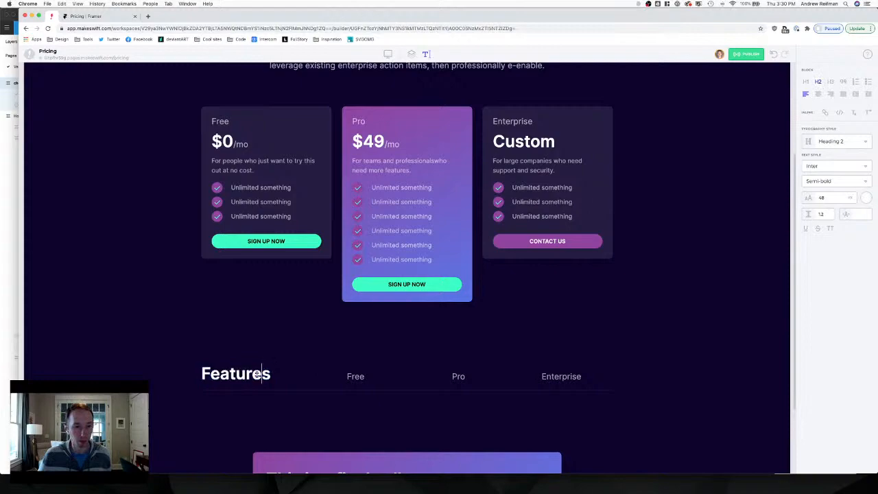
{"action": "type", "text": "Compaer"}
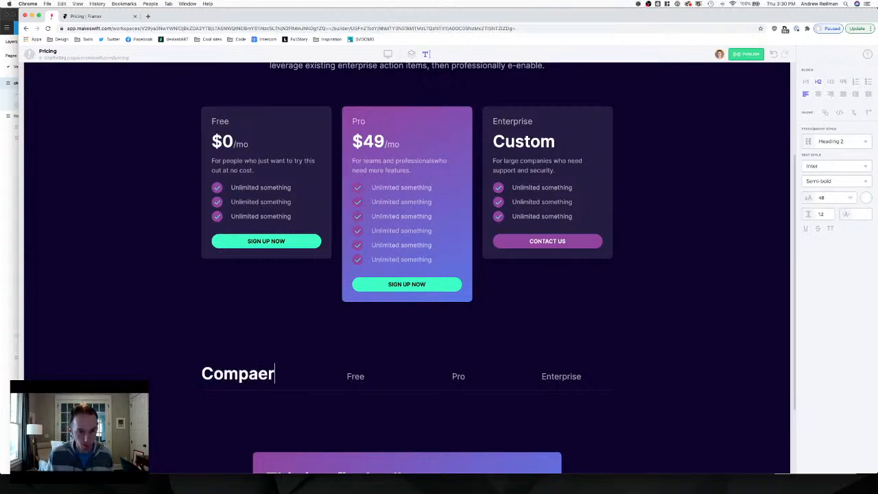
{"action": "key", "text": "BackSpace"}
{"action": "key", "text": "BackSpace"}
{"action": "type", "text": "re plans"}
Apply the Heading 3 typography style to the "Compare plans" heading.
{"action": "key", "text": "super+a"}
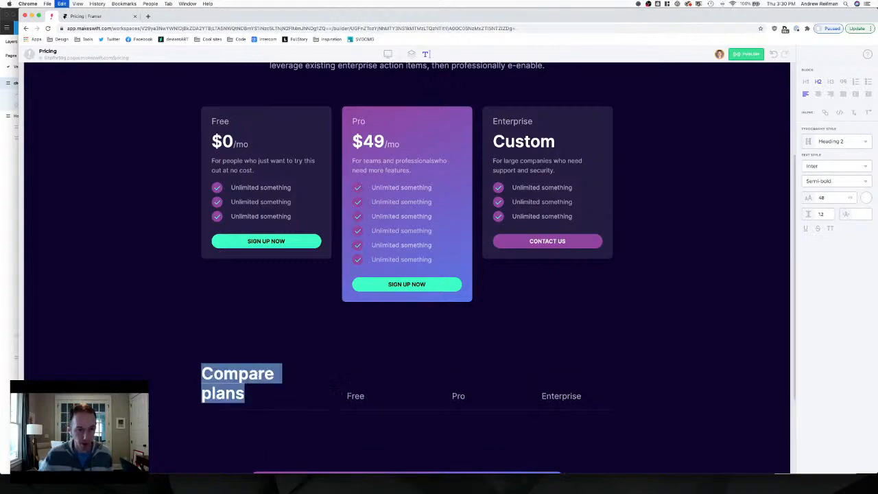
{"action": "left_click", "coordinate": [840, 142]}
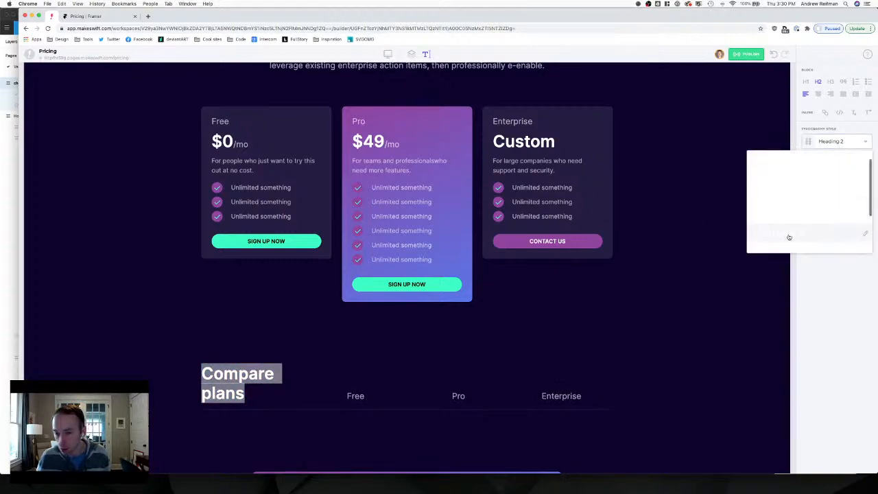
{"action": "left_click", "coordinate": [789, 236]}
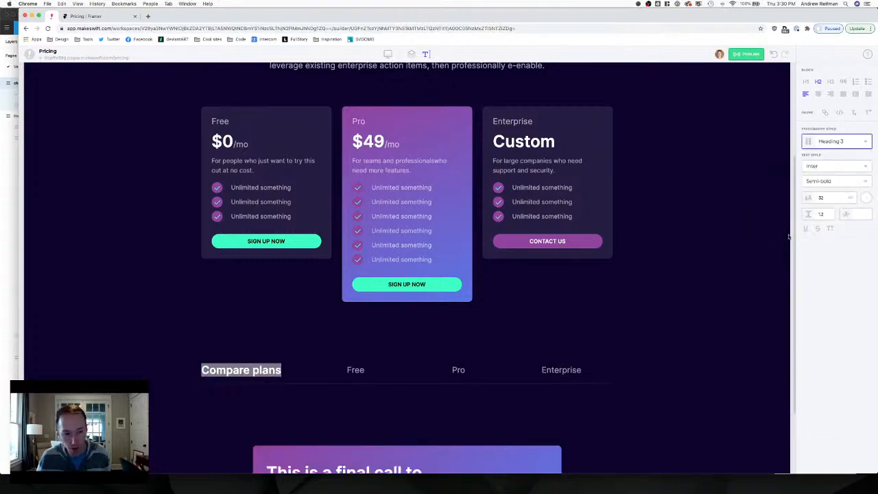
Resize the row's columns so the heading fills half the width and Free, Pro and Enterprise share the other half equally.
{"action": "left_click", "coordinate": [412, 54]}
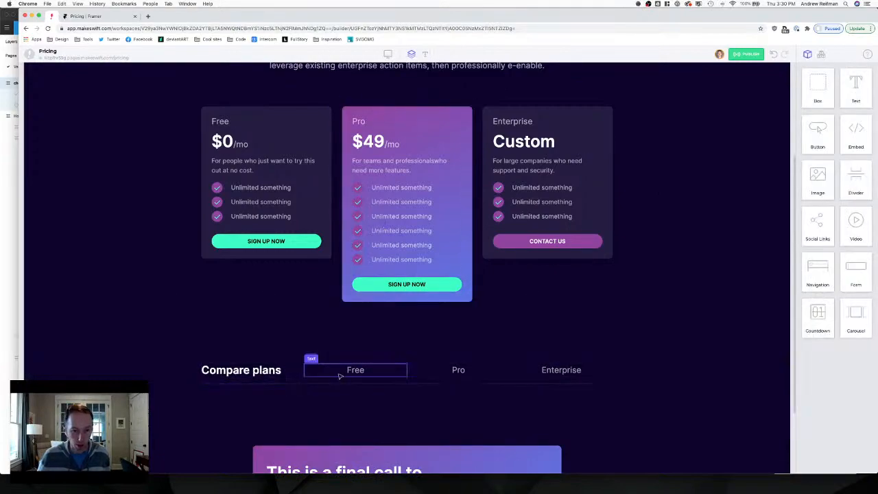
{"action": "left_click", "coordinate": [209, 354]}
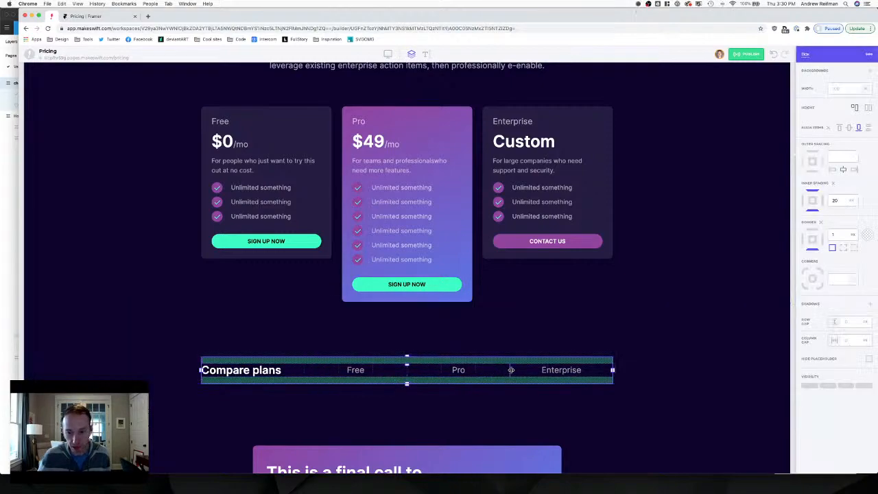
{"action": "left_click_drag", "start_coordinate": [509, 370], "coordinate": [530, 370]}
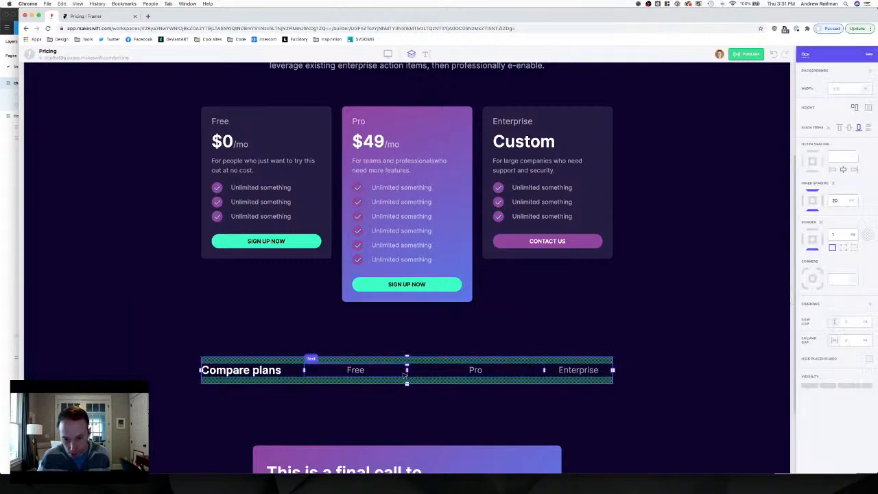
{"action": "left_click_drag", "start_coordinate": [418, 370], "coordinate": [461, 370]}
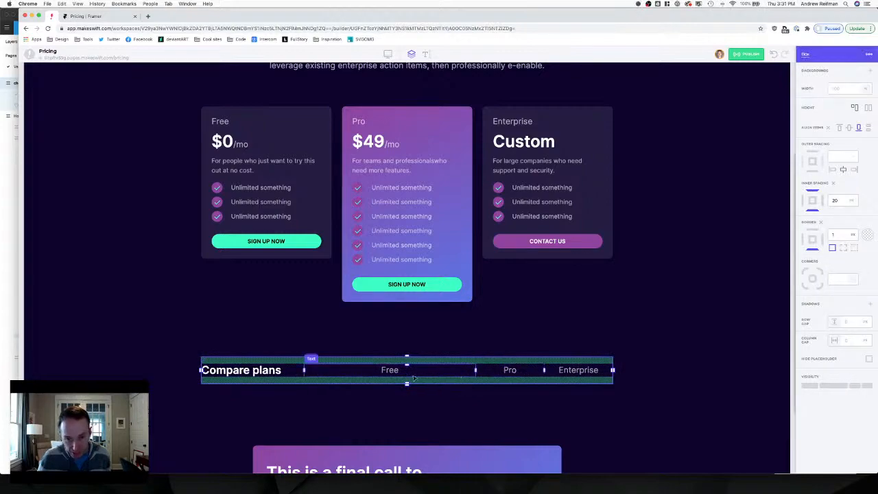
{"action": "left_click_drag", "start_coordinate": [302, 371], "coordinate": [392, 369]}
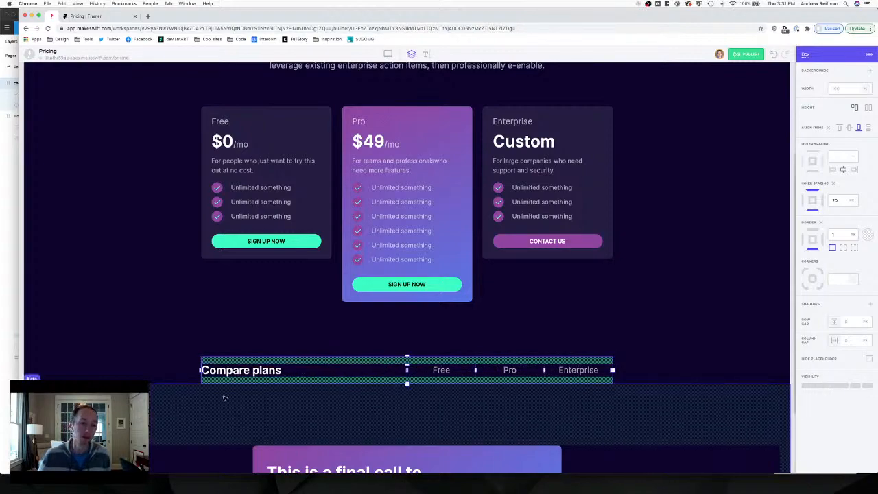
Change the row's heading text to "Compare features".
{"action": "double_click", "coordinate": [237, 373]}
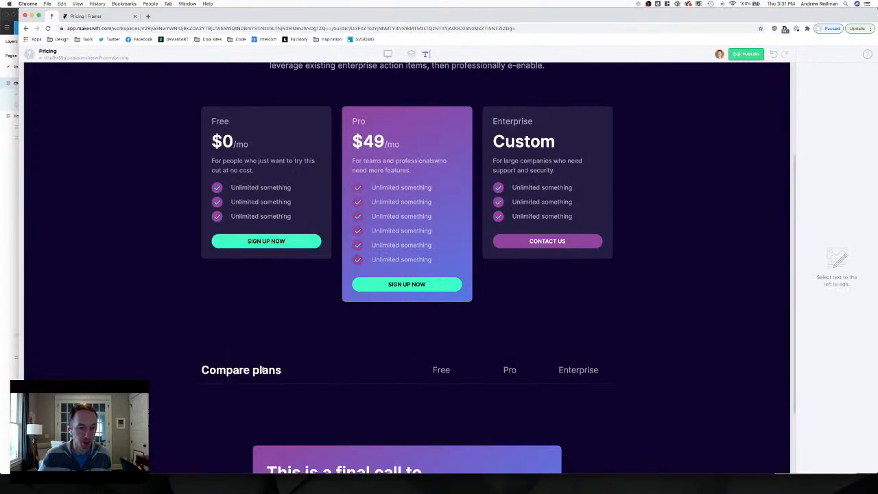
{"action": "double_click", "coordinate": [264, 370]}
{"action": "type", "text": "features"}
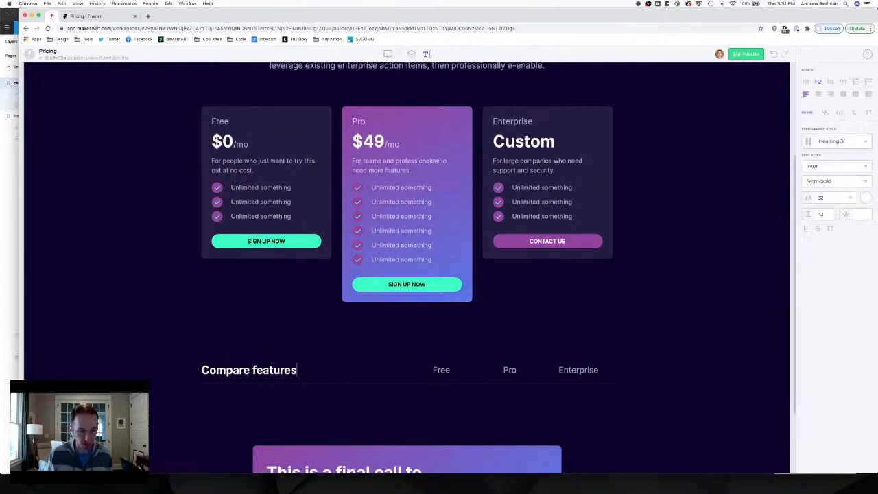
Duplicate the whole "Compare features" row box.
{"action": "scroll", "coordinate": [234, 370], "scroll_direction": "down", "scroll_amount": 2}
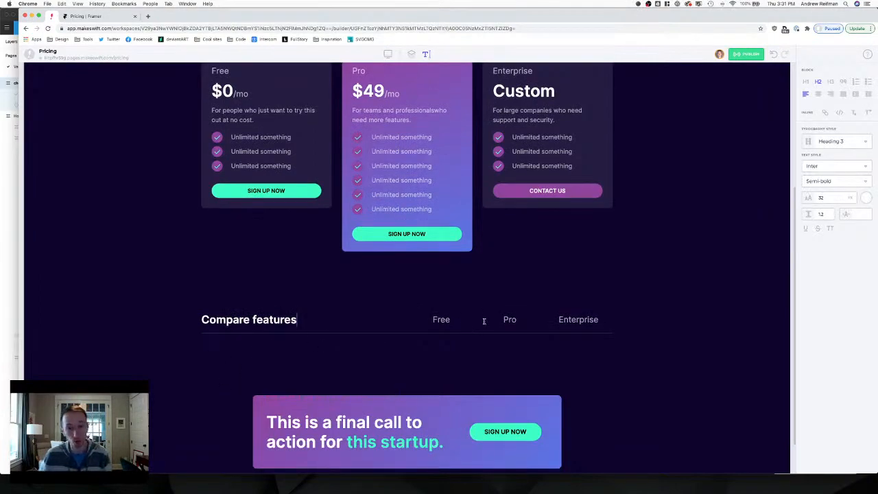
{"action": "double_click", "coordinate": [442, 319]}
{"action": "double_click", "coordinate": [441, 319]}
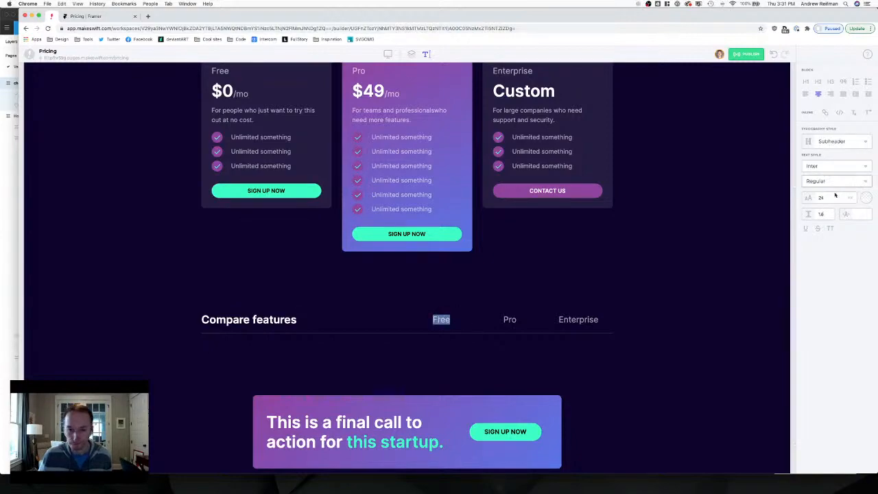
{"action": "left_click", "coordinate": [412, 54]}
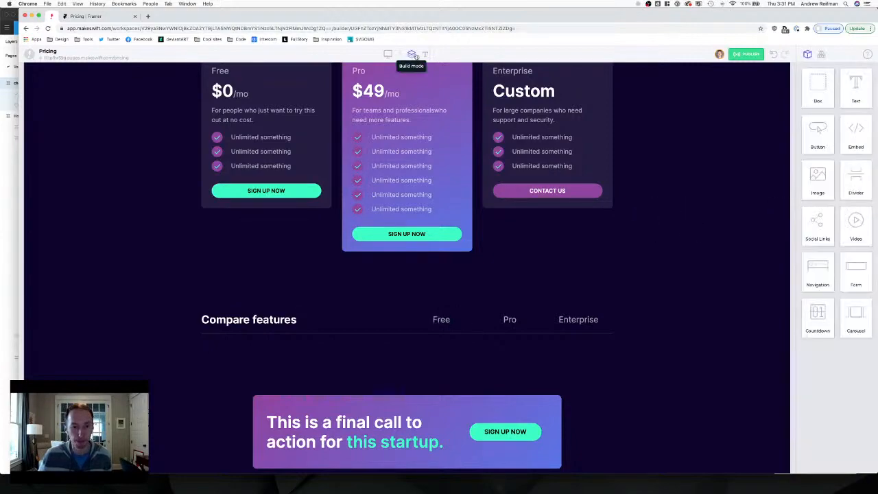
{"action": "left_click", "coordinate": [232, 328]}
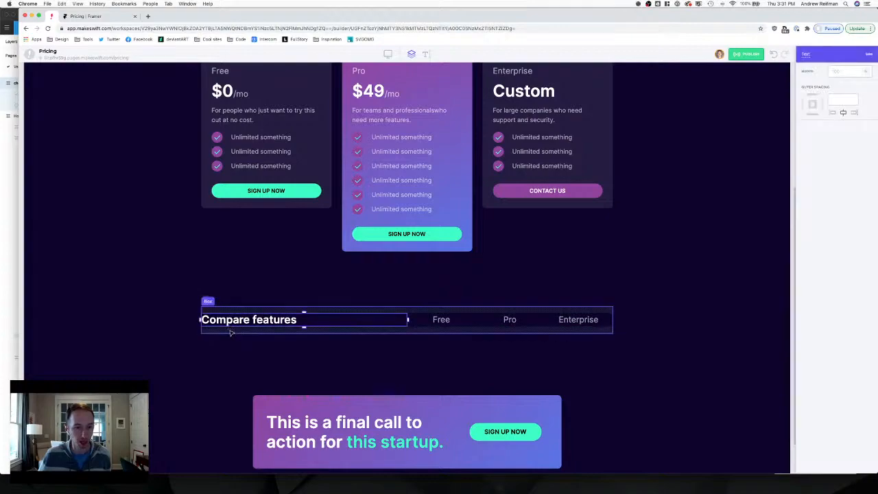
{"action": "left_click", "coordinate": [231, 332]}
{"action": "key", "text": "super+d"}
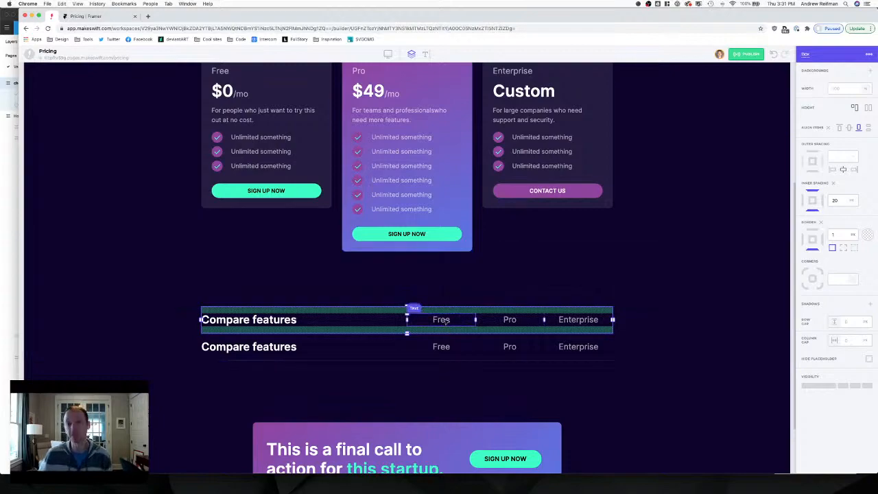
Apply the Paragraph typography style to the "Compare features" text in the duplicated row.
{"action": "left_click", "coordinate": [282, 347]}
{"action": "double_click", "coordinate": [282, 348]}
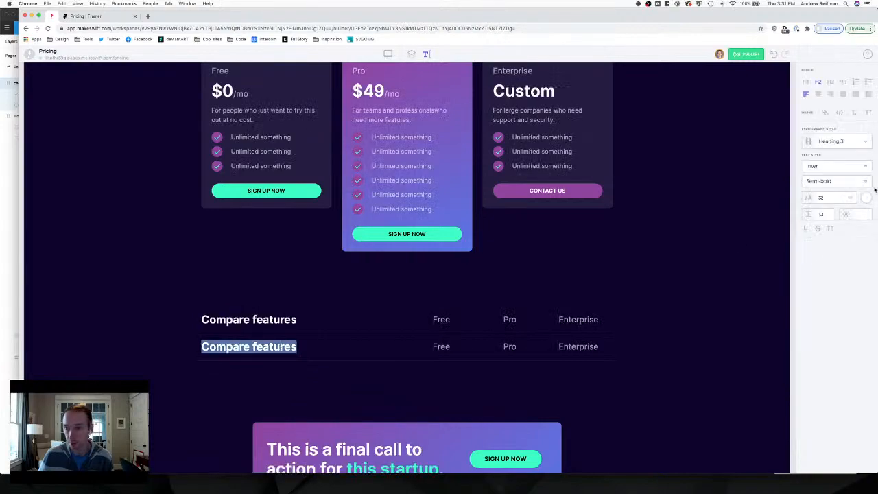
{"action": "left_click", "coordinate": [835, 141]}
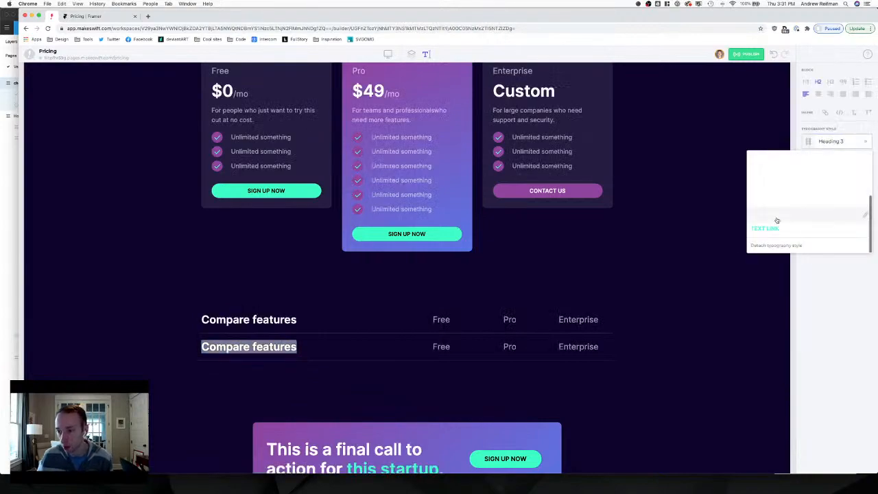
{"action": "left_click", "coordinate": [768, 202]}
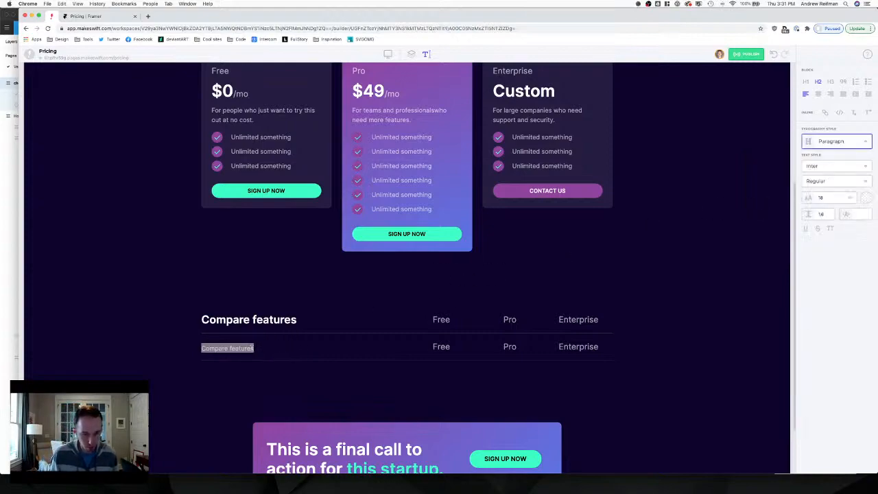
Replace the duplicated row's first text with "This is a feature to compare".
{"action": "triple_click", "coordinate": [252, 348]}
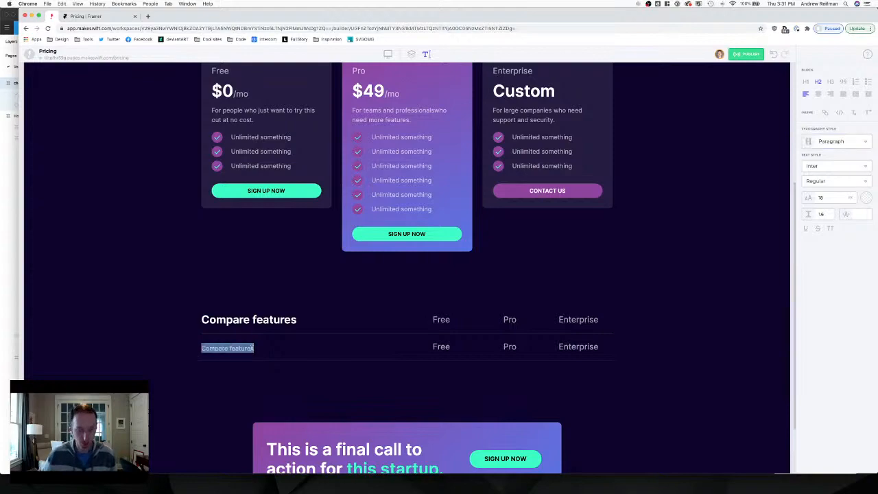
{"action": "type", "text": "This is a fe"}
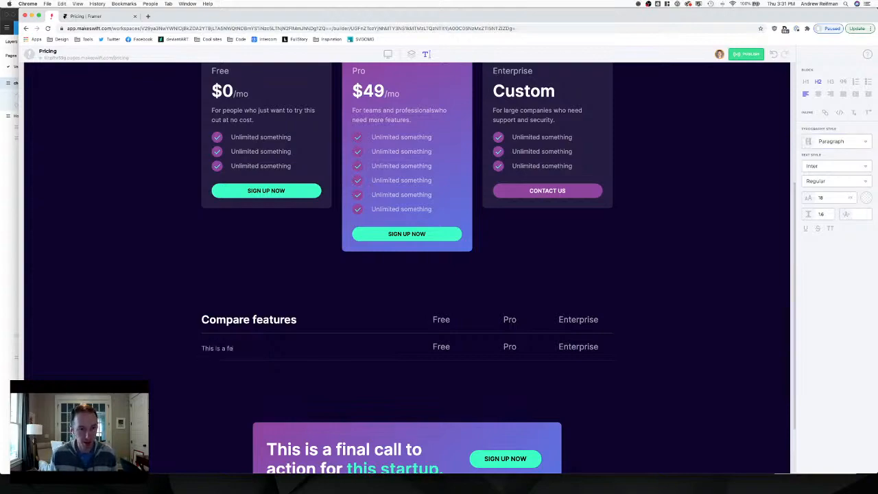
{"action": "type", "text": "ature to "}
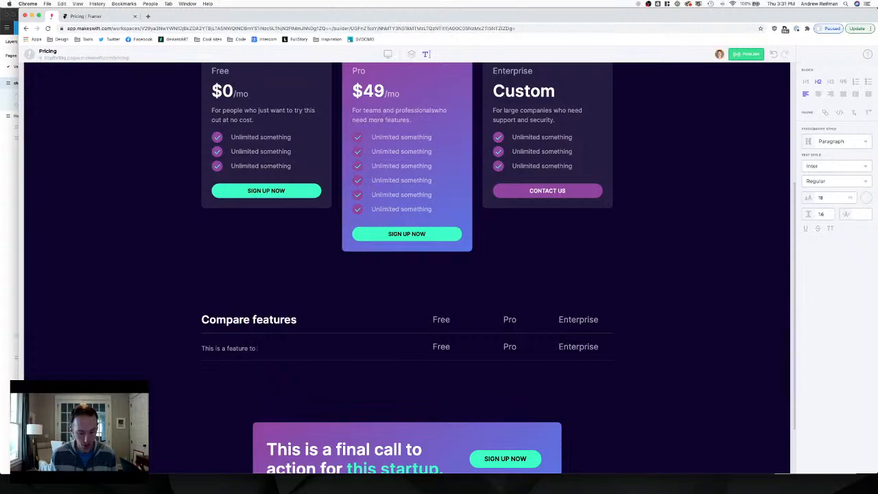
{"action": "type", "text": "compare"}
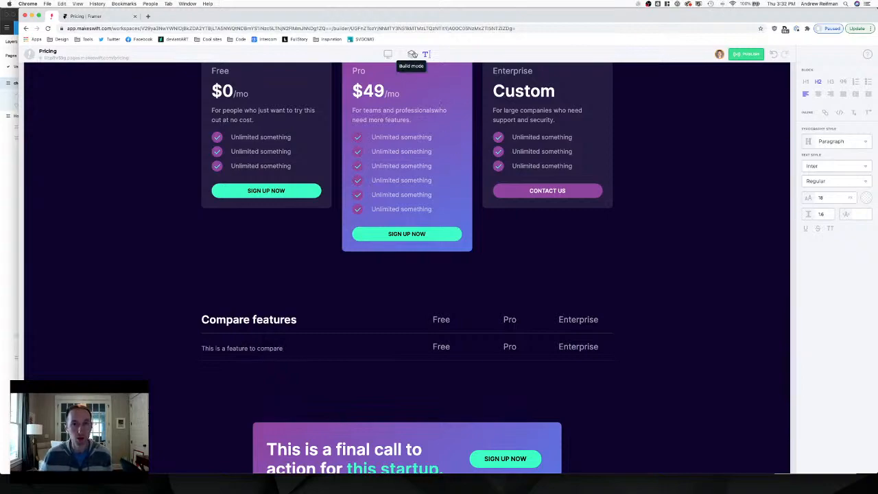
Delete the Free, Pro and Enterprise labels from the duplicated feature row.
{"action": "left_click", "coordinate": [411, 53]}
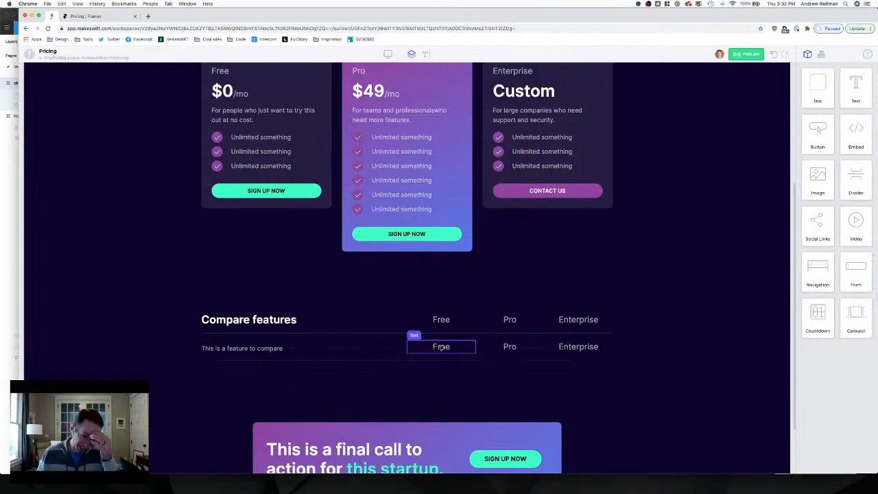
{"action": "left_click", "coordinate": [441, 348]}
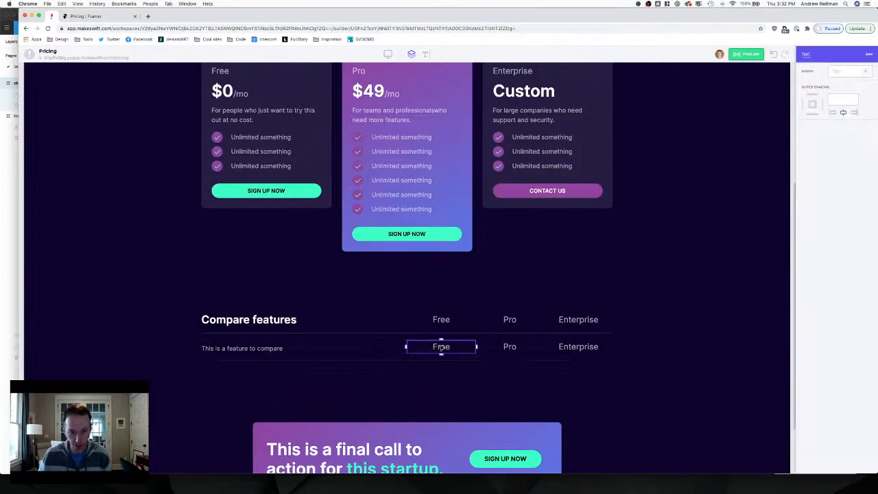
{"action": "key", "text": "BackSpace"}
{"action": "left_click", "coordinate": [489, 348]}
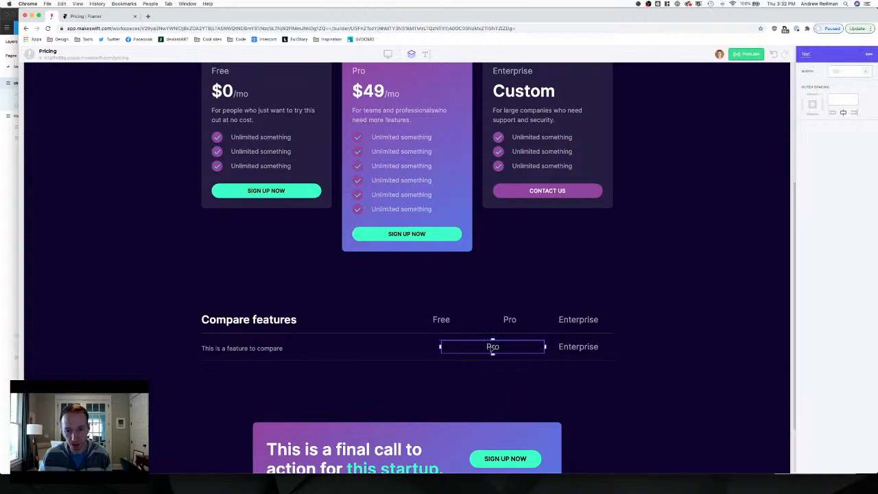
{"action": "key", "text": "BackSpace"}
{"action": "left_click", "coordinate": [584, 349]}
{"action": "key", "text": "BackSpace"}
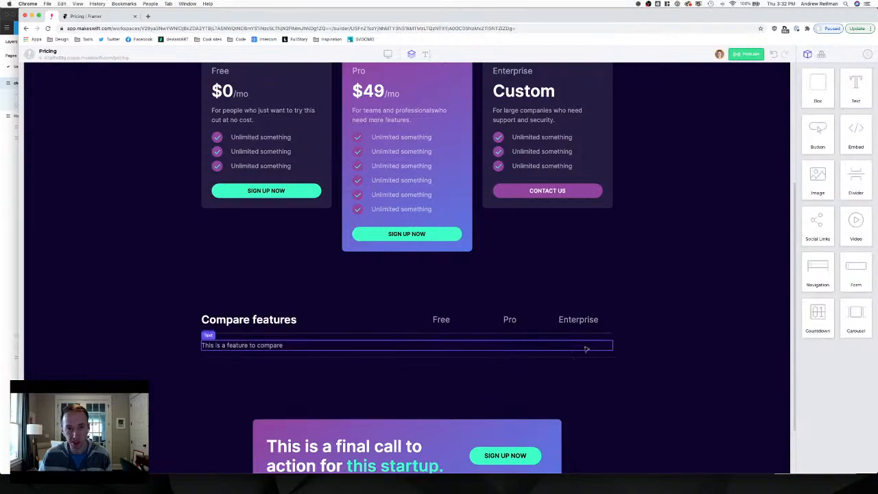
Copy a checkmark image from the Pro card's feature list into the feature row, beside its text.
{"action": "left_click", "coordinate": [357, 211]}
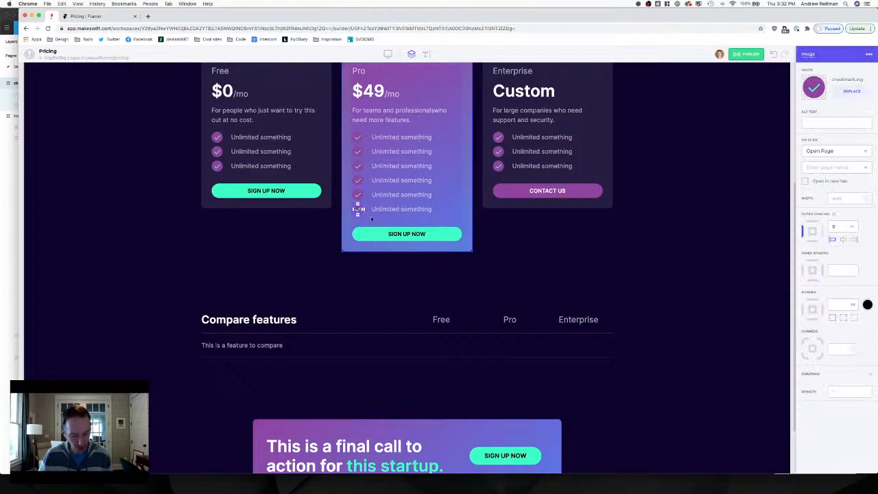
{"action": "key", "text": "super+c"}
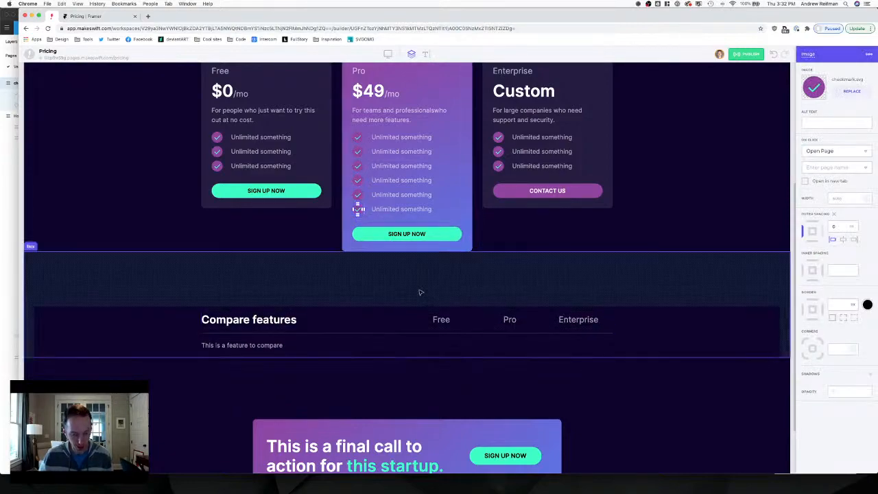
{"action": "key", "text": "super+v"}
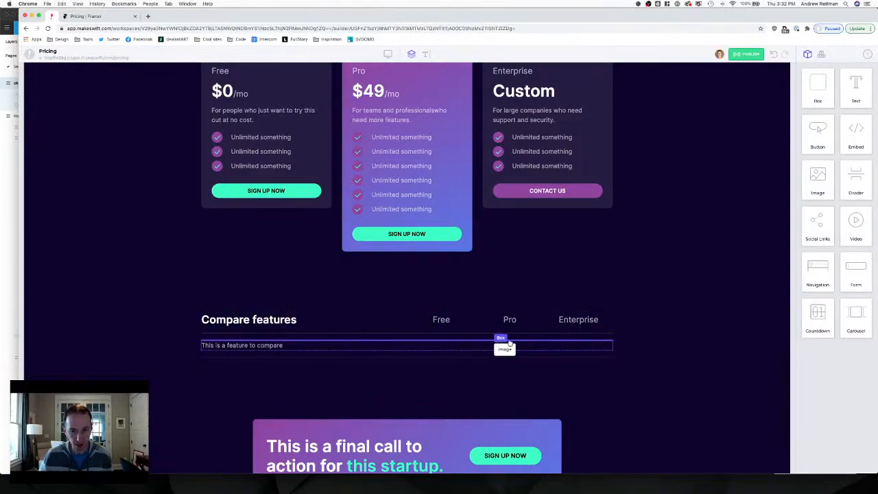
{"action": "left_click", "coordinate": [611, 346]}
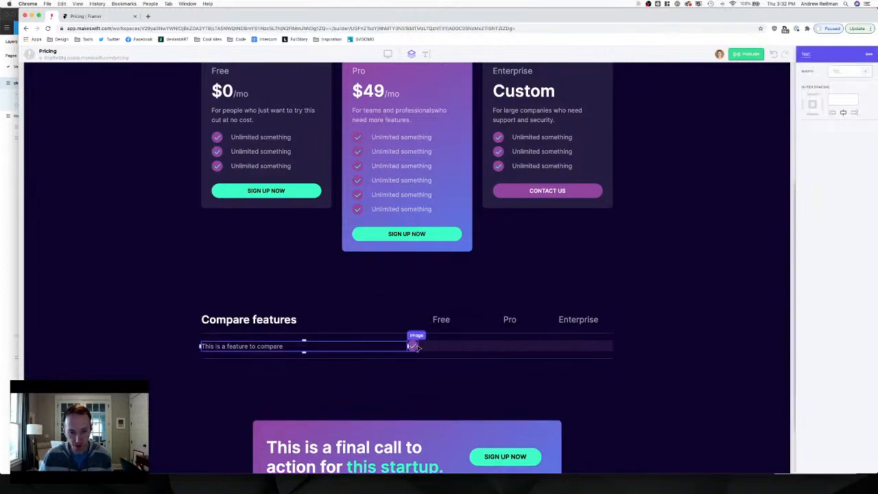
Duplicate the feature row's checkmark image twice to get one for each plan.
{"action": "left_click", "coordinate": [417, 348]}
{"action": "key", "text": "super+d"}
{"action": "key", "text": "super+d"}
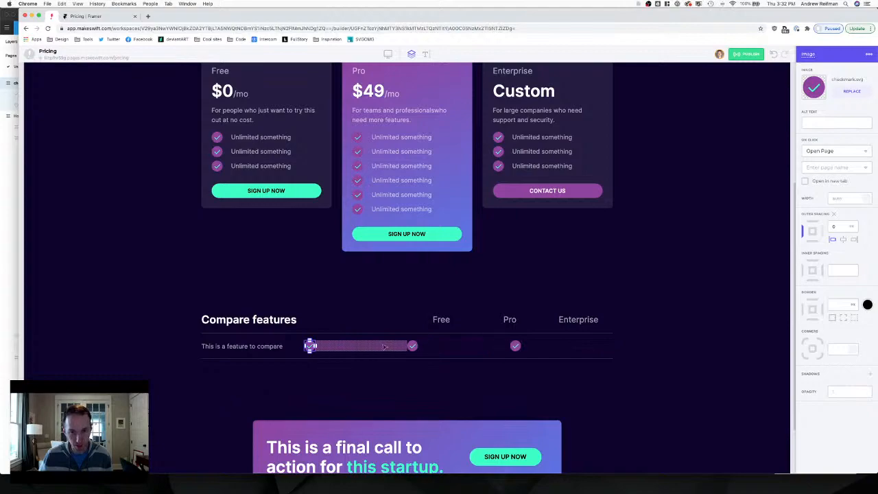
Vertically centre the feature row's items and resize its columns to line up with the Free, Pro and Enterprise headings.
{"action": "left_click", "coordinate": [300, 351]}
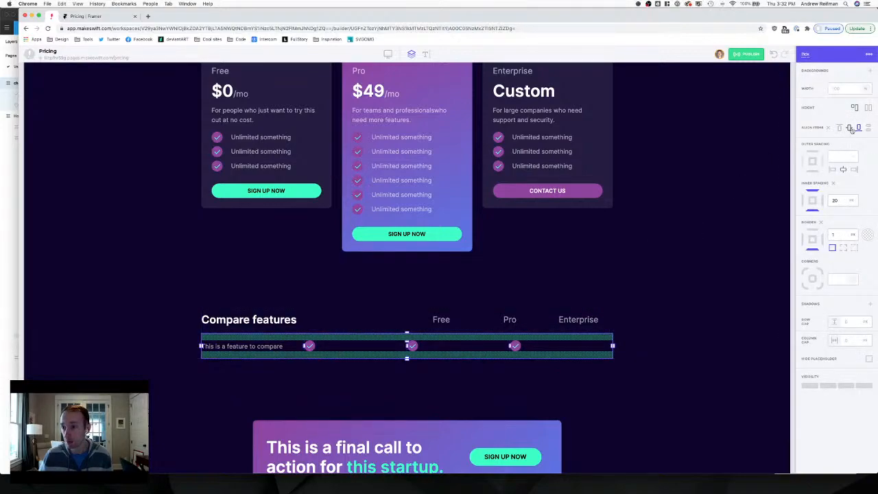
{"action": "left_click", "coordinate": [849, 127]}
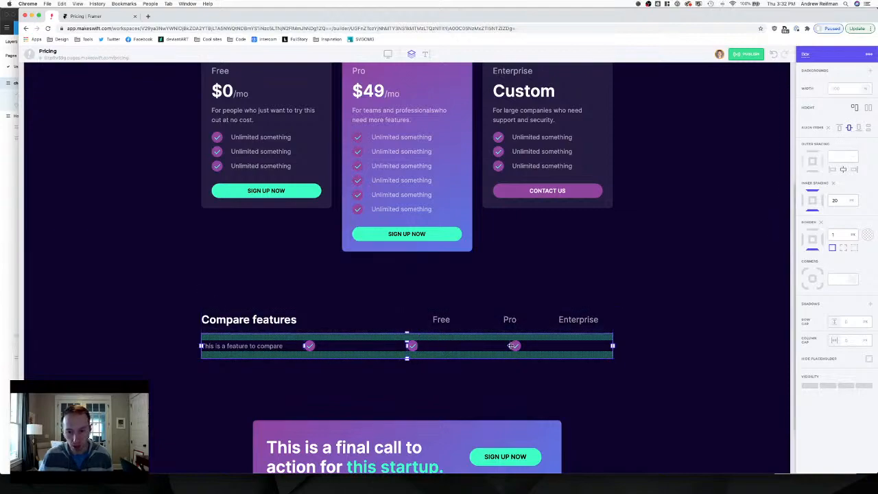
{"action": "left_click_drag", "start_coordinate": [514, 347], "coordinate": [550, 346]}
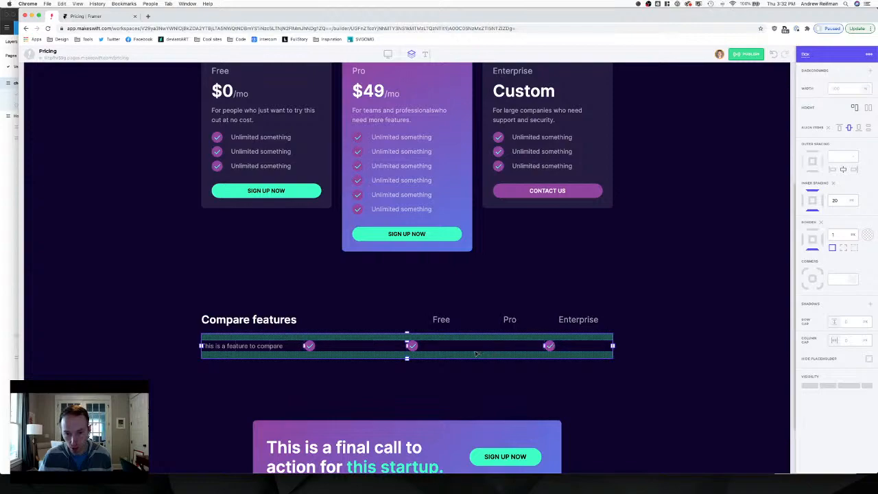
{"action": "left_click_drag", "start_coordinate": [407, 345], "coordinate": [480, 345]}
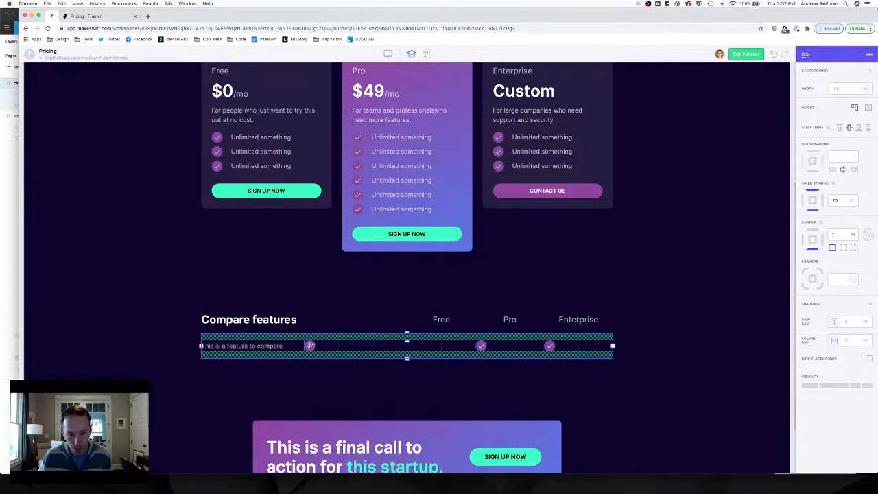
{"action": "left_click_drag", "start_coordinate": [307, 347], "coordinate": [413, 347]}
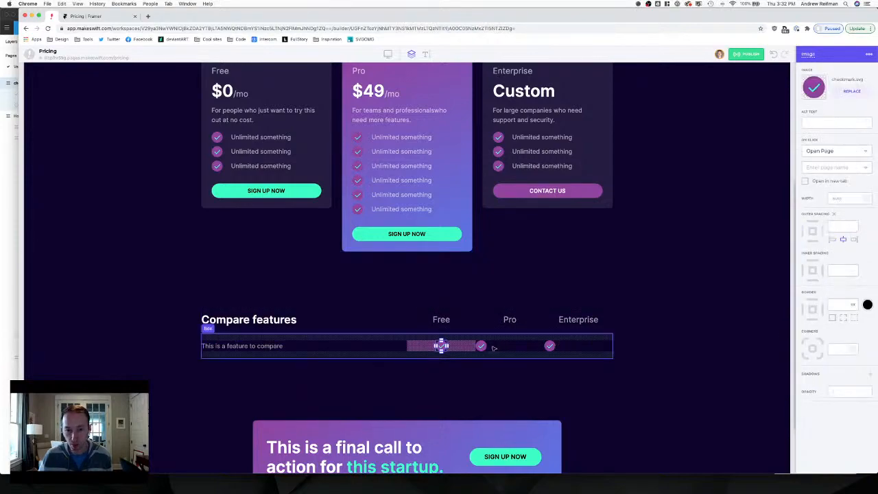
Centre the Pro and Enterprise checkmarks horizontally within their columns in the feature row.
{"action": "left_click", "coordinate": [482, 345]}
{"action": "left_click", "coordinate": [841, 240]}
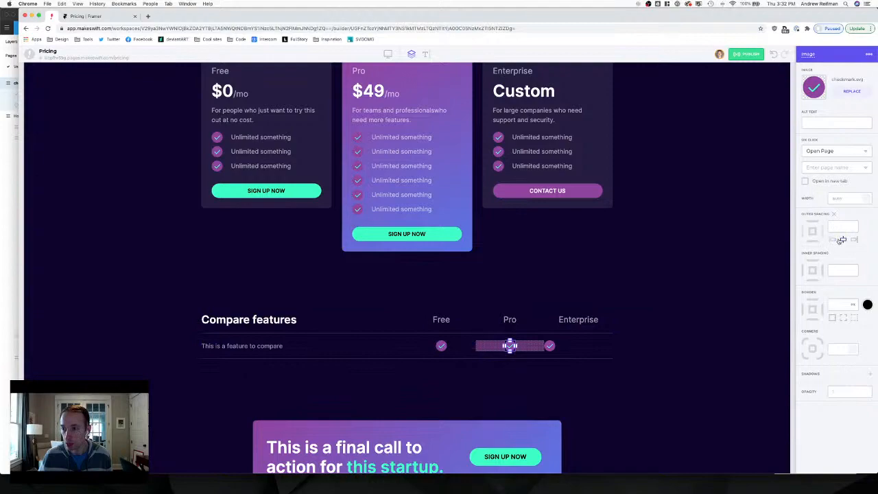
{"action": "left_click", "coordinate": [549, 345]}
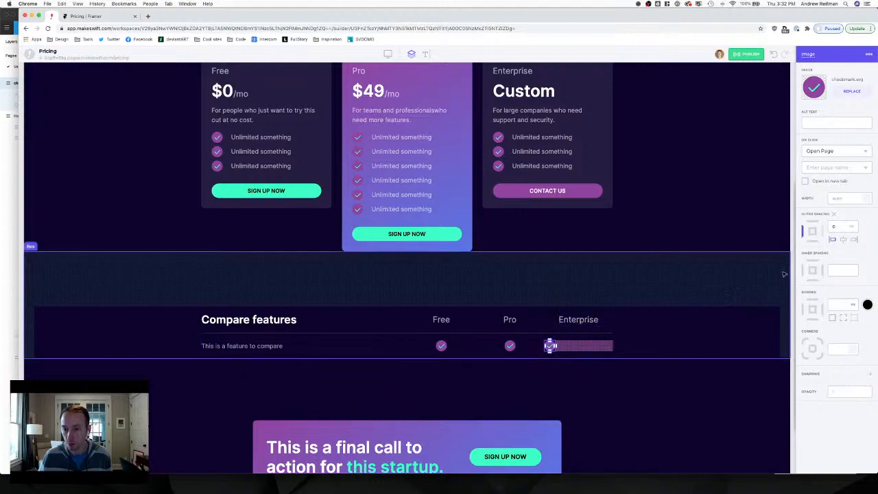
{"action": "left_click", "coordinate": [843, 239]}
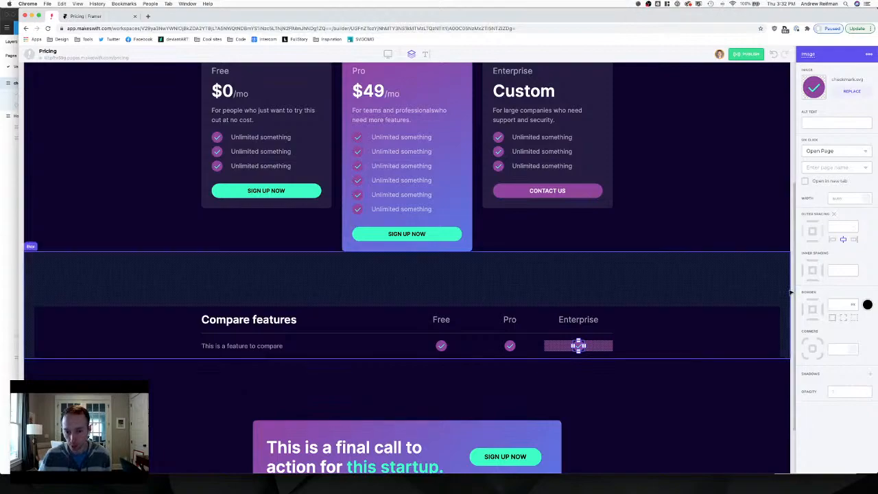
Set the feature row's top and bottom inner spacing to 15 px.
{"action": "left_click", "coordinate": [559, 342]}
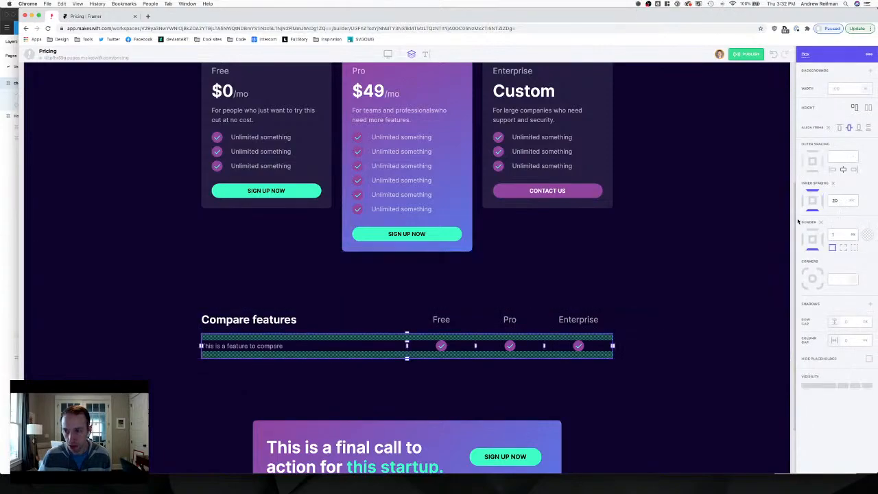
{"action": "left_click_drag", "start_coordinate": [408, 335], "coordinate": [408, 339]}
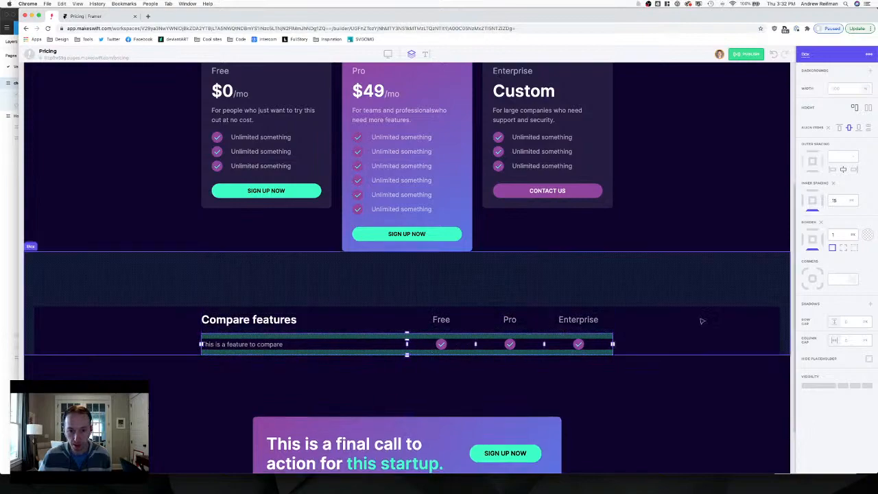
{"action": "left_click", "coordinate": [710, 320]}
{"action": "key", "text": "Escape"}
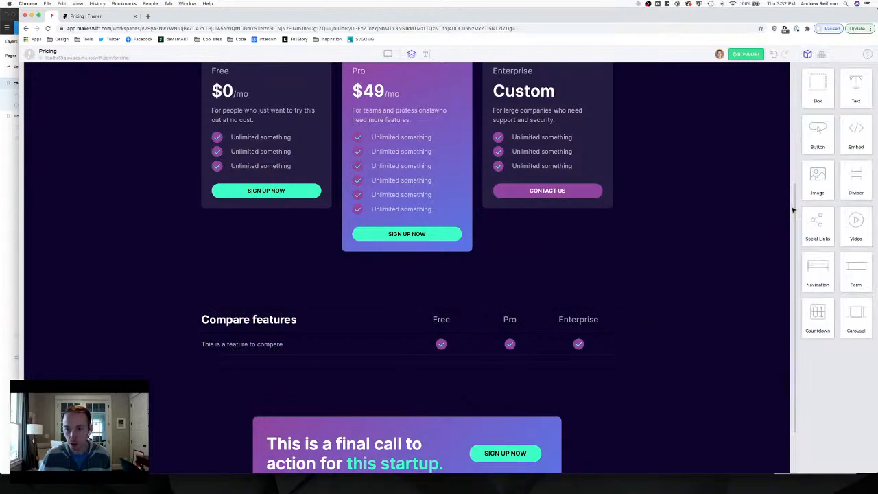
Duplicate the feature row to make eight rows under the Compare features heading.
{"action": "left_click", "coordinate": [280, 338]}
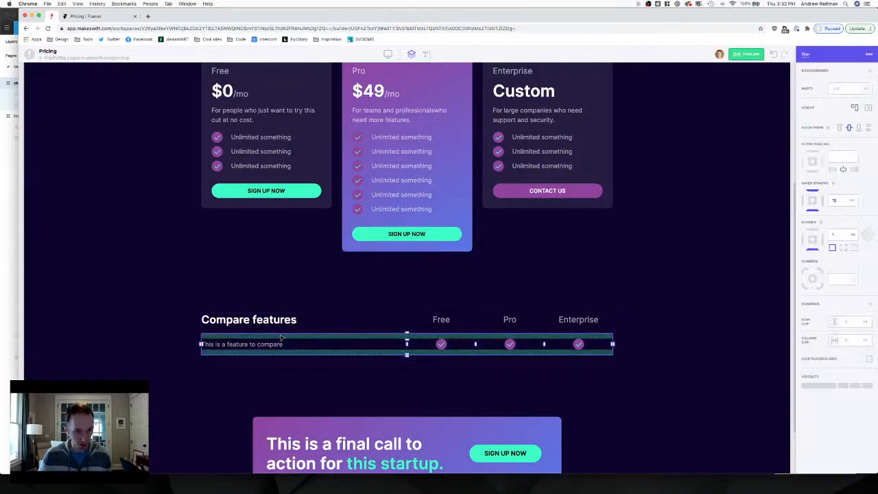
{"action": "key", "text": "super+d"}
{"action": "key", "text": "super+d"}
{"action": "key", "text": "super+d"}
{"action": "key", "text": "super+d"}
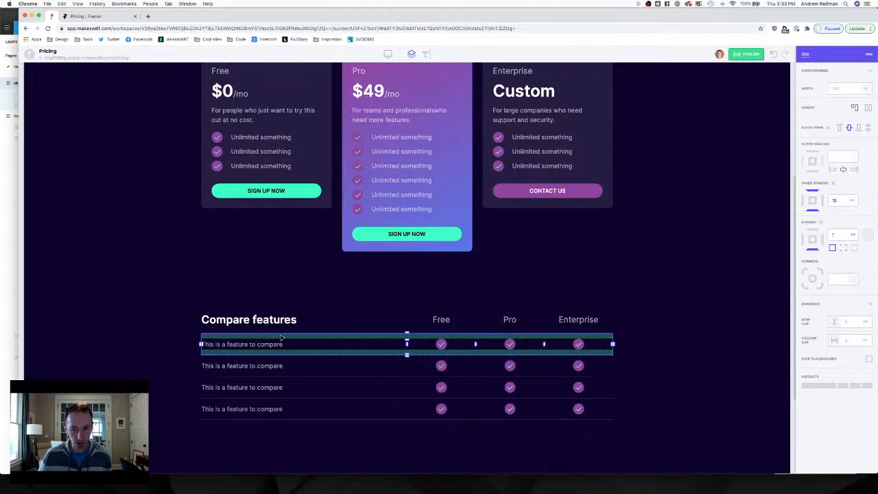
{"action": "key", "text": "super+d"}
{"action": "key", "text": "super+d"}
{"action": "scroll", "coordinate": [280, 337], "scroll_direction": "down", "scroll_amount": 2}
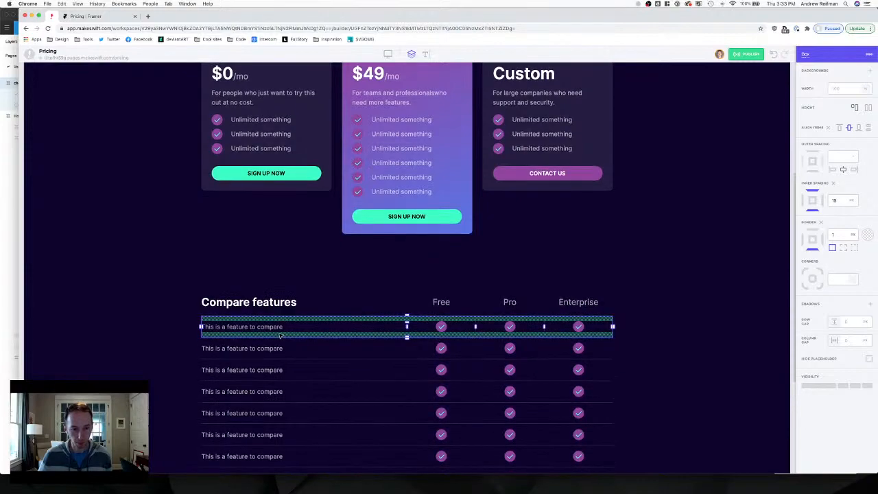
{"action": "key", "text": "super+d"}
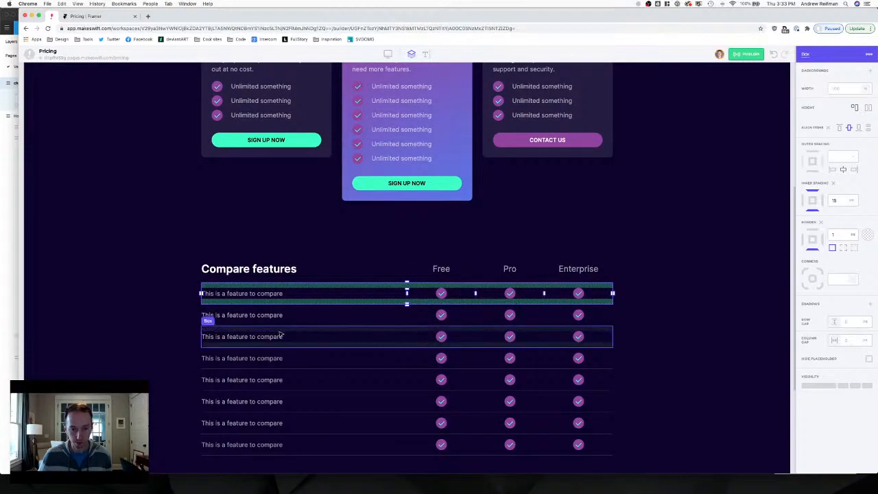
{"action": "left_click", "coordinate": [794, 303]}
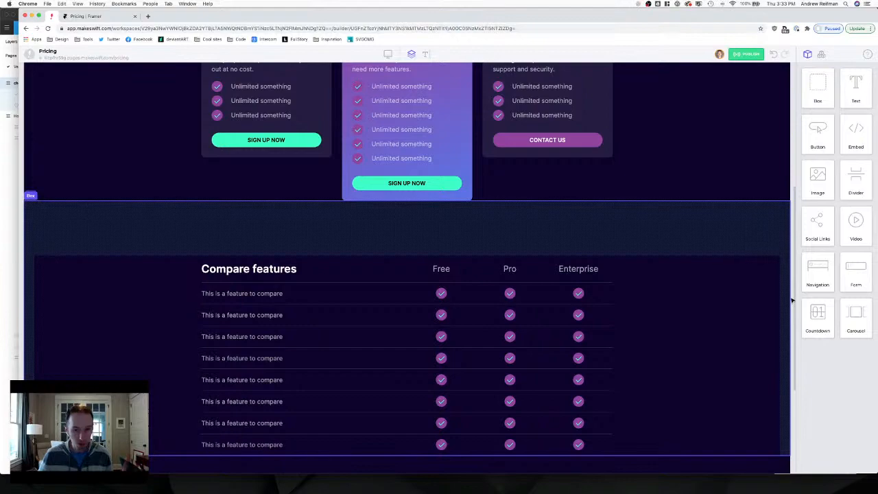
Compare the feature table with the Features section on Framer's pricing page, then return to the Makeswift builder.
{"action": "scroll", "coordinate": [755, 296], "scroll_direction": "down", "scroll_amount": 2}
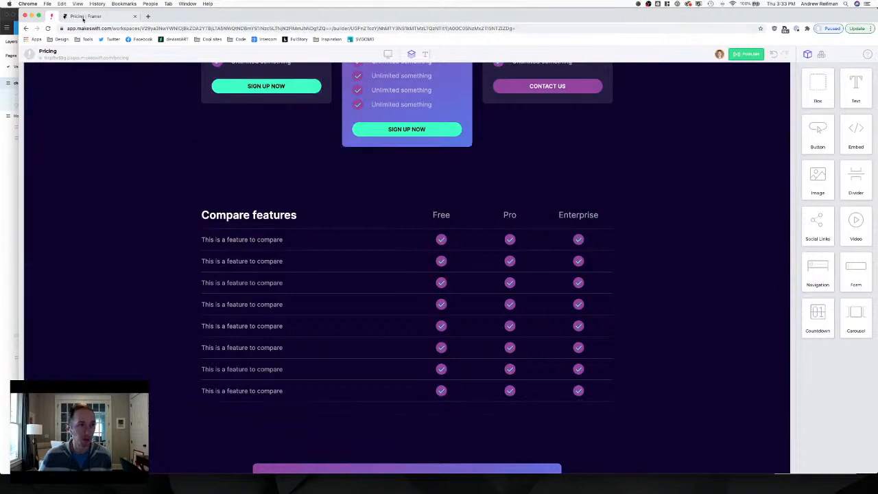
{"action": "left_click", "coordinate": [83, 19]}
{"action": "scroll", "coordinate": [144, 157], "scroll_direction": "down", "scroll_amount": 2}
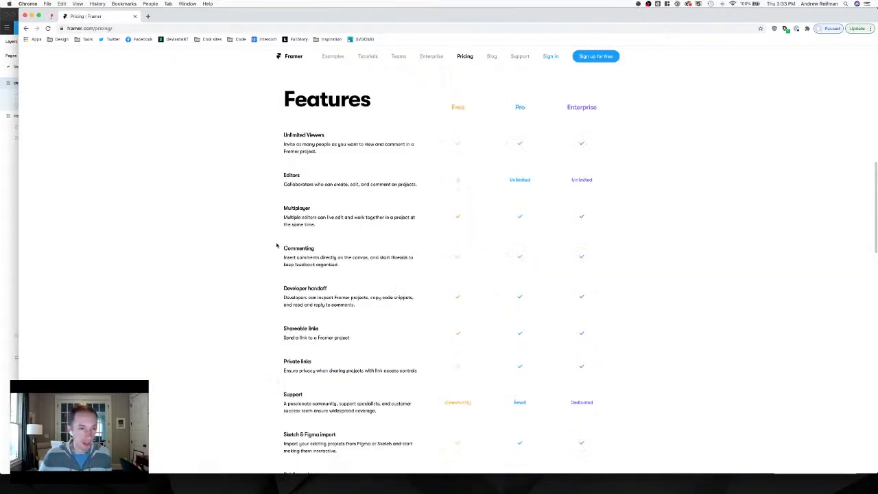
{"action": "left_click", "coordinate": [53, 17]}
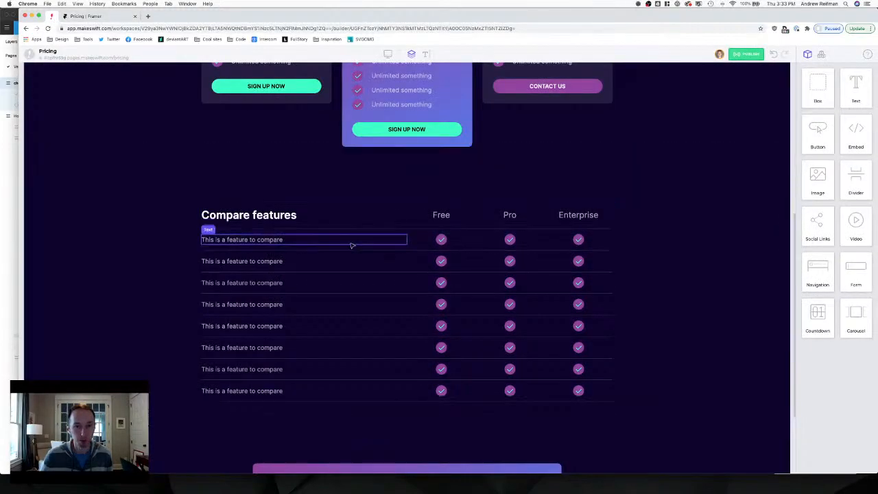
Undo the feature row duplications back to a single row.
{"action": "key", "text": "super+z"}
{"action": "key", "text": "super+z"}
{"action": "key", "text": "super+z"}
{"action": "key", "text": "super+z"}
{"action": "key", "text": "super+z"}
{"action": "key", "text": "super+z"}
{"action": "key", "text": "super+z"}
{"action": "key", "text": "super+z"}
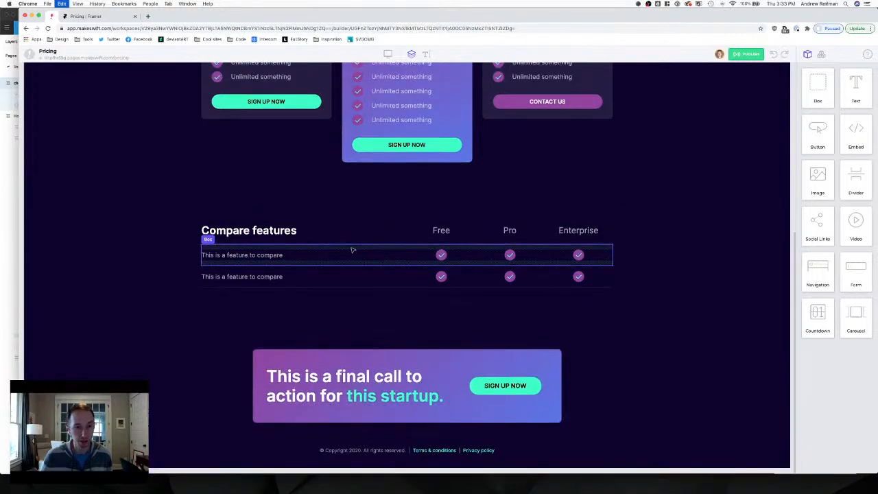
Set the feature row's bottom border width to 0.
{"action": "left_click", "coordinate": [329, 284]}
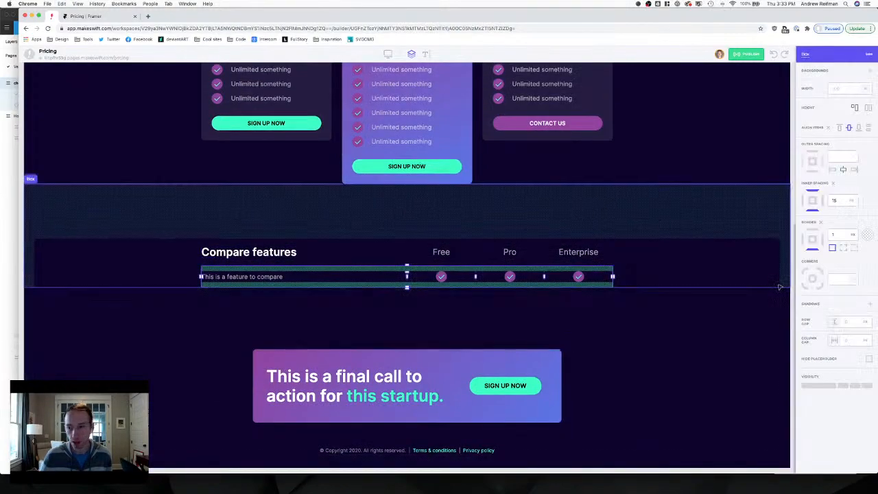
{"action": "left_click", "coordinate": [821, 223]}
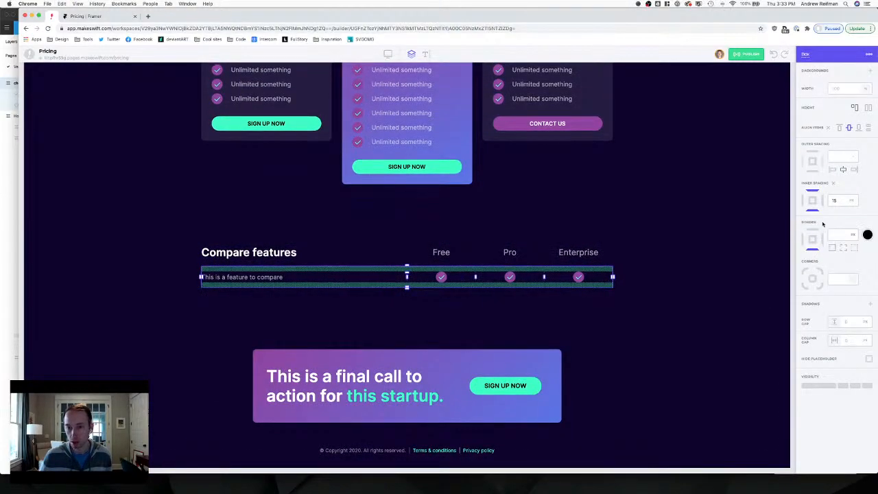
{"action": "left_click", "coordinate": [844, 237]}
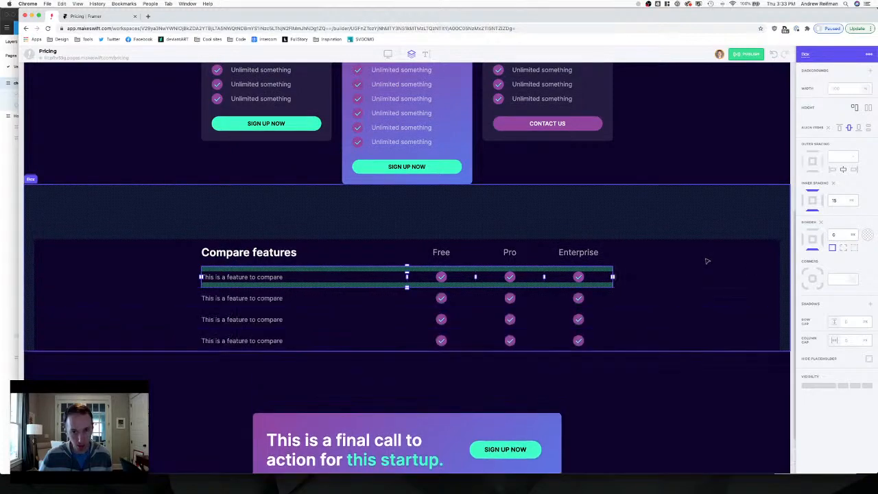
Duplicate the borderless feature row to make nine rows.
{"action": "key", "text": "super+d"}
{"action": "key", "text": "super+d"}
{"action": "key", "text": "super+d"}
{"action": "key", "text": "super+d"}
{"action": "key", "text": "super+d"}
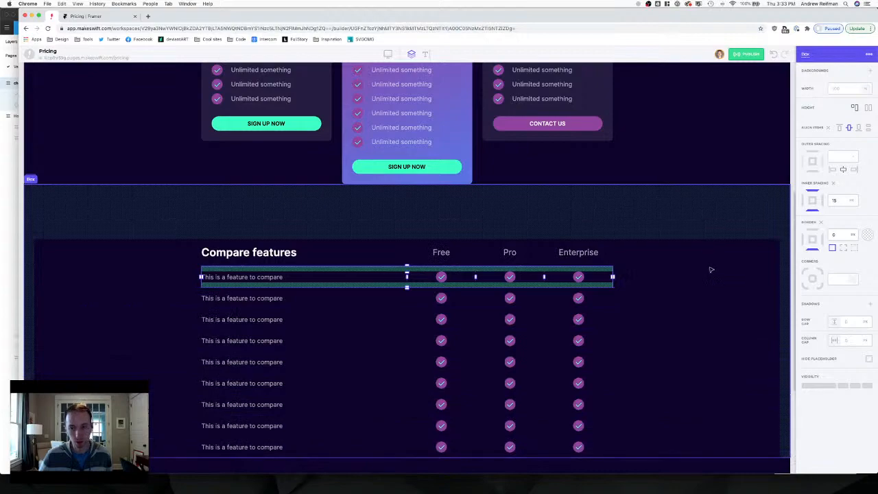
{"action": "left_click", "coordinate": [793, 264]}
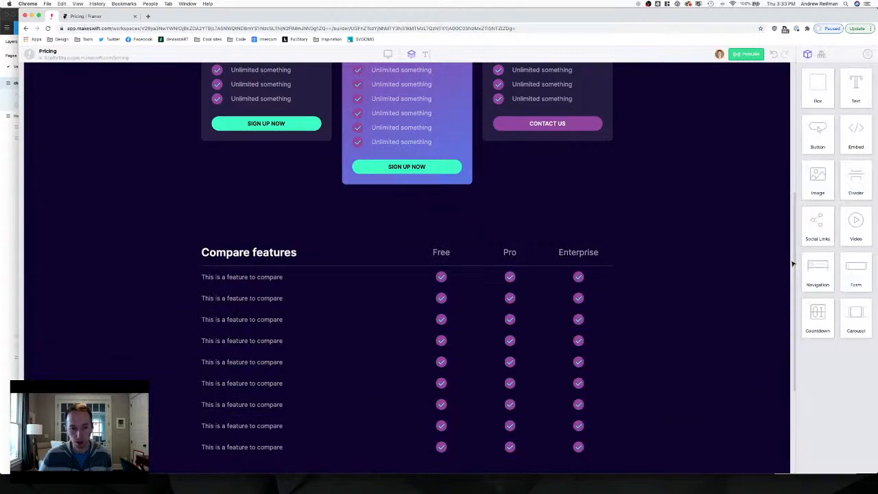
Undo all duplications of the borderless feature row.
{"action": "key", "text": "super+z"}
{"action": "key", "text": "super+z"}
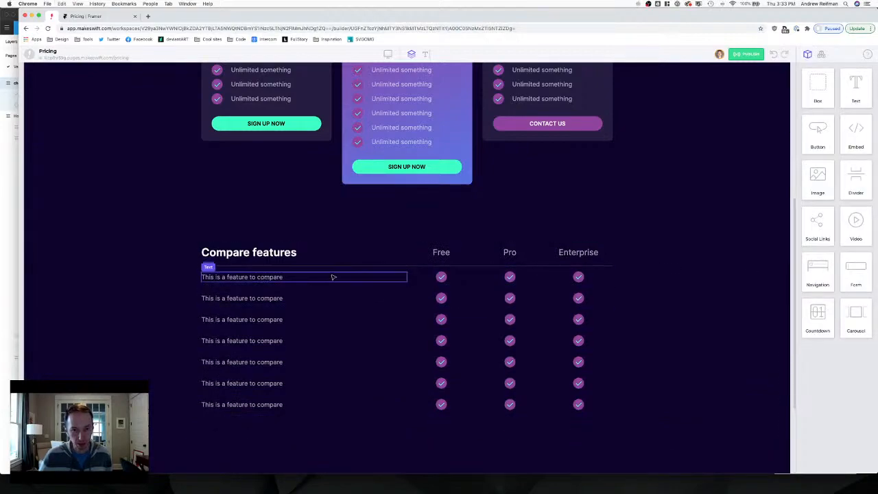
{"action": "key", "text": "super+z"}
{"action": "key", "text": "super+z"}
{"action": "key", "text": "super+z"}
{"action": "key", "text": "super+z"}
{"action": "key", "text": "super+z"}
{"action": "key", "text": "super+z"}
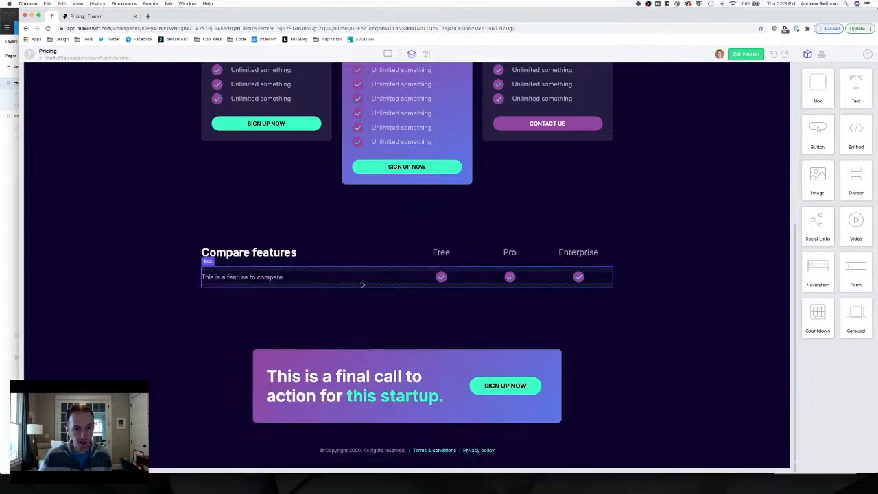
Set the feature row's bottom border width to 1 and duplicate the row to make ten feature rows.
{"action": "left_click", "coordinate": [362, 284]}
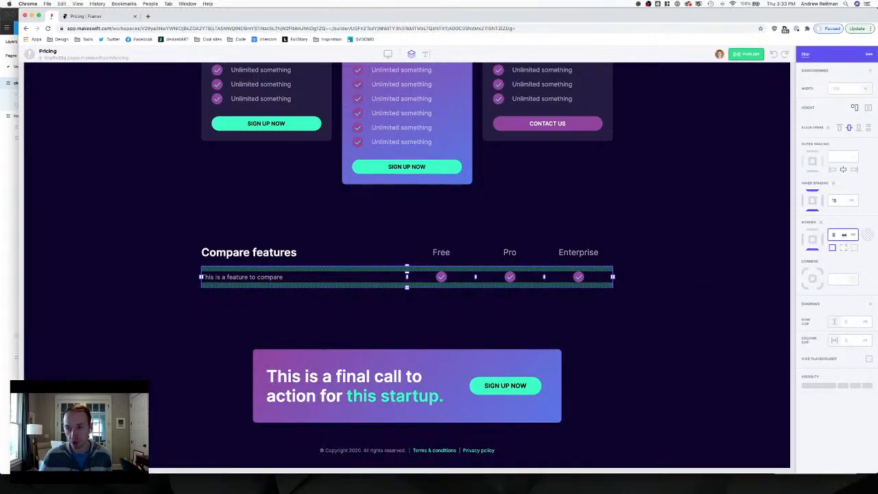
{"action": "type", "text": "1"}
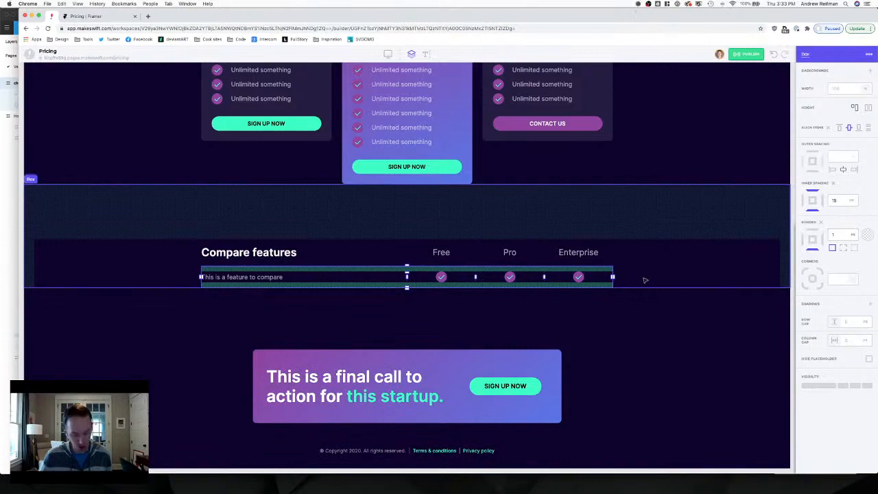
{"action": "key", "text": "super+d"}
{"action": "key", "text": "super+d"}
{"action": "key", "text": "super+d"}
{"action": "key", "text": "super+d"}
{"action": "key", "text": "super+d"}
{"action": "key", "text": "super+d"}
{"action": "key", "text": "super+d"}
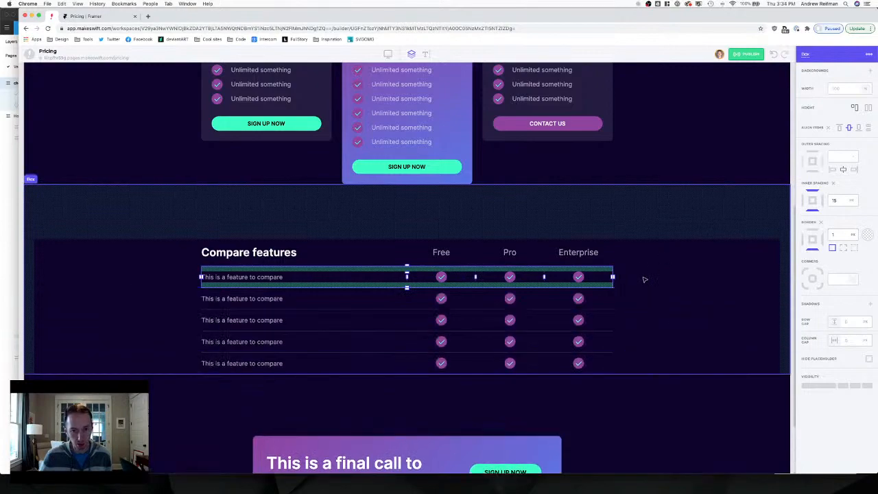
{"action": "key", "text": "super+d"}
{"action": "key", "text": "super+d"}
{"action": "scroll", "coordinate": [661, 288], "scroll_direction": "down", "scroll_amount": 3}
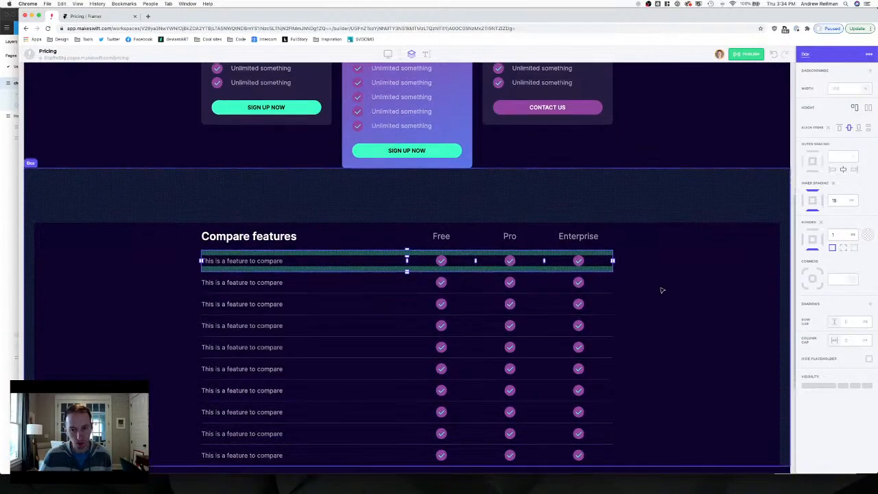
{"action": "left_click", "coordinate": [794, 243]}
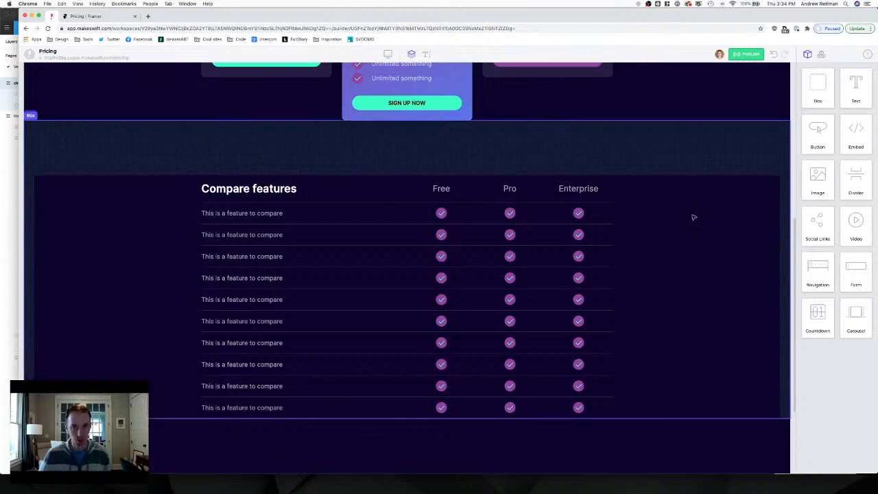
Give the outer box of the Compare features section the ID "compare".
{"action": "scroll", "coordinate": [693, 217], "scroll_direction": "up", "scroll_amount": 10}
{"action": "scroll", "coordinate": [689, 216], "scroll_direction": "down", "scroll_amount": 5}
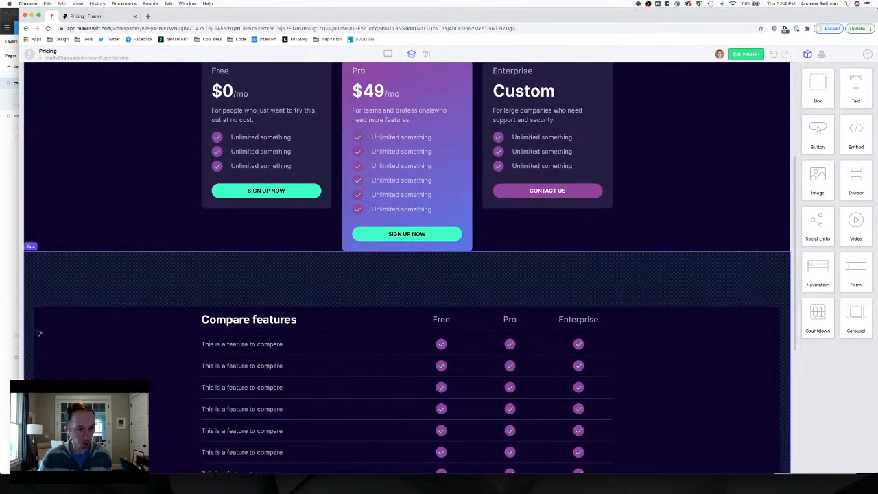
{"action": "left_click", "coordinate": [39, 333]}
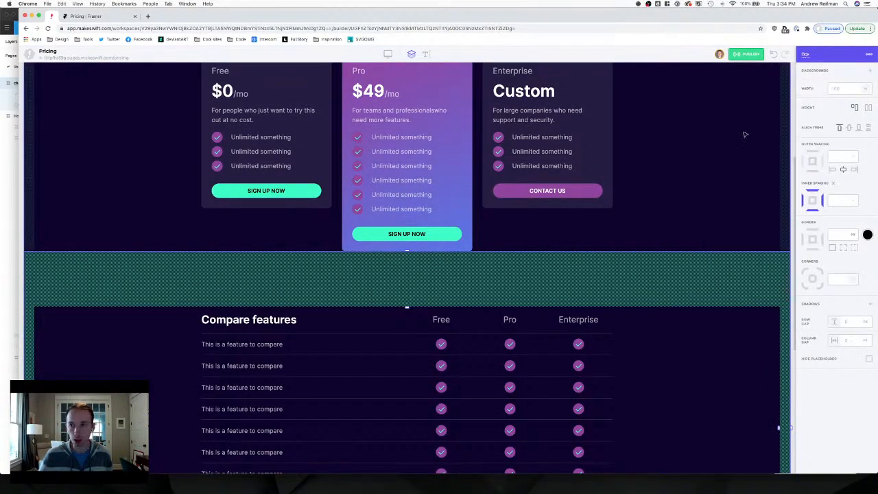
{"action": "left_click", "coordinate": [806, 53]}
{"action": "type", "text": "compare"}
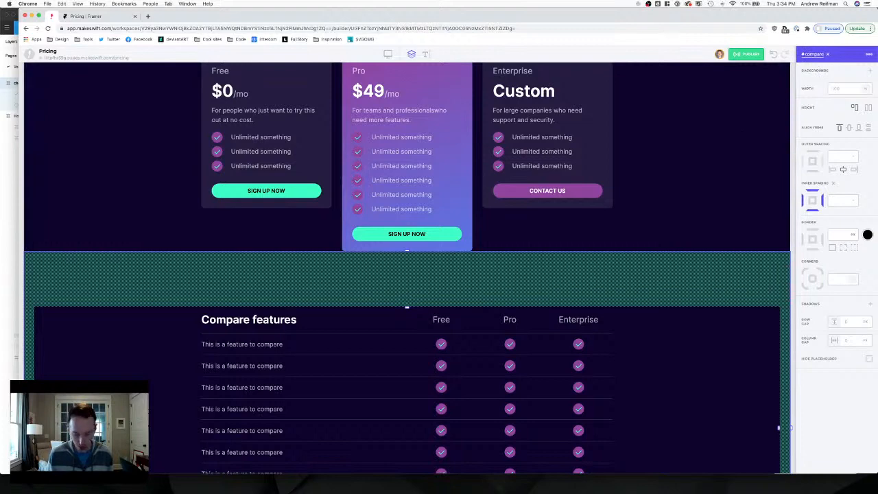
Extend the Compare features section's ID to "compare-features".
{"action": "type", "text": " feature"}
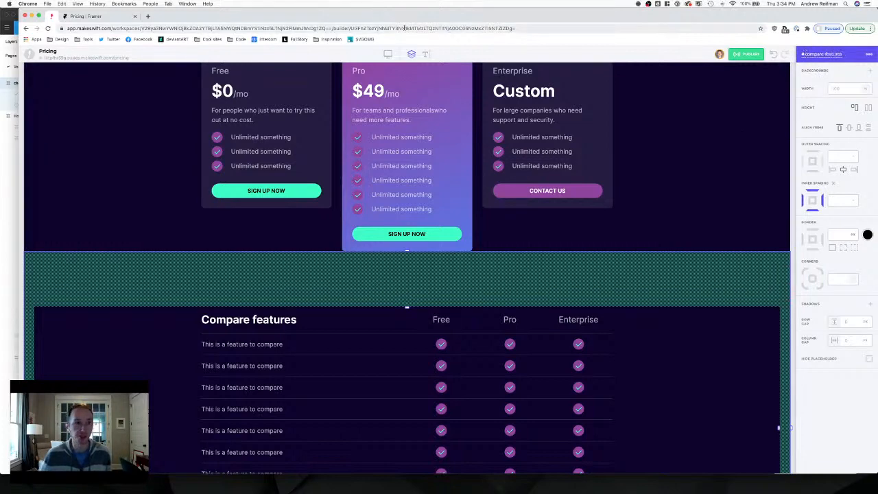
Check on Framer's pricing page how the "Compare all features" link below the plan cards leads to the feature table.
{"action": "left_click", "coordinate": [81, 19]}
{"action": "scroll", "coordinate": [172, 153], "scroll_direction": "up", "scroll_amount": 10}
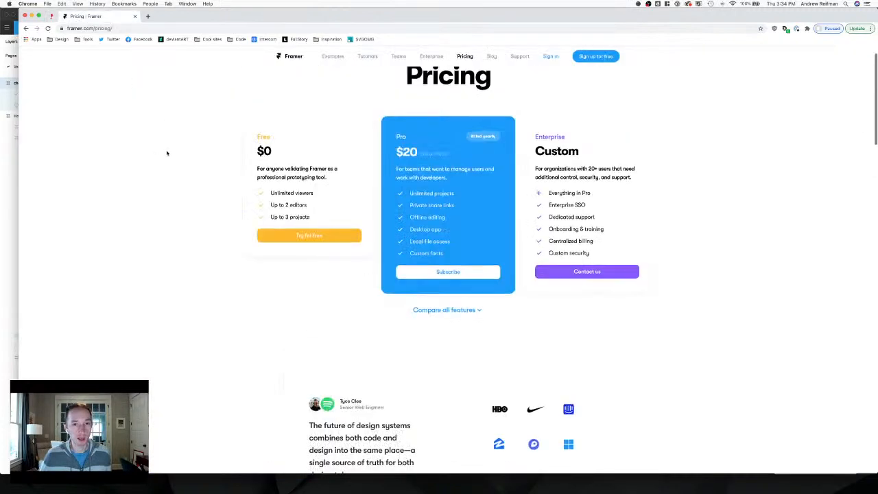
{"action": "left_click", "coordinate": [443, 342]}
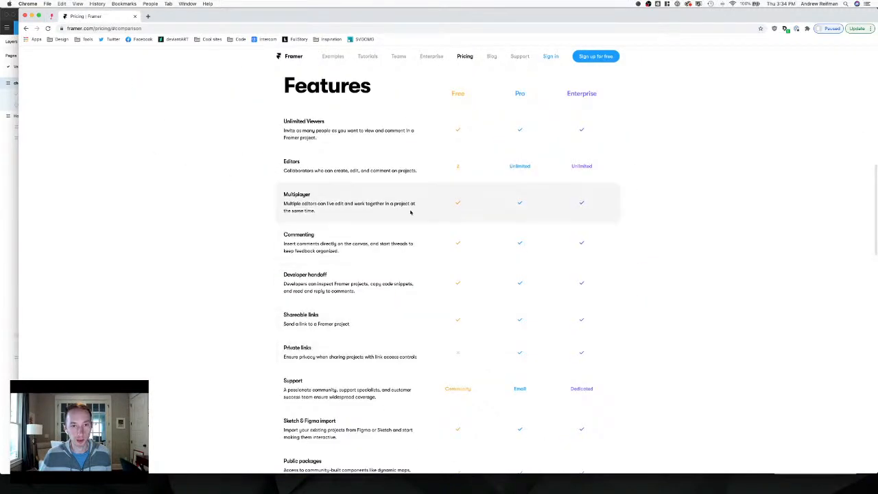
{"action": "scroll", "coordinate": [409, 181], "scroll_direction": "up", "scroll_amount": 4}
{"action": "scroll", "coordinate": [432, 226], "scroll_direction": "up", "scroll_amount": 4}
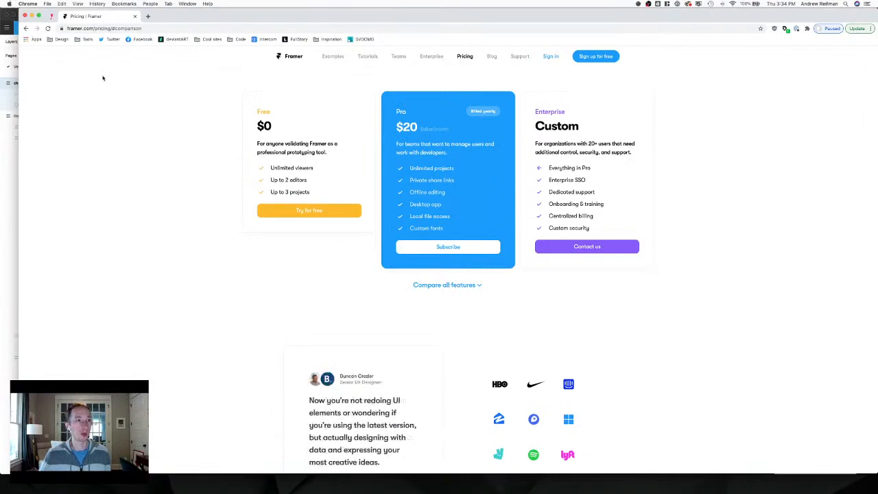
{"action": "left_click", "coordinate": [51, 17]}
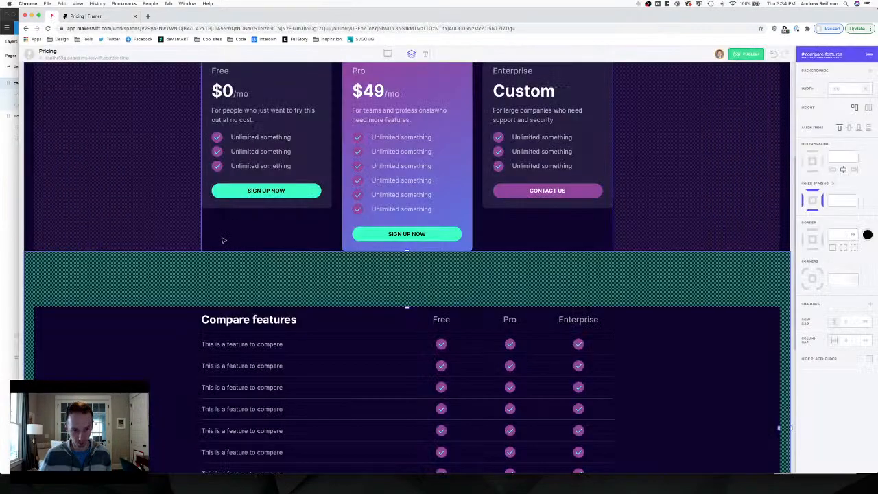
{"action": "key", "text": "Escape"}
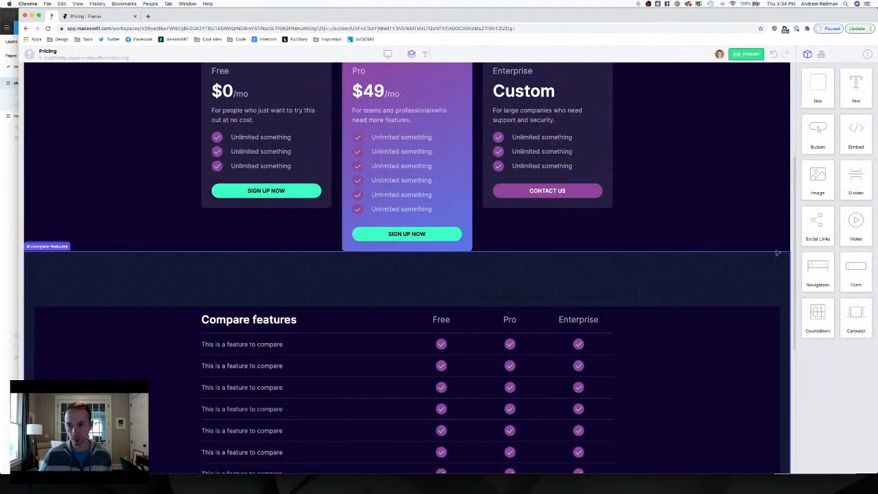
{"action": "scroll", "coordinate": [686, 226], "scroll_direction": "up", "scroll_amount": 1}
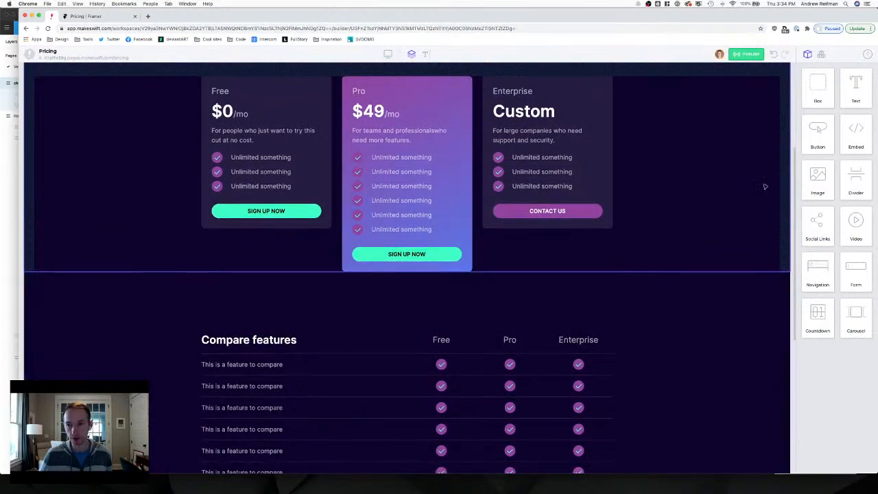
{"action": "left_click", "coordinate": [539, 158]}
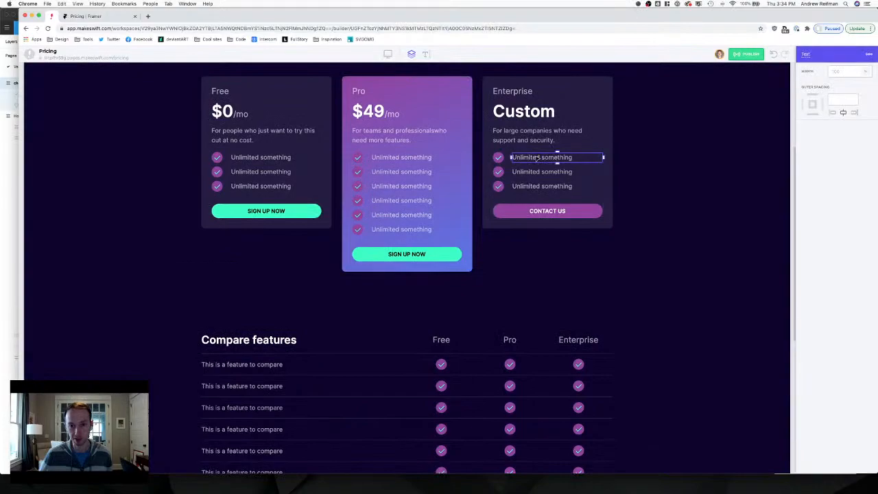
{"action": "key", "text": "super+v"}
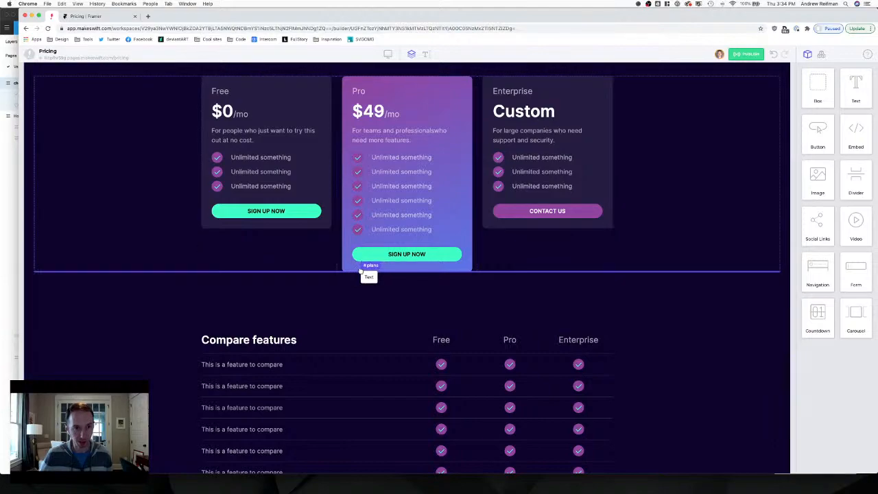
{"action": "scroll", "coordinate": [362, 270], "scroll_direction": "up", "scroll_amount": 2}
{"action": "left_click_drag", "start_coordinate": [361, 271], "coordinate": [364, 334]}
{"action": "left_click", "coordinate": [77, 339]}
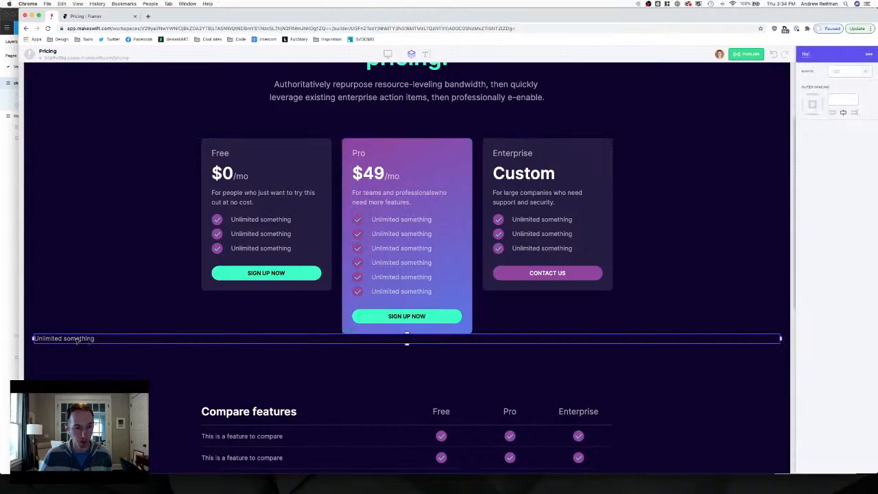
{"action": "double_click", "coordinate": [77, 339]}
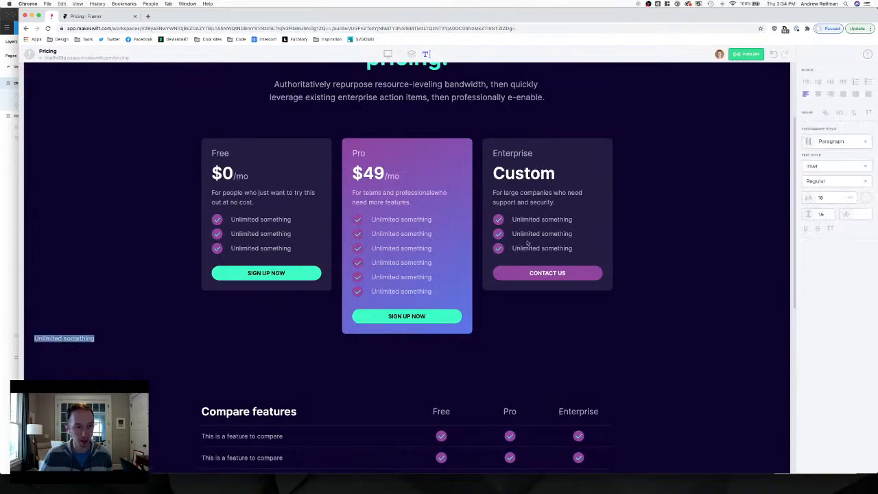
{"action": "left_click", "coordinate": [819, 95]}
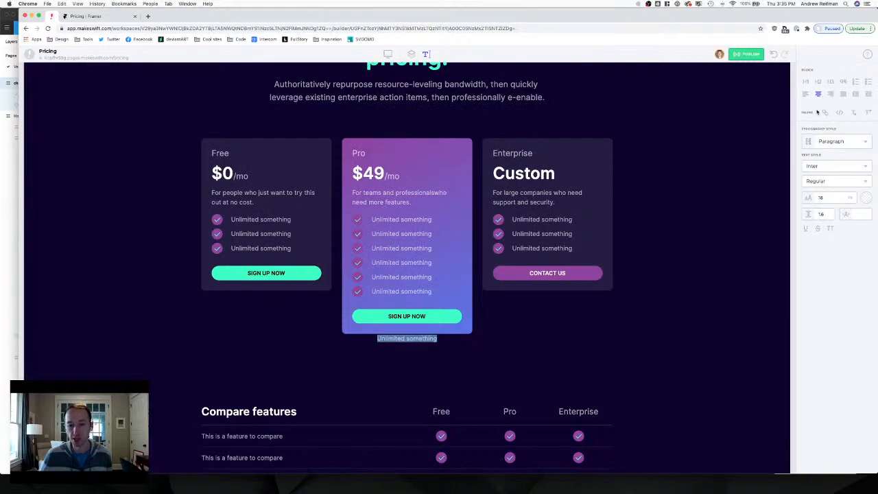
{"action": "left_click", "coordinate": [792, 108]}
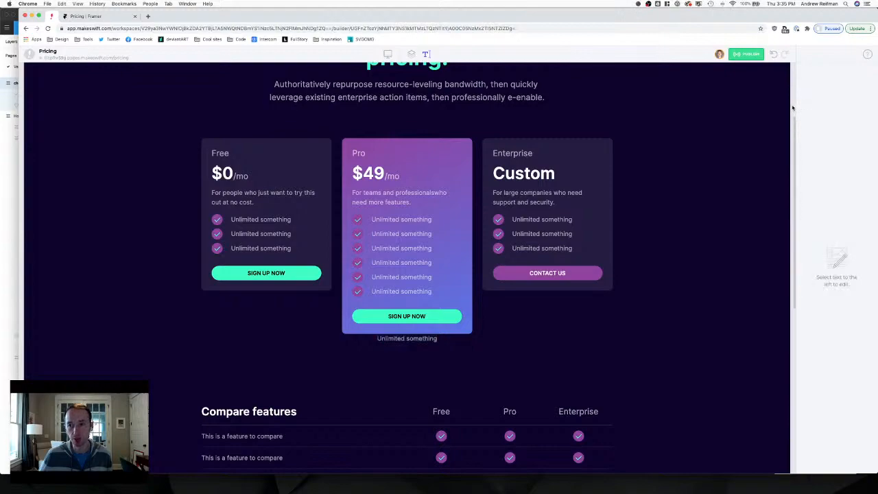
{"action": "double_click", "coordinate": [415, 338]}
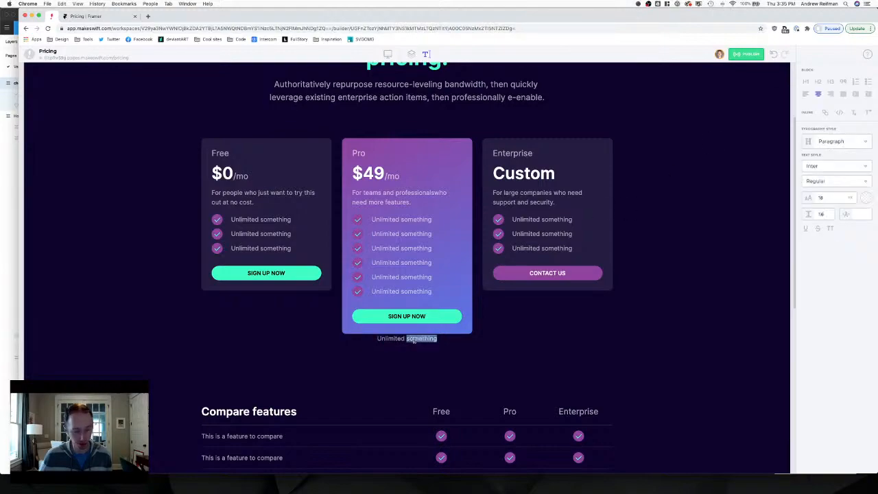
{"action": "key", "text": "Escape"}
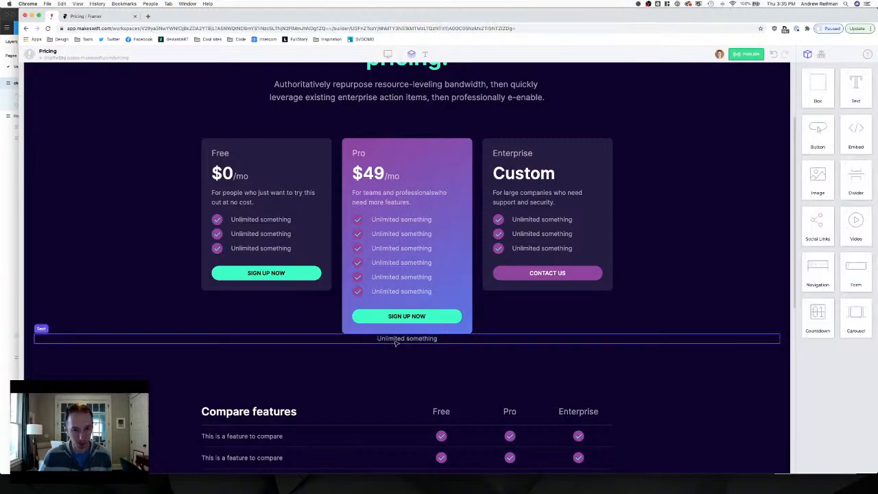
{"action": "left_click", "coordinate": [397, 342]}
{"action": "key", "text": "Delete"}
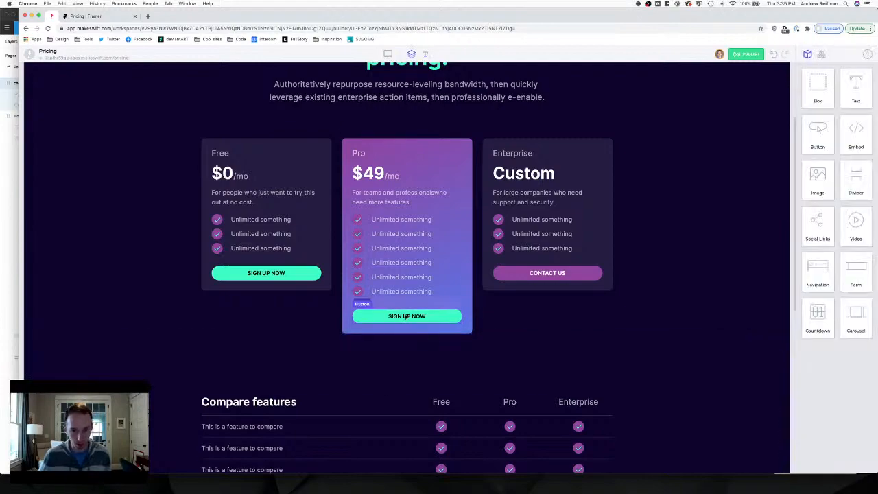
Place a copy of the Pro card's "Sign up now" button centered below the plan cards and clear its width setting.
{"action": "left_click", "coordinate": [406, 316]}
{"action": "key", "text": "Escape"}
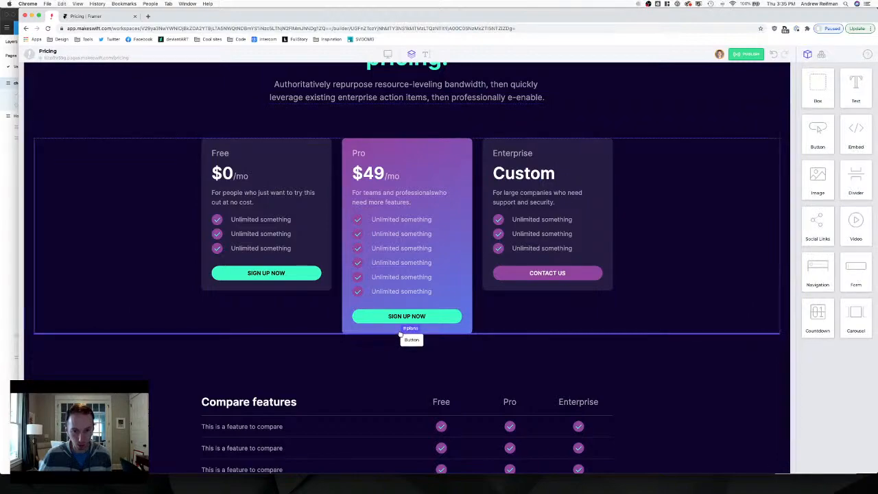
{"action": "left_click_drag", "start_coordinate": [401, 335], "coordinate": [401, 336]}
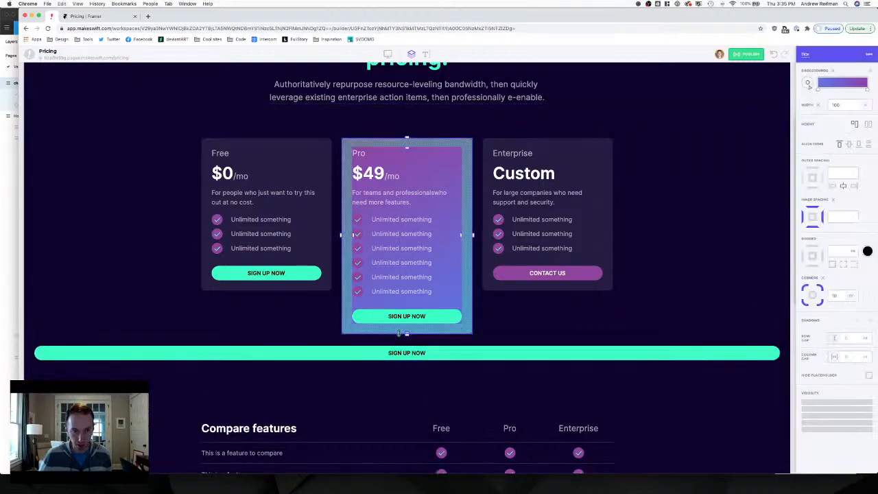
{"action": "left_click", "coordinate": [406, 354]}
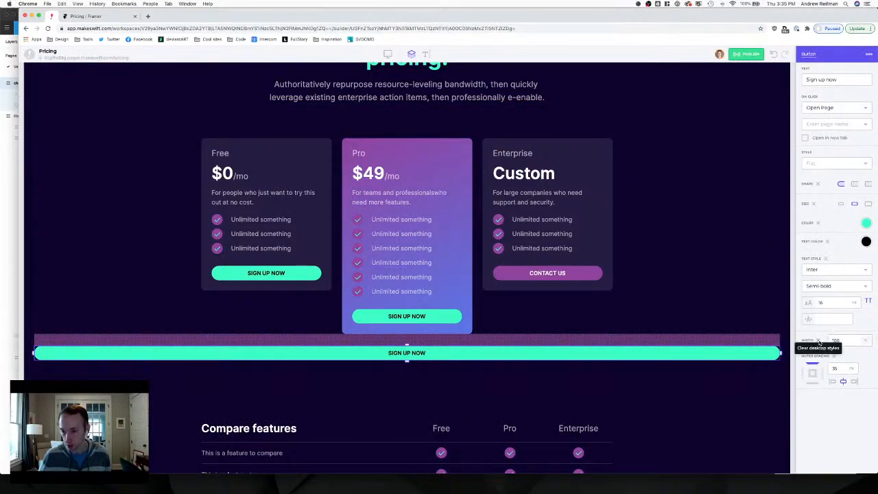
{"action": "left_click", "coordinate": [818, 341]}
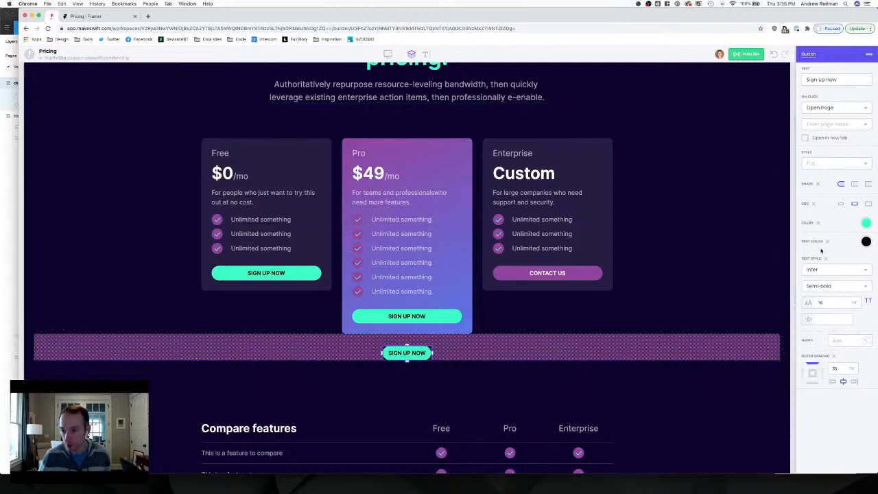
Give the button below the plan cards the Clear style and the same mint green text color as its button color.
{"action": "left_click", "coordinate": [811, 163]}
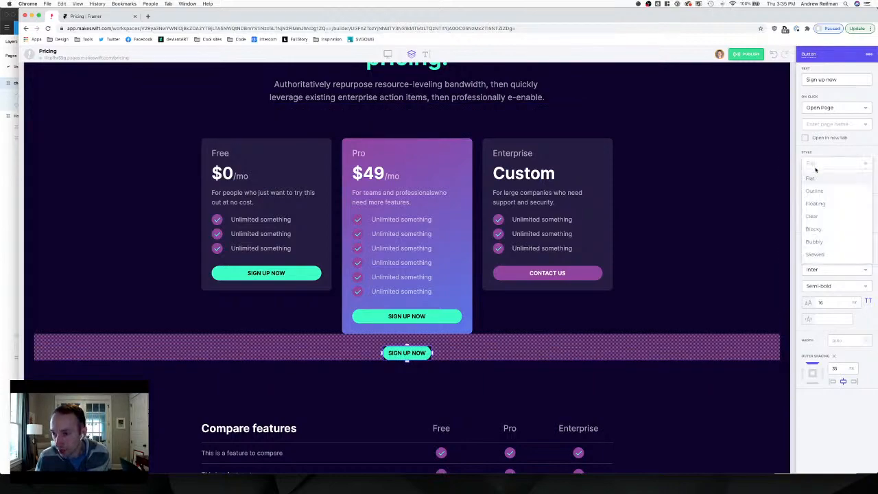
{"action": "left_click", "coordinate": [814, 216]}
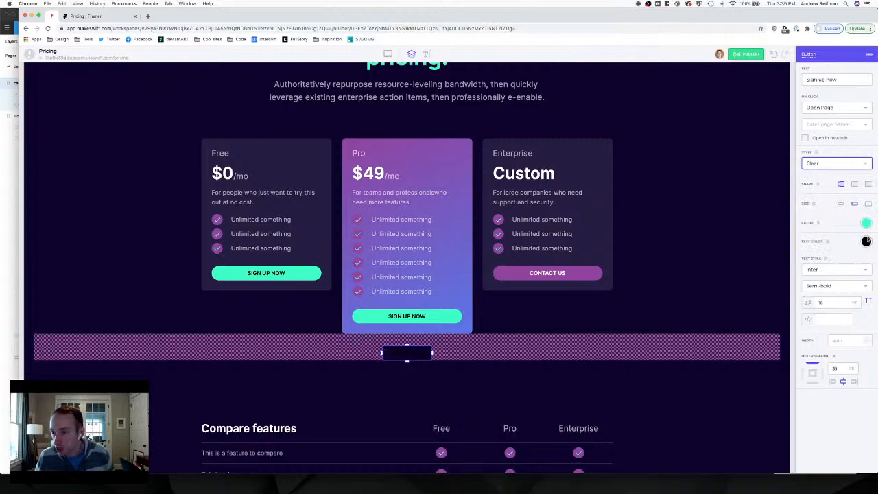
{"action": "left_click", "coordinate": [867, 241]}
{"action": "left_click", "coordinate": [806, 298]}
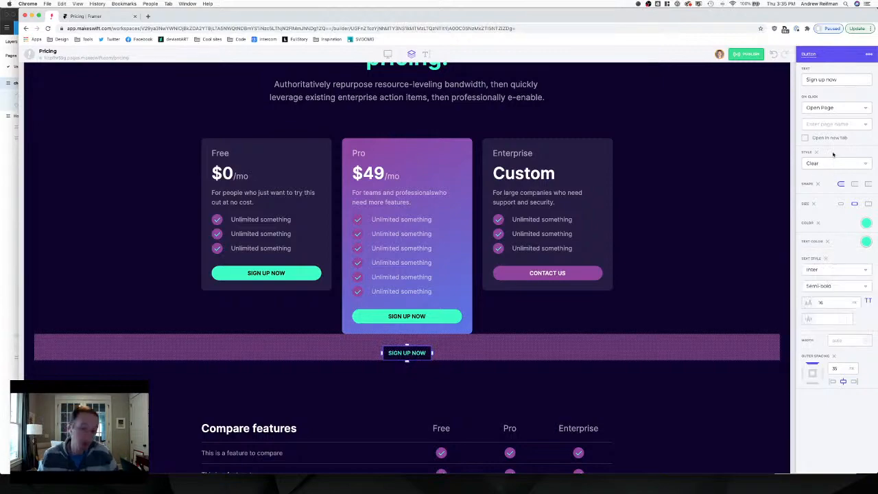
{"action": "left_click", "coordinate": [750, 170]}
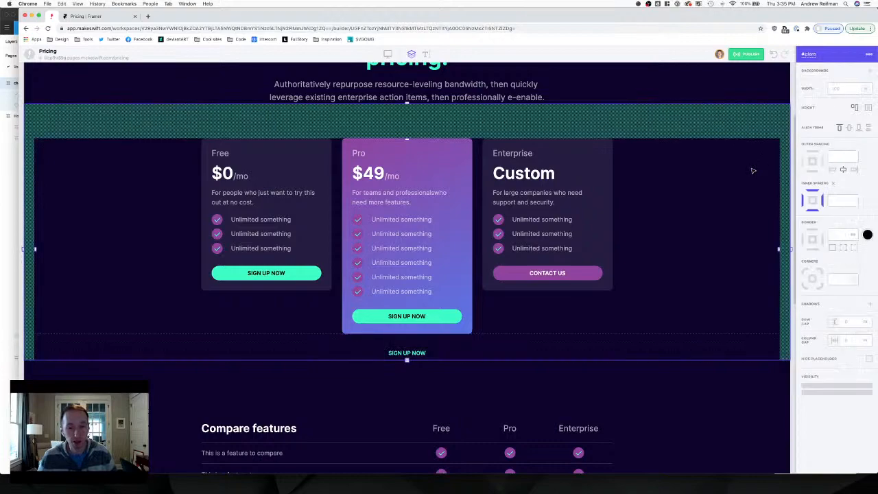
Change the text of the clear button below the plan cards to "Compare features".
{"action": "left_click", "coordinate": [405, 352]}
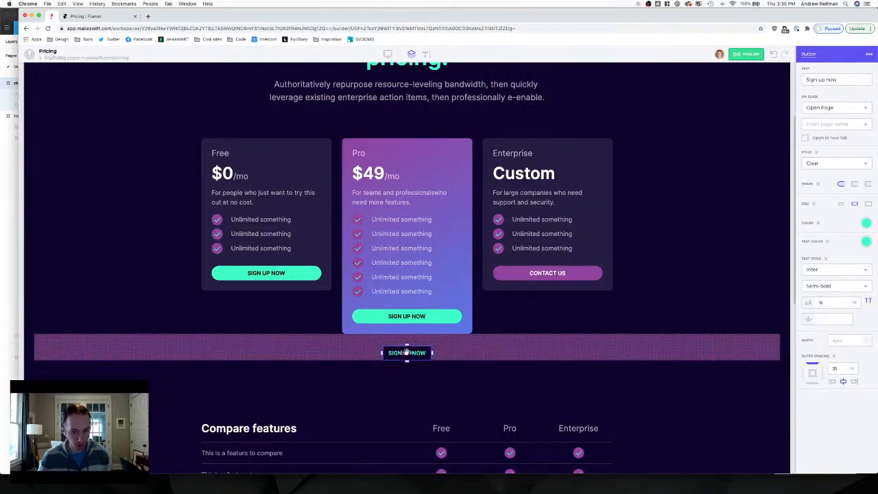
{"action": "left_click", "coordinate": [820, 80]}
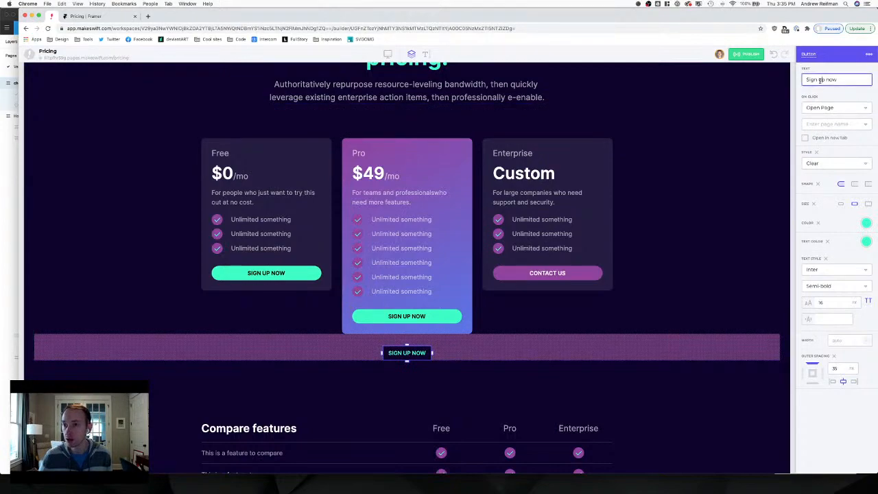
{"action": "type", "text": "Compa"}
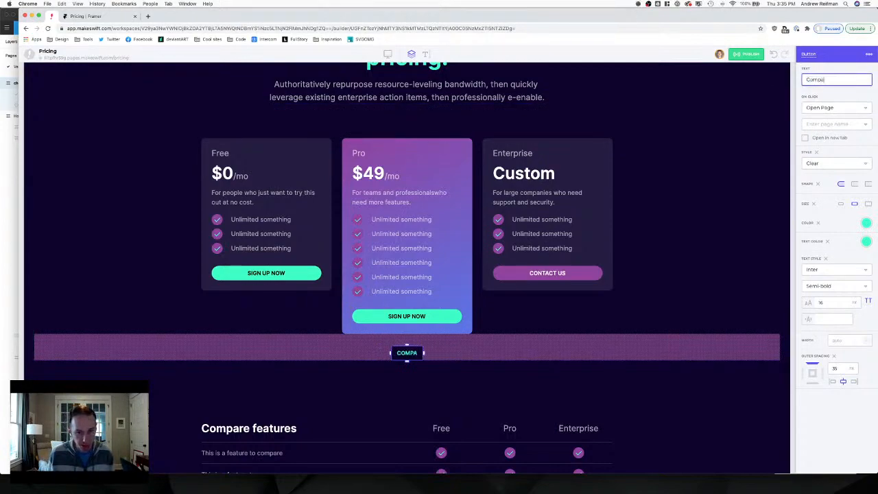
{"action": "type", "text": "re features"}
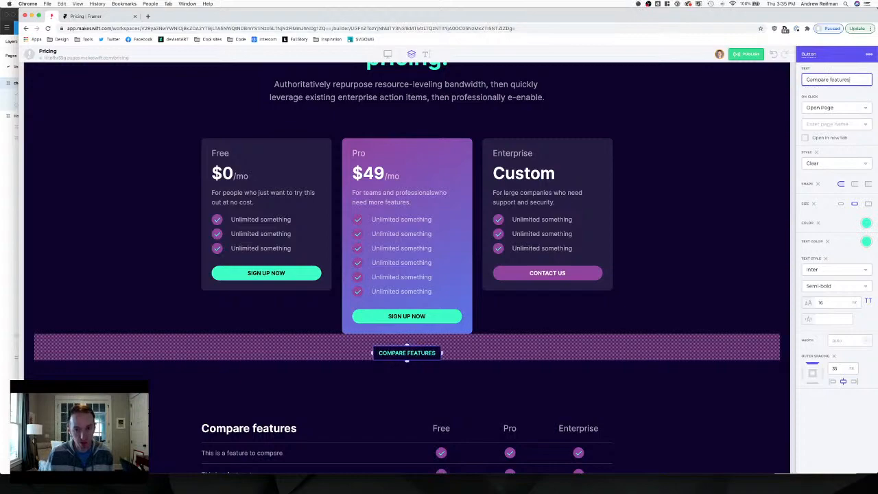
Make the Compare features button scroll to the element "compare-features".
{"action": "left_click", "coordinate": [828, 108]}
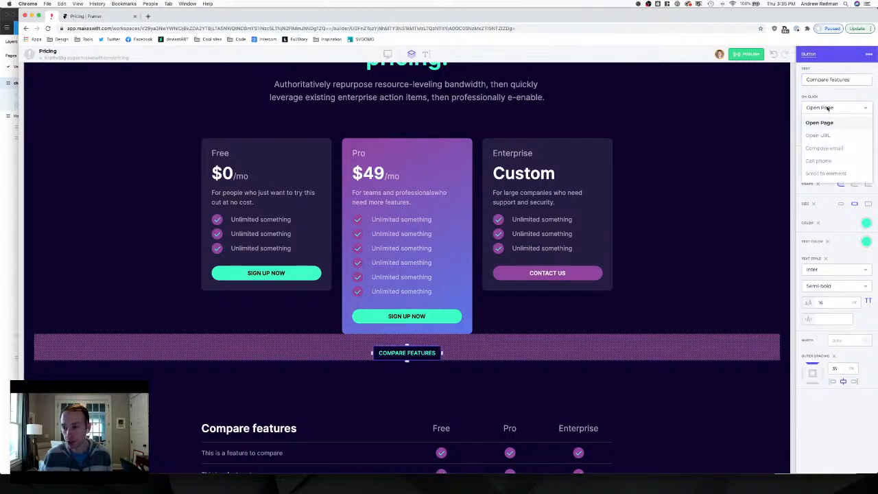
{"action": "left_click", "coordinate": [822, 173]}
{"action": "left_click", "coordinate": [866, 125]}
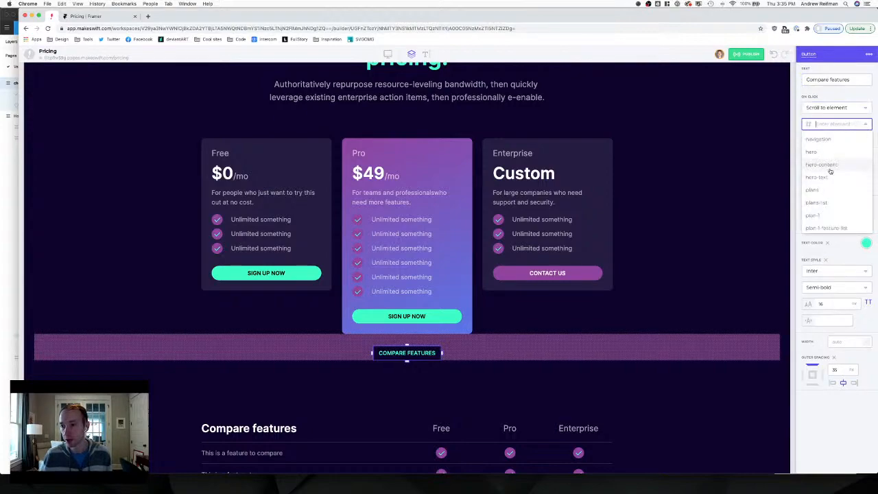
{"action": "scroll", "coordinate": [830, 172], "scroll_direction": "down", "scroll_amount": 2}
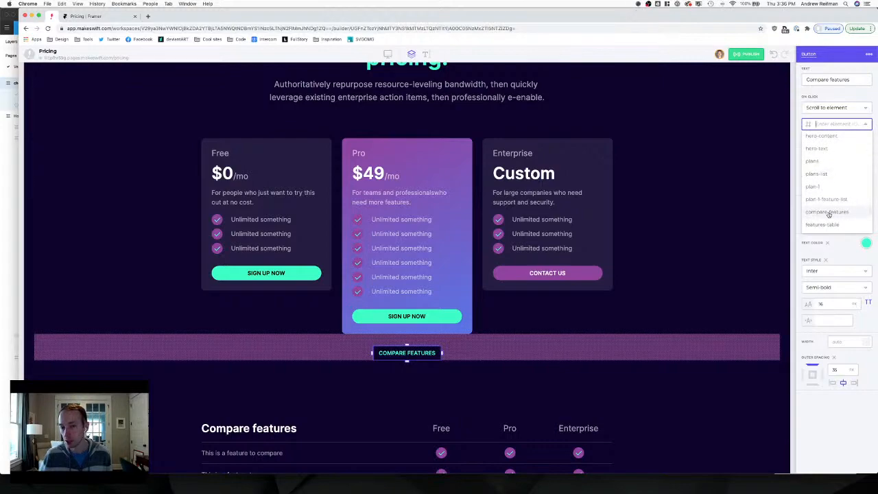
{"action": "left_click", "coordinate": [829, 213]}
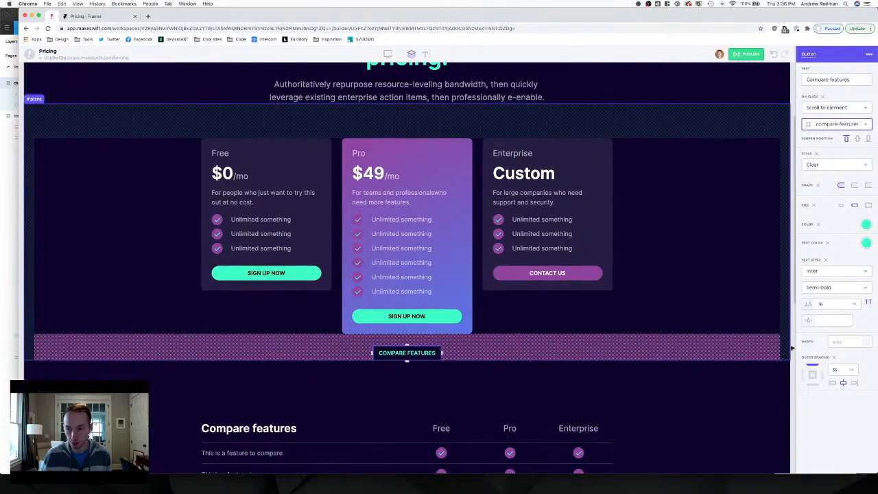
Reduce the Compare features button's font size to 14.
{"action": "left_click_drag", "start_coordinate": [830, 304], "coordinate": [825, 304]}
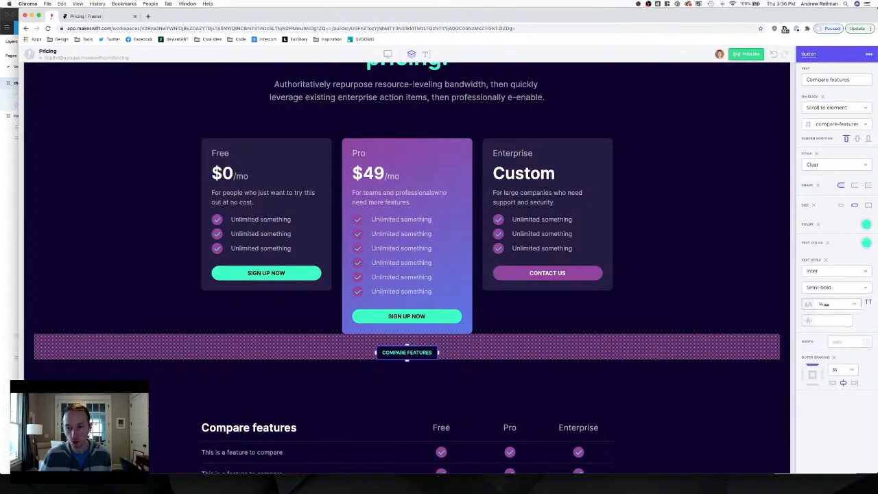
{"action": "left_click", "coordinate": [781, 284]}
{"action": "scroll", "coordinate": [779, 284], "scroll_direction": "down", "scroll_amount": 2}
{"action": "key", "text": "Escape"}
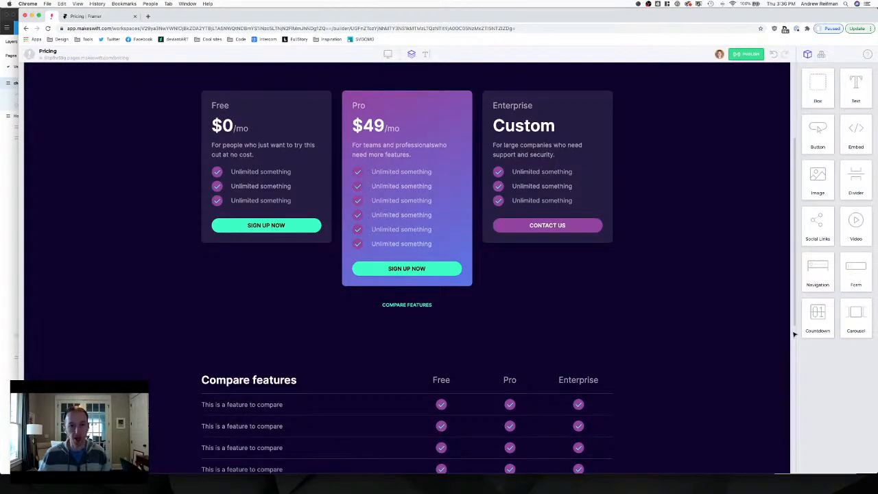
{"action": "left_click", "coordinate": [426, 306]}
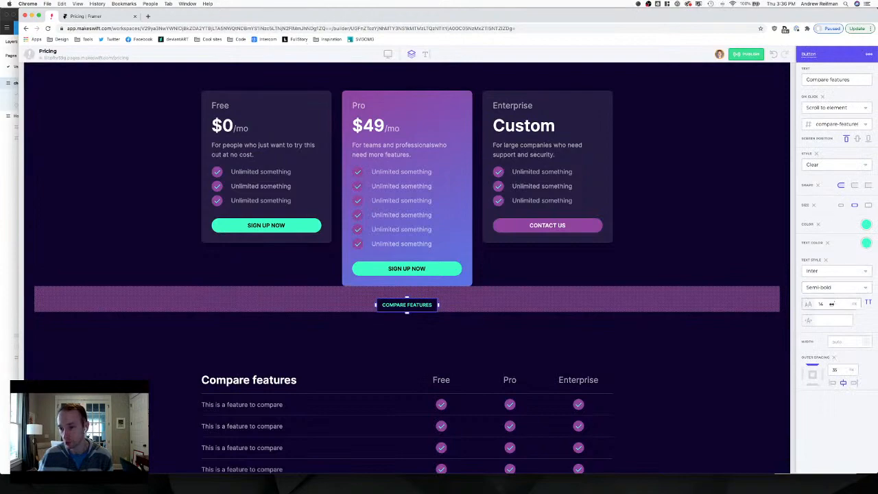
Set the Compare features button's font size to 16 and its top outer spacing to 40.
{"action": "left_click", "coordinate": [834, 304]}
{"action": "key", "text": "Up"}
{"action": "key", "text": "Up"}
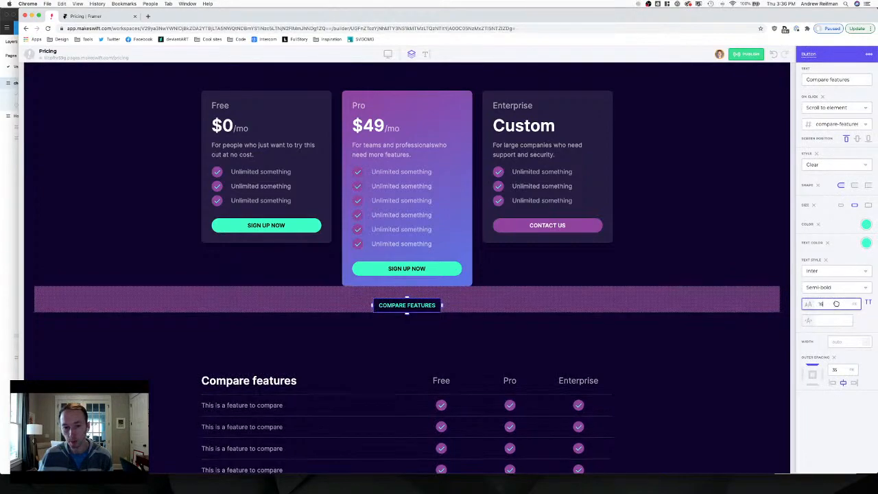
{"action": "left_click_drag", "start_coordinate": [407, 293], "coordinate": [408, 296]}
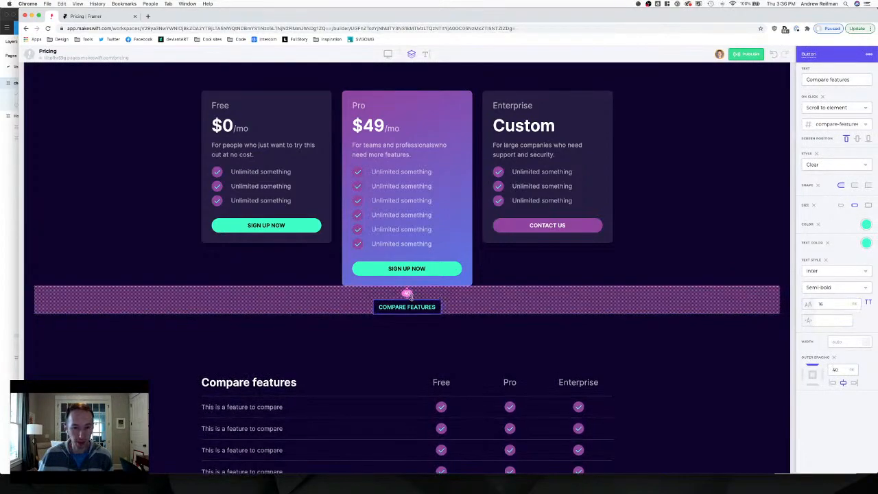
{"action": "left_click", "coordinate": [793, 308]}
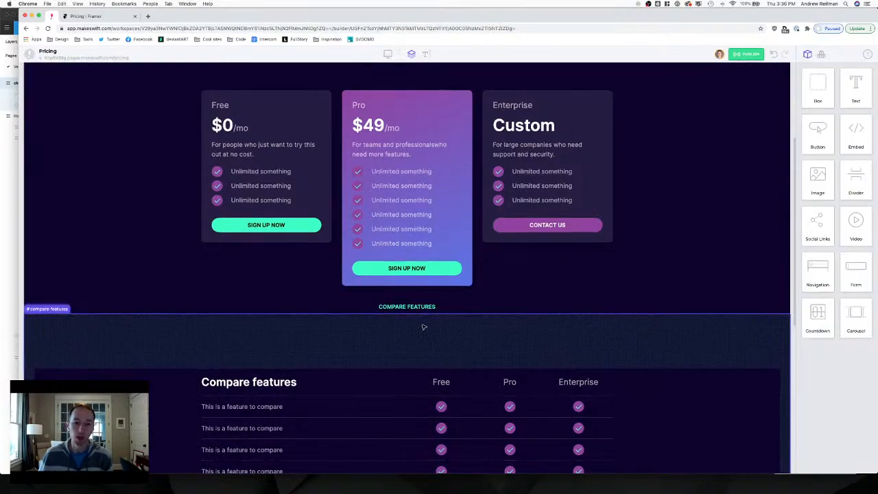
Review the Compare features button's scroll target, the comparison table it points to, and the rest of the pricing page.
{"action": "scroll", "coordinate": [424, 328], "scroll_direction": "down", "scroll_amount": 4}
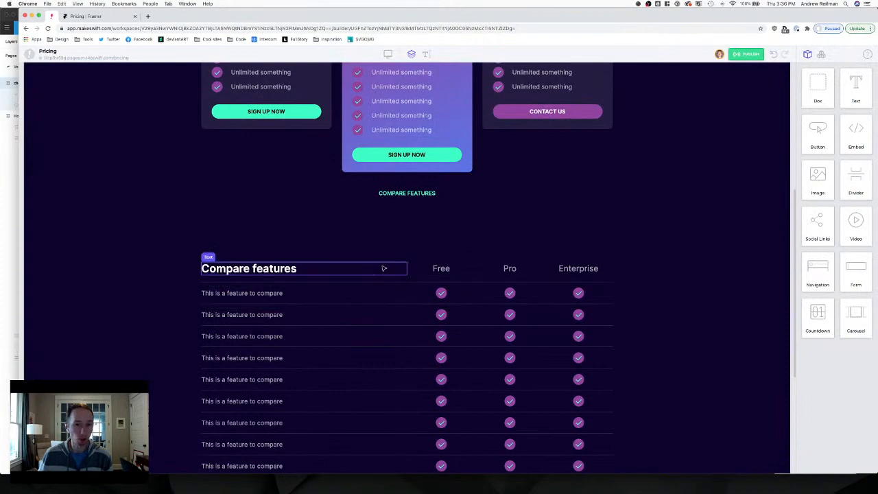
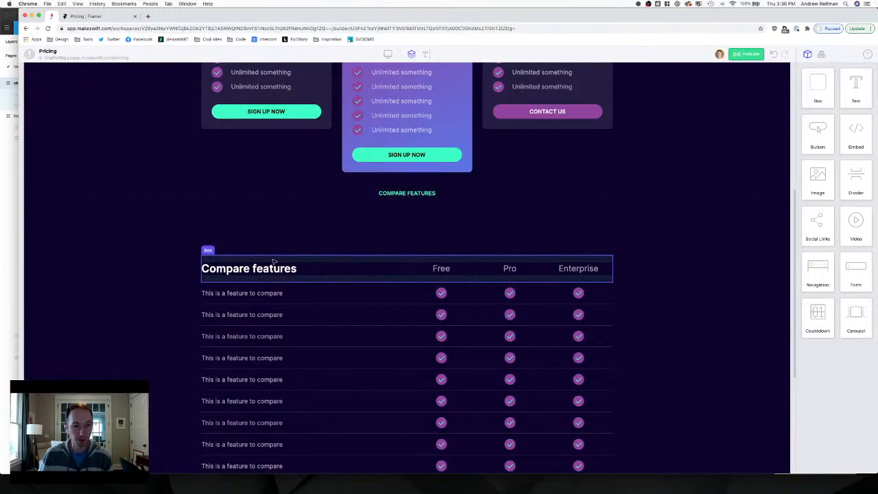
{"action": "left_click", "coordinate": [397, 192]}
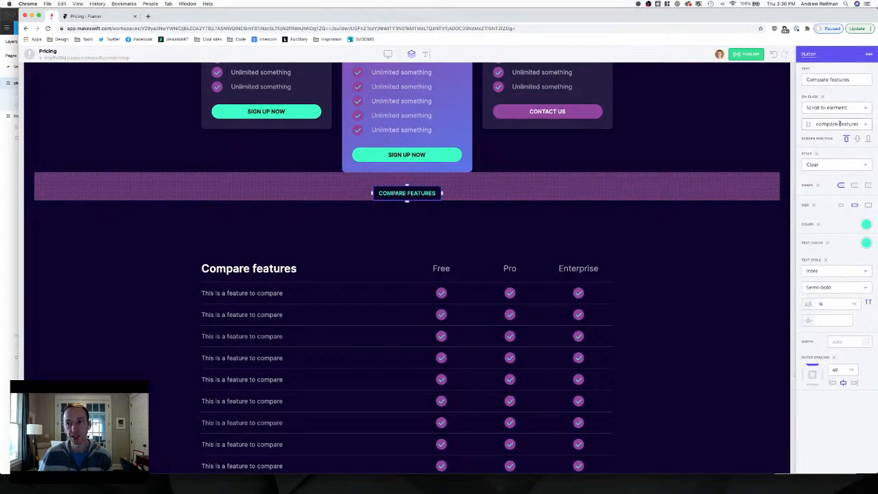
{"action": "left_click", "coordinate": [793, 184]}
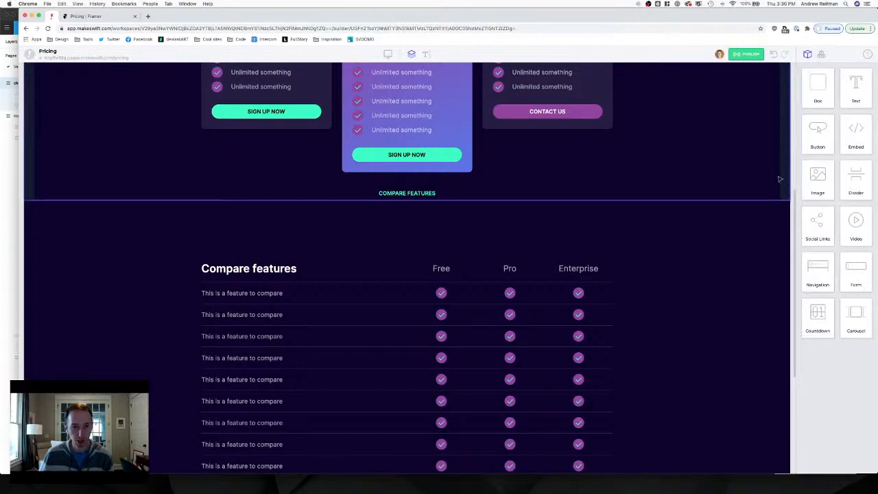
{"action": "scroll", "coordinate": [764, 176], "scroll_direction": "down", "scroll_amount": 2}
{"action": "left_click", "coordinate": [667, 167]}
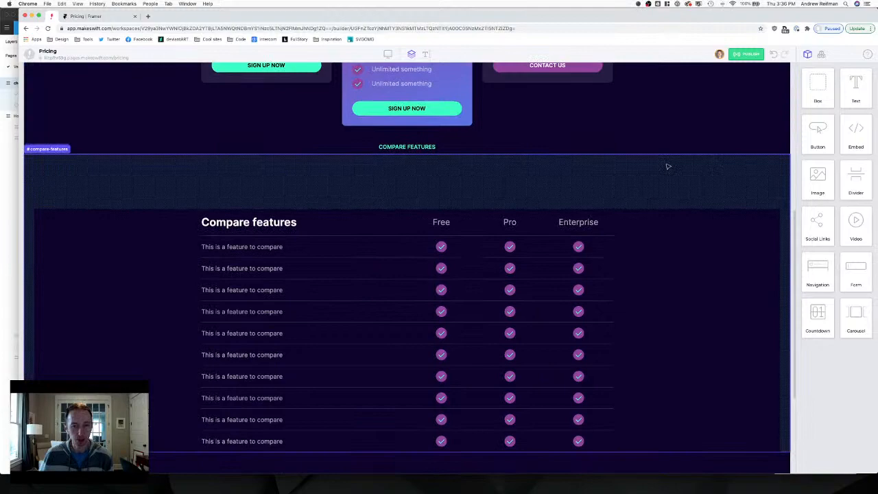
{"action": "scroll", "coordinate": [667, 167], "scroll_direction": "up", "scroll_amount": 3}
{"action": "scroll", "coordinate": [668, 168], "scroll_direction": "down", "scroll_amount": 10}
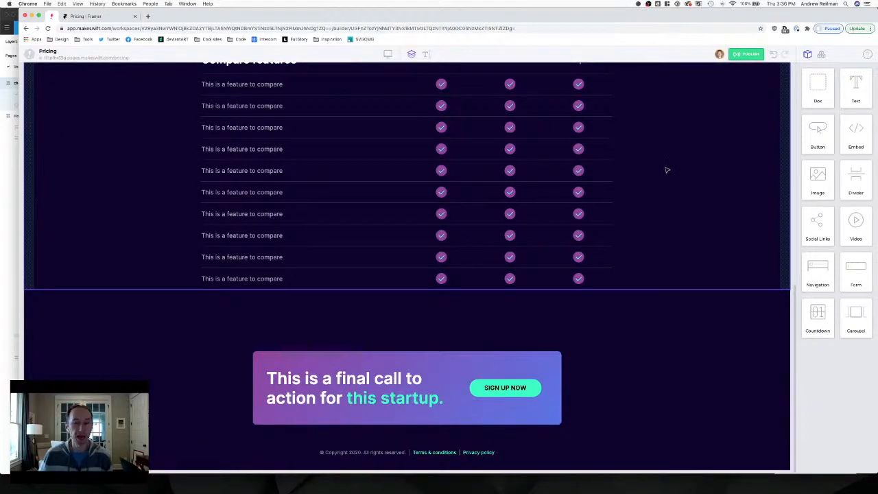
{"action": "scroll", "coordinate": [667, 170], "scroll_direction": "up", "scroll_amount": 14}
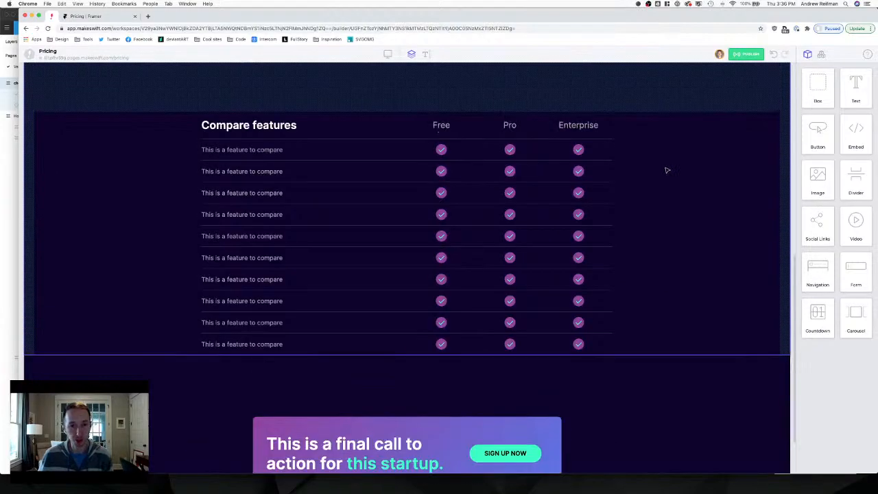
{"action": "scroll", "coordinate": [666, 169], "scroll_direction": "down", "scroll_amount": 2}
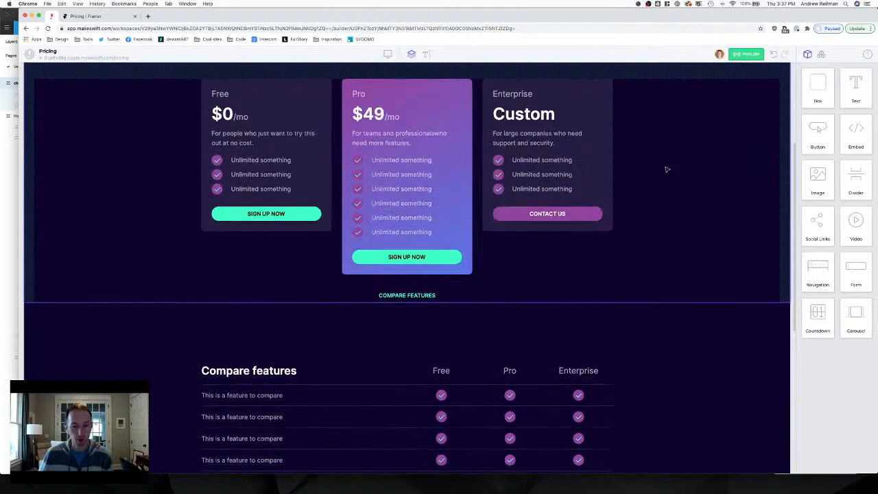
{"action": "scroll", "coordinate": [663, 171], "scroll_direction": "up", "scroll_amount": 9}
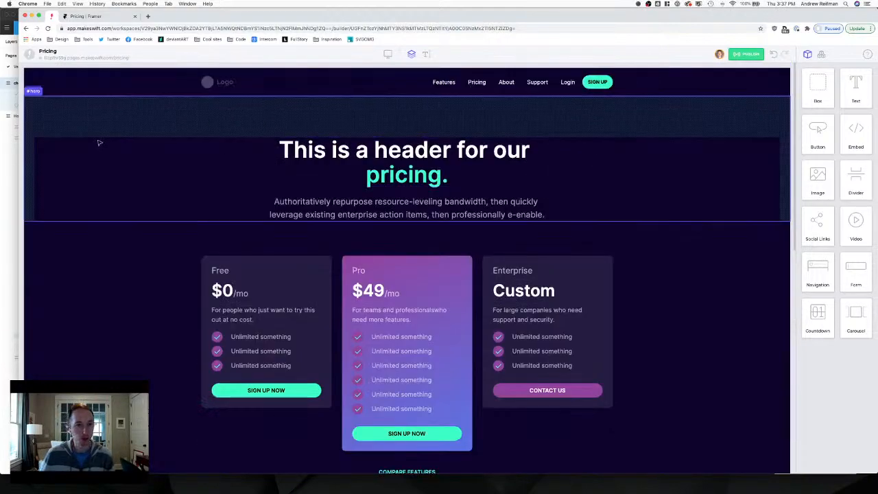
Copy the hero section with the pricing header and paste it between the comparison table and the final call to action.
{"action": "left_click", "coordinate": [52, 140]}
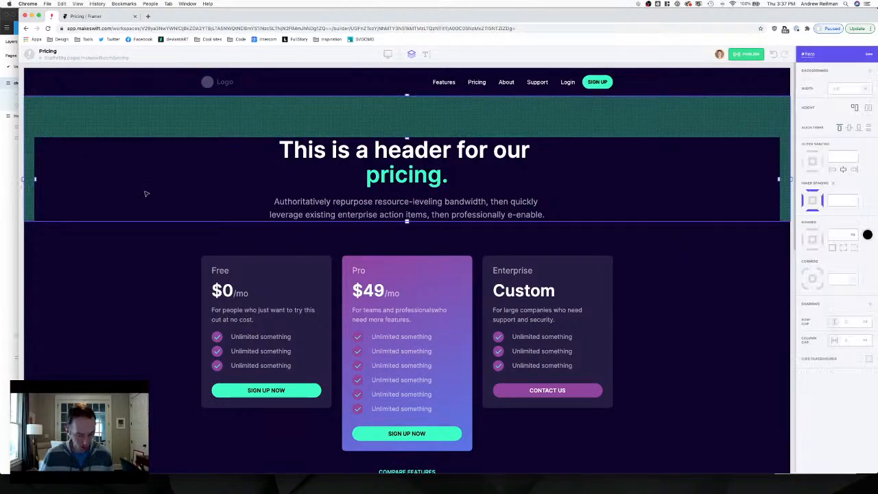
{"action": "scroll", "coordinate": [147, 195], "scroll_direction": "down", "scroll_amount": 10}
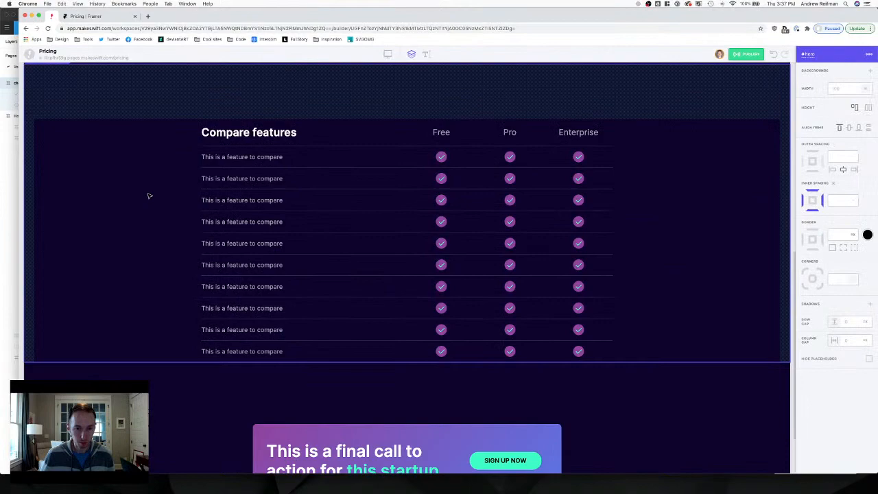
{"action": "key", "text": "super+v"}
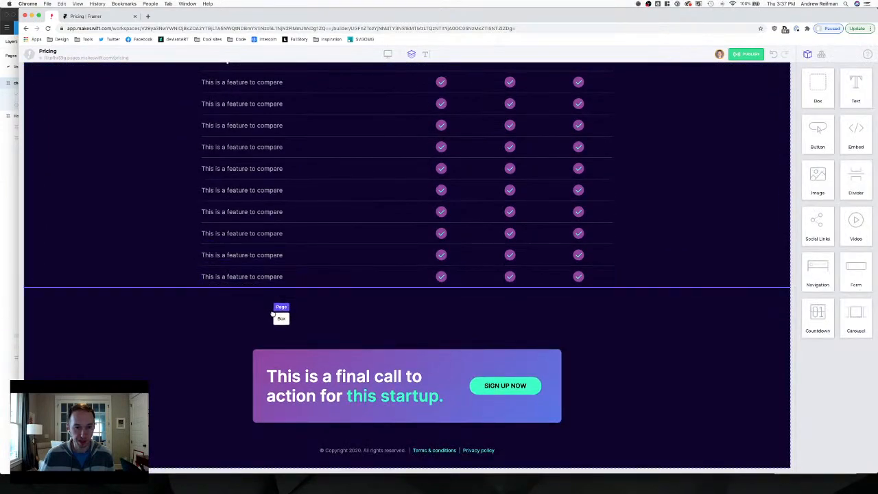
{"action": "left_click", "coordinate": [277, 314]}
{"action": "scroll", "coordinate": [305, 315], "scroll_direction": "down", "scroll_amount": 2}
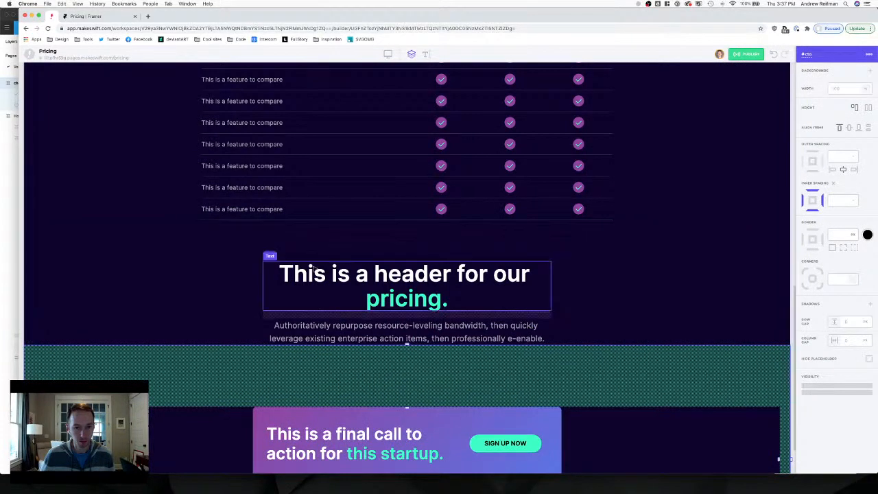
Increase the top inner spacing of the pasted header section below the comparison table.
{"action": "left_click", "coordinate": [382, 251]}
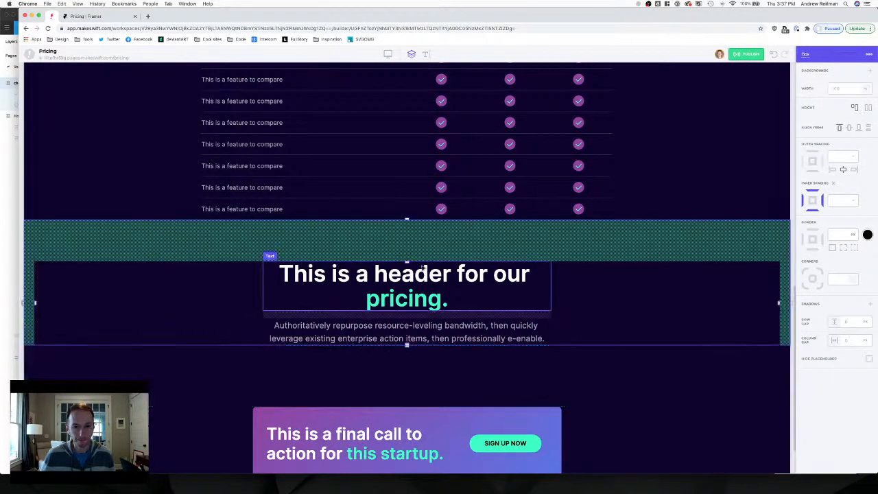
{"action": "left_click_drag", "start_coordinate": [406, 261], "coordinate": [407, 275]}
{"action": "key", "text": "Escape"}
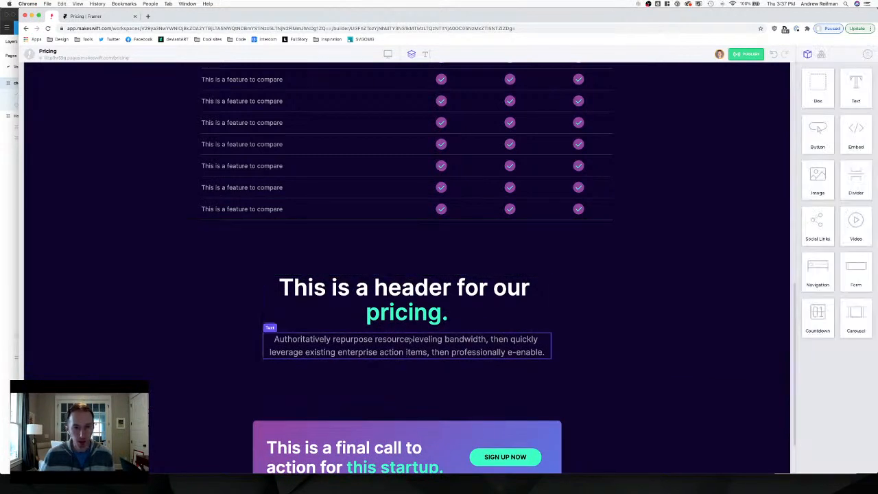
Delete the description paragraph under the header in the pasted section.
{"action": "left_click", "coordinate": [409, 339]}
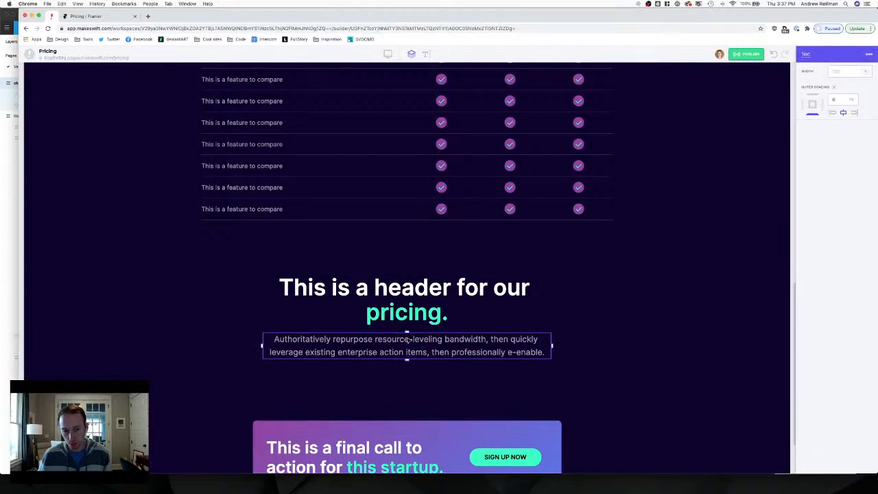
{"action": "key", "text": "Delete"}
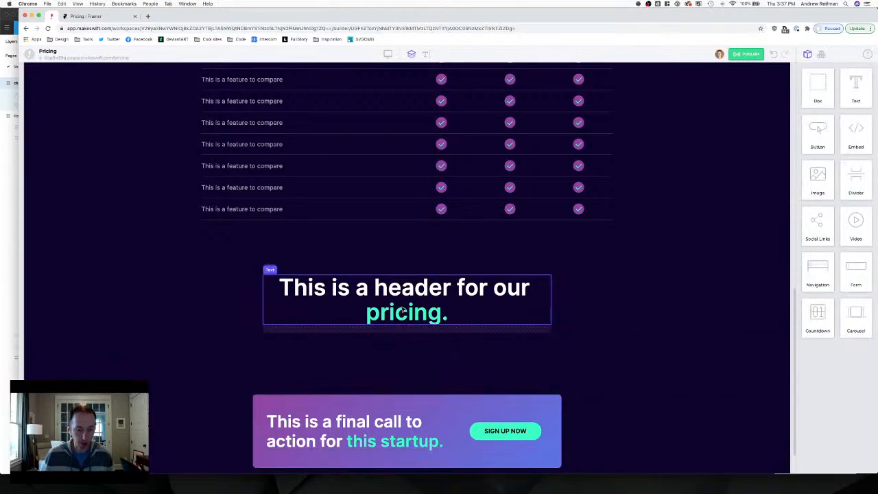
{"action": "key", "text": "super+z"}
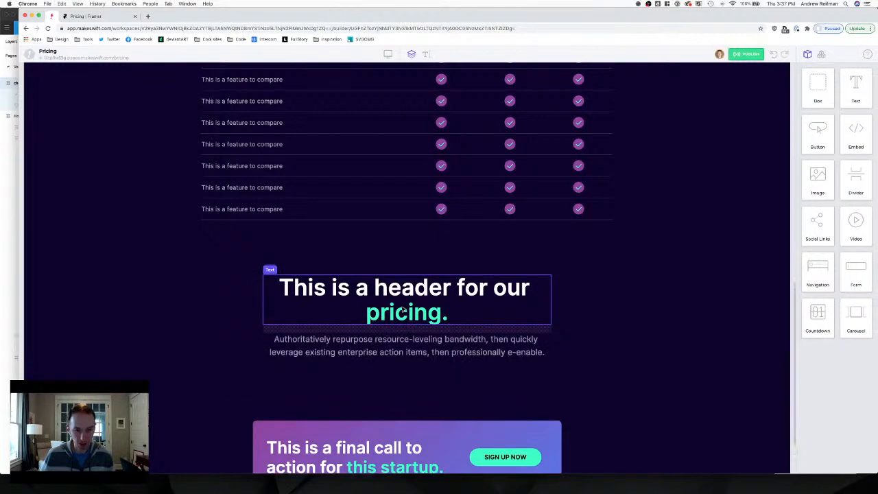
{"action": "key", "text": "super+shift+z"}
Replace the pasted section's header text with "Frequently asked questions".
{"action": "double_click", "coordinate": [402, 293]}
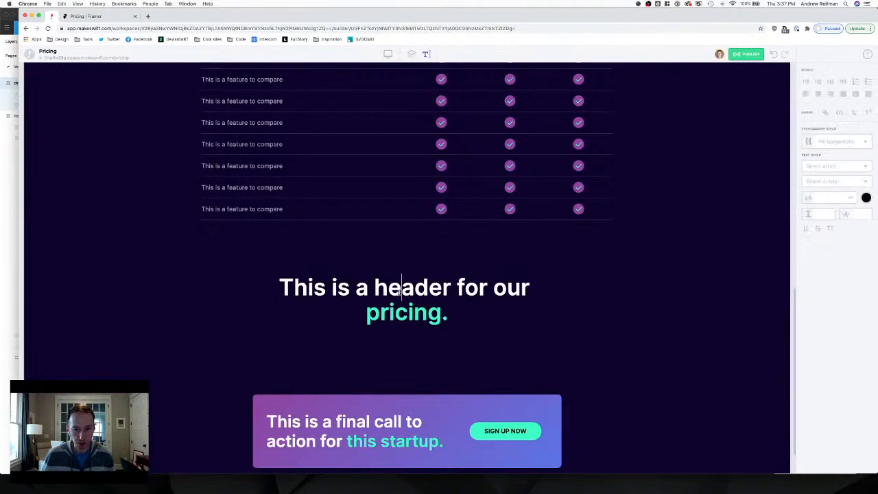
{"action": "triple_click", "coordinate": [400, 290]}
{"action": "type", "text": "Freq"}
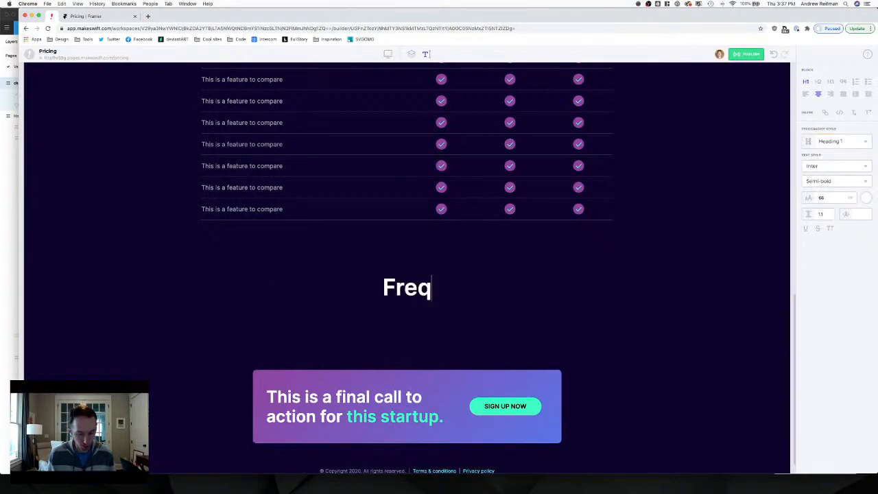
{"action": "type", "text": "uently asked questions"}
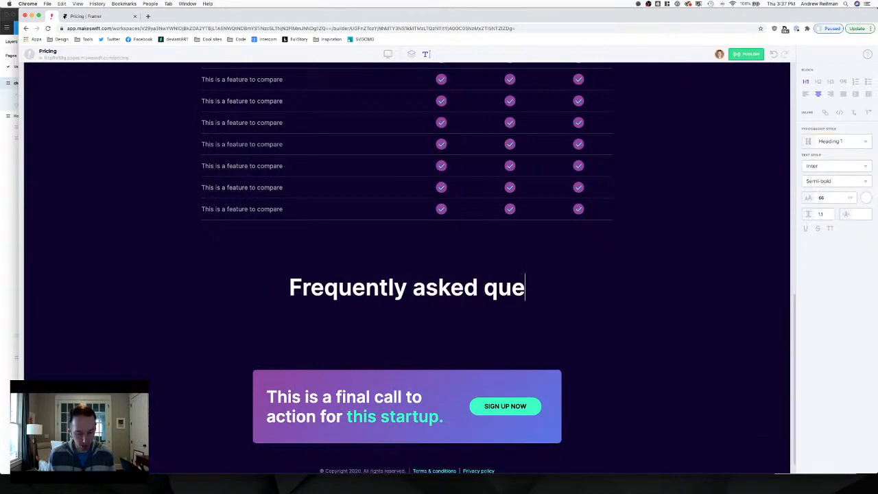
Apply the Heading 2 typography style to the whole "Frequently asked questions" header and return to layout editing.
{"action": "key", "text": "super+a"}
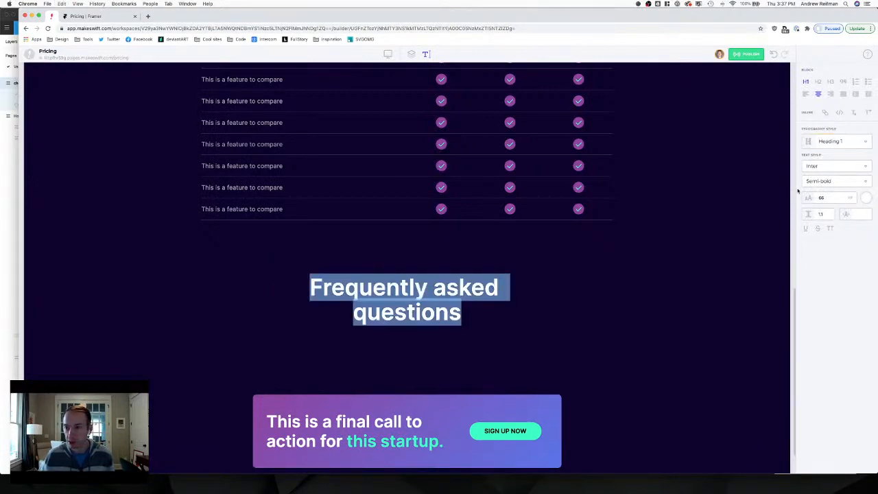
{"action": "left_click", "coordinate": [844, 142]}
{"action": "left_click", "coordinate": [782, 227]}
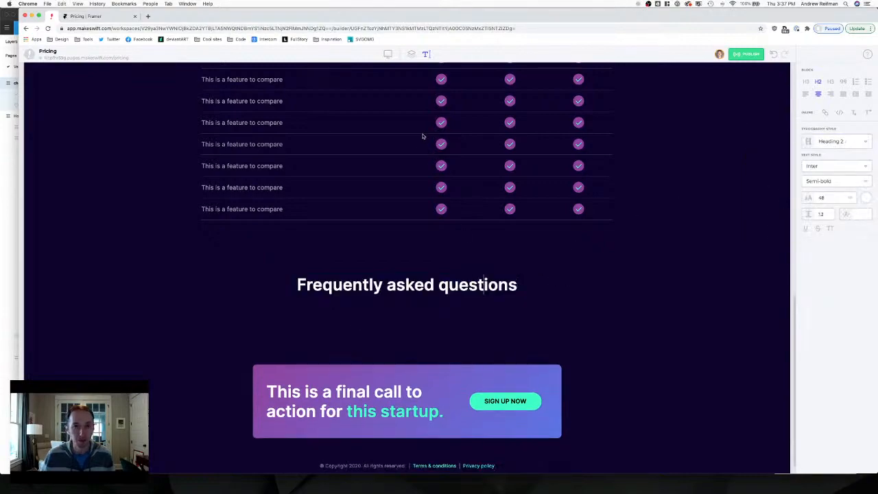
{"action": "left_click", "coordinate": [412, 53]}
Copy the Free plan card and paste it directly below the "Frequently asked questions" heading.
{"action": "scroll", "coordinate": [391, 253], "scroll_direction": "up", "scroll_amount": 5}
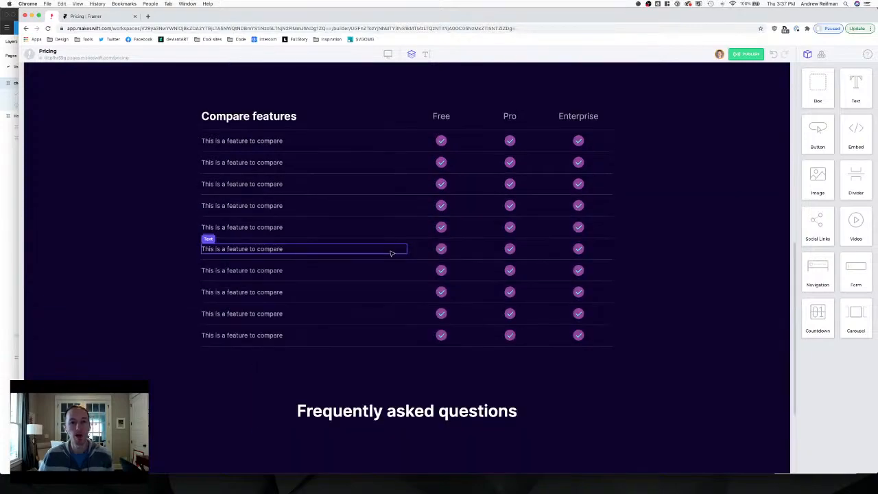
{"action": "scroll", "coordinate": [391, 252], "scroll_direction": "up", "scroll_amount": 2}
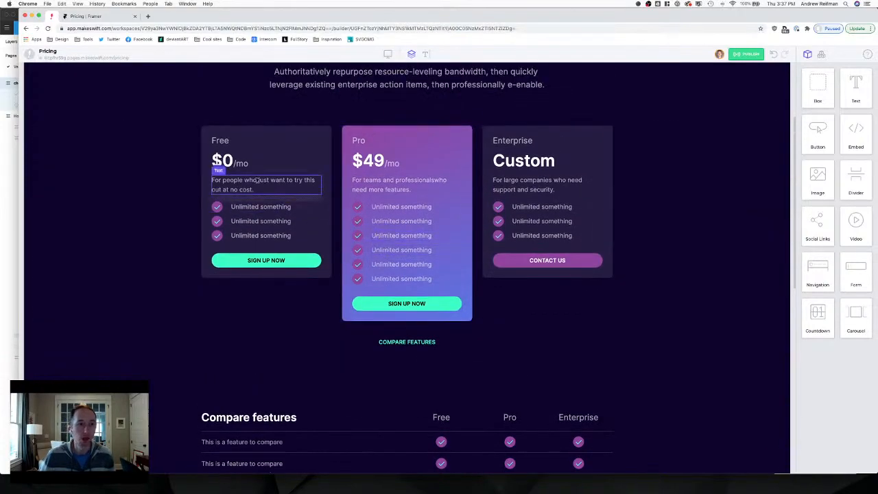
{"action": "left_click", "coordinate": [208, 134]}
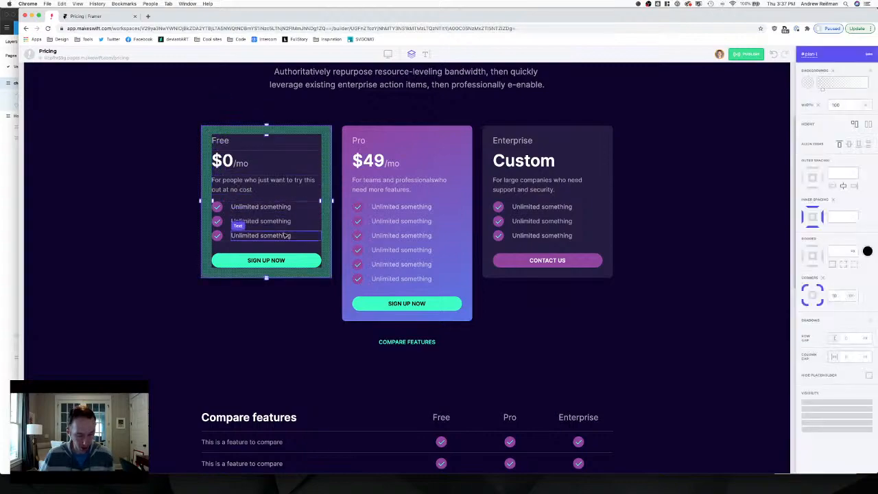
{"action": "scroll", "coordinate": [288, 237], "scroll_direction": "down", "scroll_amount": 7}
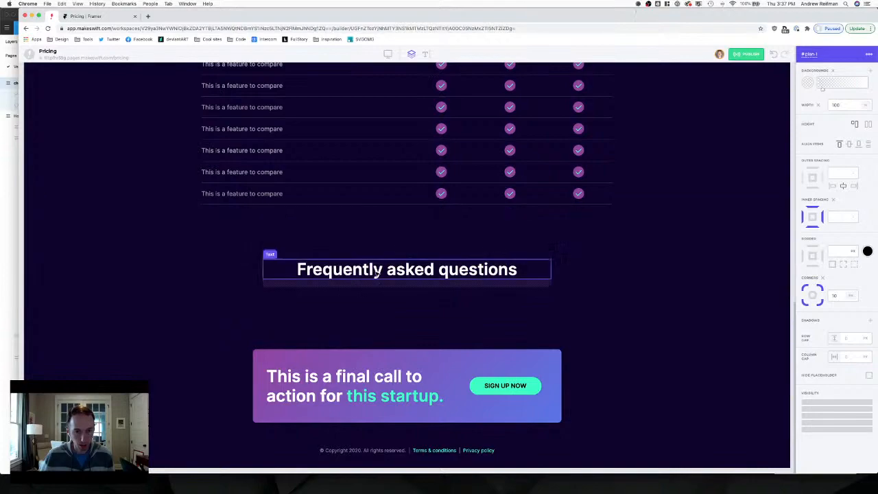
{"action": "key", "text": "Escape"}
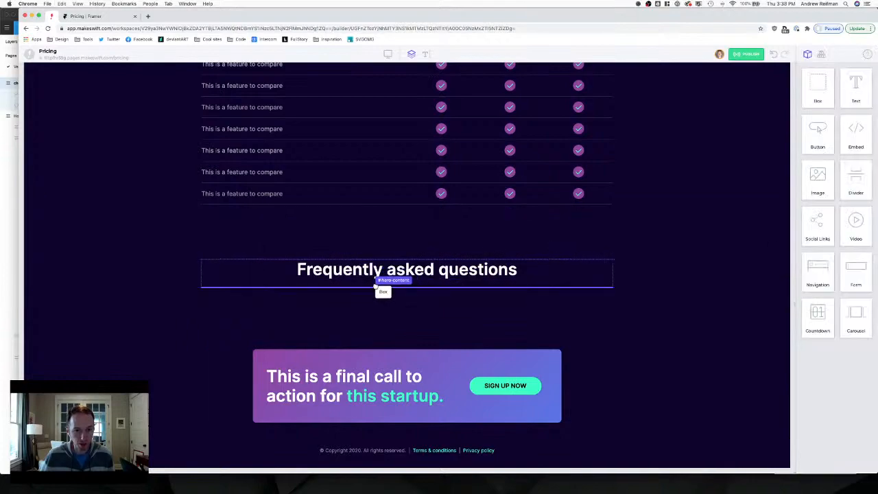
{"action": "left_click", "coordinate": [376, 286]}
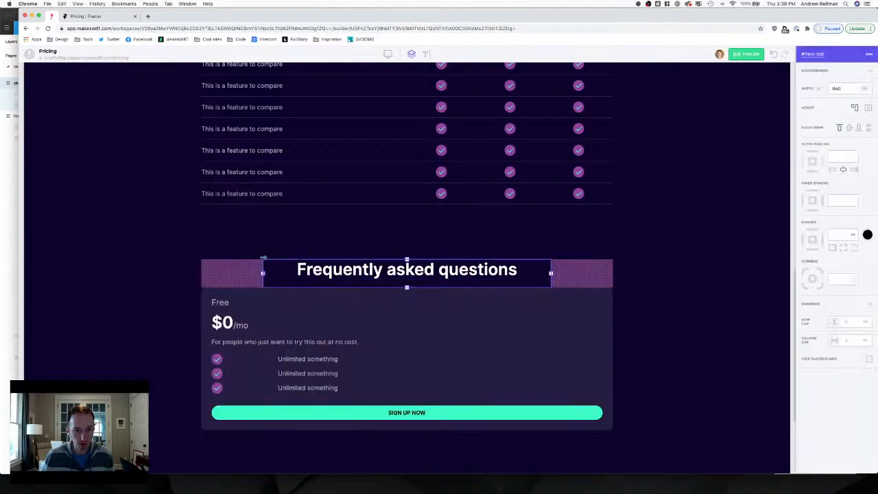
Move the "Frequently asked questions" heading out of its narrower hero-text box into the full-width container and delete that box.
{"action": "left_click", "coordinate": [306, 253]}
{"action": "mouse_move", "coordinate": [271, 254]}
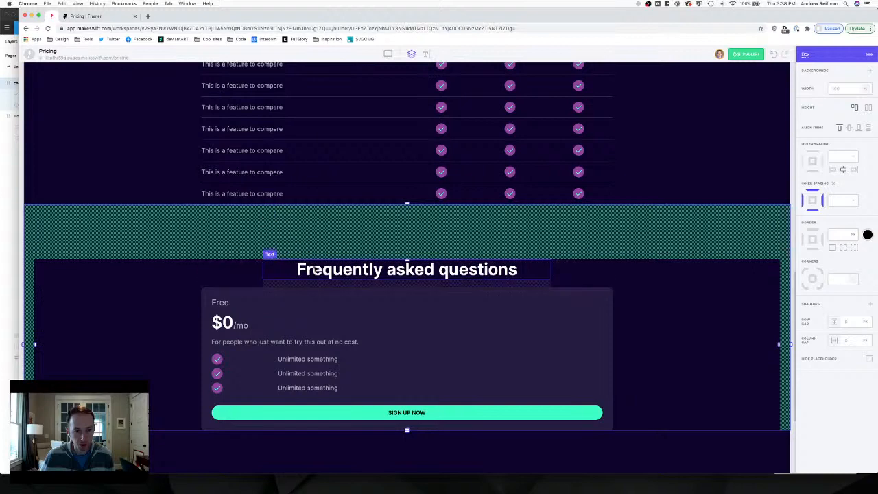
{"action": "left_click_drag", "start_coordinate": [315, 270], "coordinate": [284, 273]}
{"action": "key", "text": "Delete"}
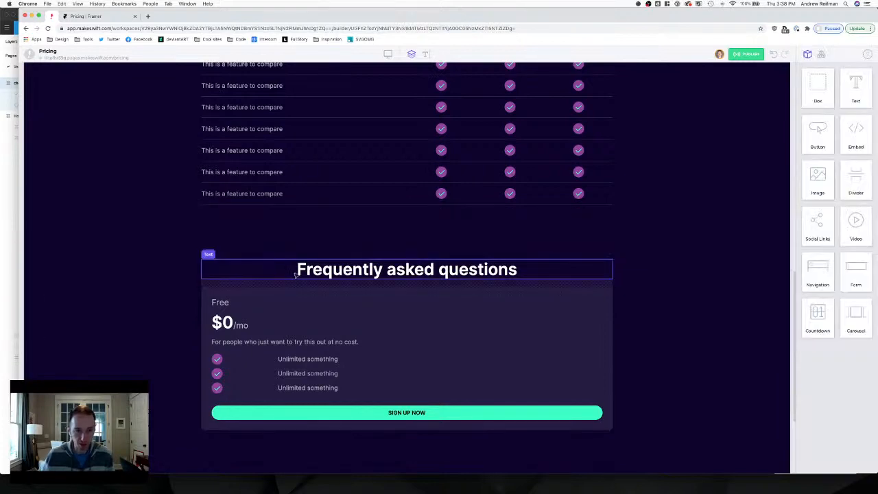
Set the bottom outer spacing of the "Frequently asked questions" heading to 45.
{"action": "left_click", "coordinate": [406, 288]}
{"action": "left_click_drag", "start_coordinate": [406, 289], "coordinate": [405, 296]}
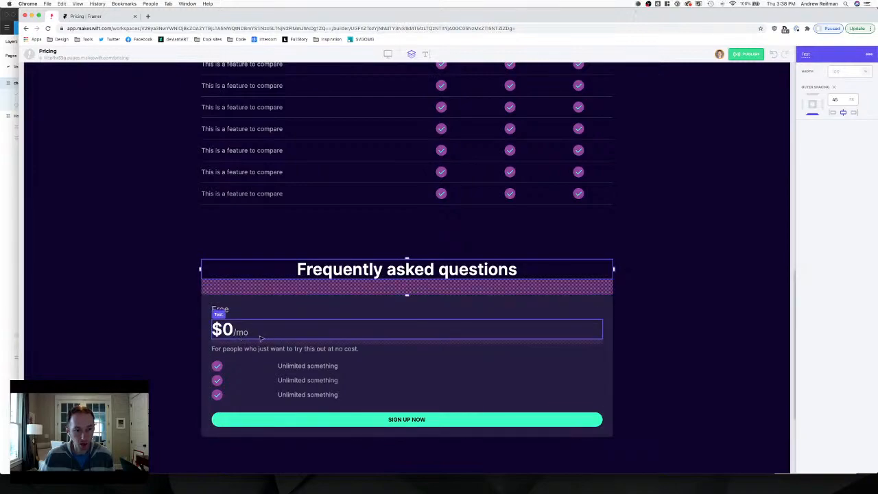
Delete the feature list, the sign-up button and the price text from the card under "Frequently asked questions".
{"action": "left_click", "coordinate": [266, 368]}
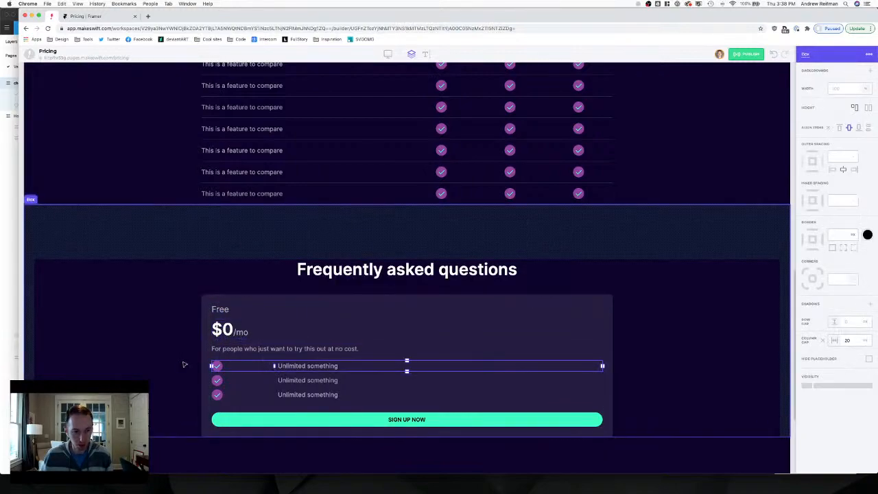
{"action": "left_click", "coordinate": [221, 350]}
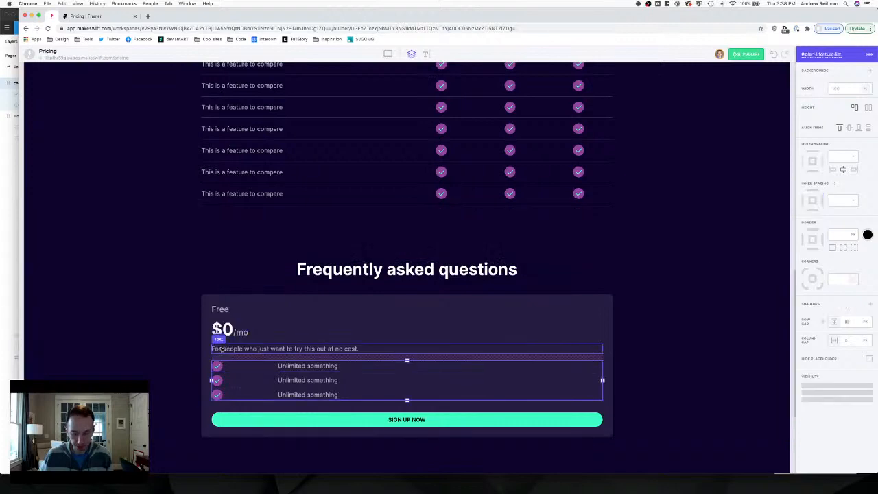
{"action": "key", "text": "BackSpace"}
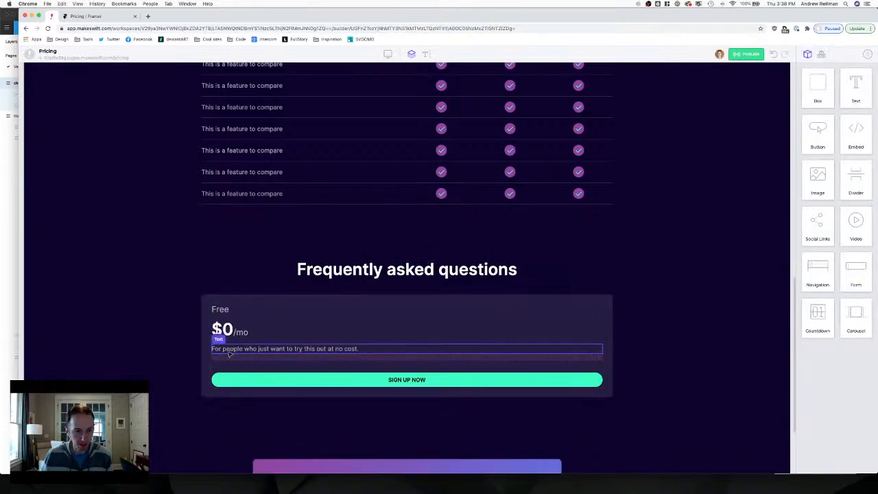
{"action": "left_click", "coordinate": [255, 379]}
{"action": "key", "text": "BackSpace"}
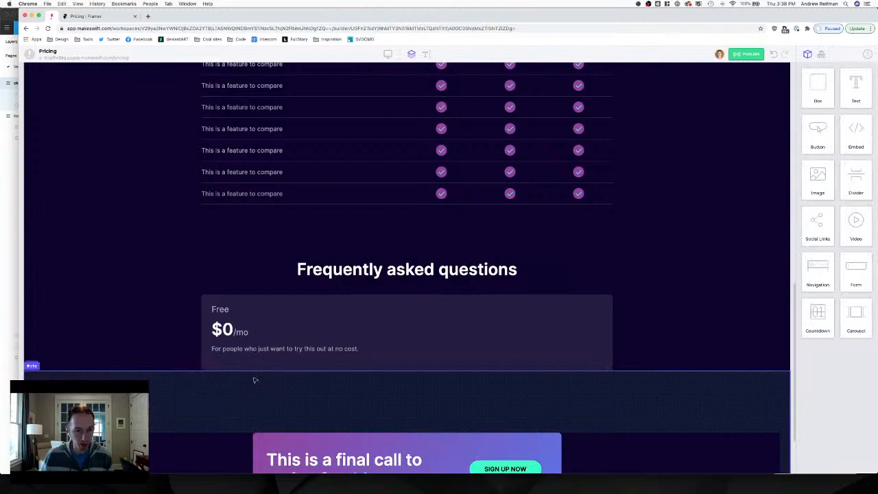
{"action": "left_click", "coordinate": [248, 350]}
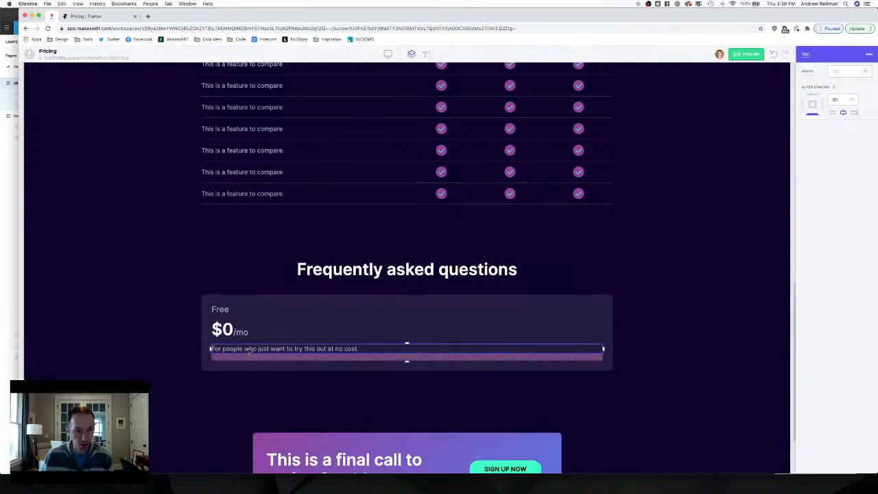
{"action": "left_click", "coordinate": [232, 331]}
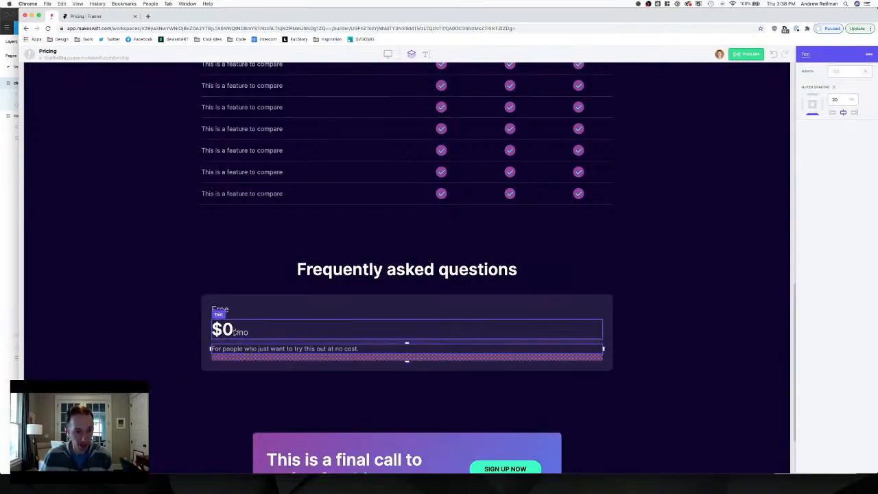
{"action": "key", "text": "BackSpace"}
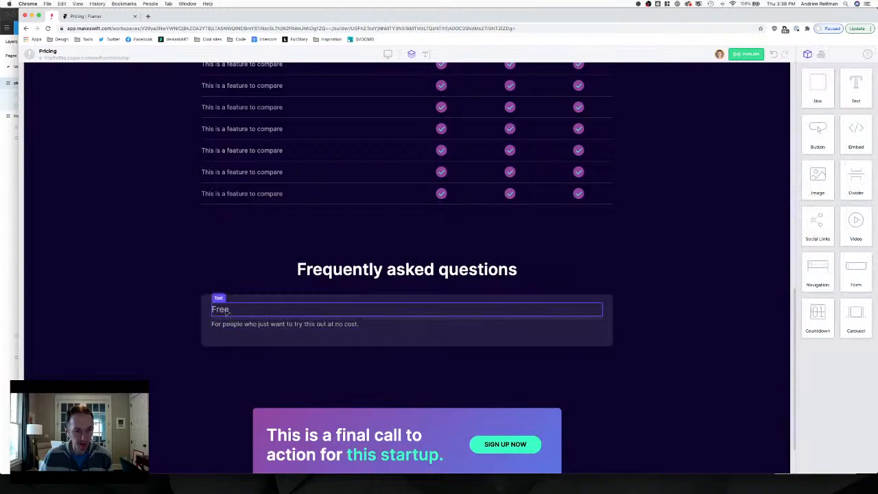
Replace the card's "Free" title with "This is a question?" and apply the Heading 4 typography style to it.
{"action": "double_click", "coordinate": [227, 310]}
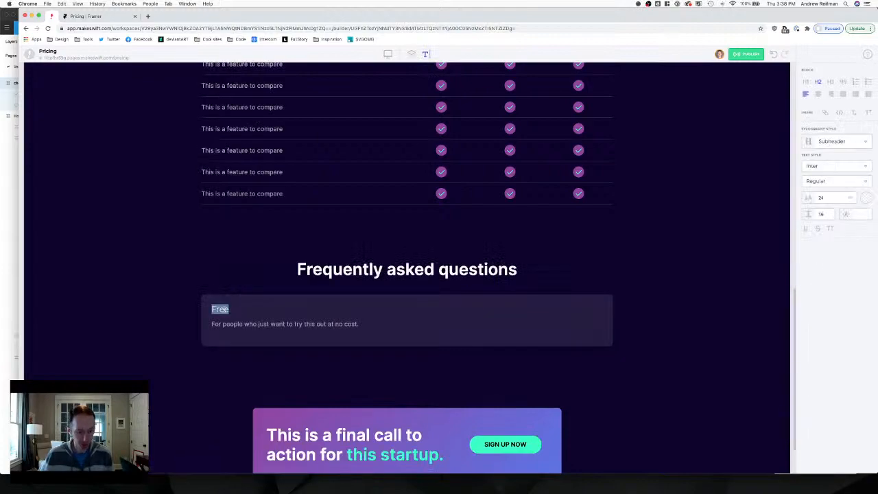
{"action": "type", "text": "This is a q"}
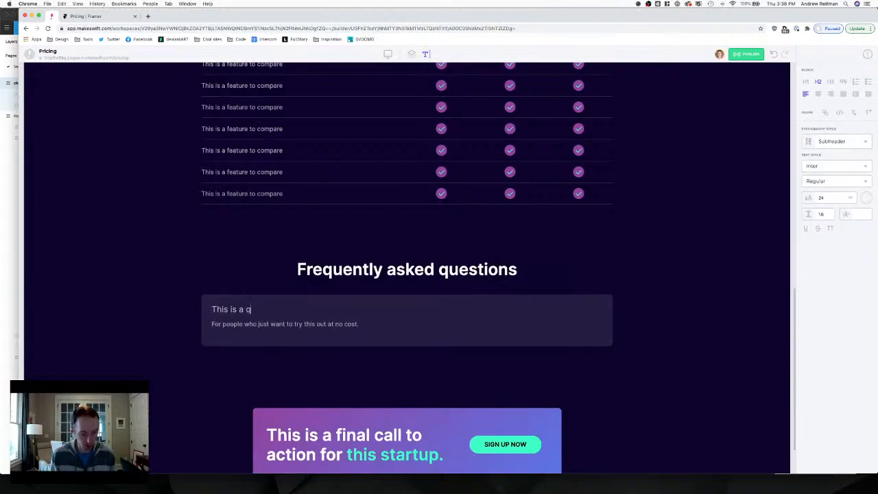
{"action": "type", "text": "uestion?"}
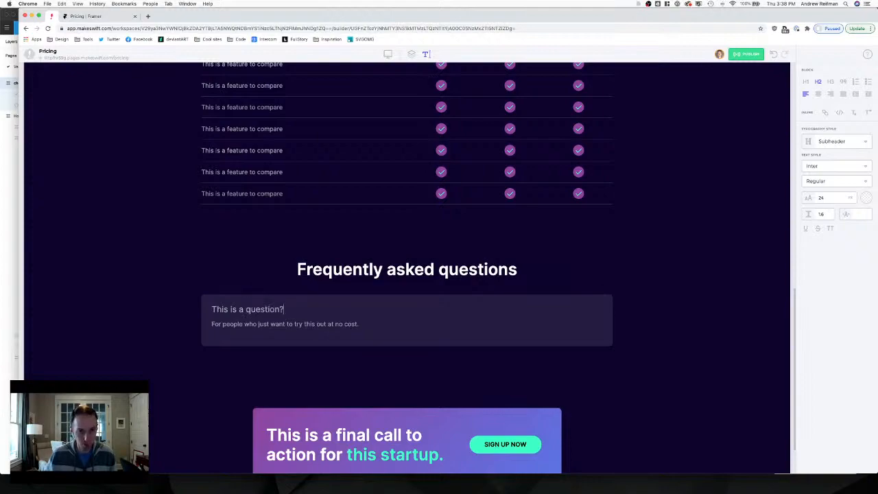
{"action": "key", "text": "super+a"}
{"action": "left_click", "coordinate": [853, 143]}
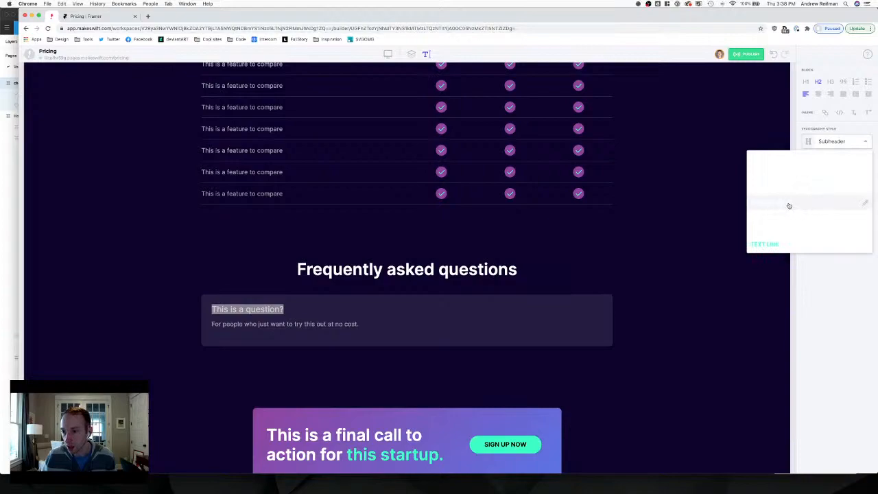
{"action": "left_click", "coordinate": [789, 204]}
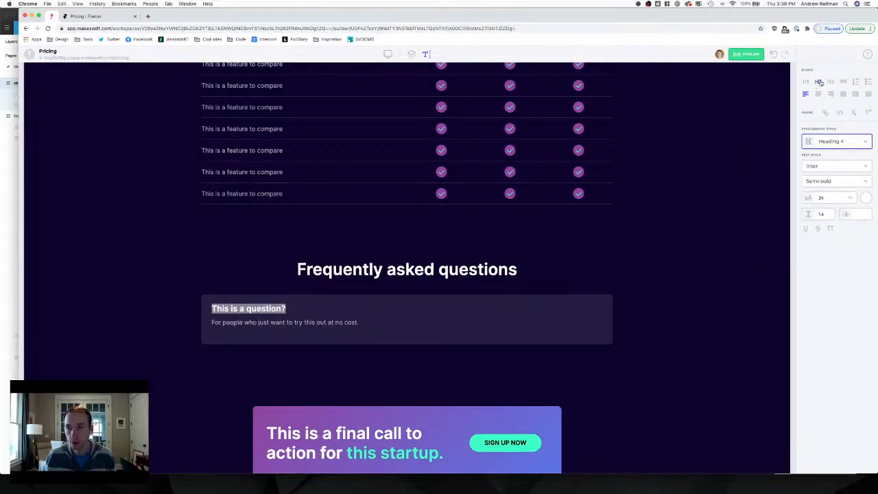
Select the card's description for replacement and copy the first short lorem ipsum paragraph from lorem2.com.
{"action": "triple_click", "coordinate": [234, 322]}
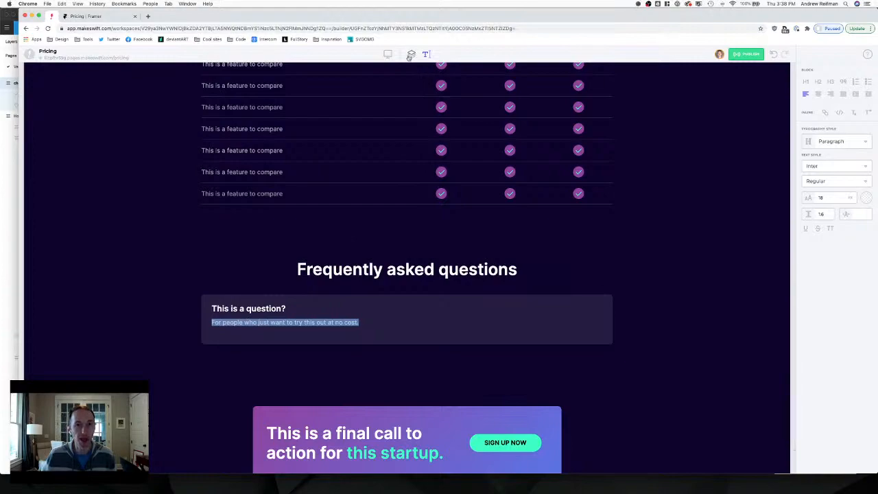
{"action": "left_click", "coordinate": [147, 16]}
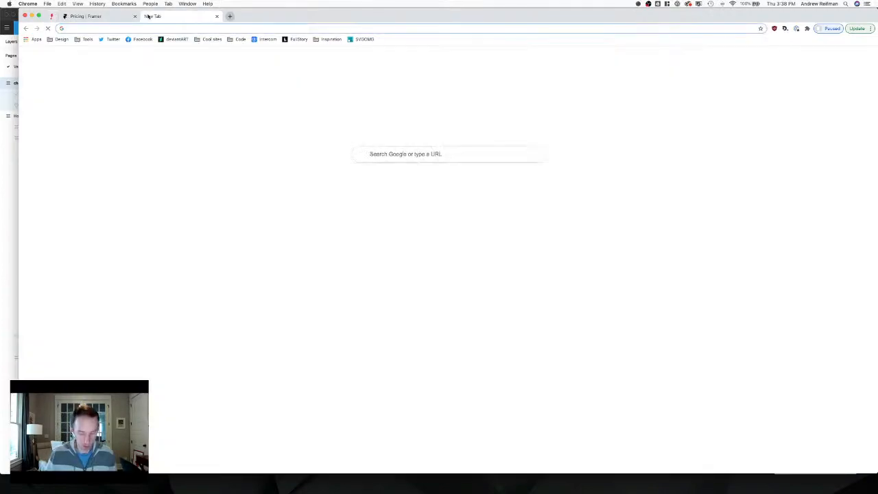
{"action": "type", "text": "lorem2.com"}
{"action": "key", "text": "Return"}
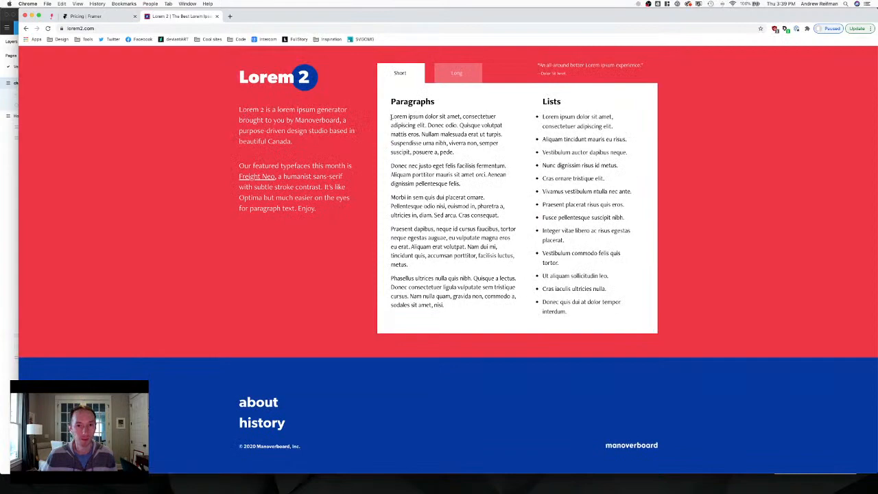
{"action": "left_click_drag", "start_coordinate": [392, 115], "coordinate": [454, 152]}
{"action": "key", "text": "super+c"}
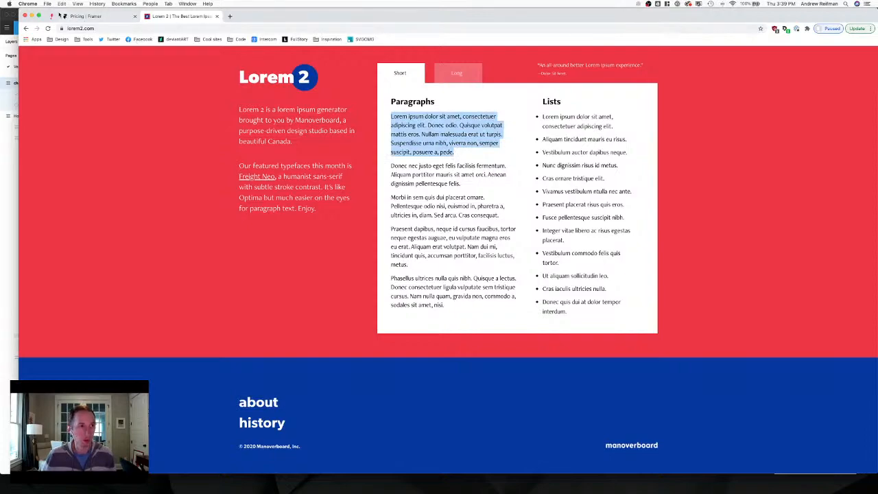
Replace the card's description with the copied lorem ipsum paragraph and trim its ending to "Suspendisse urna nibh.".
{"action": "left_click", "coordinate": [66, 16]}
{"action": "key", "text": "super+v"}
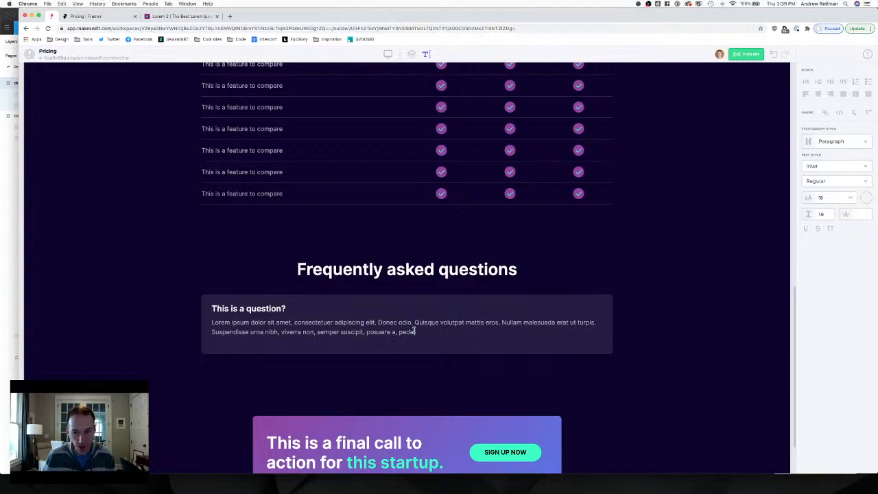
{"action": "left_click_drag", "start_coordinate": [416, 332], "coordinate": [277, 333]}
{"action": "key", "text": "BackSpace"}
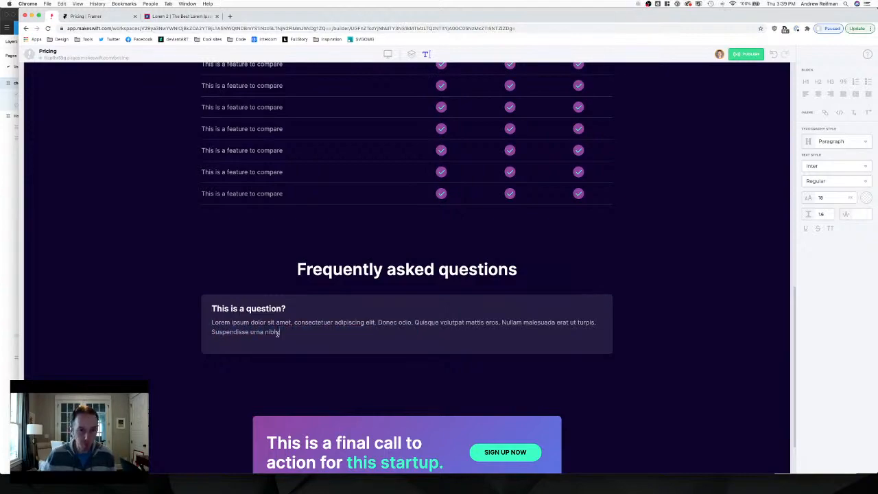
Set the question card's top inner spacing to 30 and remove the bottom outer spacing of its answer text.
{"action": "left_click", "coordinate": [213, 307]}
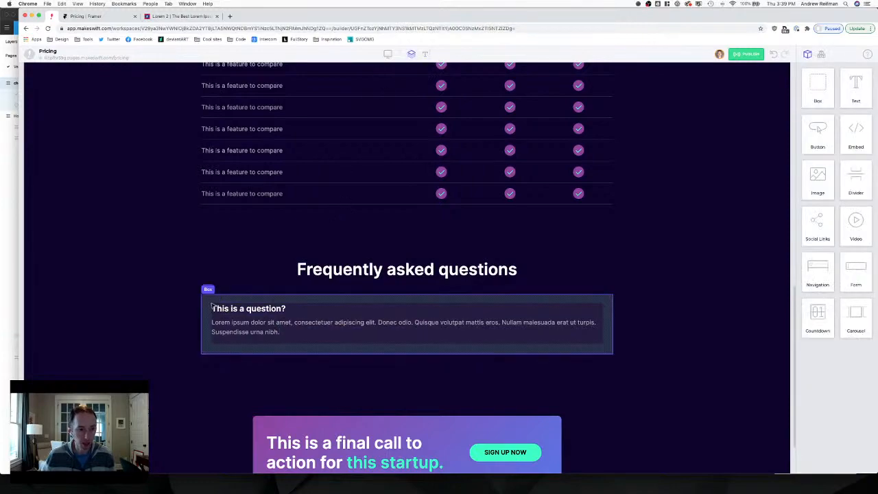
{"action": "left_click", "coordinate": [235, 306]}
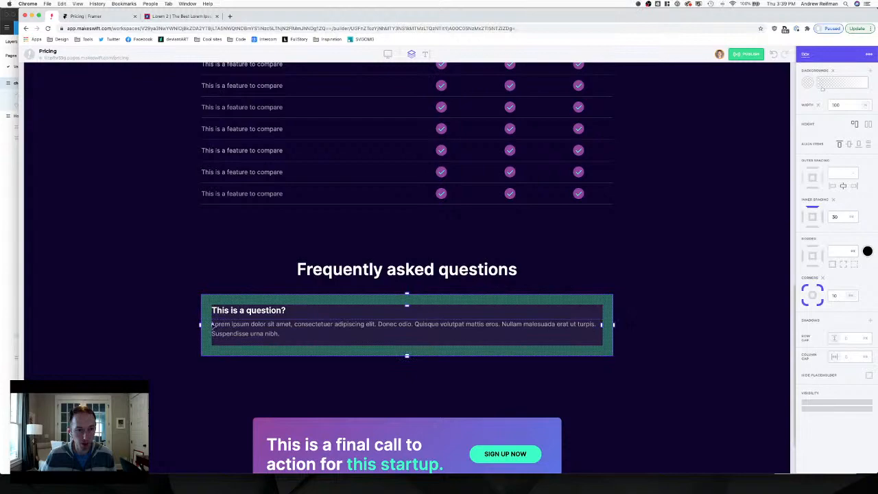
{"action": "left_click", "coordinate": [214, 325]}
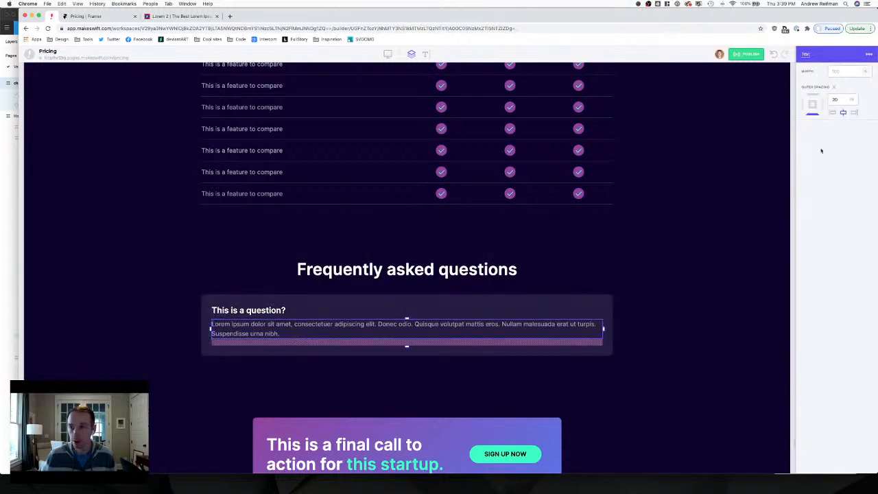
{"action": "left_click", "coordinate": [407, 347]}
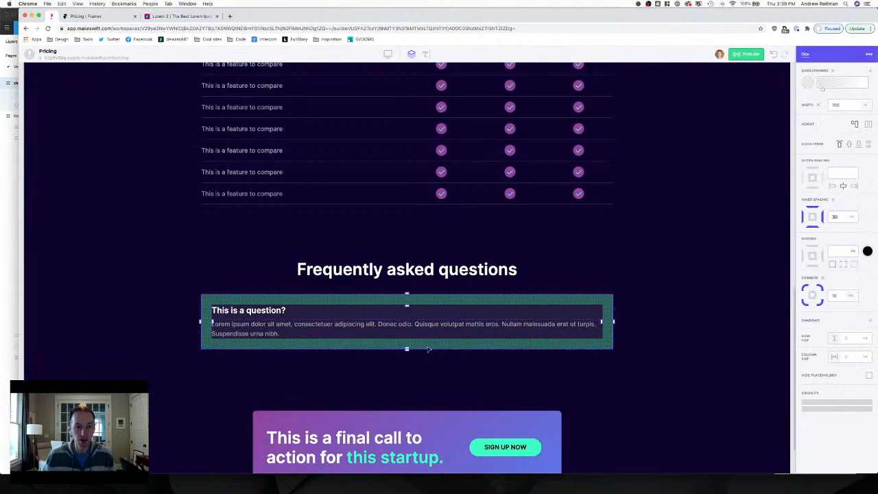
{"action": "left_click", "coordinate": [793, 354]}
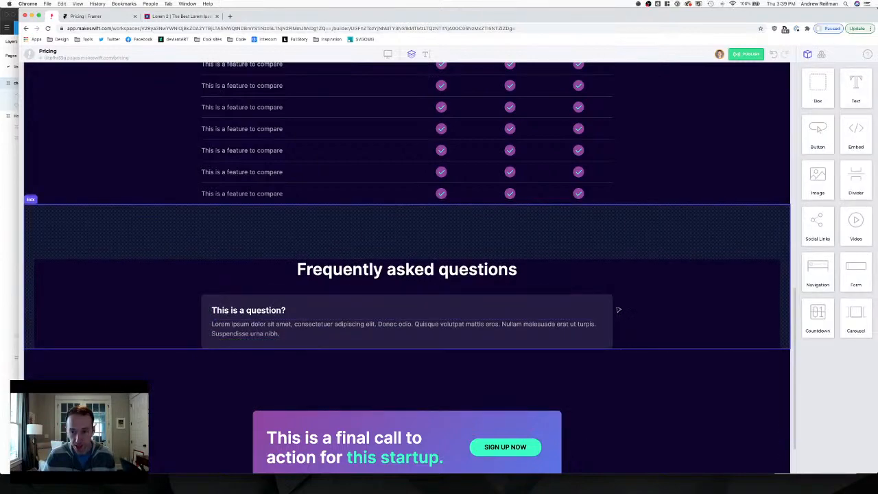
Rename the 1200-wide container around the heading and question card as faq-content.
{"action": "left_click", "coordinate": [610, 286]}
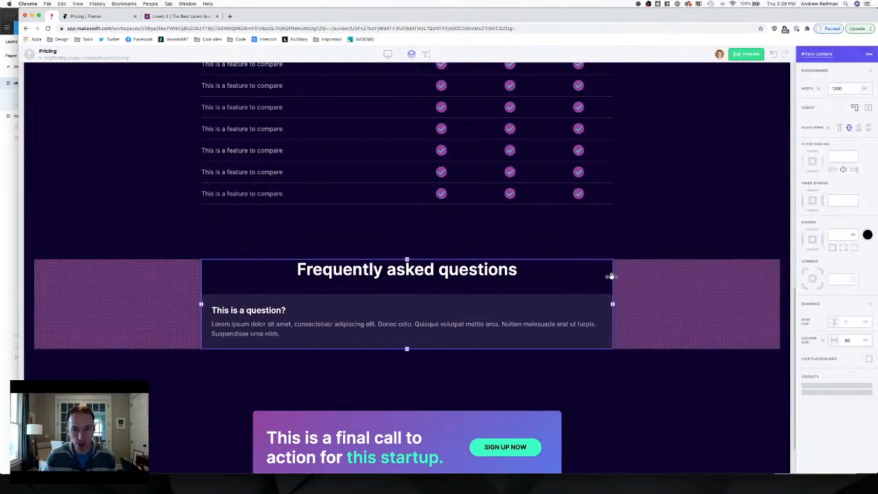
{"action": "double_click", "coordinate": [811, 54]}
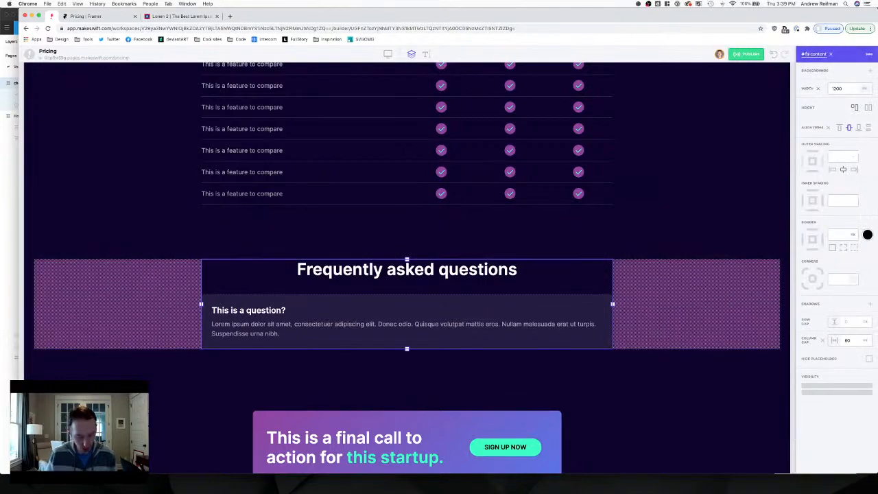
{"action": "type", "text": "faq"}
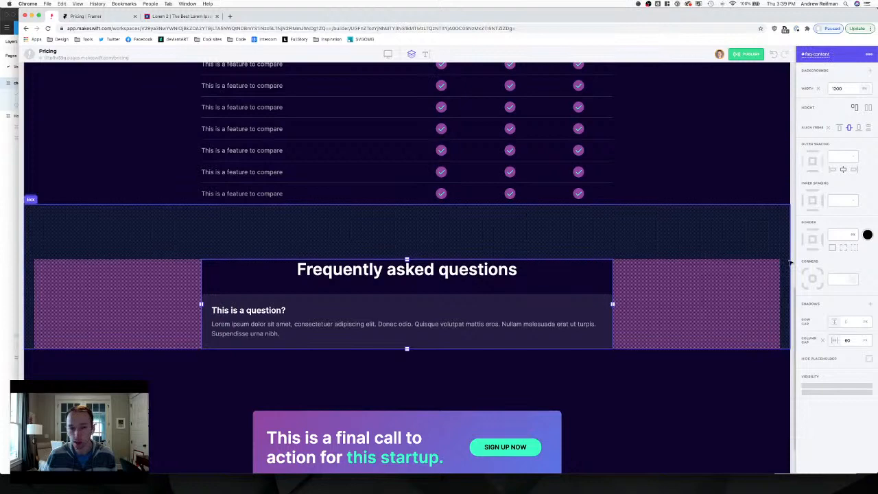
Narrow the FAQ content box to 900 px, matching the width of the final call-to-action banner.
{"action": "left_click", "coordinate": [789, 262]}
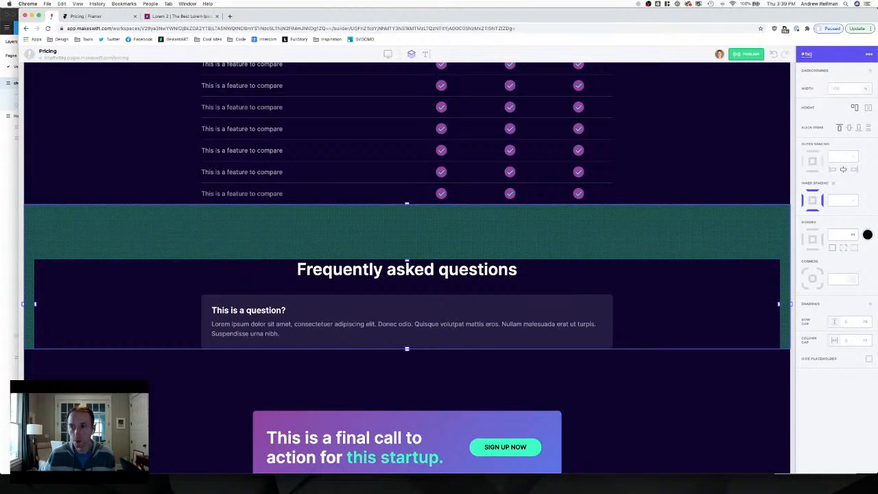
{"action": "left_click", "coordinate": [792, 366]}
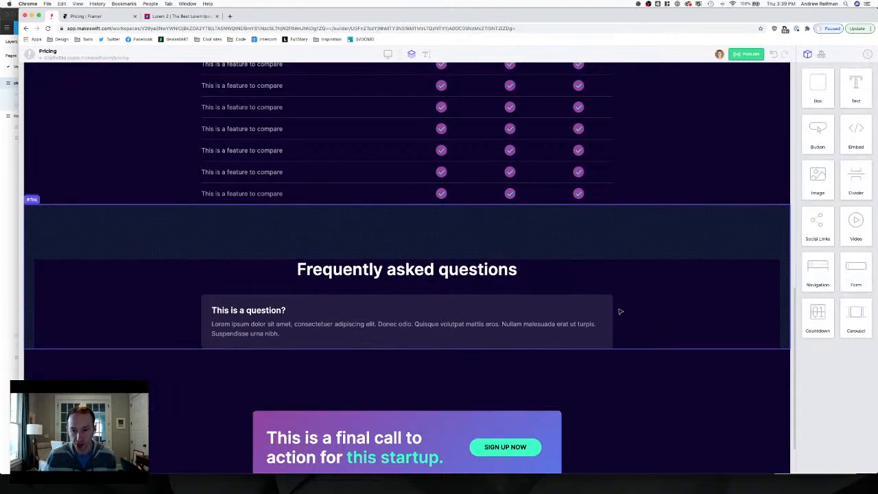
{"action": "left_click", "coordinate": [621, 305]}
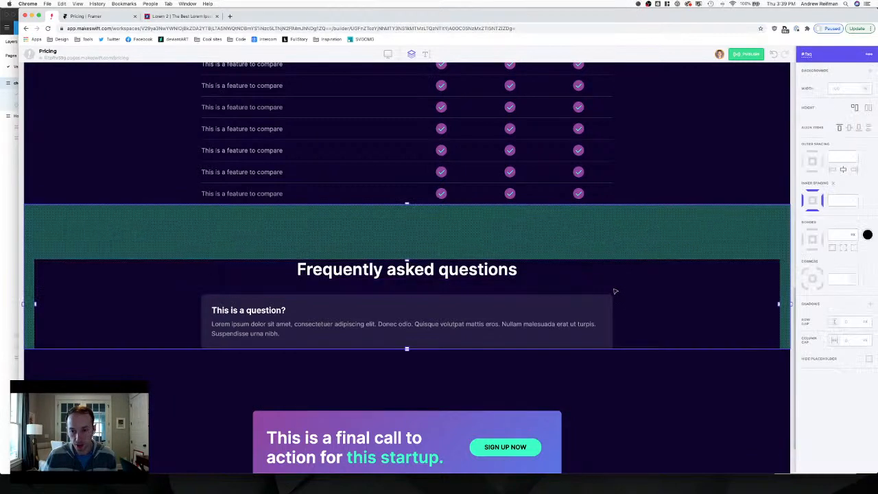
{"action": "left_click", "coordinate": [612, 291]}
{"action": "left_click_drag", "start_coordinate": [613, 302], "coordinate": [551, 300]}
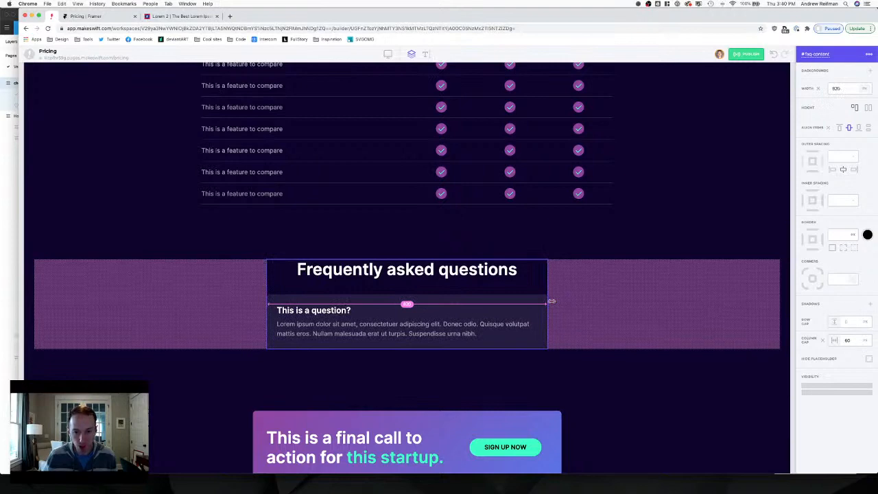
{"action": "left_click_drag", "start_coordinate": [551, 301], "coordinate": [567, 299]}
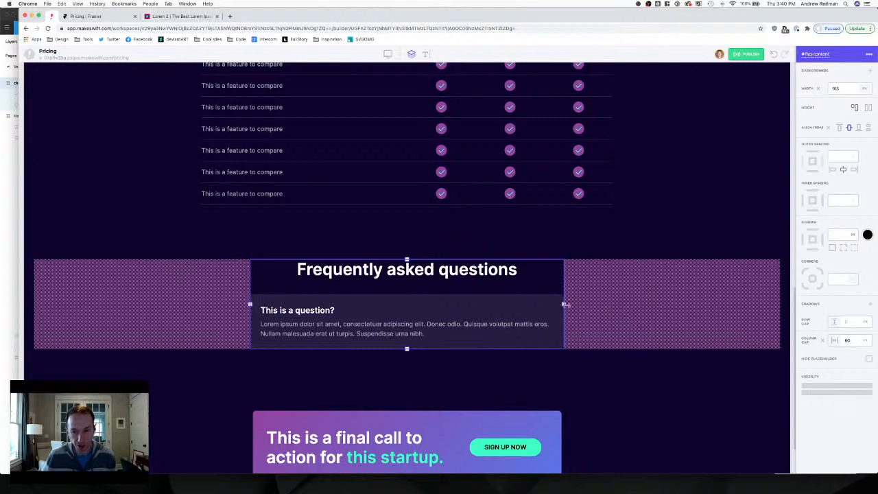
{"action": "left_click", "coordinate": [275, 417]}
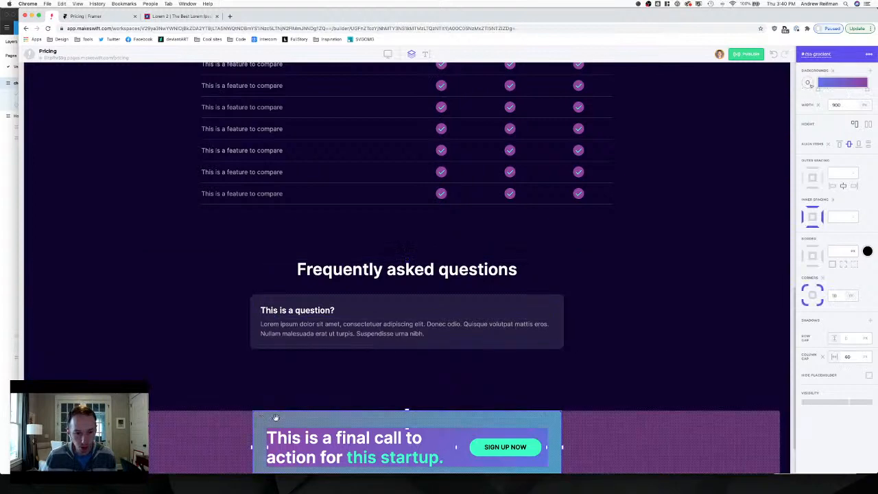
{"action": "scroll", "coordinate": [275, 417], "scroll_direction": "down", "scroll_amount": 2}
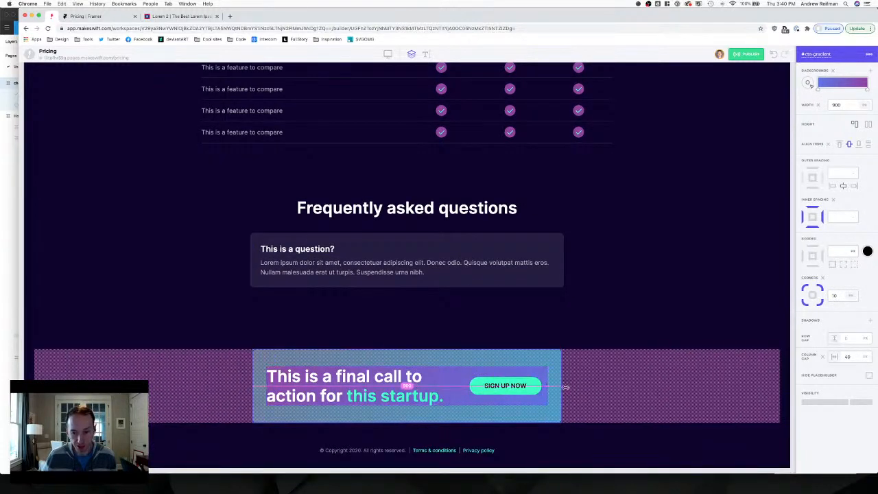
{"action": "left_click", "coordinate": [564, 256]}
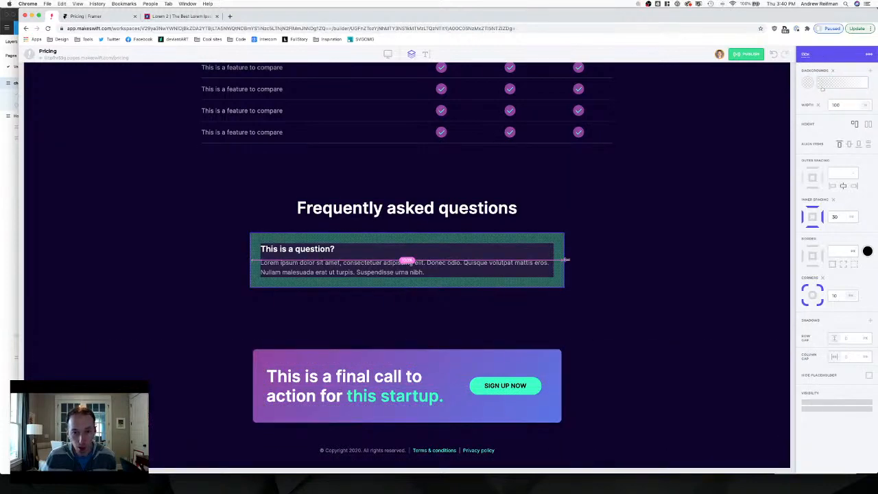
{"action": "left_click", "coordinate": [565, 259]}
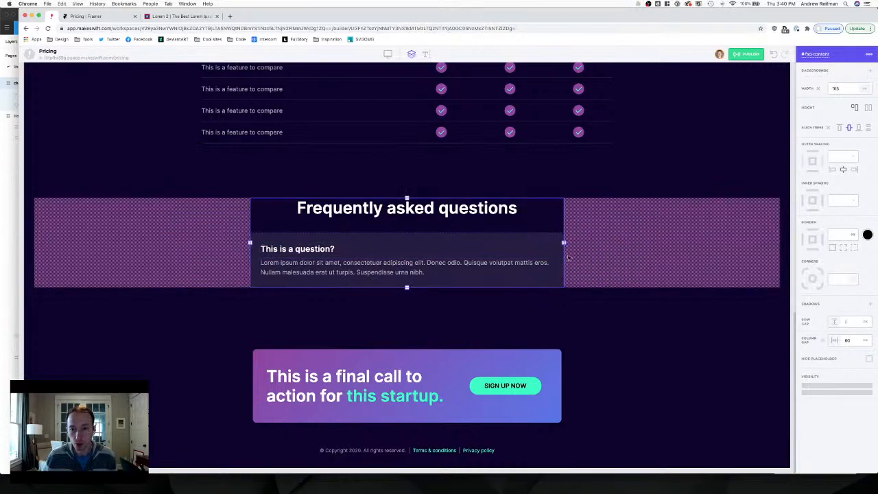
{"action": "left_click_drag", "start_coordinate": [567, 242], "coordinate": [562, 242]}
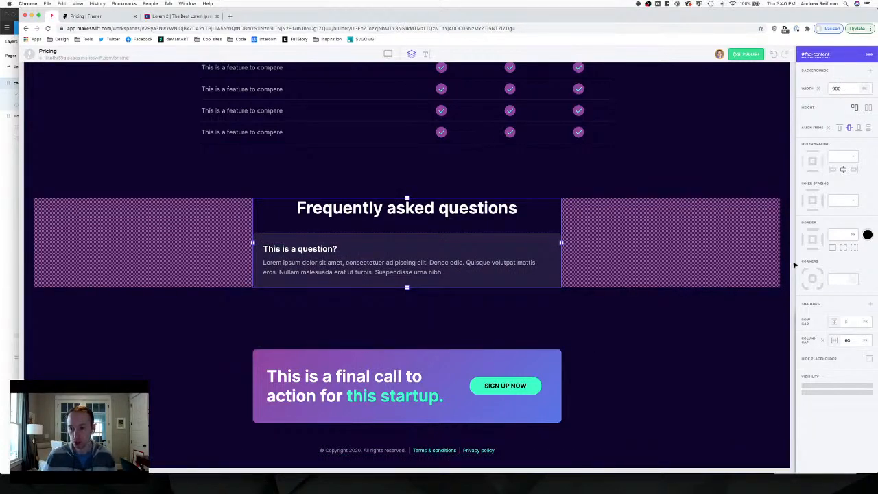
{"action": "left_click", "coordinate": [793, 261]}
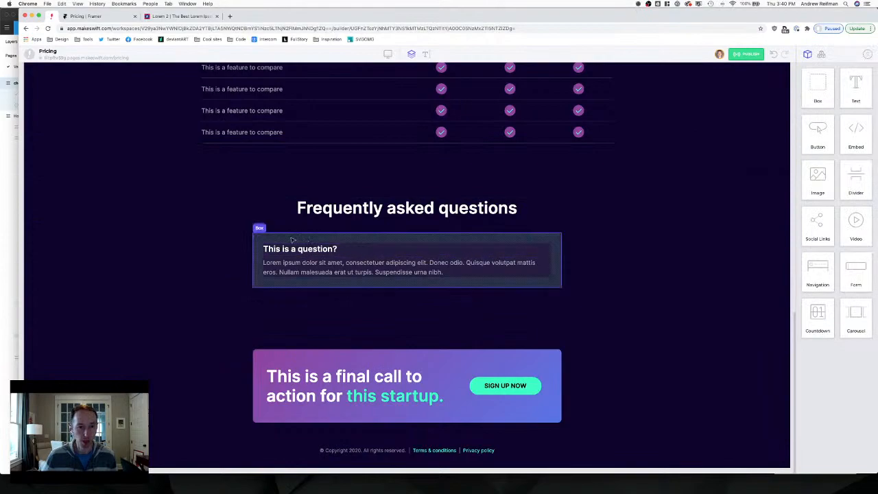
Duplicate the "This is a question?" box four times below the FAQ heading.
{"action": "left_click", "coordinate": [292, 240]}
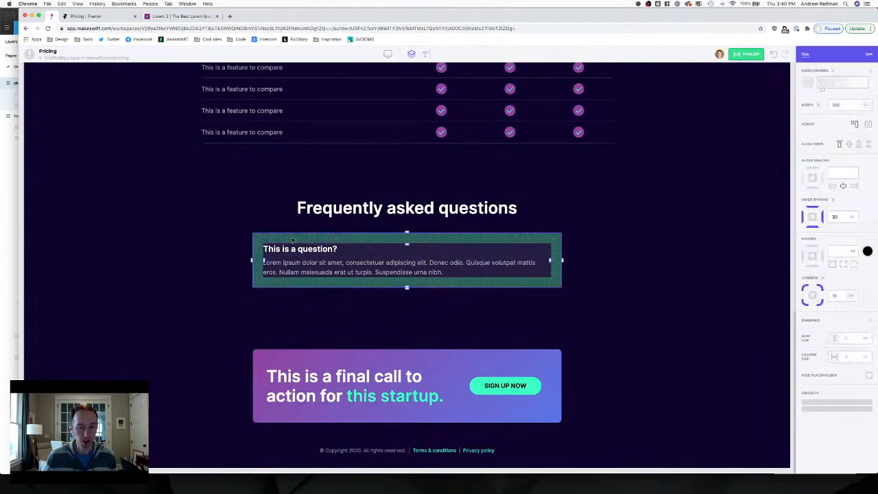
{"action": "key", "text": "super+d"}
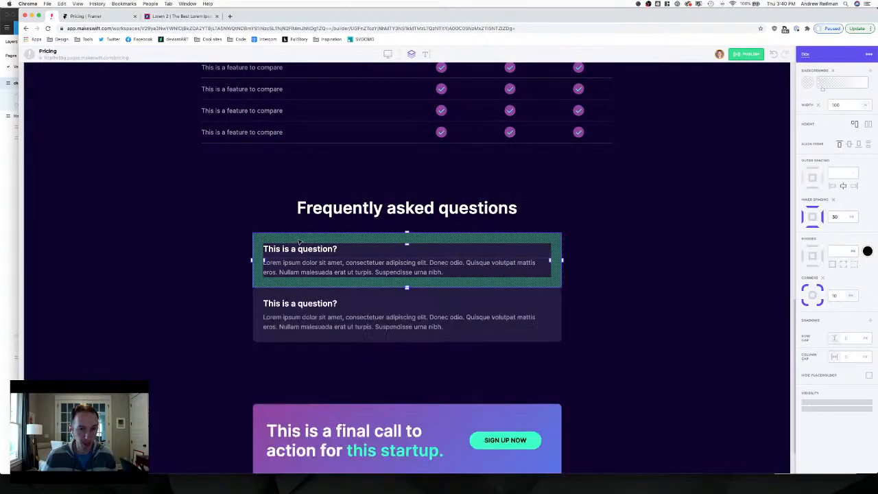
{"action": "key", "text": "super+d"}
{"action": "key", "text": "super+d"}
{"action": "key", "text": "super+d"}
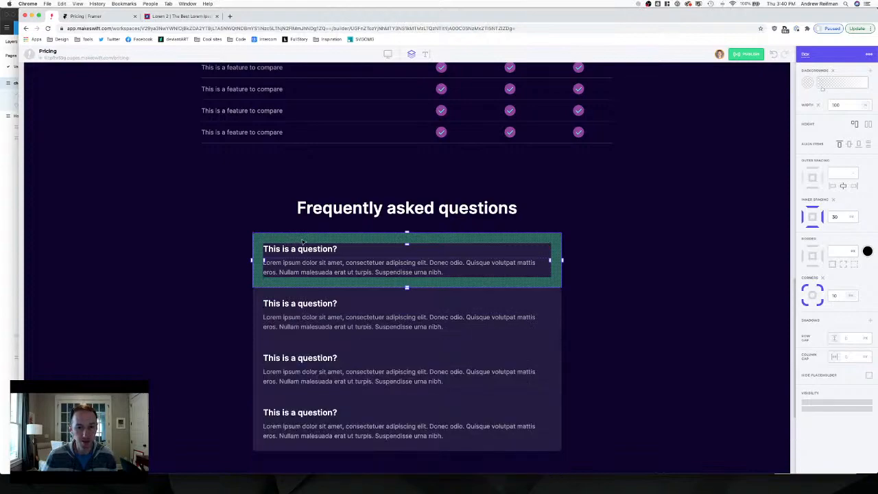
{"action": "scroll", "coordinate": [305, 244], "scroll_direction": "down", "scroll_amount": 2}
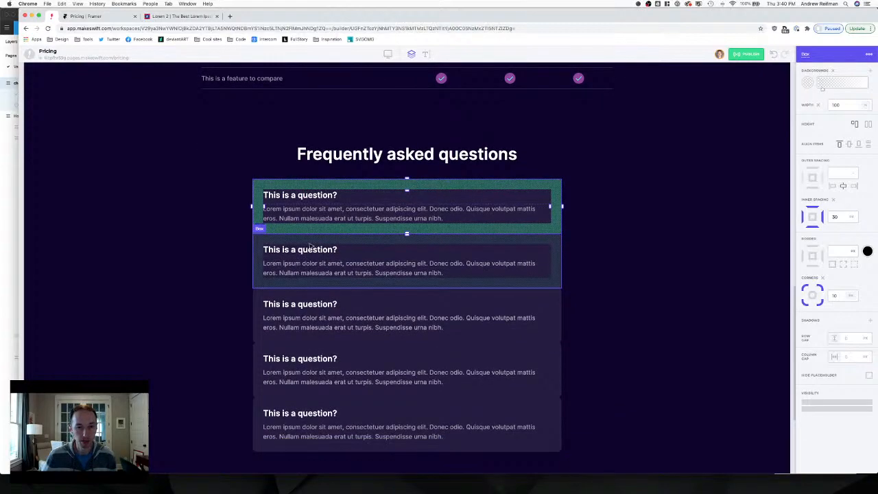
{"action": "scroll", "coordinate": [309, 206], "scroll_direction": "down", "scroll_amount": 1}
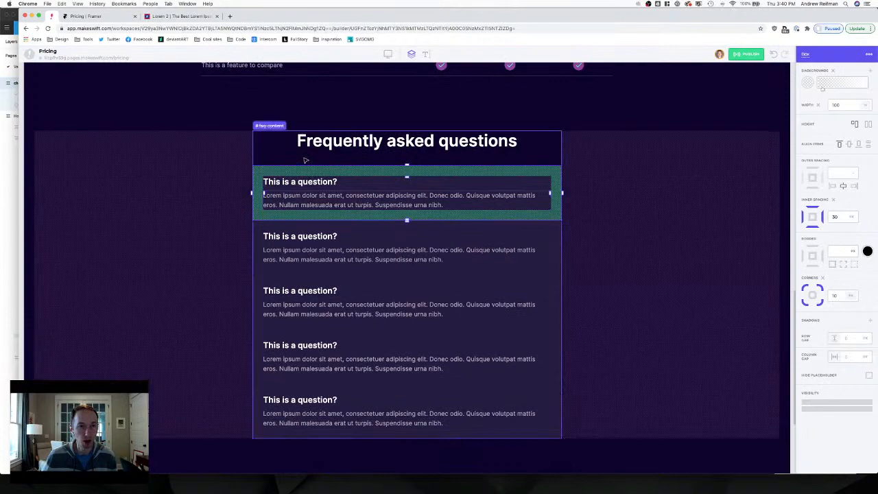
Remove the FAQ content box's column gap and set its row gap to 20 px.
{"action": "left_click", "coordinate": [305, 159]}
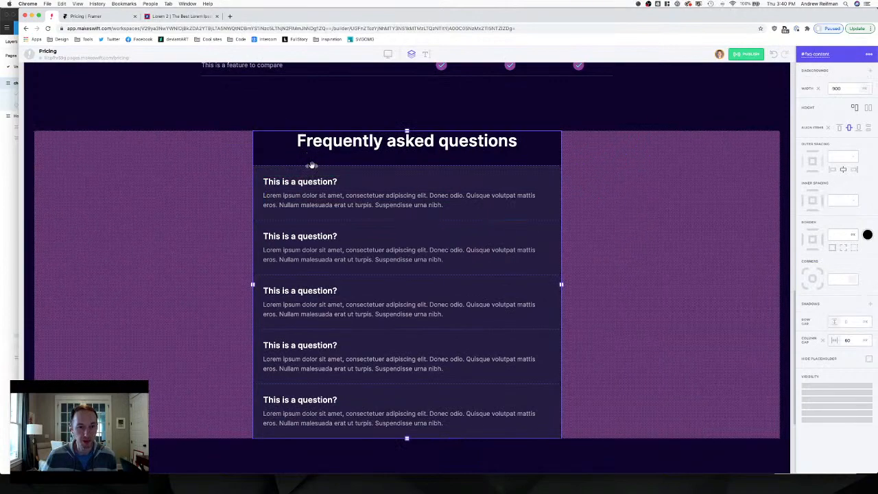
{"action": "left_click", "coordinate": [823, 340]}
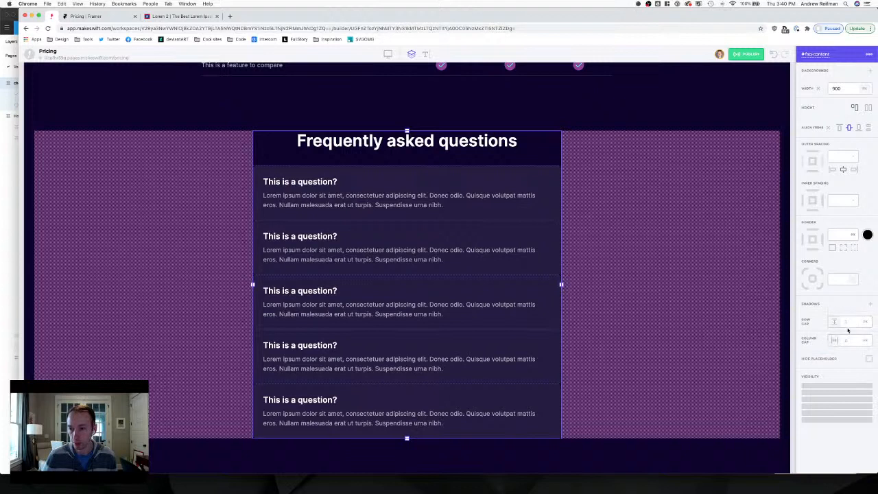
{"action": "scroll", "coordinate": [682, 281], "scroll_direction": "up", "scroll_amount": 5}
{"action": "scroll", "coordinate": [683, 284], "scroll_direction": "down", "scroll_amount": 1}
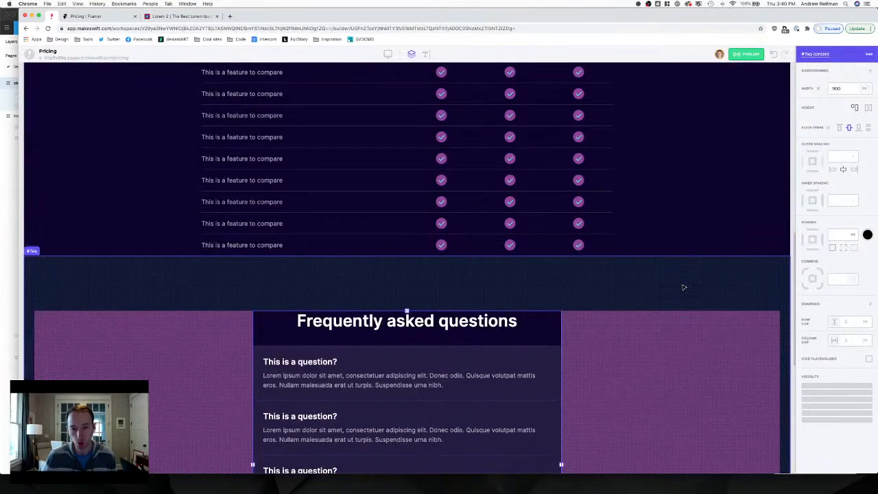
{"action": "scroll", "coordinate": [684, 288], "scroll_direction": "down", "scroll_amount": 3}
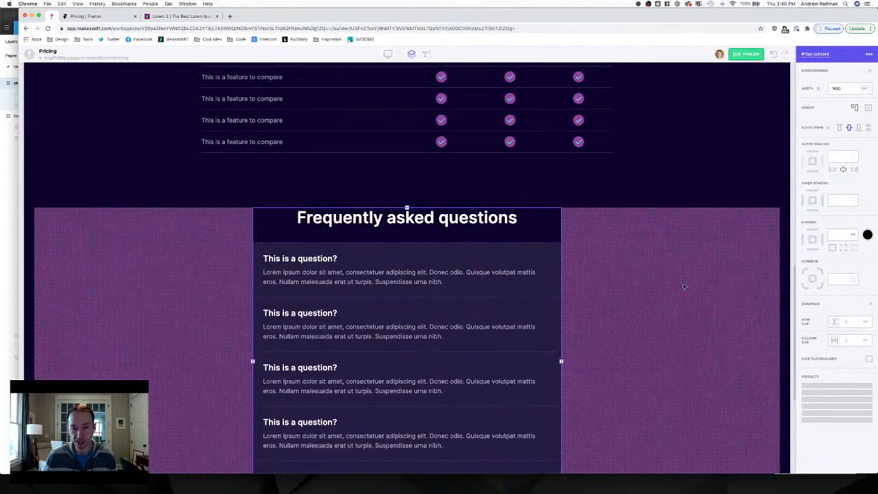
{"action": "left_click", "coordinate": [851, 321]}
{"action": "type", "text": "10"}
{"action": "key", "text": "shift+Up"}
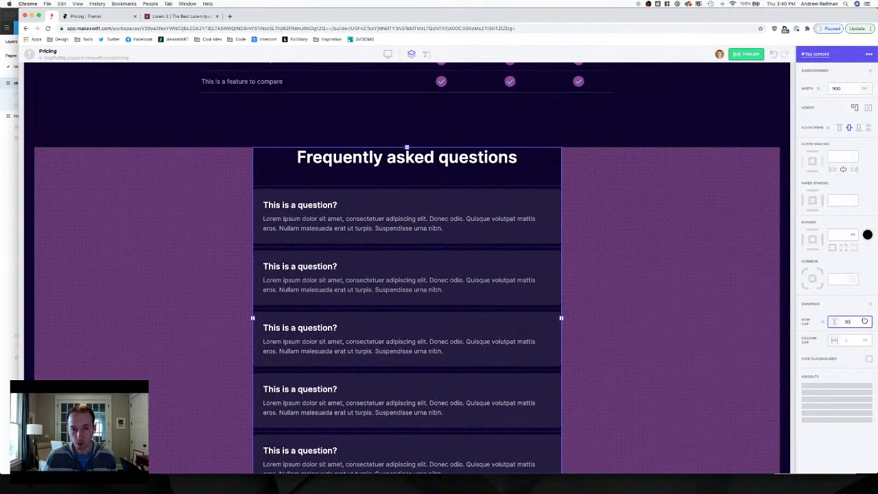
{"action": "left_click", "coordinate": [791, 187]}
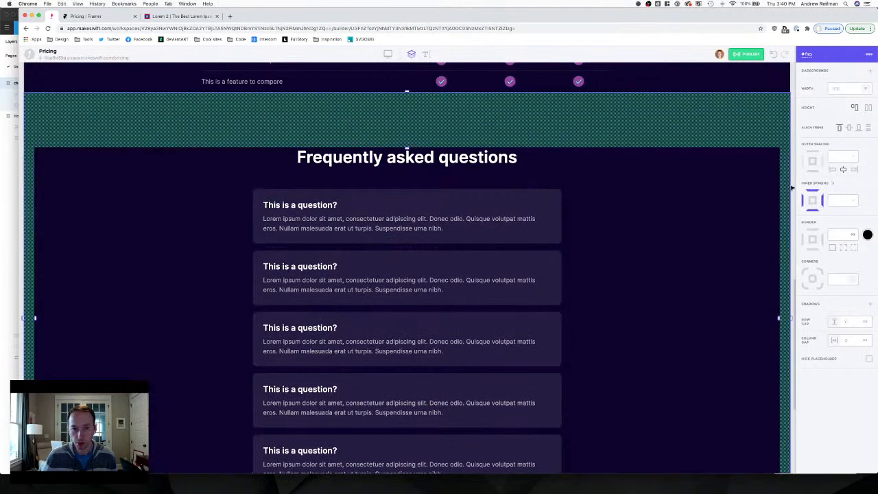
Reduce the outer spacing below the "Frequently asked questions" heading to 30 px.
{"action": "scroll", "coordinate": [437, 206], "scroll_direction": "down", "scroll_amount": 3}
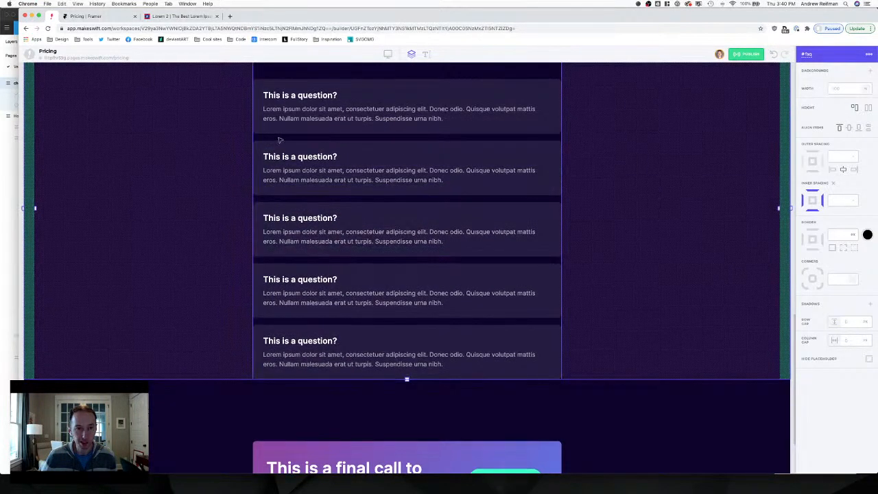
{"action": "scroll", "coordinate": [279, 139], "scroll_direction": "up", "scroll_amount": 2}
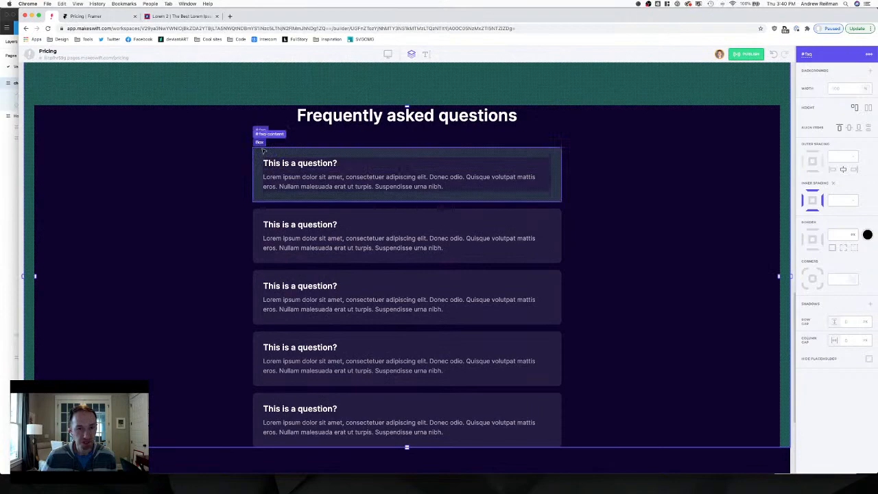
{"action": "scroll", "coordinate": [263, 150], "scroll_direction": "up", "scroll_amount": 1}
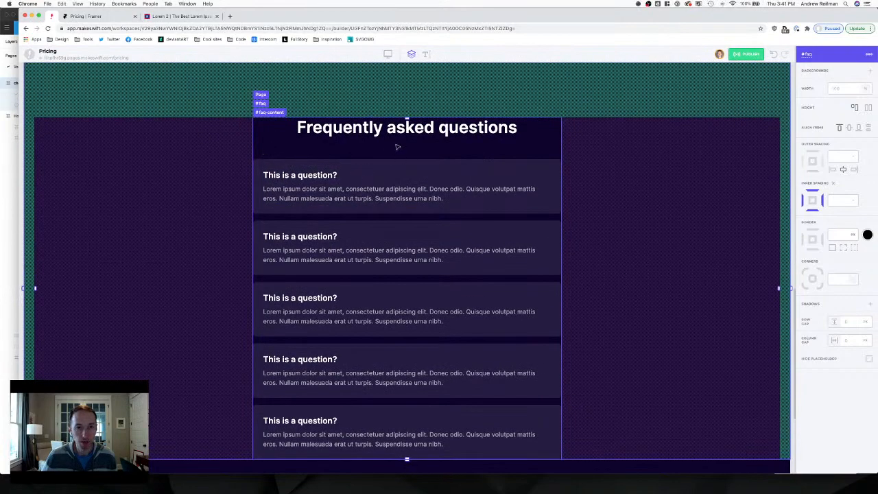
{"action": "left_click", "coordinate": [356, 142]}
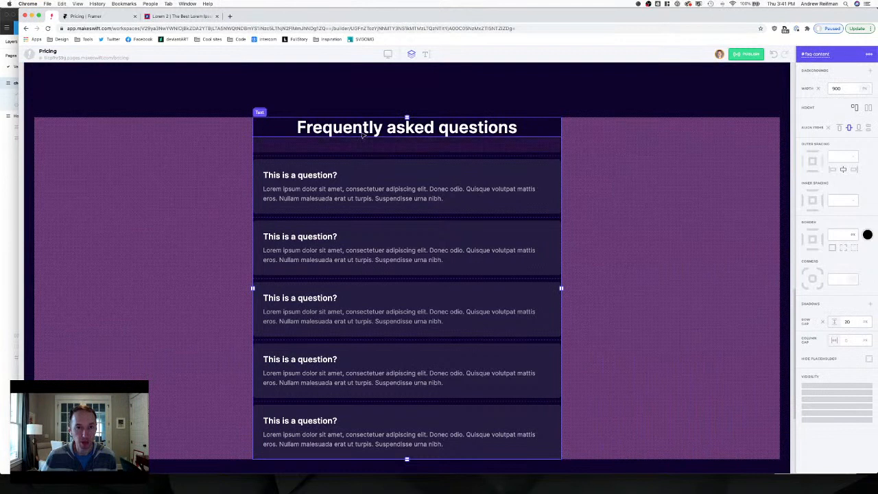
{"action": "left_click", "coordinate": [389, 150]}
{"action": "left_click_drag", "start_coordinate": [409, 152], "coordinate": [408, 144]}
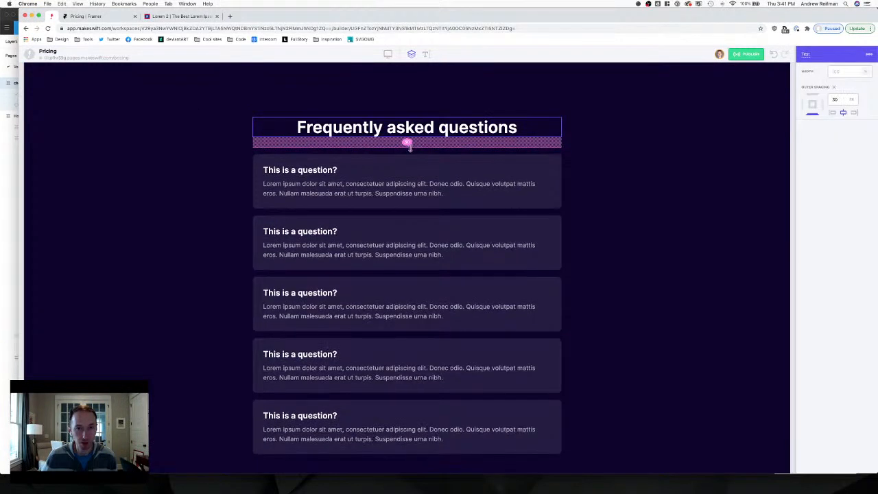
{"action": "key", "text": "Escape"}
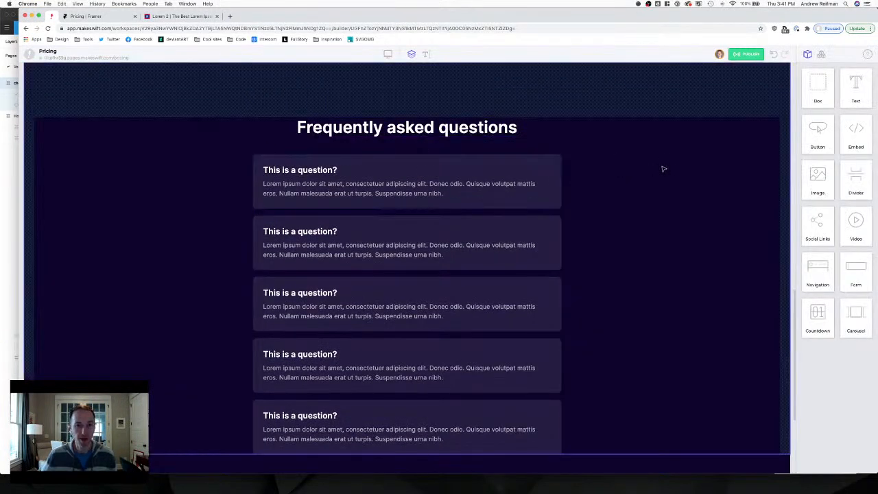
Reduce the call-to-action section's top inner spacing to 140 px.
{"action": "scroll", "coordinate": [663, 169], "scroll_direction": "down", "scroll_amount": 3}
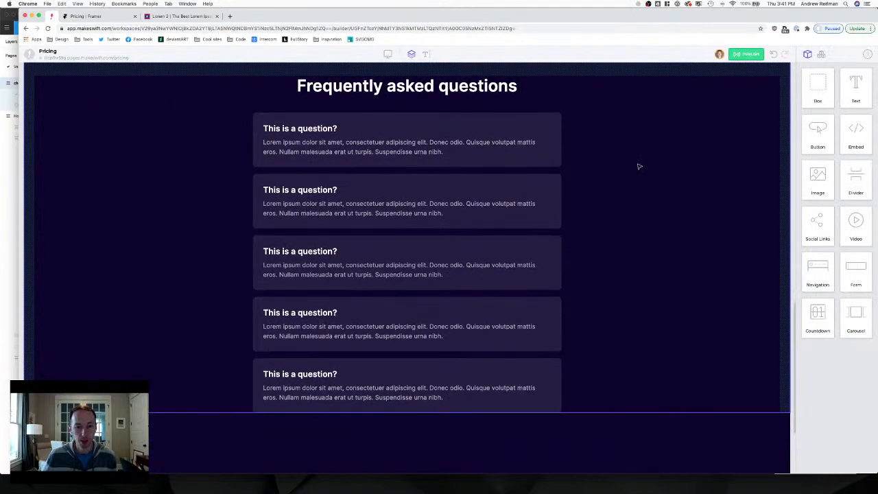
{"action": "scroll", "coordinate": [638, 166], "scroll_direction": "up", "scroll_amount": 5}
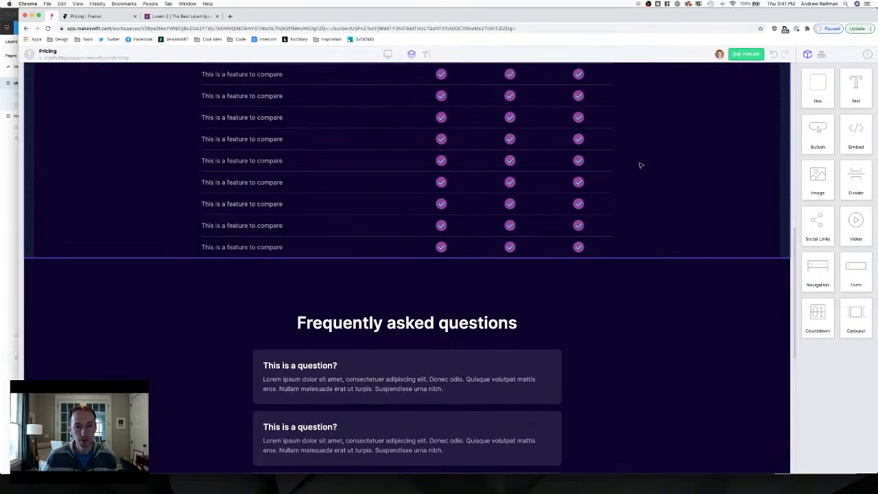
{"action": "scroll", "coordinate": [640, 165], "scroll_direction": "down", "scroll_amount": 4}
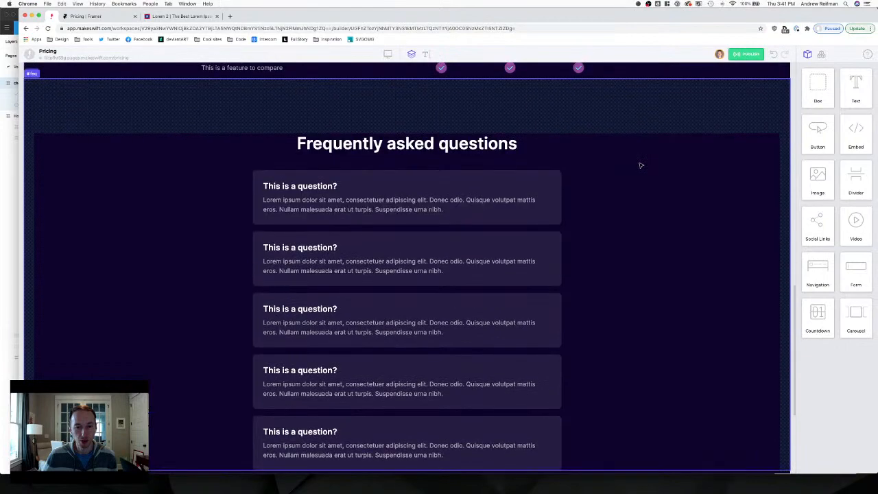
{"action": "scroll", "coordinate": [641, 165], "scroll_direction": "down", "scroll_amount": 4}
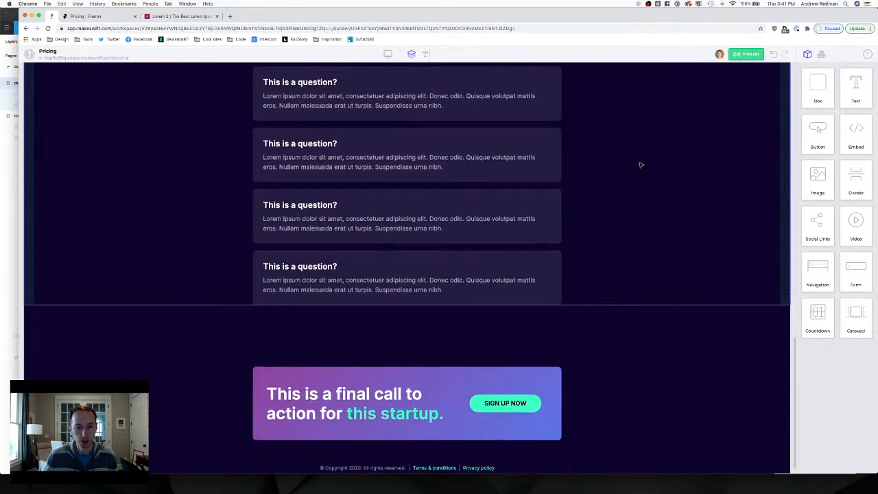
{"action": "scroll", "coordinate": [640, 165], "scroll_direction": "down", "scroll_amount": 1}
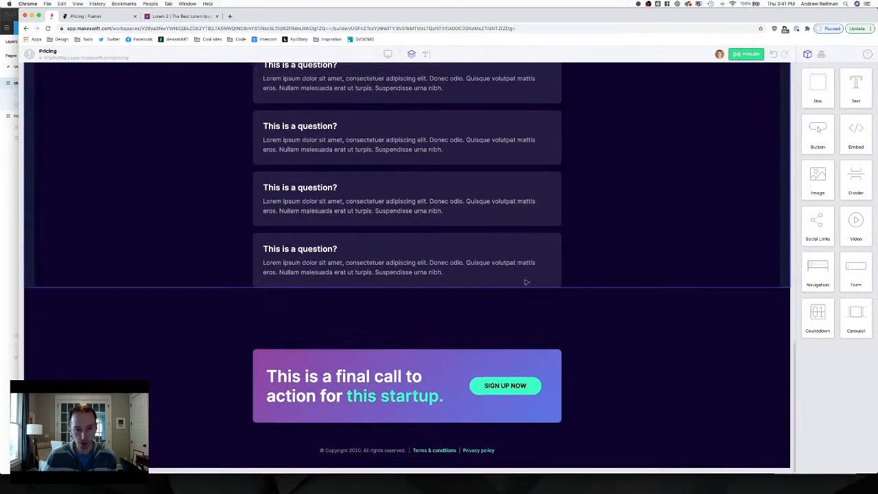
{"action": "left_click", "coordinate": [424, 299]}
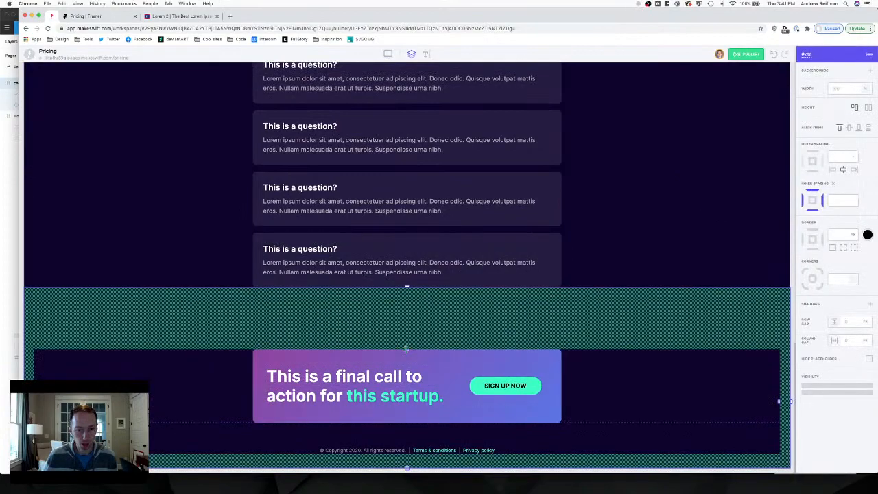
{"action": "left_click_drag", "start_coordinate": [407, 318], "coordinate": [406, 326]}
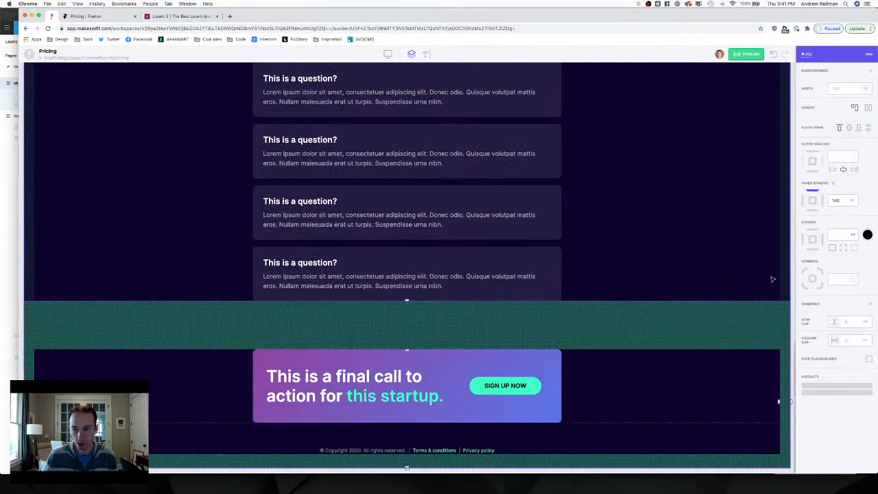
Review the whole desktop pricing page, from the header and plans through the feature comparison and FAQ to the final call to action.
{"action": "left_click", "coordinate": [793, 272]}
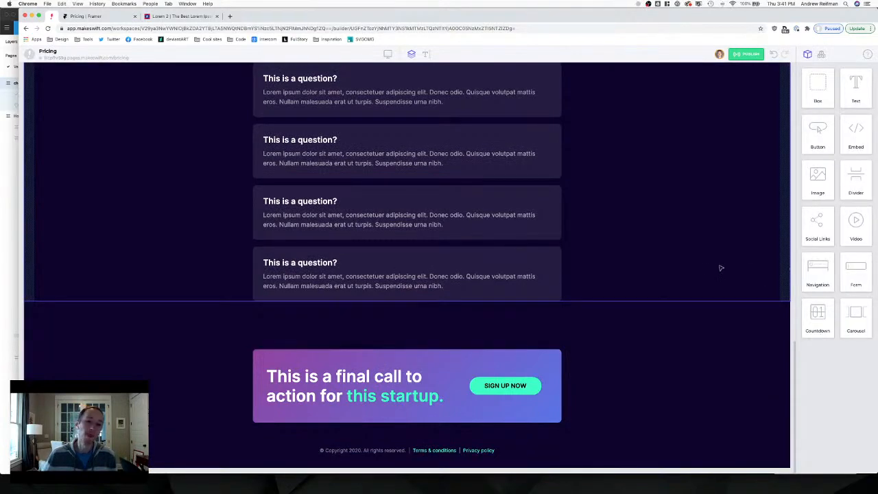
{"action": "scroll", "coordinate": [721, 269], "scroll_direction": "up", "scroll_amount": 3}
{"action": "scroll", "coordinate": [718, 269], "scroll_direction": "up", "scroll_amount": 10}
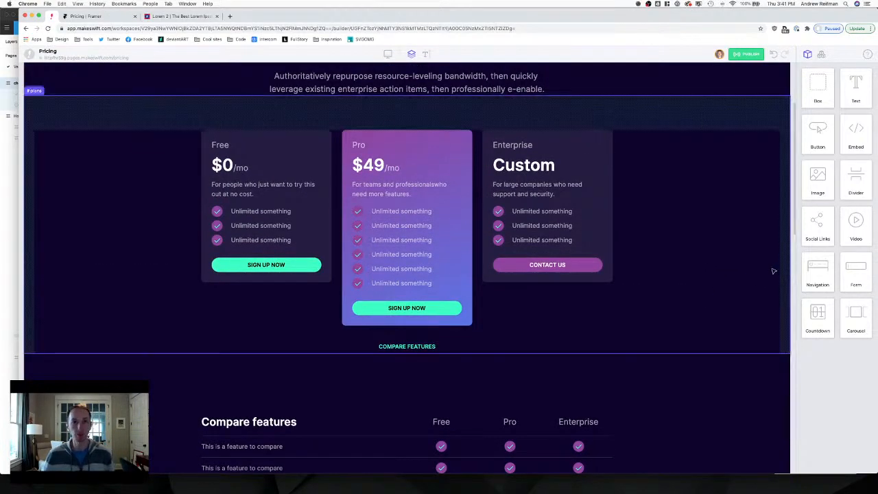
{"action": "scroll", "coordinate": [788, 268], "scroll_direction": "up", "scroll_amount": 3}
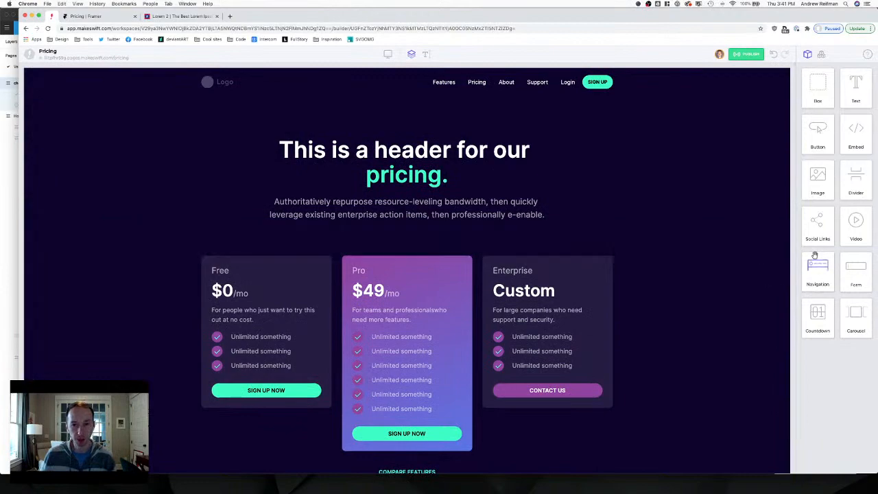
{"action": "left_click_drag", "start_coordinate": [802, 257], "coordinate": [758, 261]}
{"action": "scroll", "coordinate": [763, 263], "scroll_direction": "down", "scroll_amount": 5}
{"action": "scroll", "coordinate": [760, 261], "scroll_direction": "down", "scroll_amount": 2}
{"action": "scroll", "coordinate": [760, 261], "scroll_direction": "down", "scroll_amount": 4}
{"action": "scroll", "coordinate": [760, 261], "scroll_direction": "down", "scroll_amount": 1}
{"action": "scroll", "coordinate": [760, 260], "scroll_direction": "down", "scroll_amount": 3}
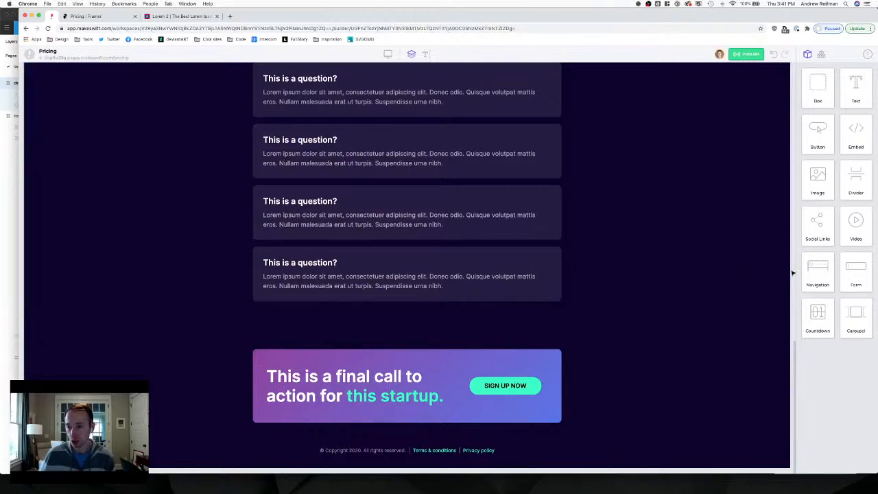
{"action": "scroll", "coordinate": [791, 272], "scroll_direction": "up", "scroll_amount": 1}
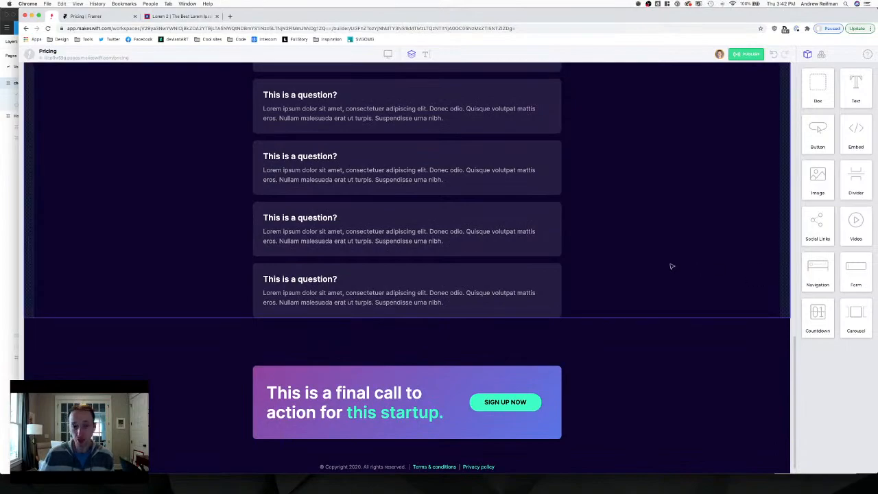
{"action": "scroll", "coordinate": [672, 266], "scroll_direction": "up", "scroll_amount": 10}
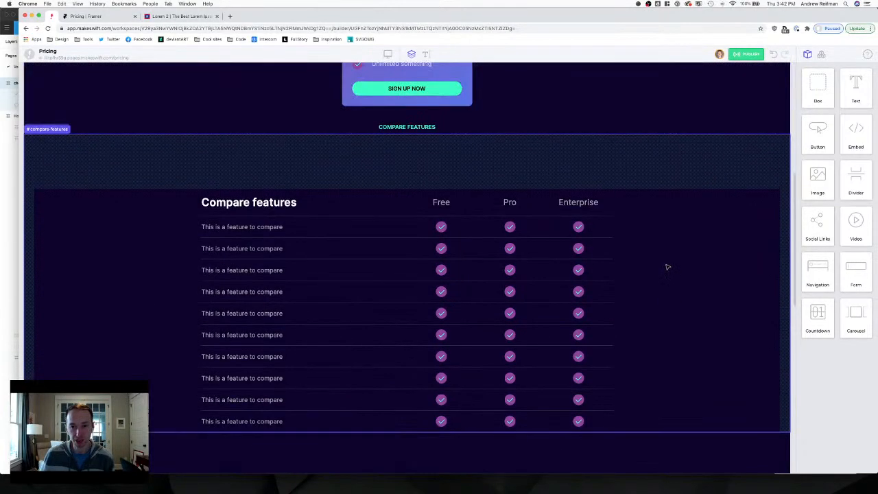
{"action": "scroll", "coordinate": [668, 267], "scroll_direction": "up", "scroll_amount": 4}
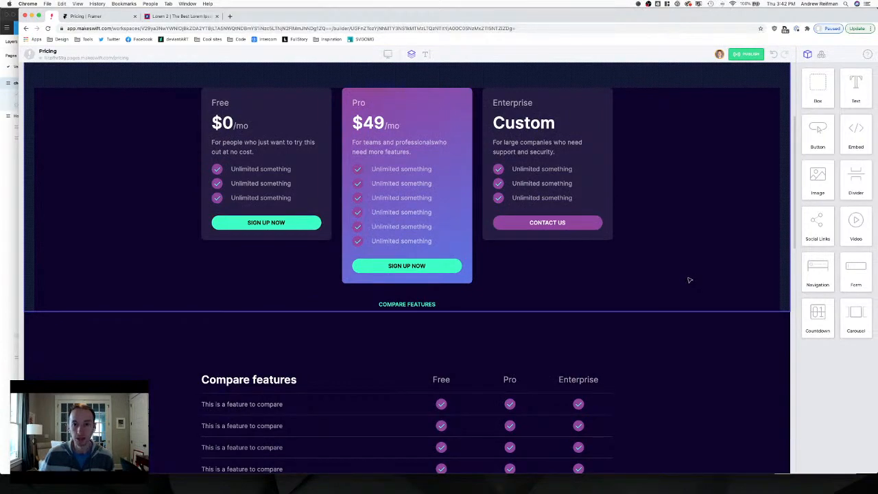
{"action": "scroll", "coordinate": [687, 282], "scroll_direction": "up", "scroll_amount": 5}
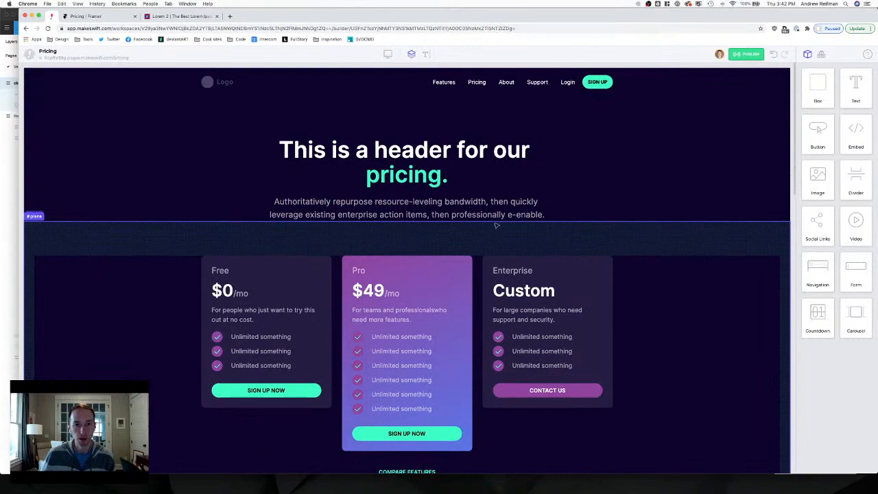
Switch the pricing page from the desktop layout to the tablet layout and bring up the plans section.
{"action": "left_click", "coordinate": [388, 54]}
{"action": "left_click", "coordinate": [379, 96]}
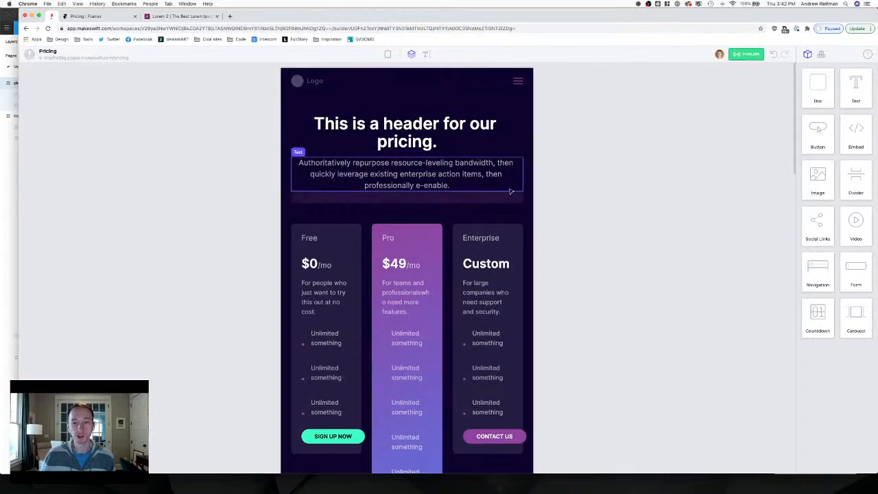
{"action": "scroll", "coordinate": [509, 191], "scroll_direction": "down", "scroll_amount": 3}
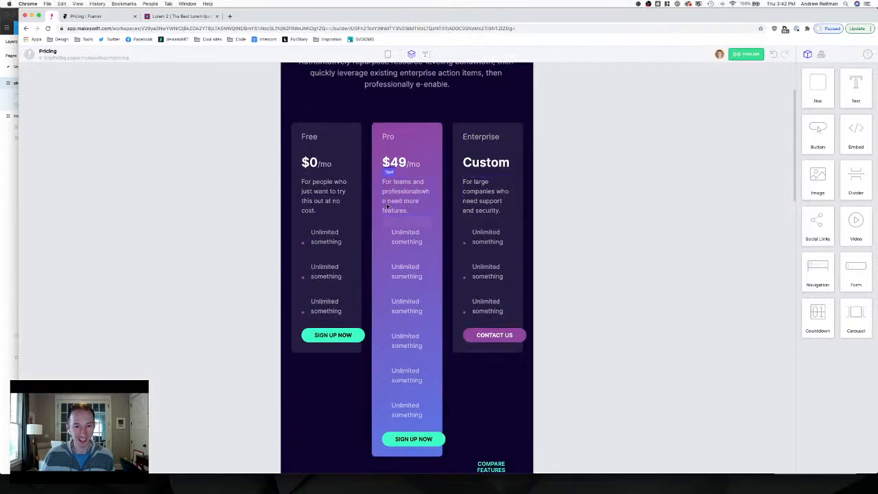
Rearrange the plans list so Free and Pro share one row at half width each, with Enterprise at full width below.
{"action": "left_click", "coordinate": [368, 199]}
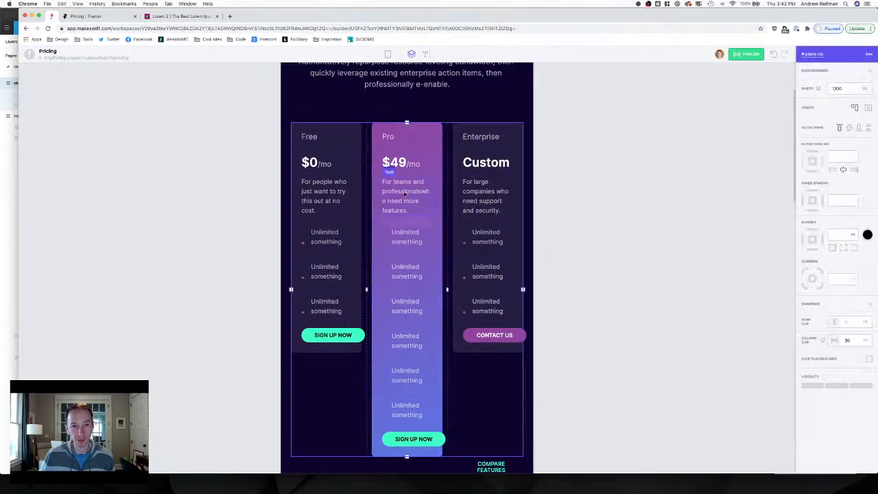
{"action": "left_click", "coordinate": [448, 172]}
{"action": "left_click", "coordinate": [408, 174]}
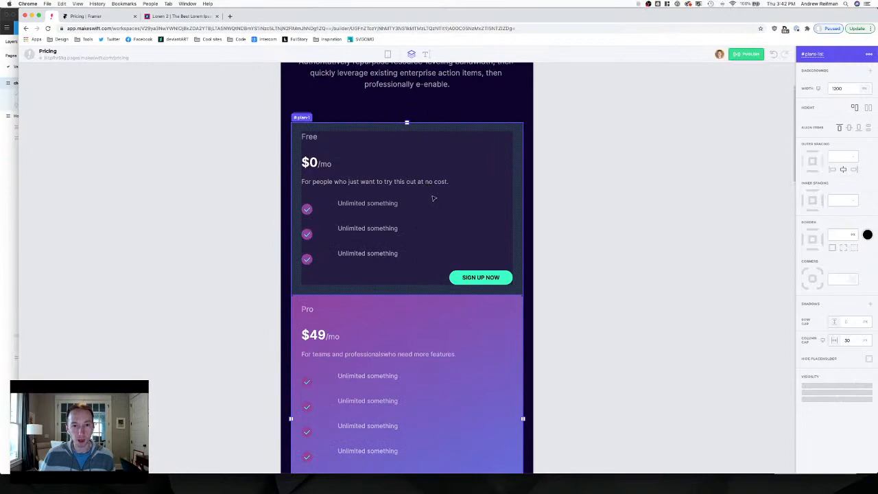
{"action": "scroll", "coordinate": [433, 197], "scroll_direction": "down", "scroll_amount": 4}
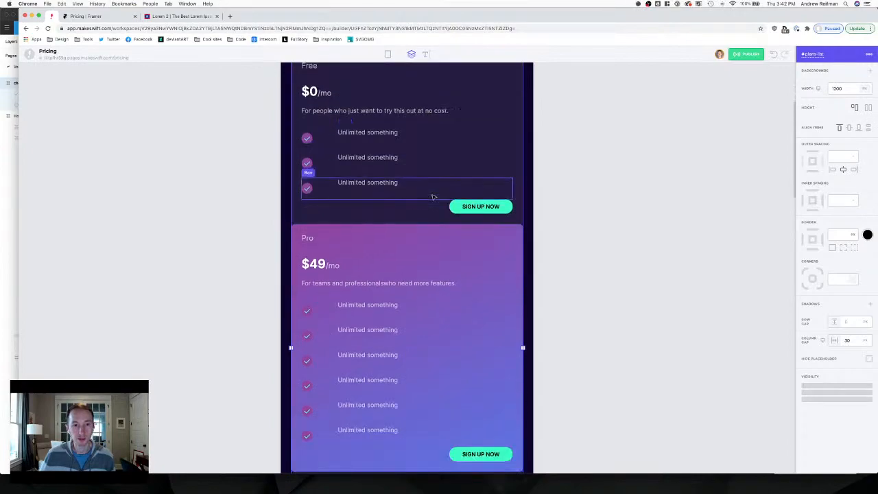
{"action": "scroll", "coordinate": [433, 197], "scroll_direction": "down", "scroll_amount": 3}
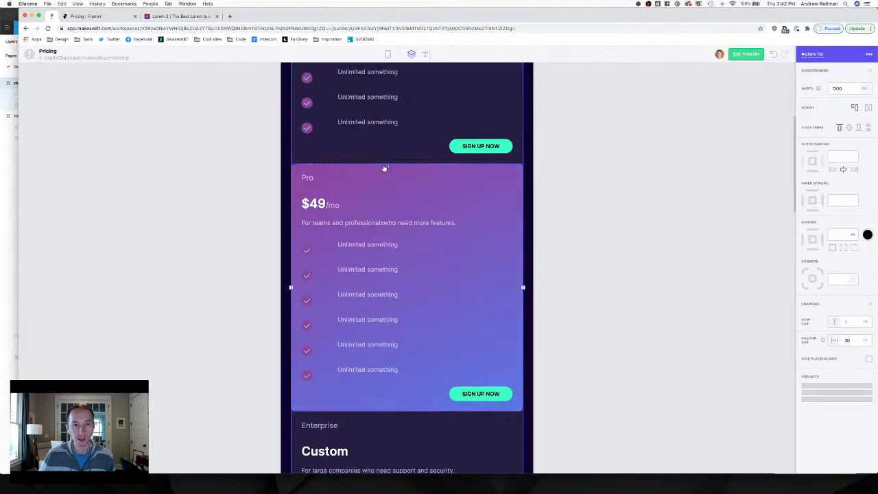
{"action": "scroll", "coordinate": [383, 167], "scroll_direction": "up", "scroll_amount": 5}
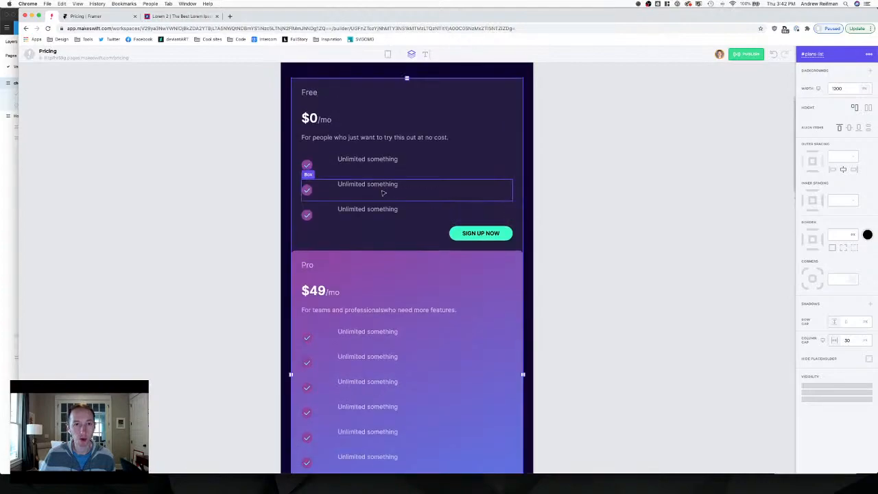
{"action": "left_click", "coordinate": [379, 252]}
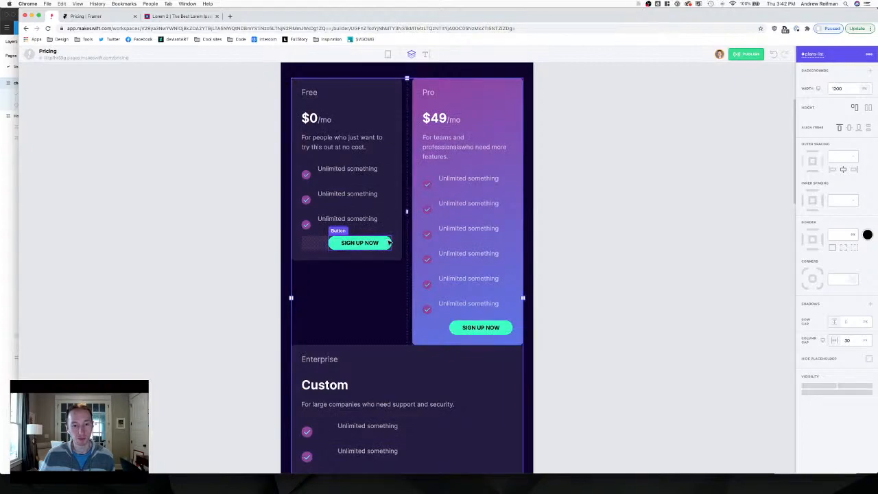
Set the plans list's row gap to 30 px.
{"action": "scroll", "coordinate": [389, 240], "scroll_direction": "down", "scroll_amount": 5}
{"action": "scroll", "coordinate": [391, 238], "scroll_direction": "up", "scroll_amount": 5}
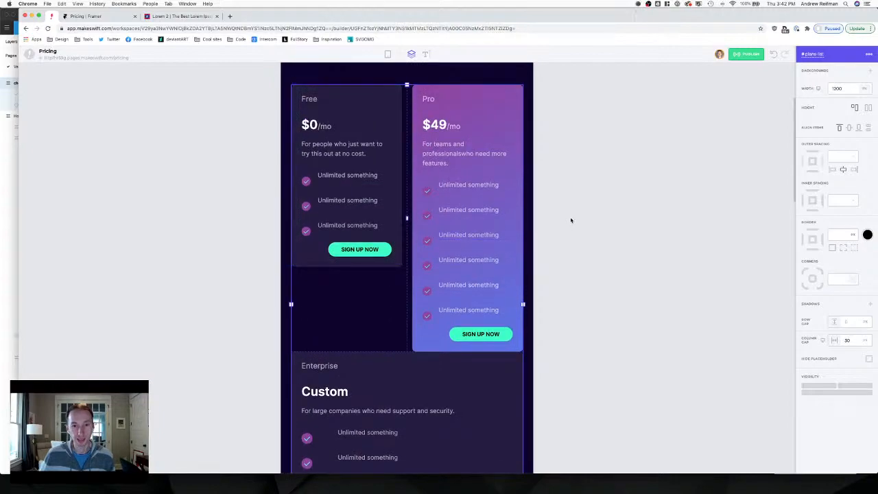
{"action": "scroll", "coordinate": [571, 220], "scroll_direction": "up", "scroll_amount": 1}
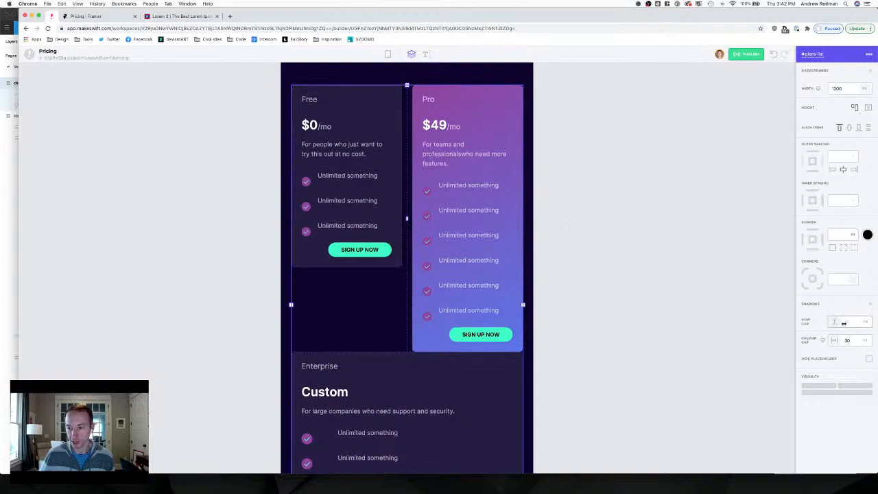
{"action": "left_click_drag", "start_coordinate": [846, 322], "coordinate": [859, 322]}
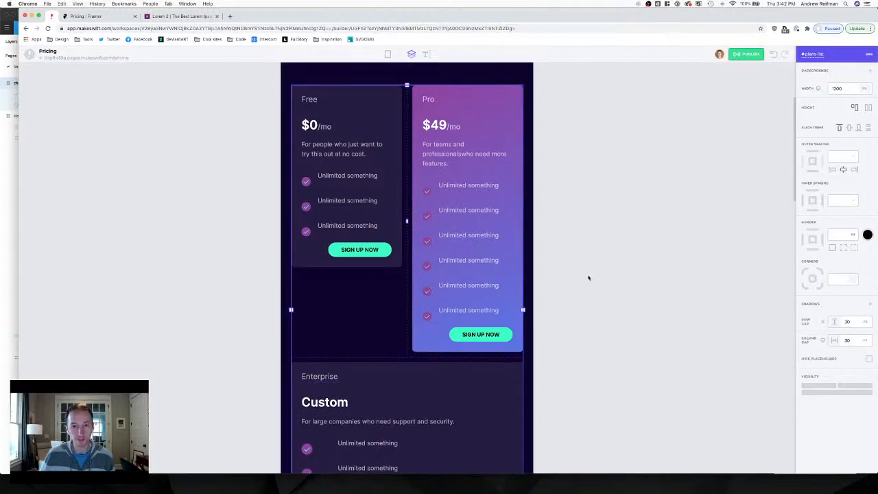
{"action": "left_click", "coordinate": [581, 254]}
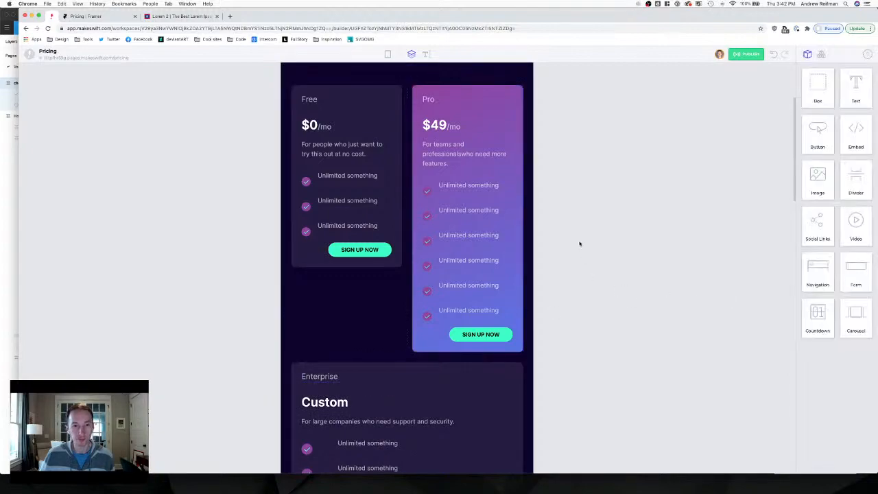
Reset the outer spacing of the three "Unlimited something" texts in the Free plan to the inherited desktop styles.
{"action": "left_click", "coordinate": [328, 179]}
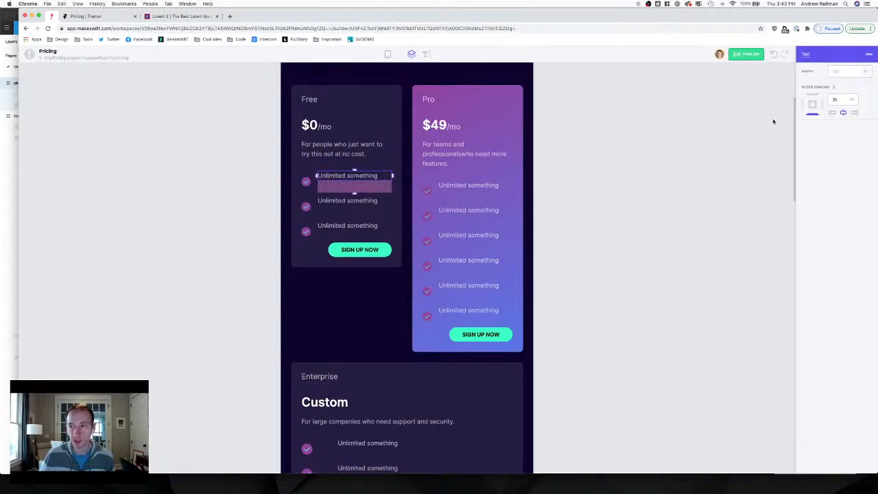
{"action": "left_click", "coordinate": [834, 88]}
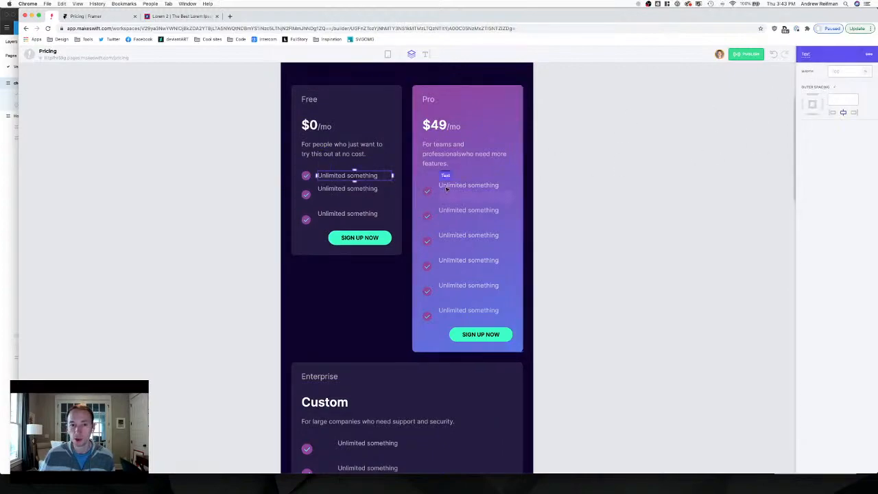
{"action": "left_click", "coordinate": [360, 194]}
{"action": "left_click", "coordinate": [832, 88]}
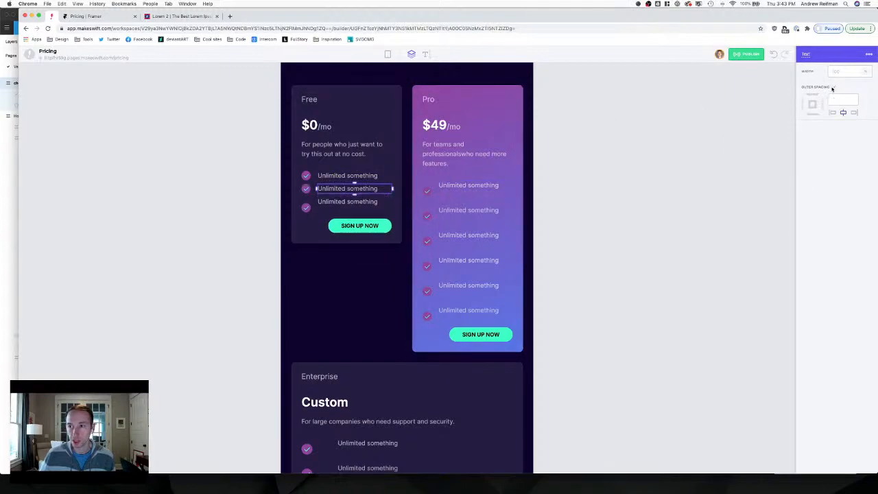
{"action": "left_click", "coordinate": [379, 208]}
{"action": "left_click", "coordinate": [562, 196]}
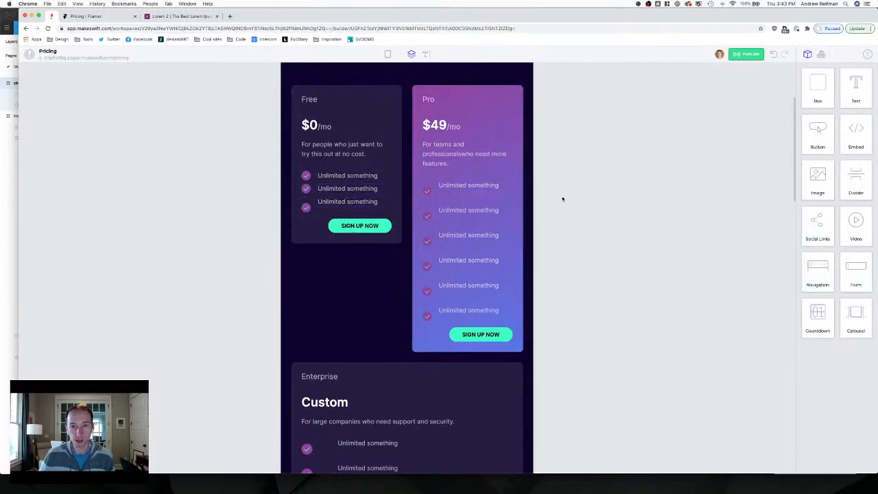
{"action": "left_click", "coordinate": [377, 203]}
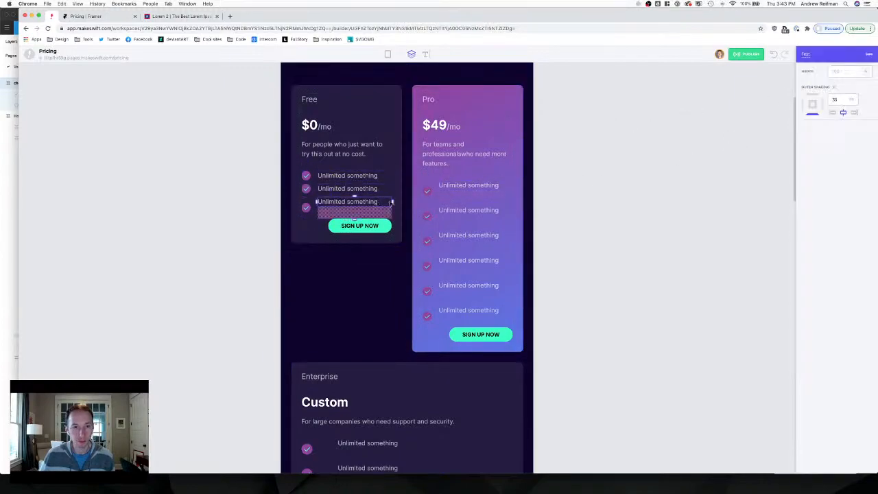
{"action": "left_click", "coordinate": [834, 88]}
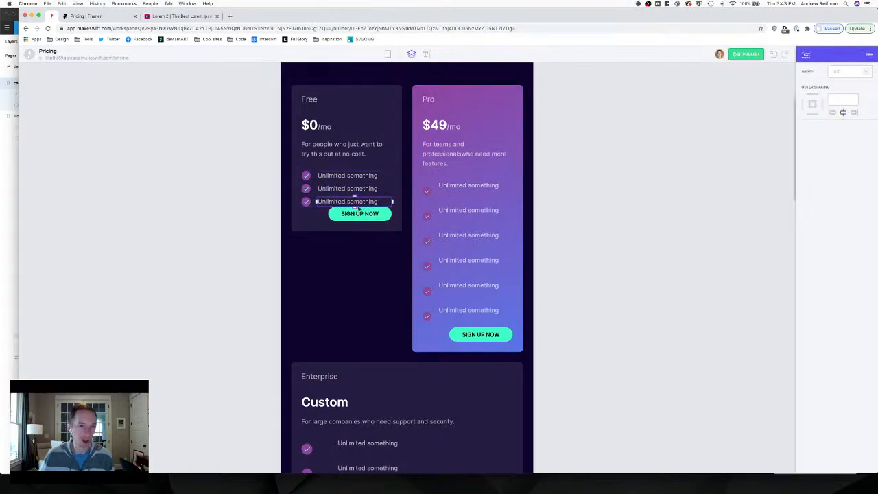
Reset the Free plan button's width and outer spacing to the desktop styles, and set its top outer spacing to 30 px.
{"action": "left_click", "coordinate": [343, 213]}
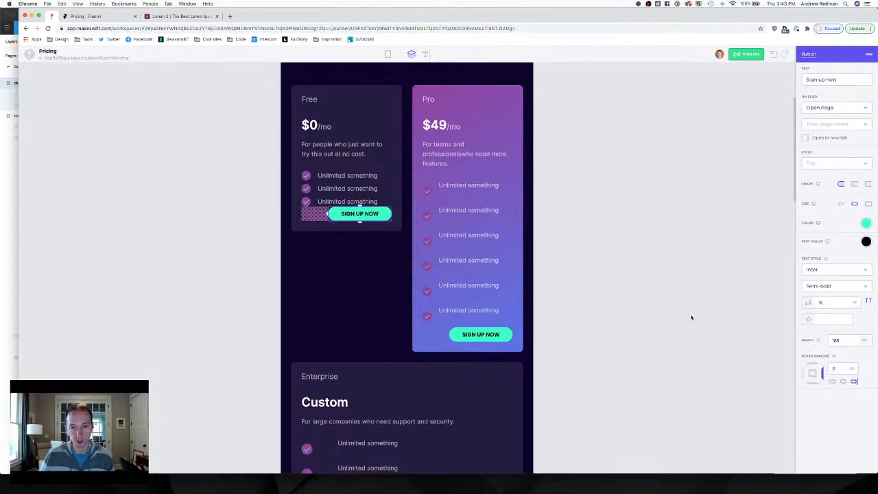
{"action": "left_click", "coordinate": [833, 356]}
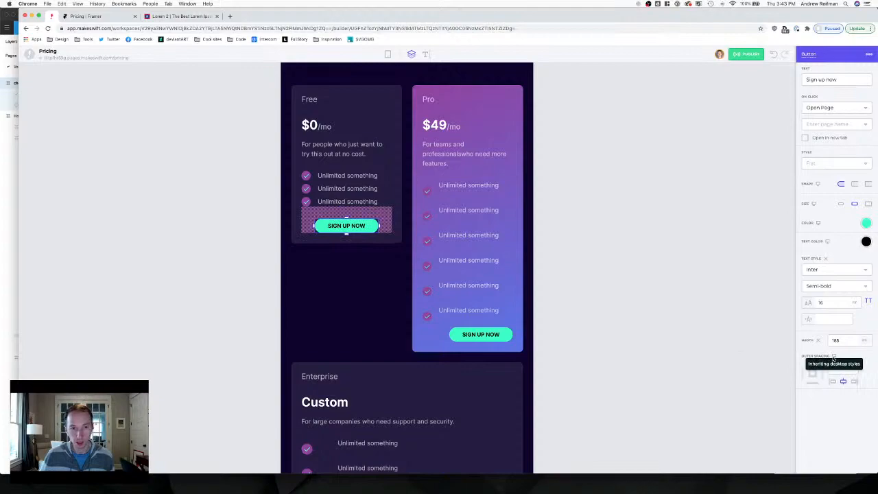
{"action": "left_click", "coordinate": [818, 341]}
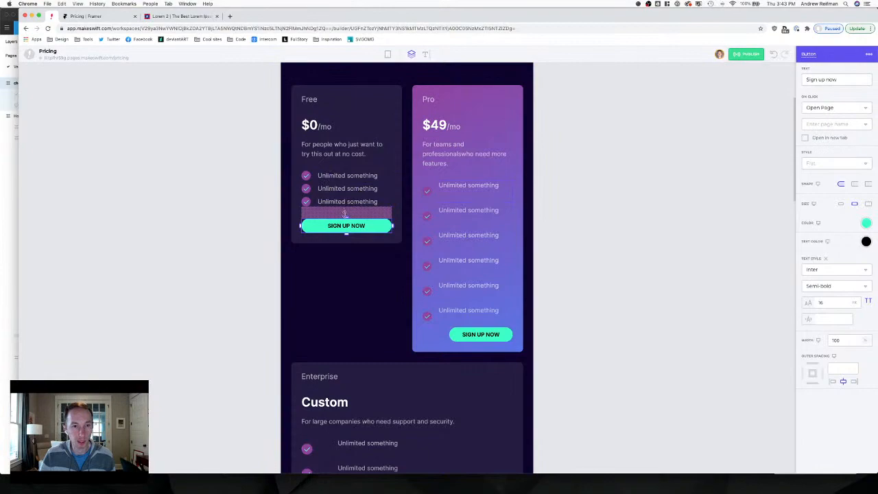
{"action": "left_click_drag", "start_coordinate": [347, 216], "coordinate": [348, 214]}
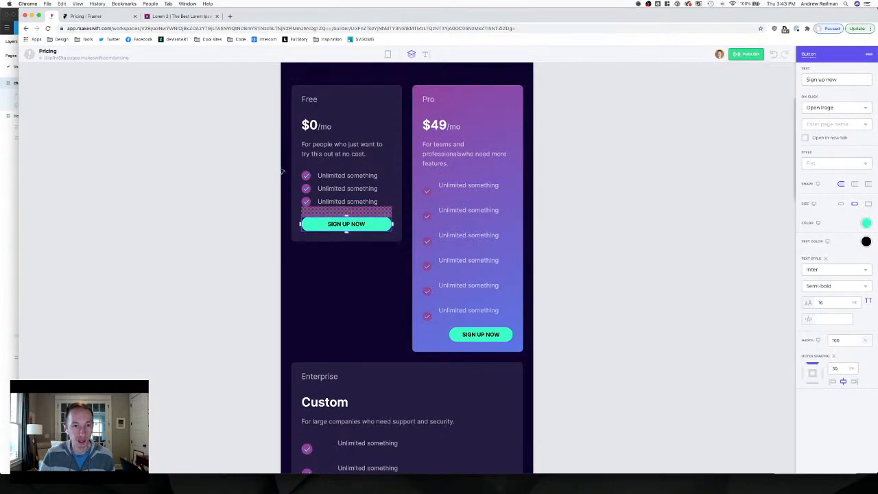
Reset the outer spacing of the Free plan's description, price and plan name to the inherited desktop styles.
{"action": "left_click", "coordinate": [332, 155]}
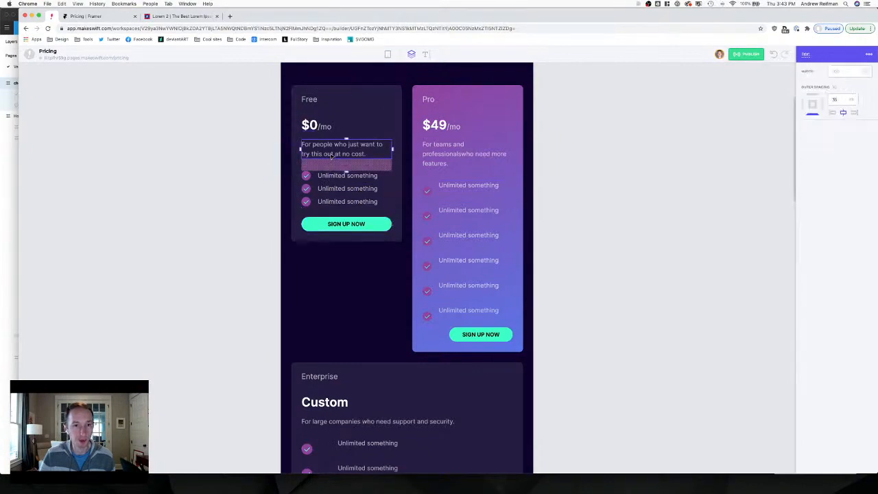
{"action": "left_click", "coordinate": [834, 87]}
{"action": "left_click", "coordinate": [329, 128]}
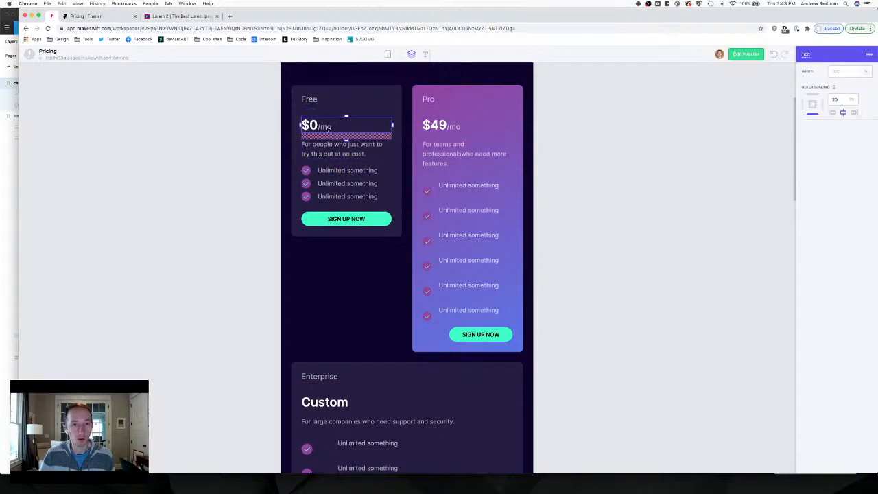
{"action": "left_click", "coordinate": [834, 88]}
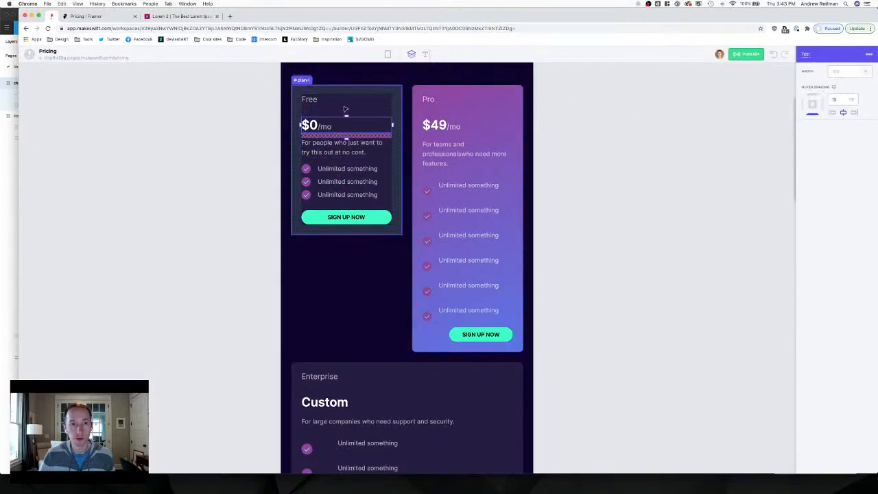
{"action": "left_click", "coordinate": [348, 86]}
{"action": "left_click", "coordinate": [348, 95]}
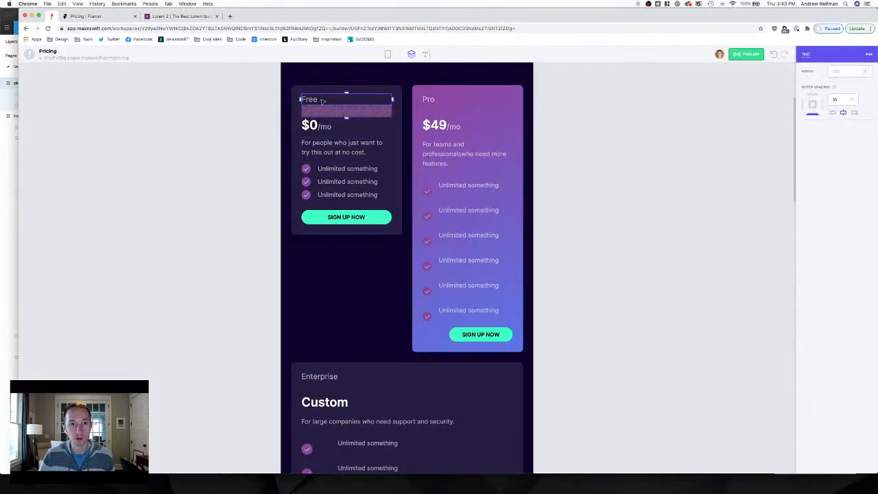
{"action": "left_click", "coordinate": [834, 87]}
{"action": "left_click", "coordinate": [674, 112]}
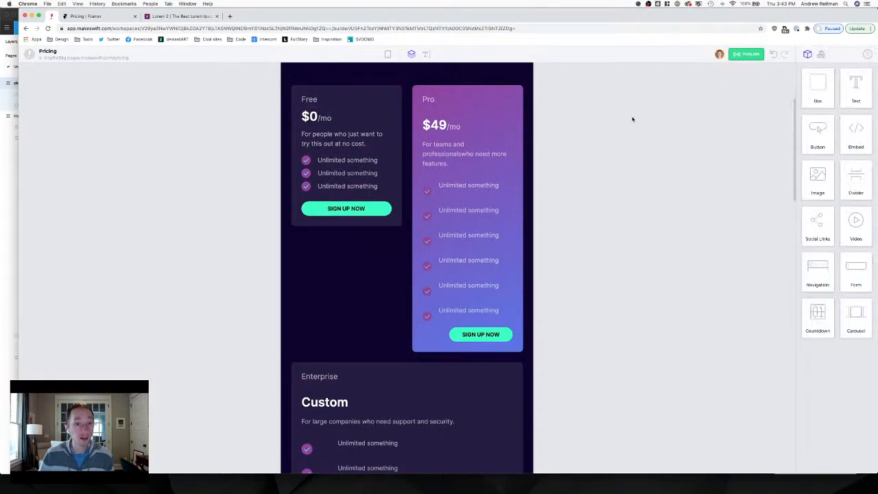
Reset the outer spacing of the Pro plan's name, price and description to the inherited desktop styles.
{"action": "scroll", "coordinate": [631, 118], "scroll_direction": "up", "scroll_amount": 2}
{"action": "left_click", "coordinate": [427, 137]}
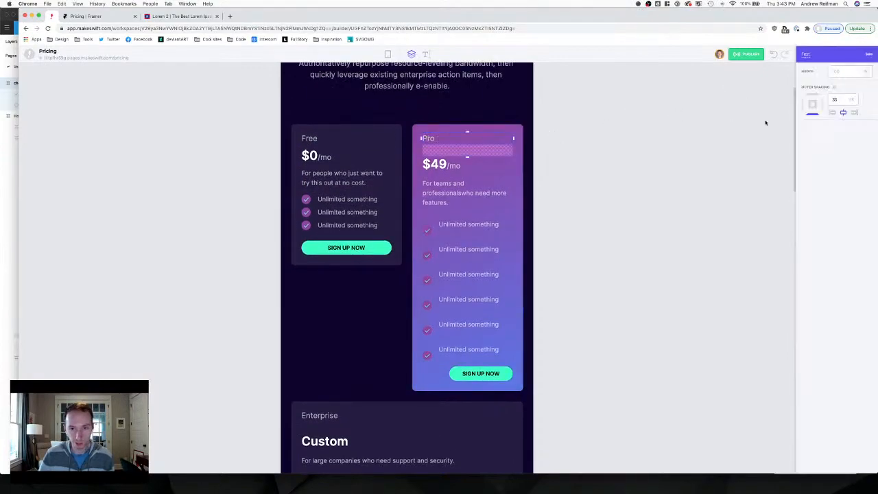
{"action": "left_click", "coordinate": [834, 88]}
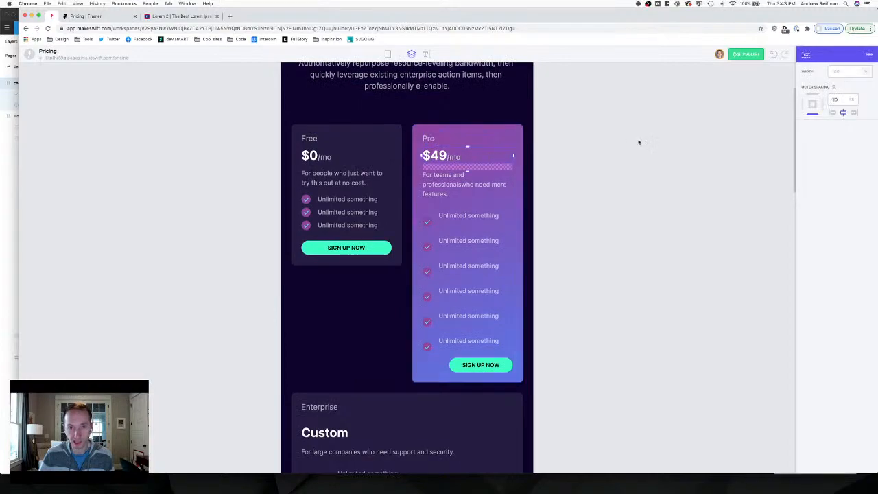
{"action": "left_click", "coordinate": [834, 88]}
{"action": "left_click", "coordinate": [455, 197]}
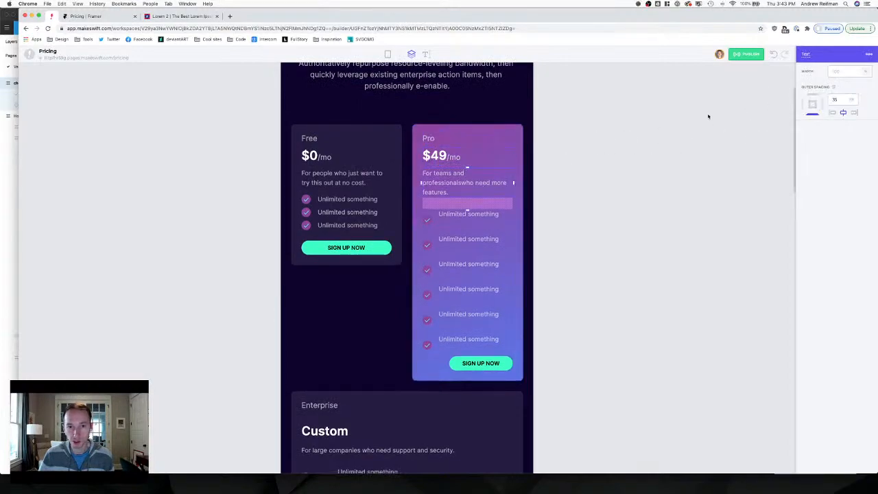
{"action": "left_click", "coordinate": [834, 88]}
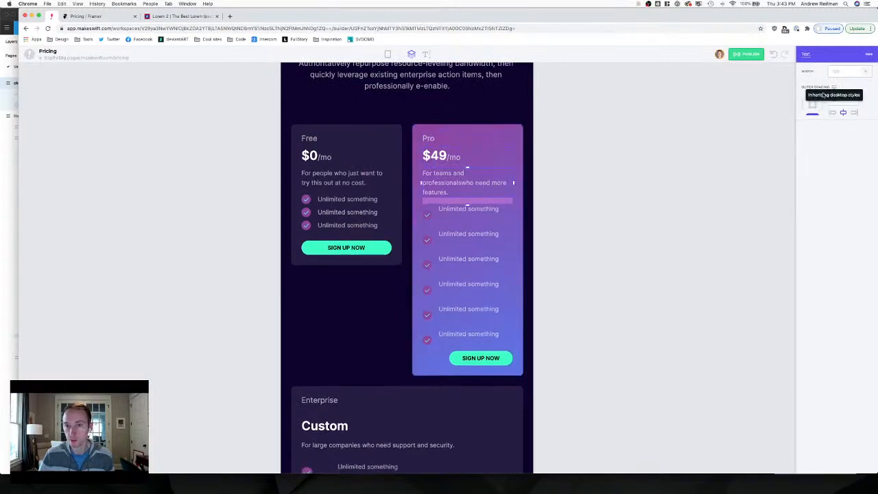
Reset the outer spacing of all six "Unlimited something" texts in the Pro plan to the inherited desktop styles.
{"action": "left_click", "coordinate": [461, 215]}
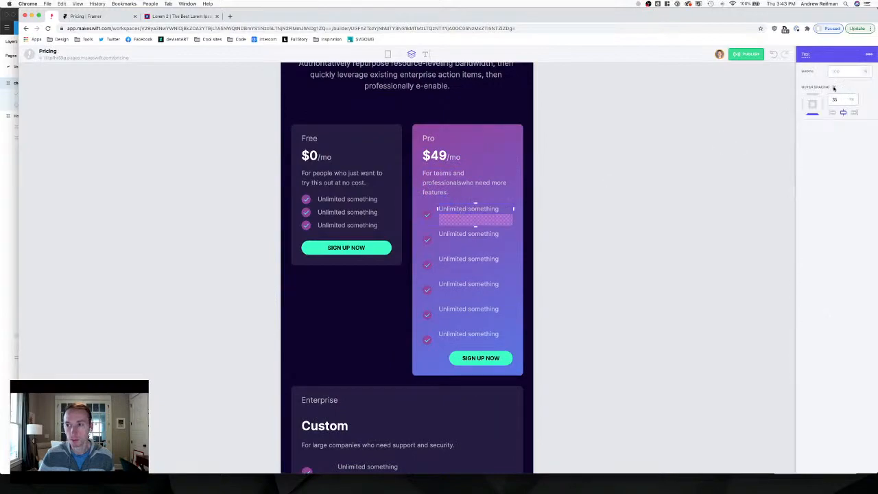
{"action": "left_click", "coordinate": [834, 88]}
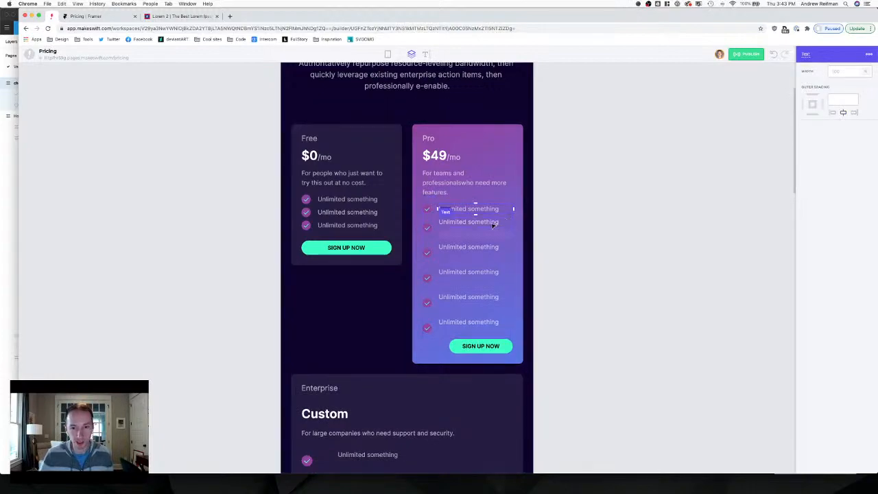
{"action": "left_click", "coordinate": [492, 225]}
{"action": "left_click", "coordinate": [835, 87]}
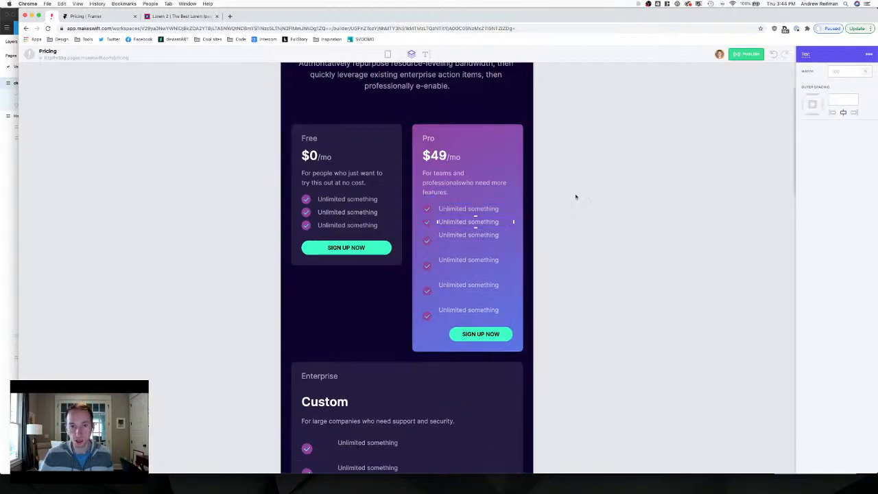
{"action": "left_click", "coordinate": [464, 234]}
{"action": "left_click", "coordinate": [834, 88]}
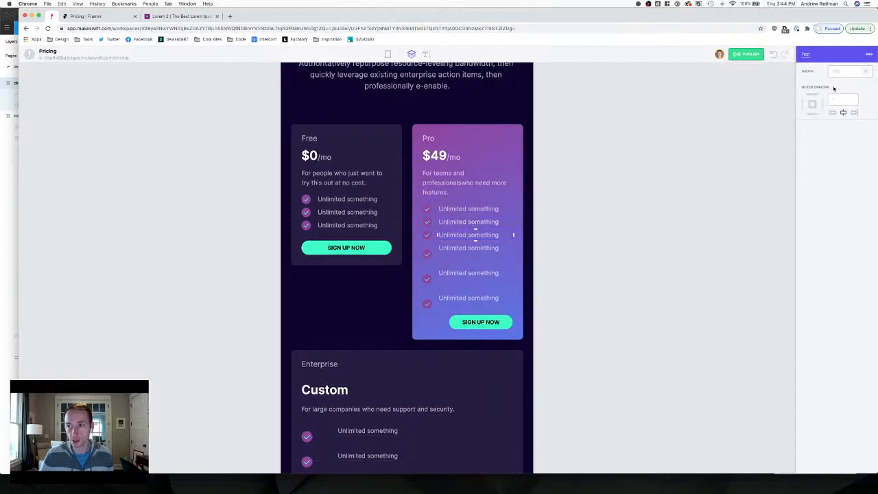
{"action": "left_click", "coordinate": [483, 252]}
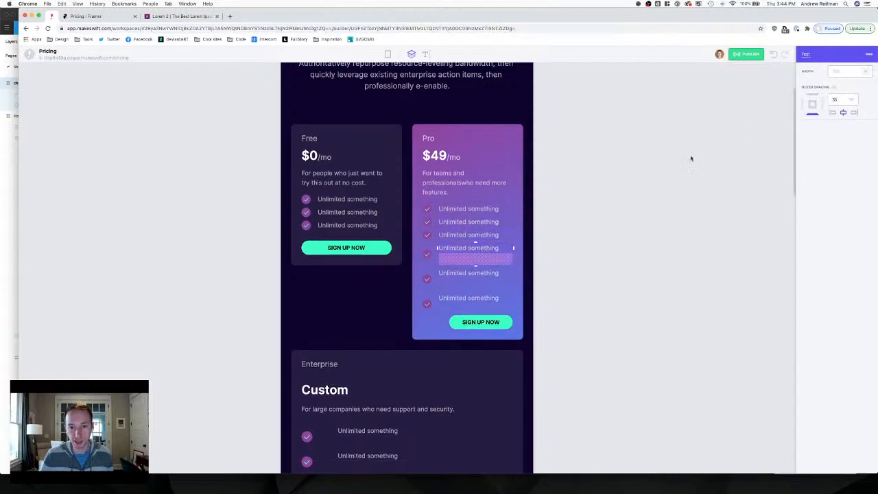
{"action": "left_click", "coordinate": [834, 88]}
{"action": "left_click", "coordinate": [474, 262]}
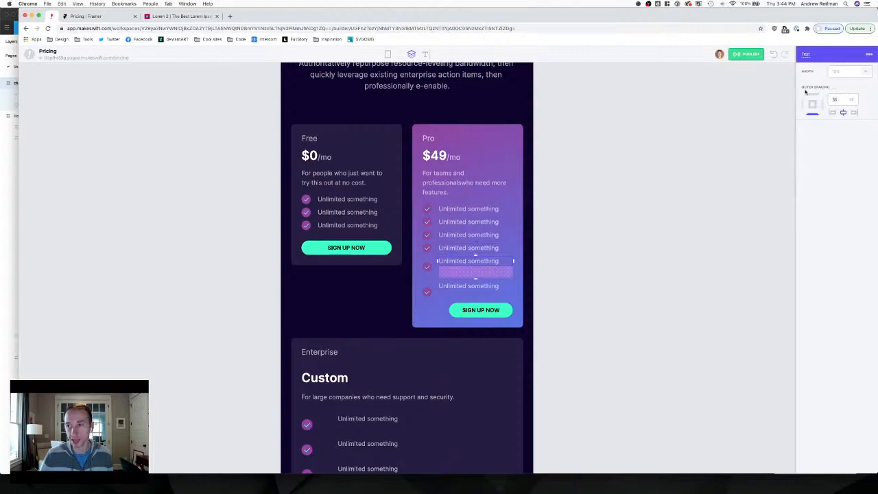
{"action": "left_click", "coordinate": [834, 88]}
{"action": "left_click", "coordinate": [472, 275]}
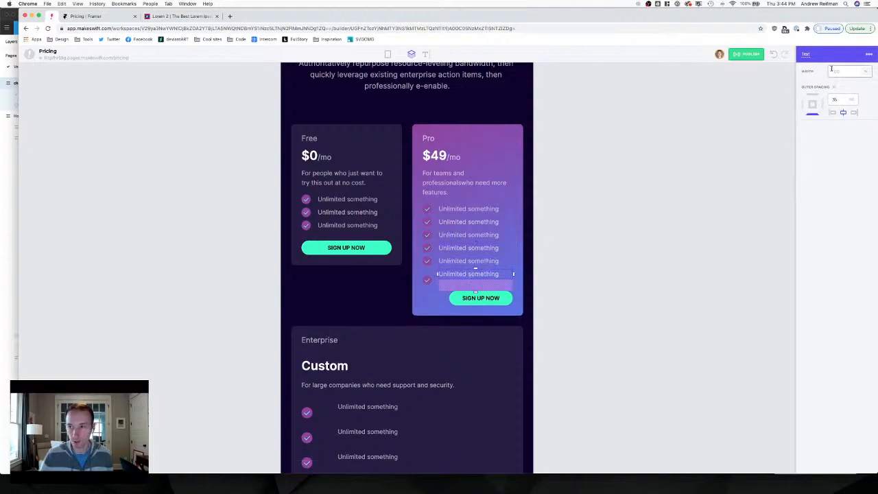
{"action": "left_click", "coordinate": [835, 87]}
Reset the Pro plan button's width and outer spacing to the inherited desktop styles.
{"action": "left_click", "coordinate": [480, 286]}
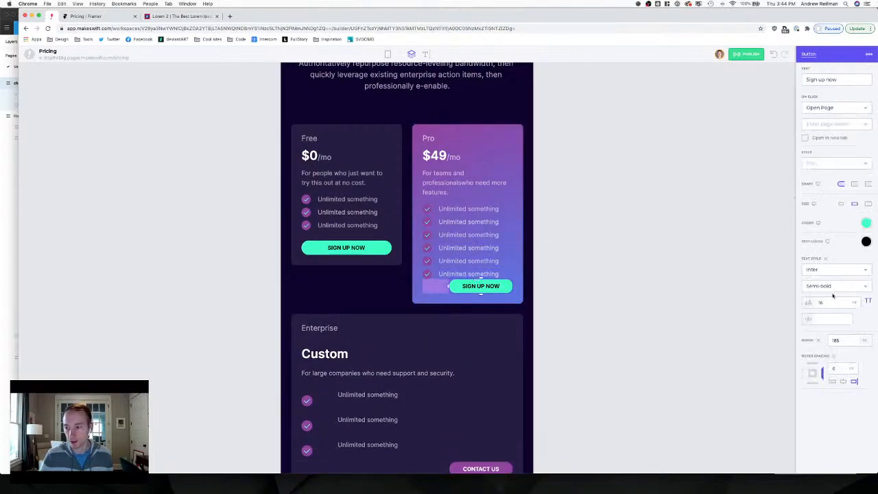
{"action": "left_click", "coordinate": [818, 341]}
{"action": "left_click", "coordinate": [834, 356]}
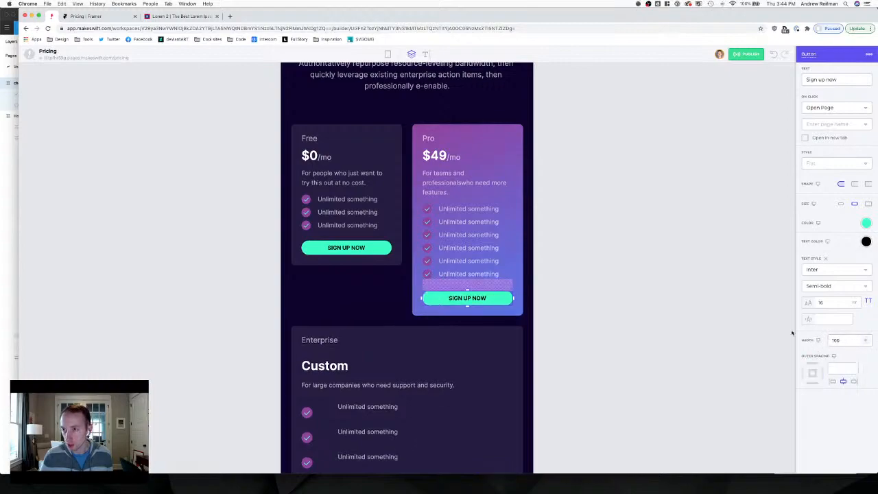
{"action": "scroll", "coordinate": [653, 239], "scroll_direction": "down", "scroll_amount": 1}
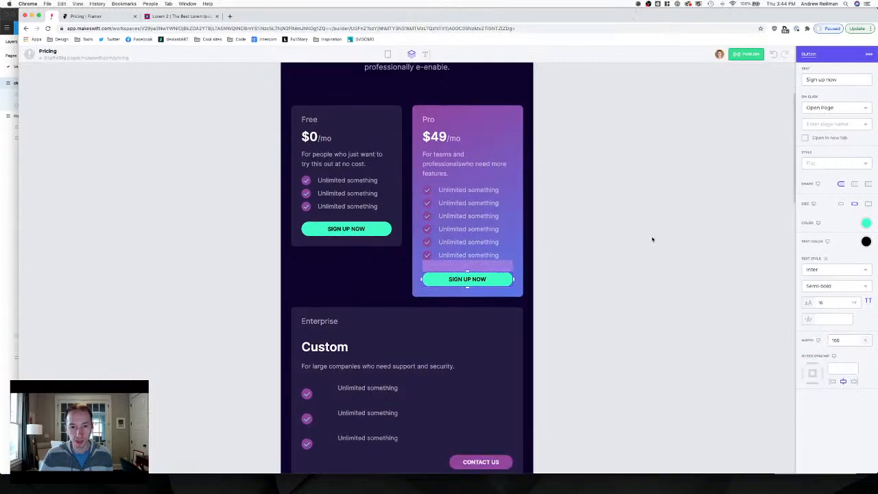
{"action": "left_click", "coordinate": [651, 238]}
Reset the outer spacing of the Enterprise plan's name, "Custom" price and description to the inherited desktop styles.
{"action": "scroll", "coordinate": [480, 206], "scroll_direction": "down", "scroll_amount": 1}
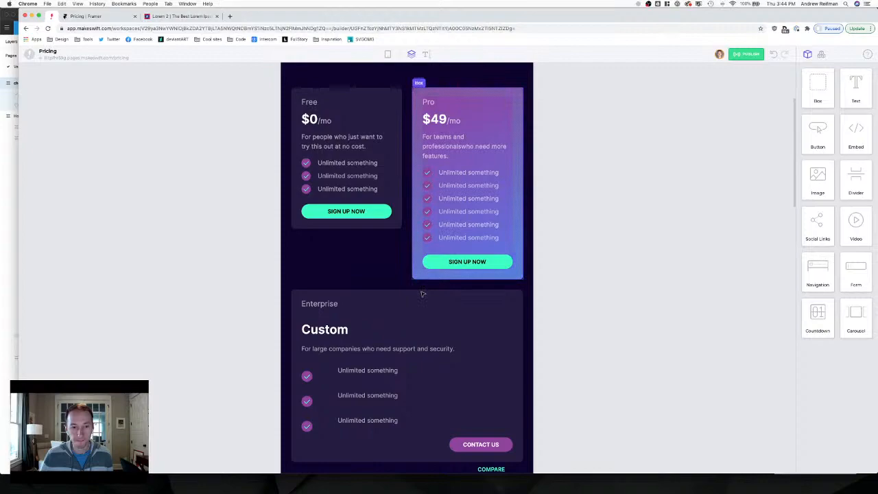
{"action": "left_click", "coordinate": [319, 303]}
{"action": "left_click", "coordinate": [834, 88]}
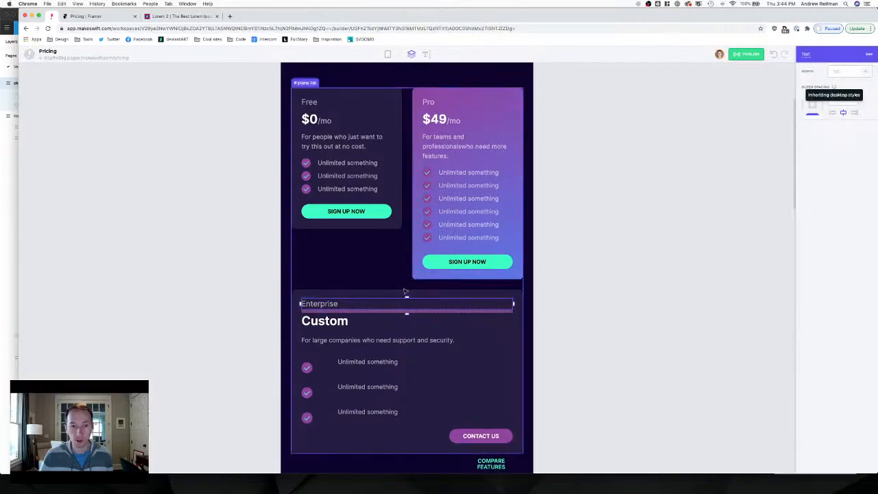
{"action": "left_click", "coordinate": [349, 323]}
{"action": "left_click", "coordinate": [834, 87]}
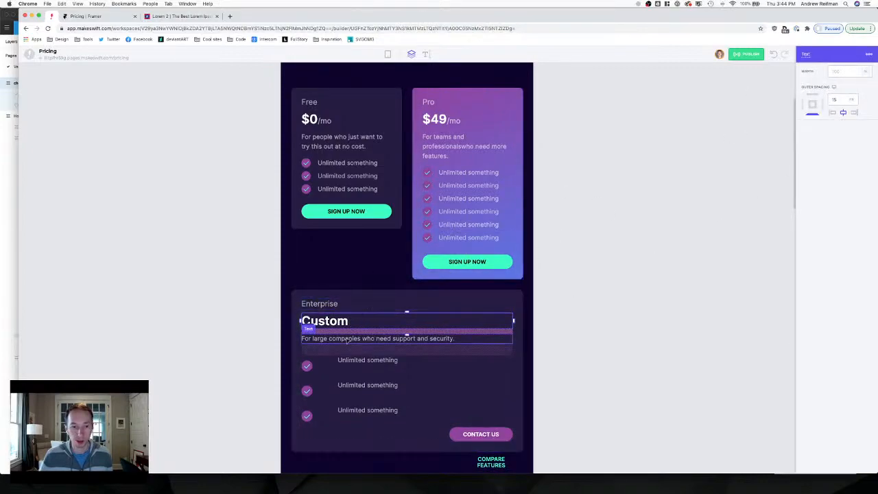
{"action": "left_click", "coordinate": [349, 339]}
{"action": "left_click", "coordinate": [834, 87]}
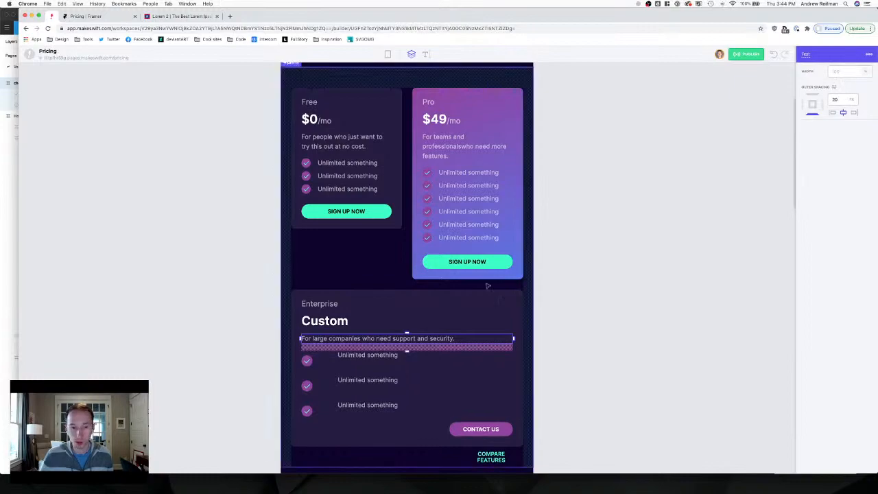
Reset the outer spacing of the three "Unlimited something" texts in the Enterprise plan to the inherited desktop styles.
{"action": "left_click", "coordinate": [362, 356]}
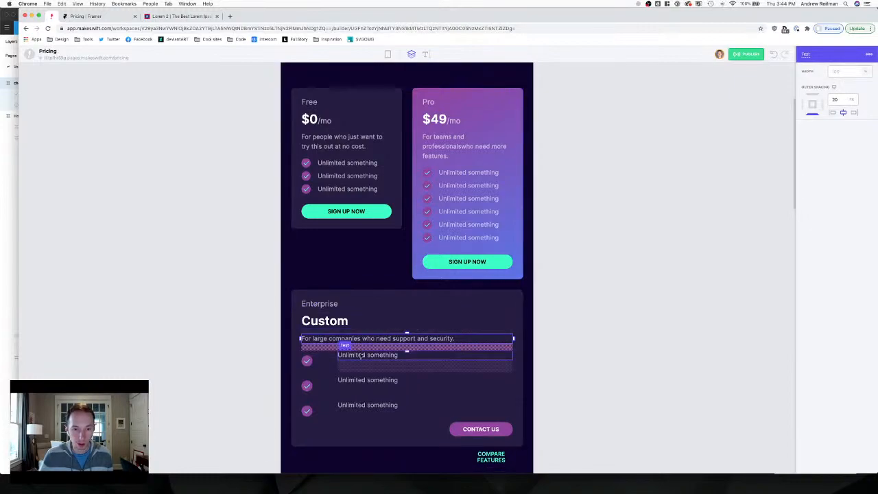
{"action": "left_click", "coordinate": [834, 87]}
{"action": "left_click", "coordinate": [367, 370]}
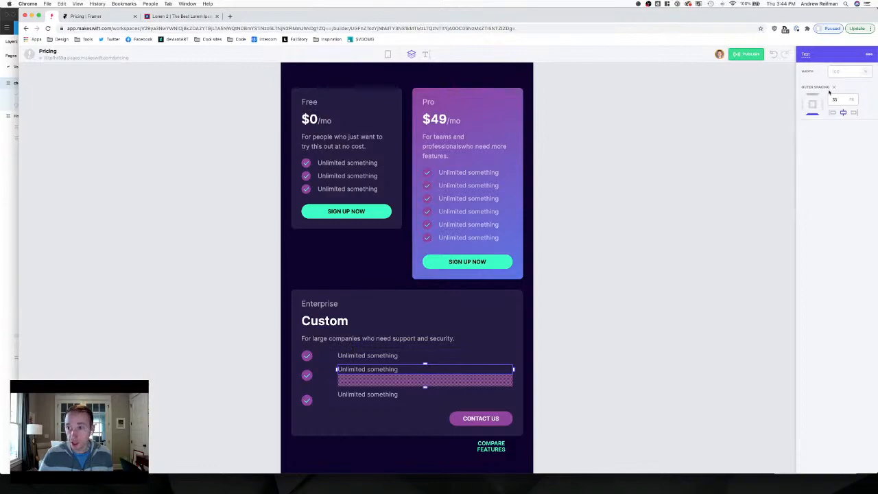
{"action": "left_click", "coordinate": [835, 87]}
{"action": "left_click", "coordinate": [357, 385]}
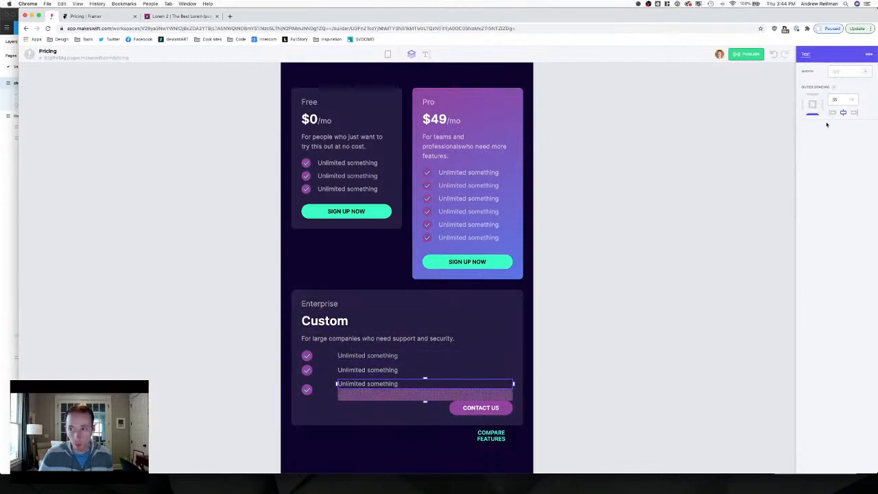
{"action": "left_click", "coordinate": [833, 88]}
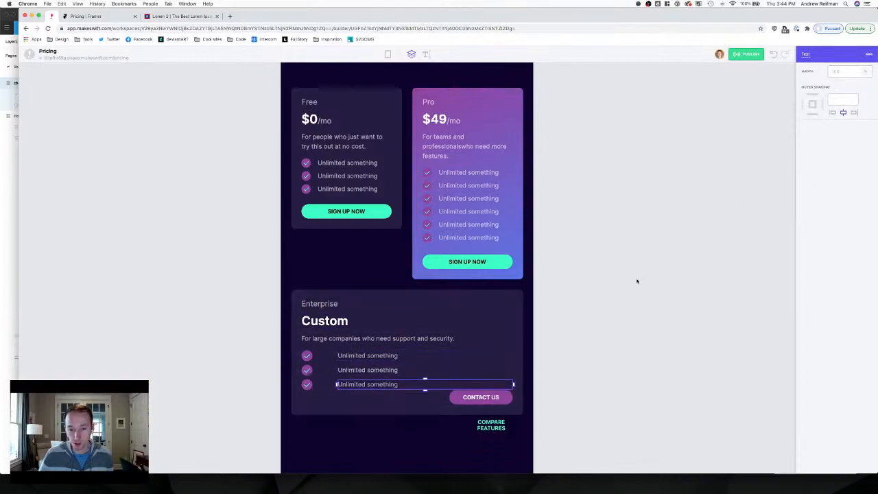
Reset the width and outer spacing of the Enterprise plan's "Contact us" button to the inherited desktop styles.
{"action": "left_click", "coordinate": [484, 399]}
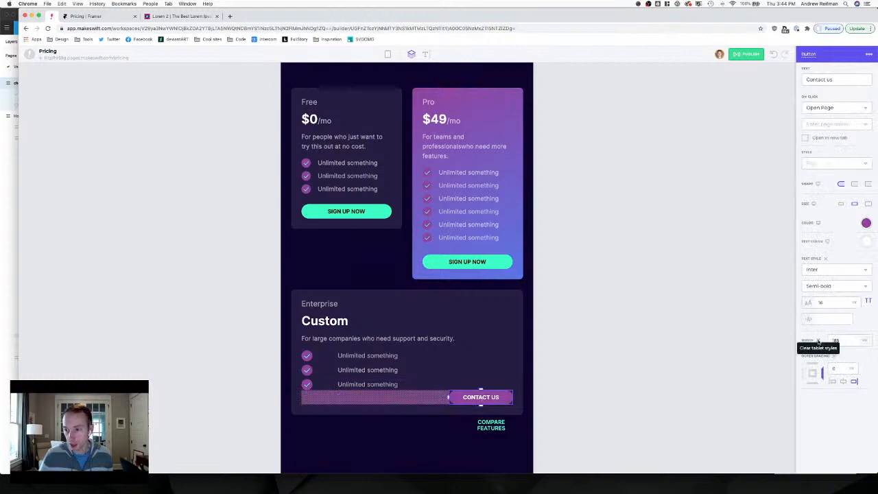
{"action": "left_click", "coordinate": [818, 340]}
{"action": "left_click", "coordinate": [834, 356]}
{"action": "left_click", "coordinate": [686, 348]}
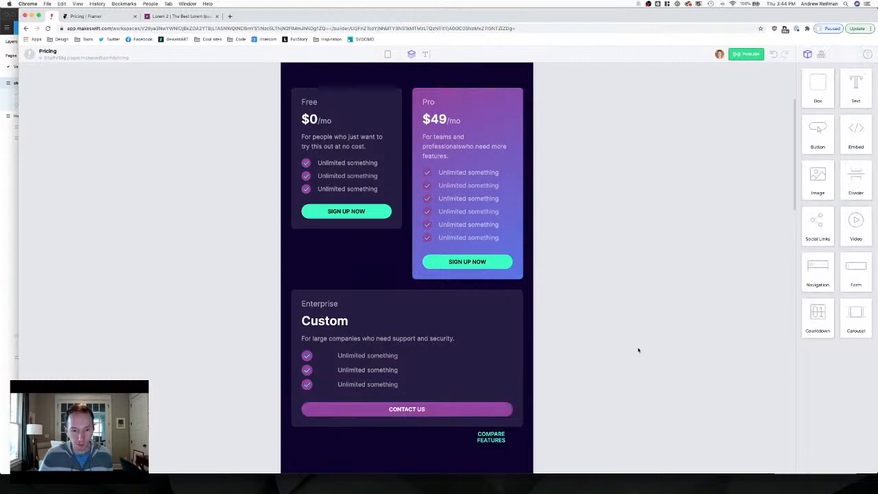
Narrow the Enterprise plan's feature list to 350 px wide and left-align it within the card.
{"action": "scroll", "coordinate": [617, 349], "scroll_direction": "down", "scroll_amount": 1}
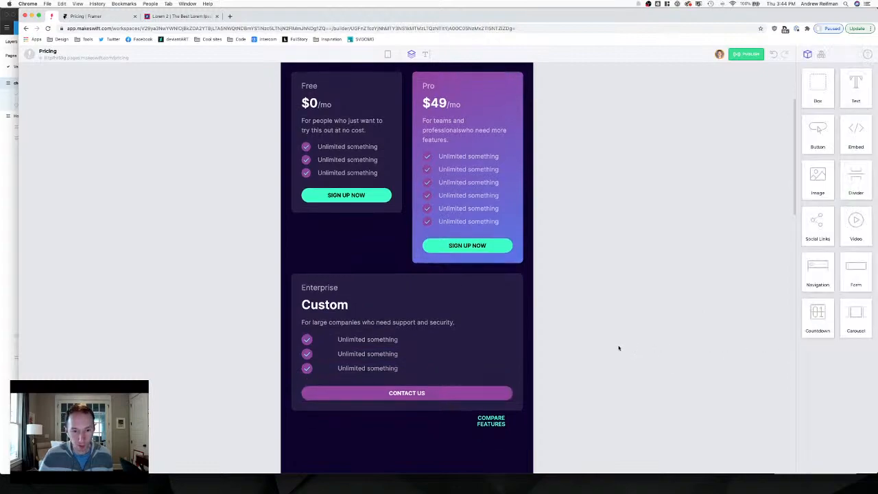
{"action": "left_click", "coordinate": [446, 351]}
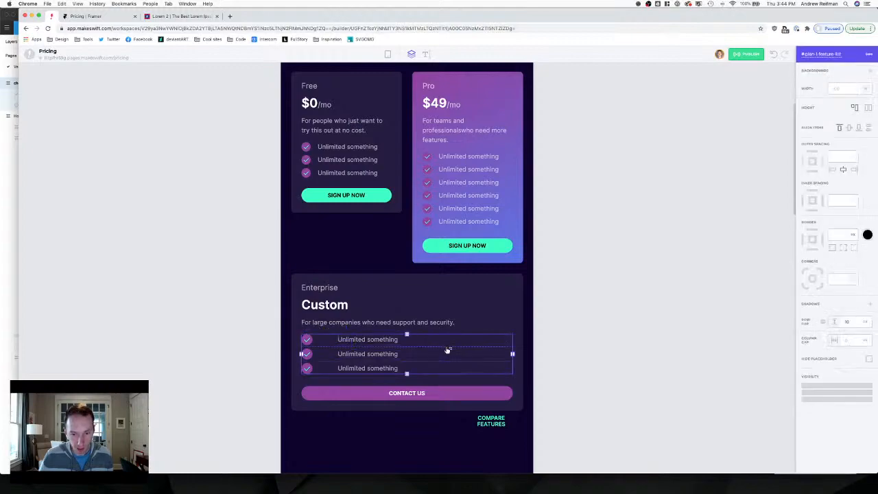
{"action": "left_click", "coordinate": [549, 346]}
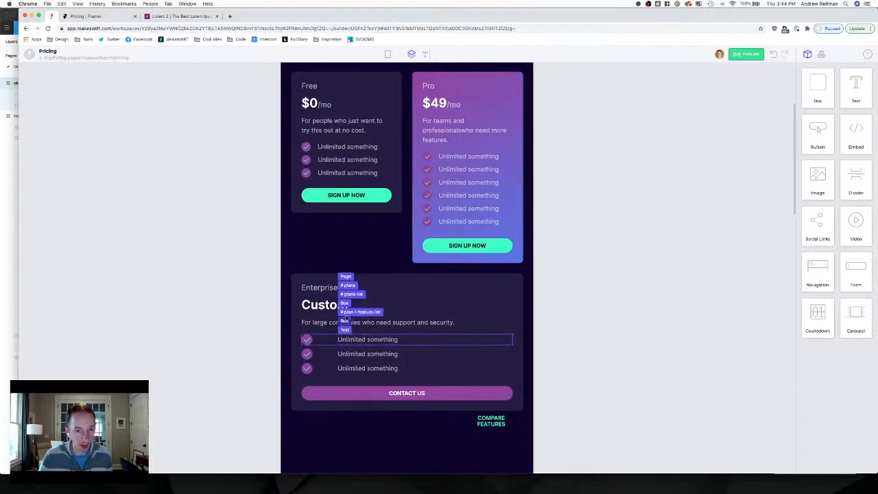
{"action": "left_click", "coordinate": [345, 316]}
{"action": "left_click_drag", "start_coordinate": [513, 354], "coordinate": [471, 351]}
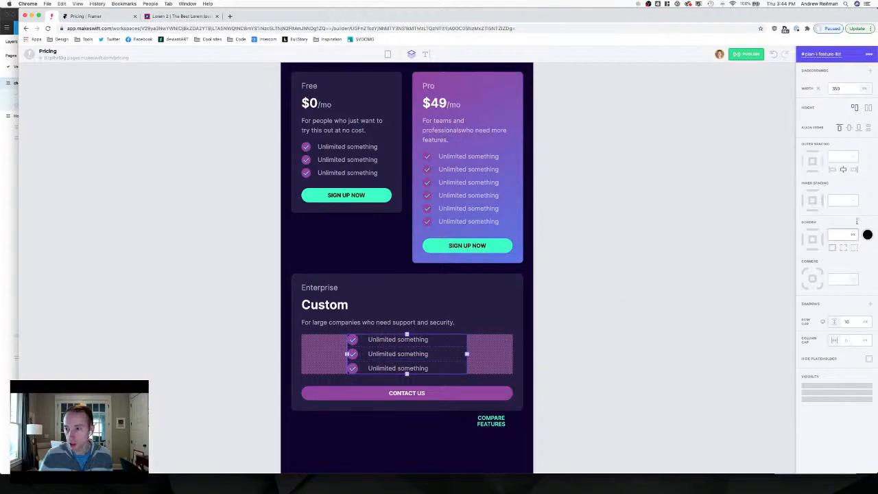
{"action": "left_click", "coordinate": [833, 169]}
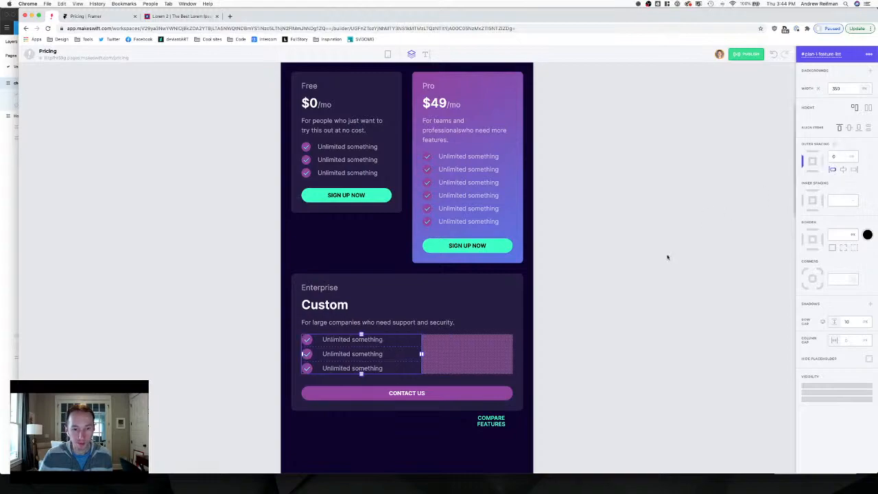
{"action": "left_click", "coordinate": [652, 310]}
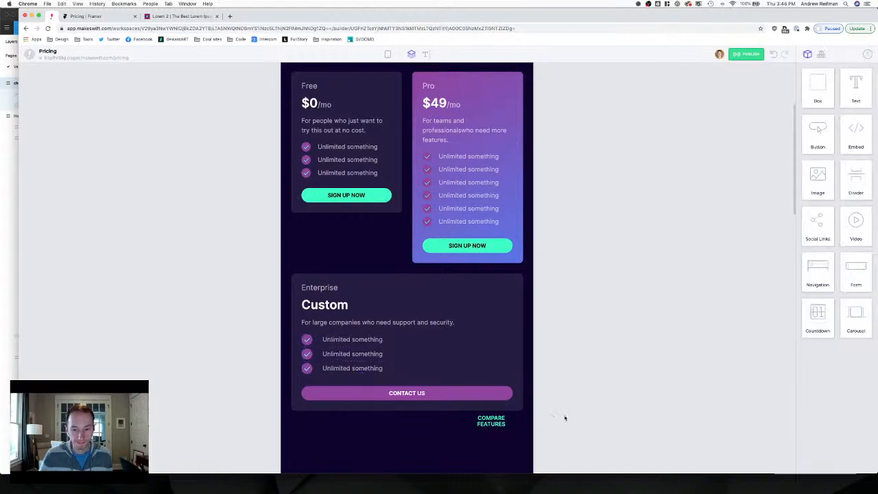
Reset the "Compare features" button's width and outer spacing to the inherited desktop styles, and review the plans section.
{"action": "left_click", "coordinate": [492, 421]}
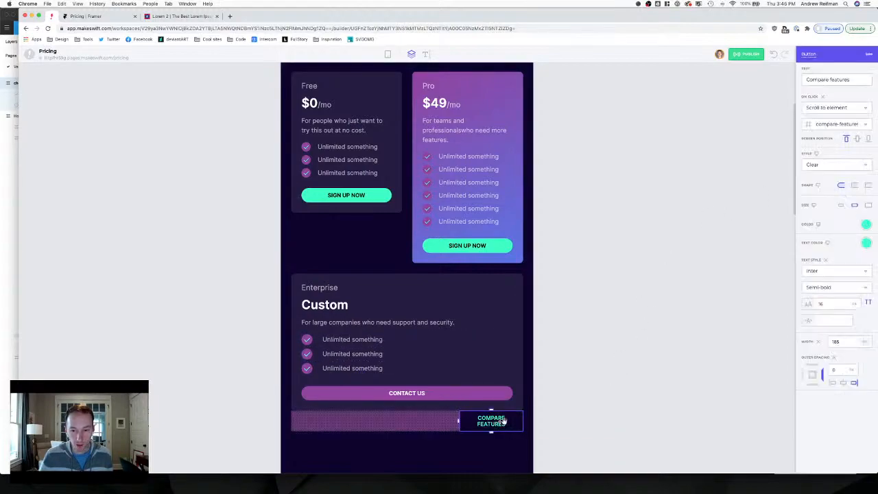
{"action": "left_click", "coordinate": [818, 341]}
{"action": "left_click", "coordinate": [843, 382]}
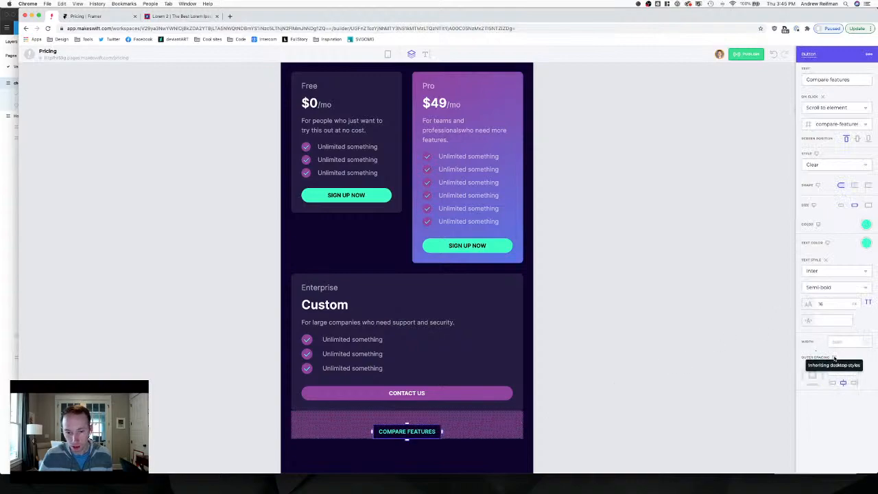
{"action": "scroll", "coordinate": [673, 310], "scroll_direction": "down", "scroll_amount": 4}
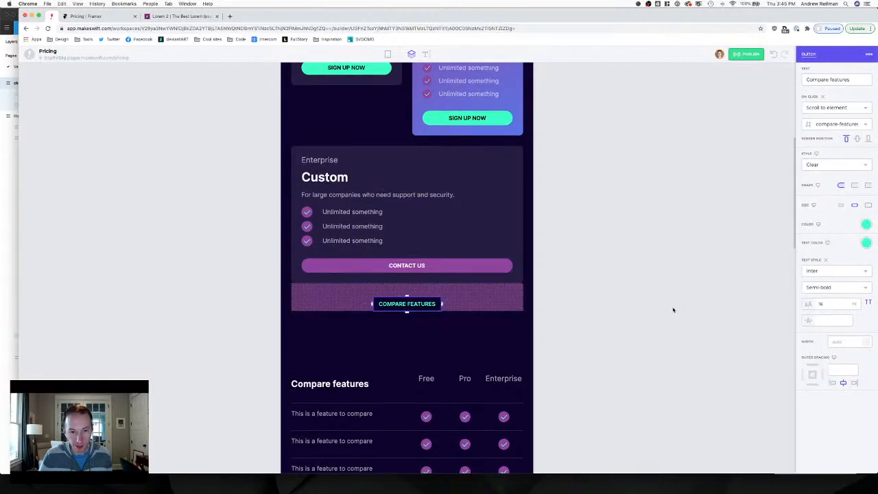
{"action": "scroll", "coordinate": [673, 310], "scroll_direction": "down", "scroll_amount": 2}
{"action": "scroll", "coordinate": [673, 310], "scroll_direction": "up", "scroll_amount": 5}
{"action": "left_click", "coordinate": [673, 310]}
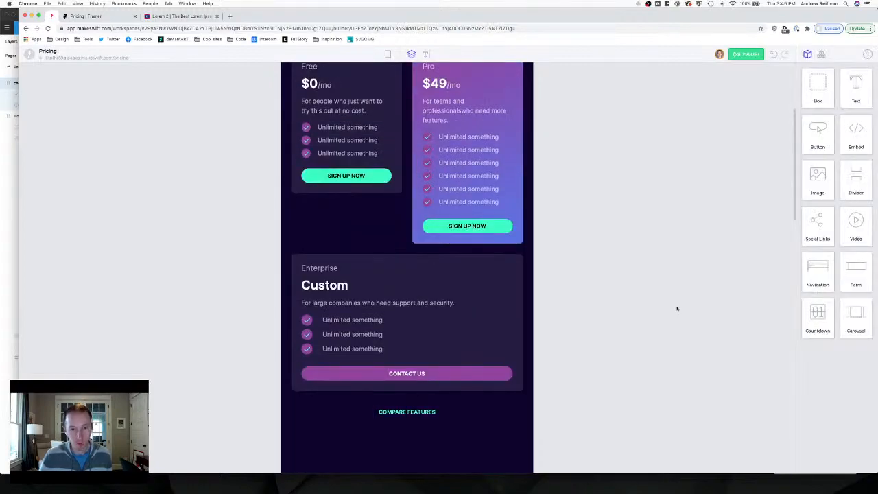
{"action": "scroll", "coordinate": [670, 313], "scroll_direction": "up", "scroll_amount": 2}
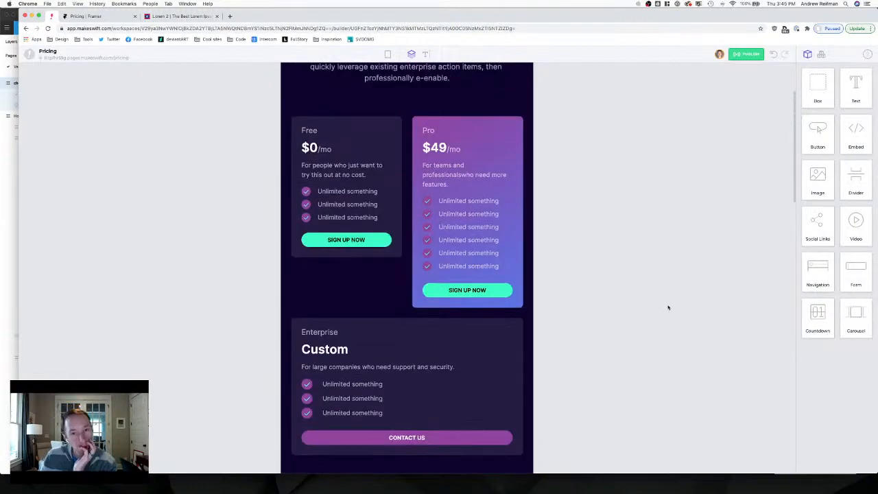
Set the Free plan card's height to stretch so it fills the row beside the Pro card.
{"action": "left_click", "coordinate": [406, 258]}
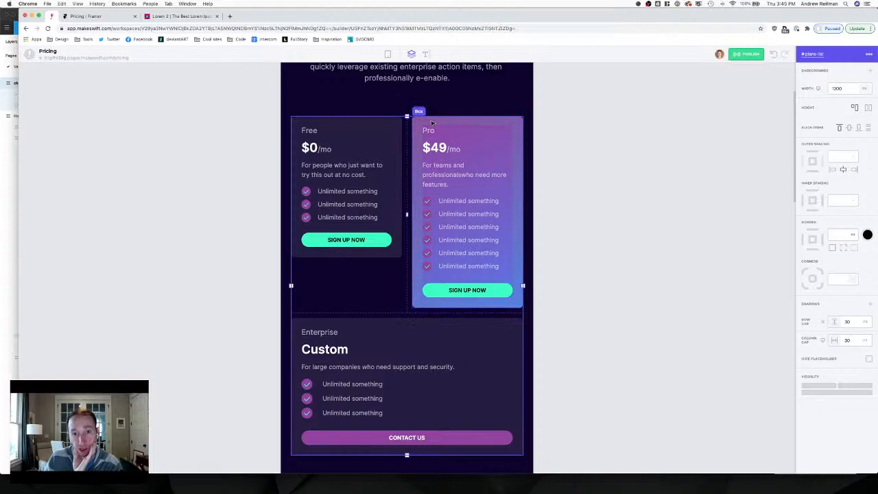
{"action": "left_click", "coordinate": [395, 124]}
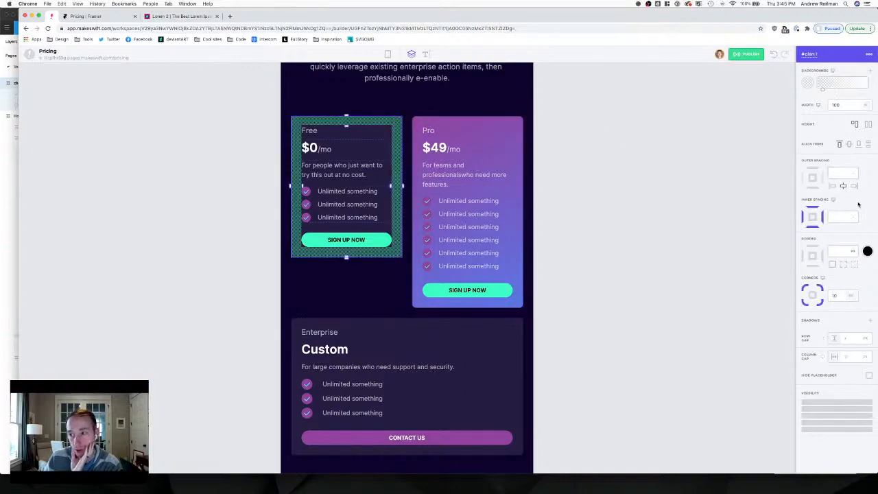
{"action": "left_click", "coordinate": [868, 124]}
{"action": "left_click", "coordinate": [657, 168]}
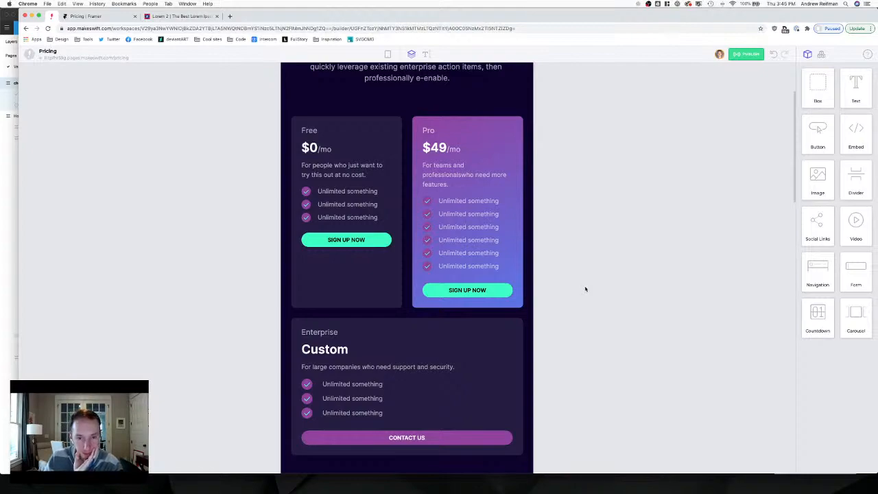
Reset the outer spacing of the paragraph under the pricing header to the inherited desktop styles.
{"action": "scroll", "coordinate": [585, 289], "scroll_direction": "down", "scroll_amount": 3}
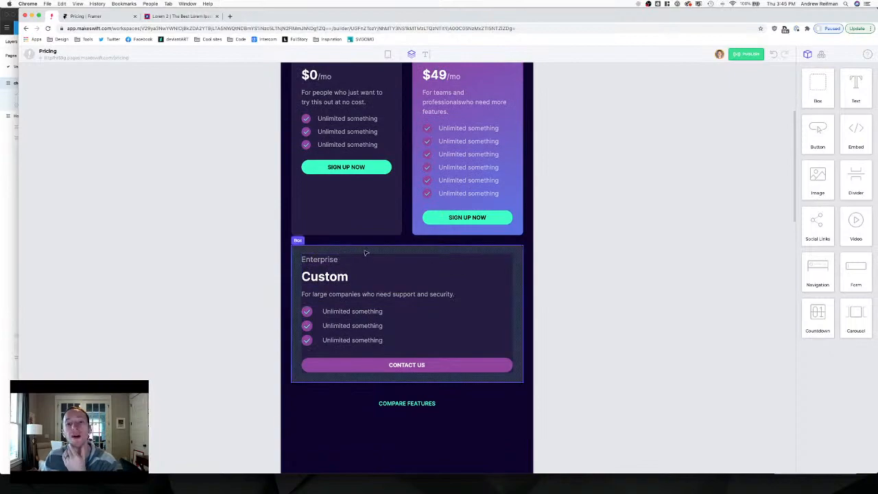
{"action": "scroll", "coordinate": [365, 252], "scroll_direction": "down", "scroll_amount": 3}
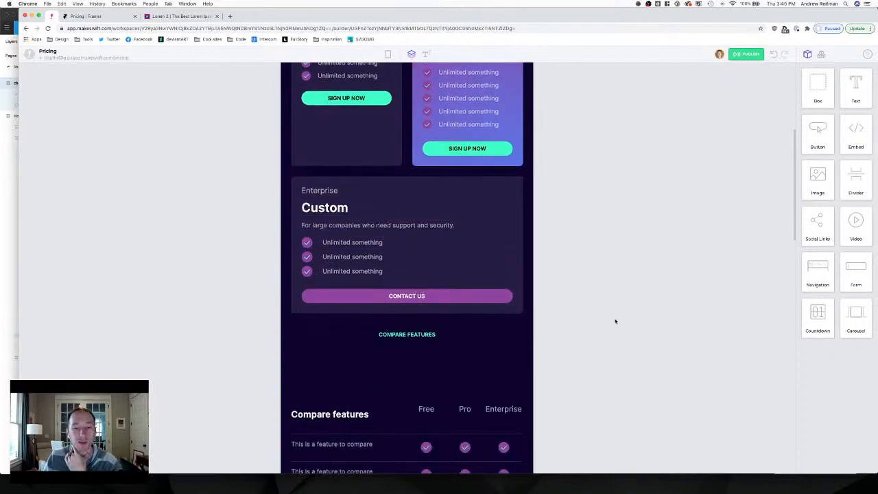
{"action": "left_click", "coordinate": [442, 353]}
{"action": "scroll", "coordinate": [481, 364], "scroll_direction": "up", "scroll_amount": 2}
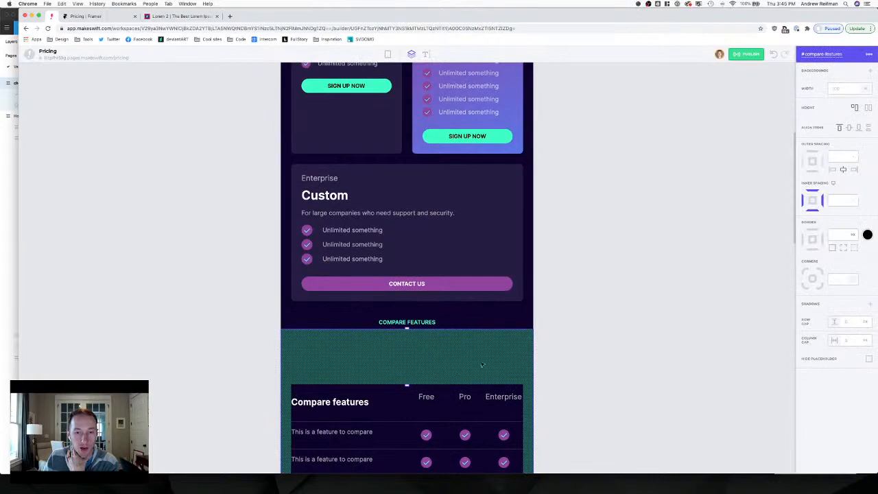
{"action": "left_click", "coordinate": [578, 355]}
{"action": "scroll", "coordinate": [579, 356], "scroll_direction": "up", "scroll_amount": 5}
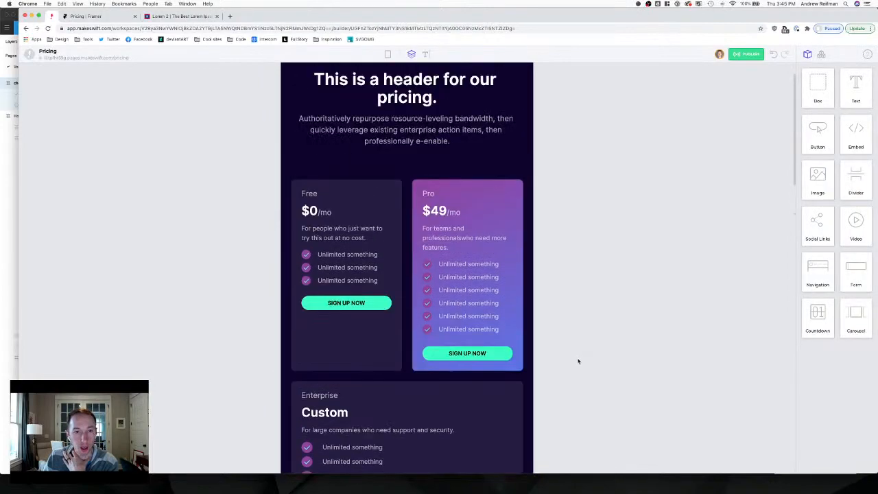
{"action": "scroll", "coordinate": [578, 361], "scroll_direction": "up", "scroll_amount": 1}
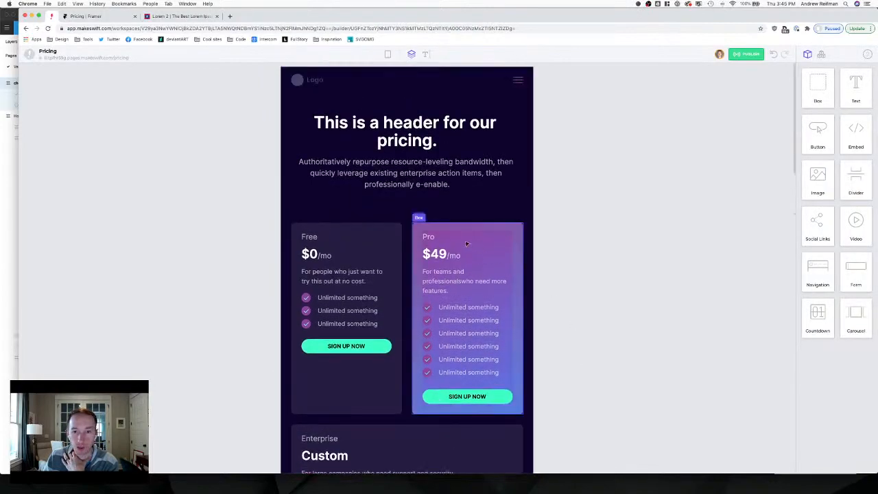
{"action": "left_click", "coordinate": [424, 198]}
{"action": "left_click", "coordinate": [449, 192]}
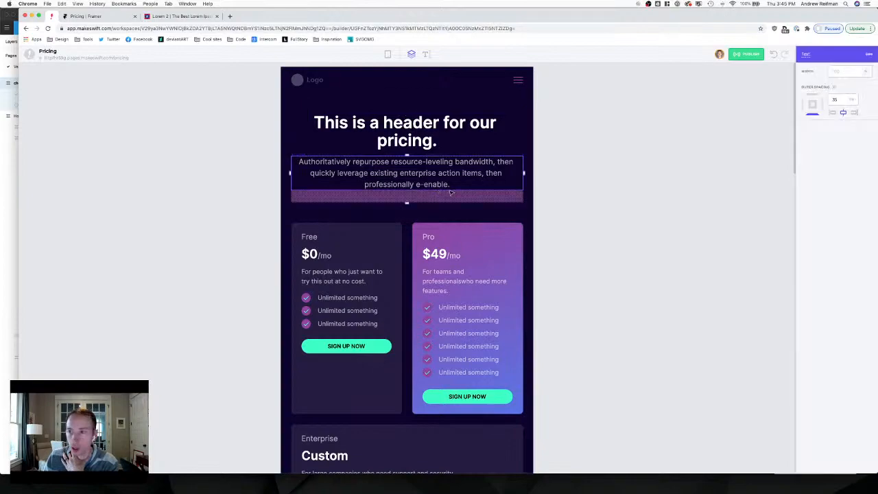
{"action": "left_click", "coordinate": [835, 87]}
{"action": "left_click", "coordinate": [668, 145]}
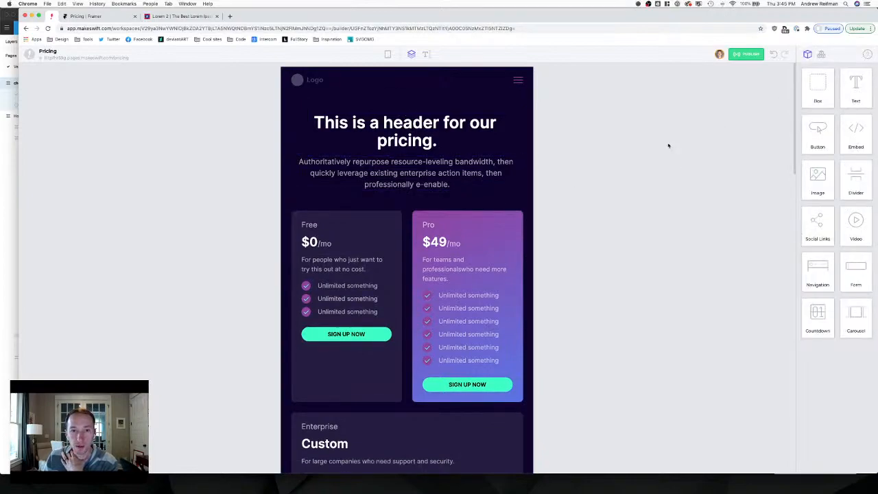
Reduce the inner spacing above the Compare features table to 100 px.
{"action": "scroll", "coordinate": [642, 185], "scroll_direction": "down", "scroll_amount": 10}
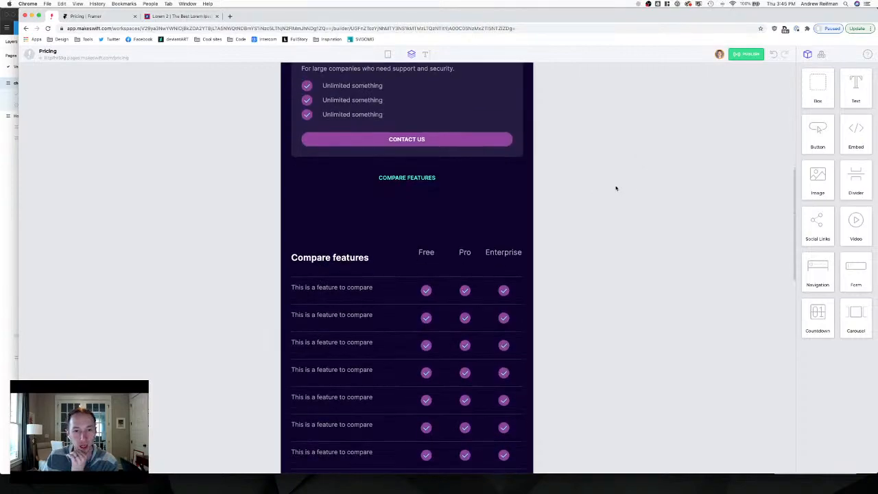
{"action": "left_click", "coordinate": [441, 210]}
{"action": "left_click_drag", "start_coordinate": [407, 241], "coordinate": [409, 223]}
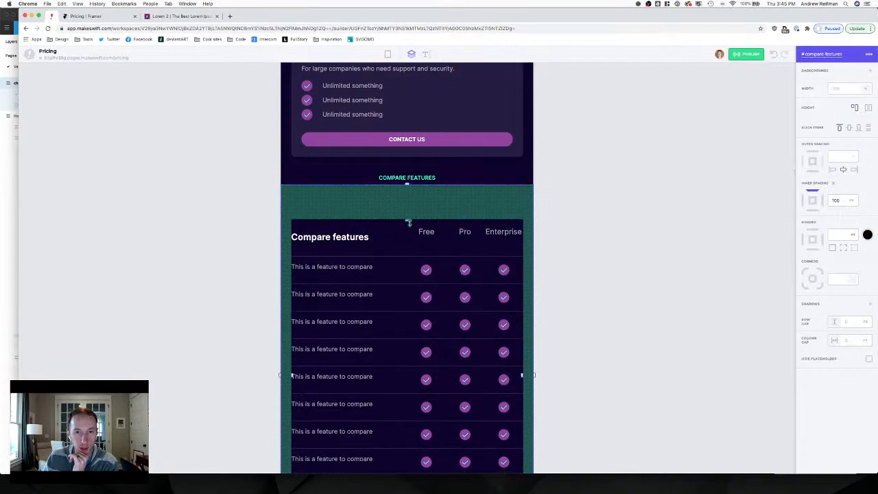
{"action": "left_click", "coordinate": [635, 211]}
Reset the outer spacing of the comparison table's "Free", "Pro", "Enterprise" and "Compare features" header texts to the inherited desktop styles.
{"action": "scroll", "coordinate": [631, 211], "scroll_direction": "down", "scroll_amount": 3}
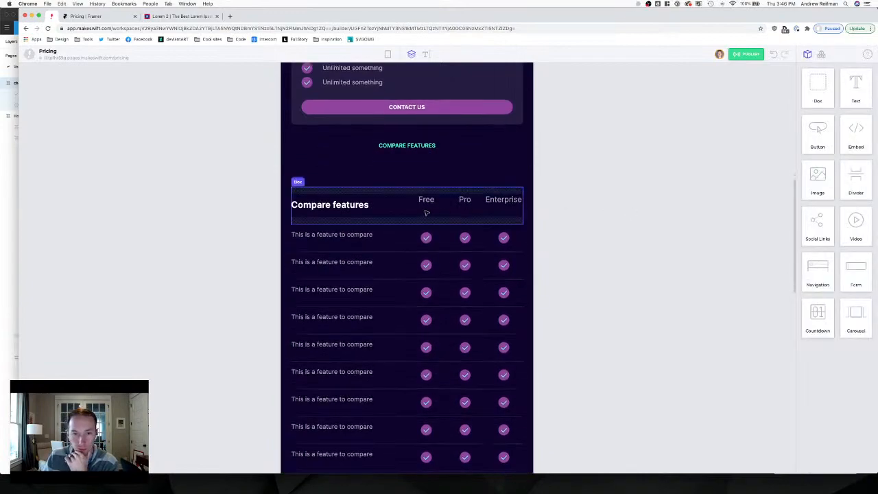
{"action": "left_click", "coordinate": [423, 204]}
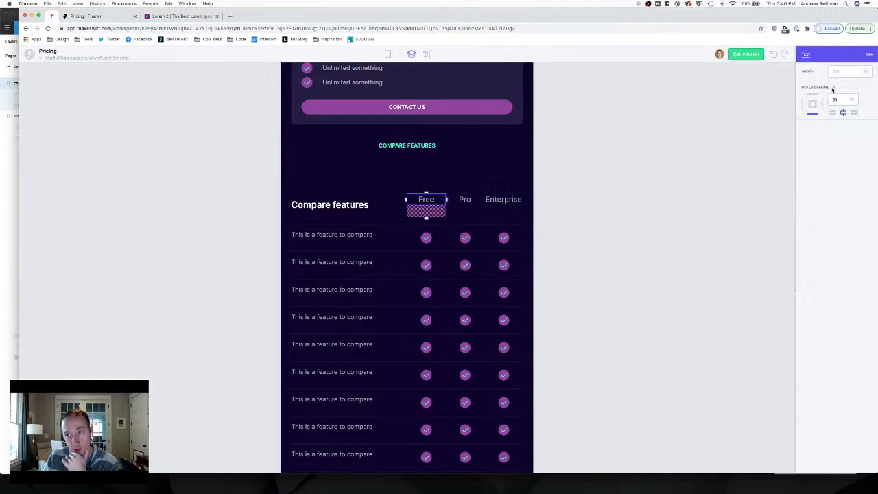
{"action": "left_click", "coordinate": [471, 203]}
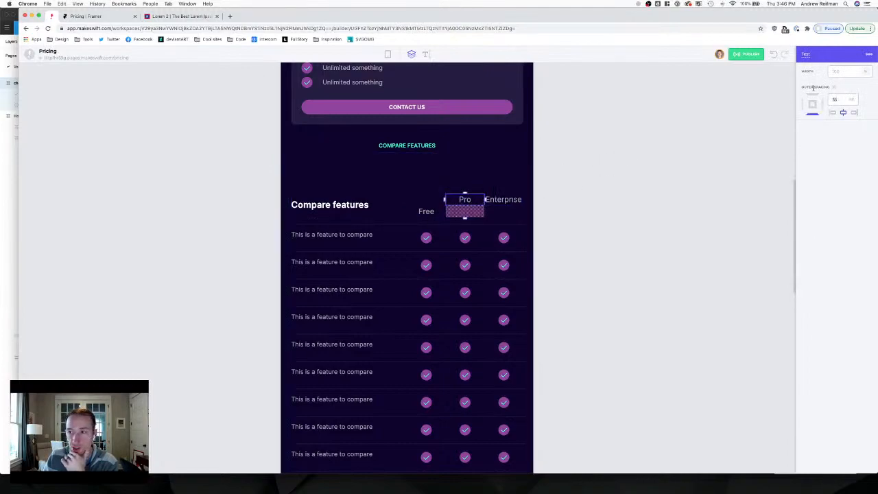
{"action": "left_click", "coordinate": [834, 87]}
{"action": "left_click", "coordinate": [497, 205]}
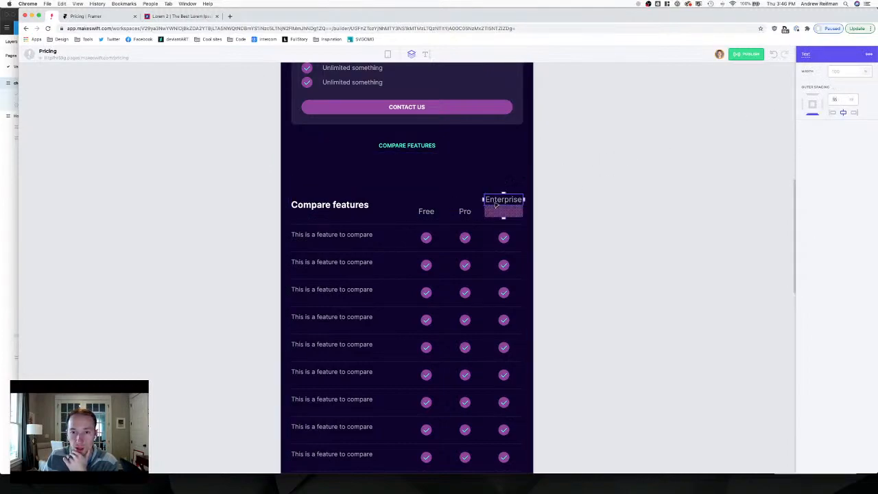
{"action": "left_click", "coordinate": [834, 88]}
{"action": "left_click", "coordinate": [365, 206]}
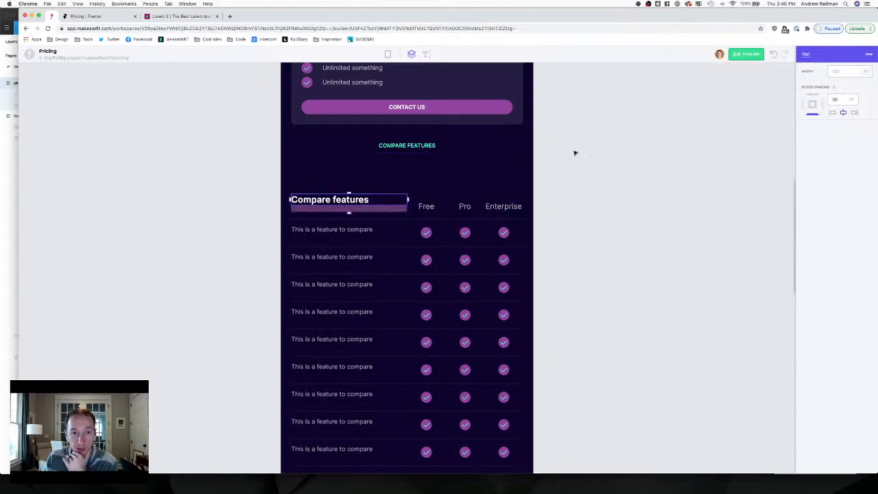
{"action": "left_click", "coordinate": [835, 88]}
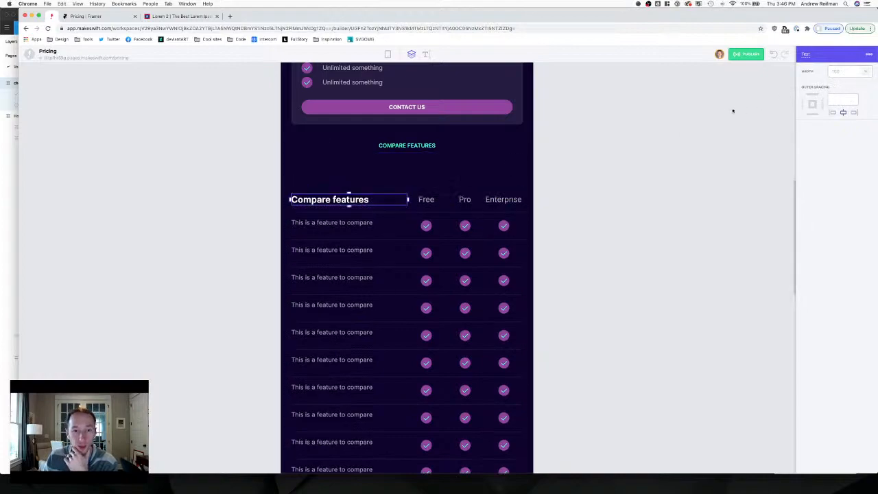
{"action": "left_click", "coordinate": [648, 159]}
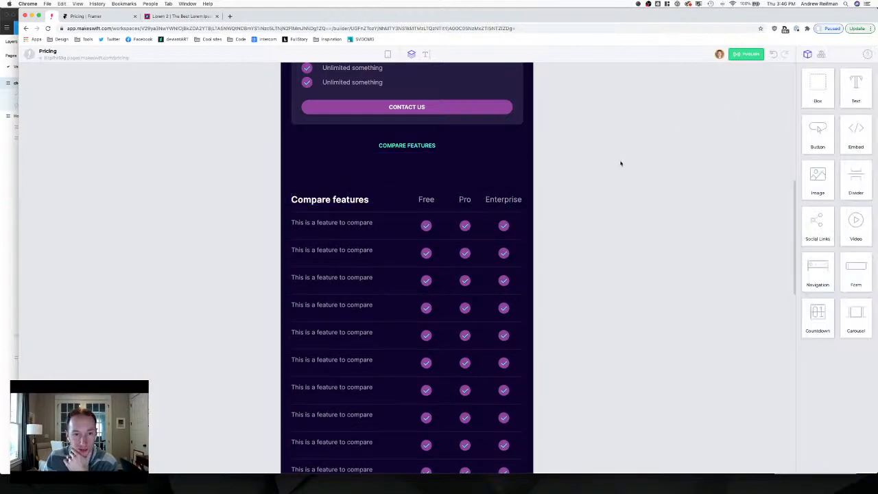
Increase the inner spacing above the "Frequently asked questions" heading to 100 px.
{"action": "scroll", "coordinate": [619, 164], "scroll_direction": "down", "scroll_amount": 2}
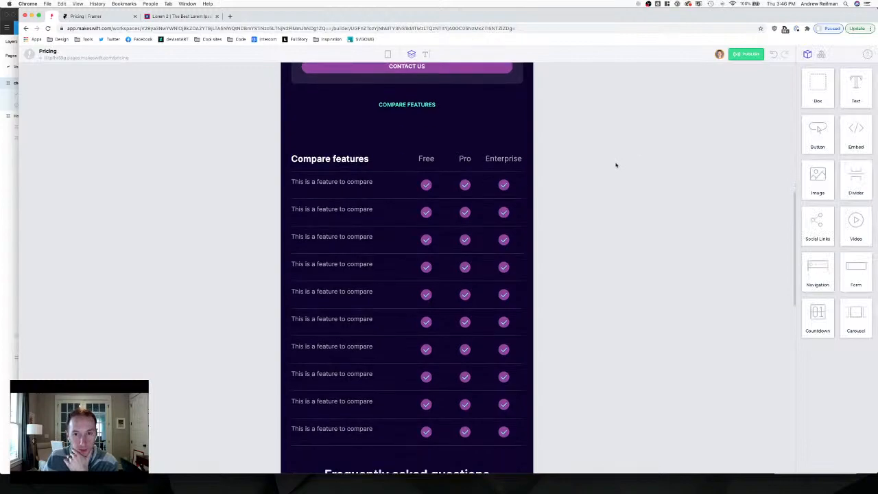
{"action": "scroll", "coordinate": [596, 170], "scroll_direction": "down", "scroll_amount": 8}
{"action": "scroll", "coordinate": [596, 169], "scroll_direction": "up", "scroll_amount": 7}
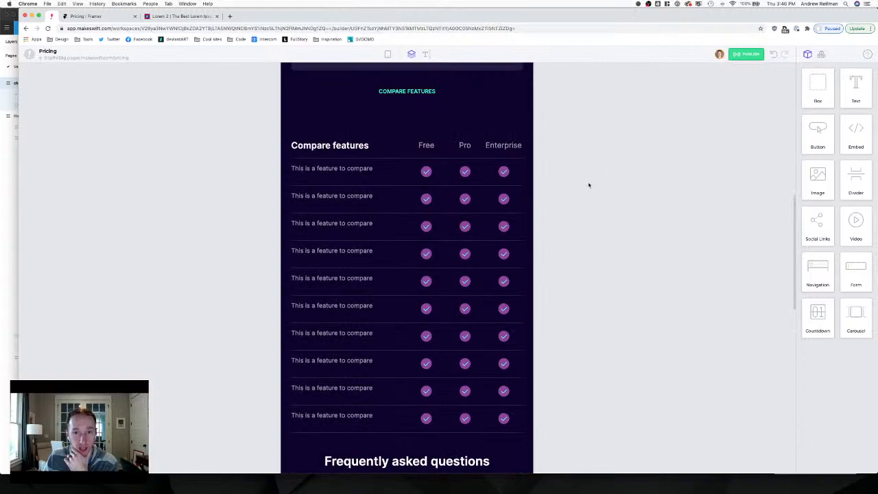
{"action": "scroll", "coordinate": [588, 185], "scroll_direction": "down", "scroll_amount": 12}
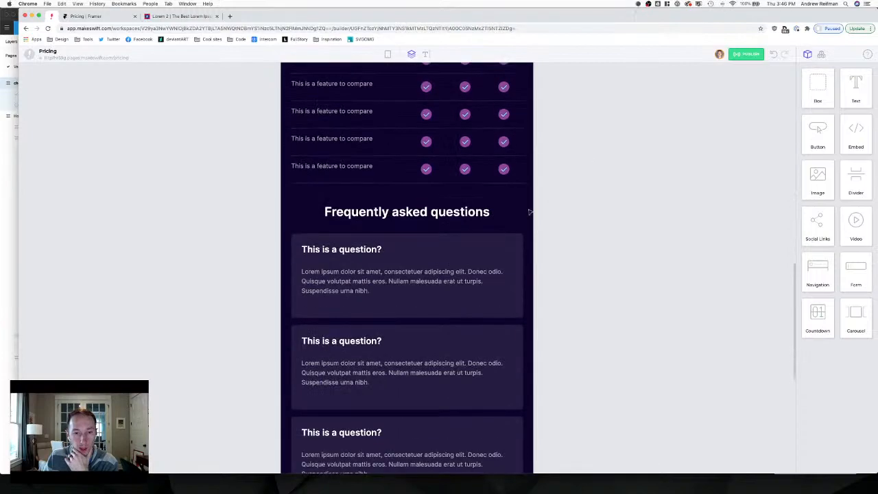
{"action": "left_click", "coordinate": [406, 204]}
{"action": "left_click_drag", "start_coordinate": [407, 190], "coordinate": [405, 217]}
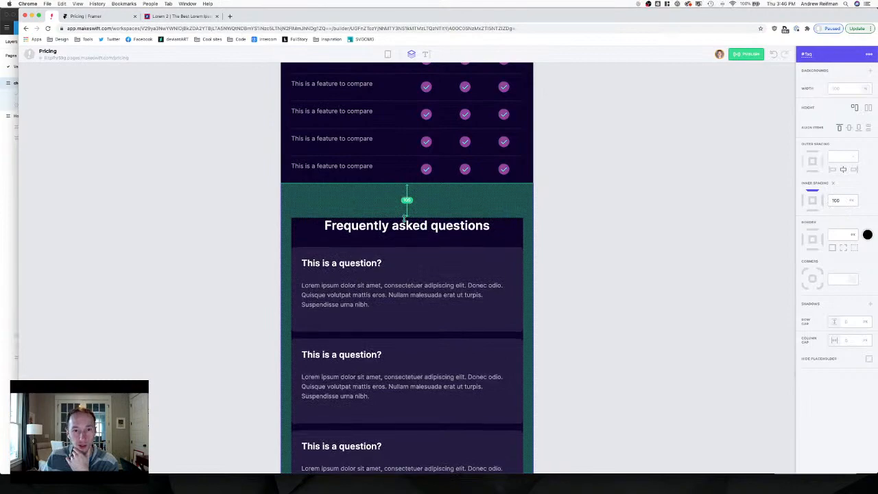
{"action": "left_click", "coordinate": [596, 255]}
Reset the outer spacing of the first FAQ card's answer text to the inherited desktop styles.
{"action": "left_click", "coordinate": [438, 296]}
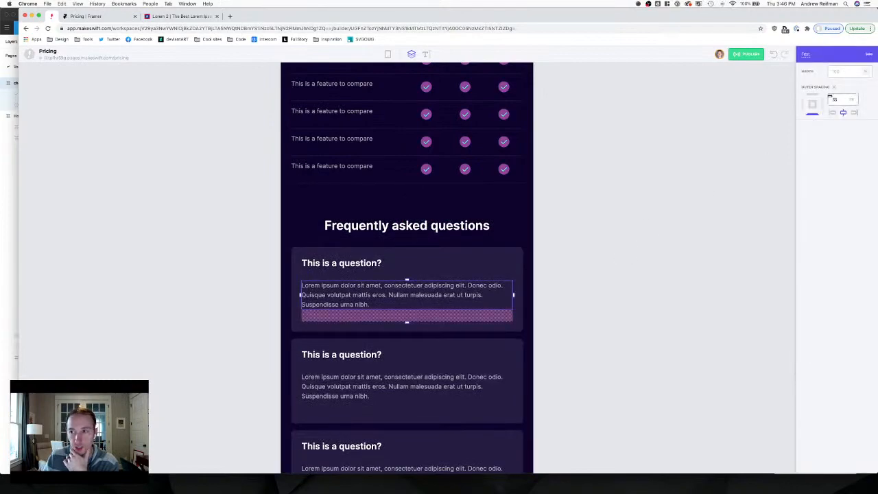
{"action": "left_click", "coordinate": [834, 88]}
{"action": "scroll", "coordinate": [681, 174], "scroll_direction": "down", "scroll_amount": 1}
Delete the four FAQ cards below the first one.
{"action": "scroll", "coordinate": [679, 175], "scroll_direction": "down", "scroll_amount": 5}
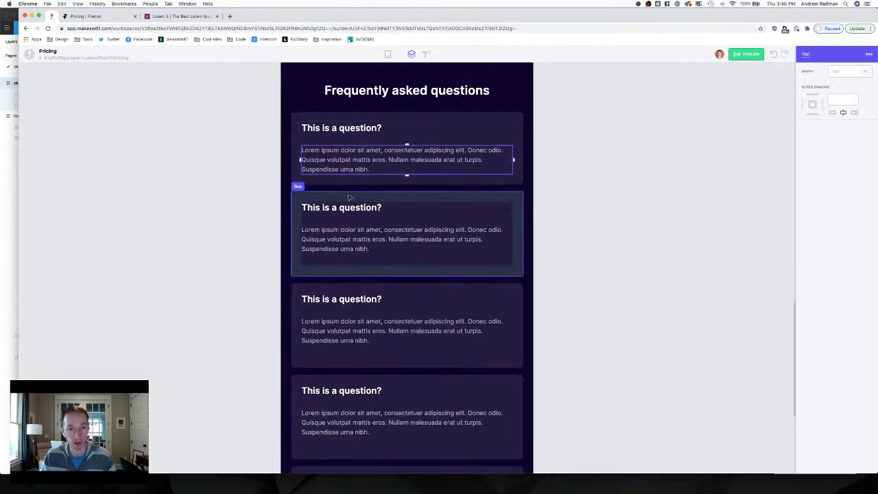
{"action": "left_click", "coordinate": [348, 196]}
{"action": "key", "text": "Delete"}
{"action": "left_click", "coordinate": [348, 198]}
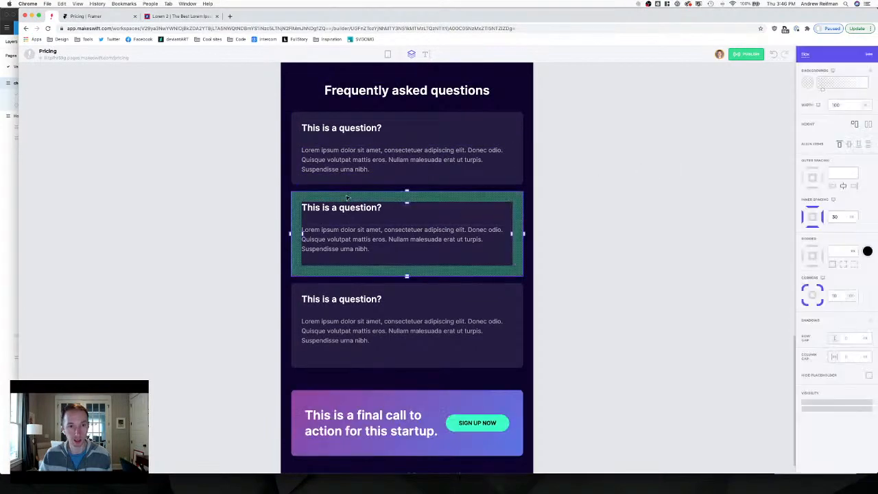
{"action": "key", "text": "Delete"}
{"action": "left_click", "coordinate": [347, 197]}
{"action": "left_click", "coordinate": [332, 266]}
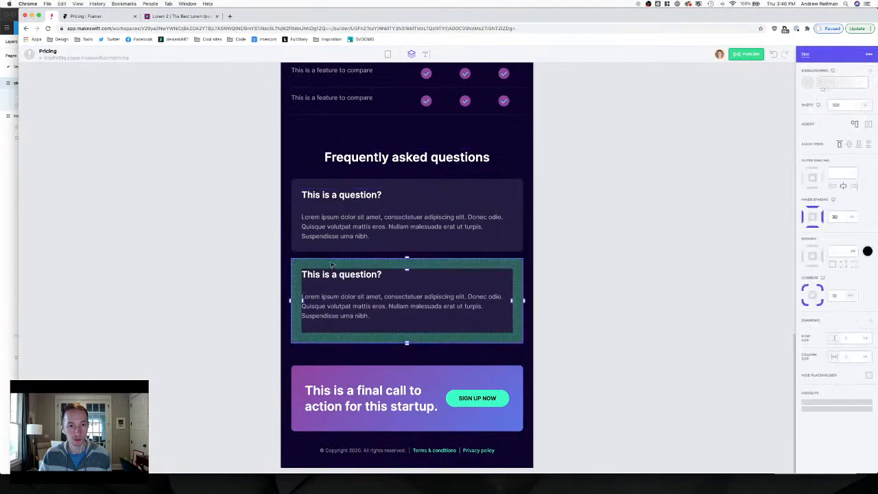
{"action": "key", "text": "Delete"}
Set the outer spacing below the remaining FAQ card's question title to 10 px.
{"action": "left_click", "coordinate": [324, 288]}
{"action": "left_click", "coordinate": [835, 98]}
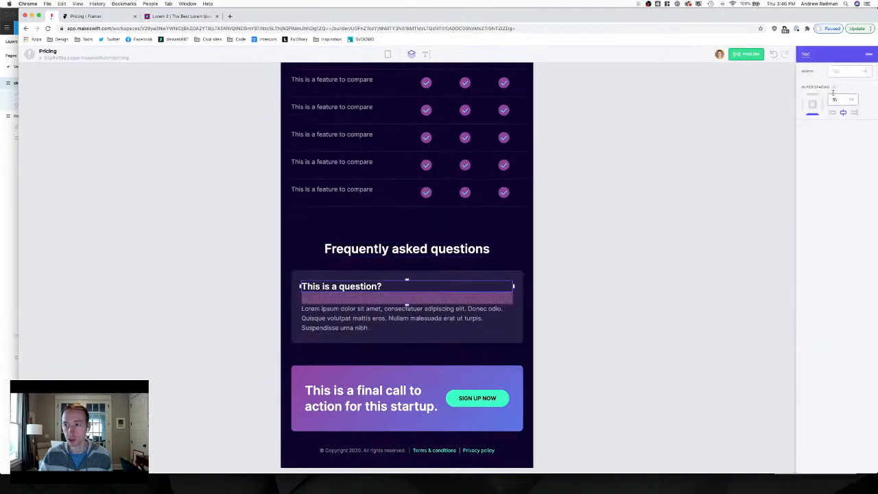
{"action": "type", "text": "10"}
{"action": "key", "text": "Return"}
Duplicate the adjusted FAQ card until the section holds five question cards.
{"action": "left_click", "coordinate": [387, 286]}
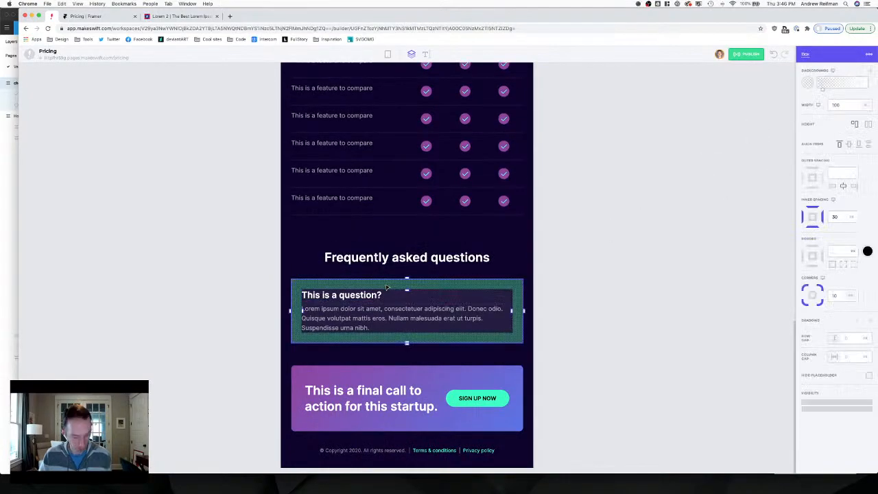
{"action": "key", "text": "super+d"}
{"action": "key", "text": "super+d"}
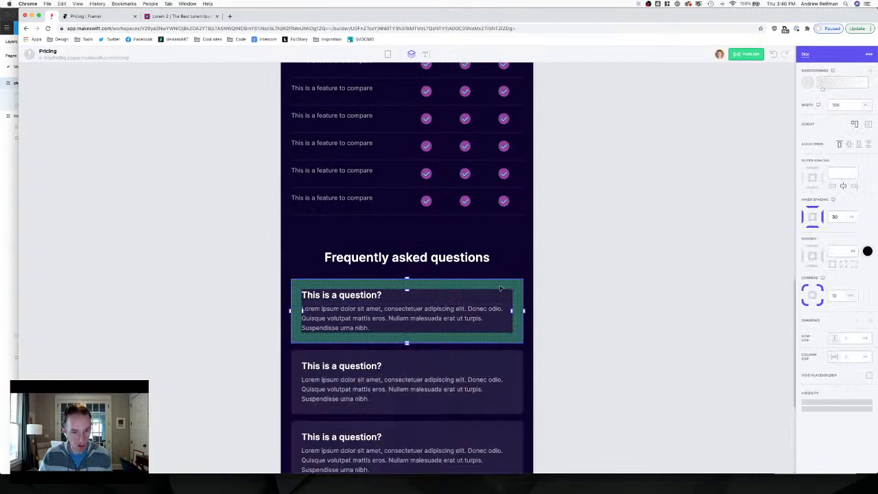
{"action": "scroll", "coordinate": [500, 288], "scroll_direction": "down", "scroll_amount": 5}
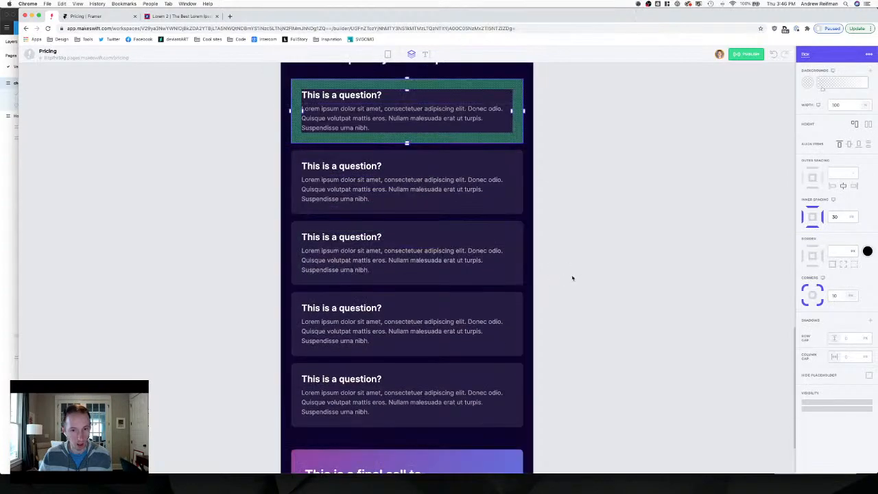
{"action": "left_click", "coordinate": [573, 278]}
In the mobile view, set the spacing below the first FAQ question to 10 px and reset its answer text's outer spacing.
{"action": "key", "text": "3"}
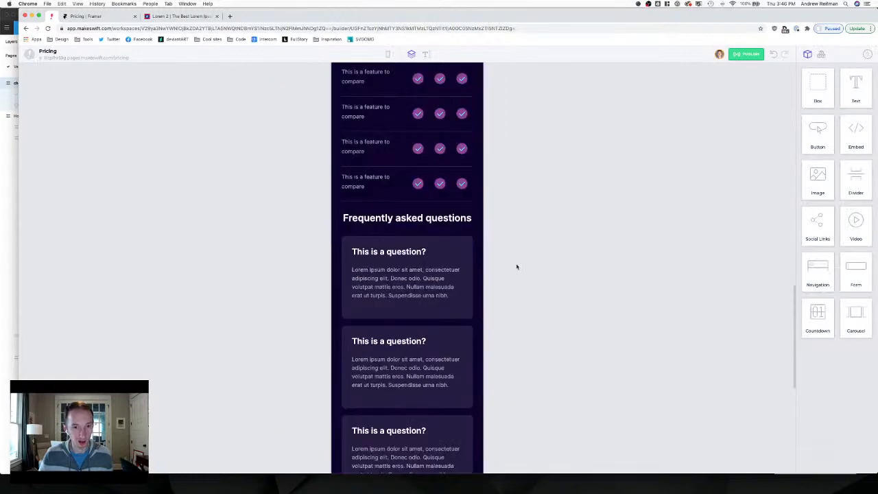
{"action": "left_click", "coordinate": [377, 252]}
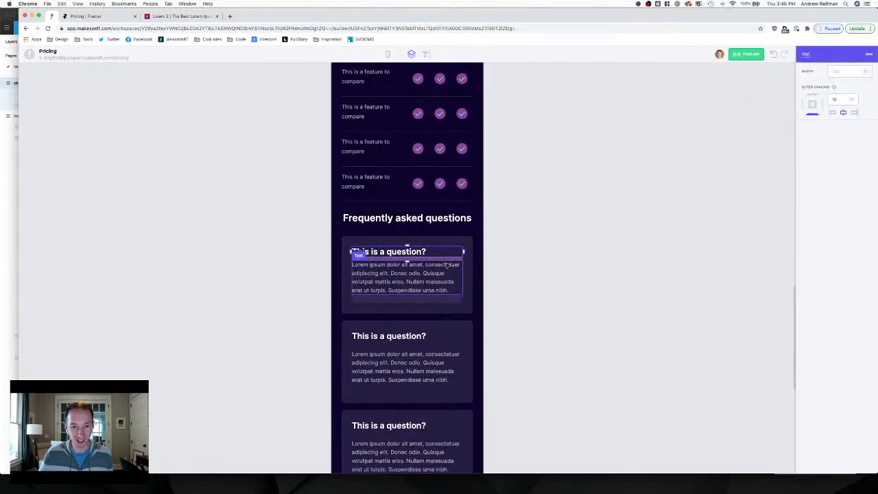
{"action": "left_click", "coordinate": [427, 276]}
{"action": "left_click", "coordinate": [834, 87]}
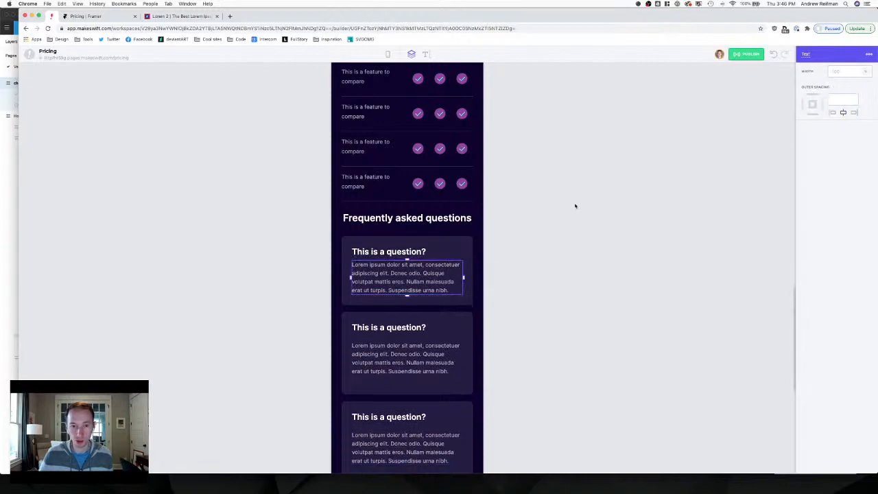
Delete the four FAQ cards below the first one in the mobile view.
{"action": "left_click", "coordinate": [412, 320]}
{"action": "key", "text": "Delete"}
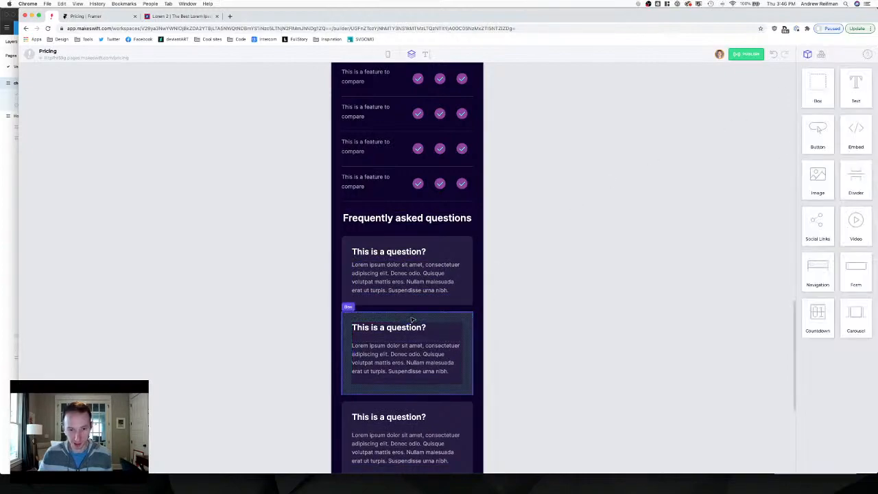
{"action": "left_click", "coordinate": [413, 319]}
{"action": "key", "text": "Delete"}
{"action": "left_click", "coordinate": [413, 320]}
{"action": "key", "text": "Delete"}
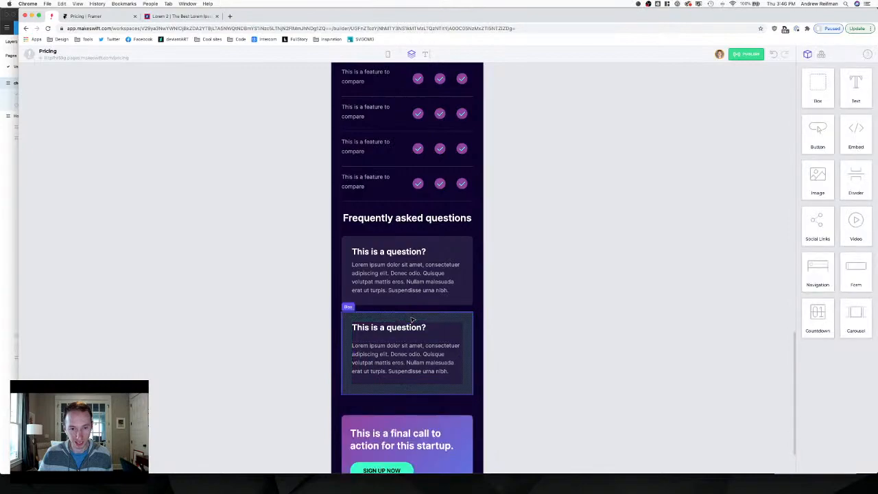
{"action": "left_click", "coordinate": [412, 320]}
{"action": "key", "text": "Delete"}
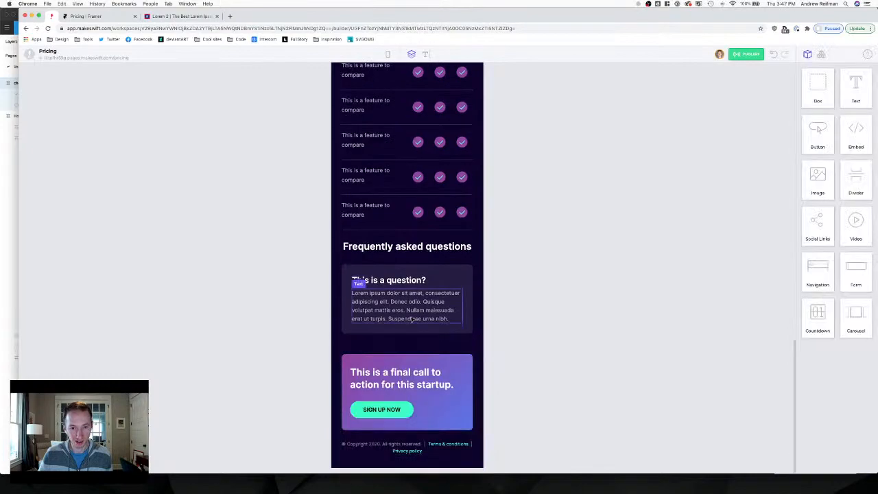
Set the remaining FAQ card's inner spacing to 20 px in the mobile view.
{"action": "left_click", "coordinate": [365, 270]}
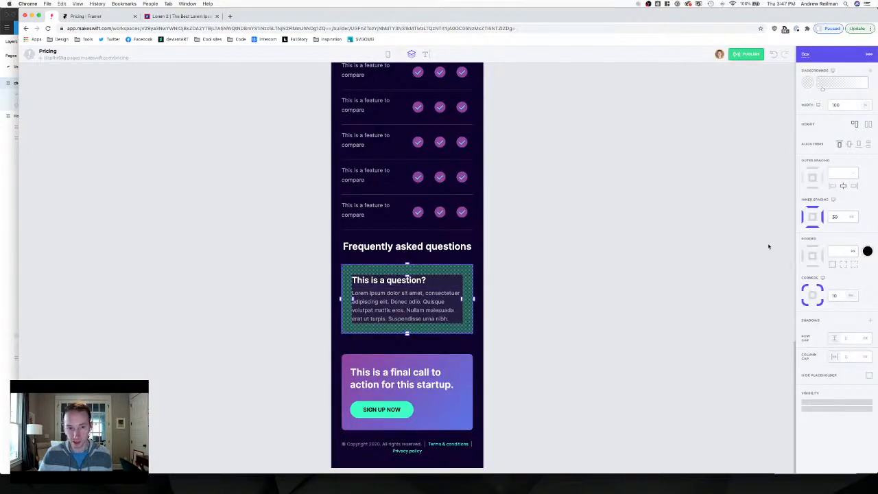
{"action": "key", "text": "2"}
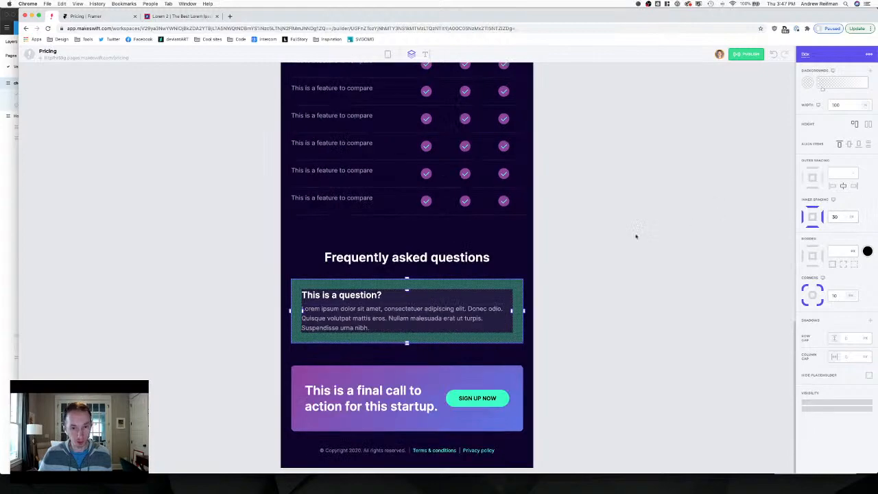
{"action": "left_click", "coordinate": [642, 236]}
{"action": "key", "text": "3"}
{"action": "scroll", "coordinate": [529, 268], "scroll_direction": "down", "scroll_amount": 3}
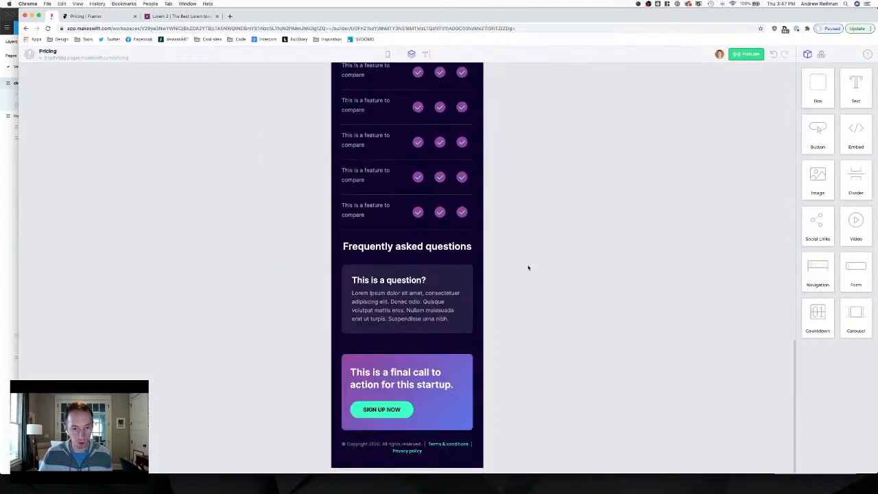
{"action": "left_click", "coordinate": [454, 269]}
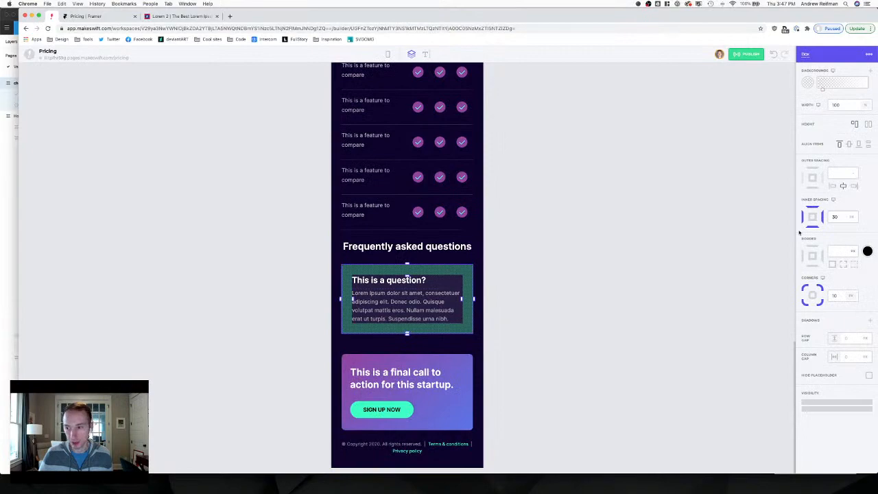
{"action": "left_click_drag", "start_coordinate": [840, 220], "coordinate": [836, 220]}
{"action": "left_click", "coordinate": [644, 217]}
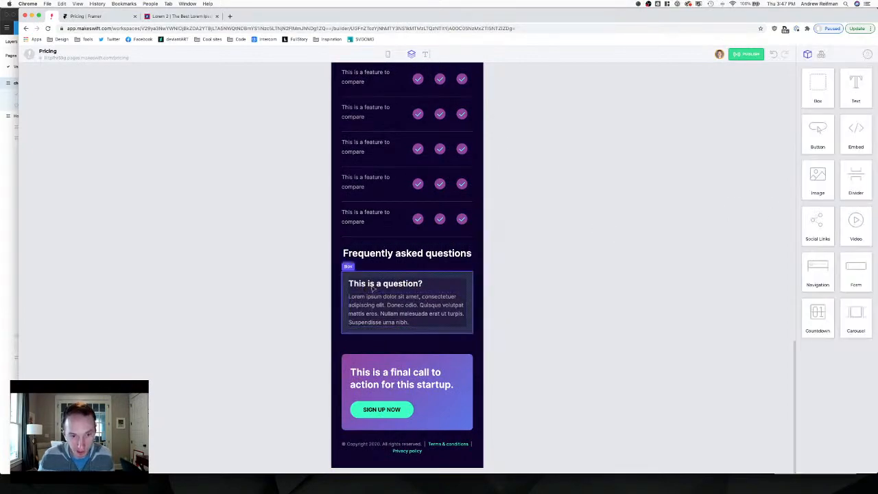
Duplicate the tightened FAQ card four times so the mobile section holds five question cards.
{"action": "left_click", "coordinate": [447, 280]}
{"action": "key", "text": "super+d"}
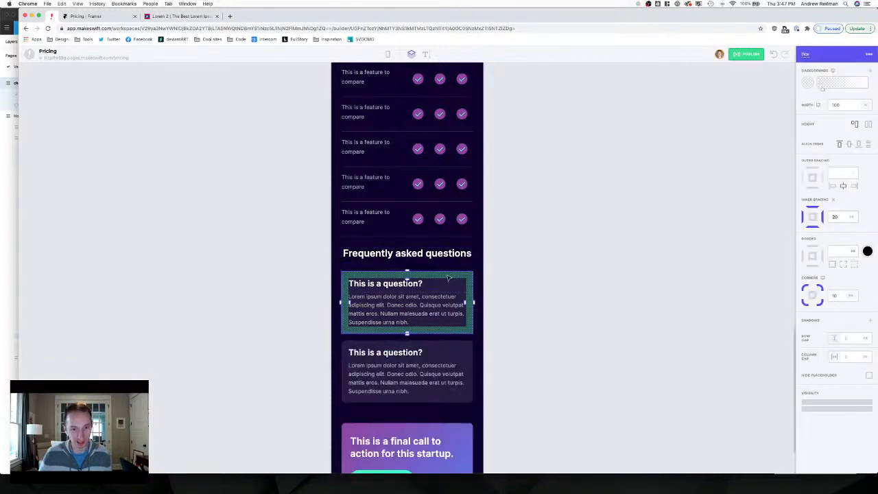
{"action": "key", "text": "super+d"}
{"action": "key", "text": "super+d"}
{"action": "key", "text": "super+d"}
{"action": "scroll", "coordinate": [496, 270], "scroll_direction": "down", "scroll_amount": 3}
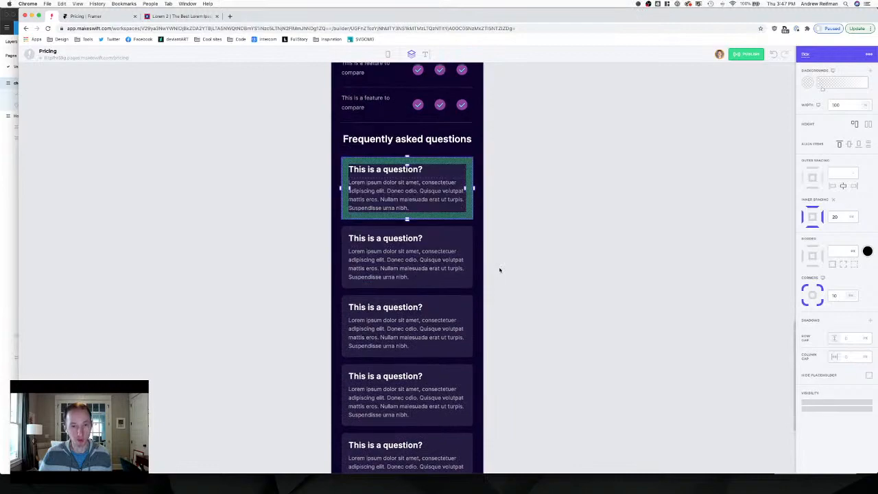
Review the tablet layout from the FAQ up to the header, and the plan cards in the mobile view.
{"action": "scroll", "coordinate": [500, 269], "scroll_direction": "down", "scroll_amount": 5}
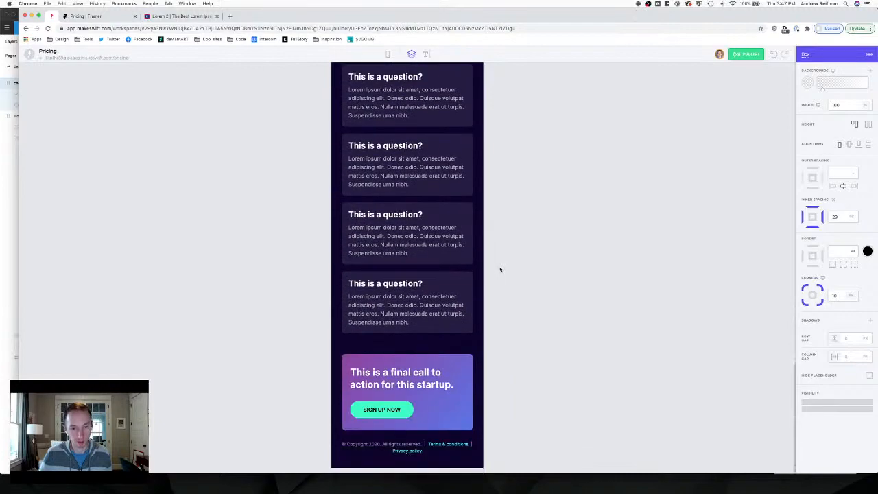
{"action": "scroll", "coordinate": [500, 276], "scroll_direction": "up", "scroll_amount": 5}
{"action": "key", "text": "2"}
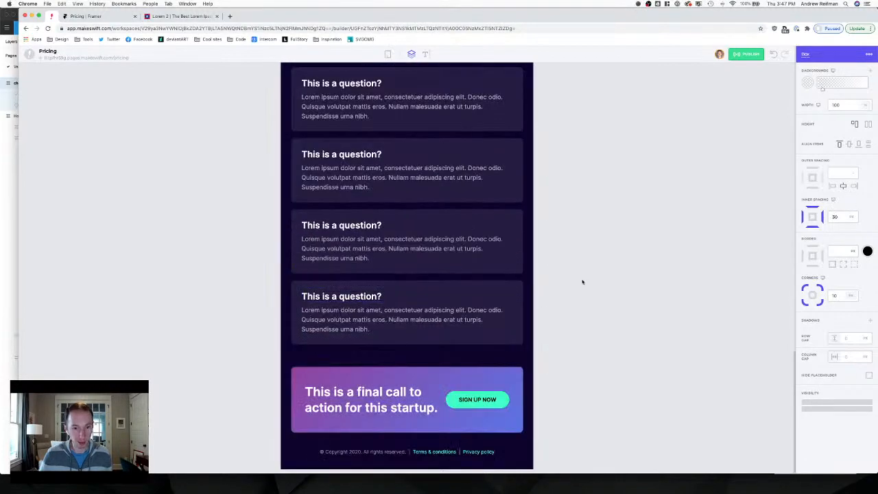
{"action": "scroll", "coordinate": [587, 282], "scroll_direction": "up", "scroll_amount": 10}
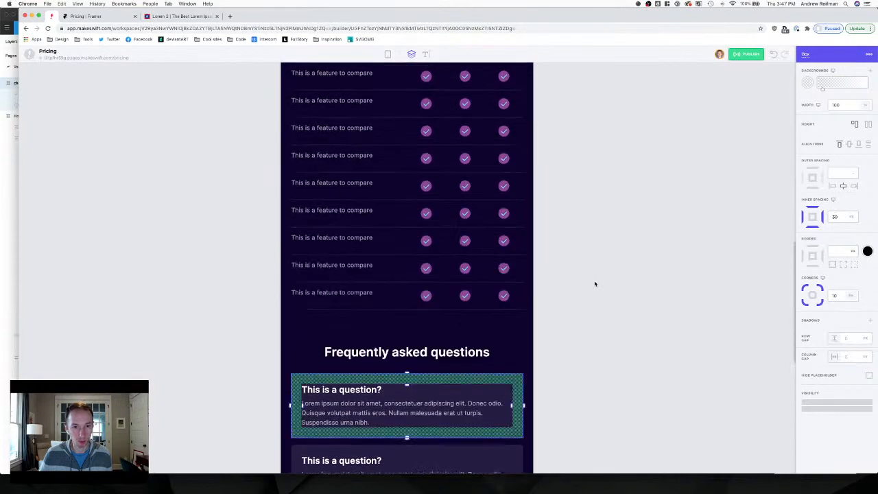
{"action": "scroll", "coordinate": [595, 283], "scroll_direction": "up", "scroll_amount": 20}
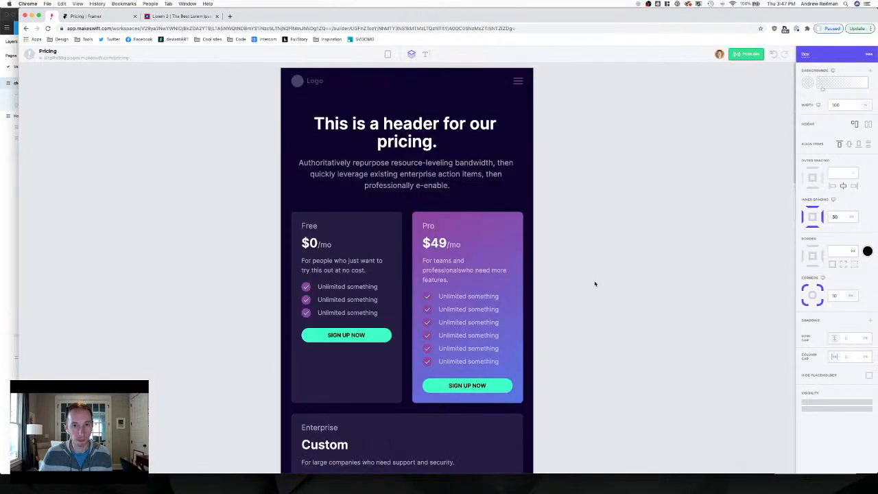
{"action": "scroll", "coordinate": [595, 284], "scroll_direction": "down", "scroll_amount": 2}
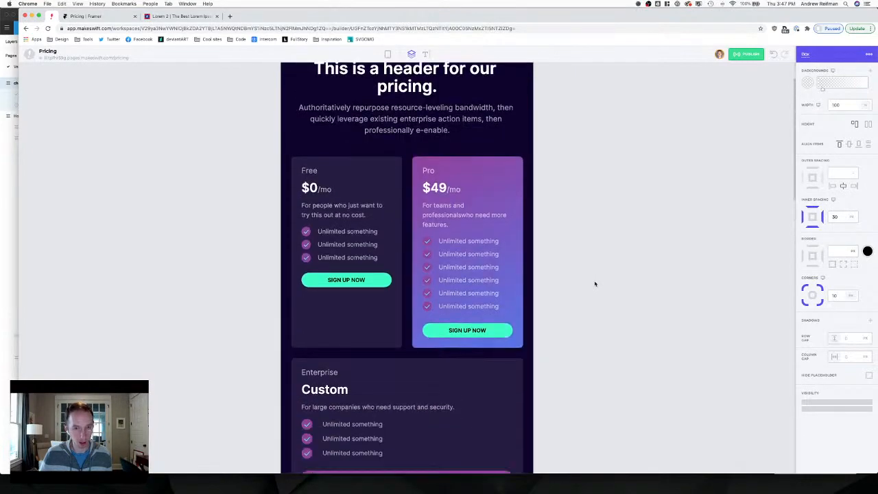
{"action": "key", "text": "3"}
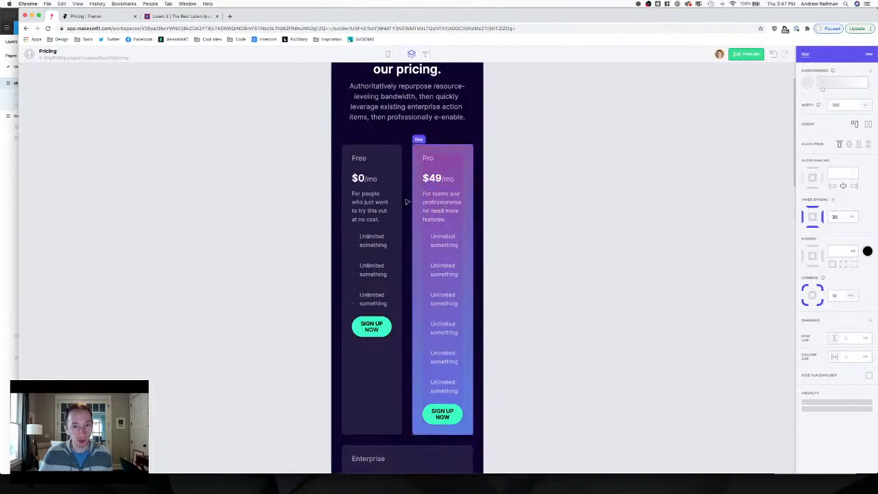
{"action": "scroll", "coordinate": [408, 202], "scroll_direction": "up", "scroll_amount": 2}
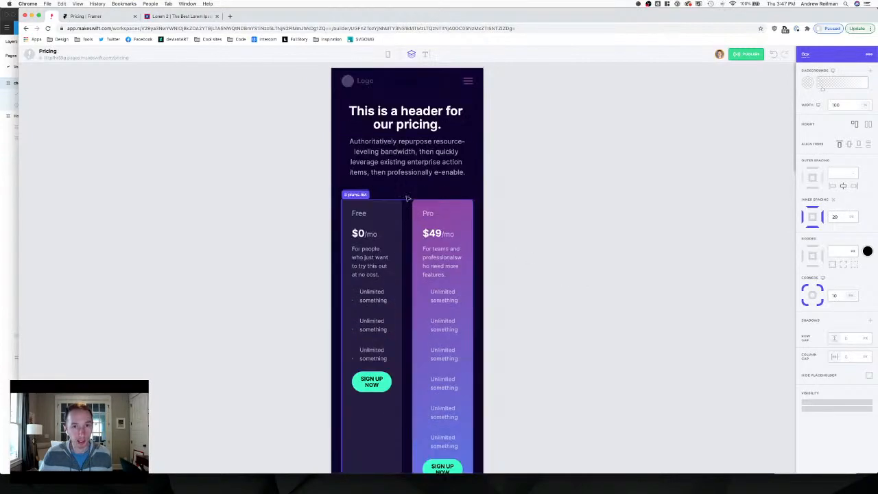
Set the outer spacing below the header's intro text to 0 and stack the plan cards in one column on mobile.
{"action": "left_click", "coordinate": [407, 157]}
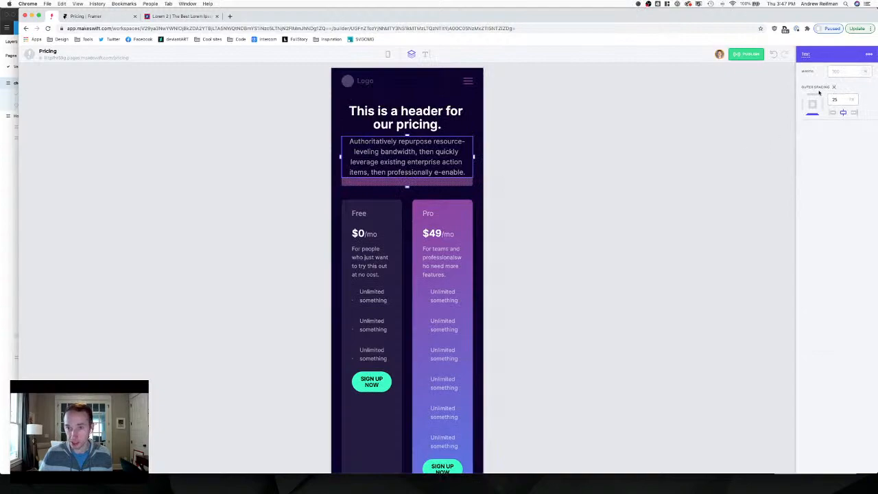
{"action": "type", "text": "0"}
{"action": "left_click", "coordinate": [410, 213]}
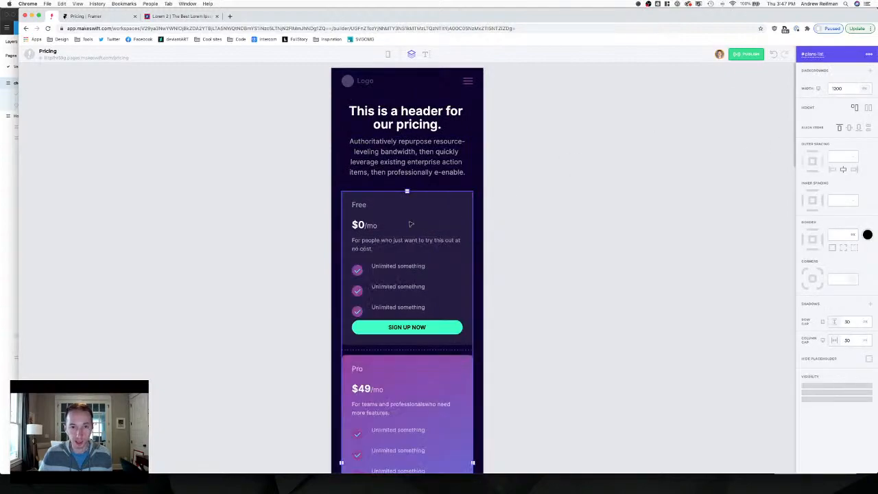
{"action": "scroll", "coordinate": [490, 226], "scroll_direction": "down", "scroll_amount": 2}
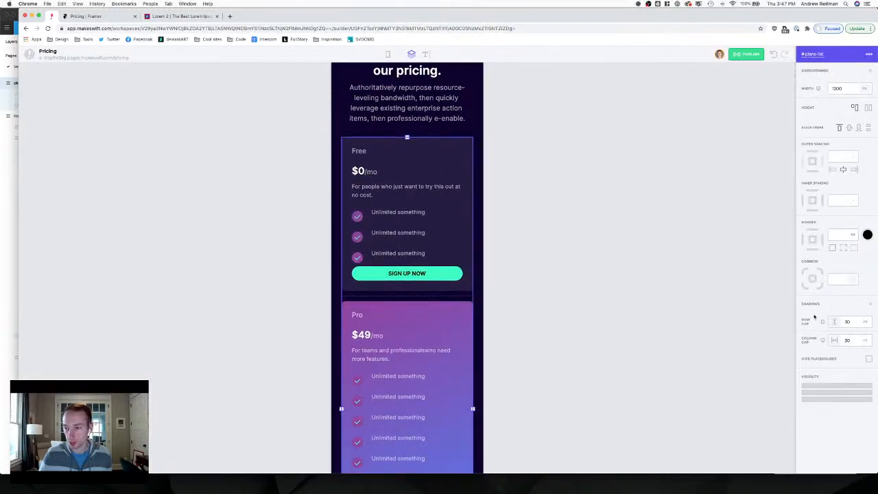
{"action": "scroll", "coordinate": [447, 290], "scroll_direction": "down", "scroll_amount": 6}
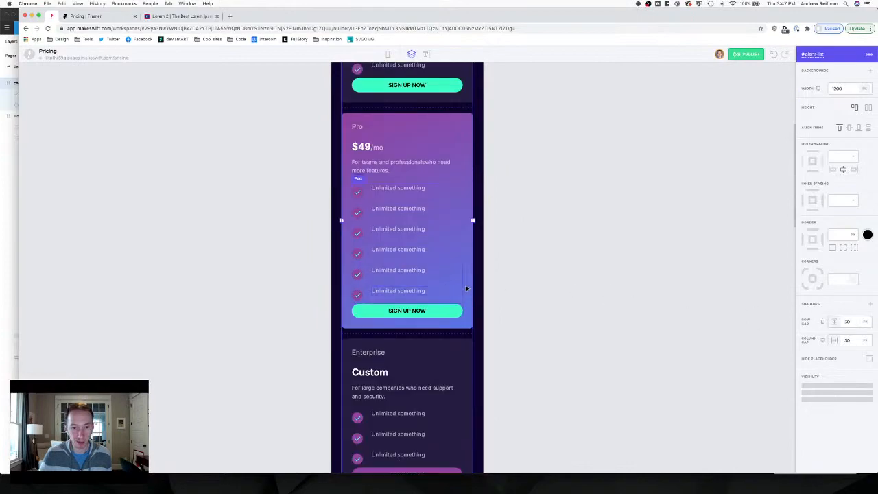
Reduce the row gap between the stacked cards of the mobile plans list.
{"action": "left_click", "coordinate": [517, 277]}
{"action": "scroll", "coordinate": [553, 288], "scroll_direction": "up", "scroll_amount": 4}
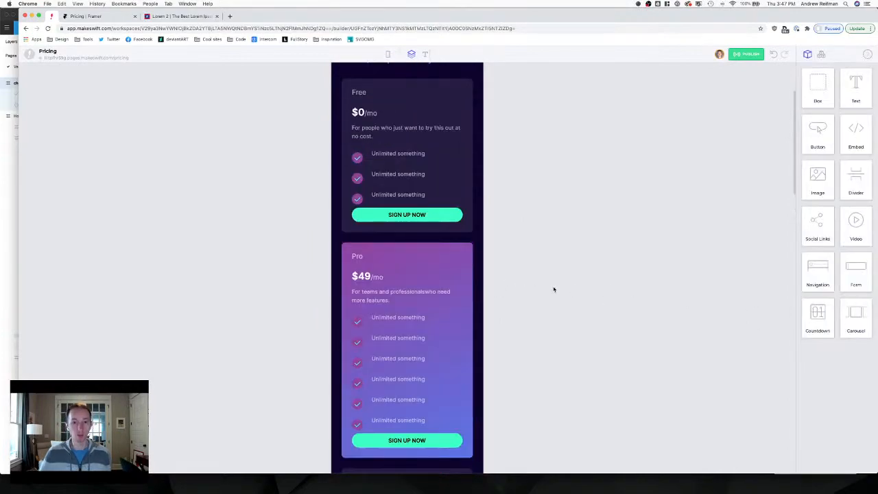
{"action": "left_click", "coordinate": [447, 240]}
{"action": "left_click", "coordinate": [854, 323]}
{"action": "left_click_drag", "start_coordinate": [854, 323], "coordinate": [851, 323]}
{"action": "left_click", "coordinate": [639, 275]}
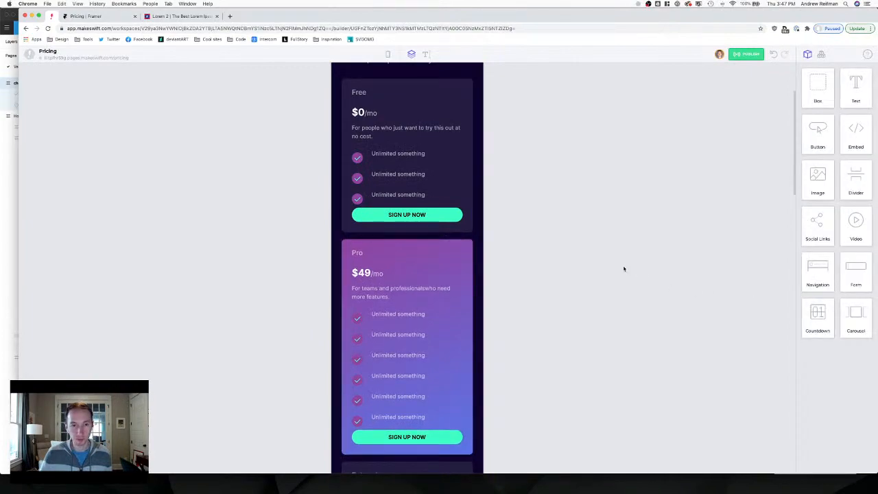
Reset the outer spacing of the three "Unlimited something" feature texts in the Free card.
{"action": "scroll", "coordinate": [623, 269], "scroll_direction": "up", "scroll_amount": 3}
{"action": "left_click", "coordinate": [411, 237]}
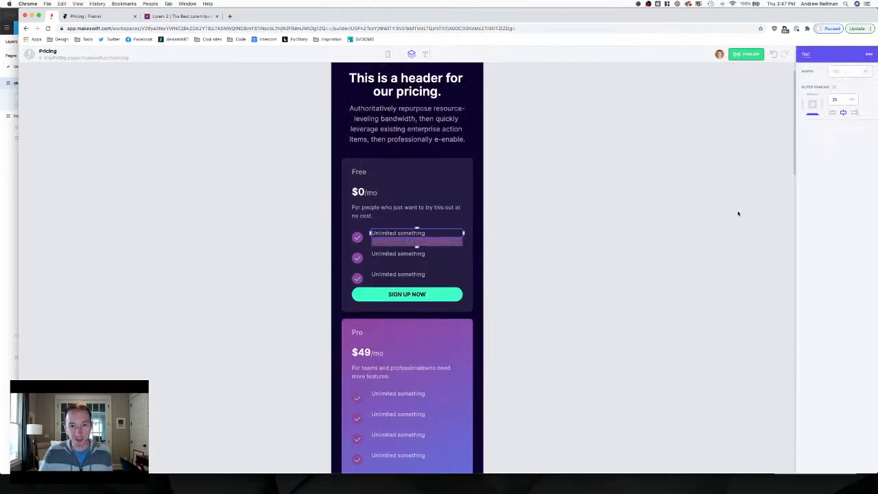
{"action": "left_click", "coordinate": [835, 88]}
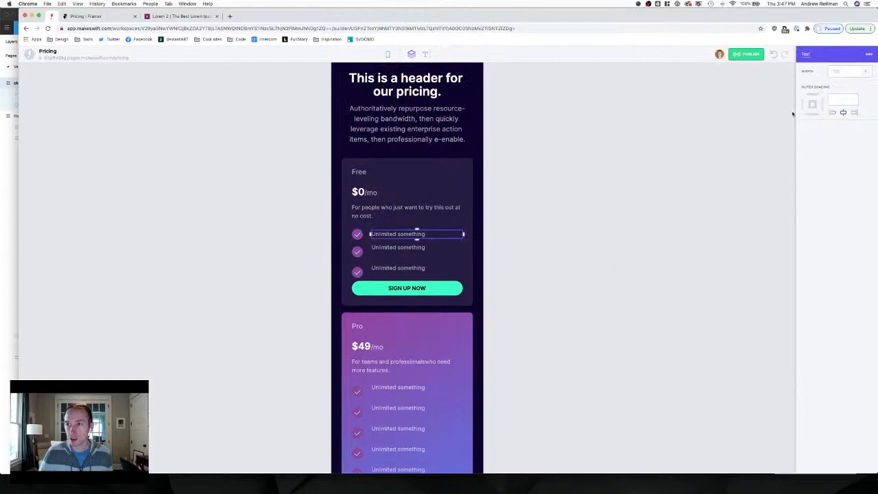
{"action": "left_click", "coordinate": [425, 249]}
{"action": "left_click", "coordinate": [835, 87]}
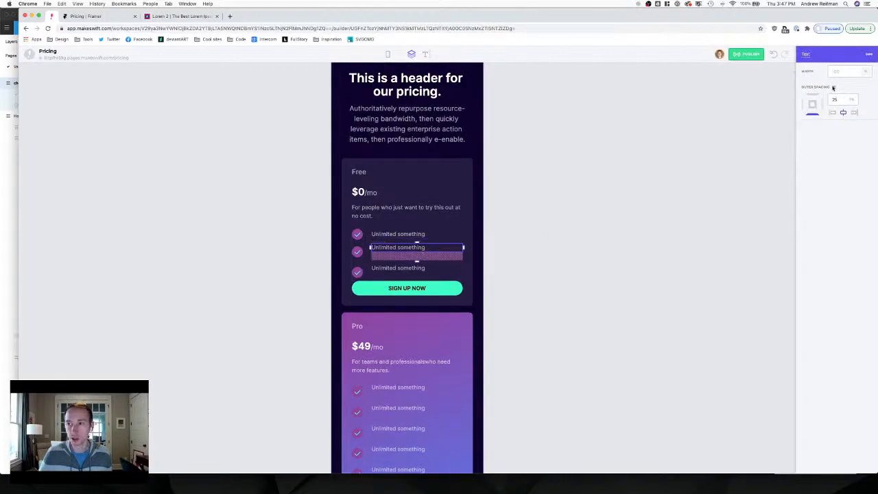
{"action": "left_click", "coordinate": [412, 262]}
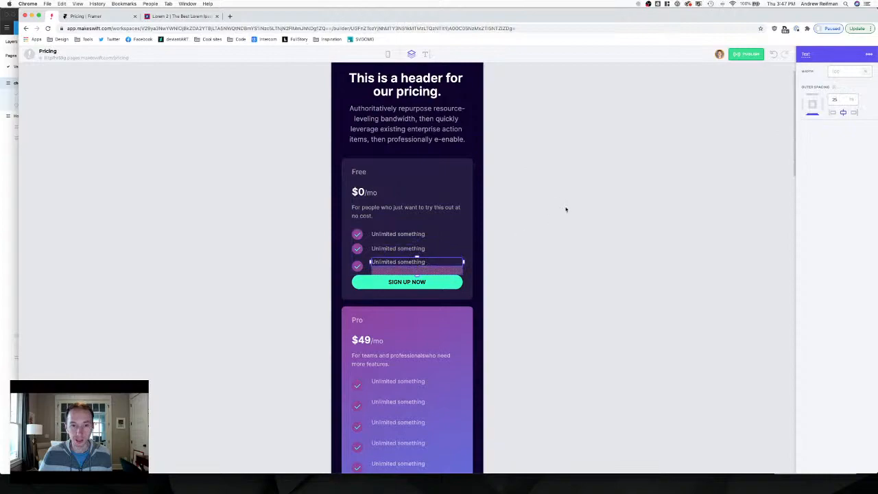
{"action": "left_click", "coordinate": [835, 88]}
Restore the outer spacing above the Free card's "Sign up now" button.
{"action": "left_click", "coordinate": [432, 278]}
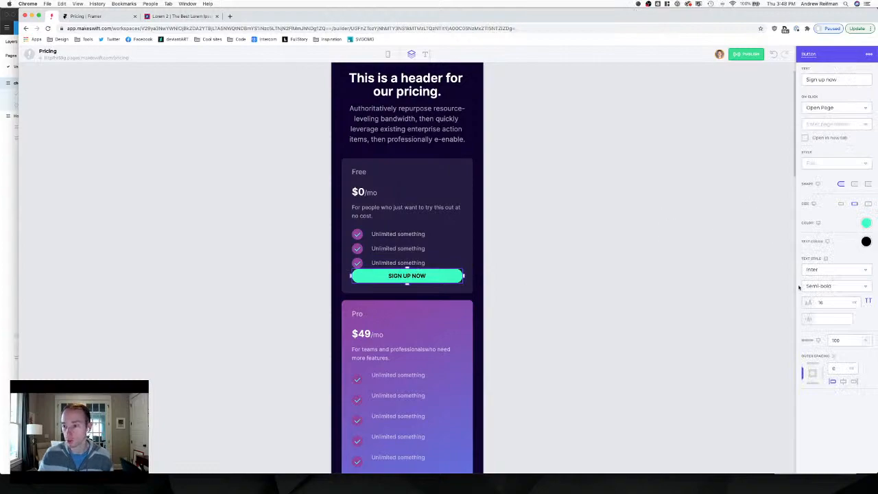
{"action": "left_click", "coordinate": [832, 380]}
{"action": "left_click", "coordinate": [646, 301]}
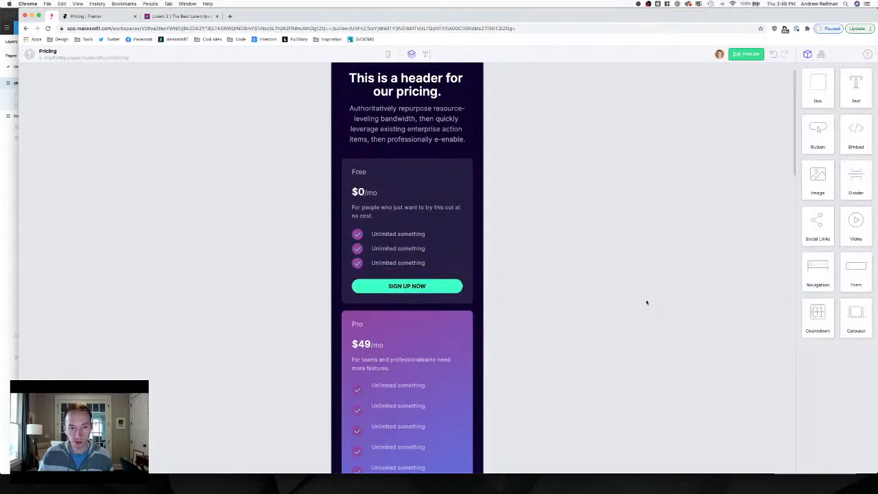
Reset the outer spacing below the Free card's title to 10 px and below its description to 20 px.
{"action": "left_click", "coordinate": [363, 173]}
{"action": "left_click", "coordinate": [833, 87]}
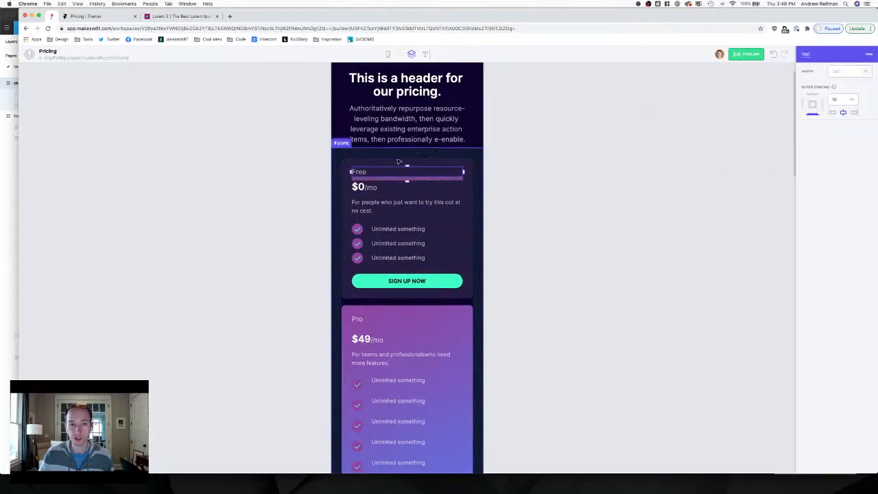
{"action": "left_click", "coordinate": [376, 190]}
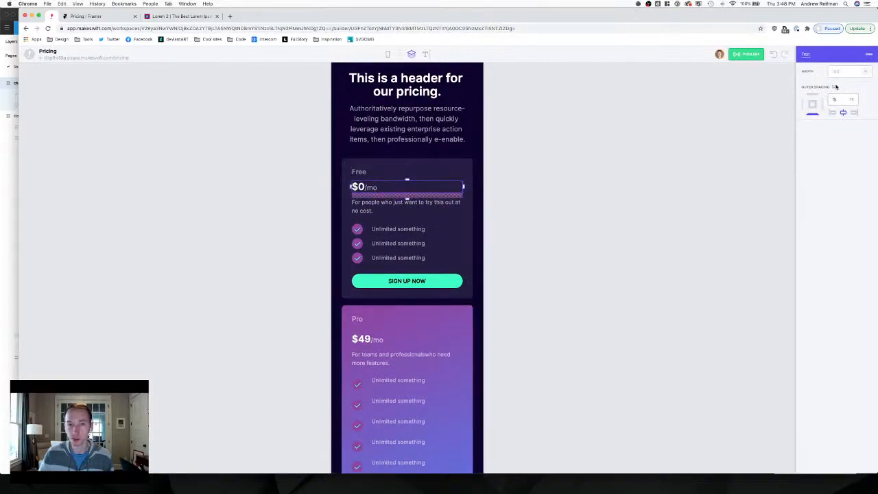
{"action": "left_click", "coordinate": [410, 211]}
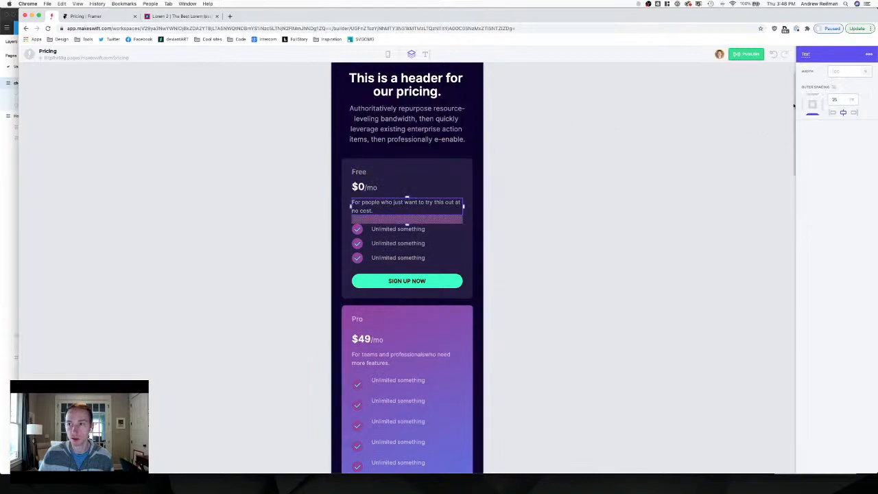
{"action": "left_click", "coordinate": [835, 87]}
{"action": "right_click", "coordinate": [606, 165]}
{"action": "left_click", "coordinate": [539, 173]}
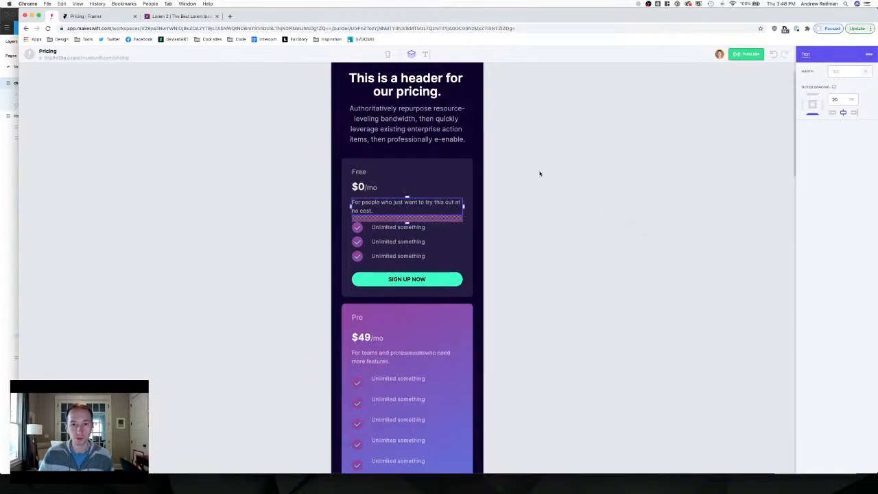
{"action": "left_click", "coordinate": [538, 172]}
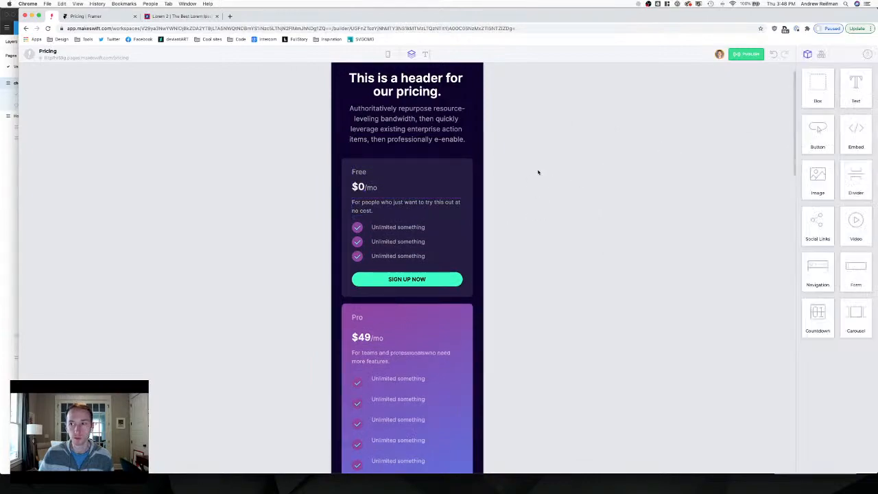
In the tablet layout, set the font size of the Free card's $0 price to 48.
{"action": "double_click", "coordinate": [362, 187]}
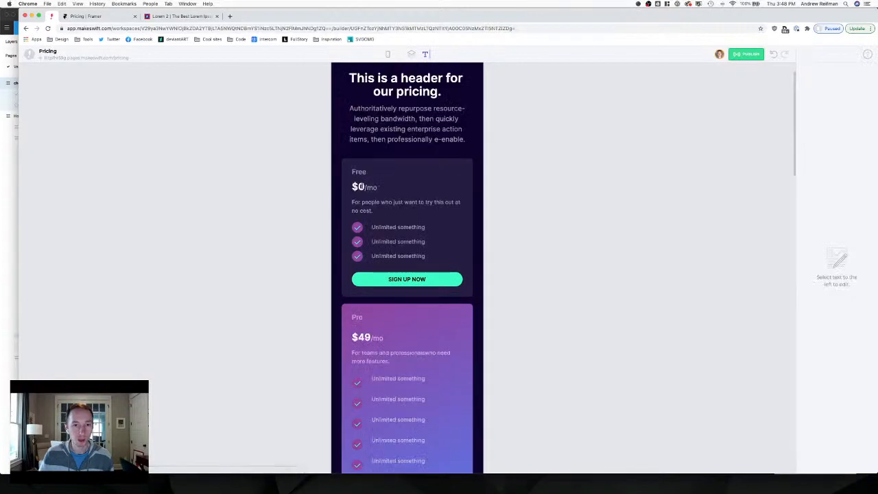
{"action": "left_click", "coordinate": [412, 54]}
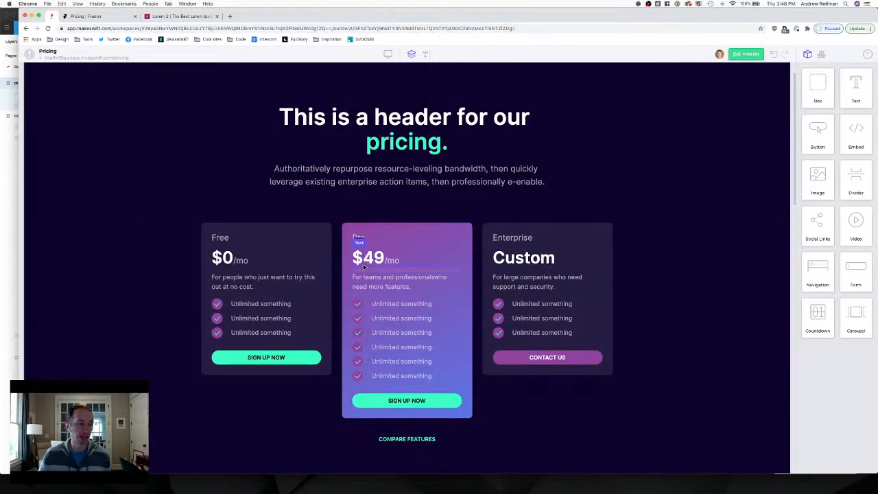
{"action": "key", "text": "2"}
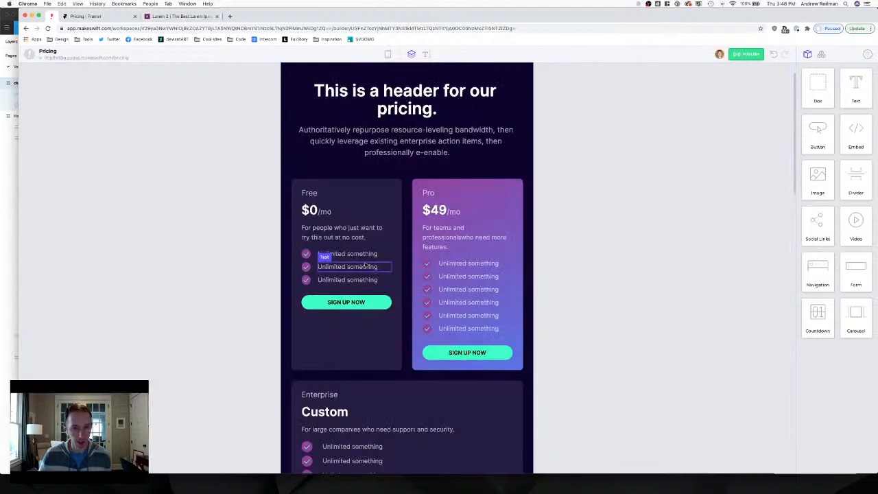
{"action": "double_click", "coordinate": [311, 211]}
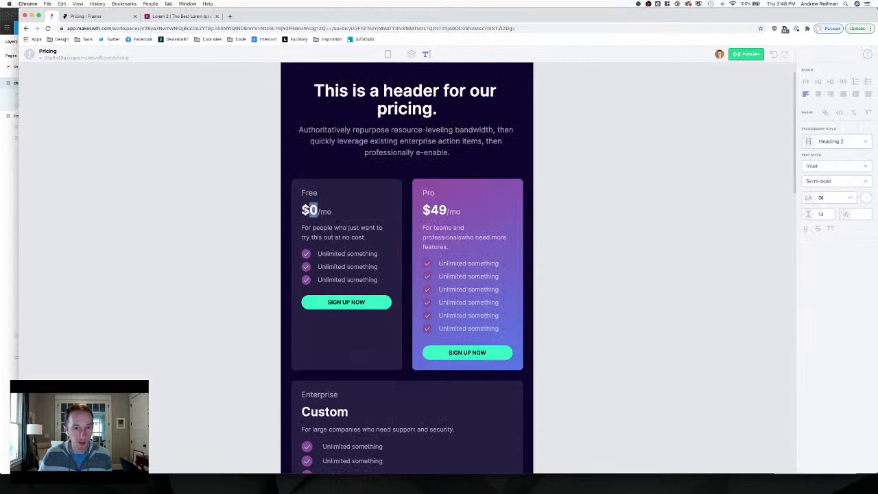
{"action": "left_click", "coordinate": [828, 197]}
{"action": "type", "text": "48"}
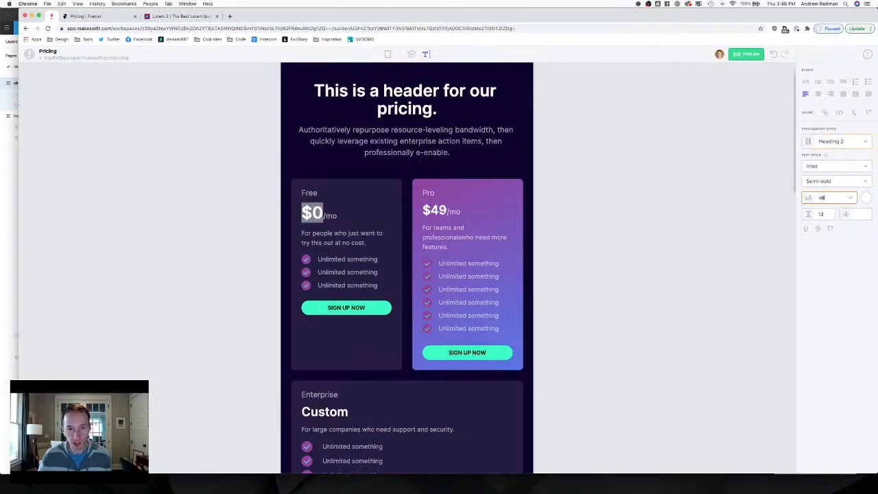
Set the font size of the Pro card's $49 price and the Enterprise card's "Custom" text to 48 on tablet.
{"action": "double_click", "coordinate": [434, 210]}
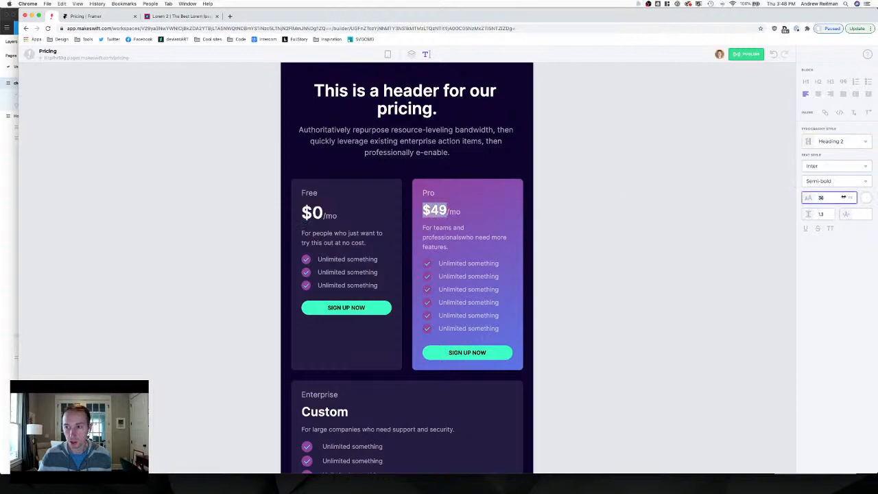
{"action": "left_click", "coordinate": [843, 197]}
{"action": "type", "text": "48"}
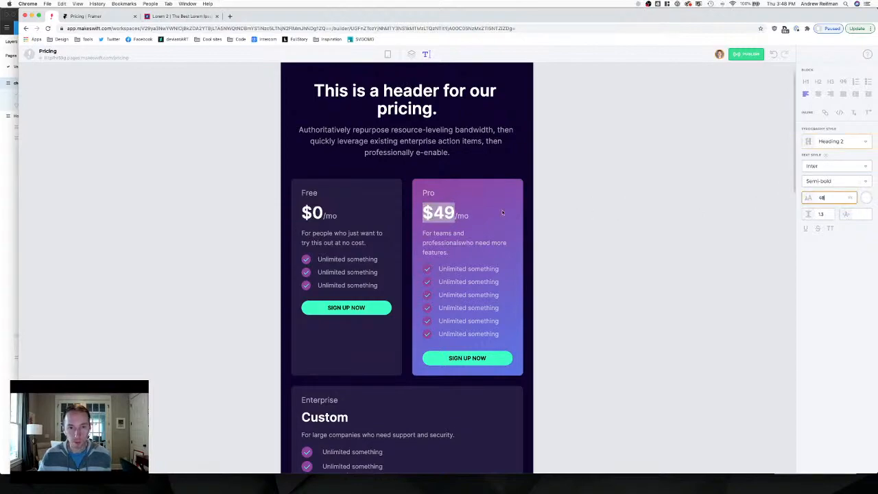
{"action": "scroll", "coordinate": [502, 212], "scroll_direction": "down", "scroll_amount": 2}
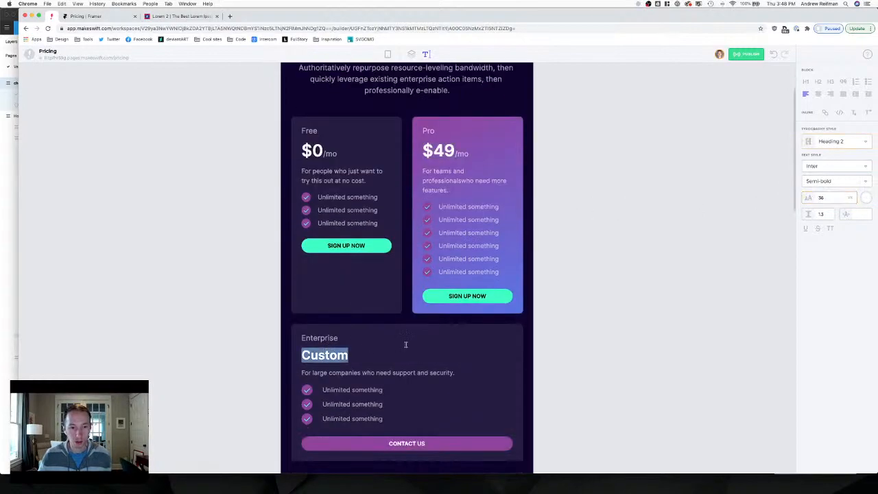
{"action": "left_click", "coordinate": [828, 199]}
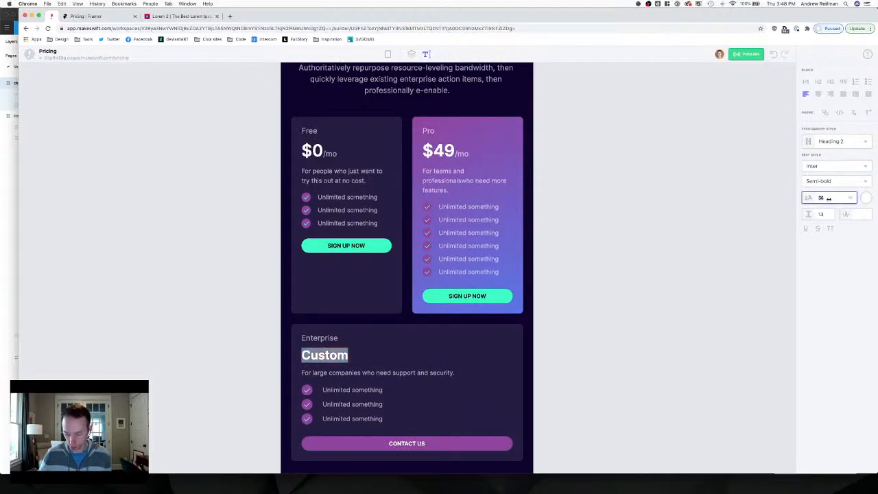
{"action": "type", "text": "48"}
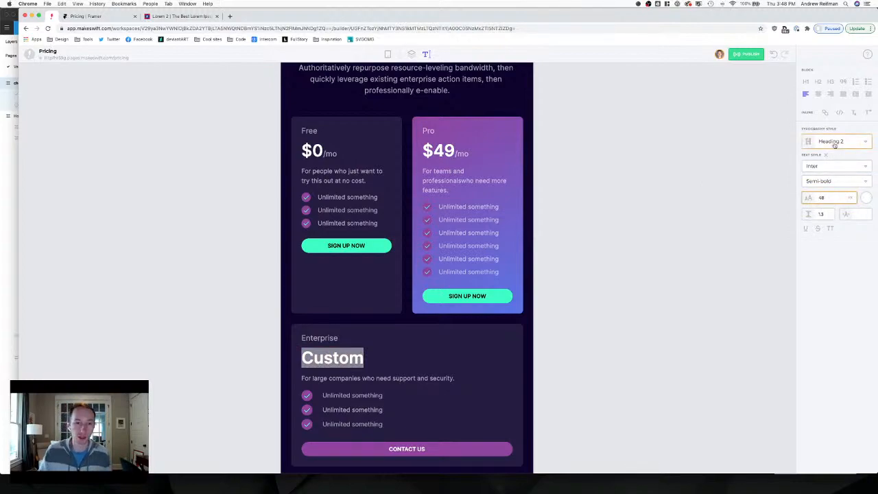
Check the tablet text styles of the "Compare features" and "Frequently asked questions" headings against the Pro card's price.
{"action": "scroll", "coordinate": [543, 240], "scroll_direction": "down", "scroll_amount": 3}
{"action": "scroll", "coordinate": [454, 330], "scroll_direction": "down", "scroll_amount": 3}
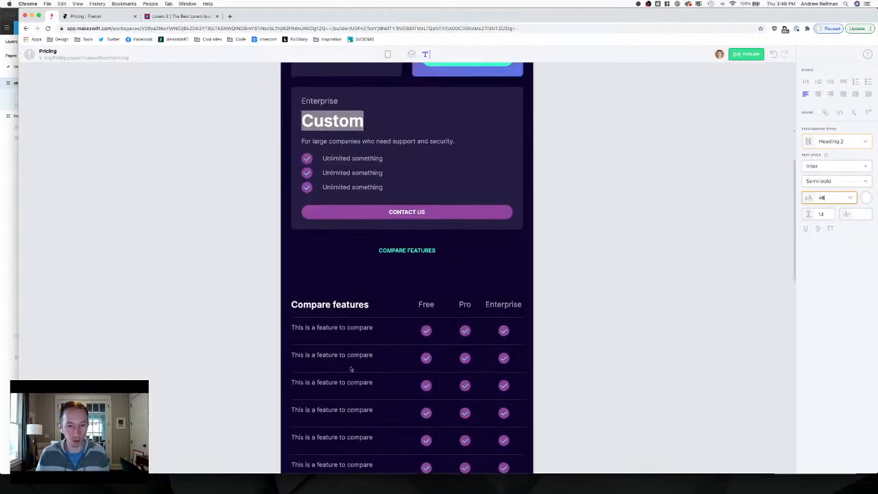
{"action": "left_click", "coordinate": [330, 305]}
{"action": "scroll", "coordinate": [336, 309], "scroll_direction": "down", "scroll_amount": 2}
{"action": "scroll", "coordinate": [342, 314], "scroll_direction": "down", "scroll_amount": 3}
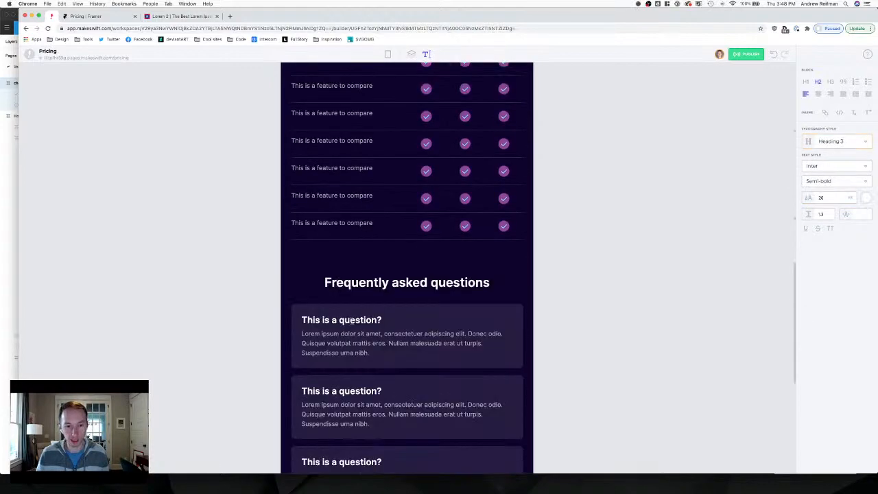
{"action": "double_click", "coordinate": [394, 283]}
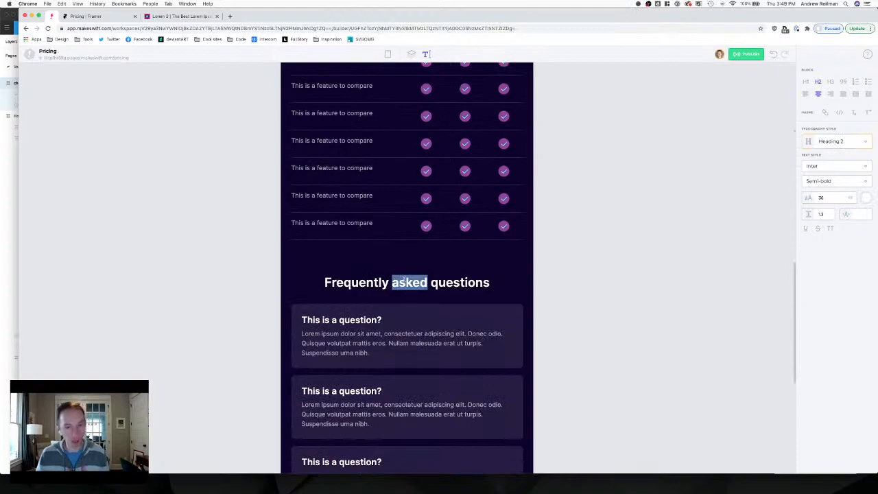
{"action": "scroll", "coordinate": [405, 279], "scroll_direction": "up", "scroll_amount": 10}
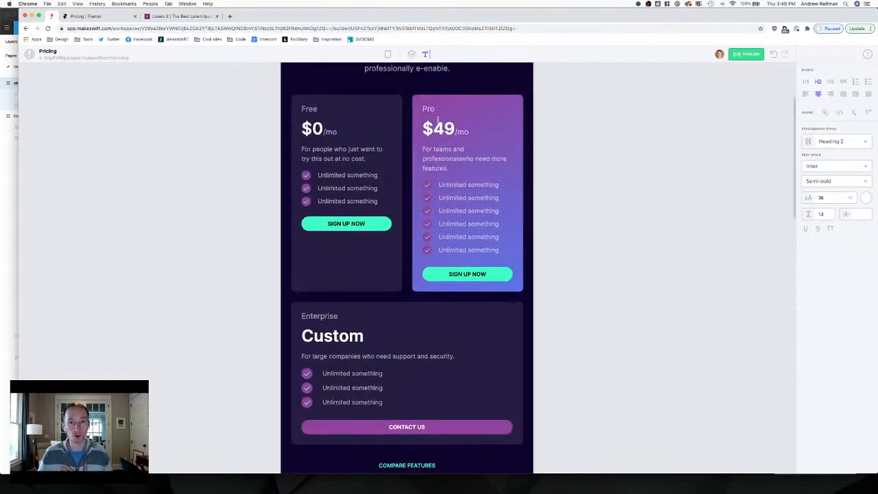
{"action": "double_click", "coordinate": [439, 129]}
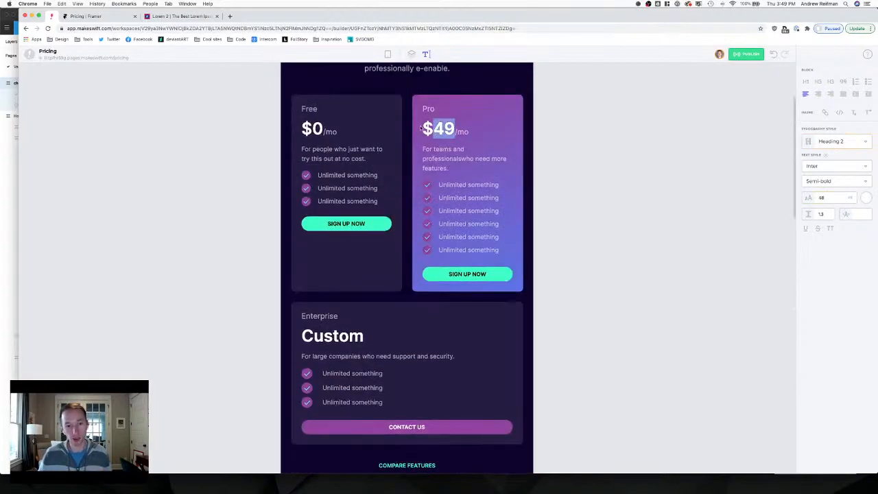
{"action": "scroll", "coordinate": [420, 128], "scroll_direction": "up", "scroll_amount": 3}
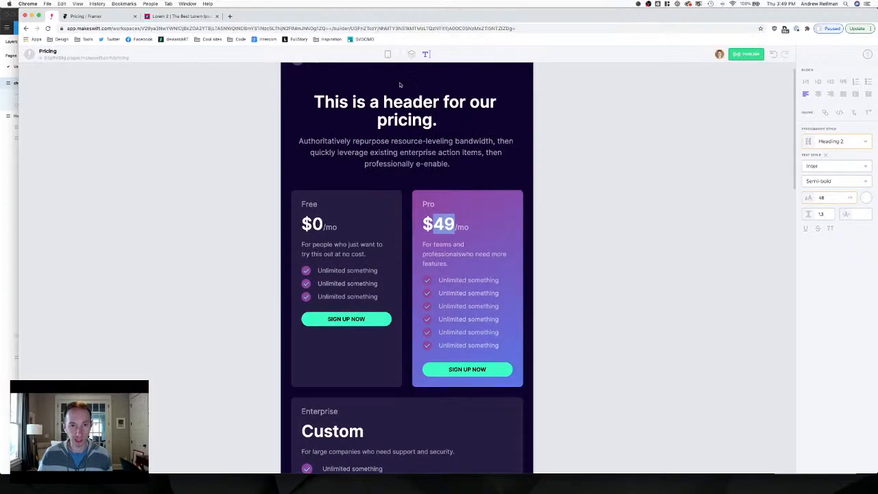
Switch to the mobile layout and set the font size of the Free card's $0 price to 48.
{"action": "left_click", "coordinate": [388, 54]}
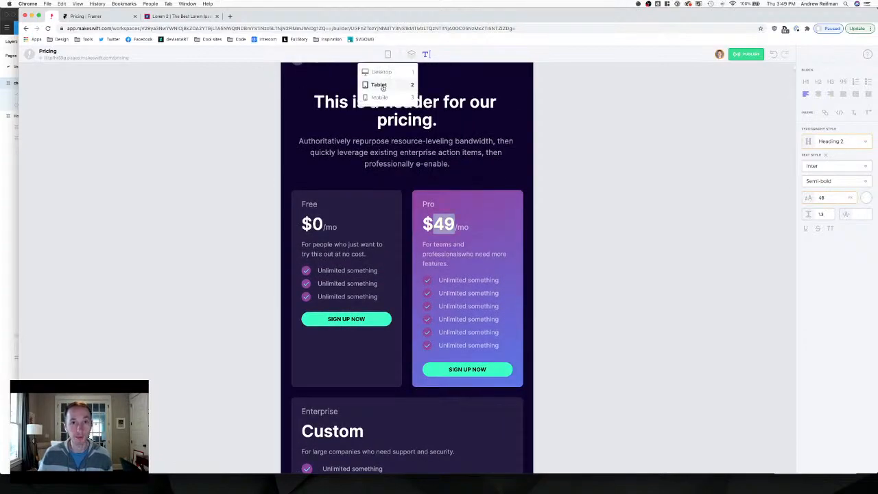
{"action": "left_click", "coordinate": [378, 97]}
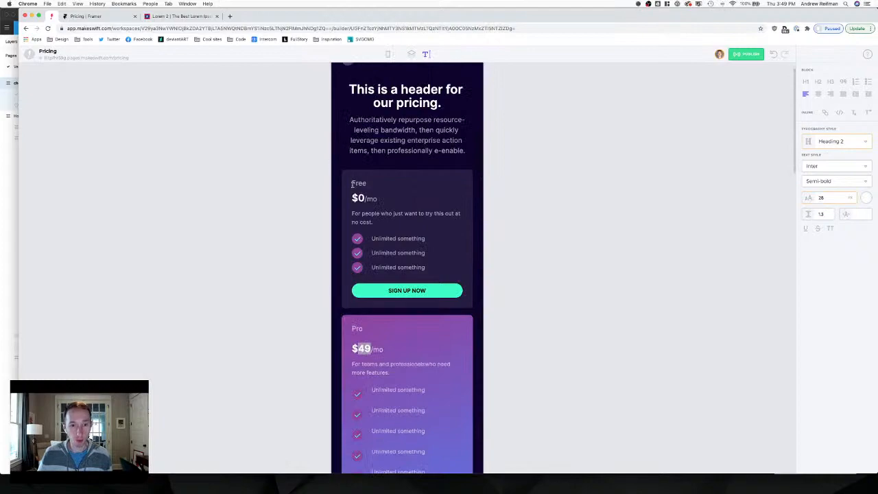
{"action": "left_click_drag", "start_coordinate": [364, 198], "coordinate": [350, 200]}
{"action": "left_click", "coordinate": [823, 198]}
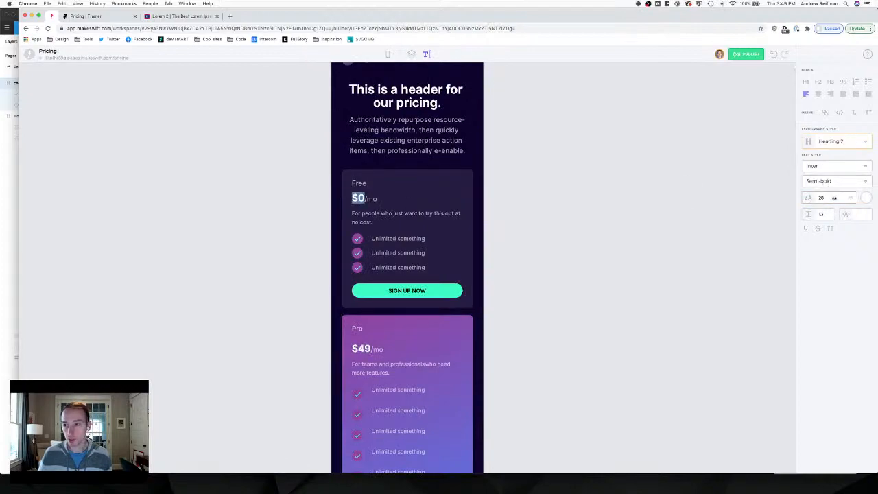
{"action": "type", "text": "36"}
{"action": "key", "text": "Return"}
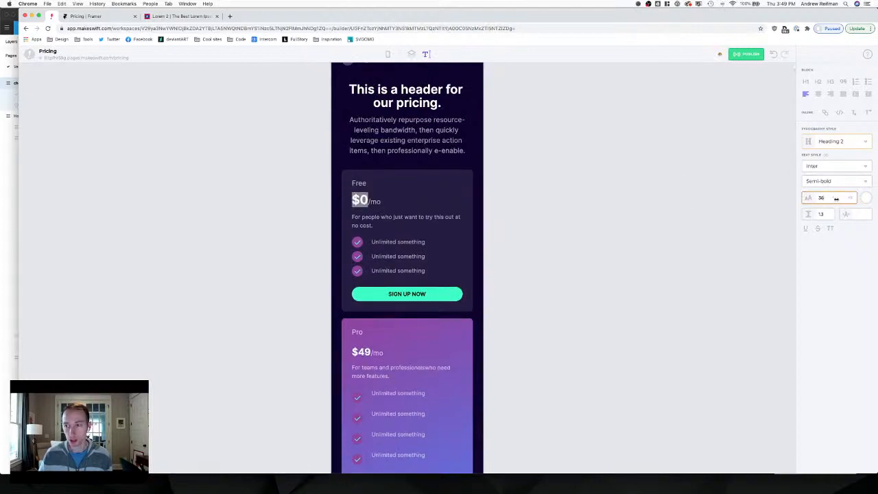
{"action": "double_click", "coordinate": [837, 198]}
{"action": "type", "text": "46"}
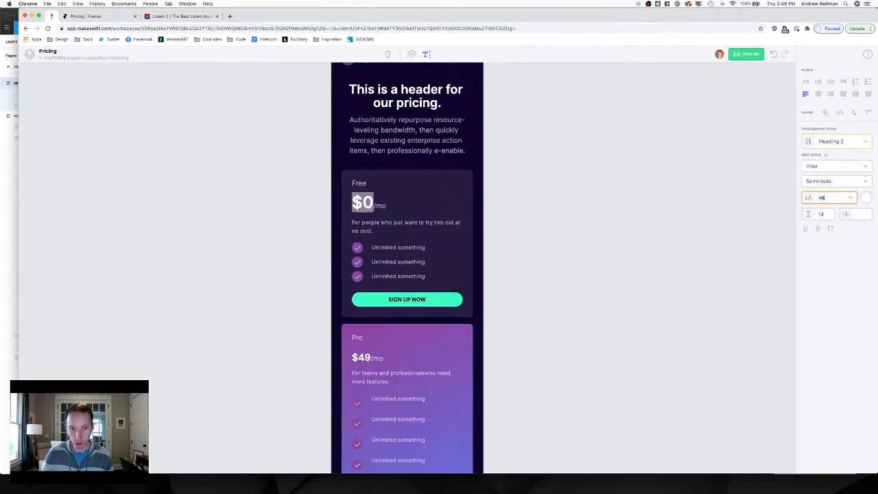
Set the font size of the Pro card's $49 price to 48 on mobile.
{"action": "left_click", "coordinate": [361, 357]}
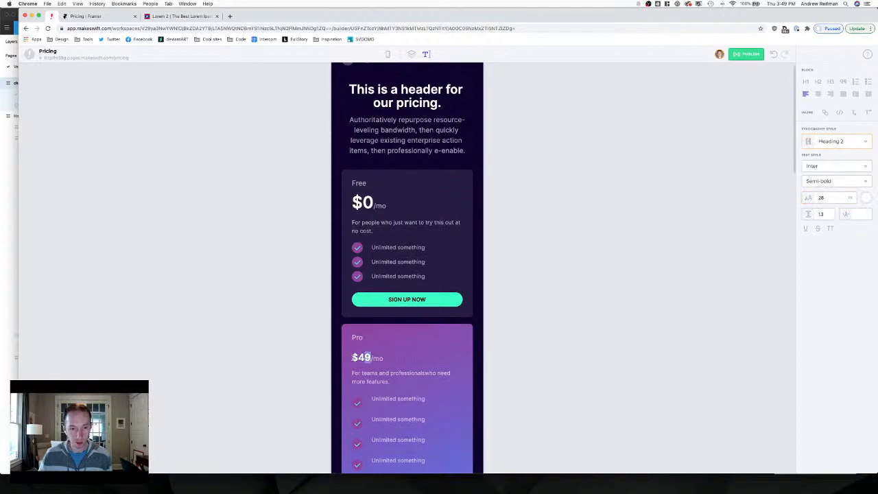
{"action": "left_click_drag", "start_coordinate": [352, 358], "coordinate": [391, 357]}
{"action": "left_click", "coordinate": [817, 197]}
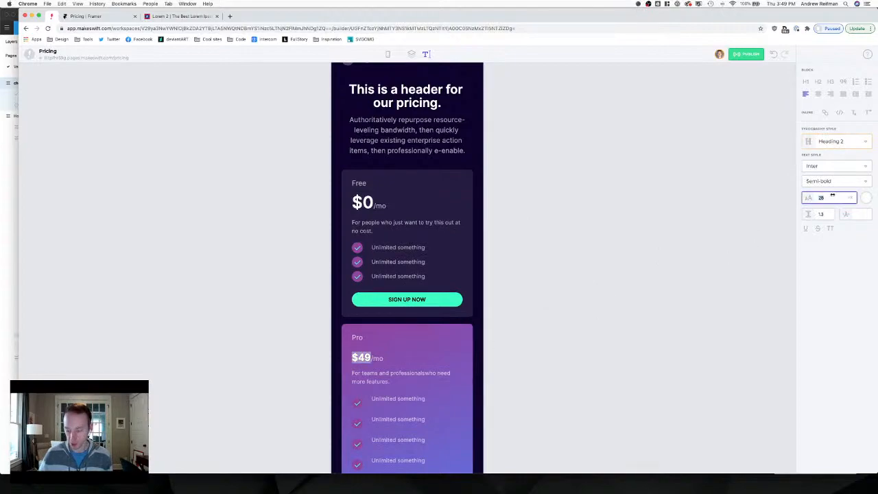
{"action": "type", "text": "48"}
Set the font size of the Enterprise card's "Custom" text to 36 on mobile.
{"action": "scroll", "coordinate": [585, 221], "scroll_direction": "down", "scroll_amount": 3}
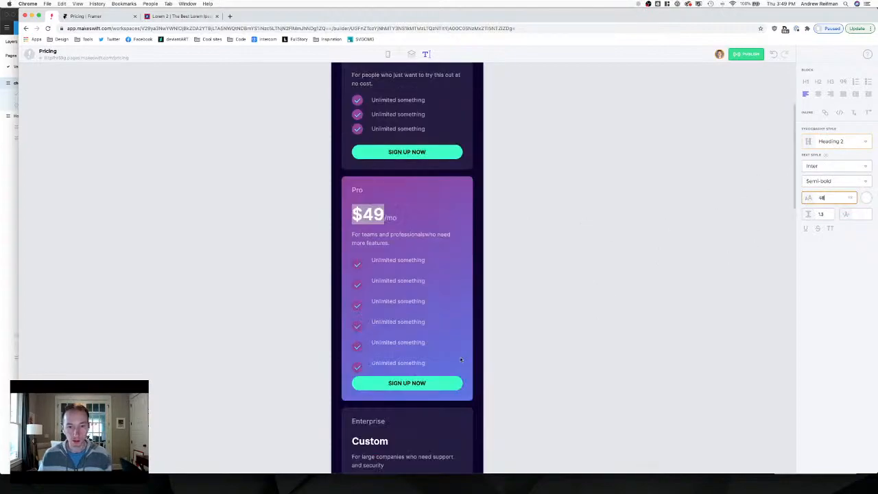
{"action": "scroll", "coordinate": [461, 359], "scroll_direction": "down", "scroll_amount": 1}
{"action": "double_click", "coordinate": [369, 425]}
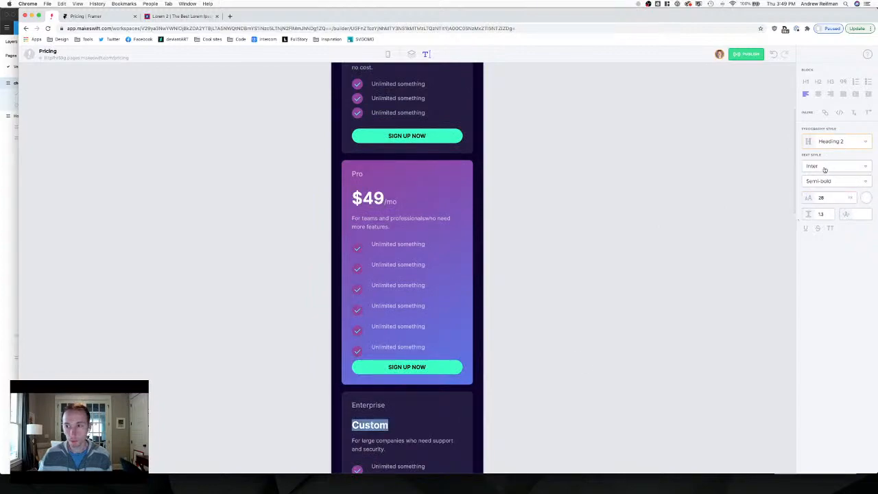
{"action": "left_click", "coordinate": [823, 198]}
{"action": "type", "text": "36"}
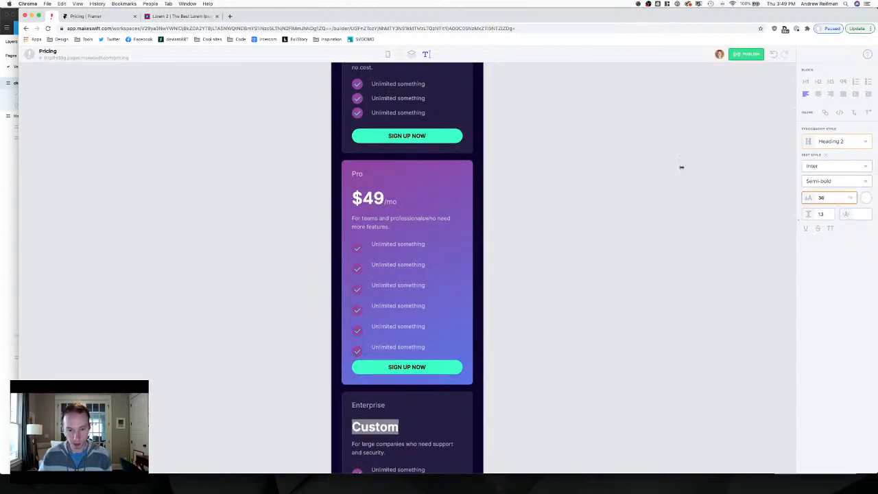
{"action": "scroll", "coordinate": [476, 162], "scroll_direction": "down", "scroll_amount": 1}
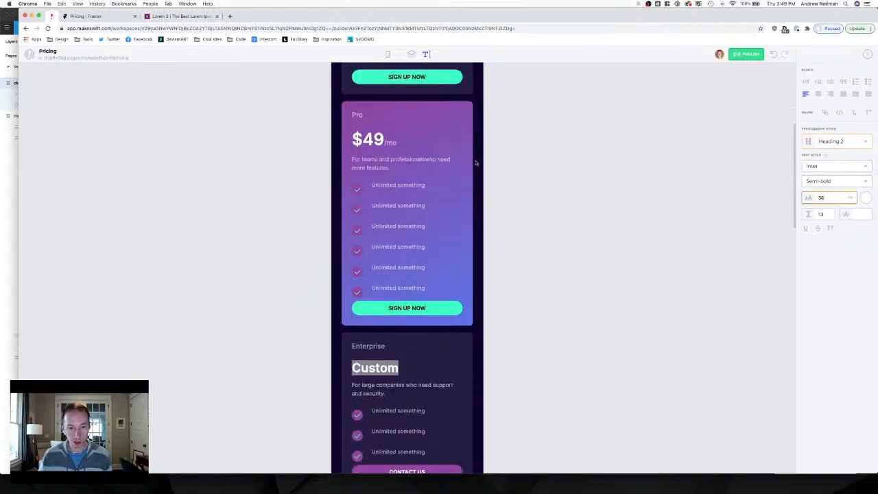
{"action": "left_click", "coordinate": [370, 369]}
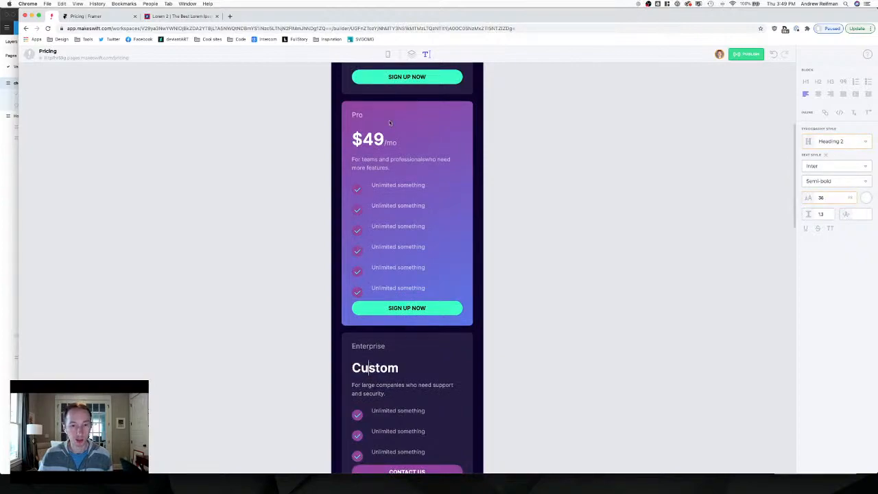
Reset the mobile outer spacing below the Pro card's title to 10 px and clear the mobile outer spacing of its description.
{"action": "left_click", "coordinate": [411, 54]}
{"action": "scroll", "coordinate": [417, 112], "scroll_direction": "up", "scroll_amount": 2}
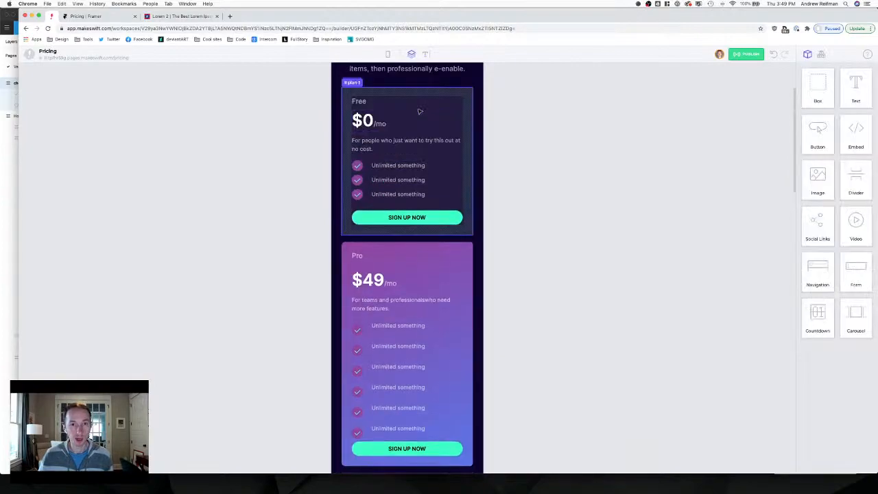
{"action": "left_click", "coordinate": [370, 263]}
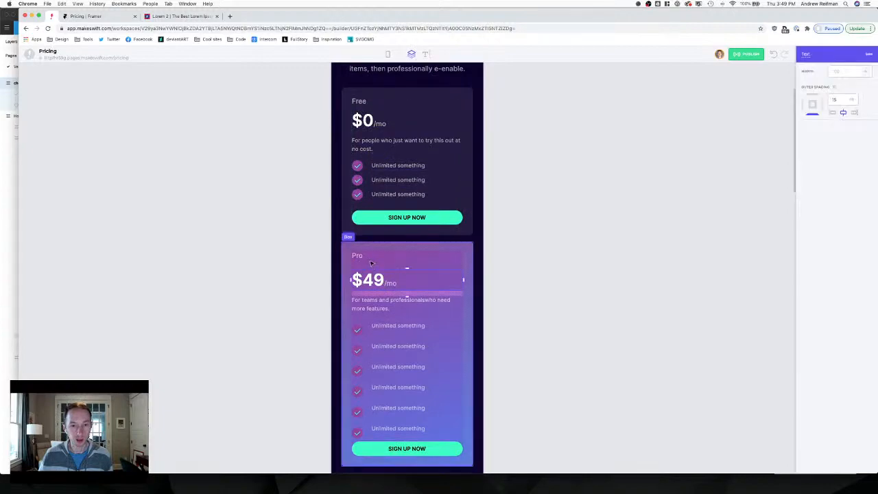
{"action": "left_click", "coordinate": [375, 258]}
{"action": "left_click", "coordinate": [835, 87]}
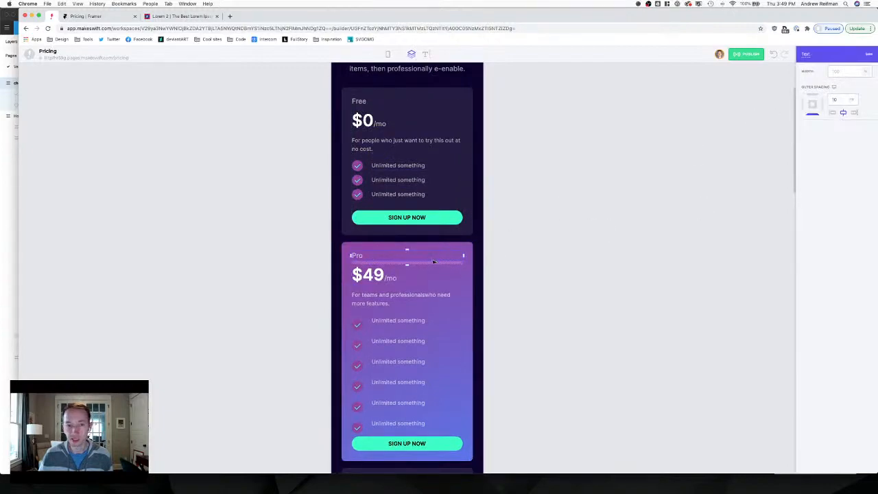
{"action": "left_click", "coordinate": [433, 277]}
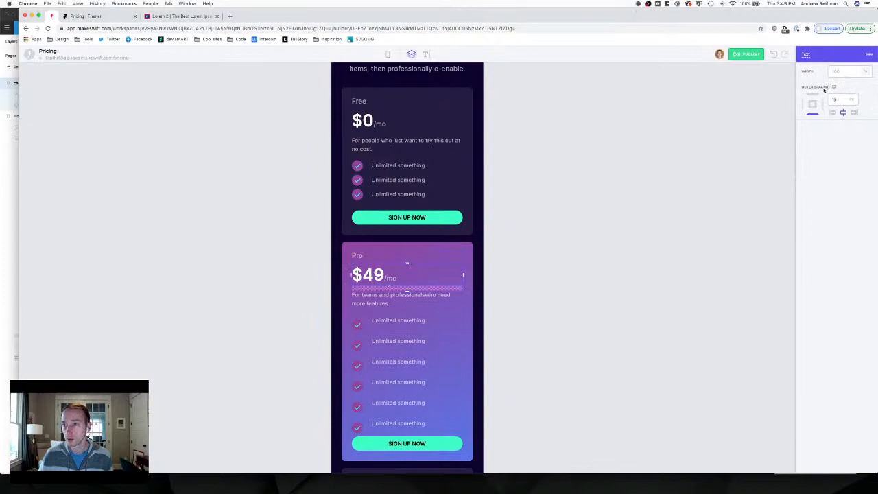
{"action": "left_click", "coordinate": [411, 300]}
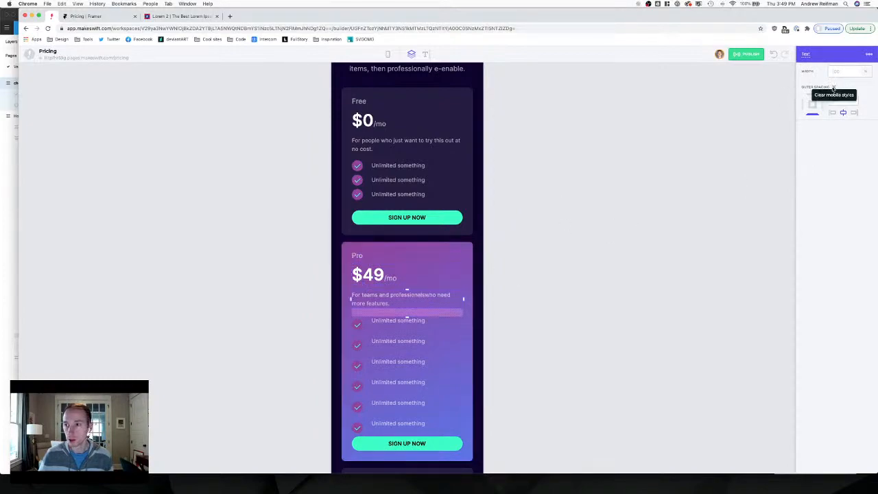
{"action": "left_click", "coordinate": [833, 87]}
Clear the mobile outer spacing of the first three "Unlimited something" feature lines in the Pro card.
{"action": "left_click", "coordinate": [396, 320]}
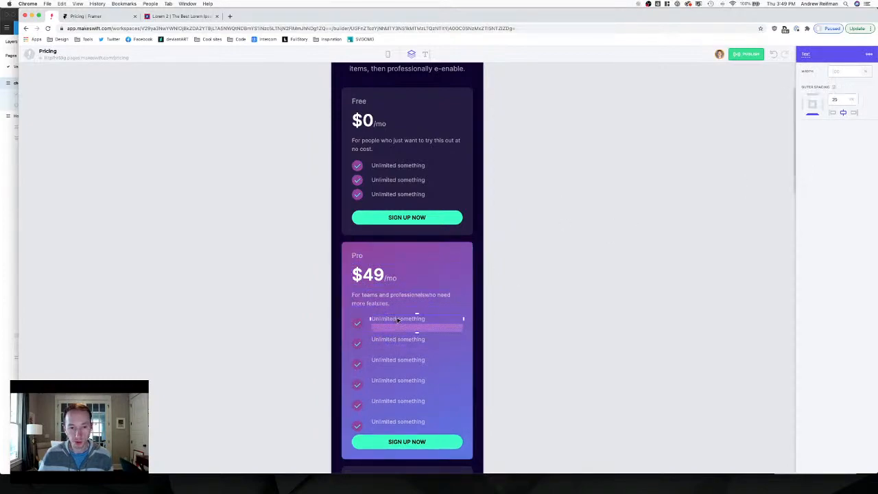
{"action": "left_click", "coordinate": [833, 90]}
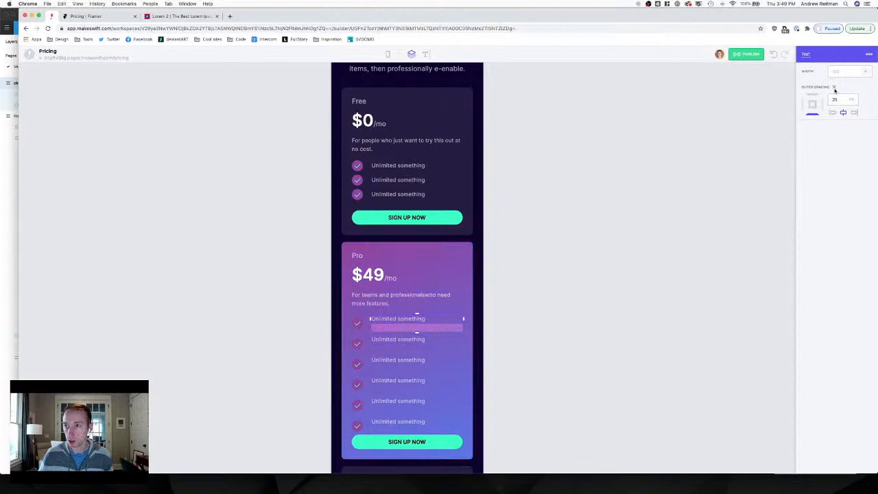
{"action": "left_click", "coordinate": [405, 334]}
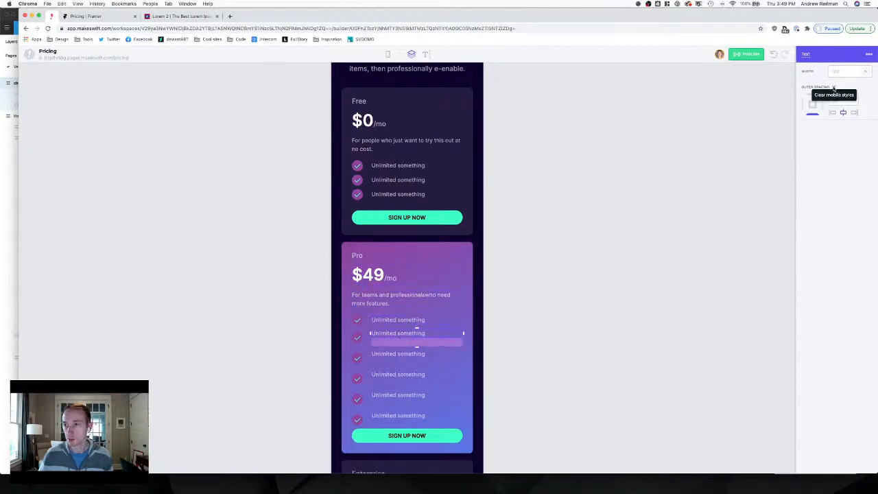
{"action": "left_click", "coordinate": [831, 89]}
{"action": "left_click", "coordinate": [398, 348]}
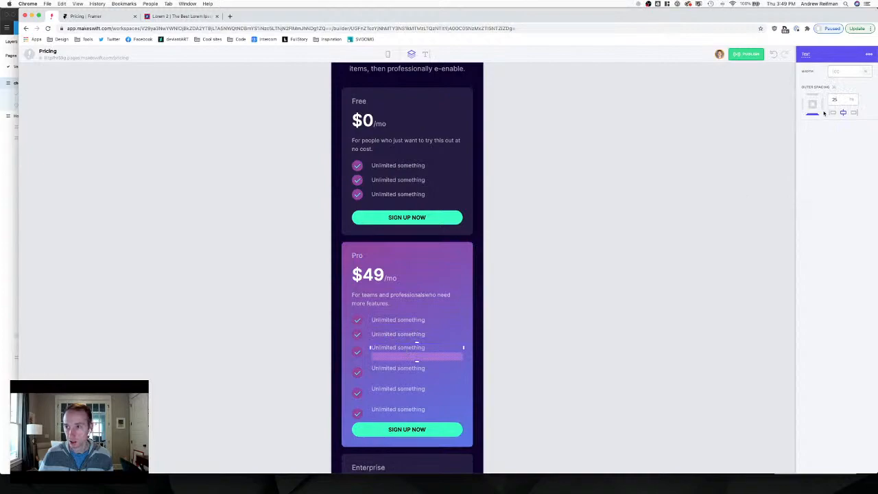
{"action": "left_click", "coordinate": [835, 87]}
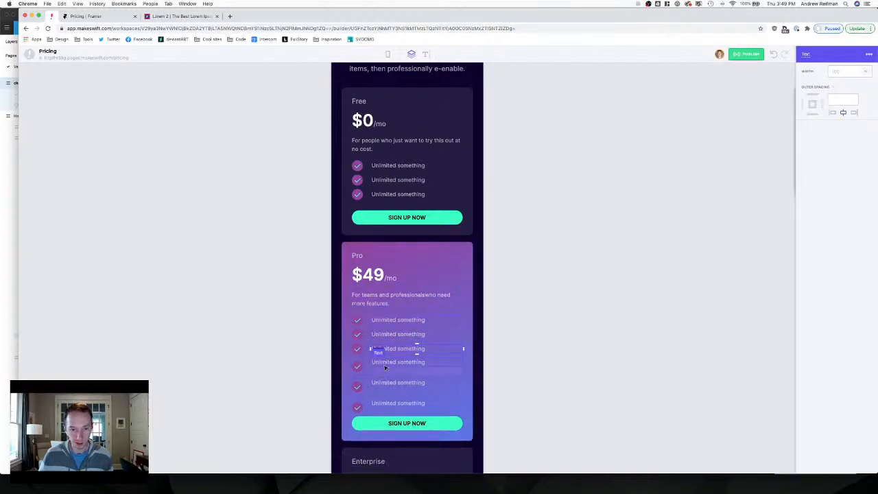
Clear the mobile outer spacing of the Pro card's last three feature lines and its Sign up now button.
{"action": "left_click", "coordinate": [386, 366]}
{"action": "left_click", "coordinate": [833, 88]}
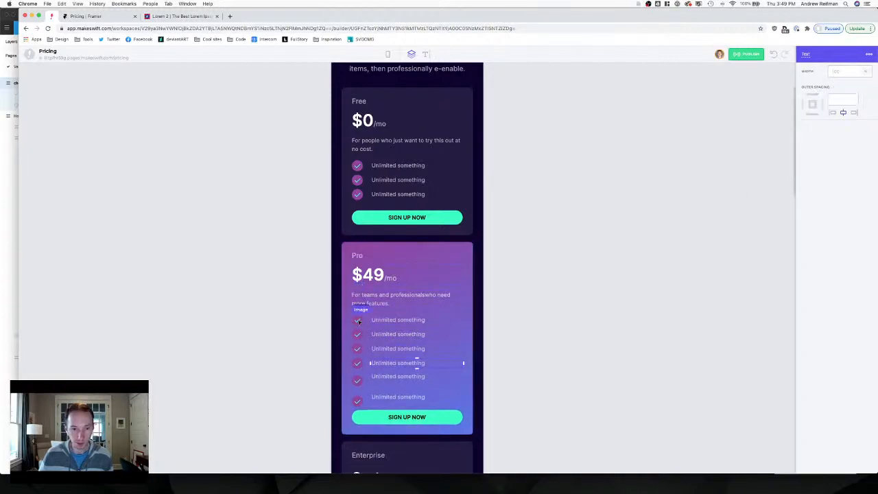
{"action": "left_click", "coordinate": [385, 377]}
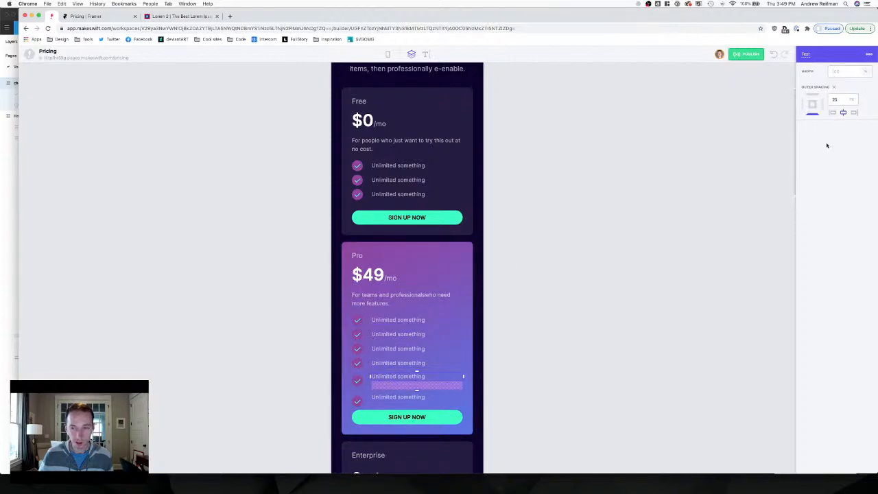
{"action": "left_click", "coordinate": [832, 87]}
{"action": "left_click", "coordinate": [377, 390]}
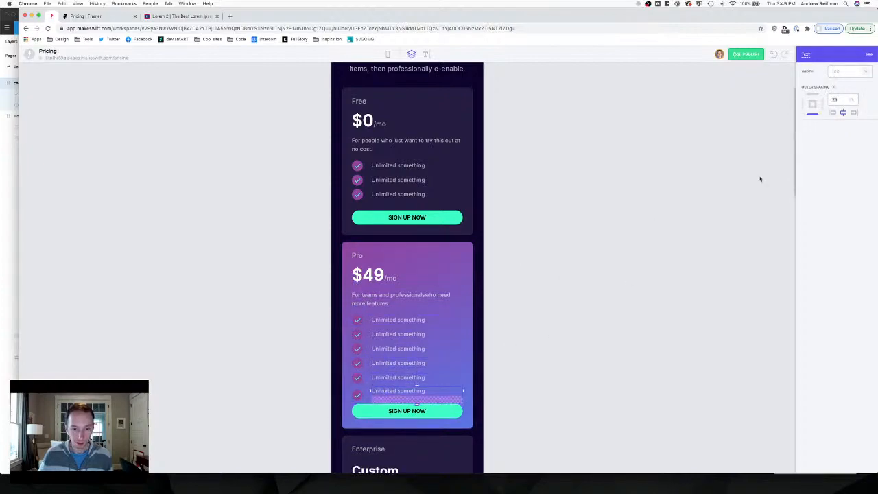
{"action": "left_click", "coordinate": [833, 88]}
{"action": "left_click", "coordinate": [425, 405]}
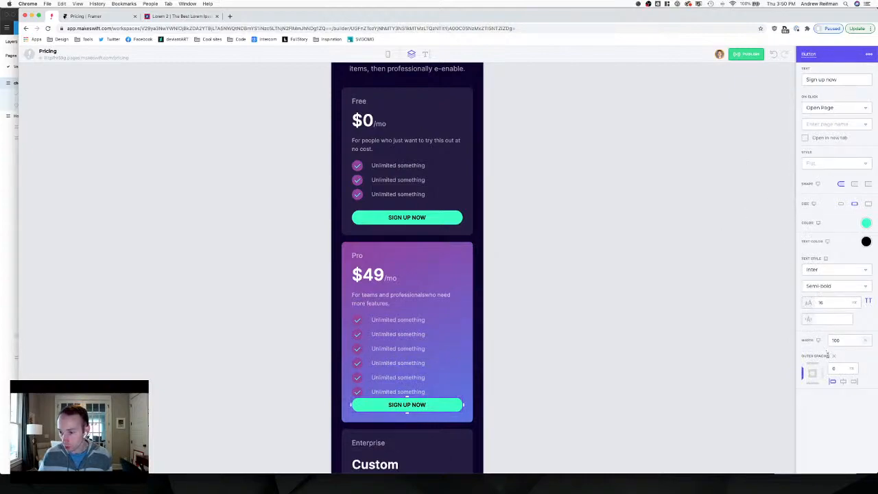
{"action": "left_click", "coordinate": [834, 357]}
Clear the mobile outer spacing of the Enterprise card's title and its description text.
{"action": "scroll", "coordinate": [638, 315], "scroll_direction": "down", "scroll_amount": 3}
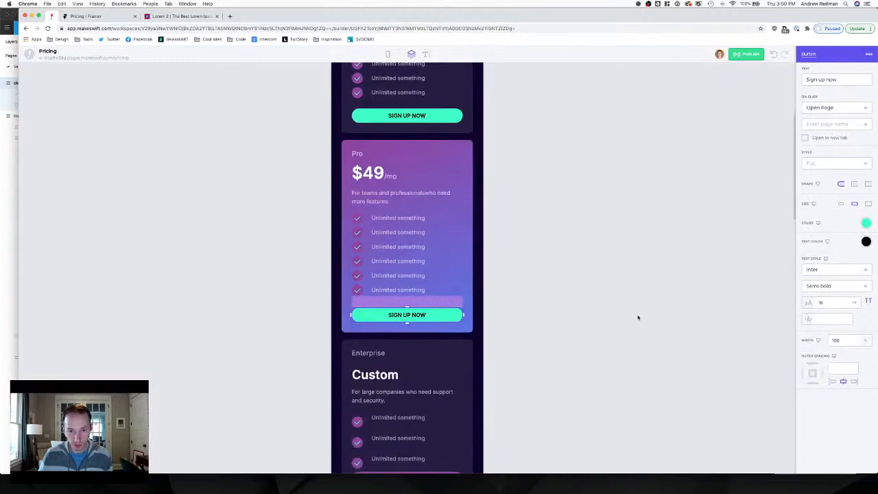
{"action": "scroll", "coordinate": [636, 317], "scroll_direction": "down", "scroll_amount": 2}
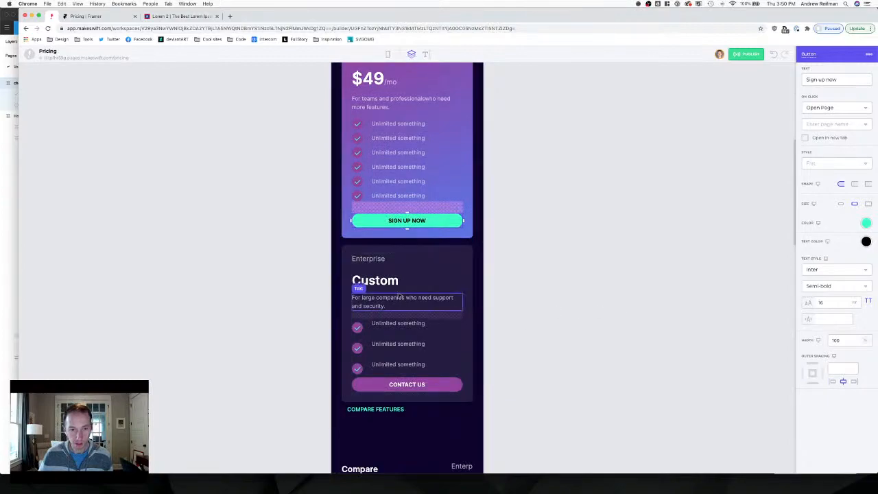
{"action": "left_click", "coordinate": [375, 259]}
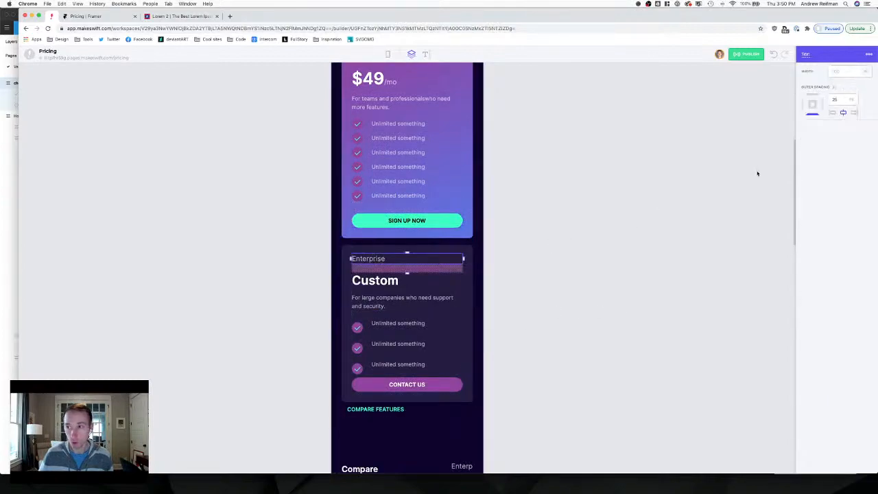
{"action": "left_click", "coordinate": [834, 88]}
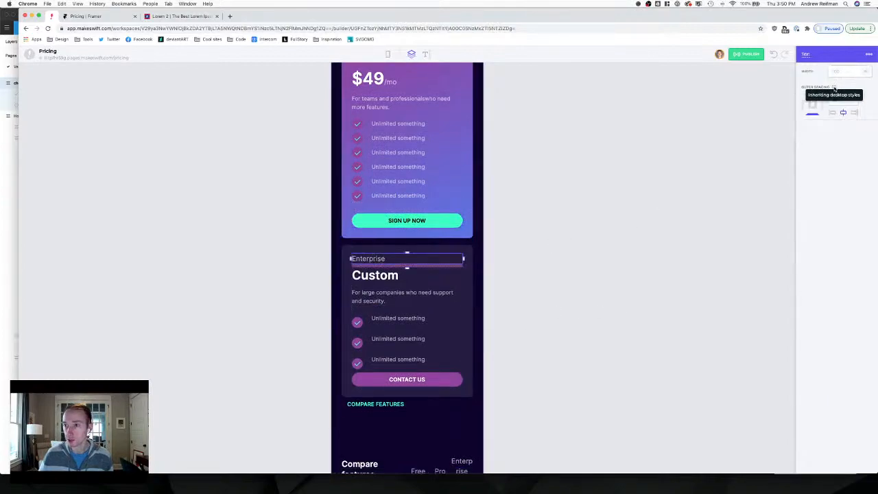
{"action": "left_click", "coordinate": [381, 276]}
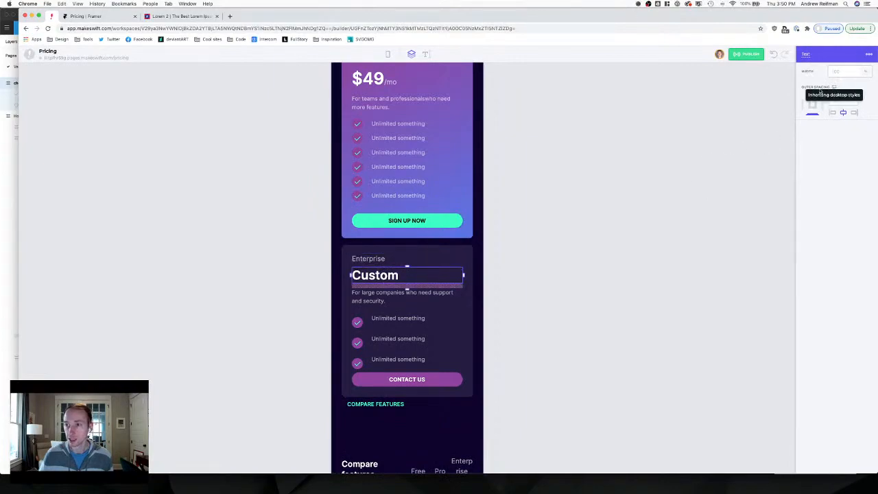
{"action": "left_click", "coordinate": [400, 297]}
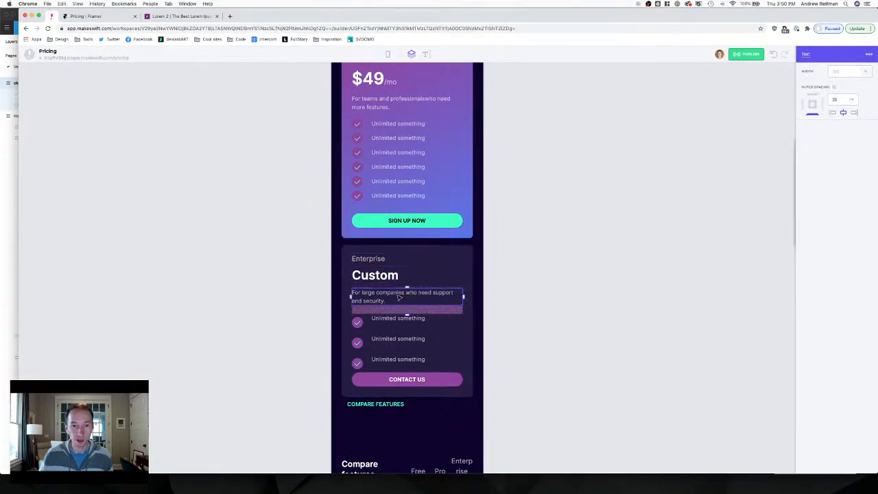
{"action": "left_click", "coordinate": [834, 88]}
Clear the mobile outer spacing of the three "Unlimited something" feature lines in the Enterprise card.
{"action": "left_click", "coordinate": [410, 320]}
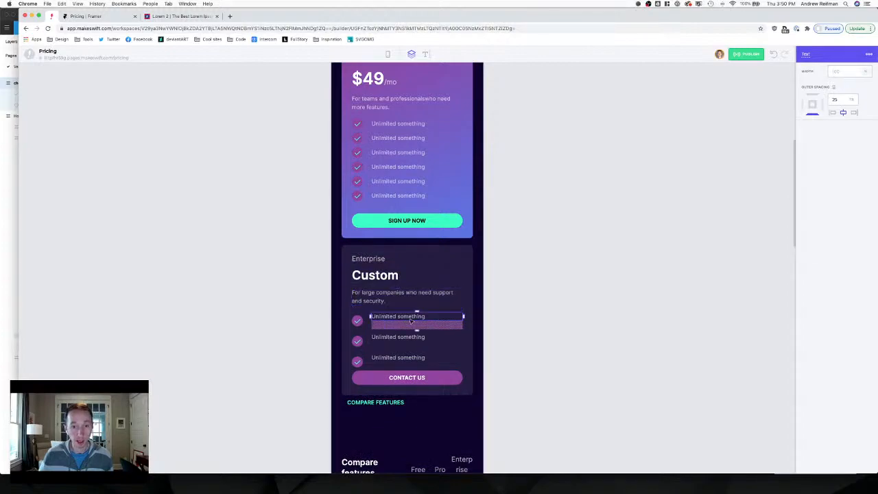
{"action": "left_click", "coordinate": [833, 89]}
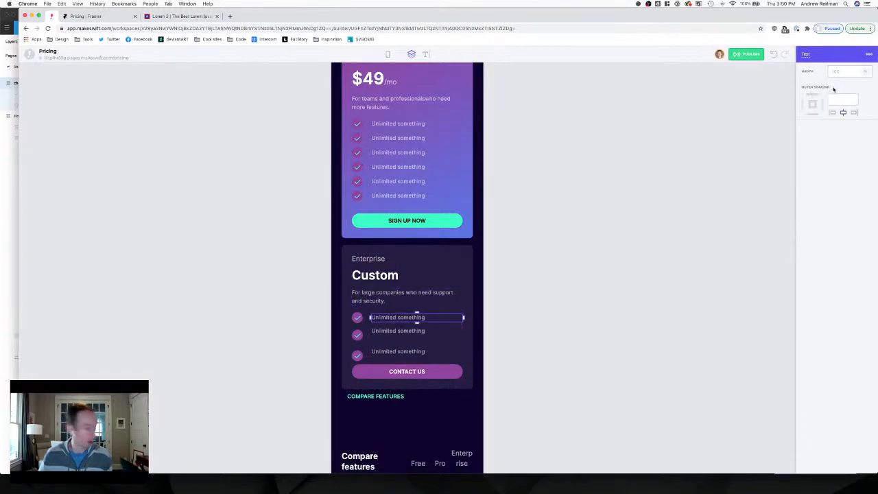
{"action": "left_click", "coordinate": [407, 332]}
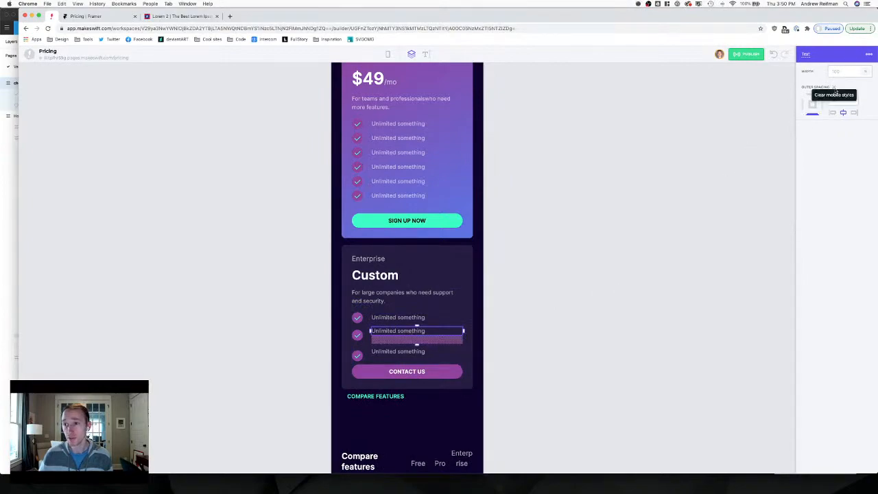
{"action": "left_click", "coordinate": [834, 89]}
{"action": "left_click", "coordinate": [410, 346]}
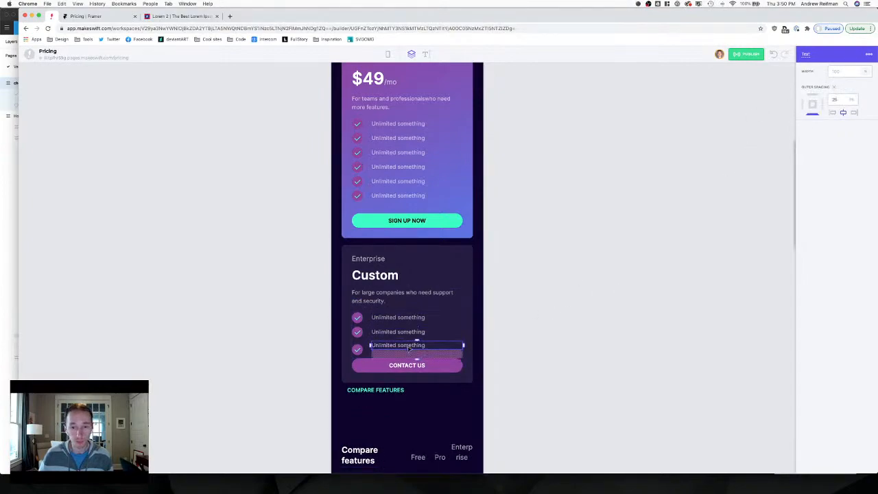
{"action": "left_click", "coordinate": [833, 88]}
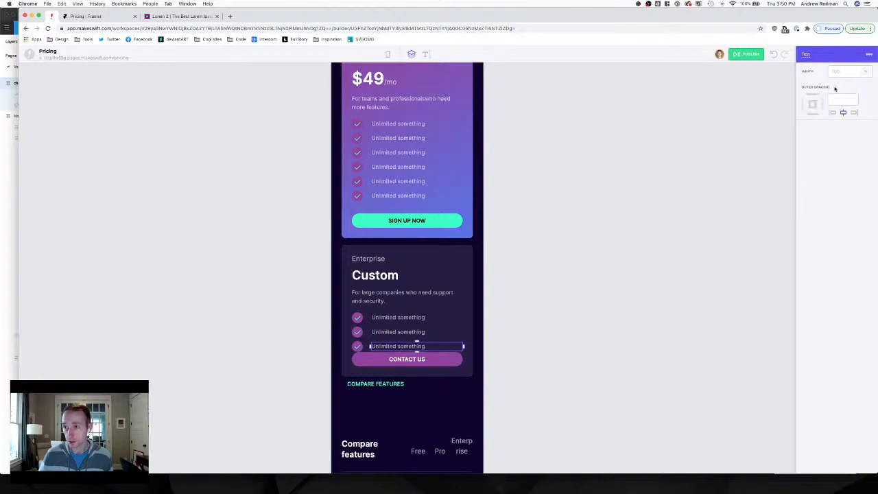
Clear the mobile outer spacing of the Enterprise card's Contact us button and the Compare features button below it.
{"action": "left_click", "coordinate": [460, 362]}
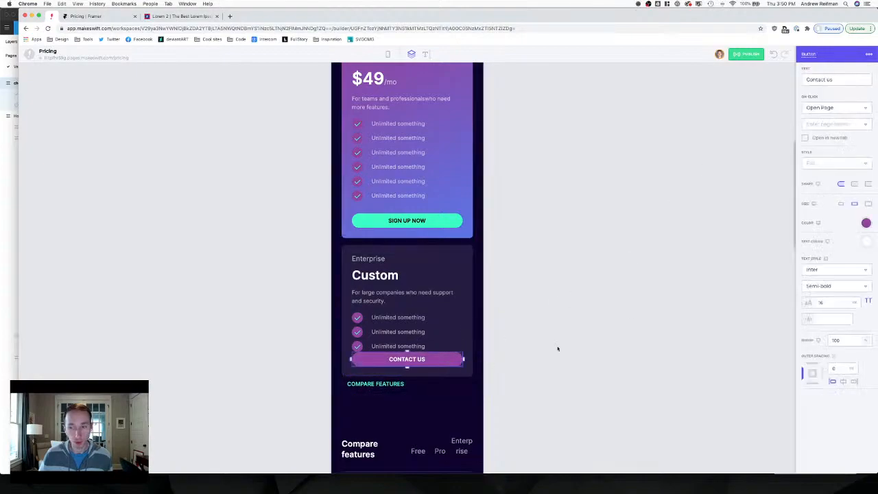
{"action": "left_click", "coordinate": [834, 356]}
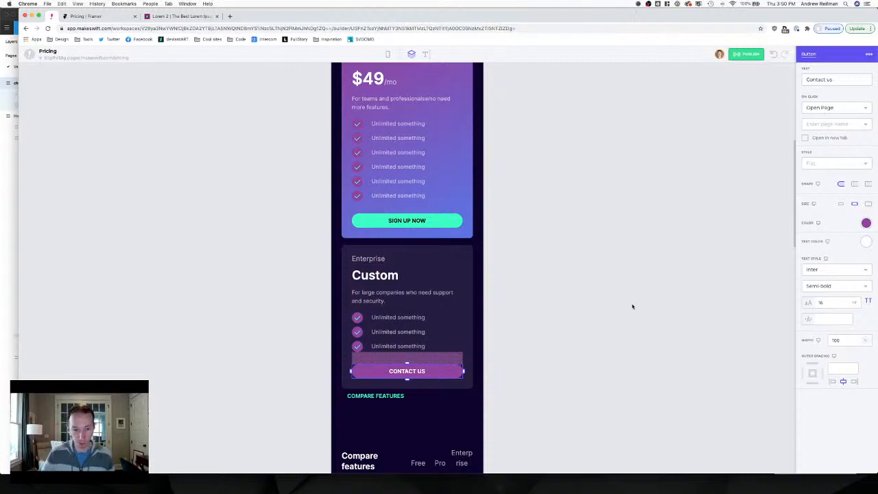
{"action": "left_click", "coordinate": [557, 378]}
{"action": "left_click", "coordinate": [400, 397]}
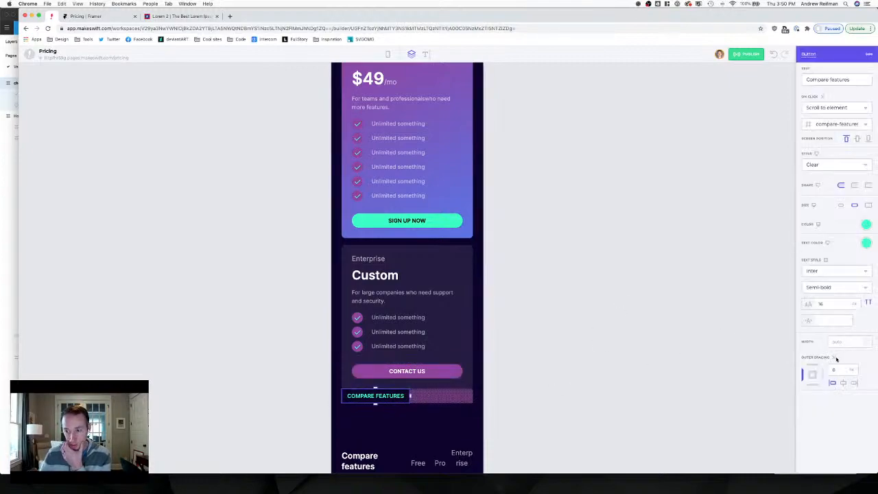
{"action": "left_click", "coordinate": [843, 382]}
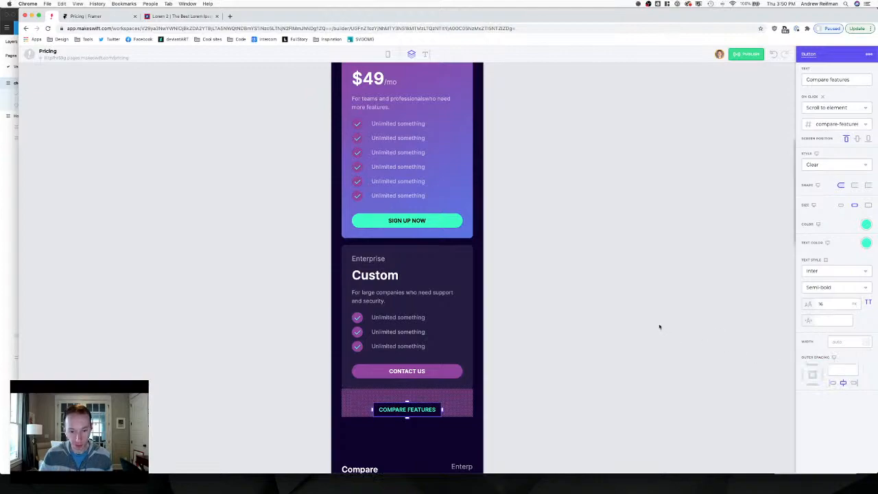
Reduce the top inner spacing of the compare features section to 60 px on mobile.
{"action": "scroll", "coordinate": [659, 326], "scroll_direction": "down", "scroll_amount": 2}
{"action": "scroll", "coordinate": [616, 326], "scroll_direction": "down", "scroll_amount": 4}
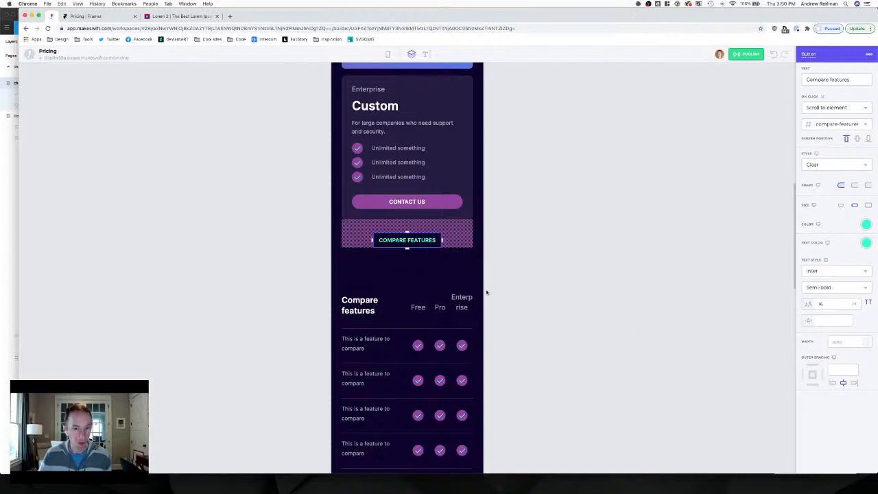
{"action": "left_click", "coordinate": [410, 275]}
{"action": "left_click_drag", "start_coordinate": [408, 287], "coordinate": [408, 273]}
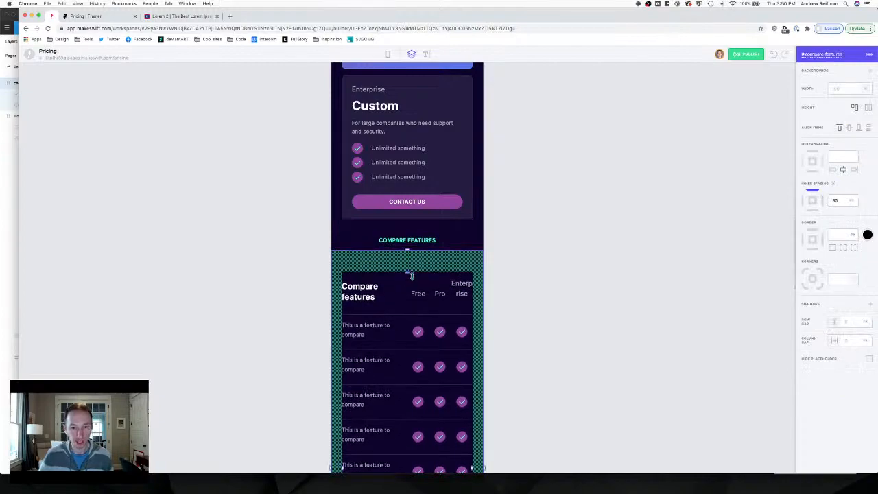
{"action": "left_click", "coordinate": [509, 288]}
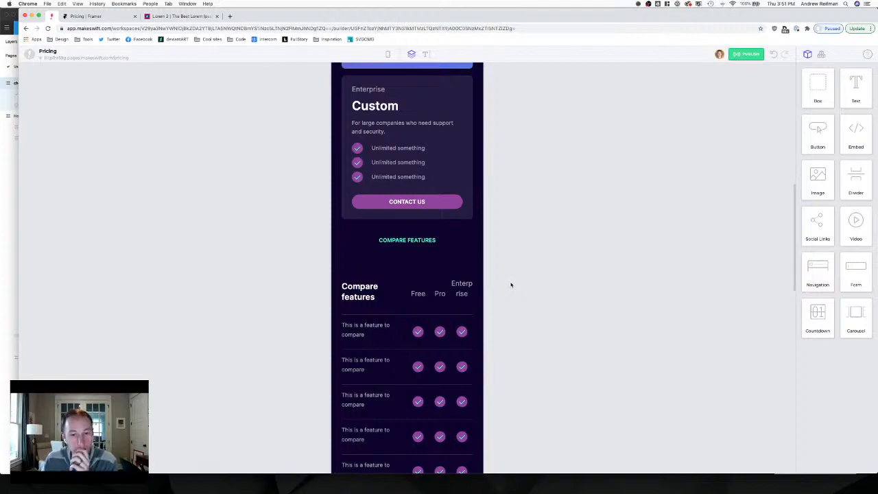
Clear the mobile outer spacing of the comparison table's Enterprise, Pro and Free column labels and its "Compare features" heading.
{"action": "scroll", "coordinate": [511, 285], "scroll_direction": "down", "scroll_amount": 2}
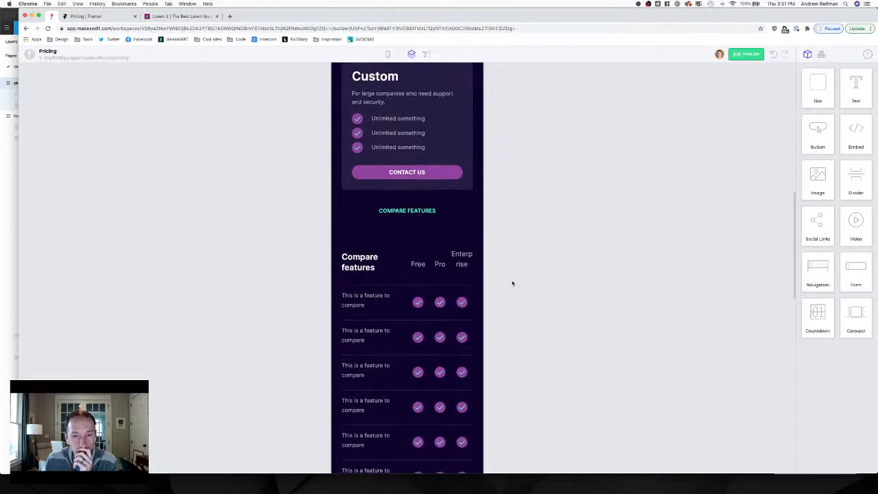
{"action": "left_click", "coordinate": [462, 264]}
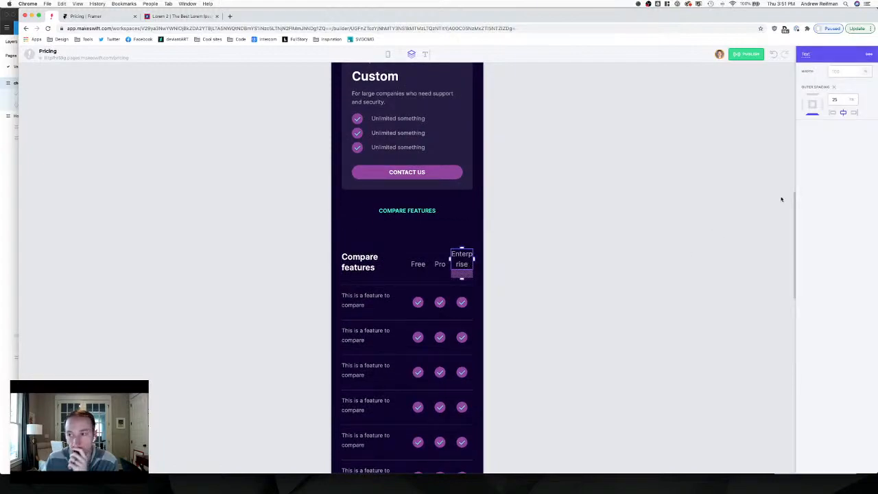
{"action": "left_click", "coordinate": [833, 88]}
{"action": "left_click", "coordinate": [444, 265]}
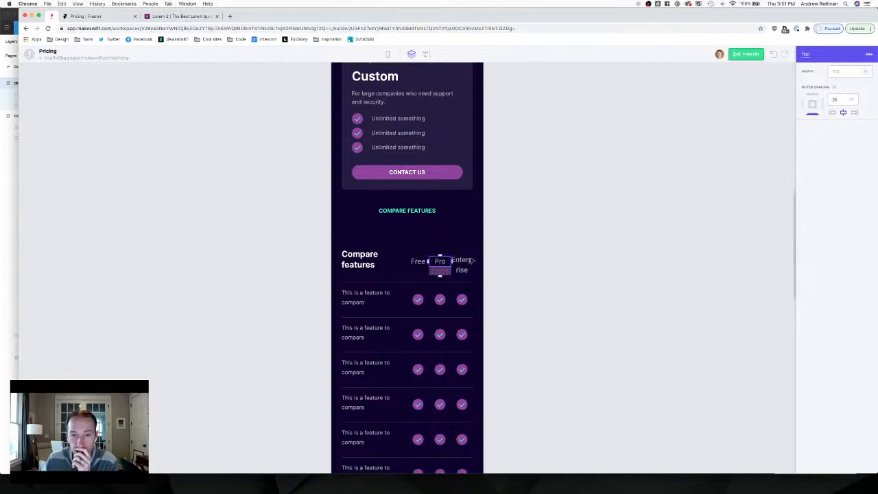
{"action": "left_click", "coordinate": [833, 88]}
{"action": "left_click", "coordinate": [418, 262]}
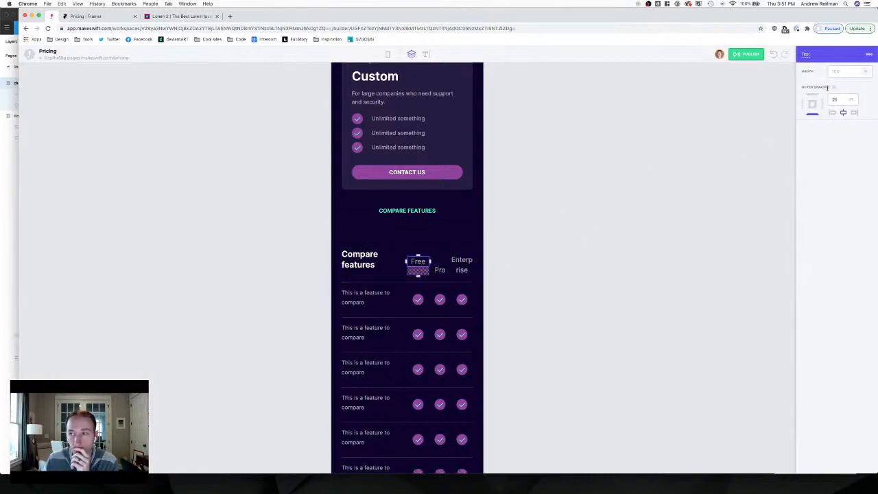
{"action": "left_click", "coordinate": [834, 88]}
{"action": "left_click", "coordinate": [373, 264]}
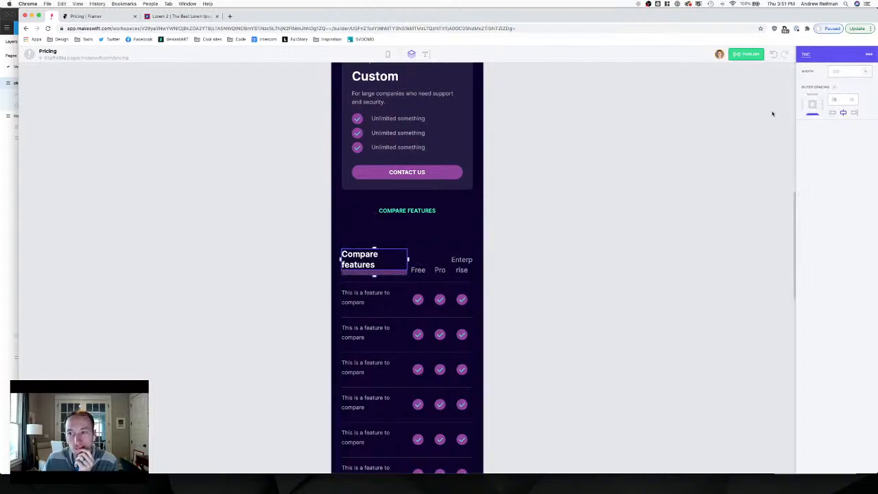
{"action": "left_click", "coordinate": [833, 88]}
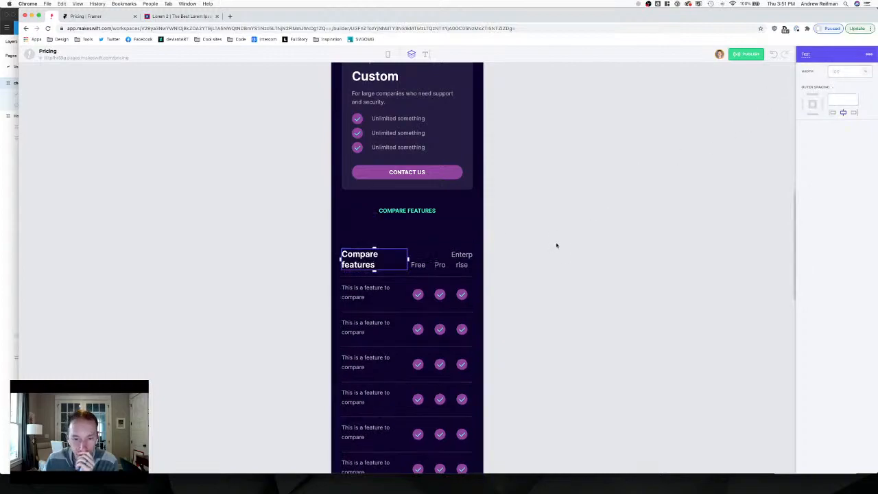
{"action": "scroll", "coordinate": [558, 246], "scroll_direction": "down", "scroll_amount": 2}
{"action": "scroll", "coordinate": [557, 246], "scroll_direction": "down", "scroll_amount": 10}
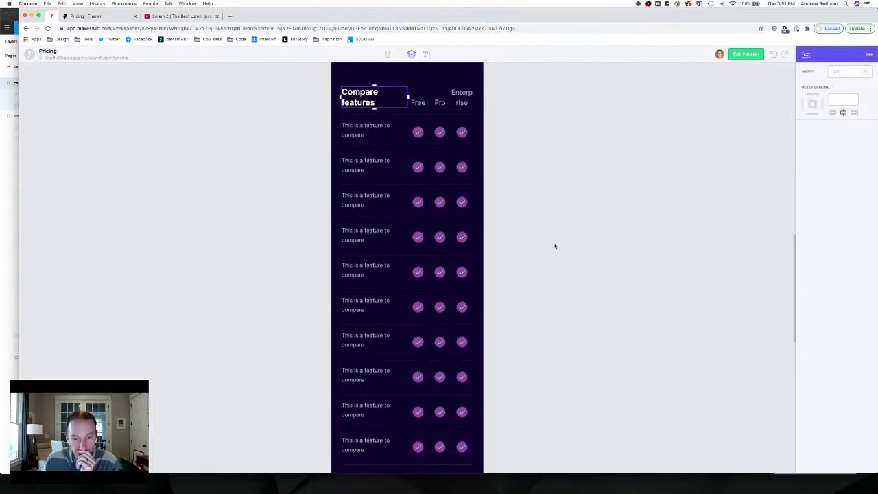
{"action": "scroll", "coordinate": [555, 246], "scroll_direction": "up", "scroll_amount": 10}
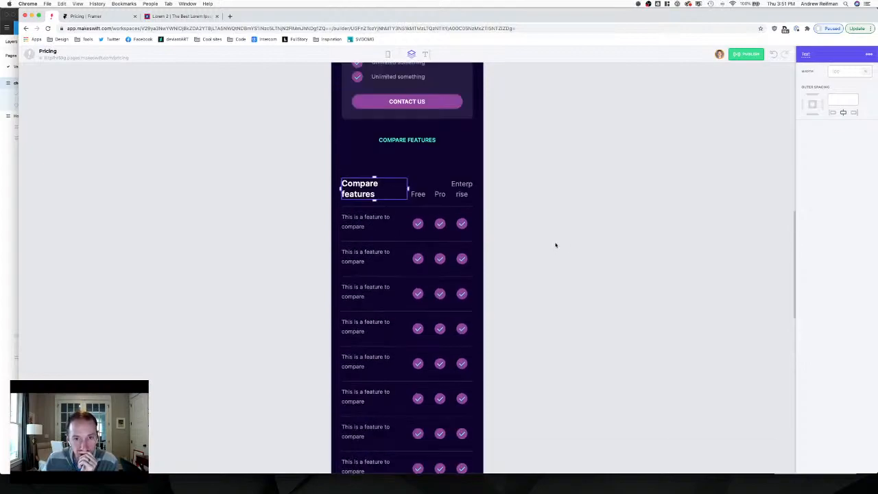
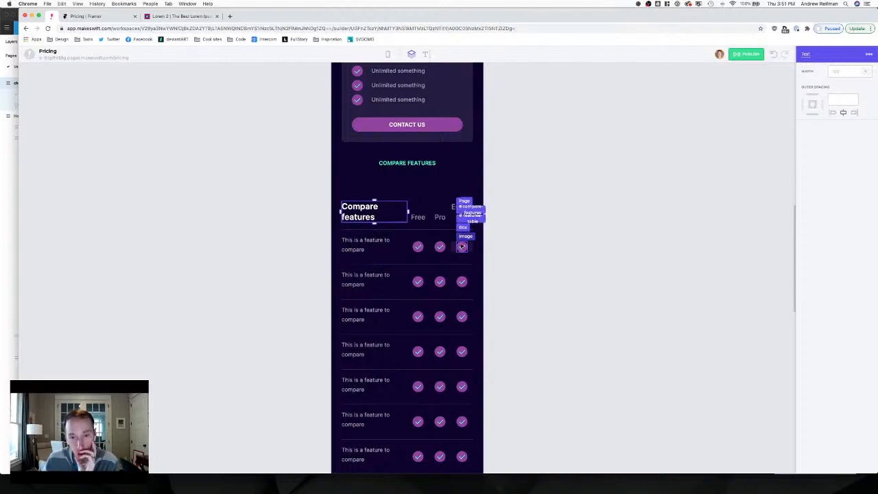
Try hiding the compare features section at the mobile size and restore its visibility.
{"action": "left_click", "coordinate": [339, 201]}
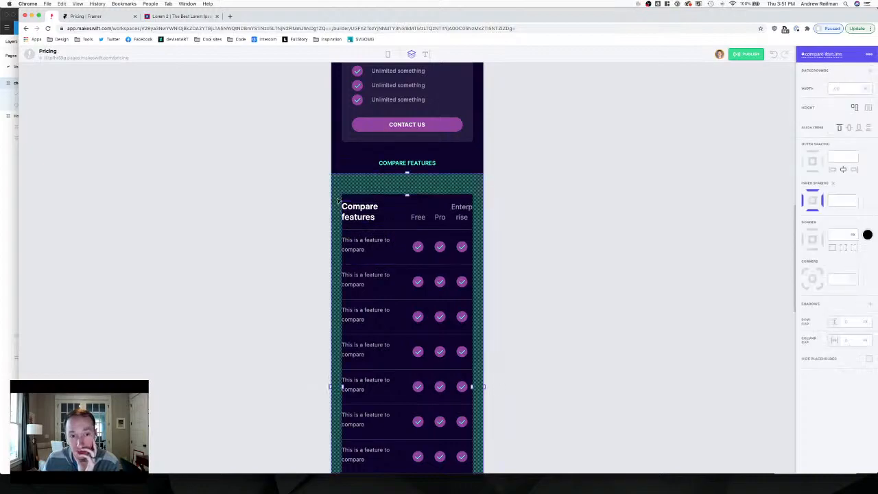
{"action": "left_click", "coordinate": [498, 198]}
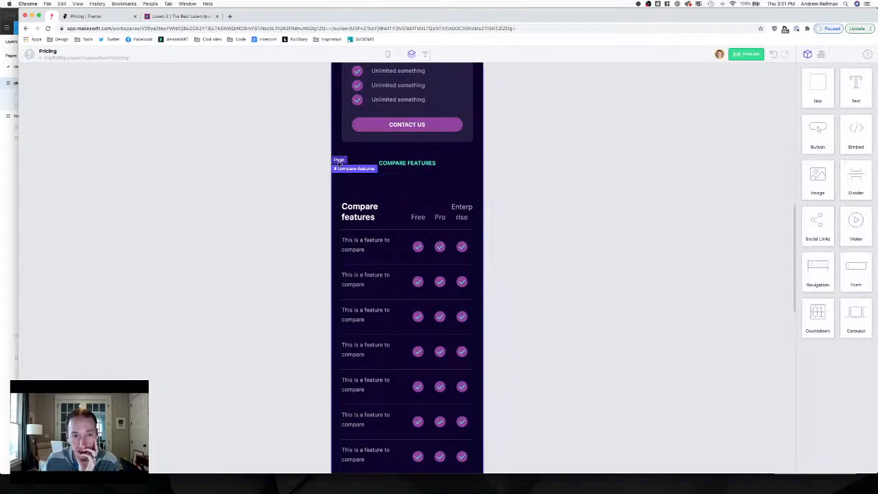
{"action": "left_click", "coordinate": [339, 160]}
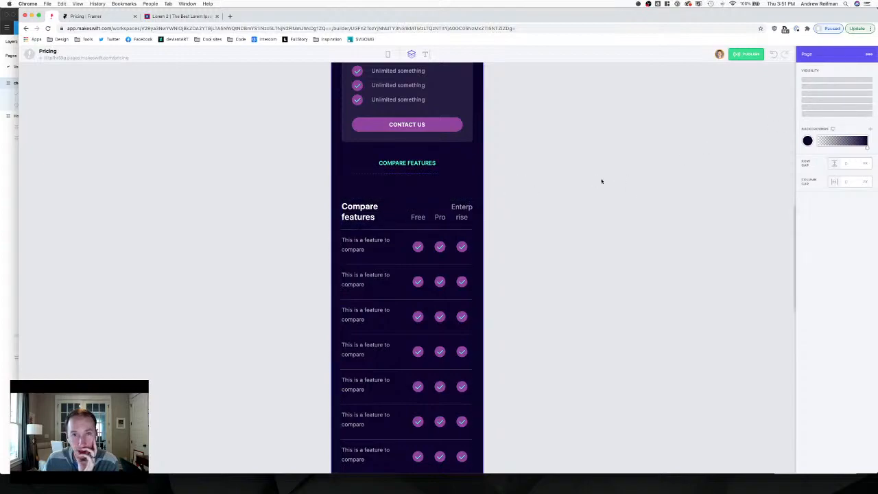
{"action": "scroll", "coordinate": [598, 183], "scroll_direction": "up", "scroll_amount": 10}
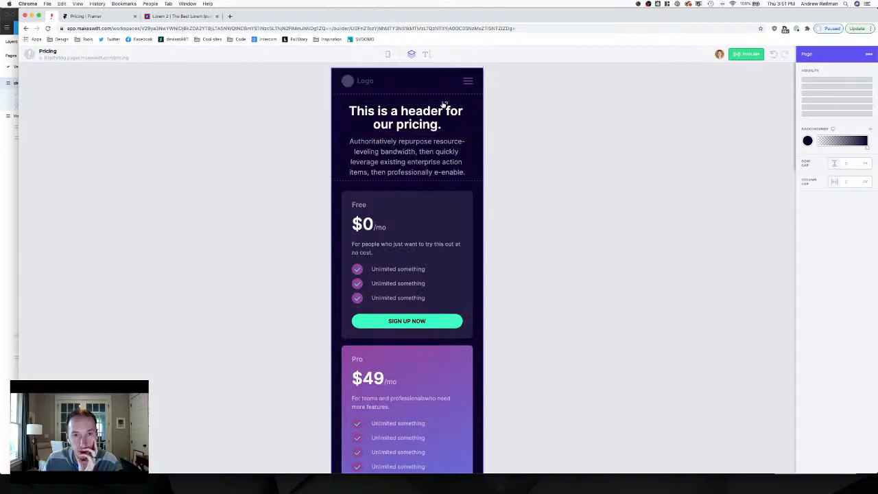
{"action": "scroll", "coordinate": [439, 206], "scroll_direction": "down", "scroll_amount": 6}
{"action": "scroll", "coordinate": [446, 197], "scroll_direction": "down", "scroll_amount": 3}
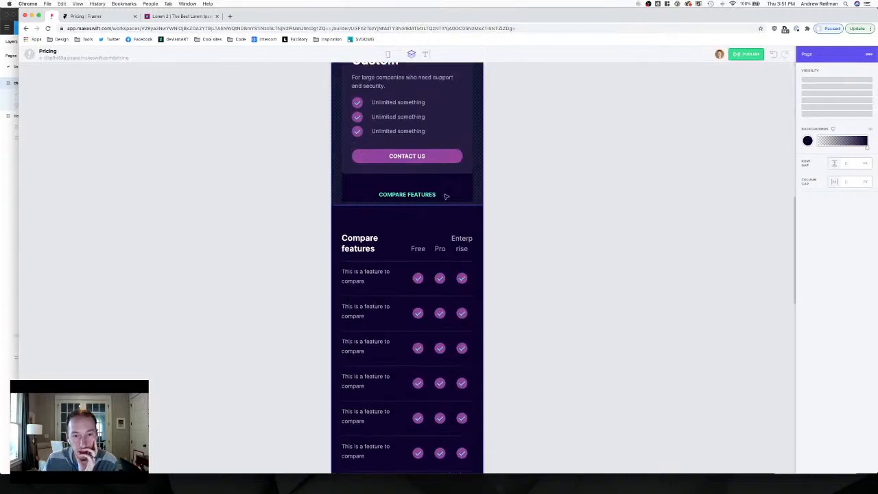
{"action": "left_click", "coordinate": [816, 103]}
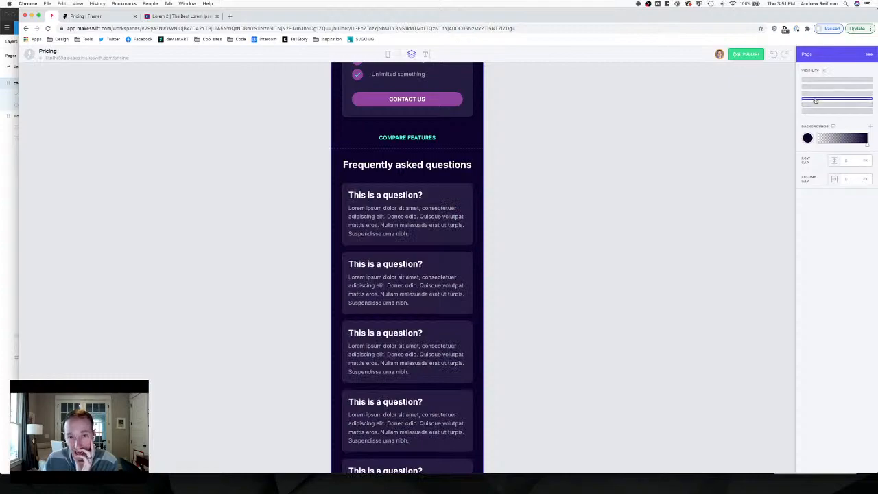
{"action": "left_click", "coordinate": [816, 102]}
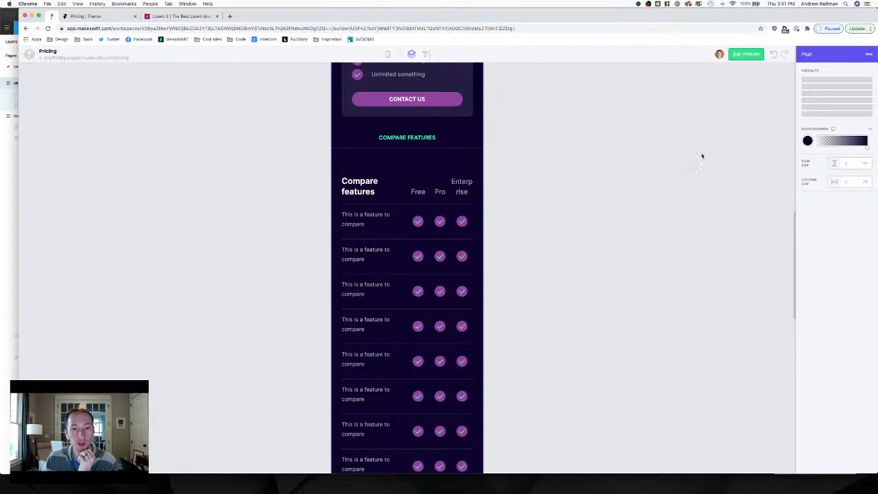
{"action": "left_click", "coordinate": [551, 177]}
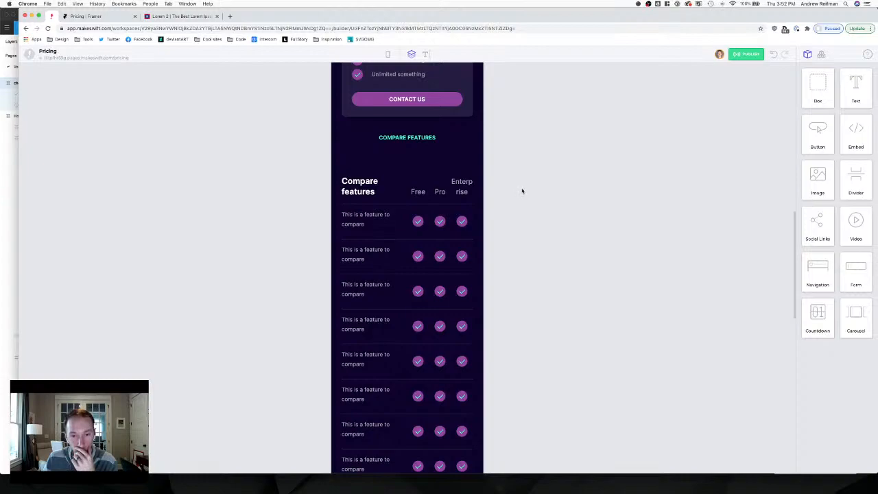
Clear the tablet outer spacing of the first feature row's text and check that row at the mobile size.
{"action": "left_click", "coordinate": [365, 217]}
{"action": "key", "text": "2"}
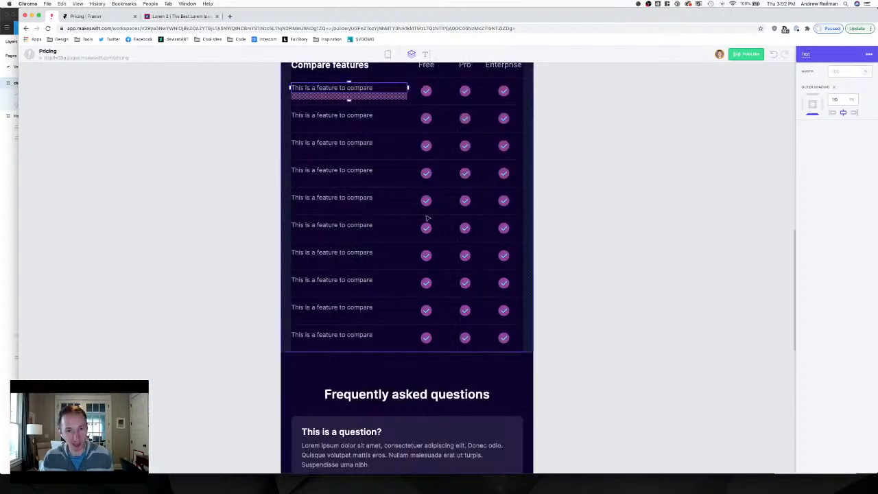
{"action": "scroll", "coordinate": [336, 167], "scroll_direction": "up", "scroll_amount": 2}
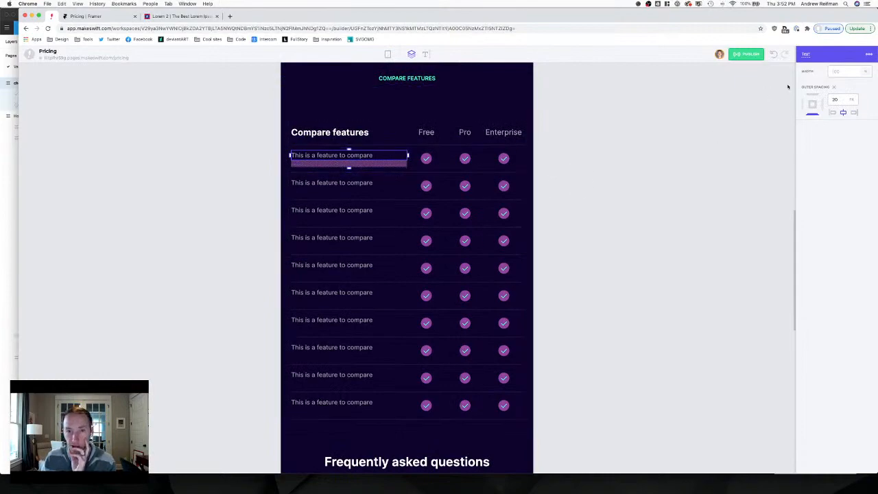
{"action": "left_click", "coordinate": [833, 87]}
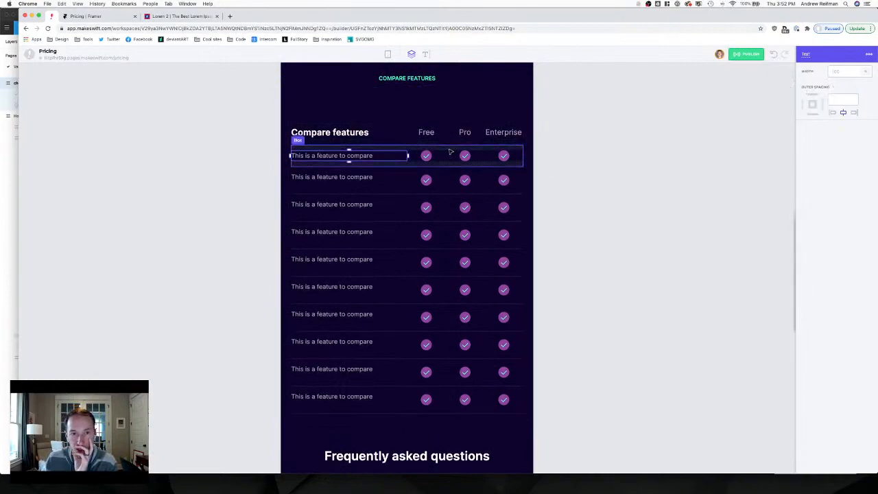
{"action": "left_click", "coordinate": [415, 178]}
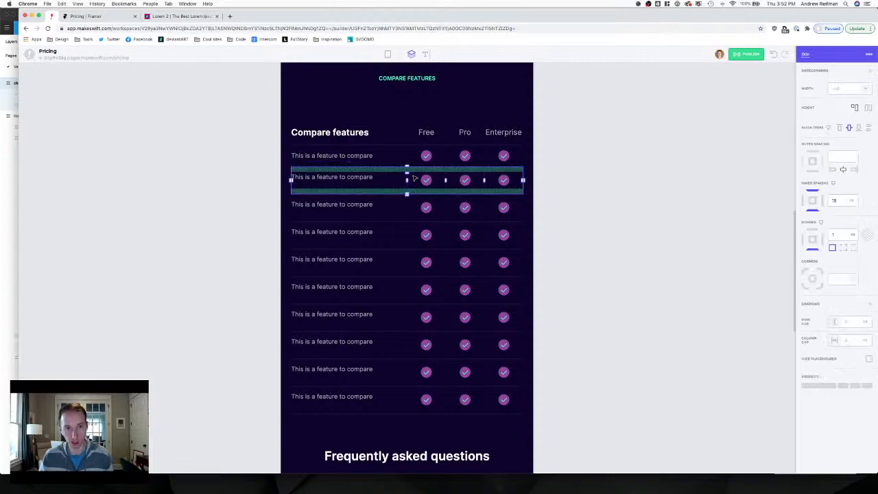
{"action": "left_click", "coordinate": [356, 157]}
{"action": "key", "text": "3"}
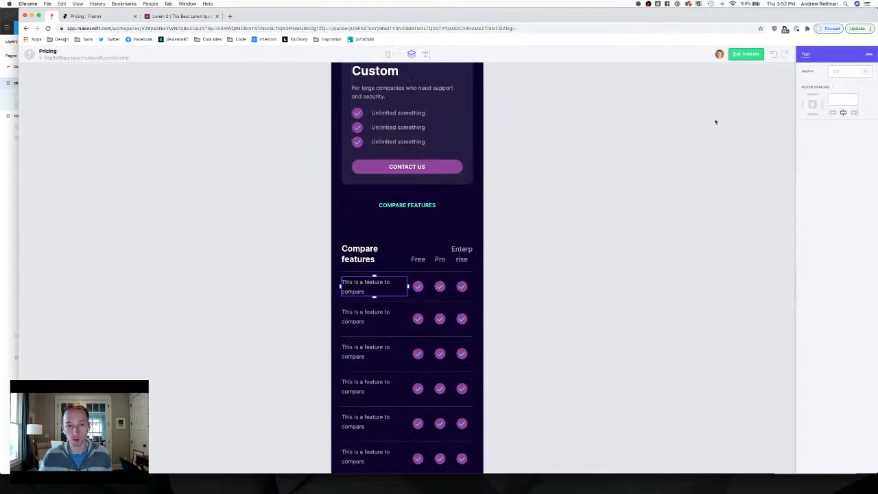
{"action": "key", "text": "1"}
{"action": "key", "text": "2"}
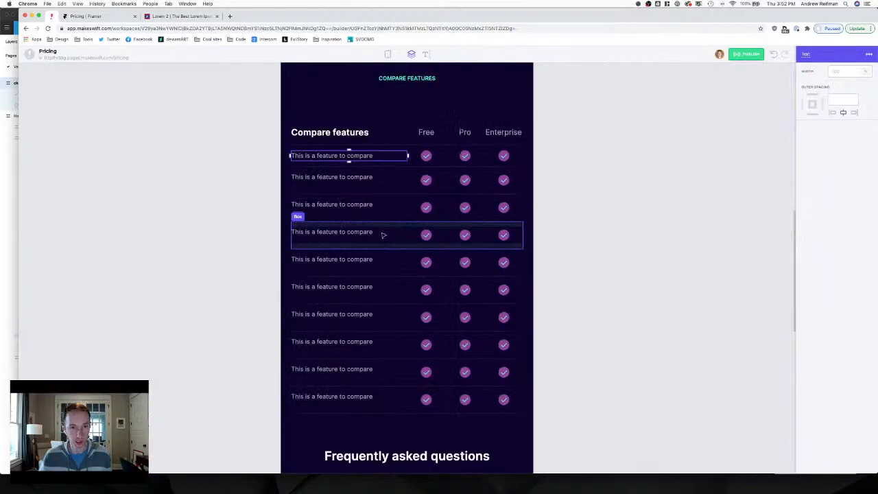
Delete the nine feature rows below the first one in the comparison table.
{"action": "left_click", "coordinate": [406, 192]}
{"action": "key", "text": "Delete"}
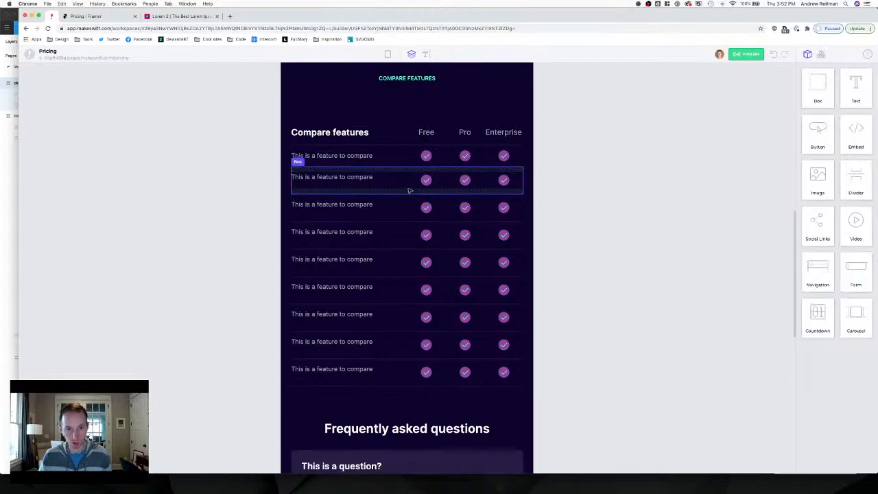
{"action": "left_click", "coordinate": [408, 190]}
{"action": "key", "text": "Delete"}
{"action": "left_click", "coordinate": [409, 191]}
{"action": "key", "text": "Delete"}
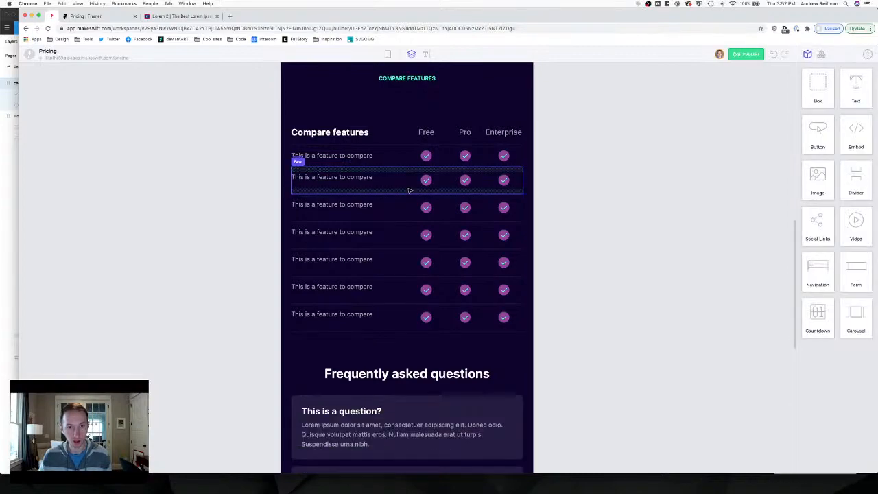
{"action": "left_click", "coordinate": [409, 191]}
{"action": "key", "text": "Delete"}
{"action": "left_click", "coordinate": [409, 191]}
{"action": "key", "text": "Delete"}
{"action": "left_click", "coordinate": [408, 192]}
{"action": "key", "text": "Delete"}
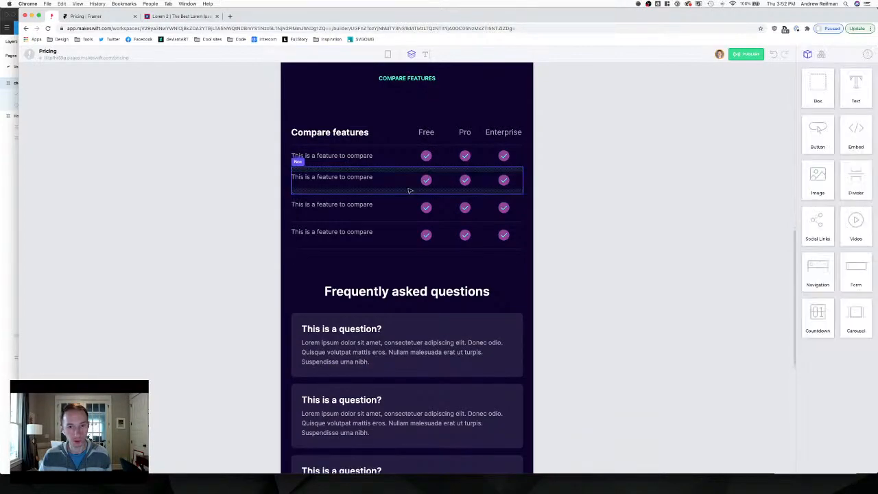
{"action": "left_click", "coordinate": [406, 193]}
{"action": "key", "text": "Delete"}
{"action": "left_click", "coordinate": [408, 190]}
{"action": "key", "text": "Delete"}
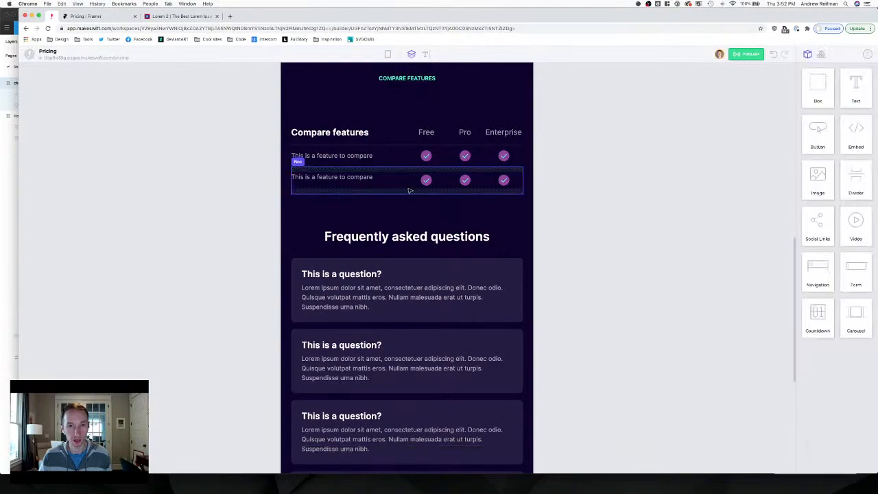
{"action": "left_click", "coordinate": [409, 190]}
{"action": "key", "text": "Delete"}
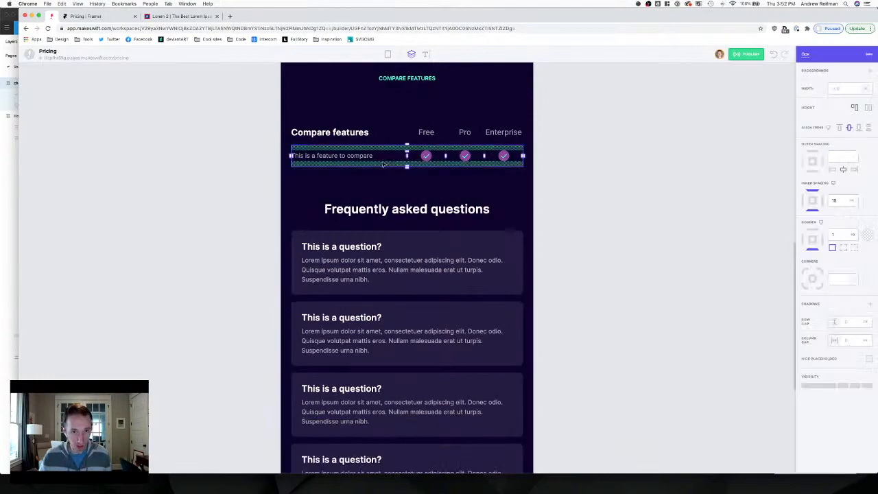
Duplicate the cleaned-up feature row seven times to rebuild the comparison table with eight rows.
{"action": "left_click", "coordinate": [384, 165]}
{"action": "key", "text": "super+d"}
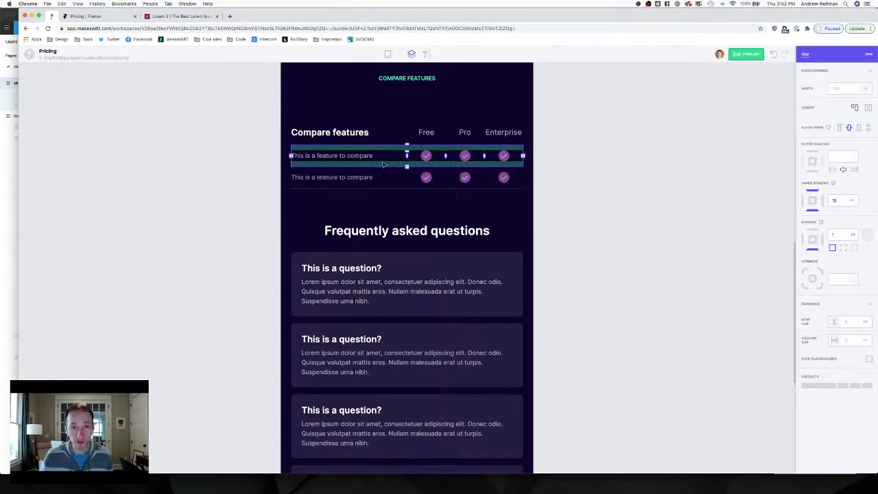
{"action": "key", "text": "super+d"}
{"action": "key", "text": "super+d"}
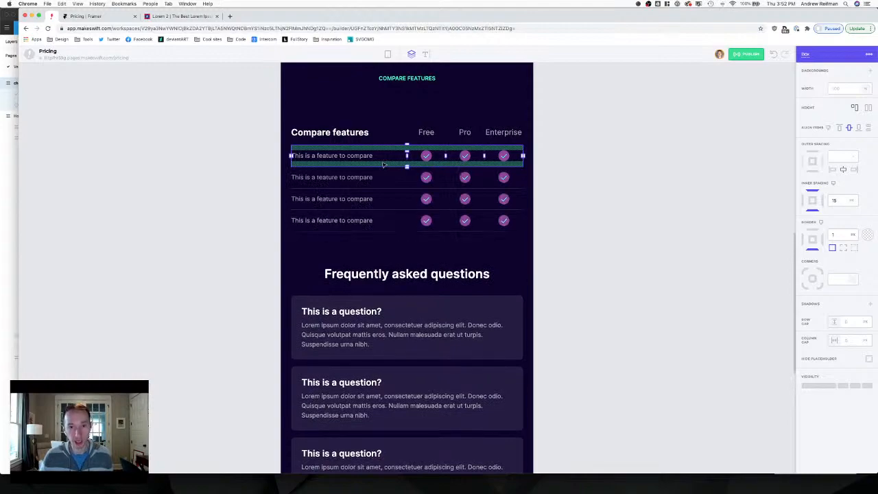
{"action": "key", "text": "super+d"}
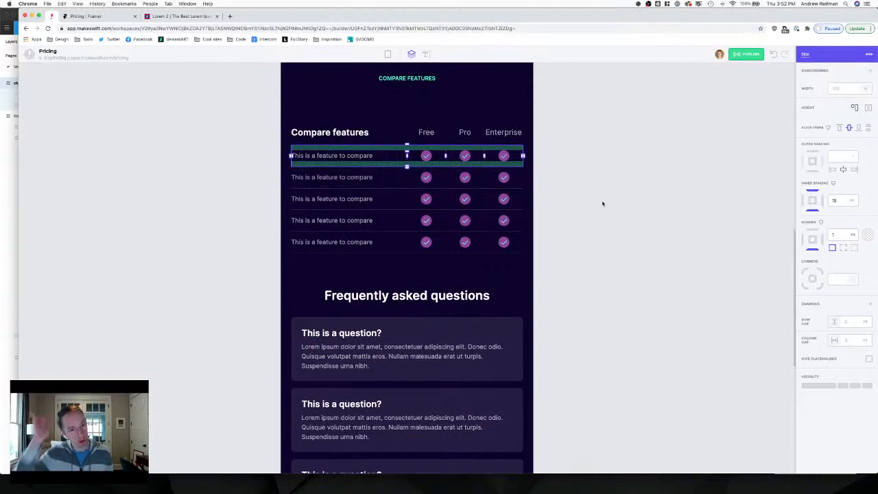
{"action": "key", "text": "super+d"}
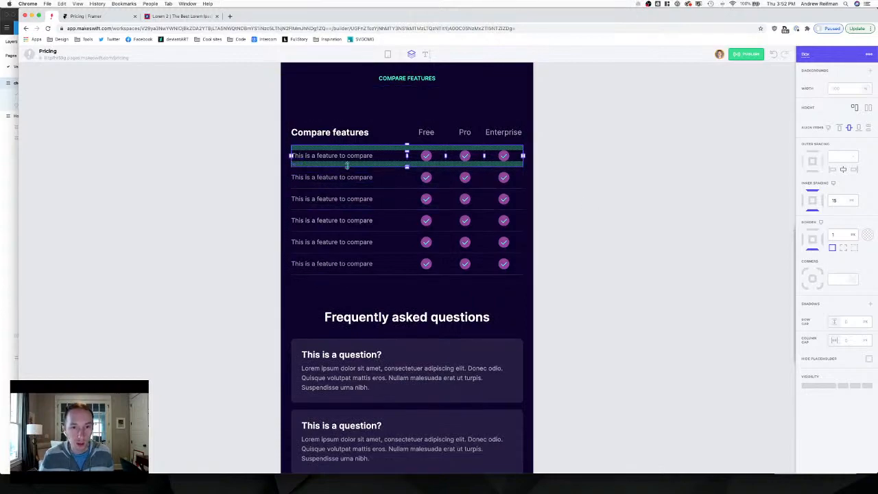
{"action": "key", "text": "super+d"}
{"action": "key", "text": "super+d"}
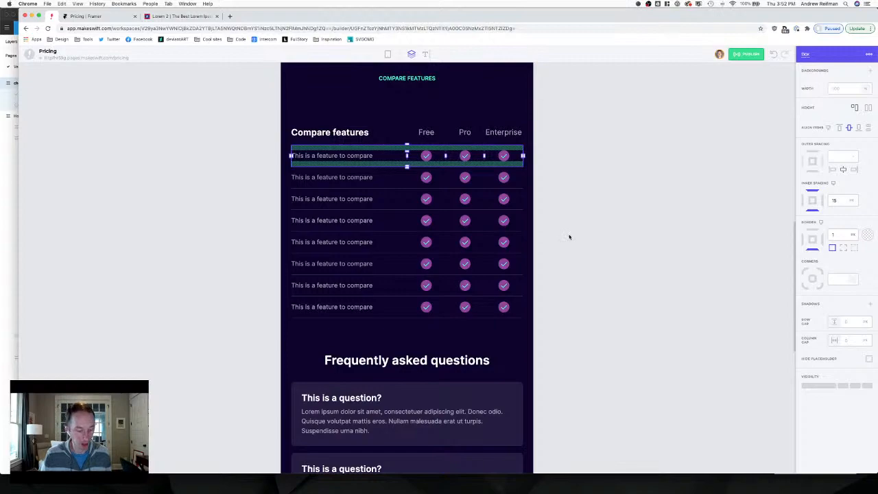
On mobile, narrow the "Compare features" column in the table's header row and widen the Enterprise column.
{"action": "key", "text": "3"}
{"action": "scroll", "coordinate": [567, 229], "scroll_direction": "down", "scroll_amount": 2}
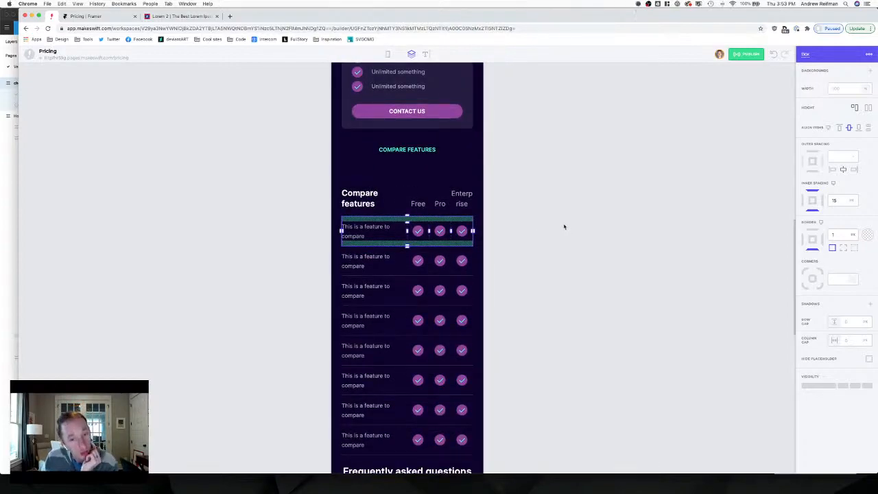
{"action": "left_click", "coordinate": [452, 212]}
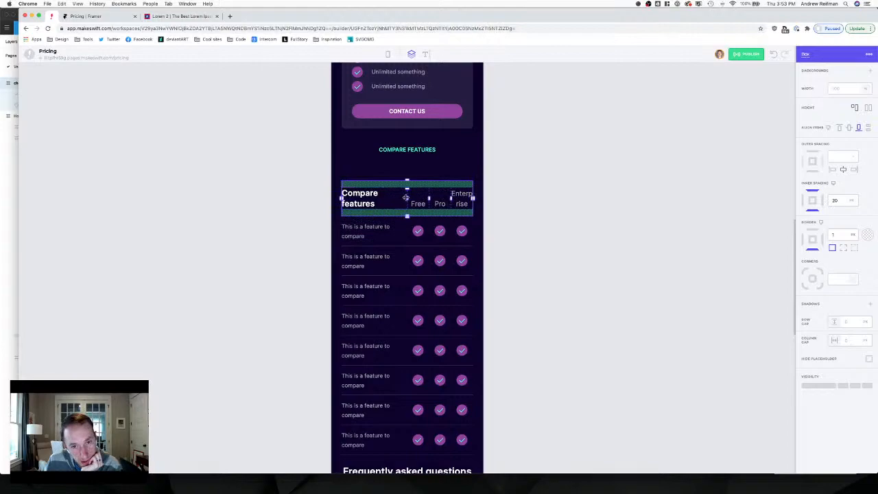
{"action": "left_click_drag", "start_coordinate": [406, 198], "coordinate": [441, 198]}
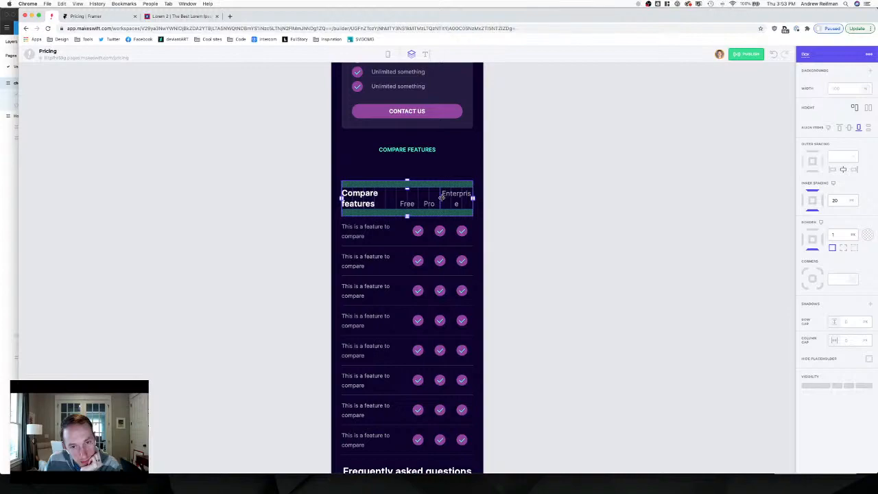
Switch to Framer's pricing page, find its Features table and open the developer tools docked beside the page.
{"action": "left_click", "coordinate": [82, 17]}
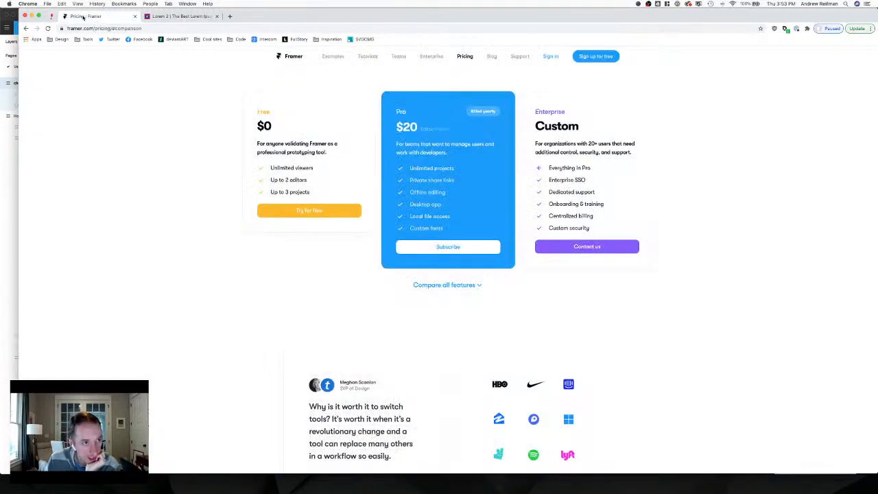
{"action": "scroll", "coordinate": [520, 247], "scroll_direction": "down", "scroll_amount": 5}
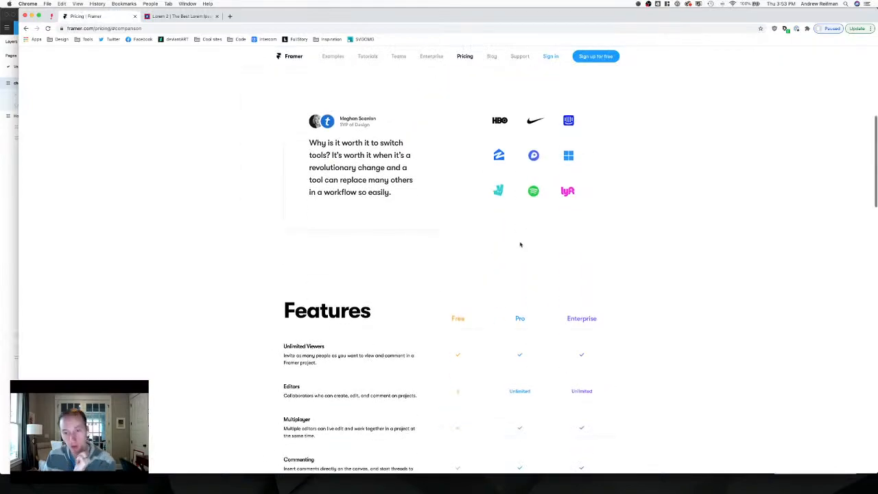
{"action": "scroll", "coordinate": [520, 244], "scroll_direction": "down", "scroll_amount": 3}
{"action": "key", "text": "super+alt+i"}
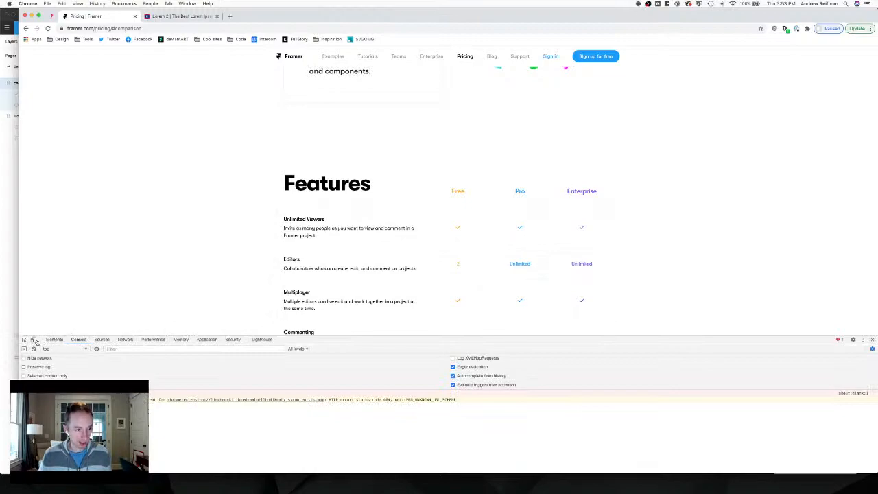
{"action": "key", "text": "super+shift+d"}
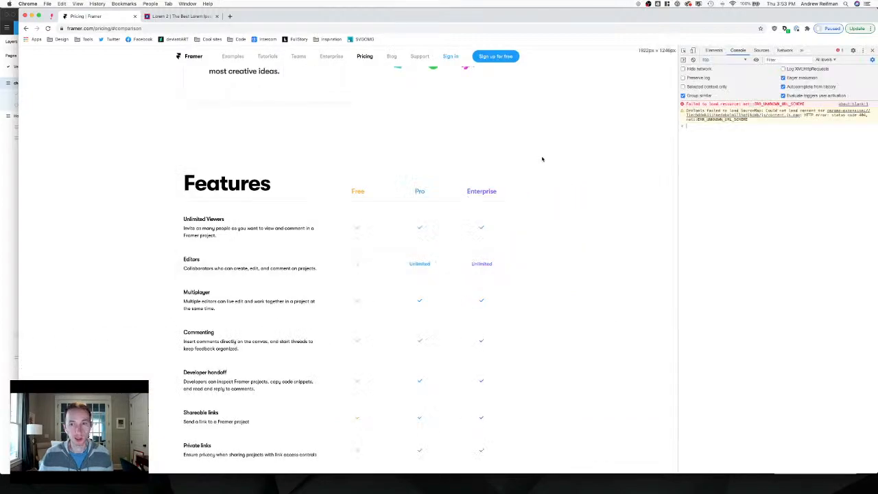
Emulate an iPhone X on Framer's pricing page and examine how its Features table is laid out on mobile.
{"action": "left_click", "coordinate": [692, 50]}
{"action": "left_click", "coordinate": [313, 50]}
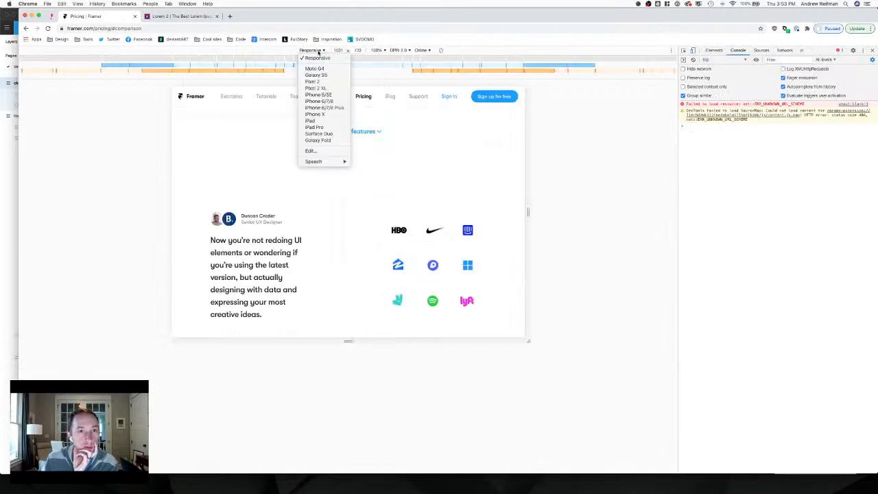
{"action": "key", "text": "Escape"}
{"action": "left_click", "coordinate": [320, 116]}
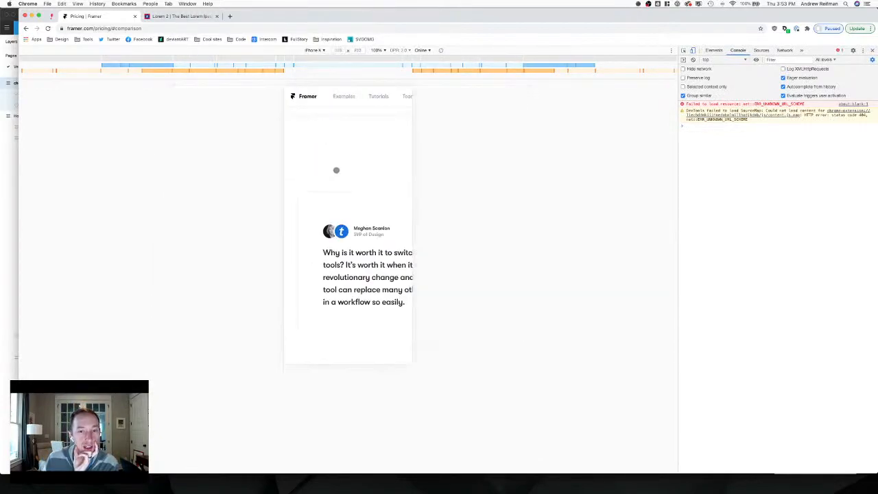
{"action": "scroll", "coordinate": [338, 171], "scroll_direction": "down", "scroll_amount": 7}
{"action": "scroll", "coordinate": [339, 171], "scroll_direction": "down", "scroll_amount": 8}
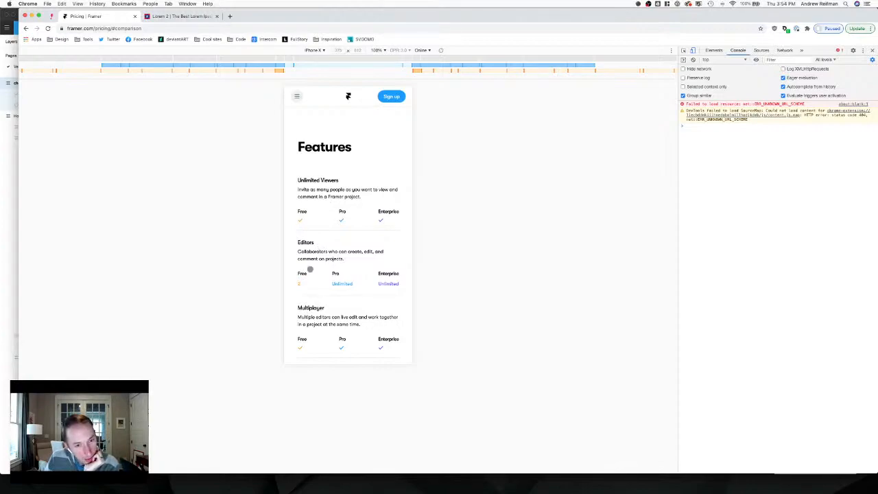
Examine the stacked feature rows in Framer's mobile table and compare them with the Pricing page's own comparison table.
{"action": "scroll", "coordinate": [341, 259], "scroll_direction": "down", "scroll_amount": 1}
{"action": "scroll", "coordinate": [341, 259], "scroll_direction": "down", "scroll_amount": 3}
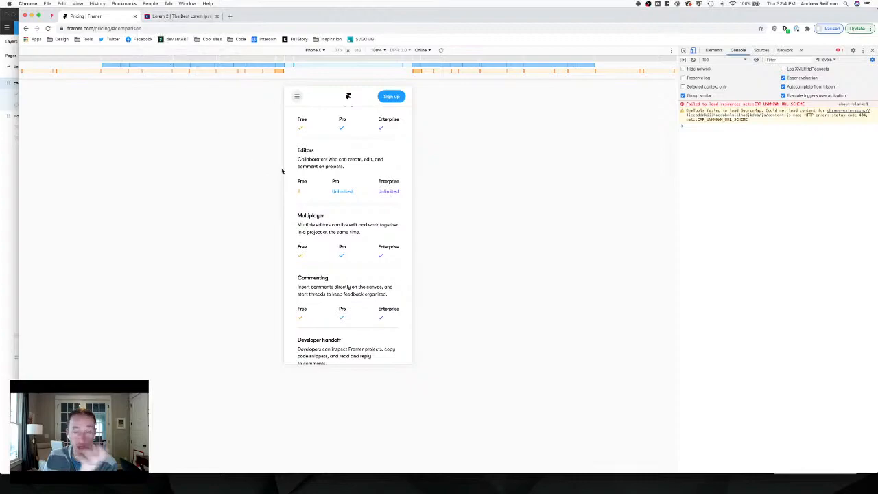
{"action": "scroll", "coordinate": [335, 178], "scroll_direction": "up", "scroll_amount": 2}
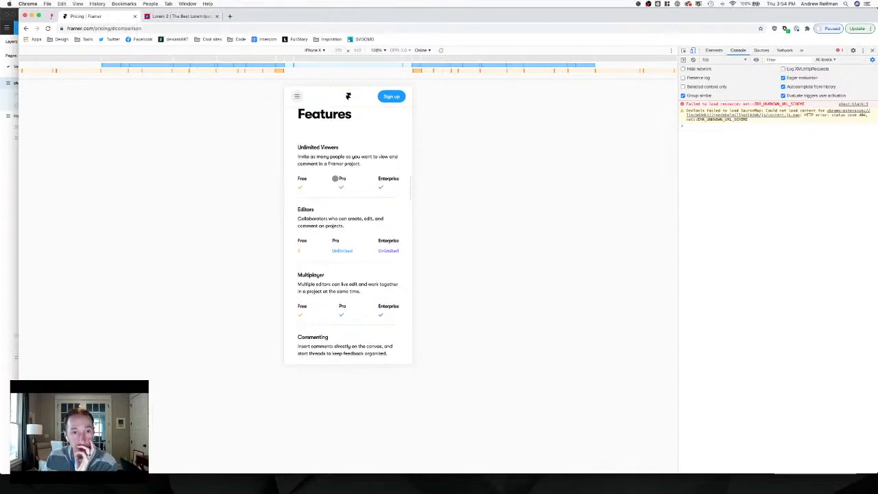
{"action": "scroll", "coordinate": [335, 178], "scroll_direction": "up", "scroll_amount": 2}
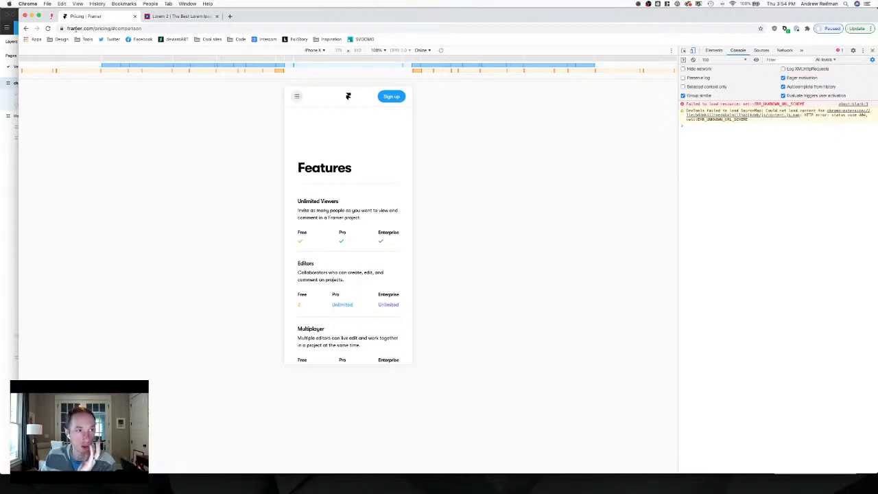
{"action": "left_click", "coordinate": [51, 16]}
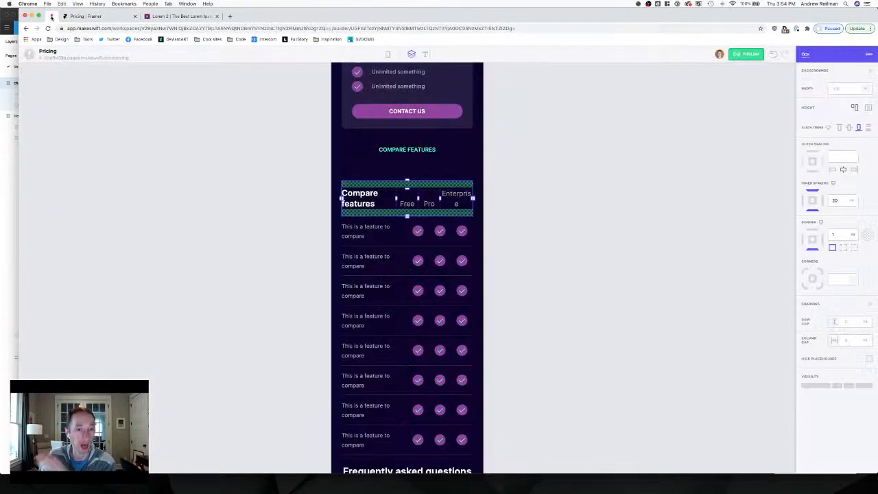
{"action": "left_click", "coordinate": [202, 180]}
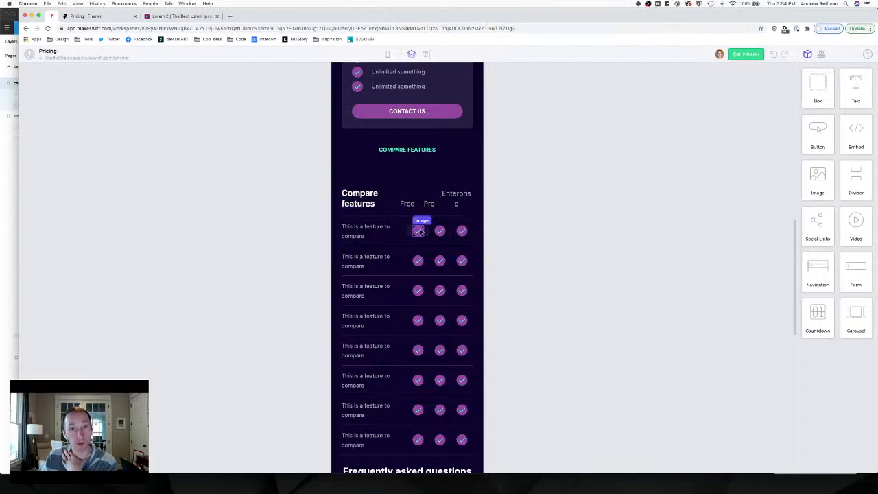
{"action": "left_click", "coordinate": [89, 16]}
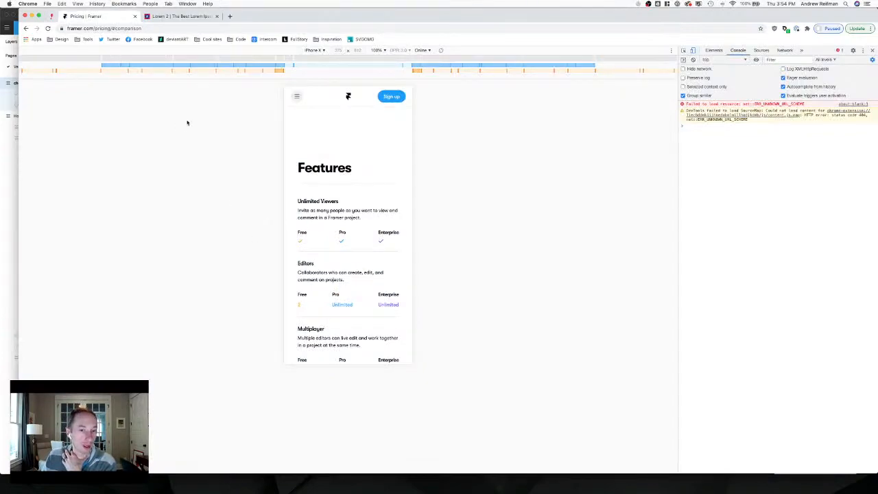
{"action": "left_click", "coordinate": [52, 17]}
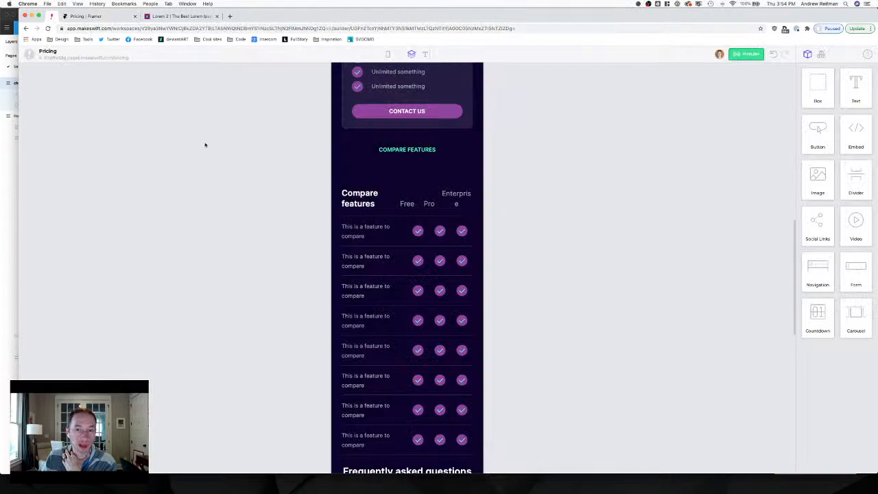
Increase the top inner spacing of the "Frequently asked questions" section to 80 px on mobile.
{"action": "scroll", "coordinate": [201, 145], "scroll_direction": "down", "scroll_amount": 5}
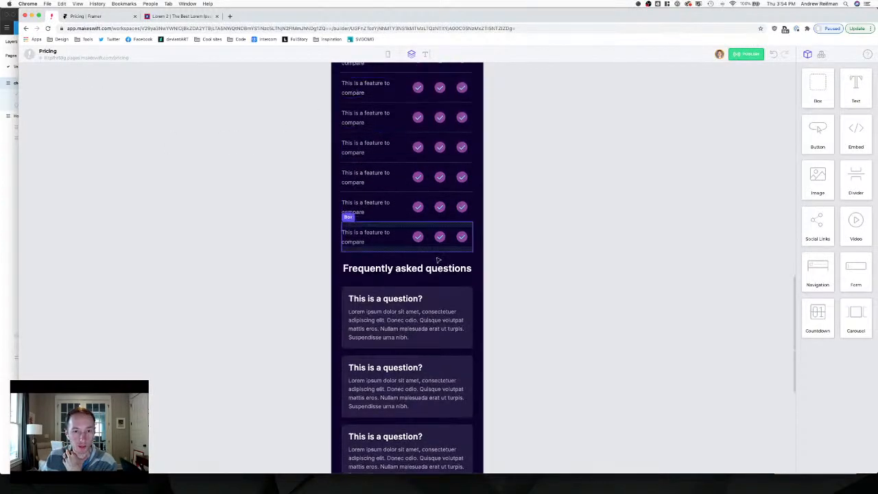
{"action": "left_click", "coordinate": [406, 258]}
{"action": "left_click_drag", "start_coordinate": [407, 261], "coordinate": [406, 278]}
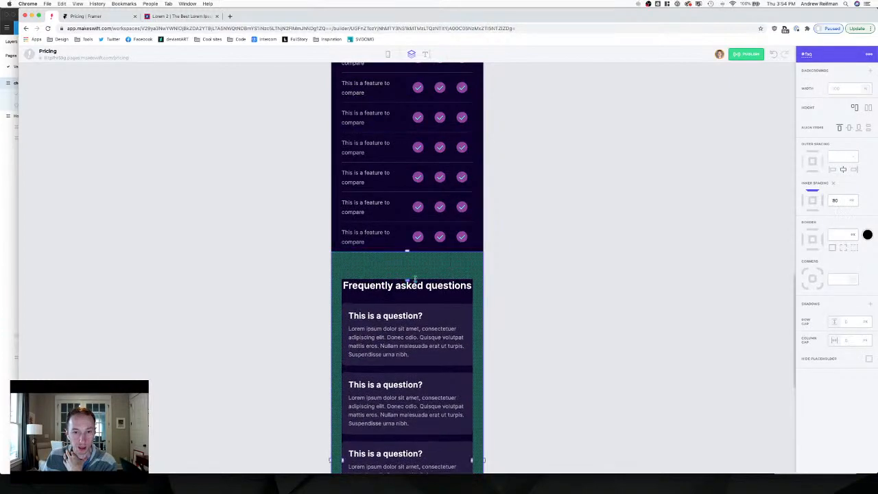
{"action": "left_click", "coordinate": [550, 260]}
Tighten the mobile spacing below and above the "Compare features" button under the Enterprise pricing card.
{"action": "scroll", "coordinate": [544, 254], "scroll_direction": "up", "scroll_amount": 6}
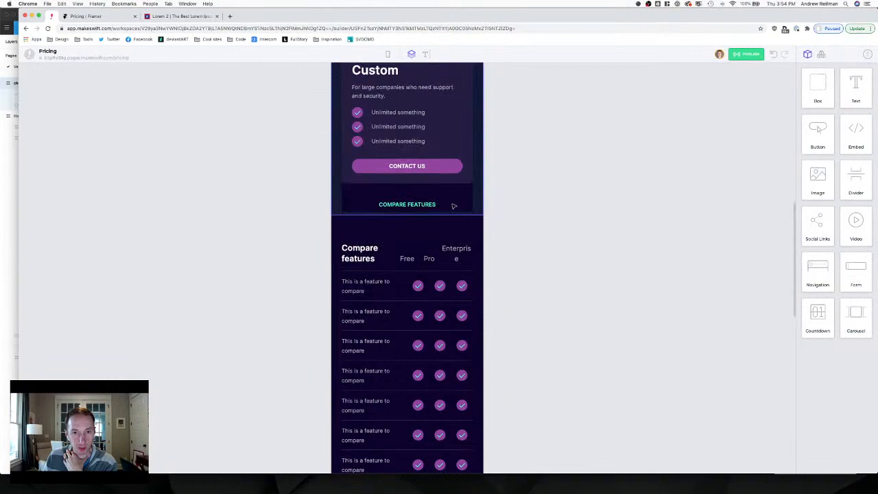
{"action": "left_click", "coordinate": [420, 213]}
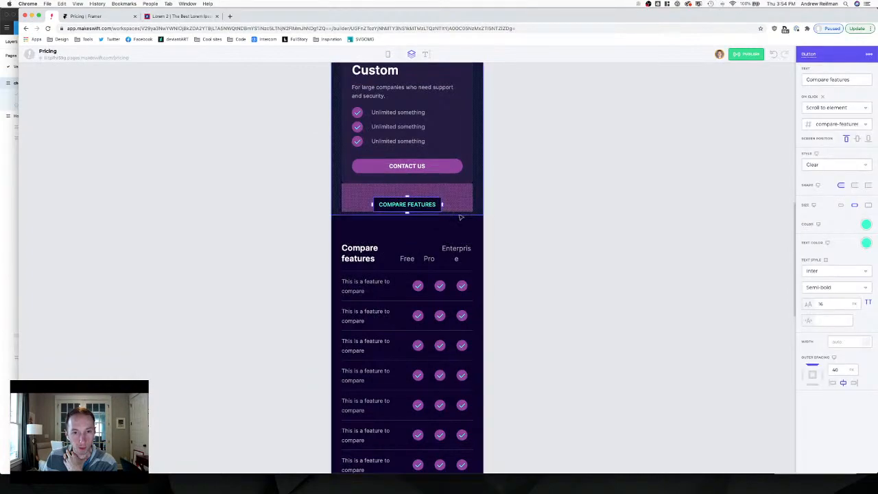
{"action": "left_click", "coordinate": [410, 213]}
{"action": "left_click", "coordinate": [565, 213]}
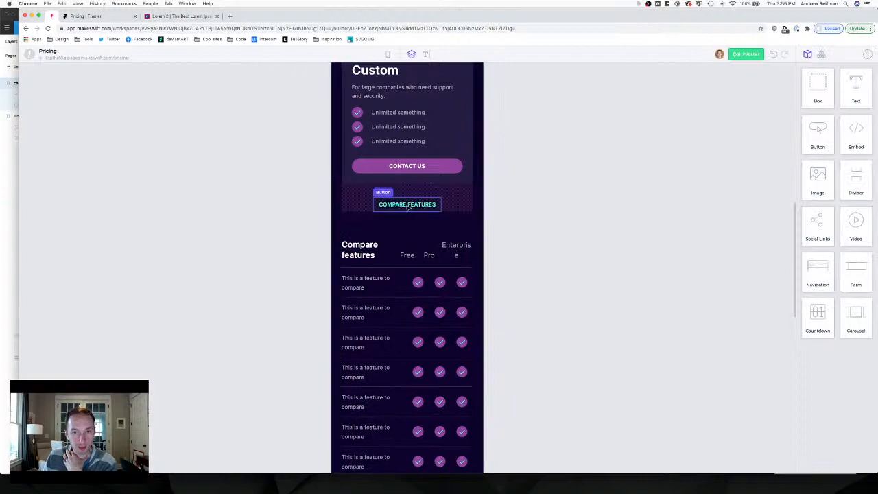
{"action": "left_click", "coordinate": [408, 207]}
{"action": "left_click", "coordinate": [546, 198]}
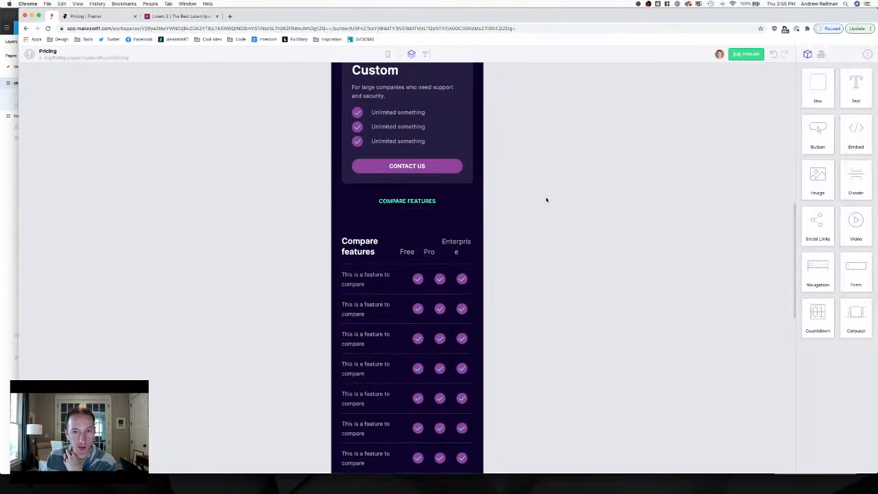
Review the mobile layout from the comparison table through the FAQ cards to the footer and back to the table.
{"action": "scroll", "coordinate": [544, 200], "scroll_direction": "down", "scroll_amount": 1}
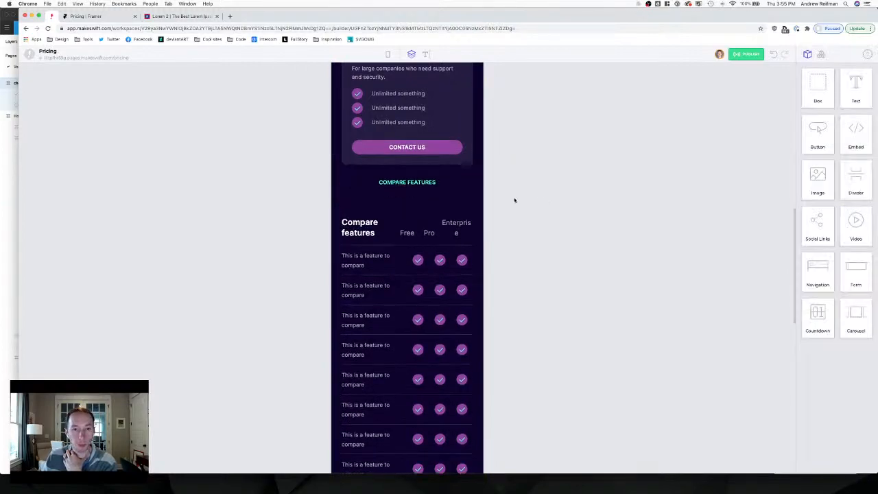
{"action": "scroll", "coordinate": [525, 201], "scroll_direction": "down", "scroll_amount": 1}
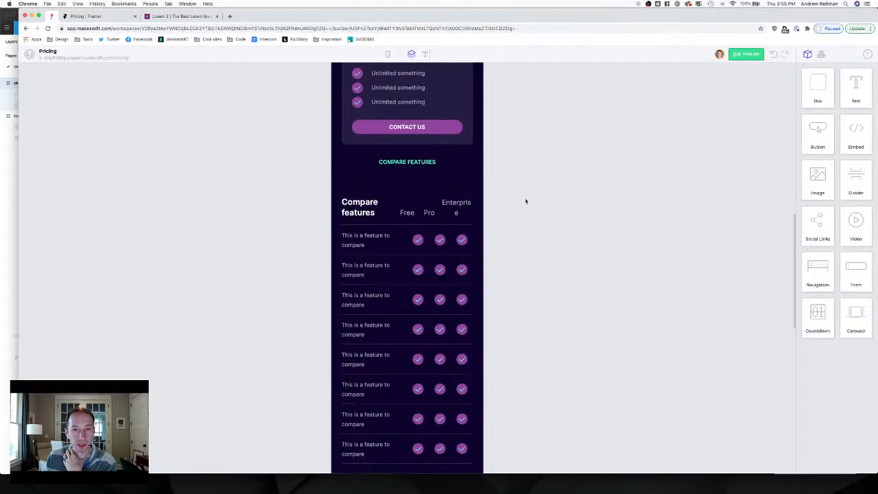
{"action": "scroll", "coordinate": [526, 201], "scroll_direction": "down", "scroll_amount": 2}
{"action": "scroll", "coordinate": [525, 201], "scroll_direction": "up", "scroll_amount": 4}
{"action": "scroll", "coordinate": [526, 201], "scroll_direction": "down", "scroll_amount": 12}
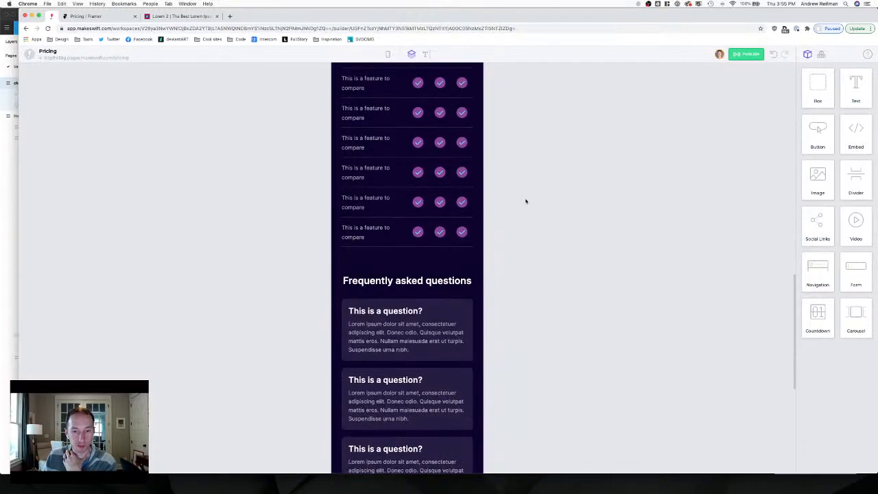
{"action": "scroll", "coordinate": [525, 201], "scroll_direction": "down", "scroll_amount": 10}
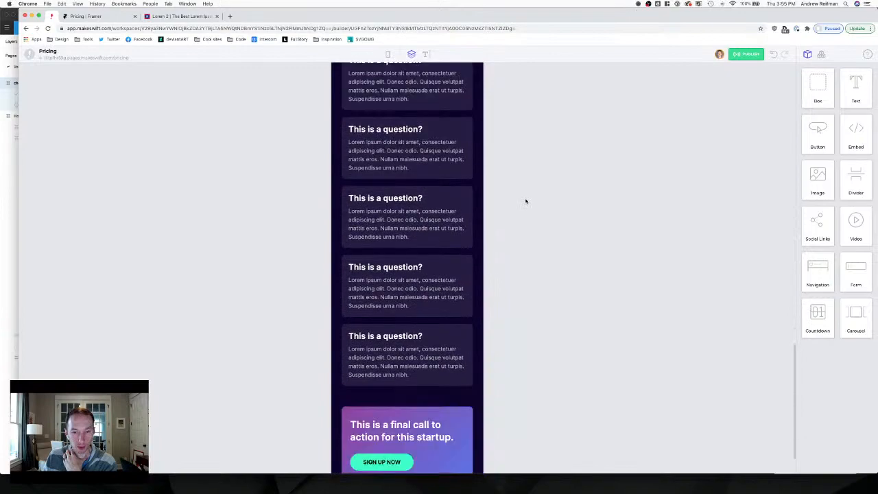
{"action": "scroll", "coordinate": [525, 201], "scroll_direction": "down", "scroll_amount": 3}
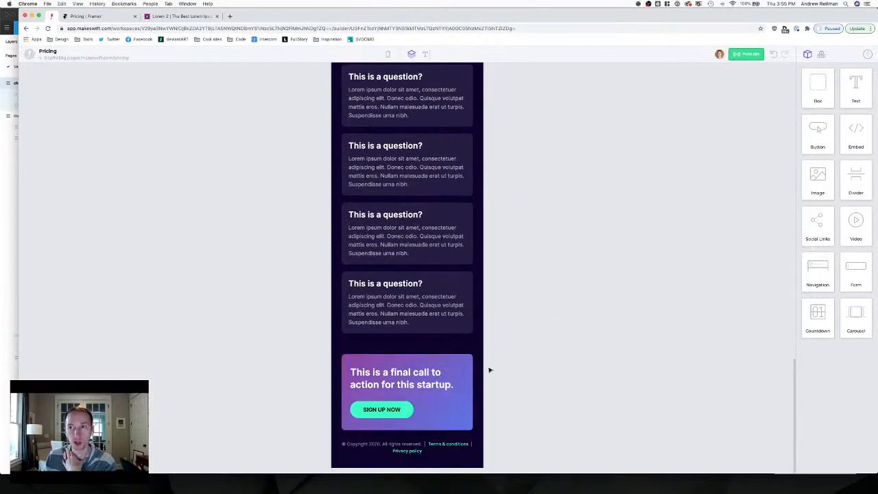
{"action": "scroll", "coordinate": [508, 349], "scroll_direction": "up", "scroll_amount": 10}
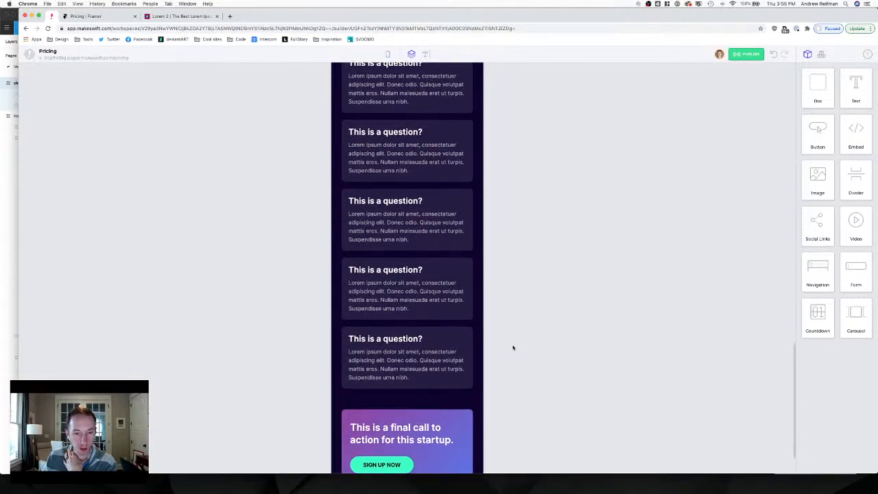
{"action": "scroll", "coordinate": [513, 348], "scroll_direction": "up", "scroll_amount": 3}
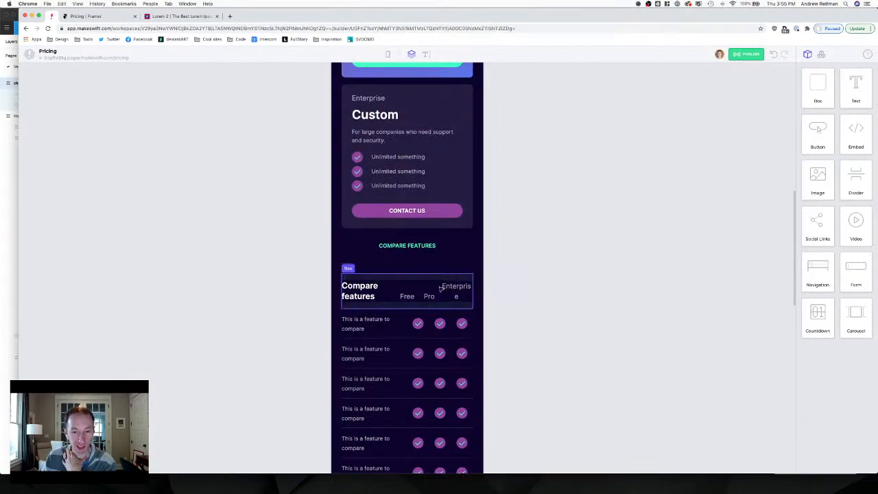
{"action": "scroll", "coordinate": [443, 285], "scroll_direction": "down", "scroll_amount": 4}
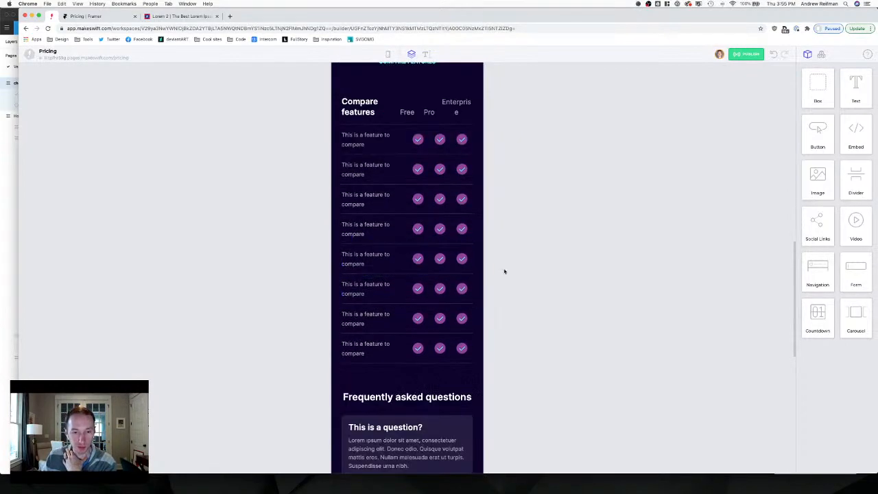
{"action": "scroll", "coordinate": [505, 265], "scroll_direction": "up", "scroll_amount": 2}
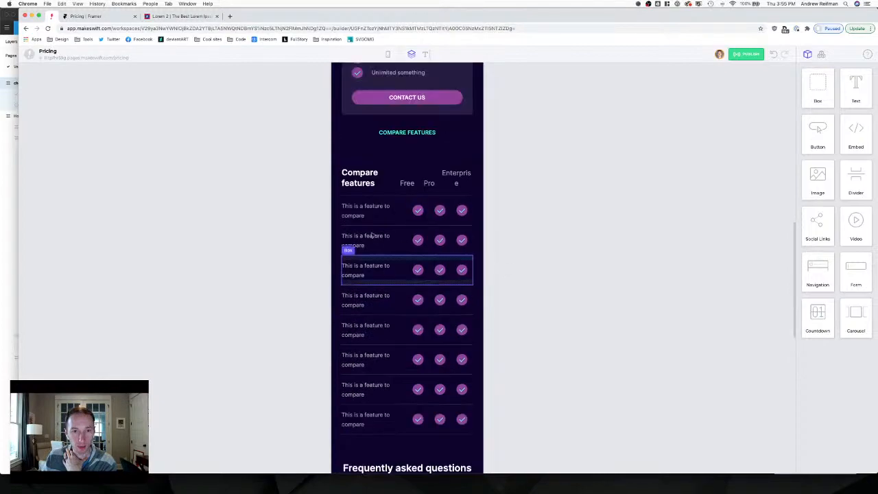
Set the first feature label's line height to 1.5 and update the global Paragraph typography style with it.
{"action": "left_click", "coordinate": [349, 211]}
{"action": "double_click", "coordinate": [348, 210]}
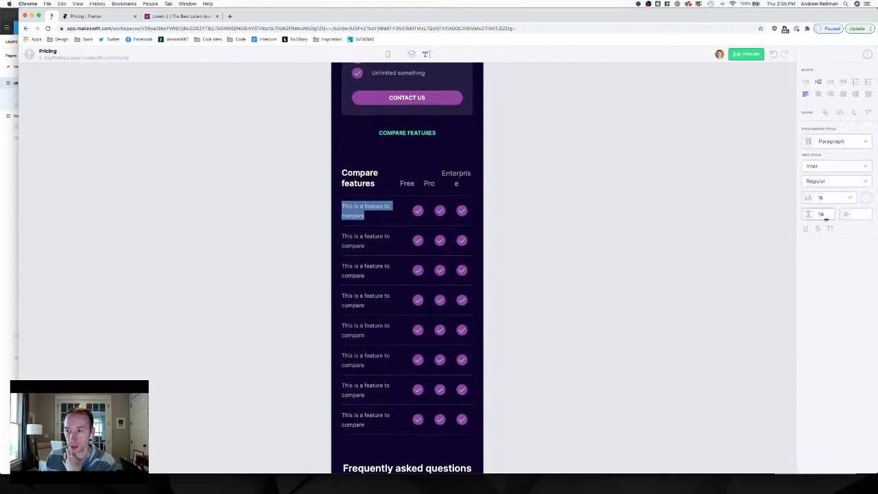
{"action": "left_click", "coordinate": [823, 216]}
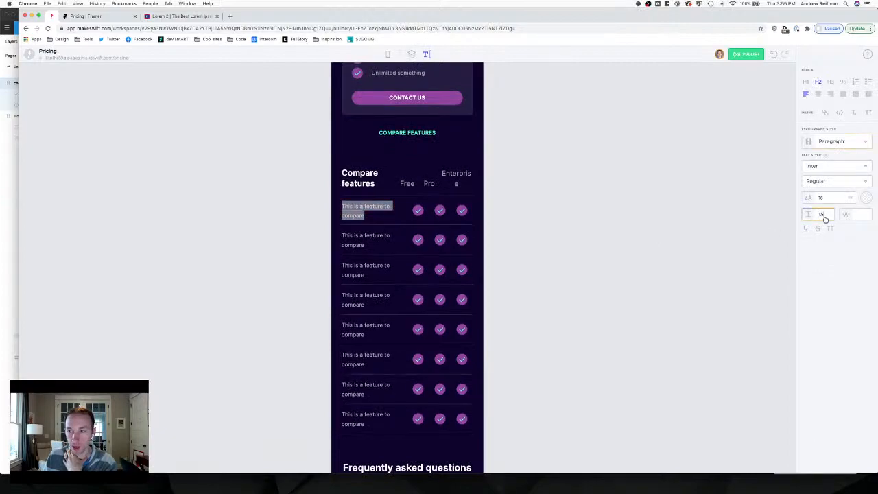
{"action": "left_click", "coordinate": [827, 144]}
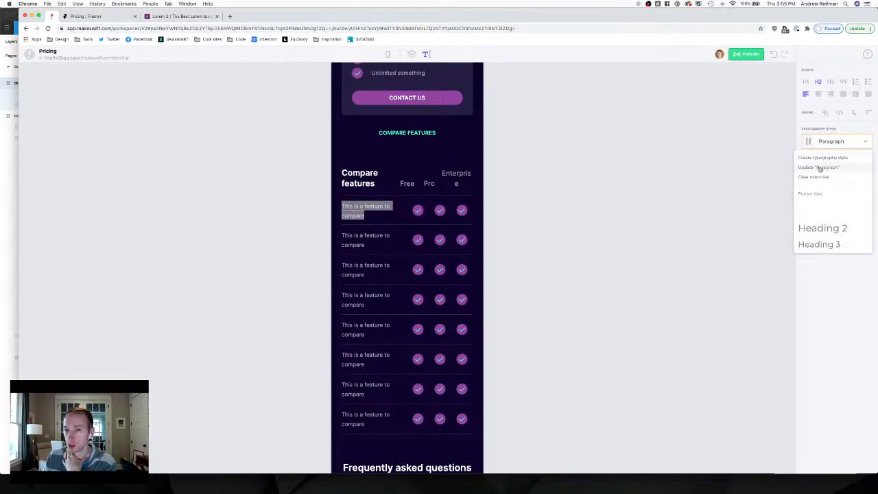
{"action": "left_click", "coordinate": [820, 168]}
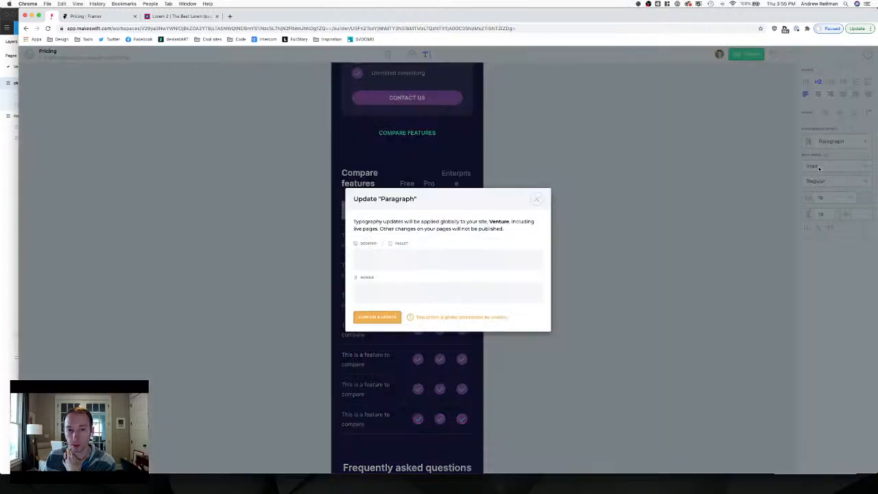
{"action": "left_click", "coordinate": [385, 318]}
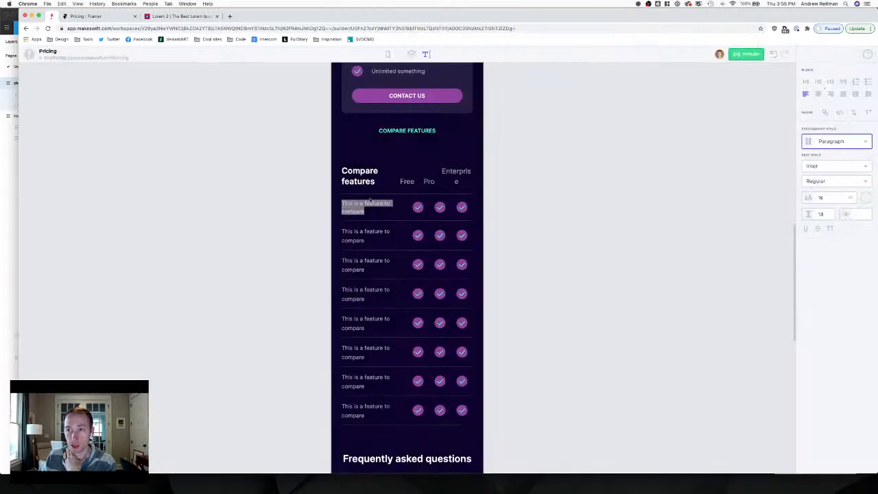
Remove the H2 heading format from the second through eighth feature labels in the comparison table.
{"action": "double_click", "coordinate": [352, 232]}
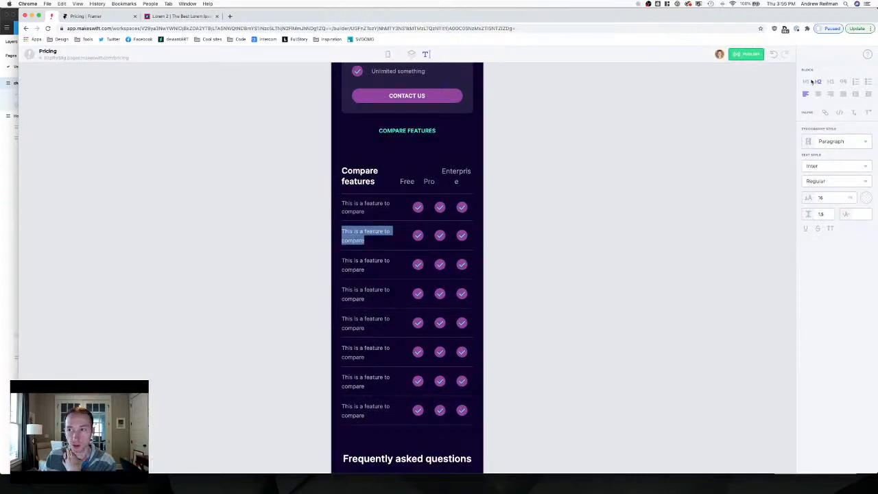
{"action": "left_click", "coordinate": [375, 260]}
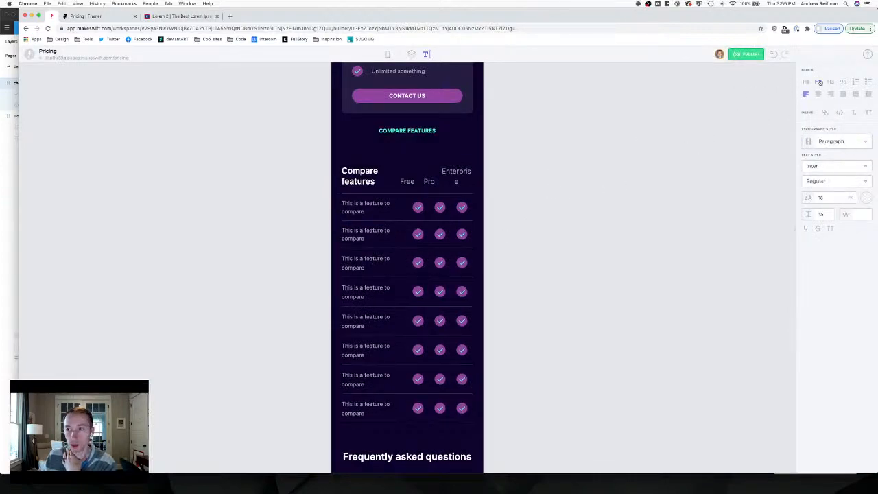
{"action": "left_click", "coordinate": [365, 285]}
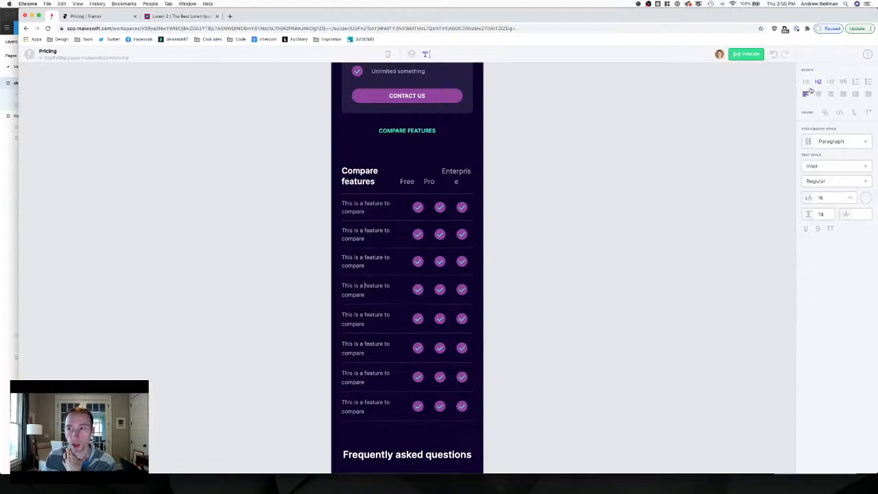
{"action": "left_click", "coordinate": [817, 82]}
{"action": "left_click", "coordinate": [367, 314]}
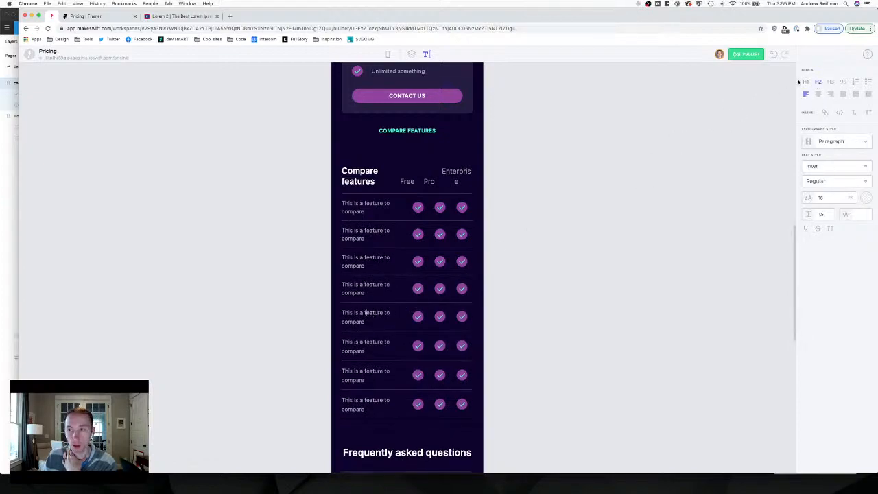
{"action": "left_click", "coordinate": [817, 81]}
{"action": "left_click", "coordinate": [352, 349]}
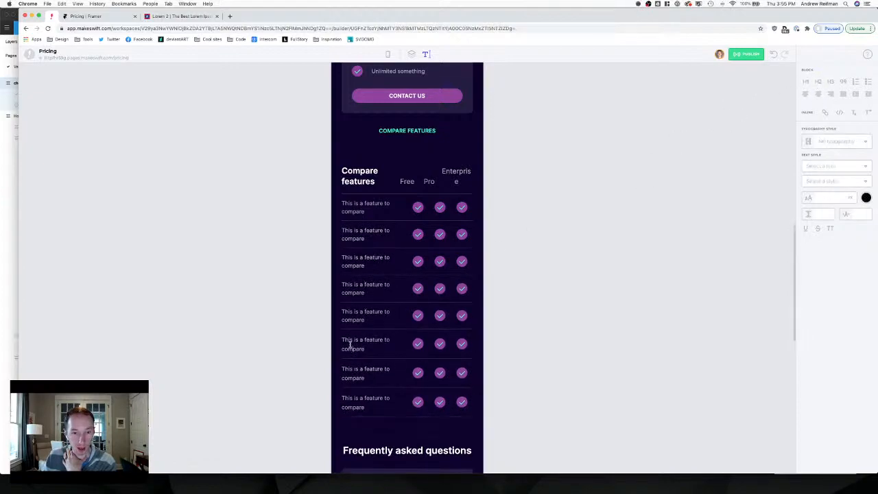
{"action": "left_click", "coordinate": [817, 82]}
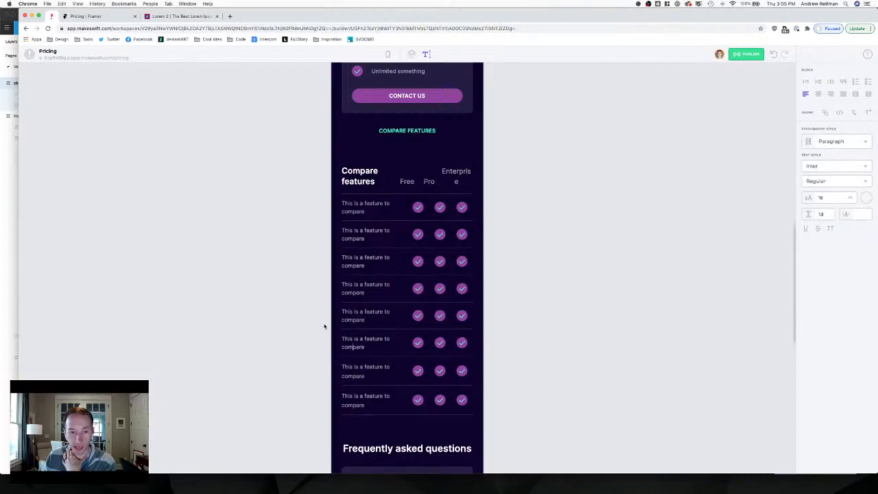
{"action": "left_click", "coordinate": [352, 370]}
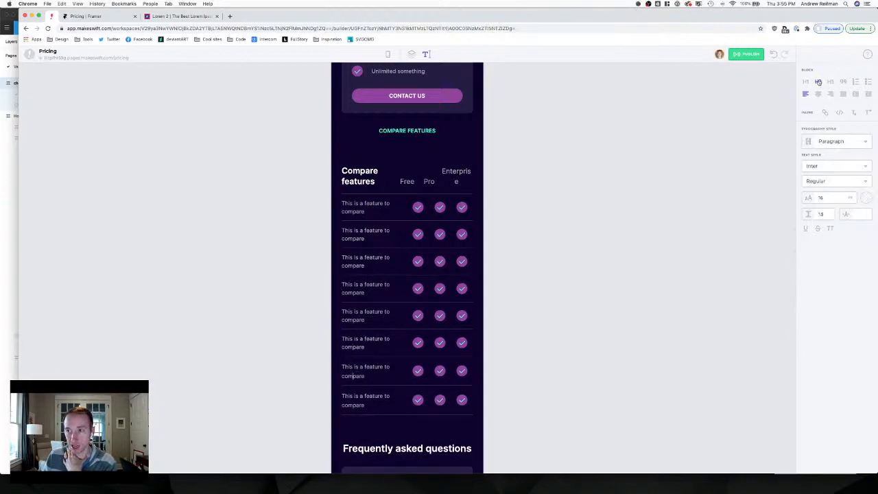
{"action": "left_click", "coordinate": [817, 82]}
{"action": "left_click", "coordinate": [352, 396]}
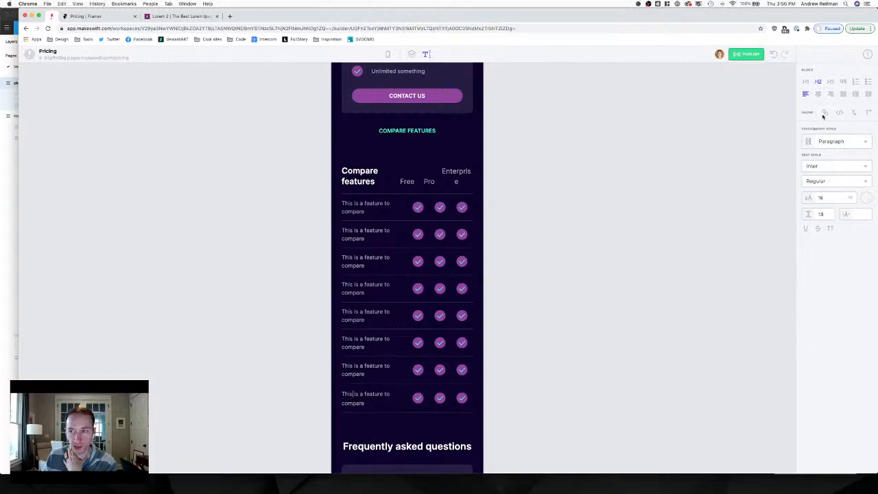
{"action": "left_click", "coordinate": [817, 82]}
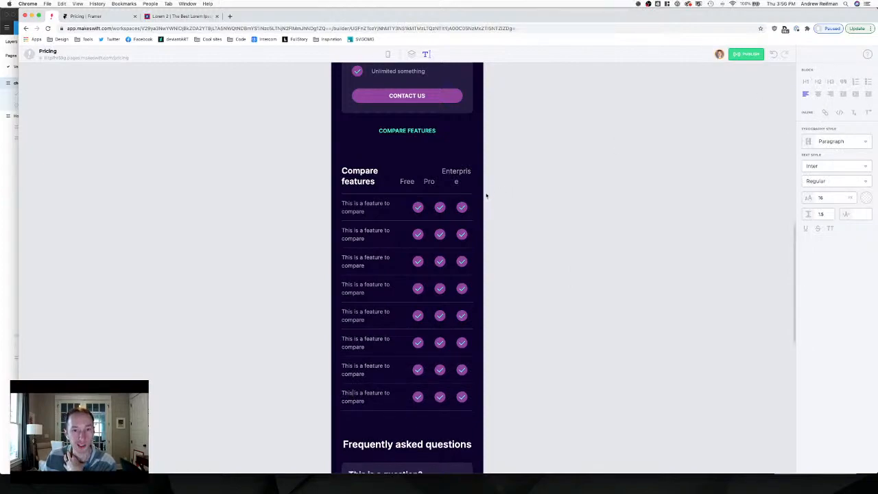
Resize the comparison table's header columns so Free, Pro and Enterprise line up with the checkmark columns on mobile.
{"action": "left_click", "coordinate": [411, 54]}
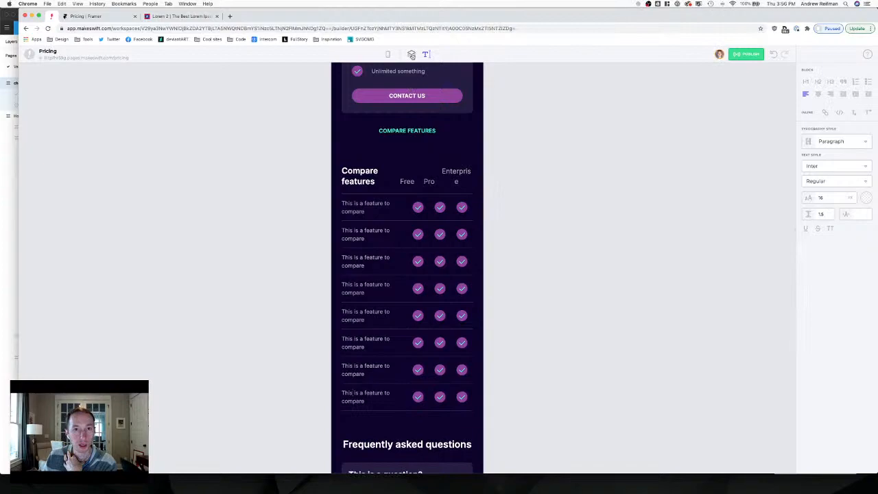
{"action": "left_click", "coordinate": [442, 185]}
{"action": "left_click_drag", "start_coordinate": [443, 174], "coordinate": [429, 176]}
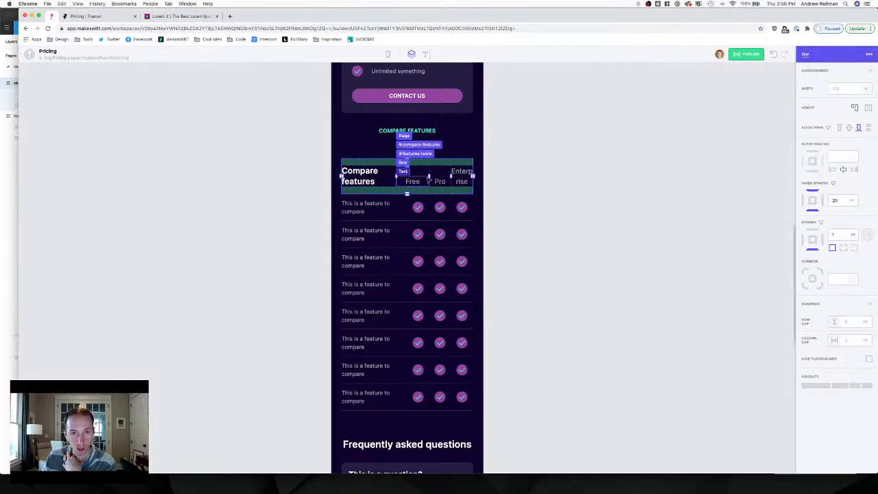
{"action": "left_click_drag", "start_coordinate": [402, 174], "coordinate": [406, 175]}
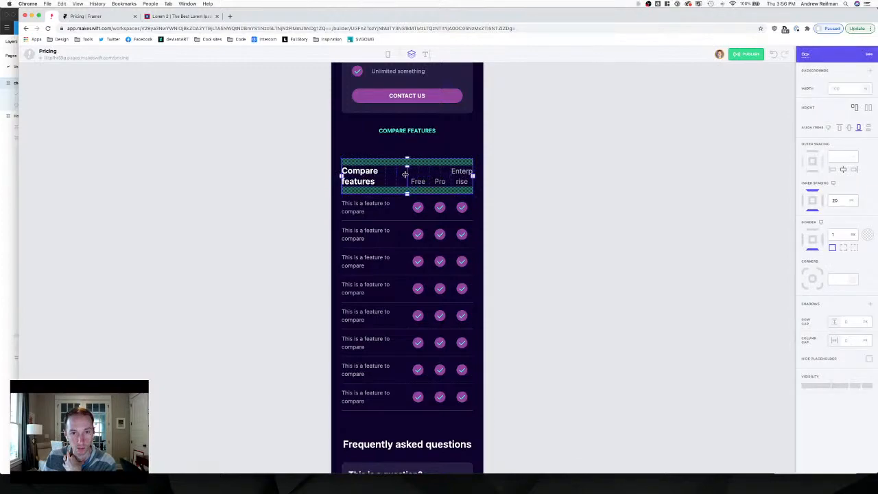
{"action": "left_click", "coordinate": [607, 190]}
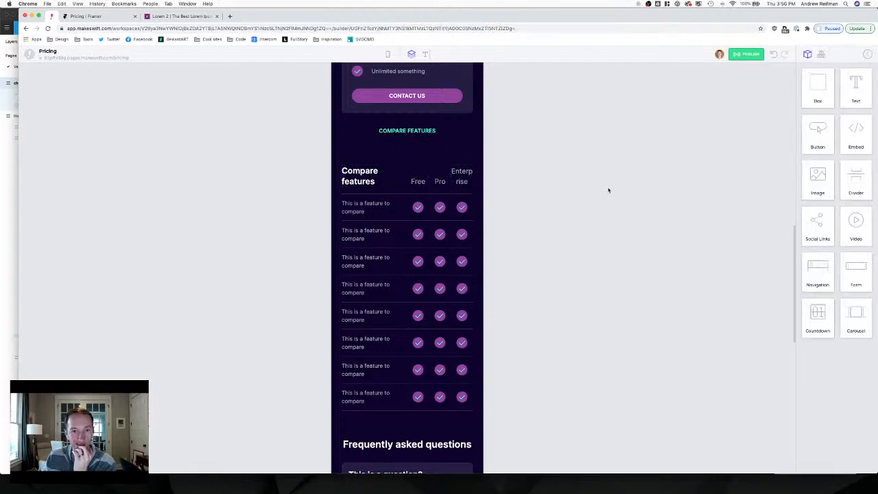
Review the mobile layout from the FAQ cards up to the page header and back to the comparison table.
{"action": "scroll", "coordinate": [607, 190], "scroll_direction": "down", "scroll_amount": 6}
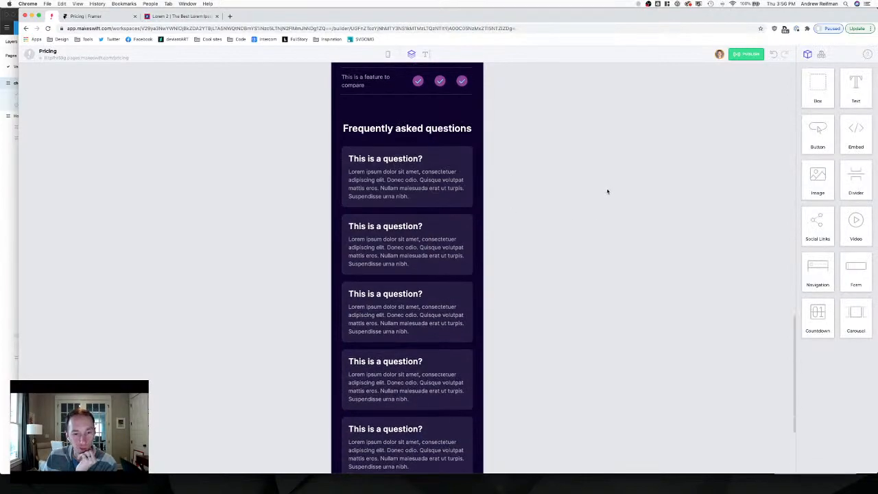
{"action": "scroll", "coordinate": [607, 191], "scroll_direction": "down", "scroll_amount": 2}
{"action": "scroll", "coordinate": [608, 192], "scroll_direction": "up", "scroll_amount": 8}
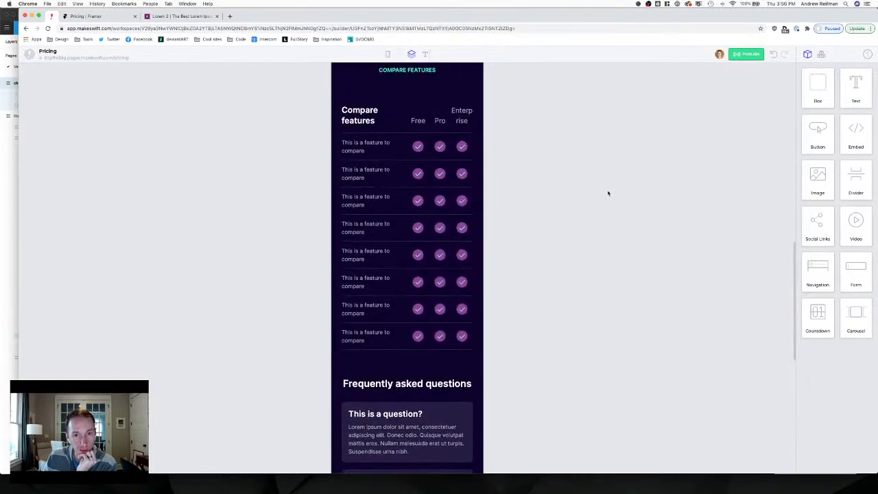
{"action": "scroll", "coordinate": [608, 193], "scroll_direction": "up", "scroll_amount": 5}
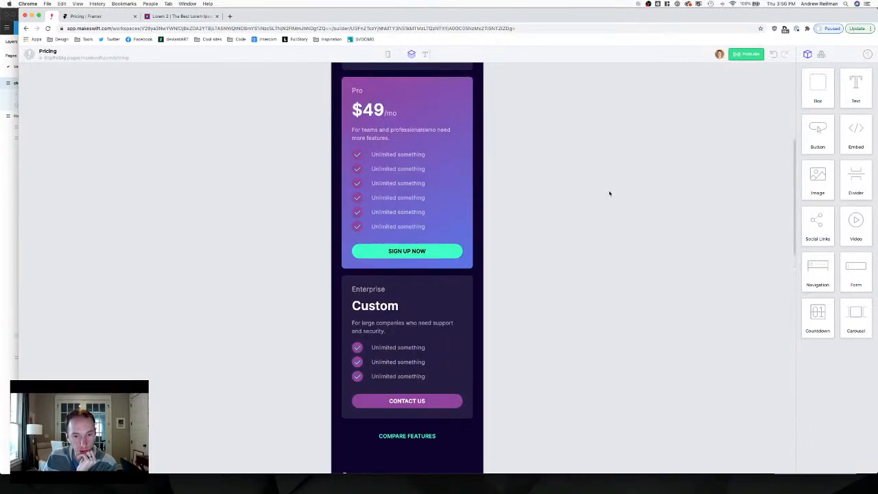
{"action": "scroll", "coordinate": [609, 194], "scroll_direction": "up", "scroll_amount": 5}
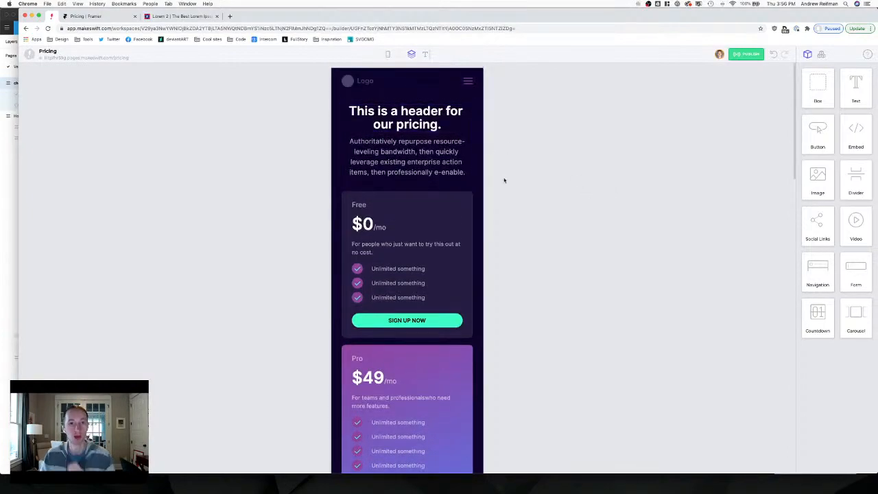
{"action": "scroll", "coordinate": [504, 181], "scroll_direction": "down", "scroll_amount": 10}
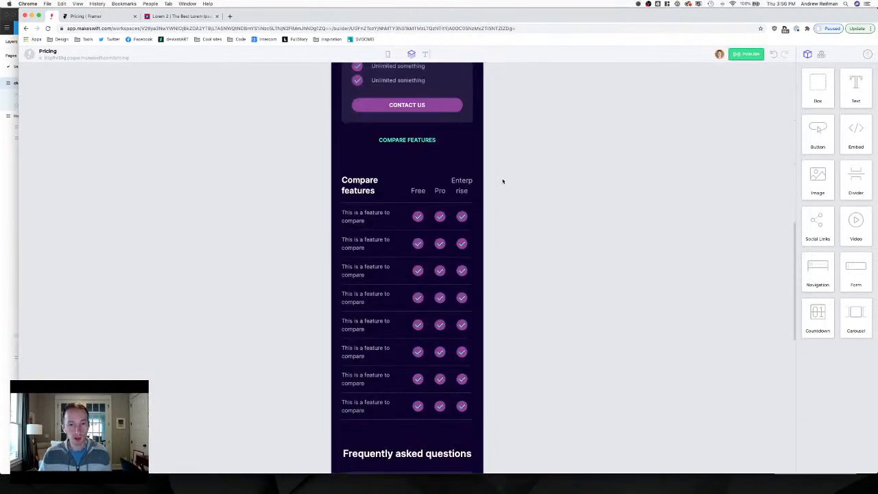
Switch to the tablet layout and examine the pricing cards, comparison table and FAQ section.
{"action": "scroll", "coordinate": [504, 180], "scroll_direction": "up", "scroll_amount": 10}
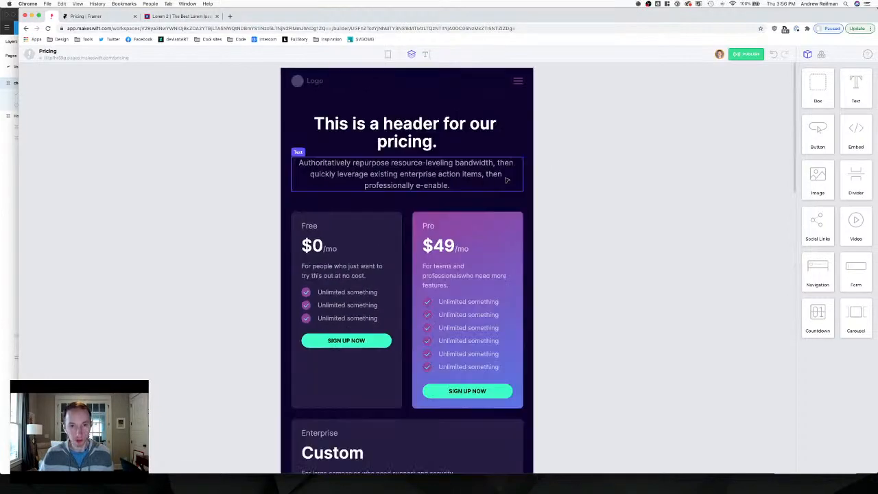
{"action": "scroll", "coordinate": [581, 187], "scroll_direction": "down", "scroll_amount": 2}
{"action": "scroll", "coordinate": [585, 187], "scroll_direction": "up", "scroll_amount": 2}
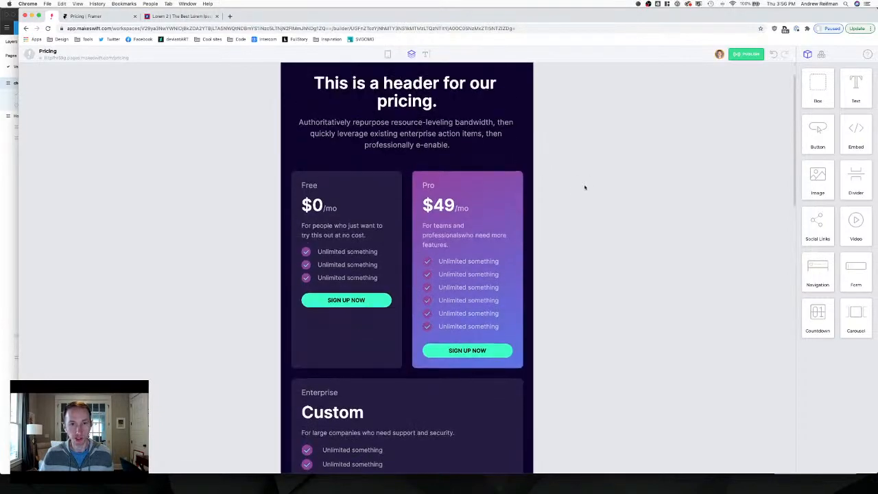
{"action": "scroll", "coordinate": [584, 187], "scroll_direction": "down", "scroll_amount": 8}
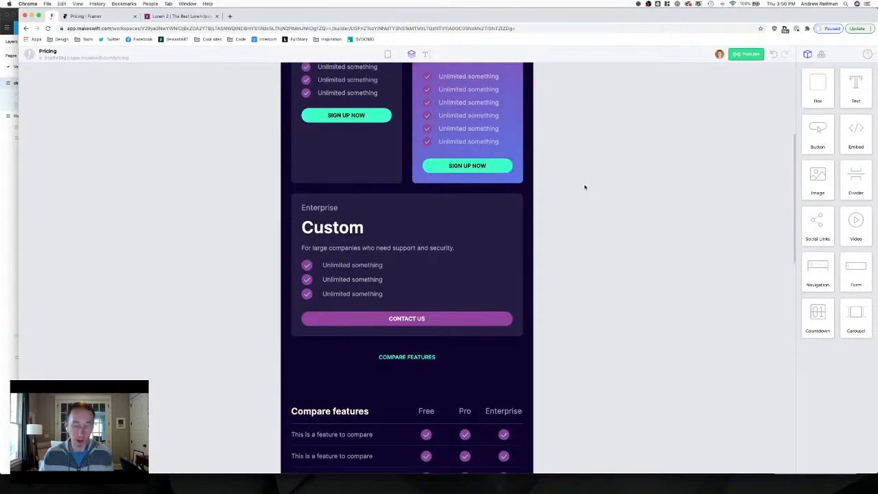
{"action": "scroll", "coordinate": [585, 187], "scroll_direction": "down", "scroll_amount": 7}
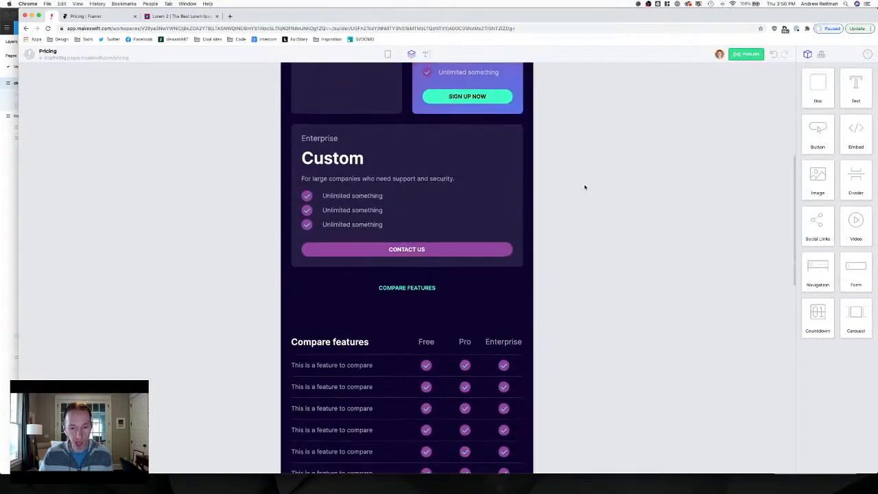
{"action": "scroll", "coordinate": [584, 186], "scroll_direction": "down", "scroll_amount": 5}
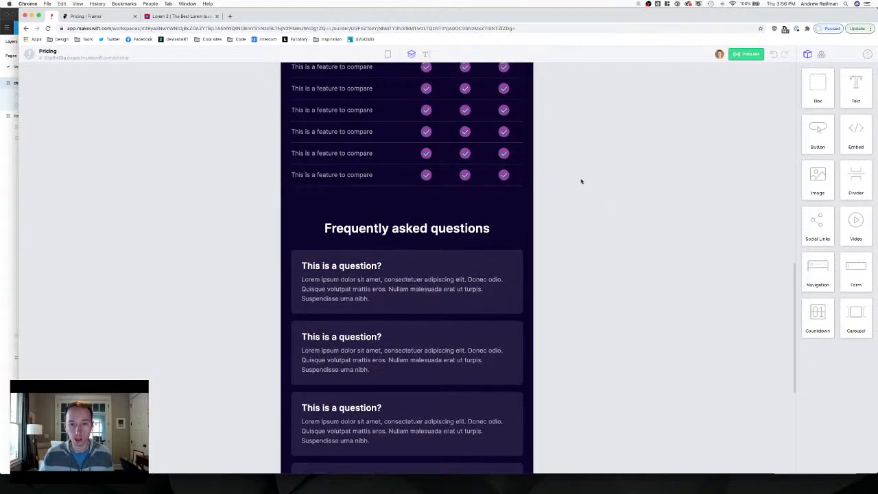
{"action": "scroll", "coordinate": [581, 182], "scroll_direction": "down", "scroll_amount": 6}
{"action": "scroll", "coordinate": [579, 182], "scroll_direction": "down", "scroll_amount": 3}
Switch to the desktop layout and review the page from the header to the footer and back.
{"action": "scroll", "coordinate": [579, 183], "scroll_direction": "up", "scroll_amount": 20}
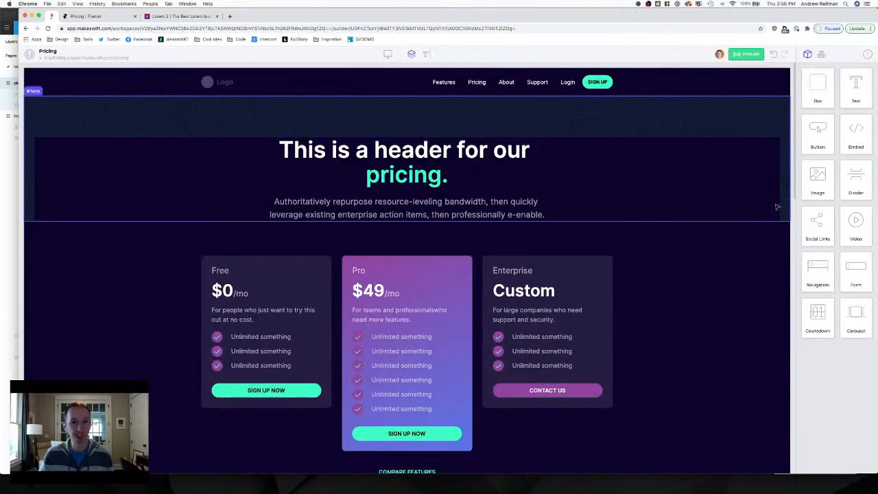
{"action": "scroll", "coordinate": [675, 215], "scroll_direction": "down", "scroll_amount": 6}
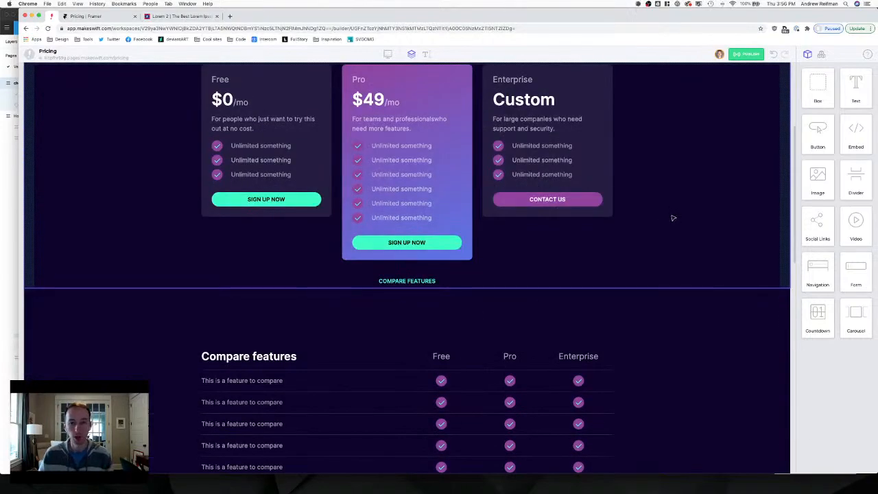
{"action": "scroll", "coordinate": [673, 218], "scroll_direction": "down", "scroll_amount": 3}
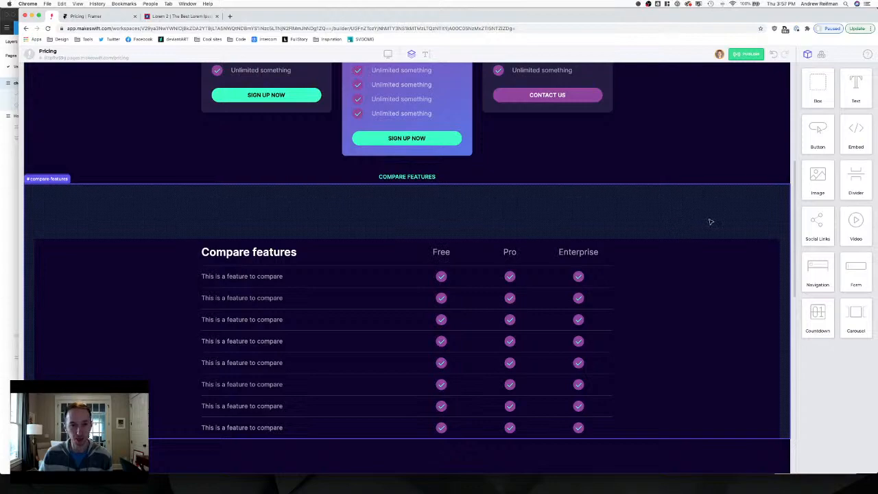
{"action": "scroll", "coordinate": [710, 222], "scroll_direction": "down", "scroll_amount": 9}
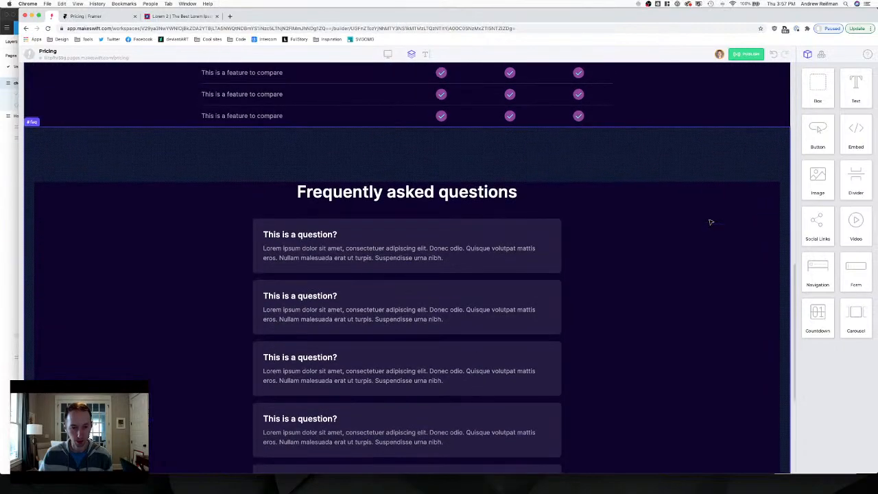
{"action": "scroll", "coordinate": [711, 222], "scroll_direction": "down", "scroll_amount": 6}
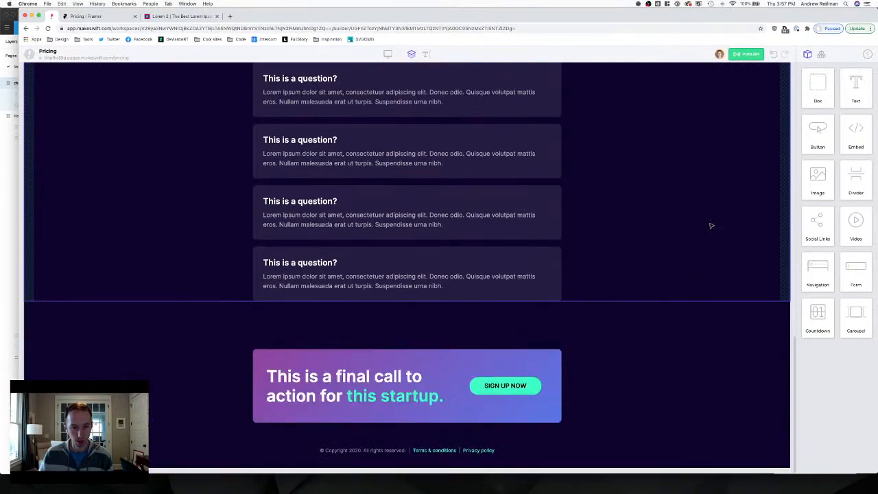
{"action": "scroll", "coordinate": [710, 226], "scroll_direction": "up", "scroll_amount": 15}
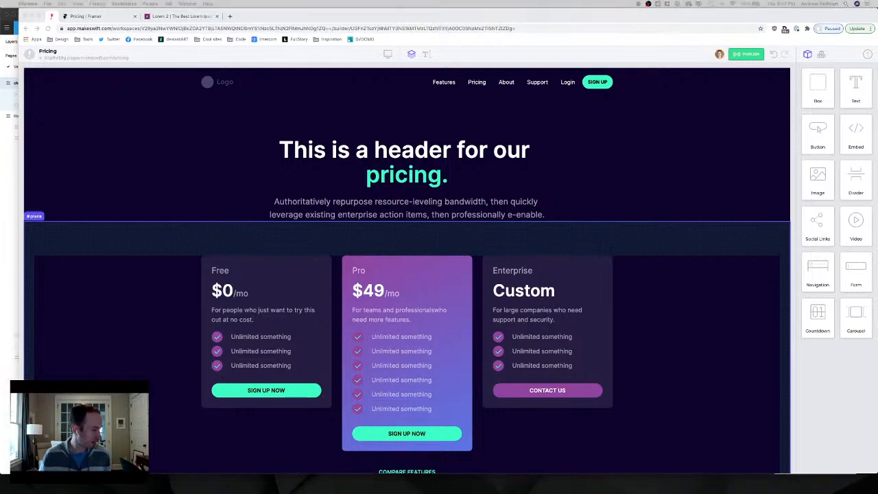
{"action": "key", "text": "super+Tab"}
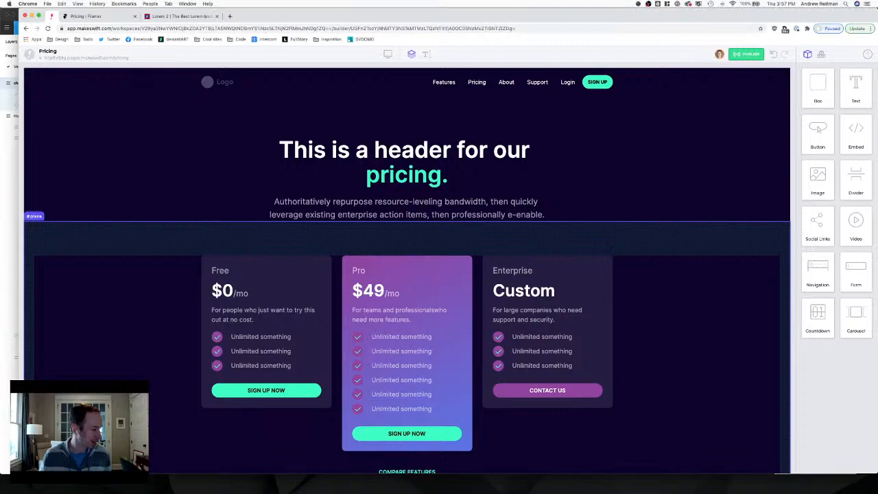